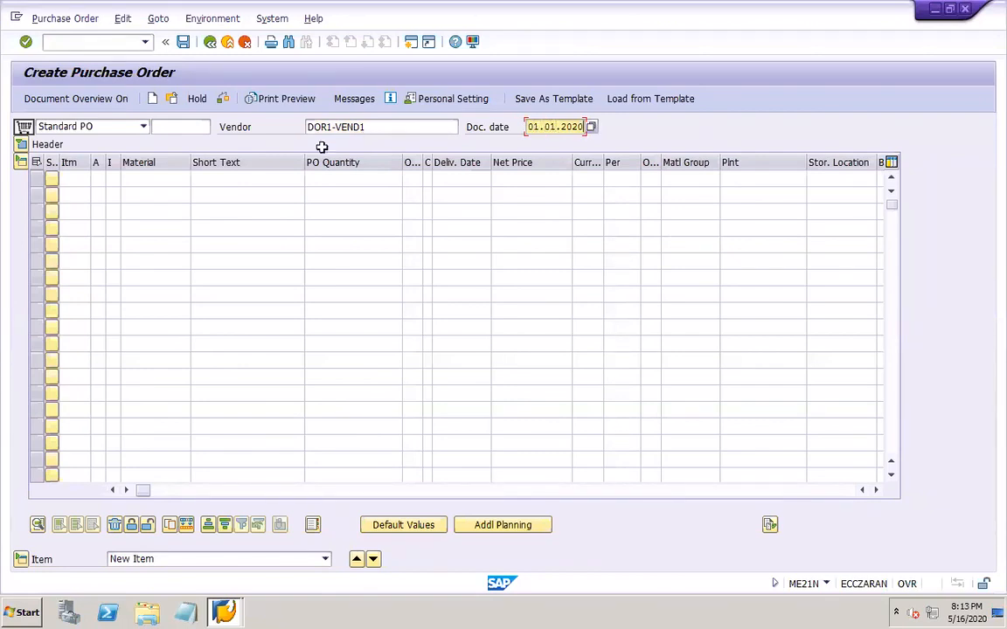
In the header's organizational data, set purchasing organization to dor1, purchasing group to dor and company code to dor1
left_click(22, 146)
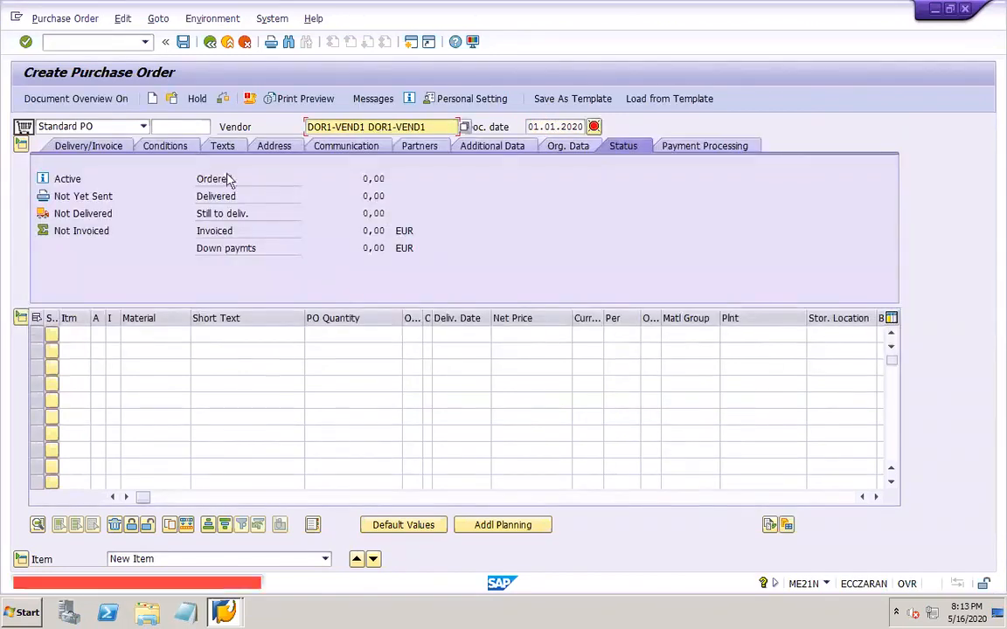
left_click(571, 146)
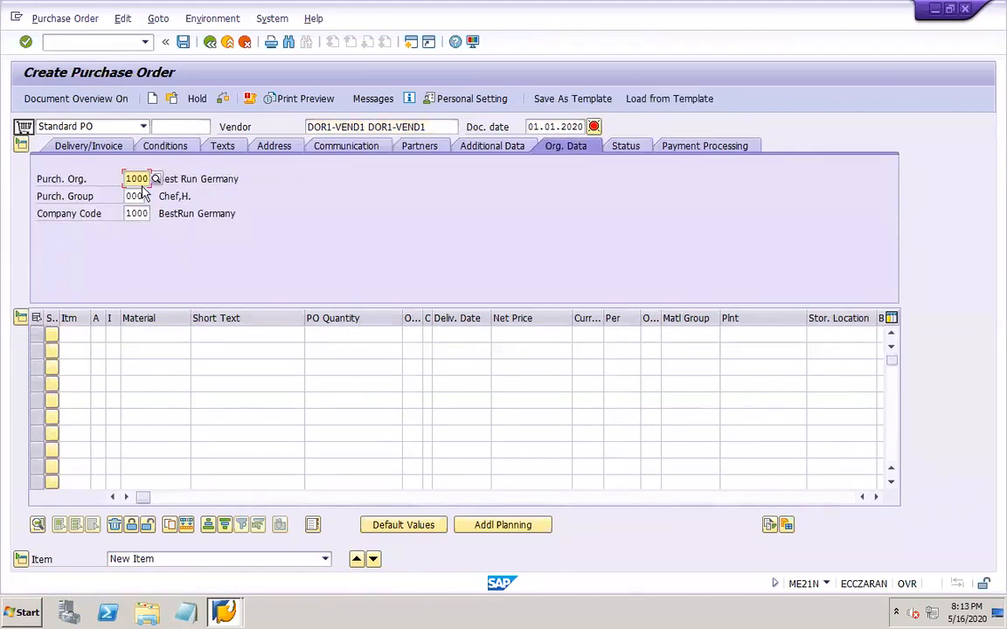
type("dor`")
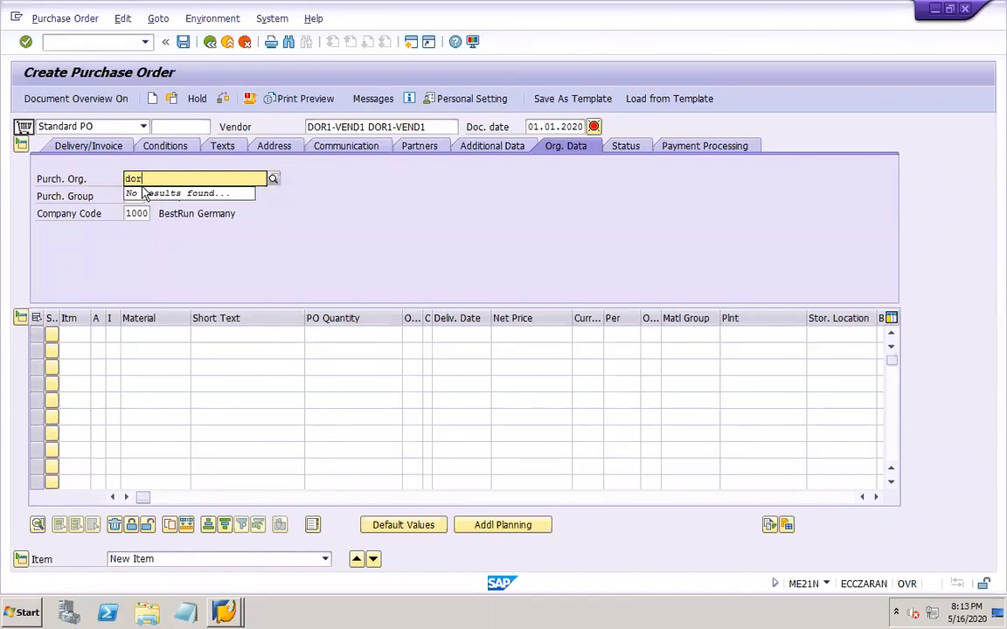
key("Return")
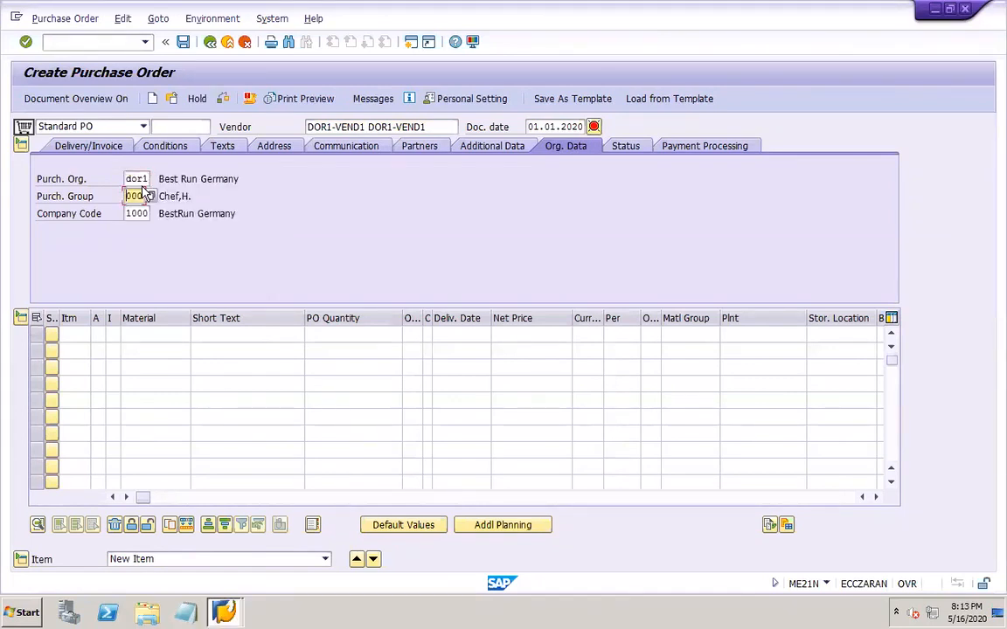
key("Tab")
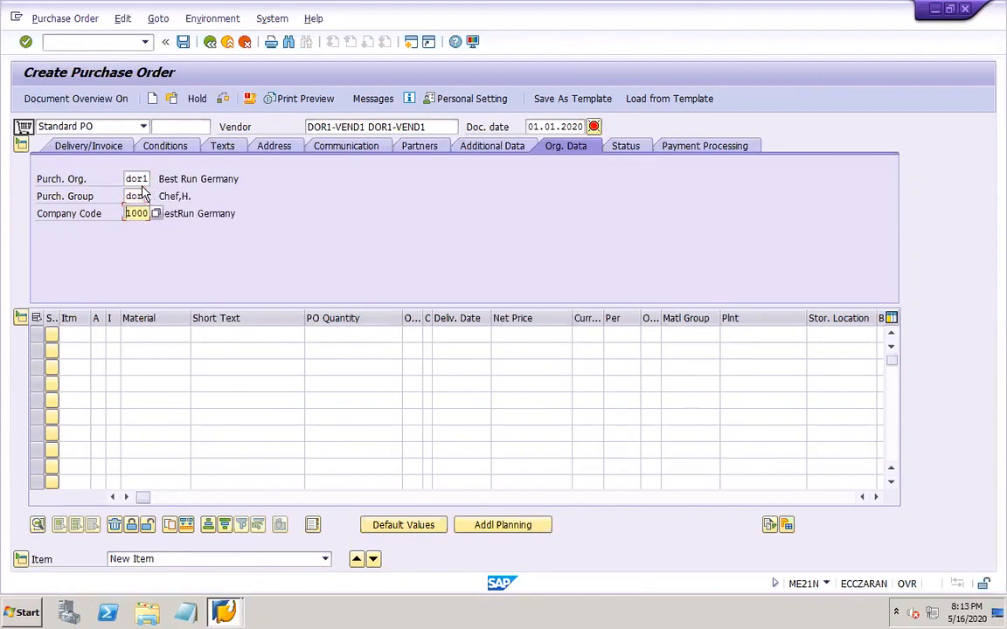
type("dor1")
Enter order item 10 with material DOR1 RM STD and a quantity of 100
left_click(67, 330)
type("10")
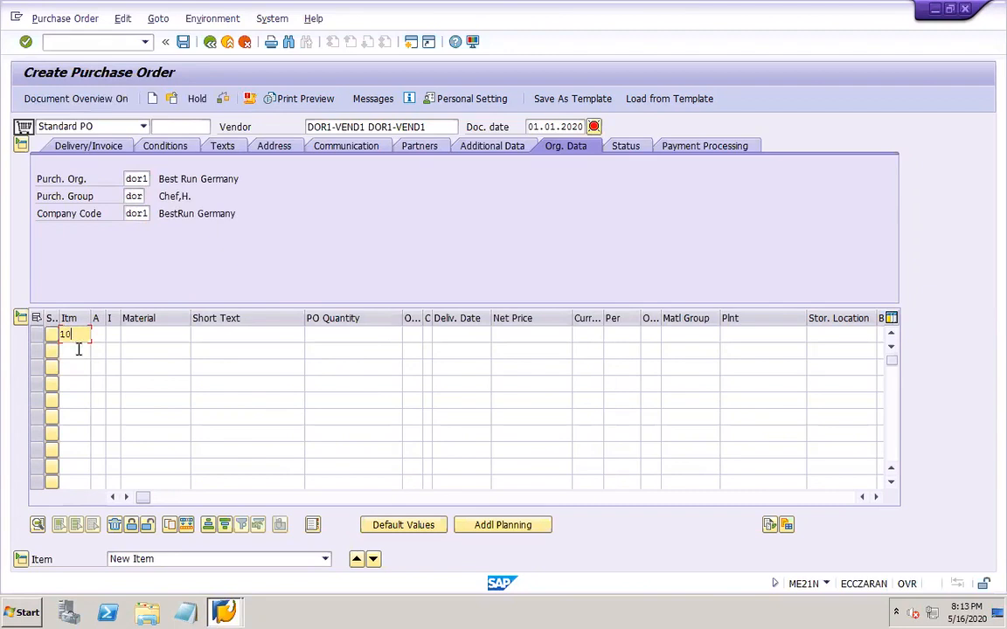
left_click(159, 337)
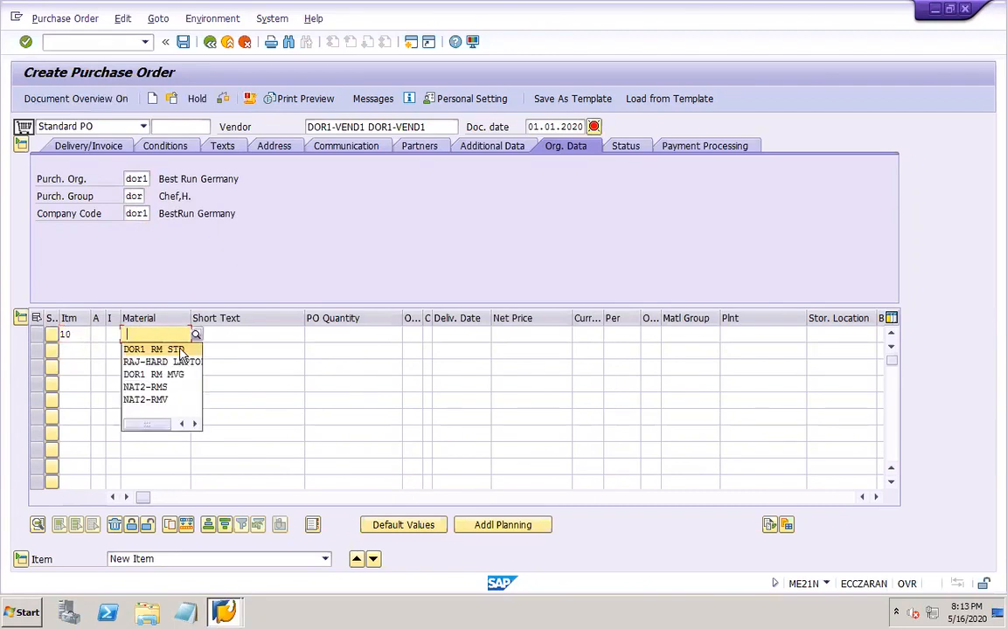
left_click(162, 348)
left_click(342, 334)
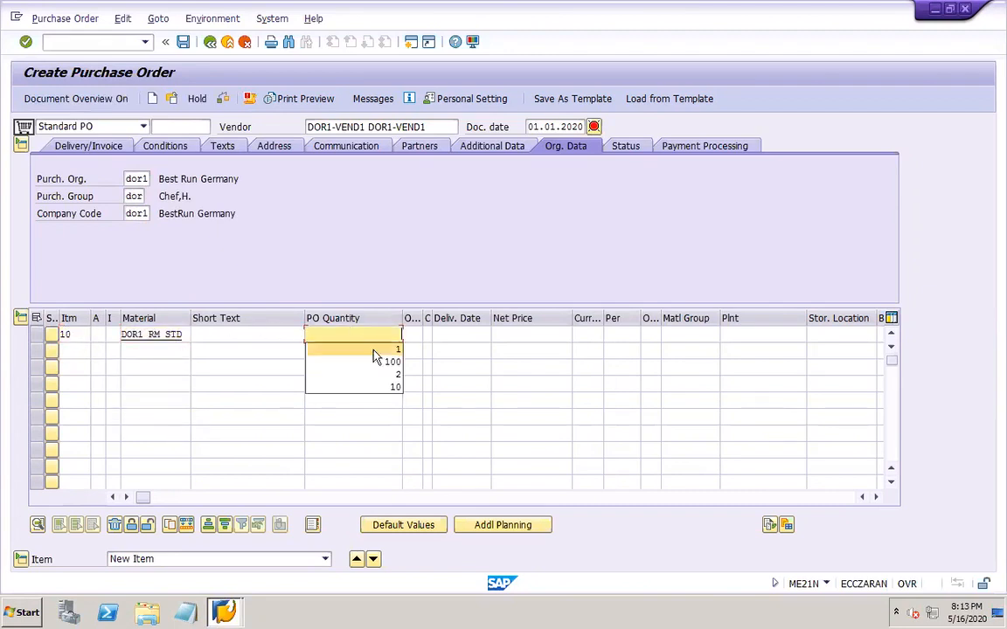
left_click(387, 363)
key("Tab")
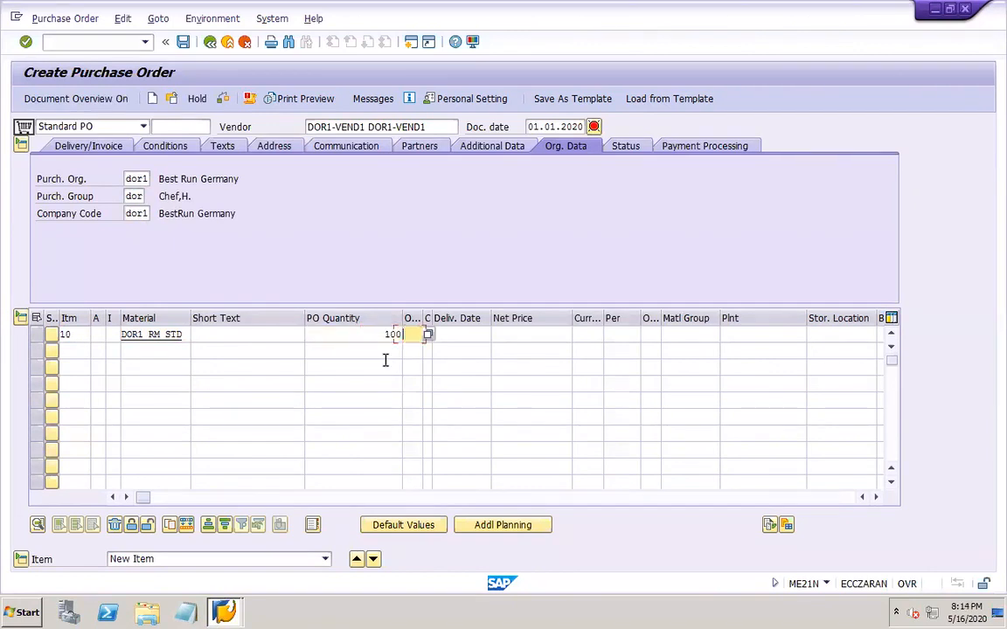
Give item 10 the delivery date 02.01.2020 and a net price of 100 USD
key("Tab")
left_click(473, 360)
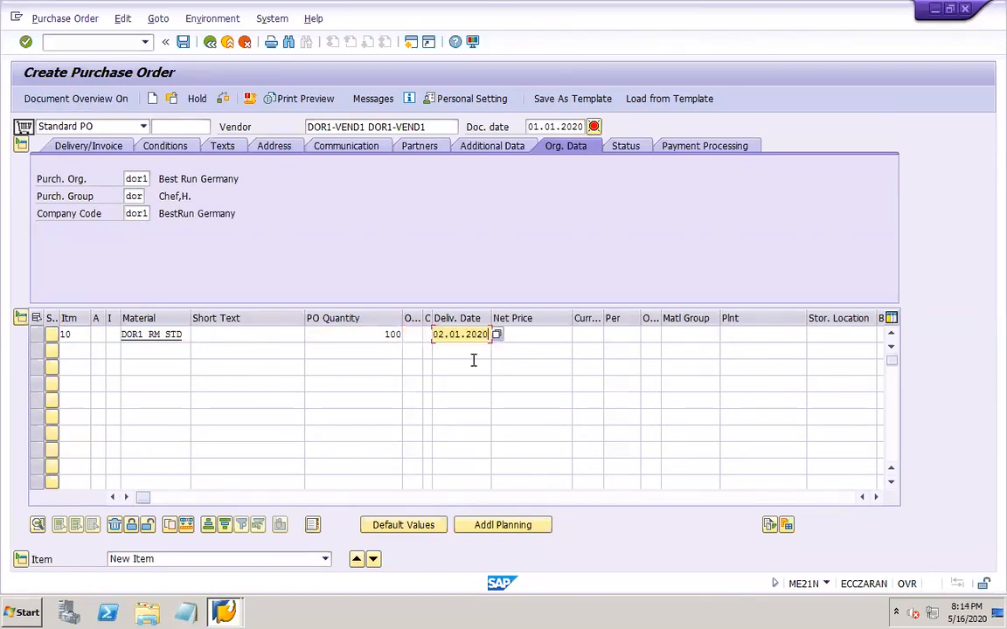
key("Tab")
left_click(558, 349)
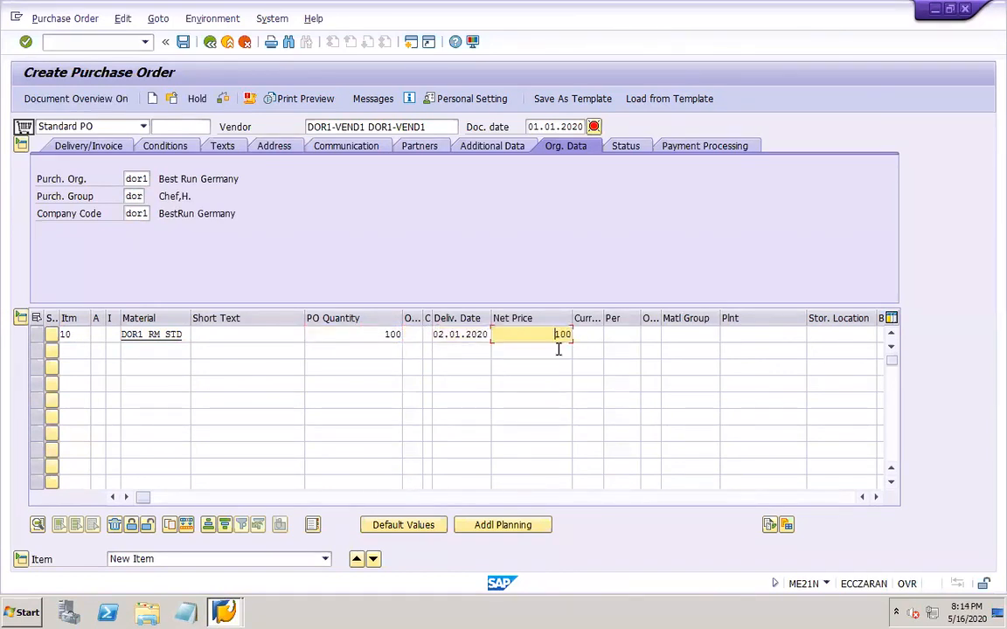
key("Tab")
key("Tab")
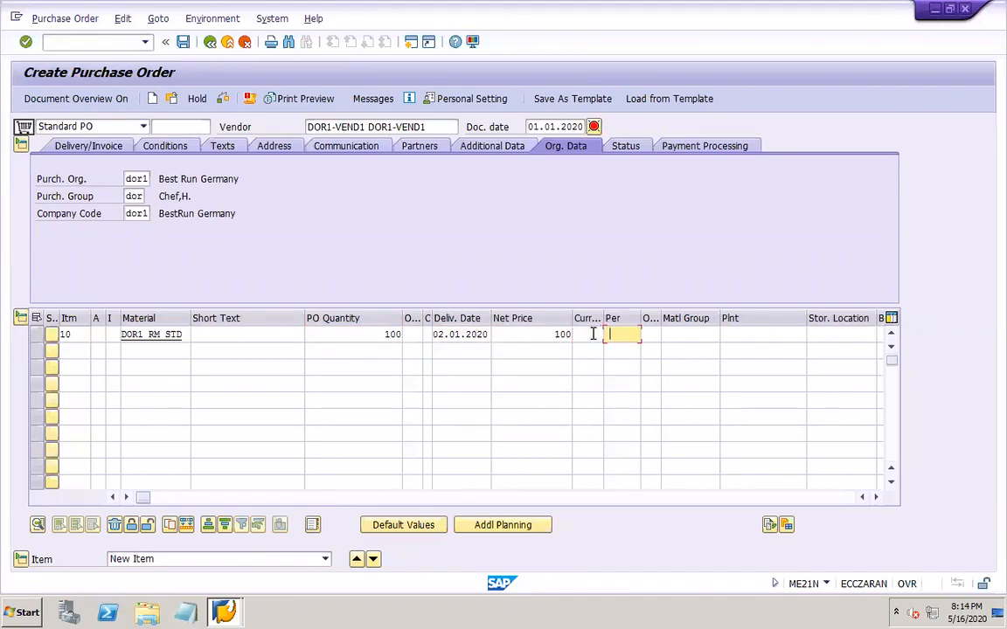
left_click(584, 334)
left_click(589, 351)
Assign material group DOR1-MTRL, plant DOR1 and storage location DOR1 to item 10
key("Tab")
key("Tab")
left_click(695, 335)
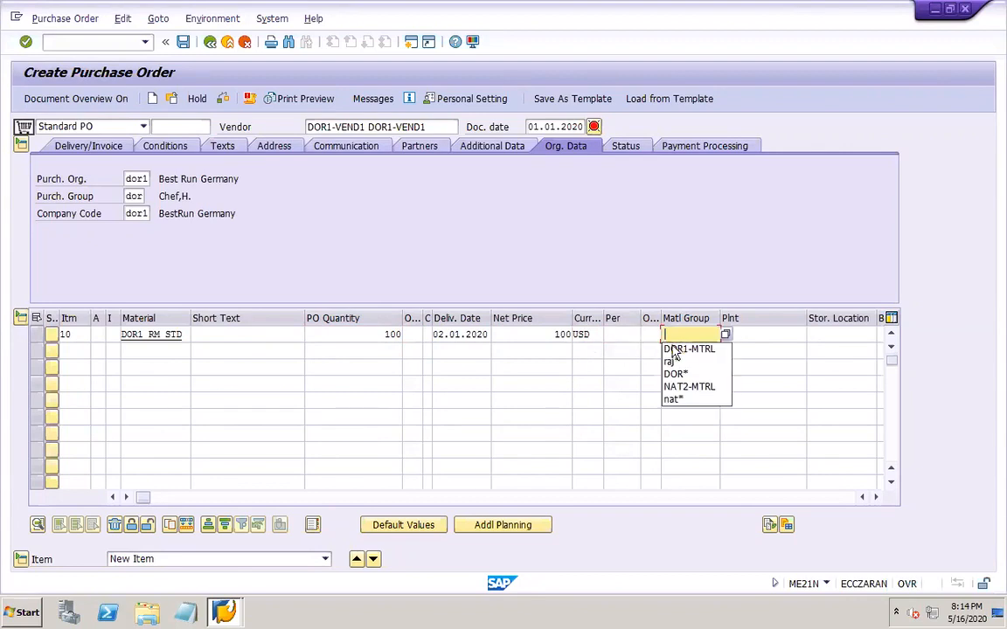
left_click(697, 349)
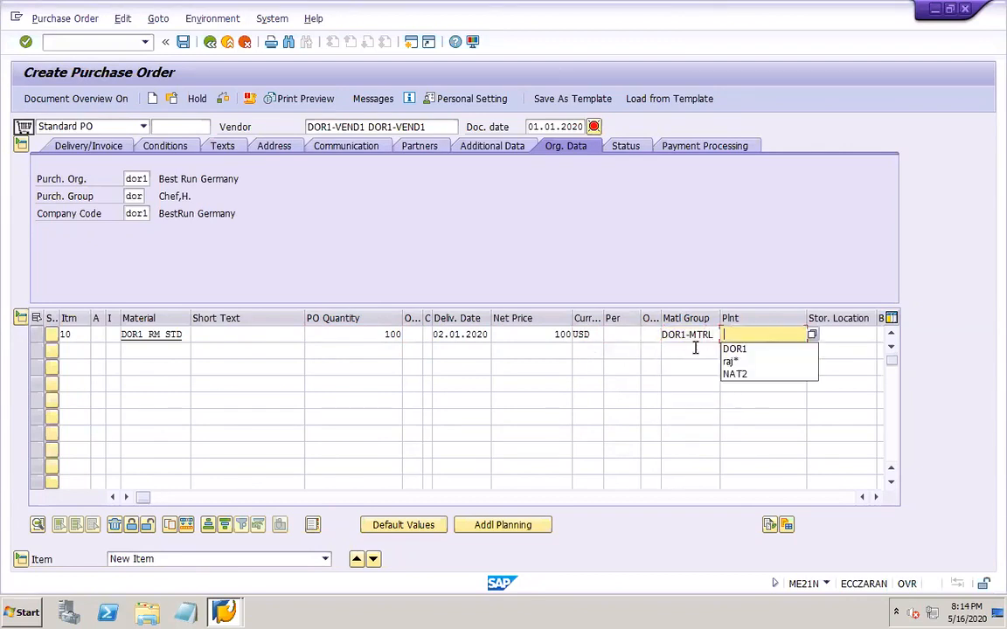
left_click(763, 349)
left_click(822, 349)
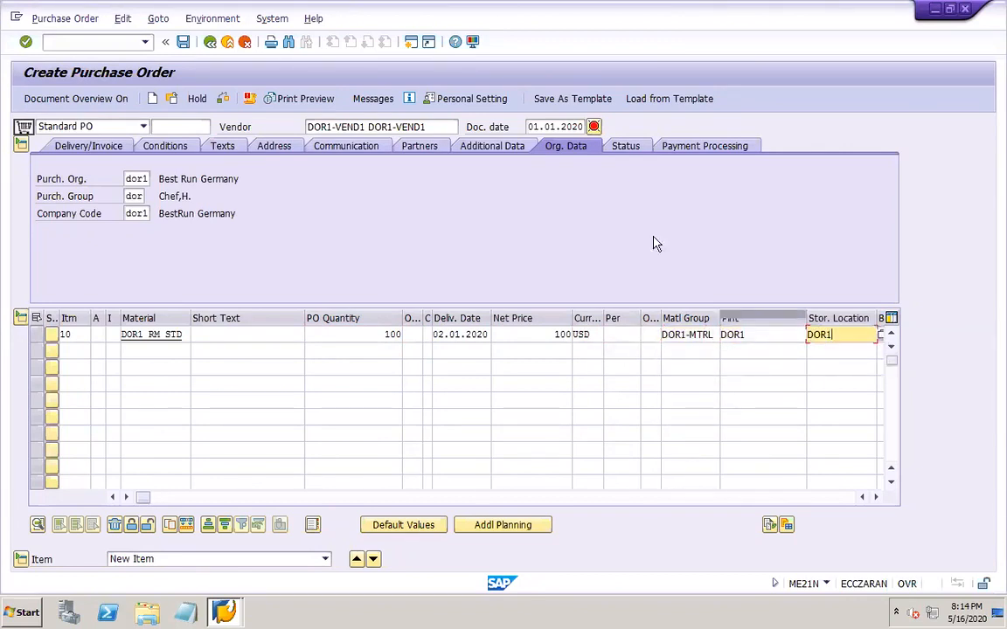
Enter order item 20 with material DOR1 RM MVG and a quantity of 100
left_click(78, 350)
type("20")
key("Tab")
key("Tab")
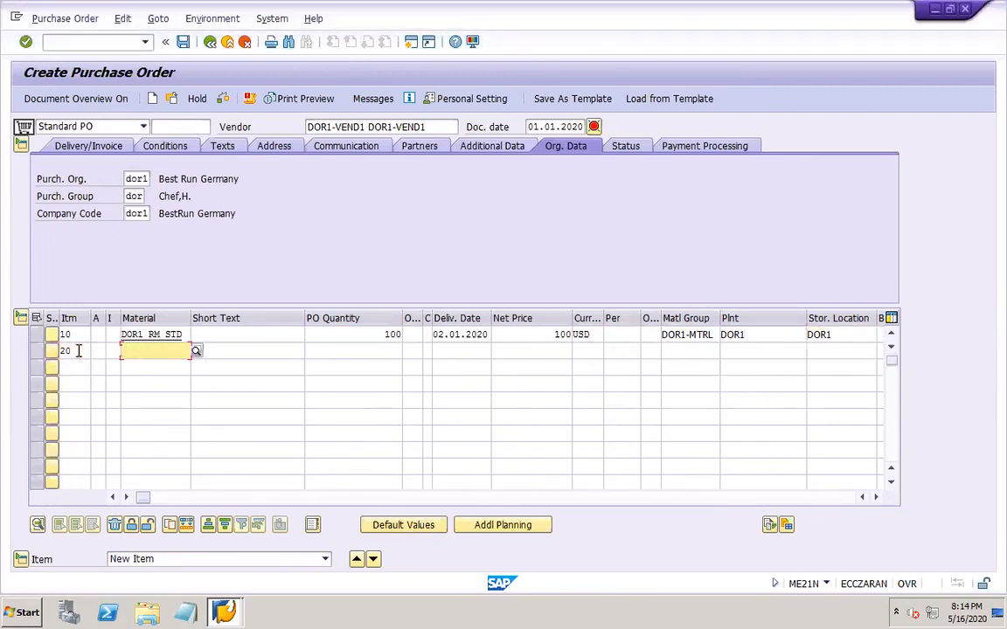
left_click(183, 391)
key("Tab")
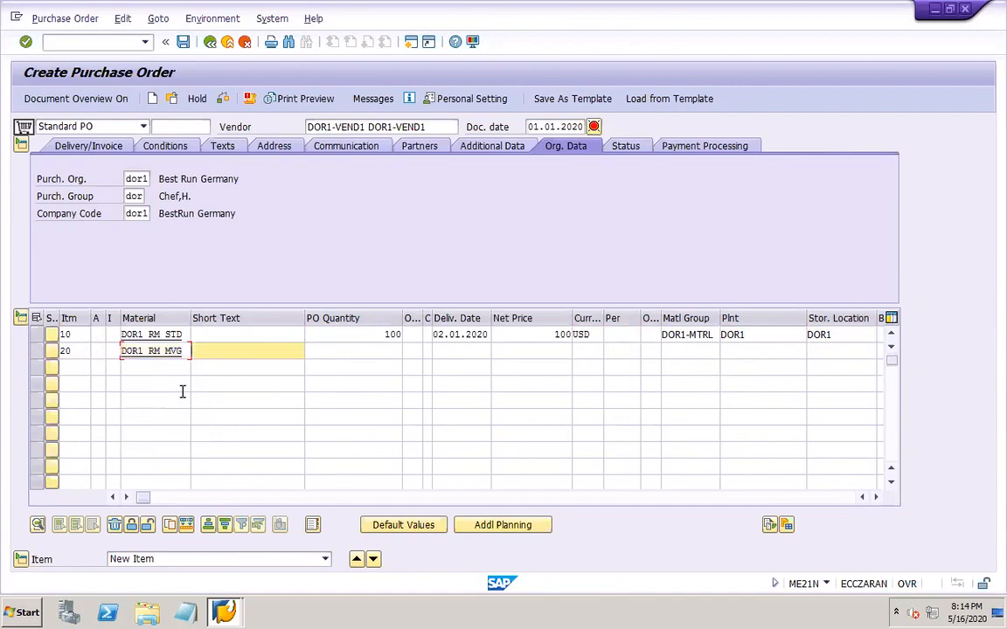
key("Tab")
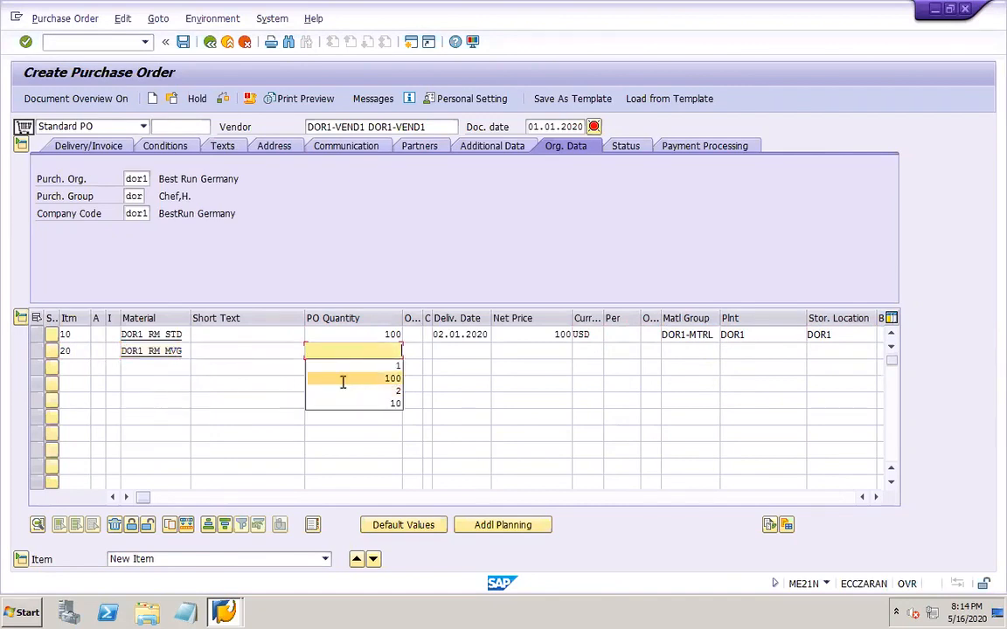
left_click(342, 382)
Give item 20 the delivery date 02.01.2020 and a net price of 100 USD
key("Tab")
key("Tab")
key("Tab")
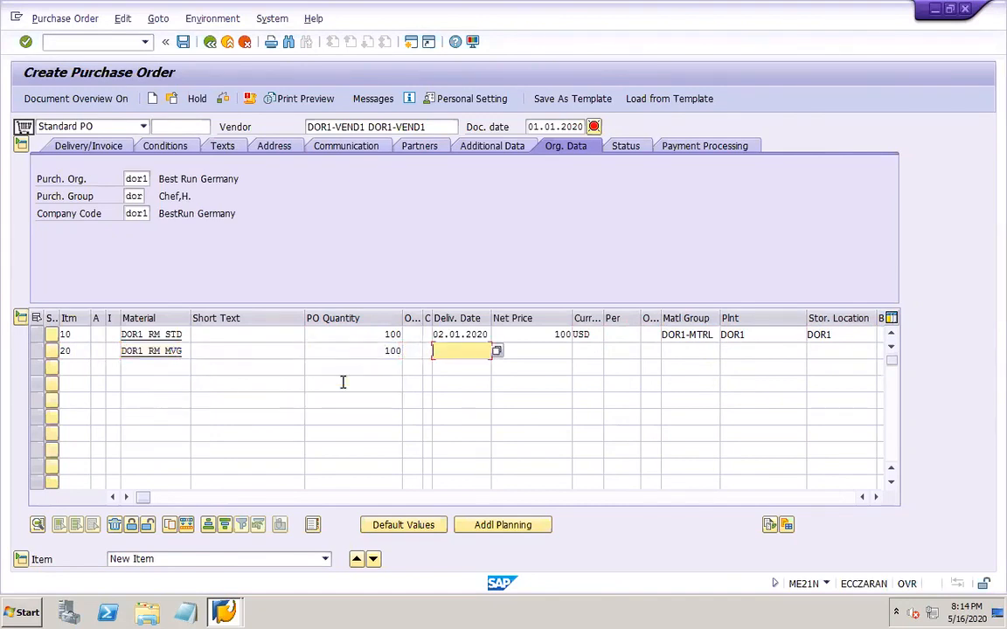
left_click(475, 378)
key("Tab")
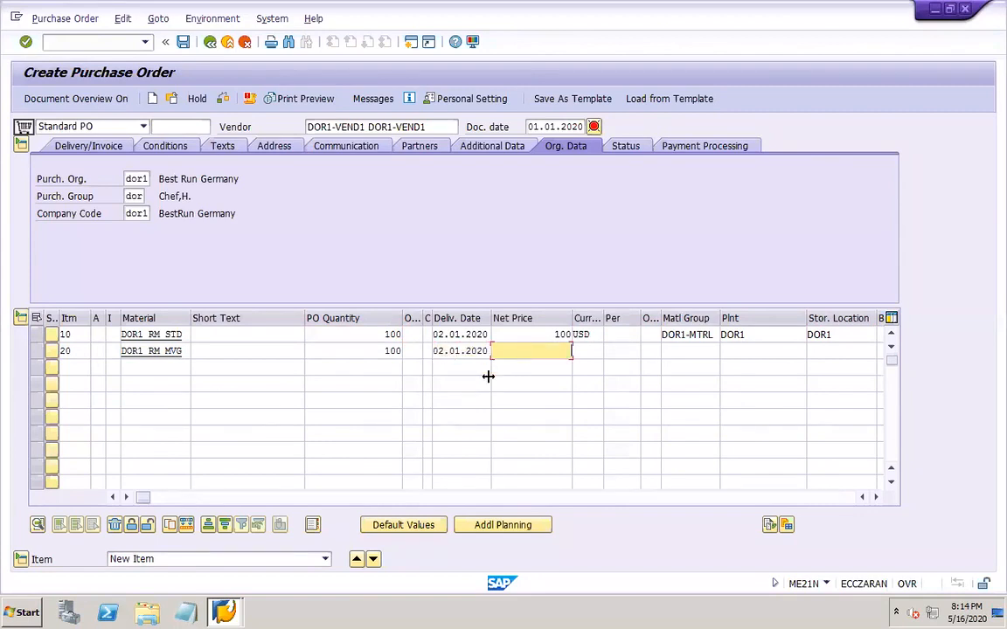
left_click(562, 366)
key("Tab")
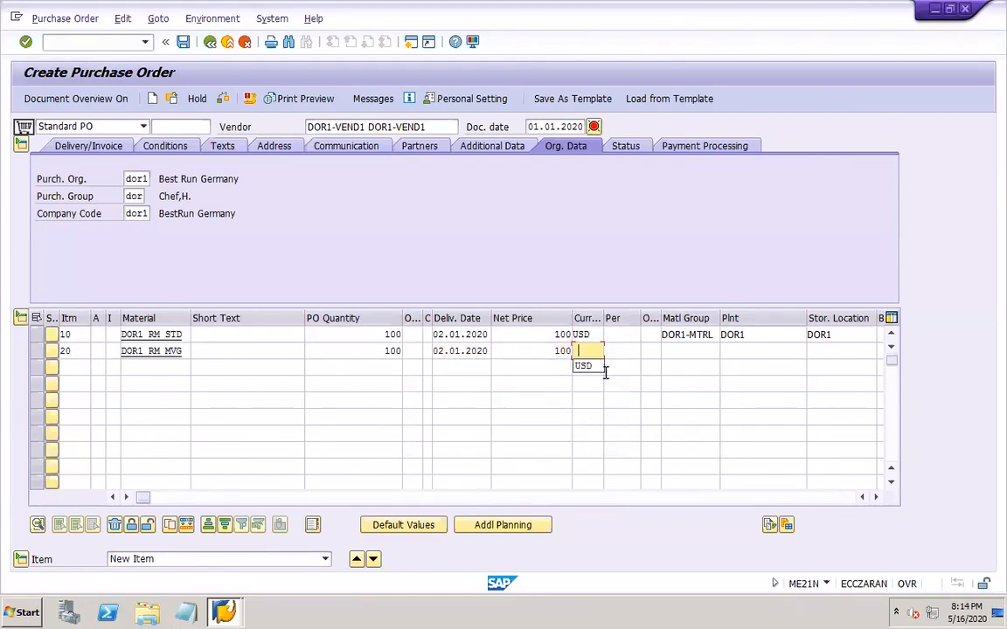
left_click(592, 367)
Assign material group DOR1-MTRL, plant DOR1 and storage location DOR1 to item 20
key("Tab")
key("Tab")
key("Tab")
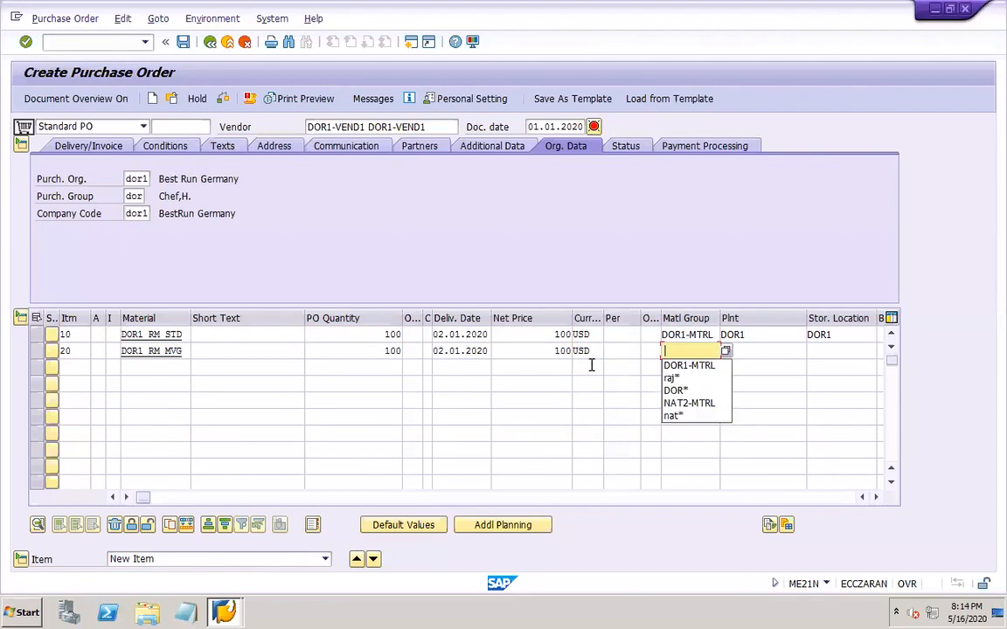
left_click(685, 367)
key("Tab")
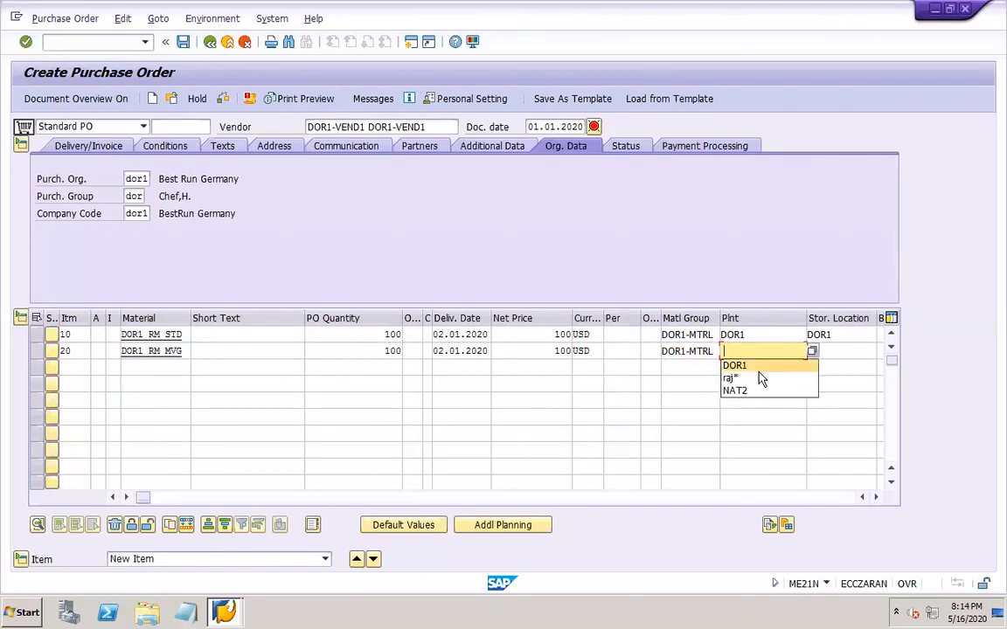
left_click(736, 364)
key("Tab")
left_click(835, 366)
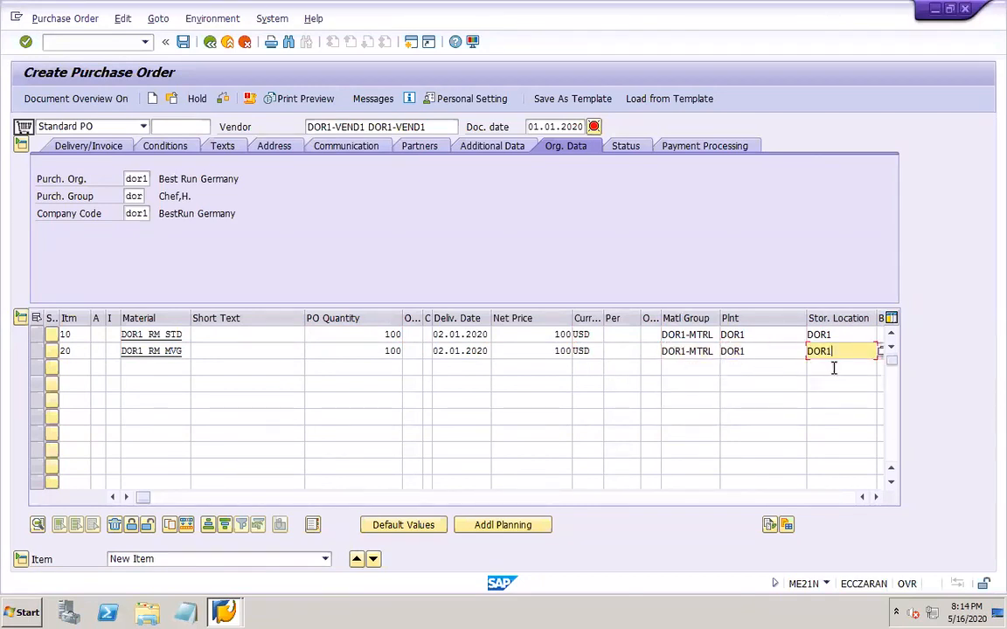
Validate the order entries and display the pricing conditions of item 10, checking the Freight % line
left_click(85, 44)
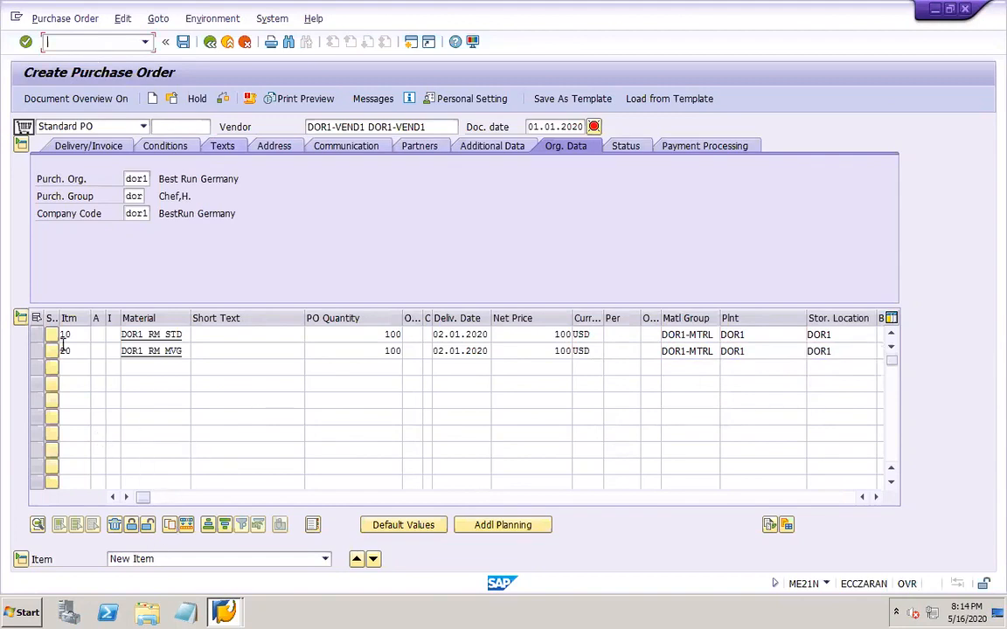
key("Return")
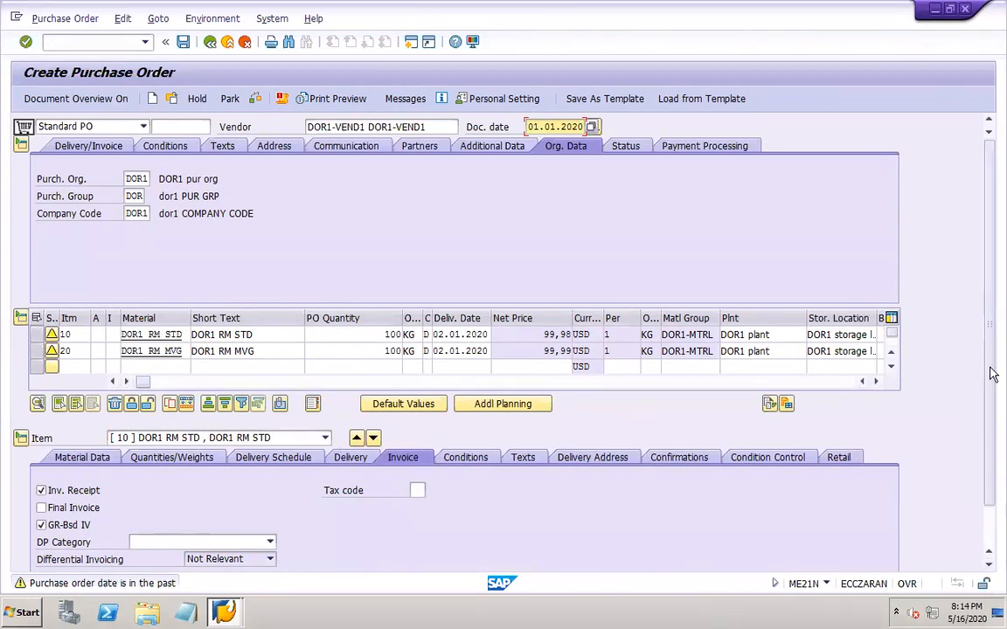
left_click_drag(989, 370, 989, 418)
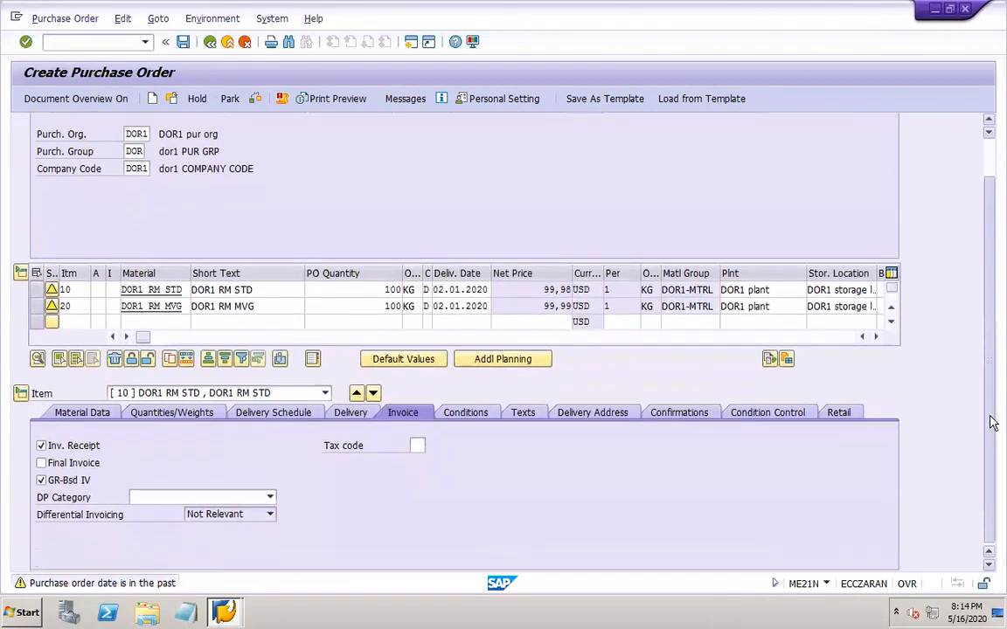
left_click(42, 289)
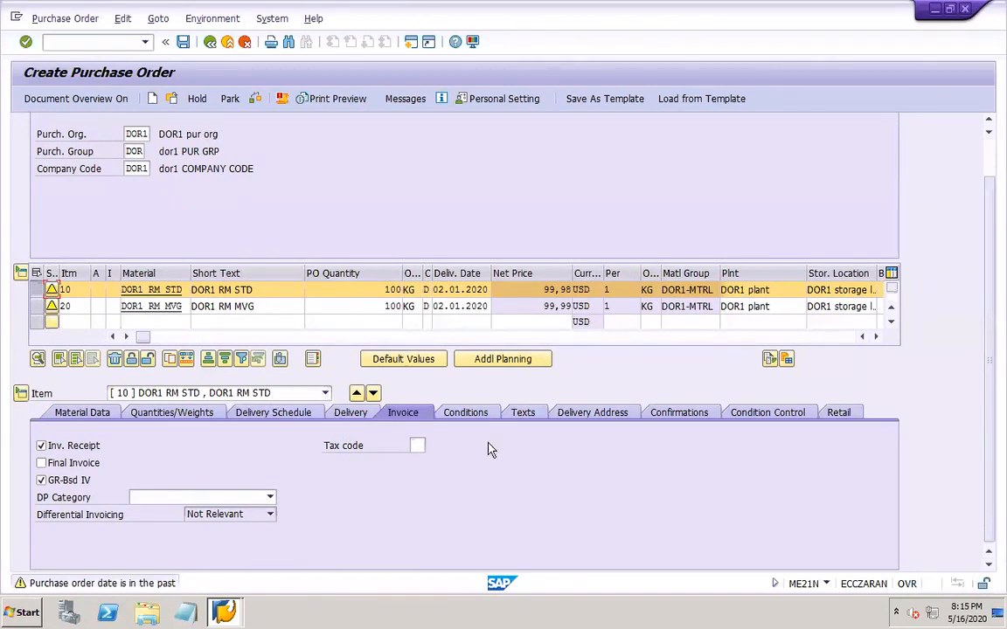
left_click(466, 412)
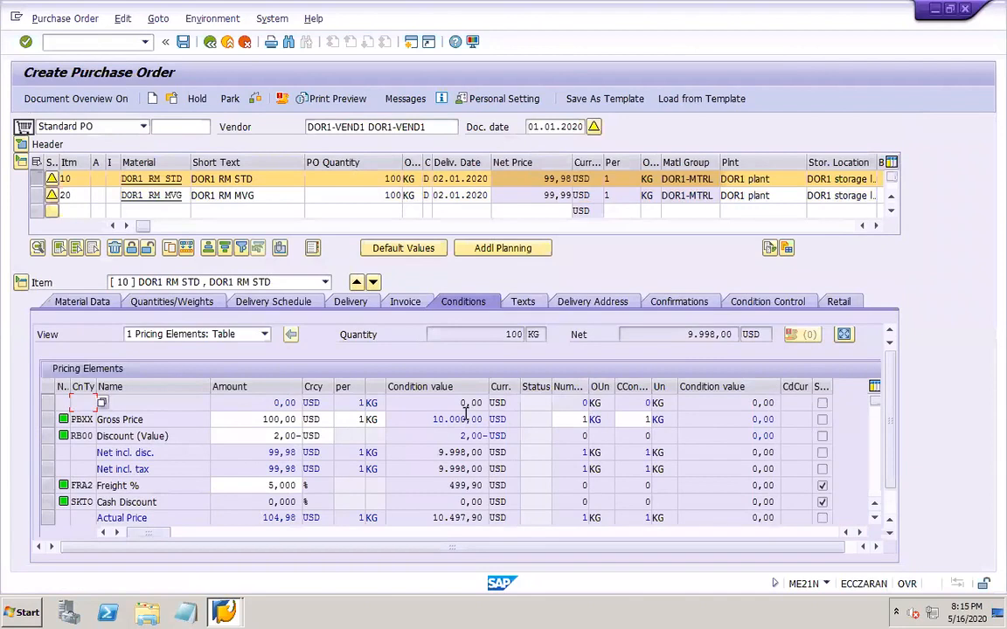
left_click(162, 485)
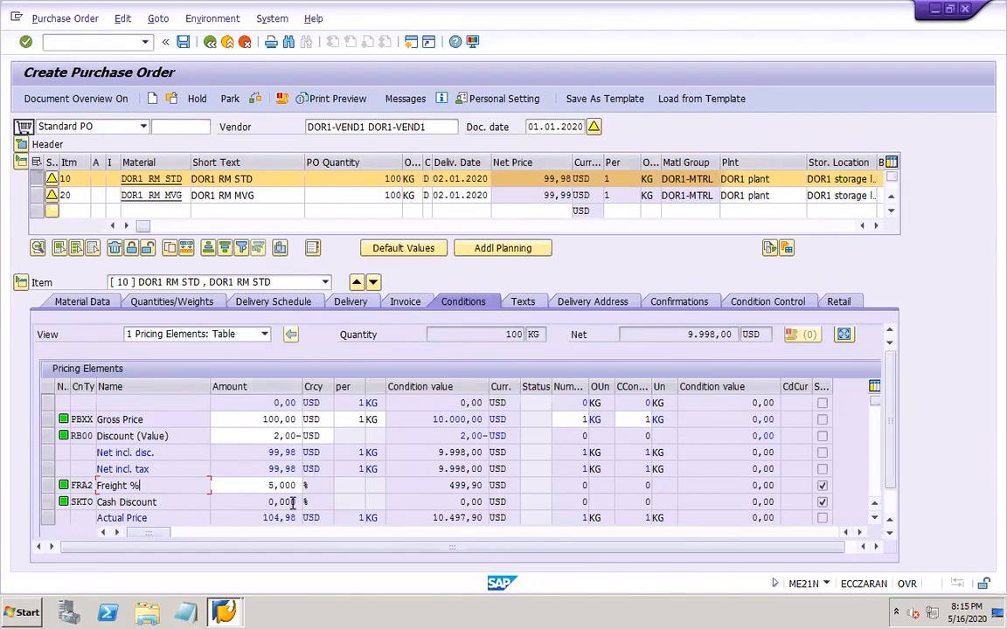
Set the Discount (Value) condition RB00 of item 10 to 0
left_click(48, 437)
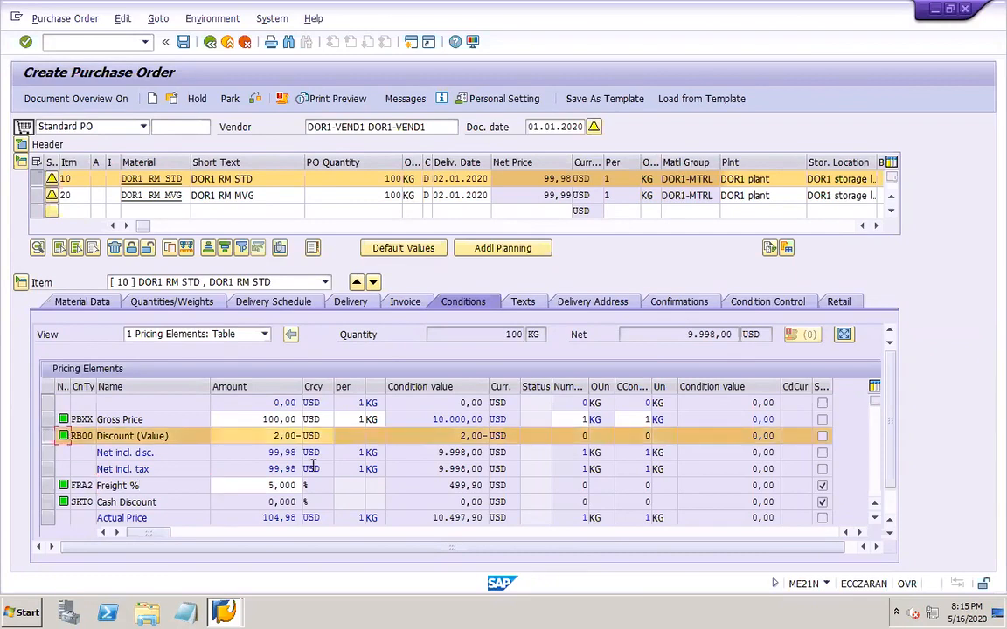
left_click_drag(307, 440, 326, 438)
type("0")
key("Return")
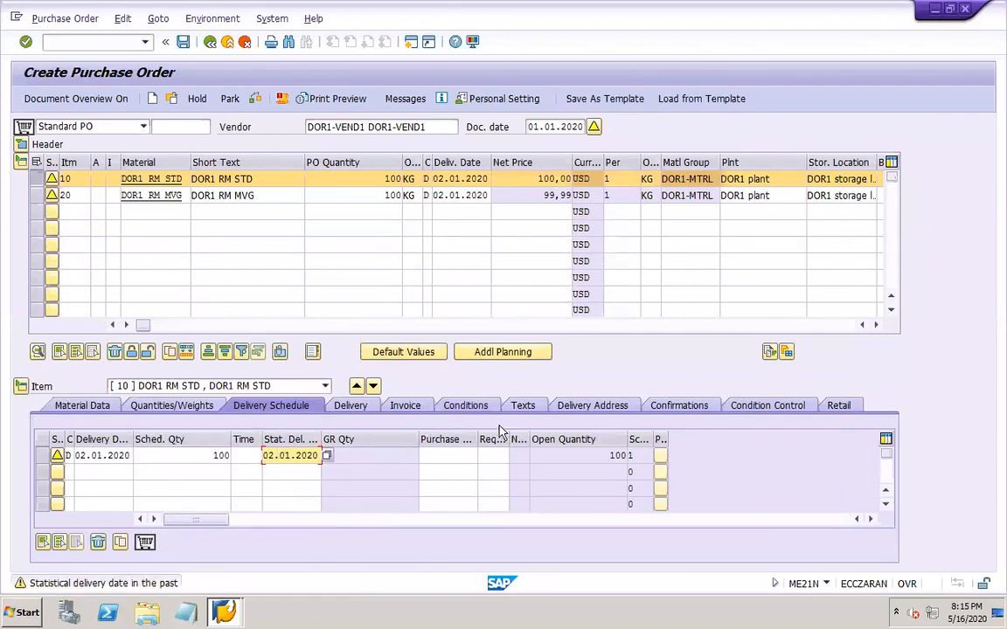
Review the details of item 10's Freight % condition FRA2, including its assigned freight vendor, and return to the order
left_click(462, 406)
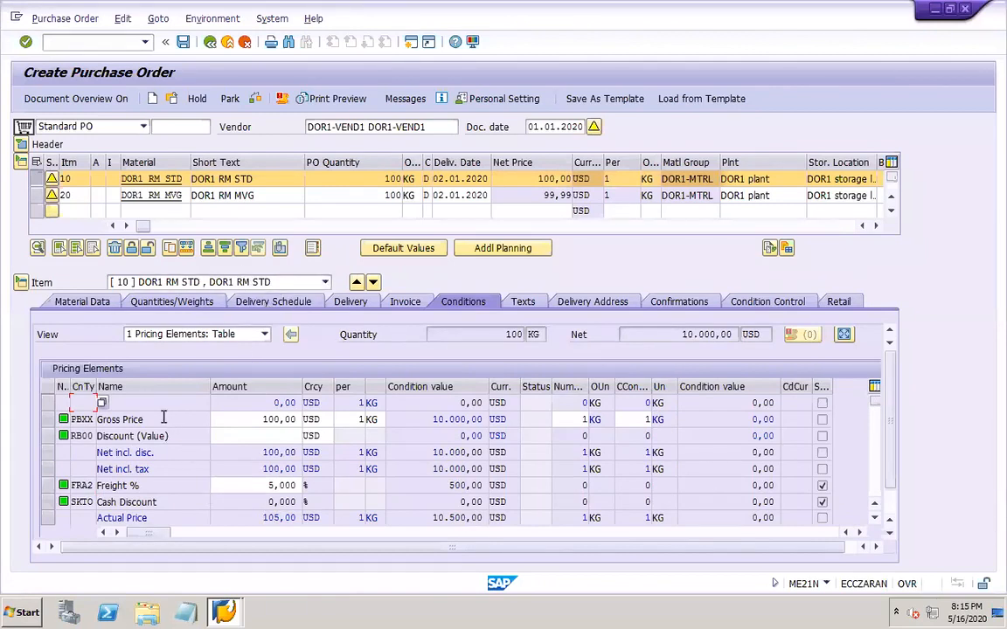
left_click(163, 489)
left_click(48, 486)
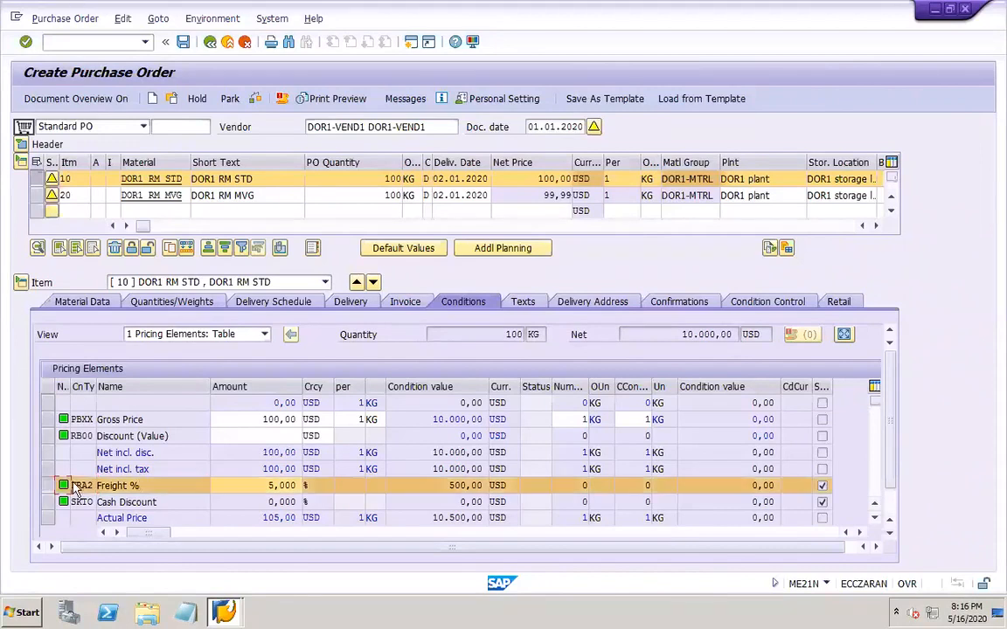
left_click(889, 515)
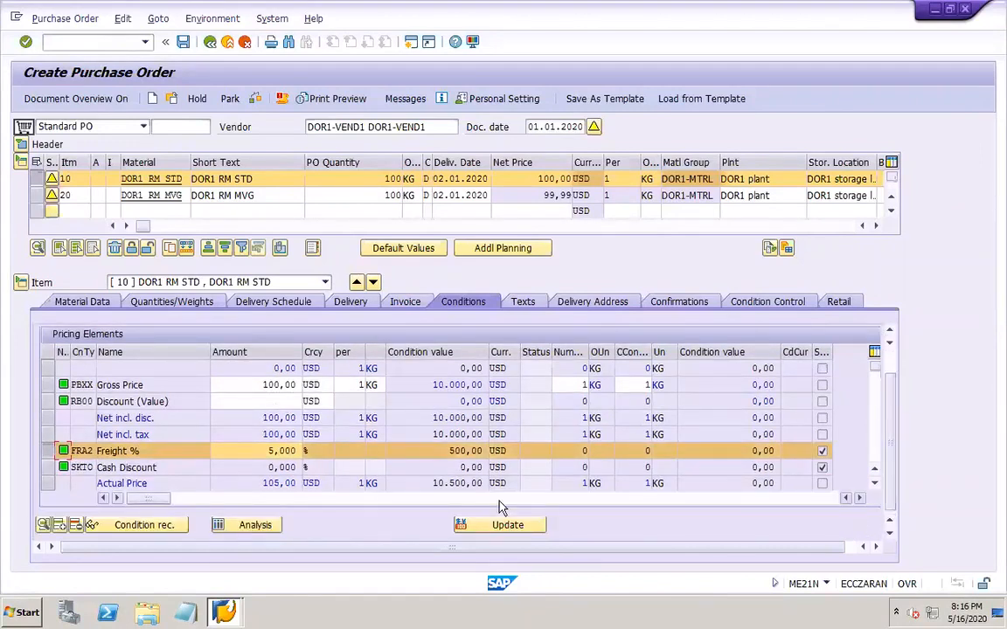
left_click(44, 529)
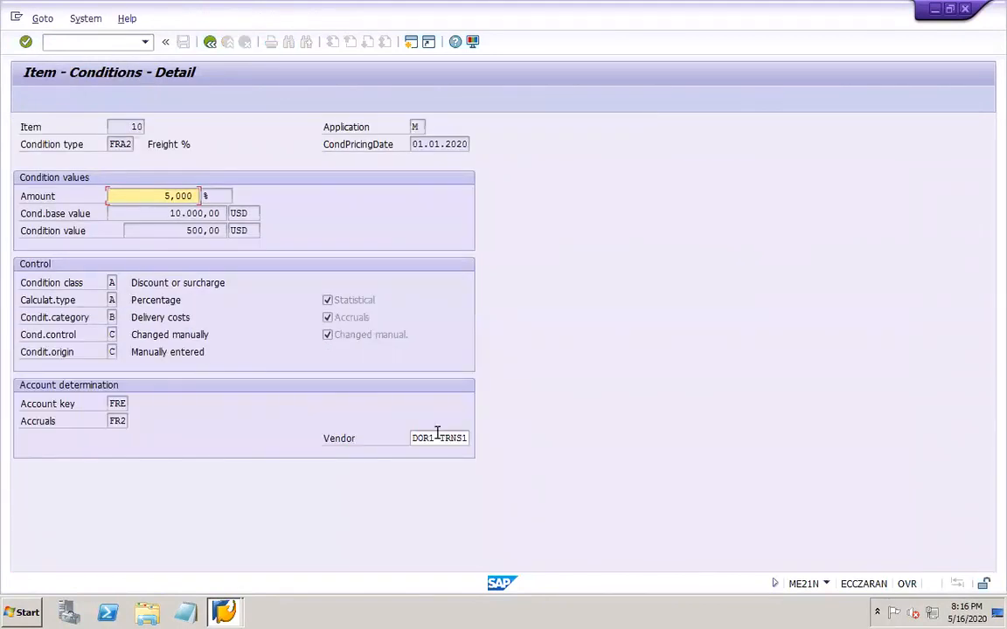
left_click(434, 438)
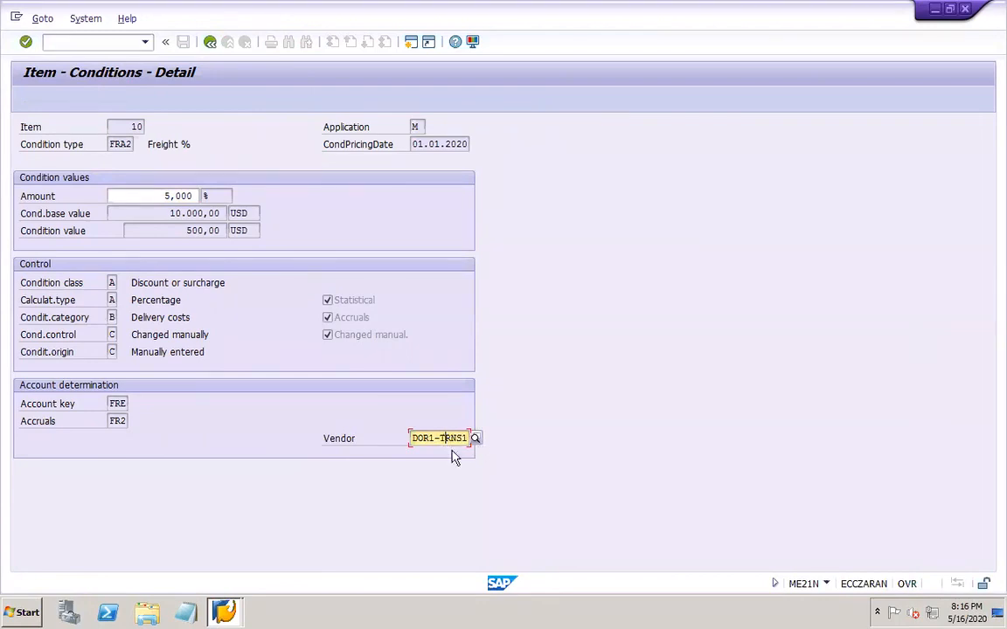
left_click(210, 43)
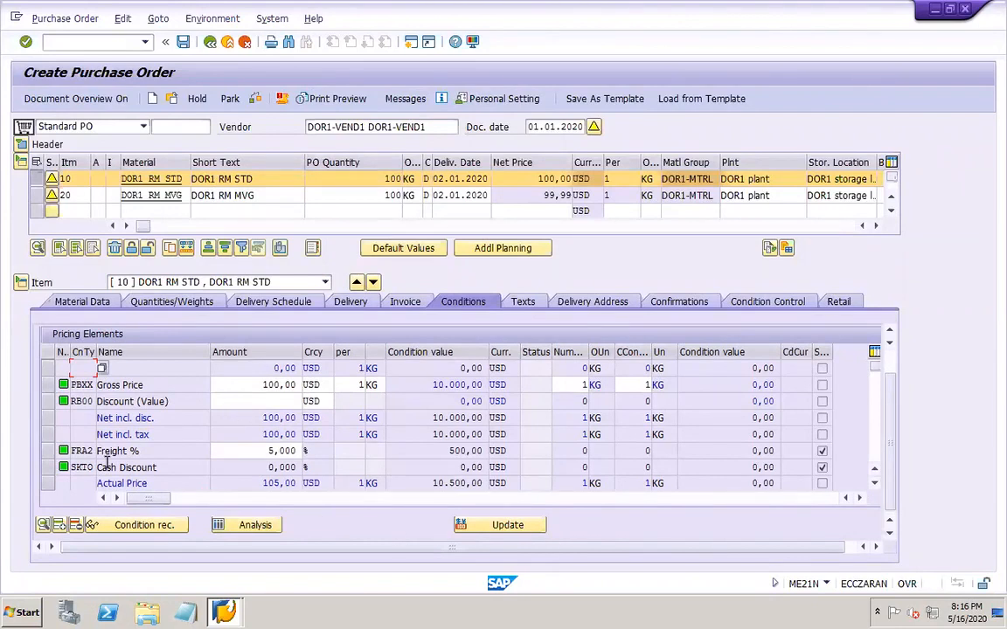
Set the Discount (Value) condition RB00 of item 20 to 0
left_click(37, 196)
left_click(37, 178)
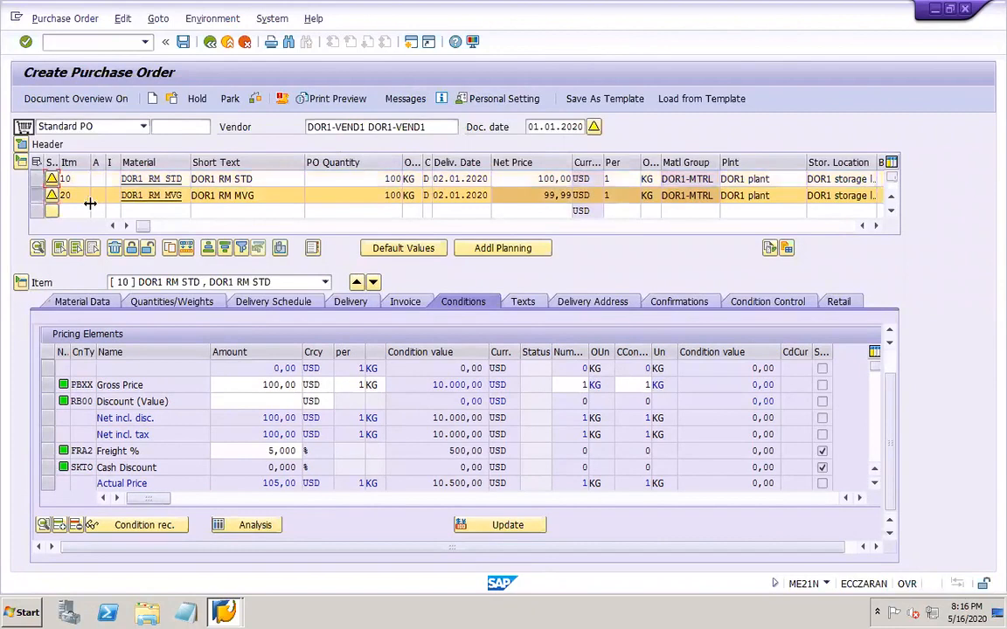
double_click(75, 195)
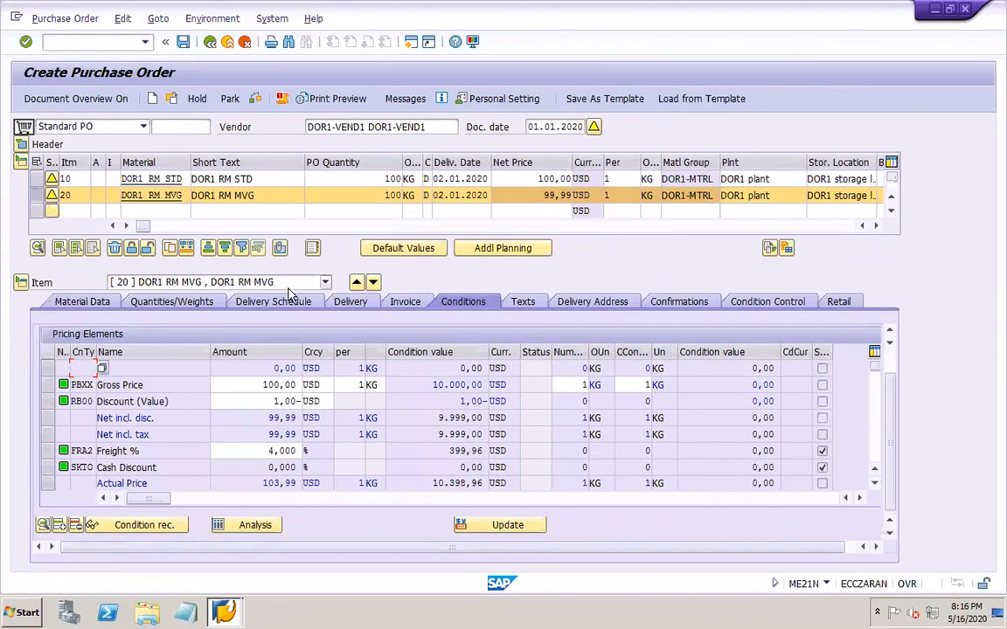
left_click(256, 466)
left_click(242, 451)
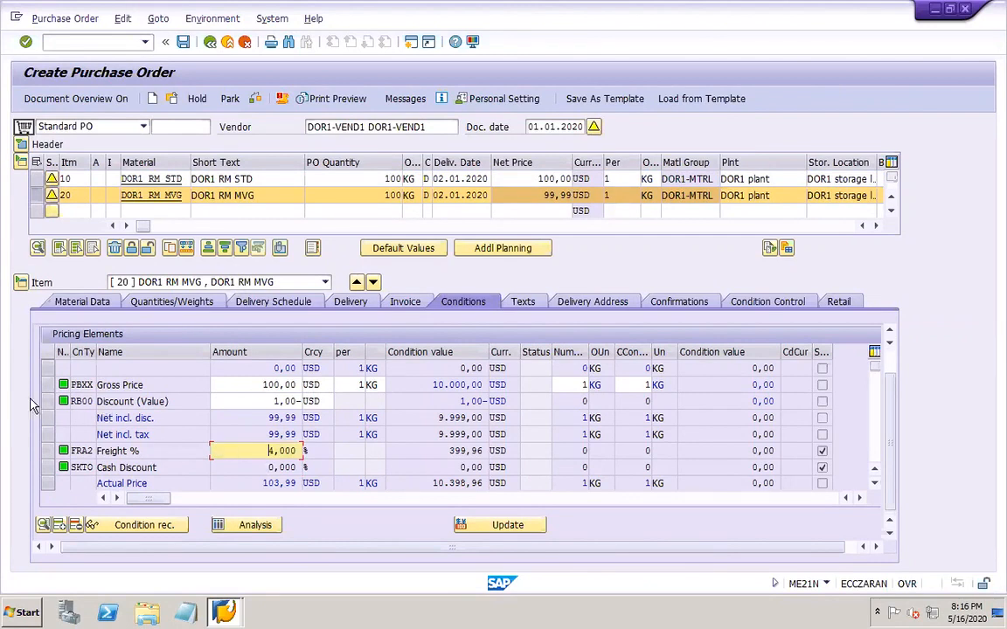
left_click(270, 402)
double_click(270, 402)
key("Delete")
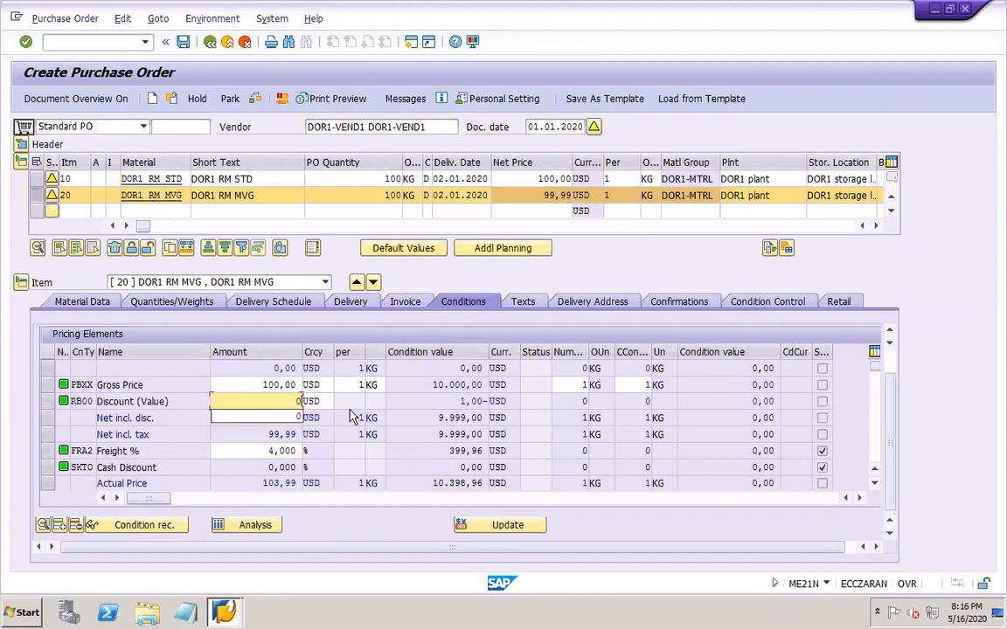
key("Return")
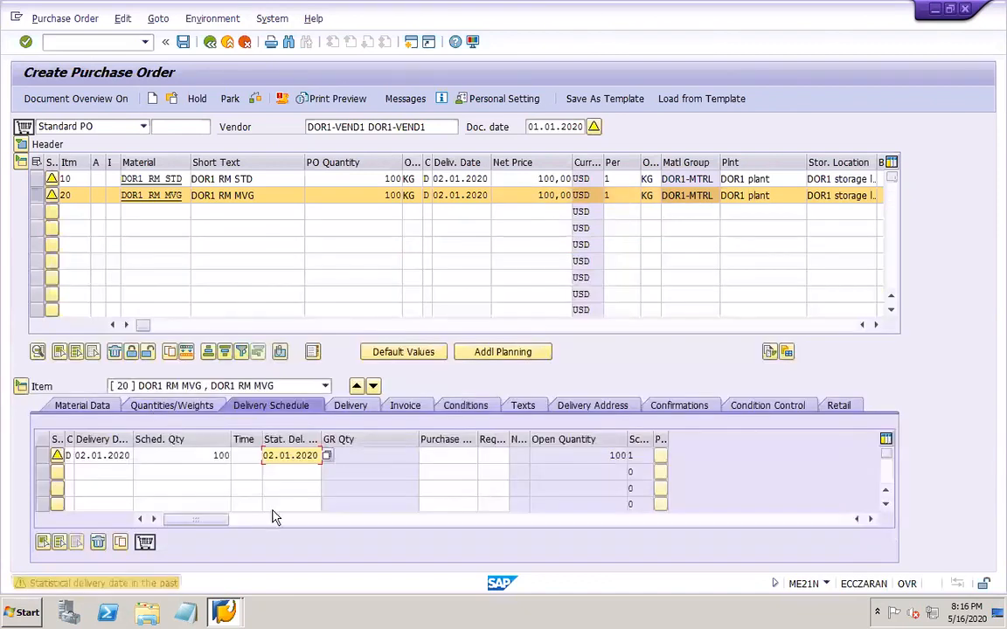
Review the details of item 20's Freight % condition FRA2 and its vendor, and return to the order
left_click(463, 405)
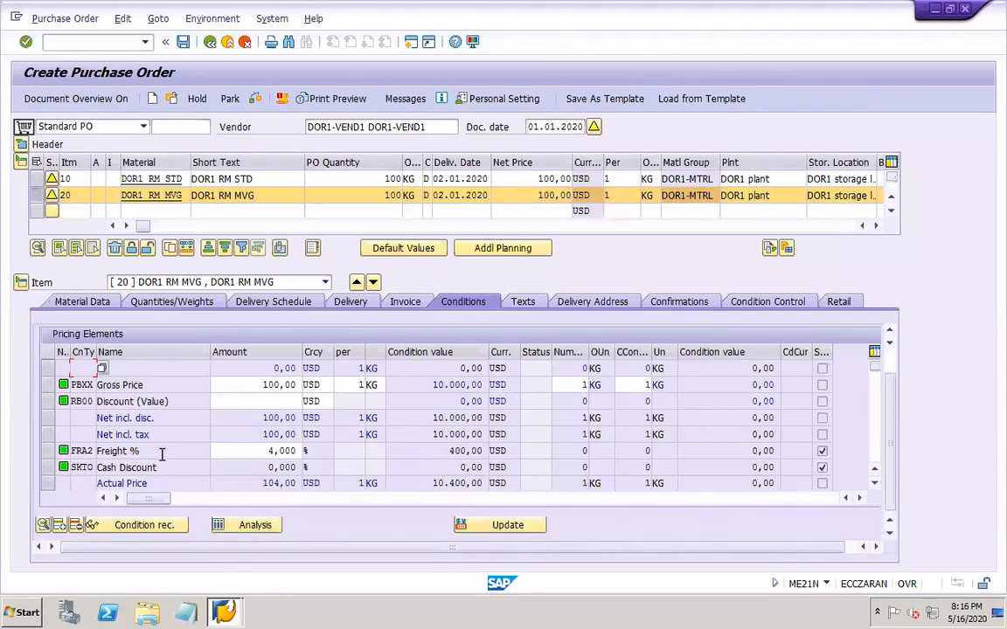
left_click(48, 451)
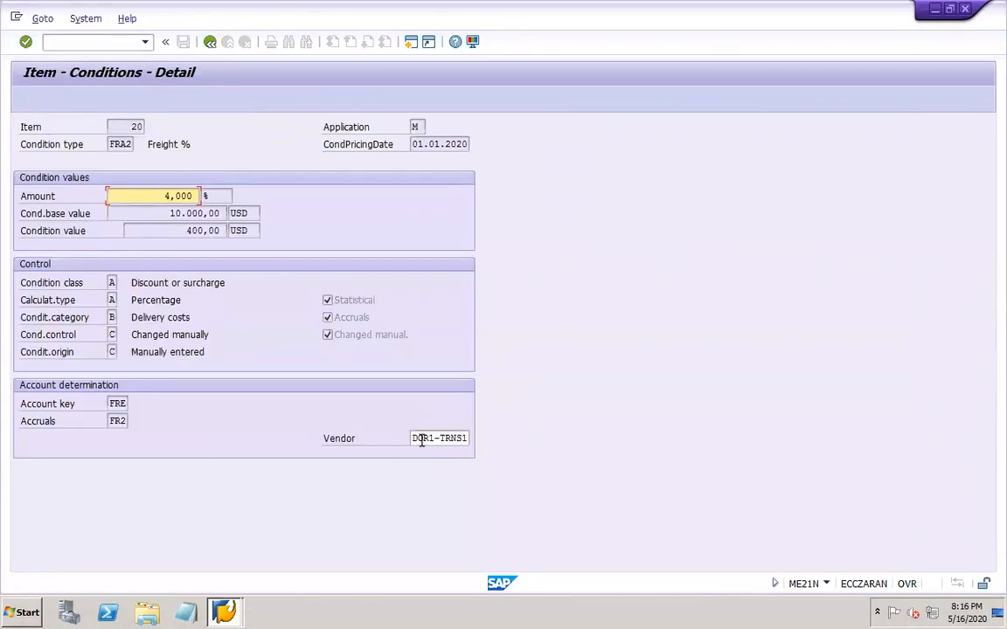
left_click(210, 42)
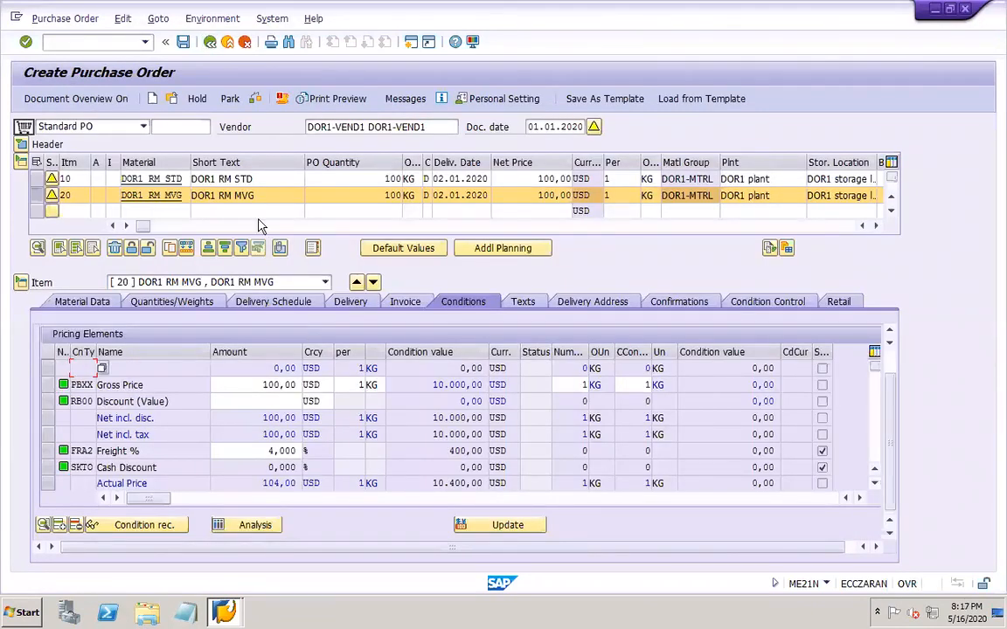
Save the purchase order and open the goods receipt transaction MIGO
left_click(182, 44)
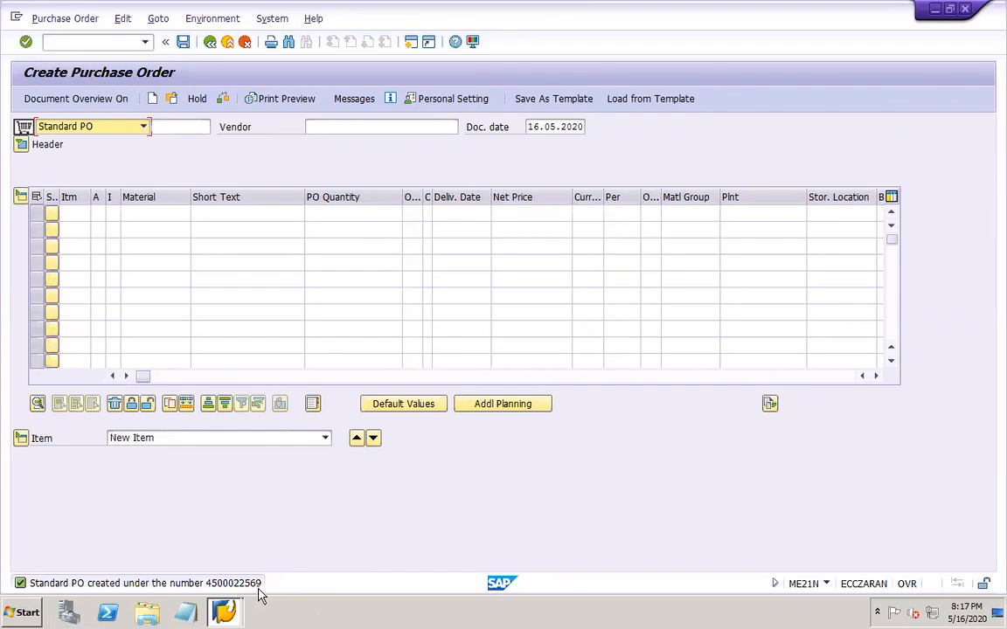
left_click(84, 42)
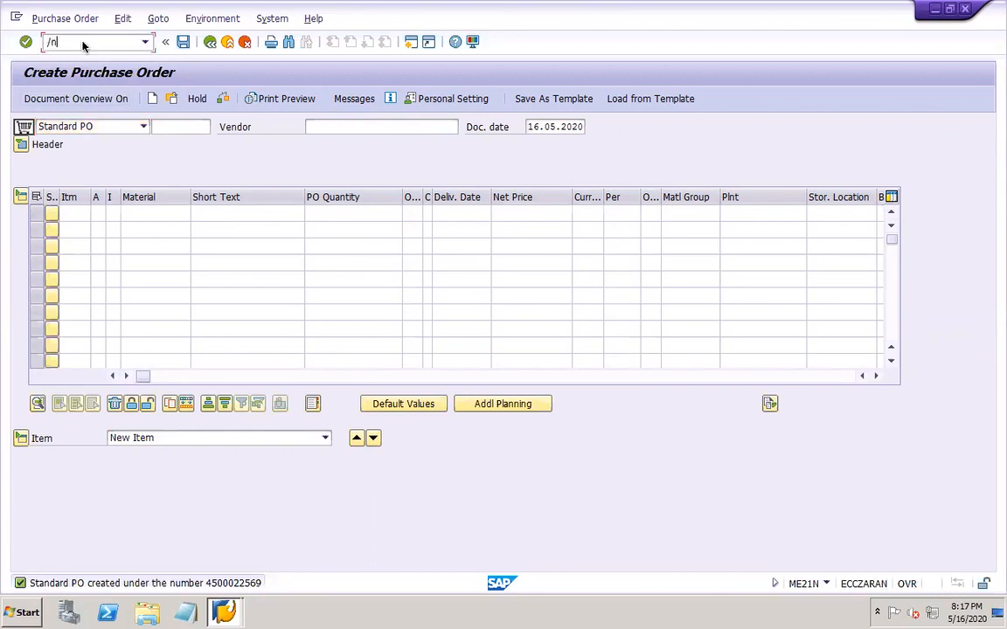
key("Return")
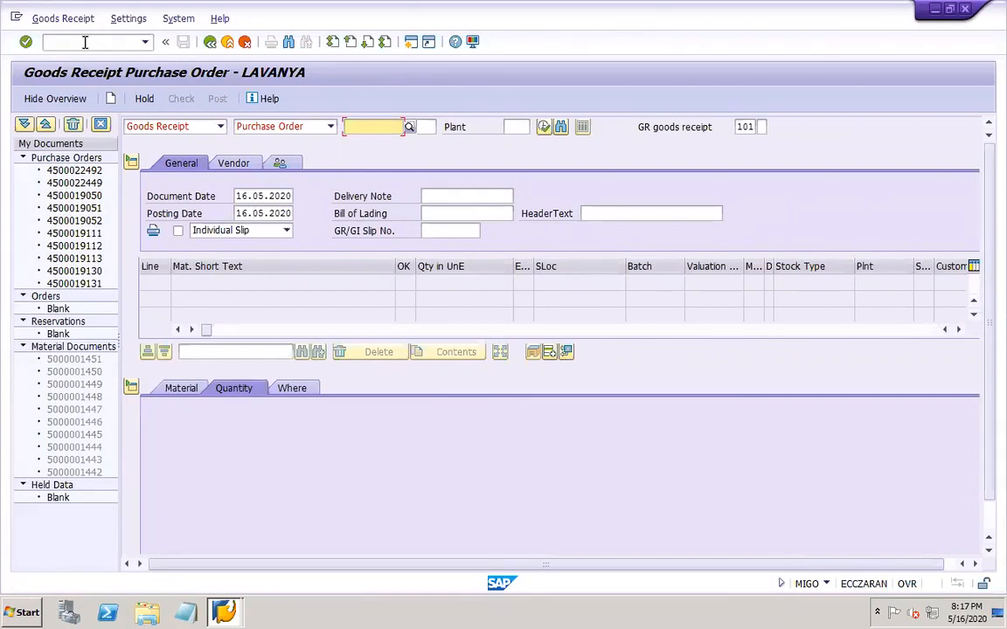
Load the newly saved purchase order into the goods receipt by entering its order number
left_click(381, 127)
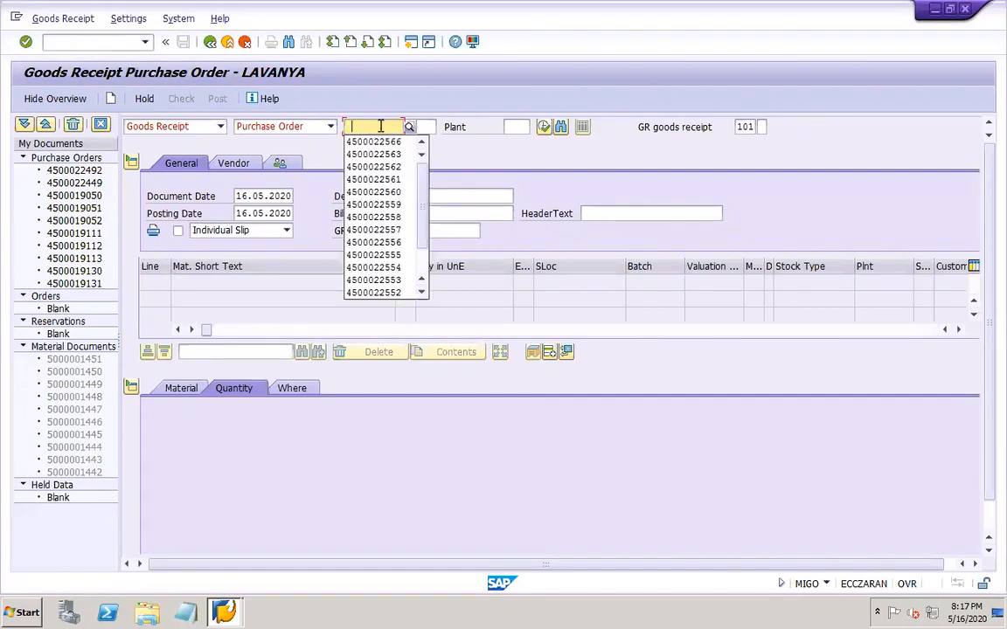
left_click(376, 141)
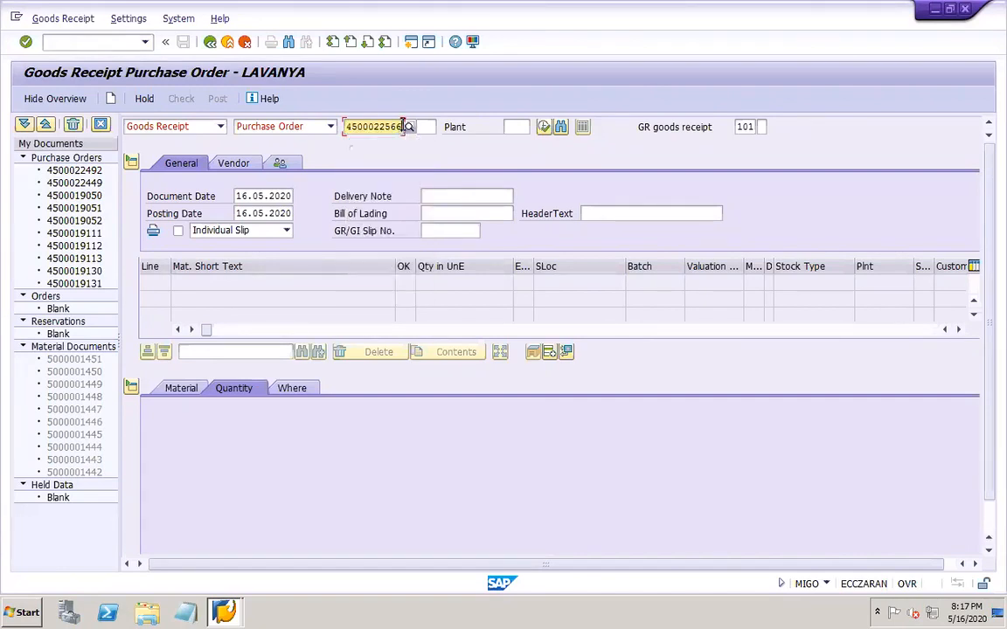
key("BackSpace")
type("9")
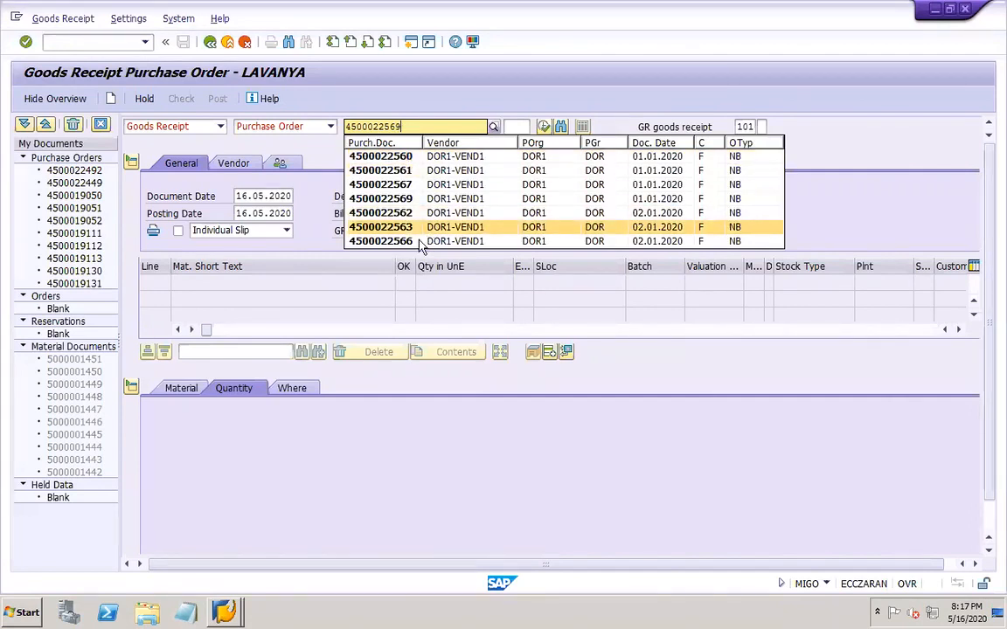
left_click(403, 156)
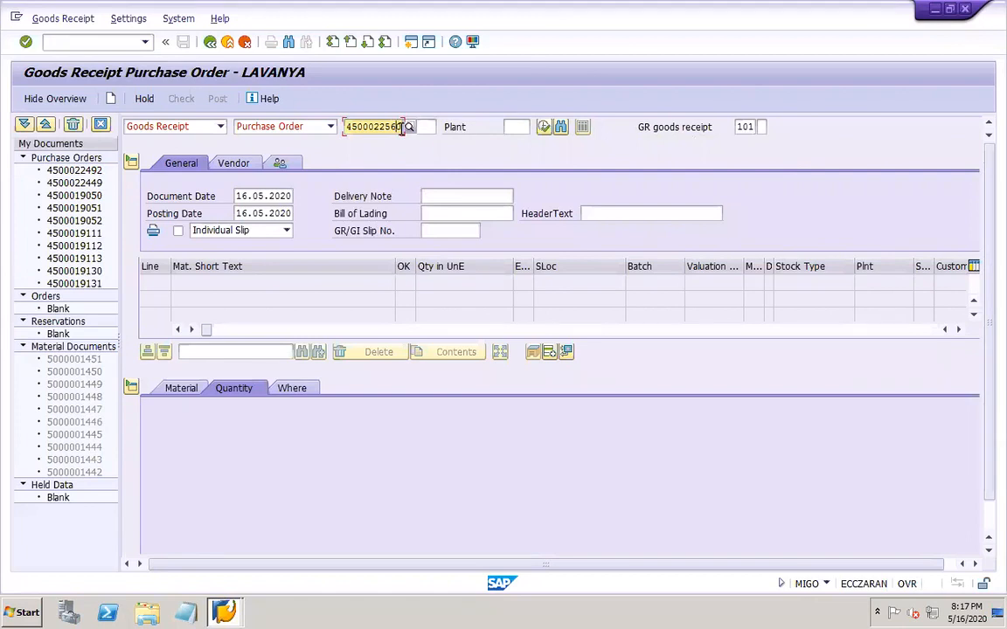
key("BackSpace")
type("9")
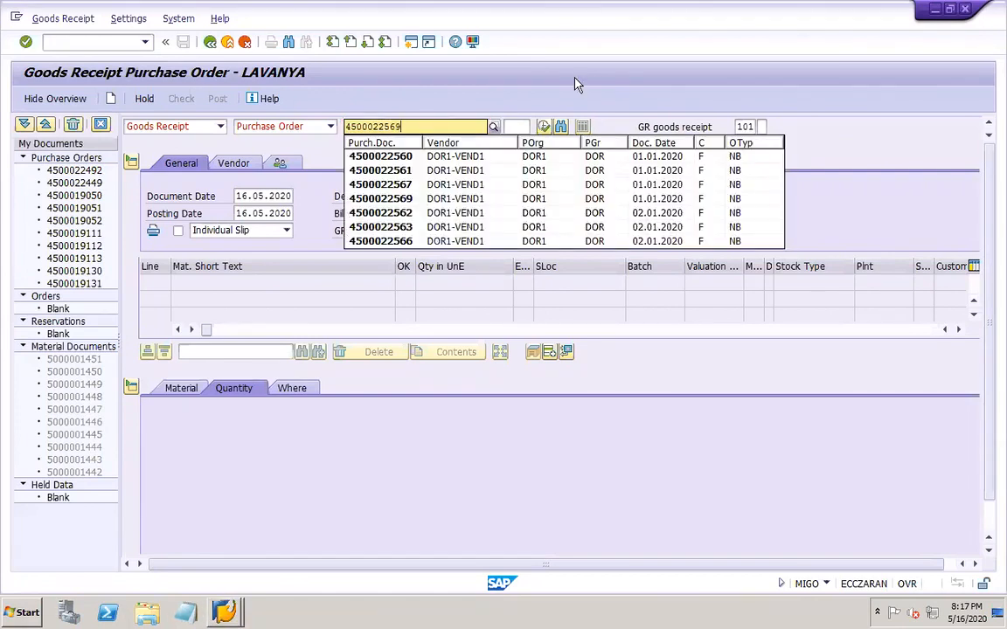
key("Return")
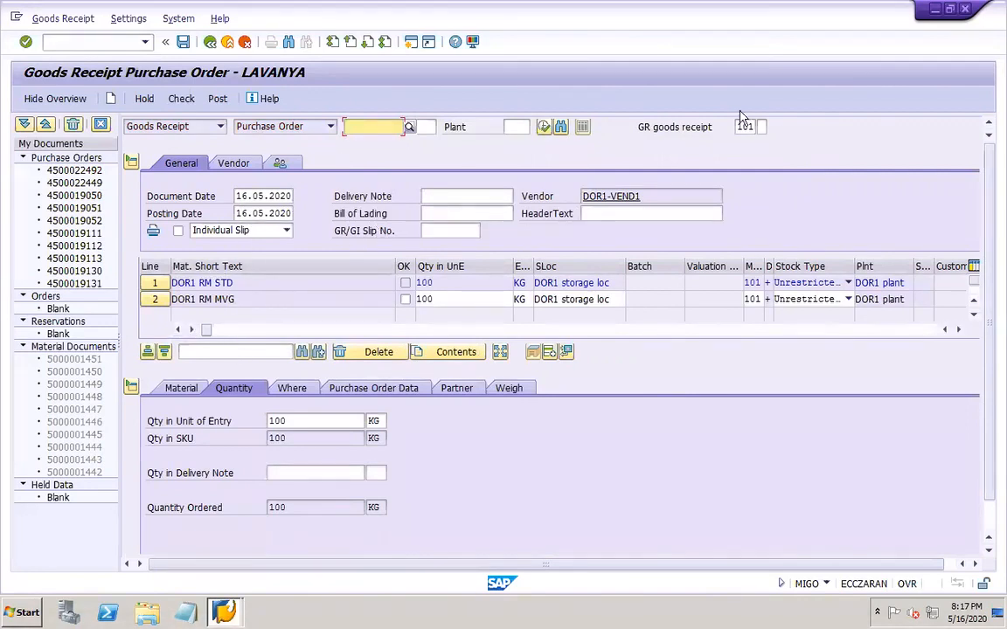
Set both the document date and the posting date of the goods receipt to 02.01.2020
left_click_drag(238, 196, 367, 203)
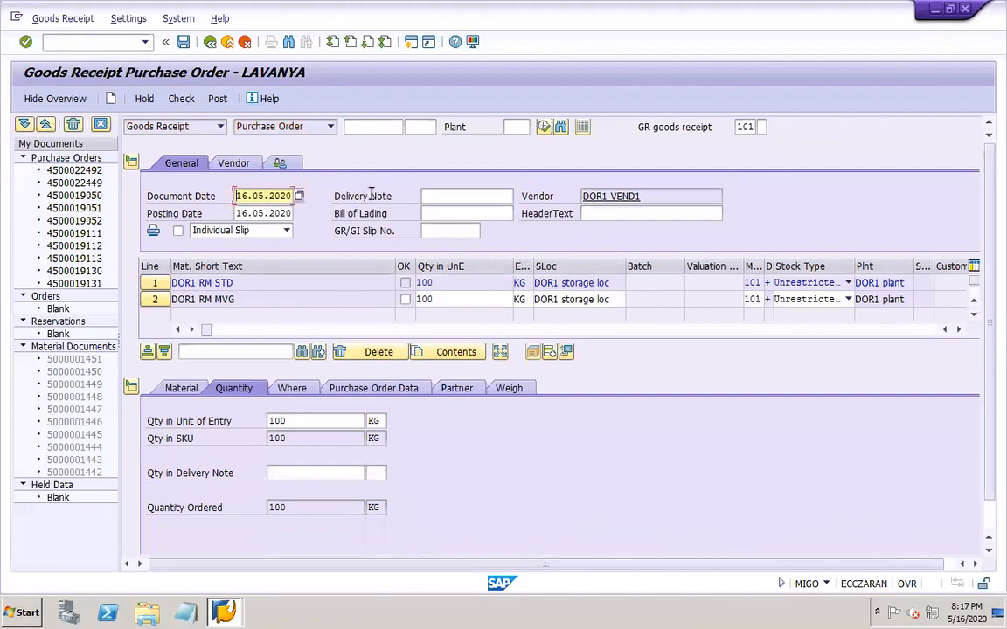
key("BackSpace")
left_click(289, 212)
key("Tab")
key("BackSpace")
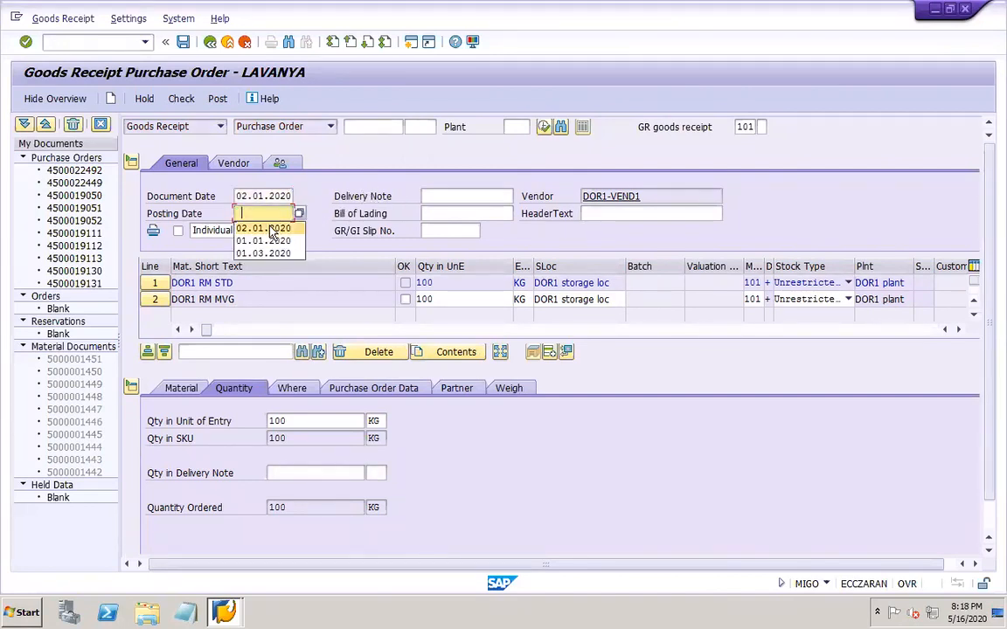
left_click(271, 228)
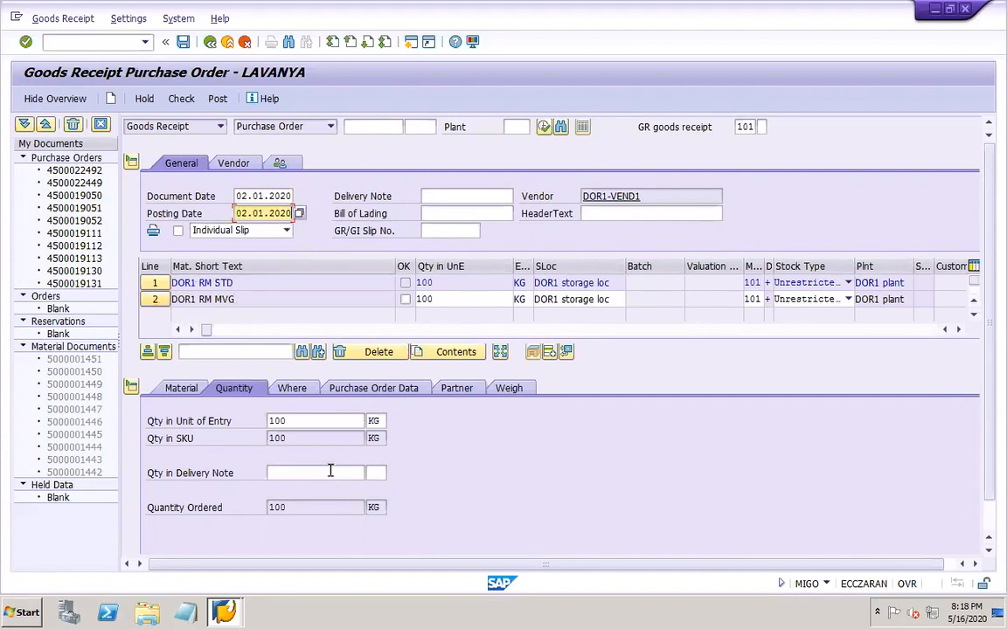
Enter a delivery note quantity of 100 KG for line 1, DOR1 RM STD, and mark the item as OK
left_click(331, 473)
left_click(286, 503)
key("Tab")
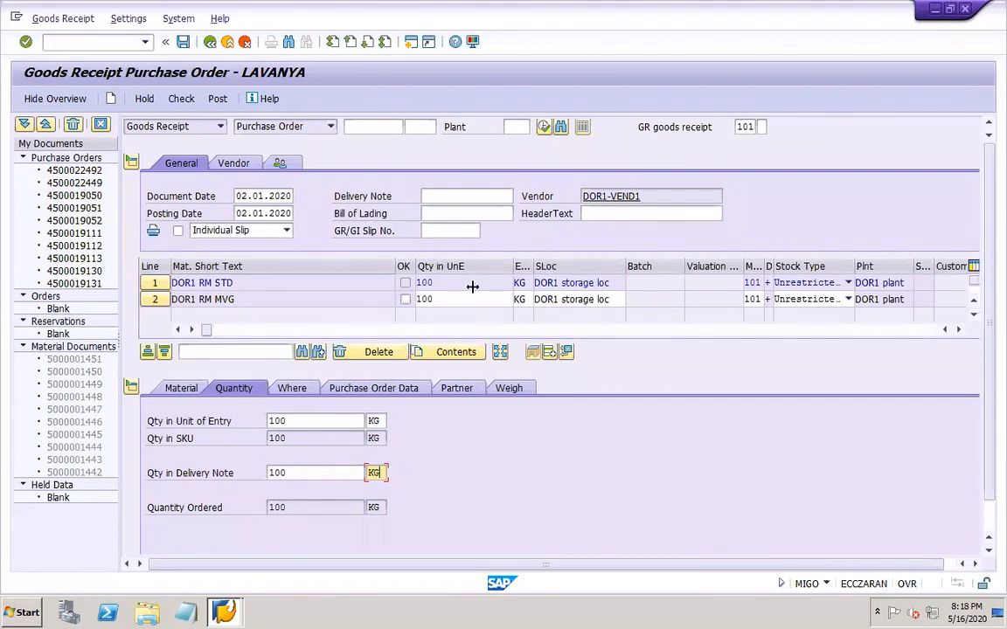
left_click_drag(988, 379, 988, 448)
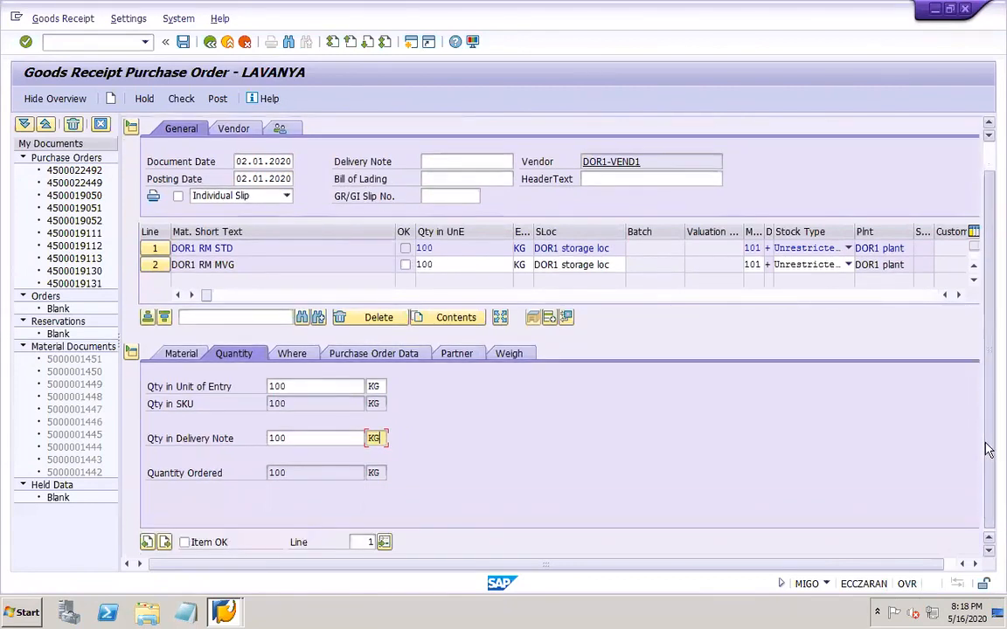
left_click(186, 543)
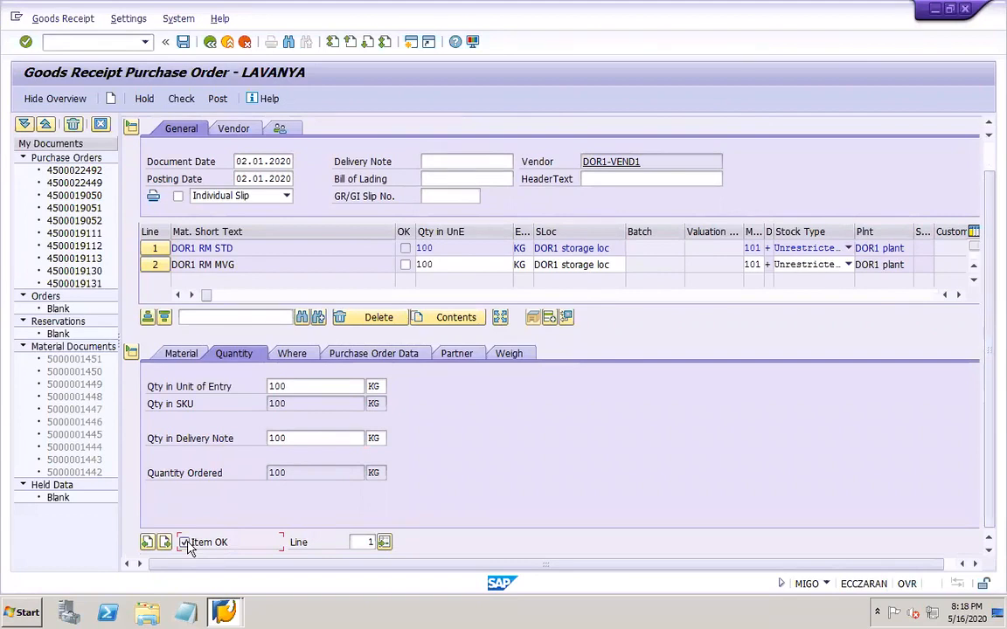
Enter a delivery note quantity of 100 KG for line 2, DOR1 RM MVG, mark it OK and post the goods receipt
left_click(155, 266)
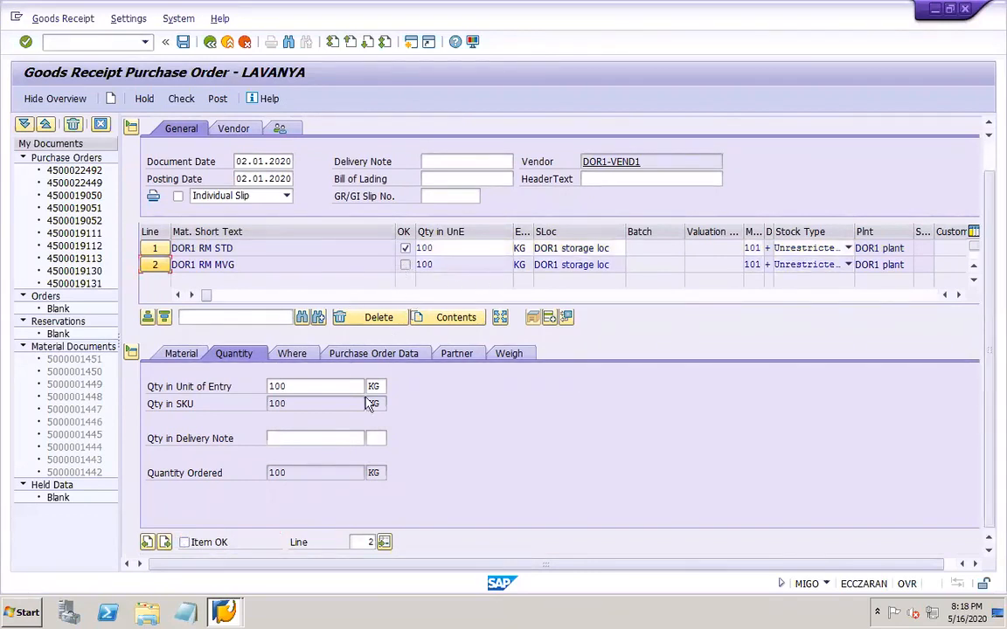
left_click(317, 438)
left_click(290, 454)
left_click(375, 439)
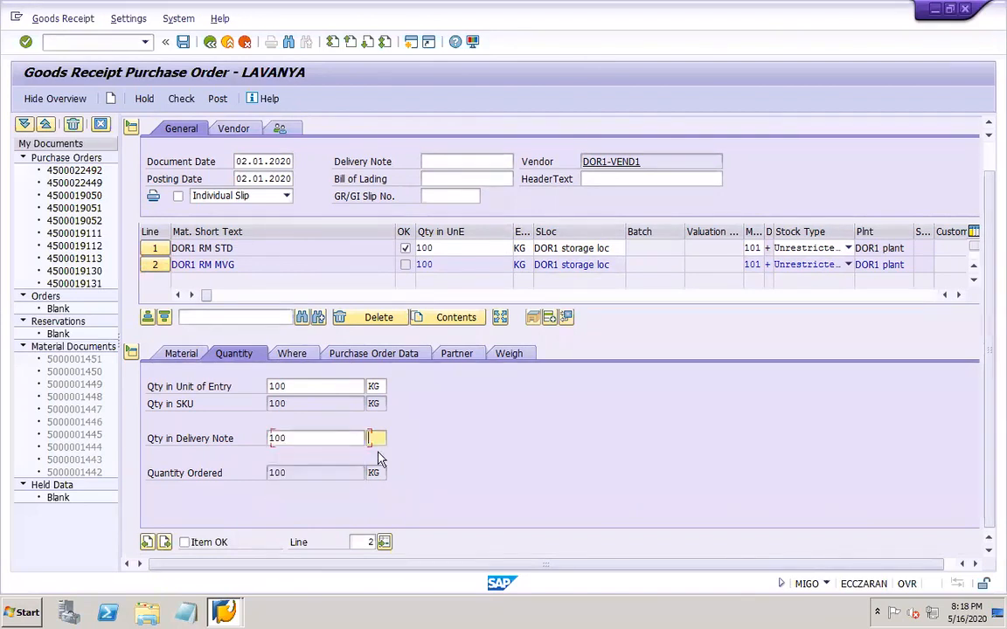
left_click(185, 543)
left_click(404, 264)
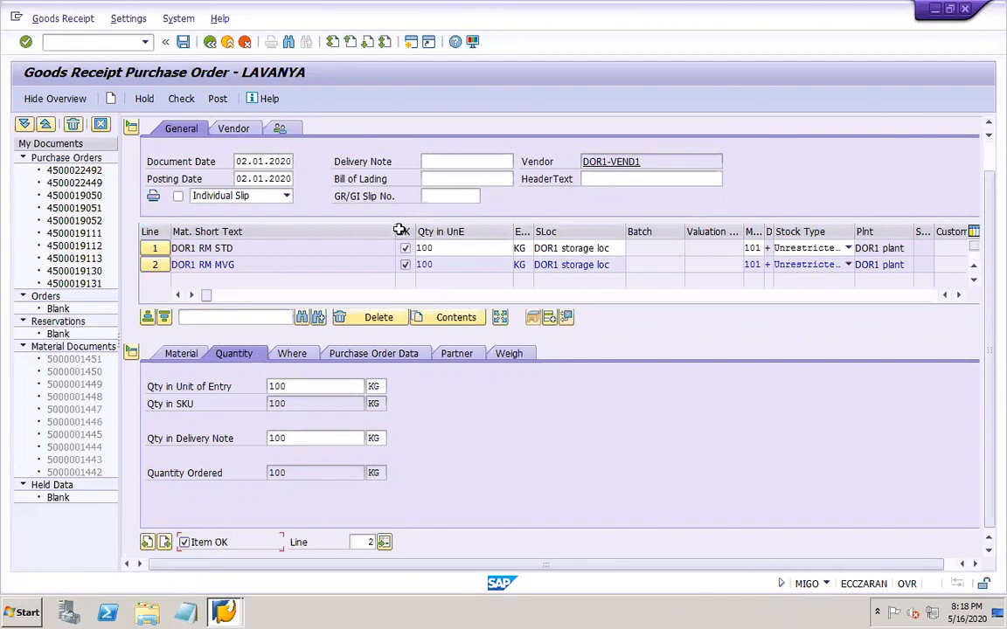
left_click(183, 43)
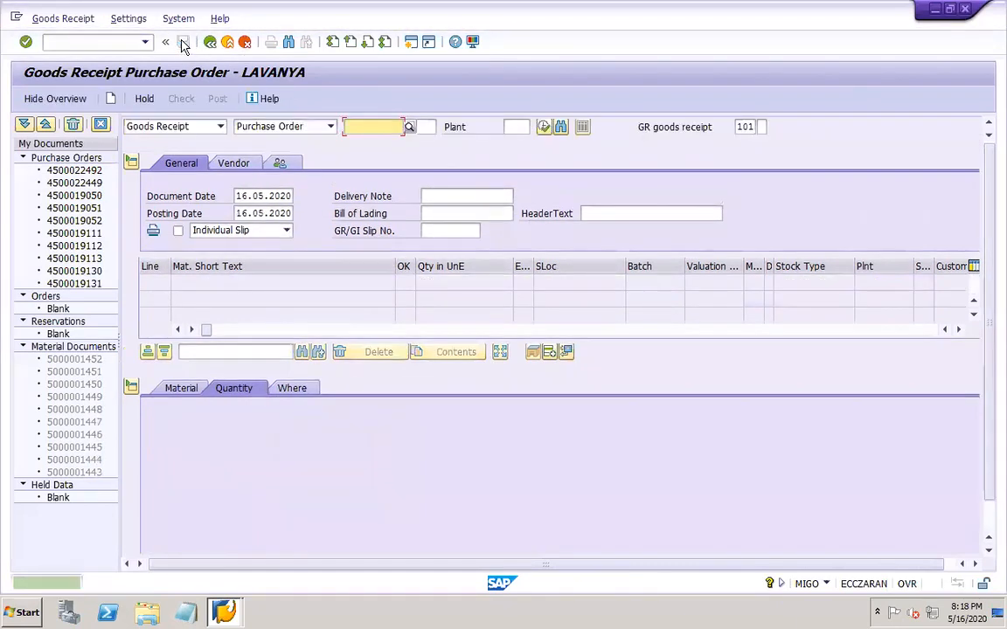
Switch to the PowerPoint work notes, add the lines "MIGO – Goods receipt" and "MB03 – Material doc" below the PO line and save
left_click(94, 41)
mouse_move(748, 618)
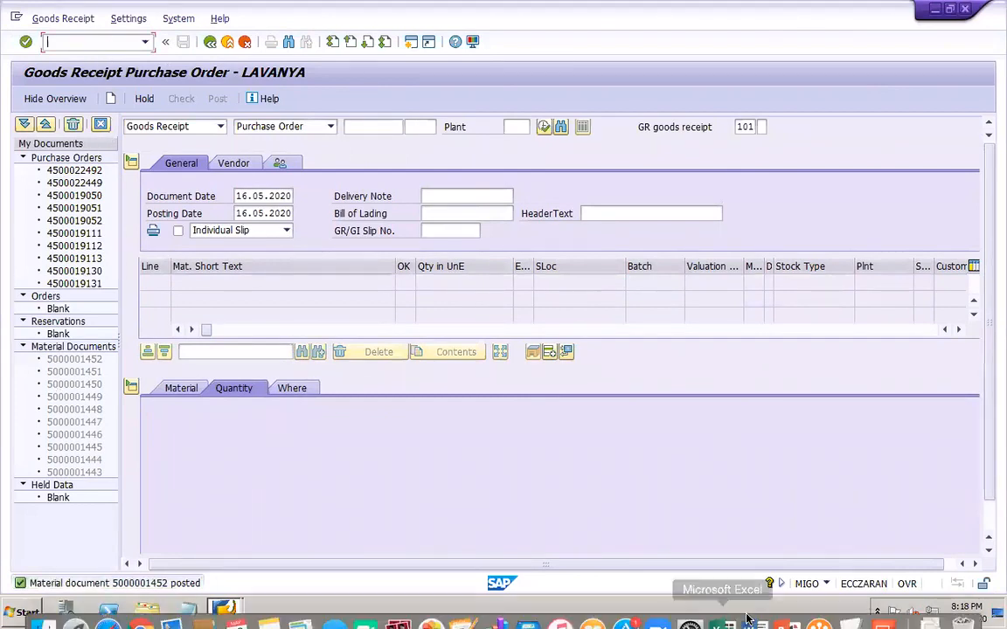
left_click(785, 610)
key("Return")
type("MIGO")
type(" - ")
type("G")
type("oods receipt")
key("Return")
type("MB03 - ")
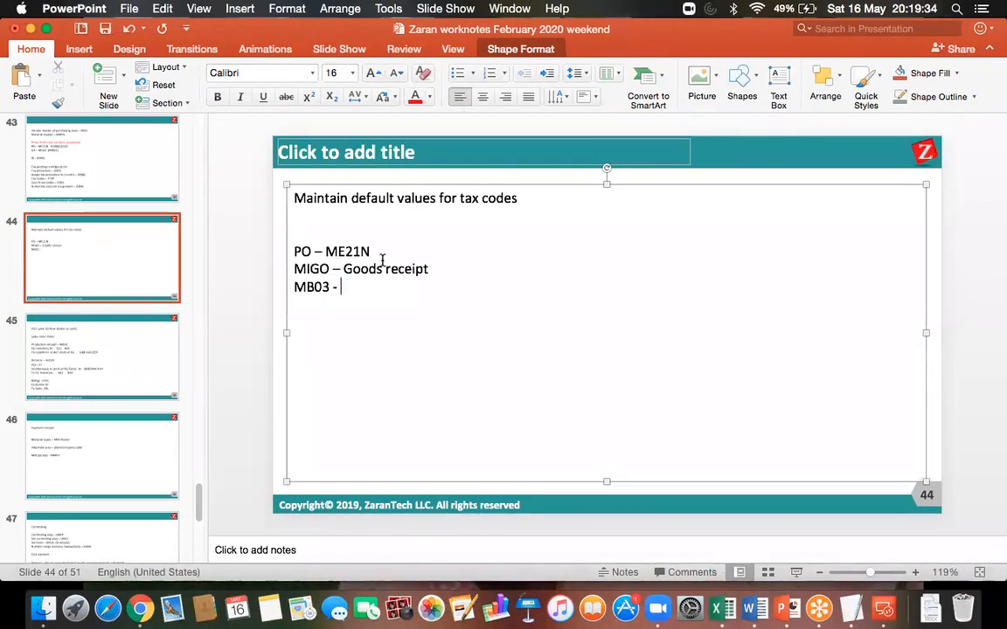
type("Material doc")
left_click(105, 31)
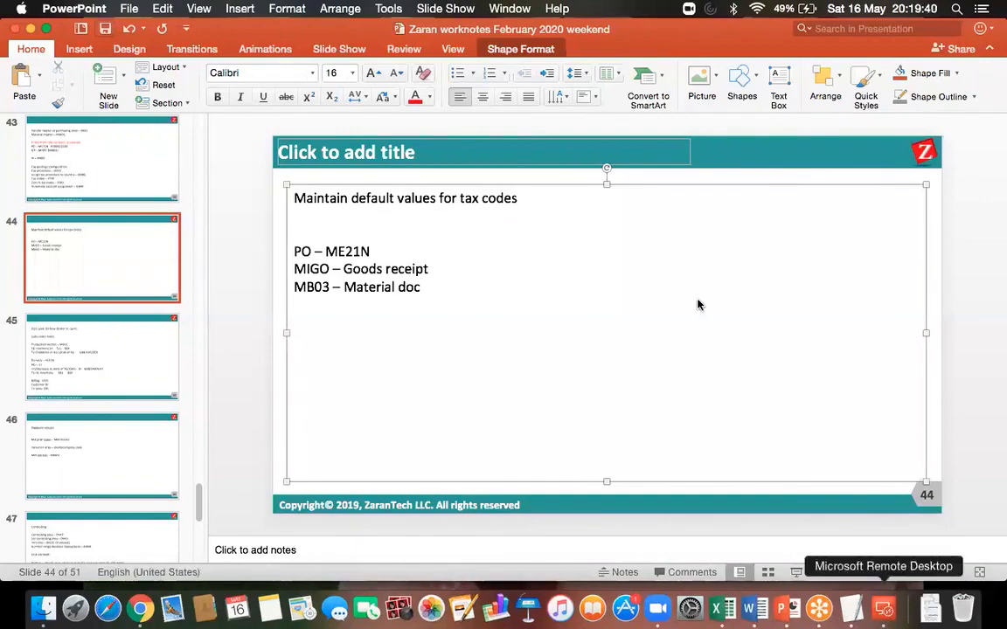
Switch back to SAP, display the posted material document with transaction MB03 and open its accounting document
double_click(622, 226)
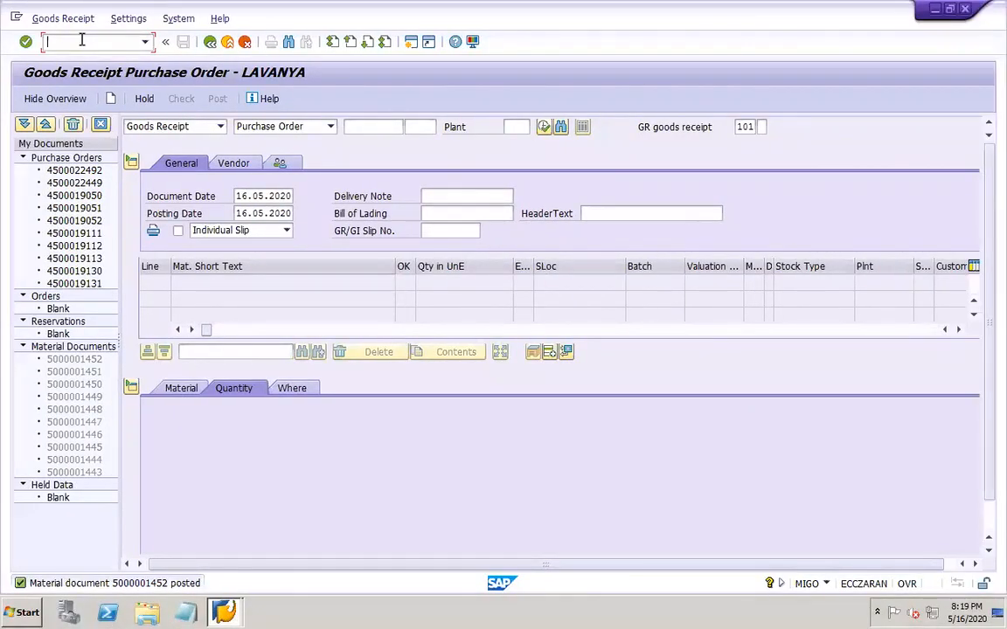
type("/nmb03")
key("Return")
key("Return")
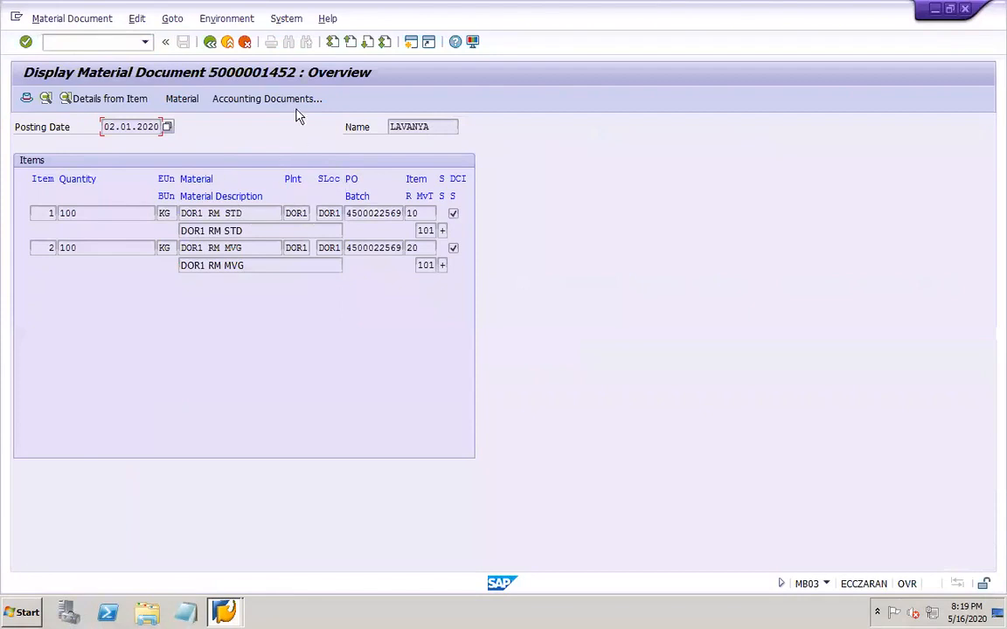
left_click(273, 102)
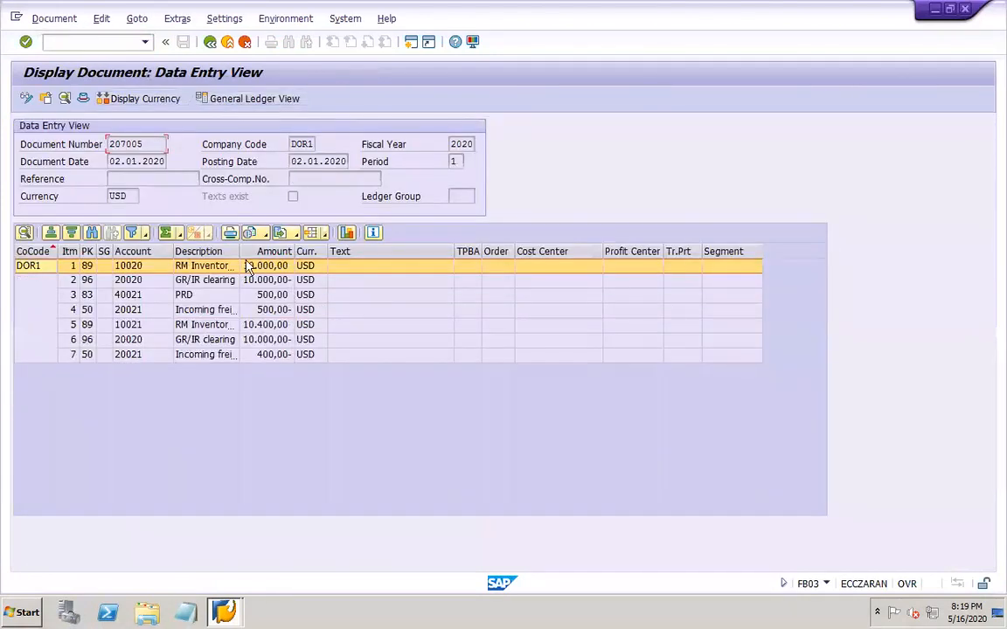
Widen the Description column of the accounting document and examine its inventory, GR/IR clearing, PRD and incoming freight clearing lines
left_click_drag(239, 251, 327, 253)
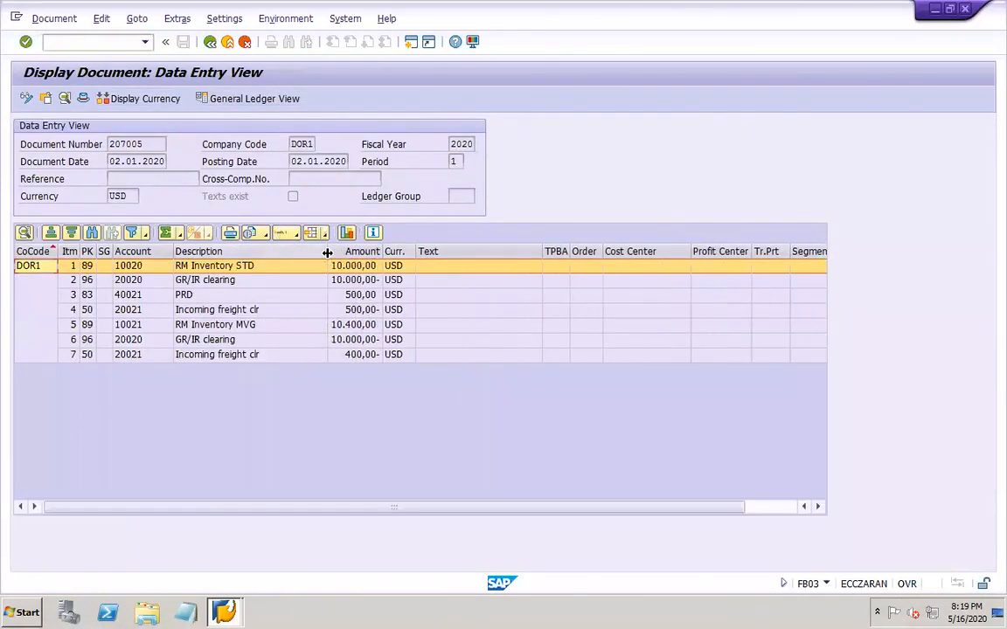
left_click(214, 310)
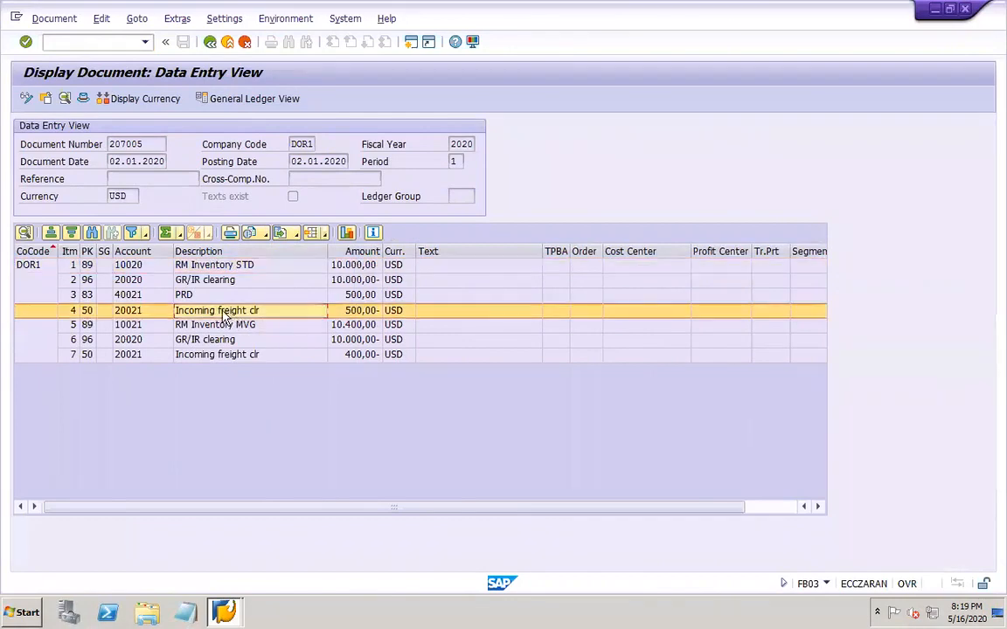
left_click(255, 357)
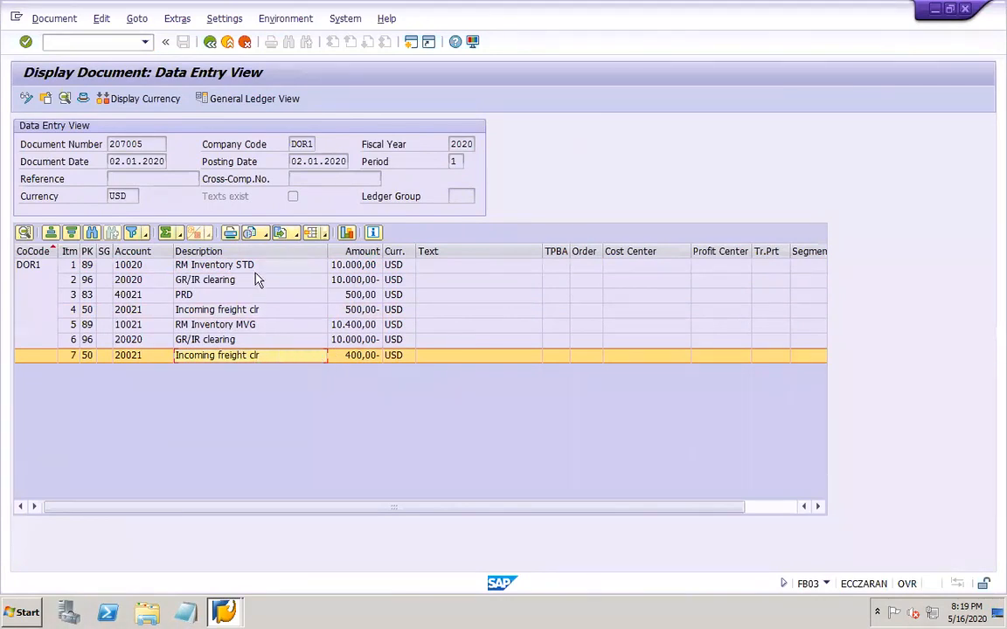
left_click(193, 265)
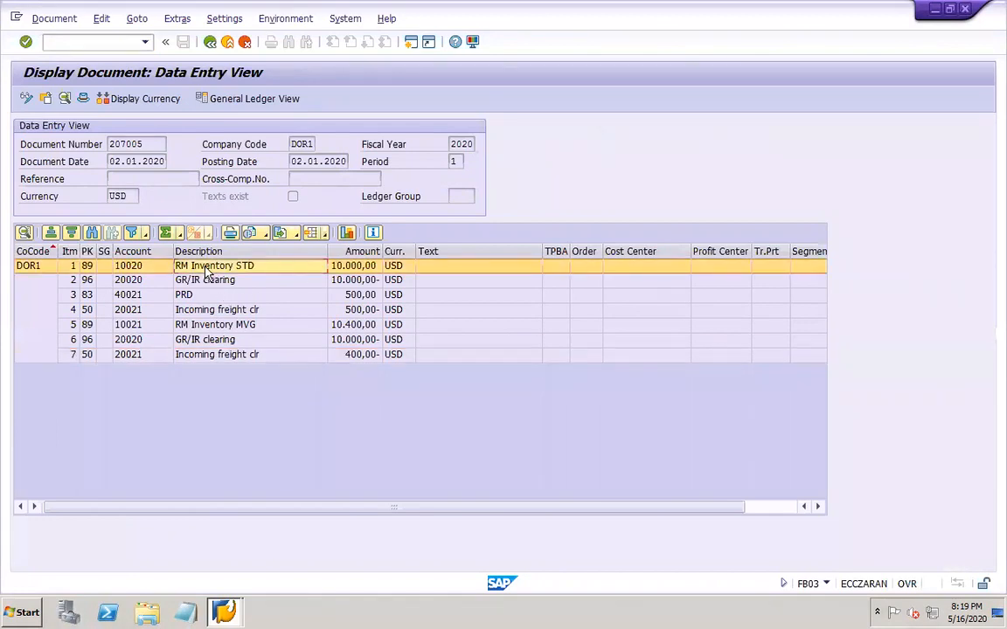
left_click(352, 283)
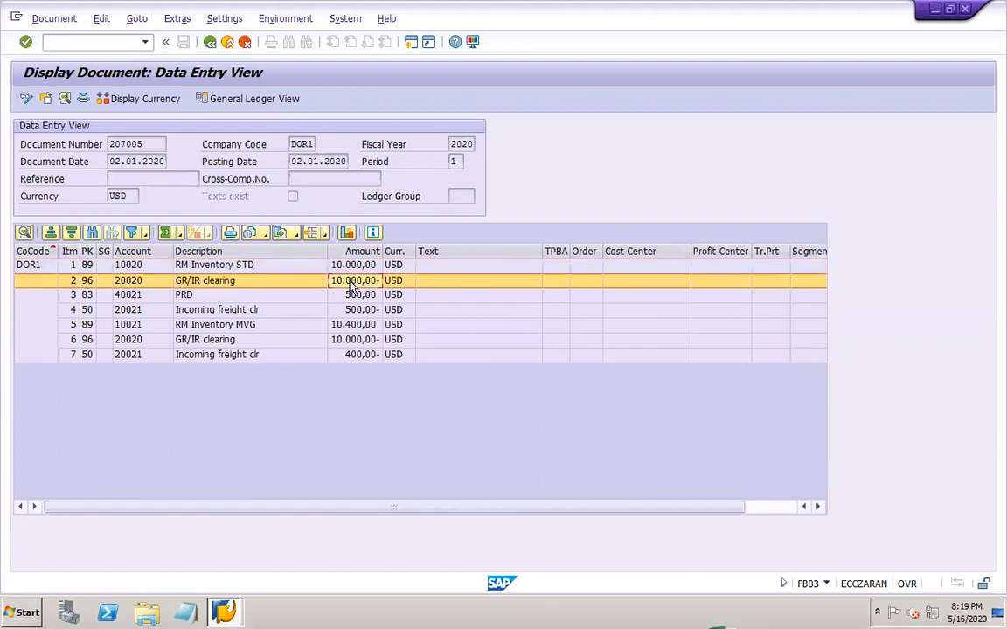
left_click(361, 297)
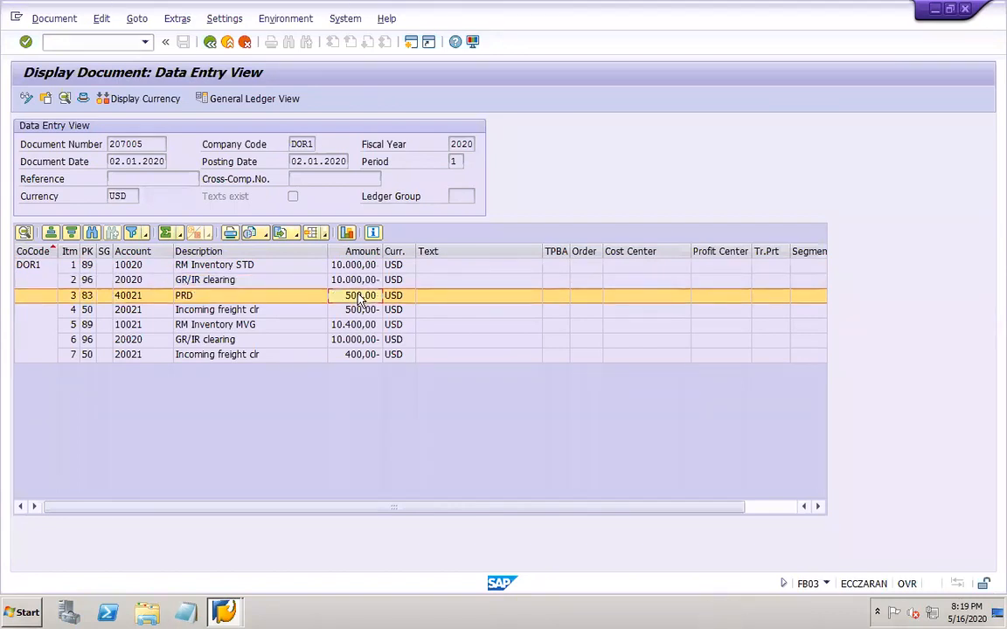
left_click(290, 317)
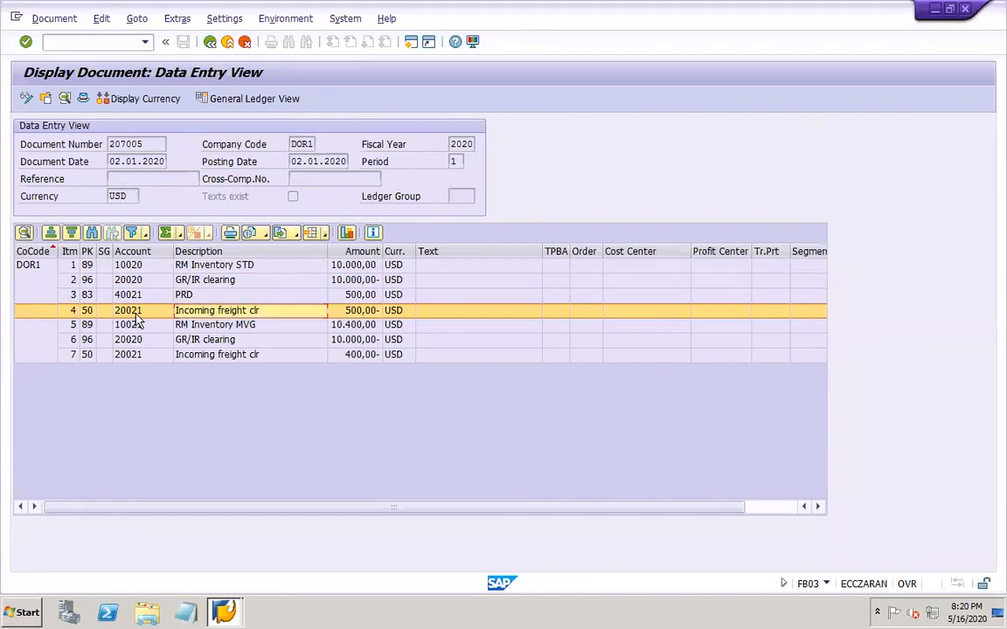
Open the G/L Account Line Item Display (FBL3N) in a separate session
left_click(109, 40)
type("03")
key("Return")
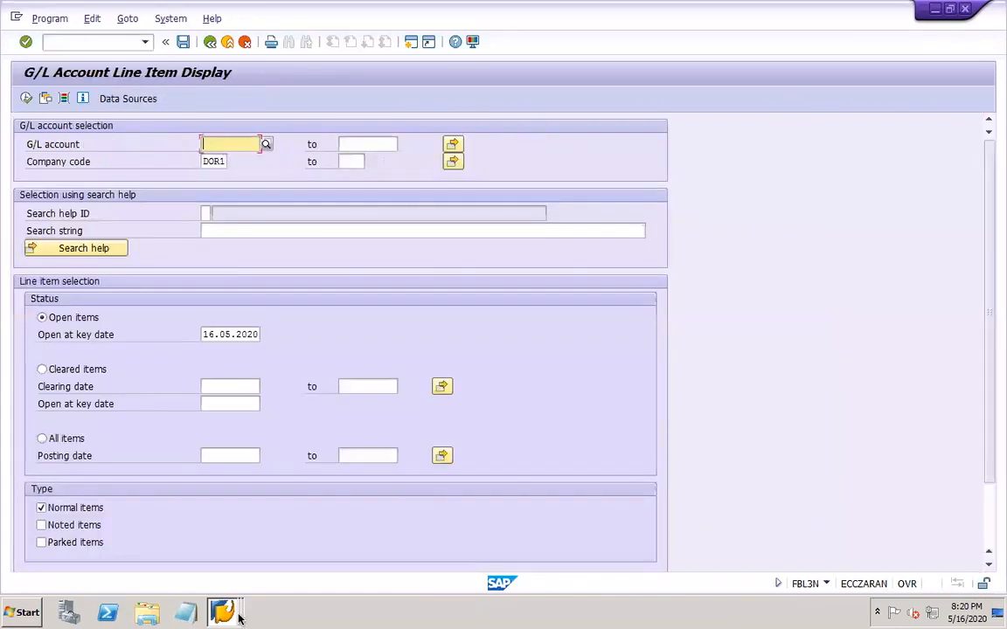
Check the incoming freight clearing account in the accounting document and list all line items of G/L account 20021
left_click(222, 612)
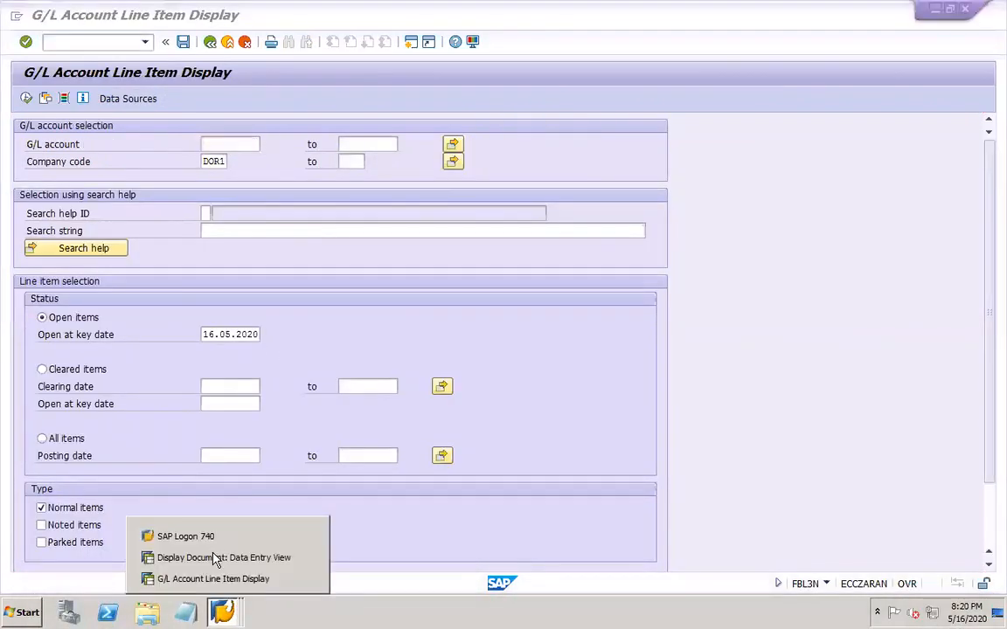
left_click(224, 557)
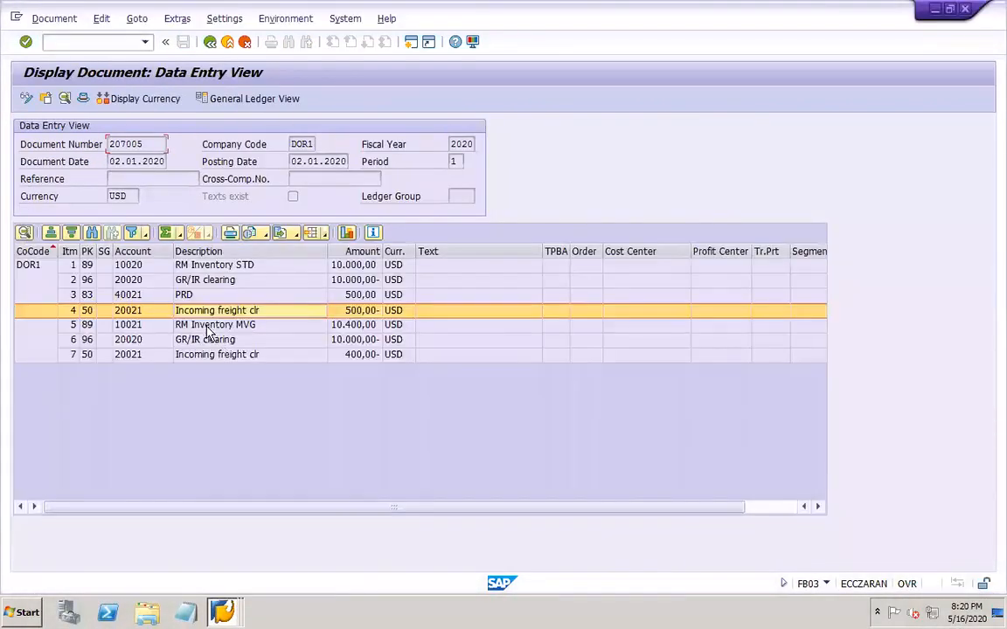
left_click(222, 612)
left_click(225, 577)
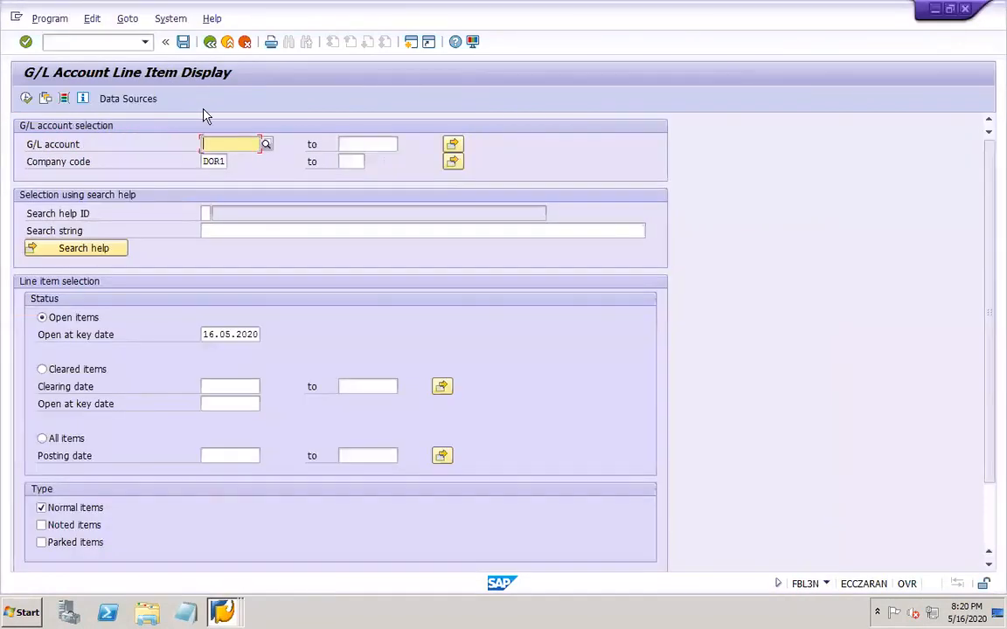
type("20021")
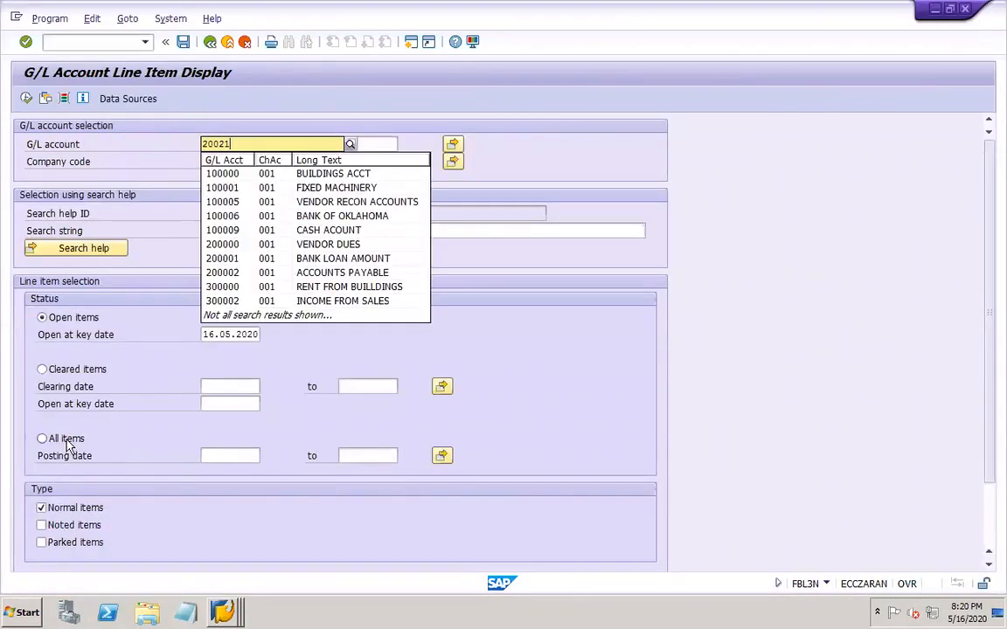
left_click(69, 439)
left_click(26, 99)
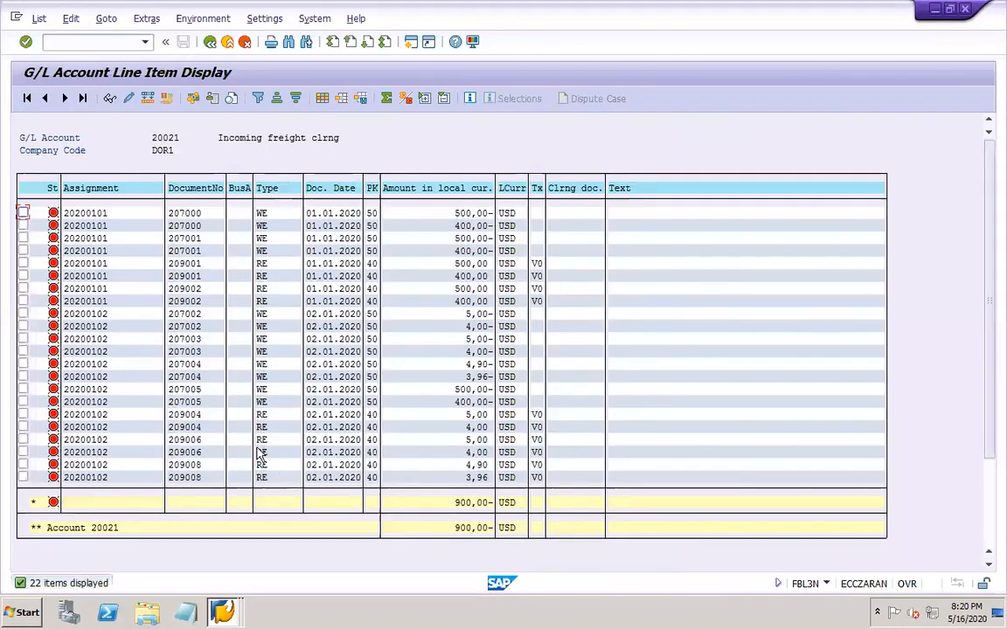
Check the accounting document's number and mark its two freight line items in the G/L account 20021 list
left_click(222, 612)
left_click(224, 558)
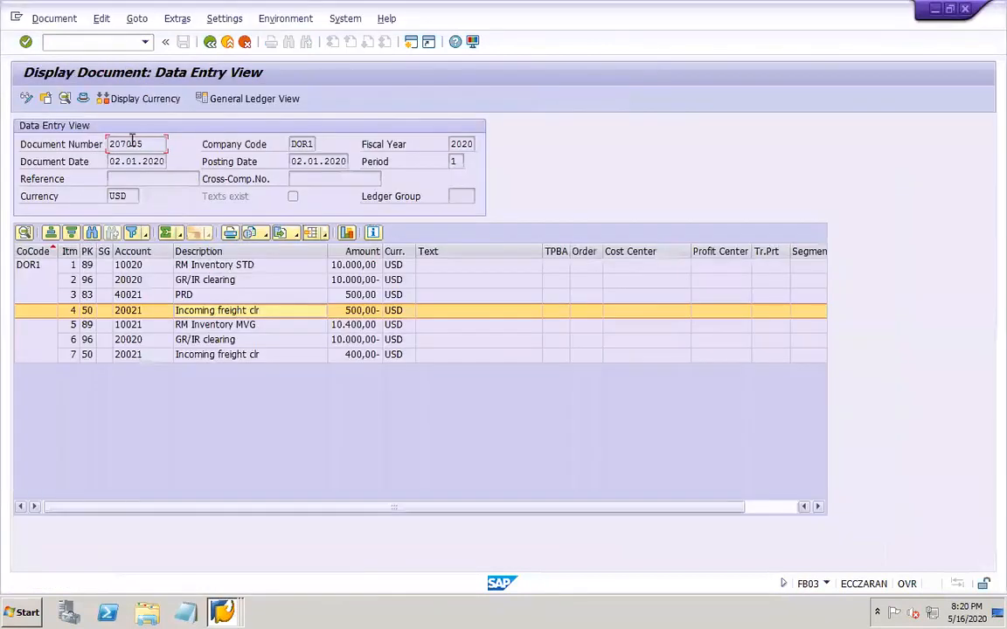
left_click(225, 610)
left_click(192, 577)
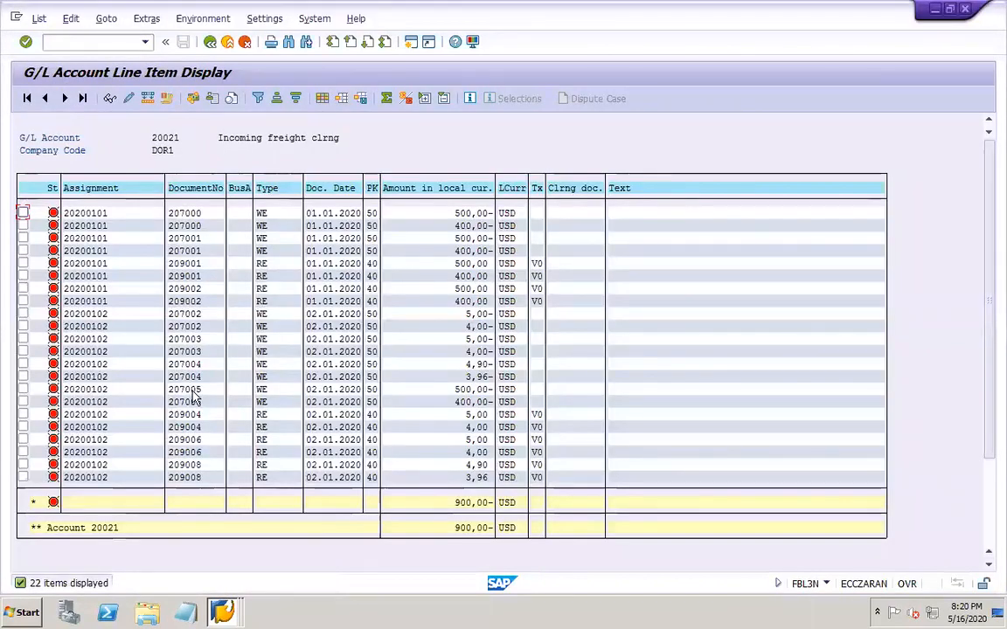
left_click(23, 401)
left_click(22, 390)
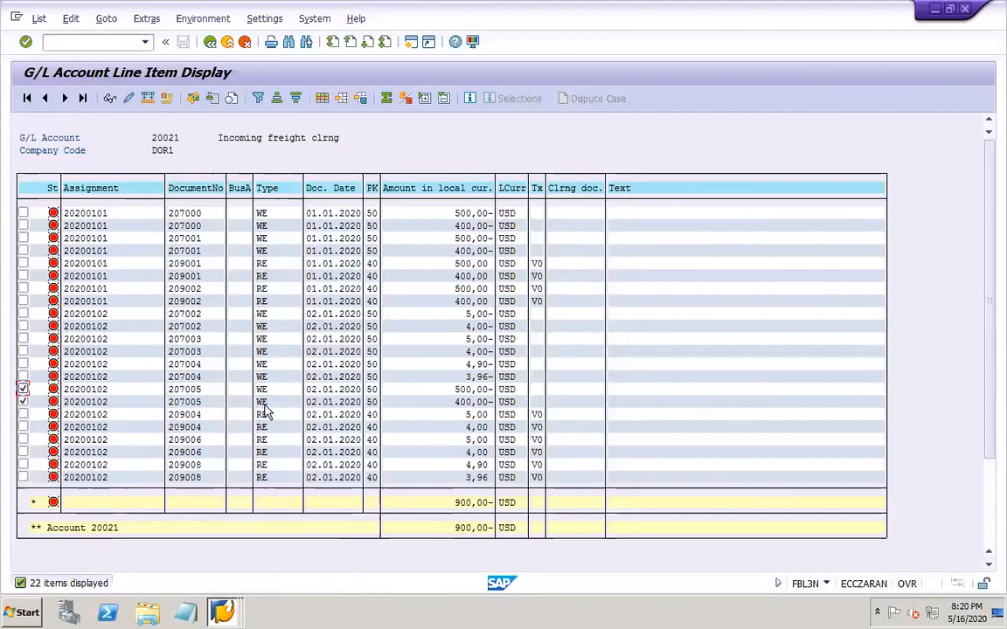
left_click(463, 391)
left_click(473, 403)
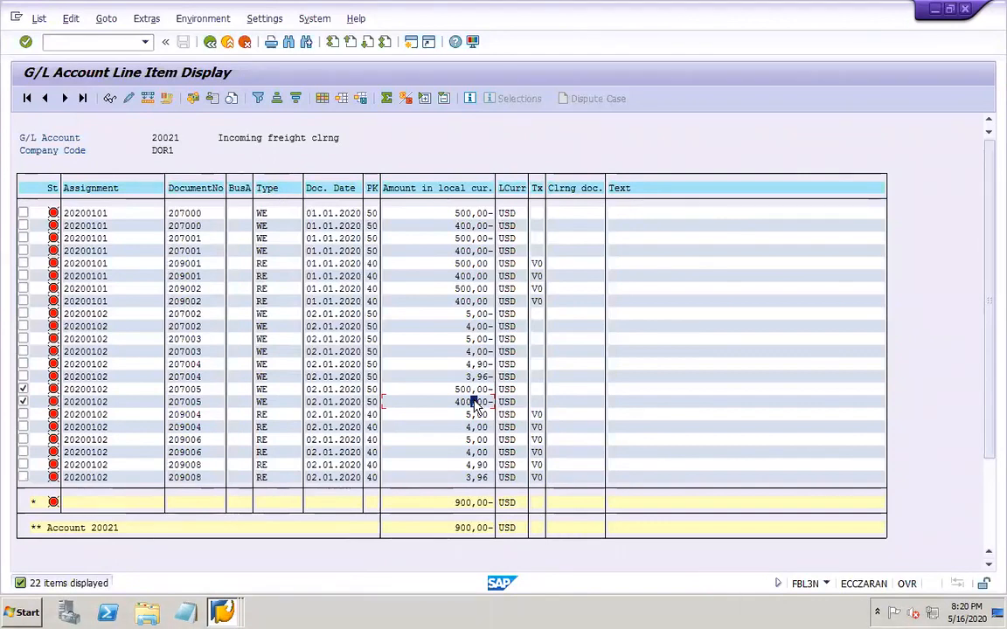
Examine the accounting document's GR/IR, PRD, MVG inventory and freight clearing lines and compare the freight amounts with the G/L line item list
left_click(223, 614)
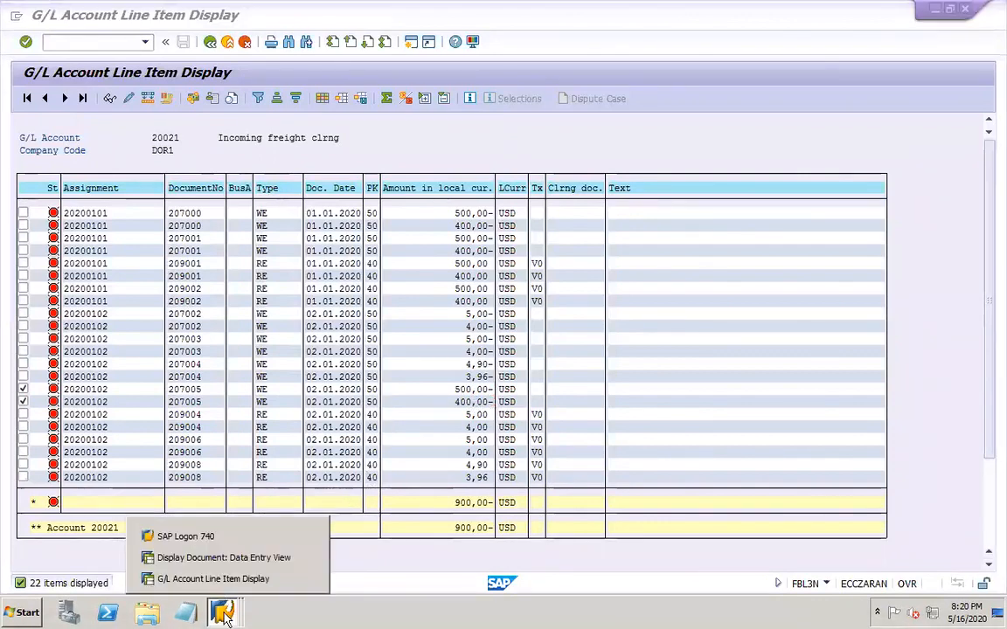
left_click(212, 562)
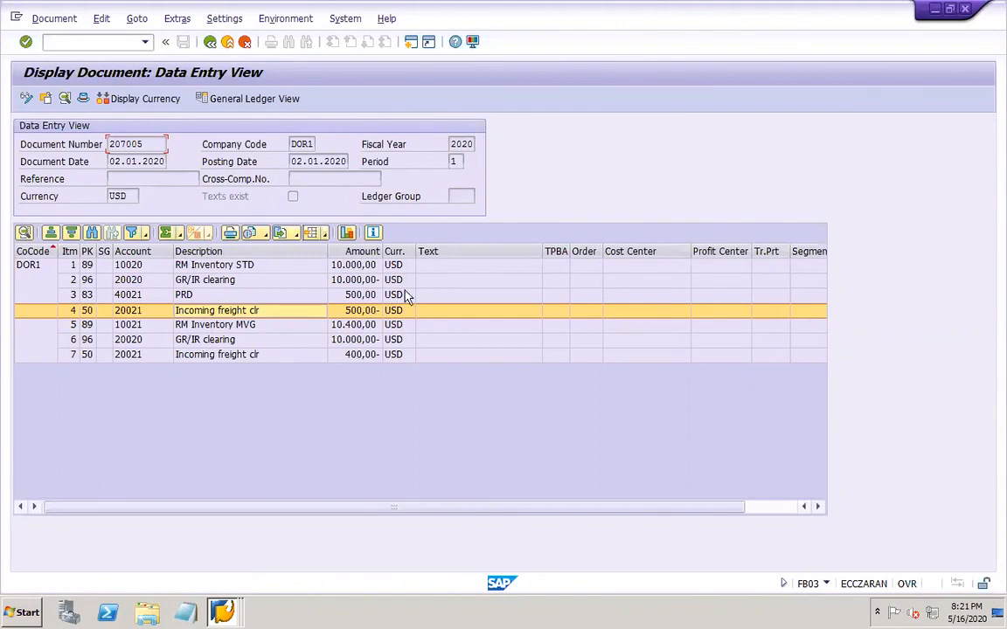
left_click(297, 297)
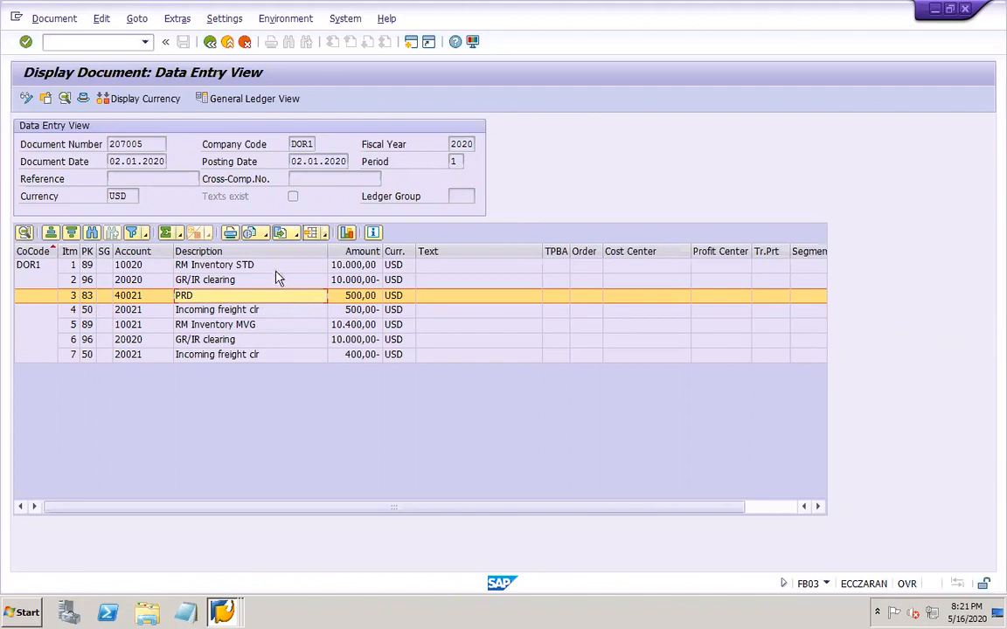
left_click(270, 280)
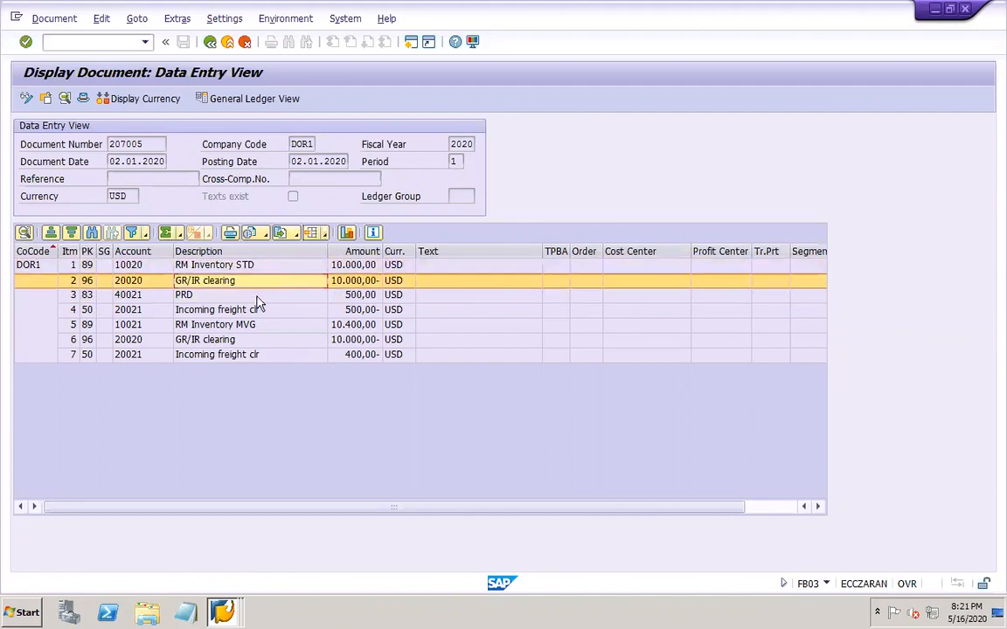
left_click(258, 299)
left_click(260, 312)
left_click(261, 327)
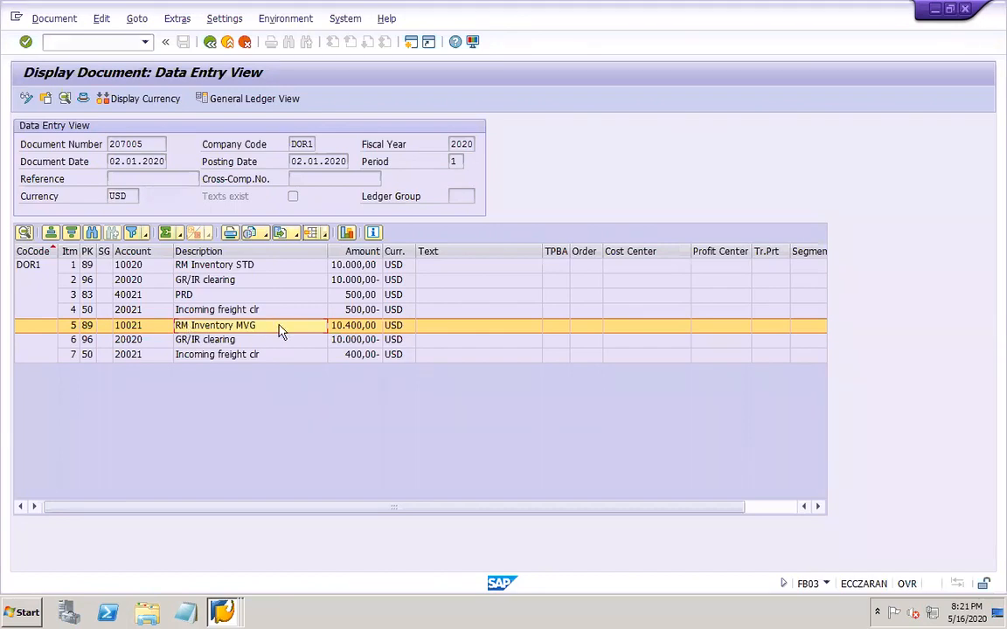
left_click(342, 358)
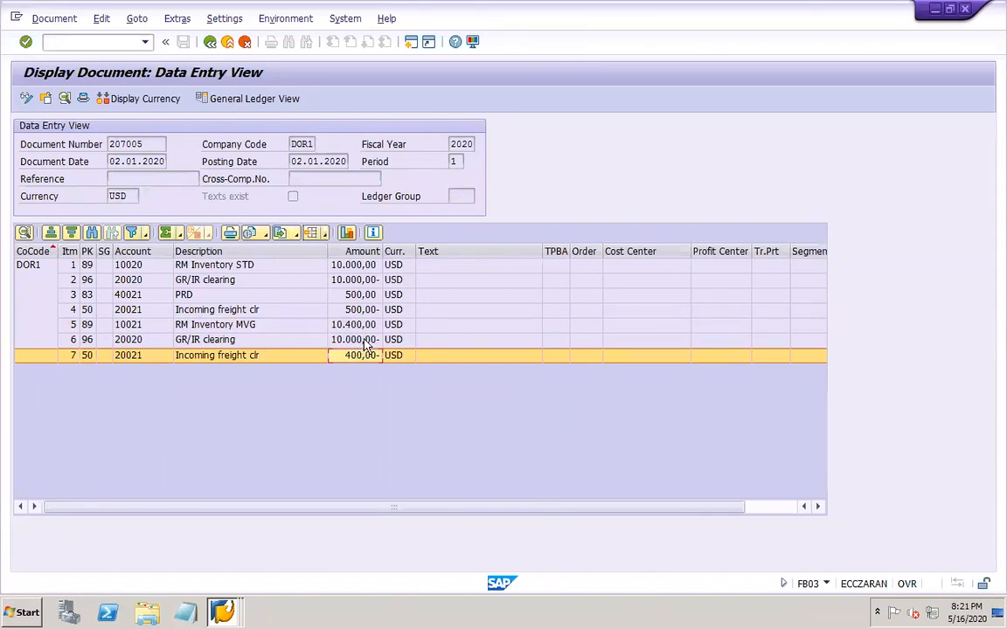
left_click(337, 341)
left_click(353, 355)
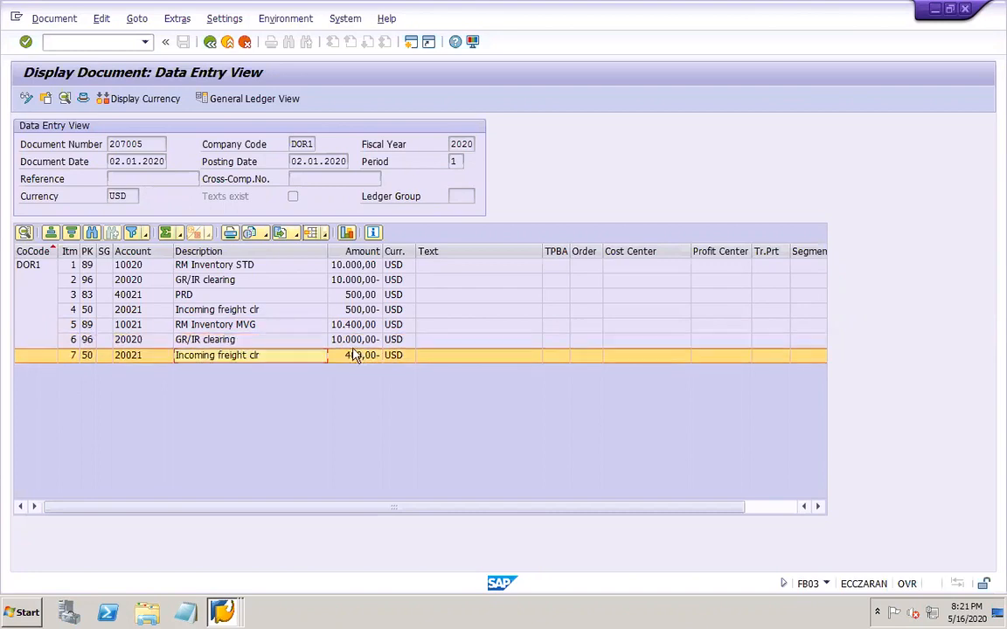
left_click(224, 614)
left_click(227, 579)
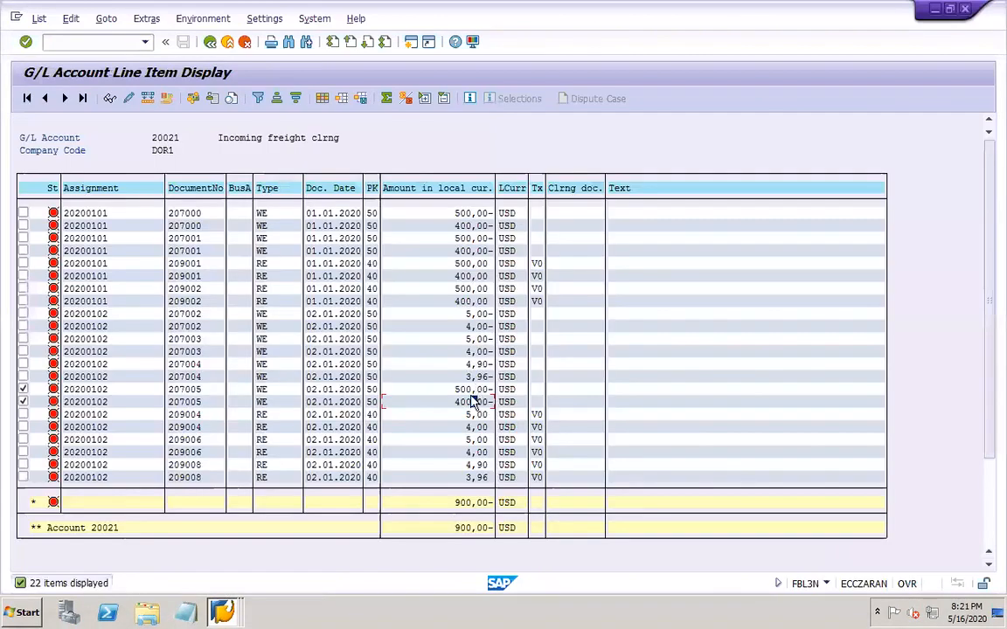
left_click(224, 615)
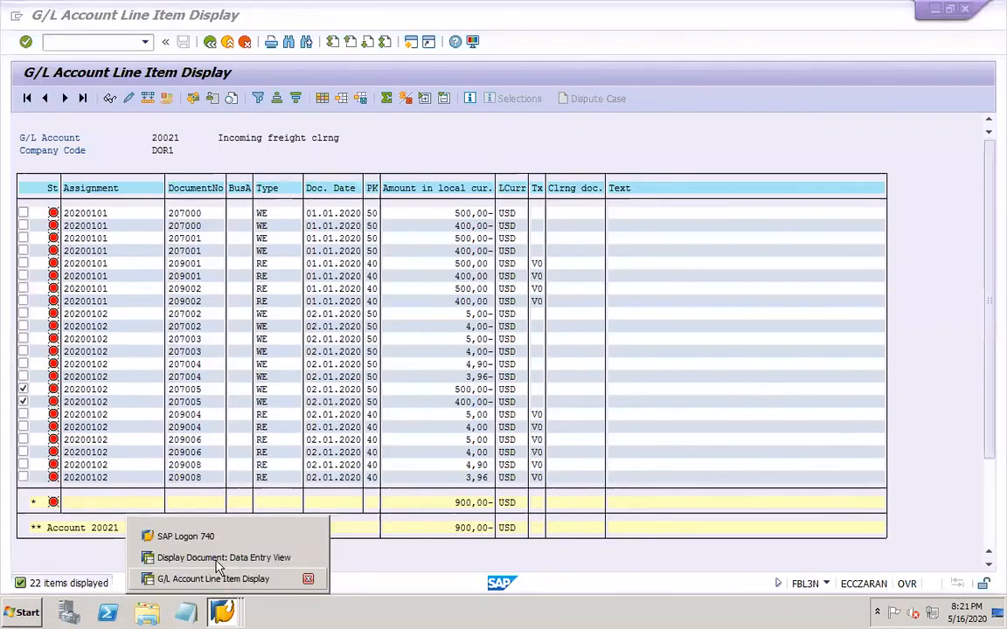
left_click(212, 557)
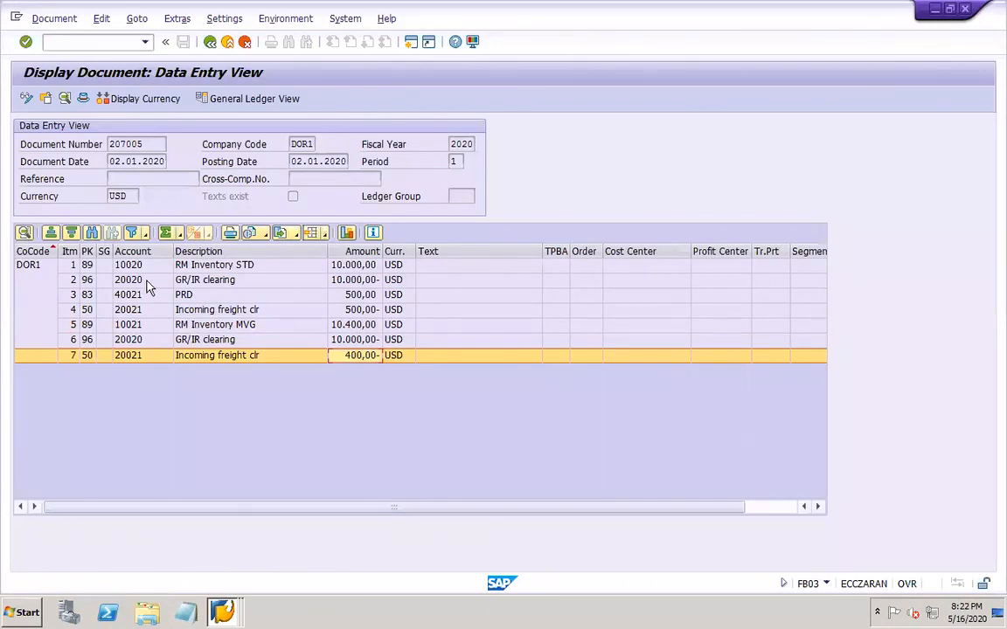
List the line items of G/L accounts 20020 and 20021 and mark the accounting document's two GR/IR clearing items
left_click(147, 281)
left_click(224, 614)
left_click(220, 578)
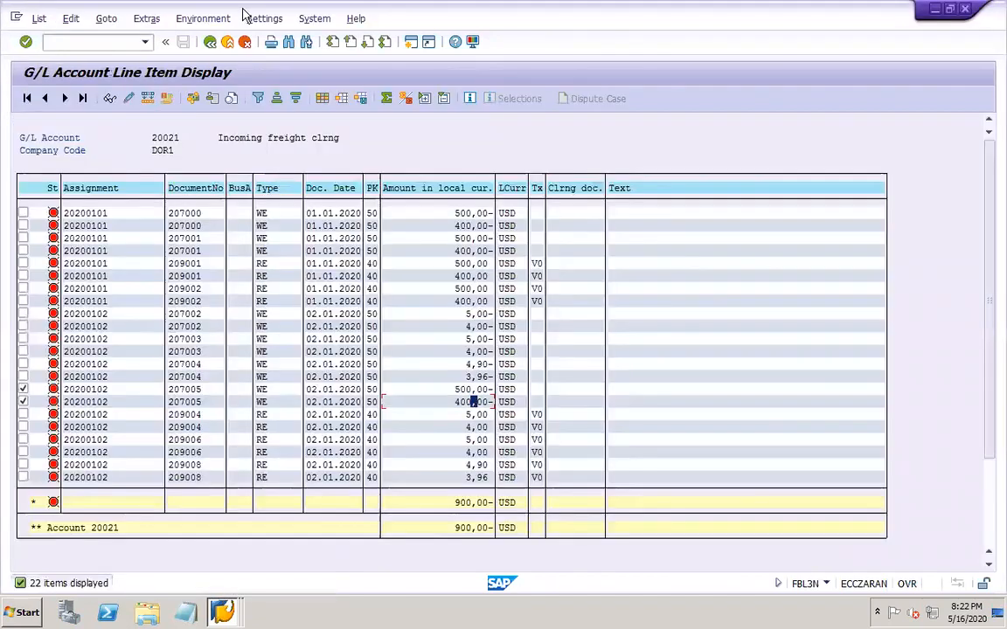
left_click(211, 43)
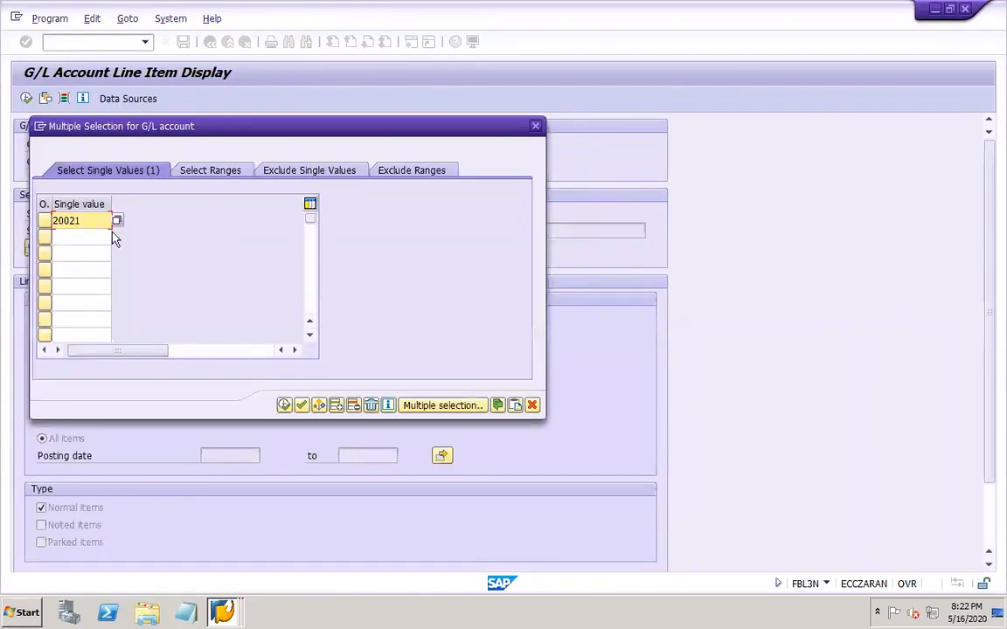
left_click(87, 236)
type("20021")
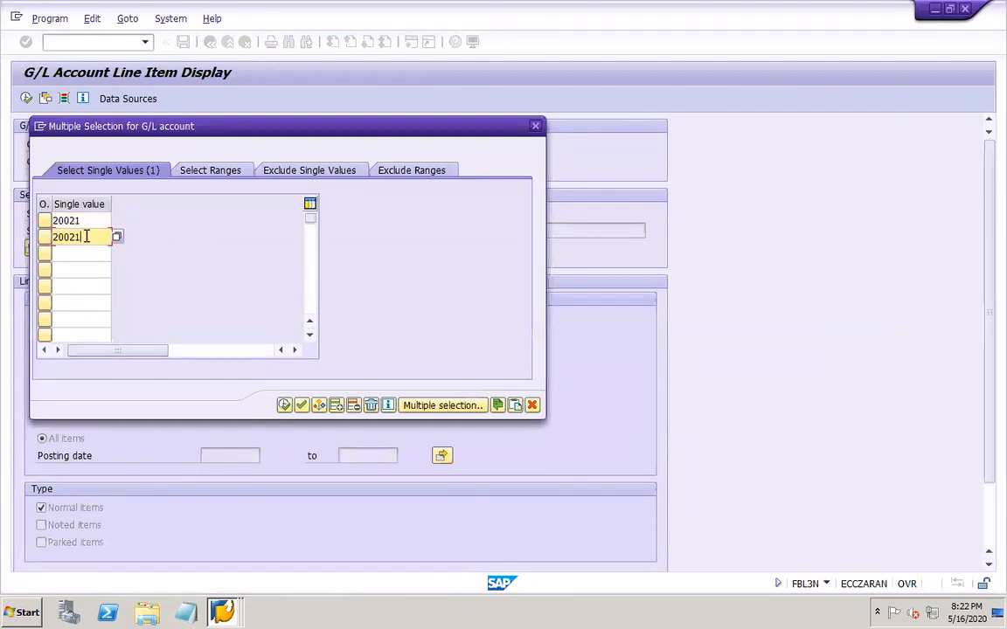
left_click(282, 406)
left_click(26, 99)
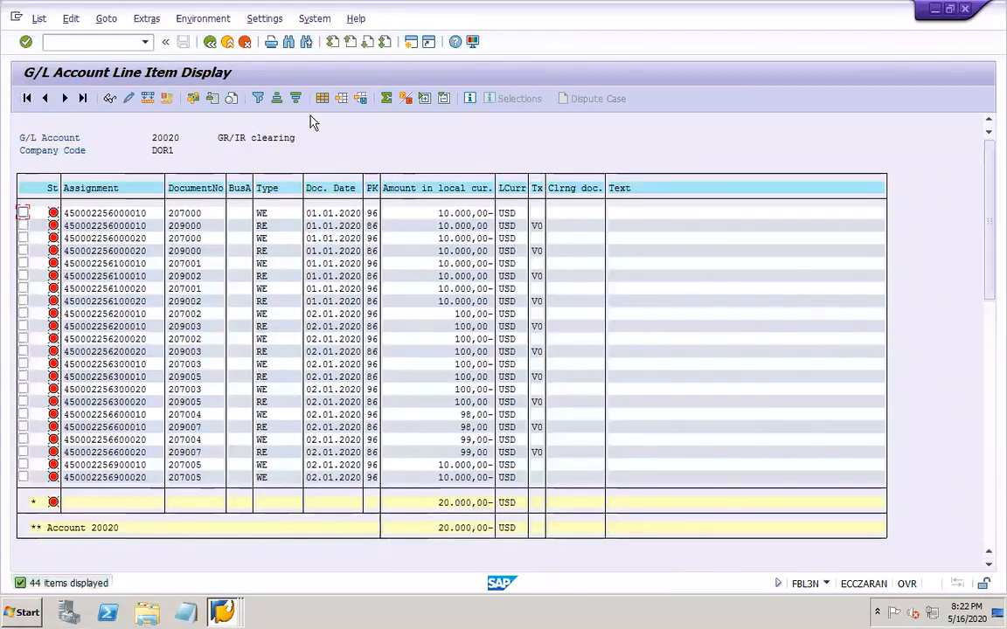
left_click(23, 465)
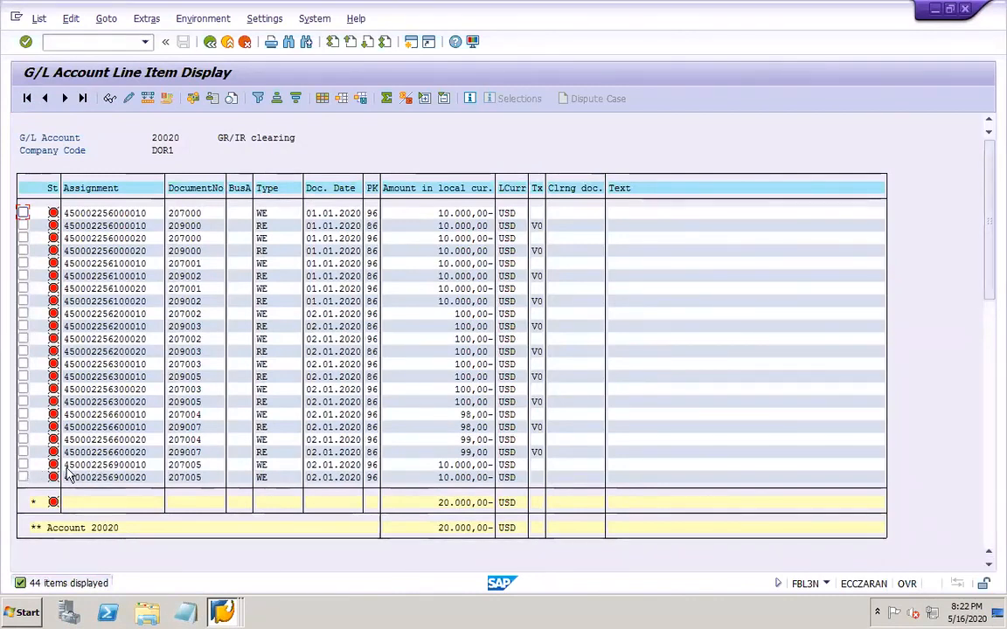
left_click(23, 478)
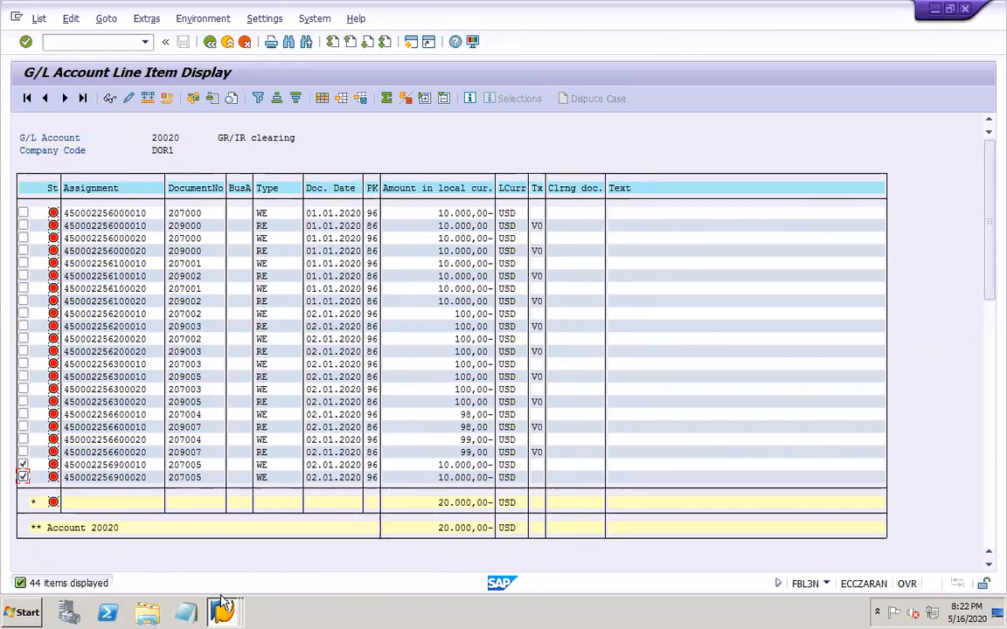
Open G/L account maintenance (FS00) in a separate session and check the control data and sort key of the GR/IR clearing account
left_click(98, 42)
type("/ofs")
key("Return")
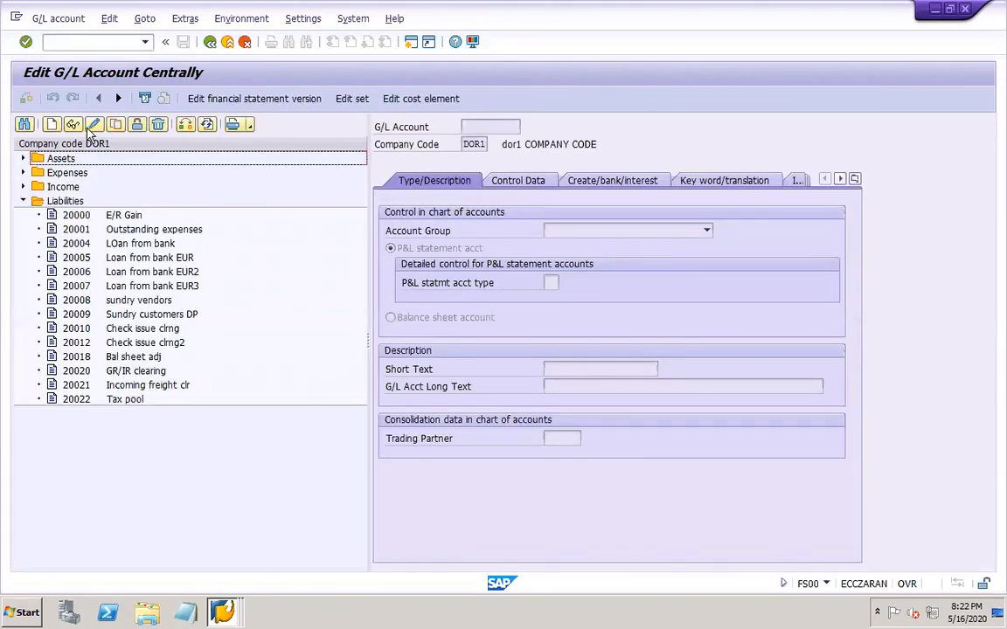
double_click(136, 372)
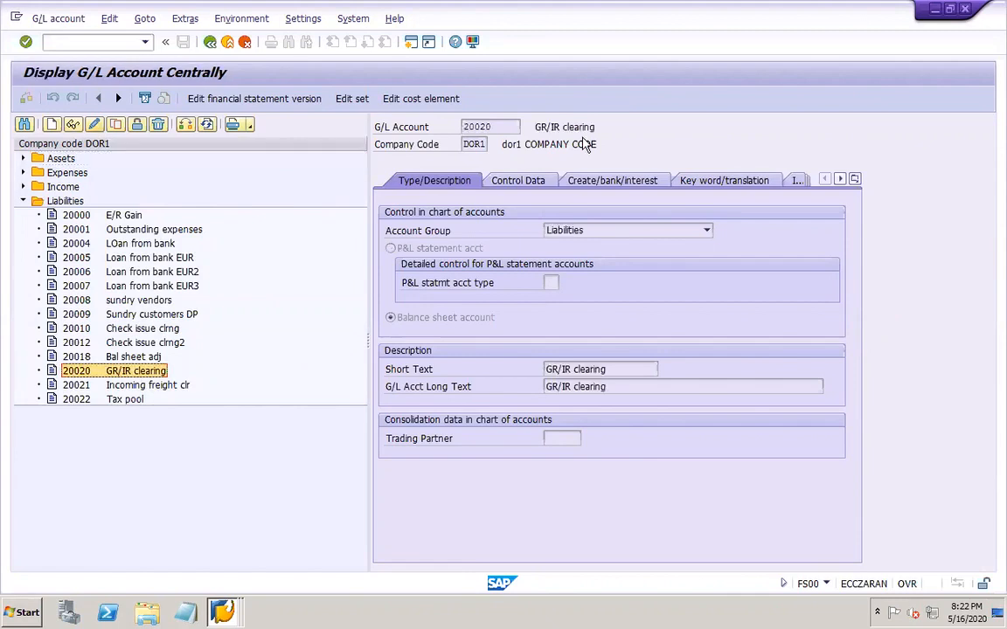
left_click(513, 184)
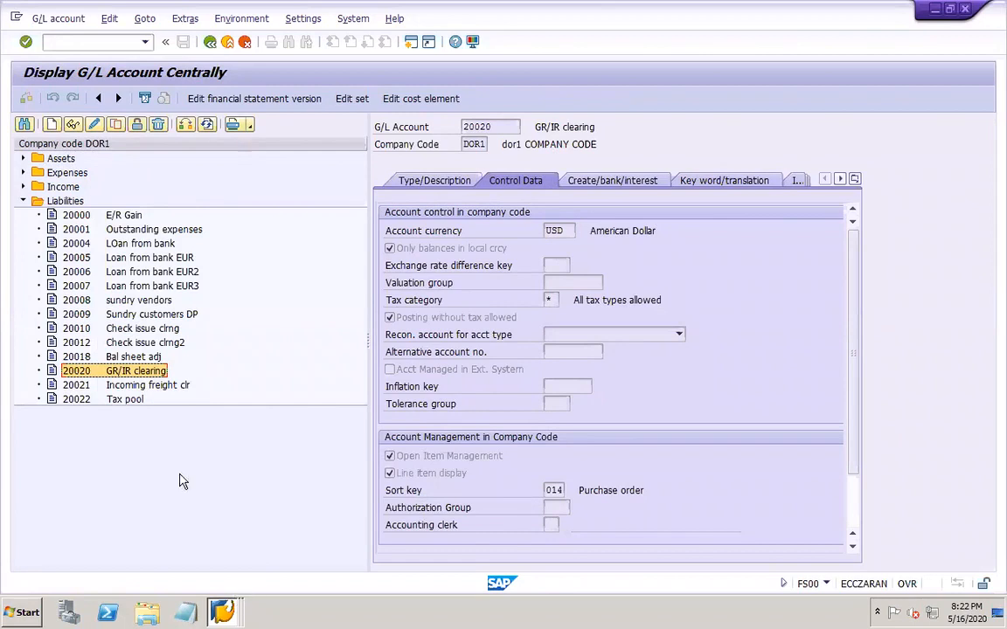
Return to the G/L line item list and mark the accounting document's two freight items under account 20021
left_click(213, 616)
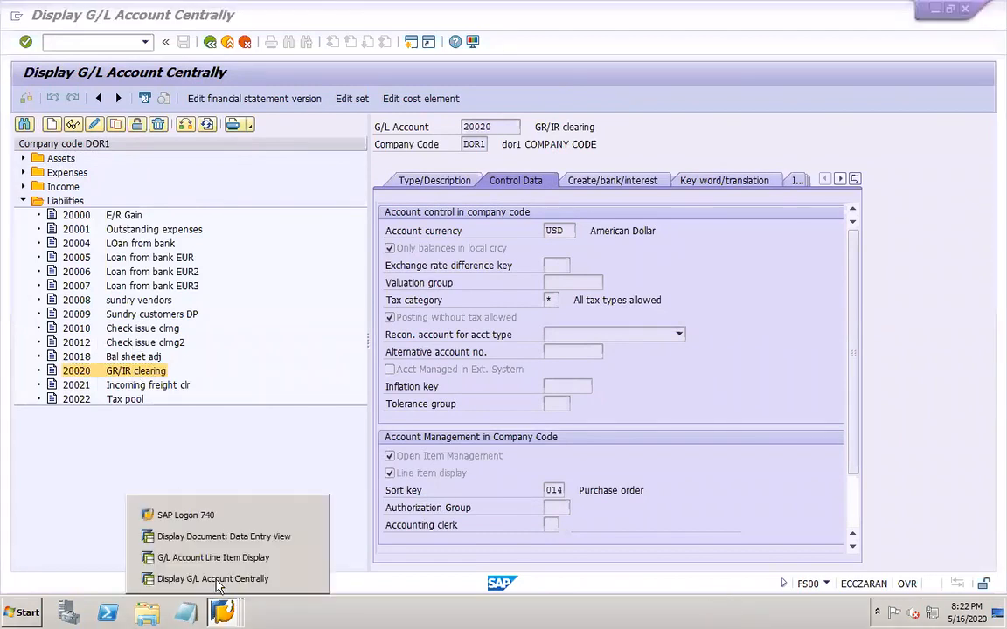
left_click(181, 502)
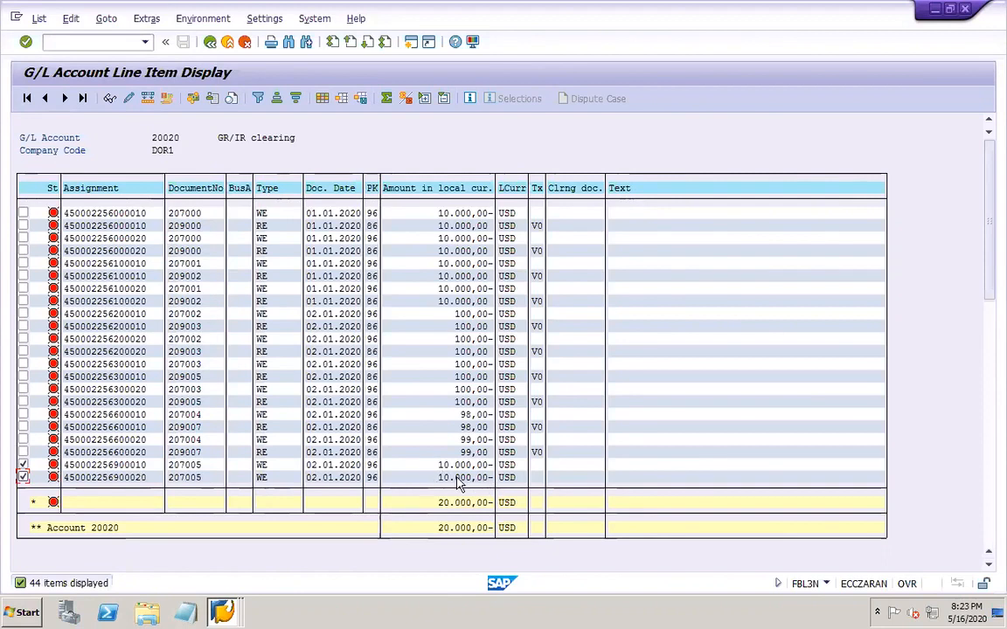
left_click(990, 530)
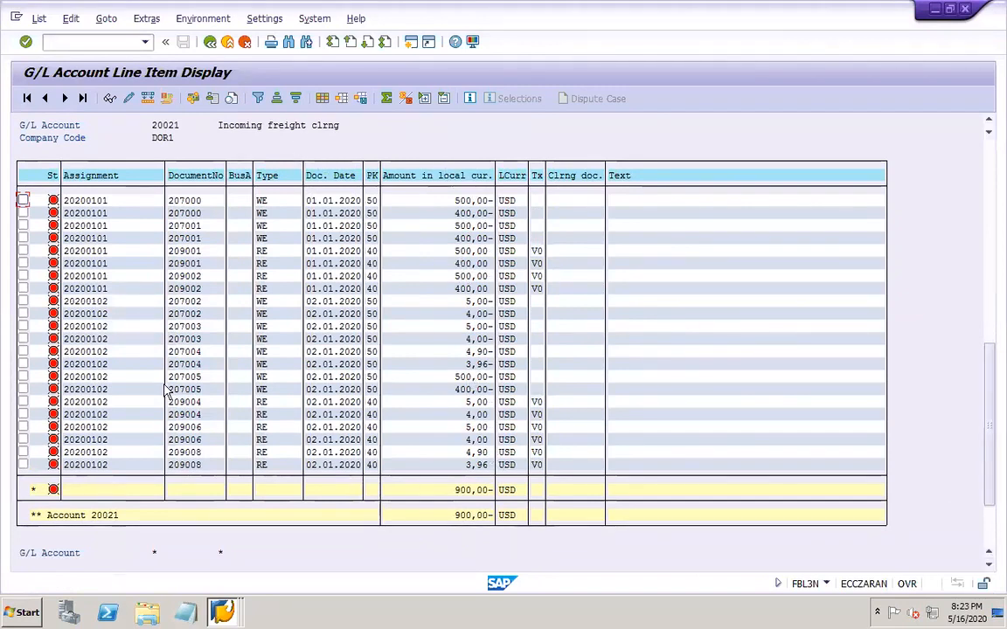
left_click(24, 377)
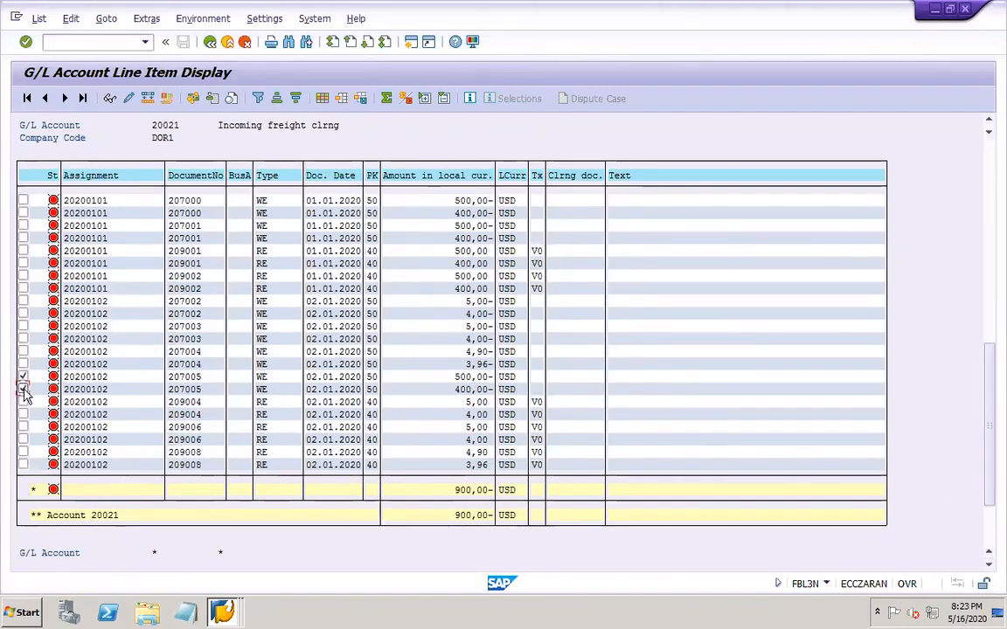
Switch to the PowerPoint work notes and add the line "MIRO - Invoice" below the material document entry
mouse_move(466, 610)
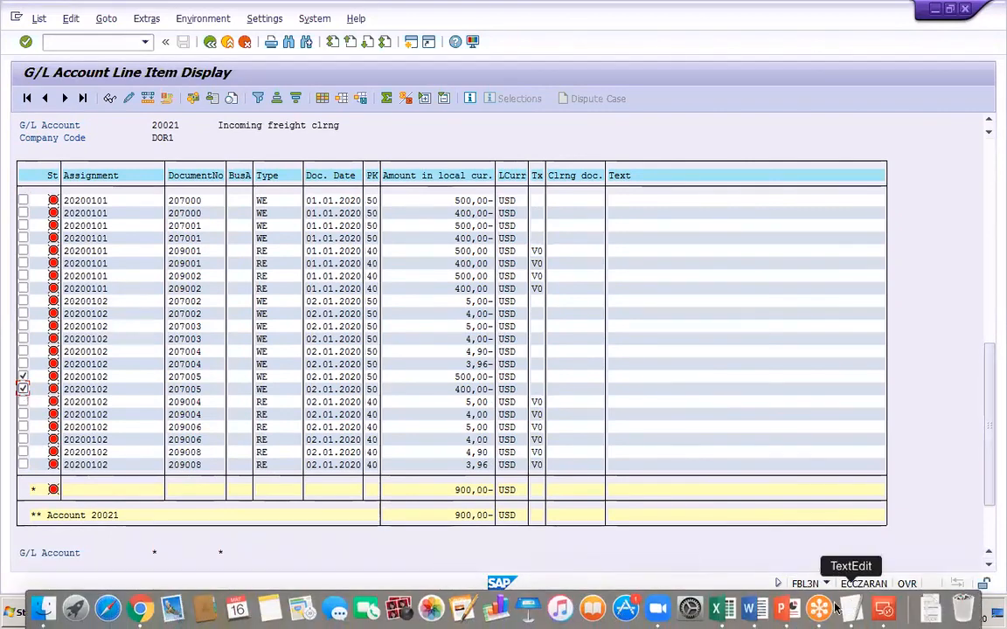
left_click(787, 612)
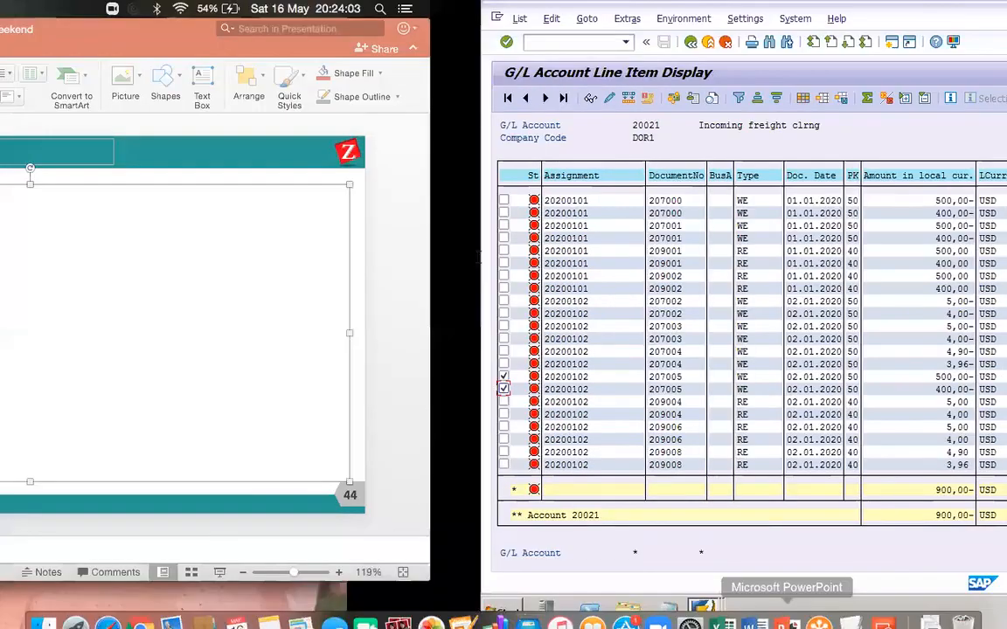
type("MIRO - ")
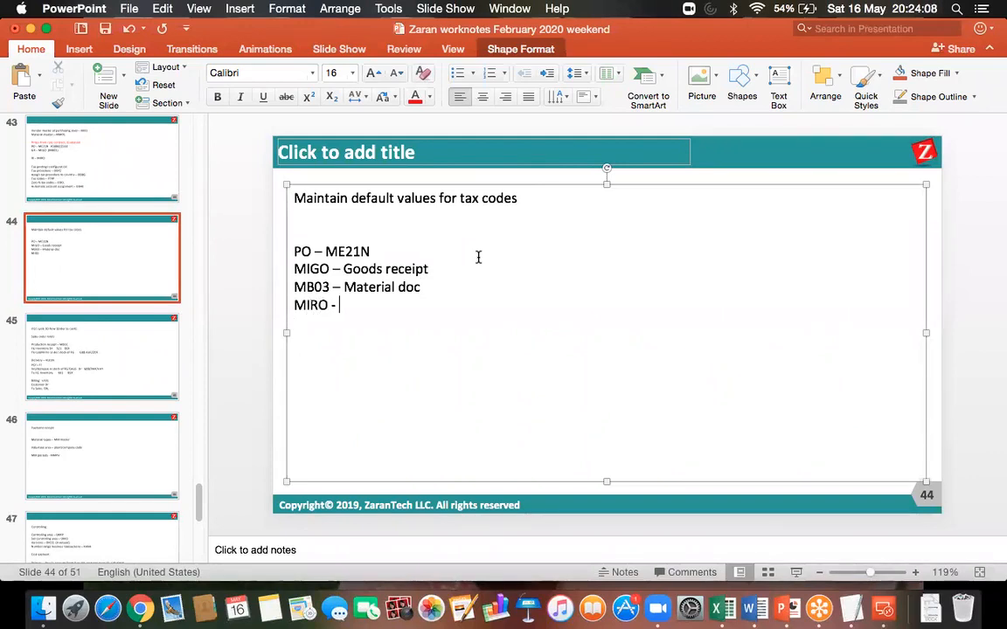
type("Invoice")
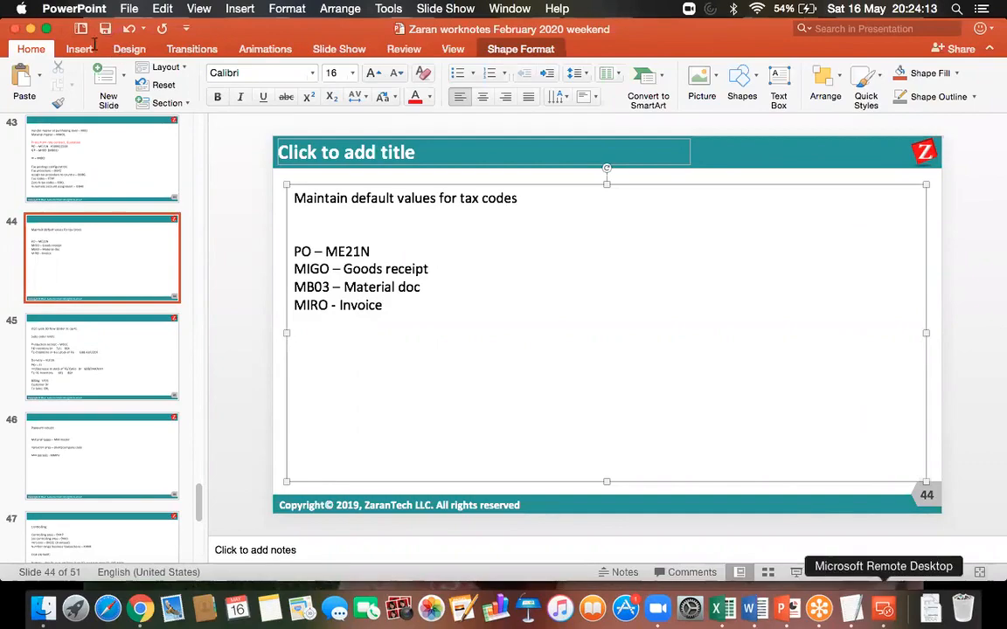
Return to the SAP remote desktop and open incoming invoice entry (MIRO) in a separate session
key("ctrl+Right")
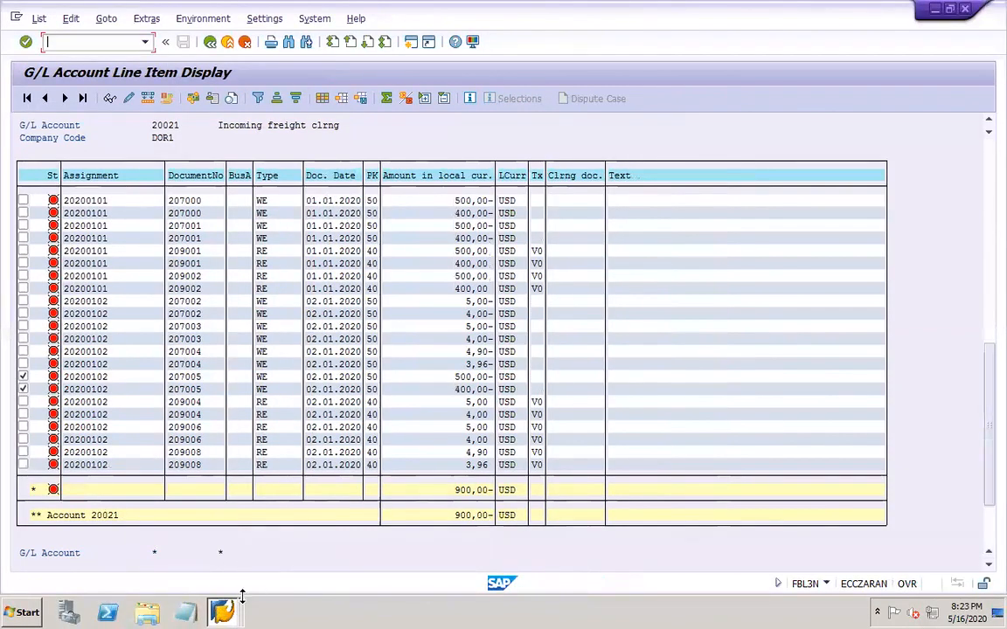
left_click(224, 614)
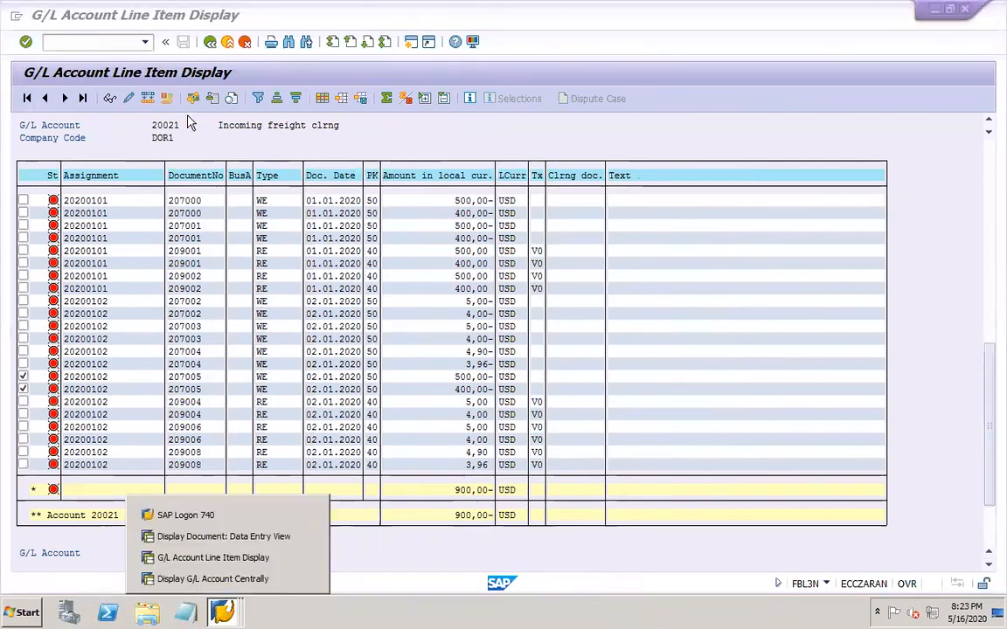
left_click(111, 42)
type("/omiro")
key("Return")
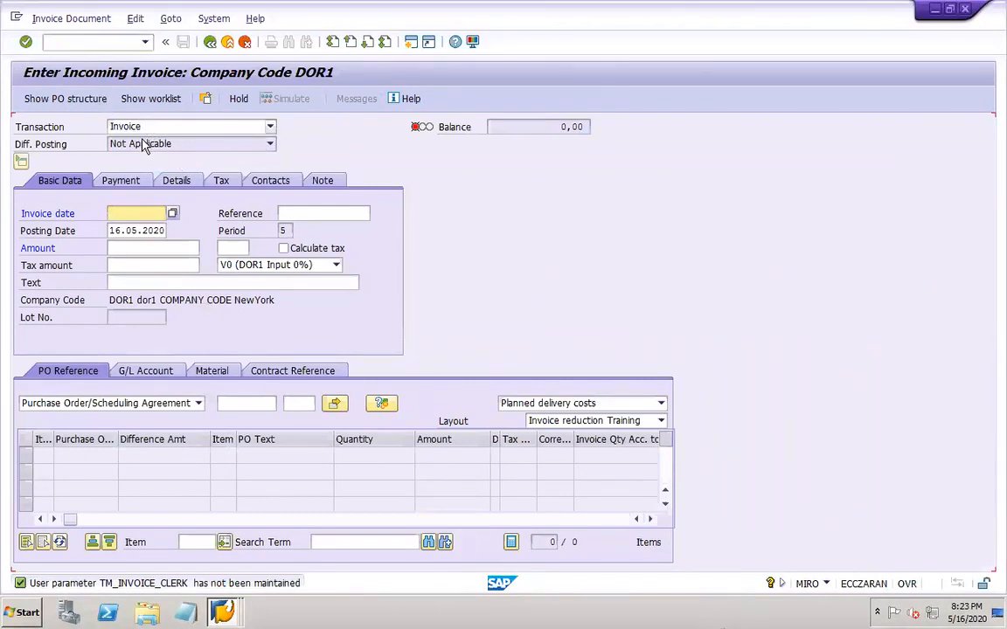
Set the invoice date and posting date to 02.01.2020 and enter the purchase order number as the invoice reference
left_click(131, 128)
key("Escape")
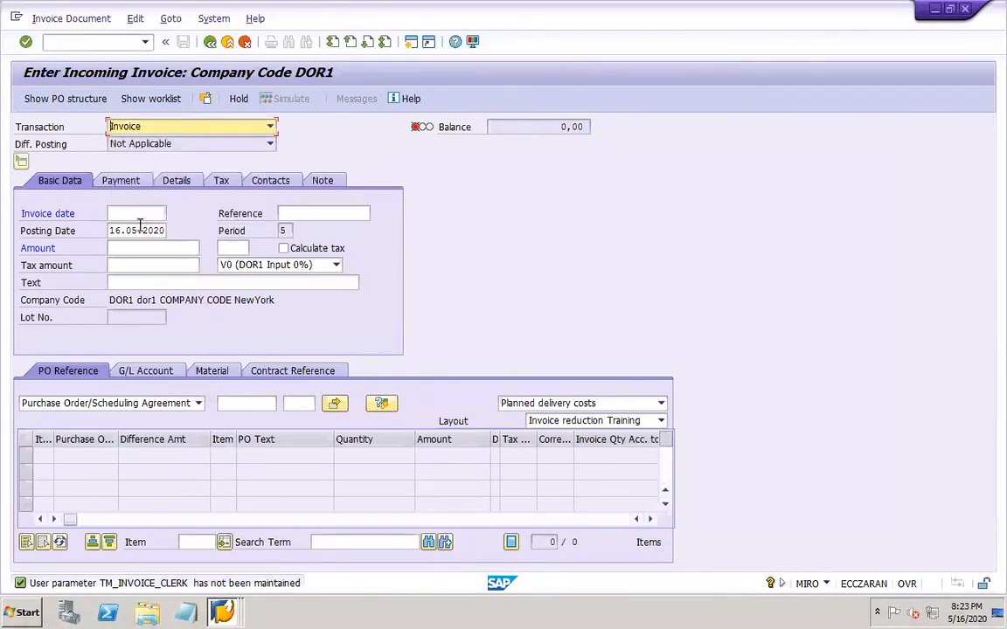
key("Tab")
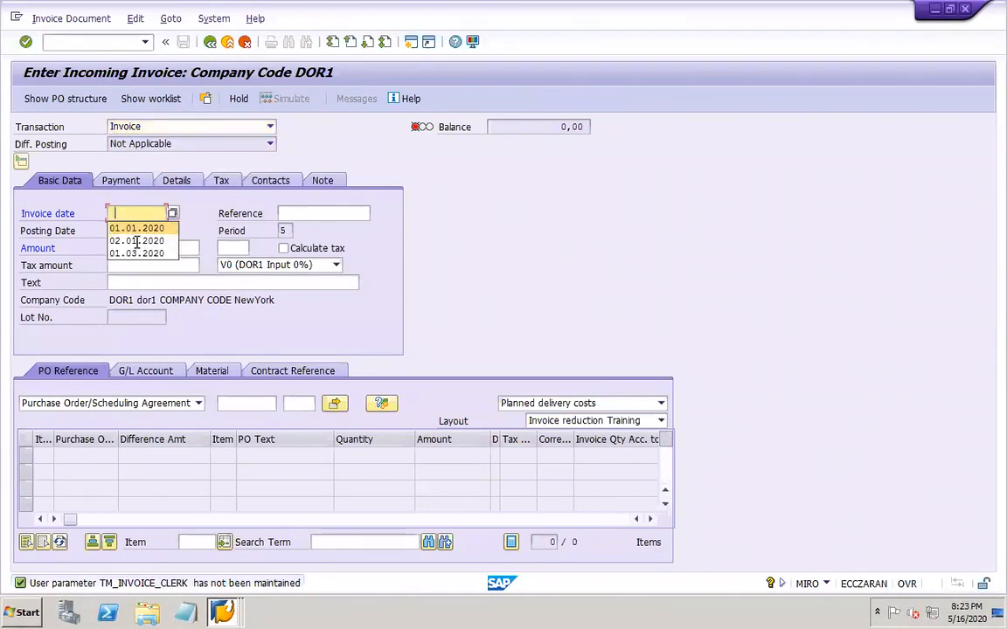
left_click(136, 241)
key("Tab")
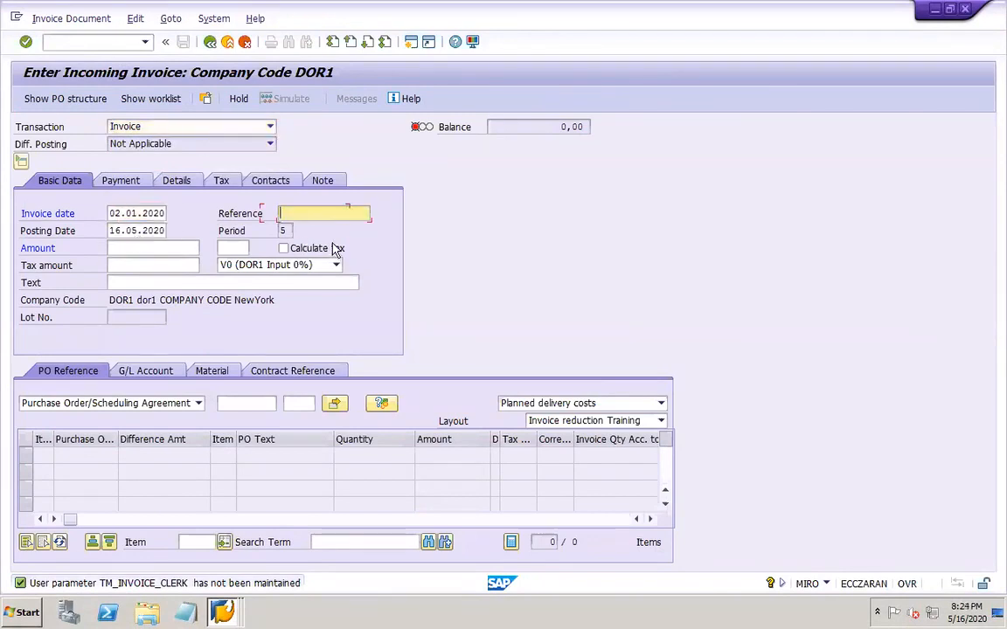
left_click(333, 238)
key("BackSpace")
type("9")
key("Tab")
type("02.01")
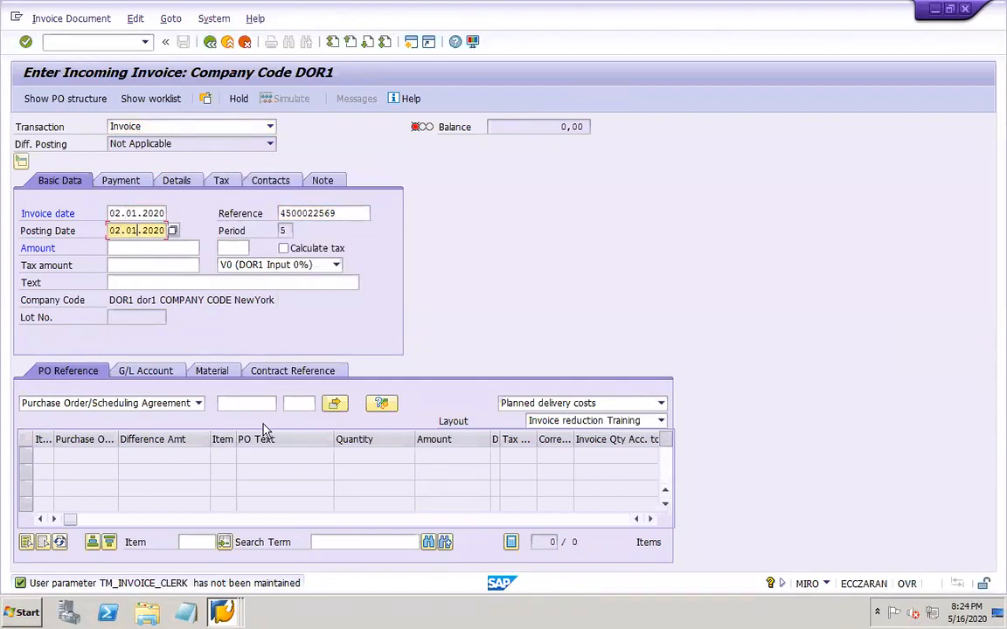
Load the purchase order's lines into the invoice by its order number, using Goods/service items + planned delivery costs
left_click(243, 403)
key("Return")
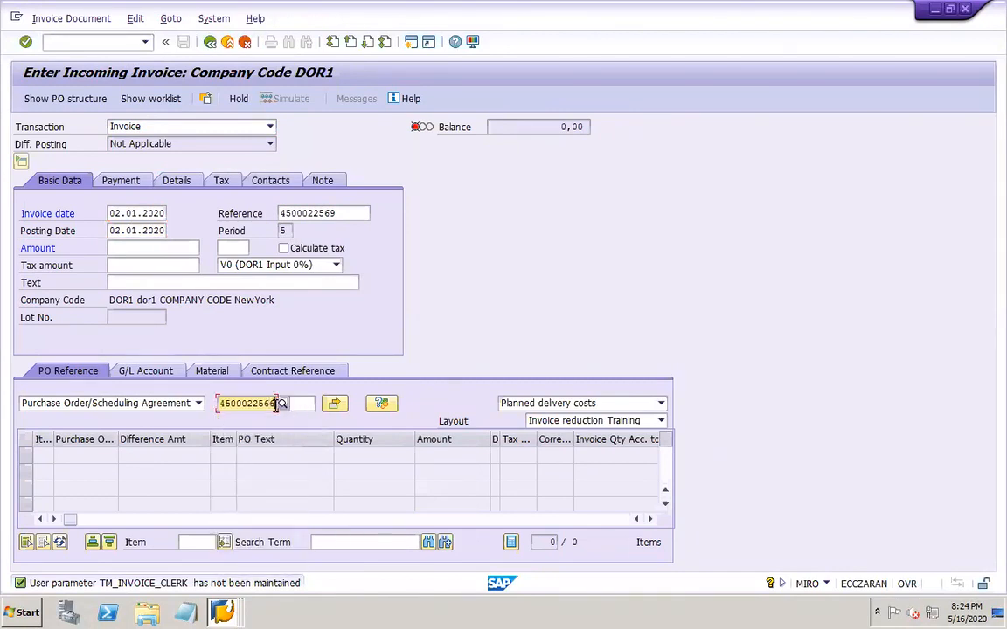
left_click(281, 403)
key("Return")
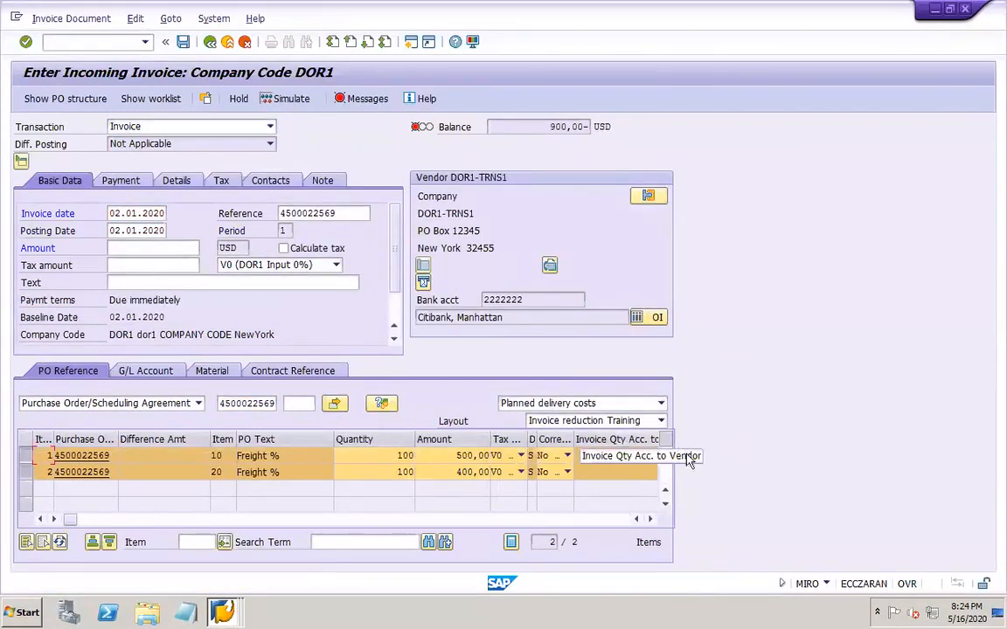
left_click(662, 404)
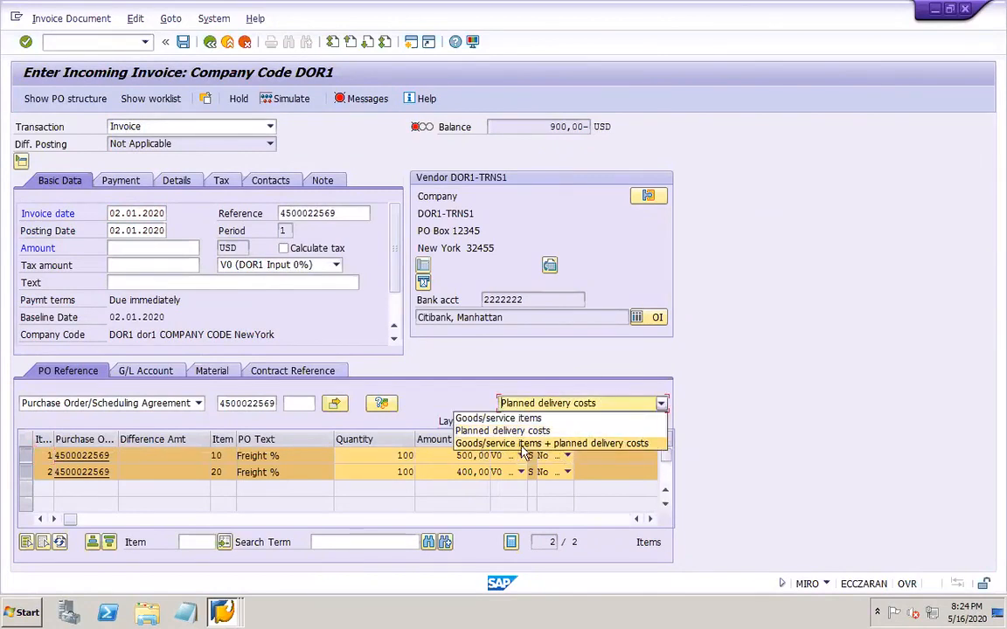
left_click(586, 444)
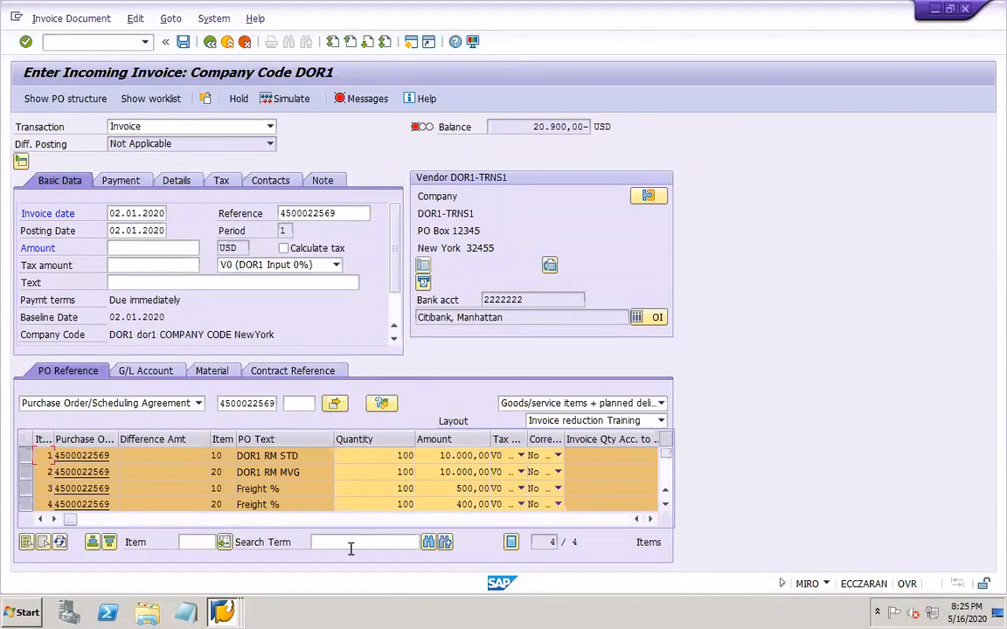
Open the SAP Customizing Implementation Guide through transaction SPRO
mouse_move(267, 622)
key("BackSpace")
type("nmiro")
key("Return")
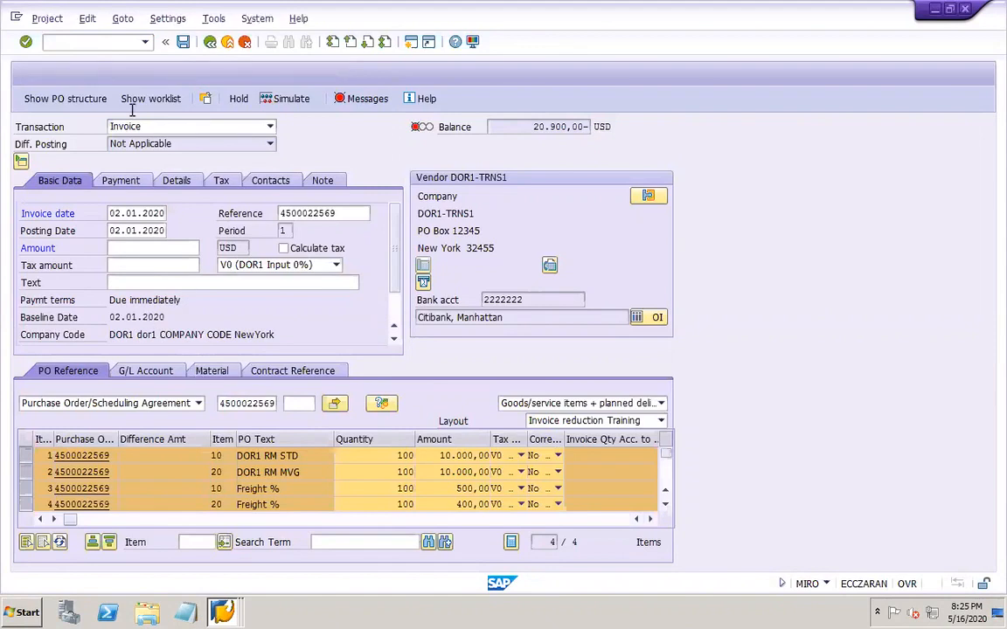
key("F5")
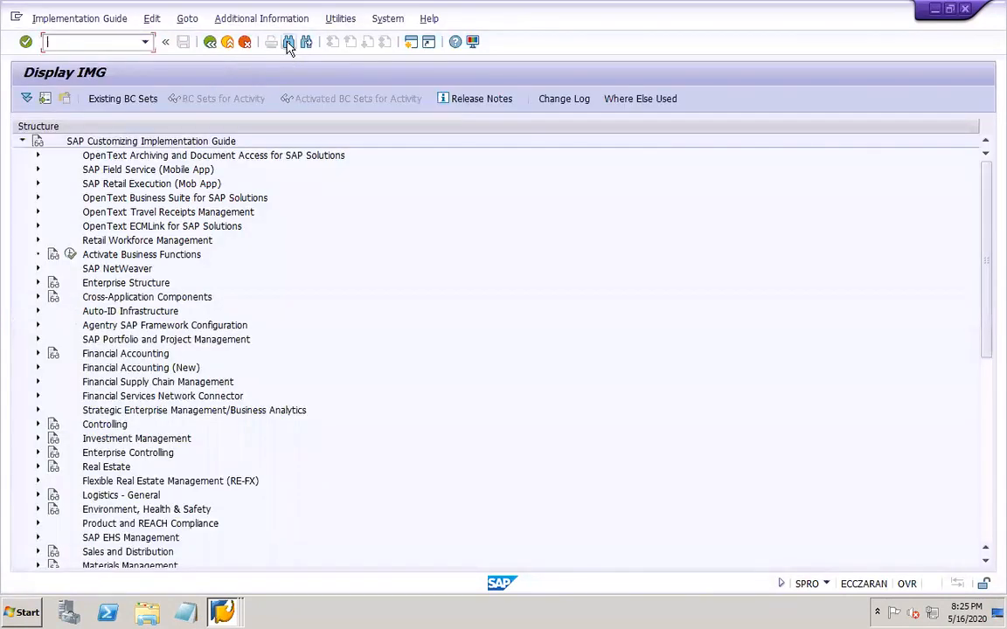
Search the implementation guide for "incoming invoice" and expand Incoming Invoice under Logistics Invoice Verification
left_click(288, 42)
type("incoming ")
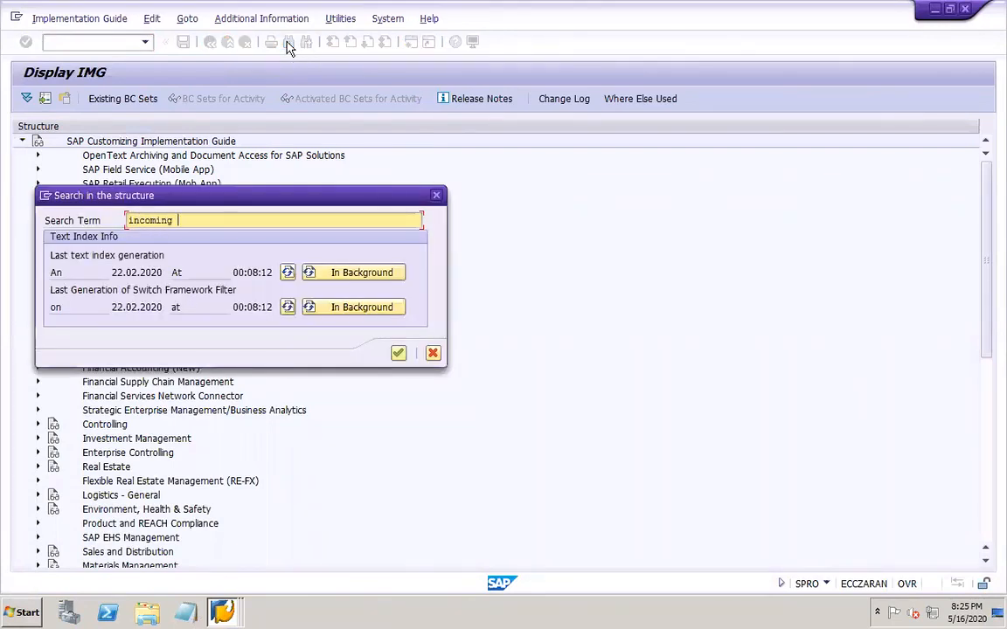
type("invoice")
left_click(399, 353)
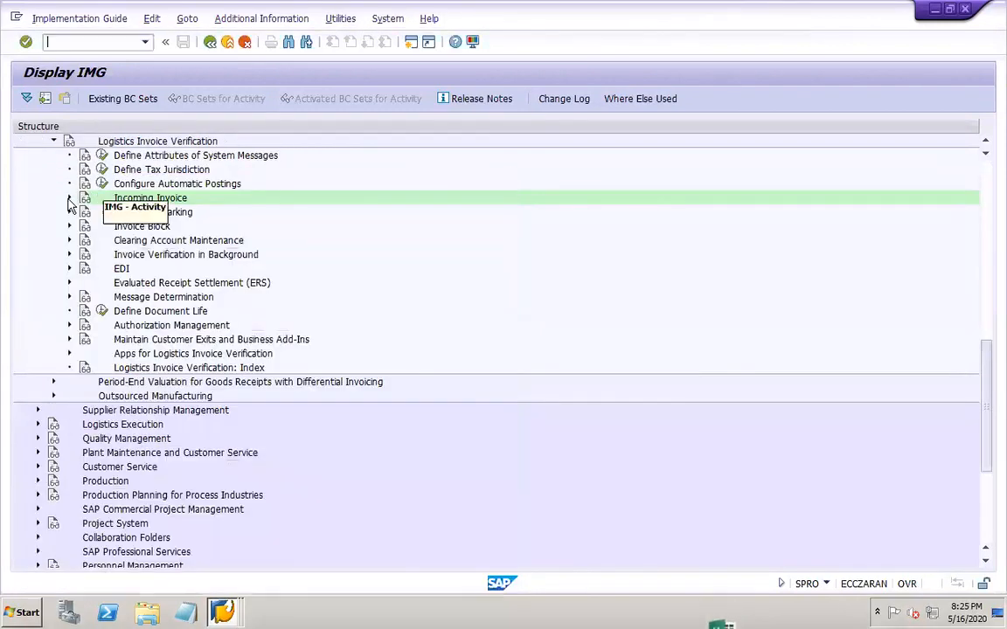
left_click(69, 198)
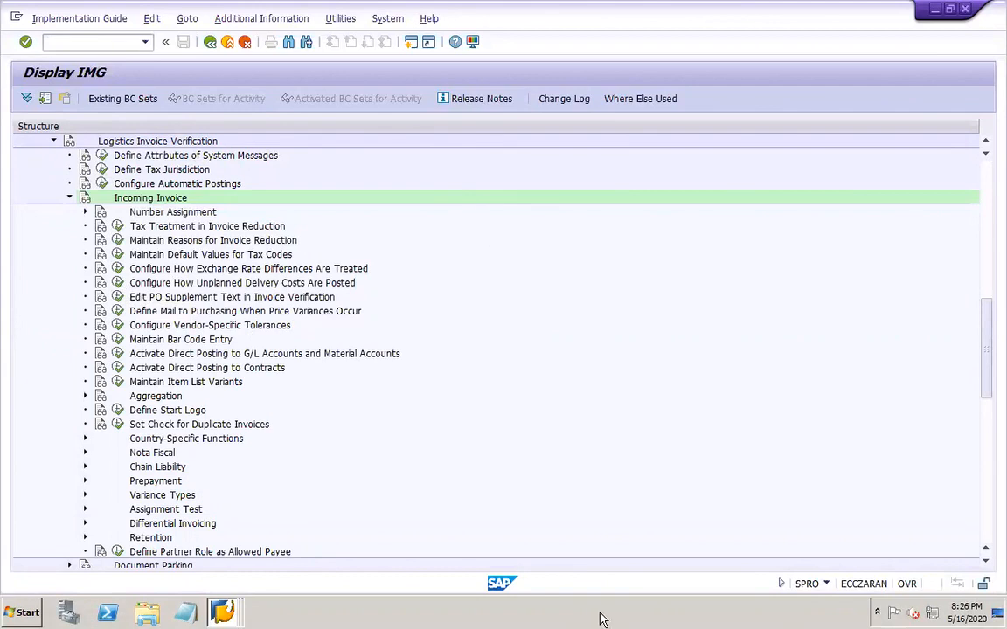
Return from the implementation guide to the open incoming invoice entry, passing by the PowerPoint work notes
mouse_move(780, 611)
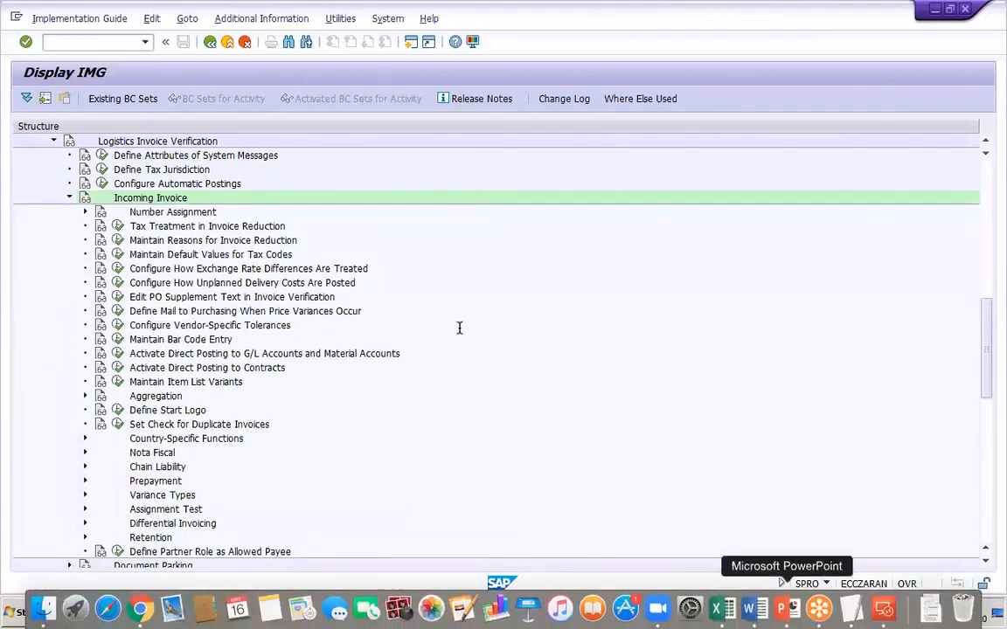
left_click(878, 609)
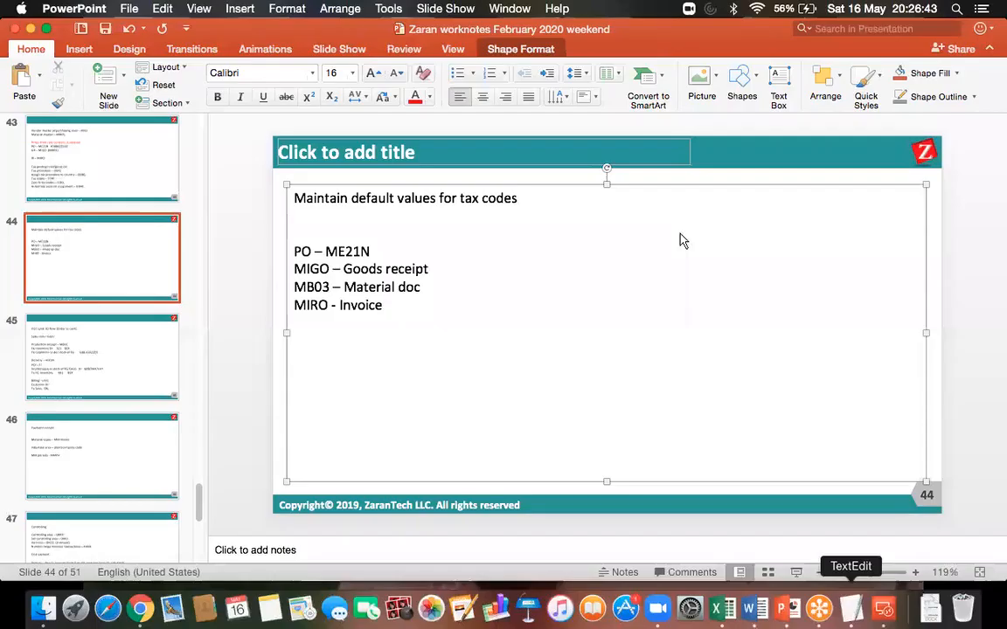
left_click(884, 610)
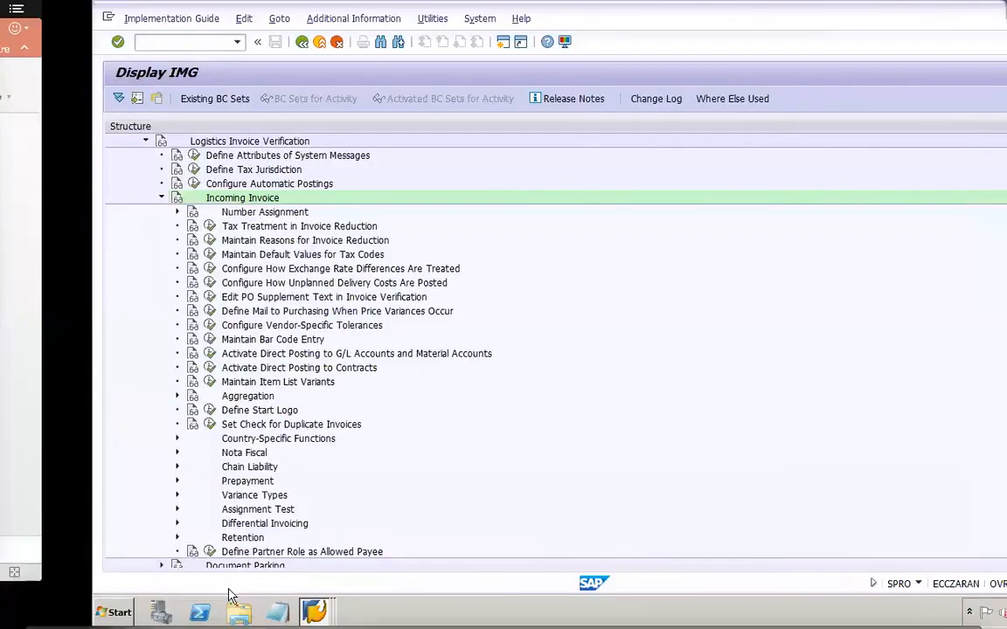
mouse_move(224, 612)
left_click(224, 560)
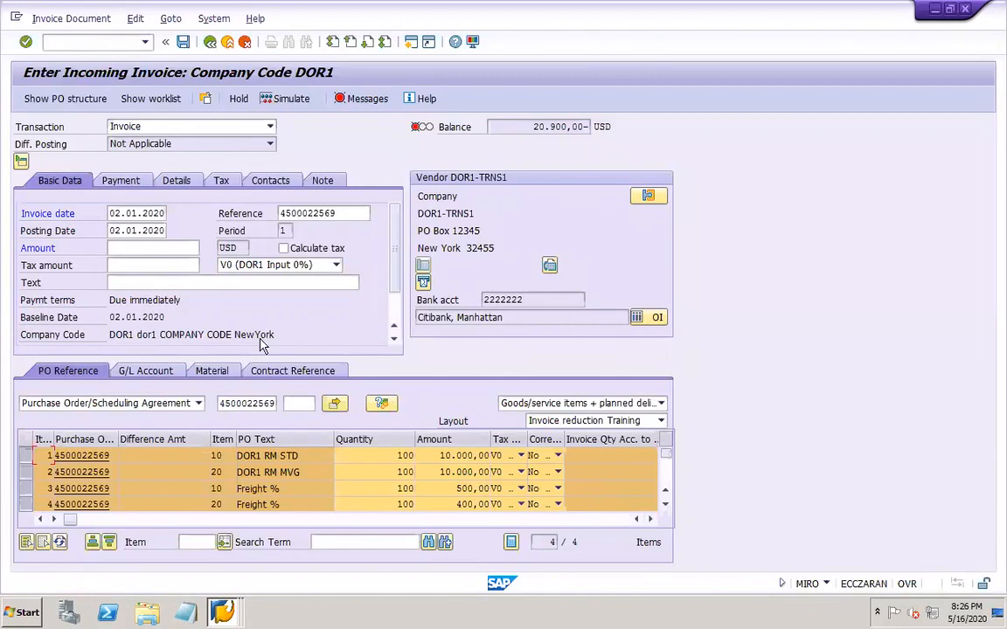
Examine the unplanned delivery costs field in the invoice header details and return to the basic data
left_click(175, 181)
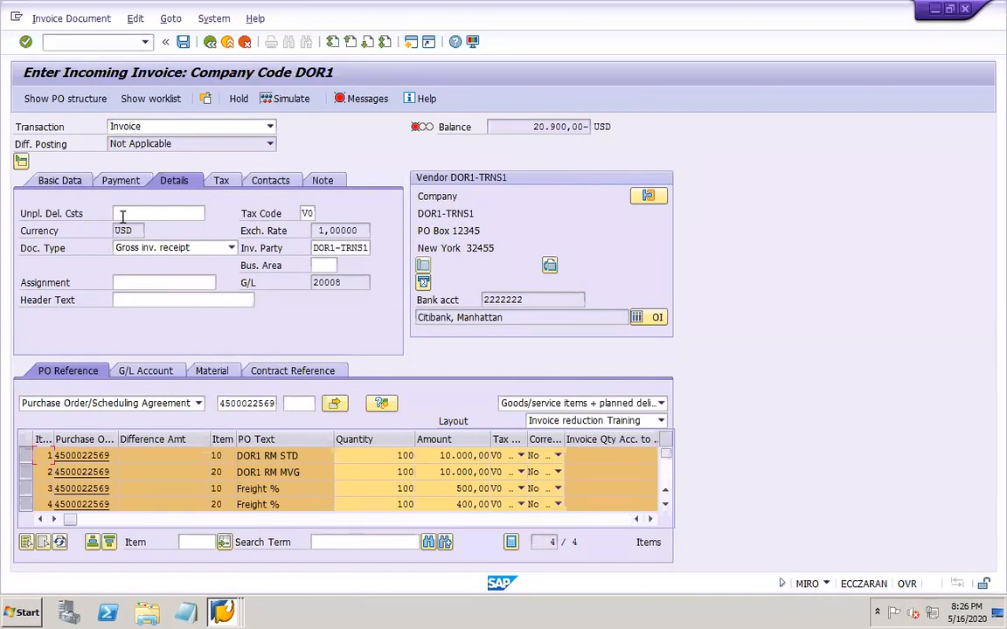
left_click(123, 216)
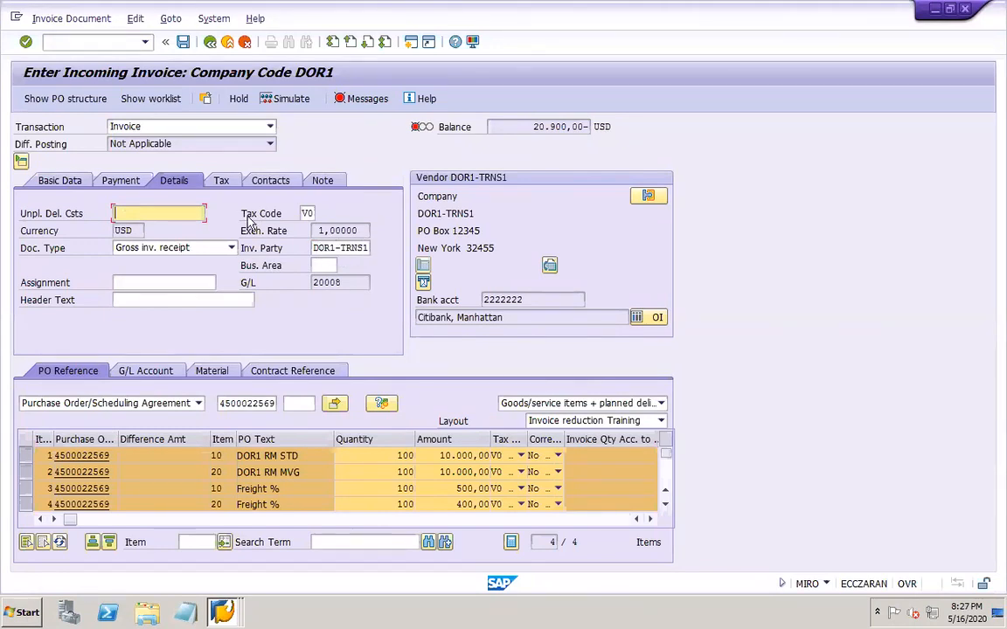
left_click(59, 181)
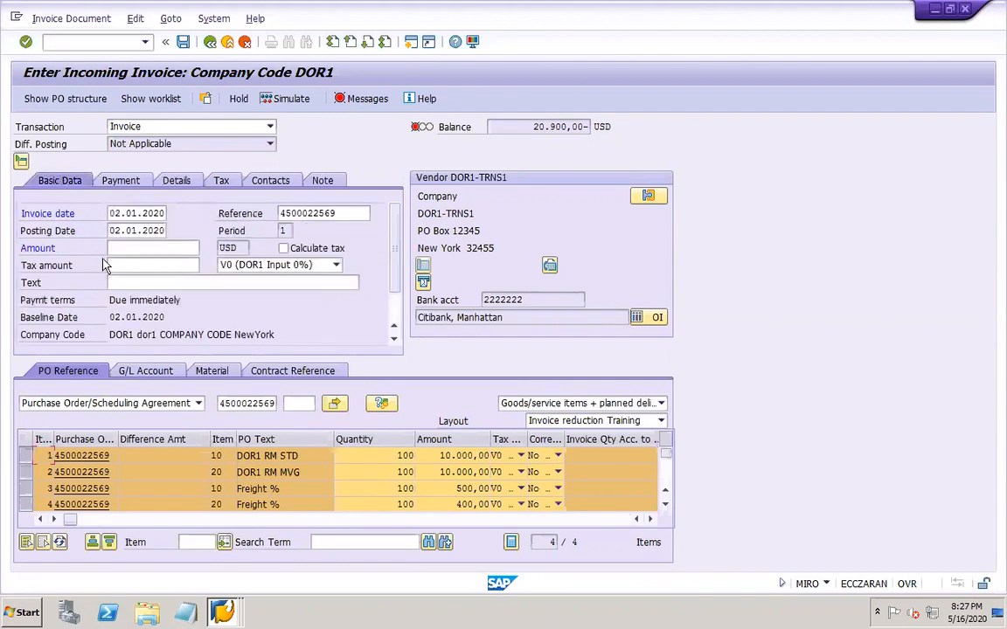
left_click(69, 183)
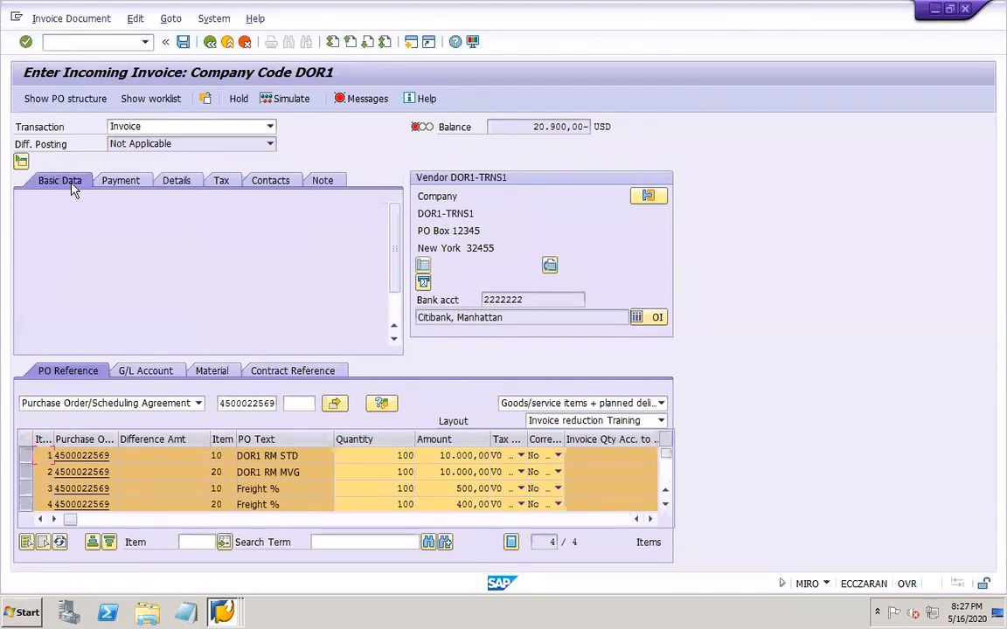
left_click(56, 180)
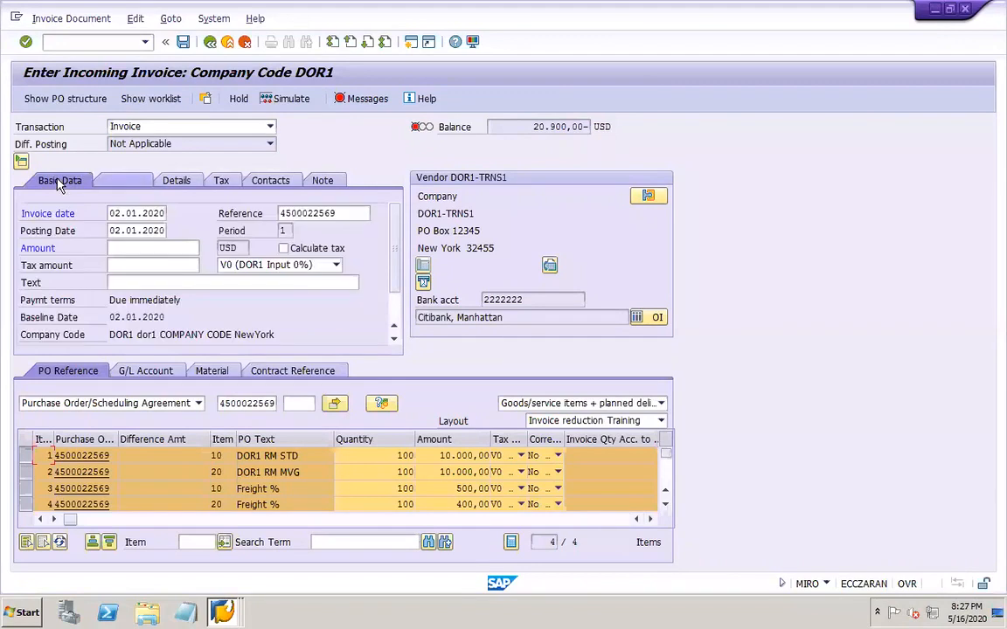
left_click(120, 180)
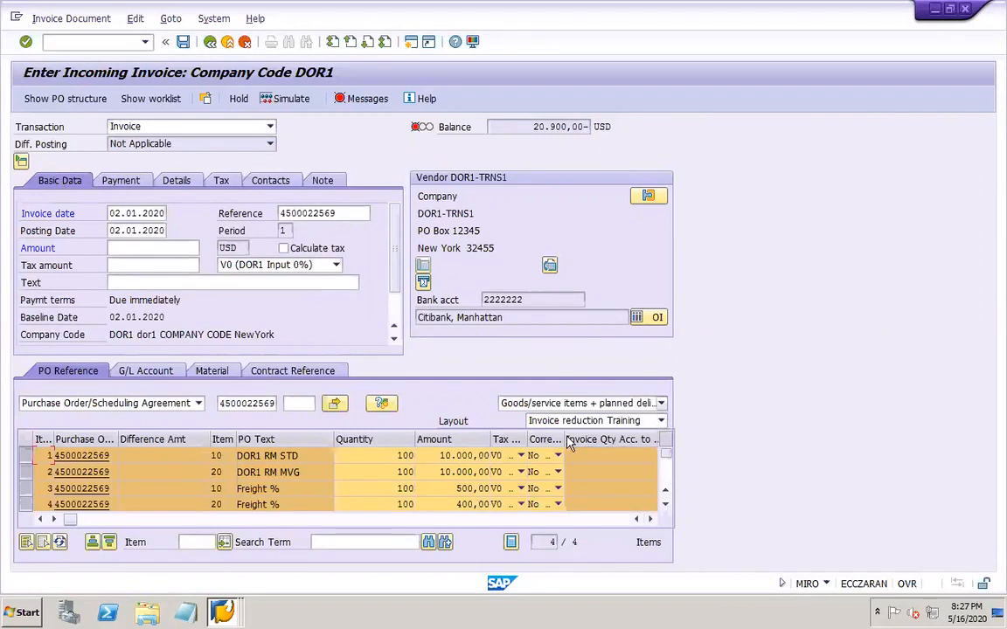
Restrict the invoice to Goods/service items and set its amount to 20000 with the text Invoice
left_click(662, 405)
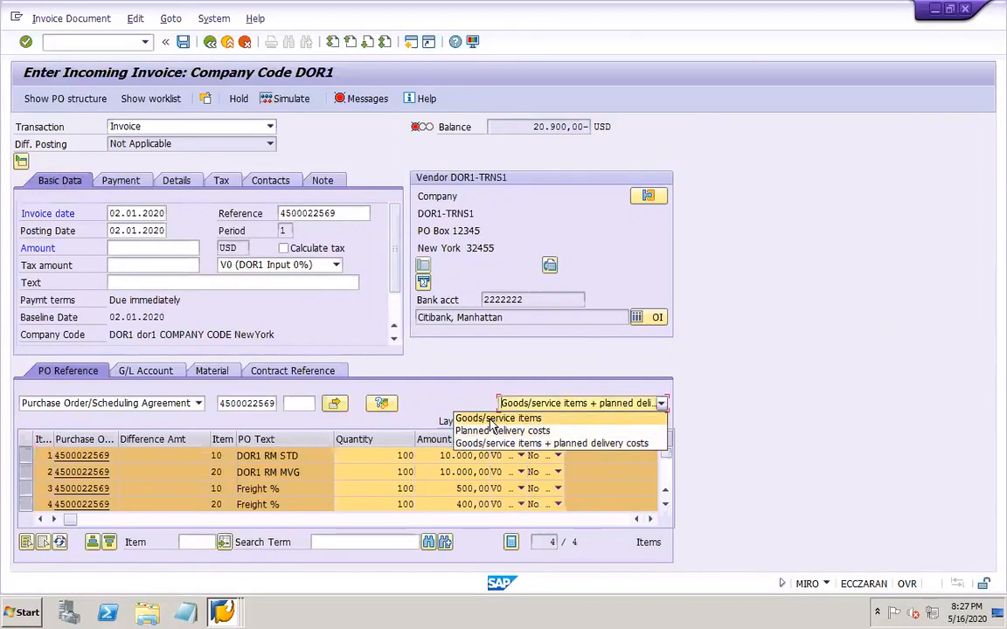
left_click(491, 419)
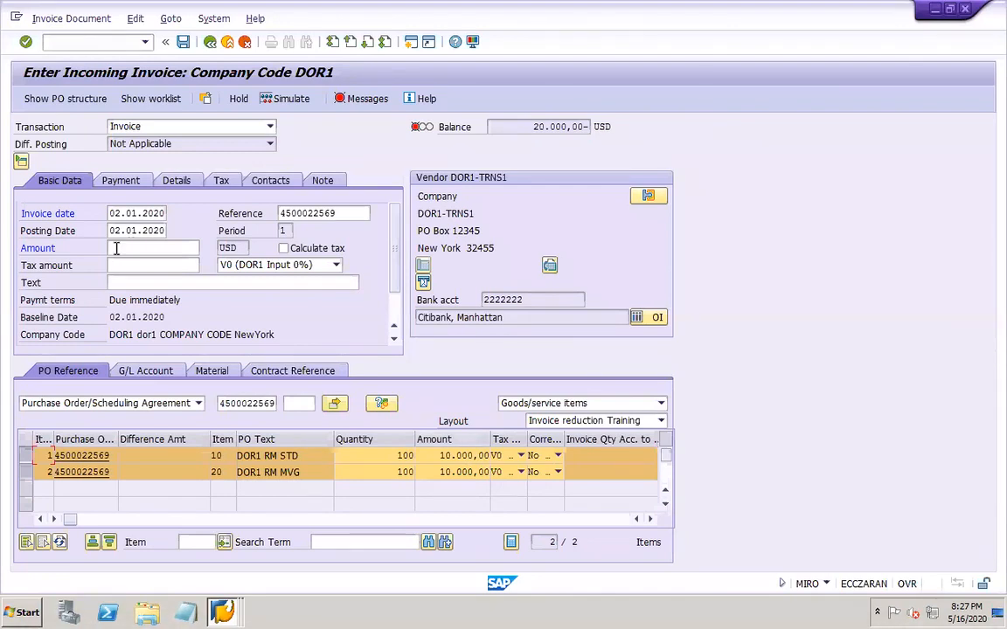
left_click(135, 249)
type("20000")
left_click(151, 283)
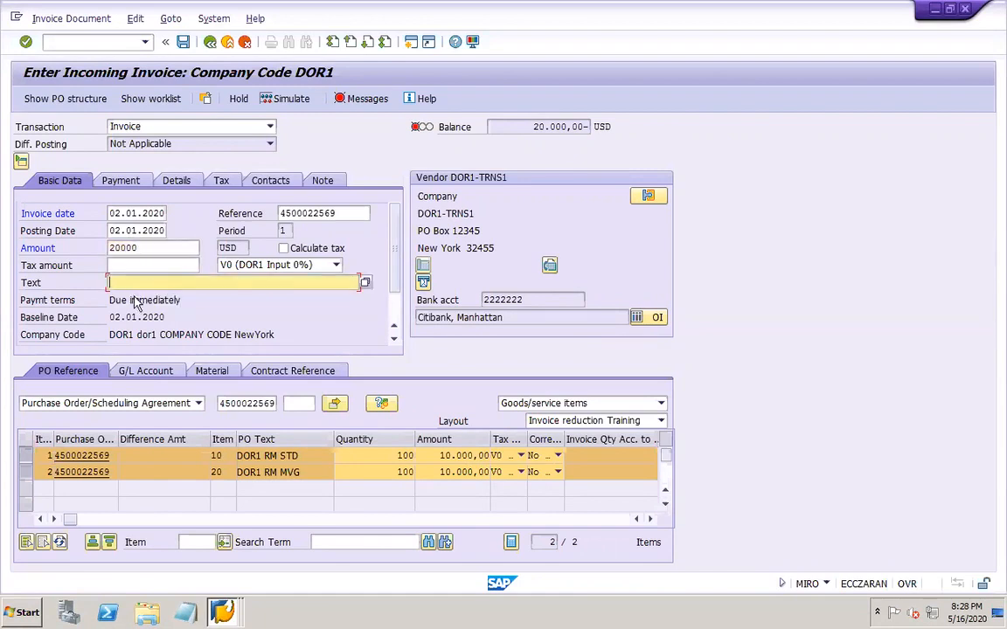
left_click(139, 309)
key("Return")
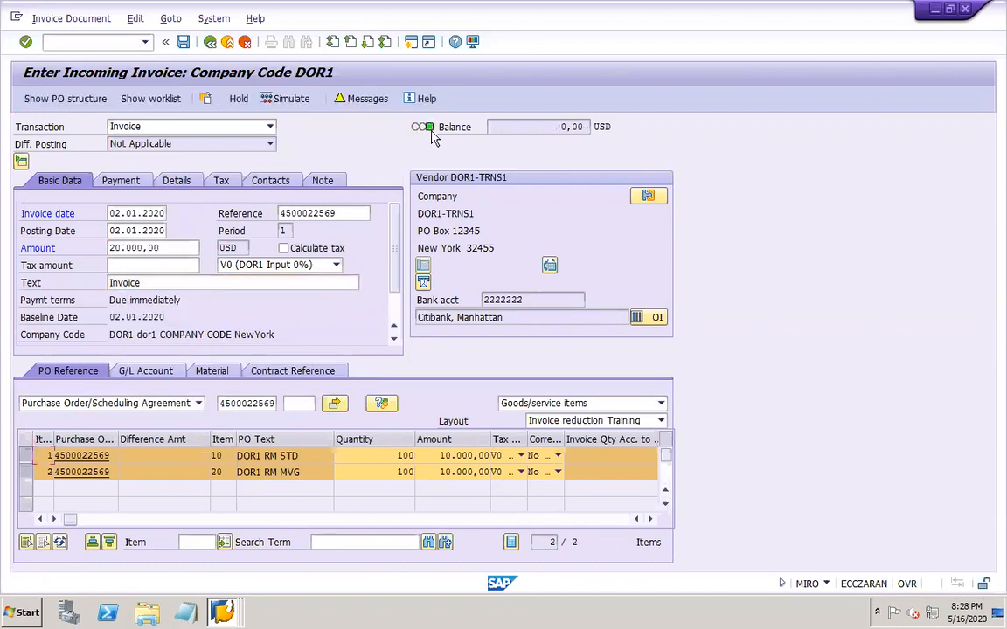
Post the incoming invoice and display its accounting document in the data entry view
mouse_move(430, 135)
left_click(184, 42)
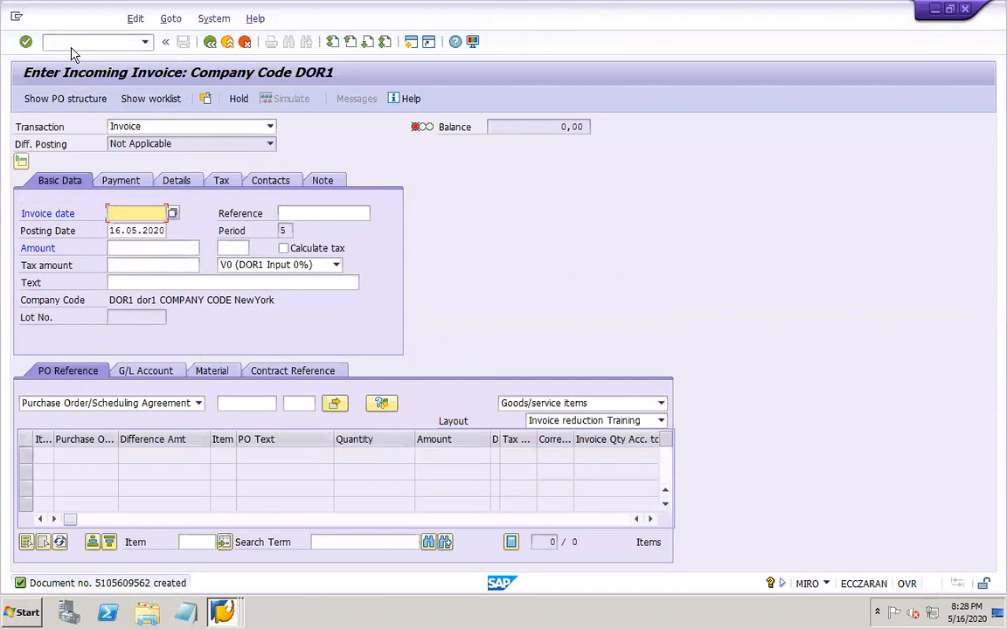
left_click(70, 19)
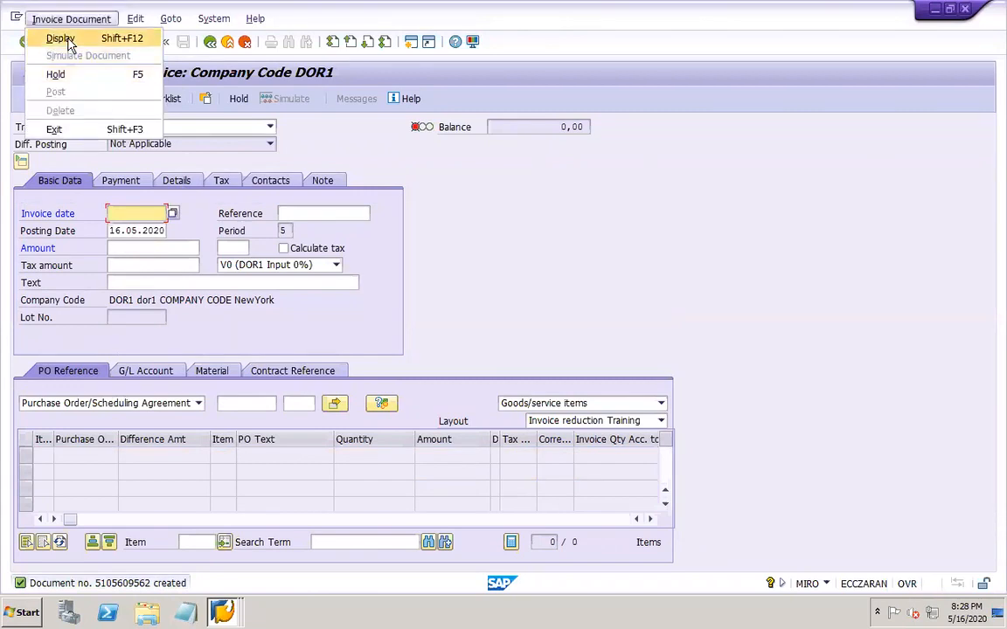
left_click(69, 40)
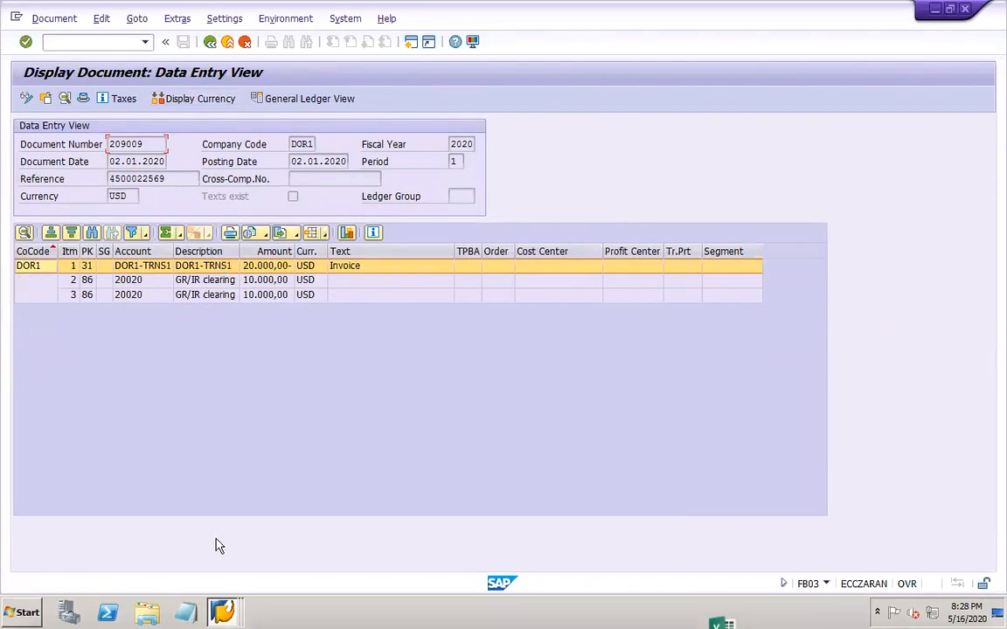
Close the Display IMG session and return to the invoice's accounting document
left_click(223, 611)
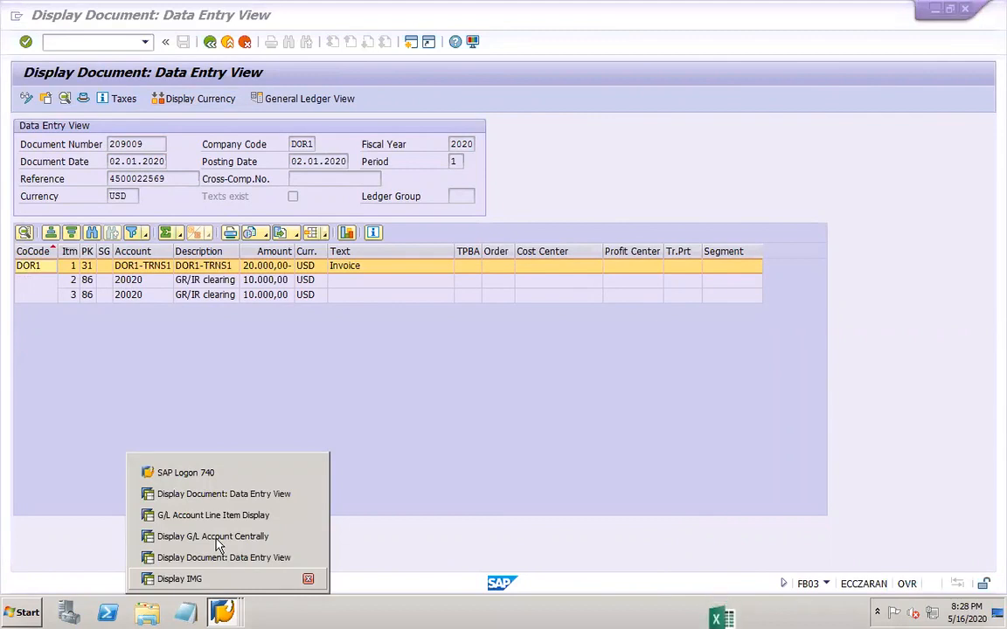
left_click(308, 579)
left_click(237, 579)
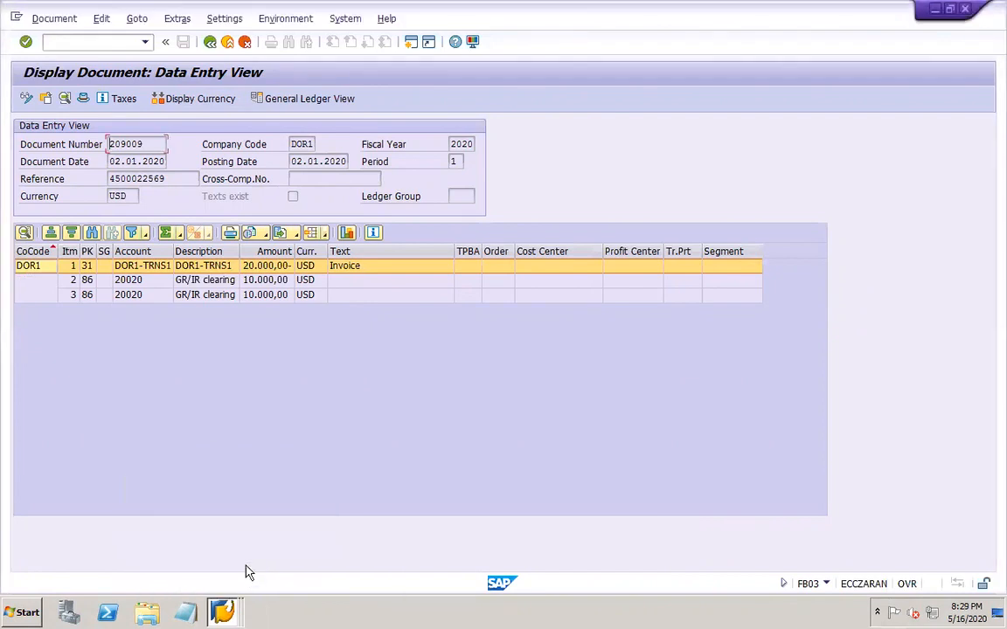
left_click(221, 612)
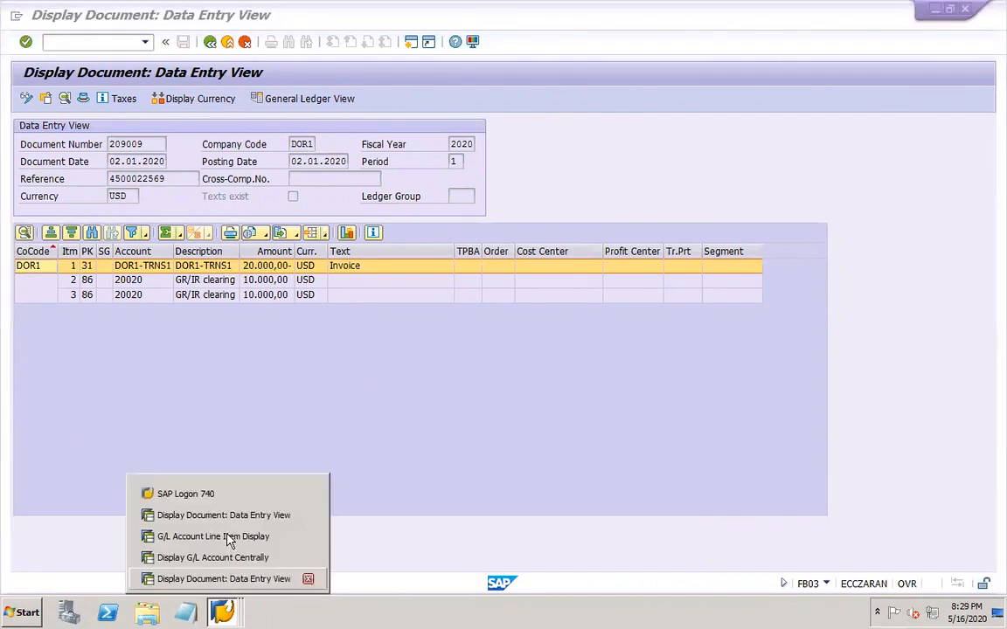
left_click(235, 581)
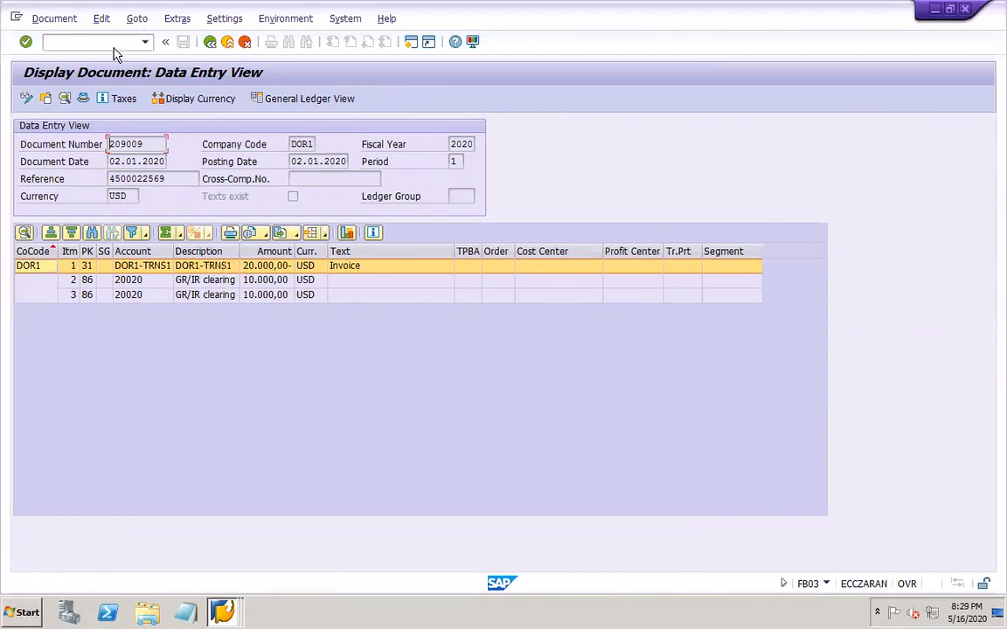
Start a standard purchase order with transaction ME21N for vendor DOR1-VEND1, with document date 01.01.2020
key("ctrl+slash")
type("/nme21n")
key("Return")
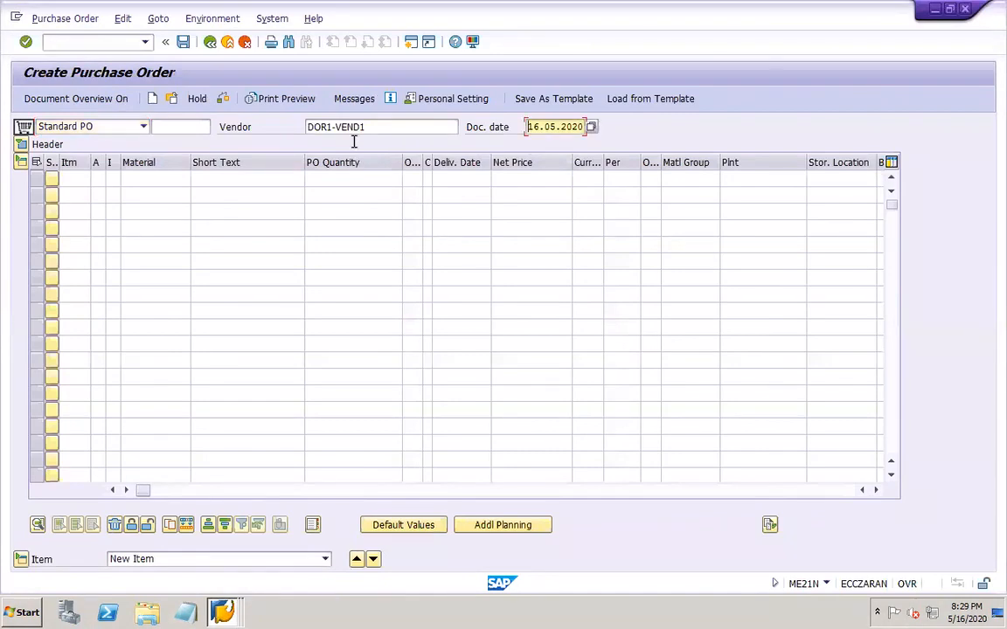
type("01")
type(".011")
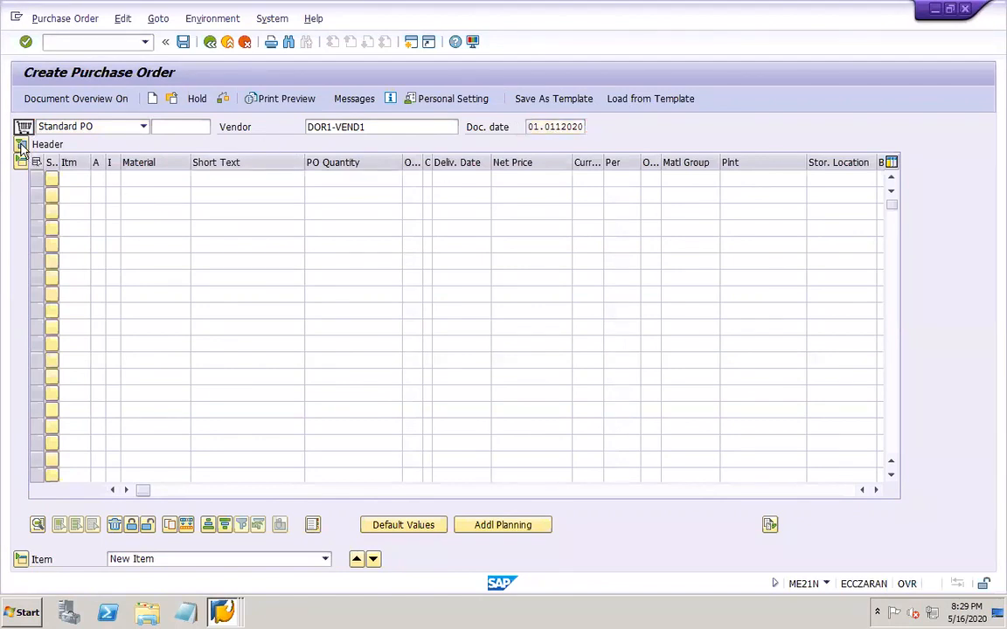
key("Return")
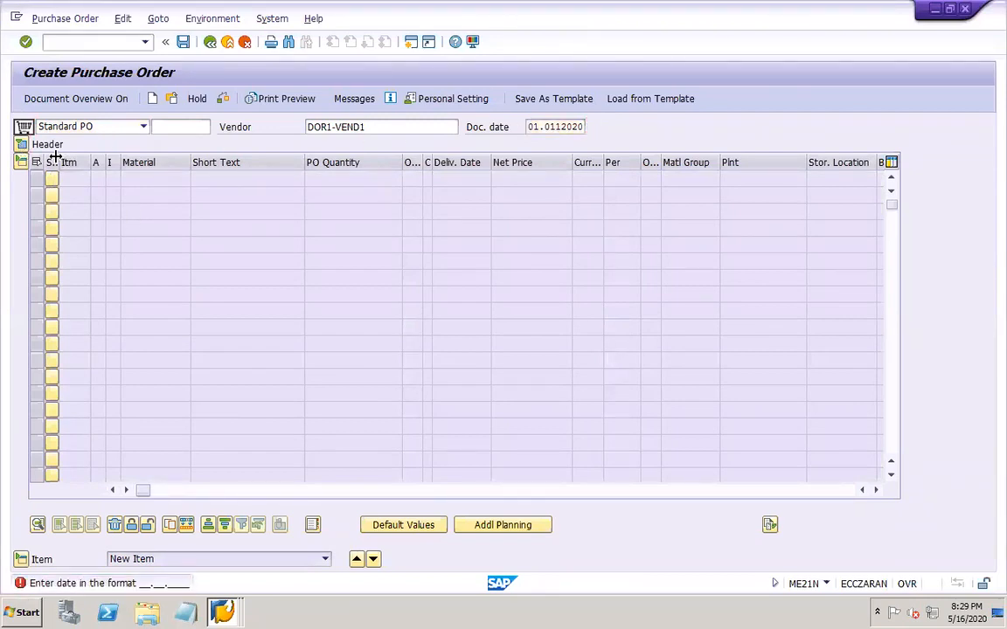
left_click(558, 128)
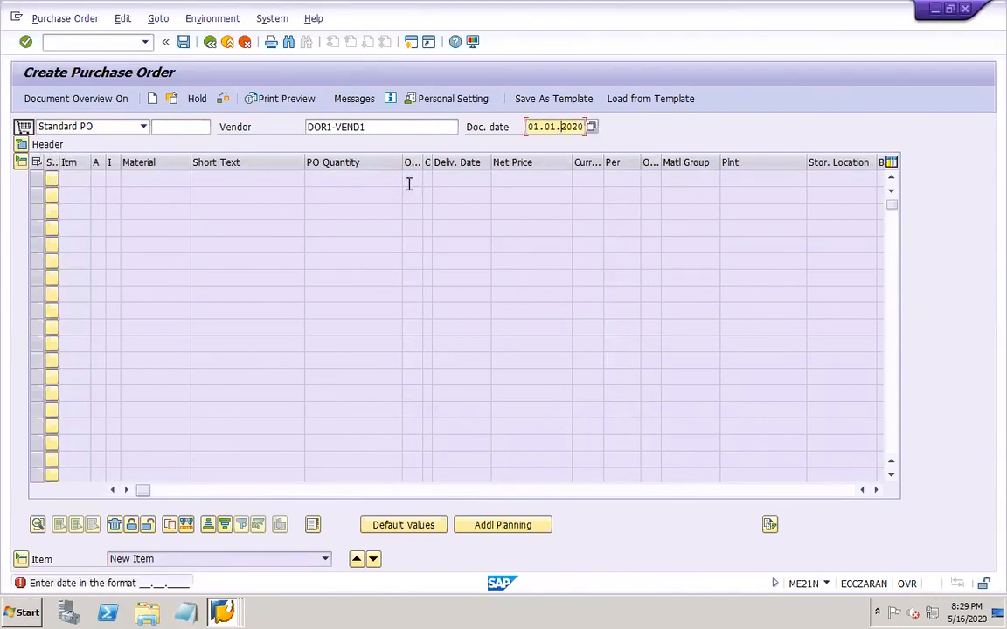
key("Return")
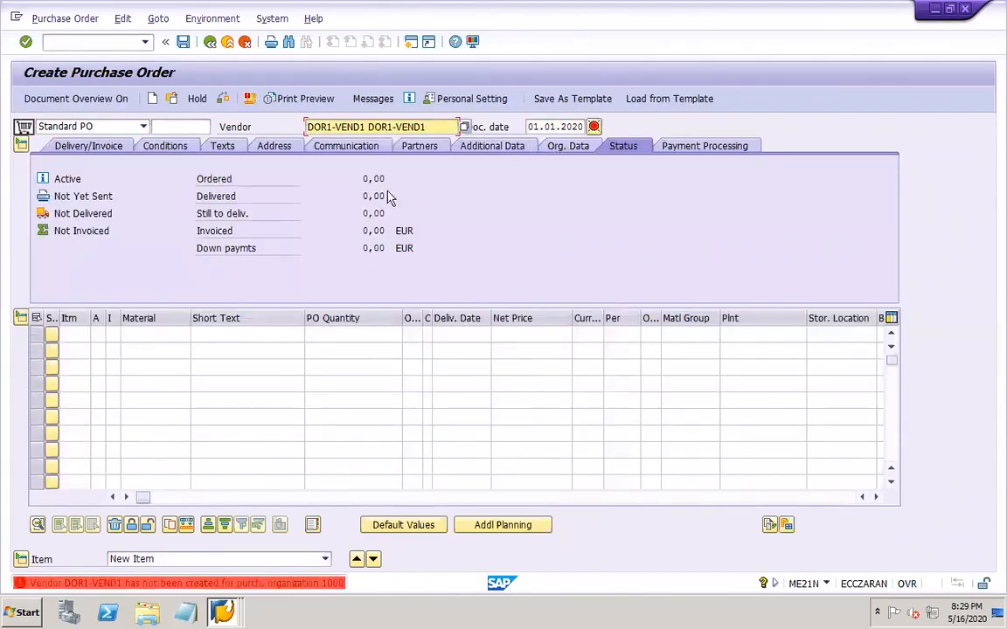
Set the order's purchasing organization to DOR1, purchasing group to DOR and company code to DOR1
left_click(560, 148)
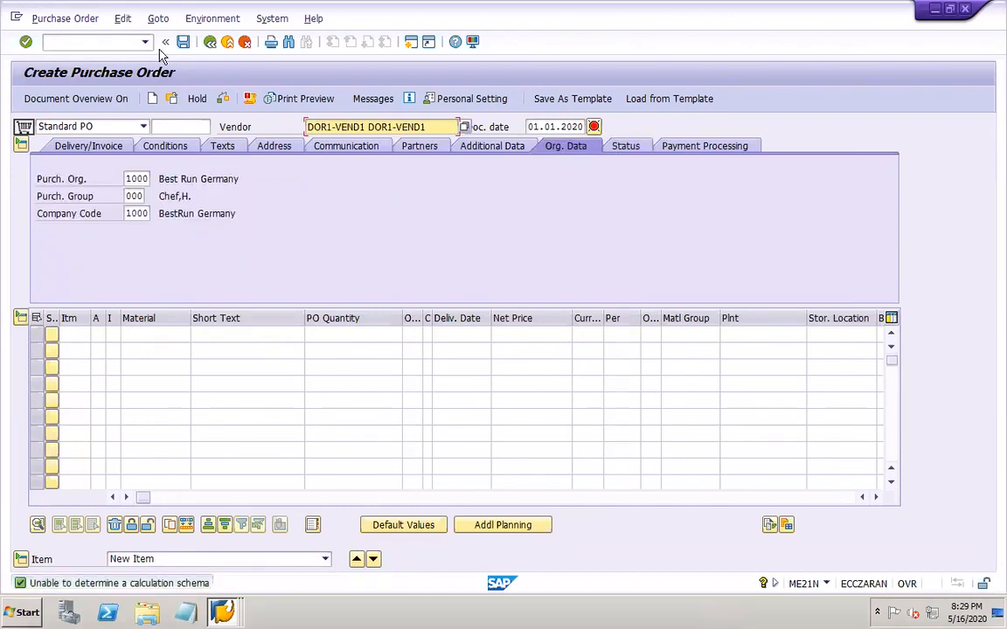
double_click(136, 178)
key("Delete")
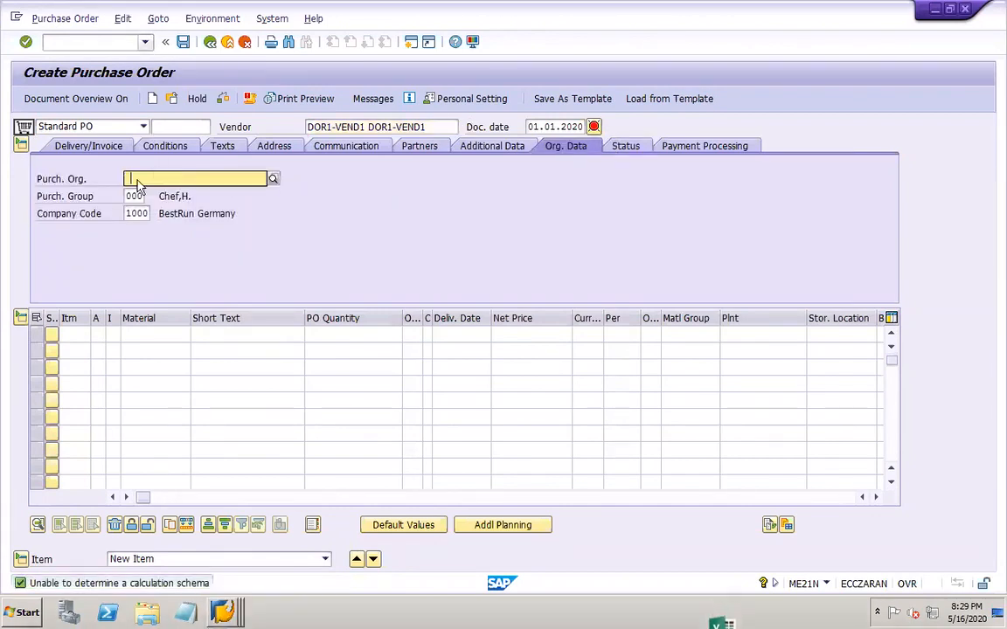
key("F4")
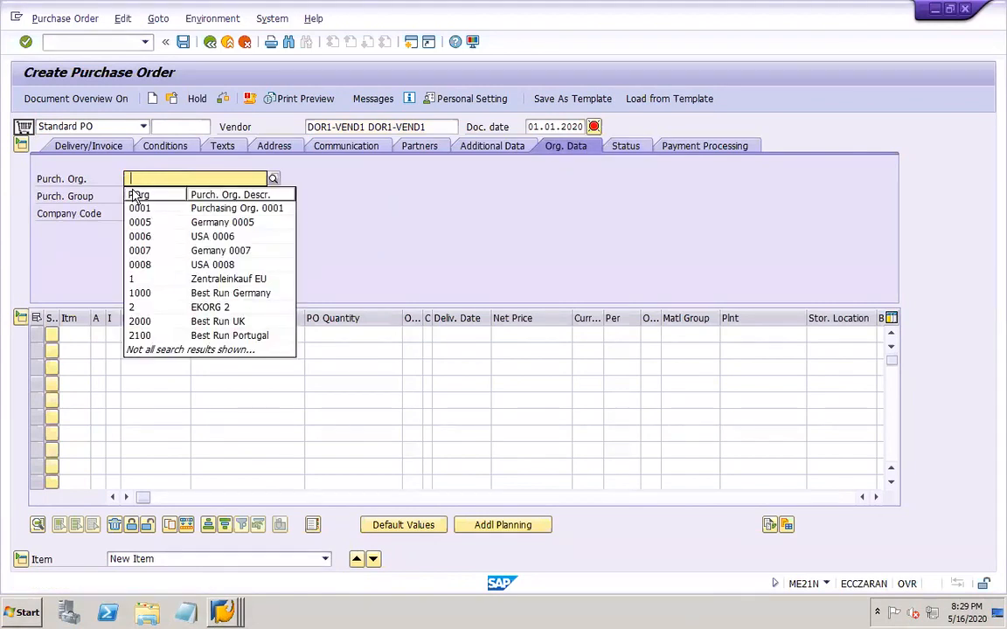
type("dor1")
key("Tab")
type("dor")
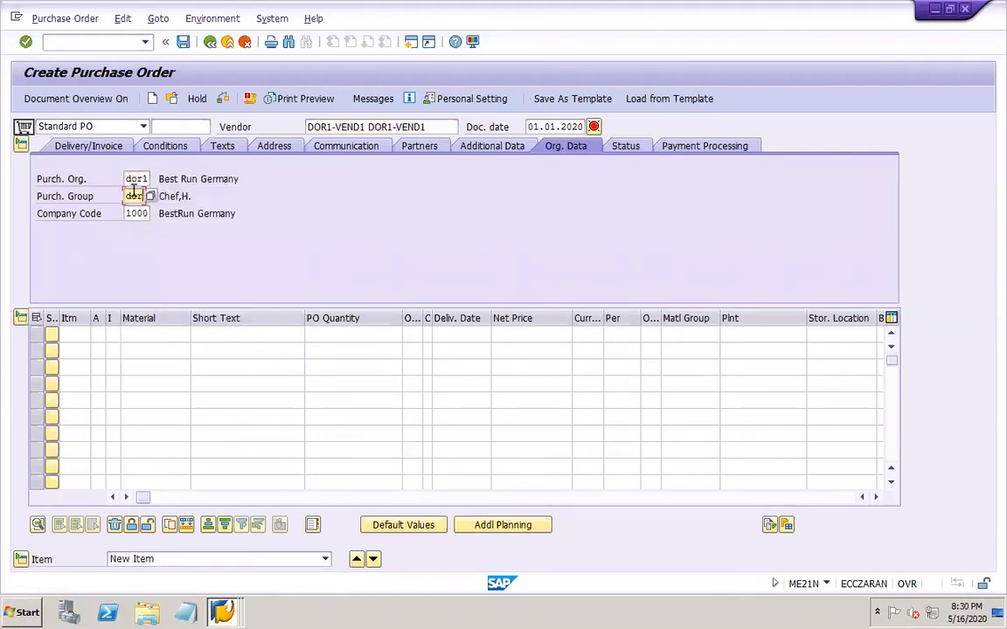
key("Tab")
type("dor1")
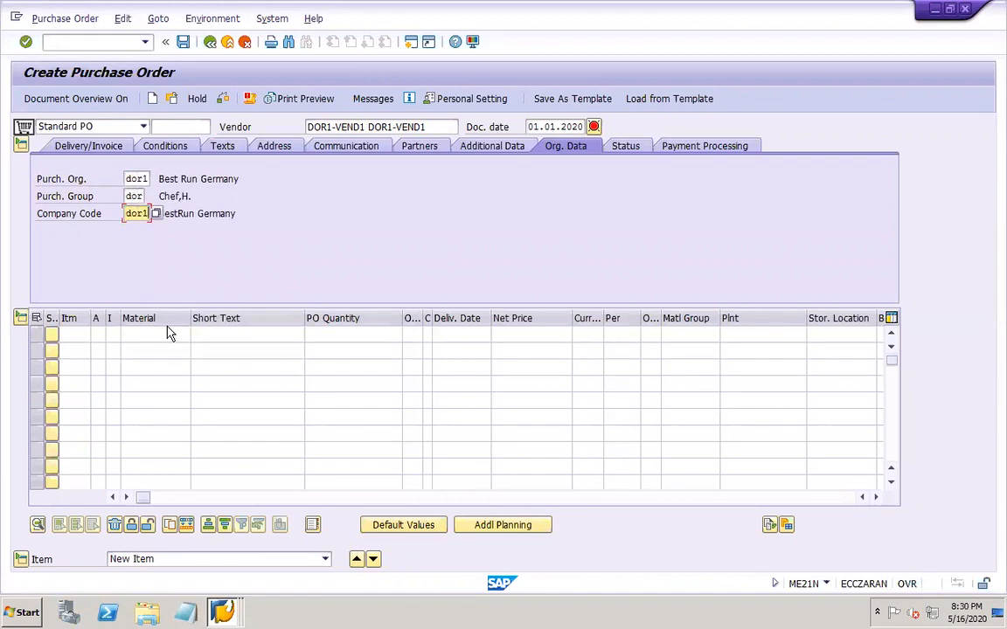
Add items 10 and 20 to the order with materials DOR1 RM STD and DOR1 RM MVG
left_click(71, 335)
left_click(73, 362)
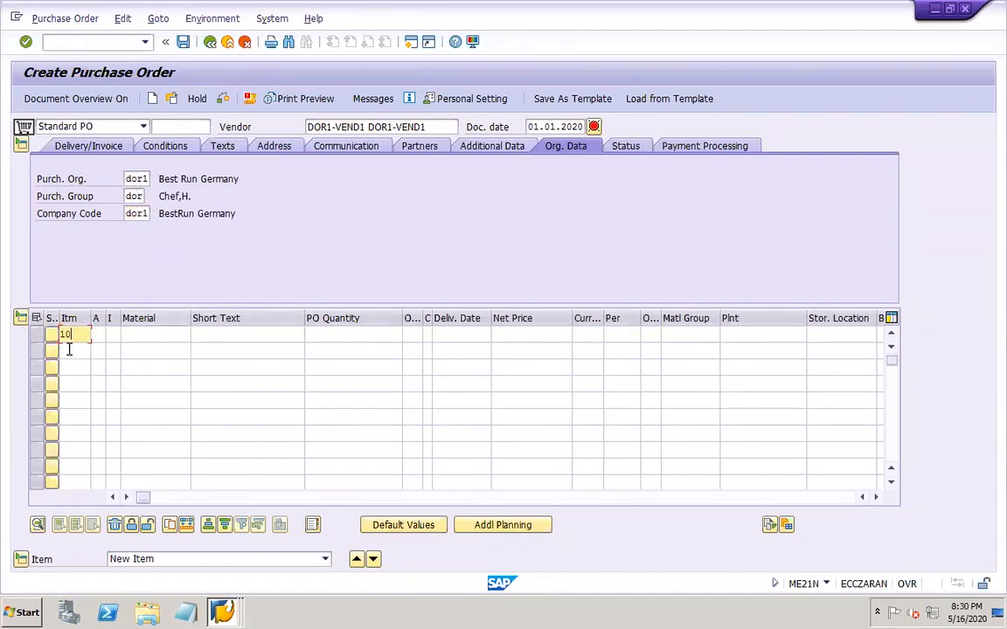
left_click(78, 353)
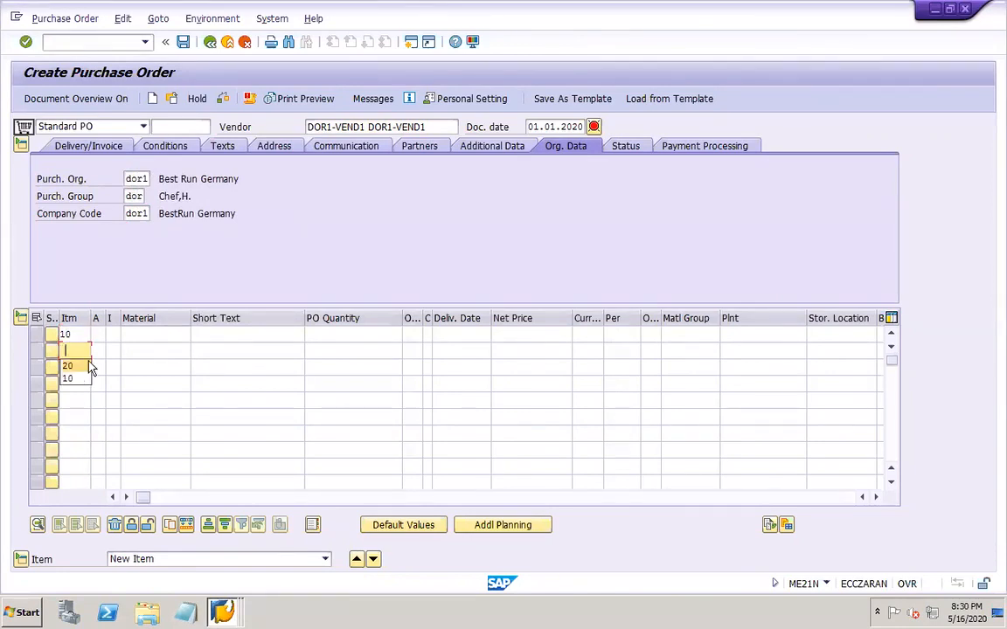
key("Return")
left_click(156, 336)
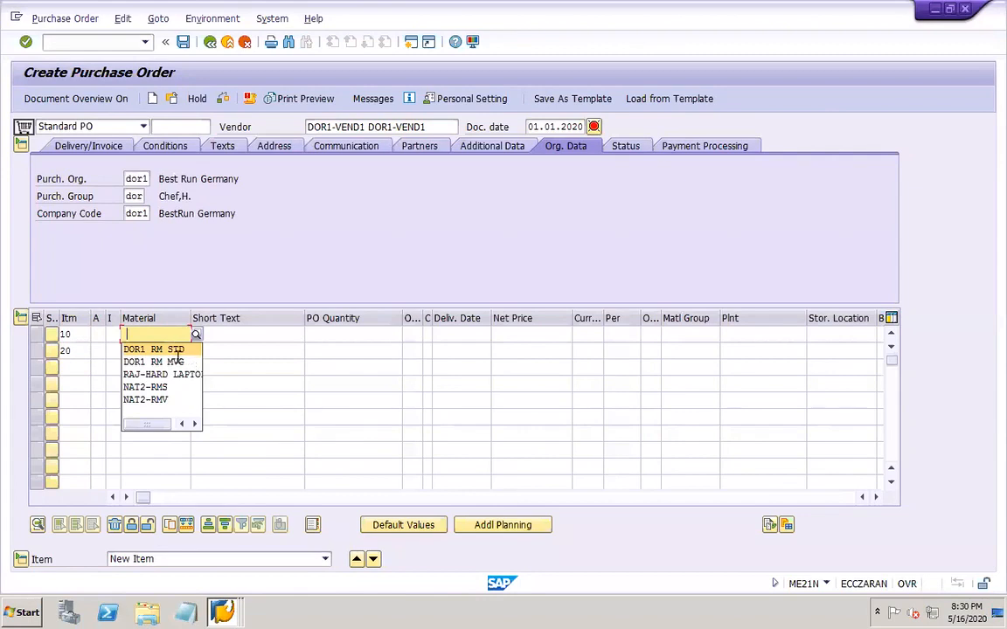
left_click(178, 351)
key("Return")
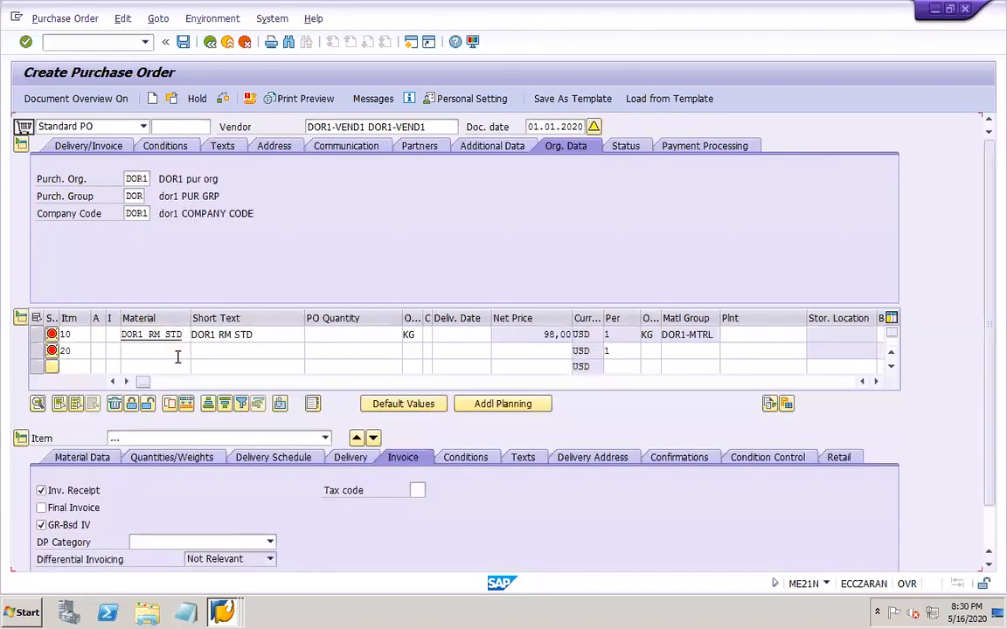
left_click(177, 353)
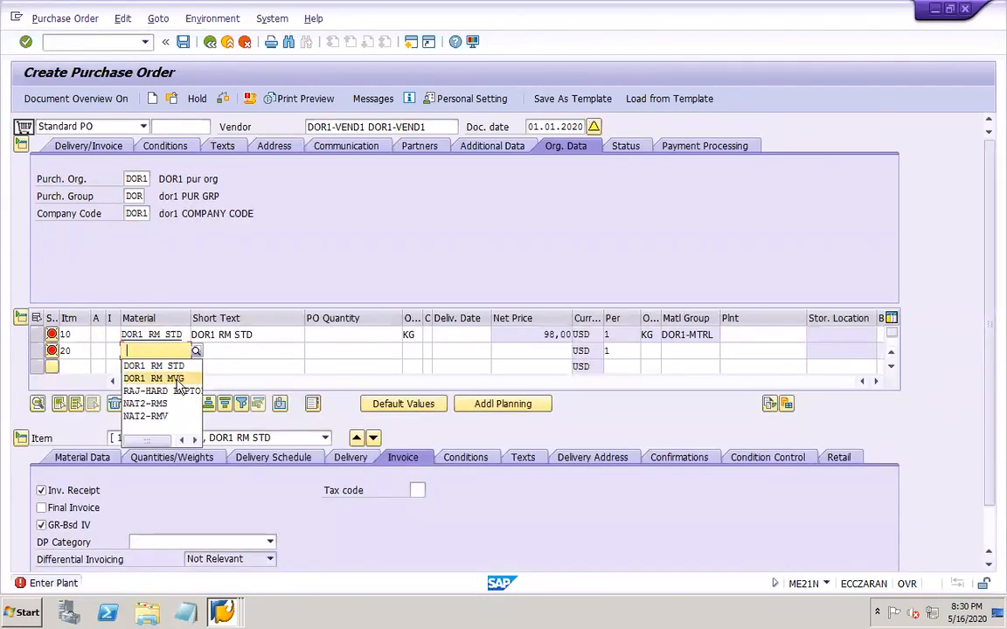
left_click(178, 381)
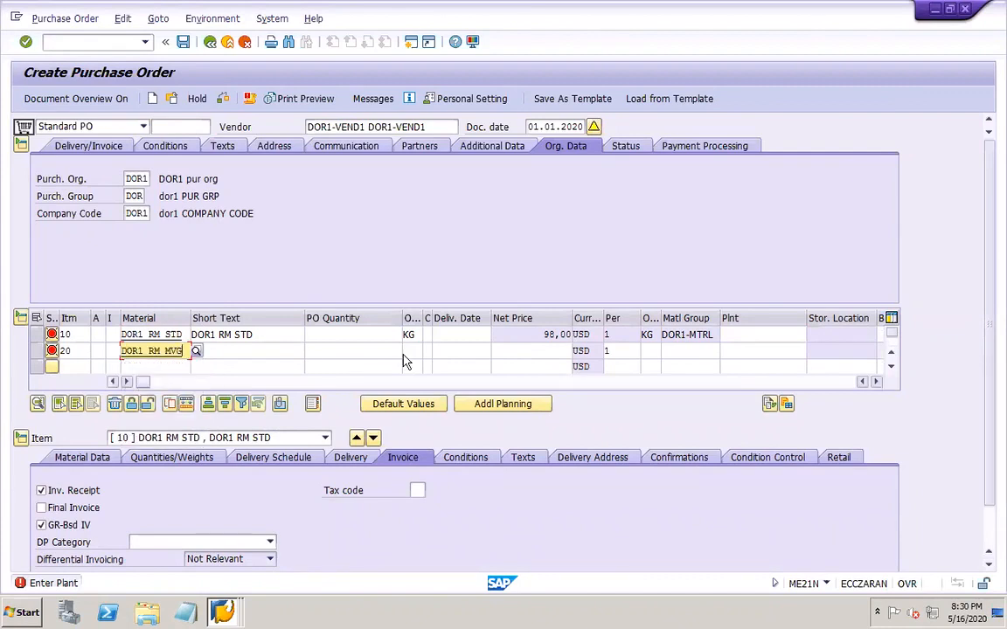
Set the PO quantity of both order items to 50
left_click(380, 352)
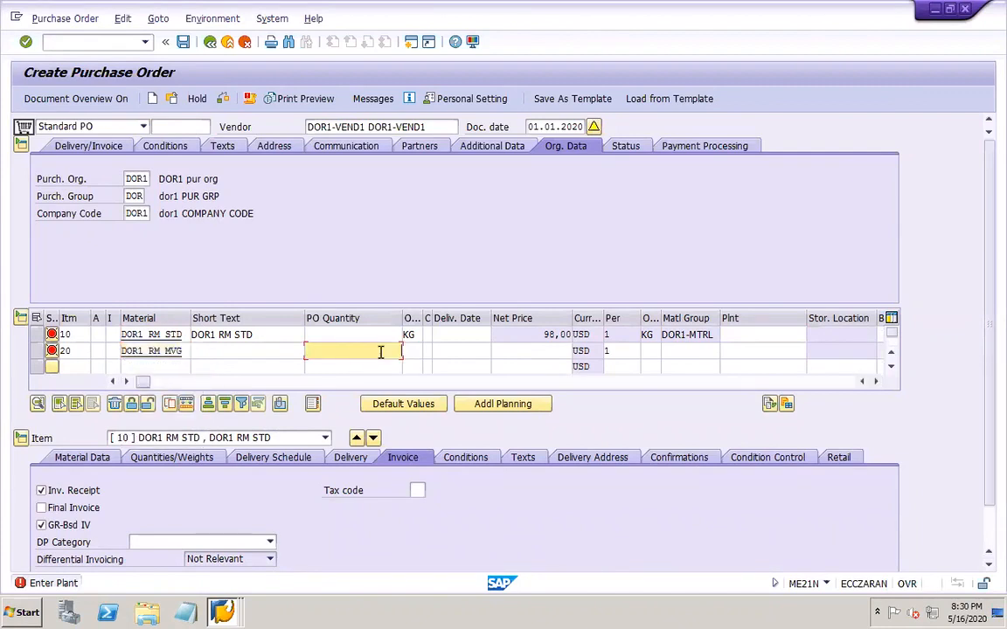
type("50")
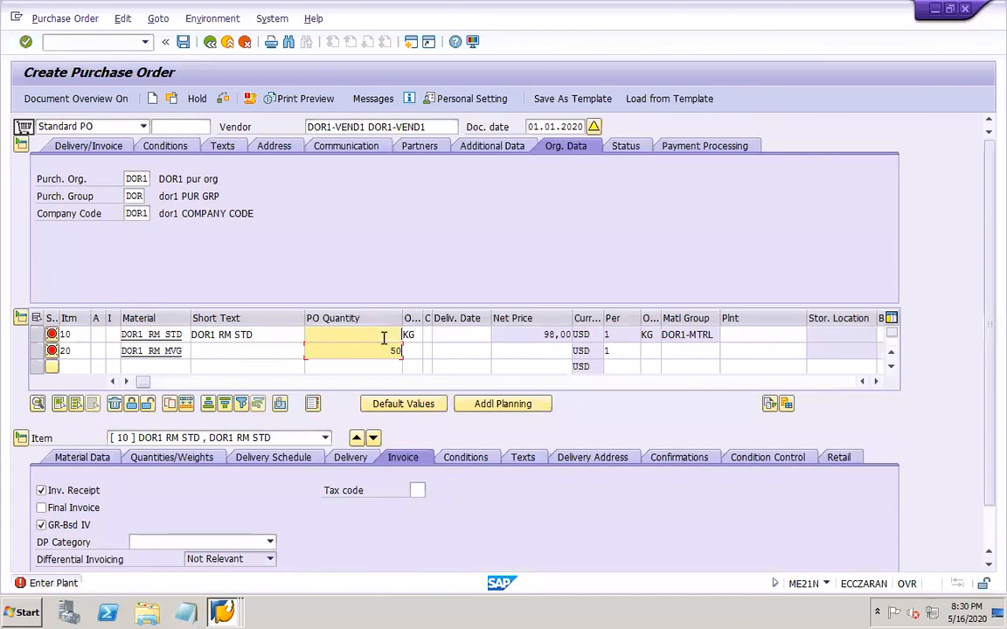
left_click(384, 338)
type("50")
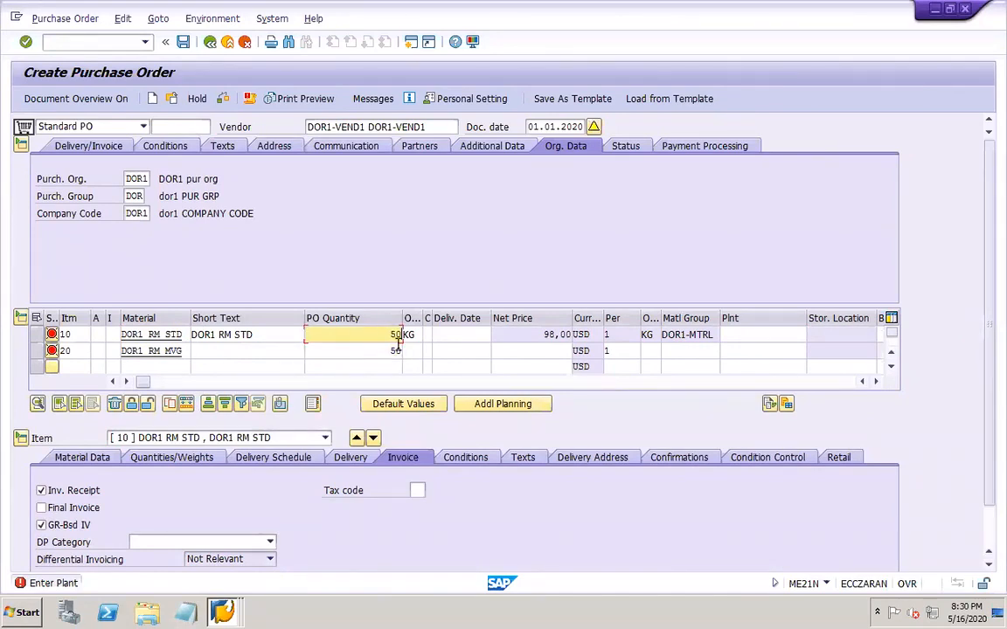
left_click(413, 350)
key("Return")
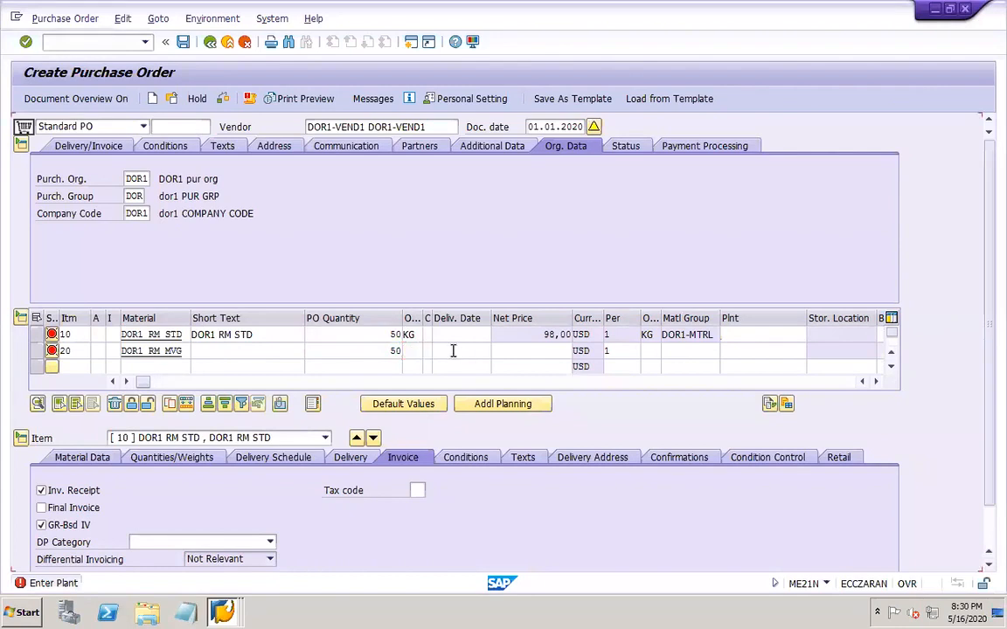
Set the delivery date of both order items to 02.01.2020
left_click(453, 351)
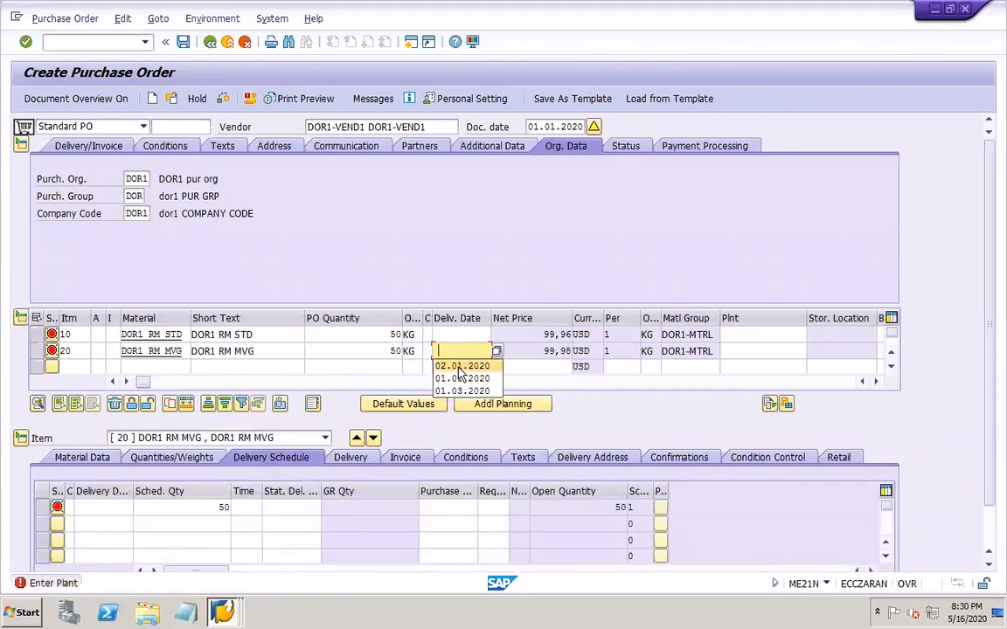
left_click(460, 366)
left_click(452, 337)
left_click(458, 350)
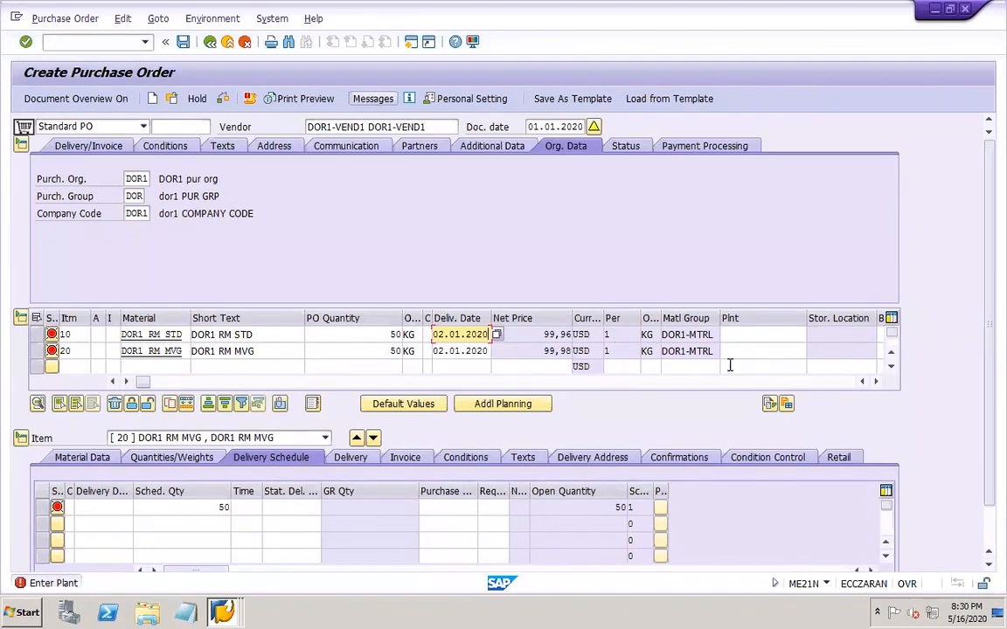
Assign plant DOR1 to both order items
left_click(750, 332)
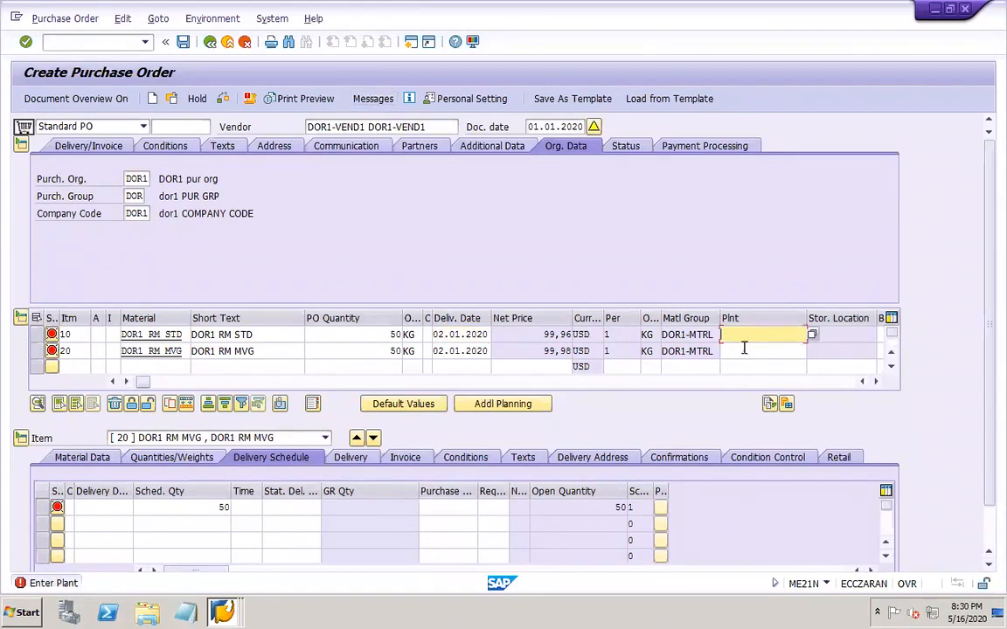
type("DOR1")
left_click(738, 351)
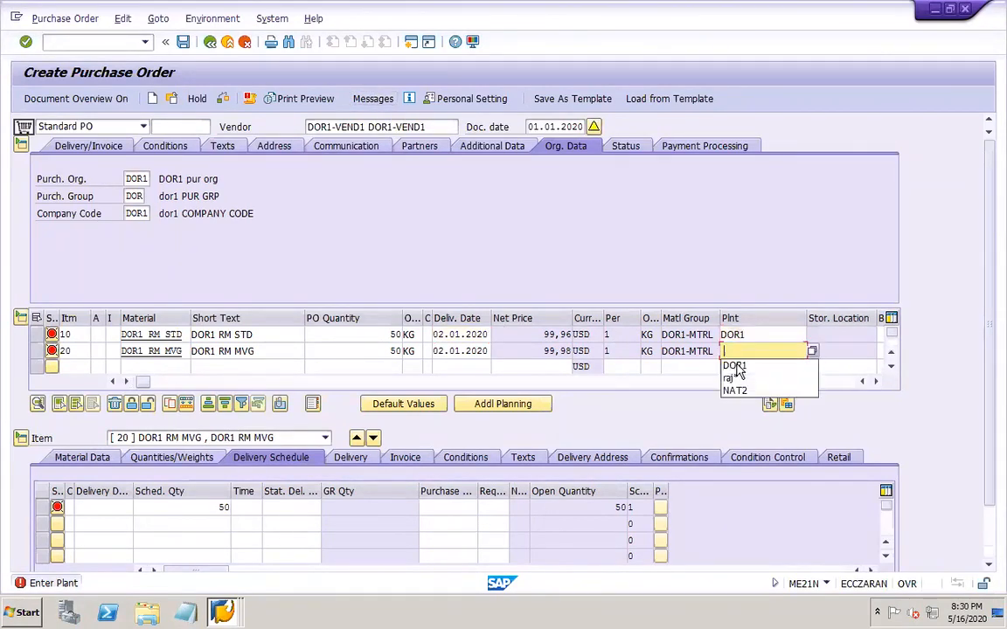
left_click(733, 367)
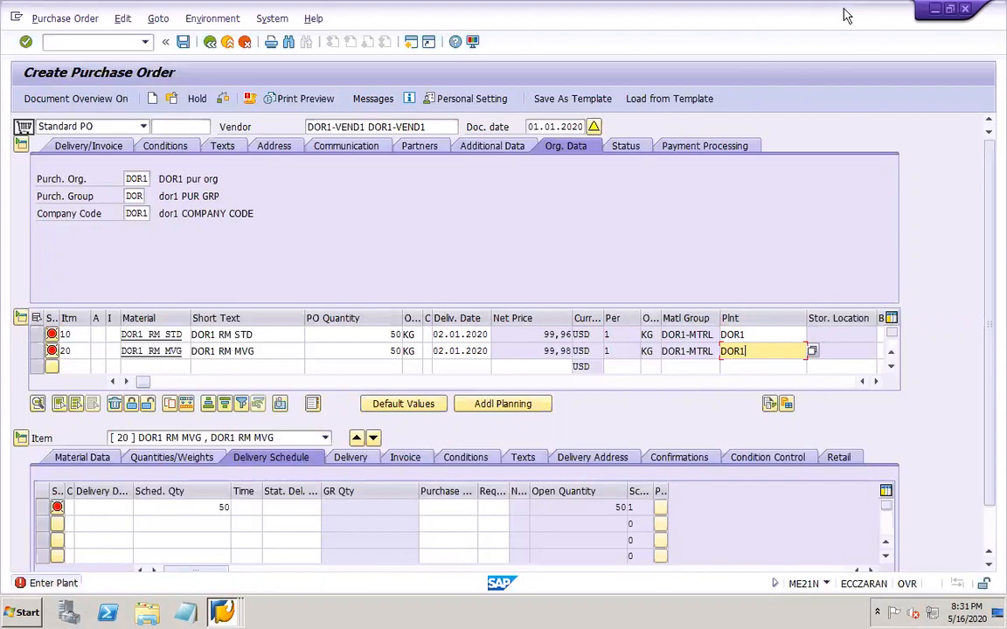
mouse_move(789, 10)
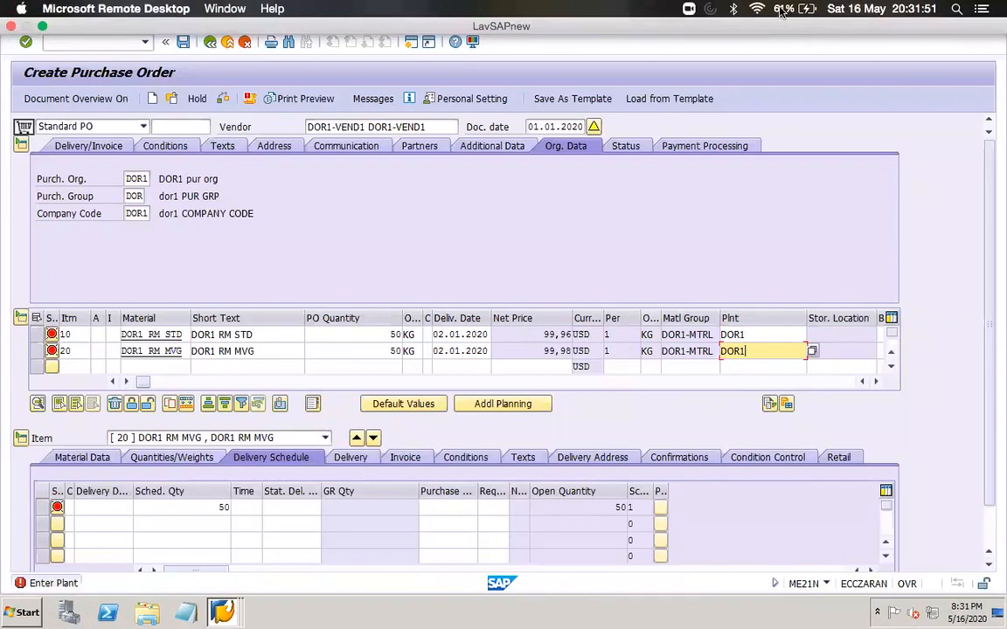
left_click(783, 9)
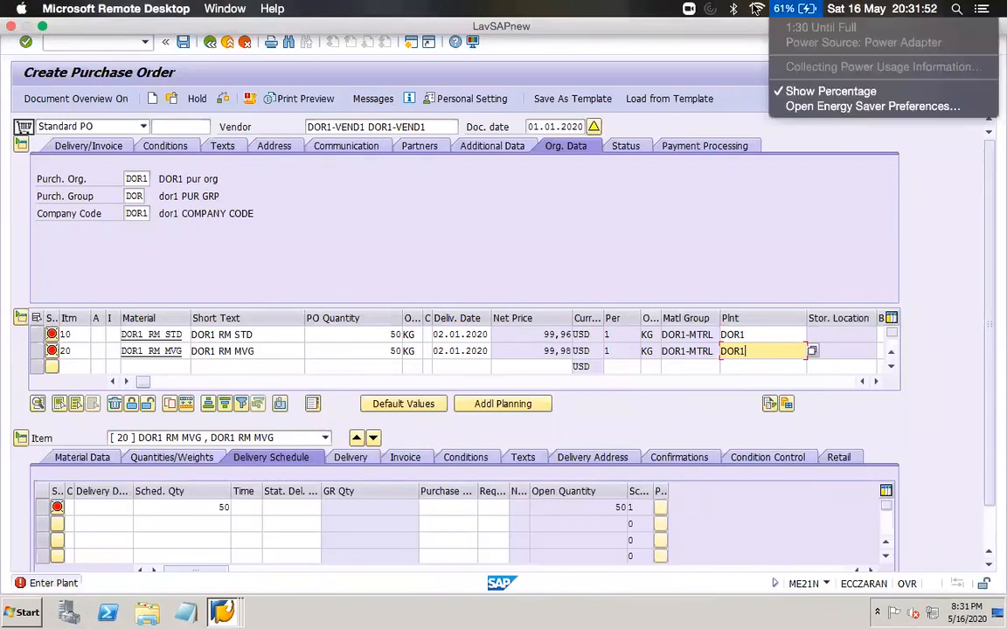
left_click(756, 9)
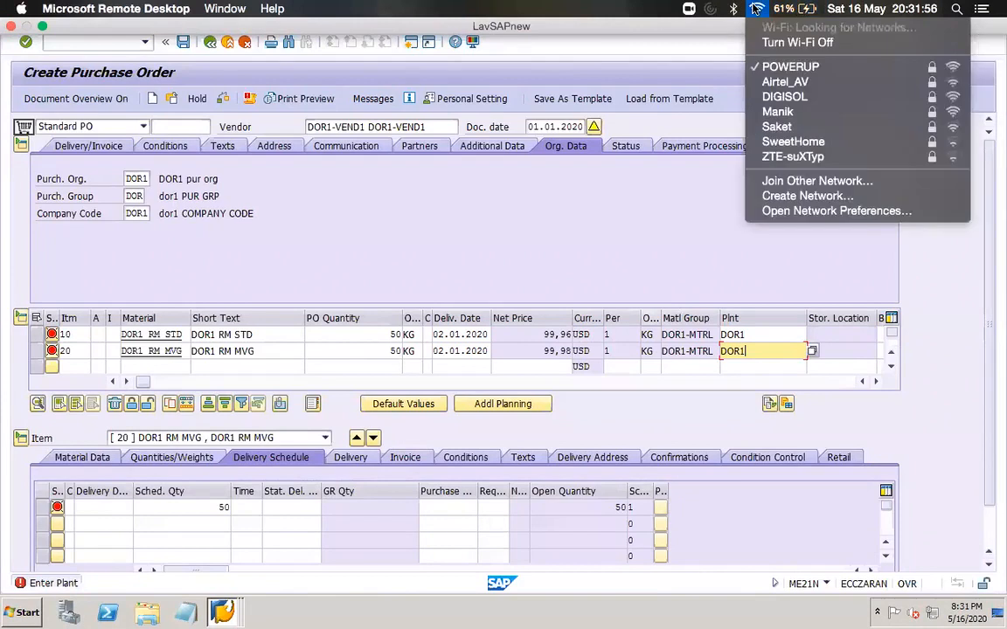
left_click(719, 36)
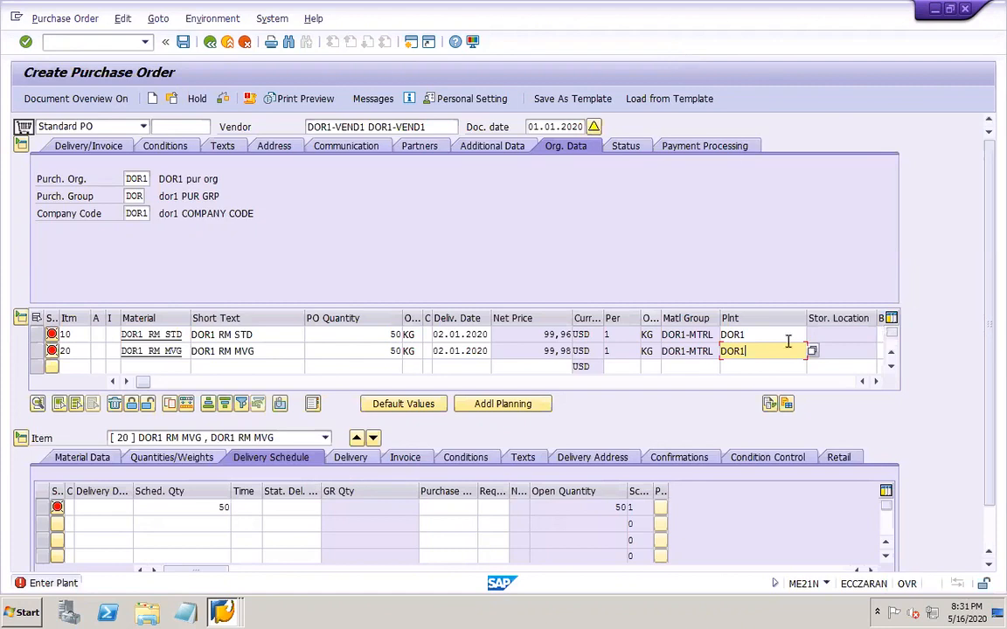
Confirm the plant entries and assign storage location DOR1 to both order items
key("Return")
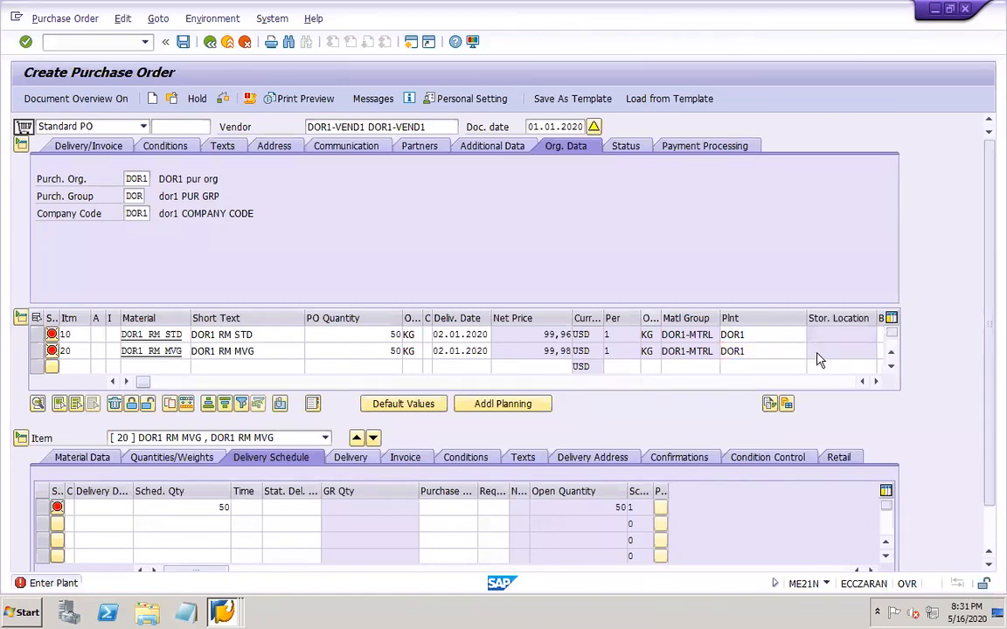
left_click(820, 349)
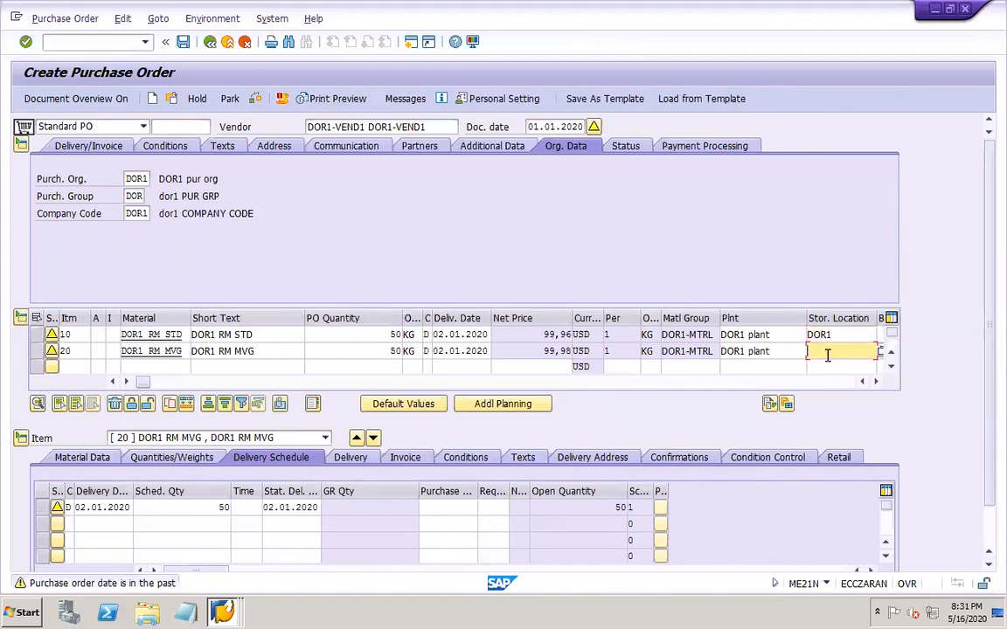
key("Return")
left_click(823, 352)
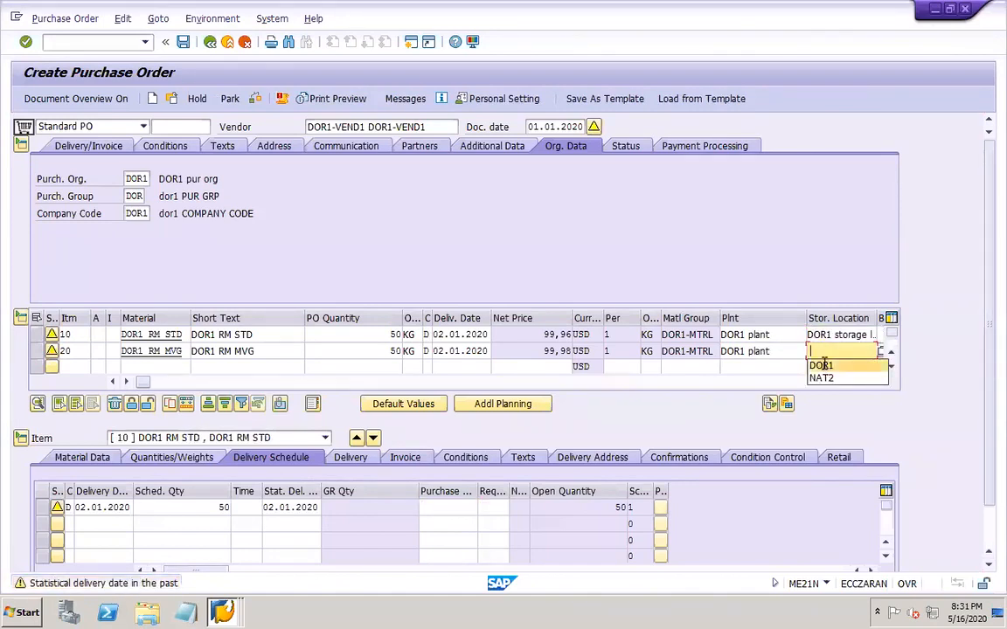
left_click(820, 365)
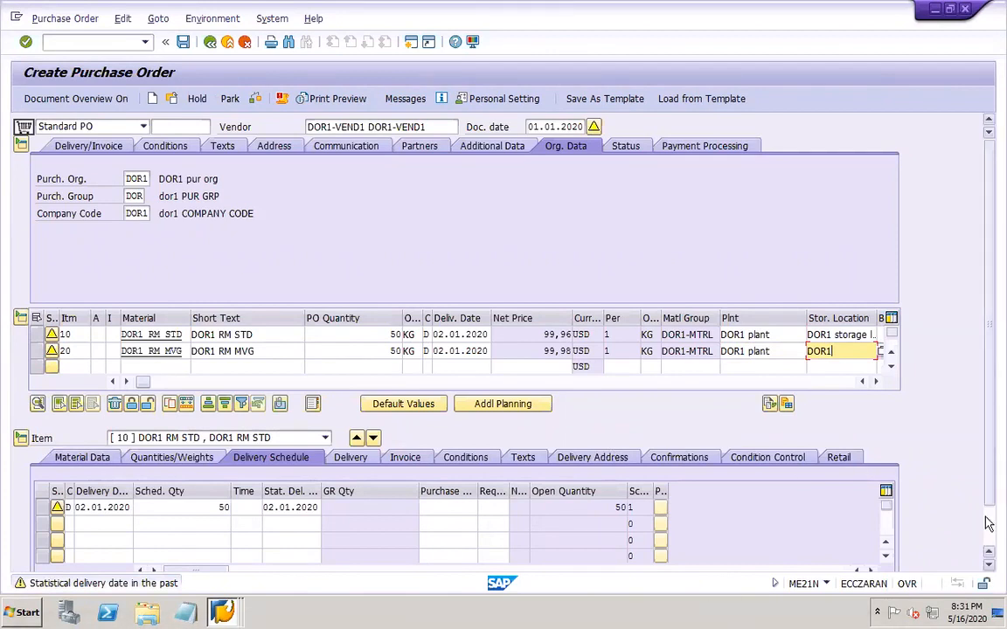
Set the RB00 Discount (Value) amount to 0 in the pricing conditions of item 10, DOR1 RM STD
scroll(989, 470, "down", 1)
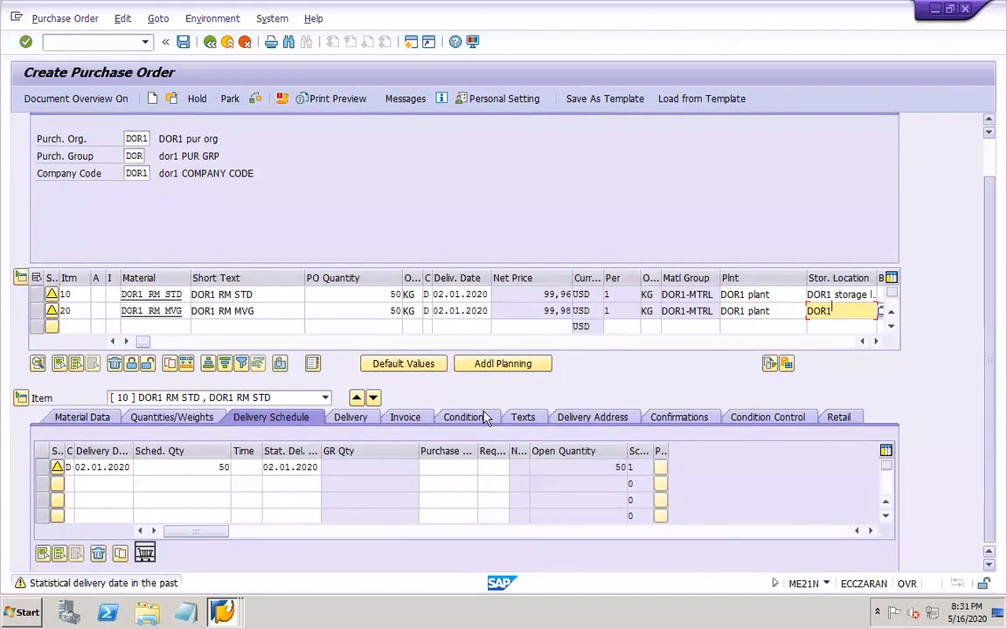
key("Return")
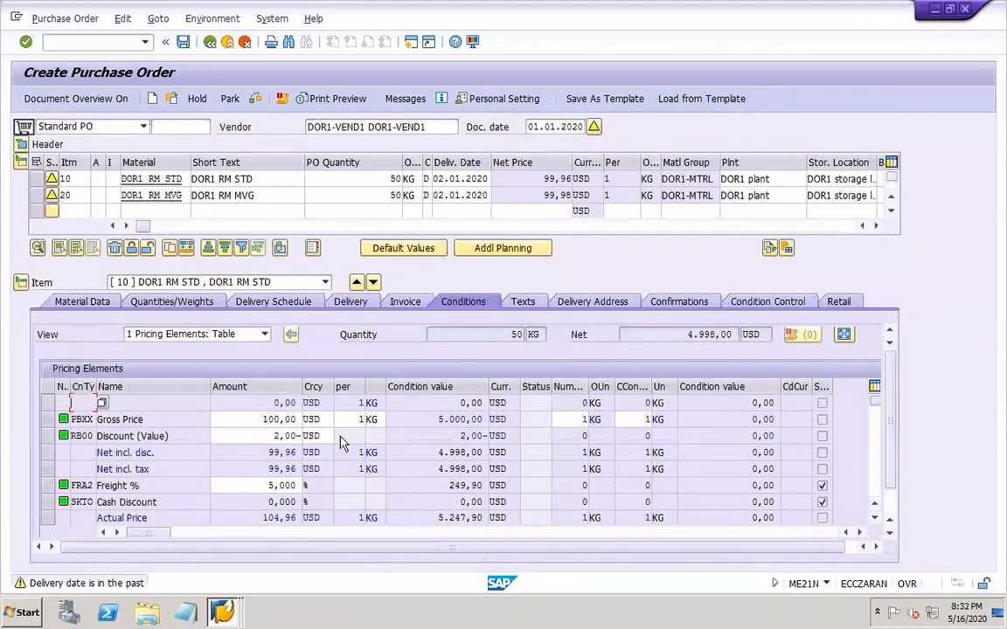
left_click(340, 437)
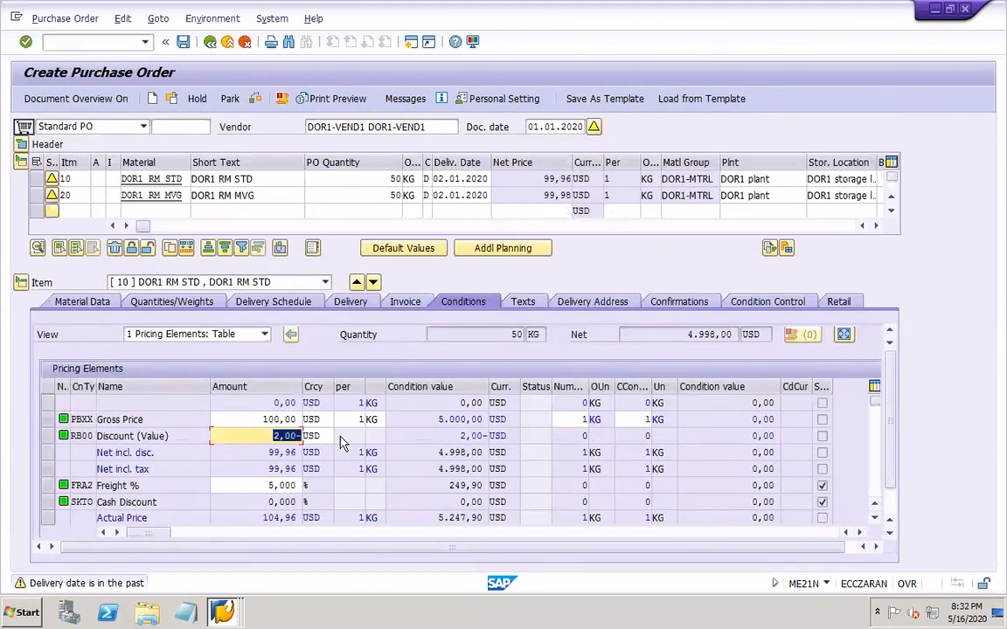
type("0")
key("Return")
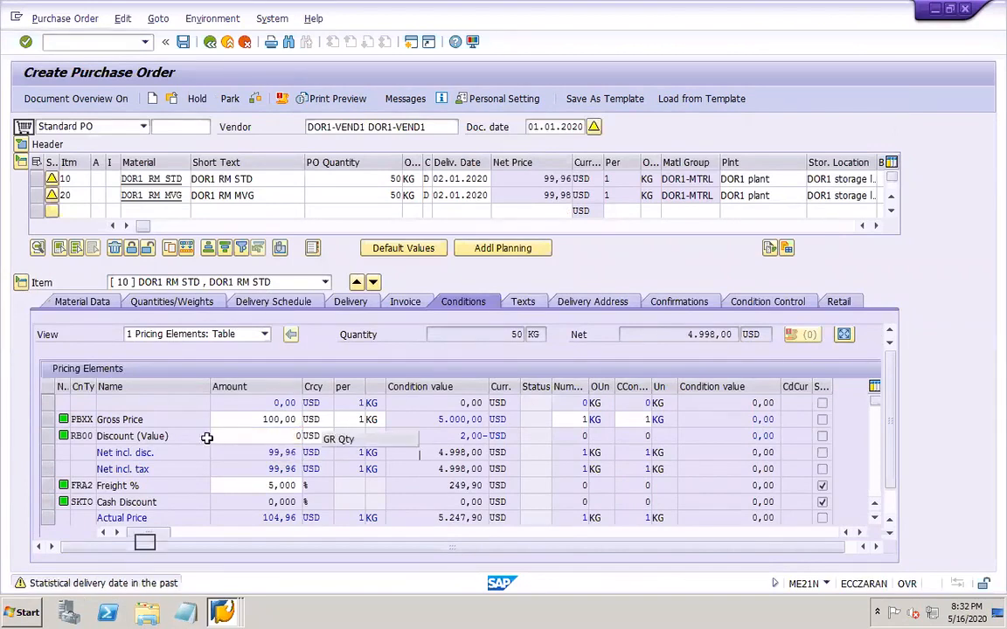
key("Return")
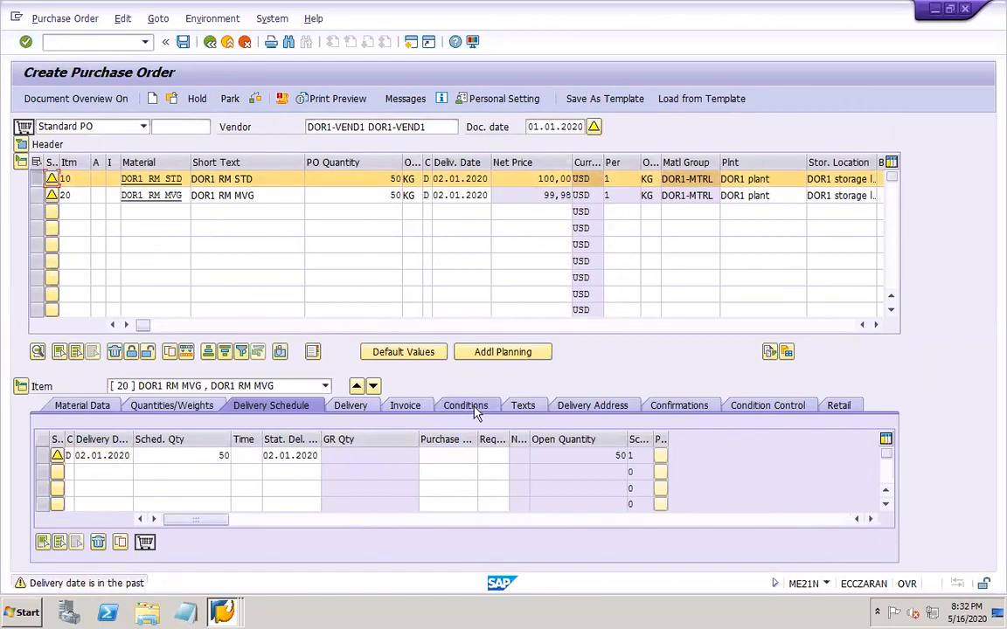
Review the pricing conditions of item 10, highlighting the FRA2 Freight % row
left_click(75, 180)
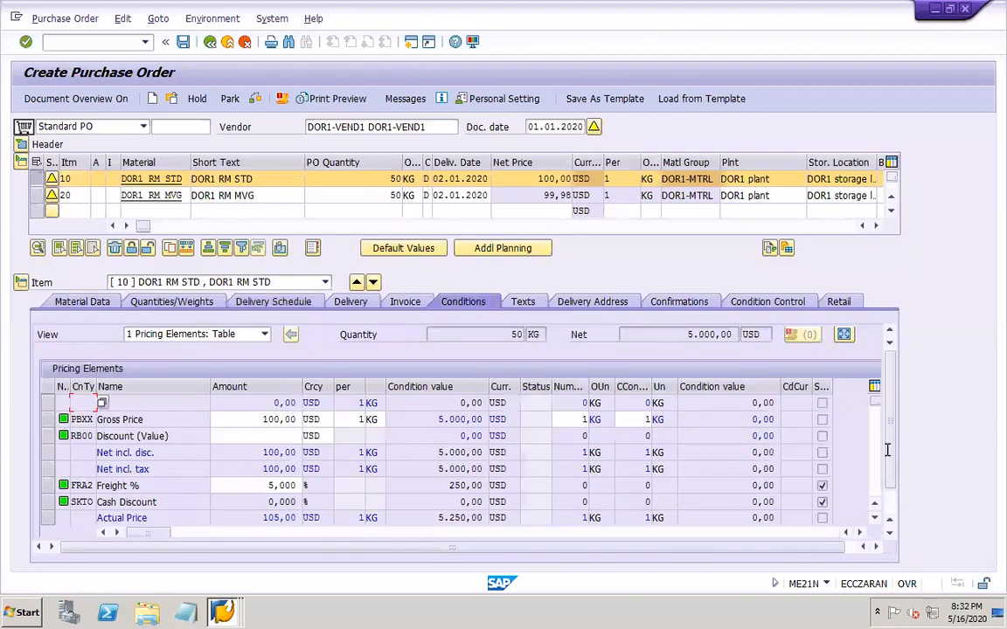
left_click(48, 486)
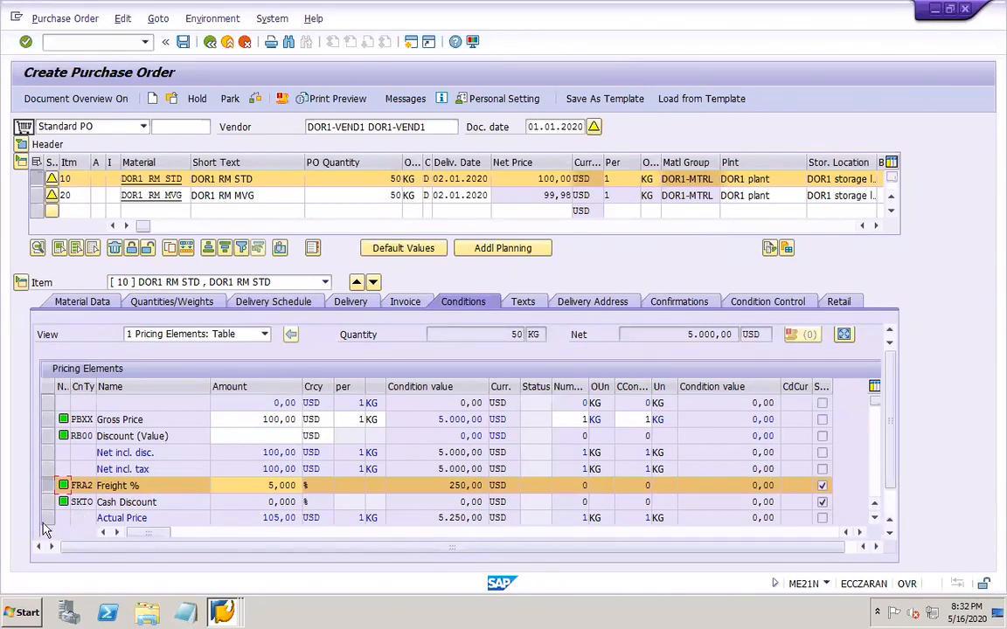
scroll(46, 530, "down", 1)
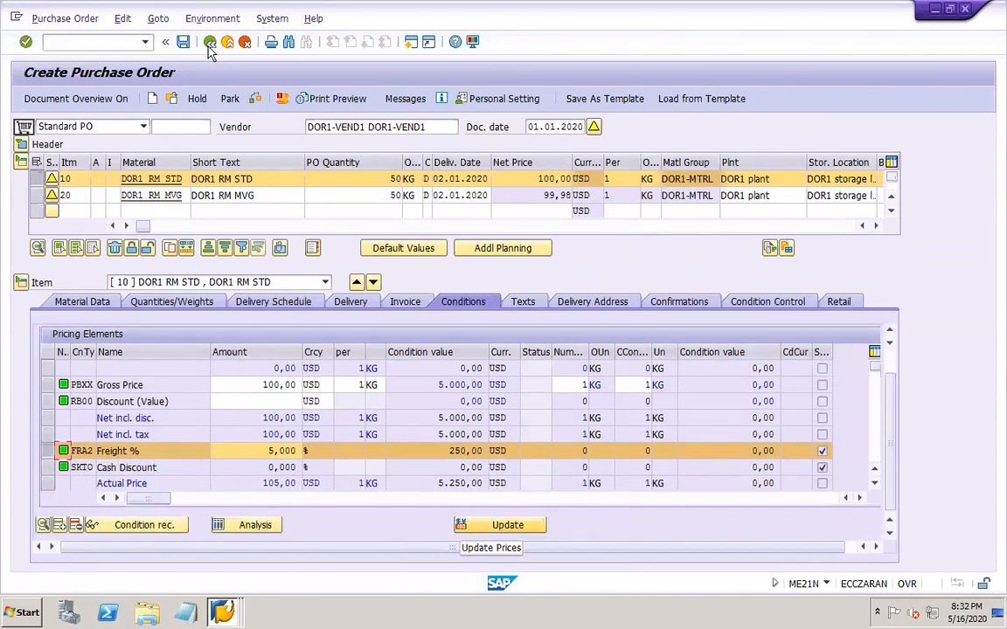
double_click(74, 173)
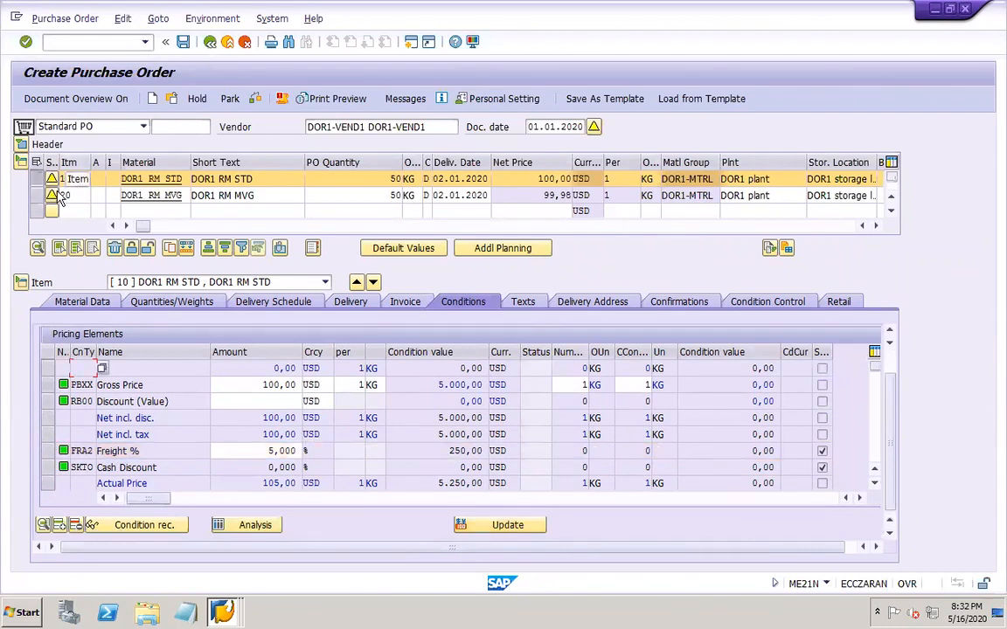
Set the RB00 Discount (Value) amount to 0 in the pricing conditions of item 20, DOR1 RM MVG
left_click(66, 195)
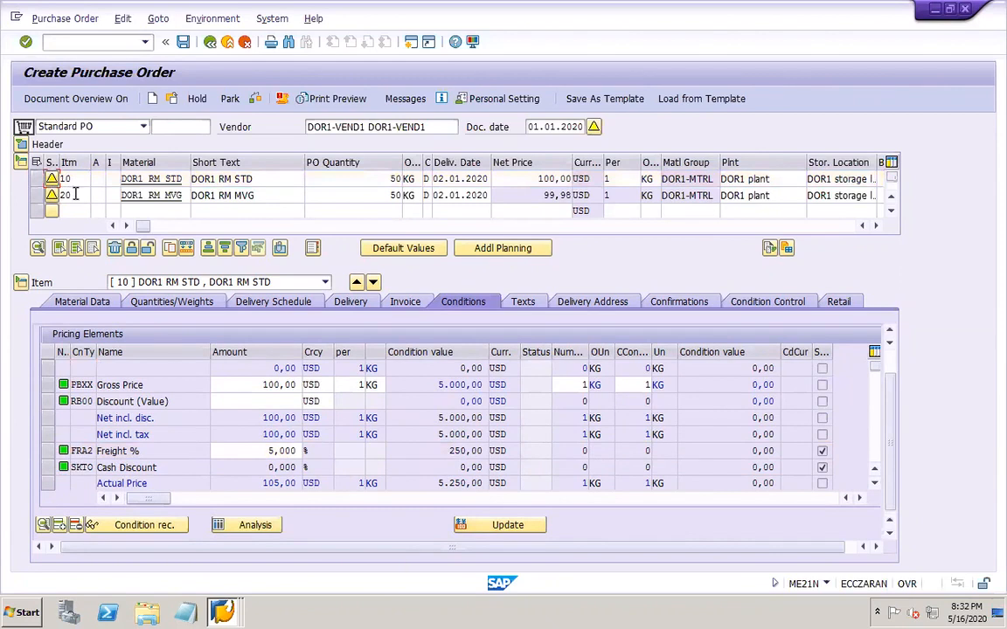
key("Return")
left_click_drag(273, 403, 319, 403)
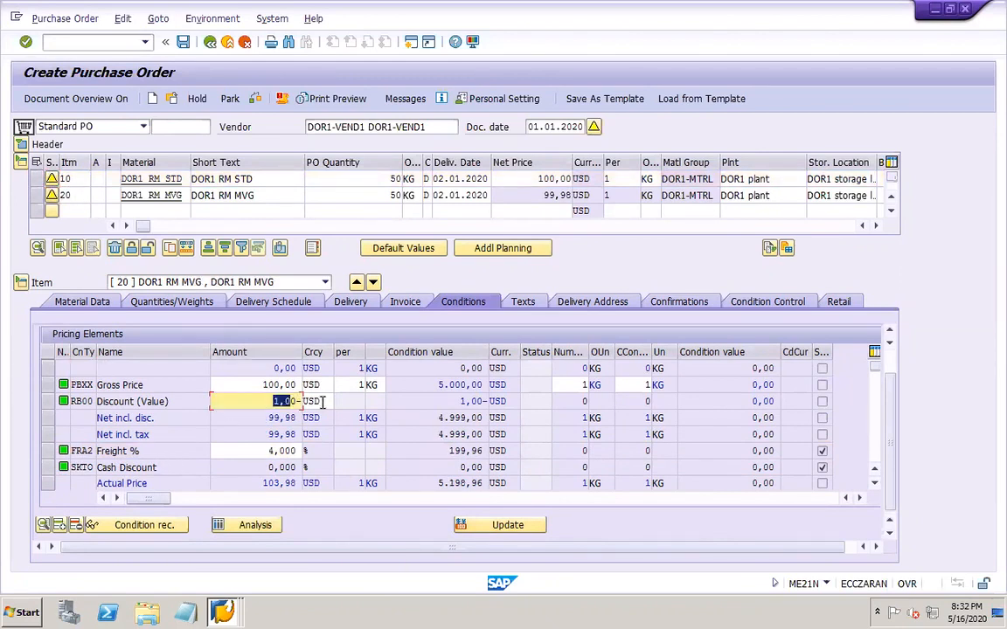
type("0")
key("Return")
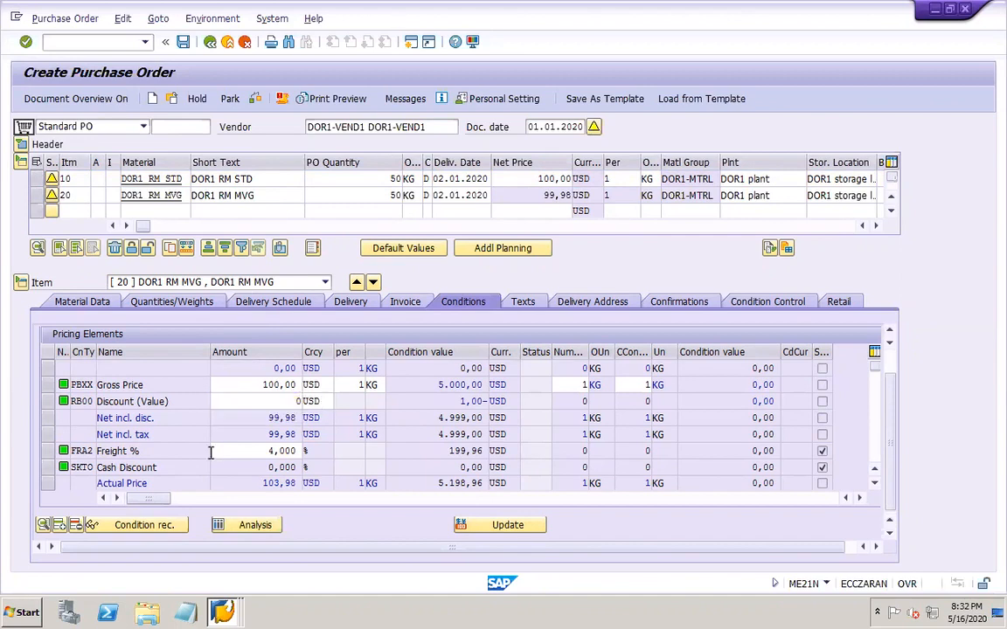
Check the FRA2 Freight % condition details of item 20, including the freight vendor, and save the purchase order
left_click(44, 526)
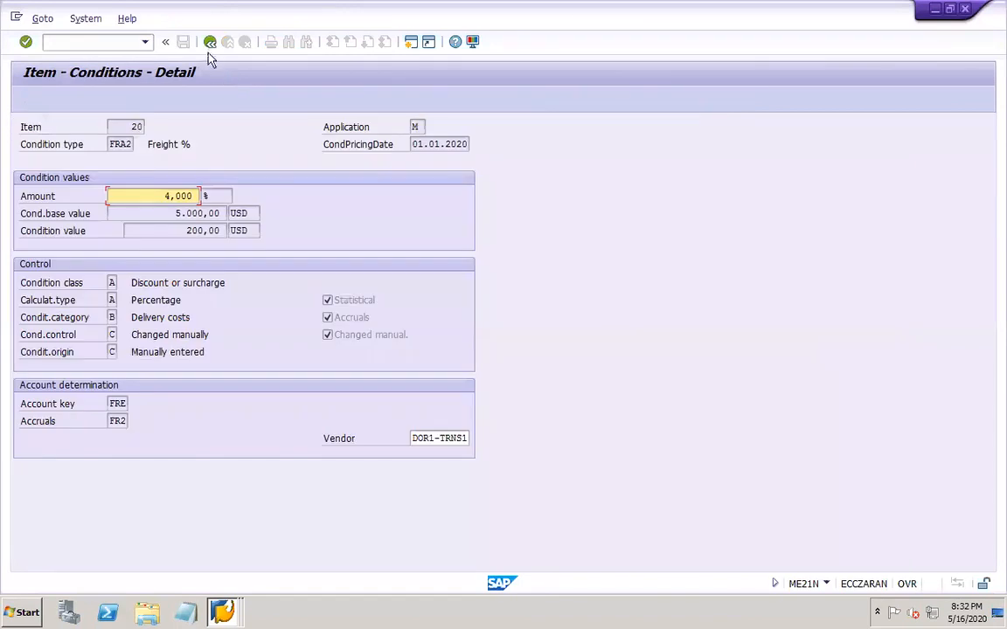
left_click(210, 43)
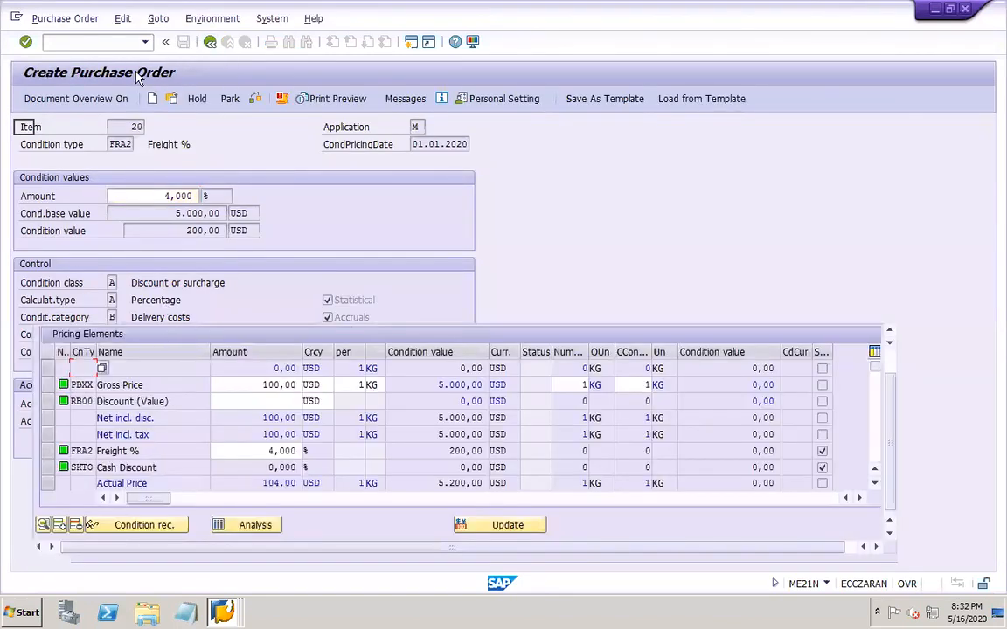
key("ctrl+s")
Start transaction MIGO and enter the newly created purchase order's number as the goods receipt reference
left_click(111, 44)
type("/nmigo")
key("Return")
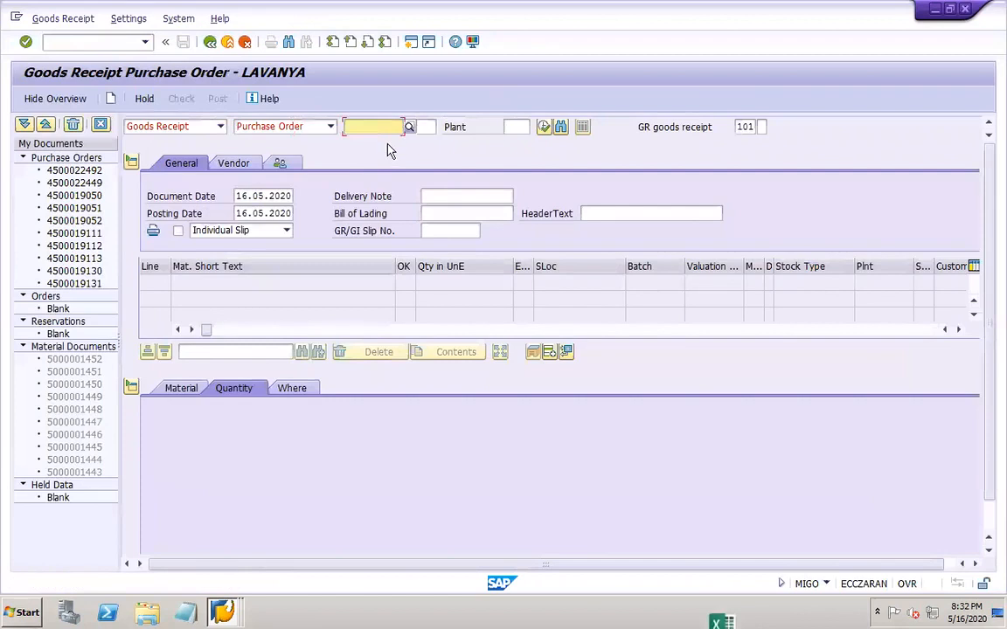
left_click(385, 128)
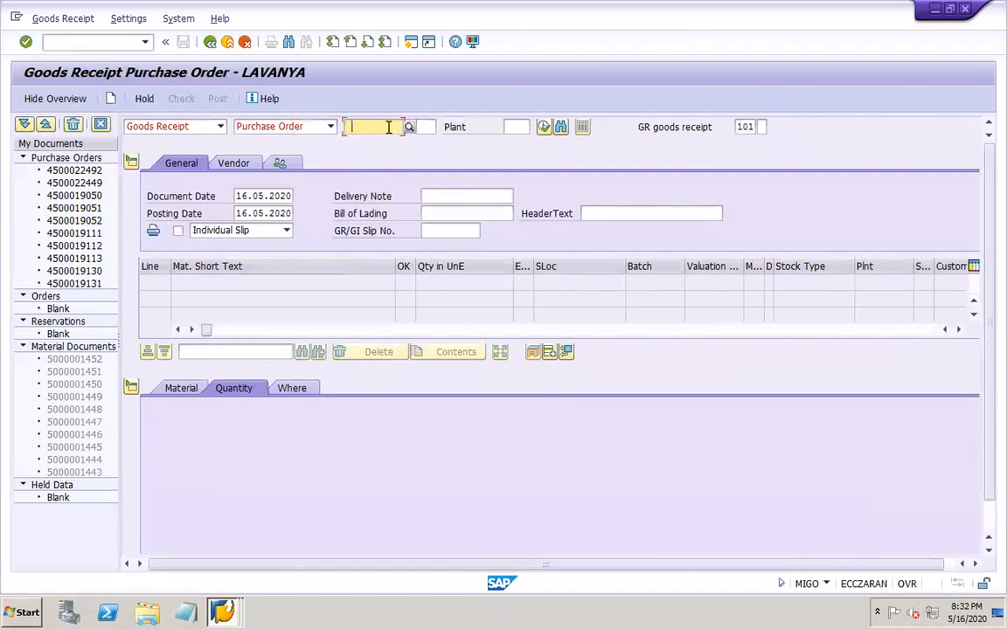
left_click(387, 127)
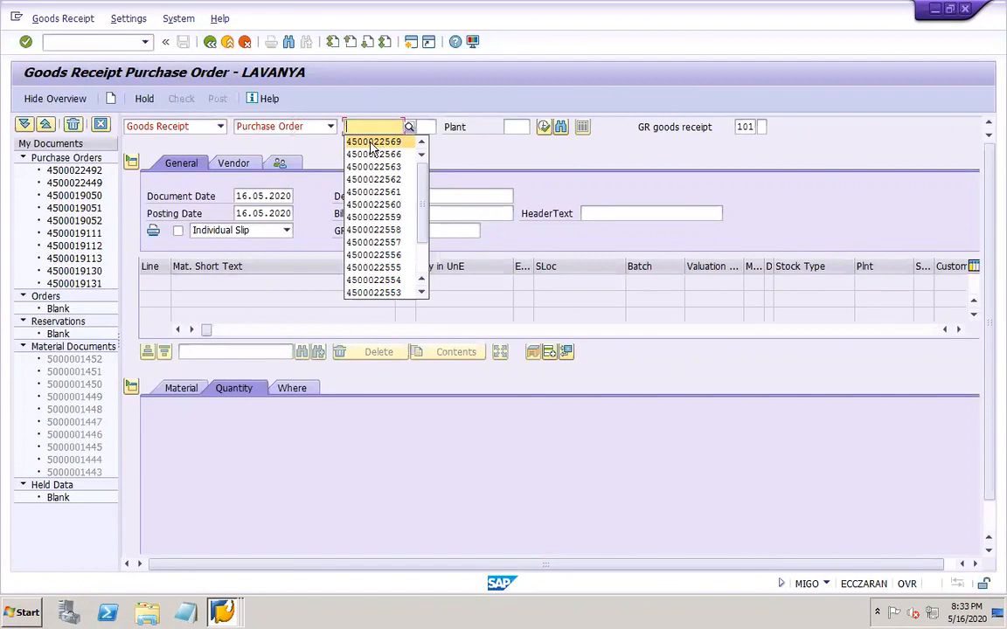
left_click(370, 142)
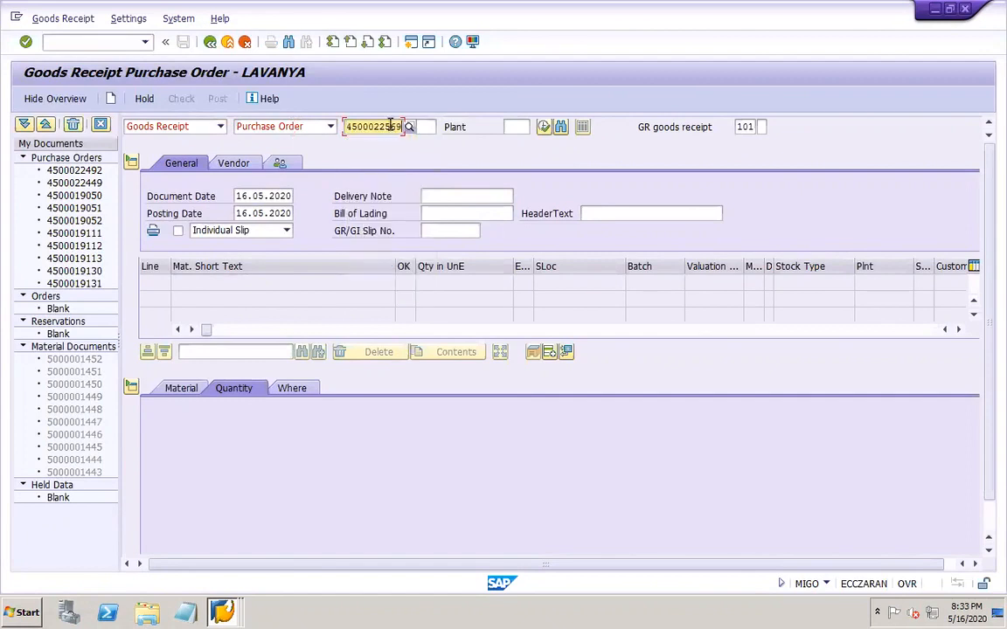
key("shift+Left")
key("shift+Left")
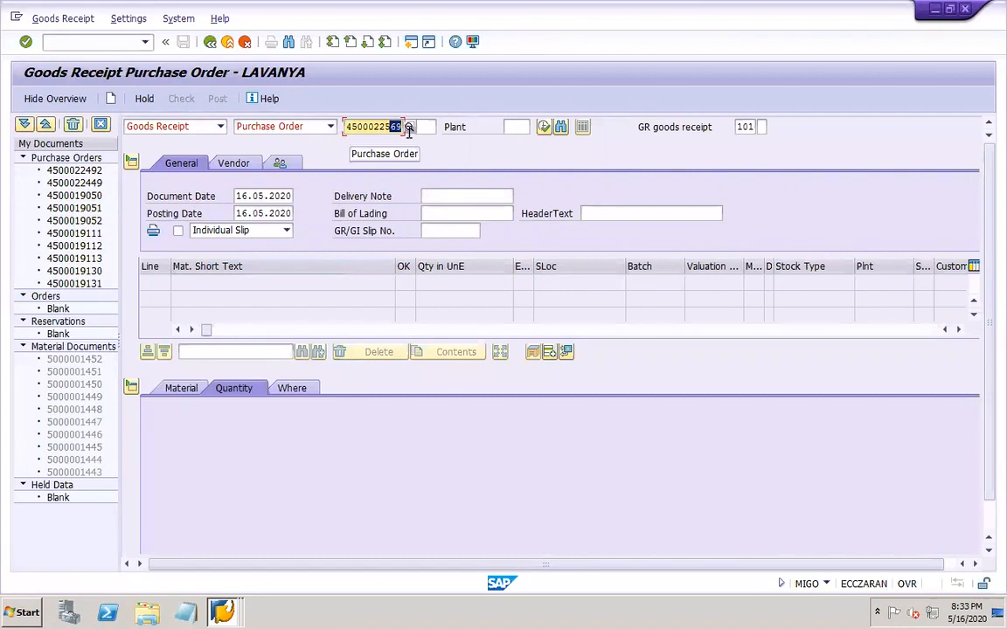
type("70")
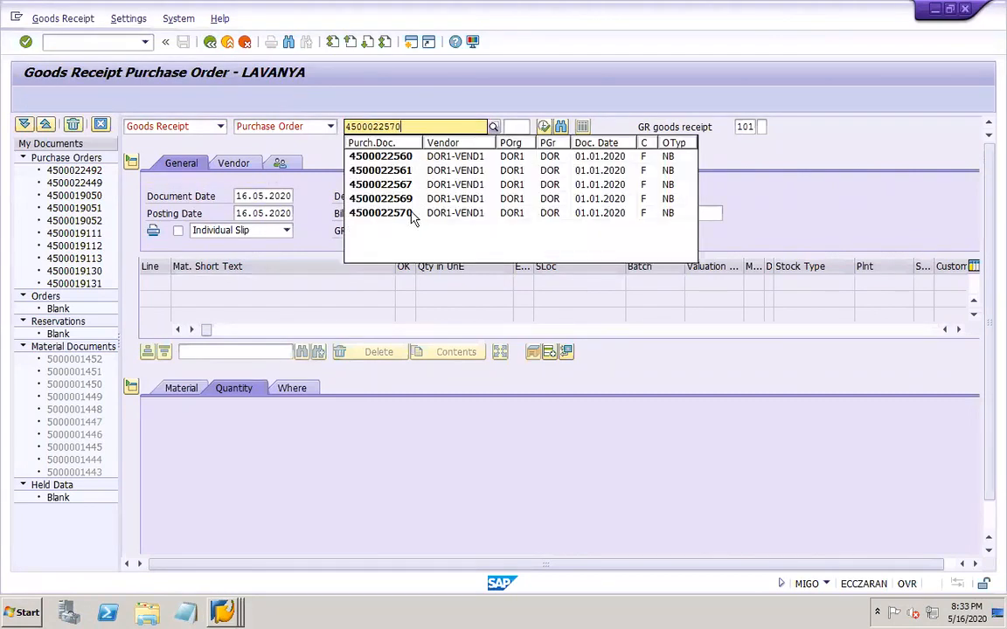
left_click(415, 214)
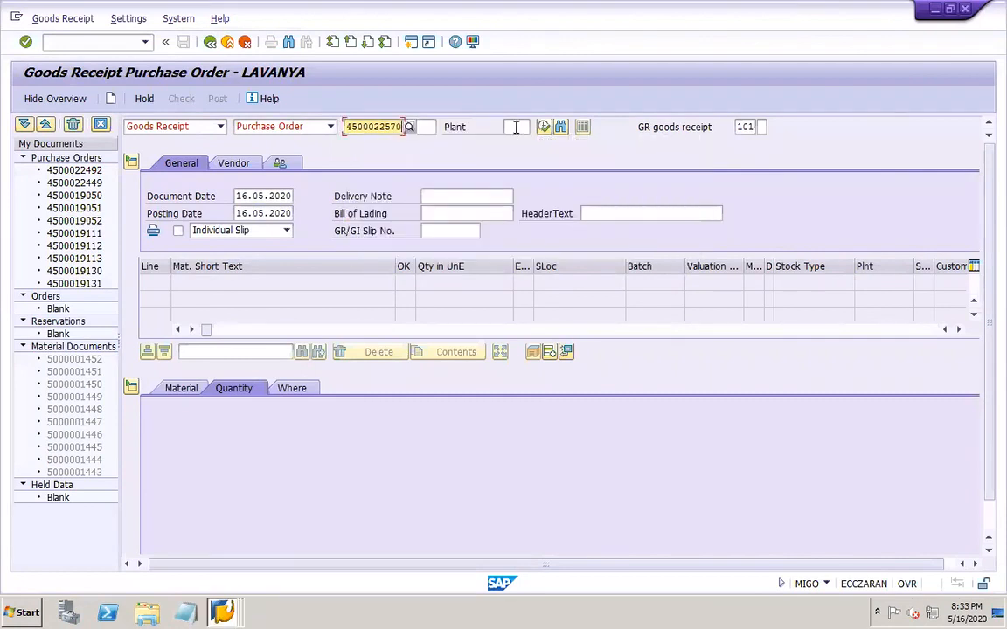
Set the plant to DOR1 and load the purchase order's items into the goods receipt
left_click(516, 127)
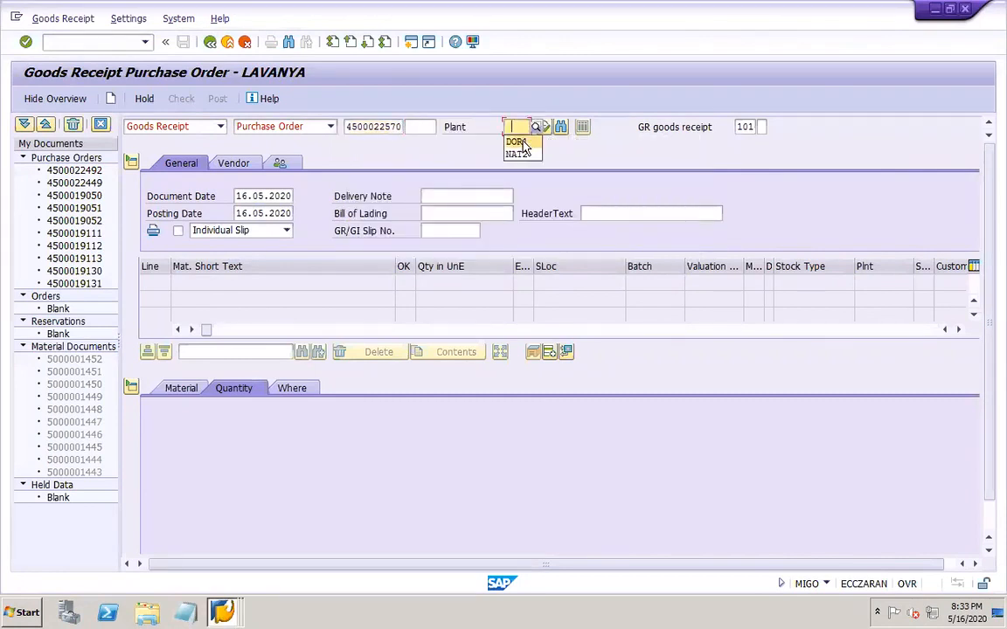
left_click(522, 142)
left_click(536, 128)
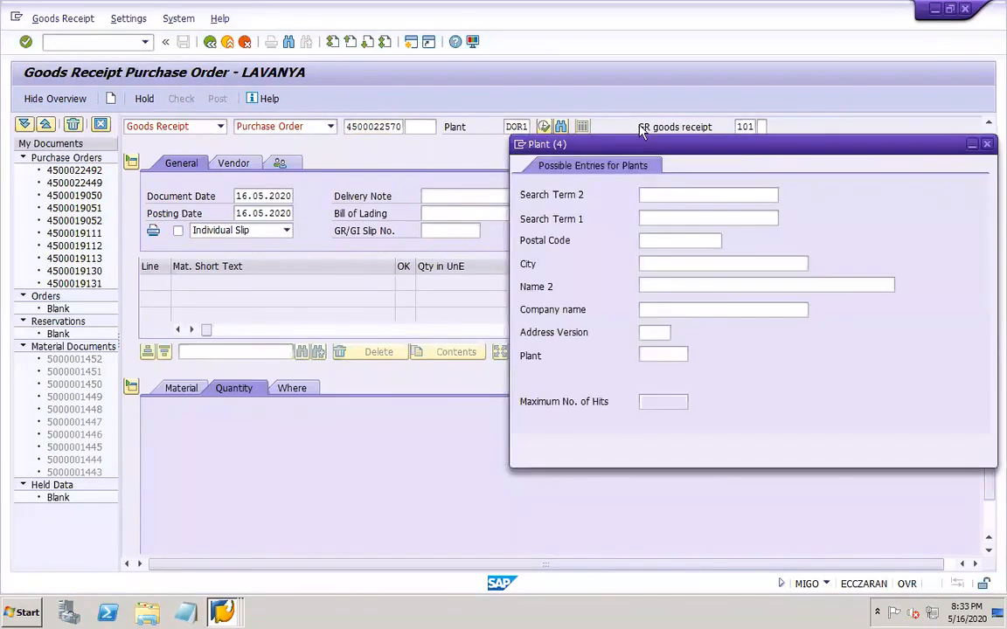
key("Escape")
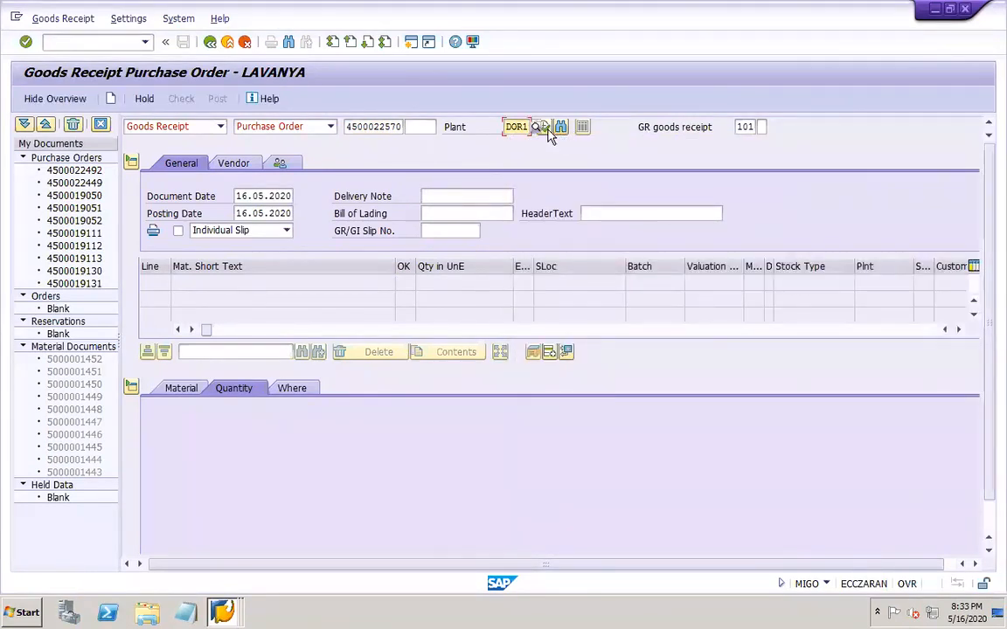
key("Return")
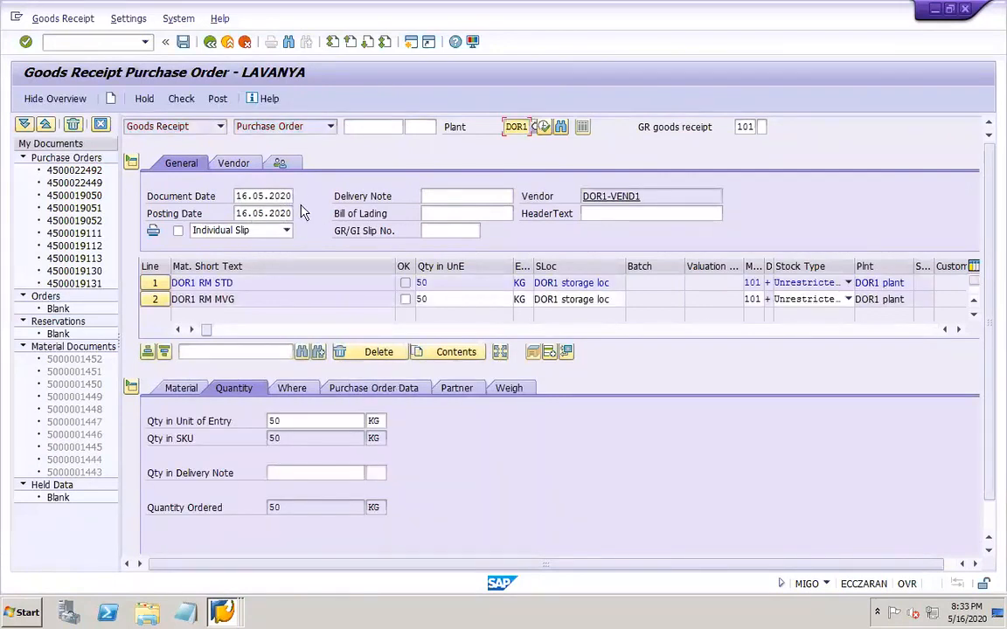
Set the goods receipt's document date and posting date to 02.01.2020
double_click(274, 195)
key("BackSpace")
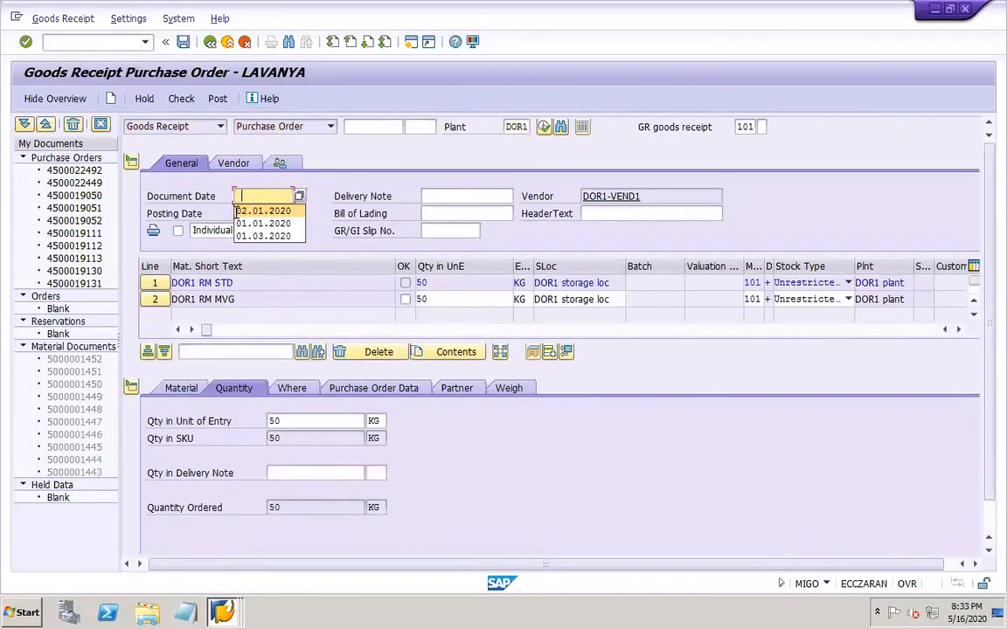
left_click(262, 211)
key("Tab")
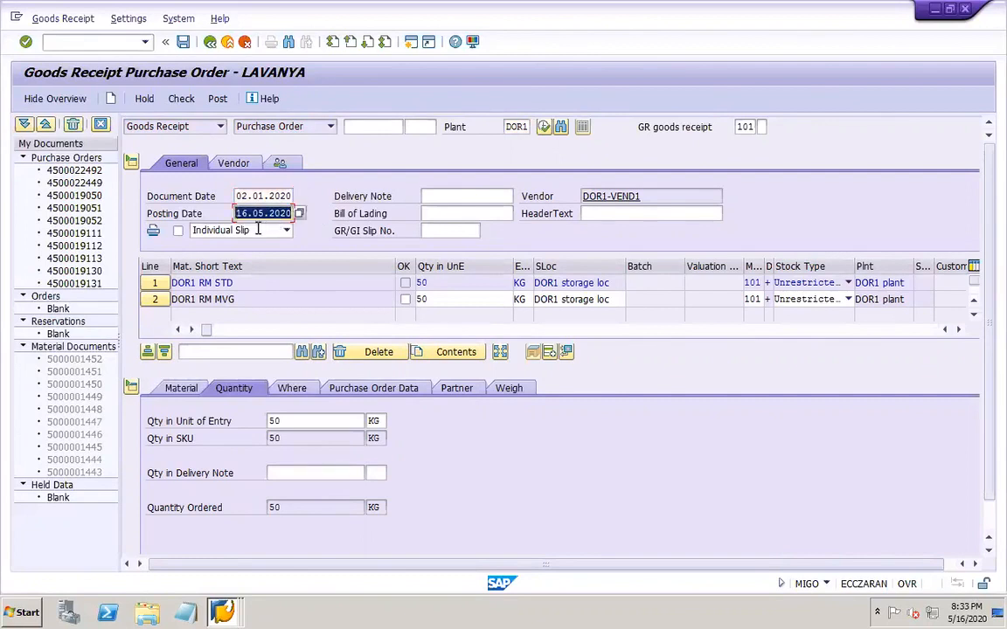
key("BackSpace")
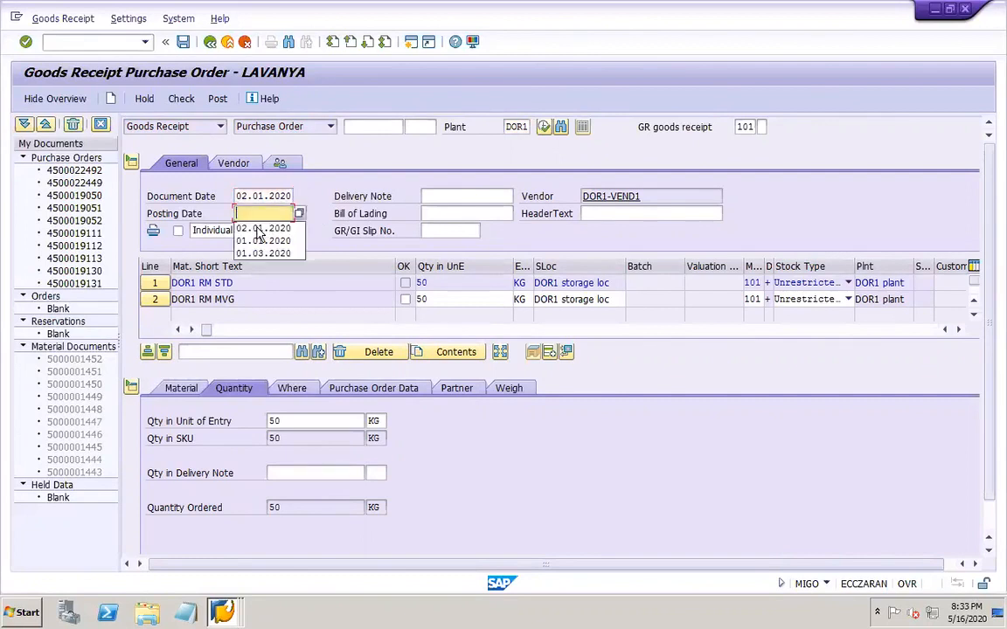
key("Down")
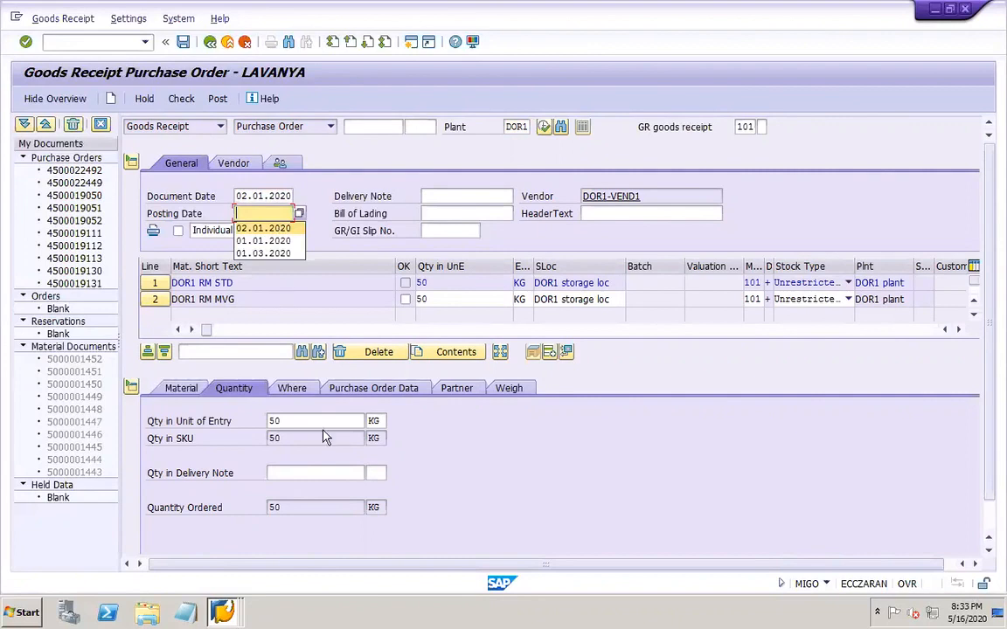
key("Return")
Enter 50 KG as the delivery note quantity for line 1, DOR1 RM STD, and mark the item OK
type("50")
left_click(378, 477)
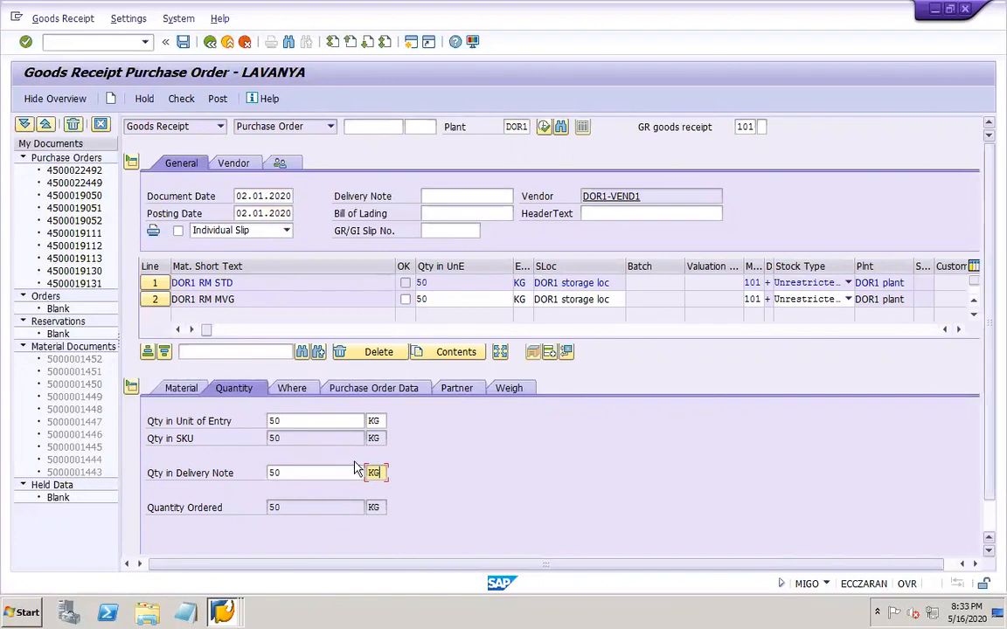
scroll(357, 469, "down", 1)
left_click(185, 543)
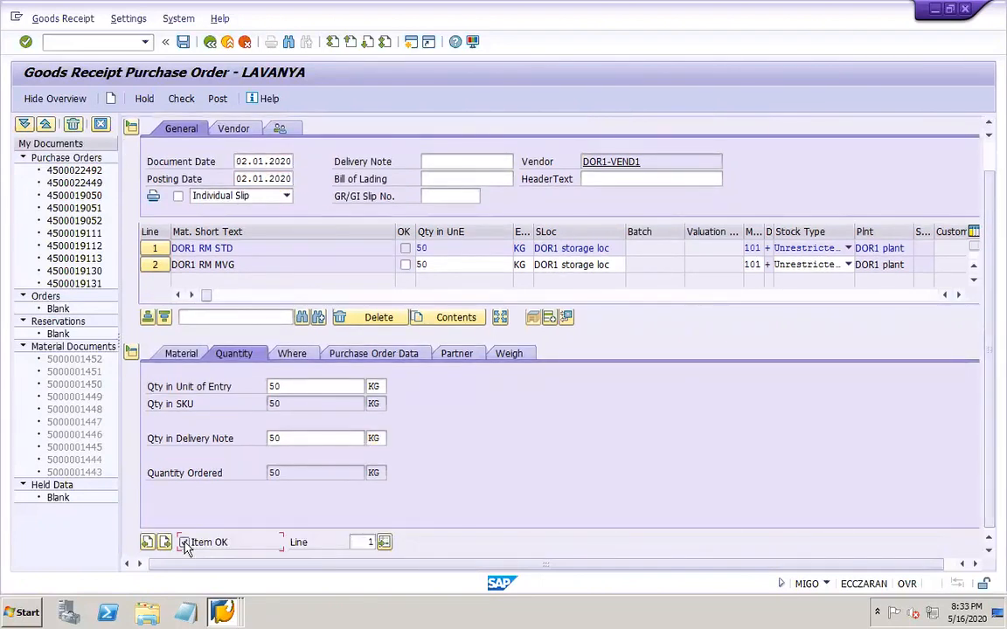
Enter 50 KG as the delivery note quantity for line 2, DOR1 RM MVG, mark it OK and post the goods receipt
left_click(156, 266)
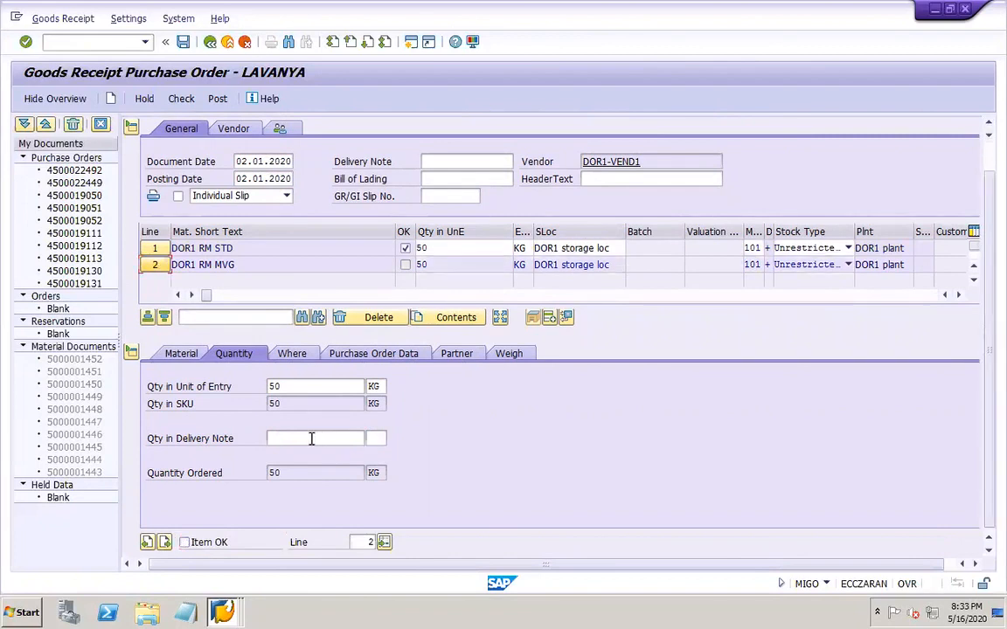
left_click(307, 440)
left_click(285, 453)
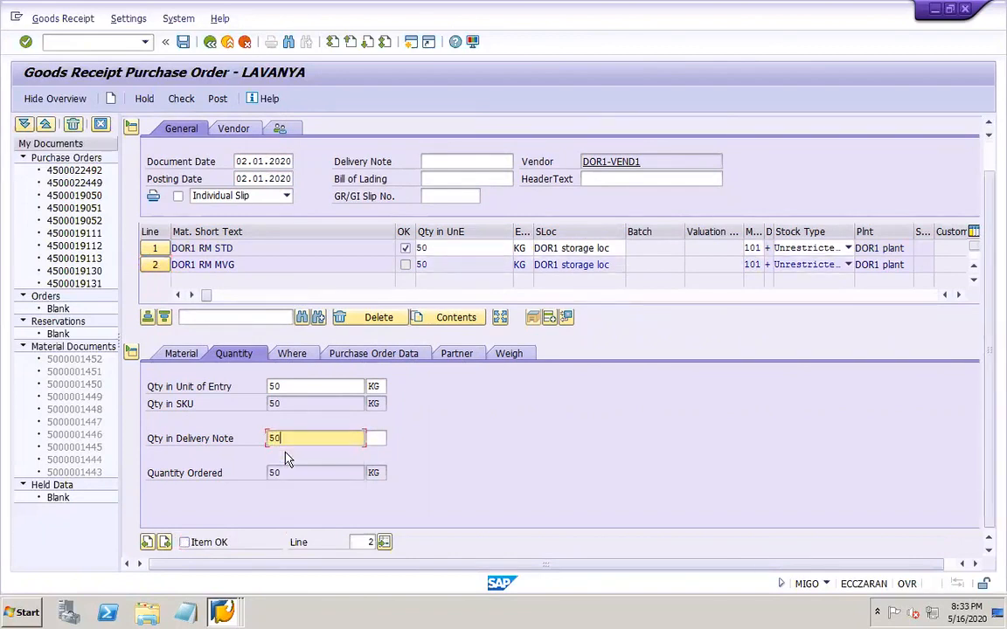
left_click(375, 439)
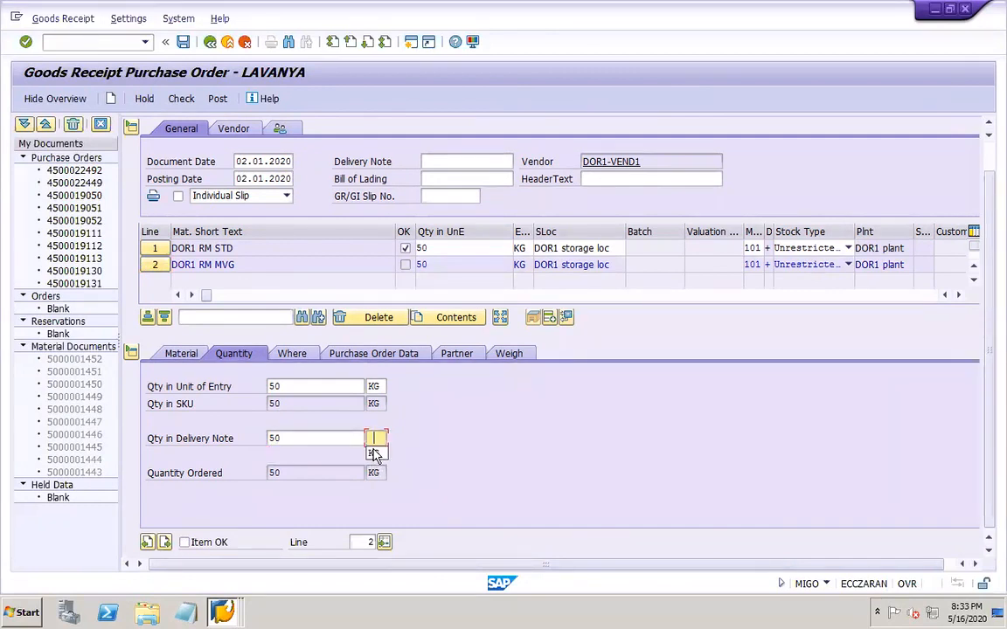
left_click(186, 543)
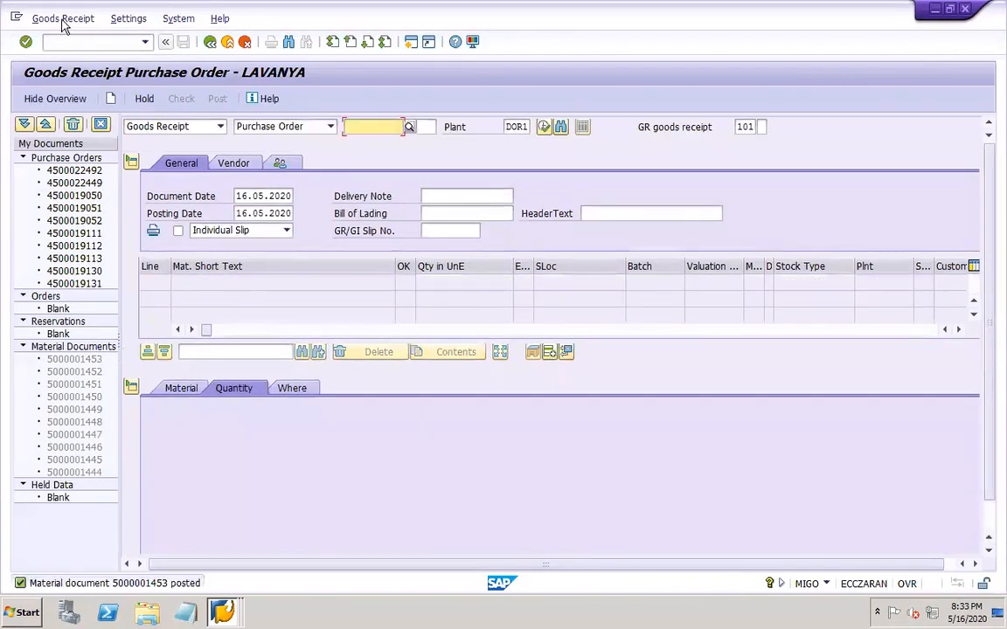
Display the posted material document in transaction MB03 and examine the line items of its accounting document
left_click(75, 44)
type("/nmb03")
key("Return")
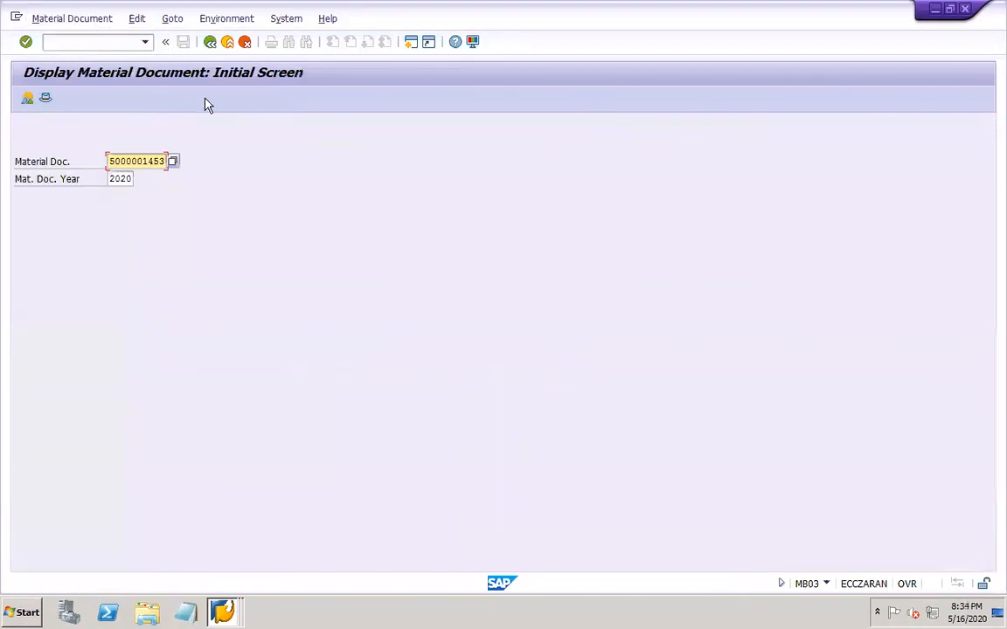
key("Return")
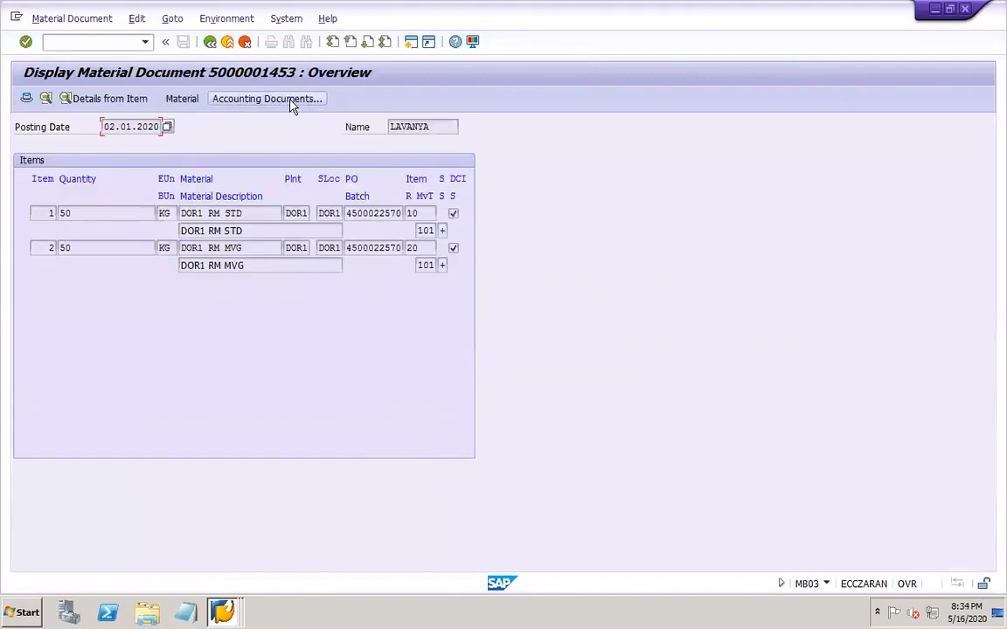
left_click(292, 103)
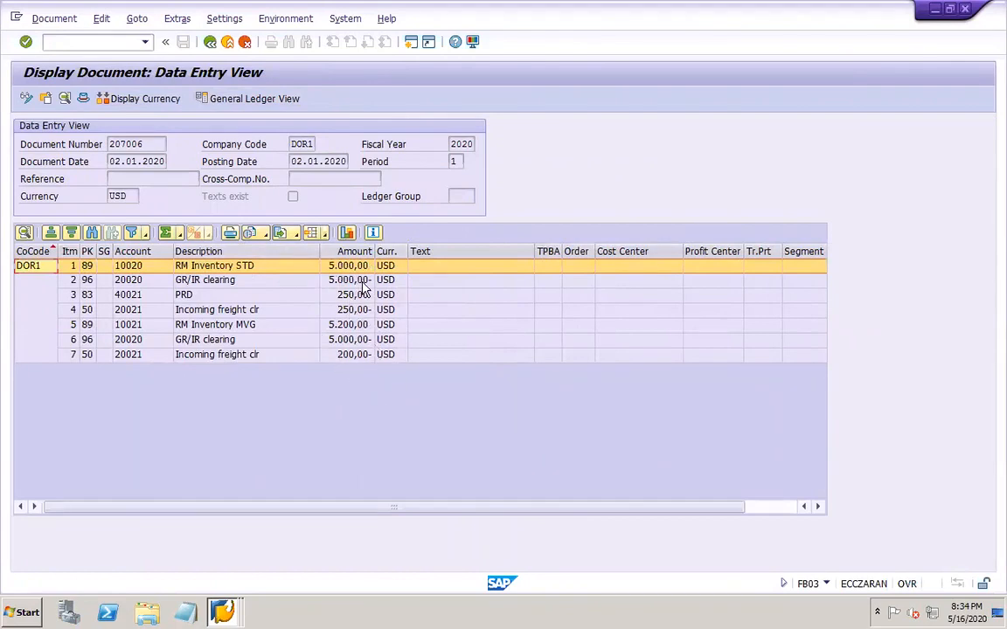
Open transaction MIRO in a new session and close the older Display Document: Data Entry View session
left_click(105, 44)
type("/omir")
key("Return")
mouse_move(267, 603)
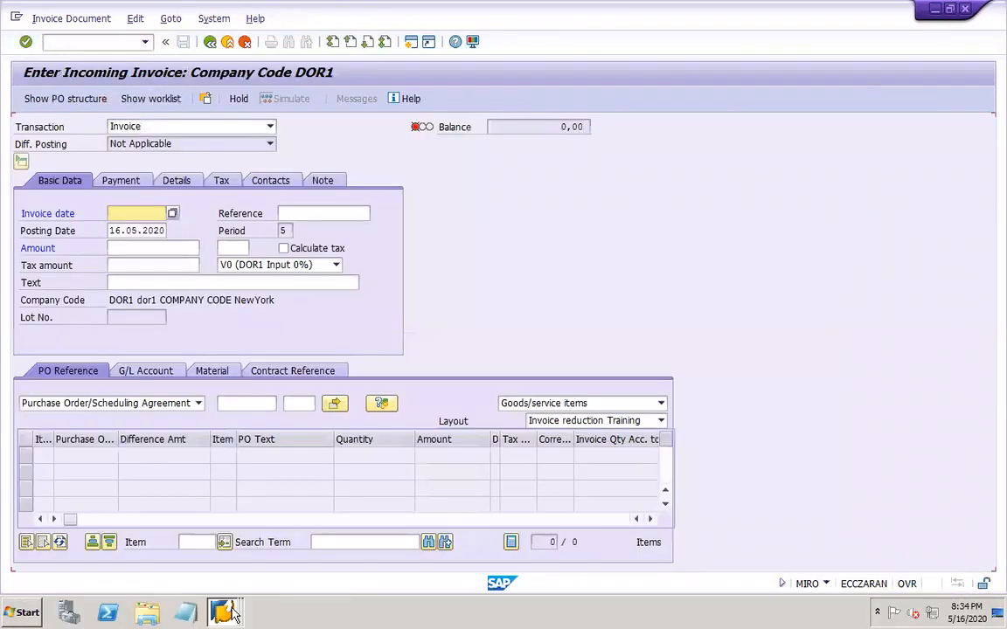
left_click(228, 610)
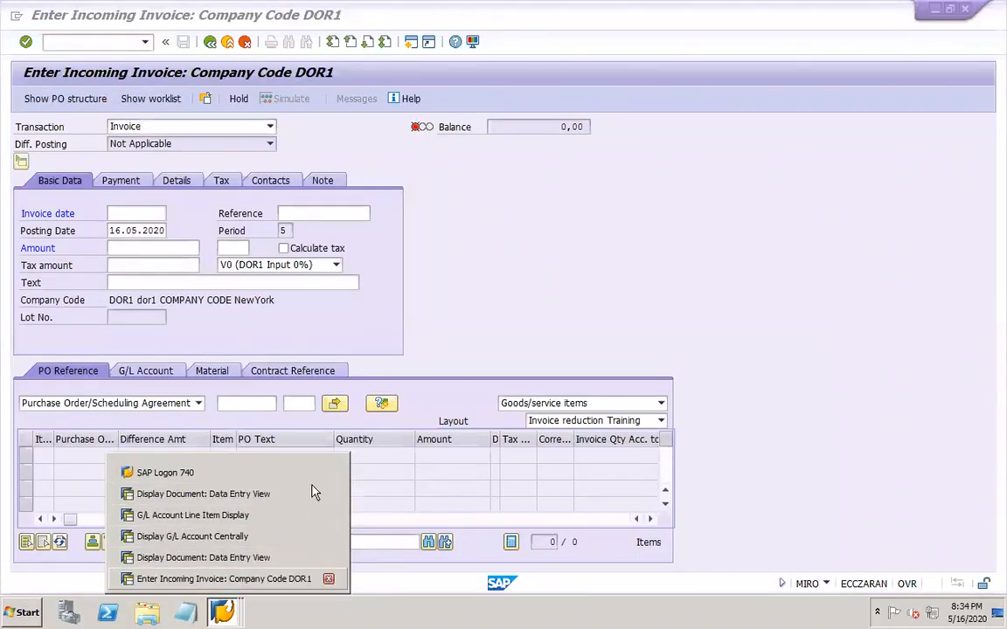
left_click(328, 494)
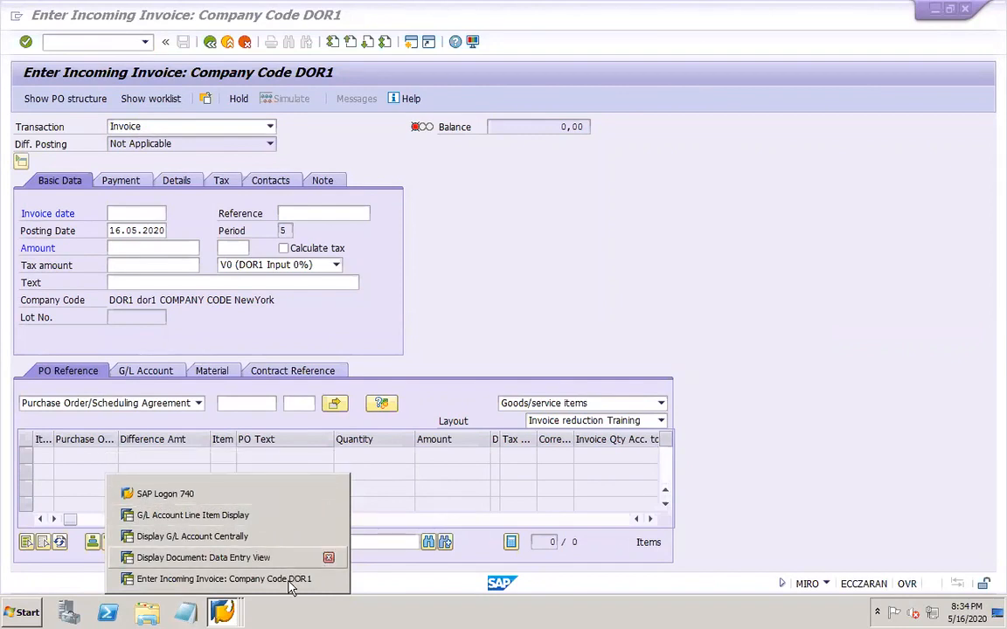
Set the invoice date to 02.01.2020 and enter the purchase order number as the invoice reference
left_click(131, 213)
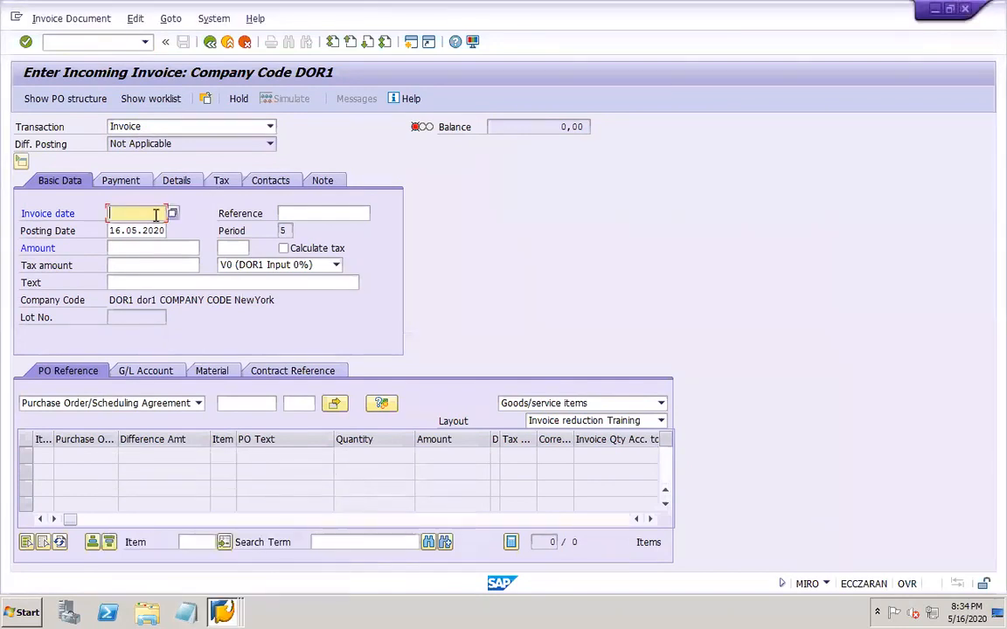
left_click(137, 215)
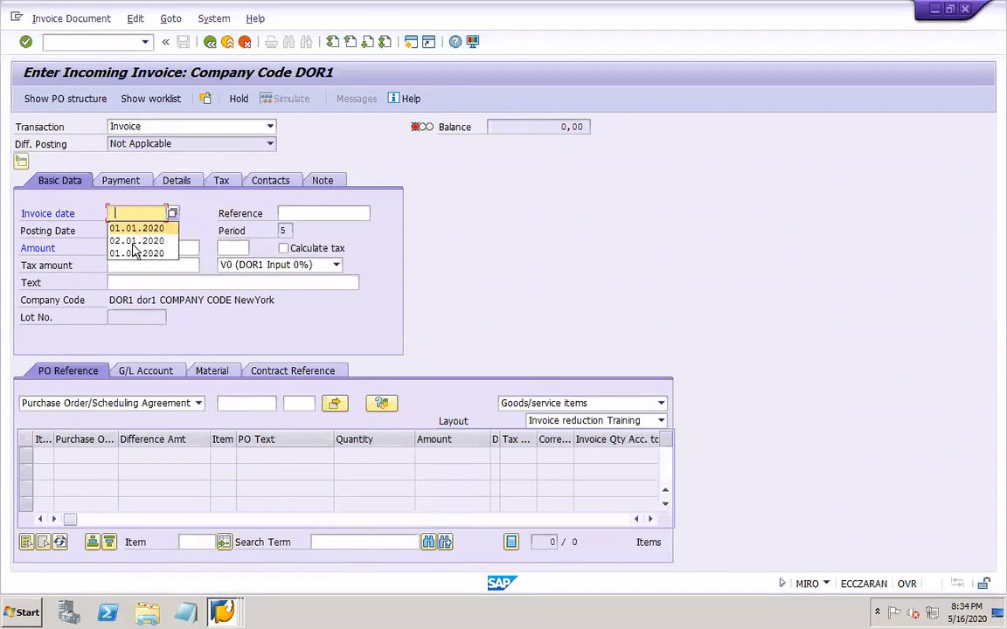
left_click(131, 239)
left_click(319, 213)
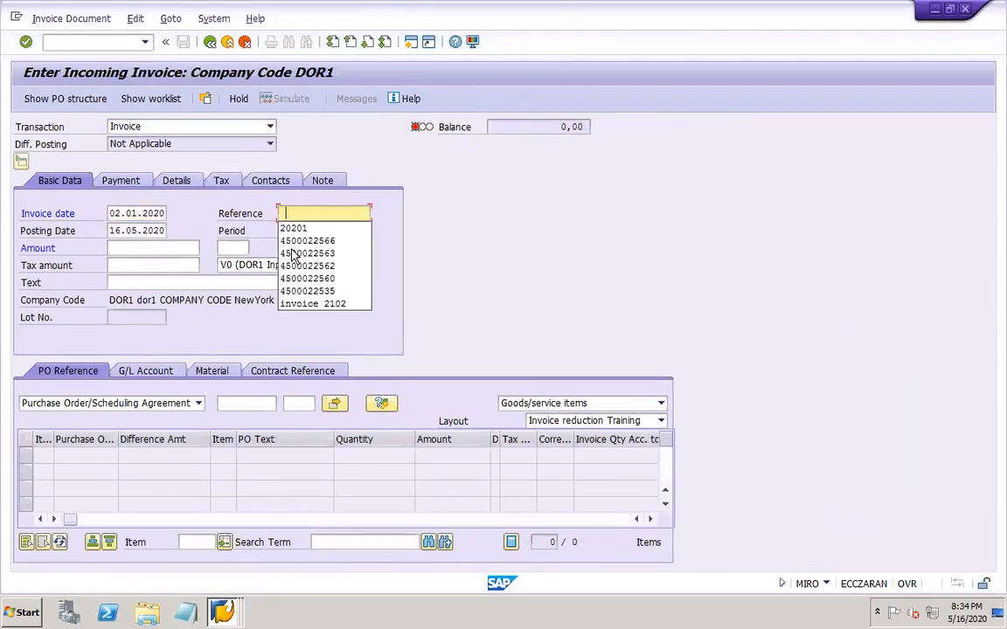
left_click(325, 241)
key("BackSpace")
key("BackSpace")
type("70")
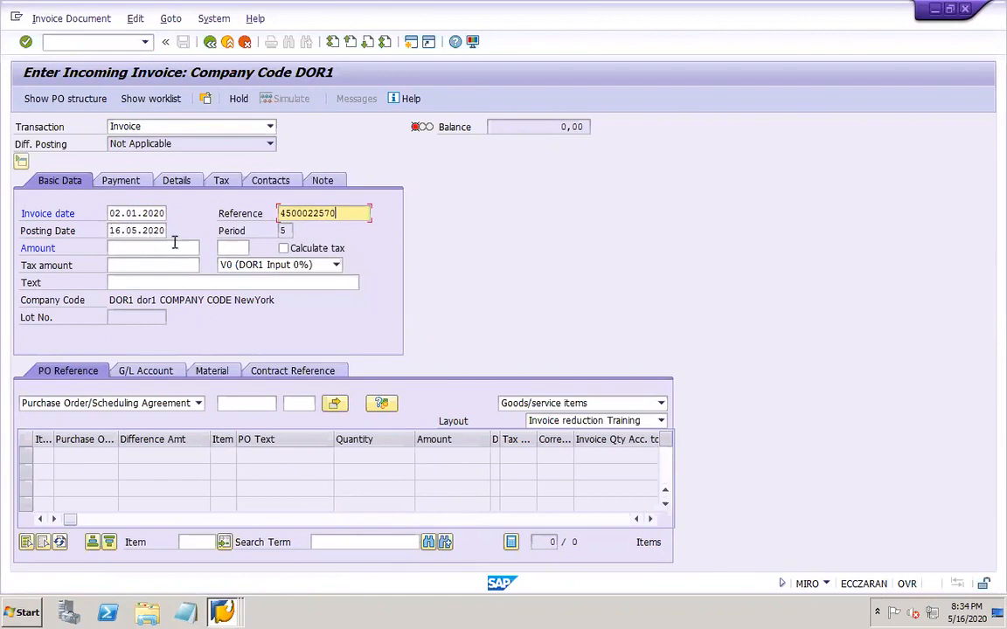
Set the invoice's posting date to 02.01.2020
double_click(137, 231)
key("BackSpace")
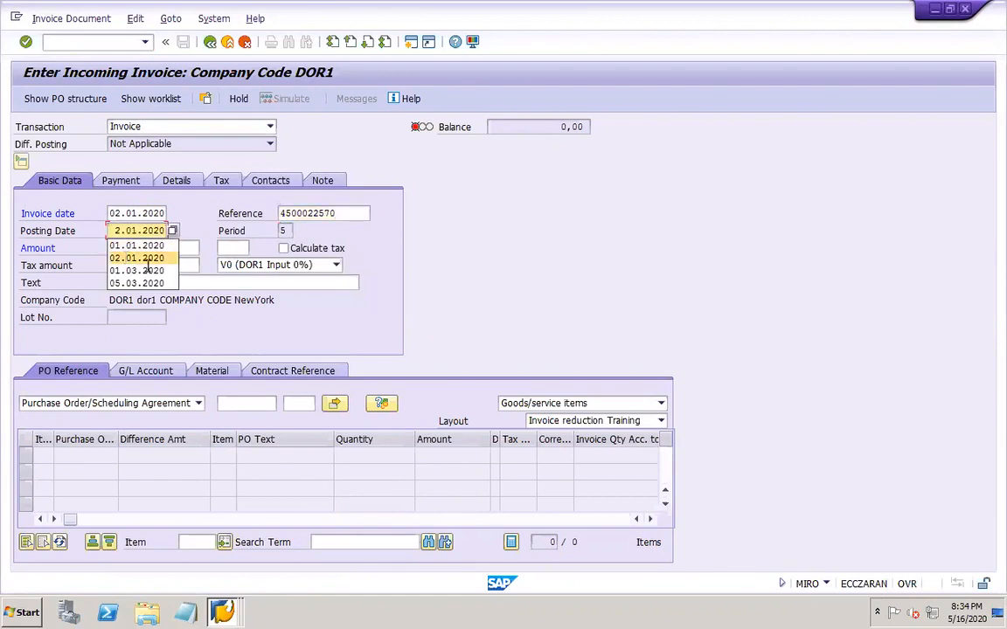
left_click(133, 258)
Load the purchase order's DOR1 RM STD and DOR1 RM MVG items into the invoice by entering its number as the purchasing document
left_click(253, 405)
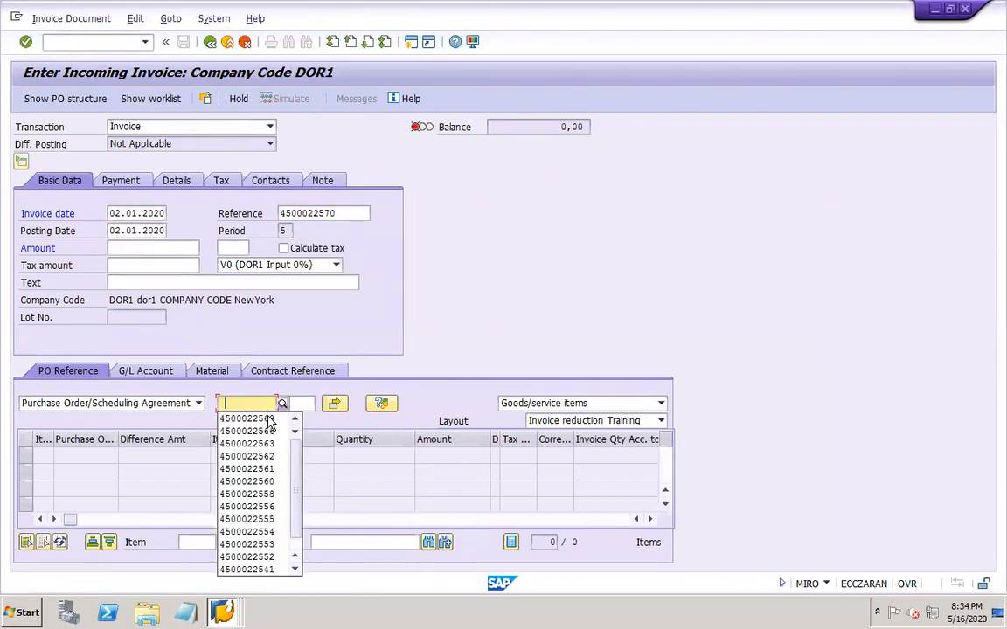
left_click(248, 417)
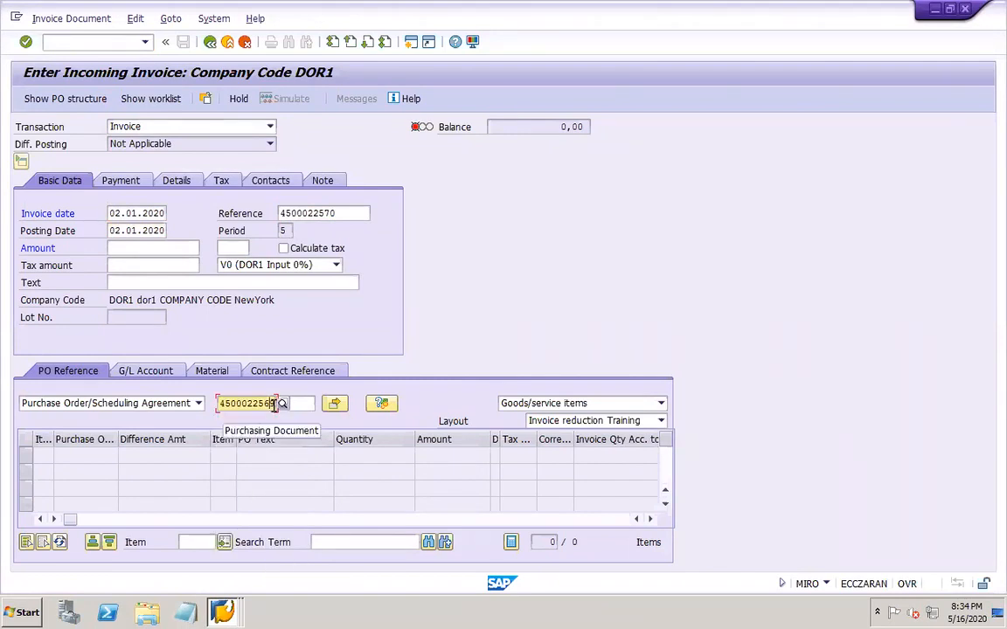
key("BackSpace")
key("BackSpace")
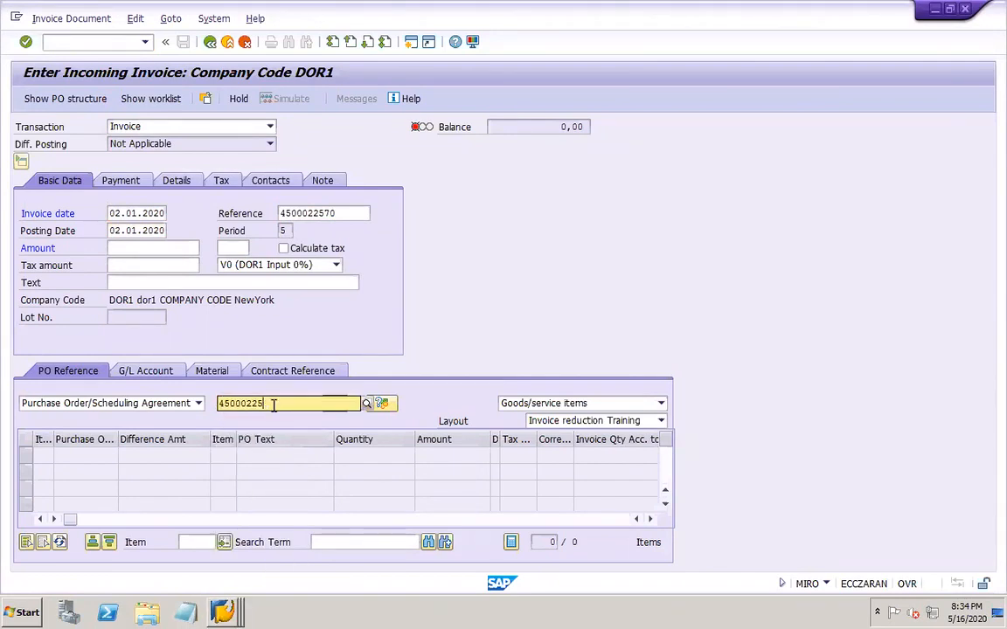
type("70")
key("Return")
key("Return")
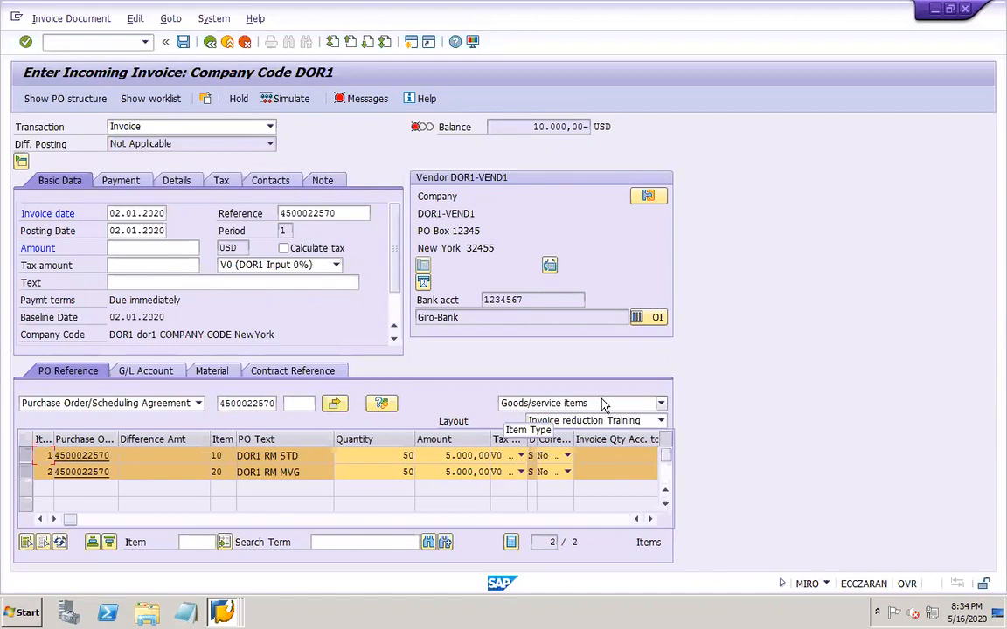
Keep the item type Goods/service items and enter an invoice amount of 10000 with the text Invoice
left_click(662, 405)
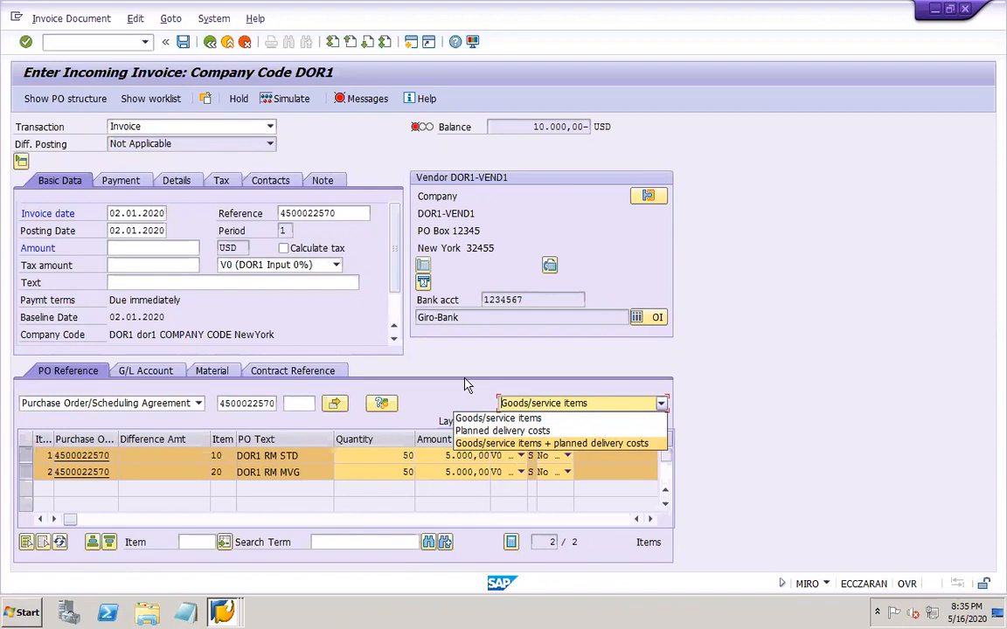
left_click(456, 456)
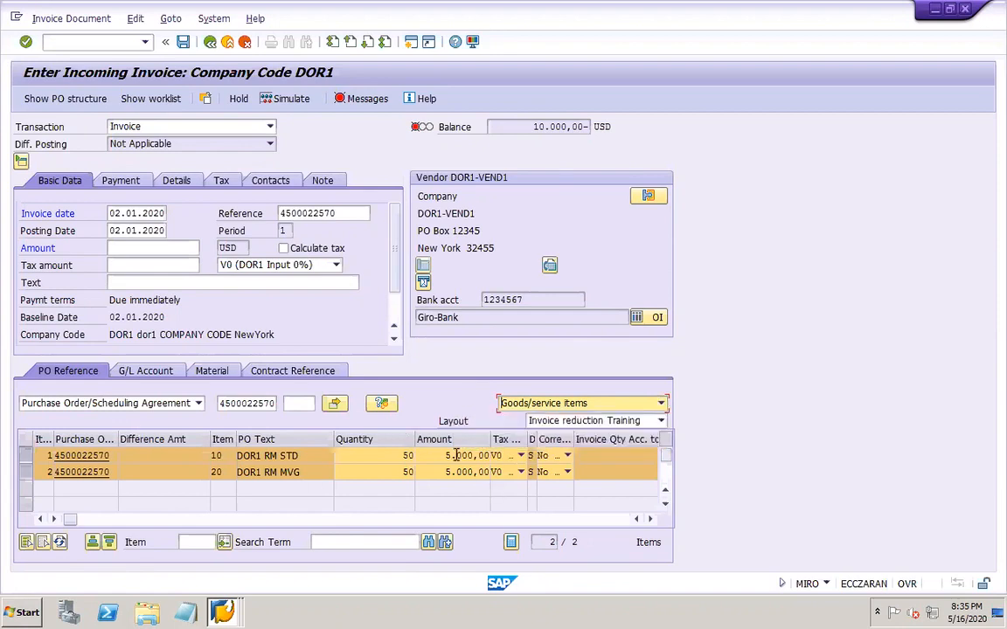
left_click(120, 248)
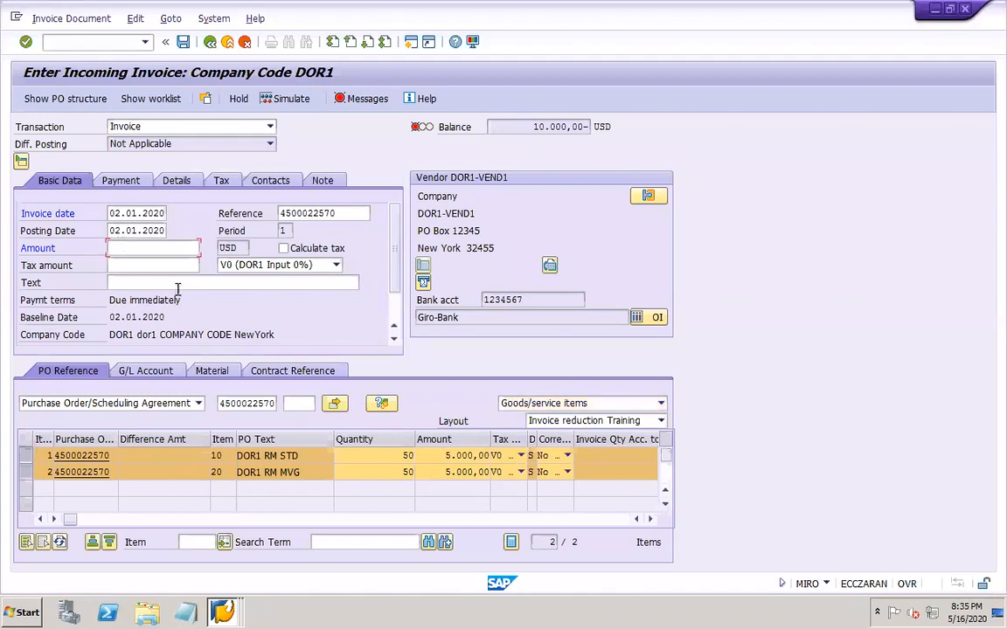
type("10000")
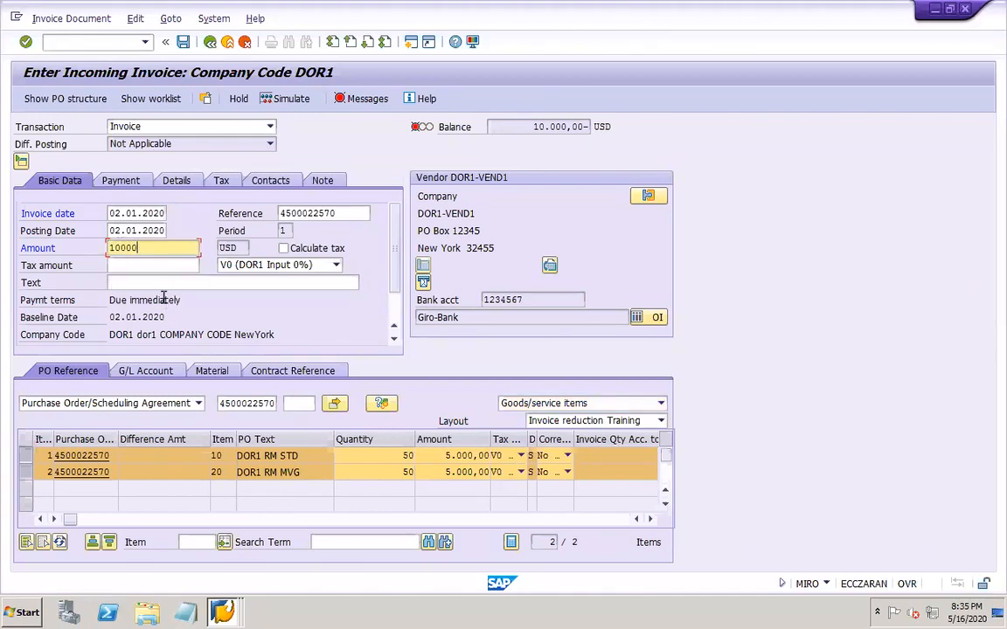
key("Tab")
key("Tab")
key("Return")
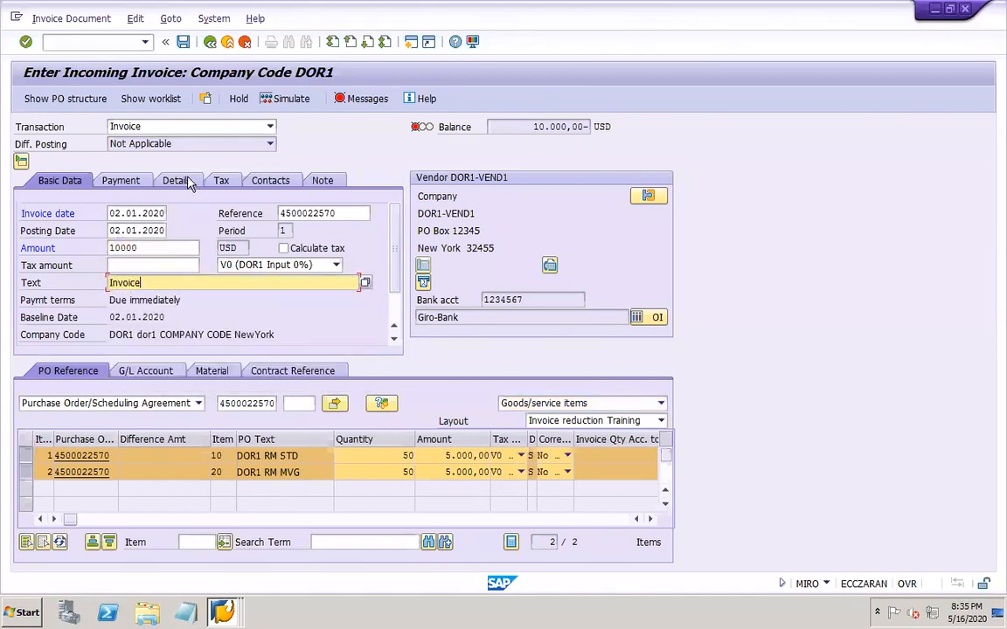
Examine the invoicing party in the invoice details and the item type options, keeping Goods/service items
left_click(177, 181)
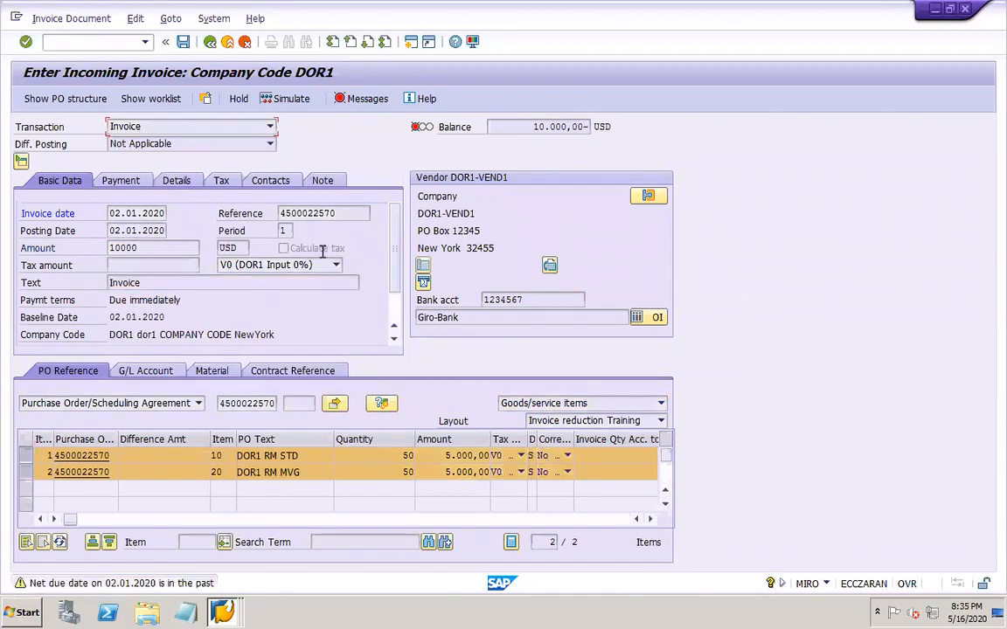
key("Return")
left_click_drag(313, 249, 379, 252)
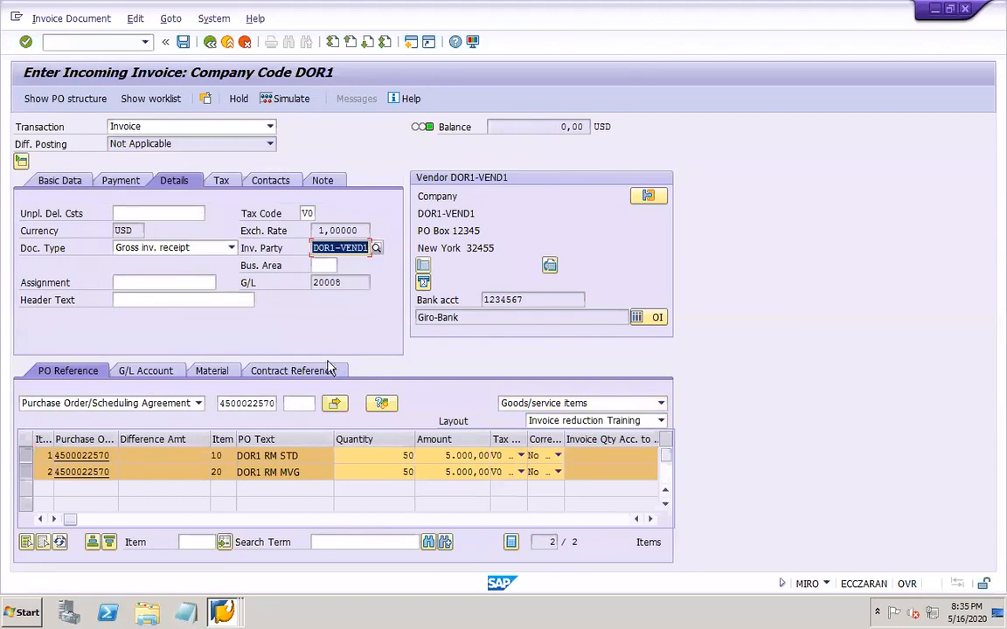
left_click(223, 614)
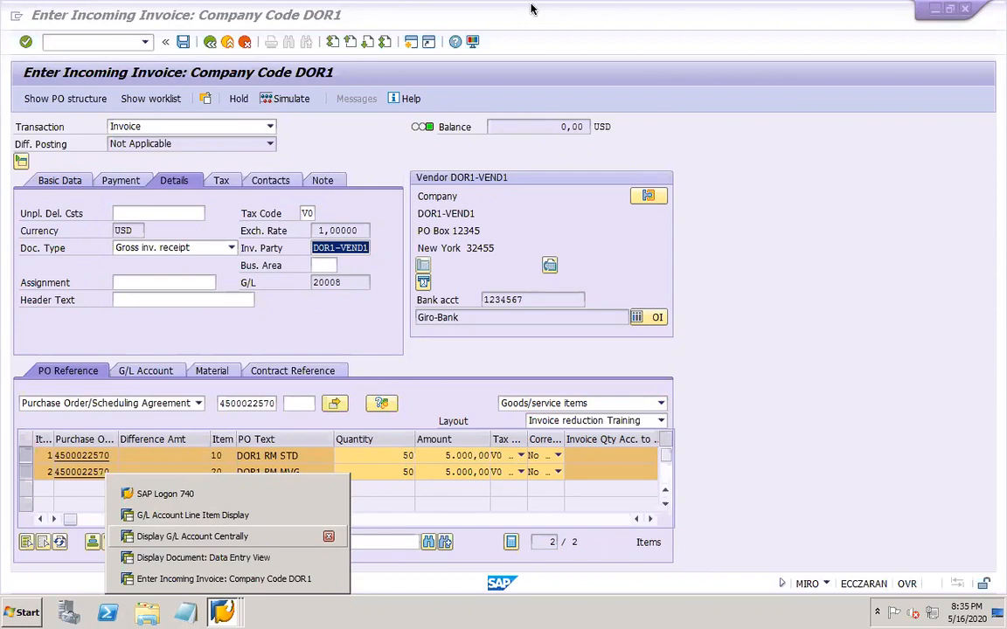
mouse_move(530, 9)
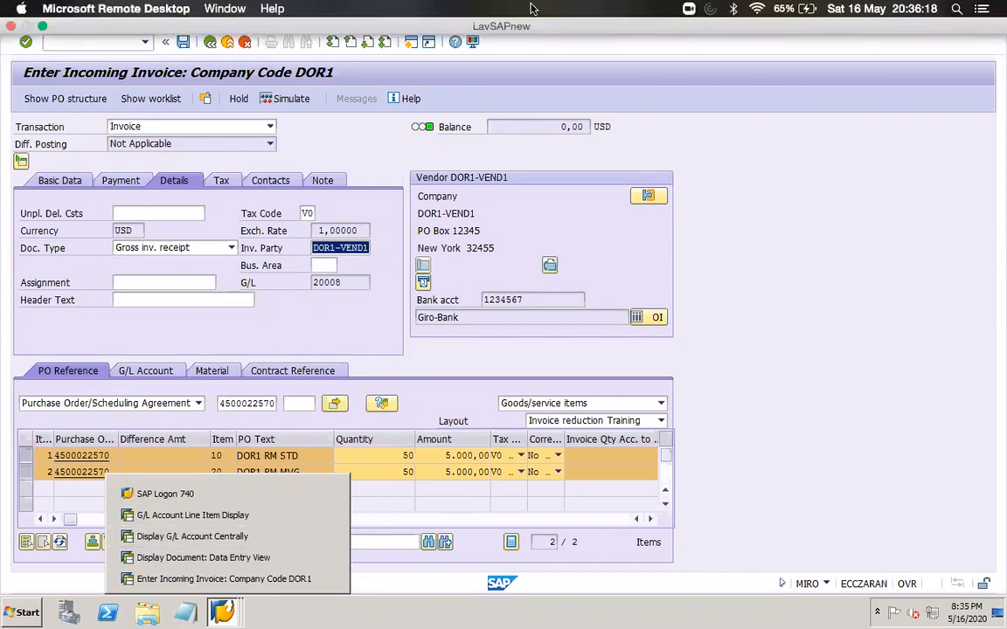
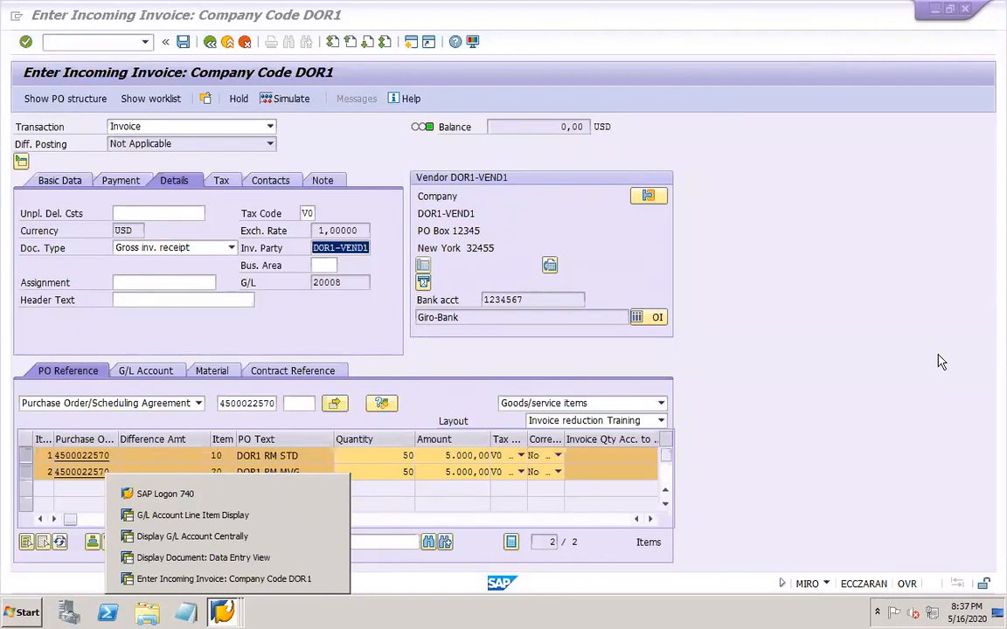
left_click(889, 364)
left_click(626, 404)
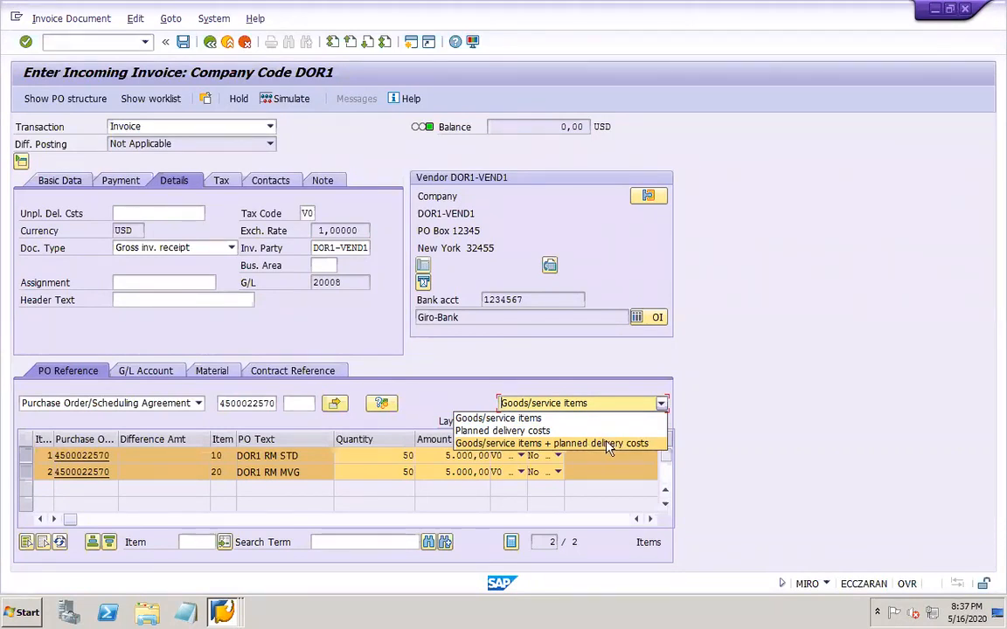
left_click(595, 418)
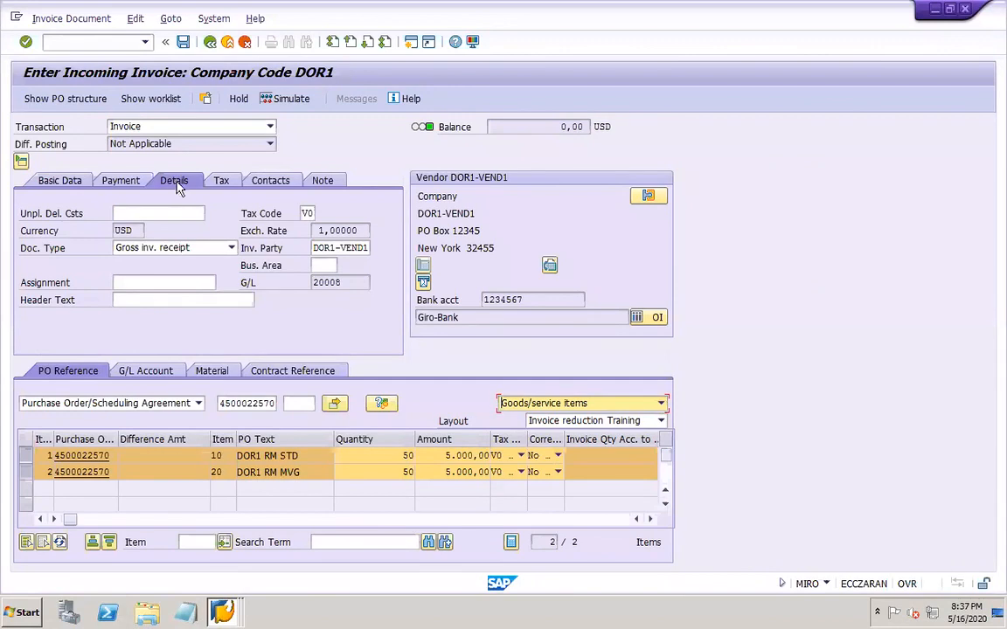
left_click_drag(314, 250, 376, 262)
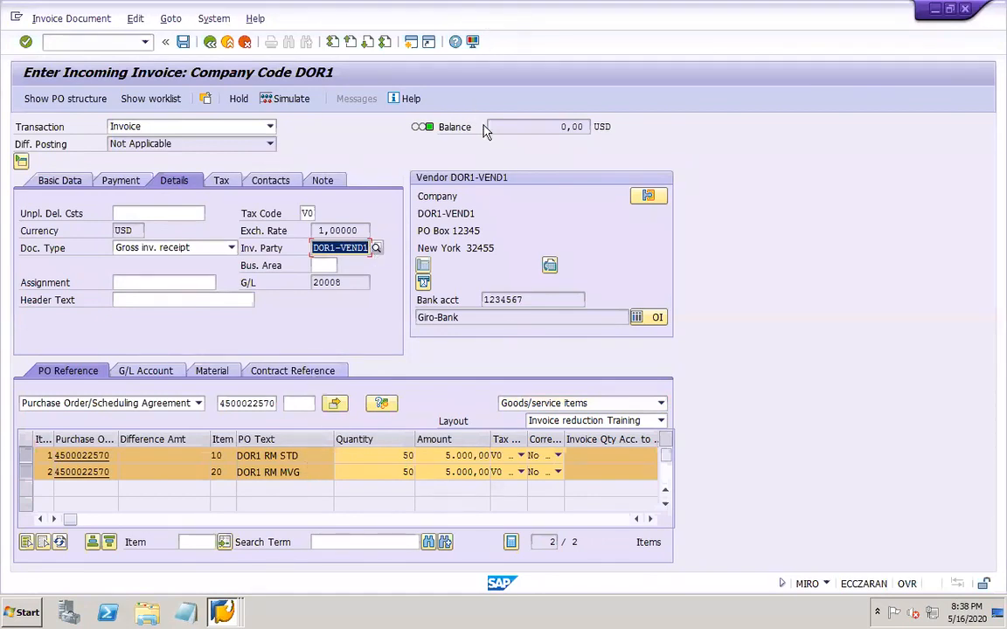
Display the purchase order with transaction ME23N in a new session and compare its vendor with the invoice's invoicing party
key("XF86AudioRaiseVolume")
left_click(229, 615)
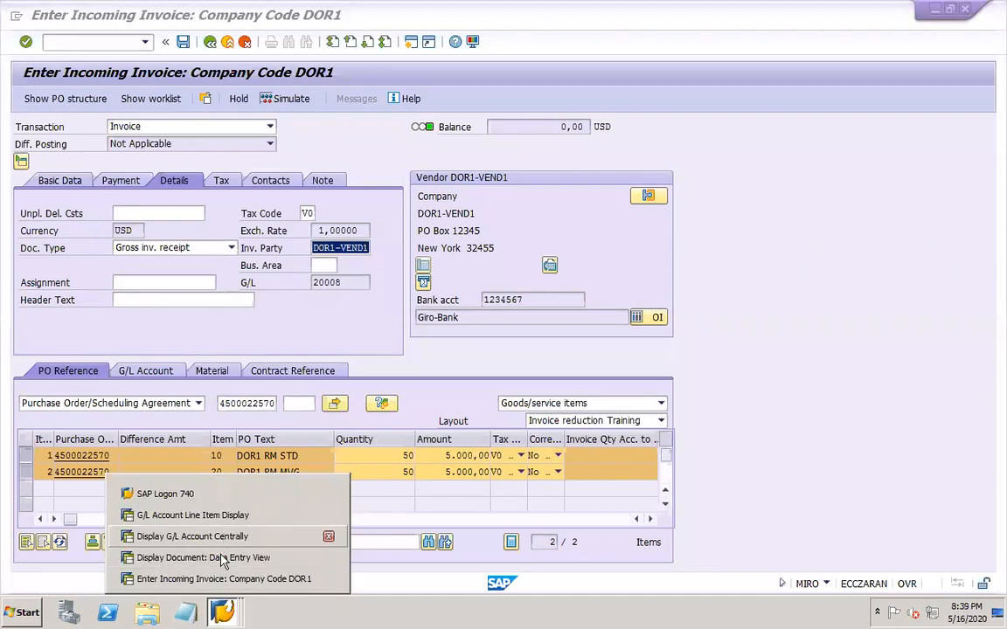
left_click(307, 327)
left_click(115, 41)
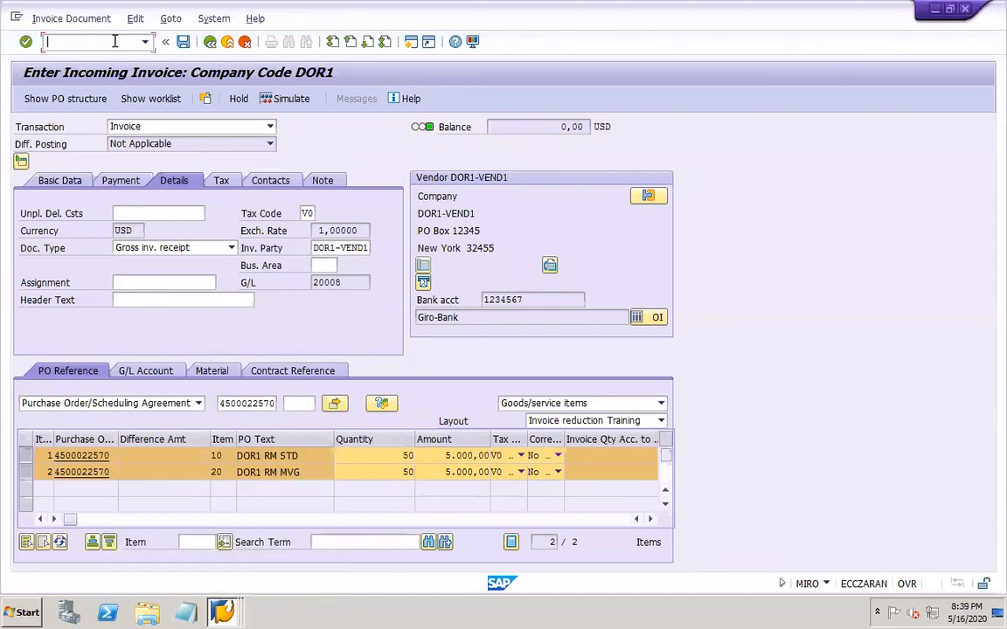
type("/ome23n")
key("Return")
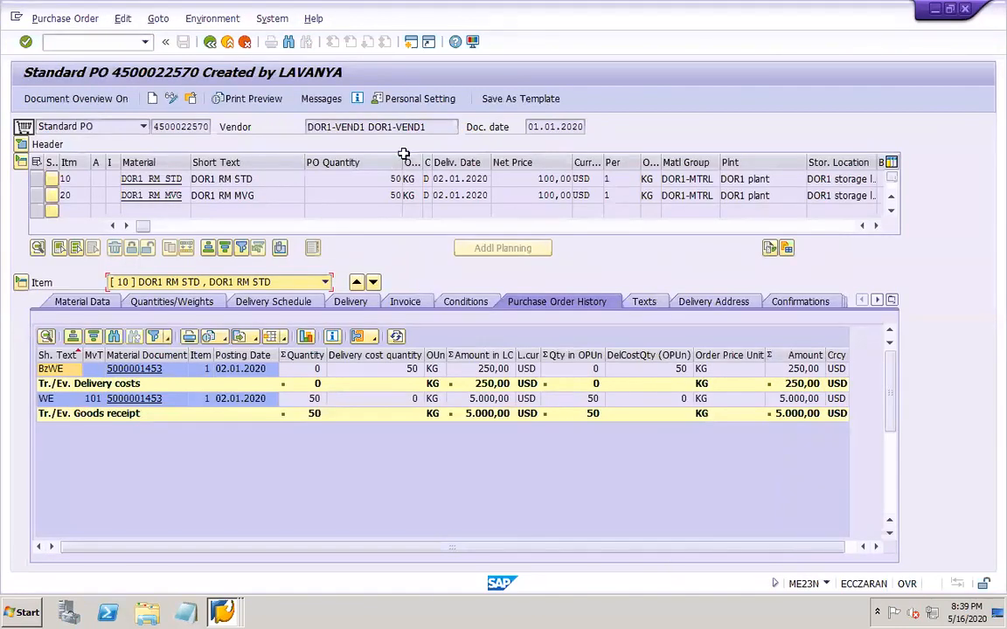
left_click_drag(437, 126, 313, 127)
left_click(368, 127)
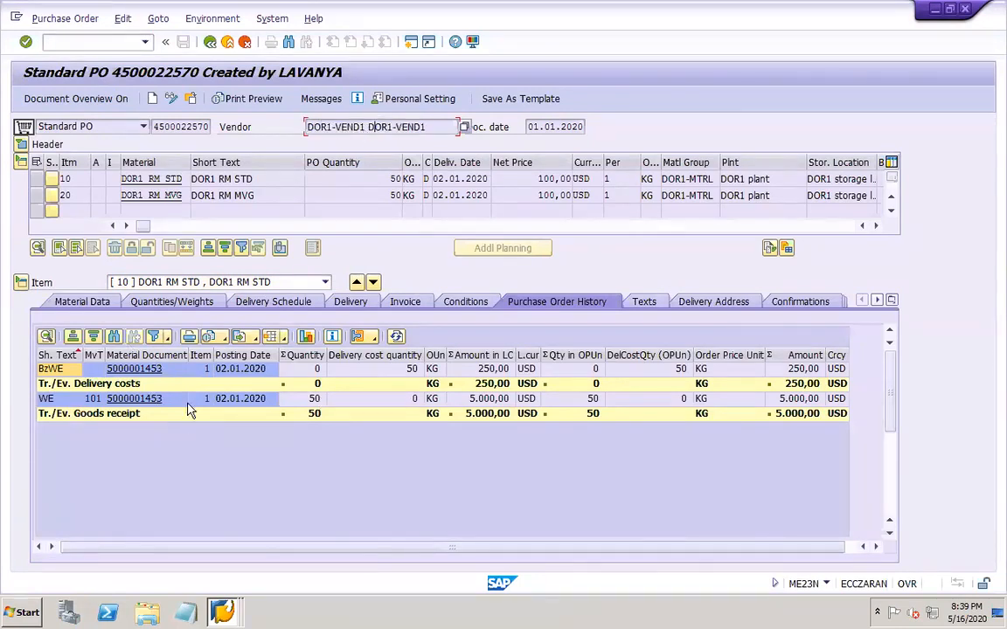
right_click(240, 617)
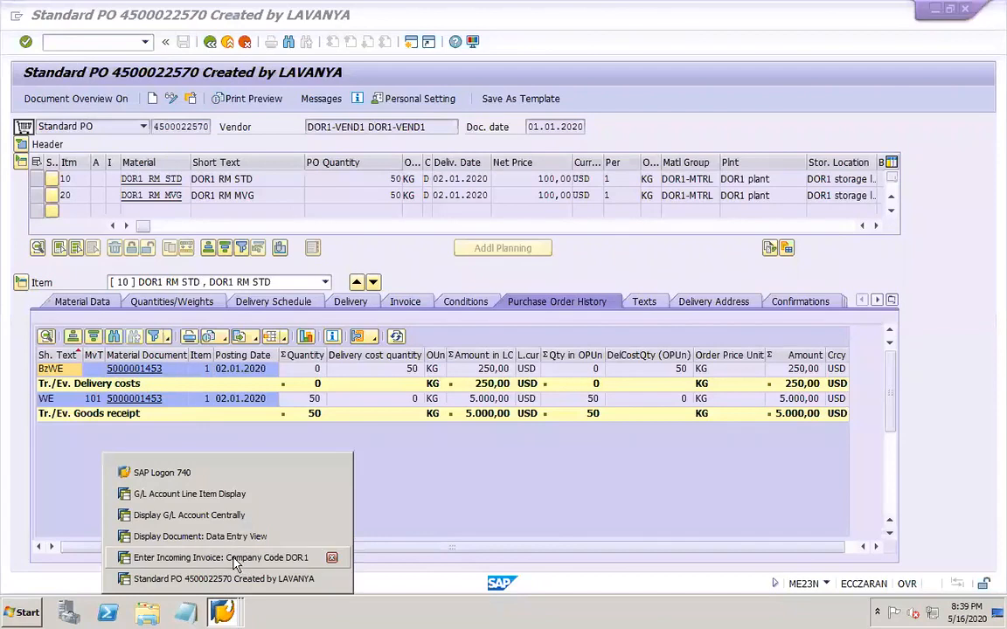
left_click(262, 496)
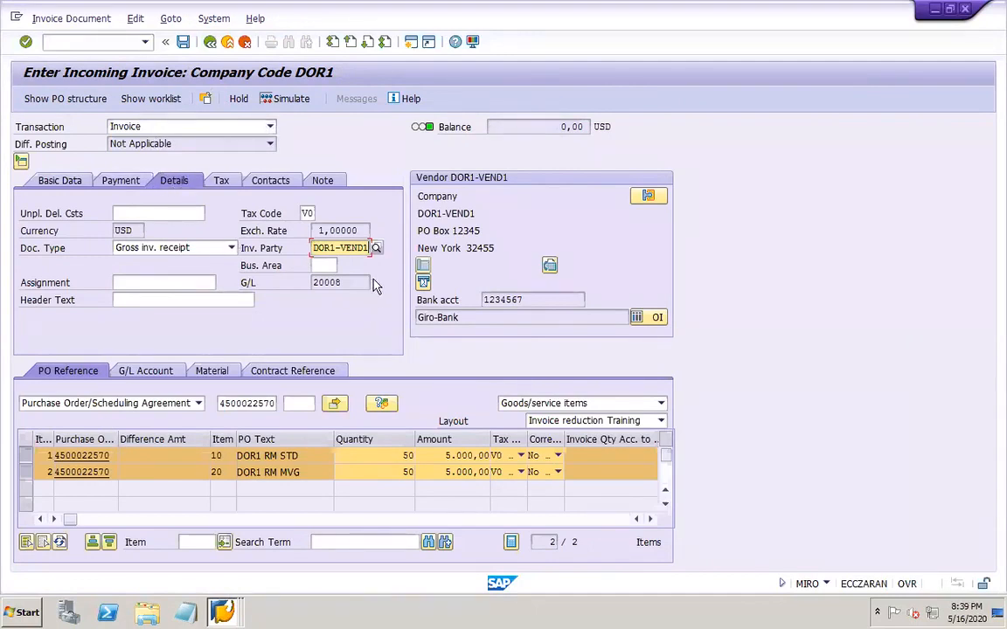
left_click(225, 603)
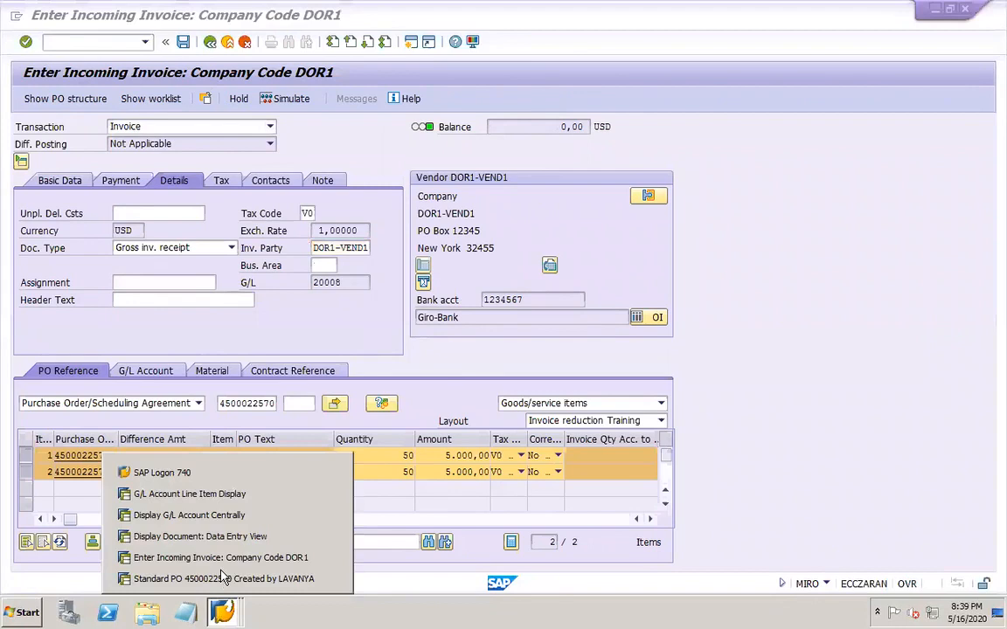
left_click(294, 521)
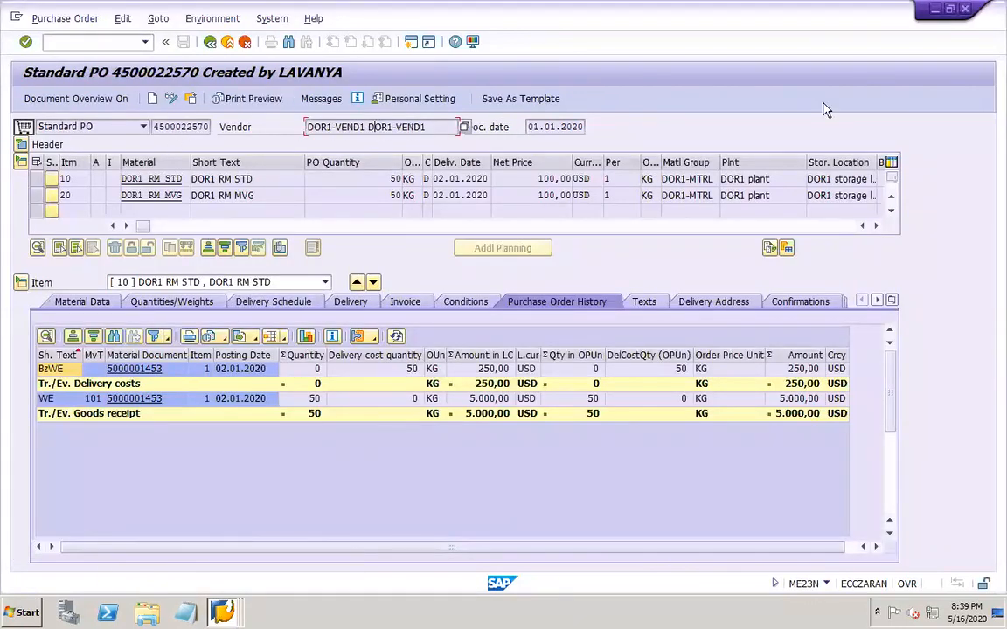
Close the purchase order session, return to the invoice's basic data and post the invoice
left_click(967, 12)
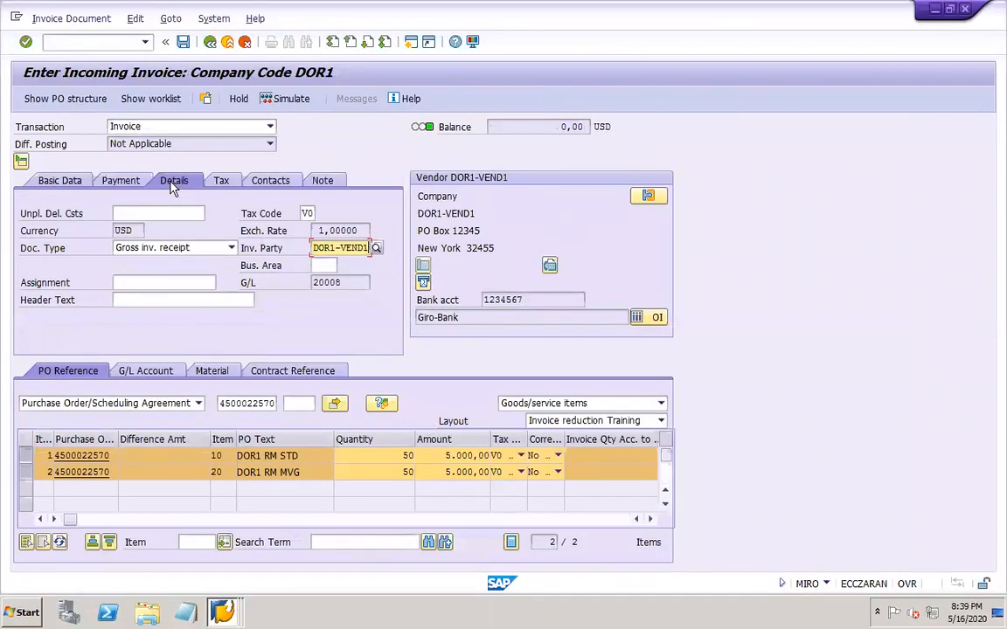
left_click(61, 182)
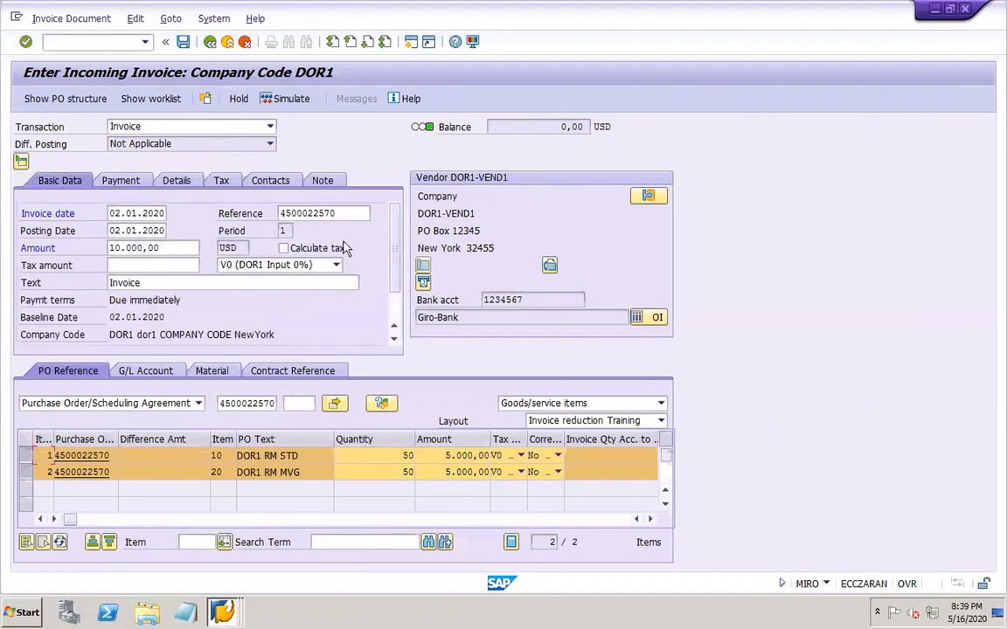
left_click(184, 43)
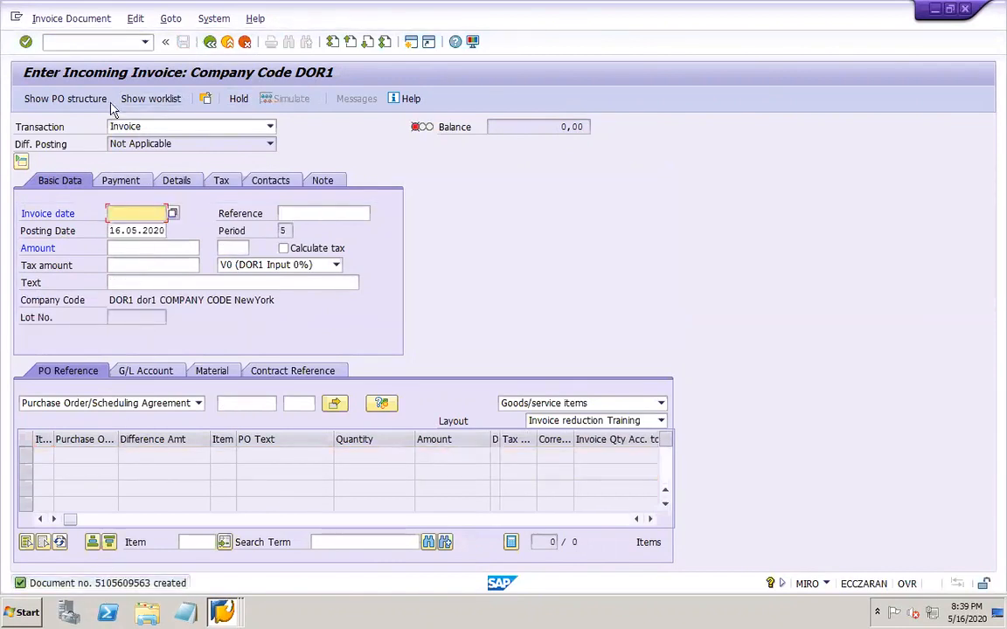
Display the posted invoice's accounting document and widen the Description column to examine its line items
left_click(63, 19)
left_click(85, 40)
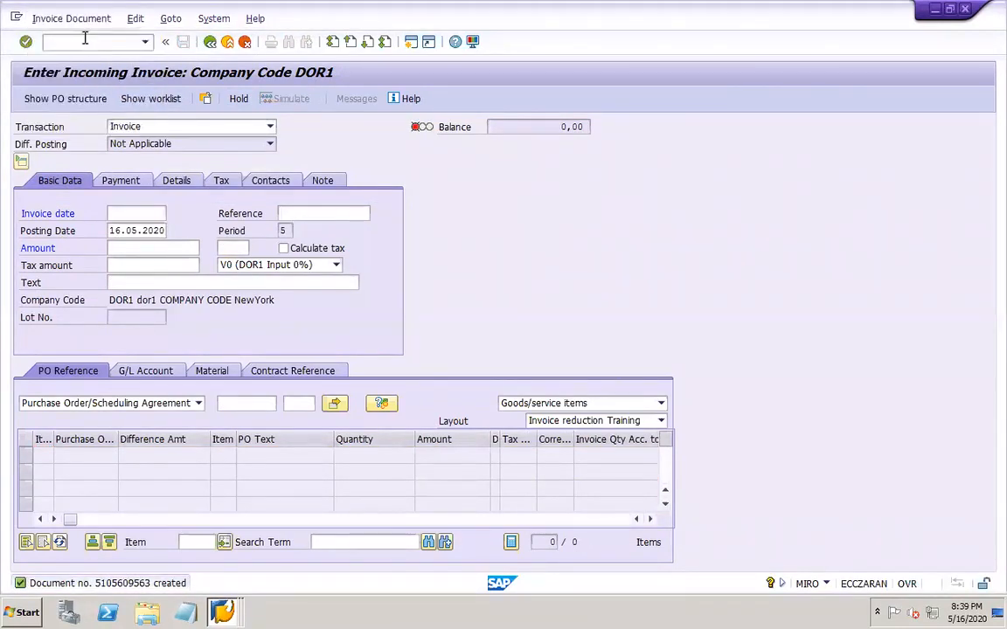
left_click(179, 99)
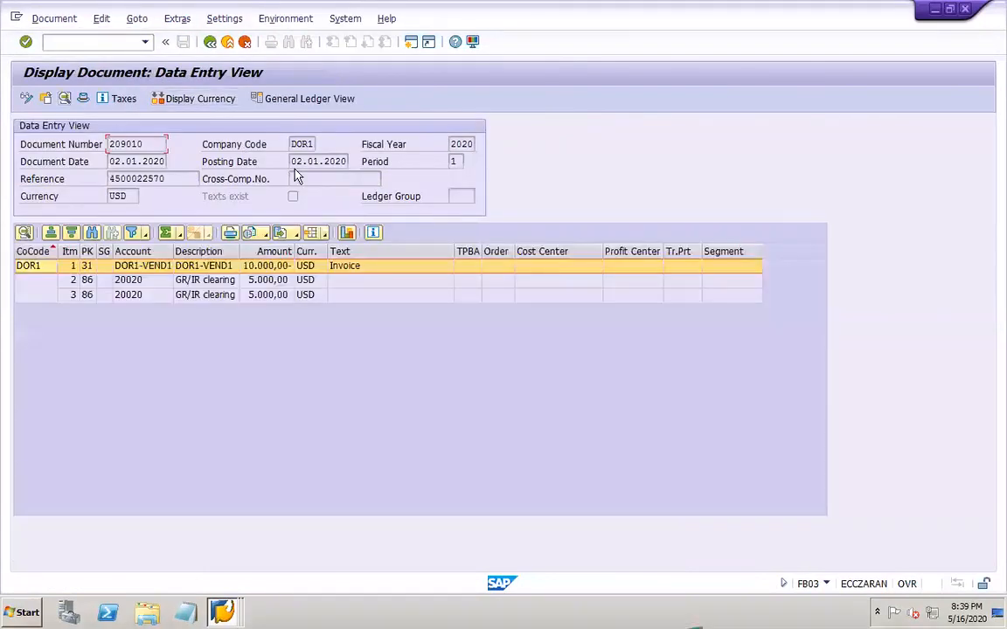
left_click_drag(246, 256, 308, 256)
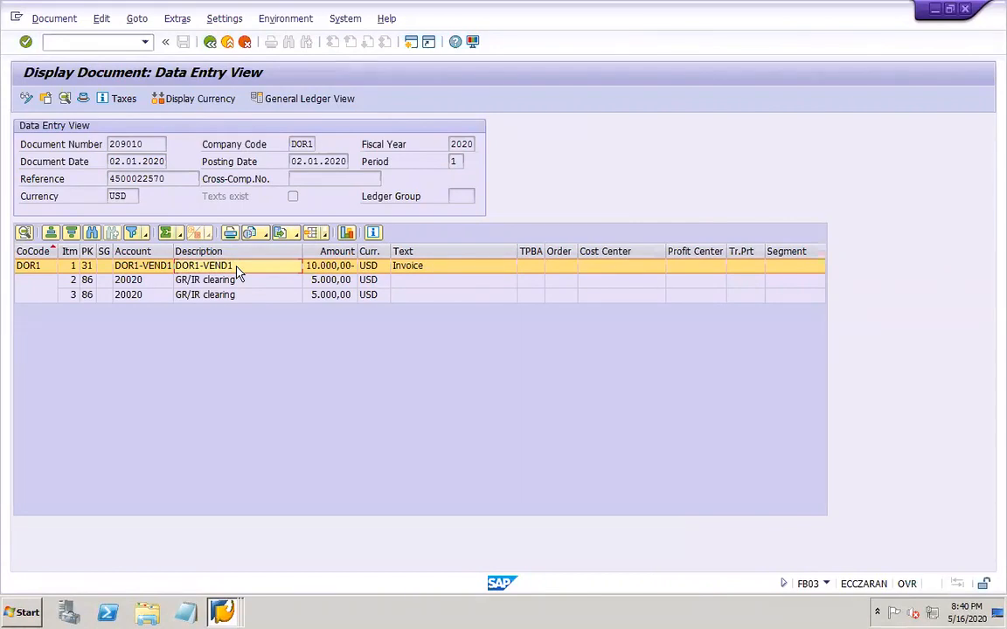
Switch to the G/L Account Line Item Display session and list the GR/IR clearing account's items for company code DOR1
left_click(222, 612)
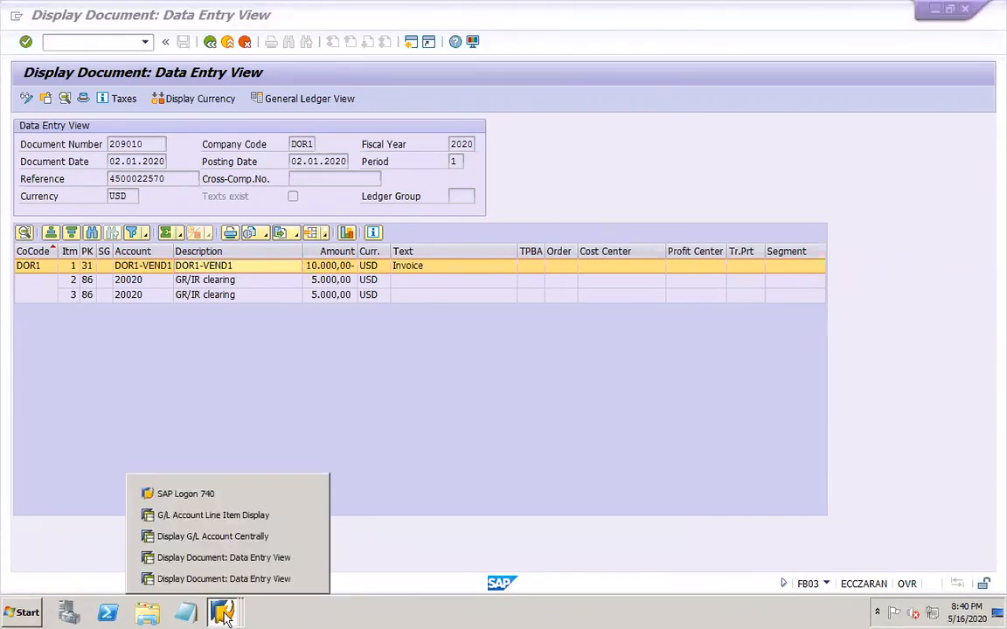
left_click(254, 515)
left_click(210, 44)
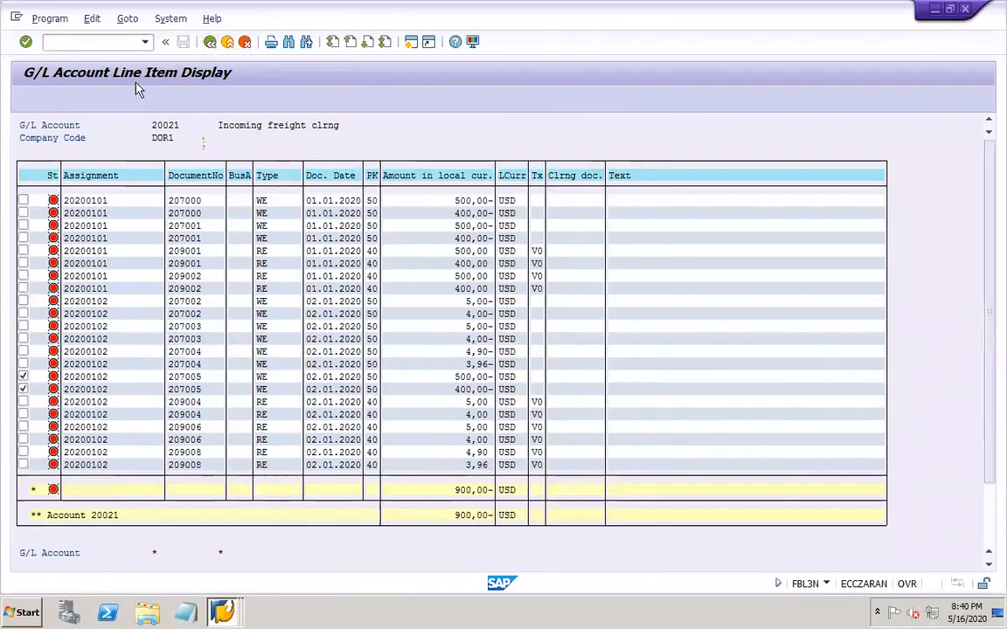
left_click(27, 98)
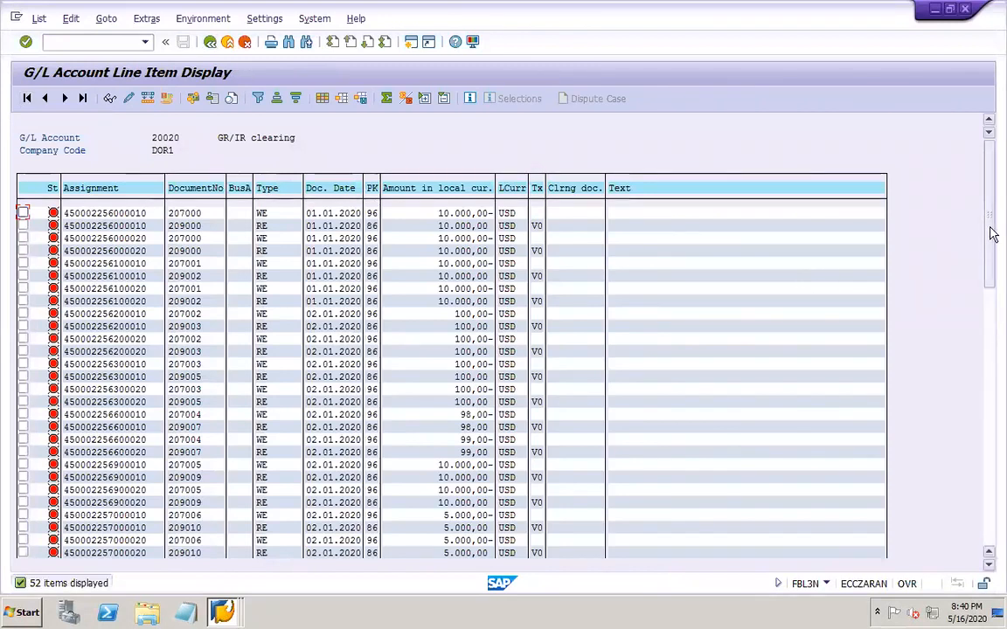
Mark the latest goods receipt's two open items in the incoming freight clearing account
left_click_drag(993, 234, 989, 530)
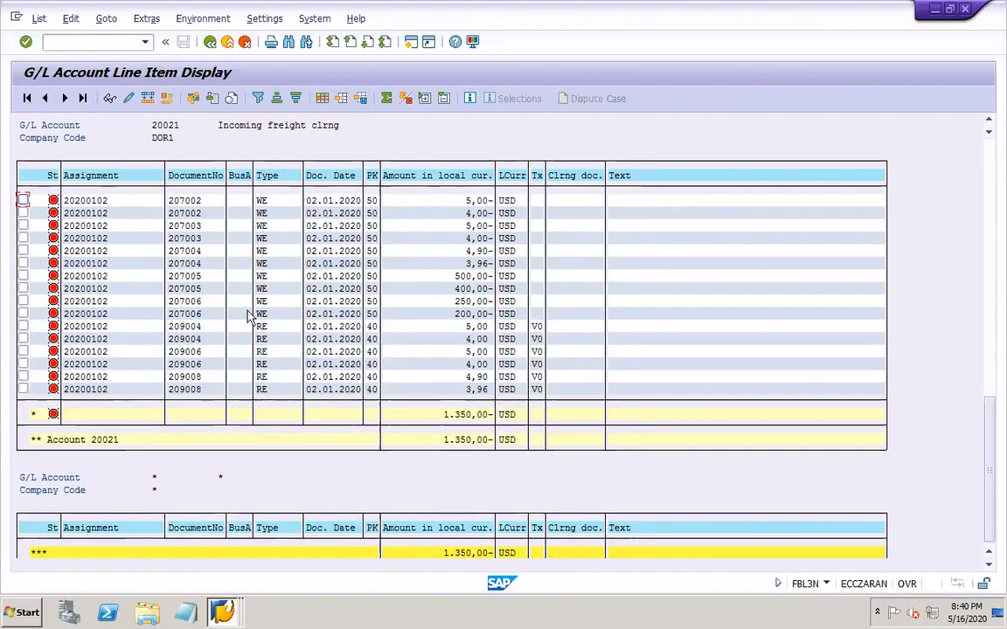
left_click(23, 302)
left_click(23, 314)
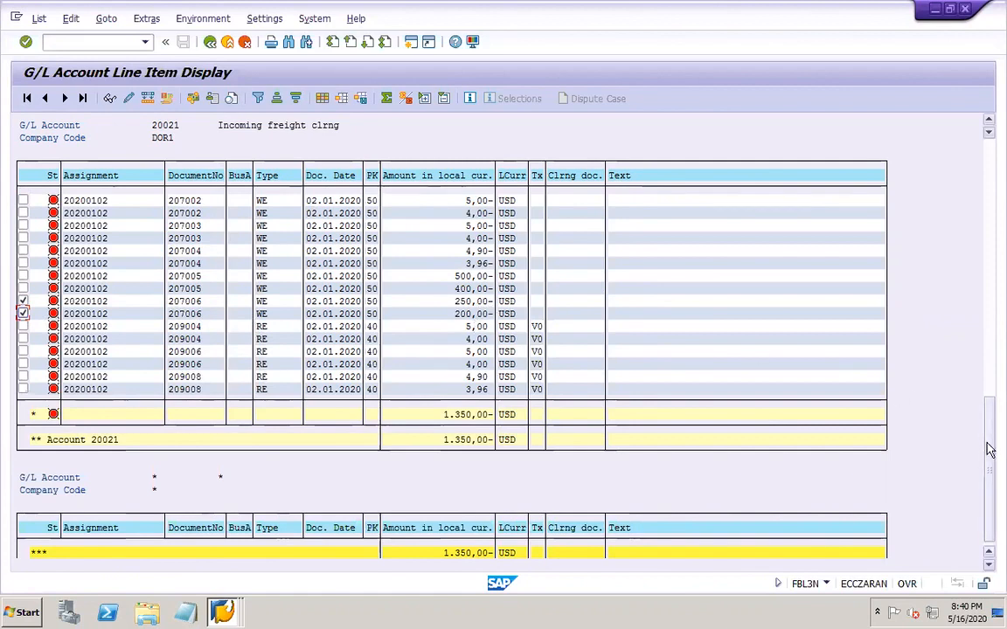
Mark the latest purchase order's two goods receipt and two invoice items in the GR/IR clearing account
left_click_drag(991, 473, 992, 176)
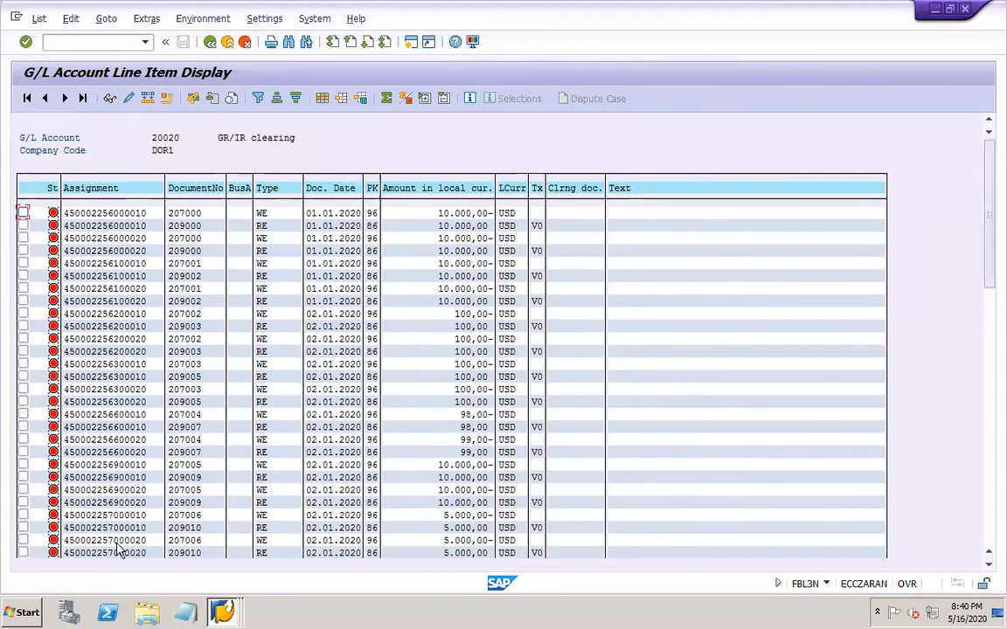
left_click(23, 515)
left_click(23, 515)
left_click(23, 528)
left_click(23, 540)
left_click(24, 554)
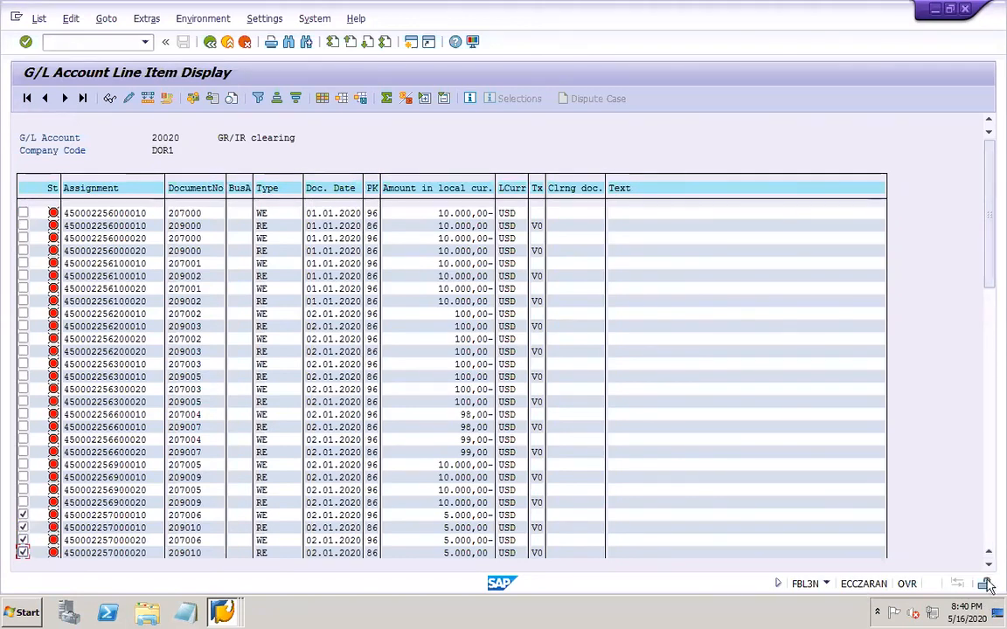
scroll(990, 575, "down", 2)
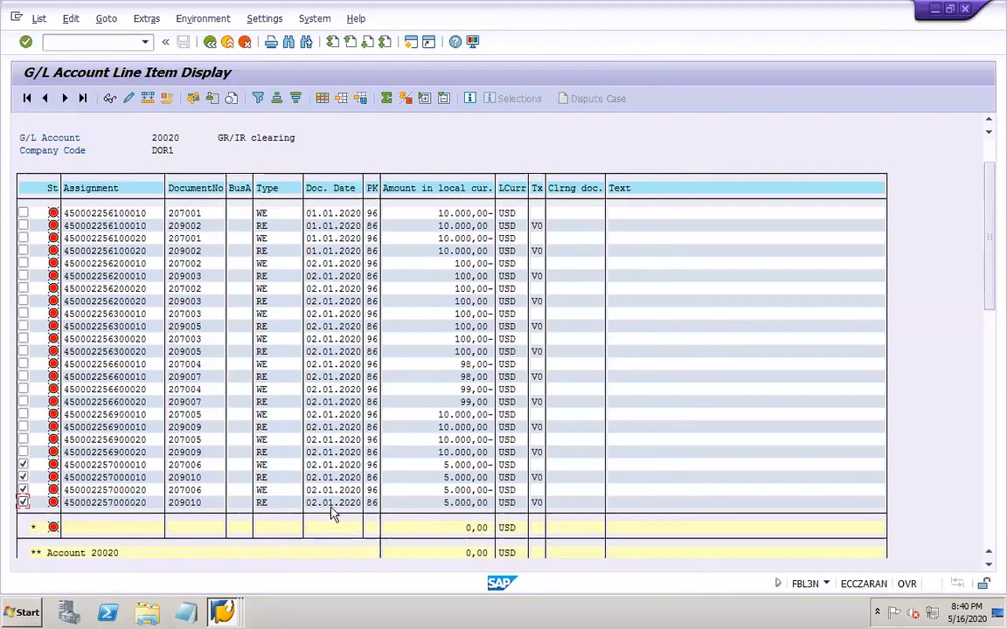
Compare the document types and local-currency amounts of the marked WE and RE items in the GR/IR clearing account
left_click(262, 465)
left_click(264, 491)
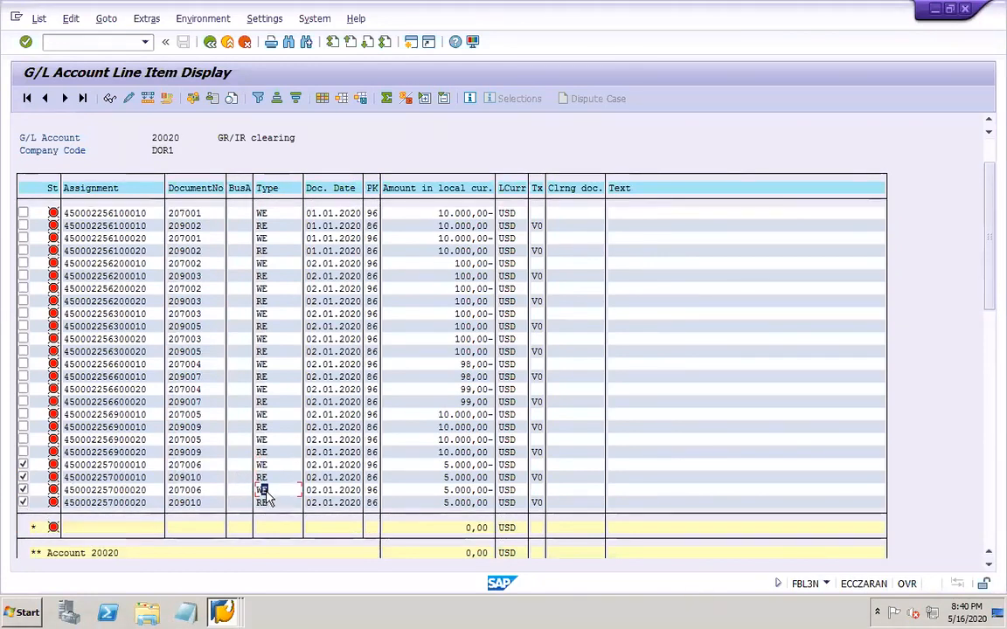
left_click(264, 480)
left_click(263, 504)
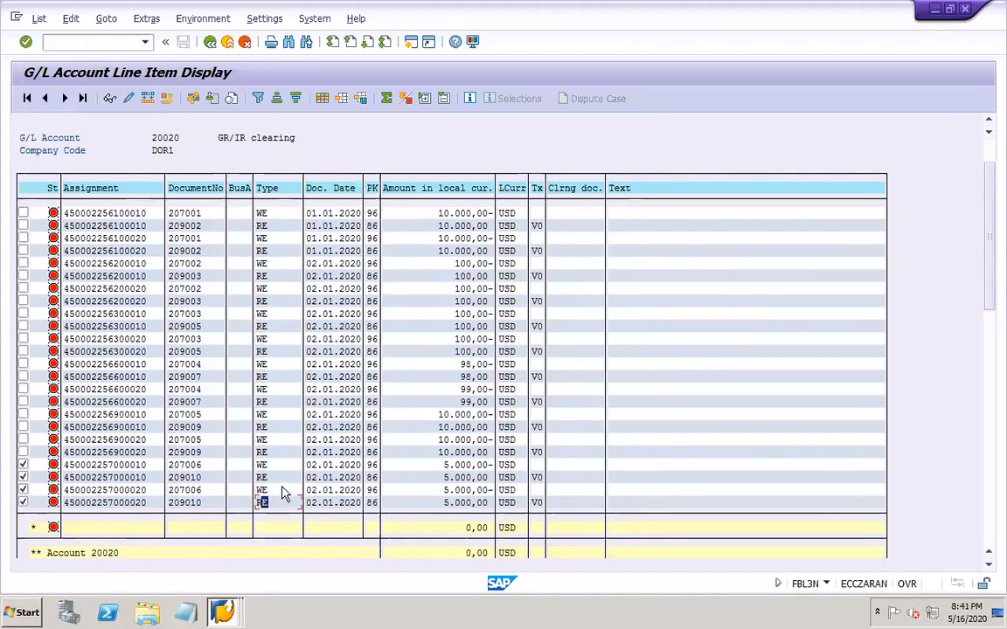
left_click(264, 478)
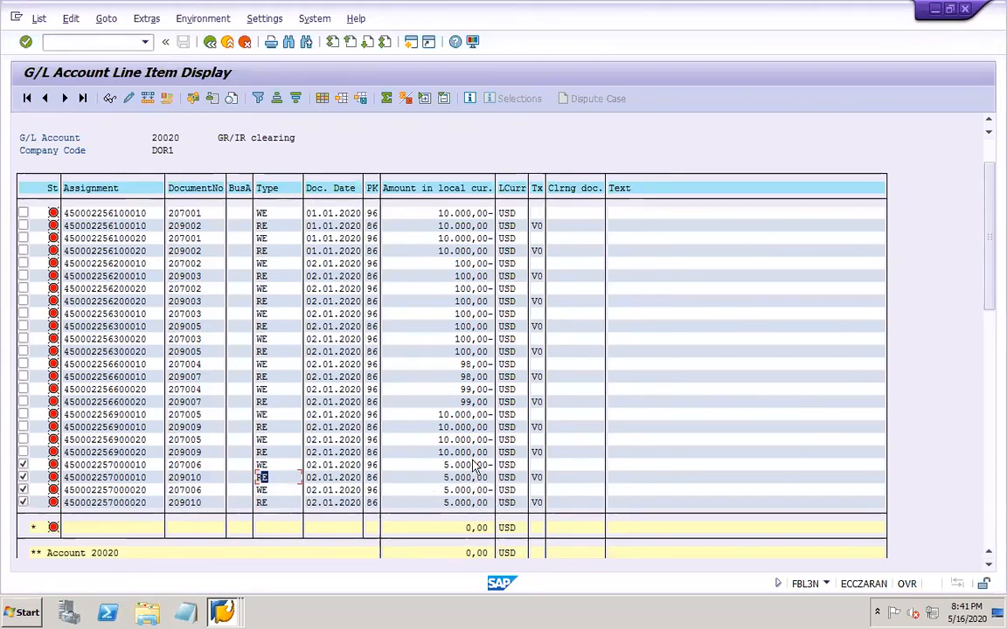
left_click(263, 477)
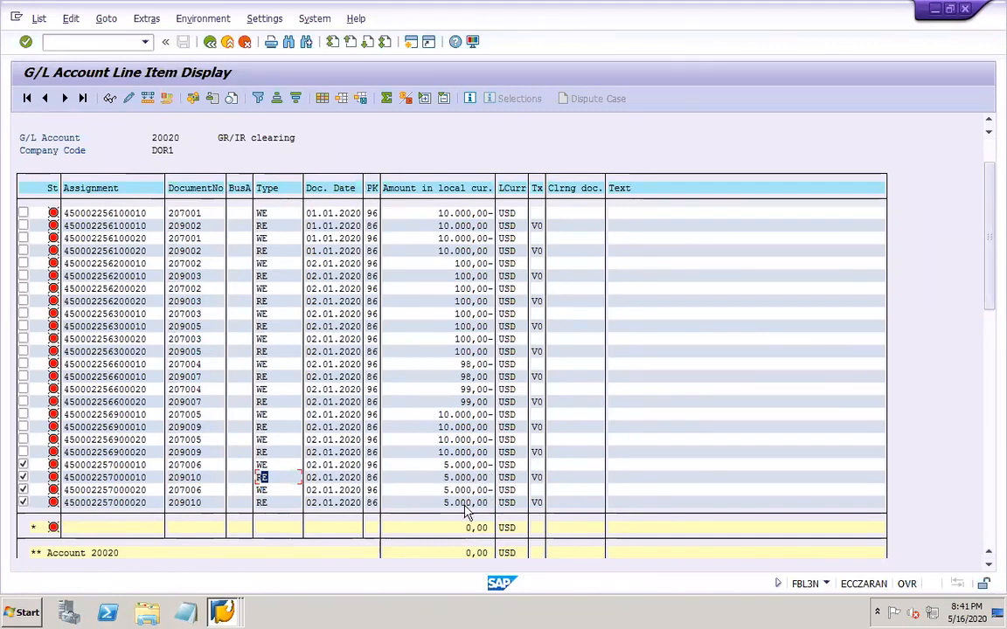
left_click(275, 478)
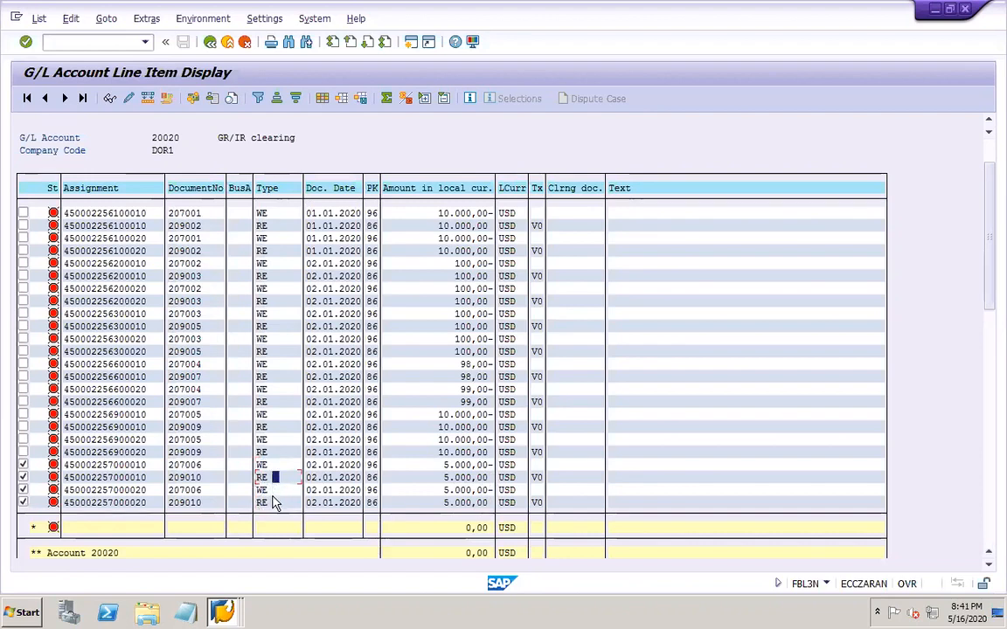
left_click(441, 468)
left_click(437, 492)
left_click(423, 477)
left_click(429, 504)
left_click(438, 466)
left_click(435, 491)
left_click(430, 477)
left_click(431, 503)
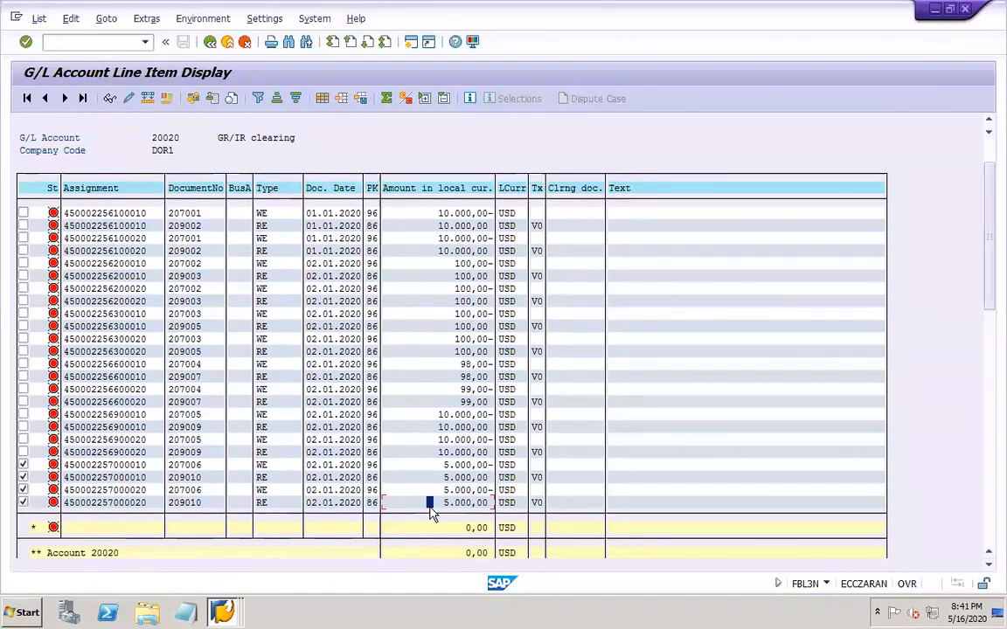
Examine the marked goods receipt items and the account total in the incoming freight clearing account
left_click(990, 537)
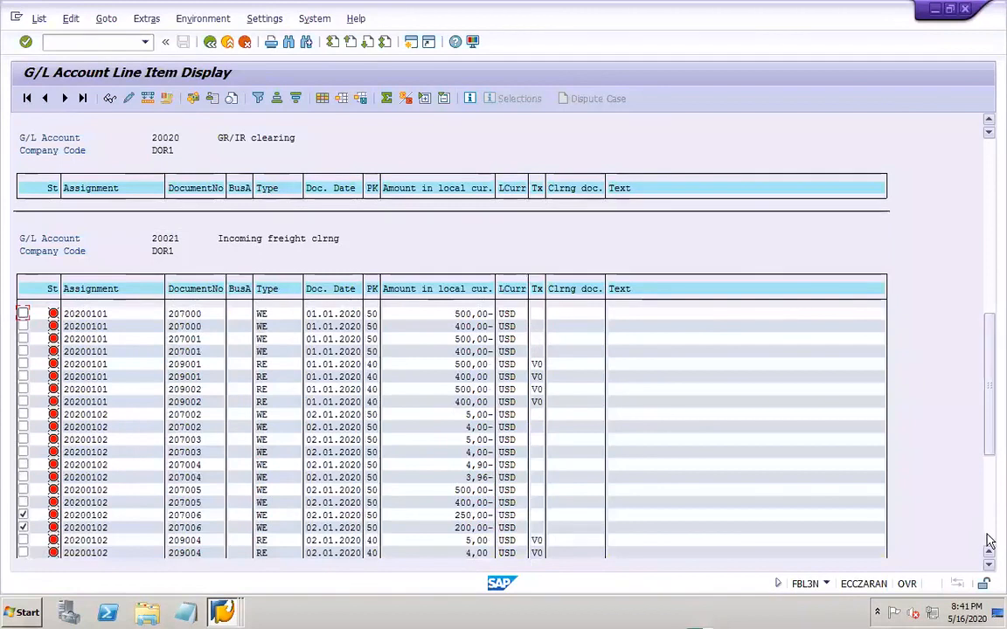
left_click(991, 540)
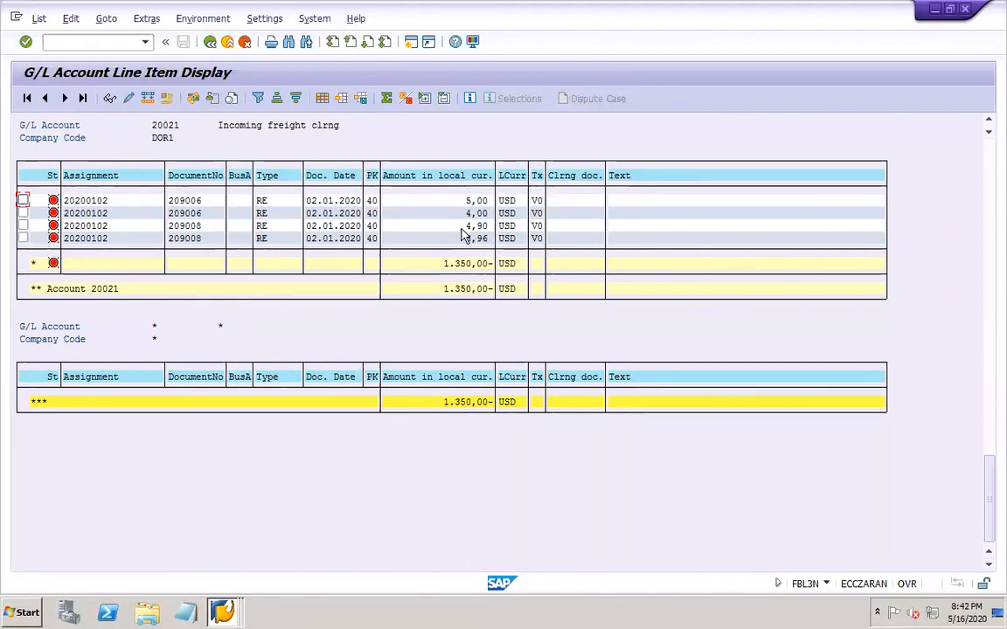
left_click(989, 124)
left_click(990, 124)
left_click(989, 125)
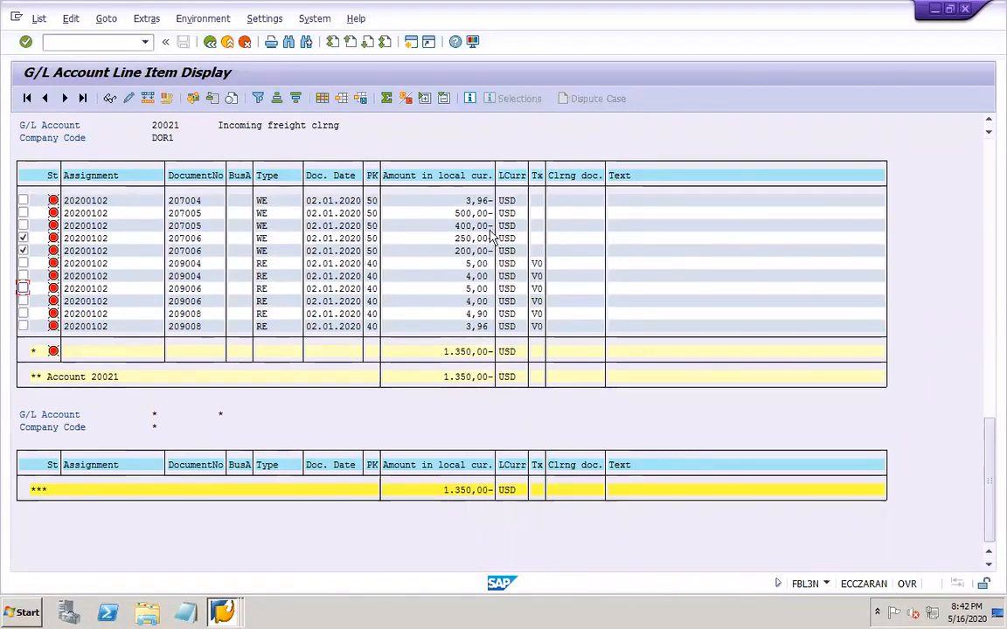
Switch to the posted invoice's accounting document session and start transaction MIRO in a new session
left_click(223, 610)
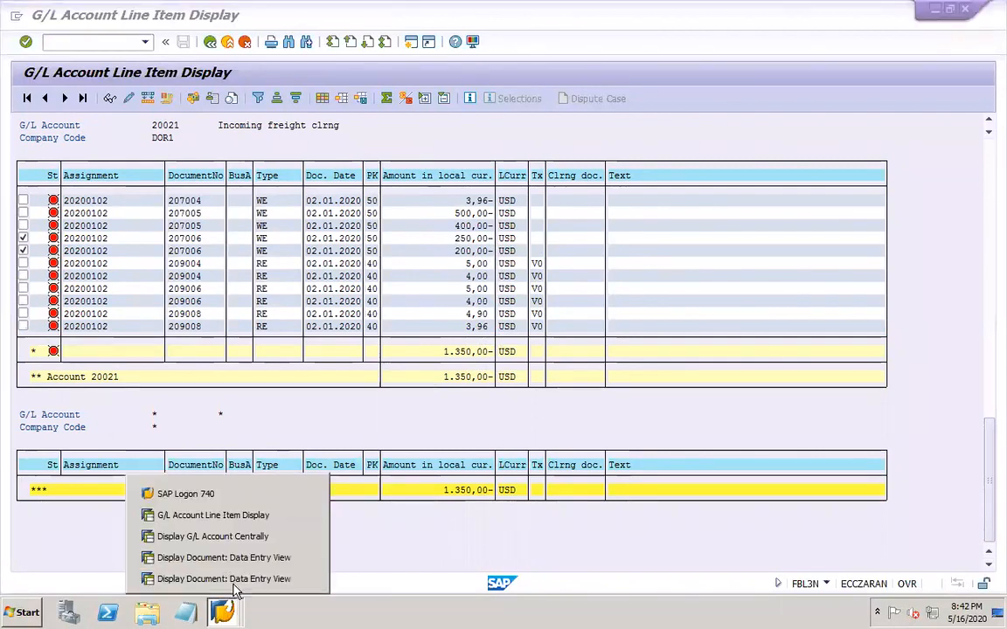
left_click(232, 579)
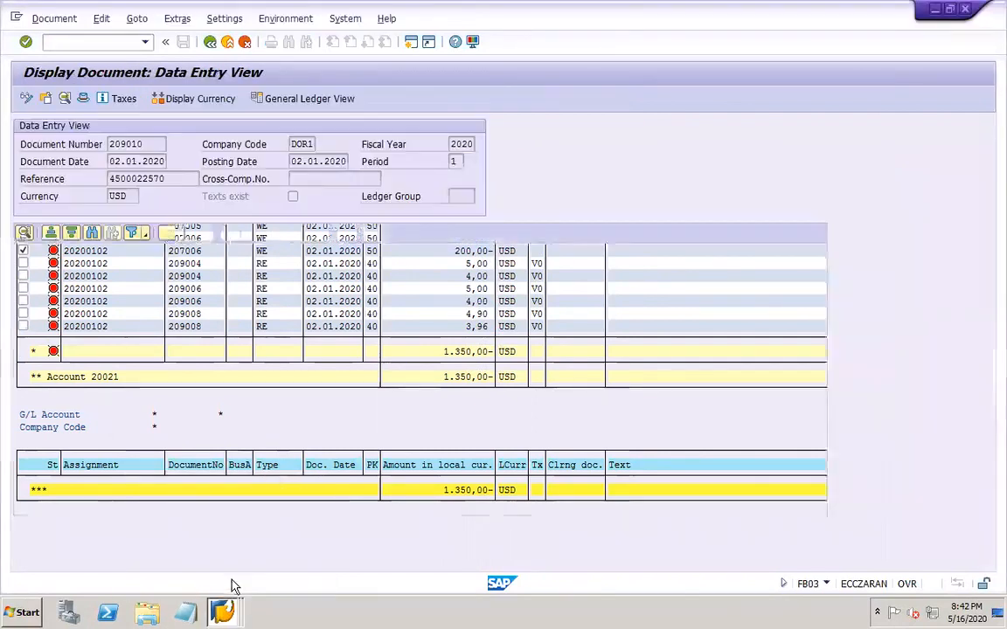
left_click(113, 46)
type("/nmiro")
key("Return")
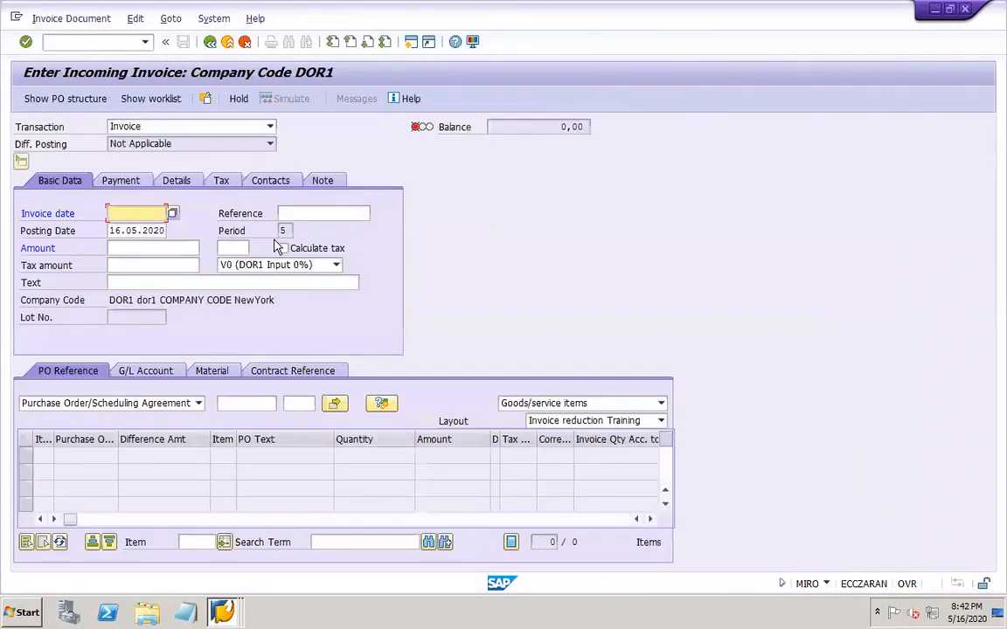
Review the available transaction types for the incoming invoice, keeping Invoice selected
left_click(151, 214)
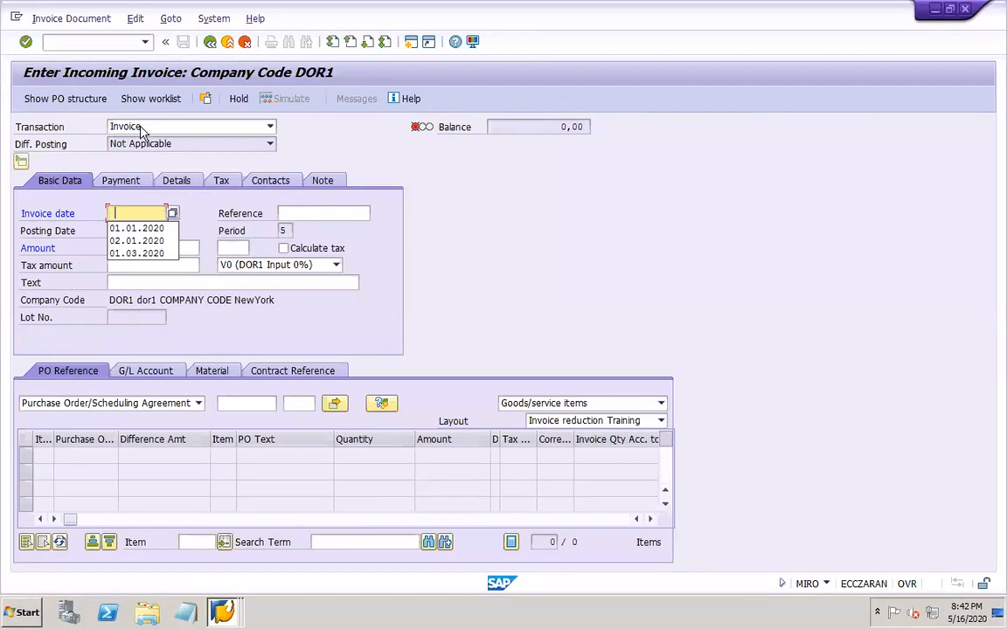
left_click(270, 128)
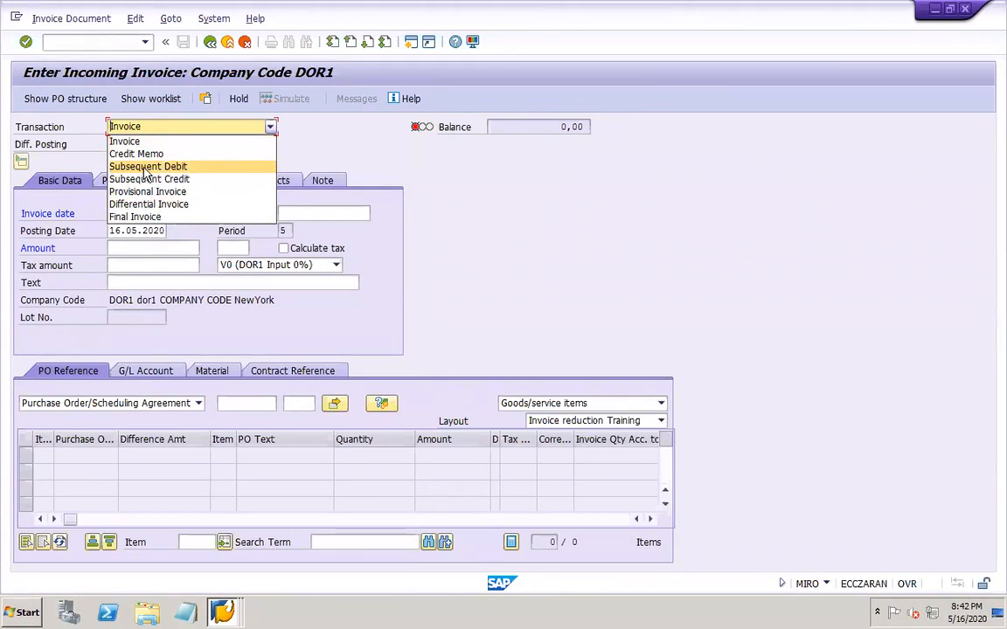
left_click(295, 142)
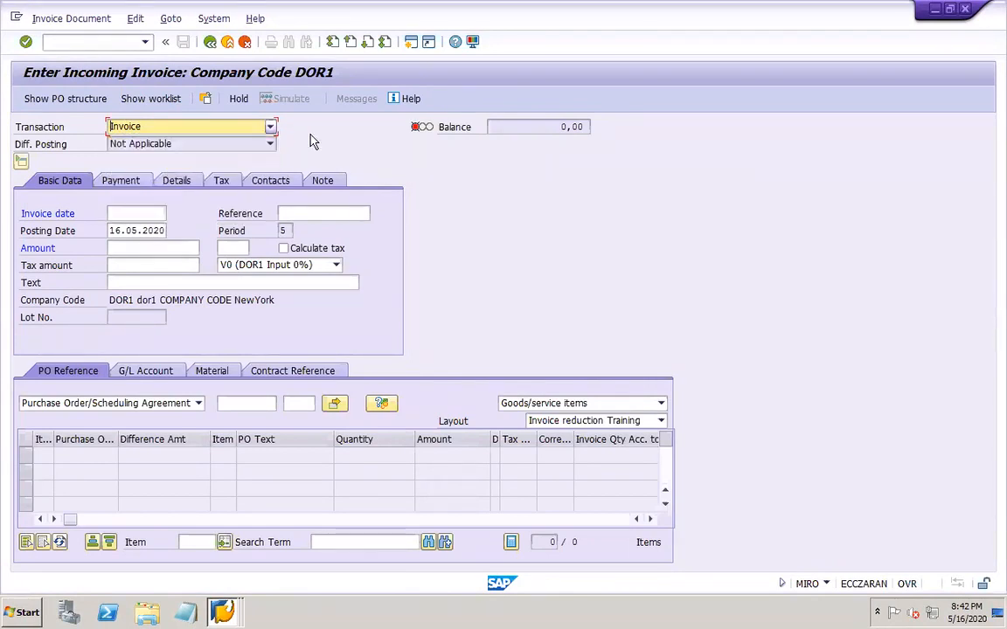
Set the invoice date to 01.01.2020 and enter the purchase order number as the invoice reference
left_click(140, 217)
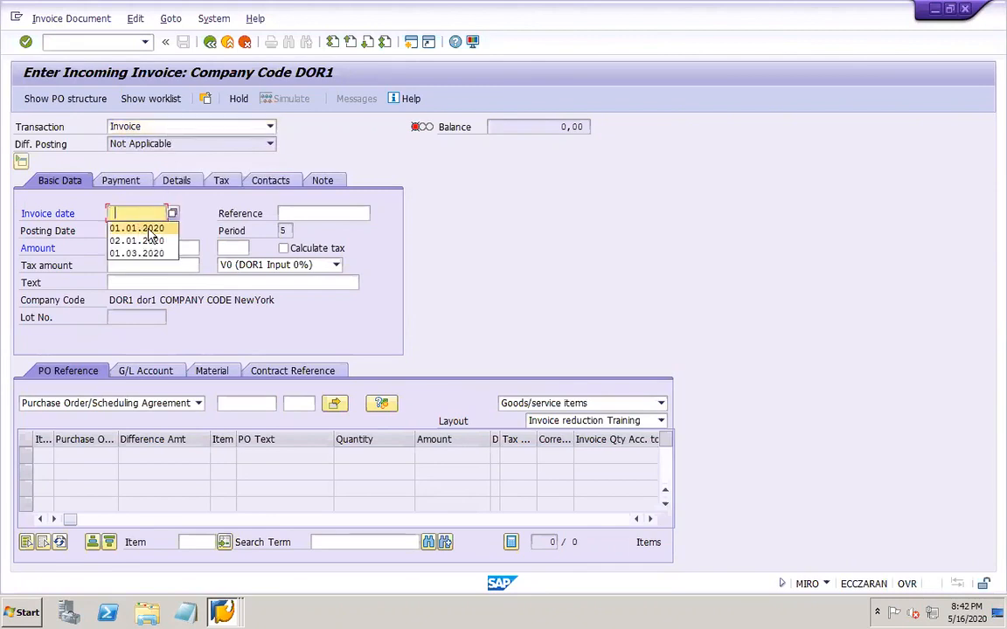
left_click(149, 229)
left_click(324, 213)
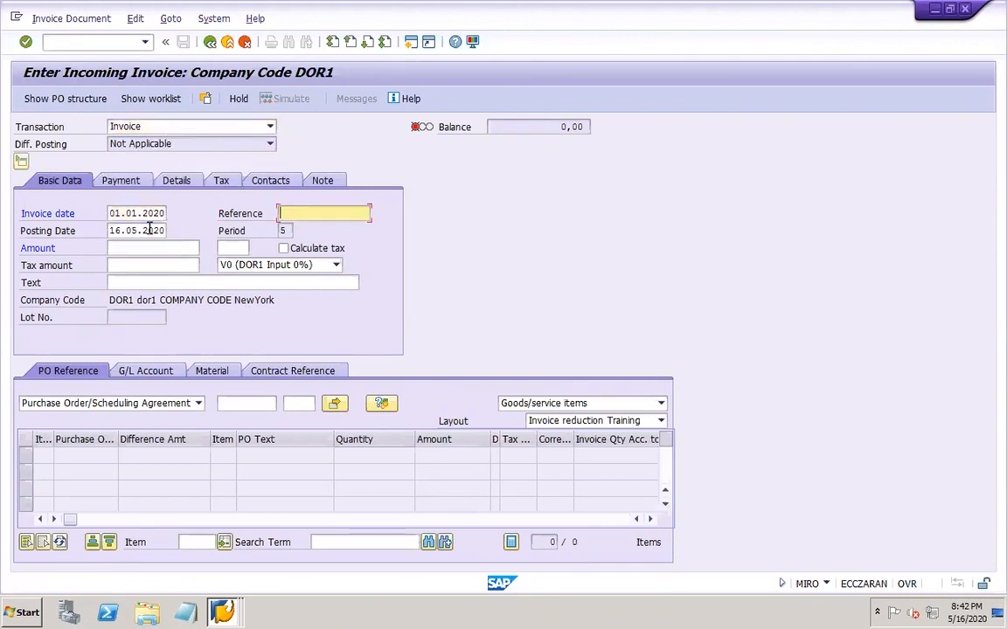
left_click(346, 247)
key("BackSpace")
key("BackSpace")
type("70")
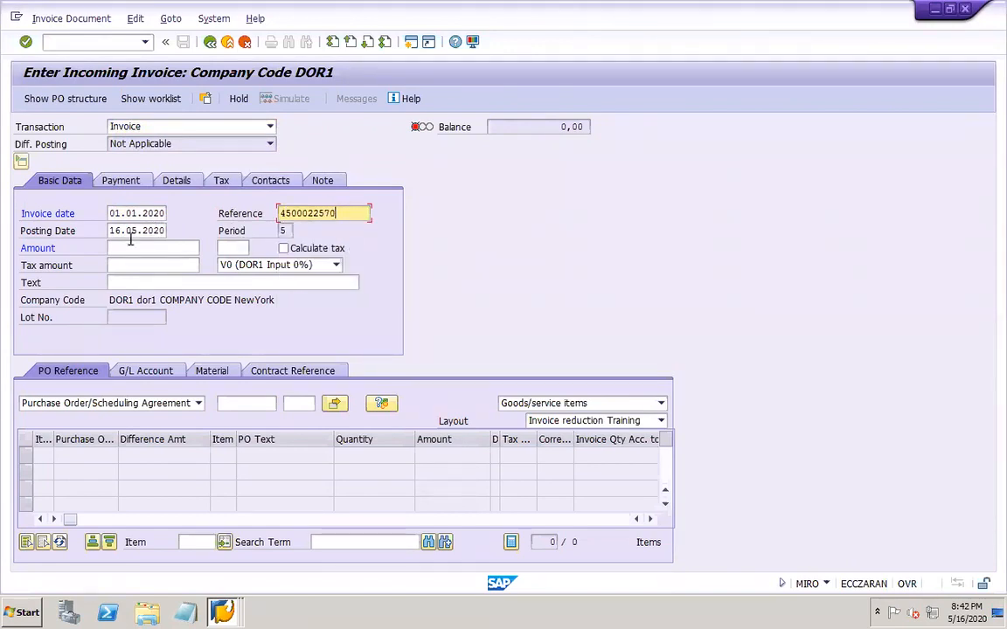
Change both the invoice date and the posting date to 02.01.2020
left_click(114, 213)
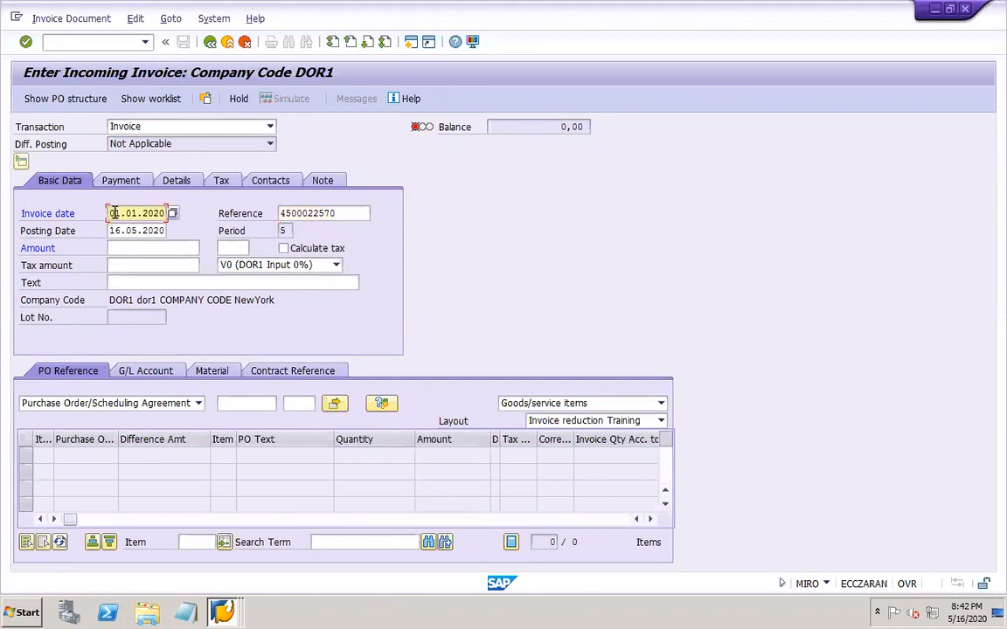
left_click(111, 231)
key("Delete")
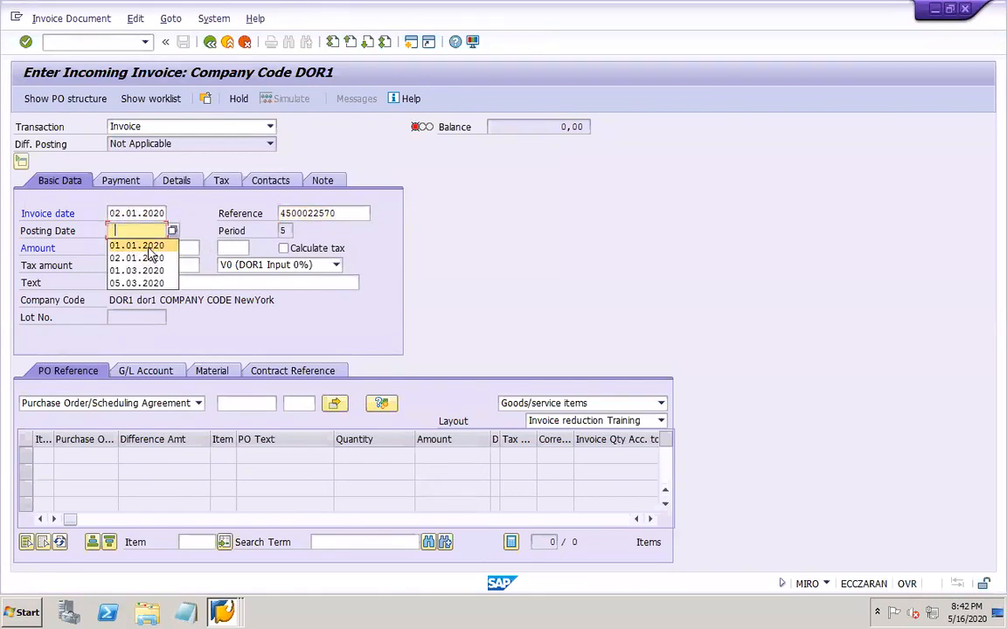
left_click(138, 262)
Reference the same purchase order, restrict the proposal to Planned delivery costs, and load its freight items into the invoice
left_click(253, 404)
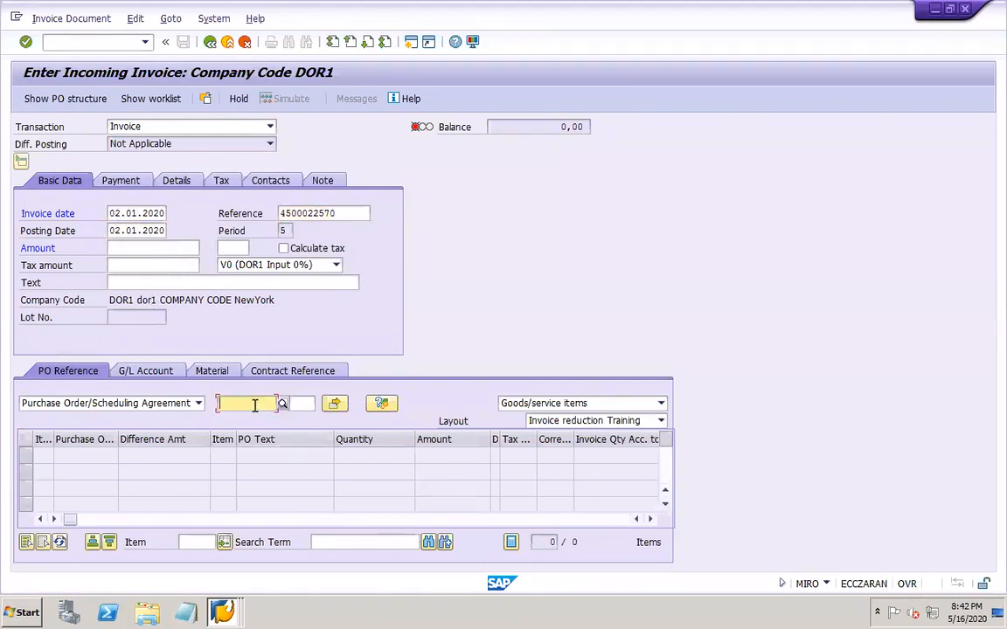
left_click(267, 423)
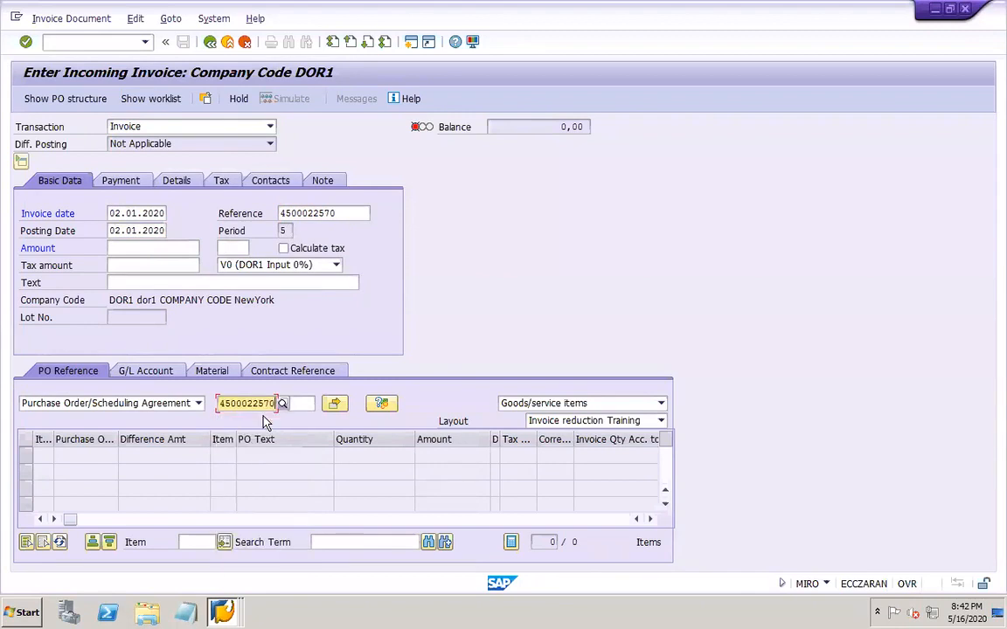
left_click(661, 403)
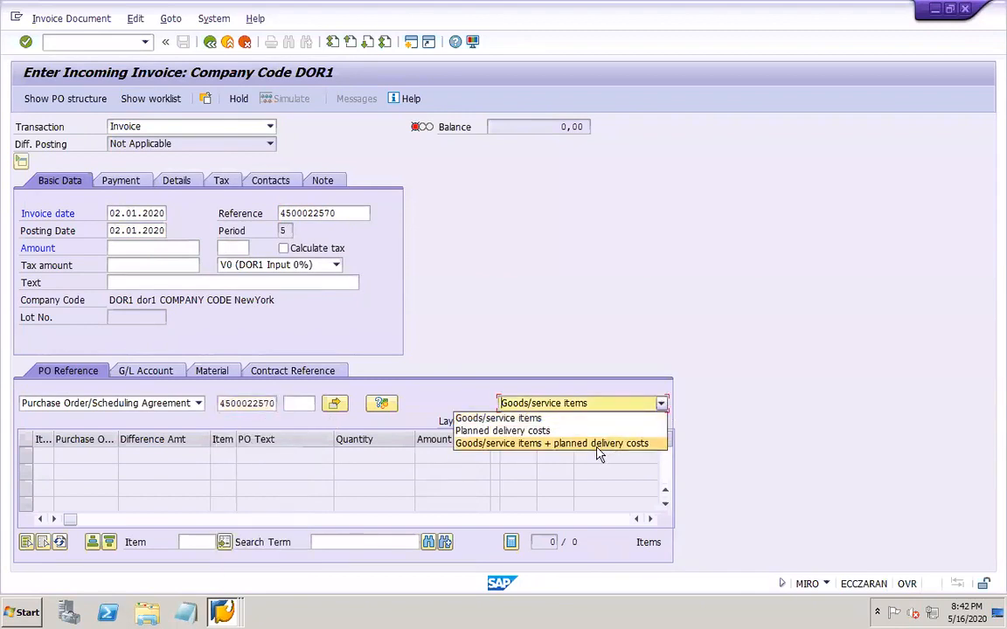
left_click(598, 444)
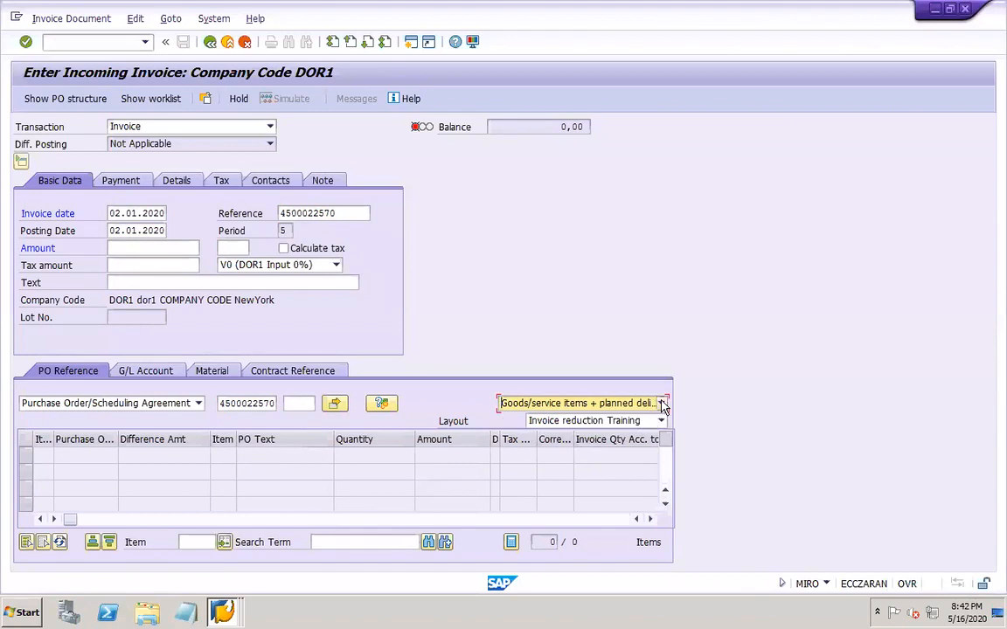
left_click(603, 403)
left_click(590, 431)
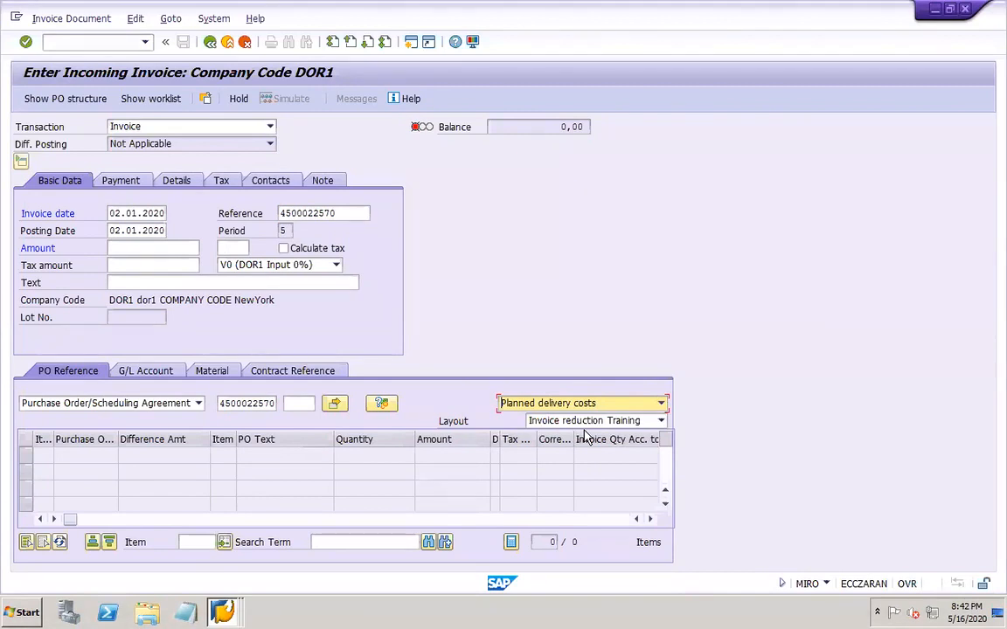
key("Return")
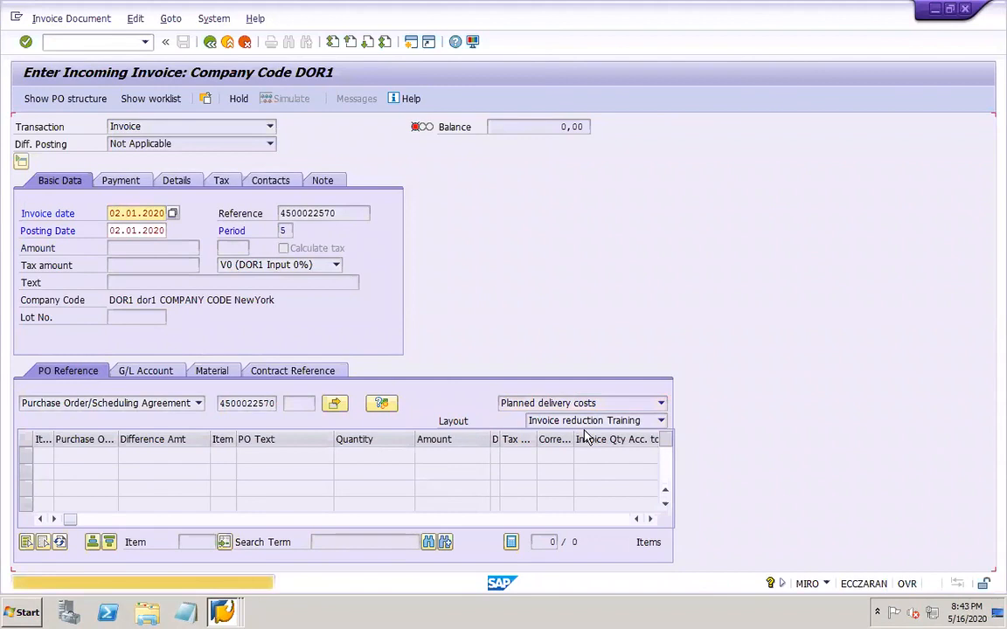
key("Return")
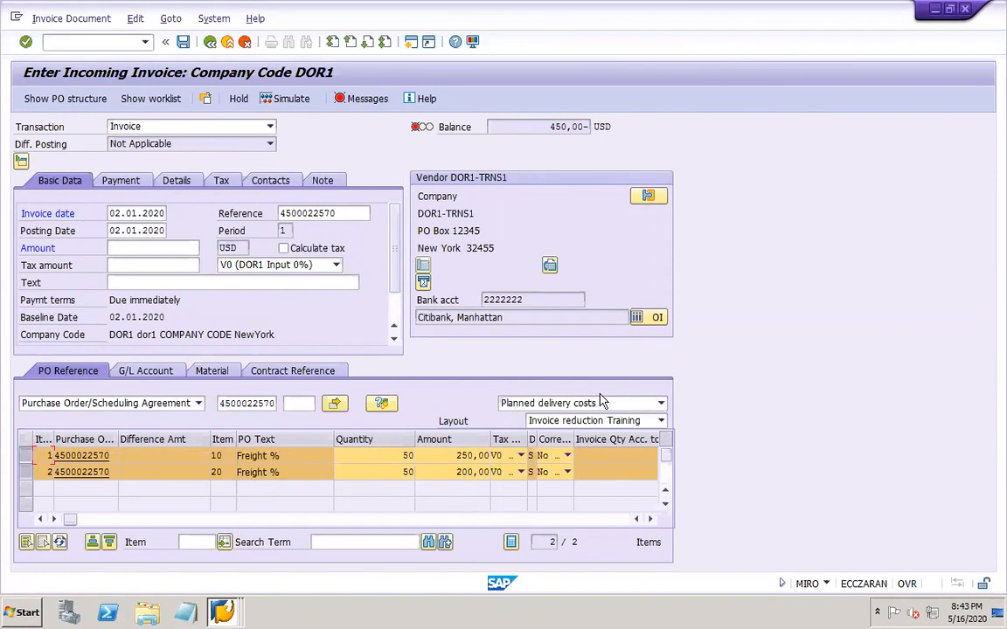
Enter unplanned delivery costs of 15 in the invoice details
left_click(183, 185)
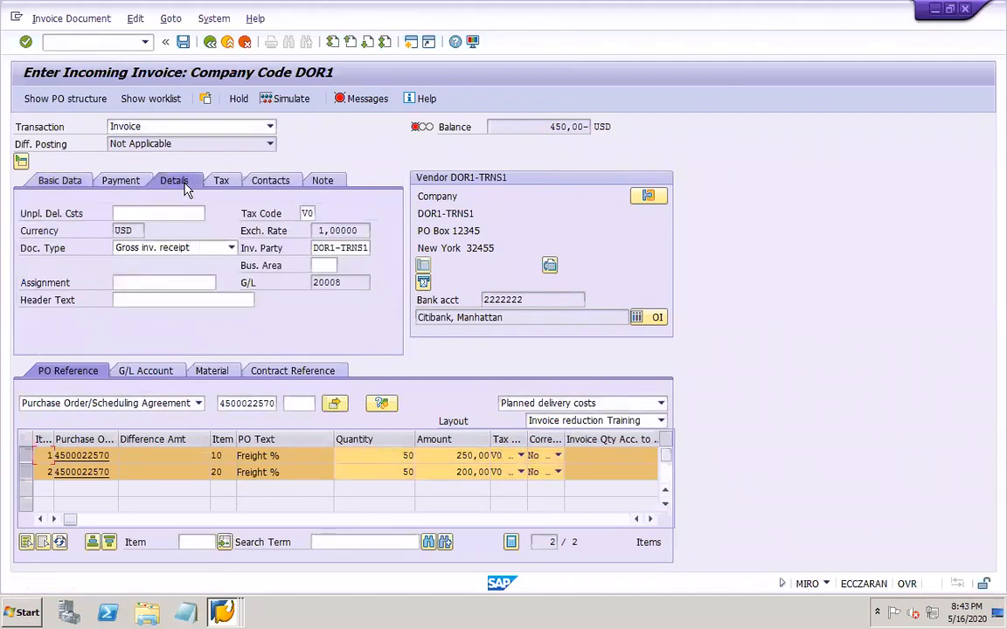
left_click(159, 212)
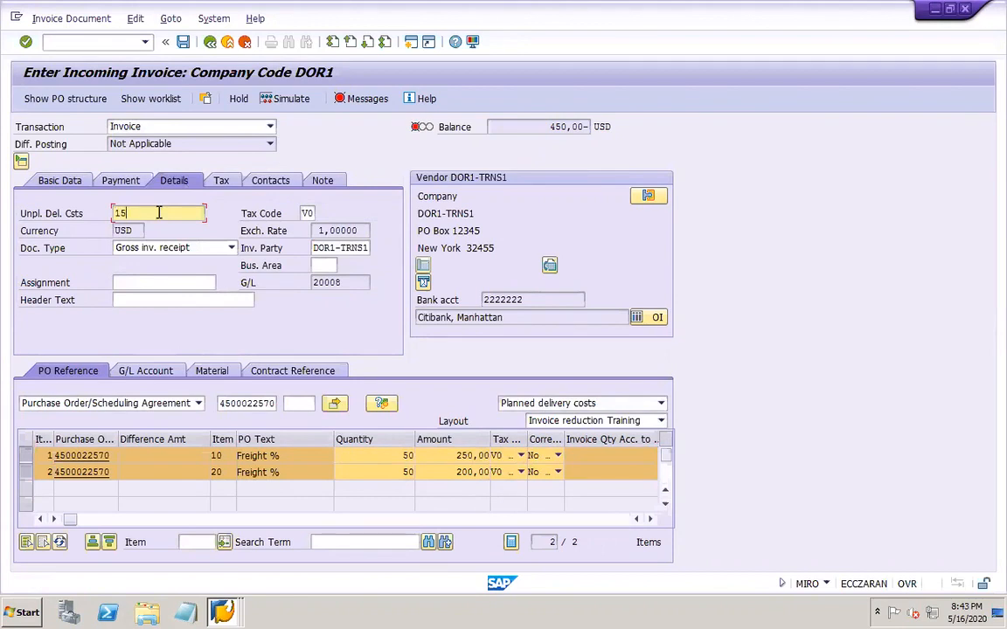
key("Tab")
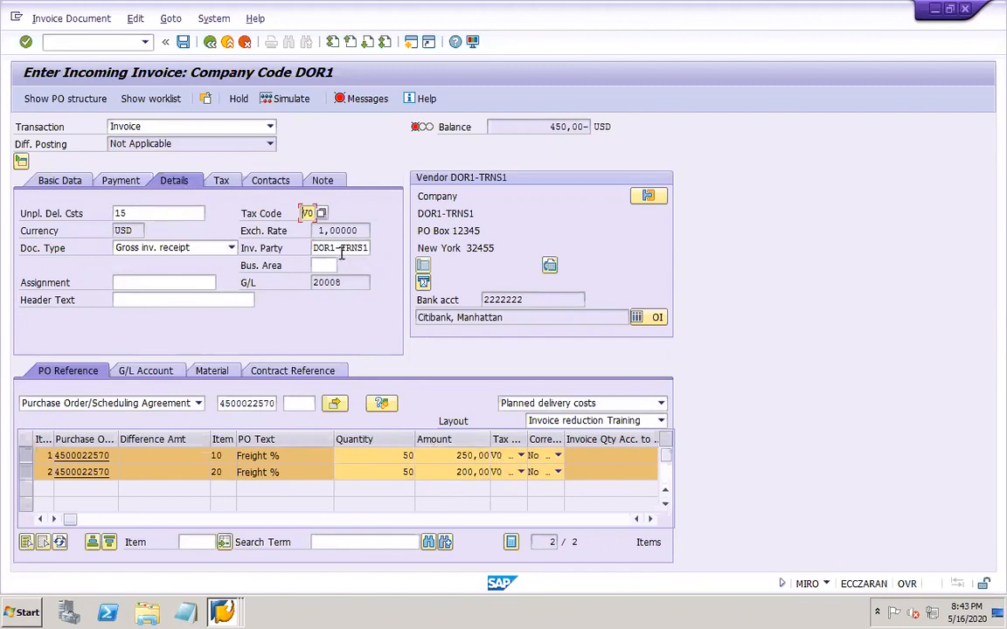
left_click_drag(315, 251, 385, 249)
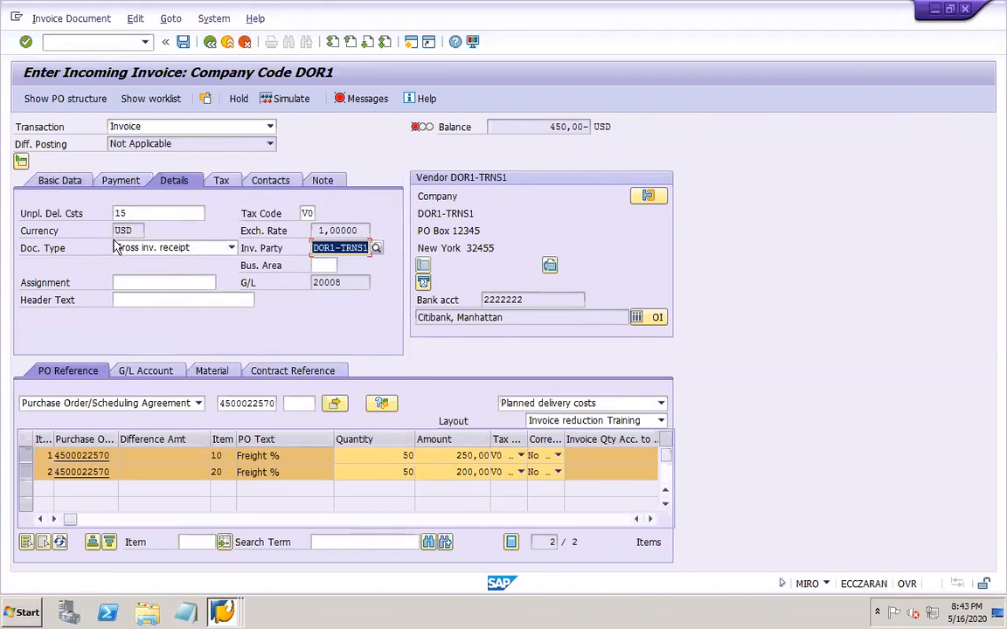
left_click(316, 248)
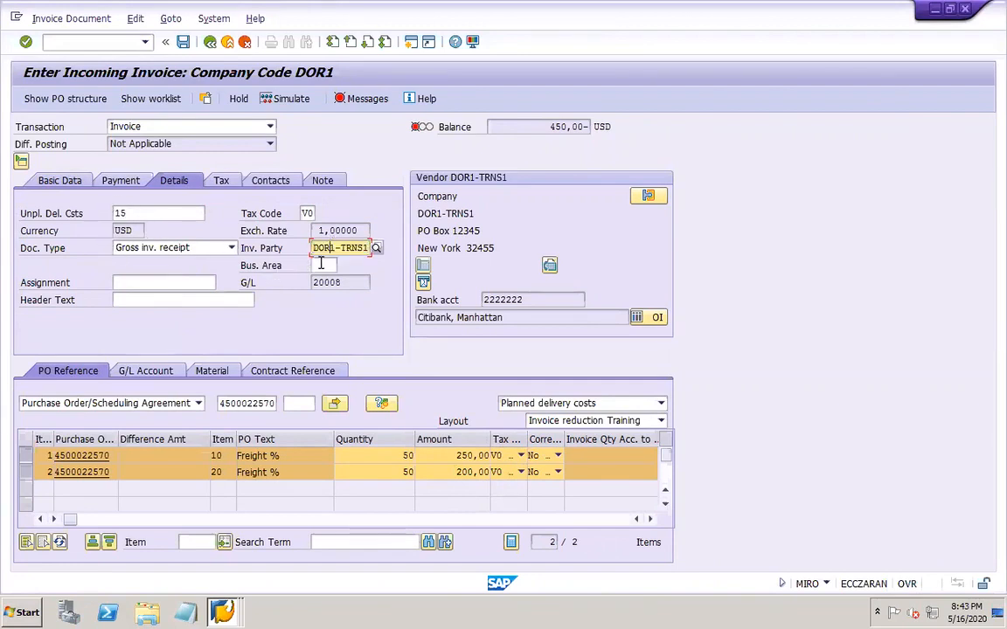
left_click_drag(315, 248, 369, 249)
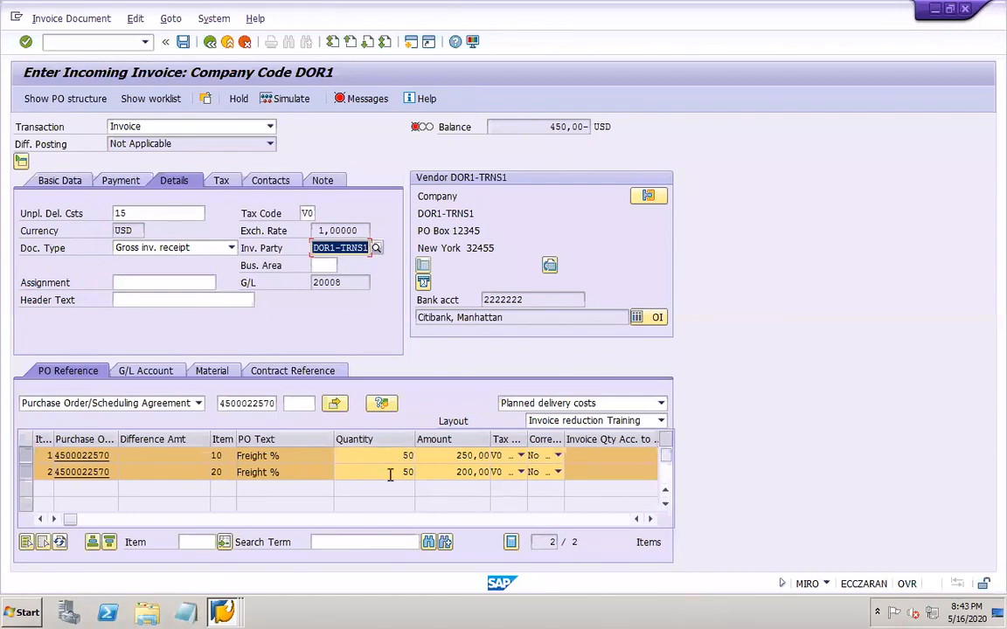
left_click(452, 456)
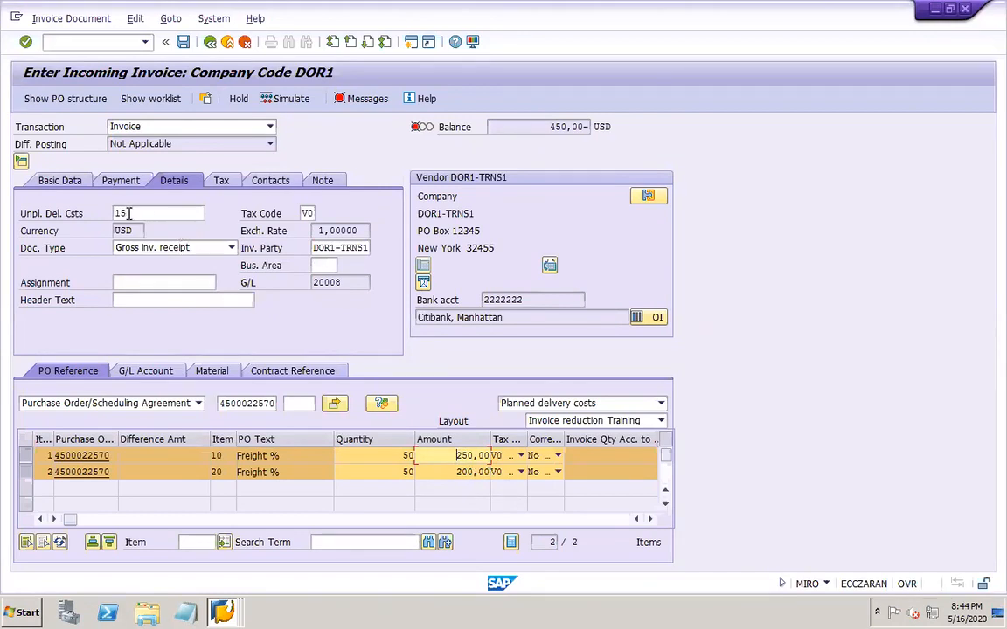
Enter an invoice amount of 465 and the text "delivery charges" in the invoice's basic data
left_click(68, 187)
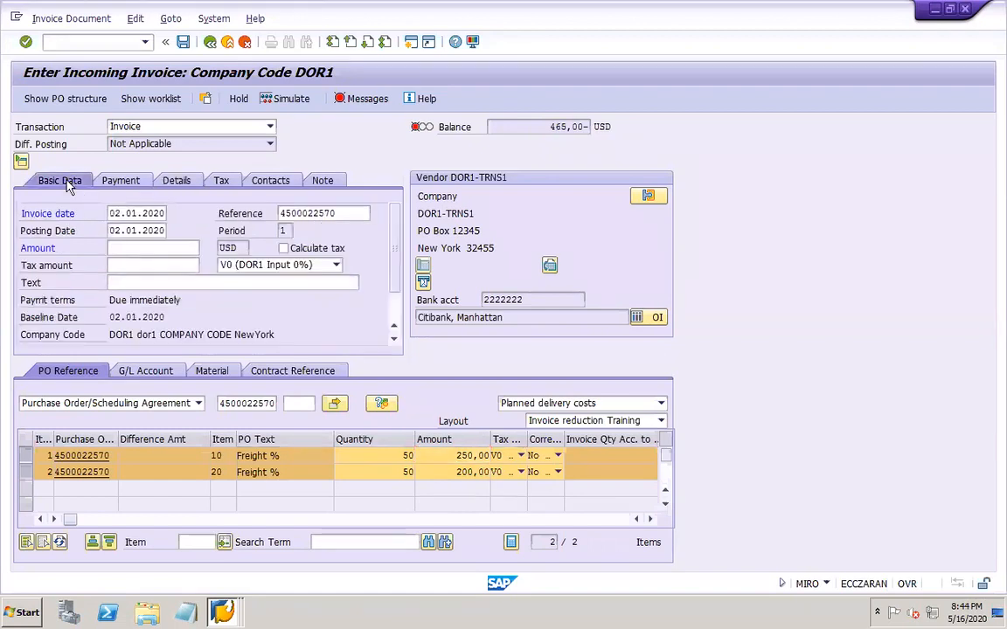
left_click(145, 248)
type("465")
left_click(161, 285)
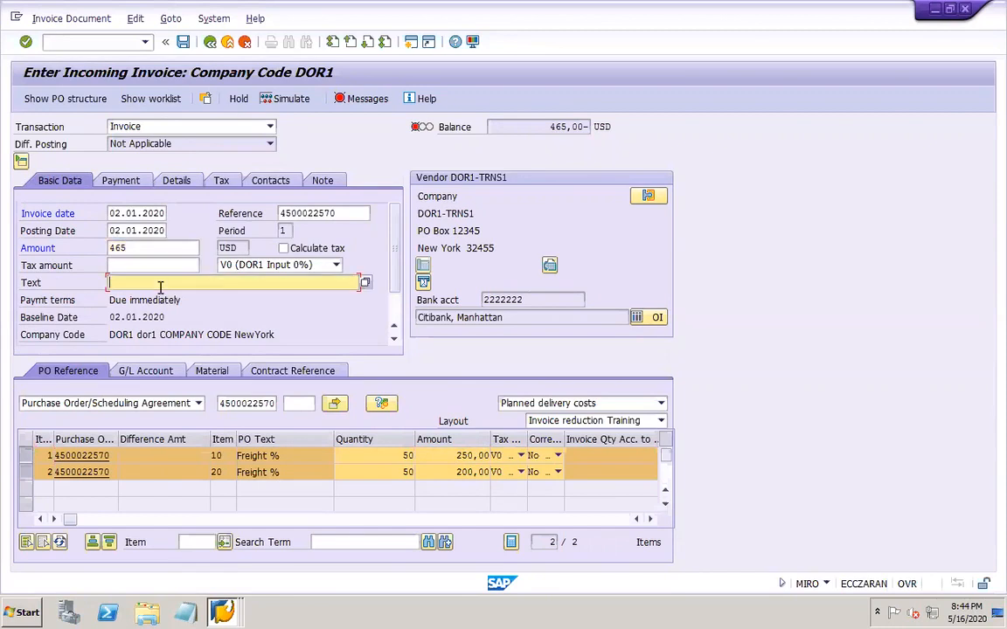
left_click(160, 286)
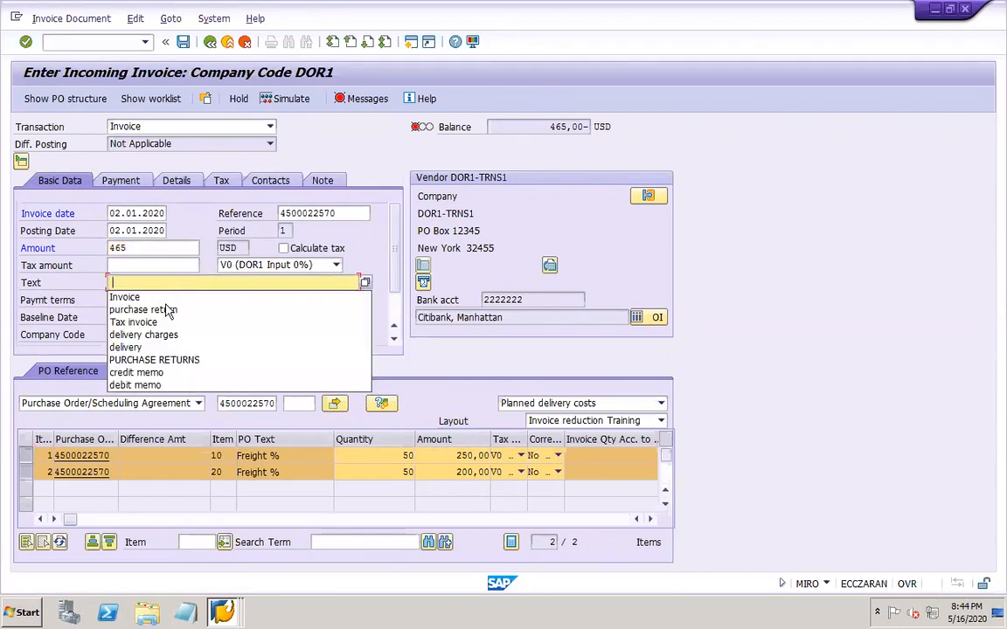
left_click(163, 337)
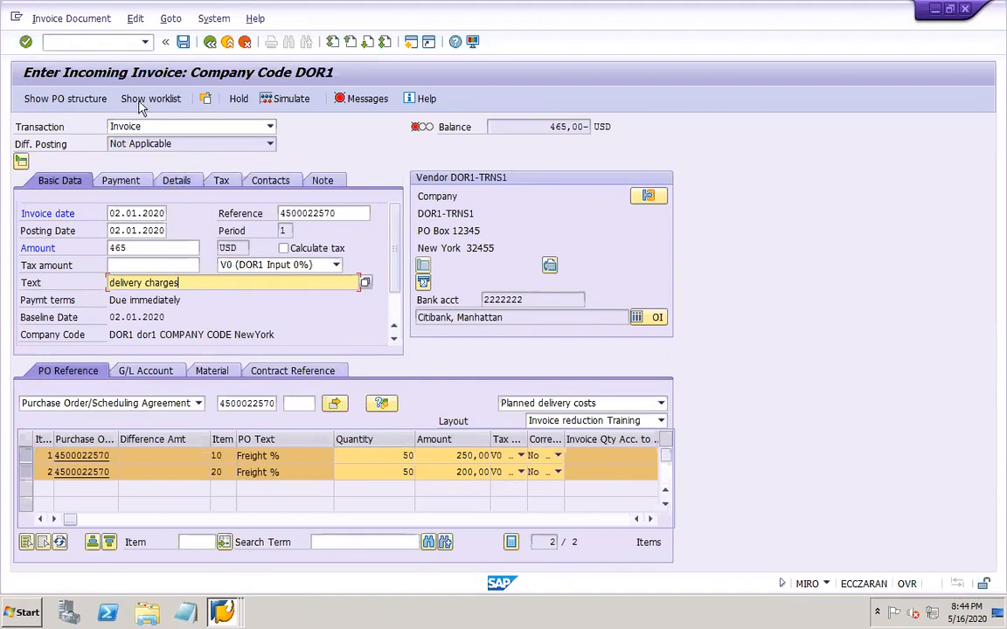
Start transaction SPRO in a new session and display the SAP Reference IMG
left_click(96, 41)
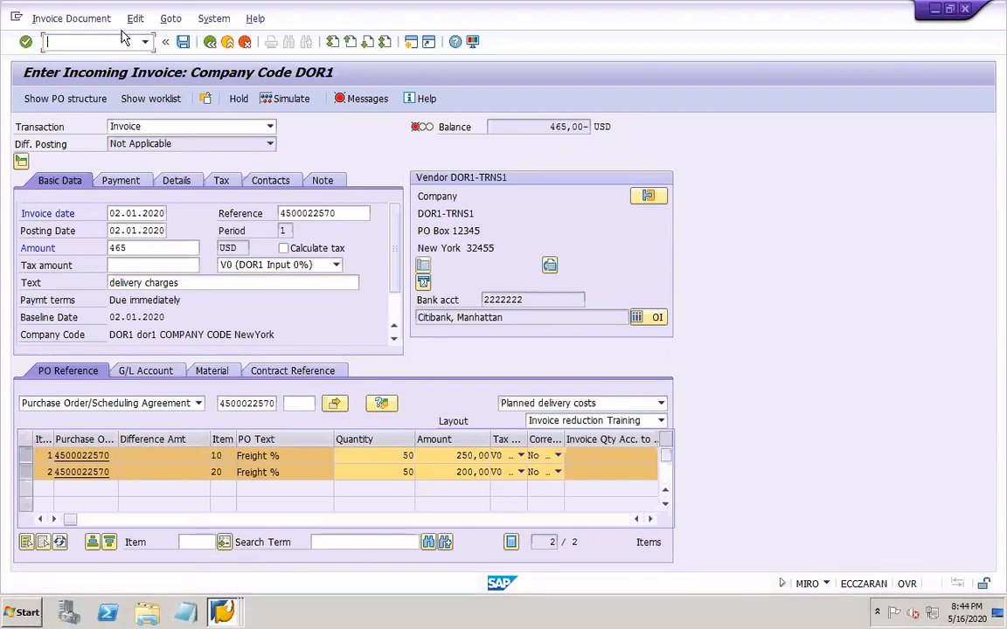
type("/nmiro")
key("Return")
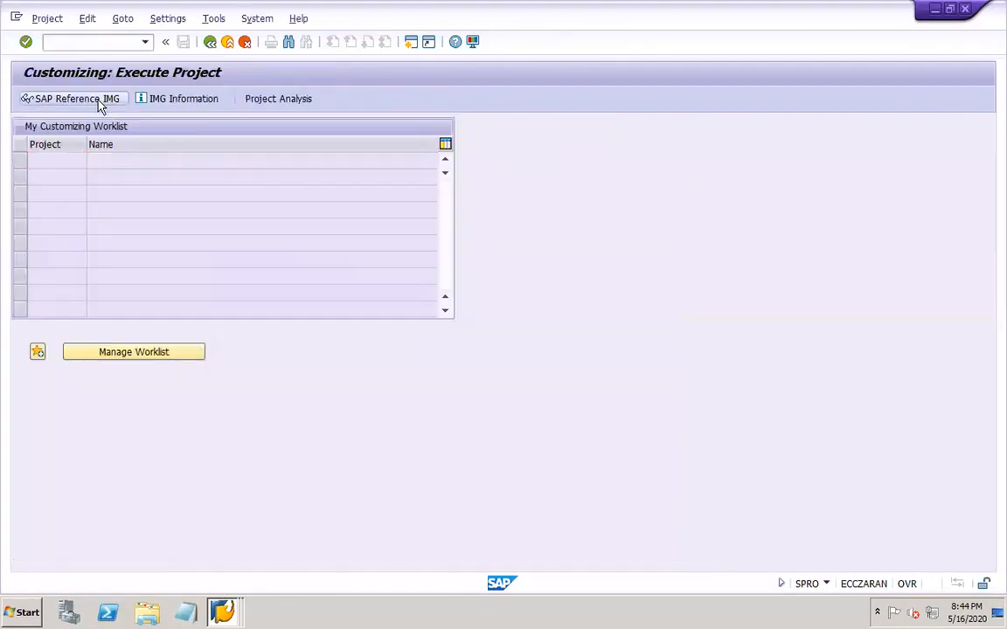
left_click(93, 99)
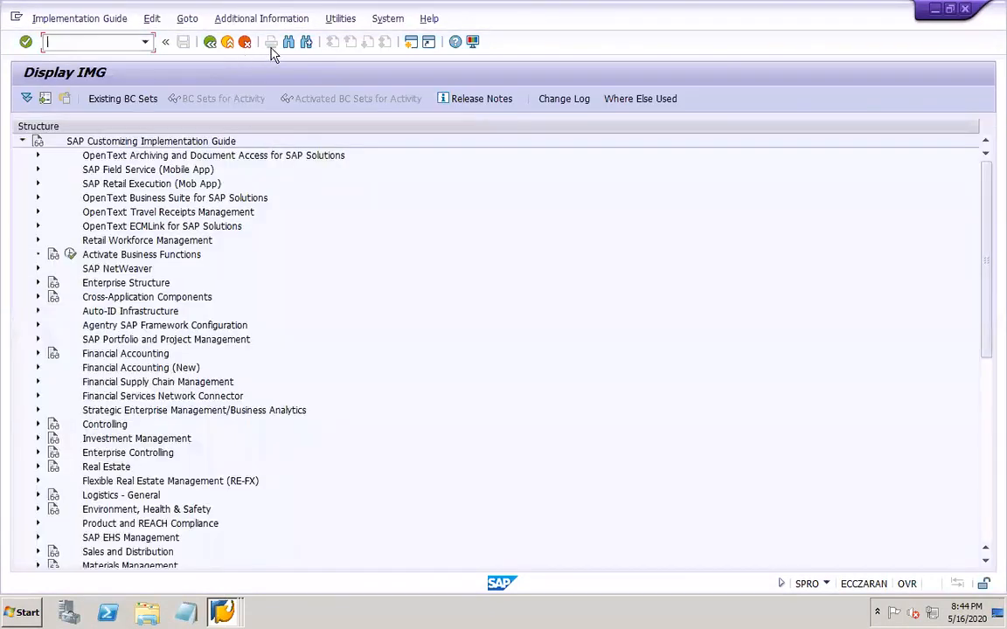
Search the IMG for "incoming invoice" and open Configure How Unplanned Delivery Costs Are Posted under Logistics Invoice Verification
left_click(289, 44)
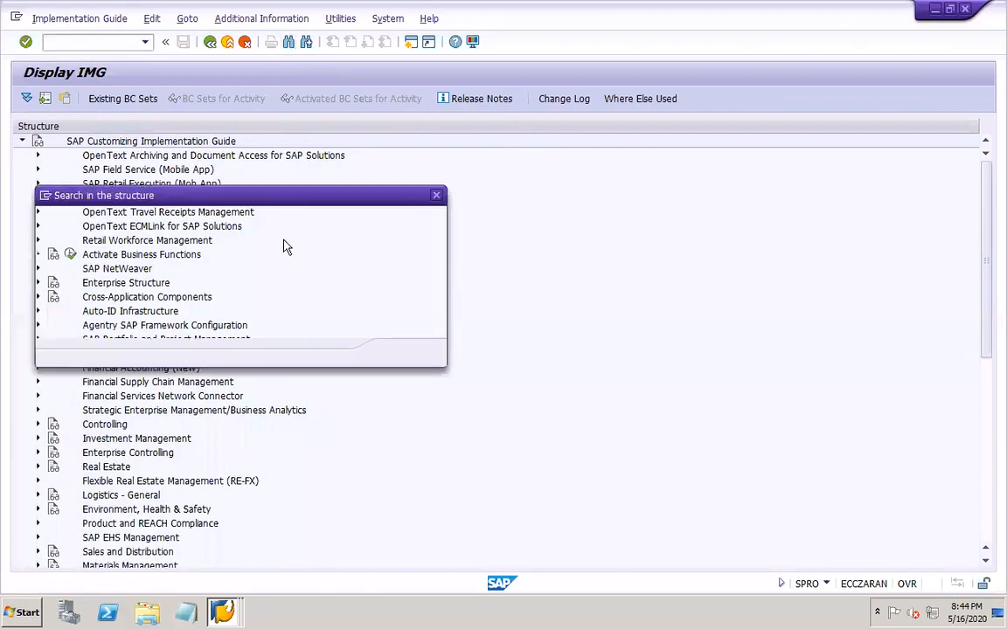
type("incomi")
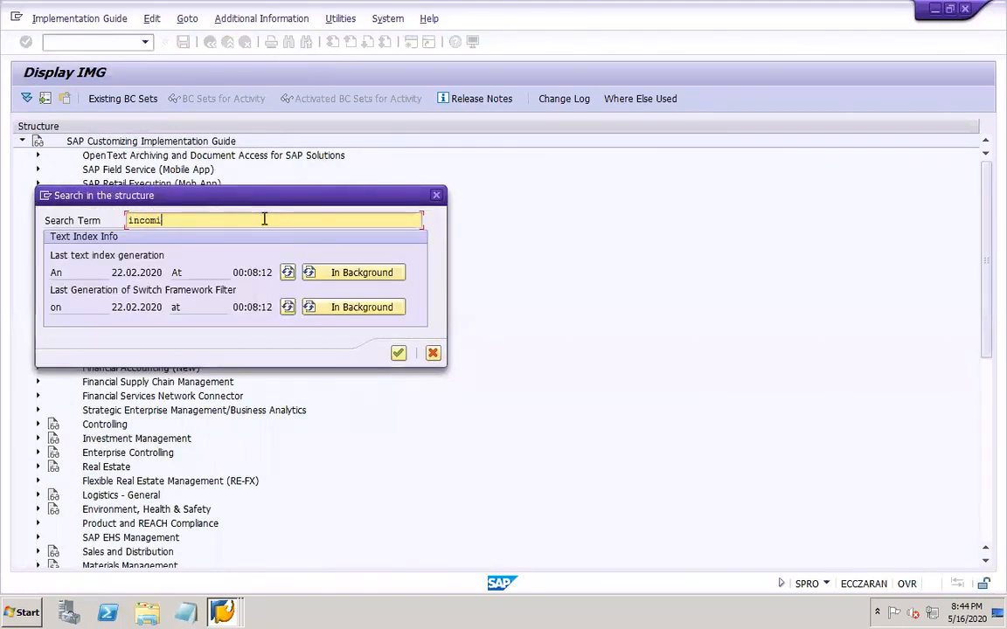
type("ng invoice")
key("Return")
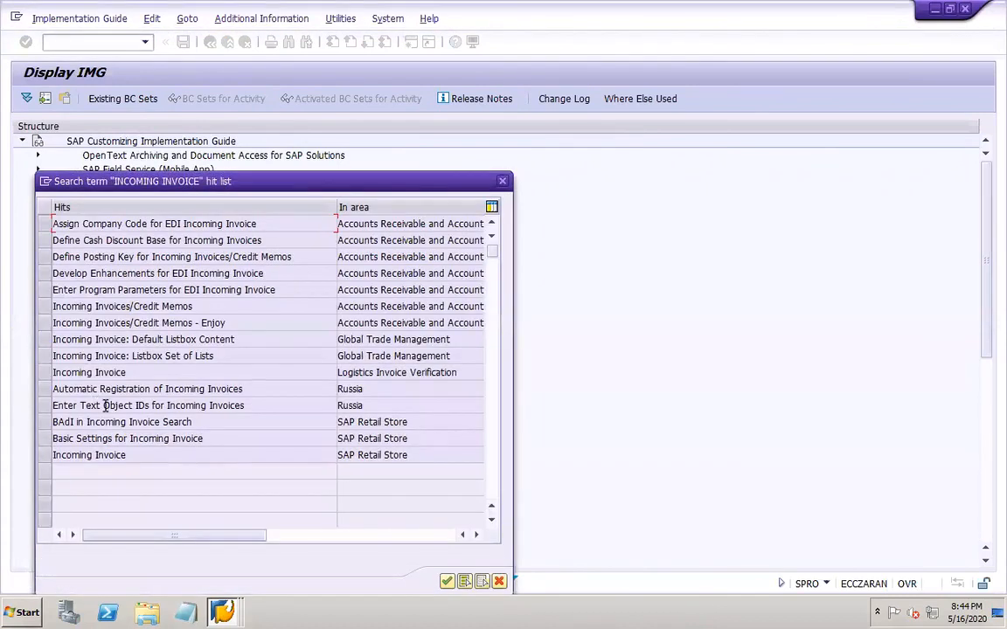
double_click(234, 374)
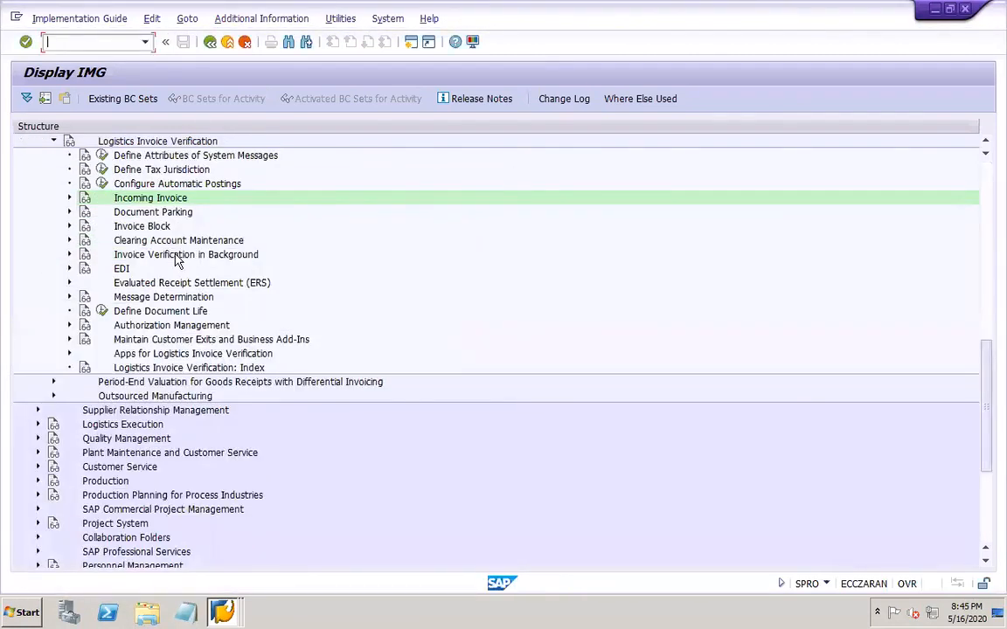
left_click(69, 198)
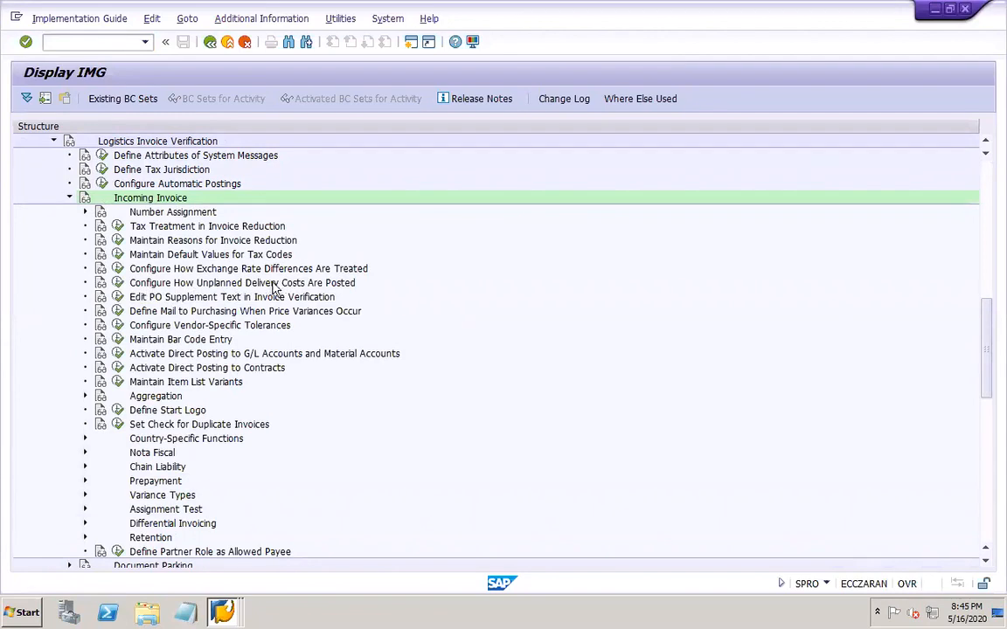
left_click(118, 285)
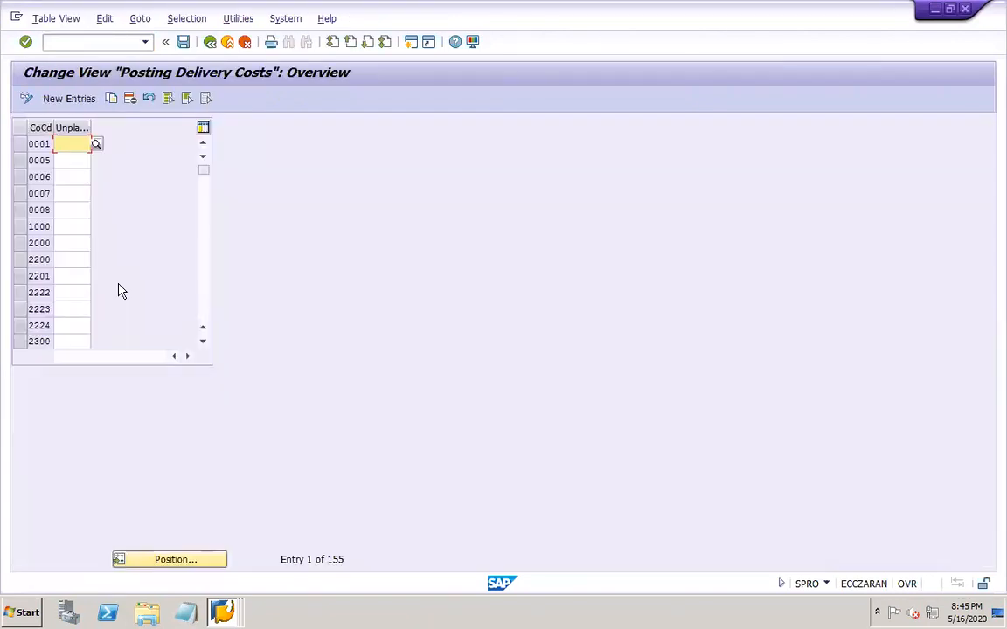
Locate company code DOR1 in the Posting Delivery Costs view, set its unplanned delivery costs to 2, and widen that column
left_click(62, 98)
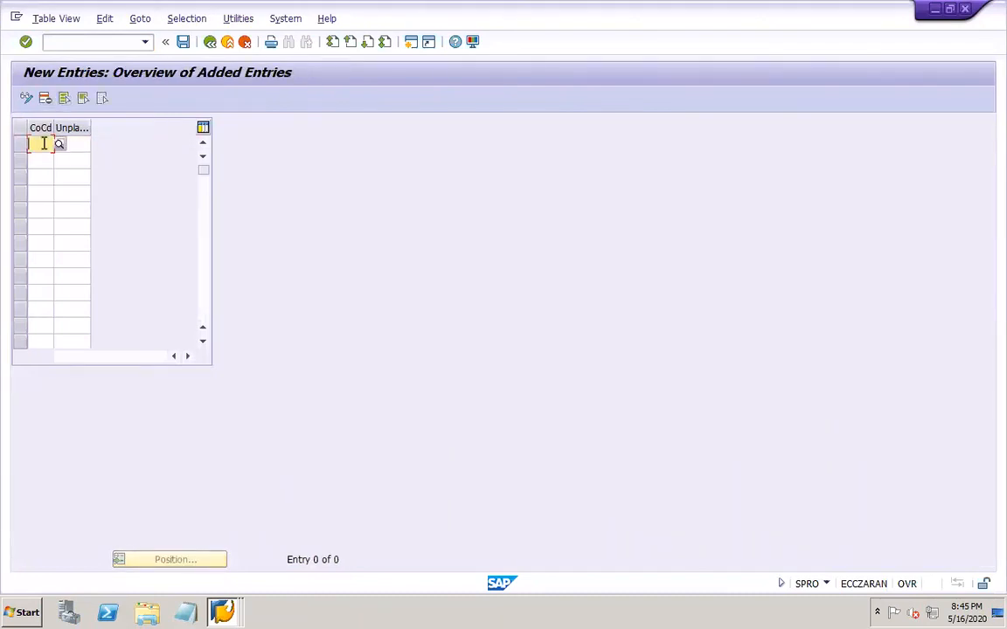
left_click(184, 40)
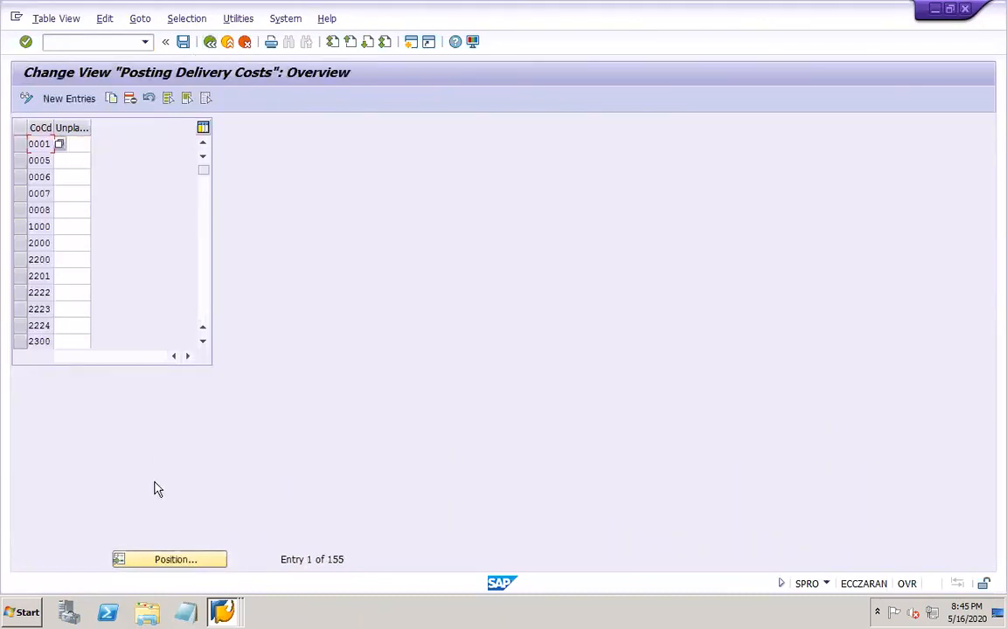
left_click(195, 563)
type("DOR1")
key("Return")
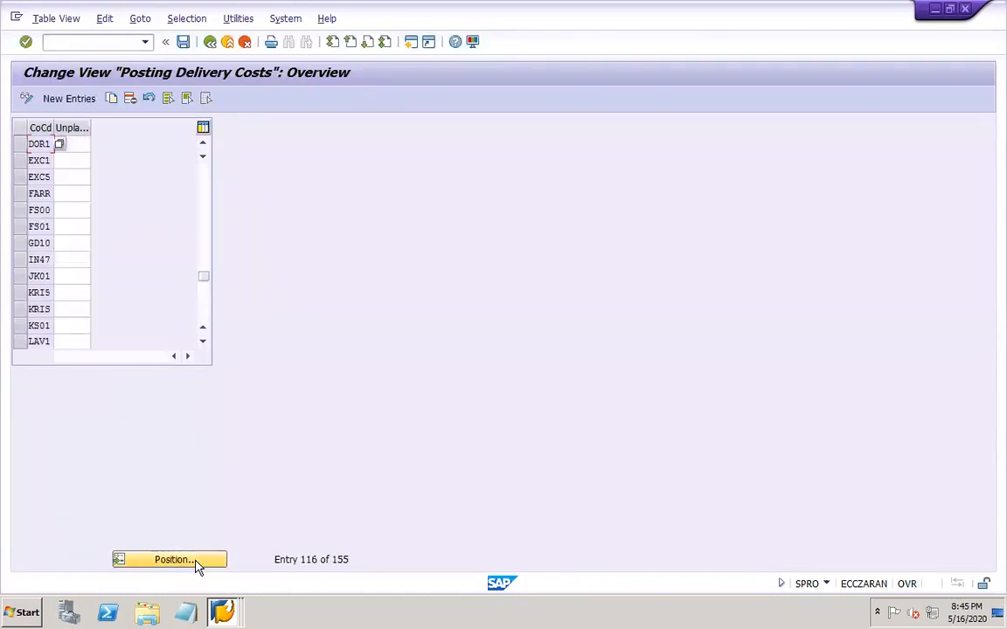
left_click(77, 143)
type("2")
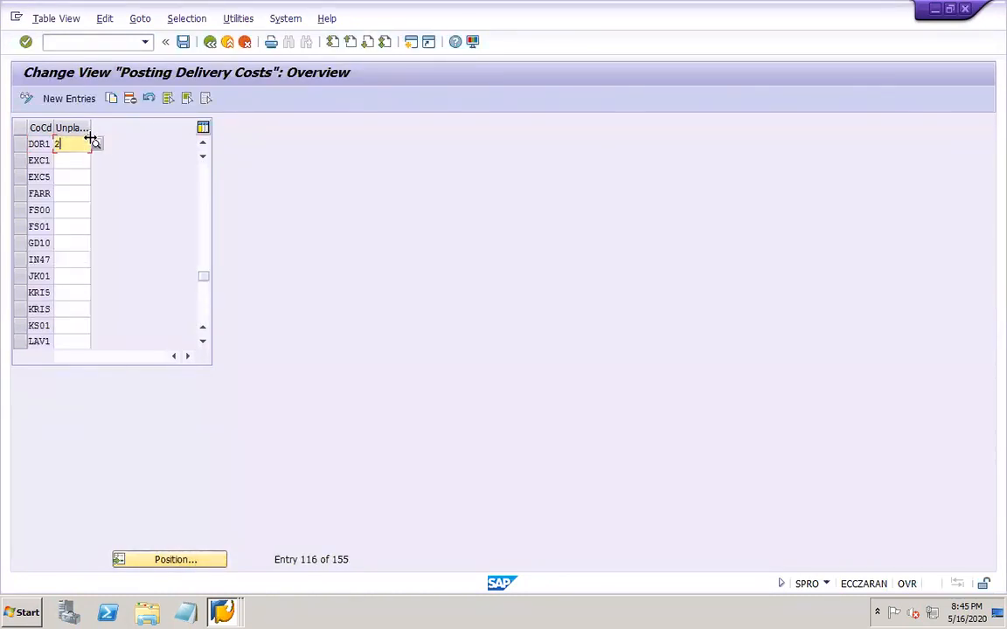
left_click_drag(90, 127, 134, 128)
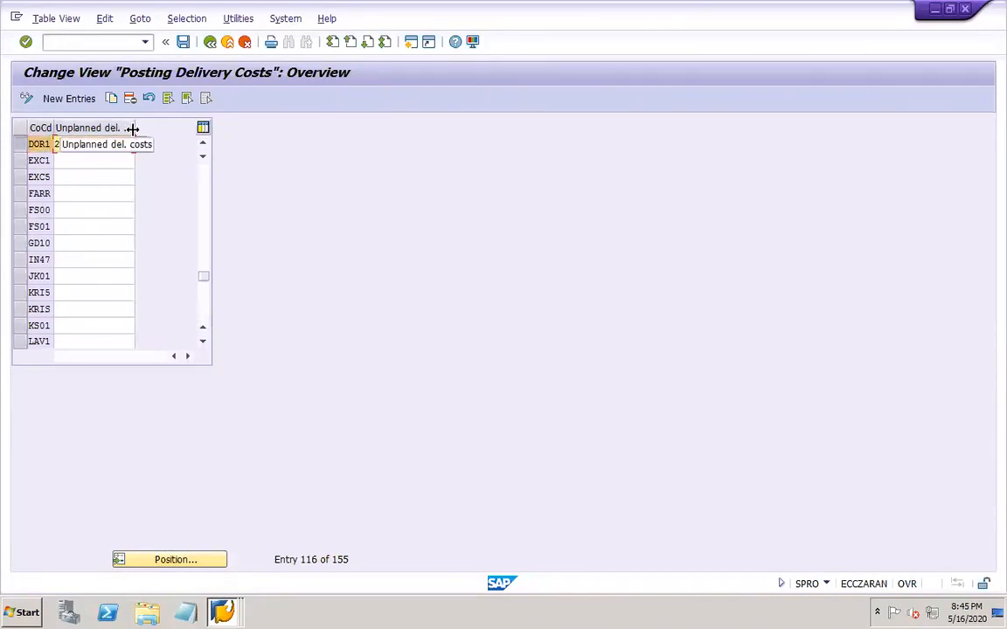
left_click_drag(132, 129, 167, 129)
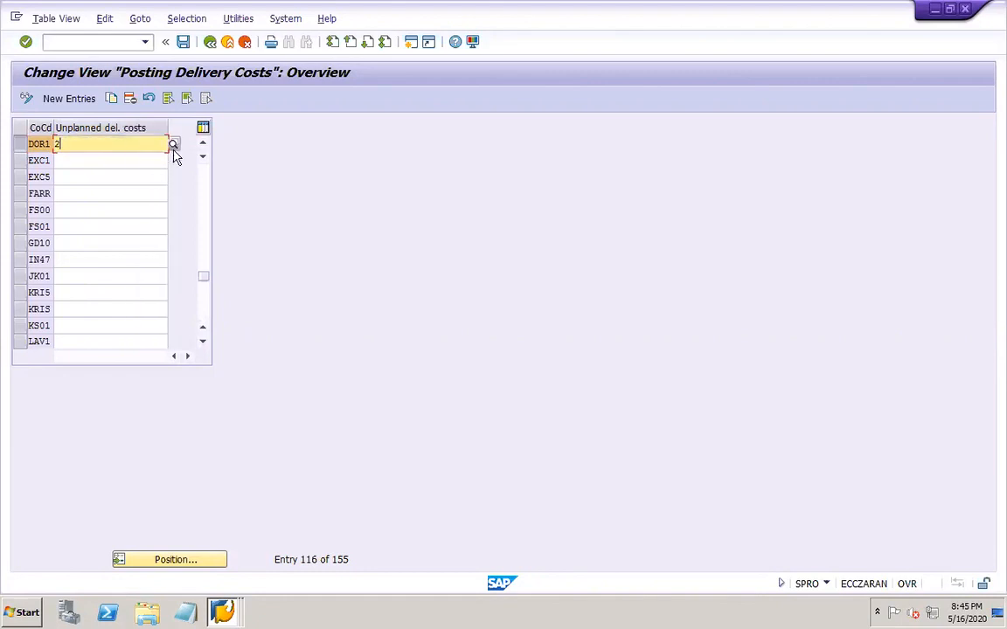
Select 2 (Different G/L line) from the possible values for DOR1's unplanned delivery costs
left_click(174, 145)
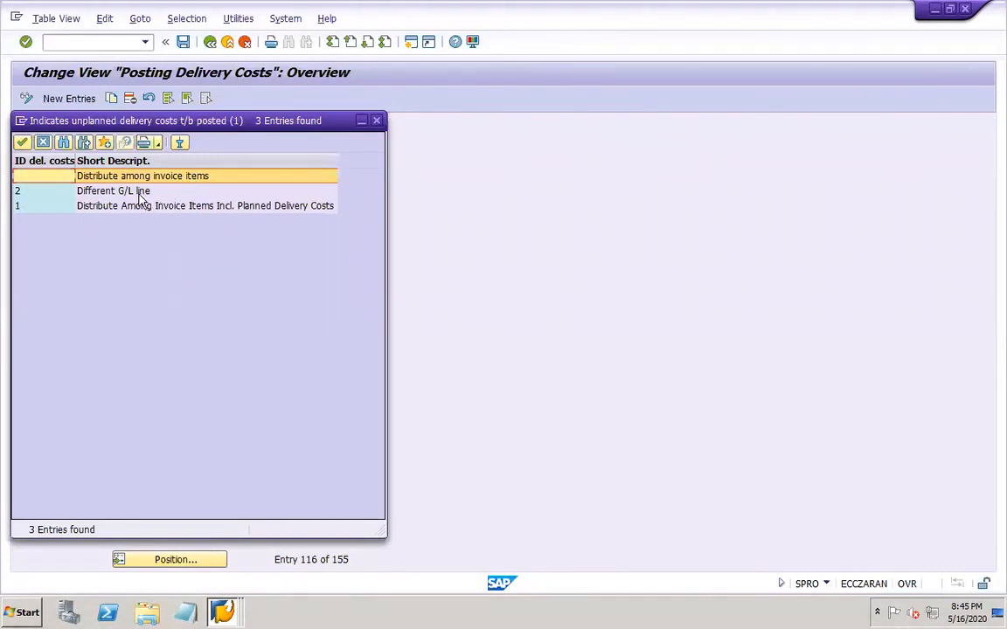
left_click(112, 192)
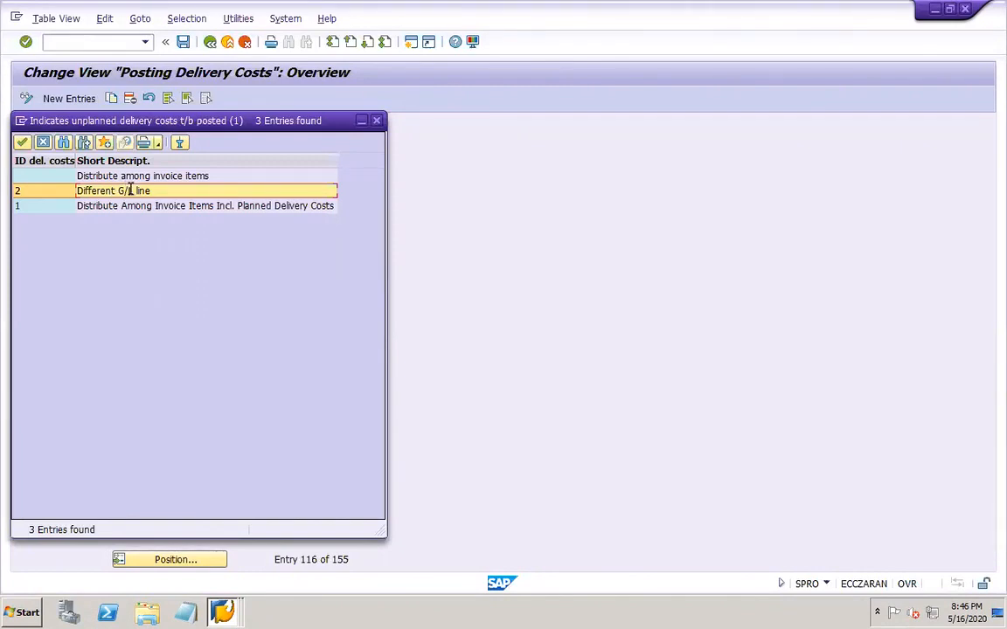
double_click(130, 190)
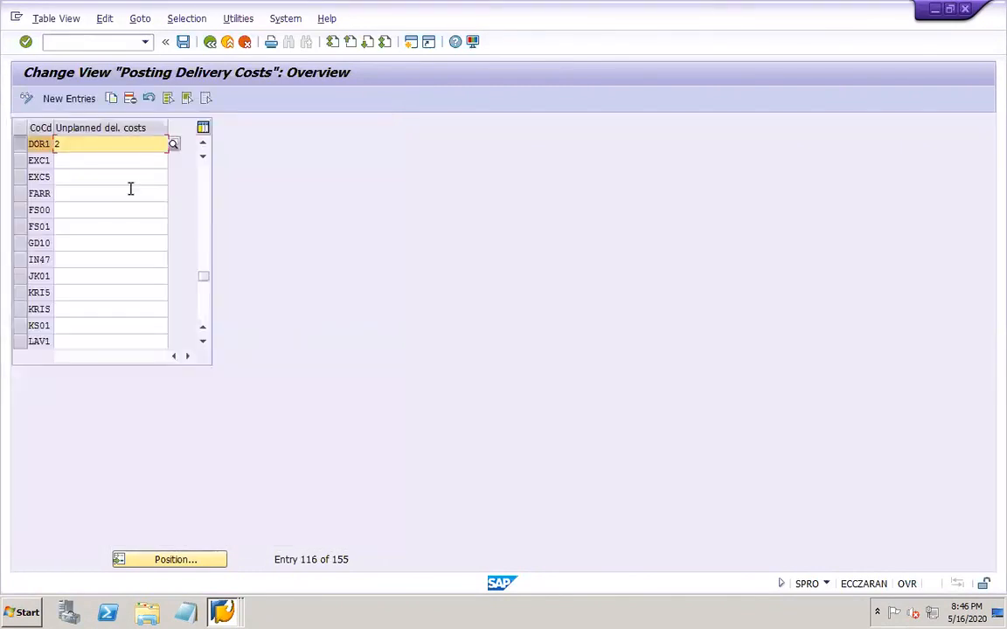
left_click(173, 145)
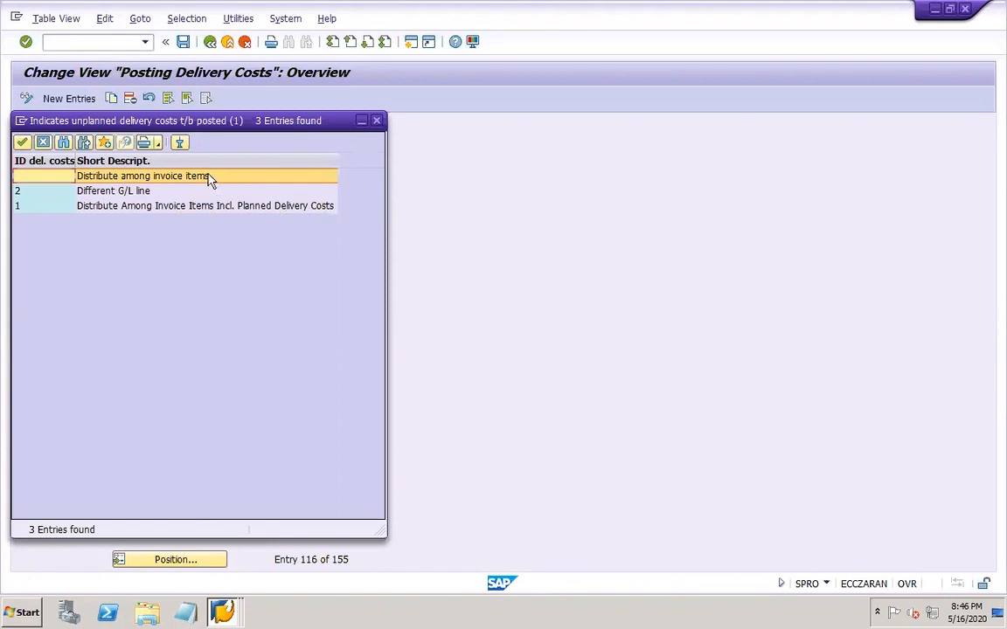
left_click(133, 192)
double_click(134, 192)
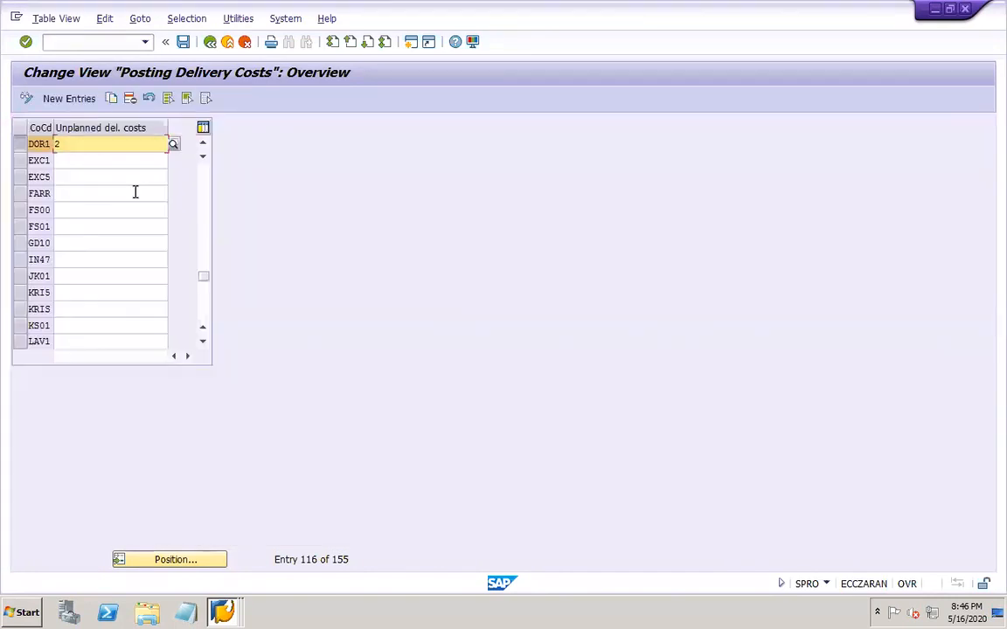
Save the delivery cost setting under the proposed customizing request and close the customizing session
left_click(185, 42)
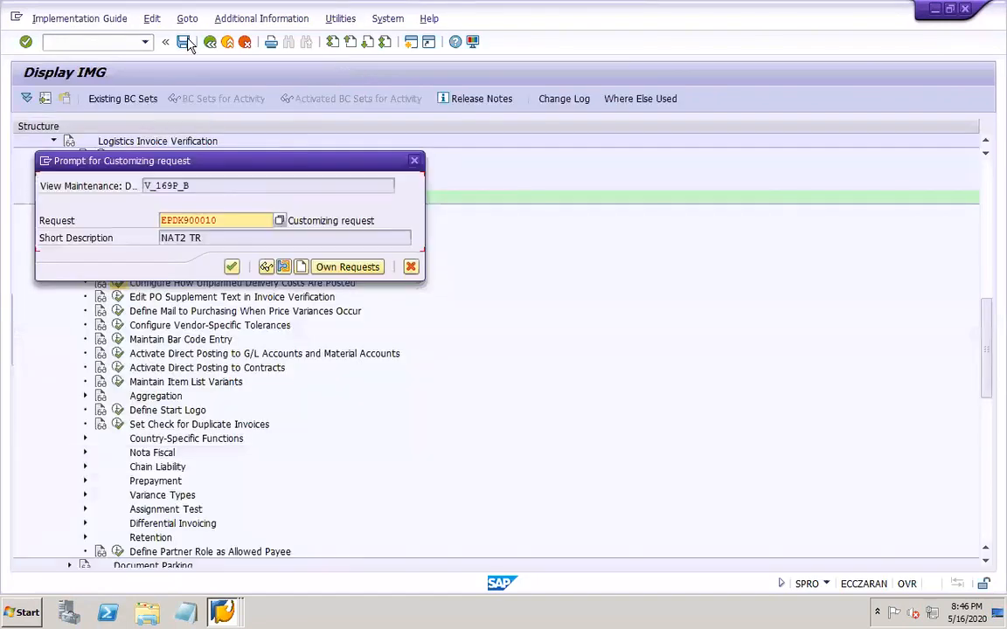
left_click(232, 266)
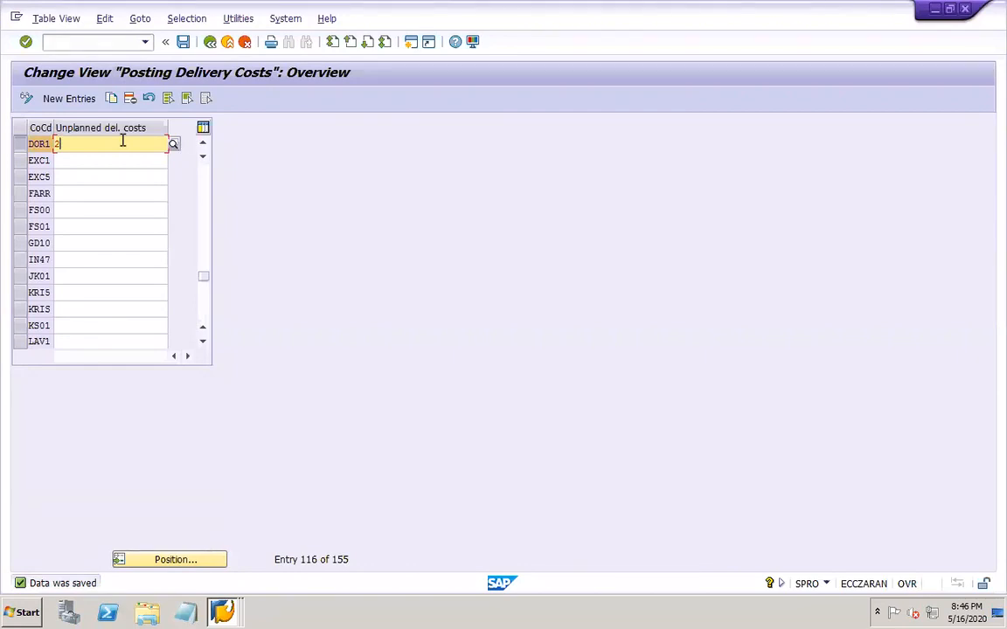
left_click(185, 42)
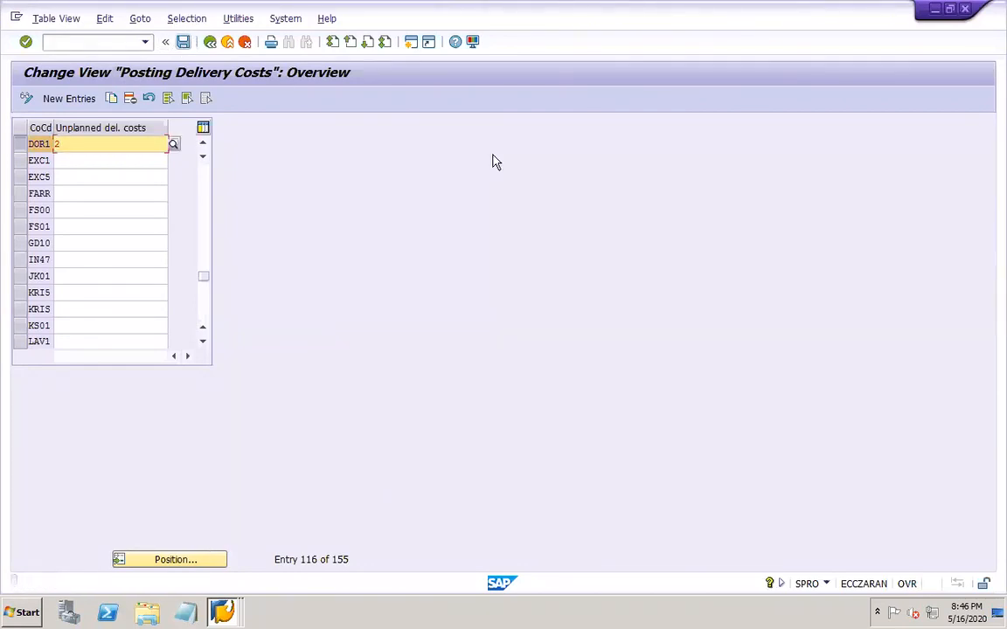
left_click(965, 9)
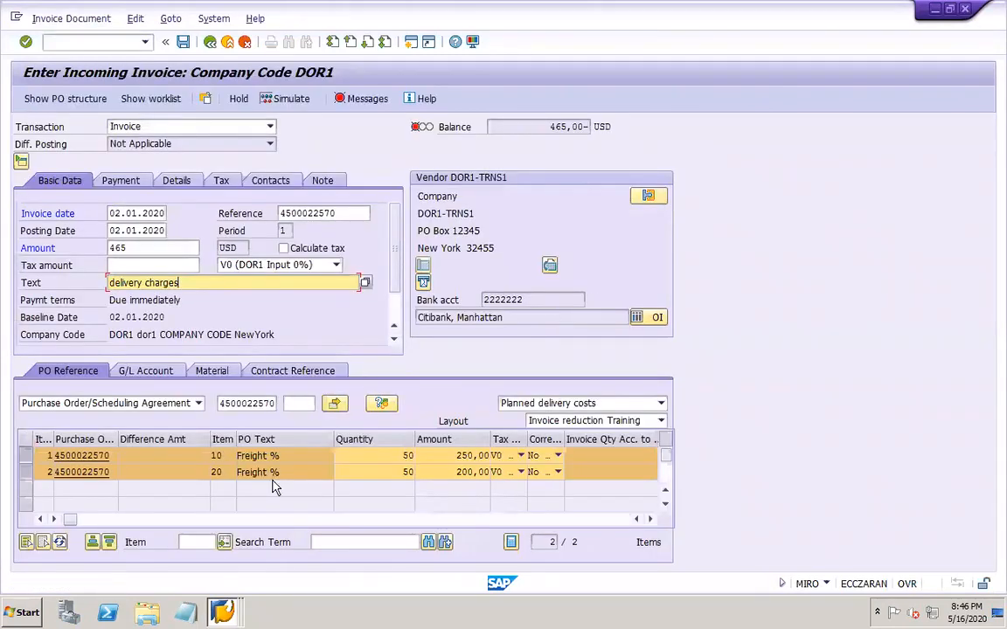
Switch to the Display G/L Account Centrally session and expand the Expenses accounts of company code DOR1
left_click(222, 613)
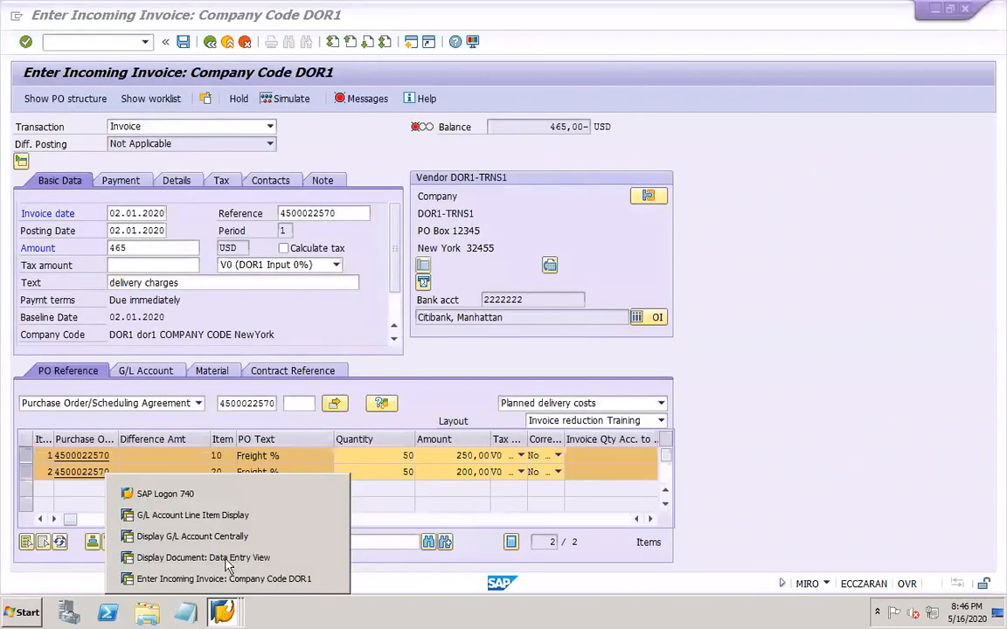
left_click(193, 536)
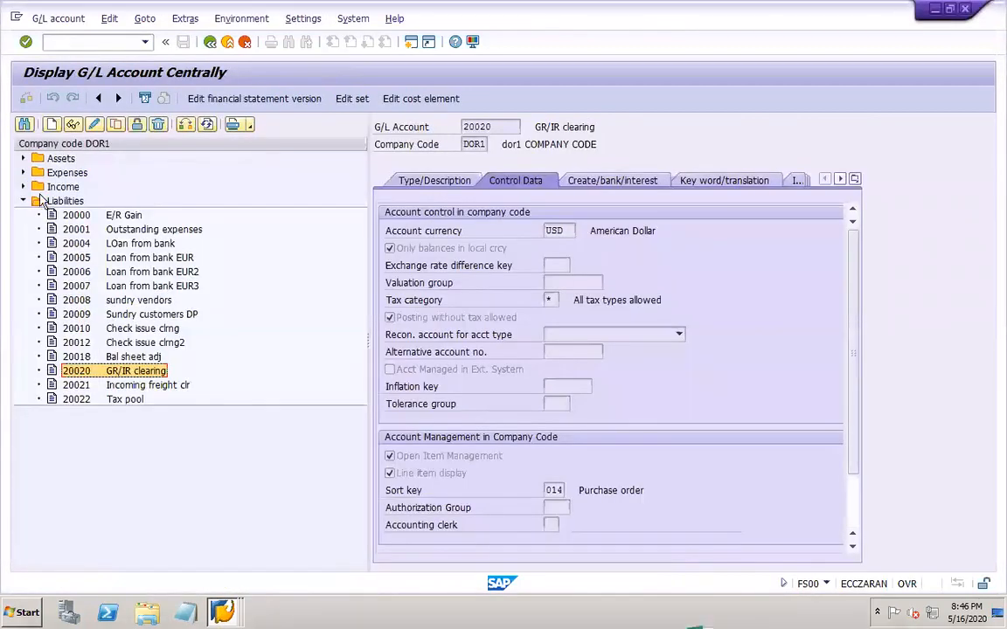
left_click(23, 172)
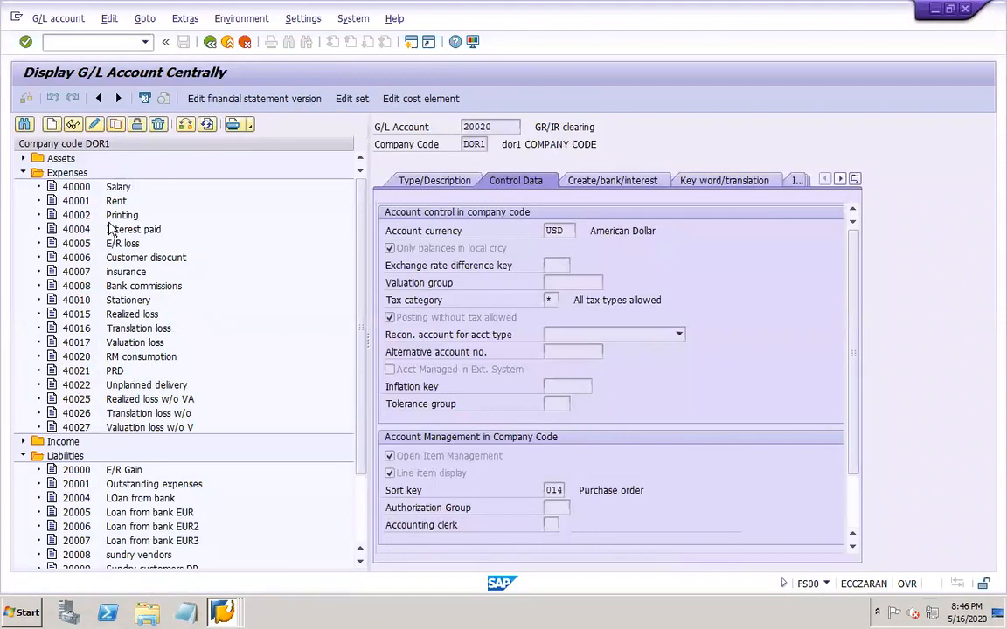
left_click(114, 185)
left_click(116, 125)
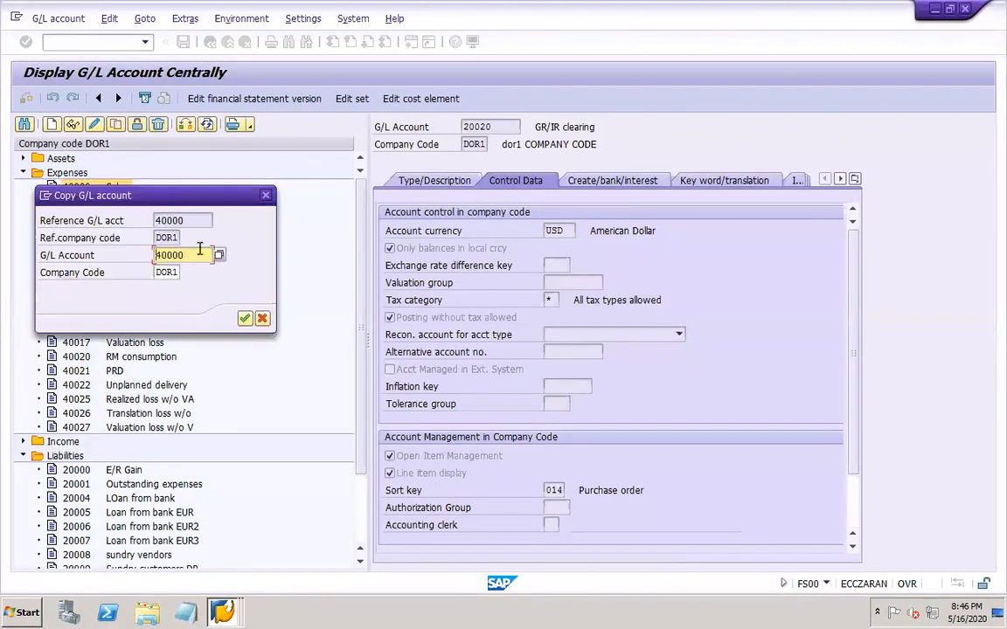
left_click_drag(140, 195, 481, 151)
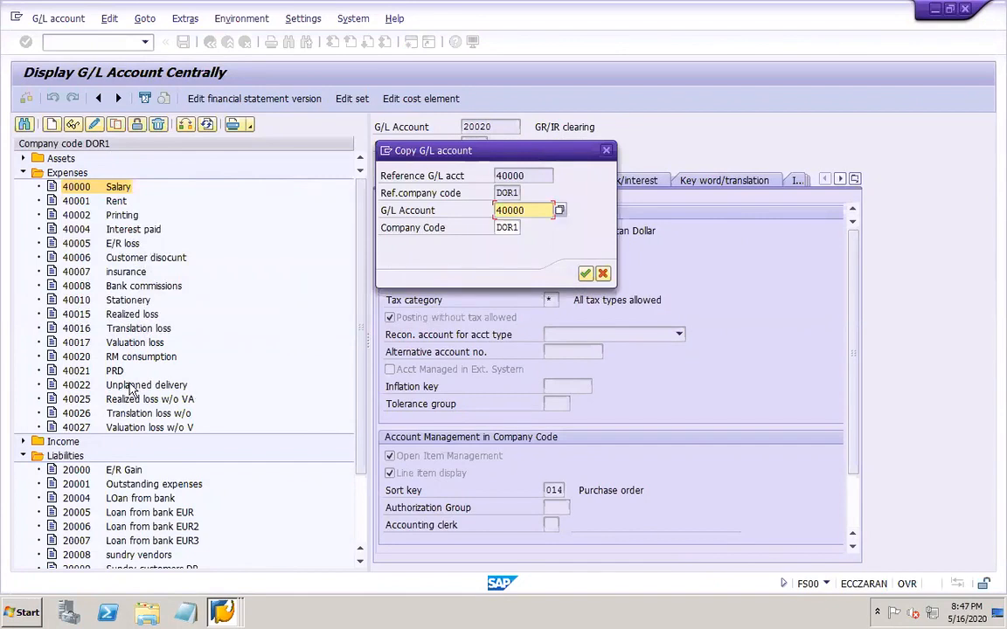
left_click(606, 151)
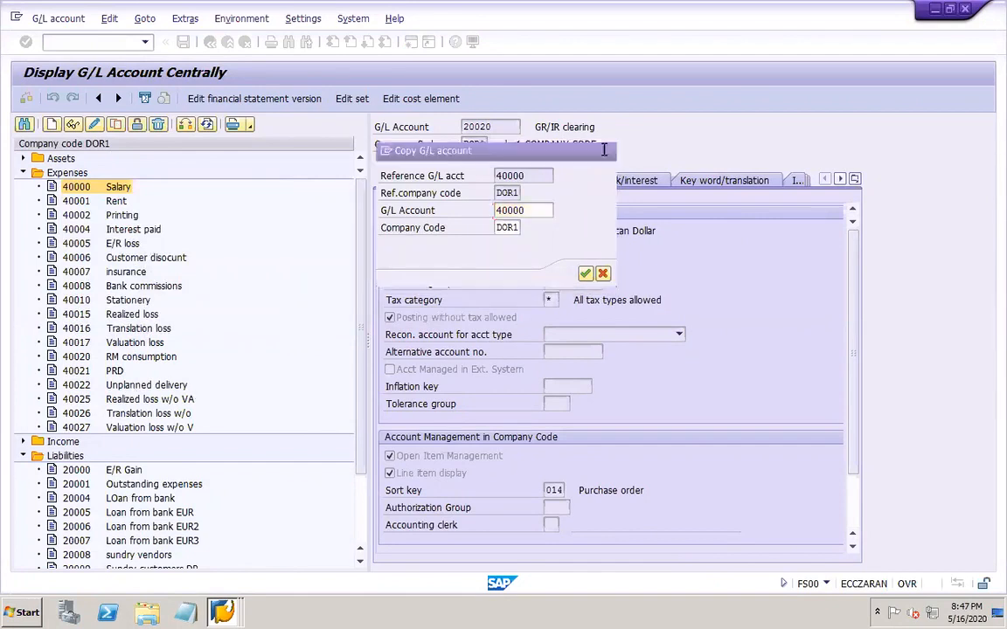
Display G/L account 40022 (Unplanned delivery) and examine its type and description, control data, and document creation settings
left_click(144, 386)
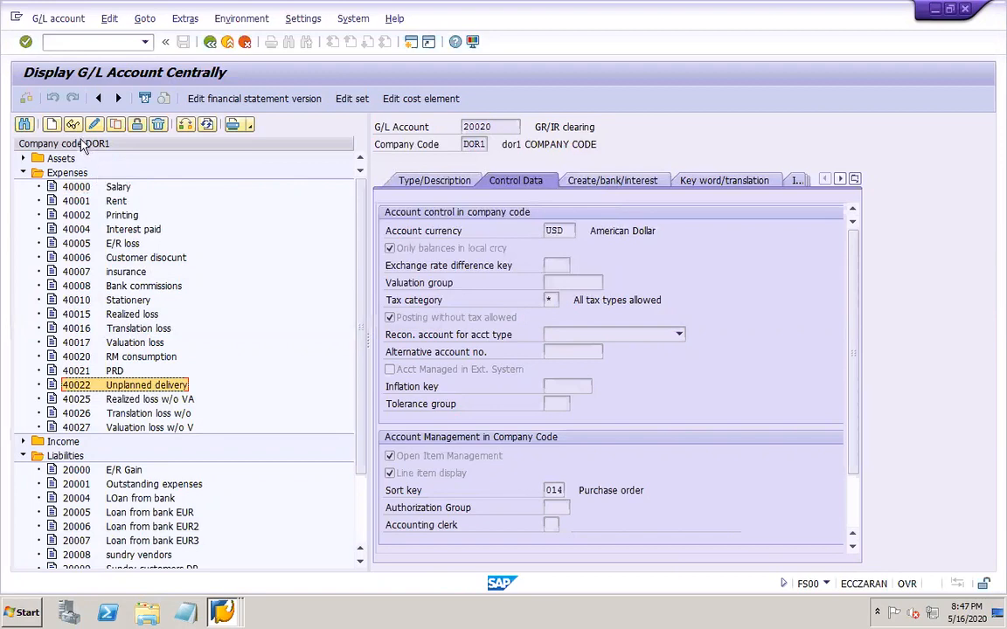
left_click(435, 180)
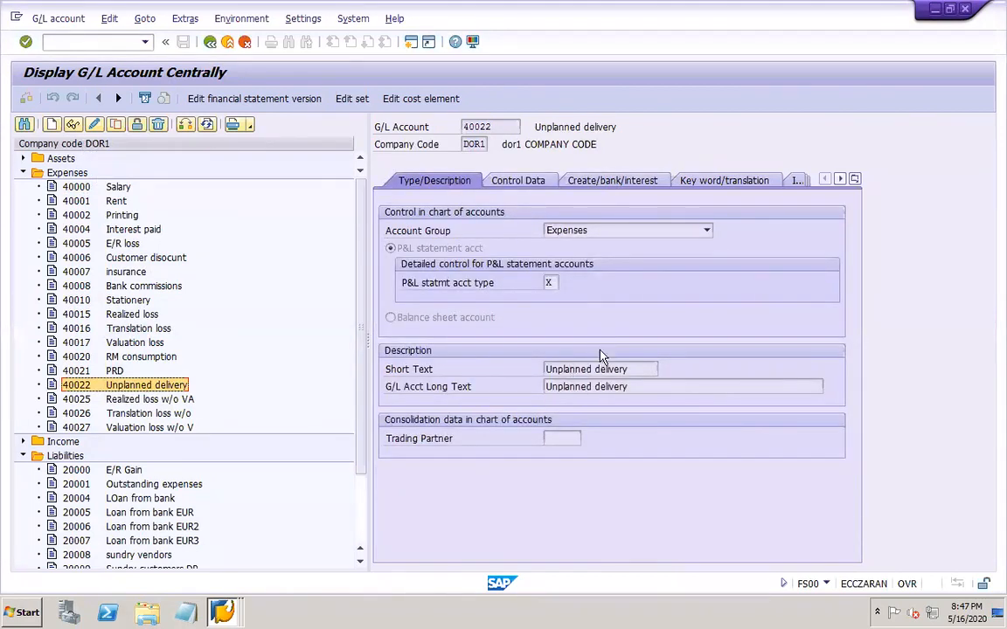
left_click(516, 182)
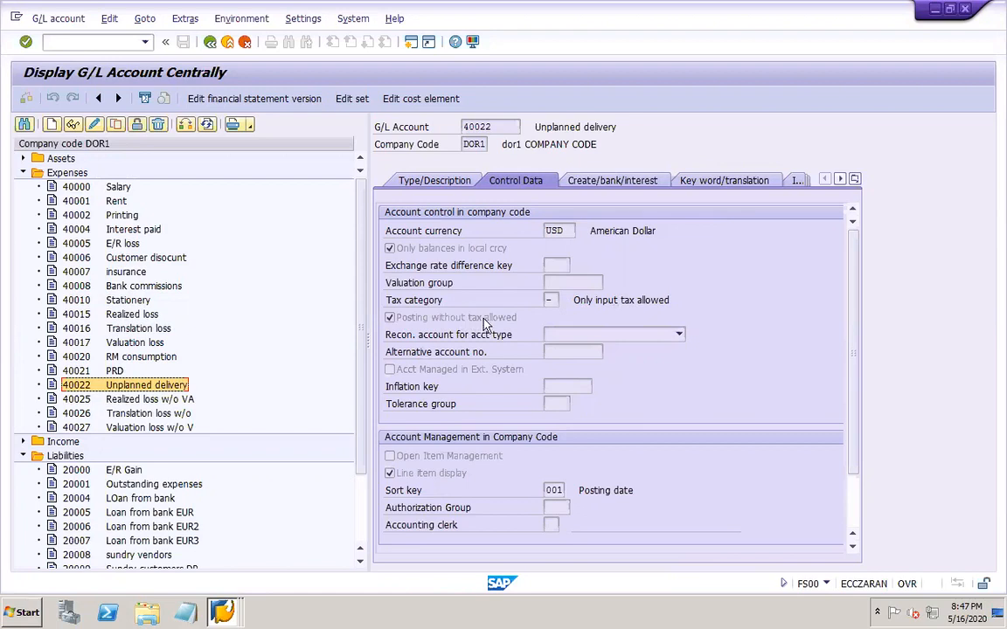
left_click(593, 181)
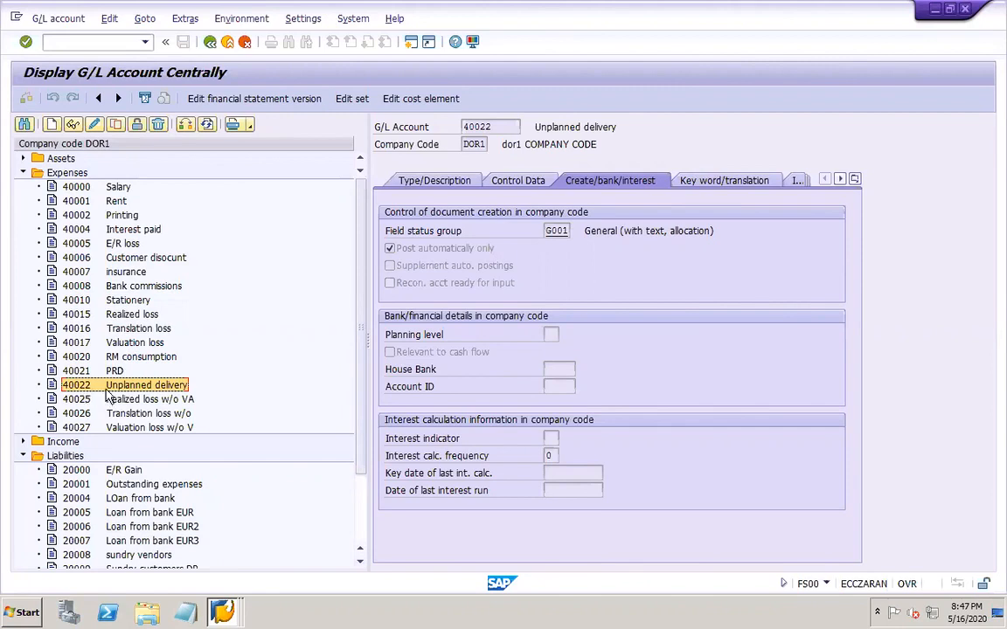
Switch to the Display Document: Data Entry View session and start transaction OBYC for the automatic posting procedures
left_click(222, 612)
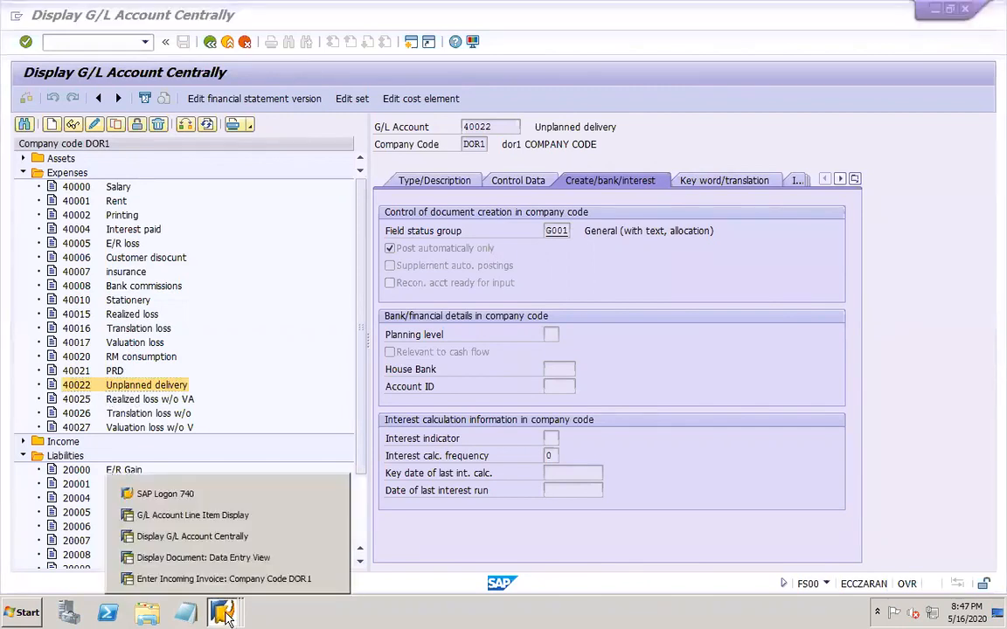
left_click(232, 560)
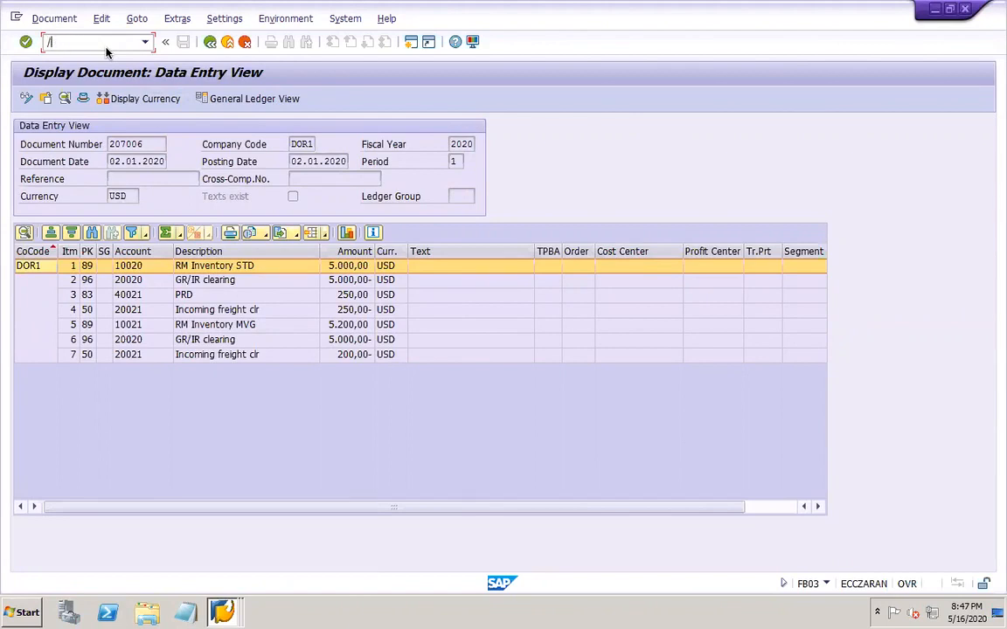
key("Return")
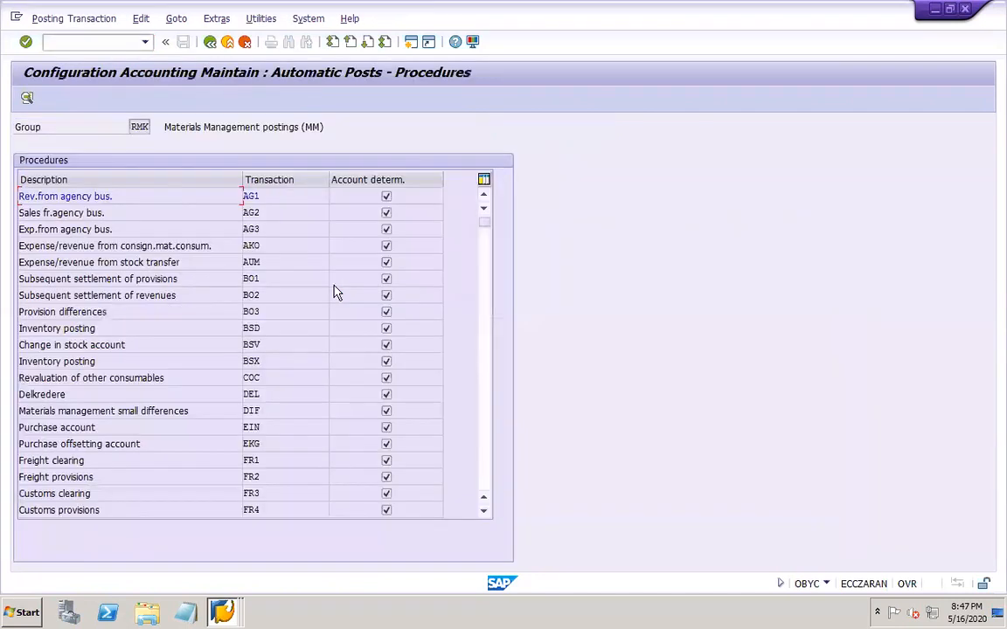
Locate the Unplanned delivery costs (UPF) procedure among the Materials Management posting procedures of group RMK
left_click(487, 470)
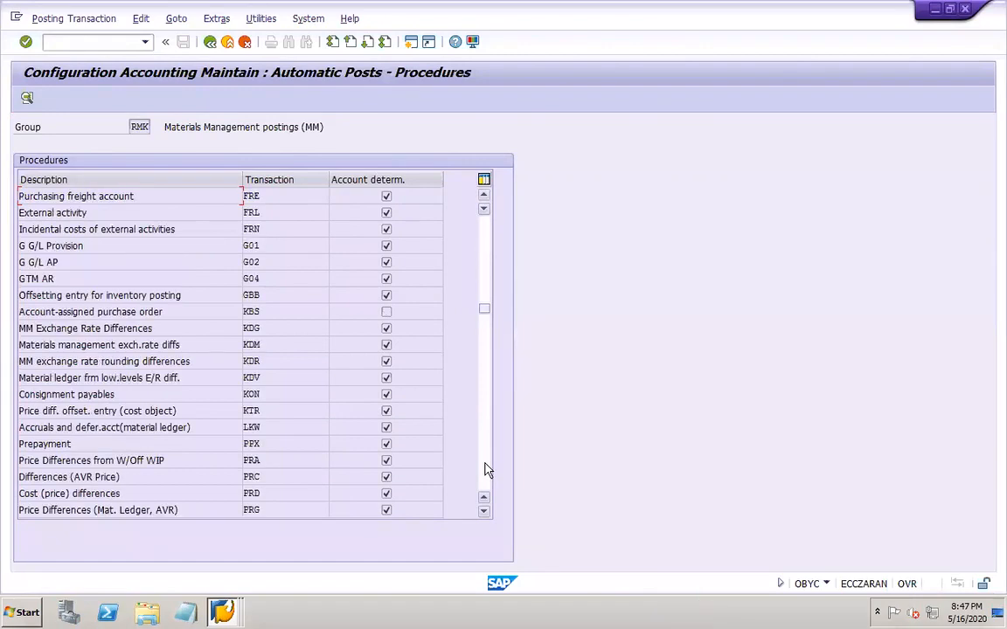
left_click(487, 471)
left_click(484, 468)
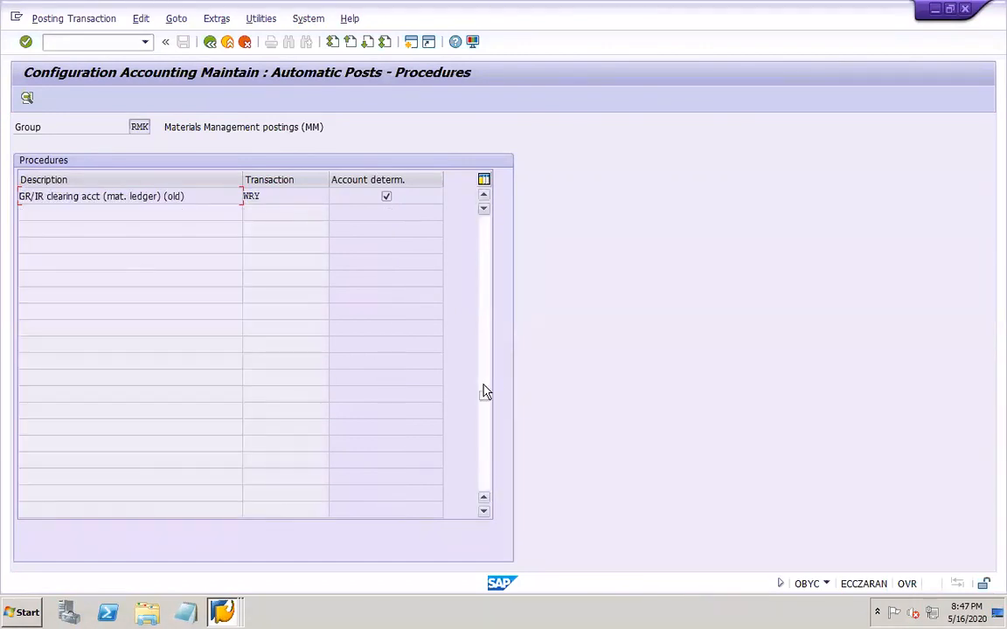
left_click(486, 392)
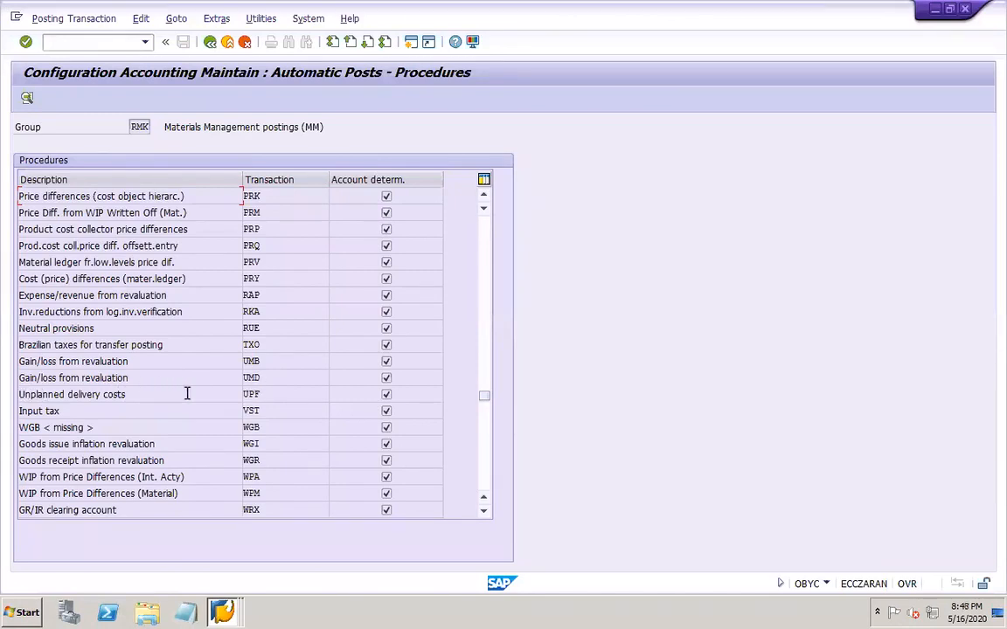
Open the unplanned delivery costs (UPF) account assignment for chart of accounts DOR1 and save it with account 40022
double_click(261, 394)
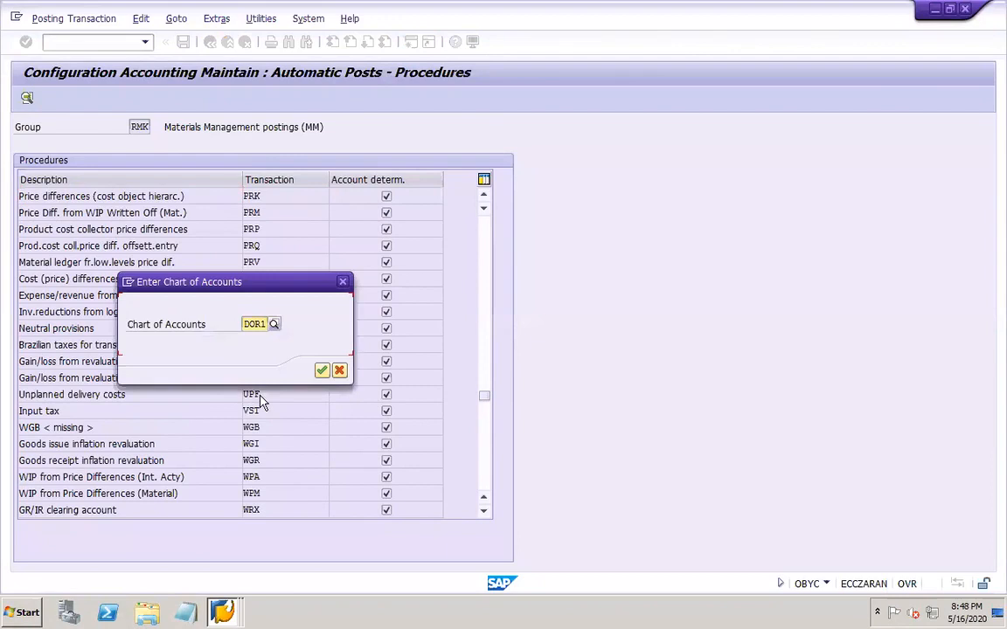
left_click(321, 371)
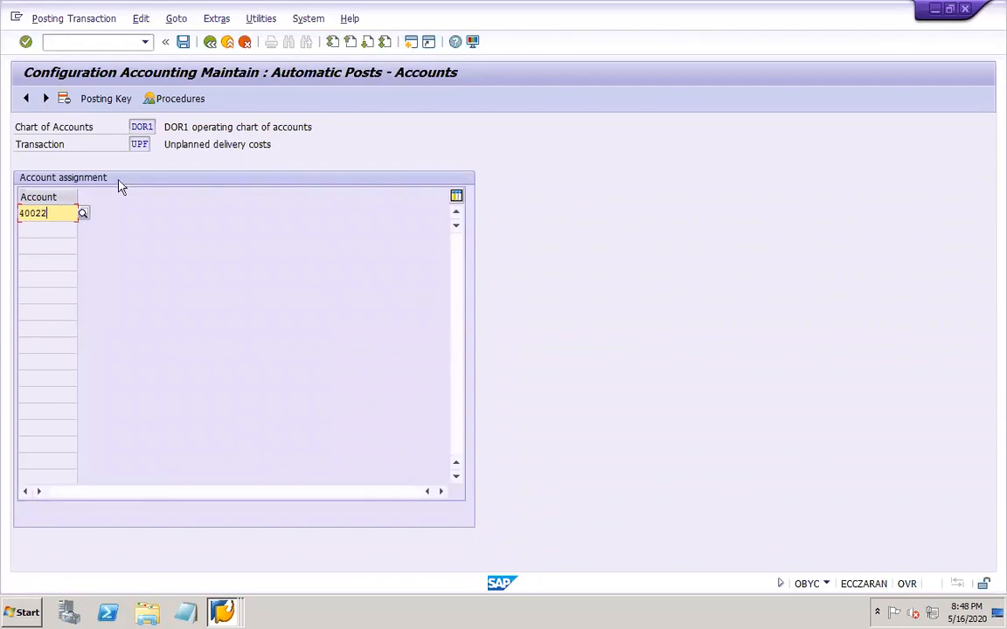
left_click(184, 42)
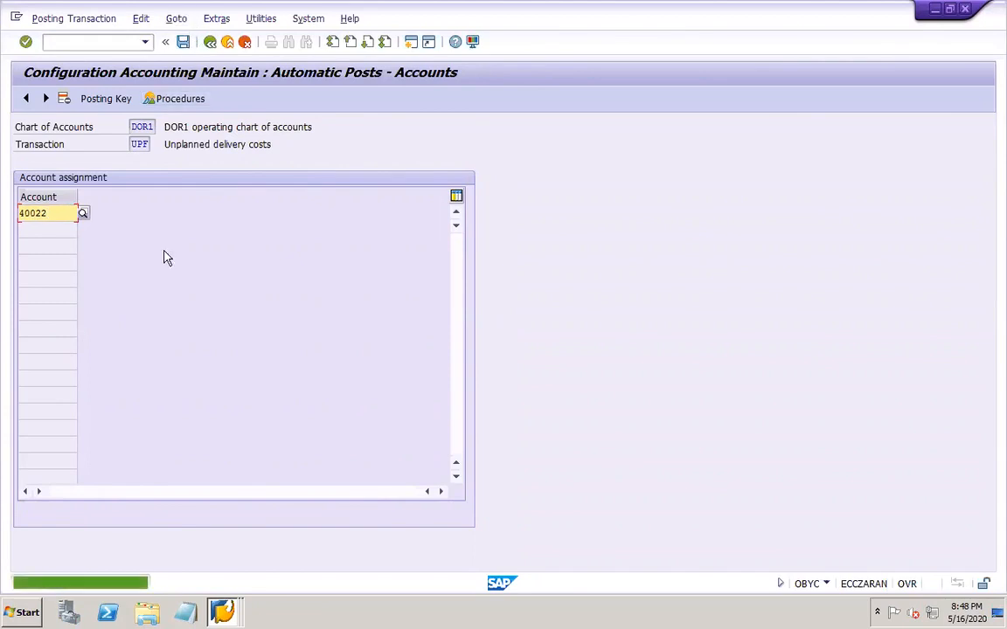
Switch to PowerPoint and add the line "Option 2 – different line item for unplanned" below the MIRO line on slide 44
mouse_move(812, 616)
left_click(759, 609)
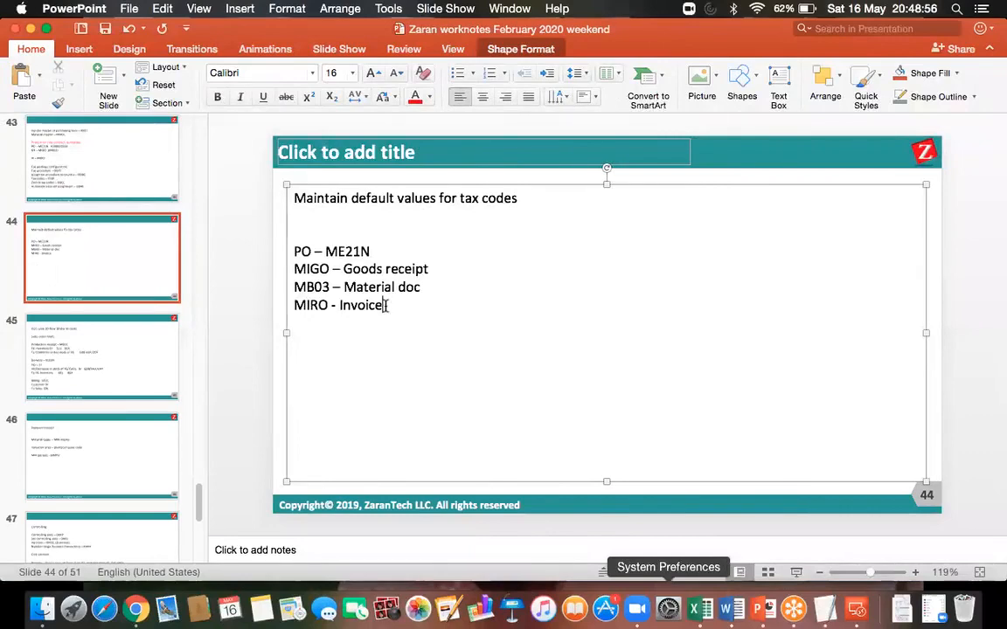
key("Return")
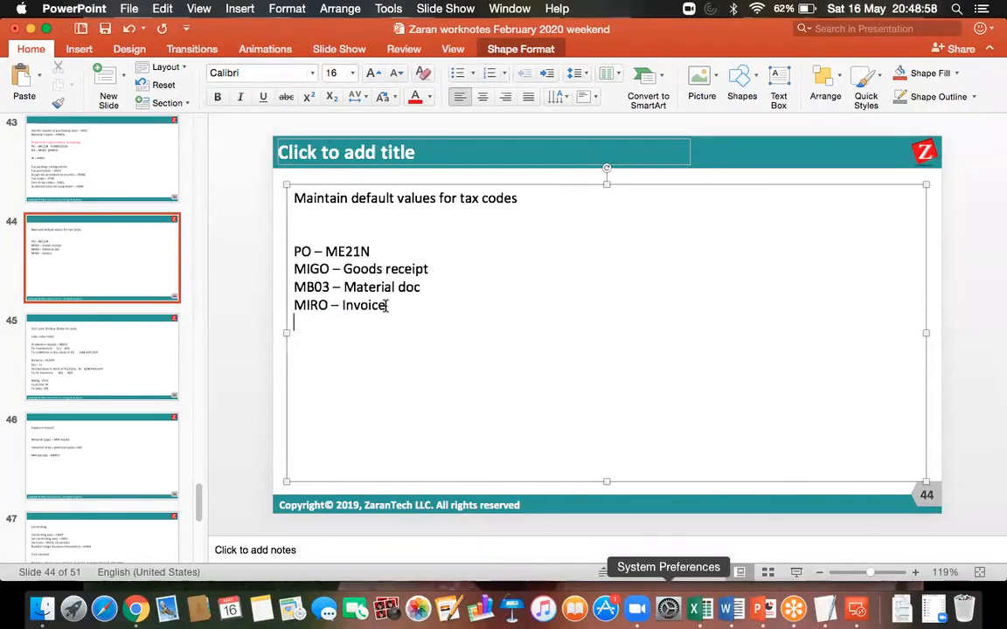
type("Option 2 - diffe")
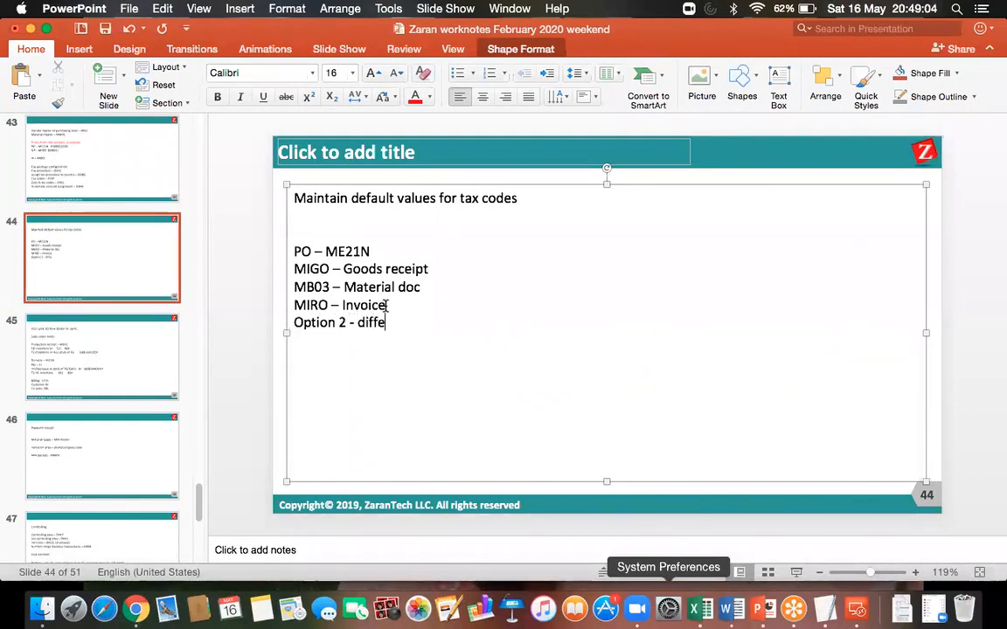
type("rent line it")
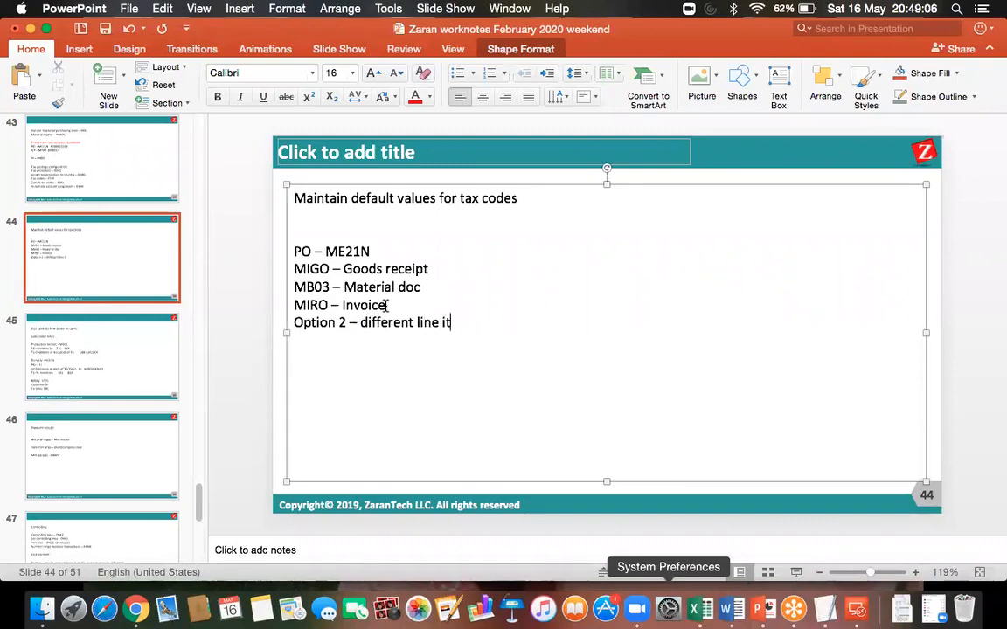
type("em for unplanne")
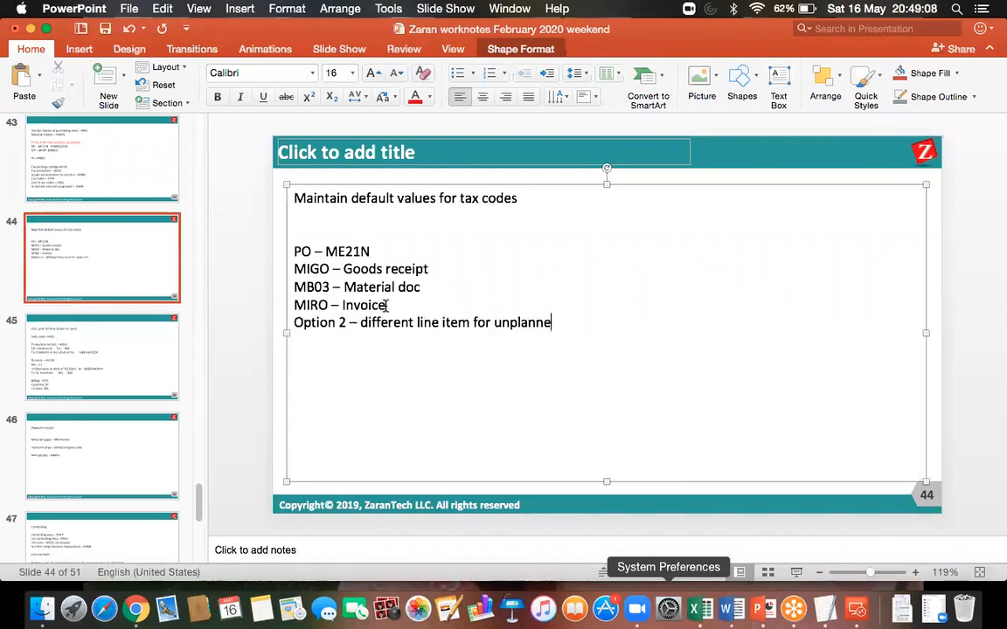
type("d")
Add the line "OBYC – UPF – assign GL for unplanned" to the slide notes and save the presentation
key("Return")
type("OBYC - ")
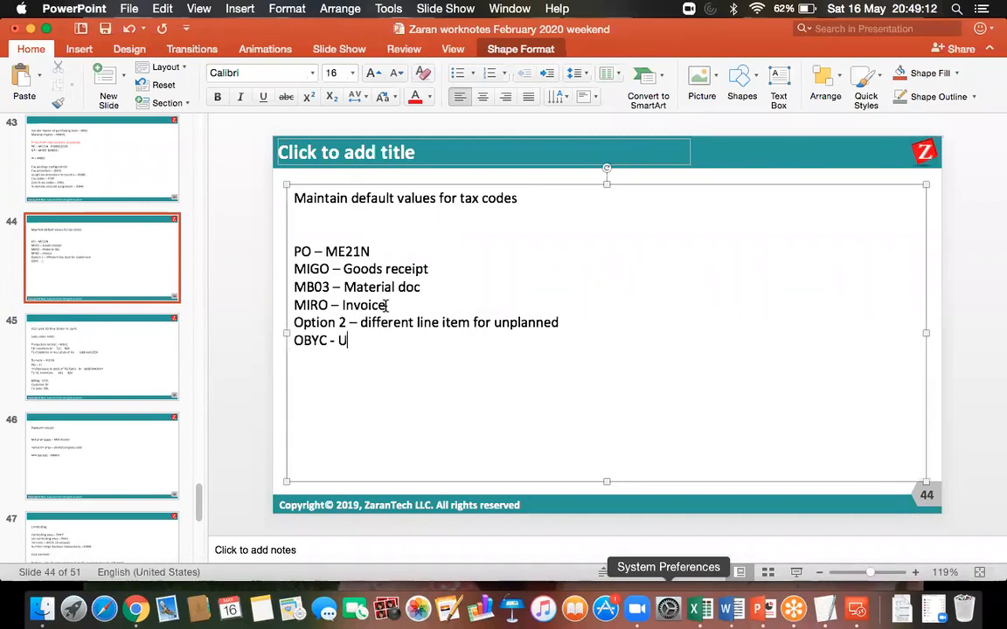
type("UPF - assi")
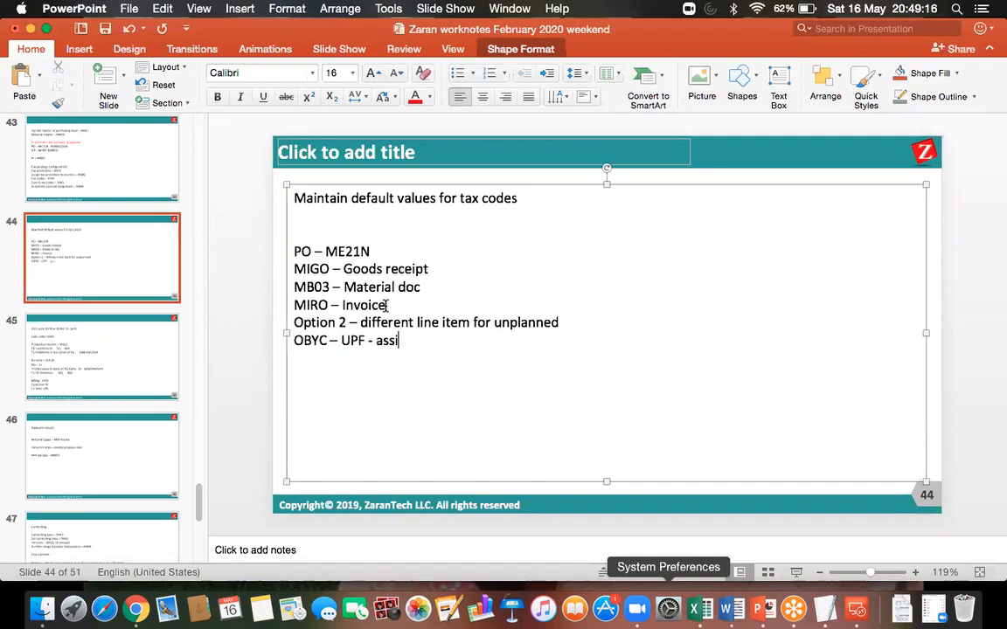
type("gn GL")
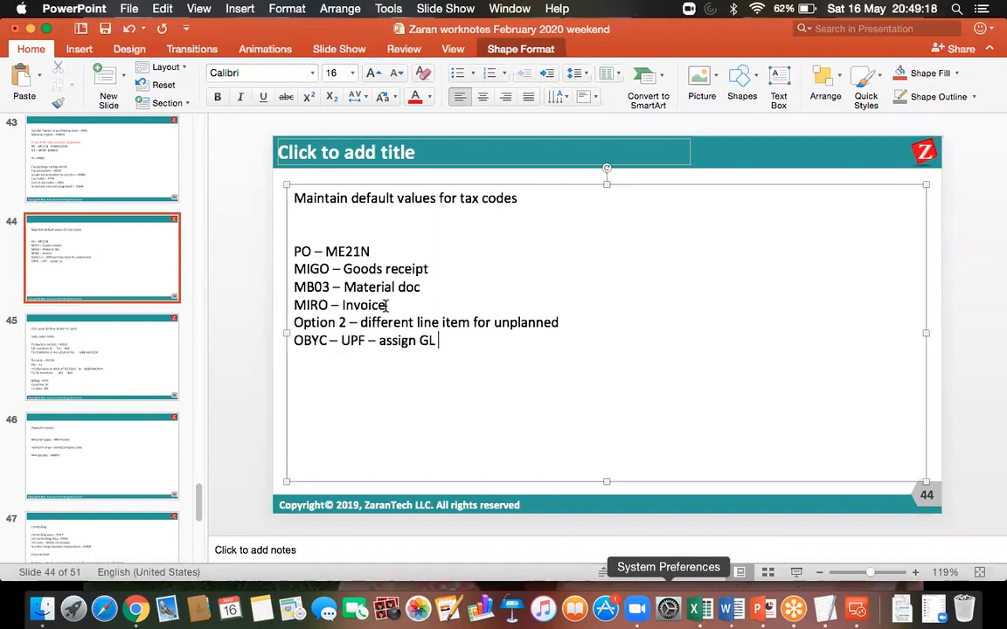
type(" for unplanned")
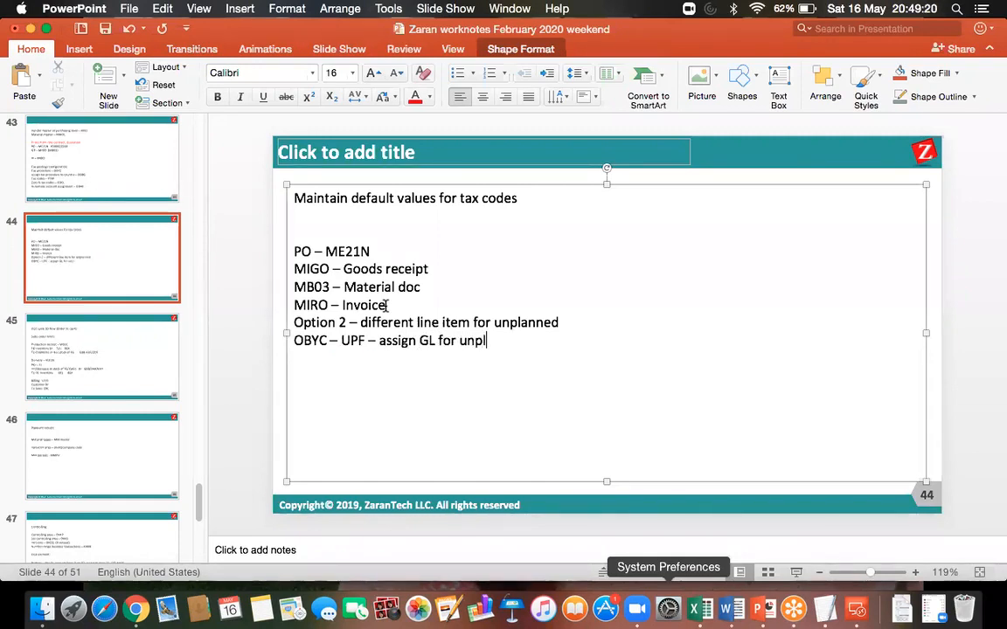
left_click(105, 30)
Return to the SAP remote desktop session, close the automatic postings window and bring up the incoming invoice entry
left_click(855, 616)
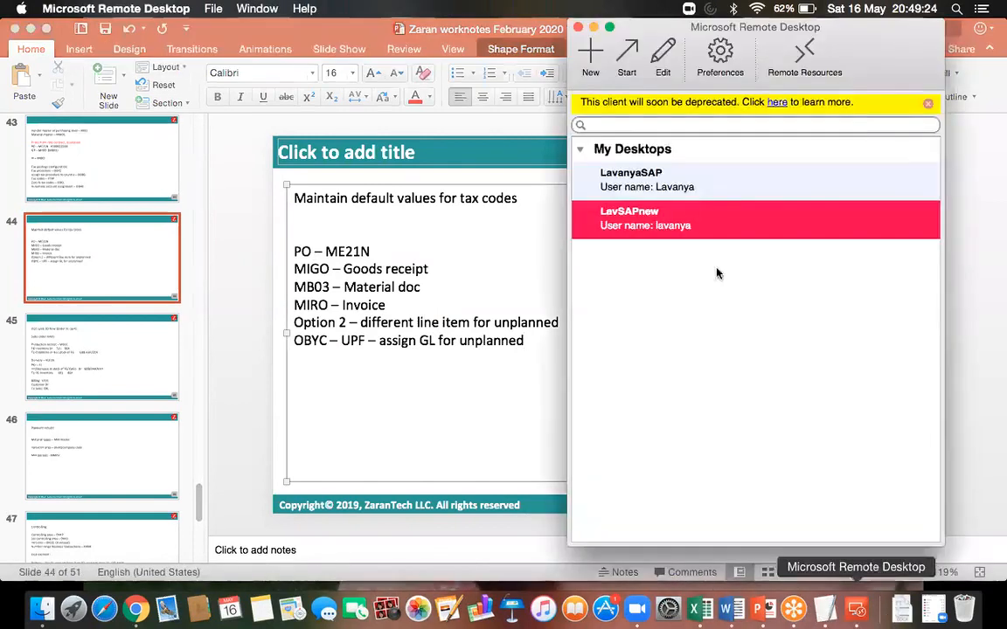
double_click(659, 229)
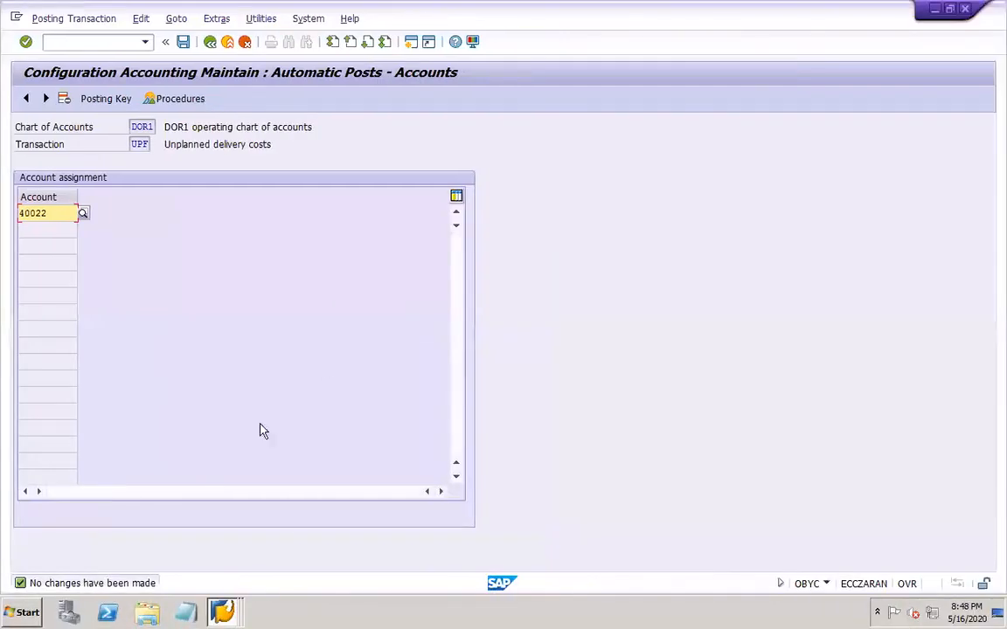
left_click(966, 9)
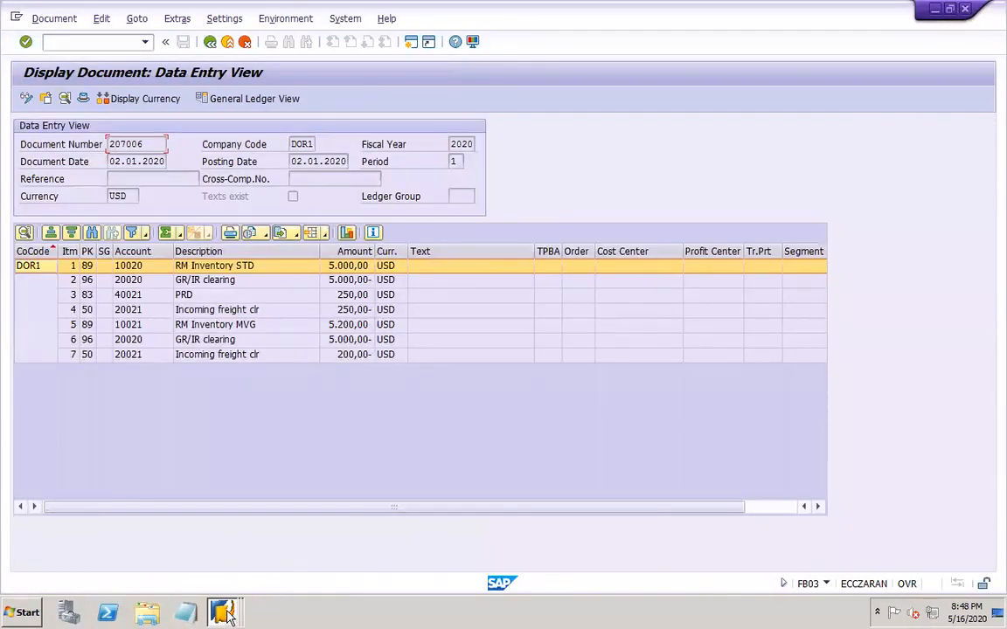
left_click(224, 612)
left_click(224, 579)
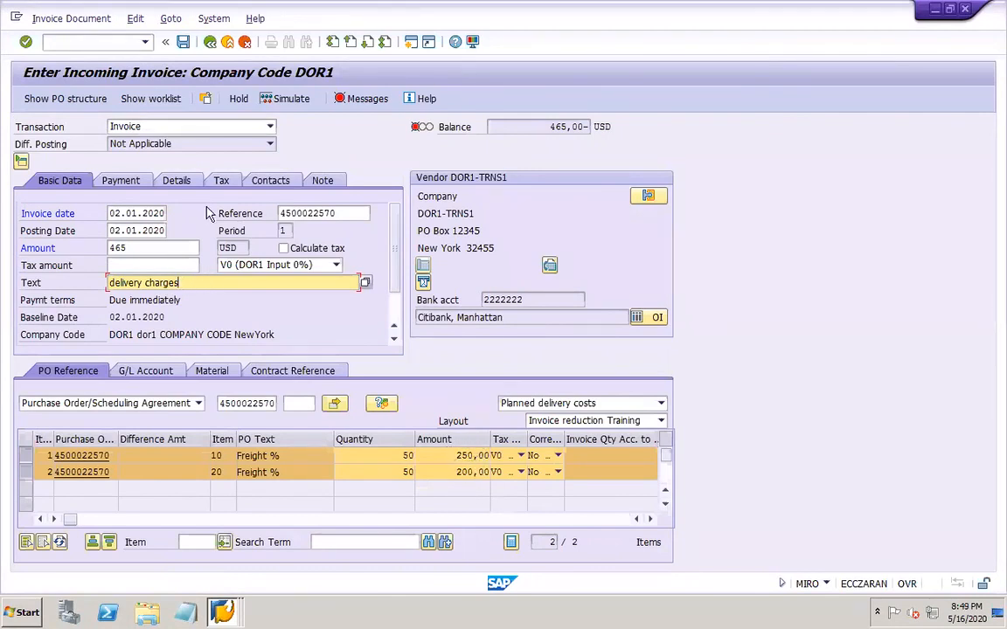
Check the invoice's unplanned delivery costs, balance and invoicing party, and post the invoice
left_click(182, 184)
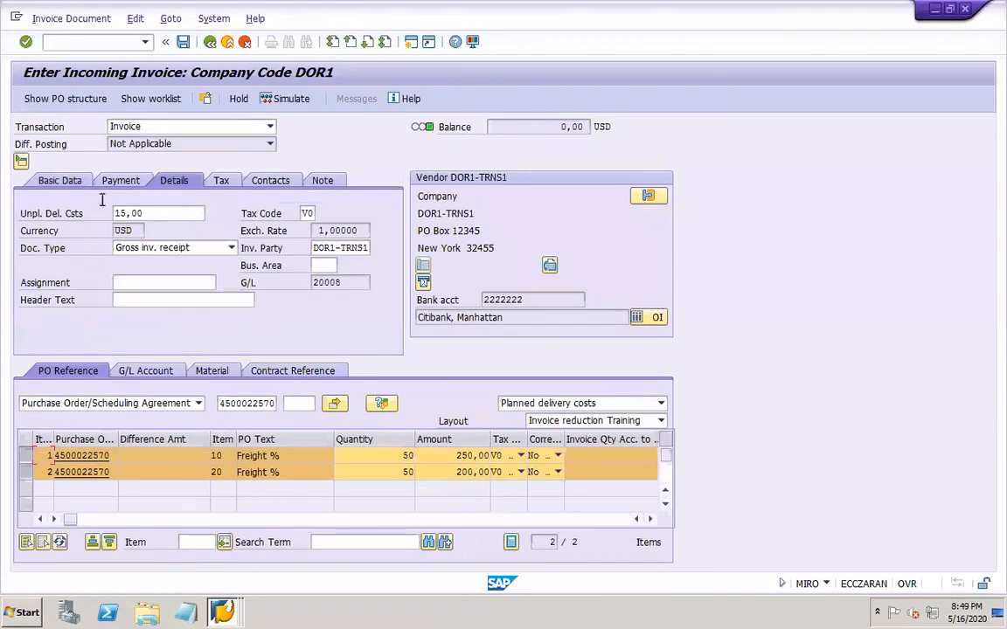
left_click(76, 183)
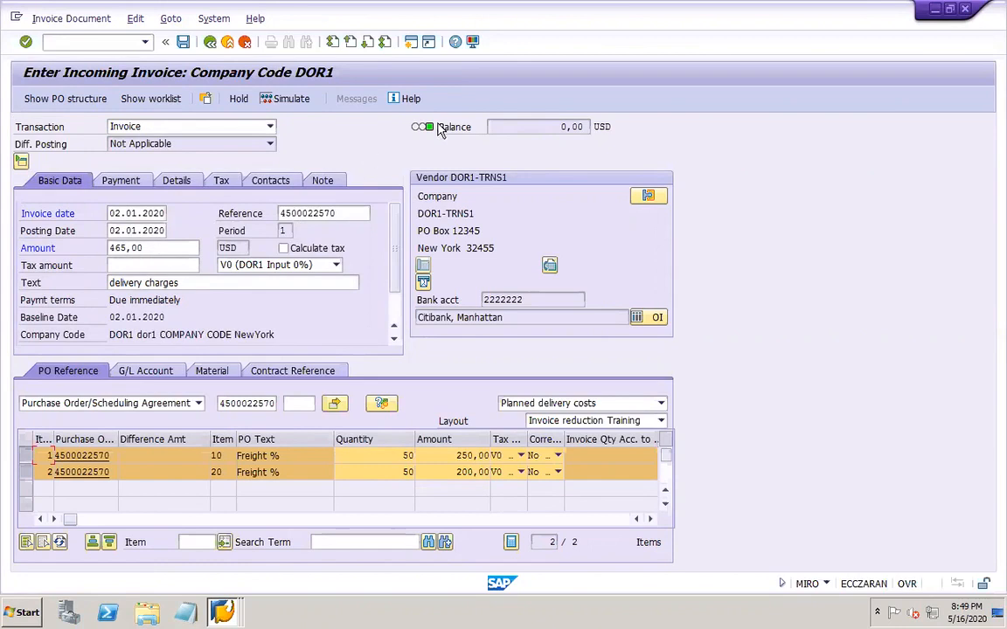
left_click(163, 265)
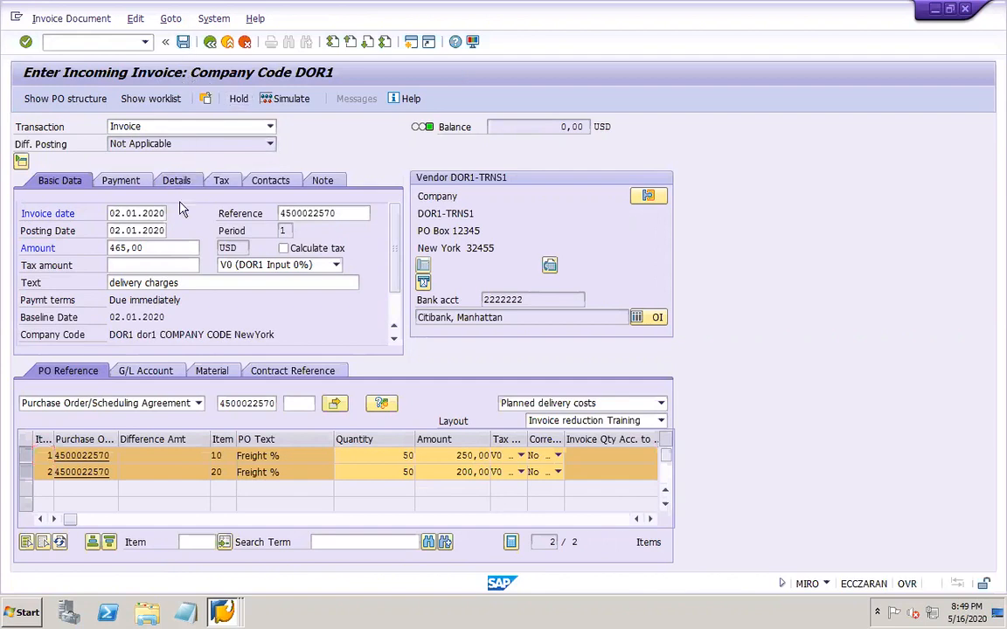
left_click(164, 182)
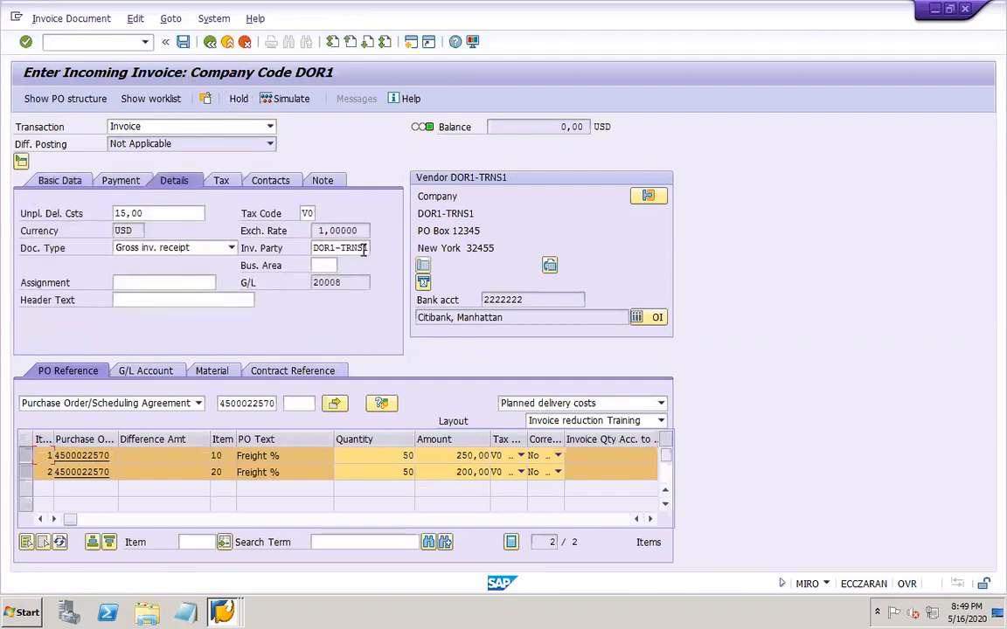
left_click_drag(315, 248, 376, 250)
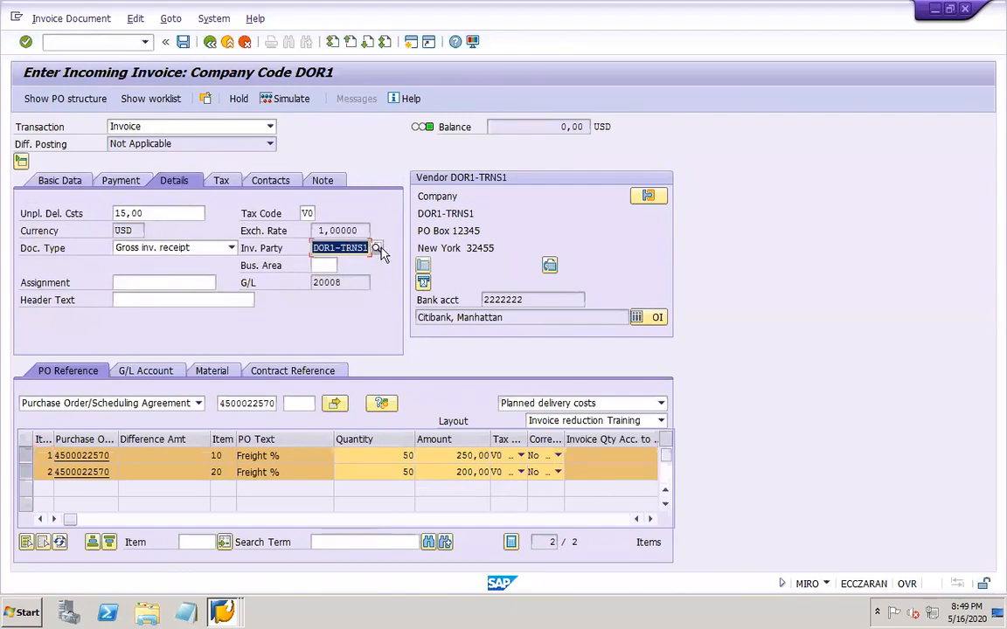
left_click(60, 181)
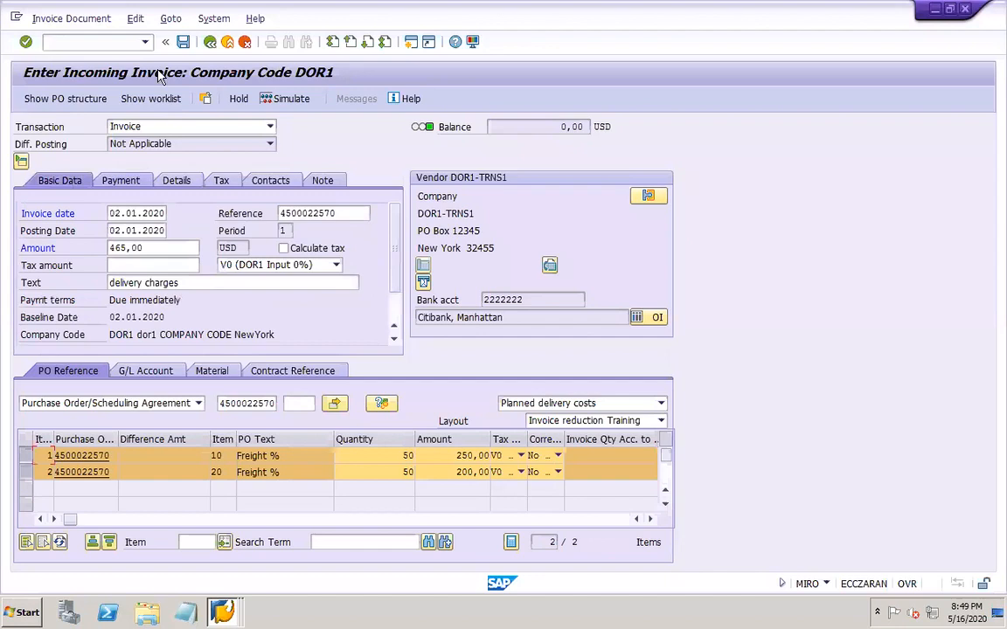
left_click(184, 43)
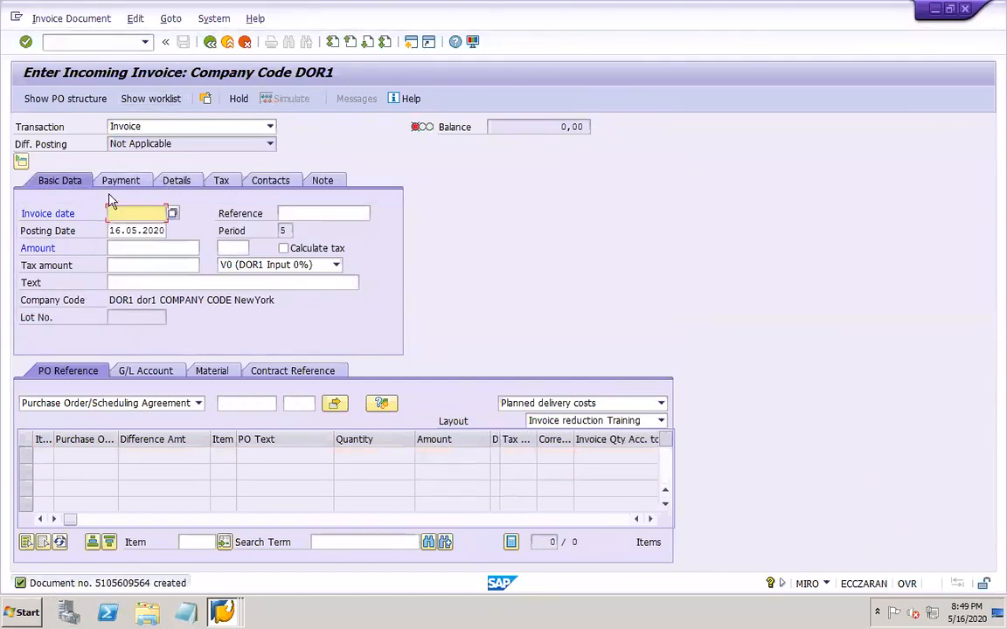
Display the posted invoice document and open its follow-on accounting document
left_click(69, 18)
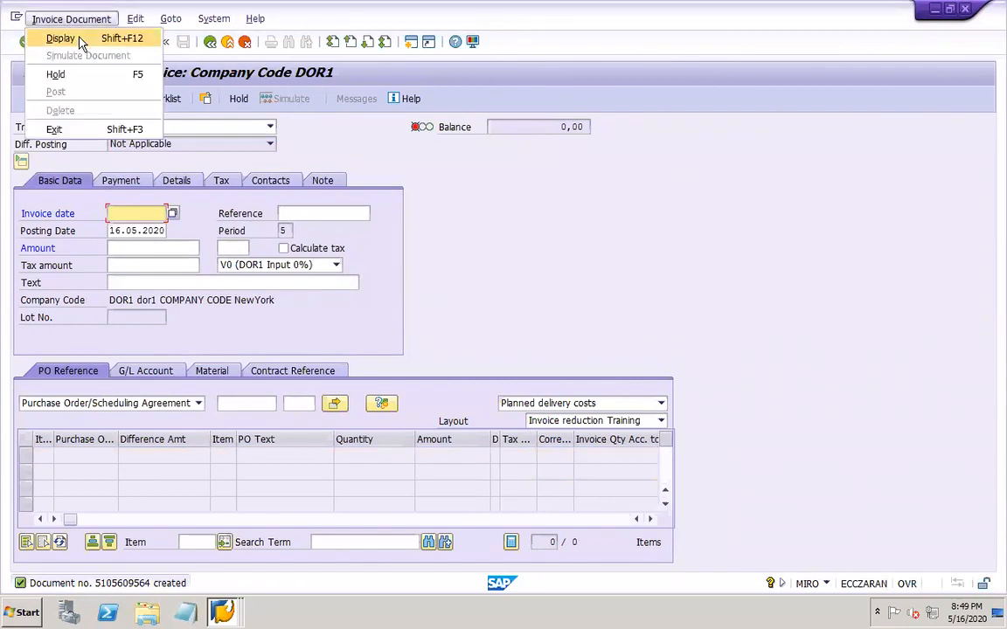
left_click(77, 36)
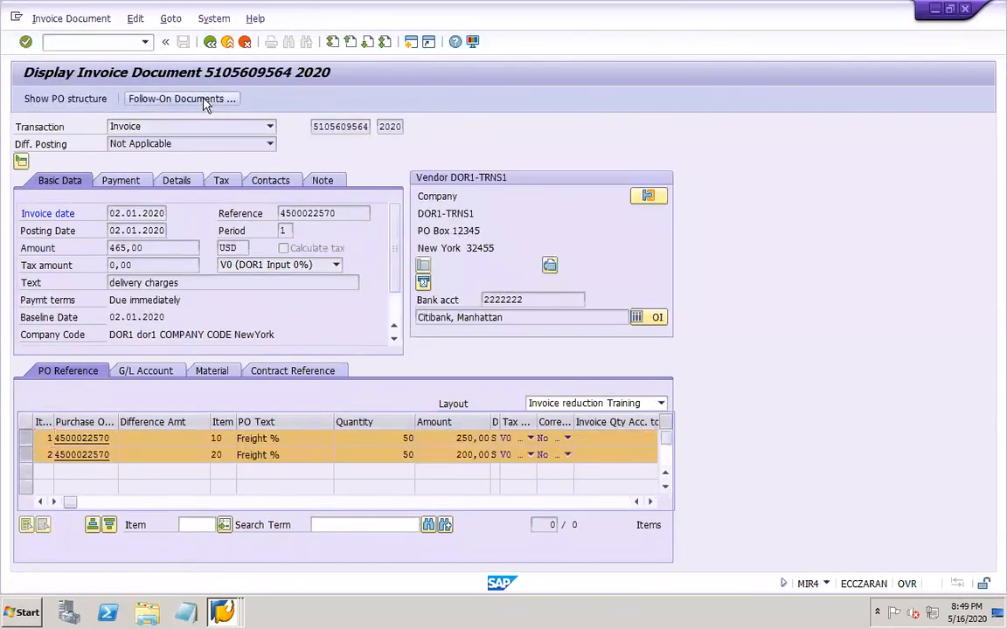
left_click(184, 98)
double_click(253, 252)
Examine the accounting document's vendor, incoming freight clearing and unplanned delivery line items
left_click(274, 285)
left_click(272, 294)
left_click(337, 281)
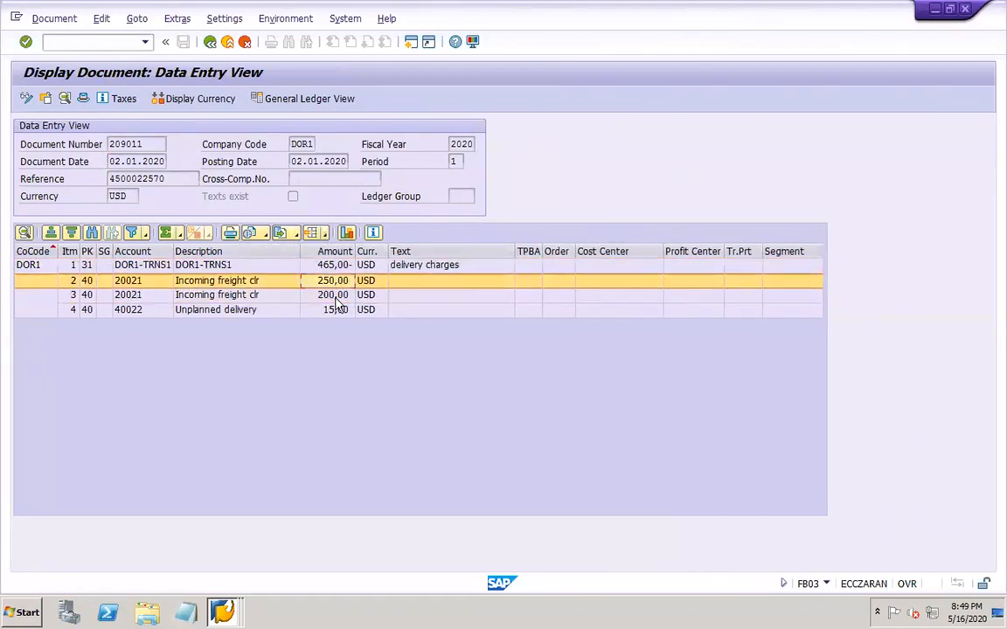
left_click(337, 296)
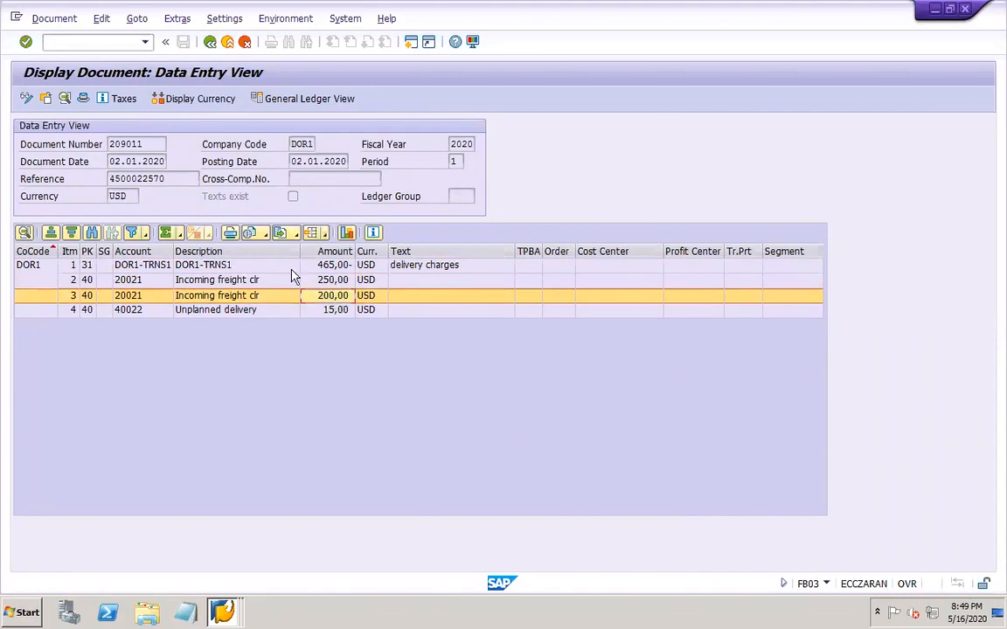
left_click(334, 266)
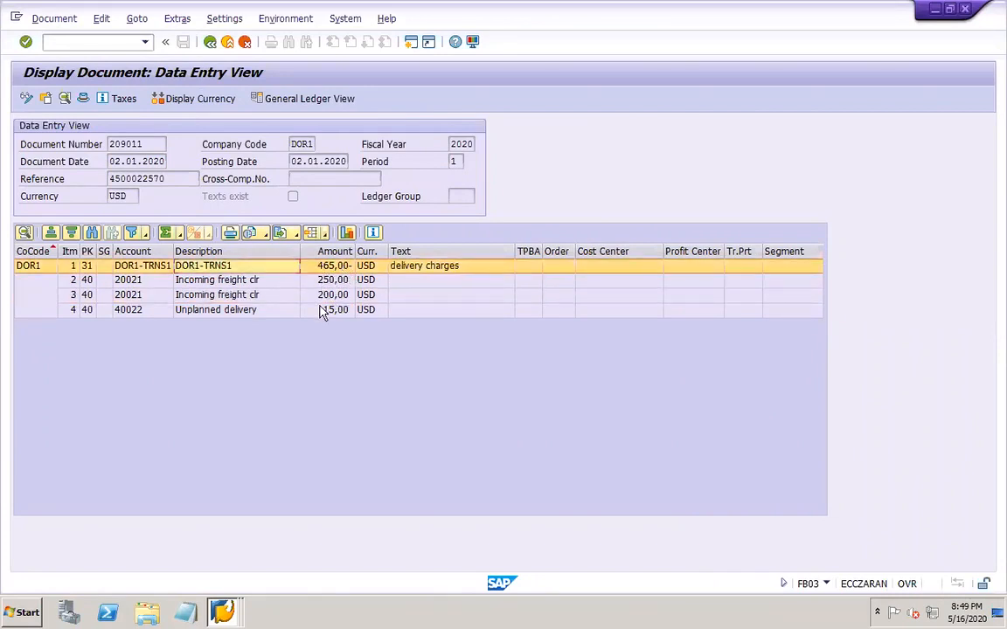
left_click(289, 312)
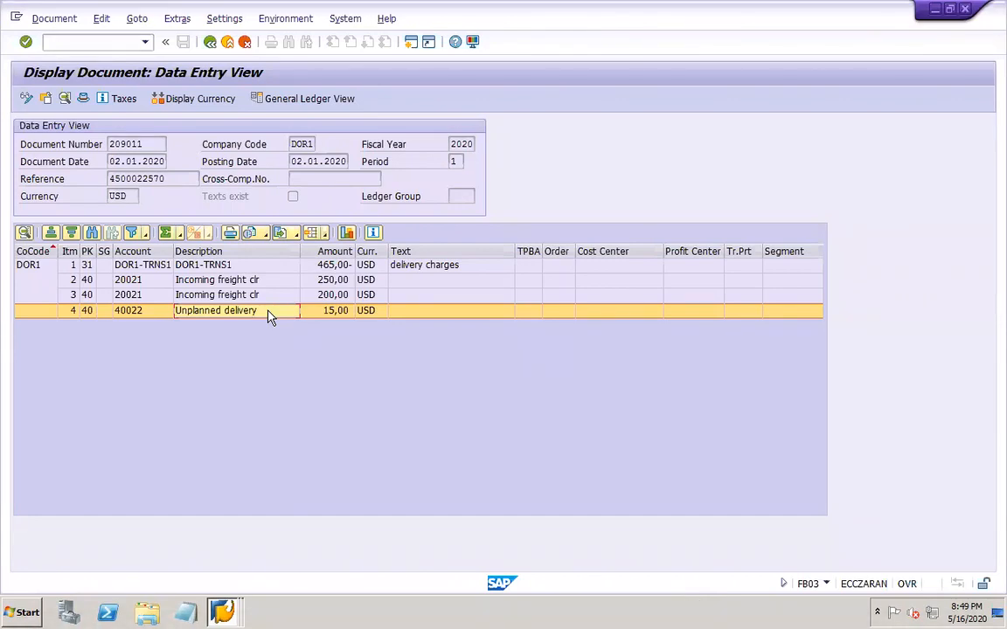
Rerun the G/L account line item display for company code DOR1 and view the items of account 20021
left_click(222, 612)
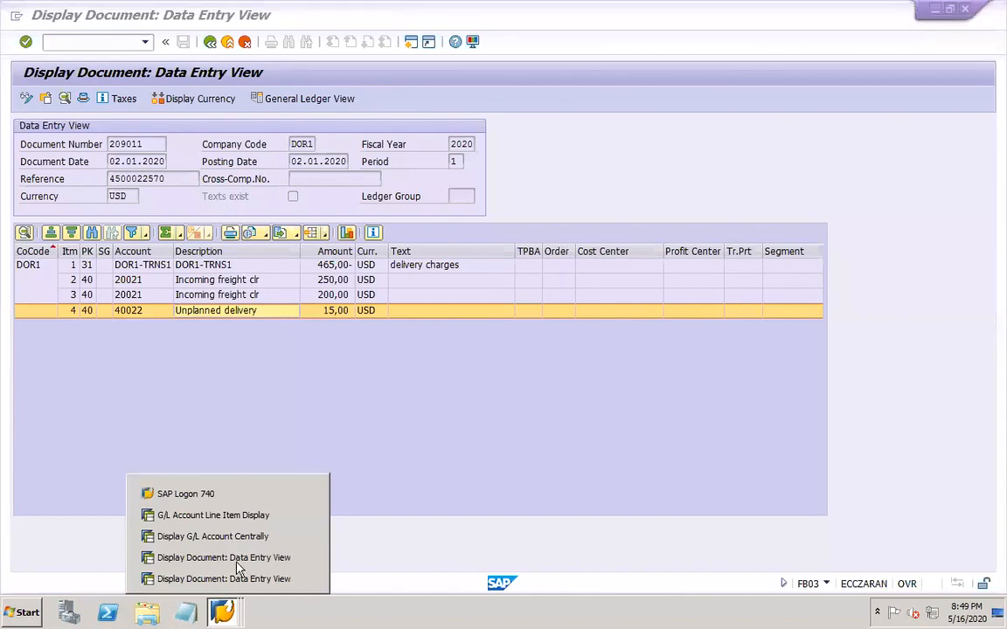
left_click(245, 516)
left_click(206, 42)
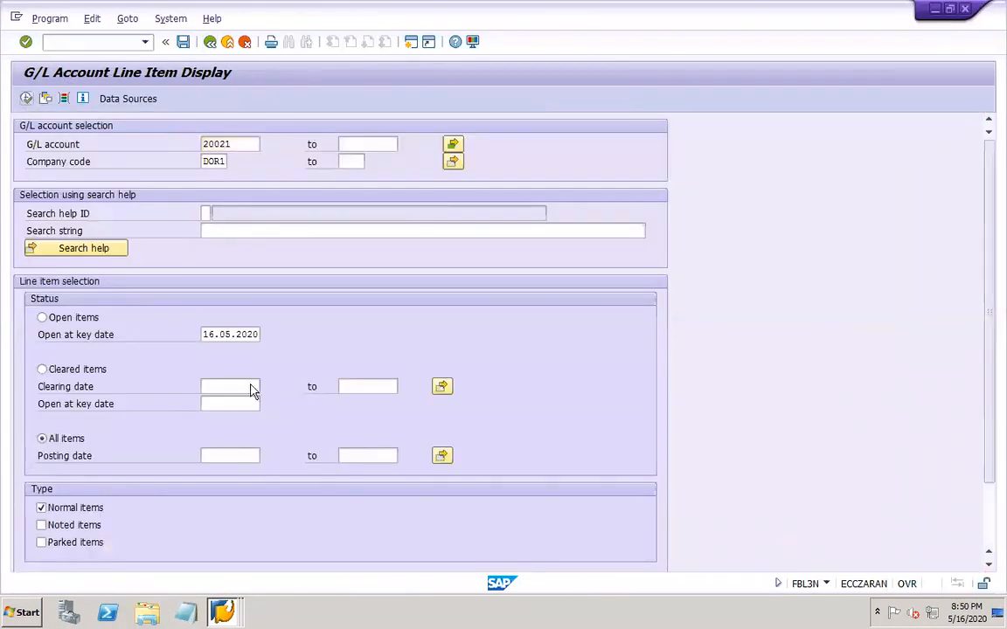
key("F8")
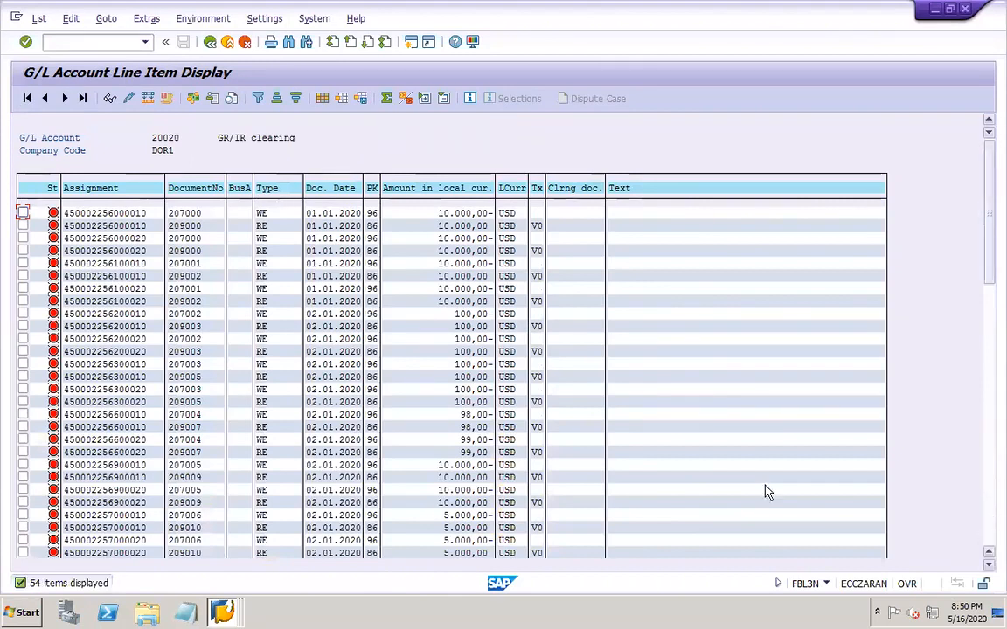
scroll(765, 492, "down", 10)
scroll(937, 446, "down", 7)
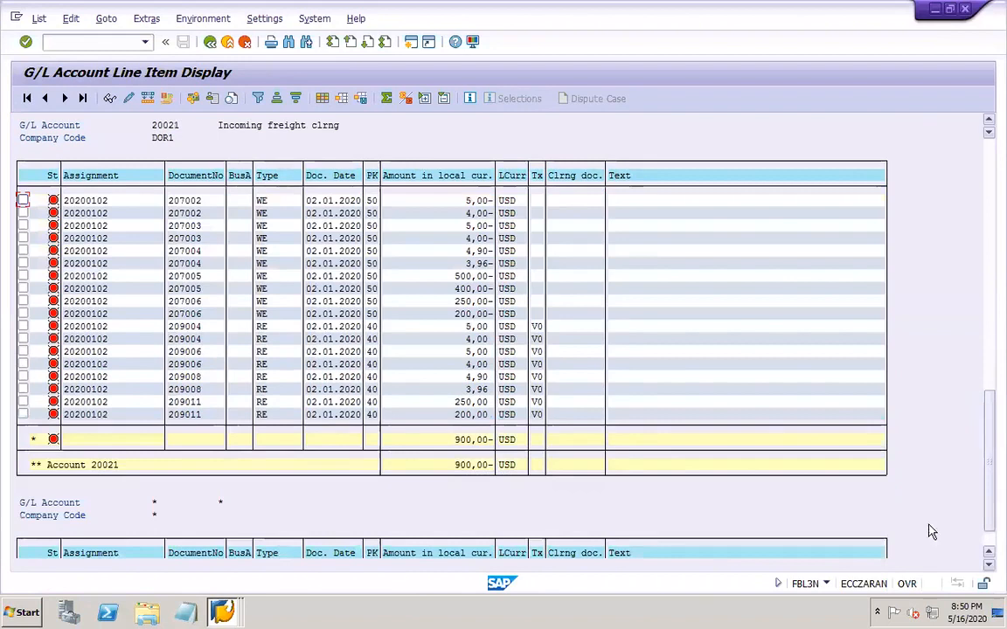
Mark the two line items of document 207006 and the two of document 209011 under account 20021
left_click(24, 301)
left_click(23, 314)
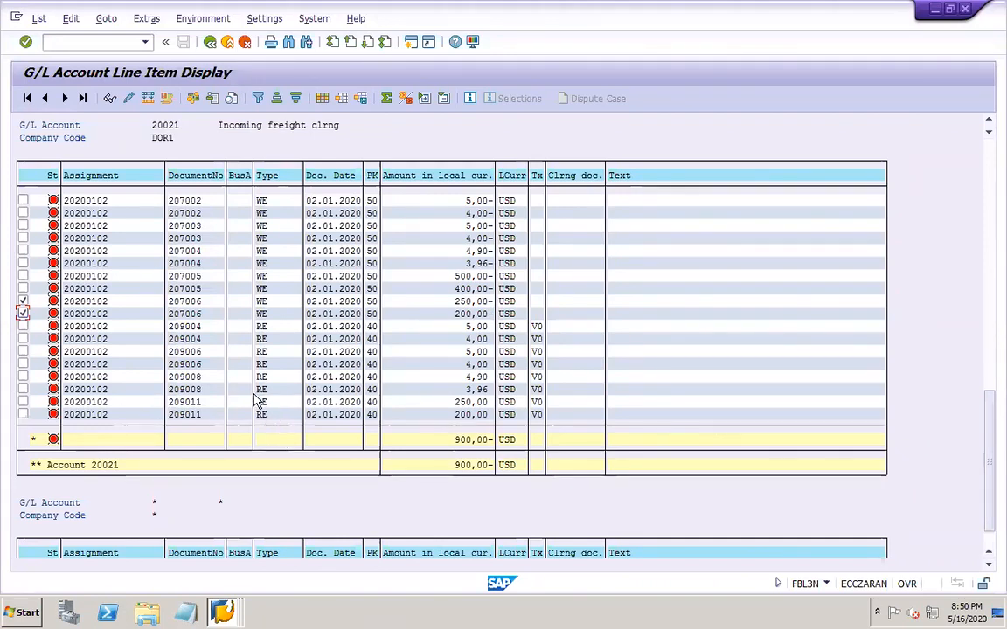
left_click(23, 403)
left_click(24, 416)
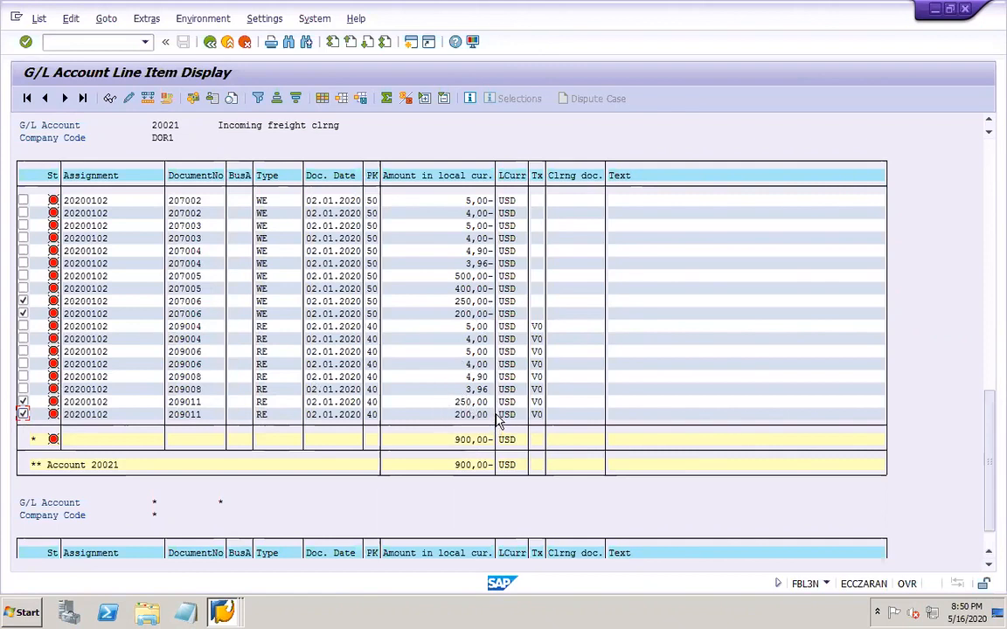
Examine the items of documents 207006 and 209010 under GR/IR clearing account 20020, and switch to the PowerPoint presentation
left_click_drag(989, 416, 989, 179)
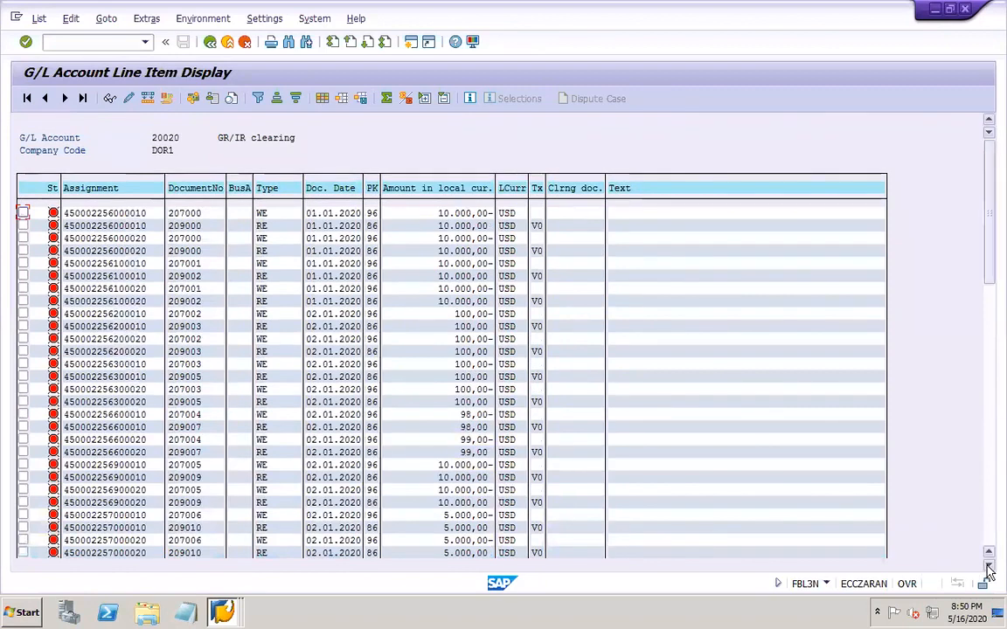
scroll(568, 490, "down", 2)
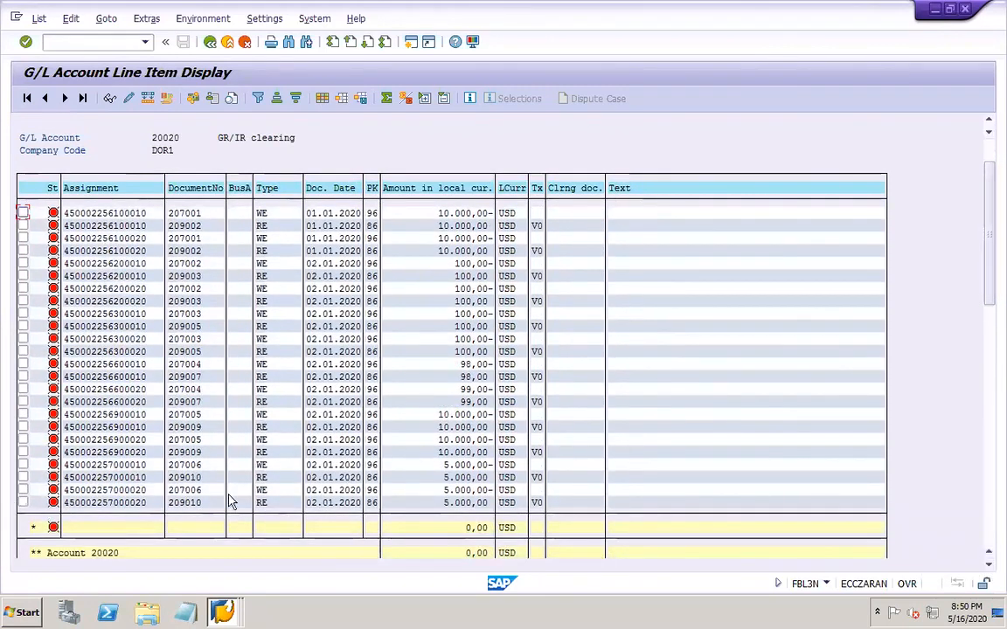
left_click(274, 489)
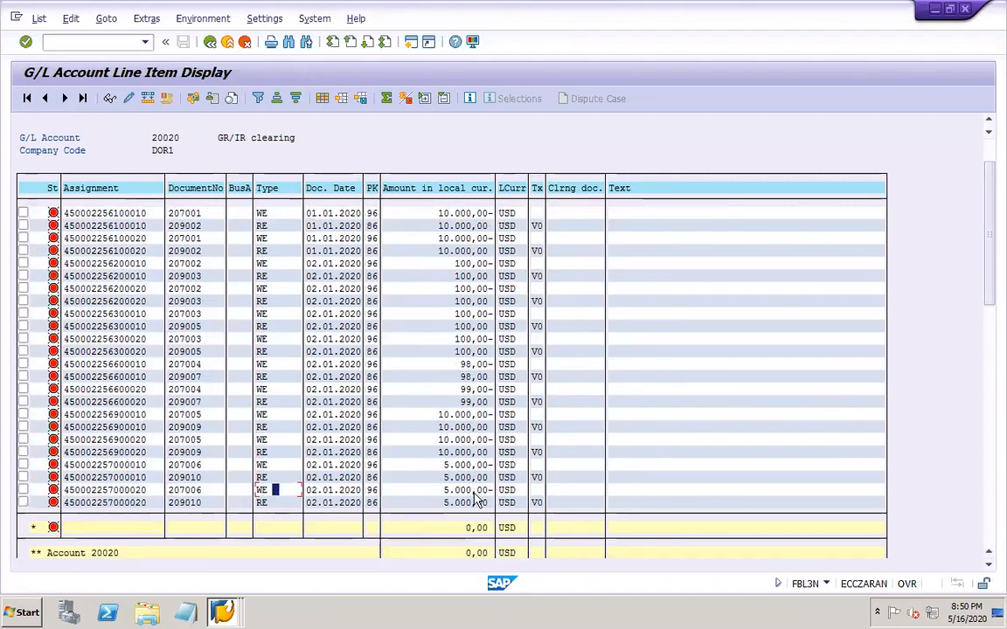
left_click(425, 478)
left_click(429, 503)
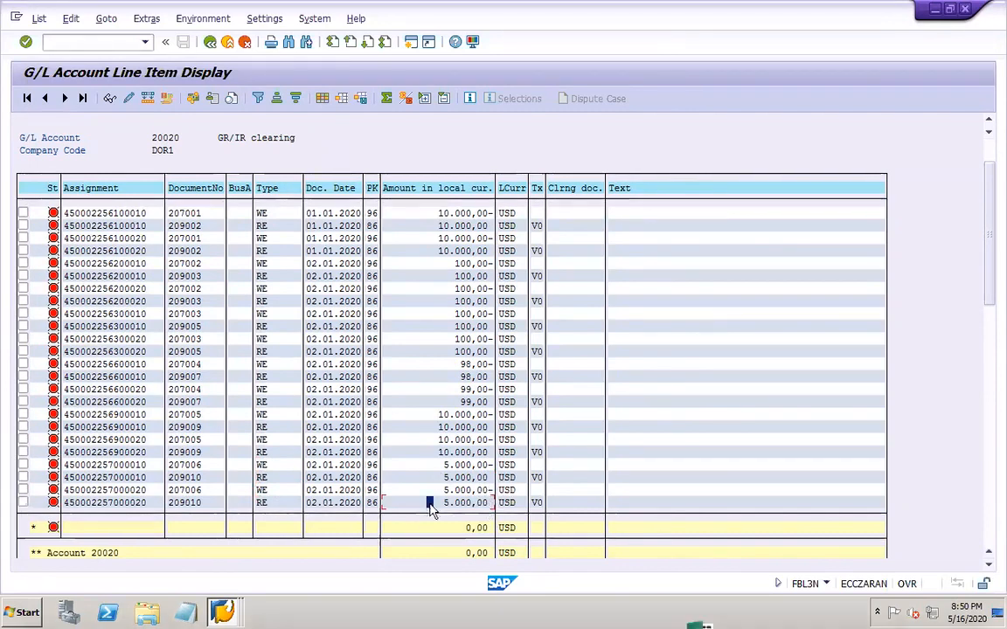
left_click(275, 478)
left_click(276, 504)
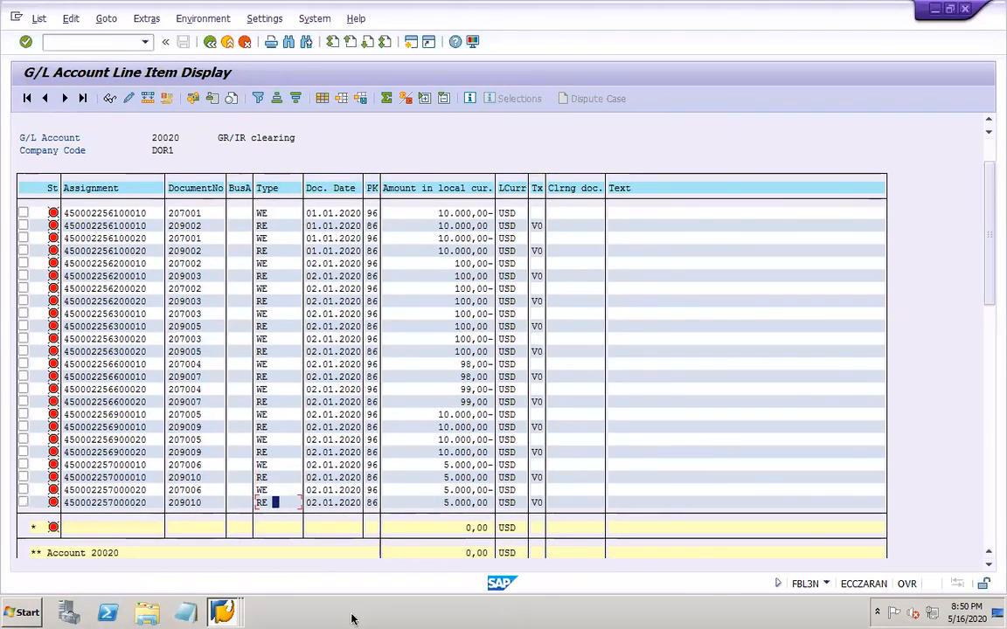
left_click(762, 610)
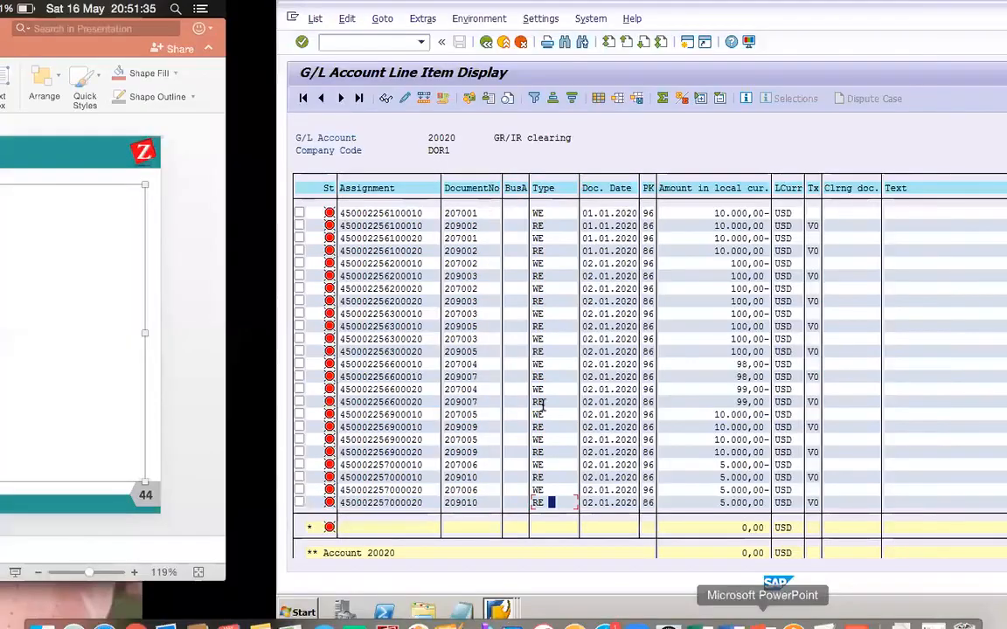
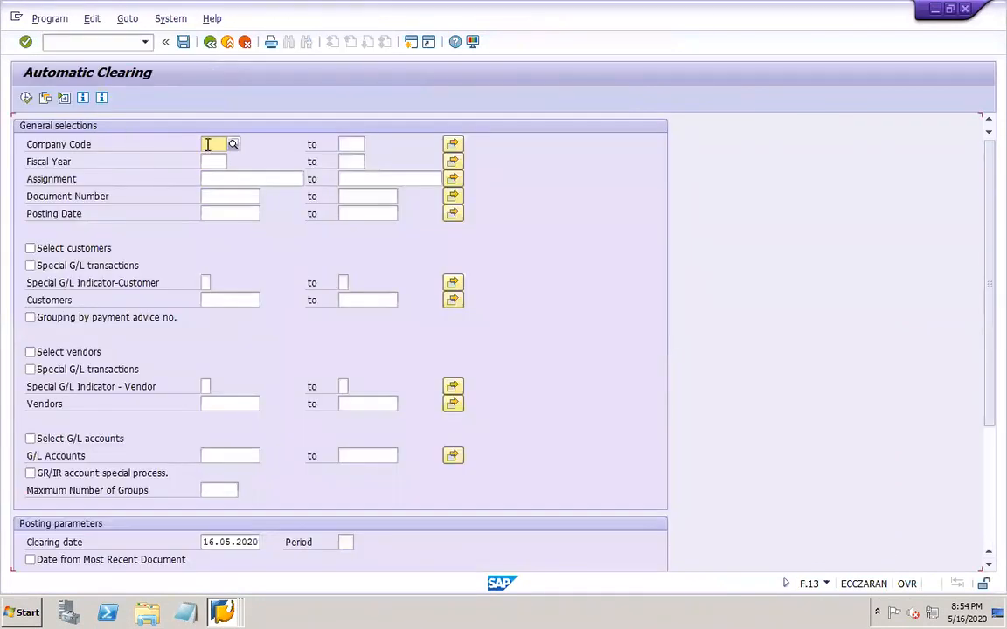
Enter company code DOR1 and fiscal year 2020 as the general selections for Automatic Clearing
type("DOR")
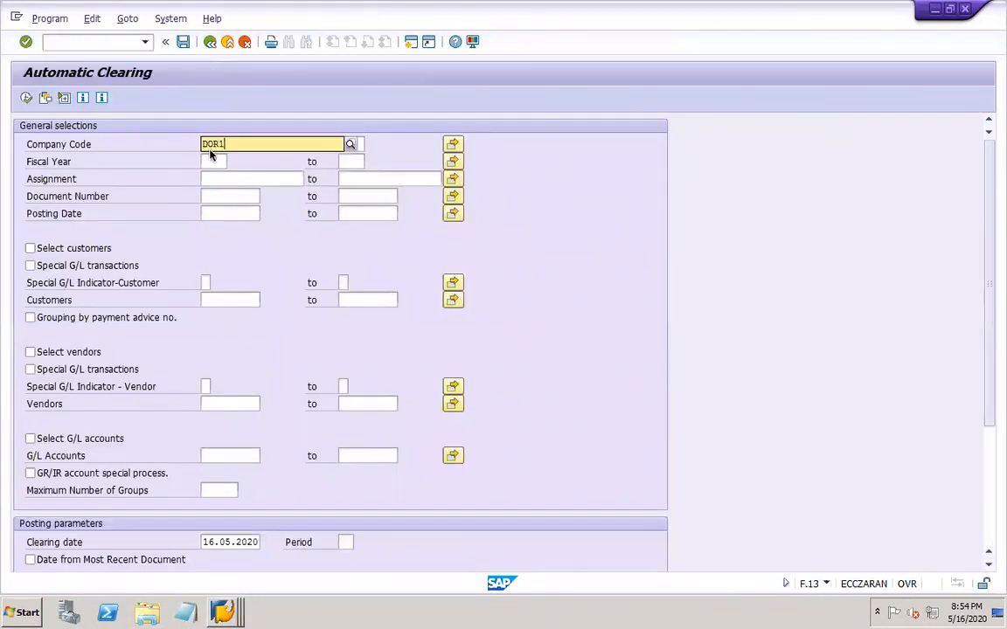
type("1")
left_click(233, 175)
left_click(215, 162)
type("2020")
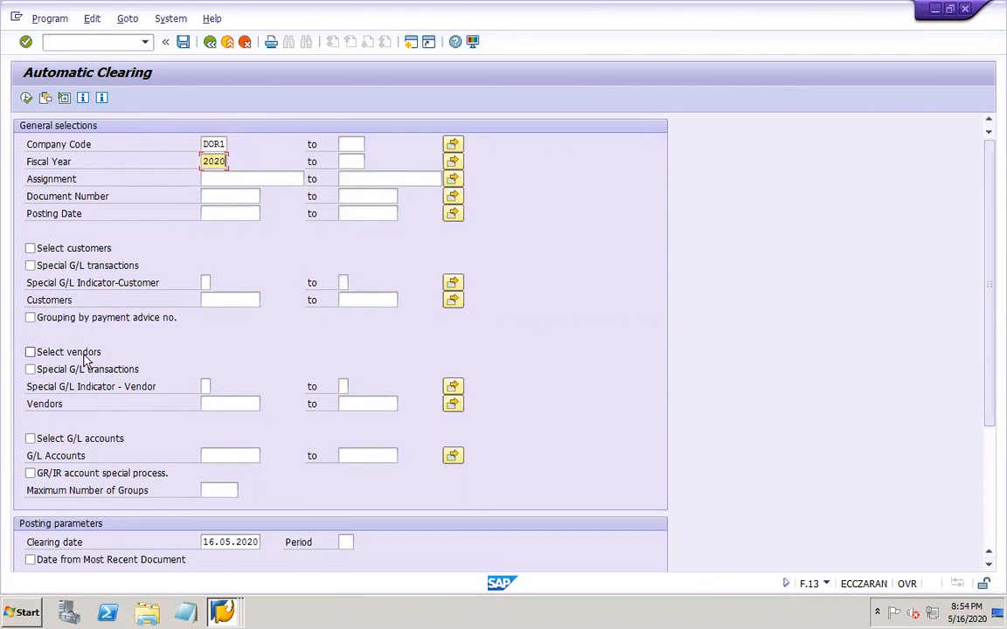
Include G/L accounts in the automatic clearing selection and limit them to the range 20020 to 20021
left_click(30, 438)
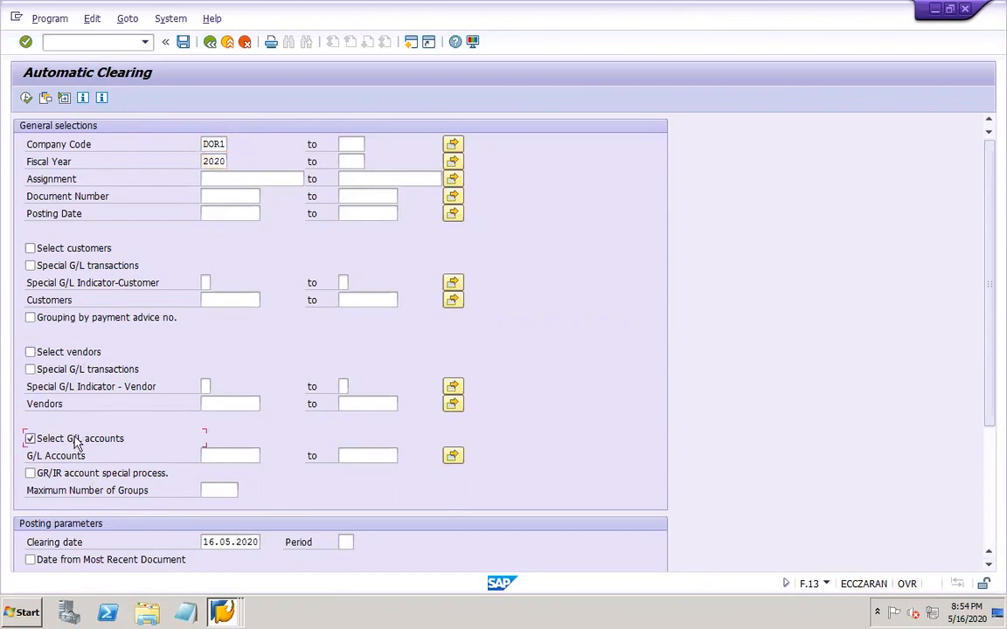
left_click(234, 456)
type("20020")
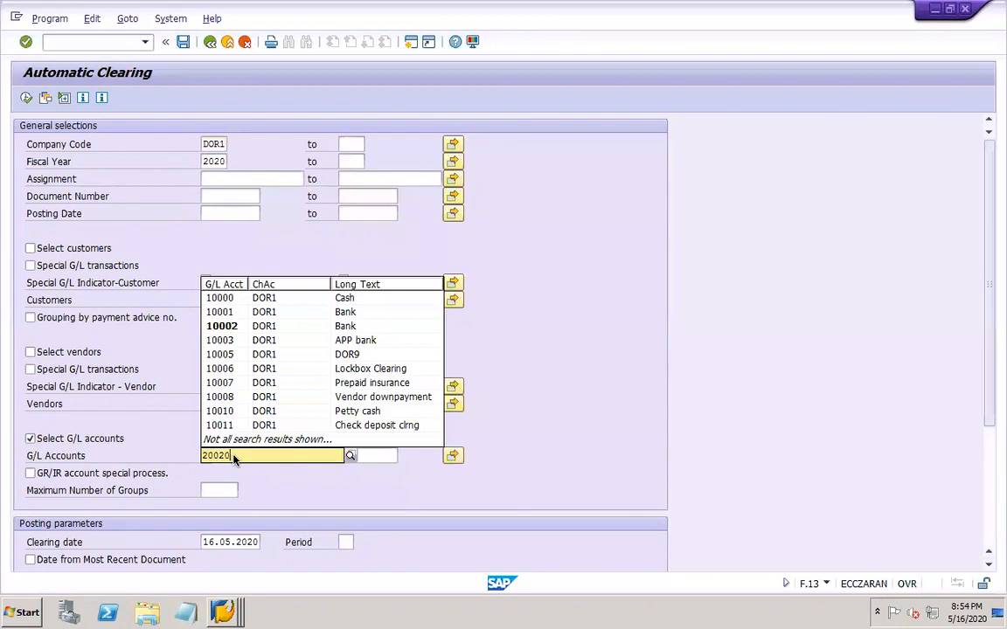
key("Tab")
type("2")
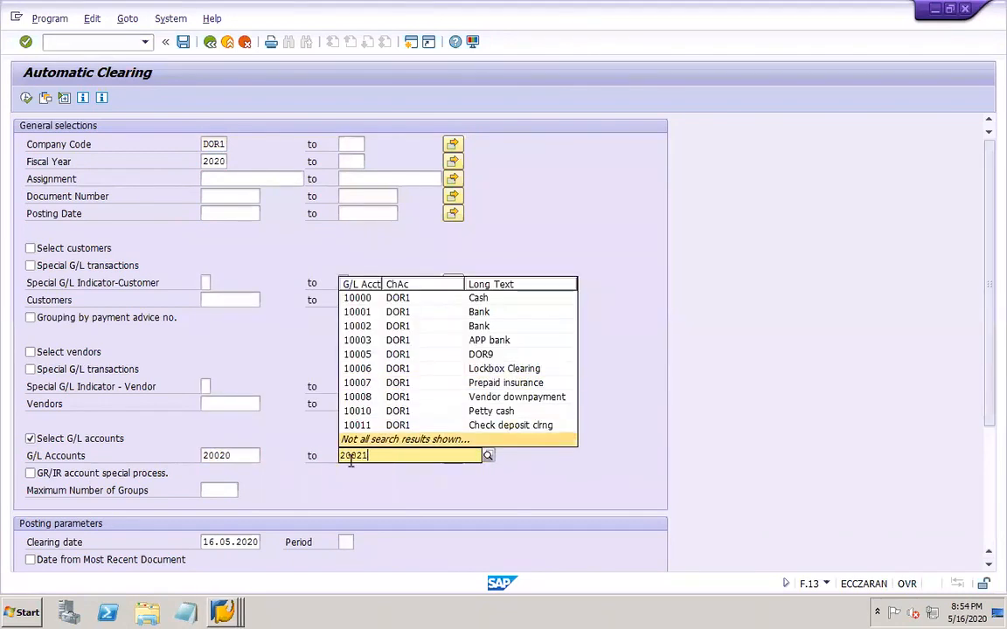
left_click(253, 454)
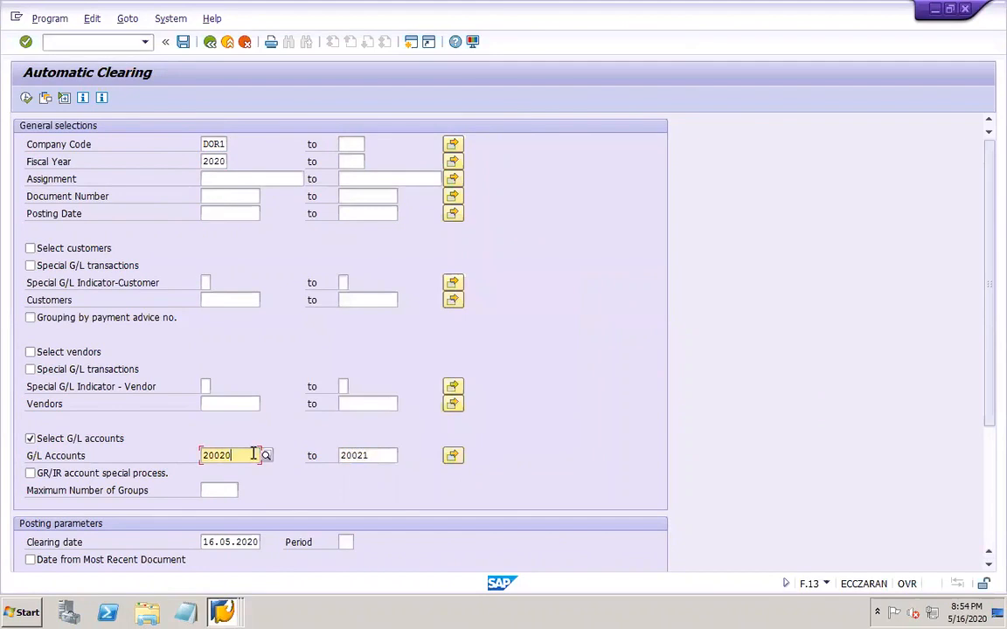
left_click(382, 456)
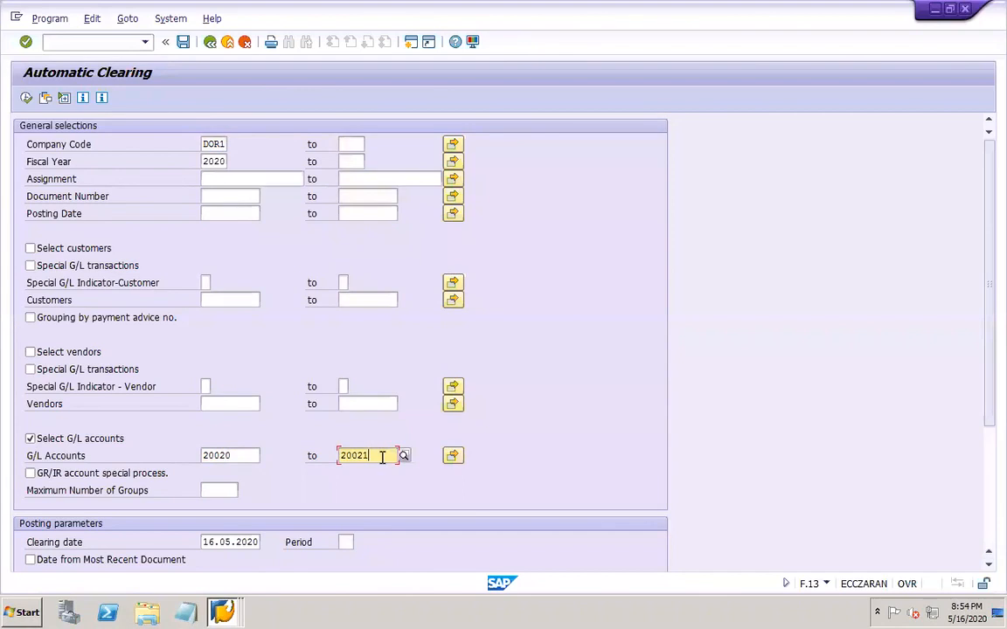
Set the clearing date to 02.01.2020 and execute automatic clearing as a test run
left_click_drag(993, 406, 992, 542)
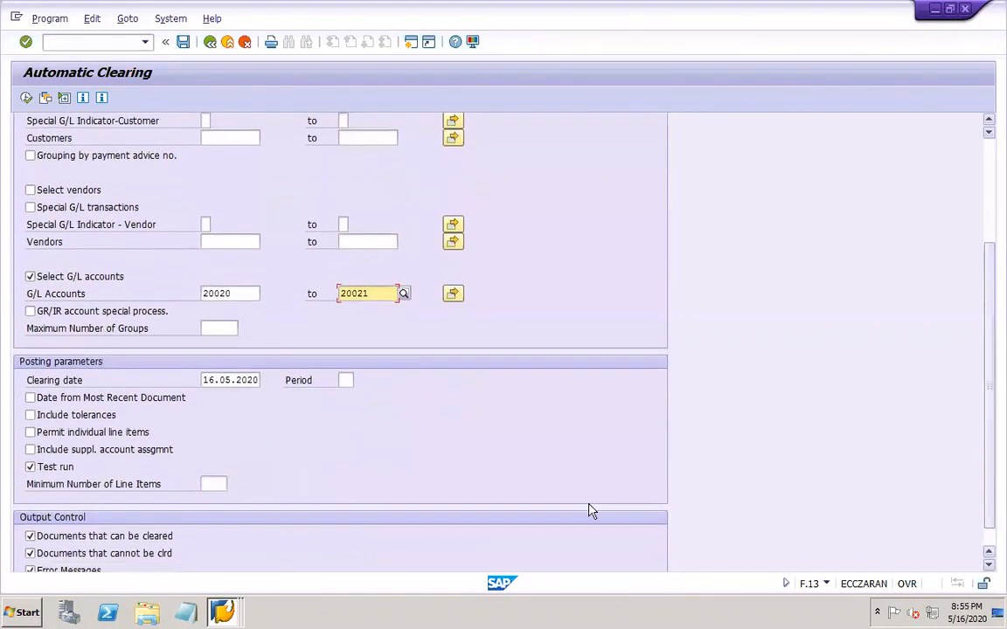
left_click_drag(204, 382, 321, 379)
key("Delete")
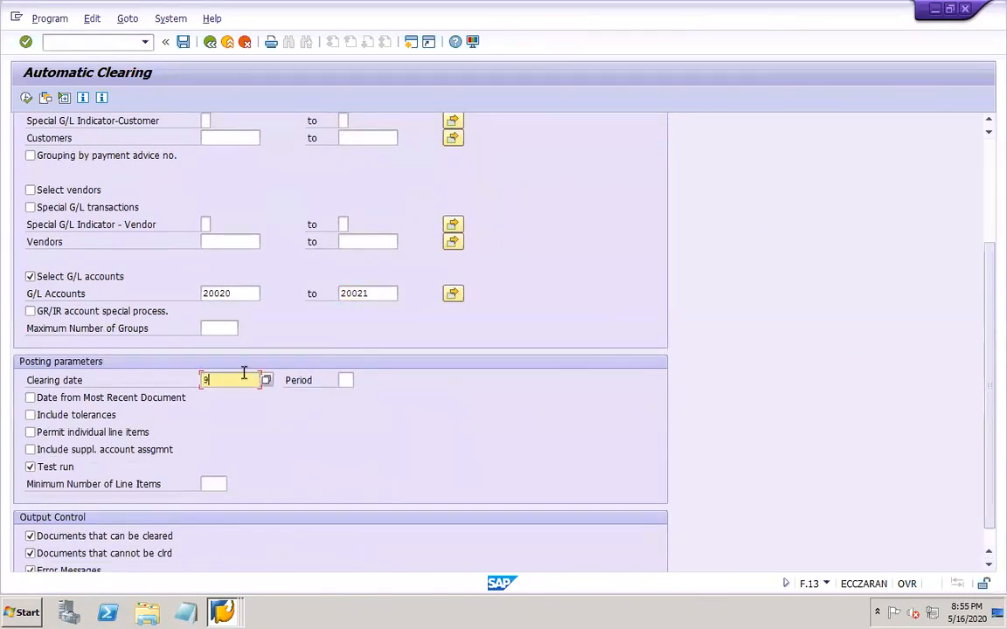
type("02.01.2020")
left_click_drag(984, 423, 985, 297)
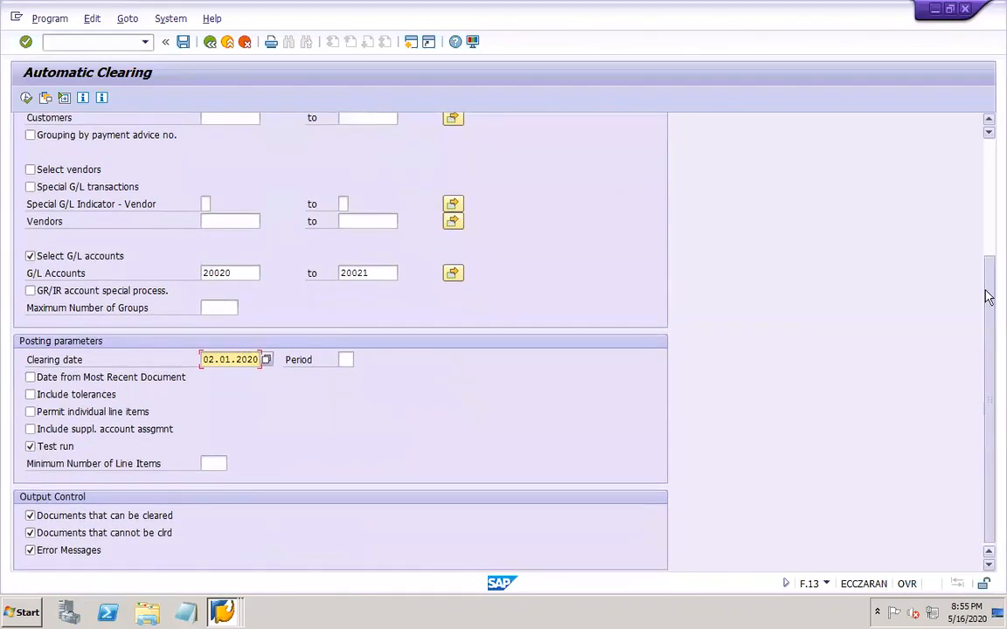
left_click(27, 97)
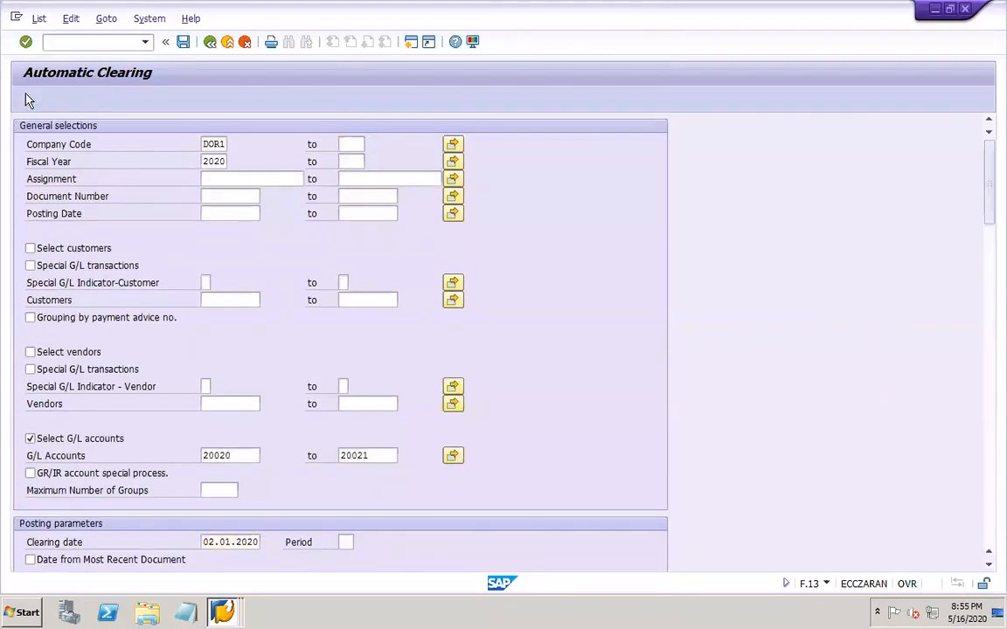
mouse_move(991, 162)
left_mouse_down()
mouse_move(991, 524)
mouse_move(991, 140)
left_mouse_up()
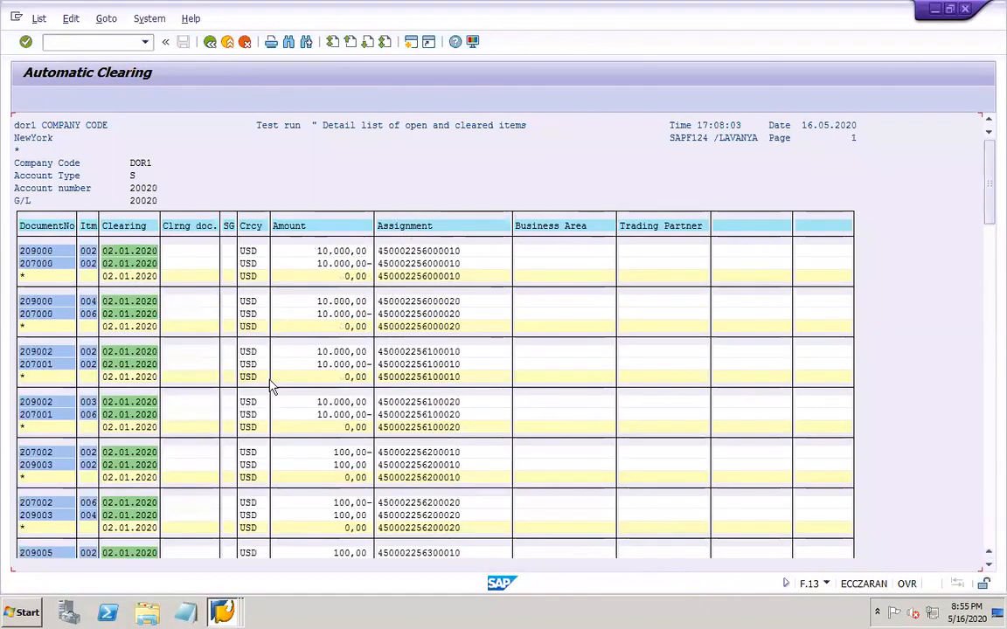
Copy document numbers 207006 and 209010 from the account 20020 items in the G/L Account Line Item Display session
left_click(230, 615)
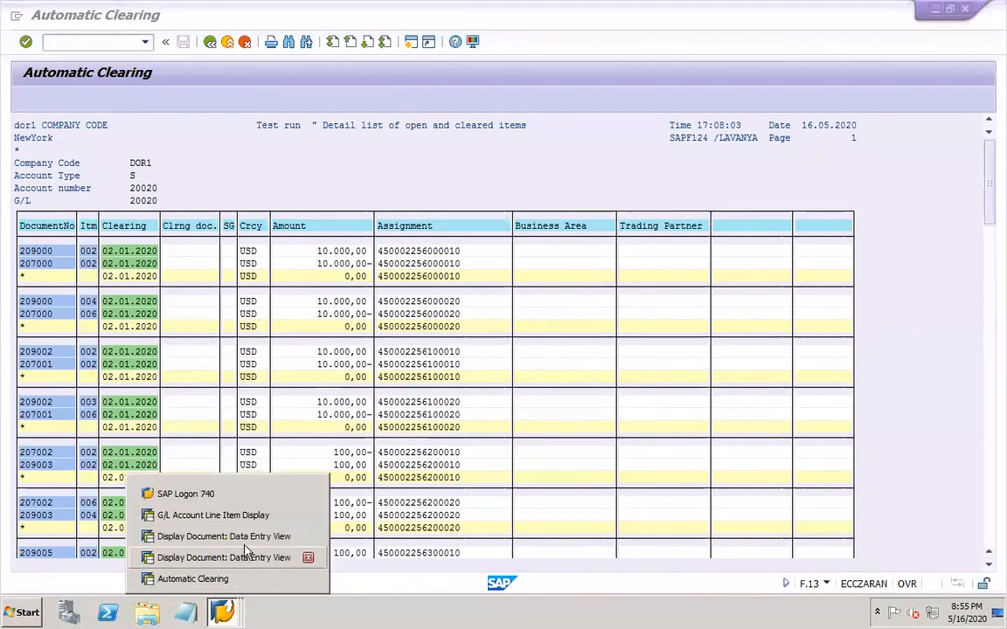
left_click(215, 515)
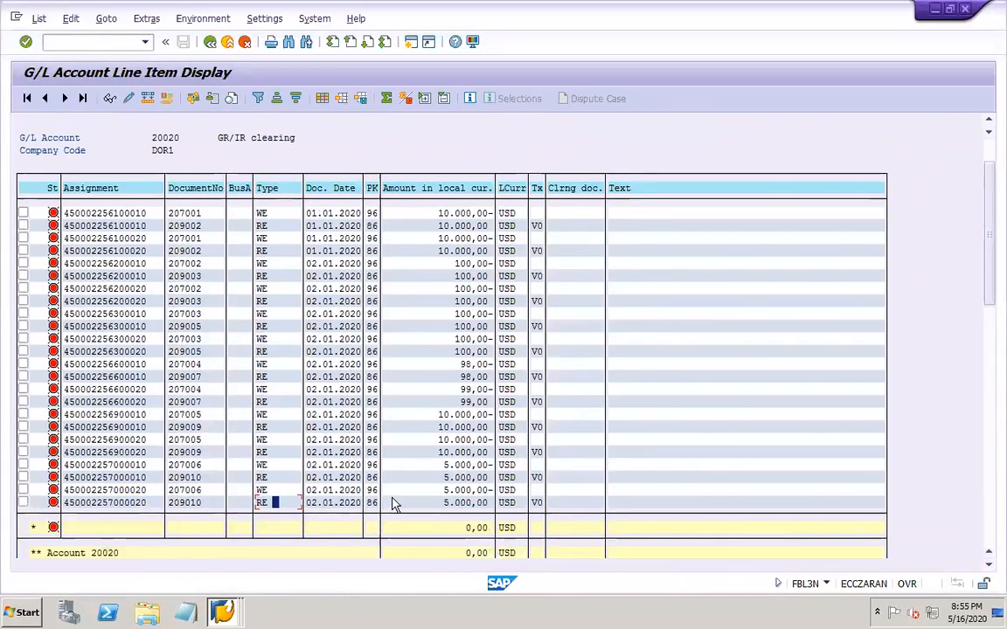
left_click(274, 477)
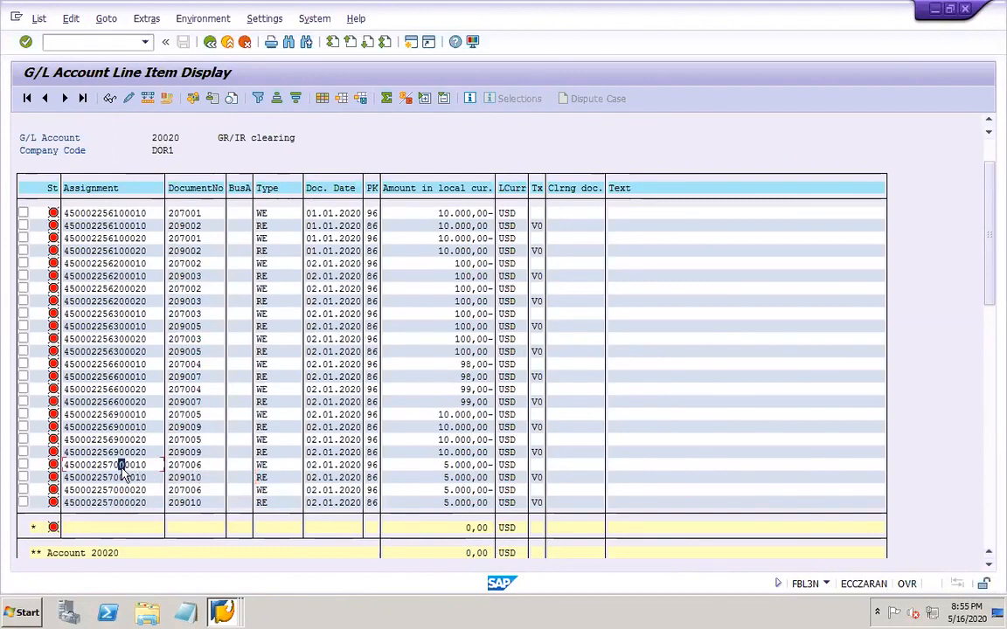
left_click(198, 465)
key("ctrl+y")
left_click_drag(195, 477, 161, 469)
key("ctrl+c")
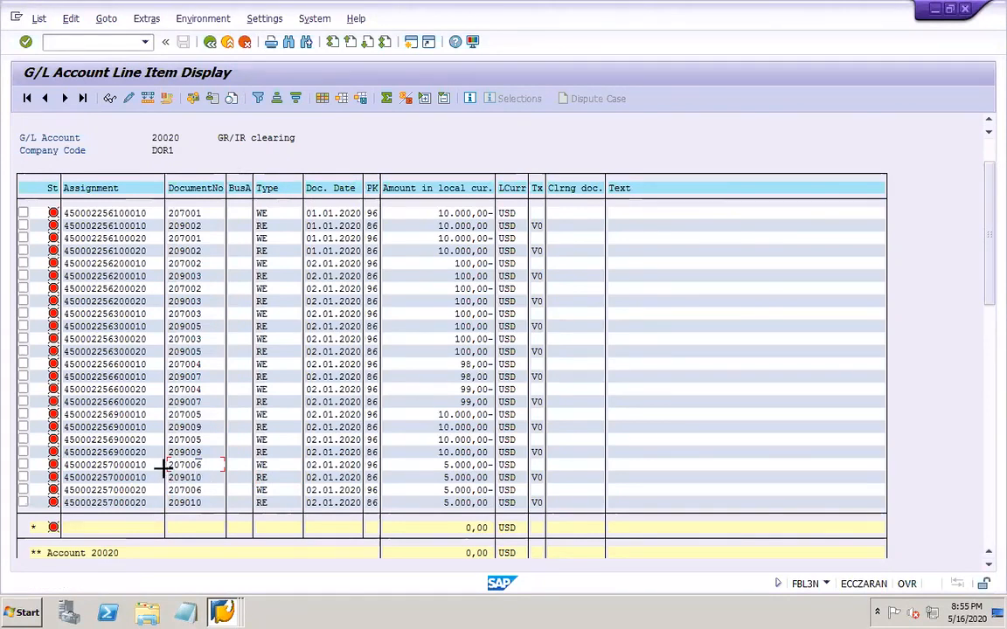
Return to the Automatic Clearing selection and paste the copied numbers 207006 and 209010 as single values for Document Number
left_click(222, 612)
left_click(214, 579)
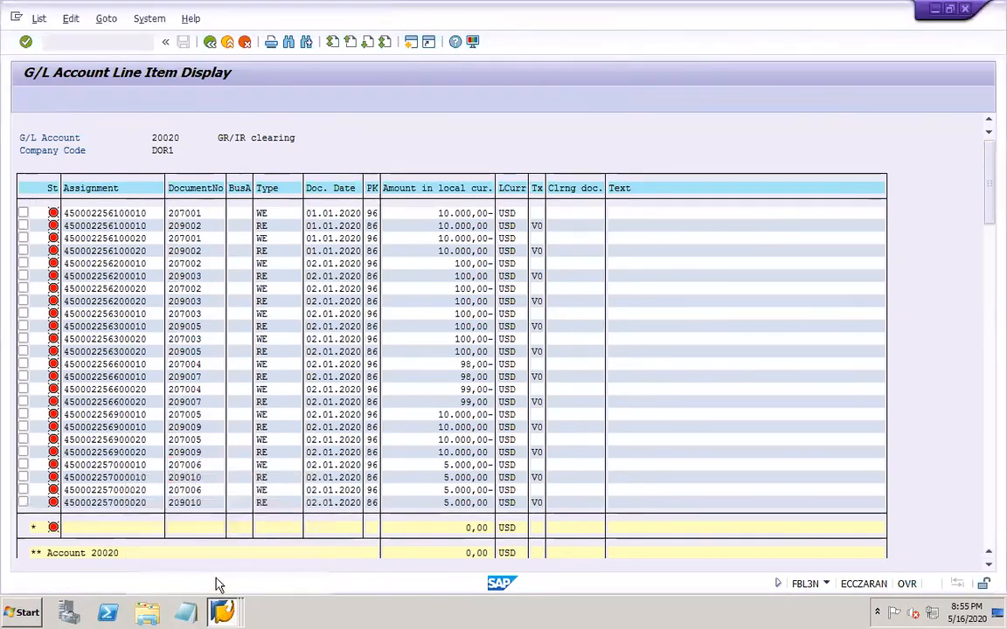
left_click(210, 44)
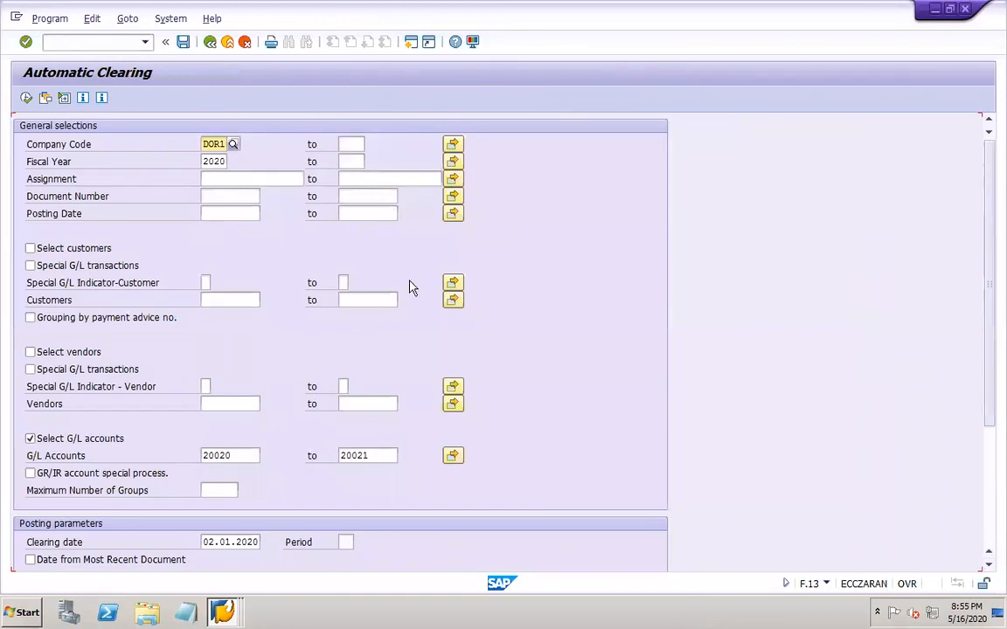
left_click(452, 196)
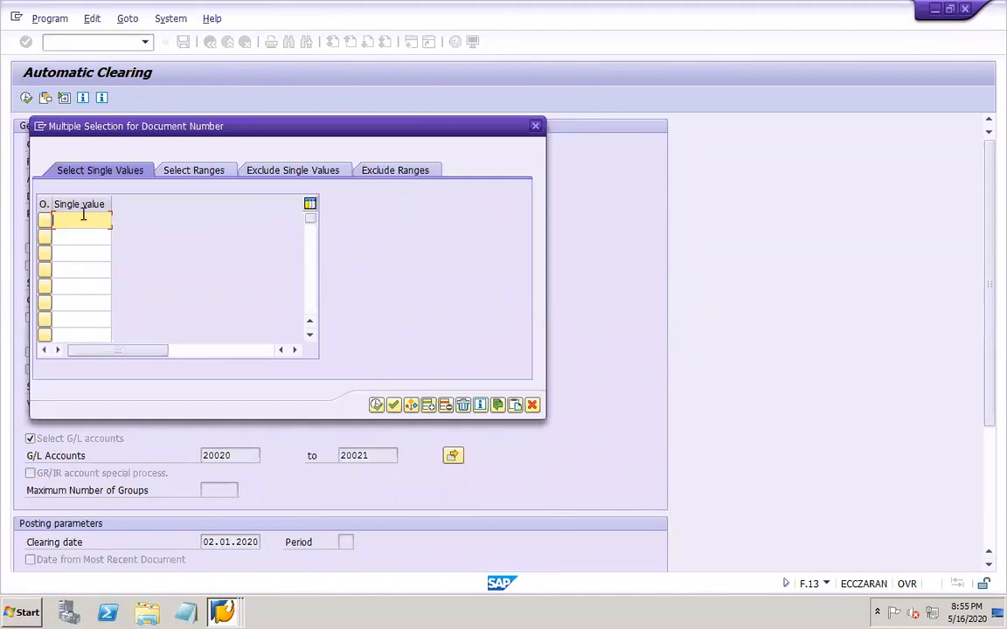
key("ctrl+v")
Copy document number 207006 from the incoming freight clearing account 20021 items in the G/L Account Line Item Display session
left_click(224, 611)
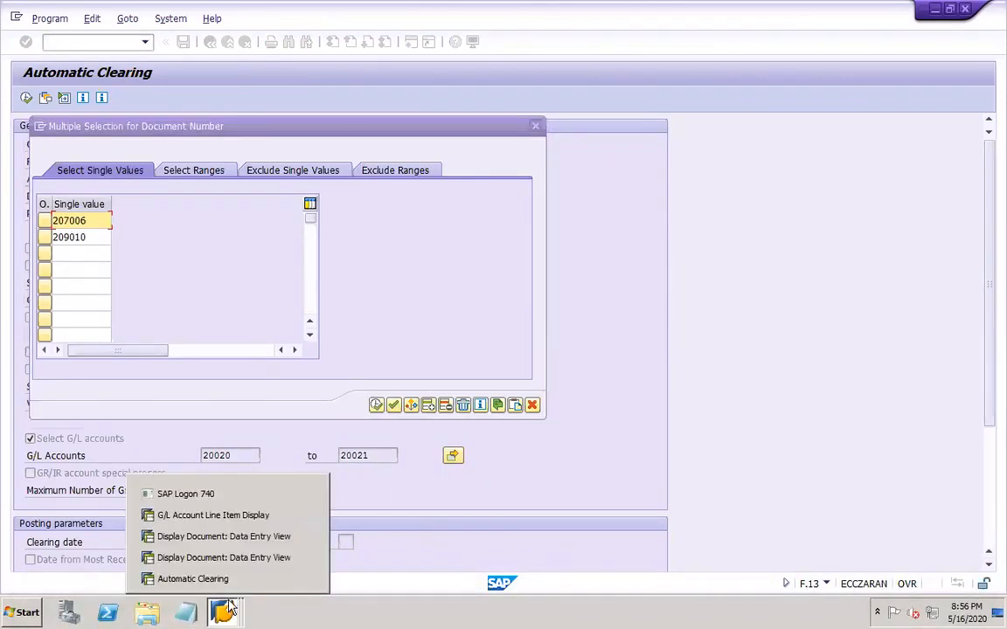
left_click(214, 515)
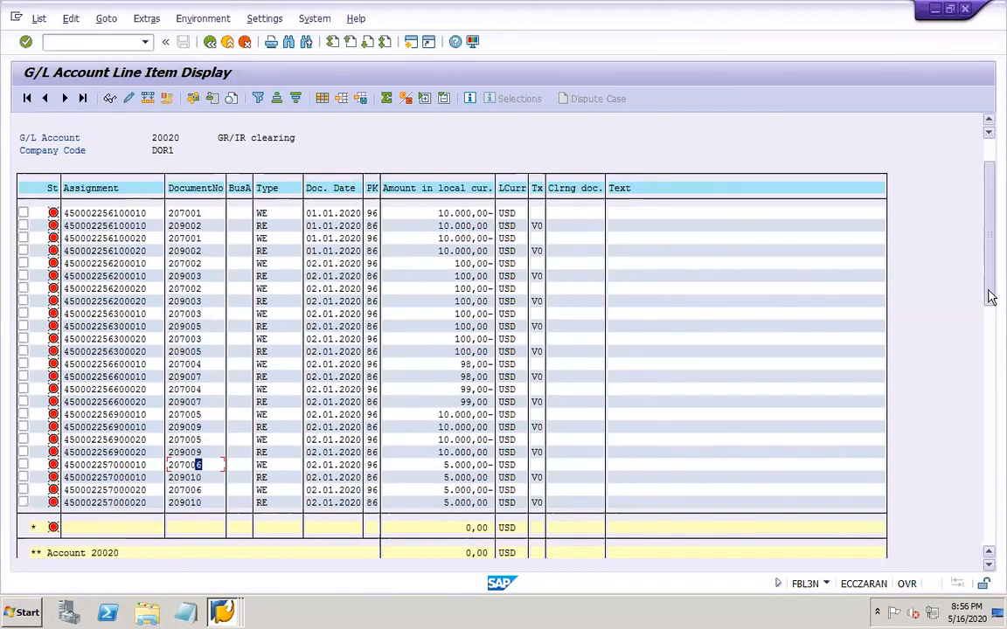
left_click_drag(989, 297, 954, 563)
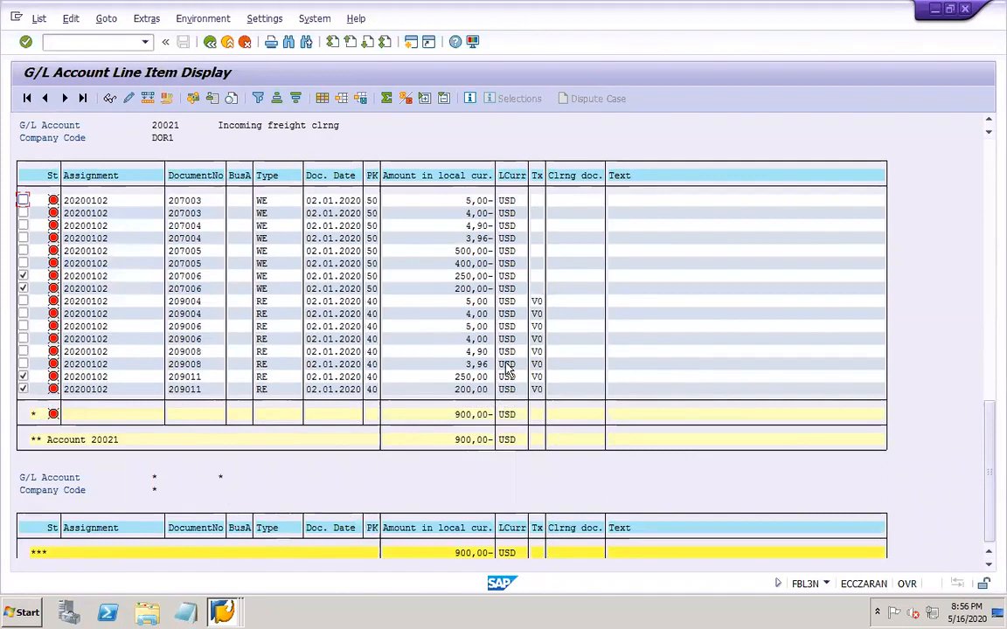
left_click(193, 288)
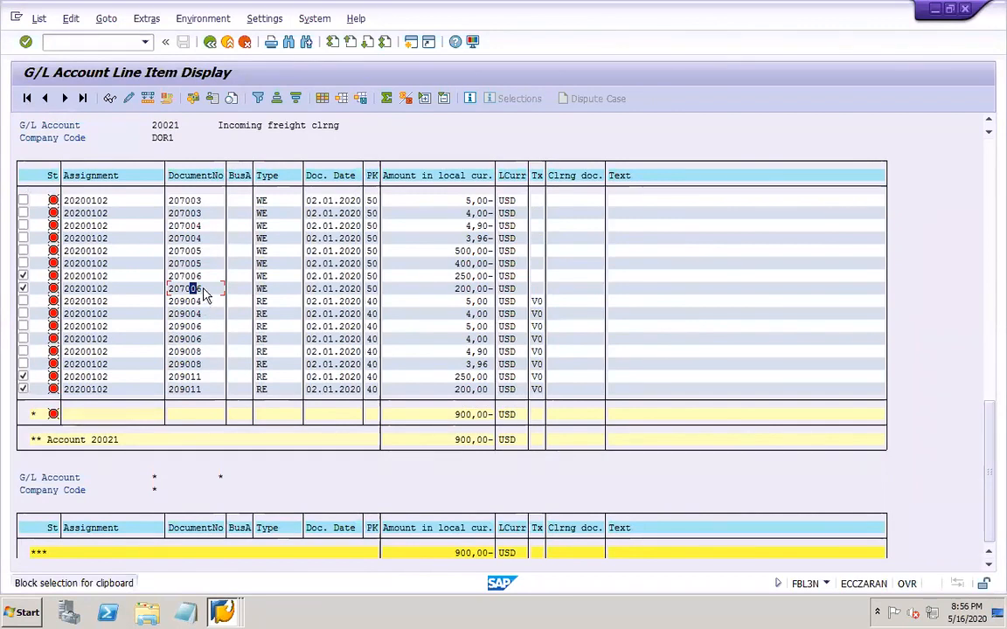
double_click(197, 289)
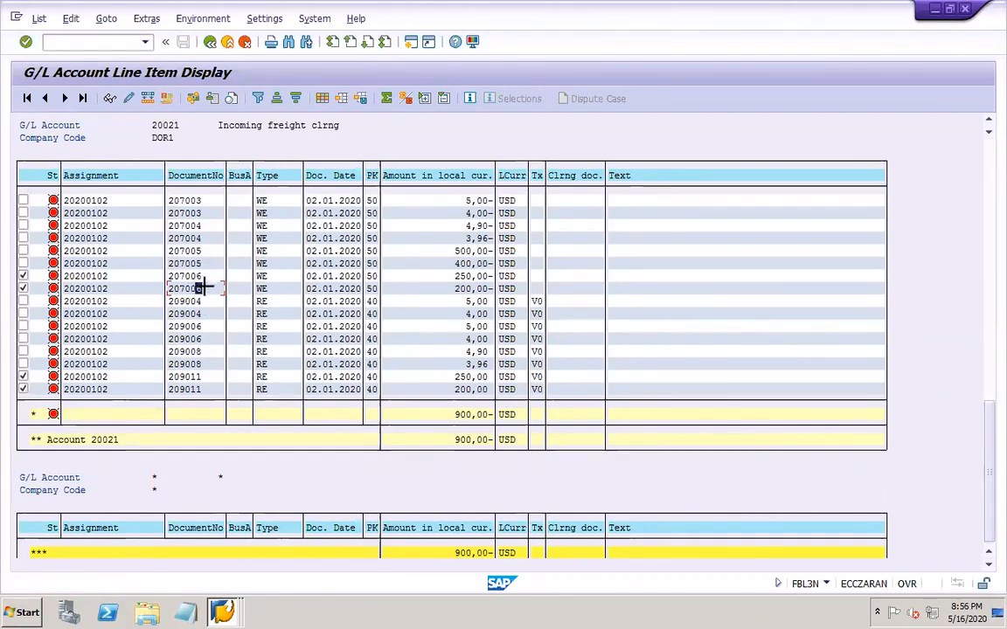
left_click_drag(203, 280, 164, 276)
key("ctrl+c")
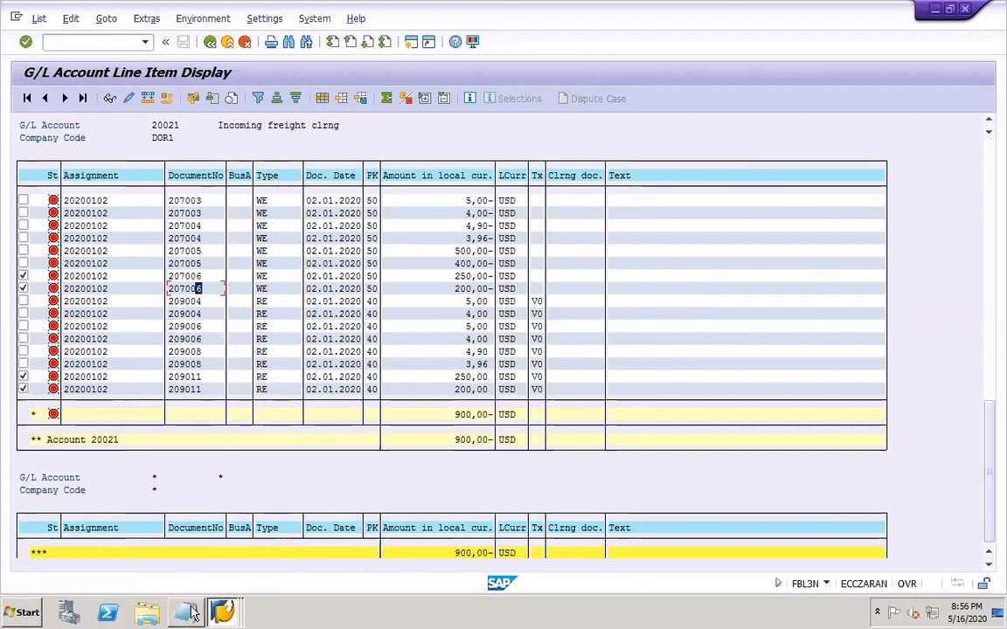
Paste 207006 as the third single value in the Automatic Clearing session's document number selection
left_click(222, 612)
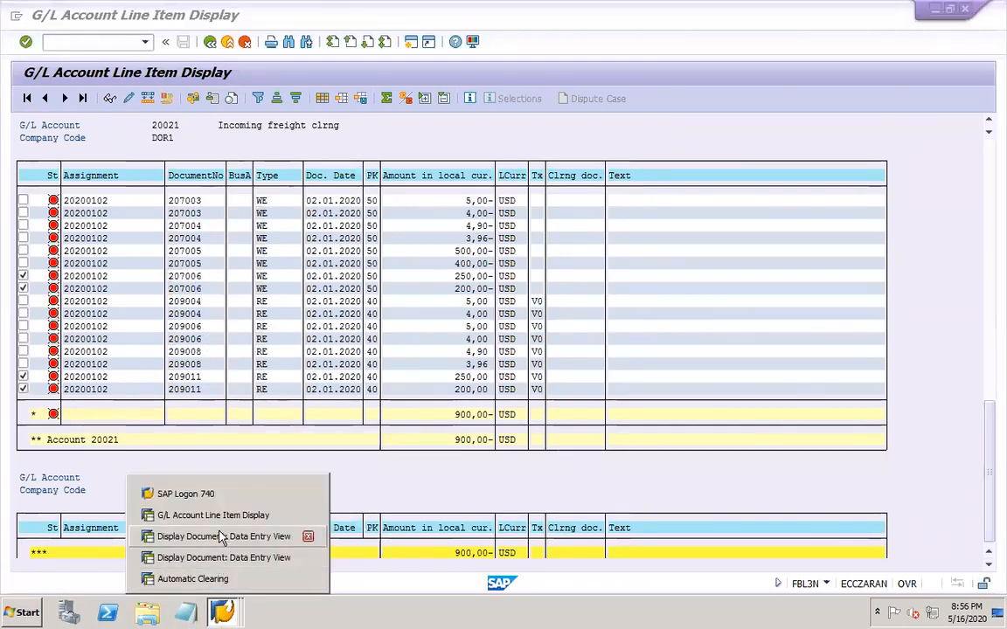
left_click(254, 579)
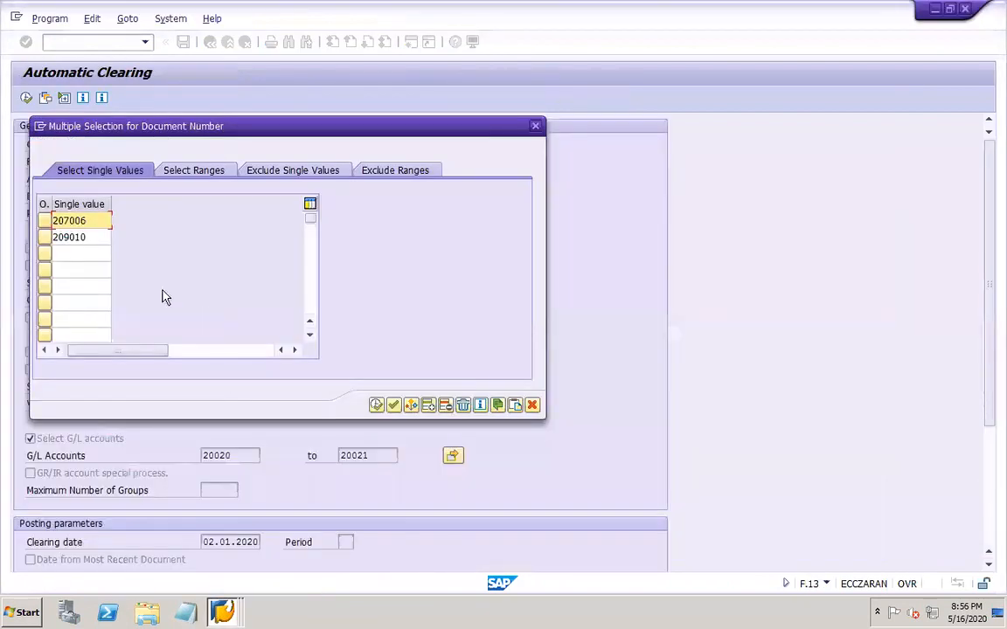
left_click(84, 254)
key("ctrl+v")
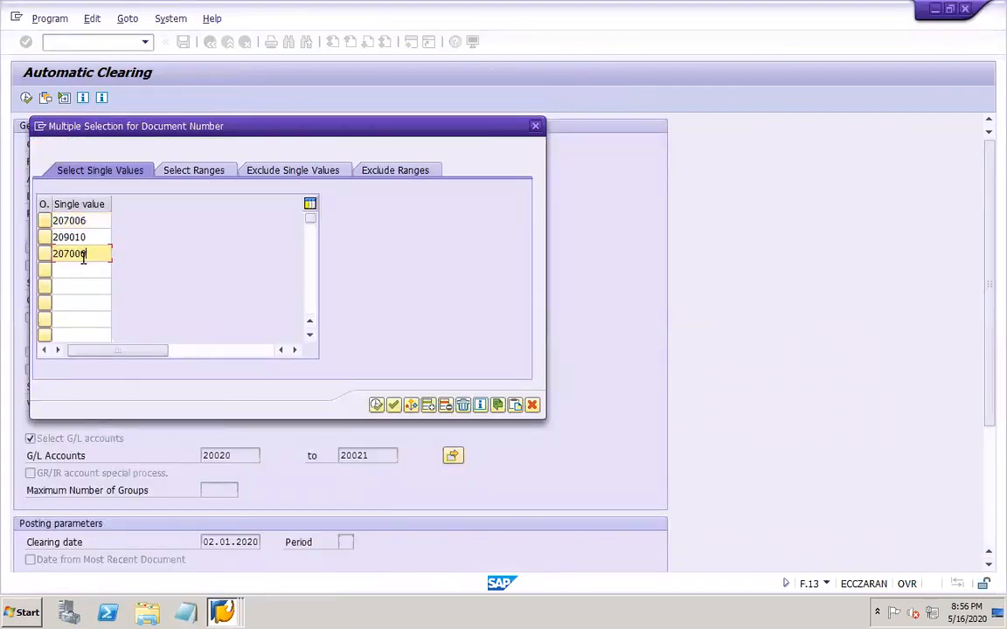
Copy document number 209011 from the incoming freight clearing account 20021 items in the G/L Account Line Item Display session
left_click(222, 612)
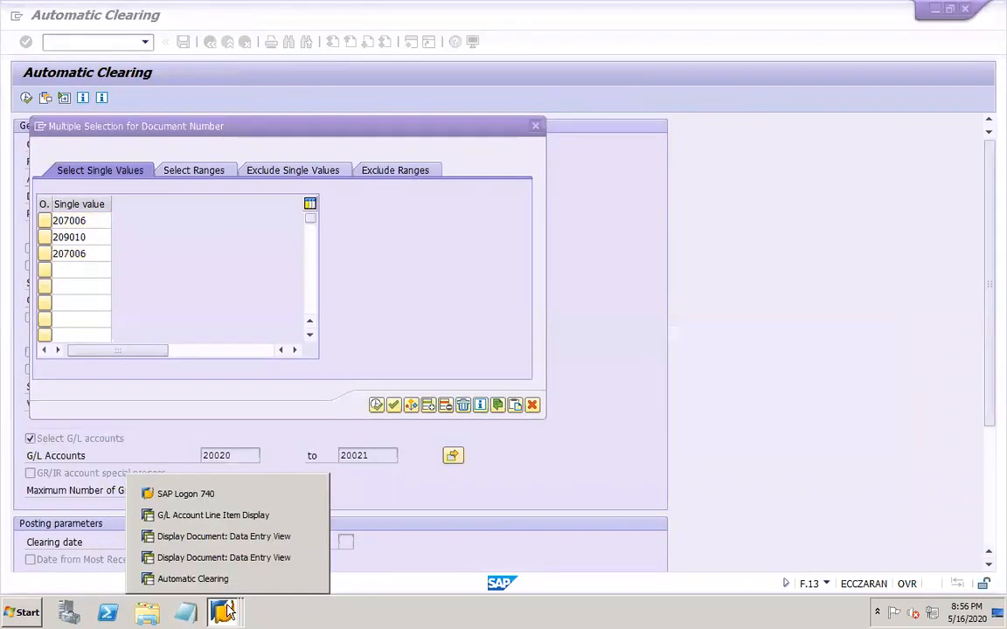
left_click(209, 516)
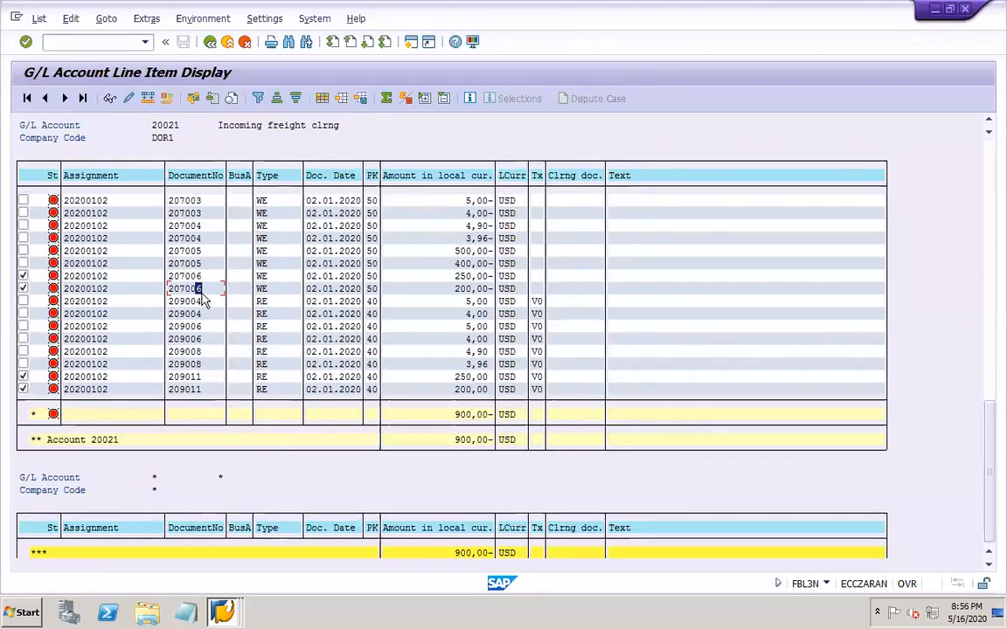
left_click(187, 377)
left_click_drag(199, 378, 171, 378)
key("ctrl+c")
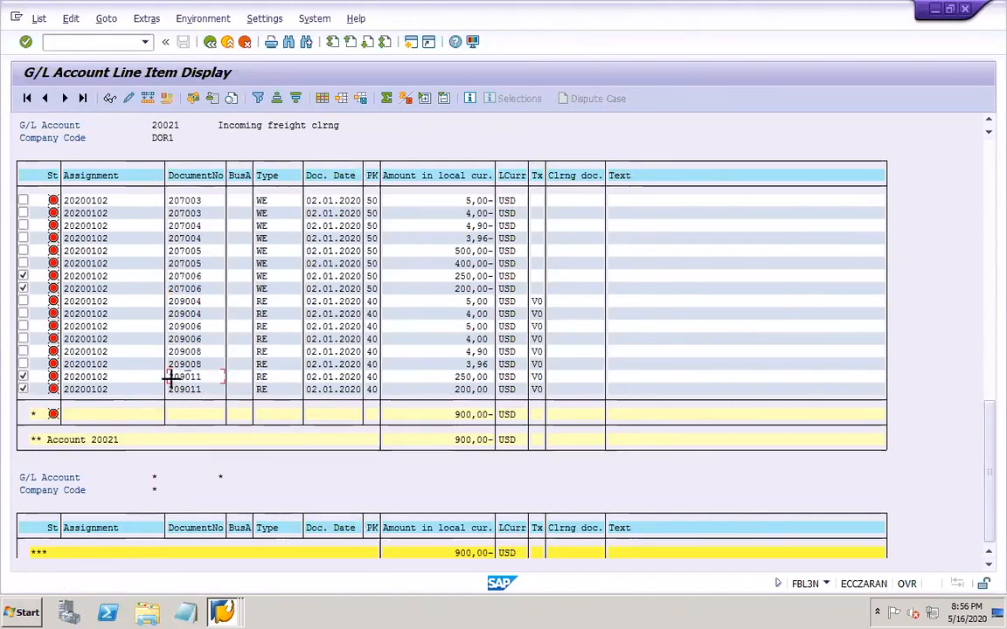
Paste 209011 as the fourth single value in the Automatic Clearing session's document number selection and accept the list
left_click(232, 618)
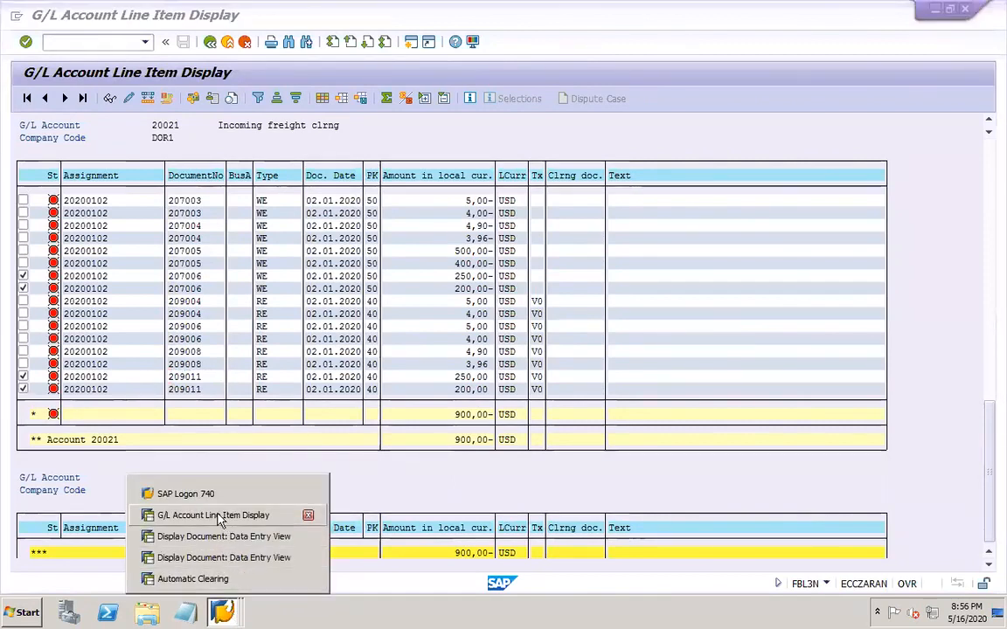
left_click(219, 517)
left_click(223, 612)
left_click(201, 578)
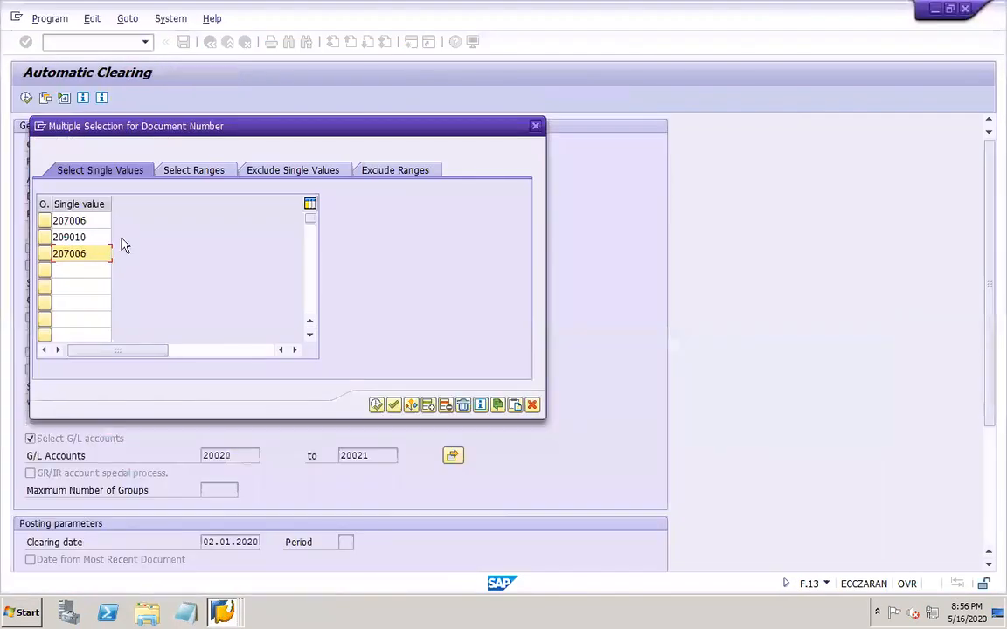
left_click(85, 271)
key("ctrl+v")
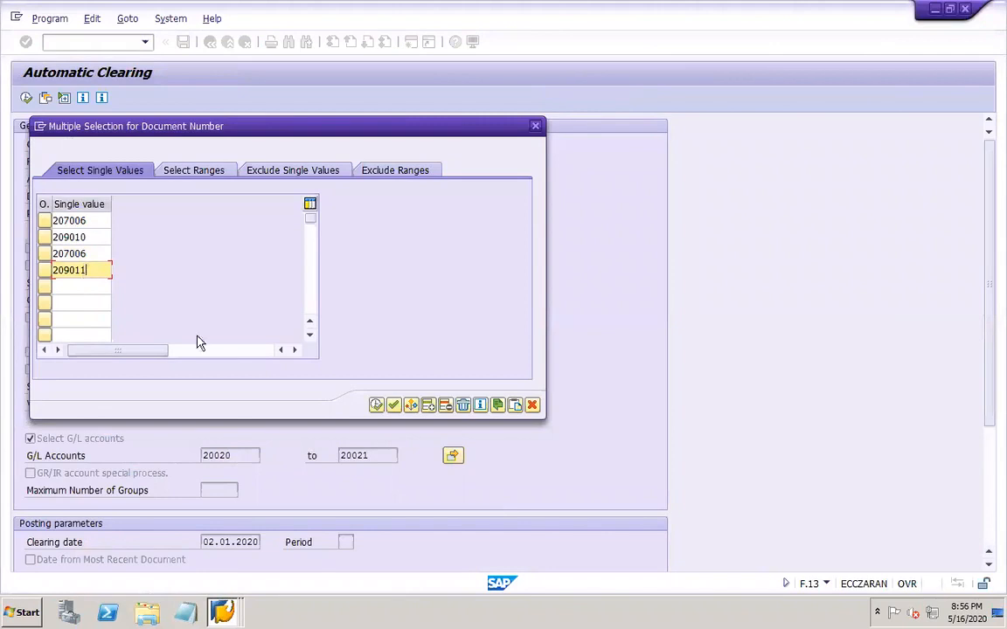
left_click(393, 406)
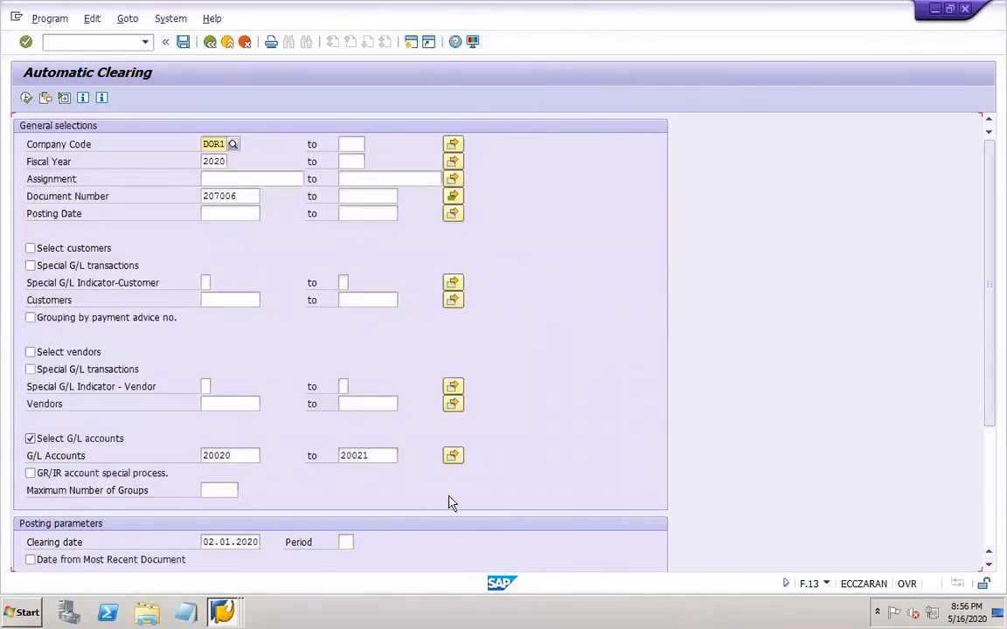
Execute automatic clearing as a test run for accounts 20020 to 20021, check its item list and logs, and return to the selection
scroll(990, 513, "down", 3)
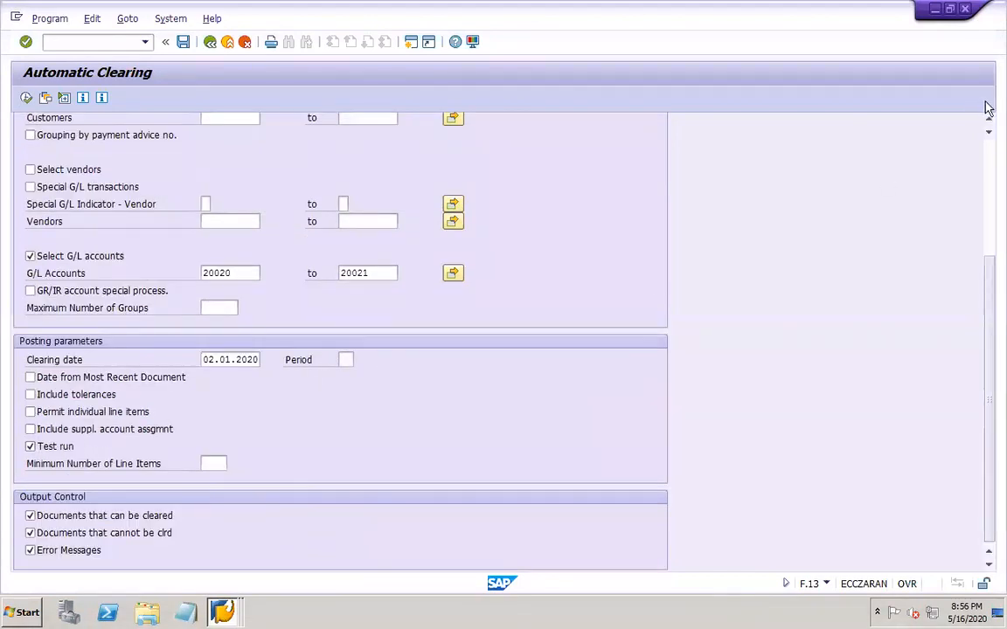
scroll(987, 155, "up", 3)
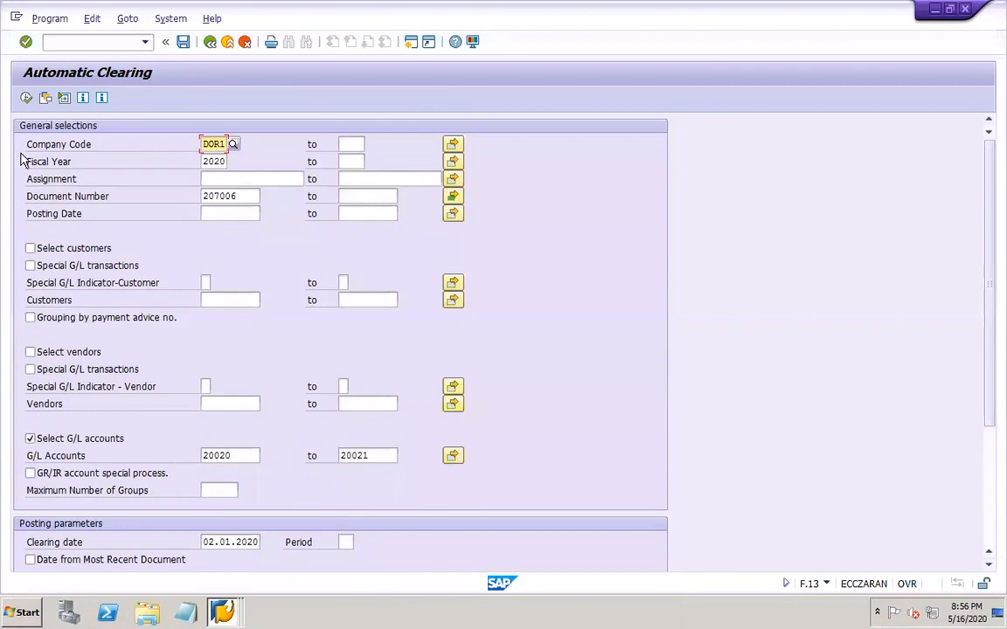
left_click(27, 97)
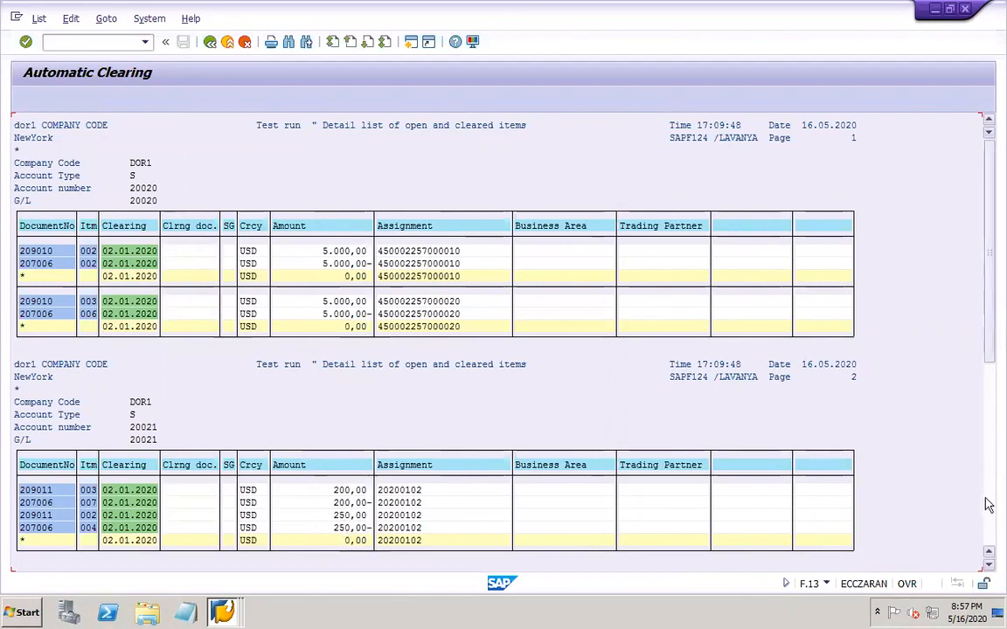
left_click(990, 529)
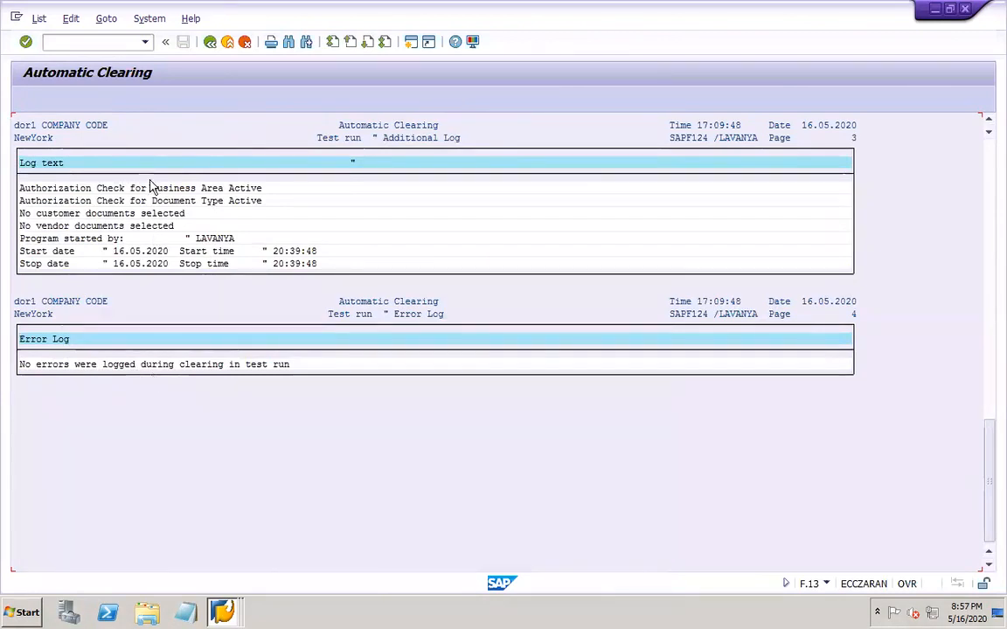
left_click(209, 42)
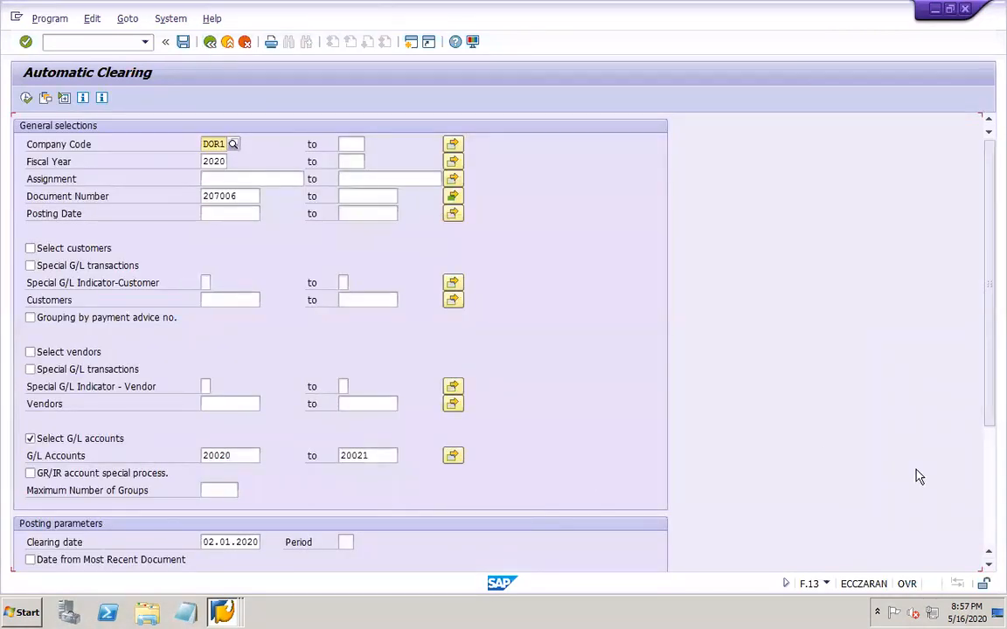
Turn off the test run option, execute automatic clearing as a production run, and review the cleared items and error log
left_click(989, 532)
left_click(31, 446)
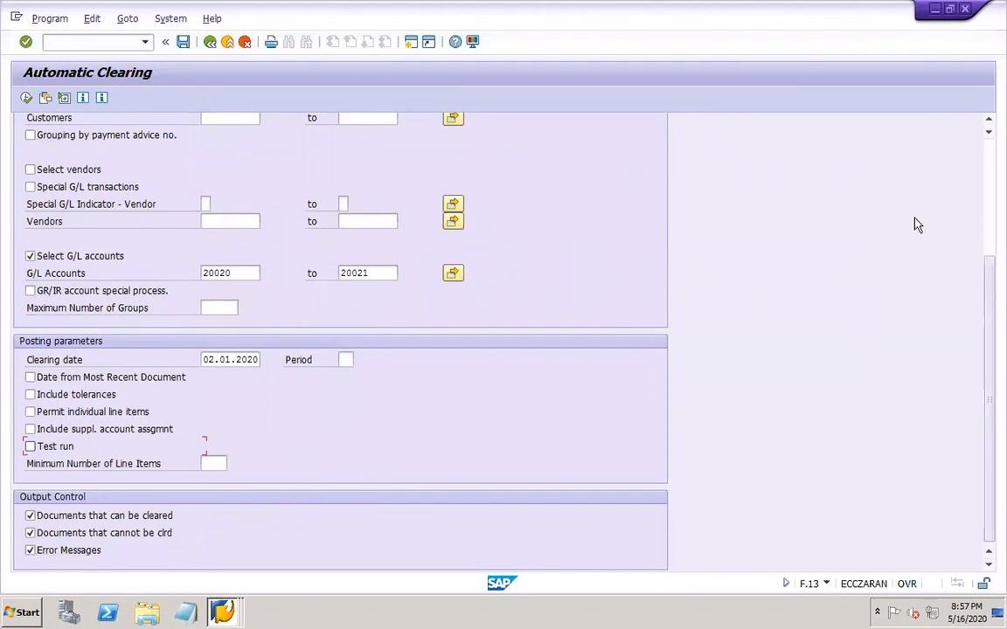
left_click(988, 152)
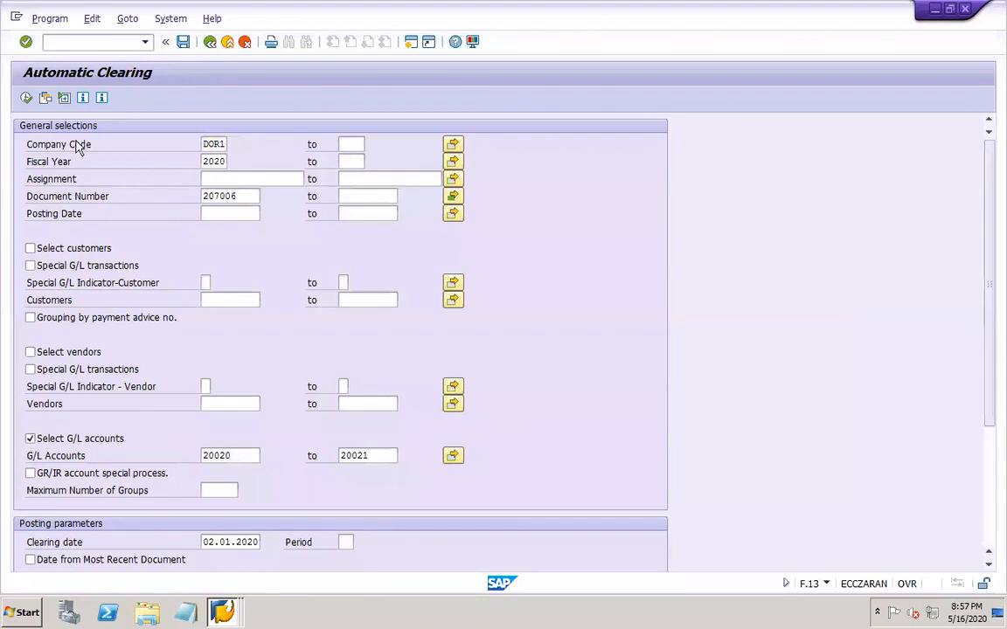
left_click(27, 98)
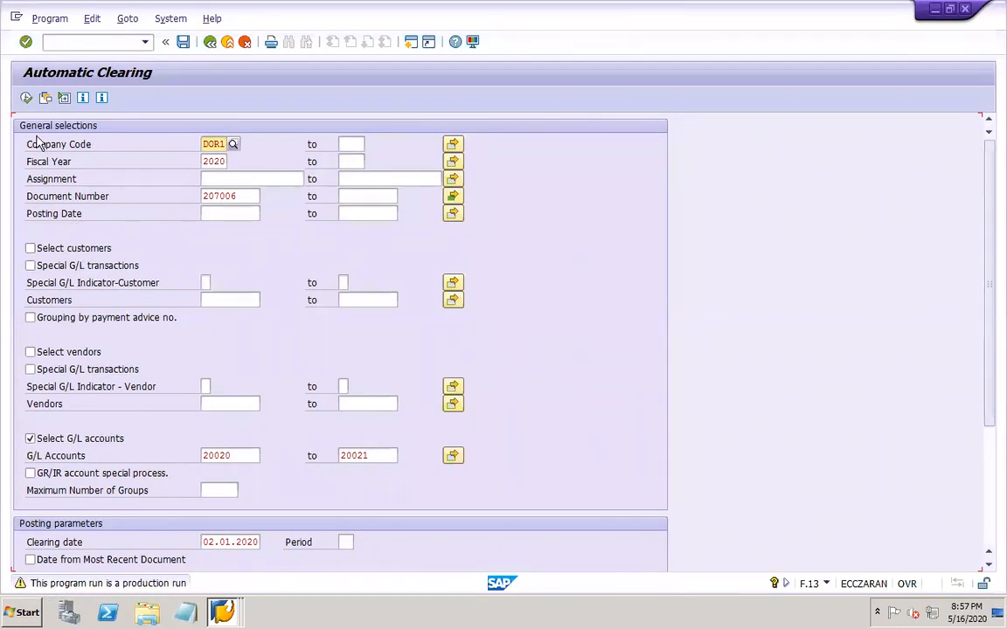
key("F8")
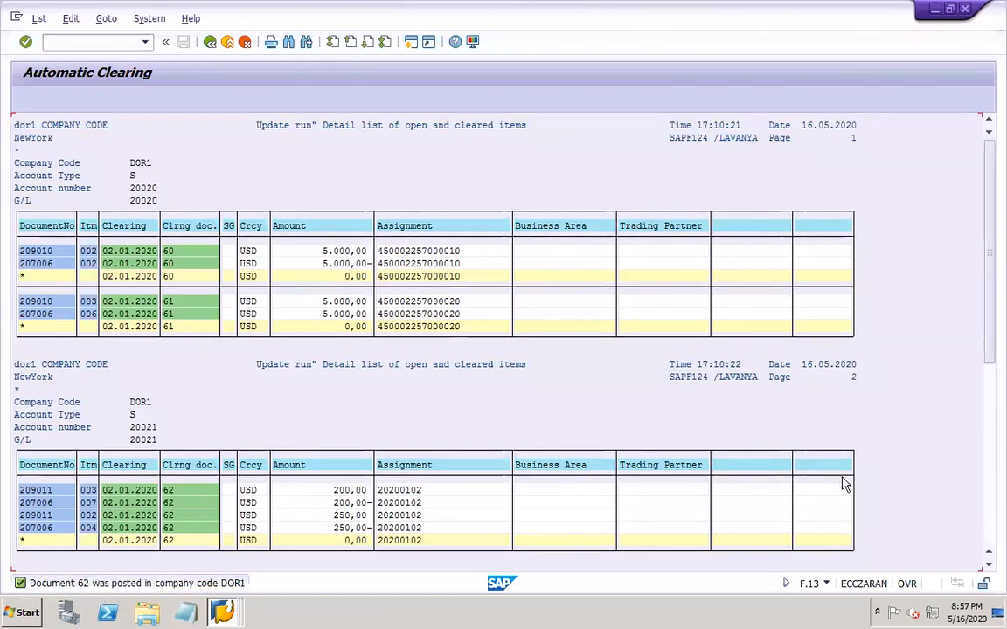
left_click(986, 520)
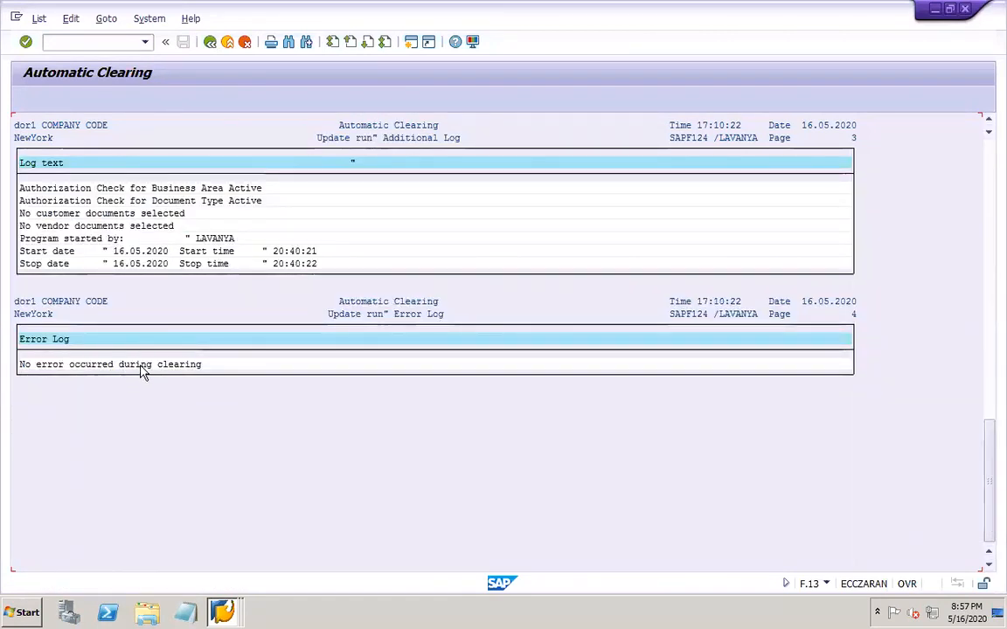
left_click_drag(993, 479, 991, 206)
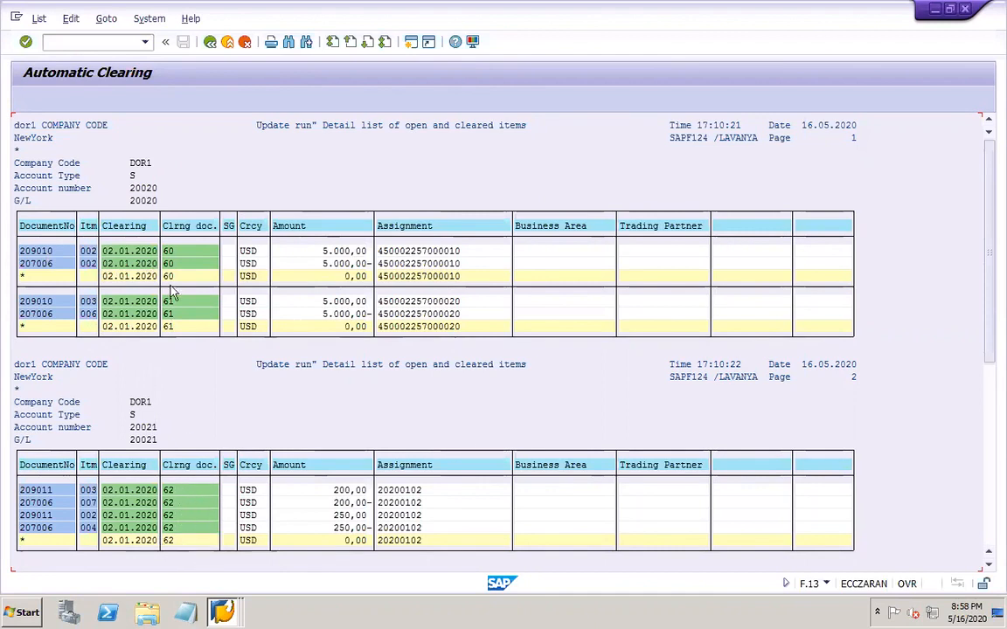
Rerun the G/L Account Line Item Display with the same selection and examine the clearing documents on accounts 20020 and 20021
left_click(222, 612)
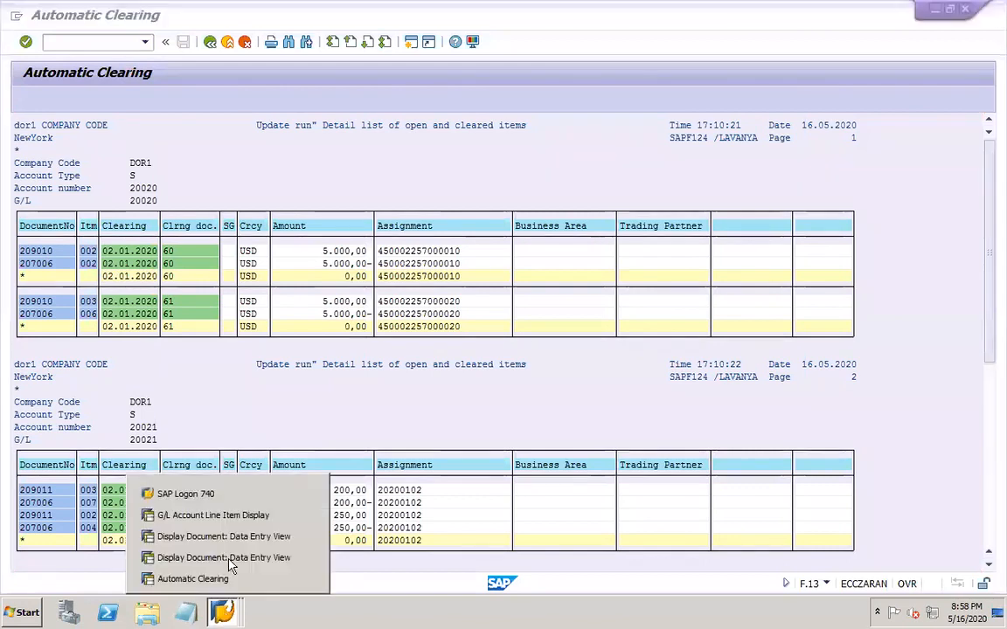
left_click(224, 517)
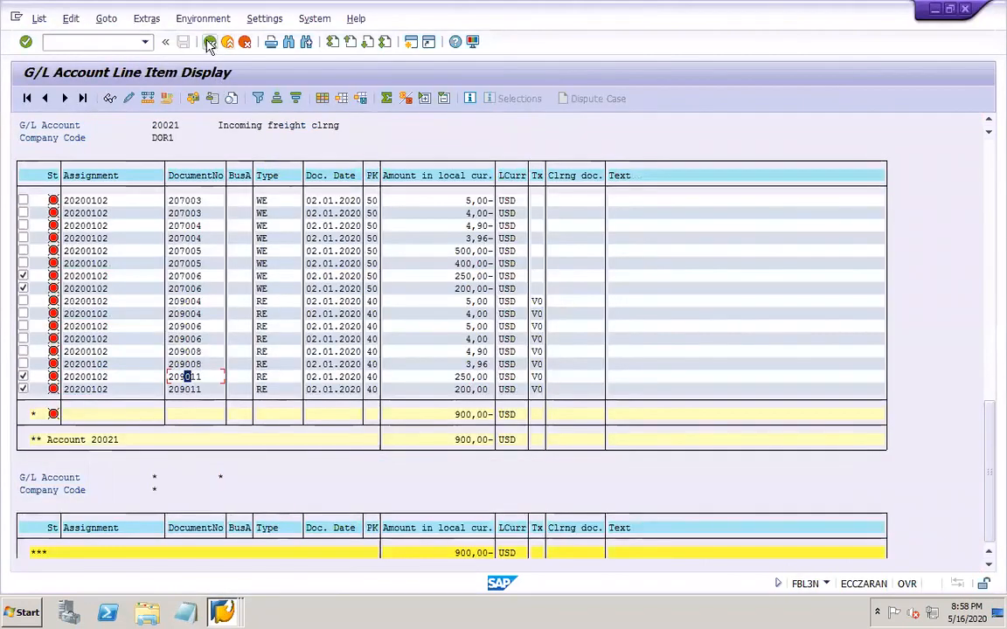
left_click(210, 42)
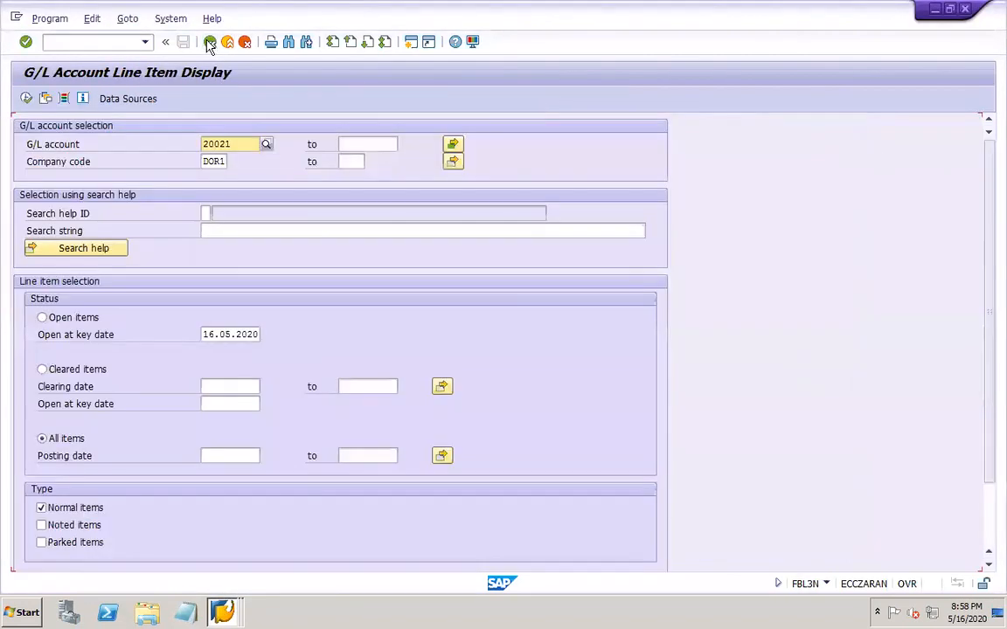
left_click(26, 98)
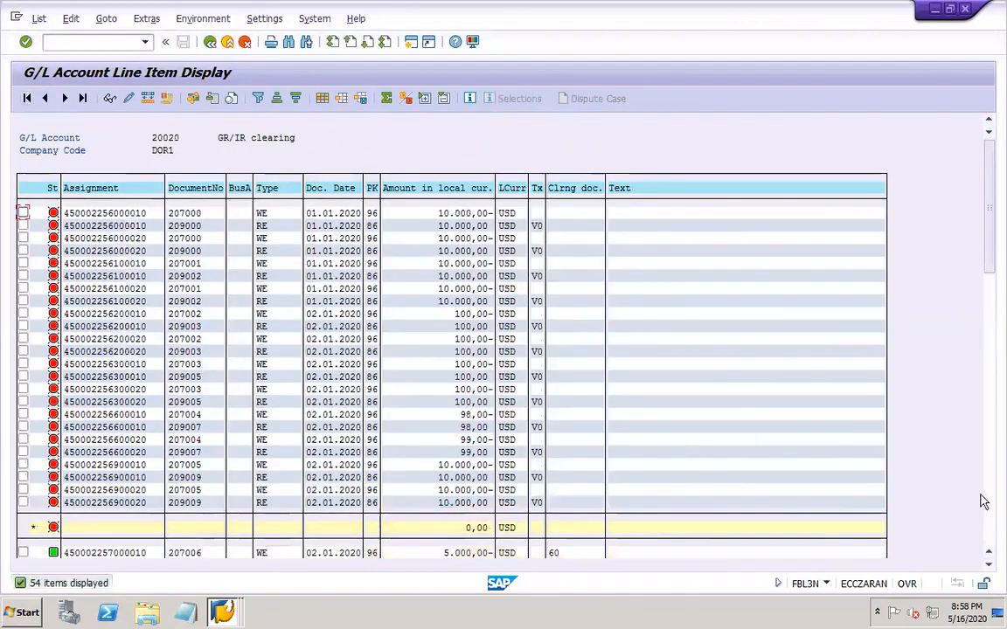
left_click_drag(985, 216, 986, 245)
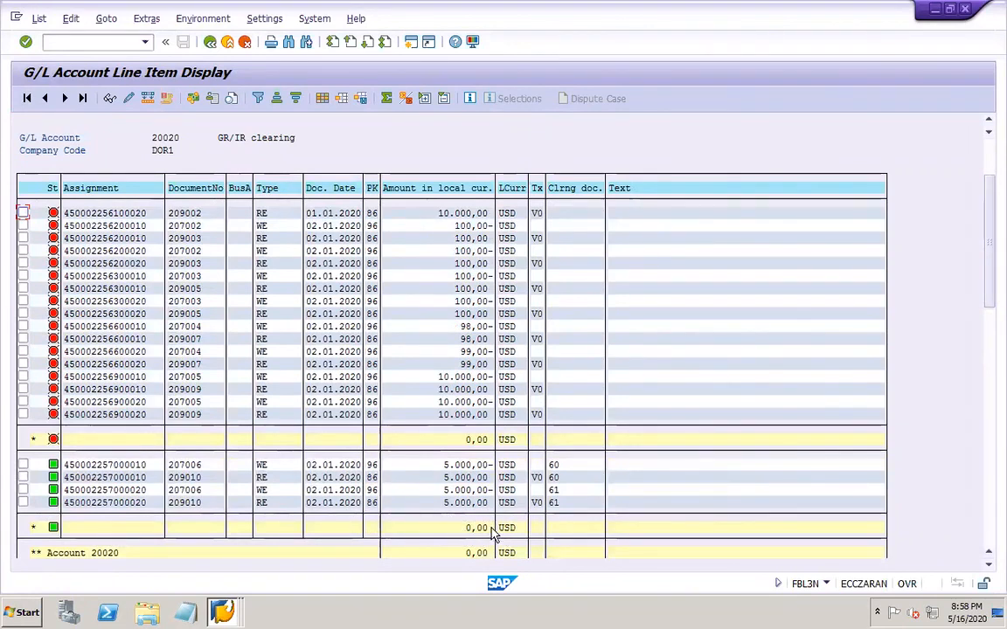
left_click_drag(991, 284, 990, 547)
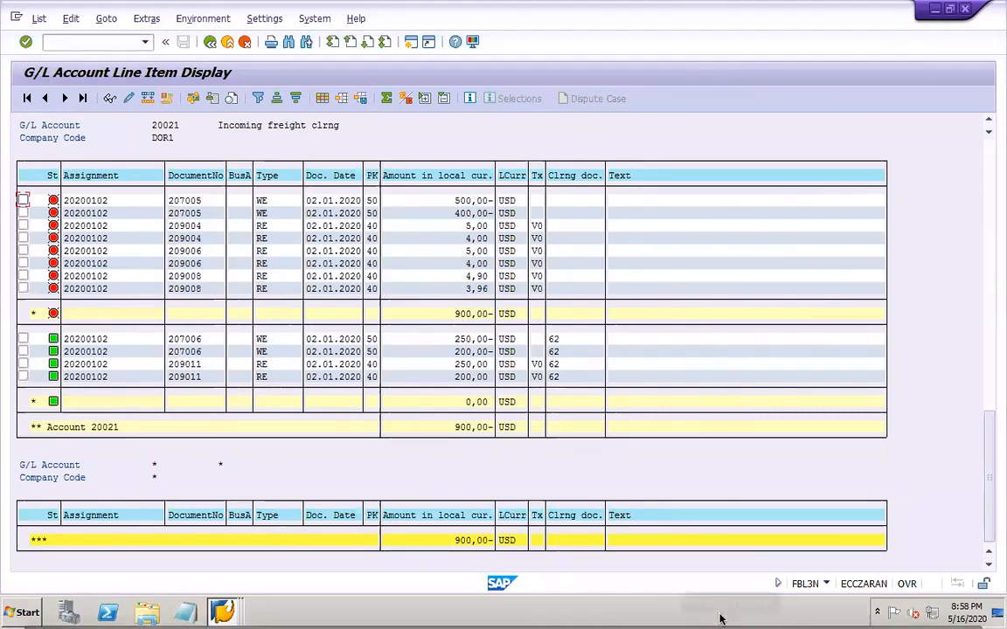
Switch to the PowerPoint work notes and highlight the transaction codes under "Posting with clearing X Account clearing" on slide 44
mouse_move(700, 617)
left_click(759, 609)
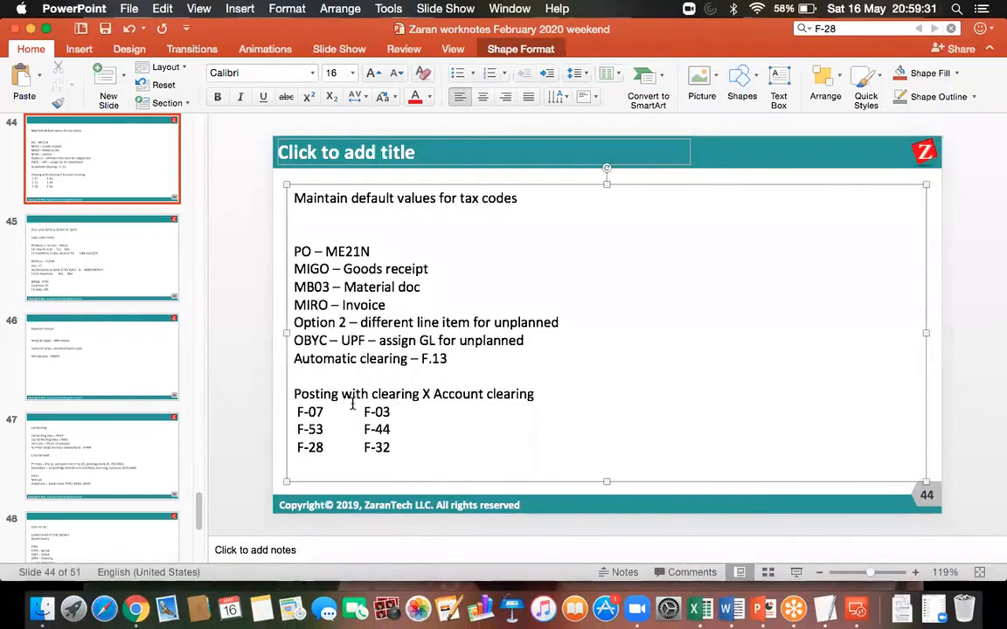
left_click_drag(392, 447, 289, 395)
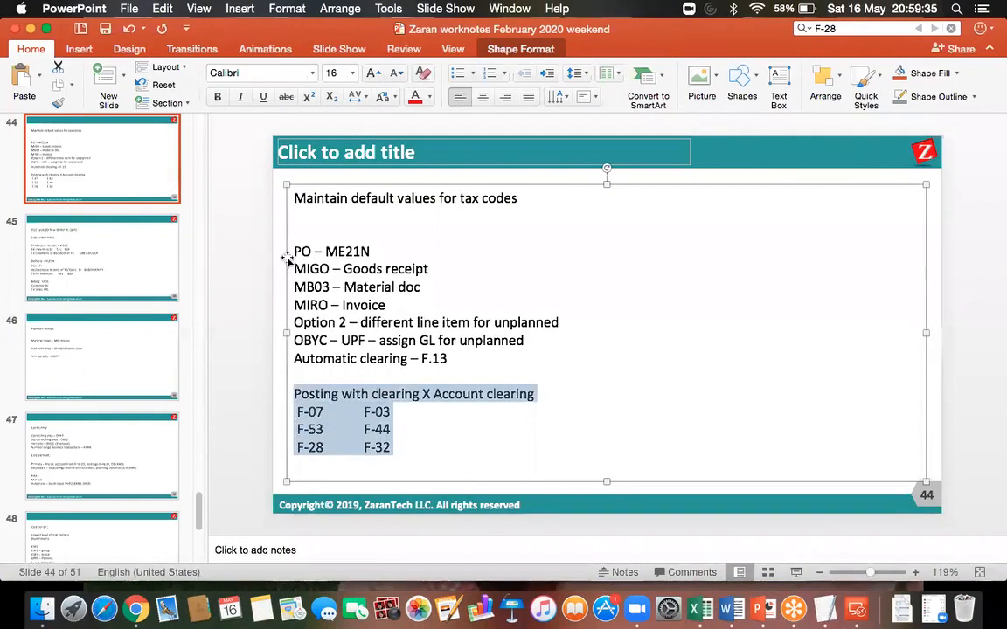
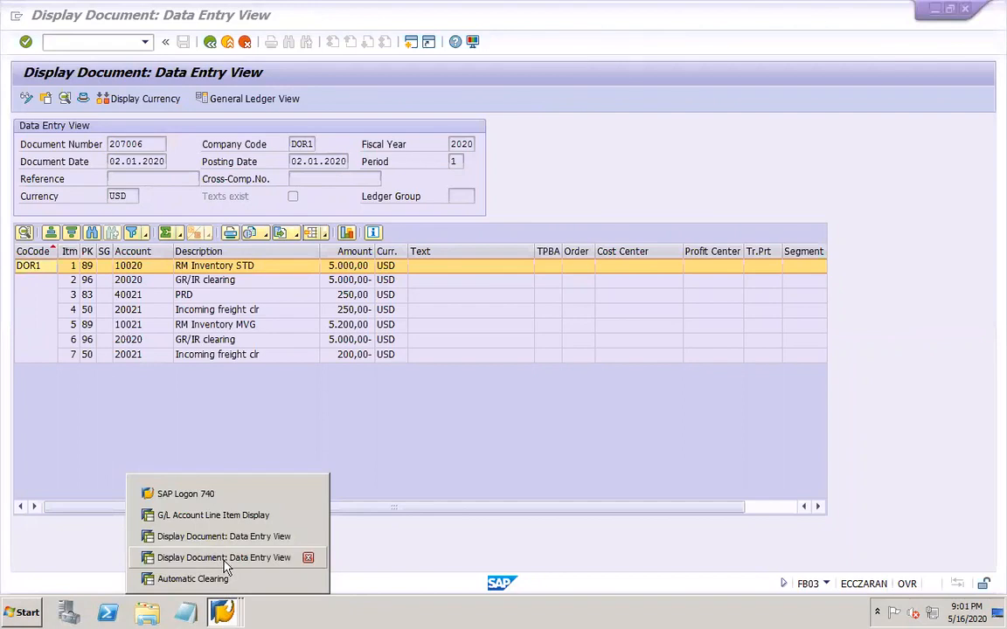
Open incoming invoice entry with transaction MIRO in the session displaying document 209011 and place the cursor in the Reference field
left_click(114, 42)
type("/nmiro")
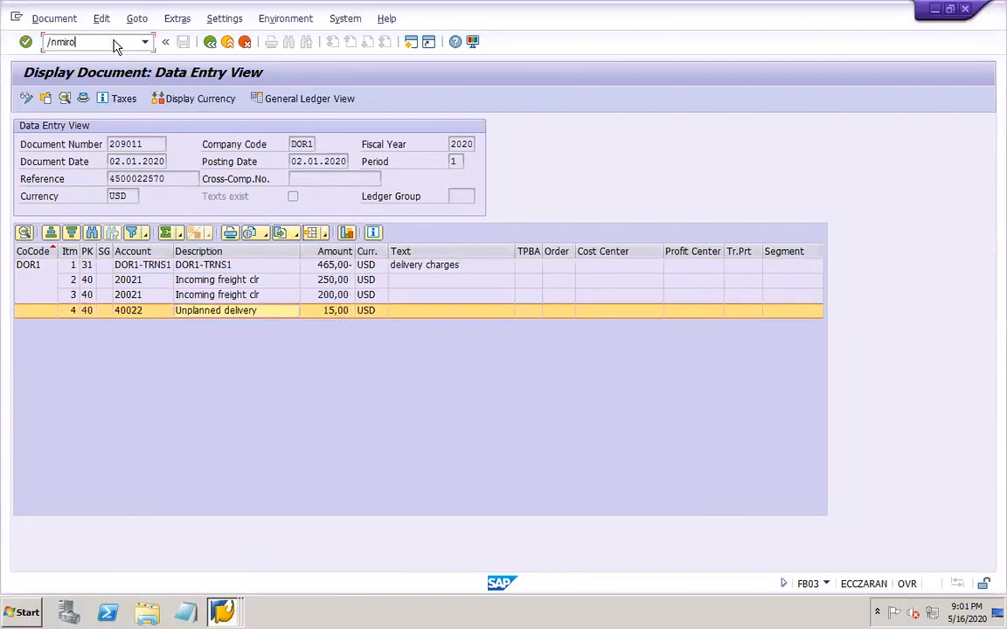
key("Return")
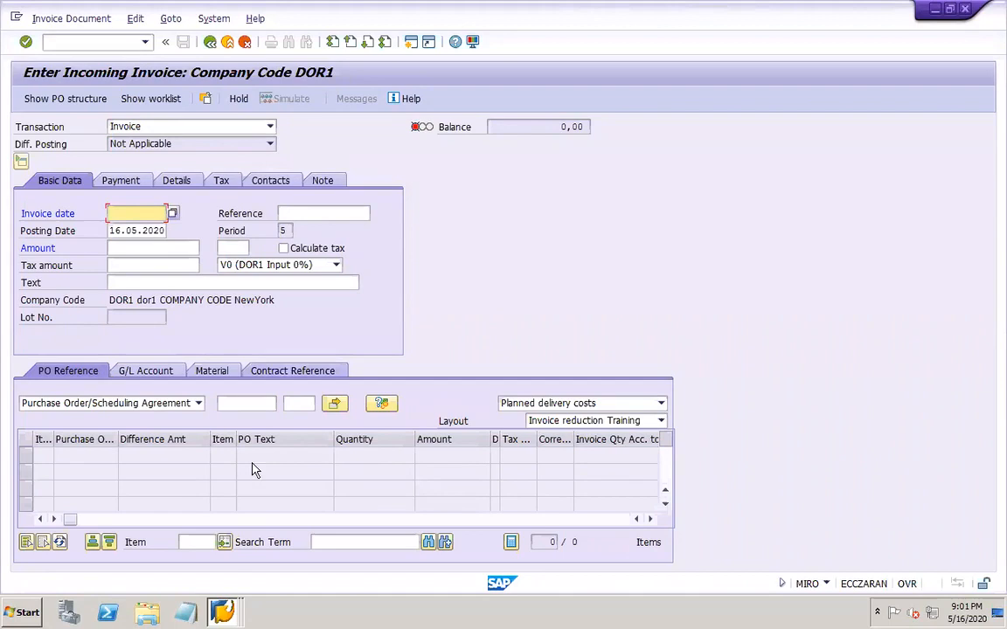
right_click(219, 610)
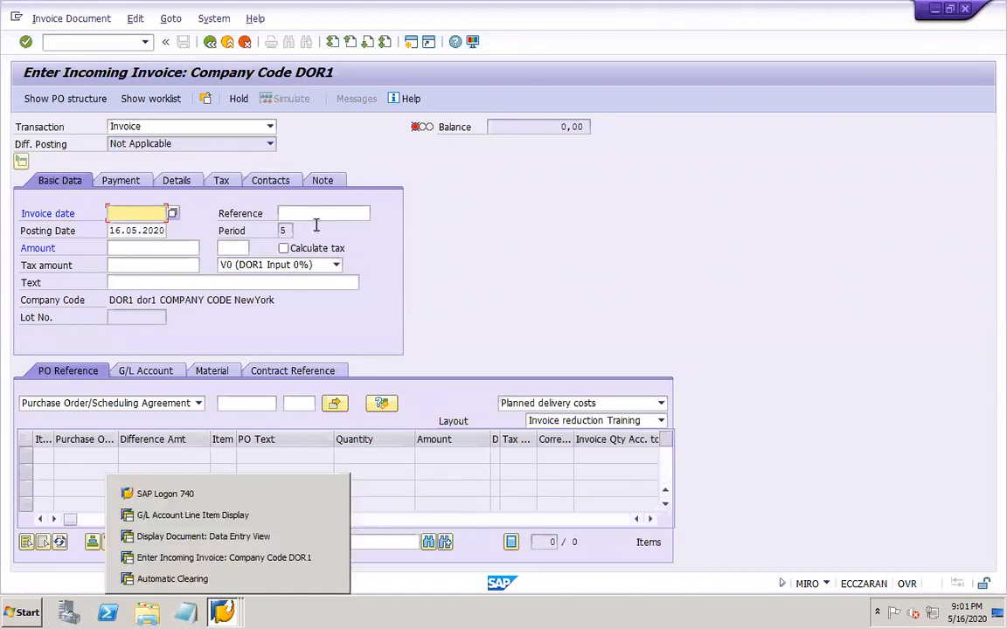
left_click(313, 217)
left_click(312, 214)
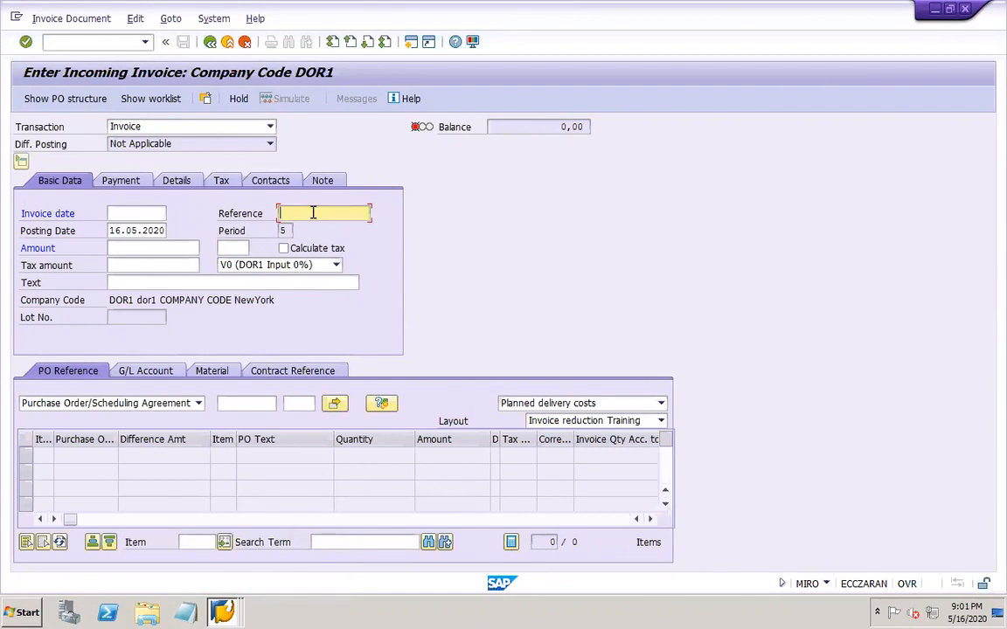
Switch to the PowerPoint work notes to consult slide 44 and return to the SAP session through Microsoft Remote Desktop
mouse_move(525, 5)
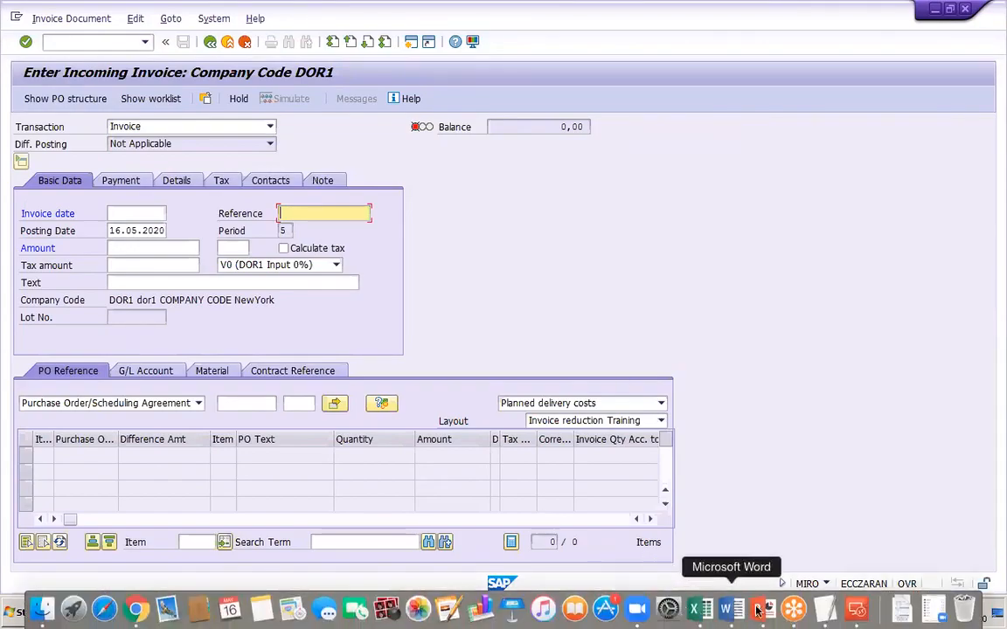
left_click(763, 609)
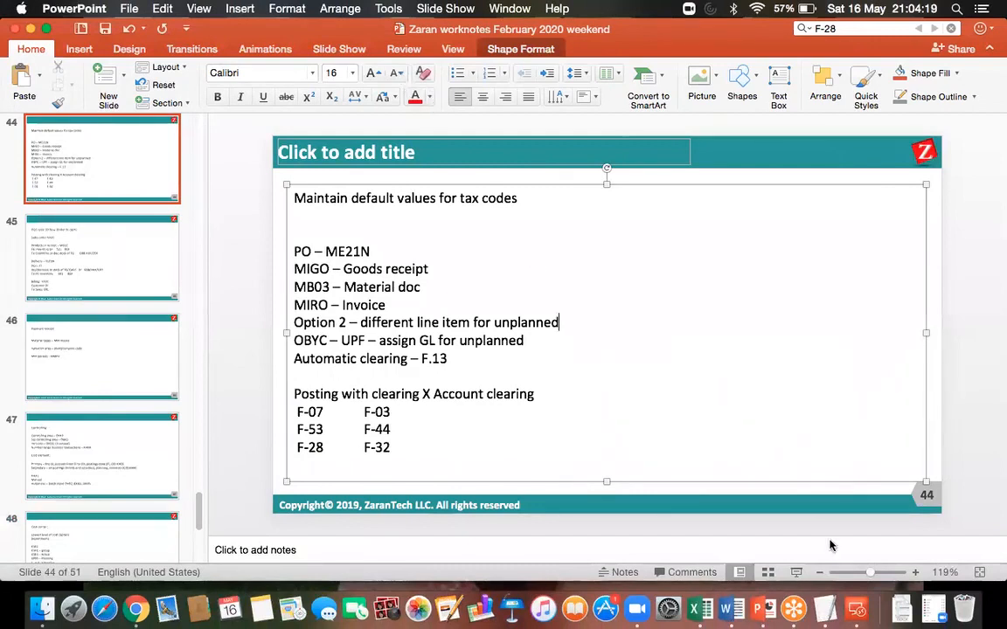
left_click(857, 609)
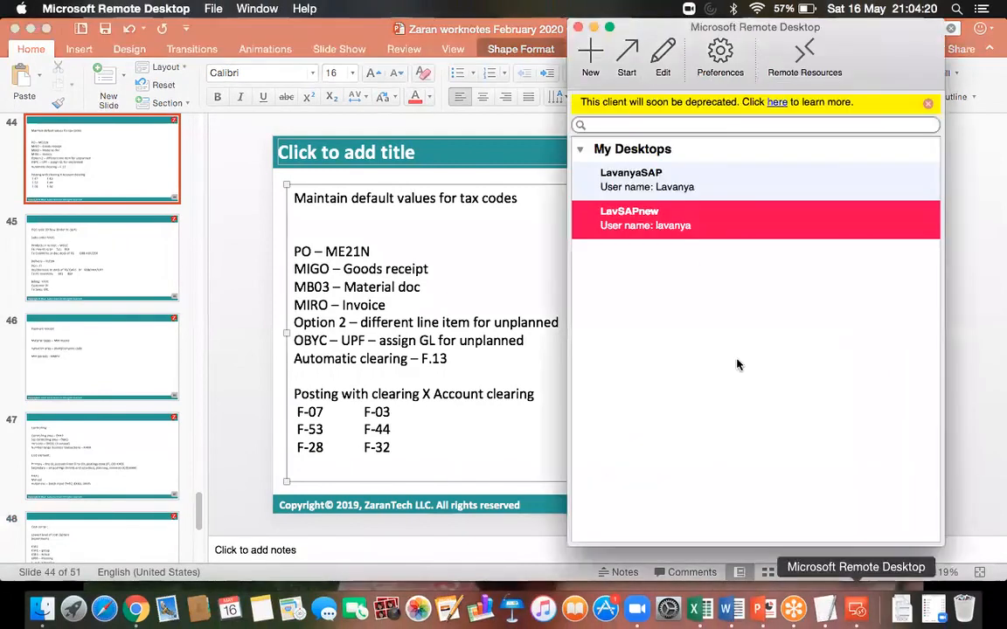
double_click(657, 226)
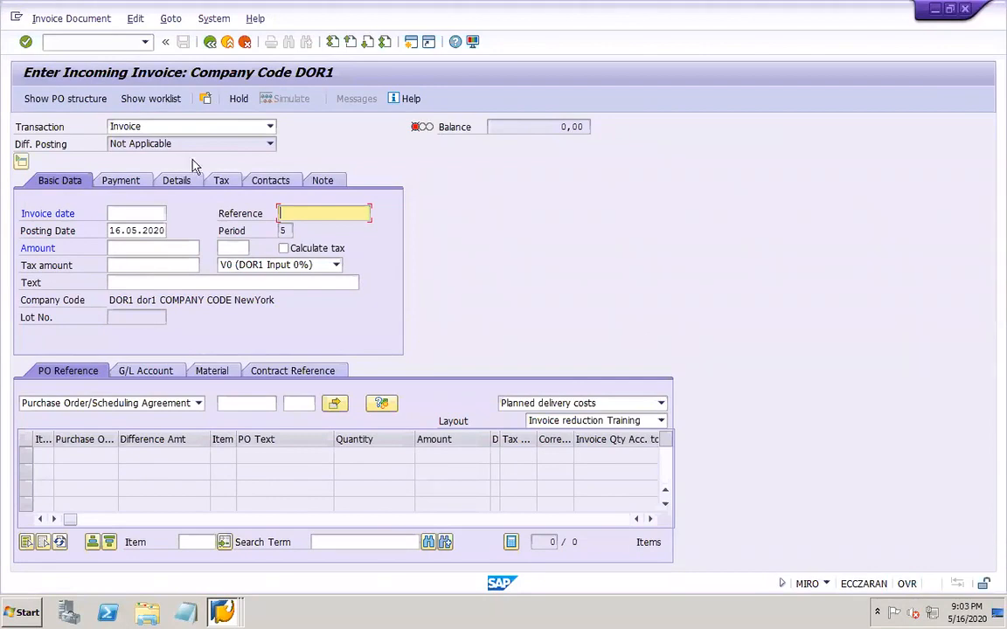
Open purchase order creation with transaction ME21N in the current SAP session
left_click(89, 37)
type("/nme21n")
key("Return")
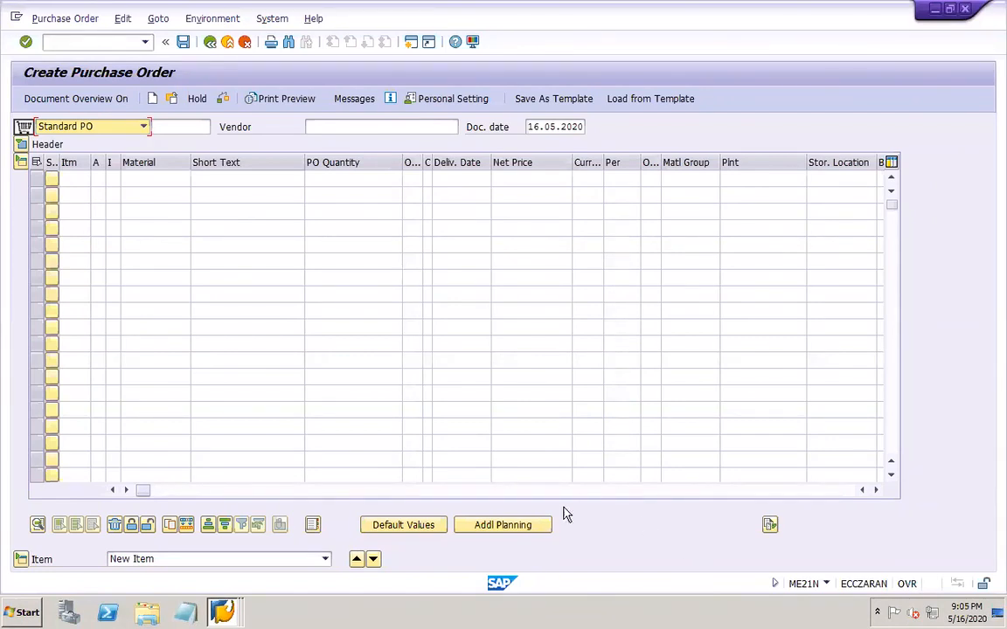
Consult the PowerPoint work notes, switch to the training site in Chrome and open its Course Content page
mouse_move(667, 607)
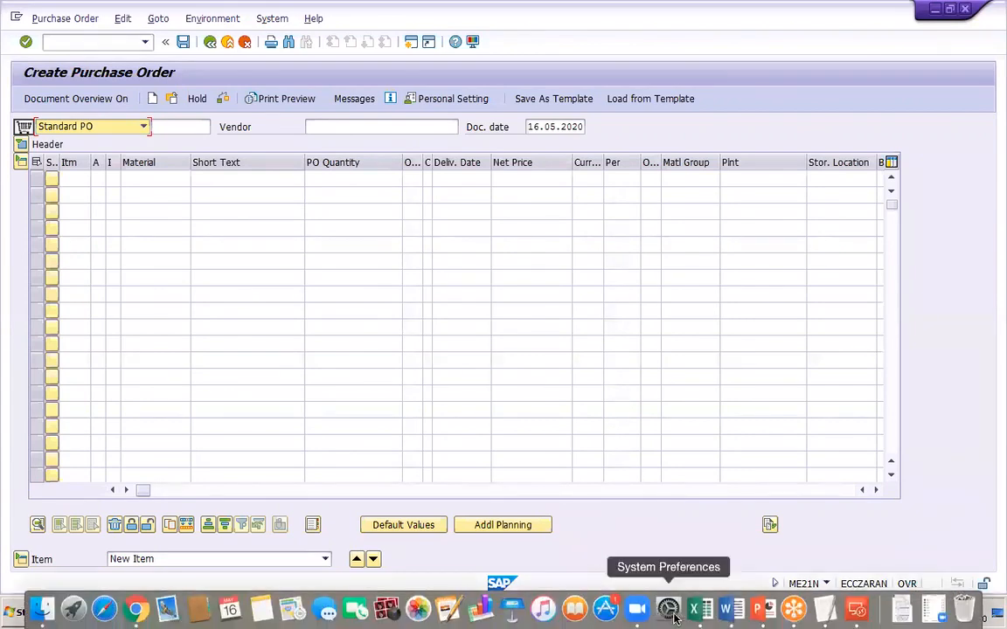
left_click(762, 614)
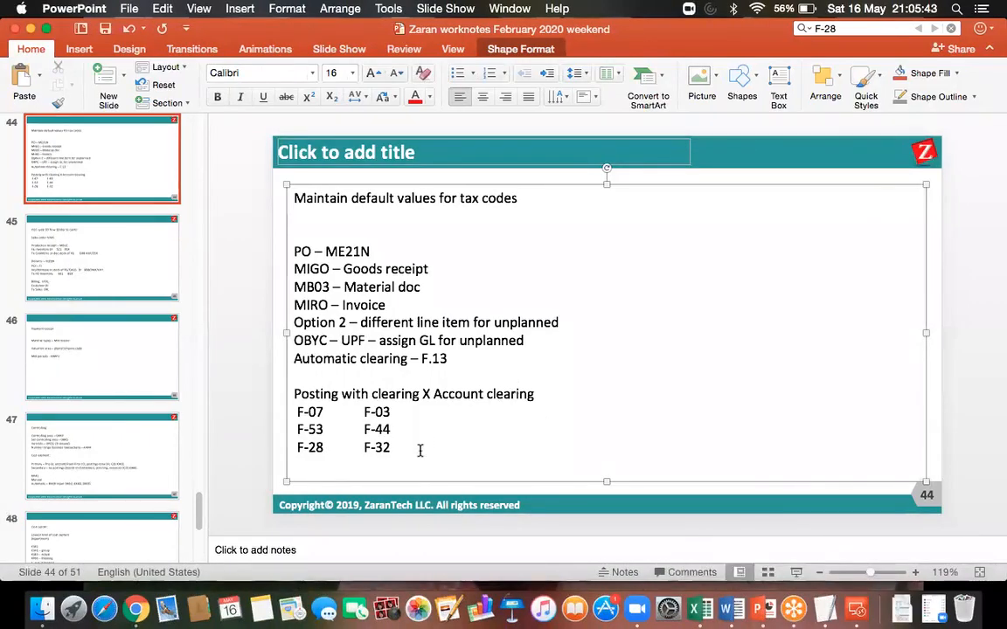
left_click(135, 609)
left_click(262, 24)
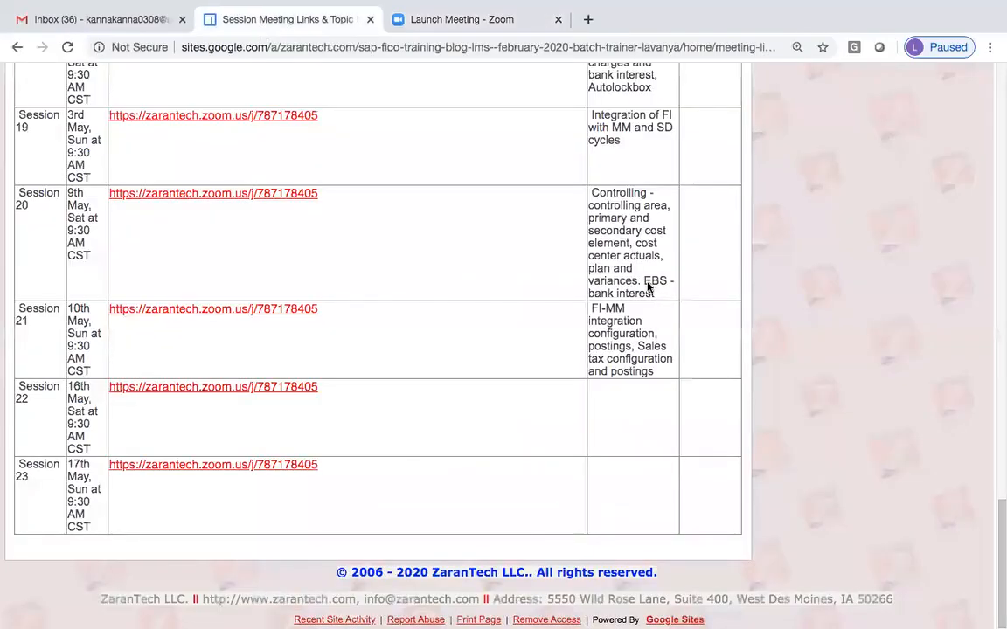
left_click_drag(995, 515, 996, 68)
left_click(368, 259)
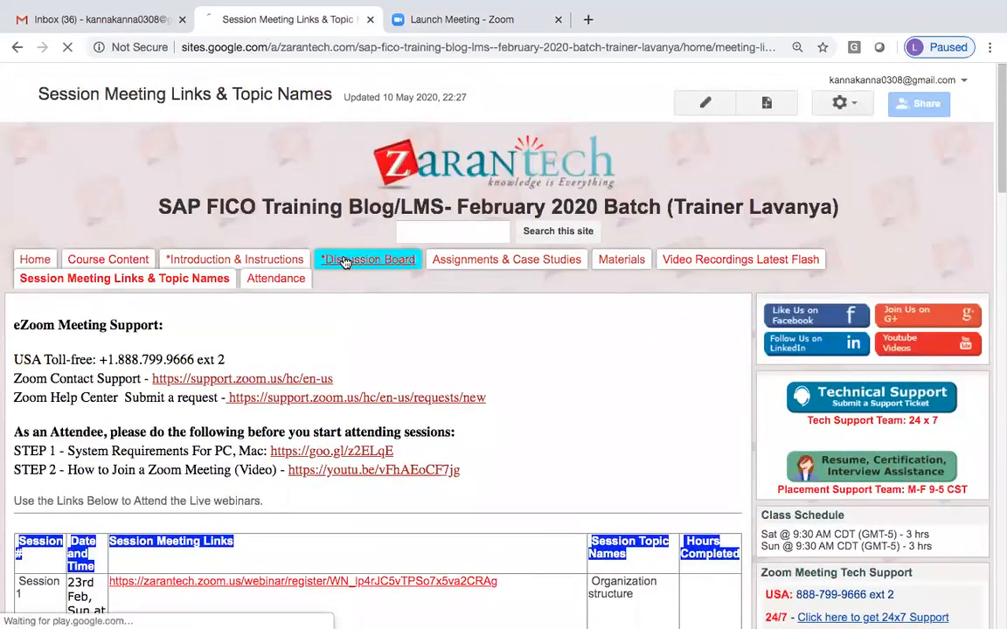
left_click(107, 259)
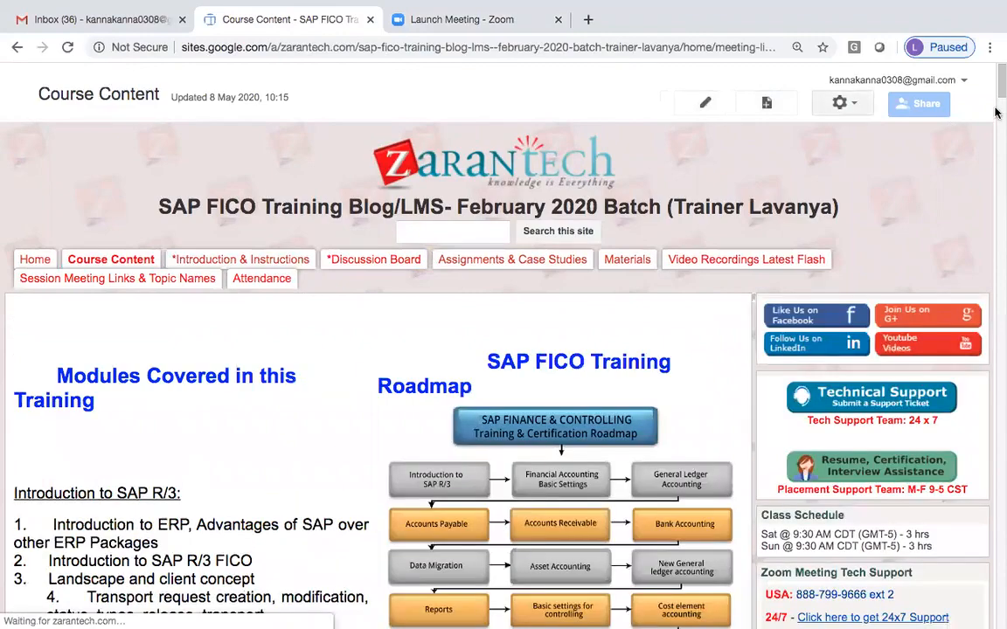
Examine the materials management integration topics in the course content and return to SAP through Microsoft Remote Desktop
left_click_drag(997, 81, 998, 547)
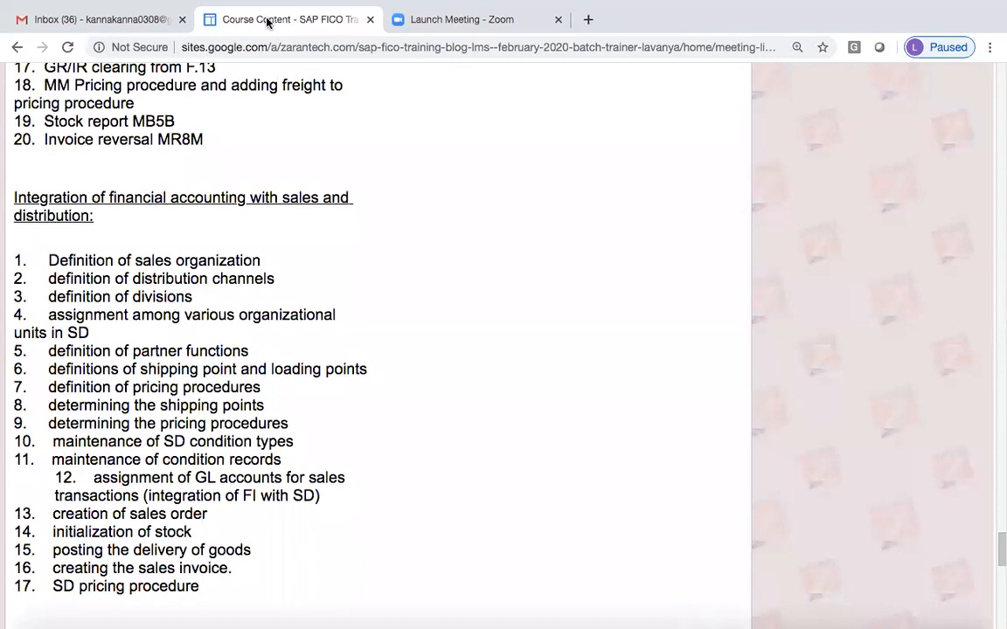
scroll(997, 549, "up", 3)
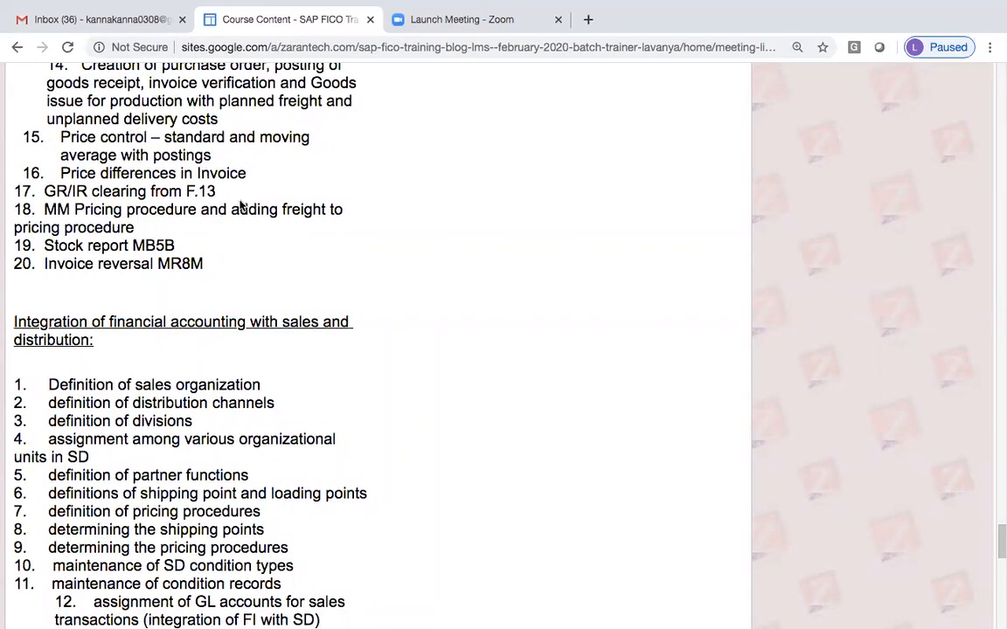
mouse_move(408, 9)
left_click(852, 604)
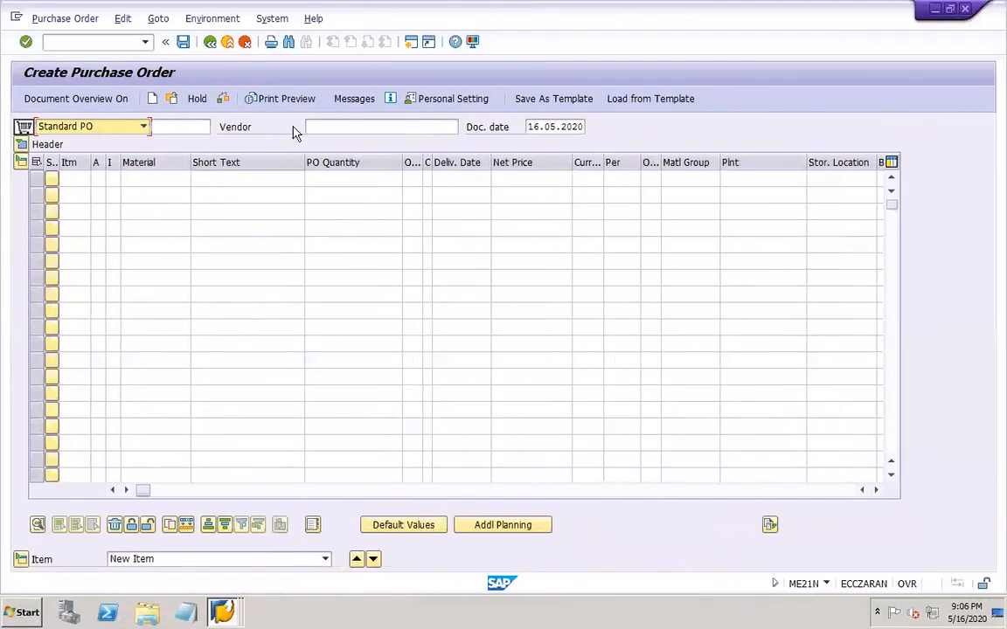
Open the Stock on Posting Date report with transaction MB5B
left_click(96, 46)
type("/n")
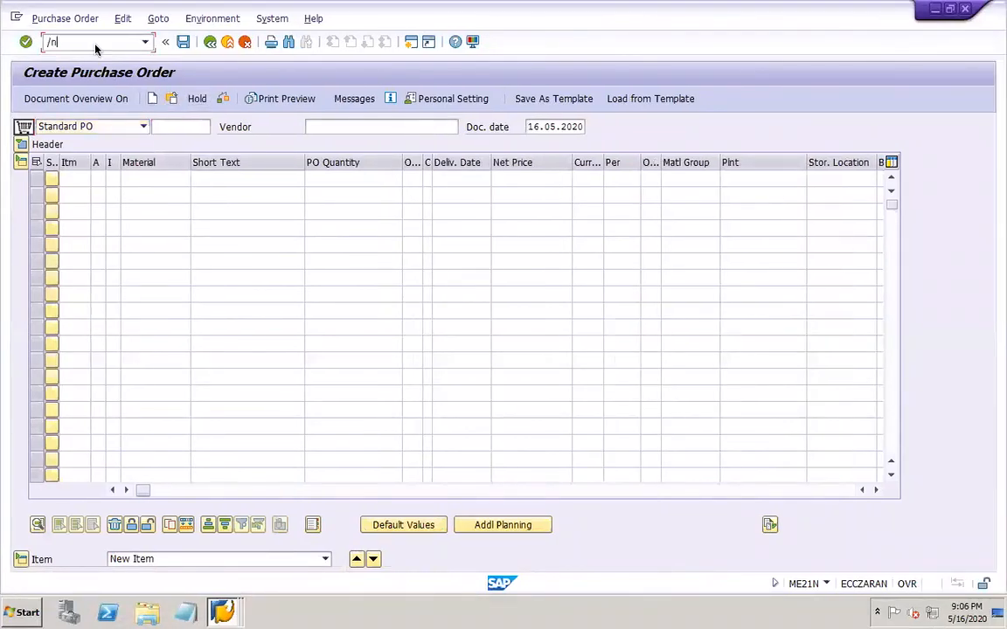
type("mb5b")
key("Return")
Set the material number range from DOR1 RM MVG to DOR1 RM STD for the stock report
left_click(267, 142)
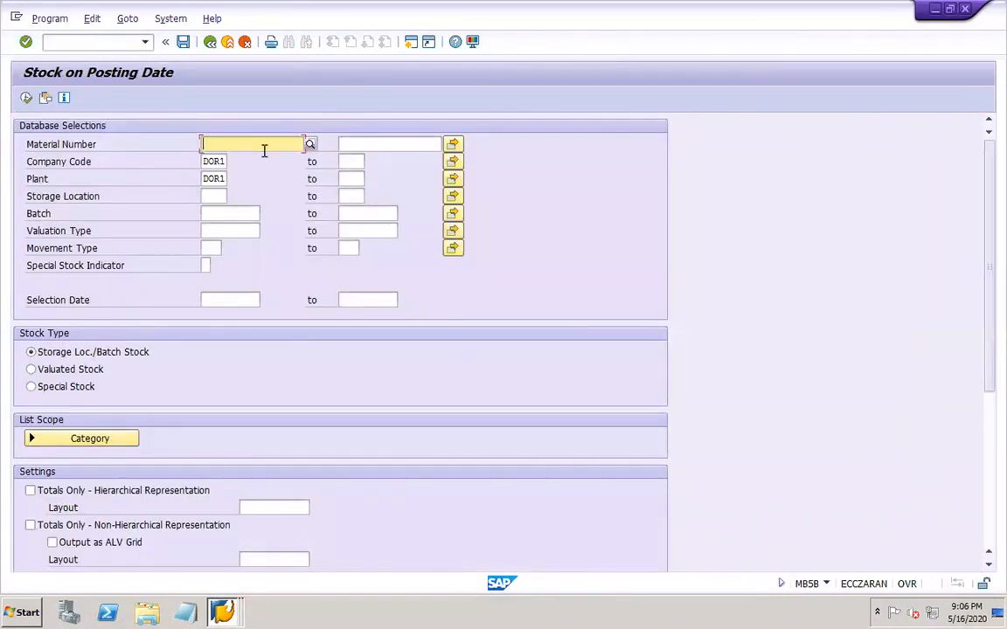
type("dor1")
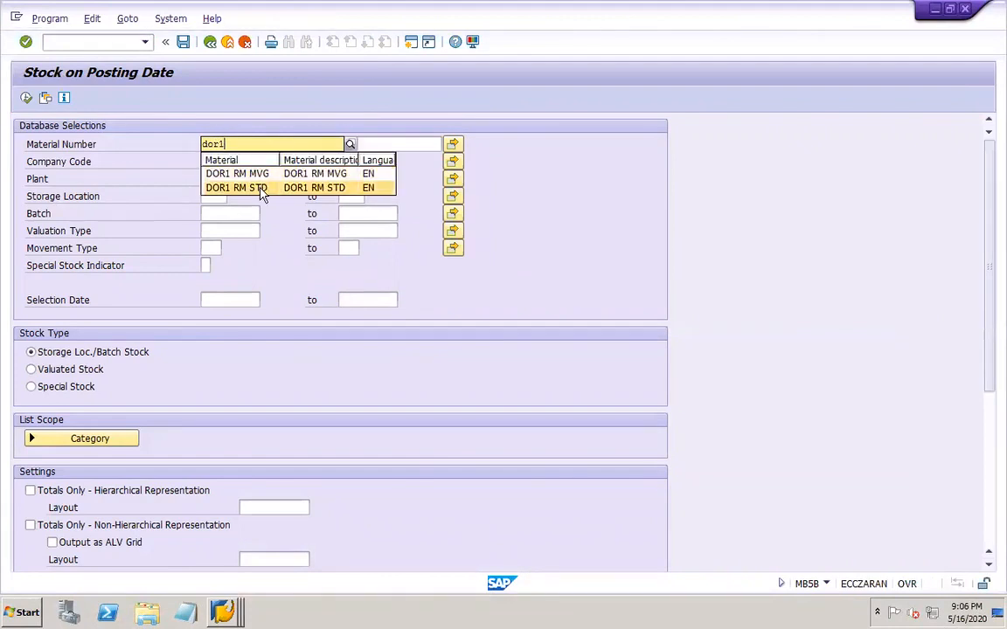
left_click(260, 188)
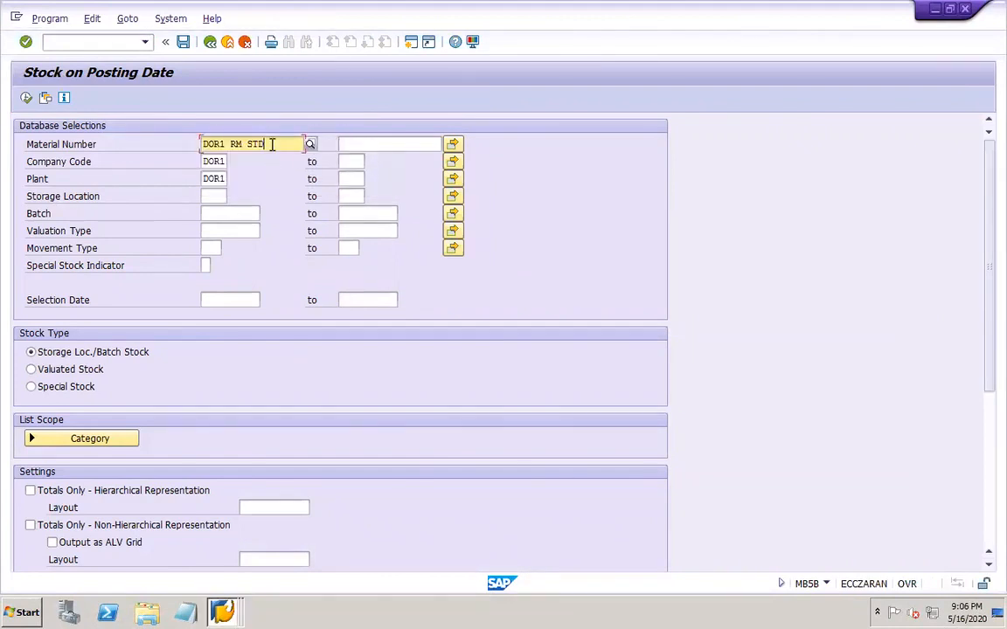
key("BackSpace")
key("BackSpace")
key("BackSpace")
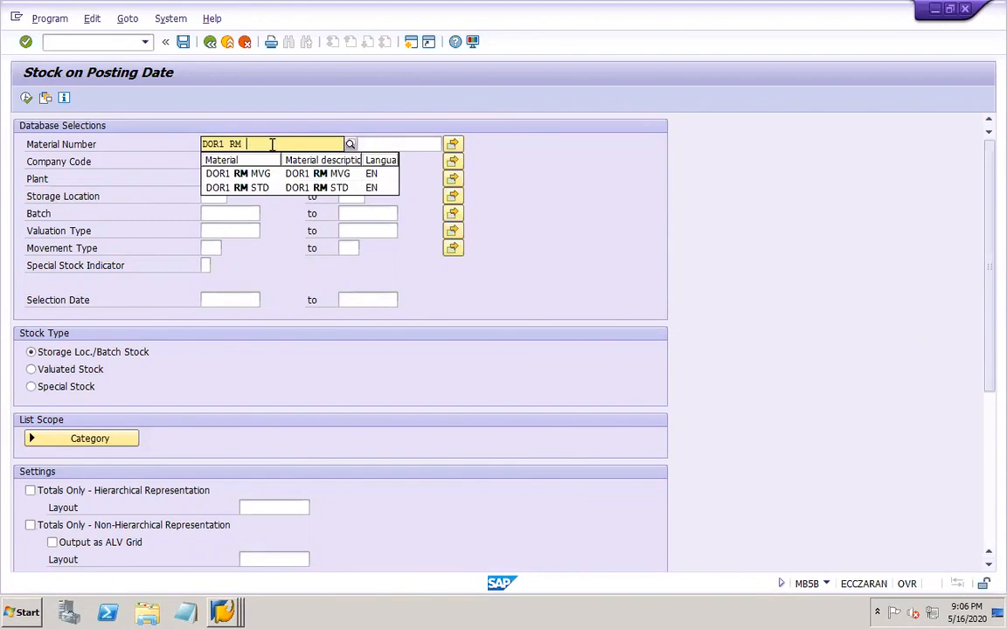
left_click(269, 173)
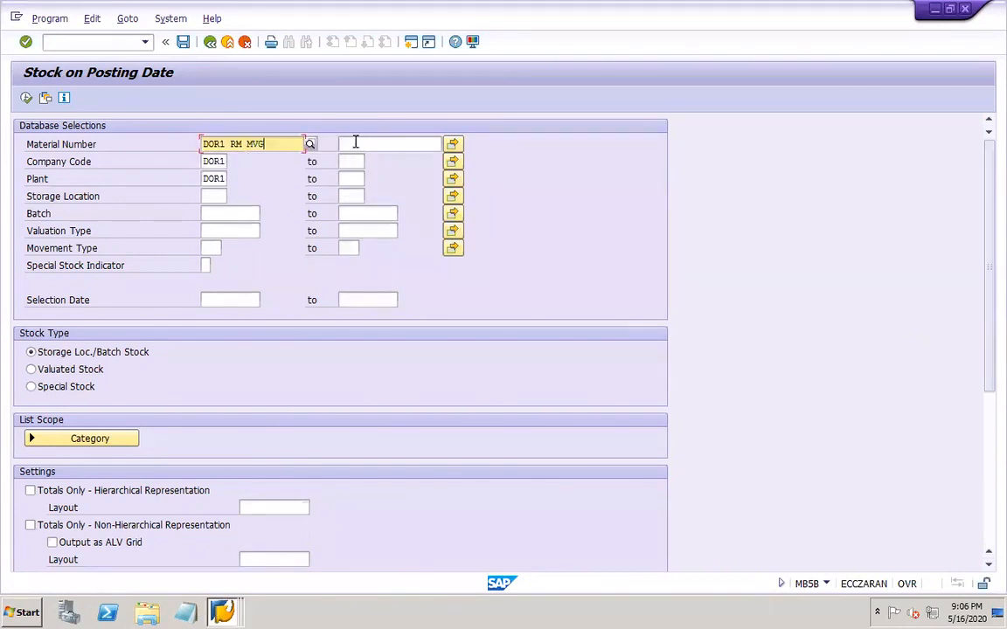
left_click(355, 141)
type("dor")
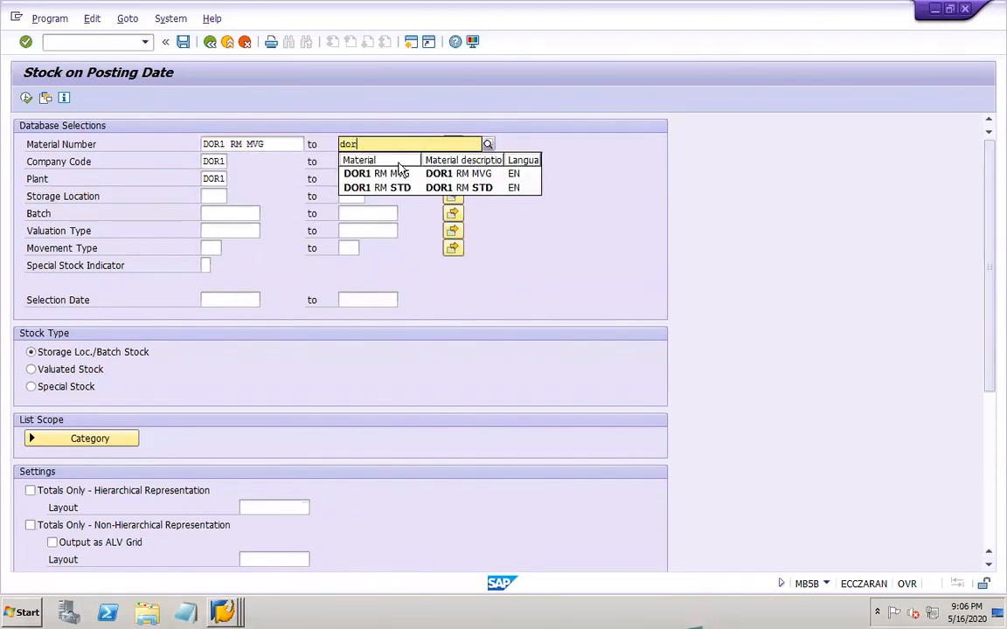
left_click(397, 188)
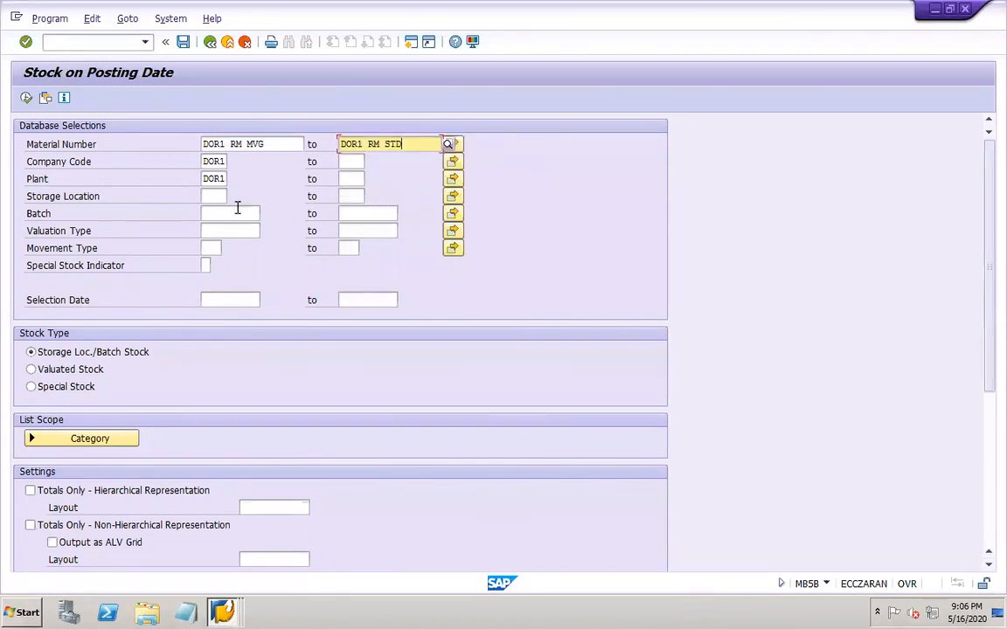
Restrict the stock report selection to storage location DOR1
left_click(213, 196)
type("dor")
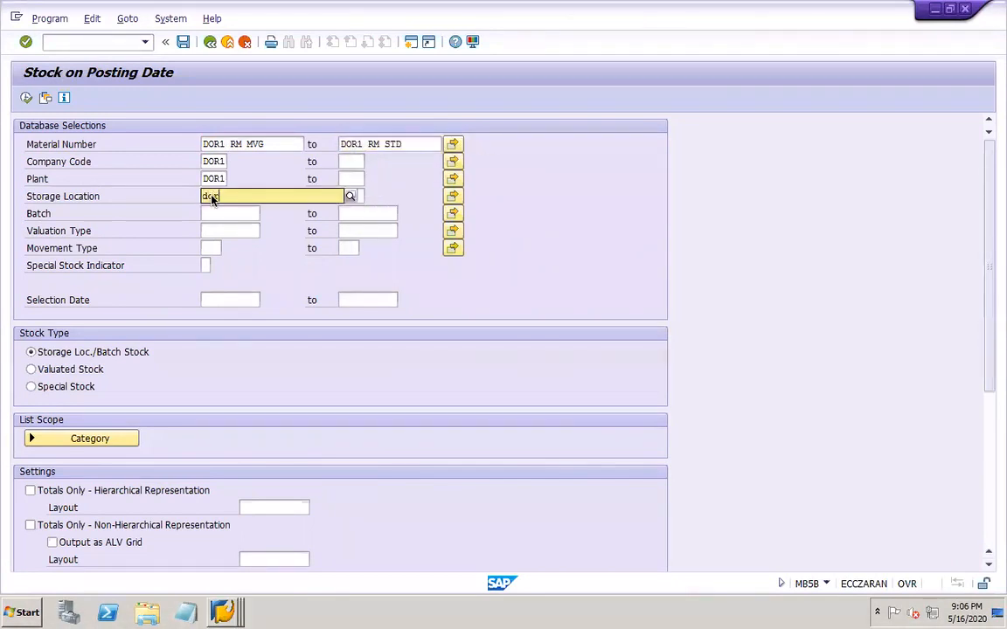
left_click(231, 221)
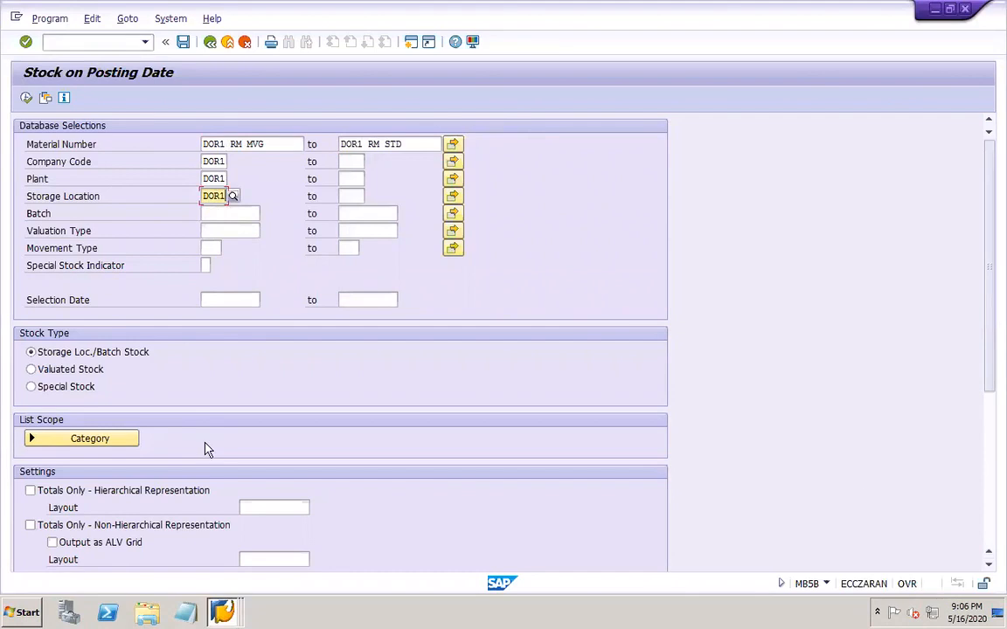
Check the remaining selection options, run the stock report and examine the receipts and stock of both materials
left_click(992, 539)
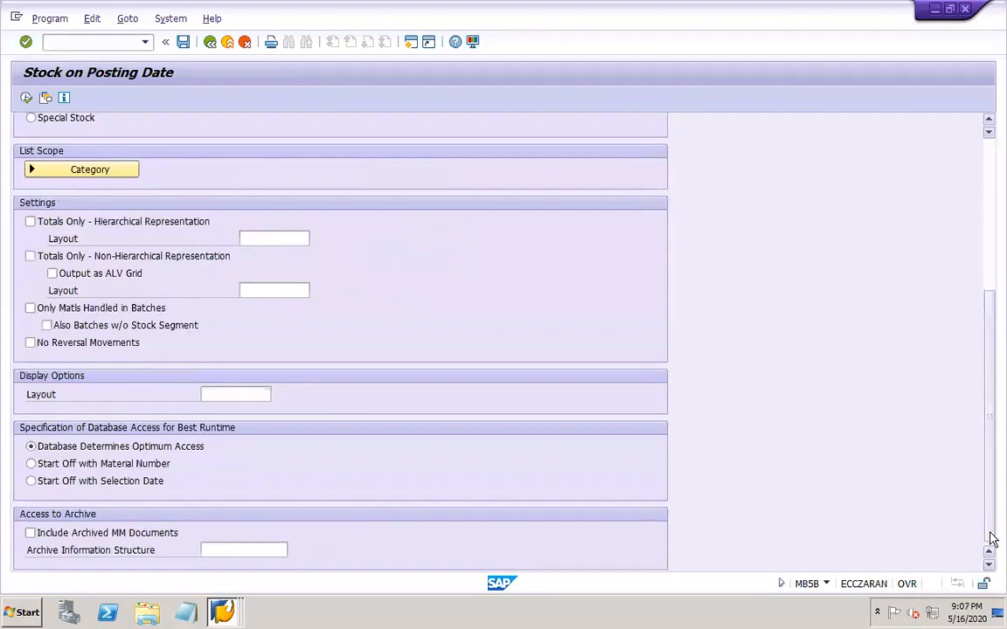
left_click(989, 161)
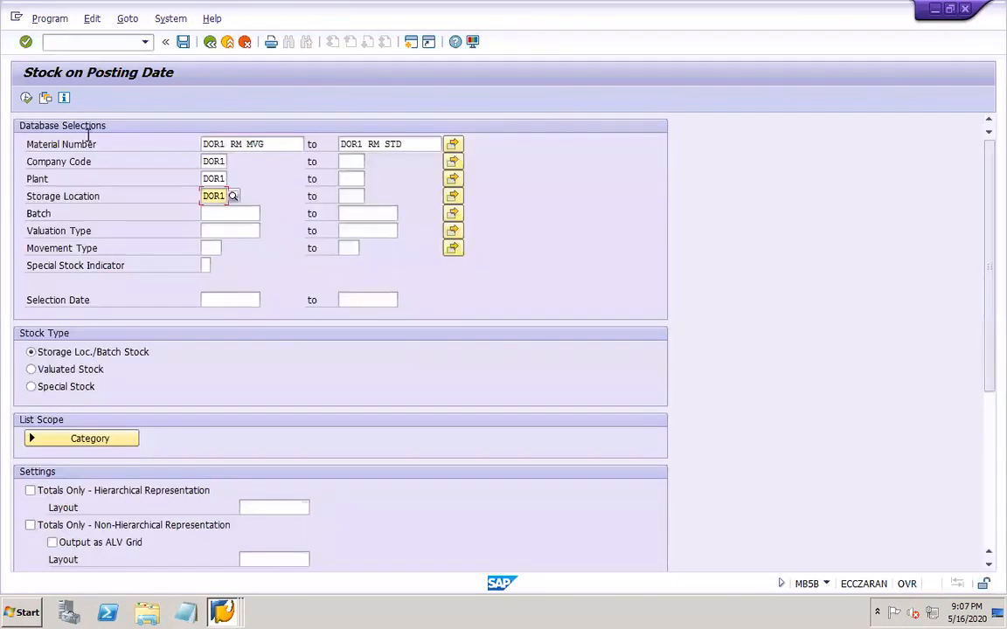
left_click(26, 97)
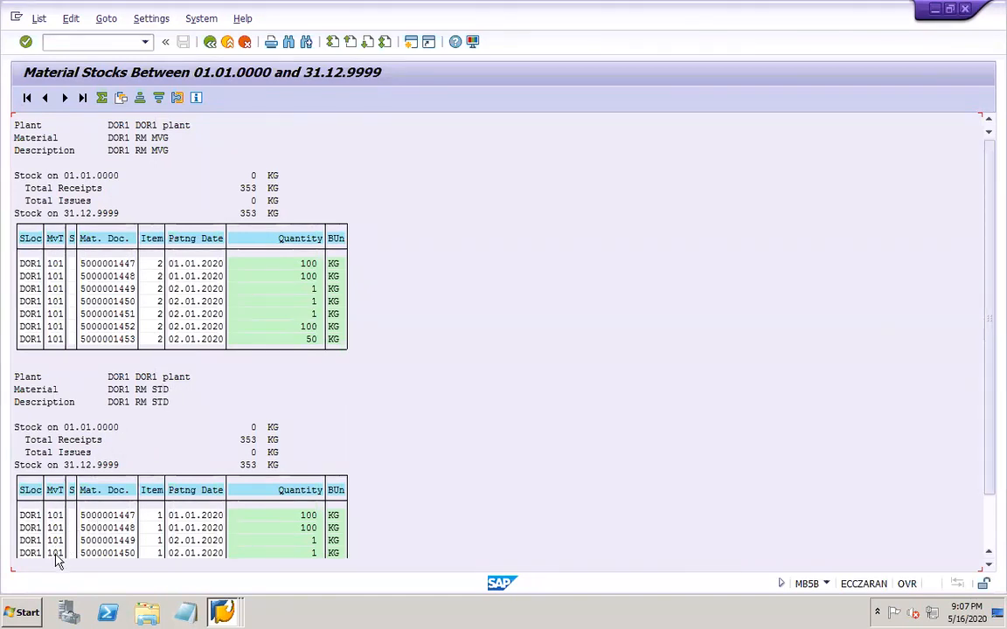
left_click(989, 545)
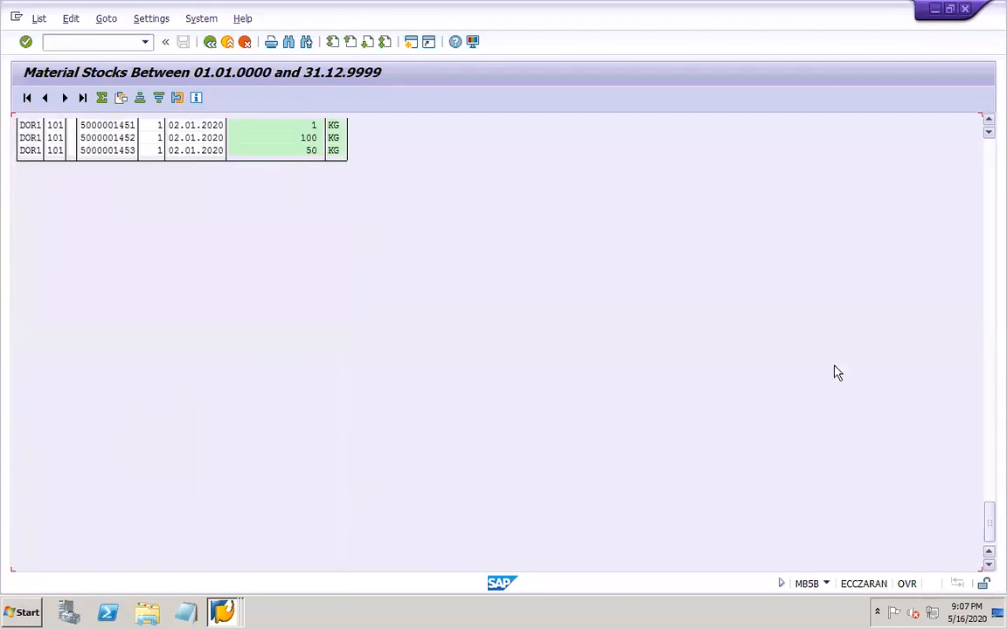
left_click(990, 145)
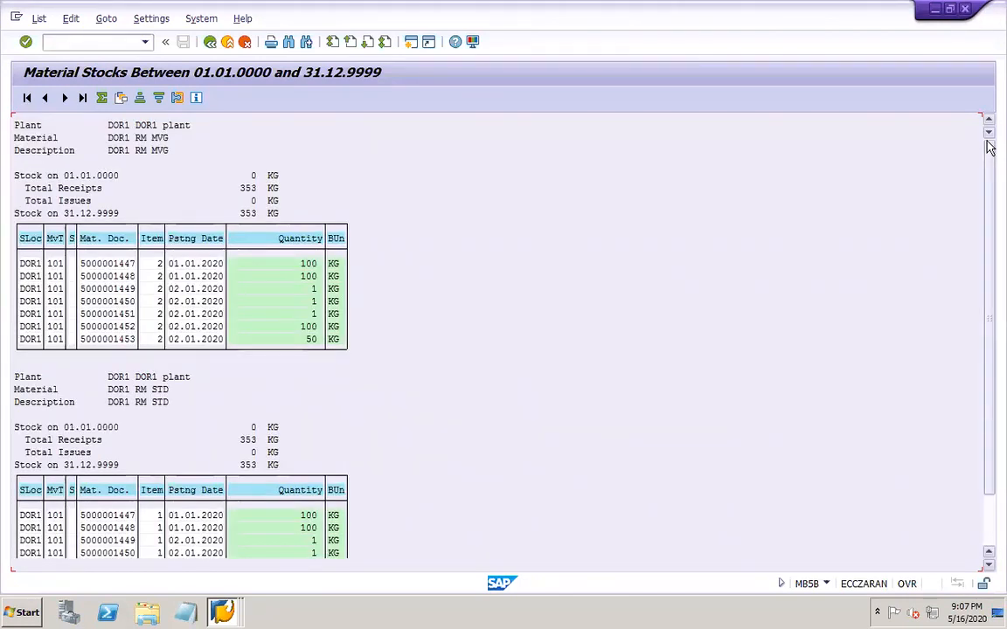
Switch to the PowerPoint work notes, add a new slide after slide 44 and remove the bullet from its body text
mouse_move(820, 620)
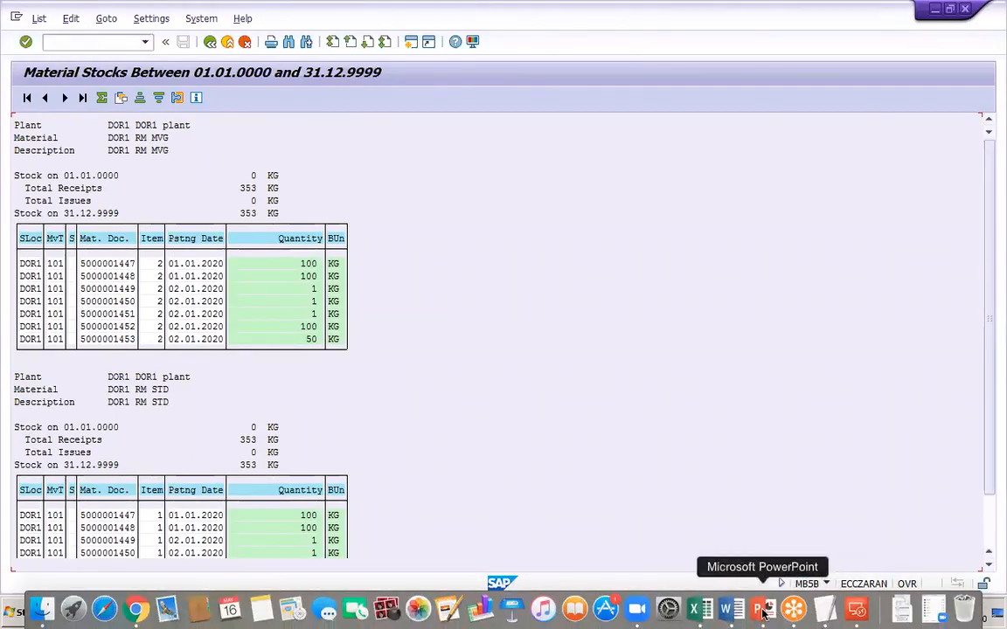
left_click(762, 612)
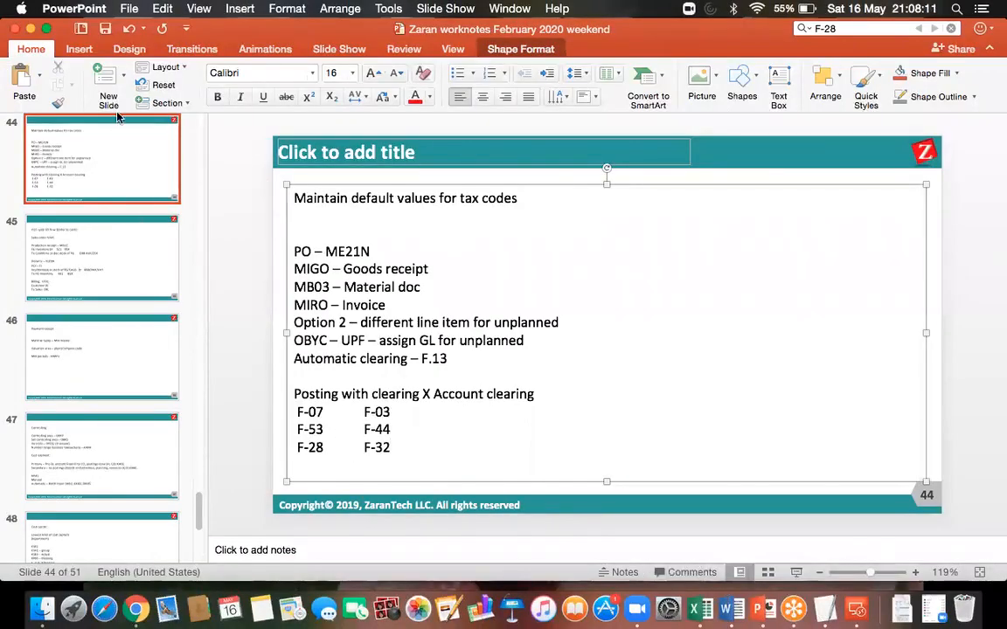
left_click(105, 79)
left_click(341, 202)
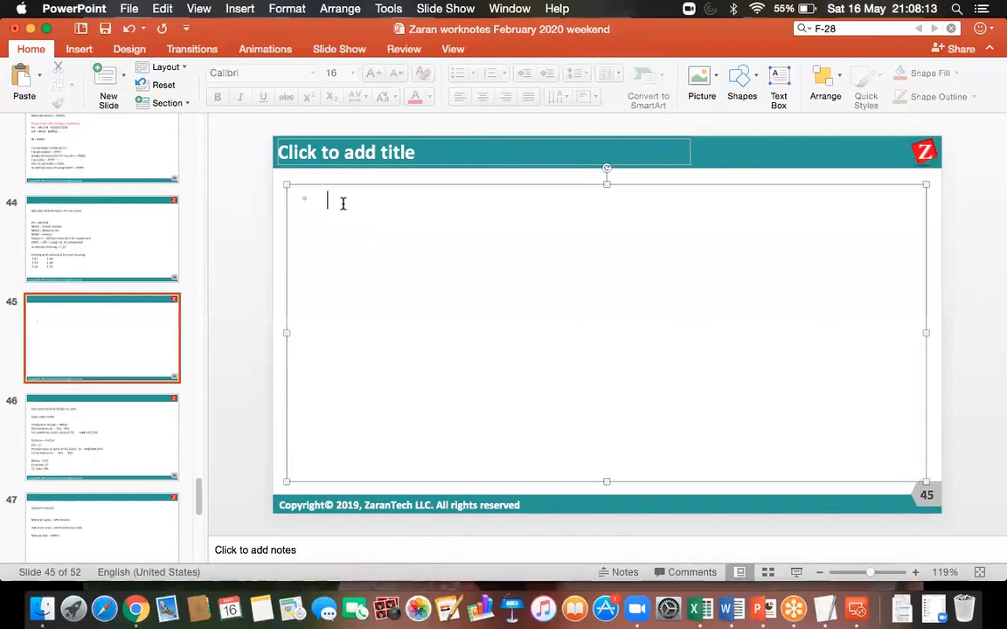
type("\\")
key("BackSpace")
key("BackSpace")
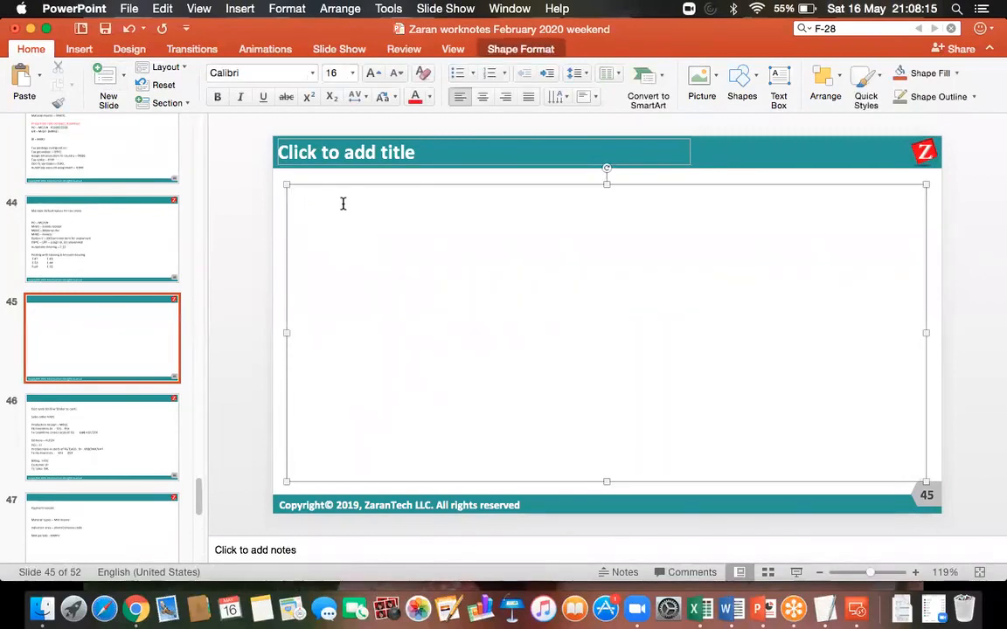
Enter the note "RM consumption:" with "MB1A - 201" on the line below on slide 45 and save the presentation
type("RM consumptio")
type("n")
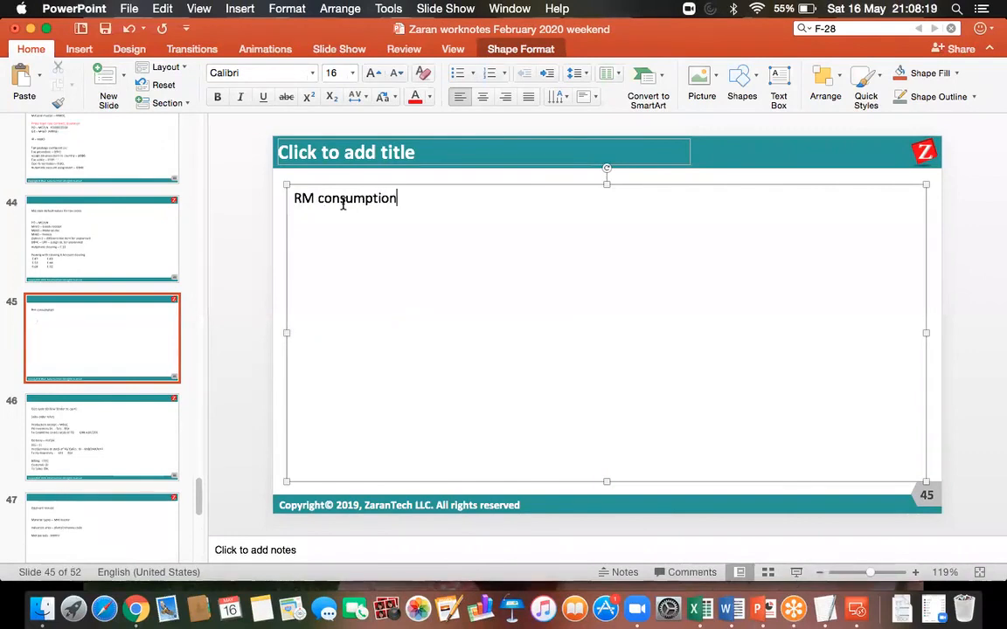
type(": MB1A")
left_click(105, 29)
type("- 201")
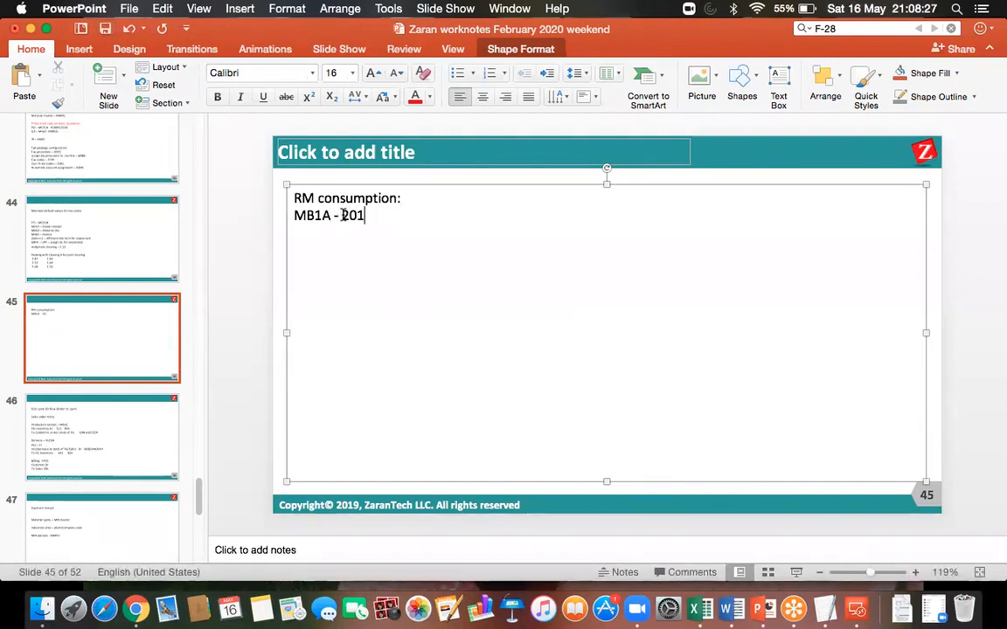
left_click(105, 32)
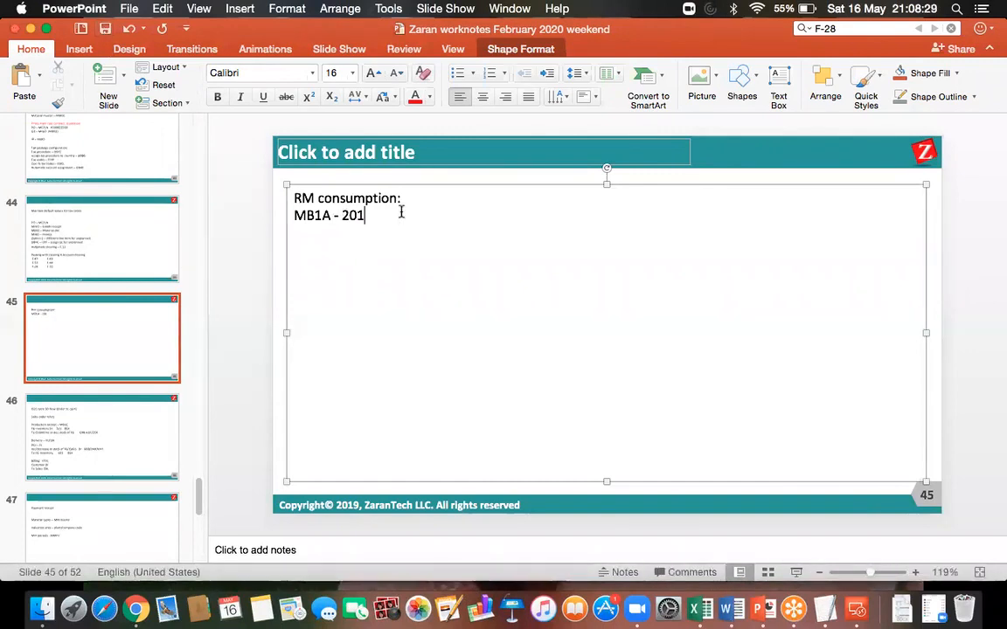
left_click(105, 30)
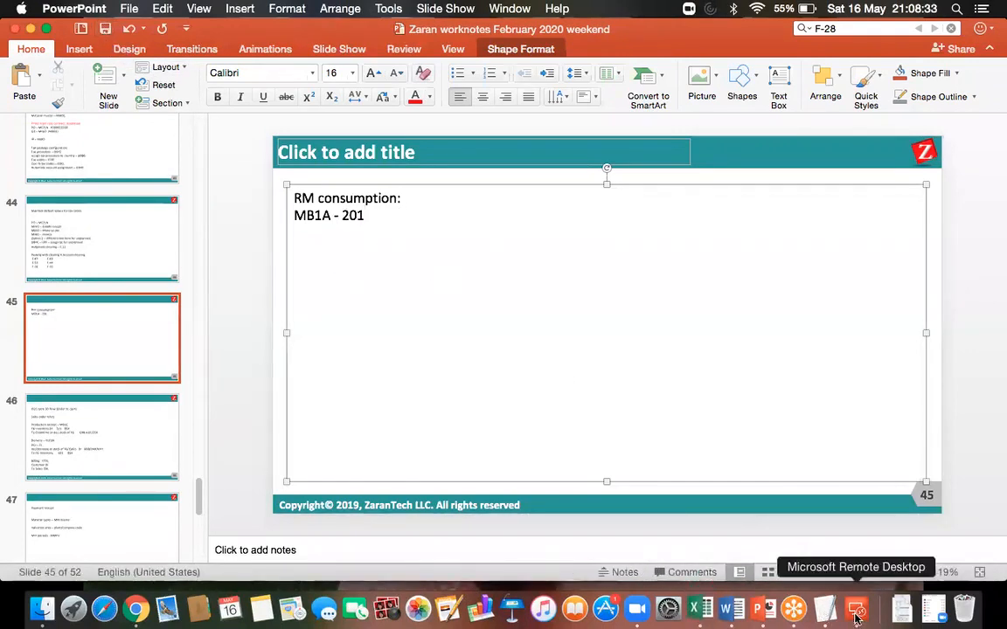
Look through the notes on slides 47 to 49, covering payment receipt, controlling and cost center, and return to slide 47
left_click(160, 523)
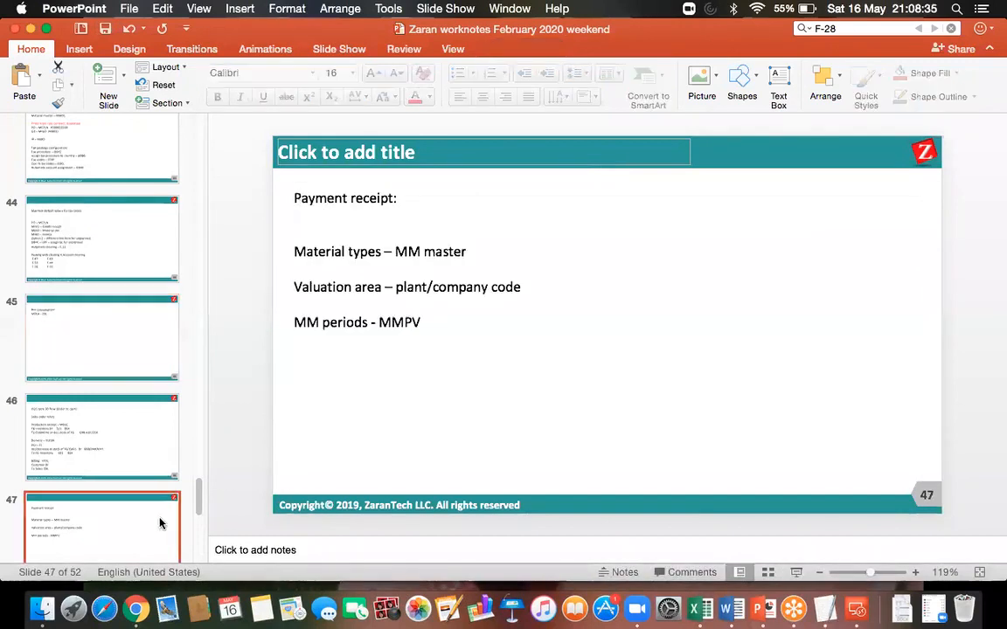
key("Down")
key("Down")
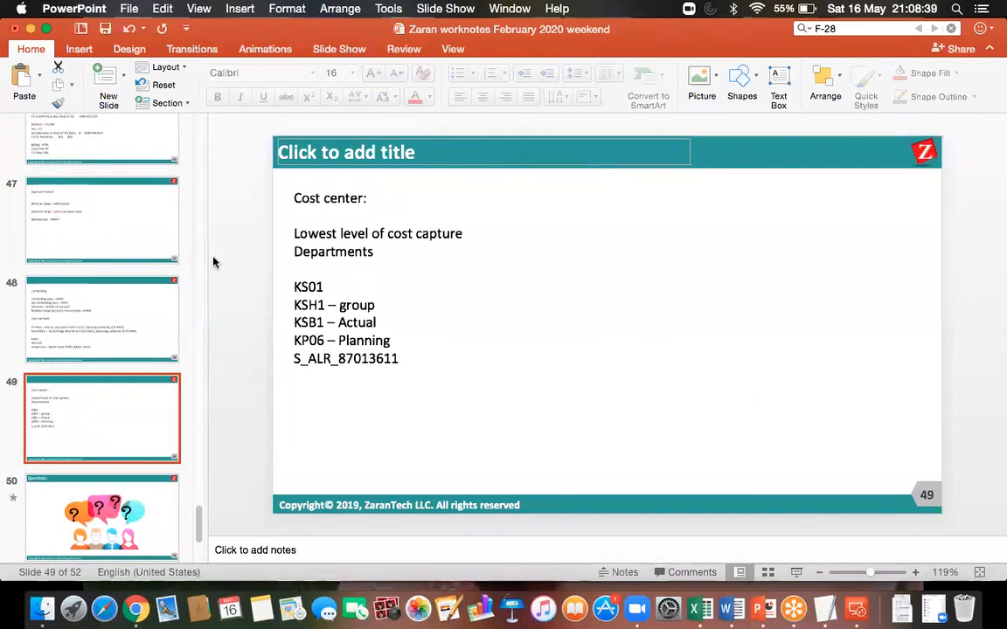
left_click(128, 210)
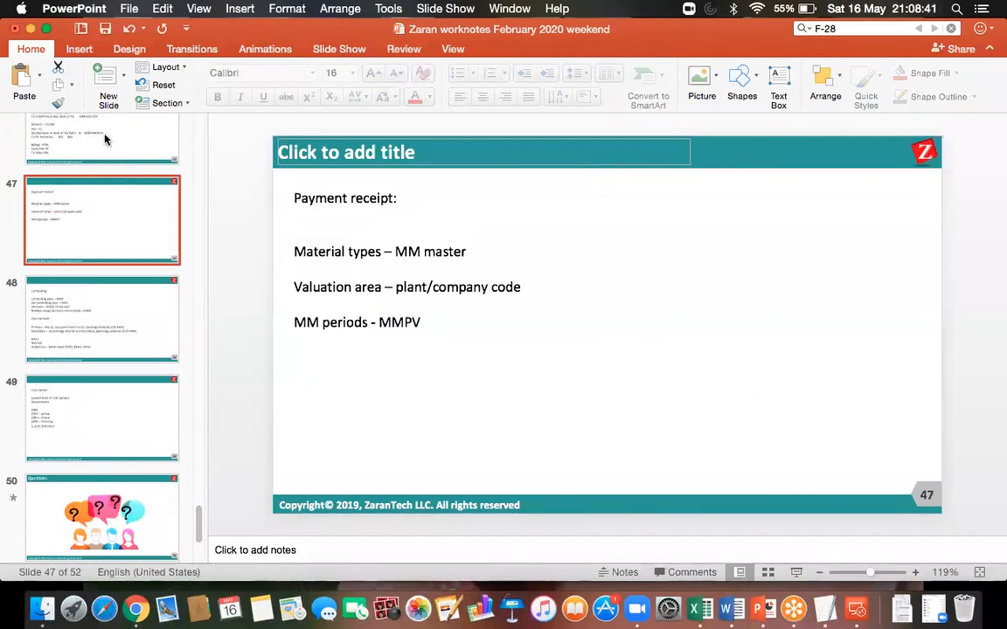
Return to the "RM consumption:" note on slide 45 and save the presentation
left_click(104, 138)
key("Up")
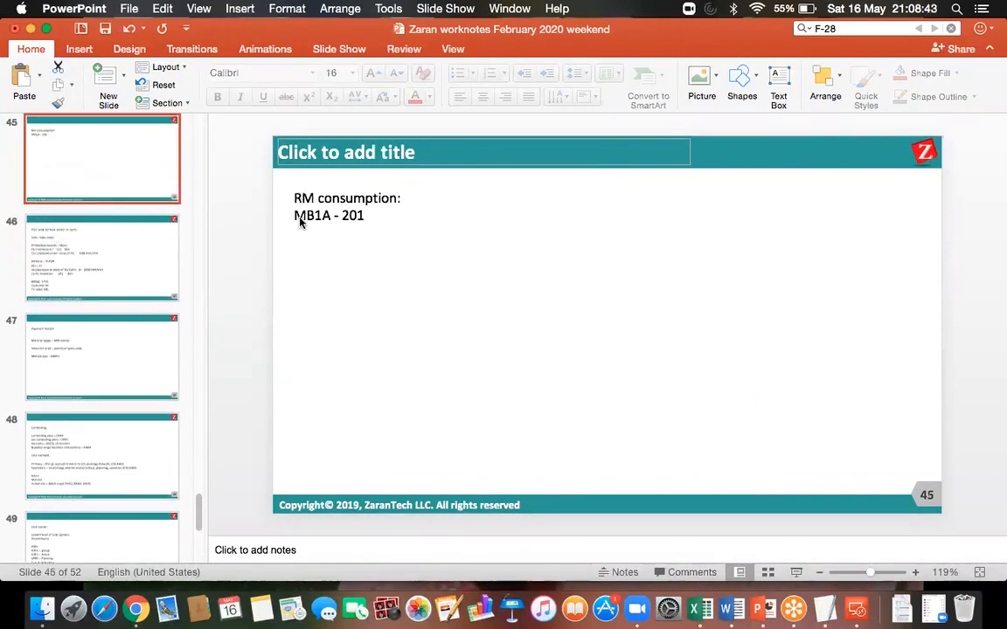
left_click(367, 202)
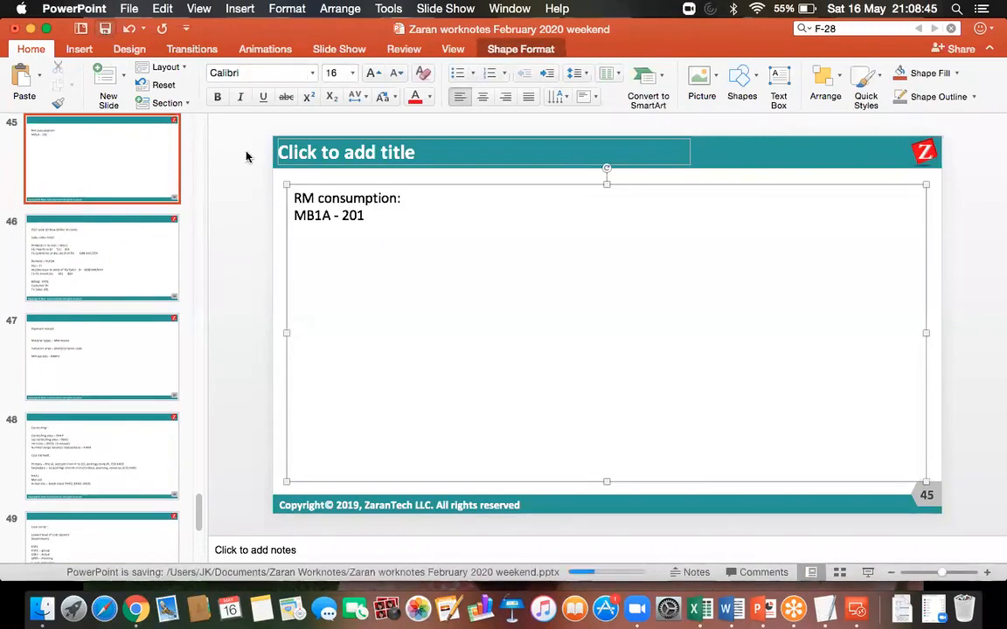
Switch to the SAP remote desktop and close the Automatic Clearing session
left_click(857, 610)
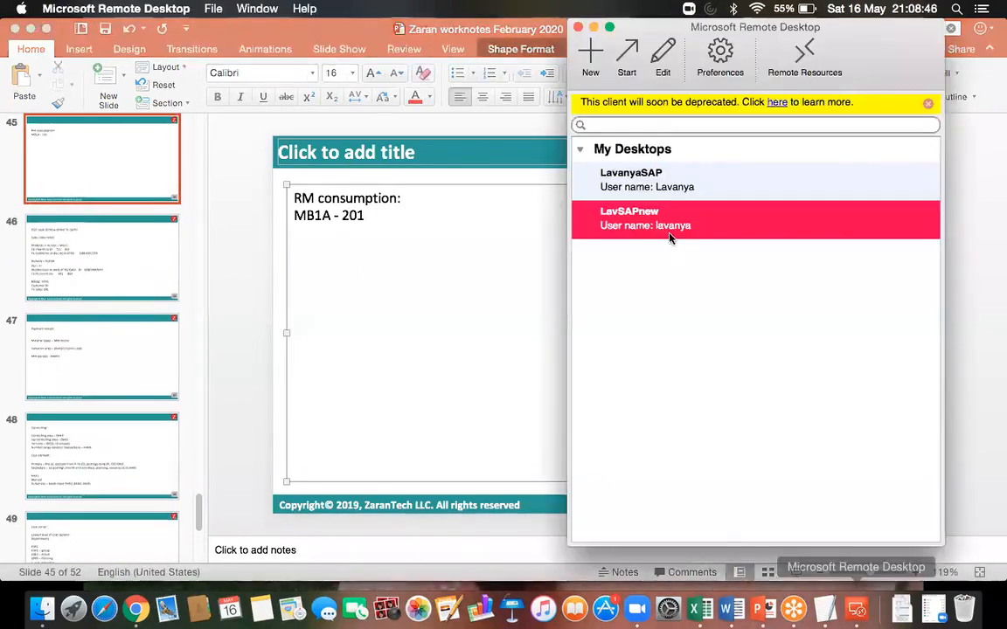
double_click(625, 227)
left_click(106, 38)
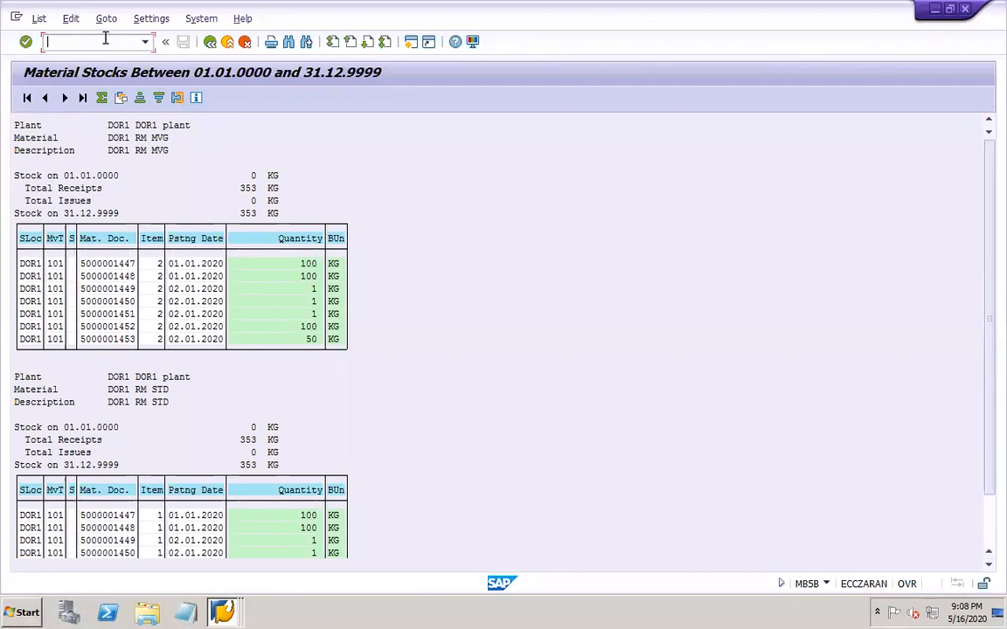
right_click(222, 612)
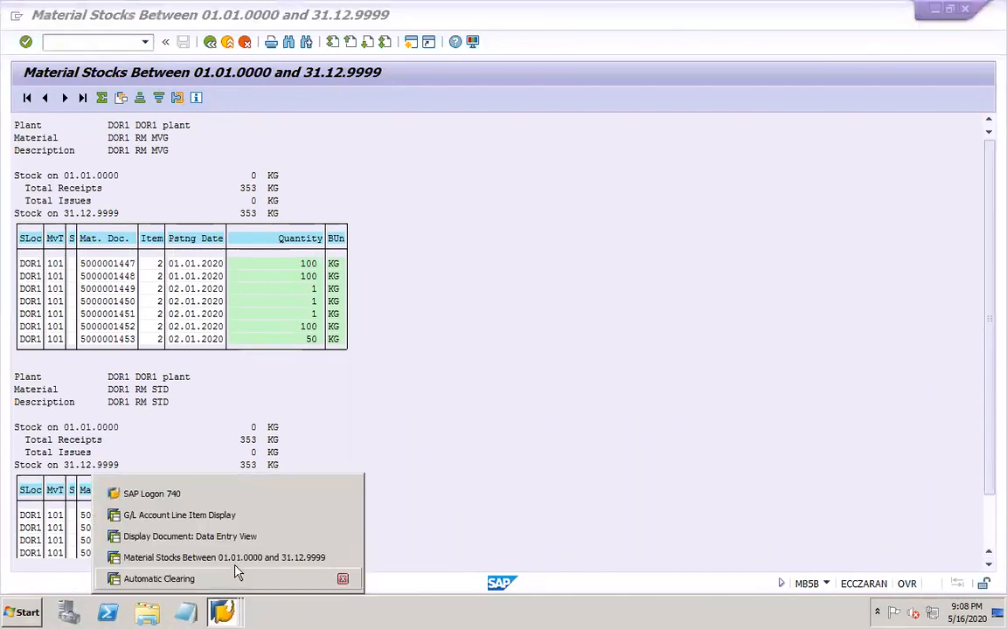
left_click(341, 578)
left_click(494, 292)
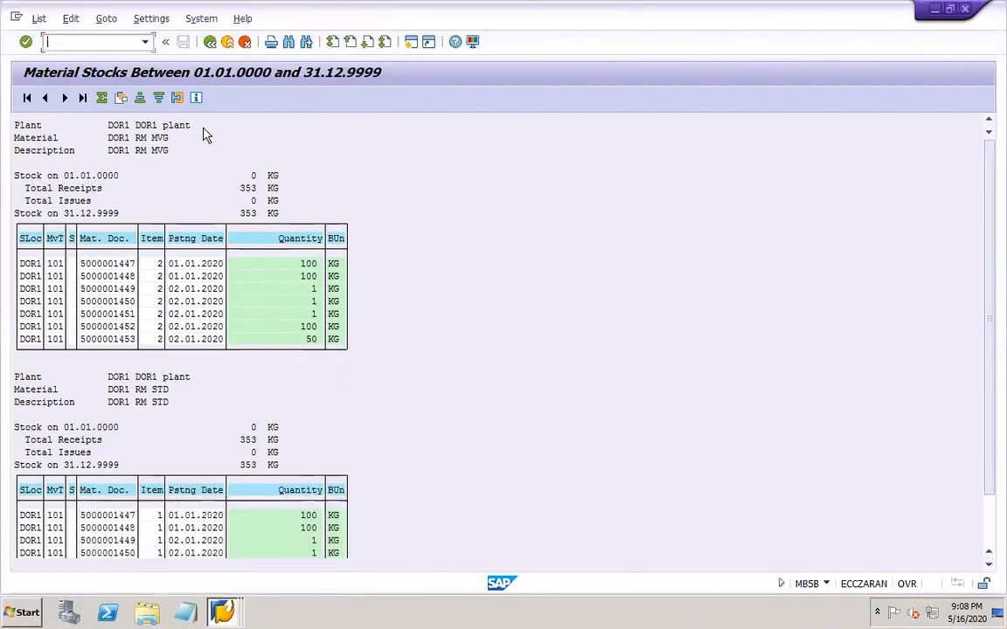
Open transaction MB1A in a new session and set the document and posting dates to 02.01.2020
left_click(98, 46)
type("/o")
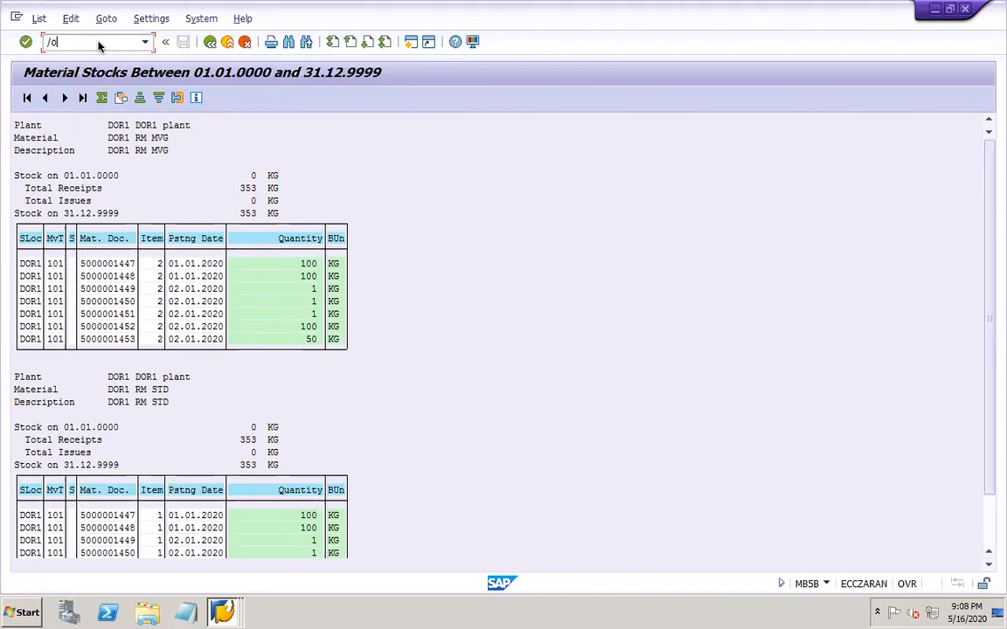
type("1a")
key("Return")
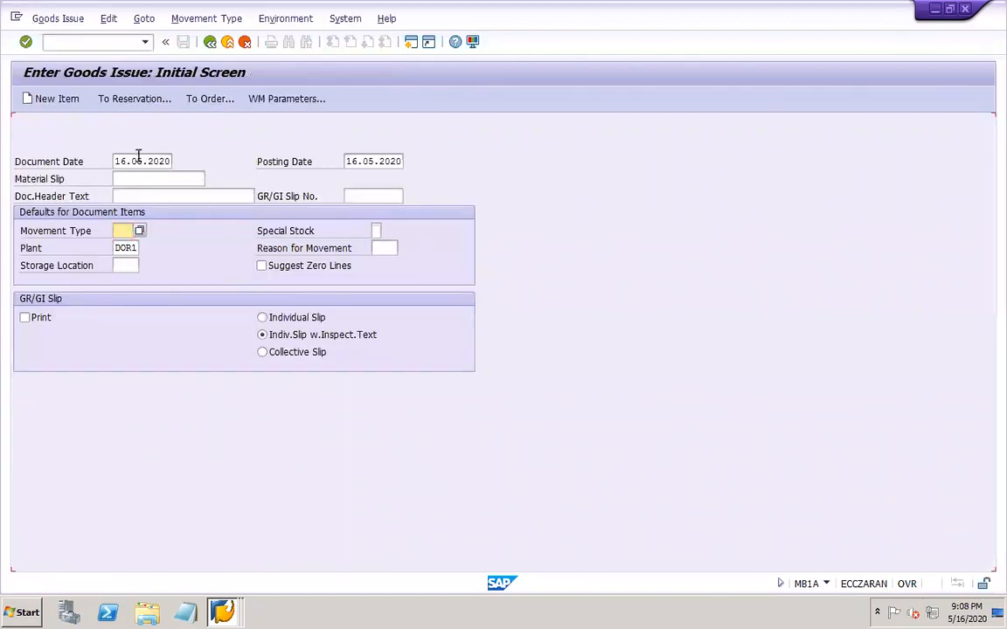
left_click_drag(113, 162, 166, 163)
key("BackSpace")
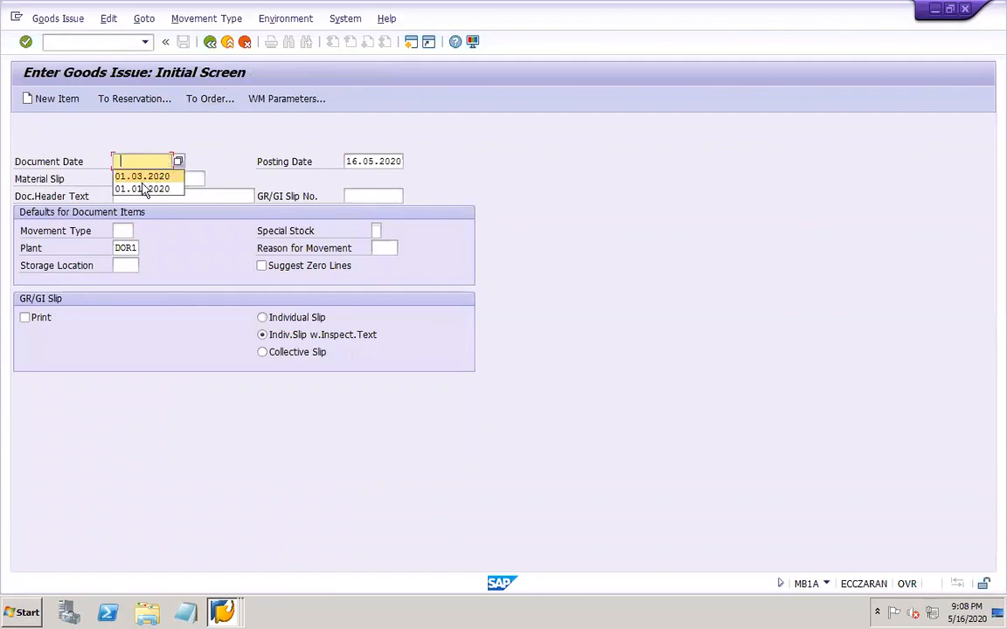
left_click(116, 162)
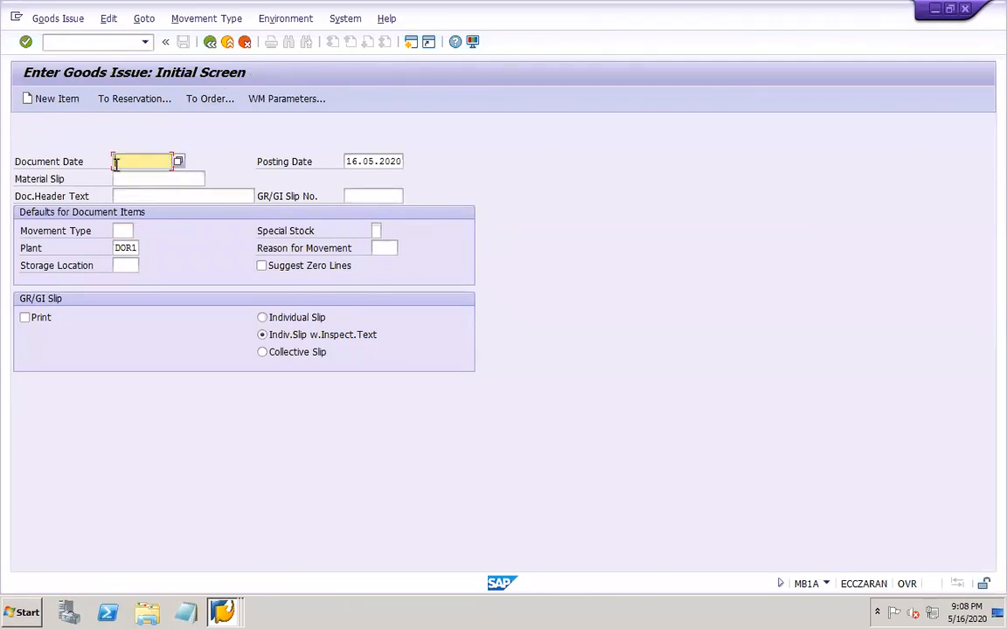
type("02.")
key("Tab")
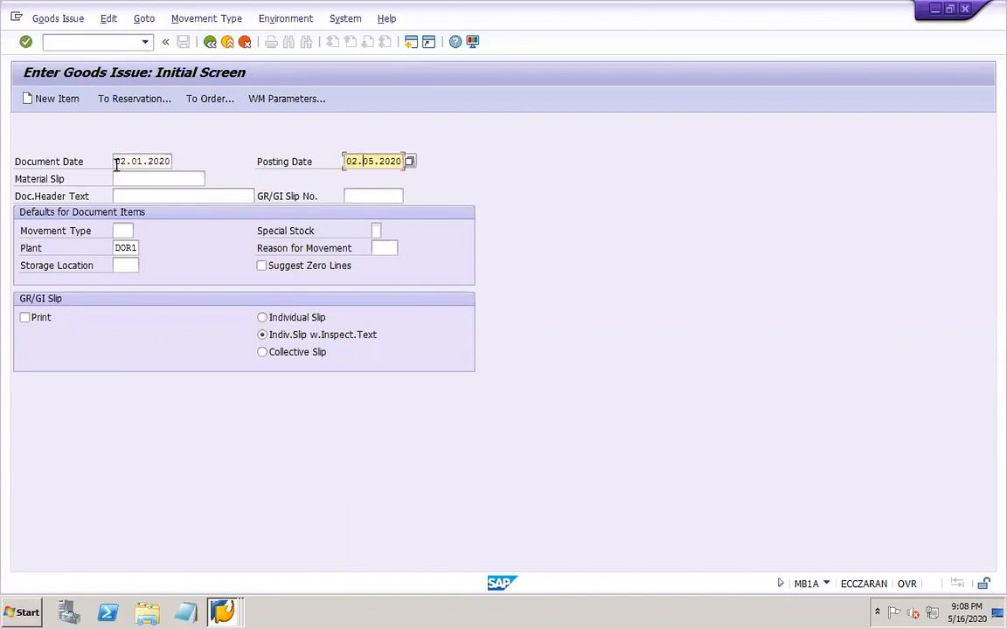
Enter movement type 201, plant DOR1 and storage location DOR1, and proceed to the goods issue items
left_click(122, 230)
left_click(130, 247)
left_click(129, 250)
left_click(134, 247)
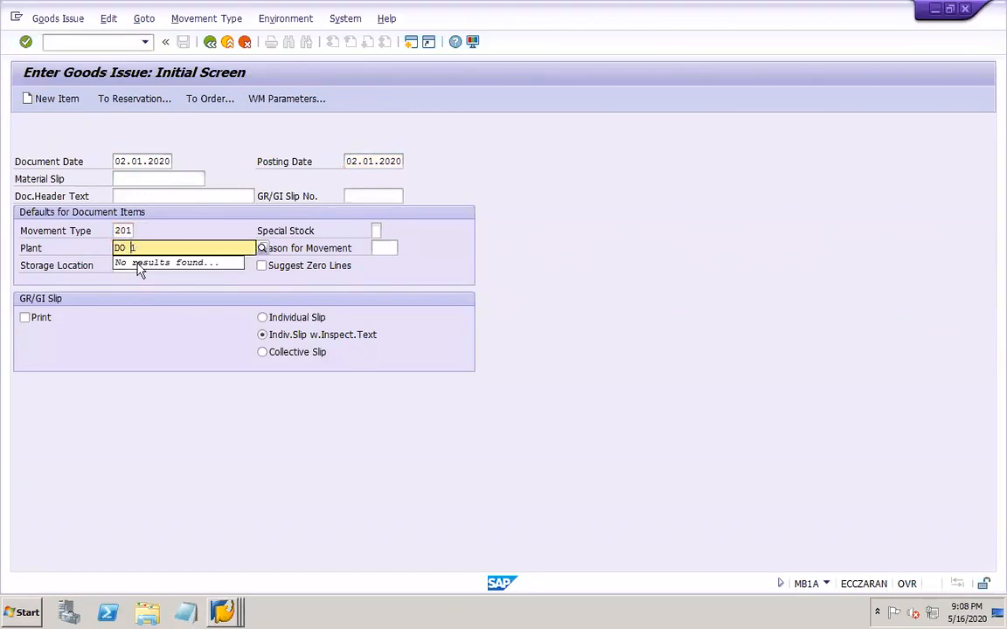
type("R")
key("Tab")
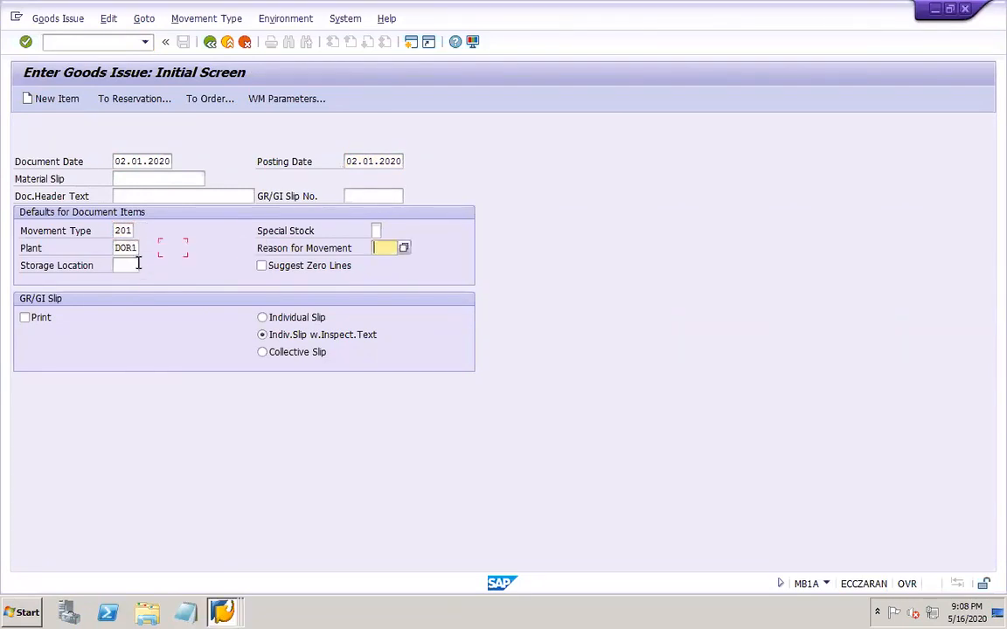
left_click(129, 265)
type("dor1")
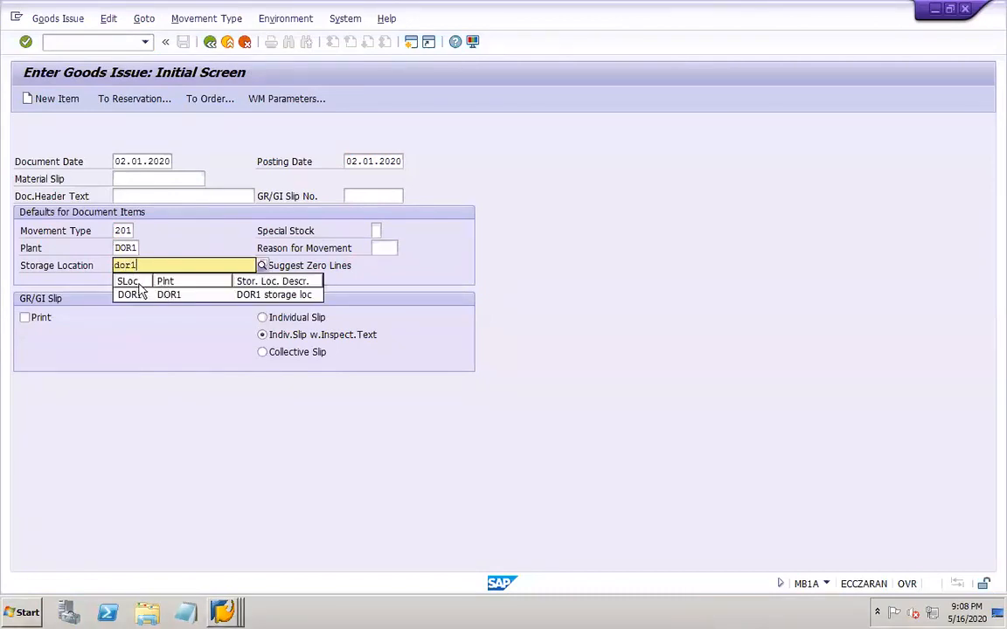
key("Return")
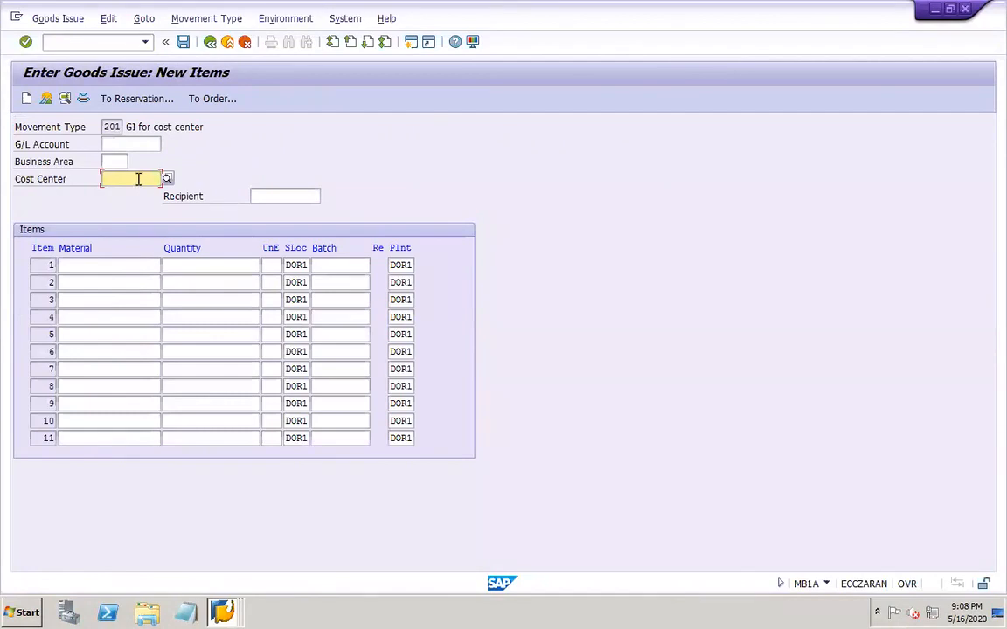
Check which controlling area the cost center search uses and close the search
left_click(166, 179)
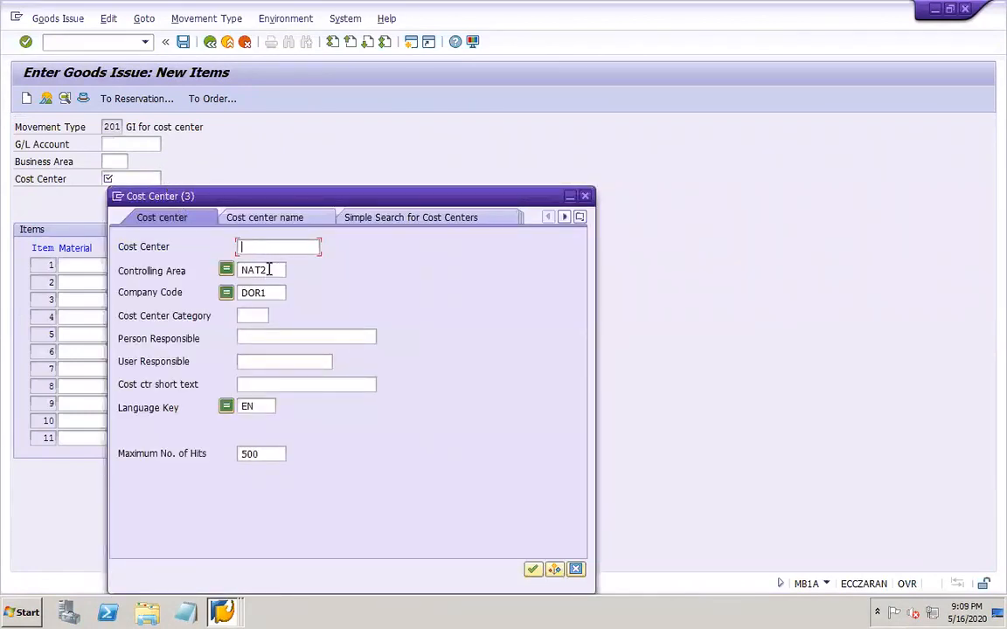
left_click_drag(276, 270, 238, 274)
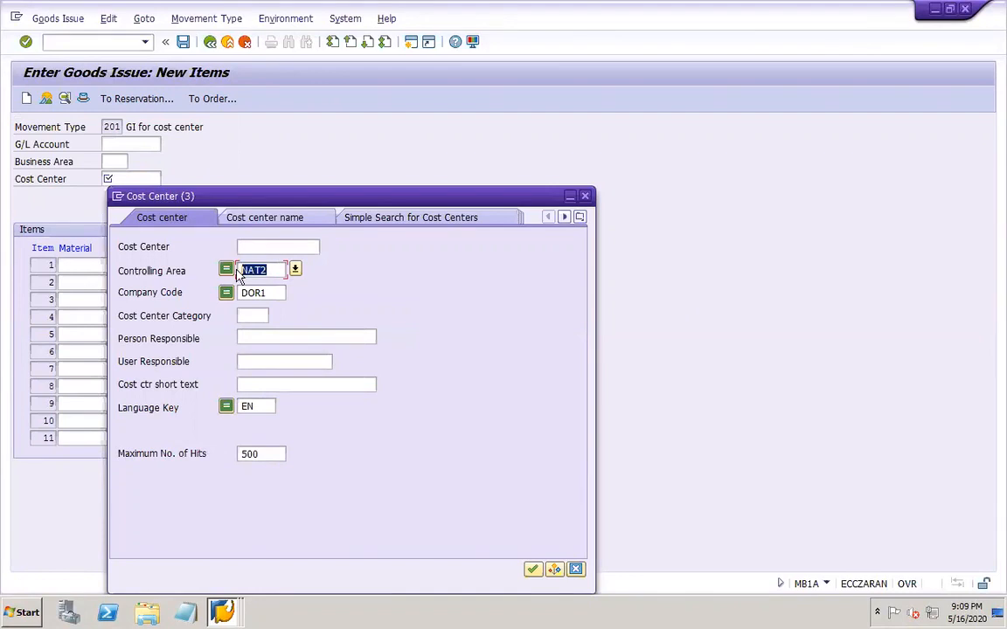
left_click(585, 196)
Set the controlling area to DOR1 with transaction OKKS
left_click(103, 42)
type("/nokks")
key("Return")
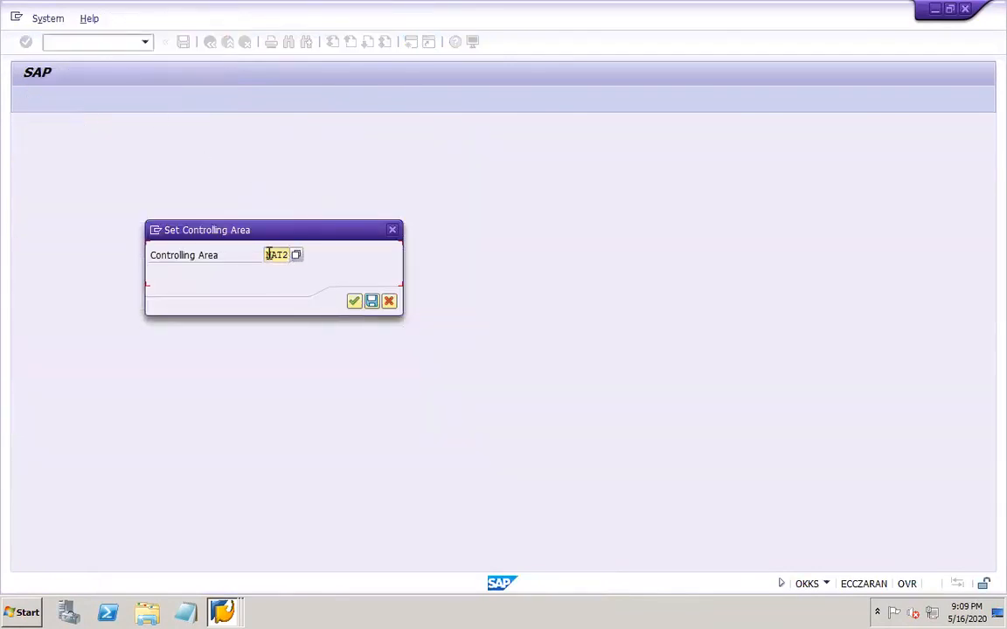
left_click_drag(269, 253, 315, 260)
type("dor1")
key("Return")
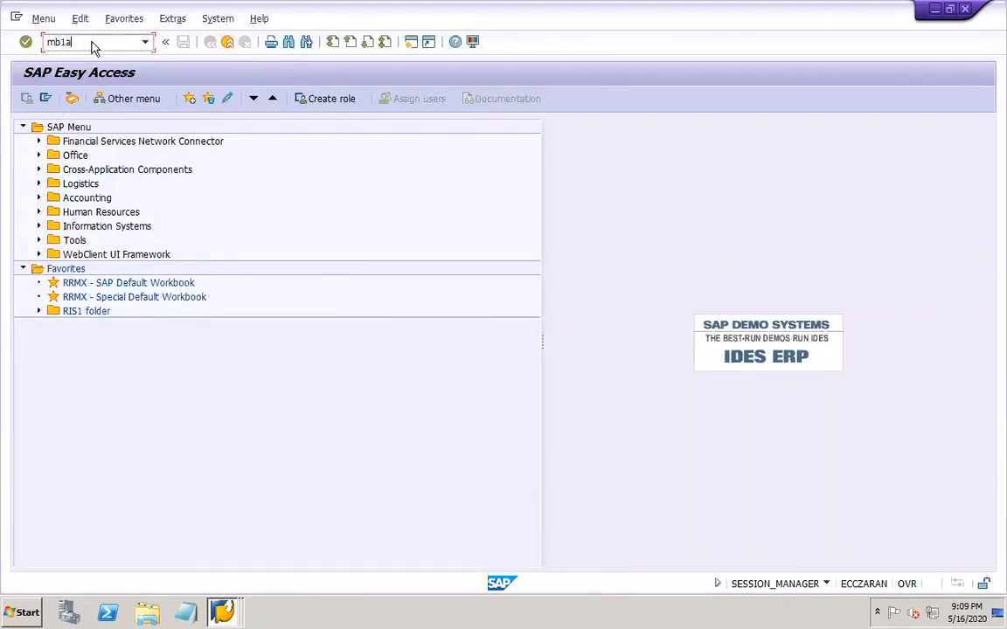
Reopen transaction MB1A and set the goods issue's document and posting dates to 02.01.2020
key("Return")
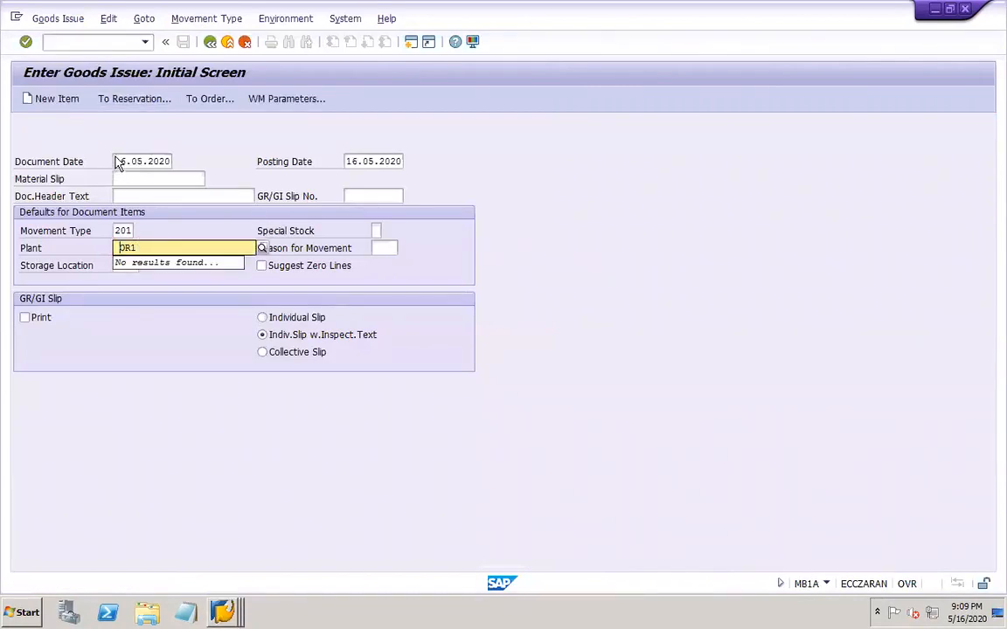
left_click_drag(119, 164, 200, 160)
key("BackSpace")
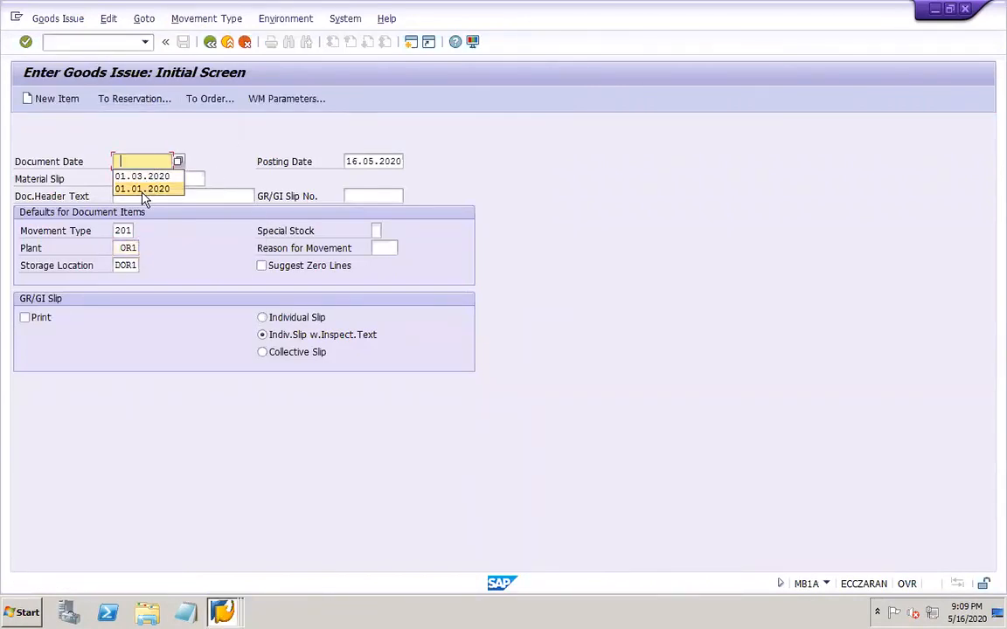
left_click(134, 161)
type("02")
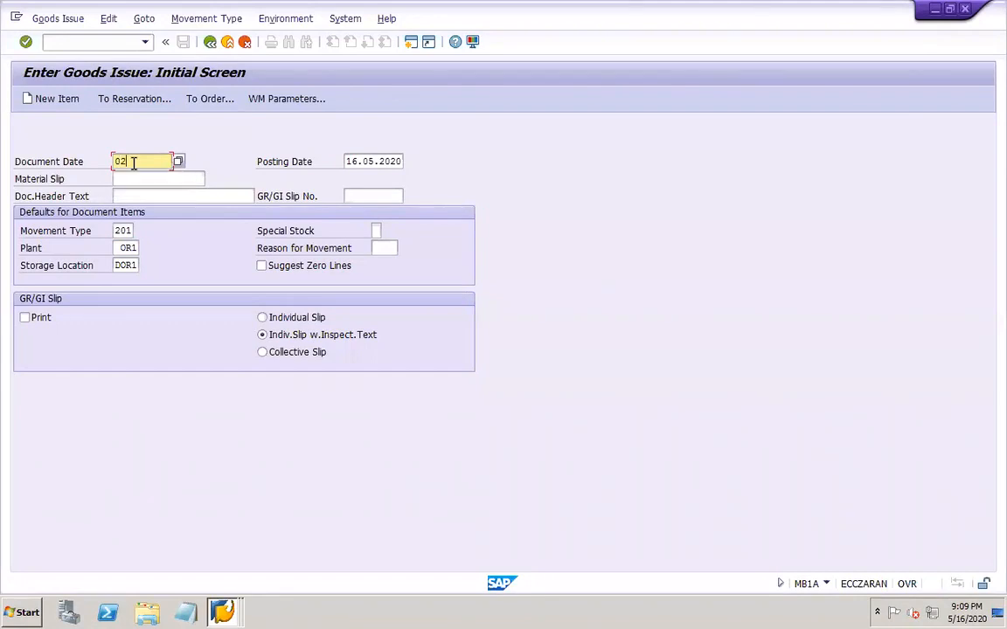
key("Tab")
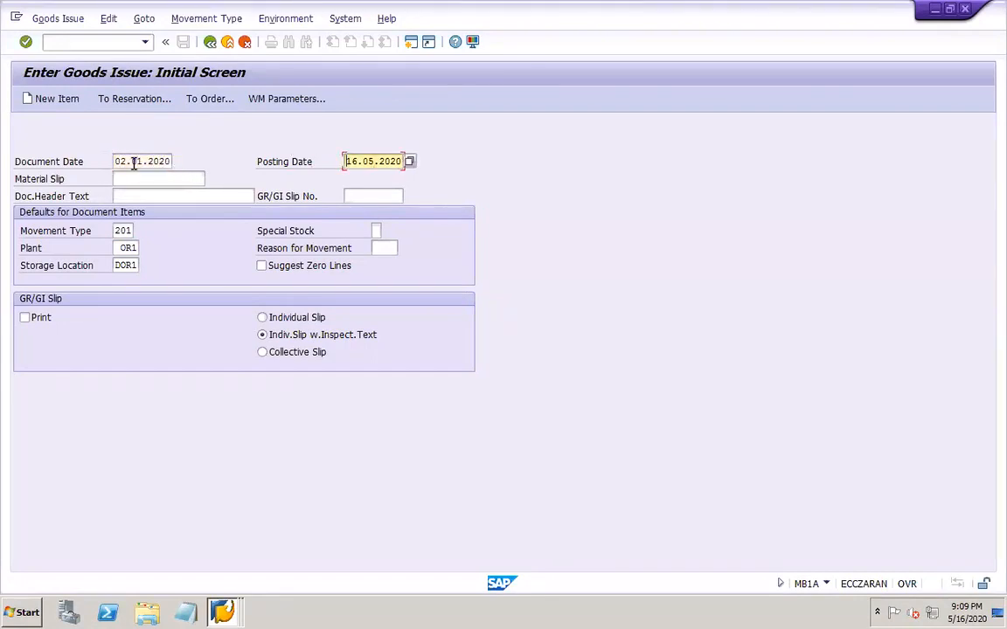
Correct the plant to DOR1 and proceed to the new items of the goods issue
left_click(116, 250)
type("d")
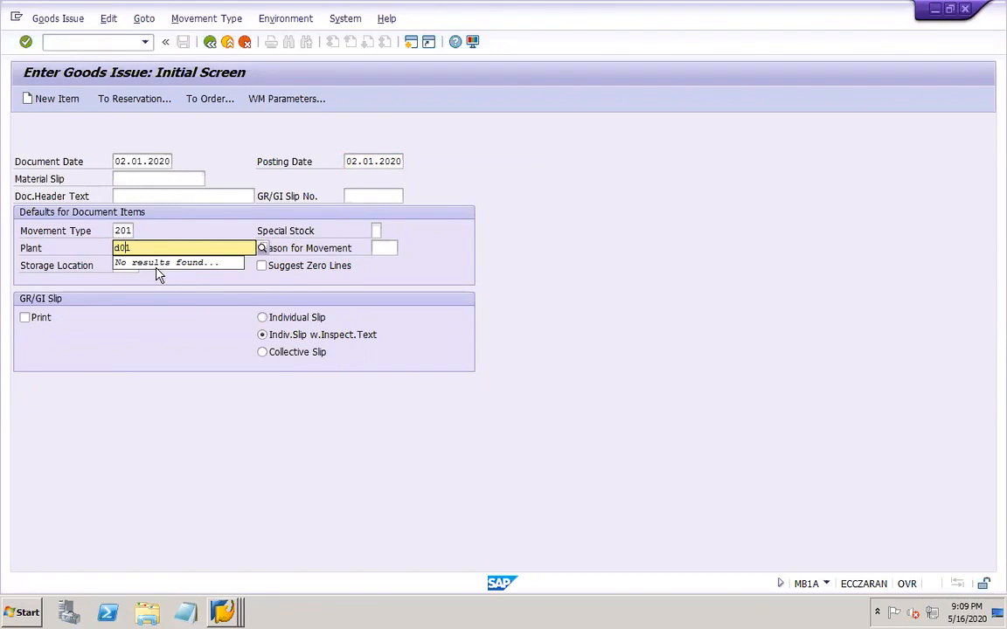
type("or1")
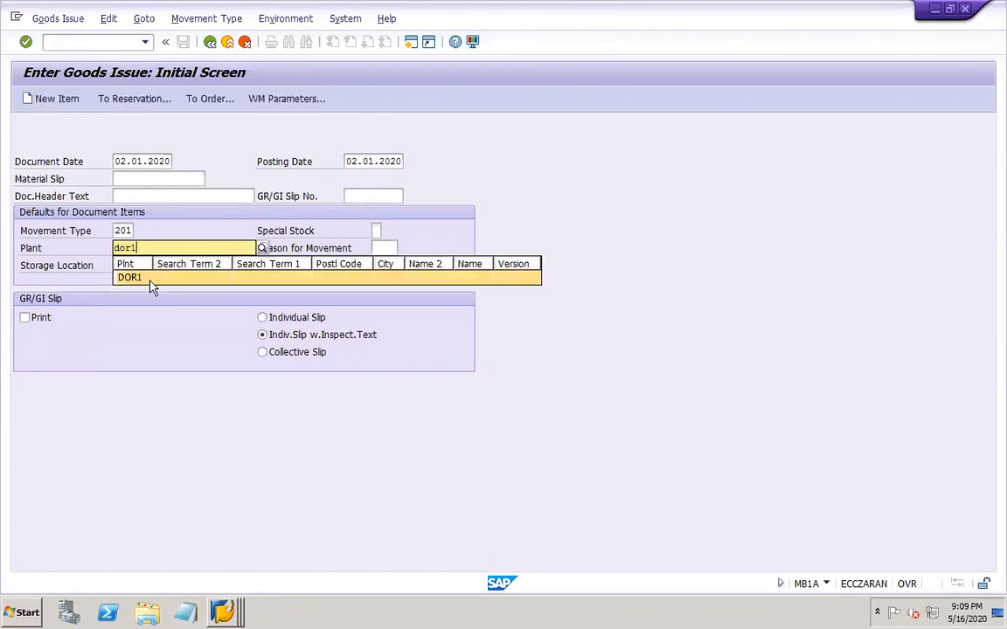
left_click(131, 278)
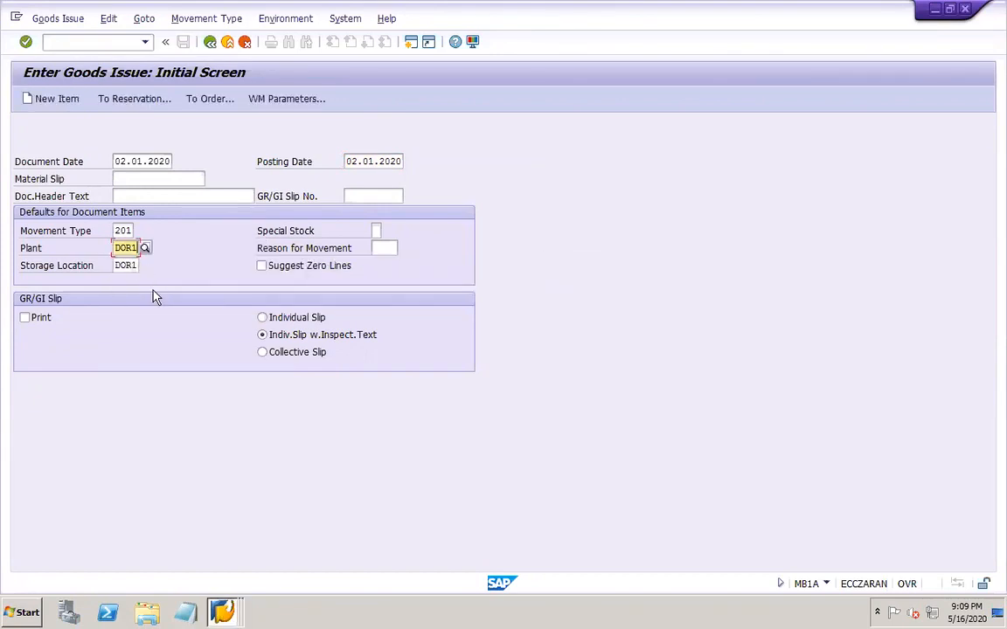
key("Return")
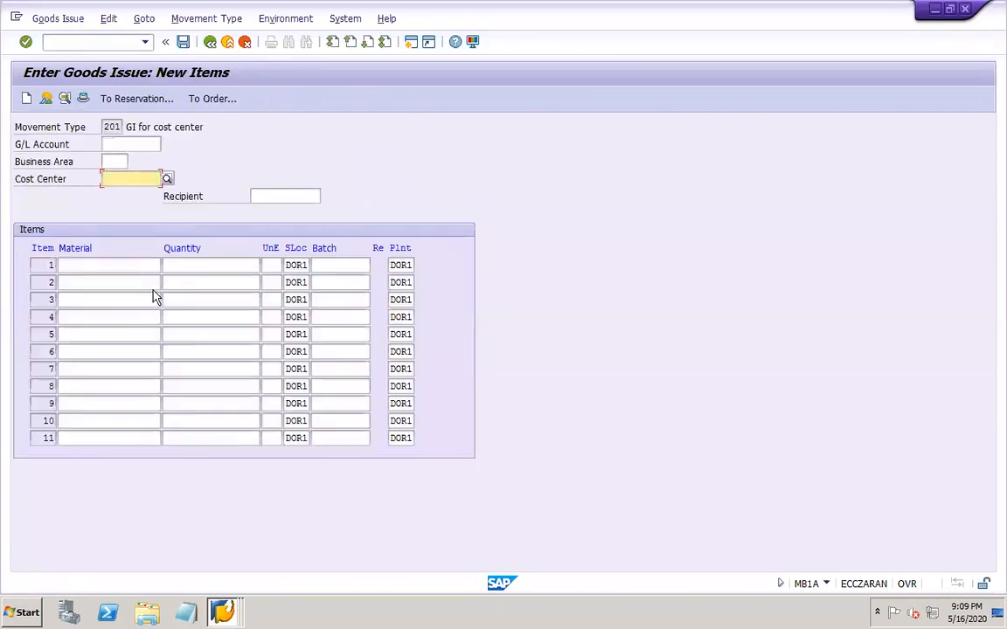
Look up and assign cost center DOR1-CCTR1, dismissing the reservation reference dialog
left_click(167, 179)
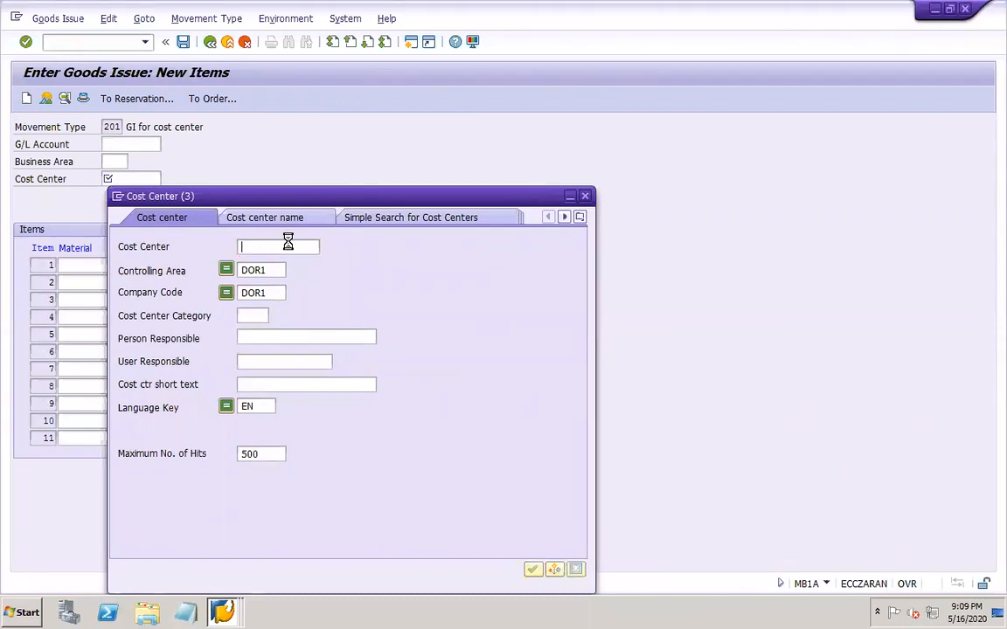
key("Return")
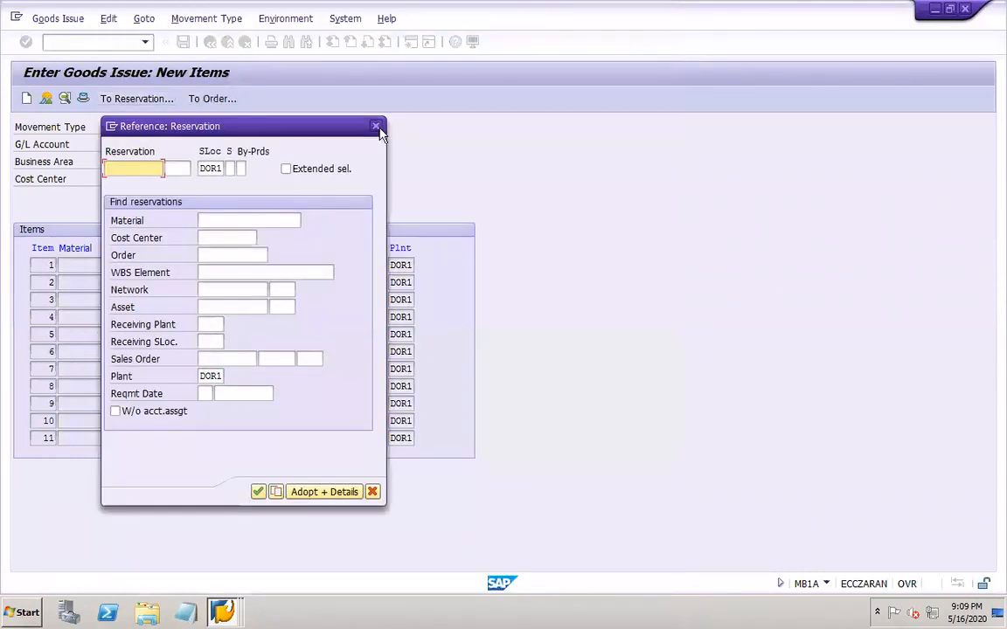
left_click(376, 127)
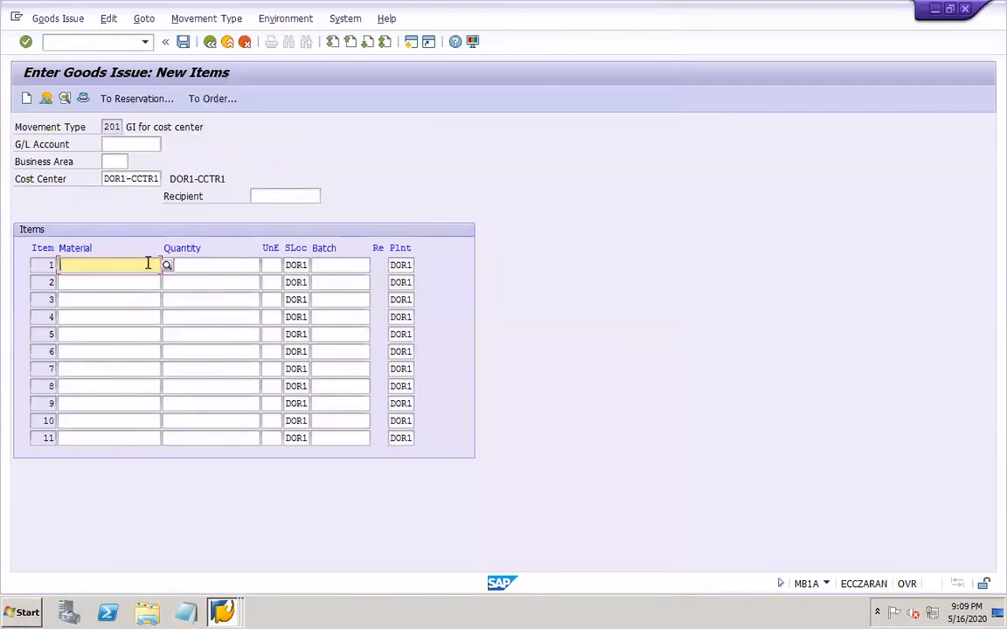
Enter material DOR1 RM MVG with quantity 40 as item 1 of the goods issue
type("dor")
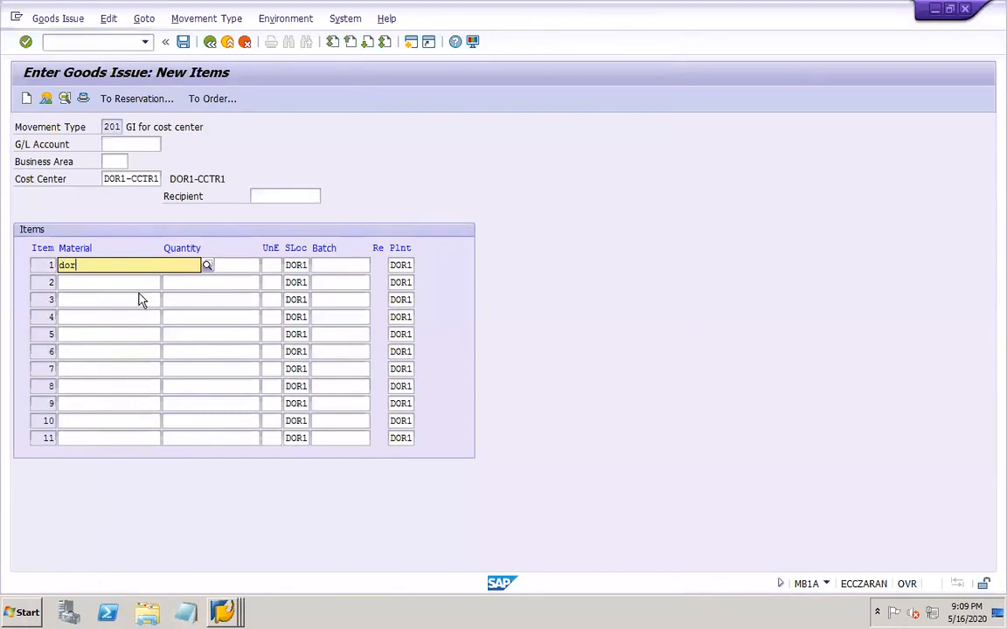
key("Return")
left_click(215, 263)
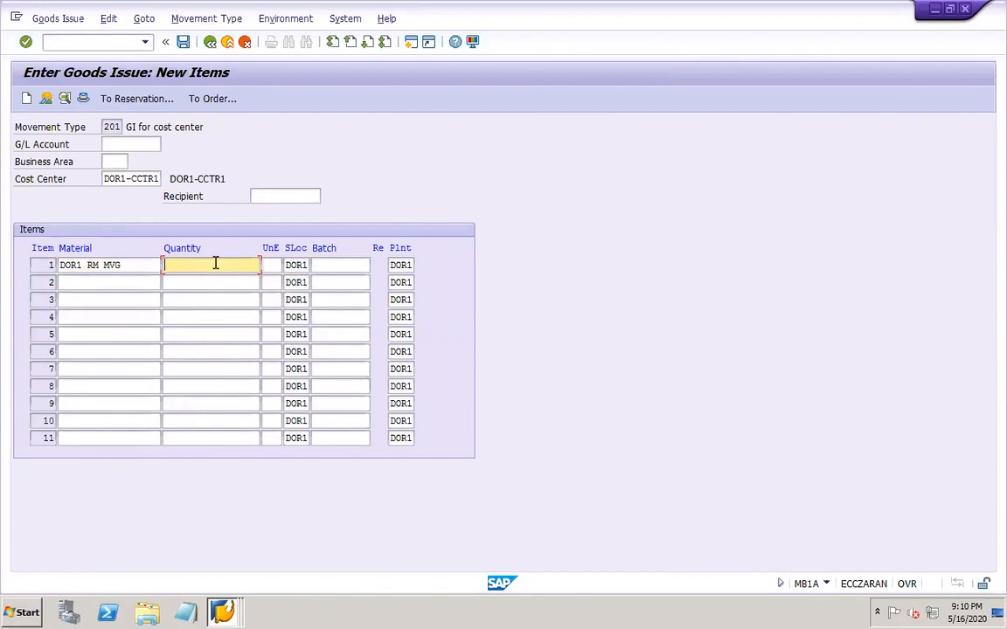
type("40")
Enter material DOR1 RM STD with quantity 40 as item 2 and confirm the item list
left_click(135, 284)
type("dor1")
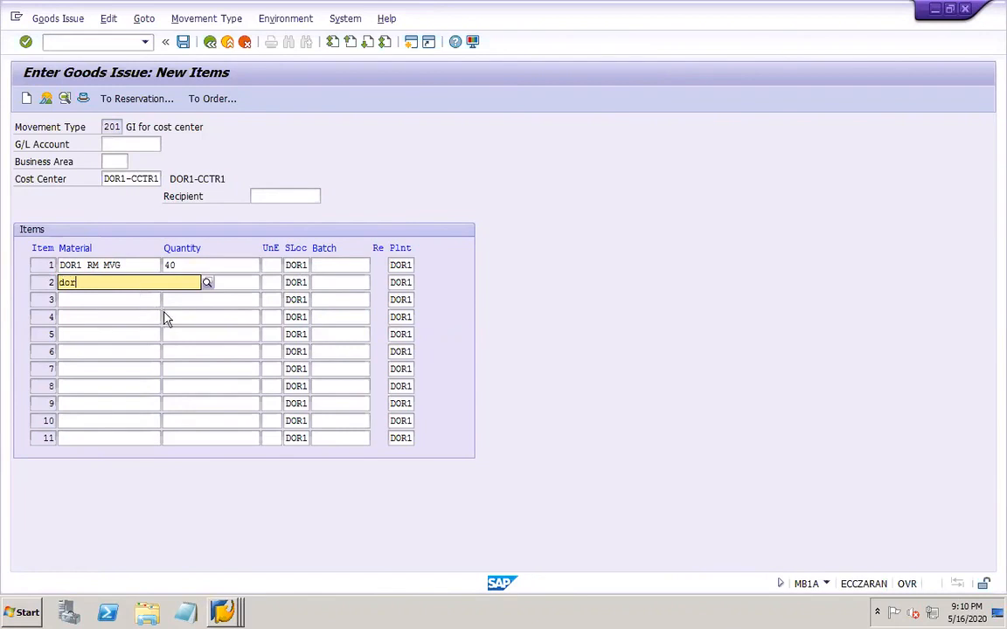
left_click(129, 323)
left_click(213, 281)
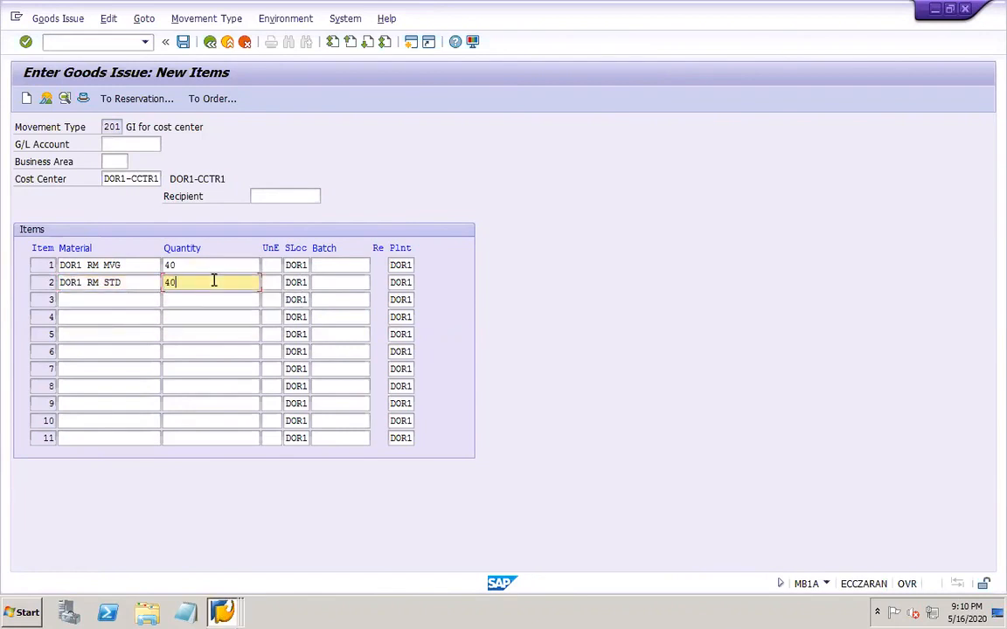
key("Return")
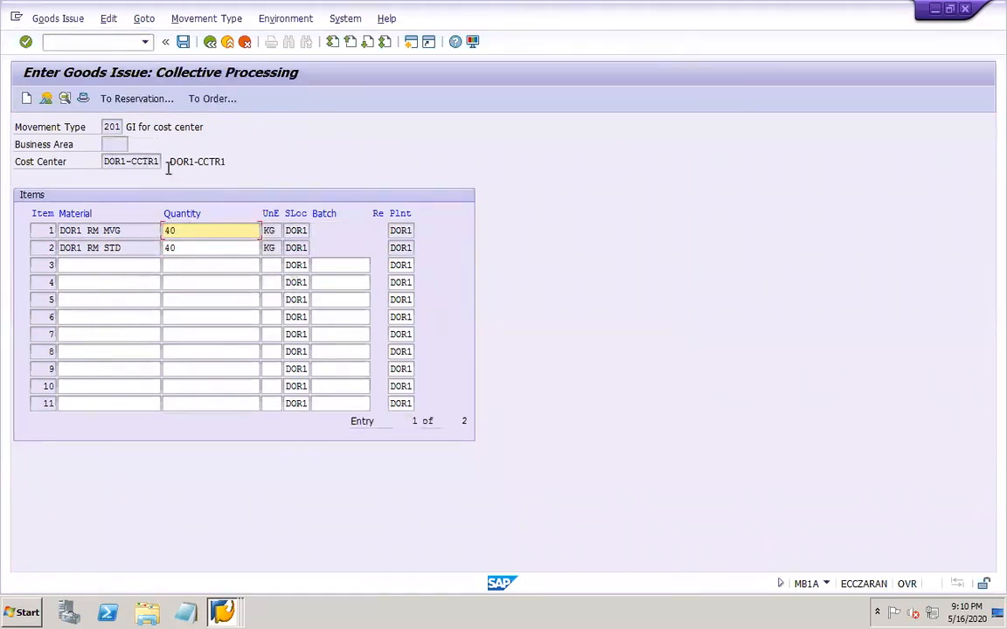
Post the goods issue for cost center DOR1-CCTR1 and display the resulting material document with transaction MB03
left_click(113, 144)
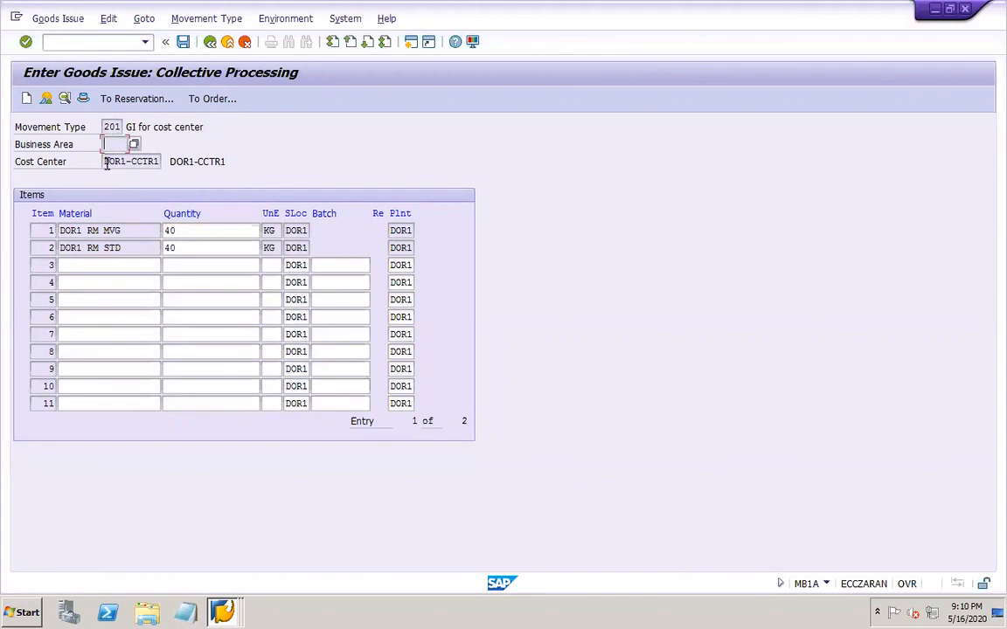
left_click(184, 43)
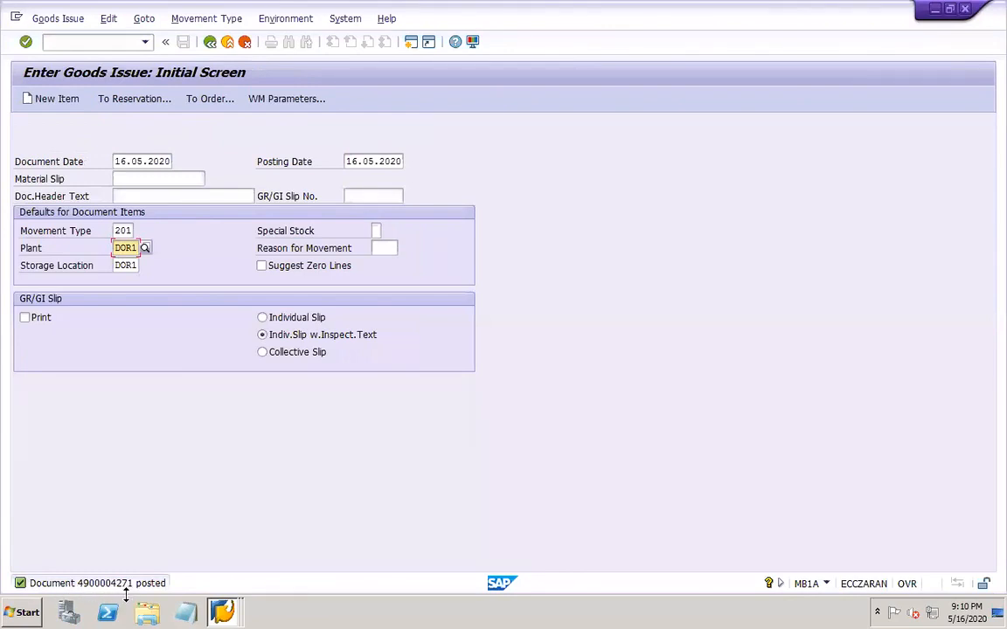
left_click(79, 41)
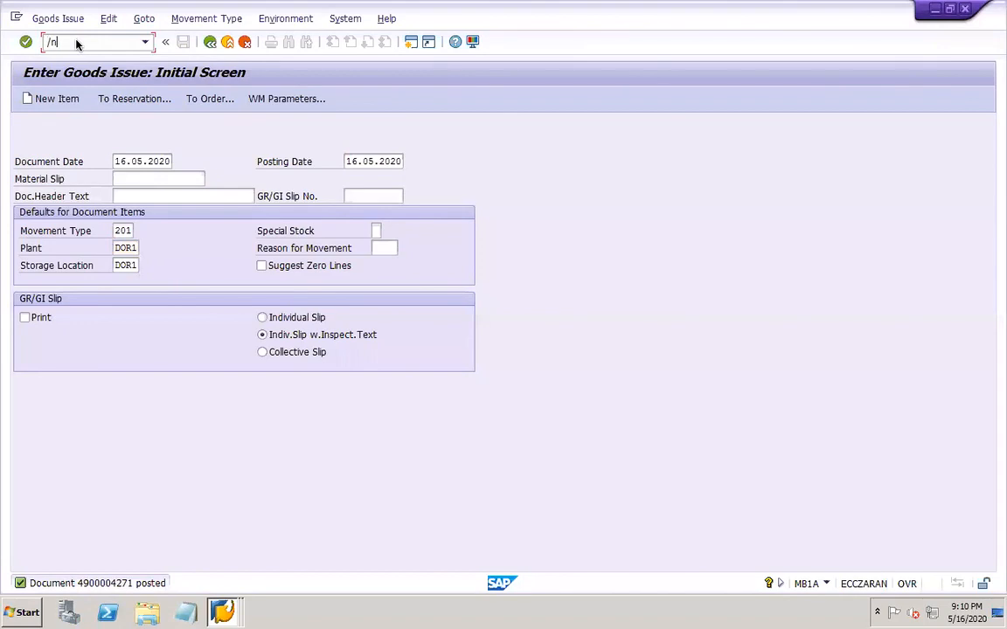
type("/nmb03")
key("Return")
key("Return")
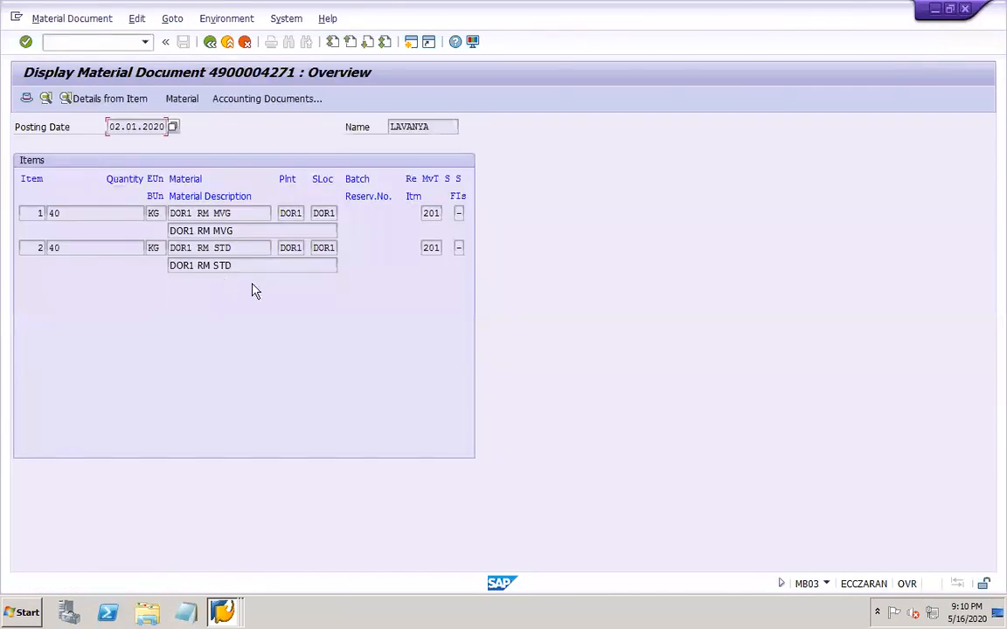
Open the accounting document belonging to the material document and widen its Description column to read the line items
left_click(287, 98)
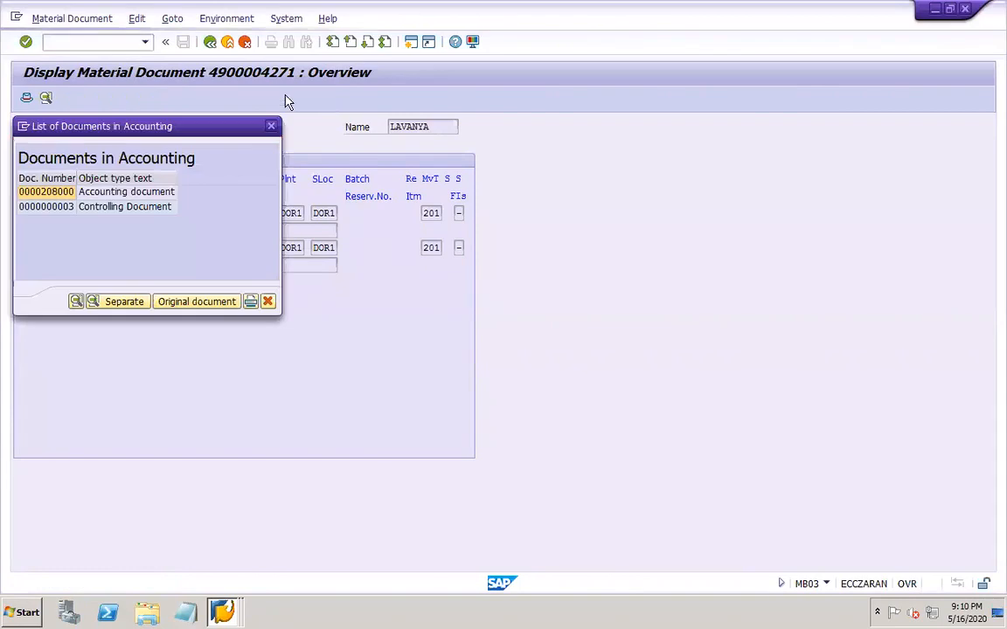
left_click(115, 194)
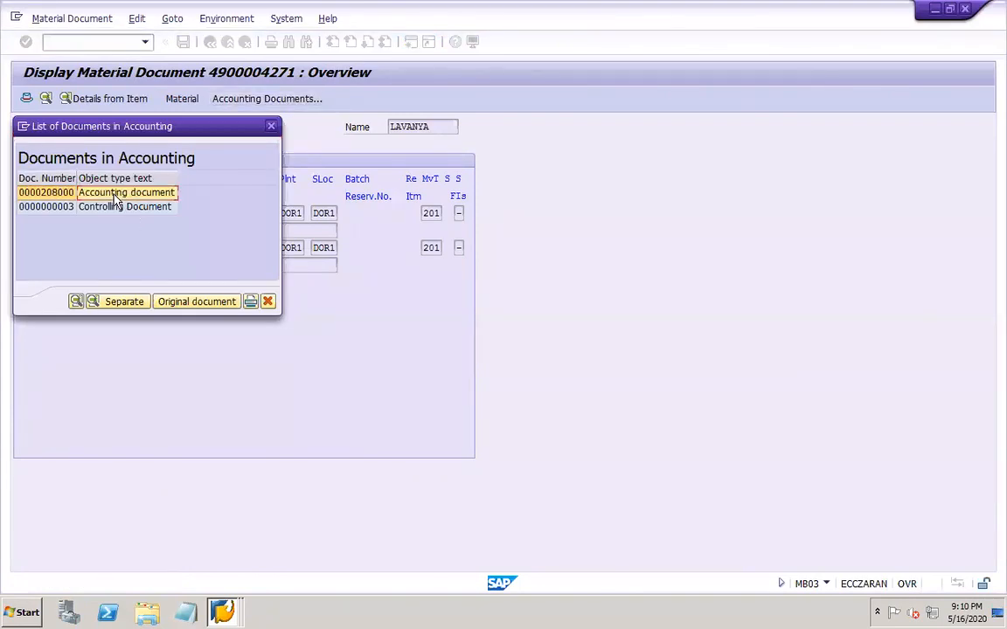
left_click(95, 212)
left_click(64, 195)
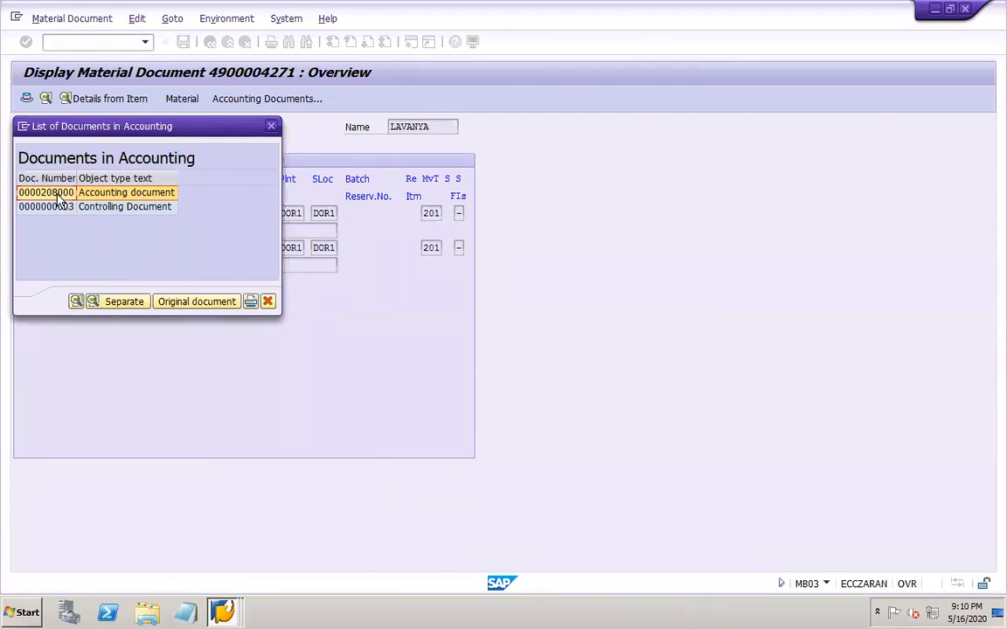
double_click(87, 193)
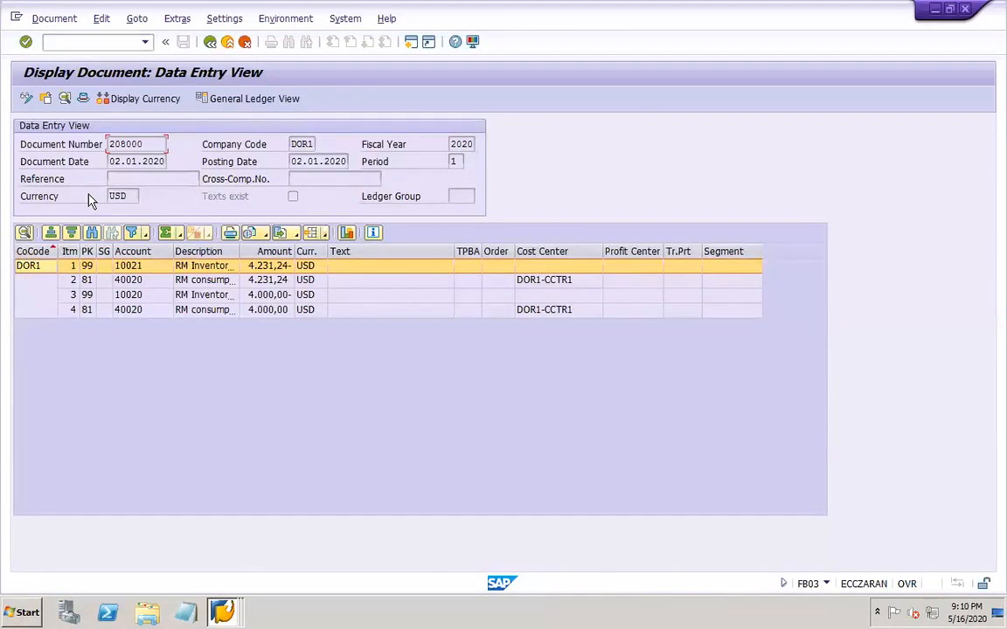
left_click_drag(239, 251, 305, 265)
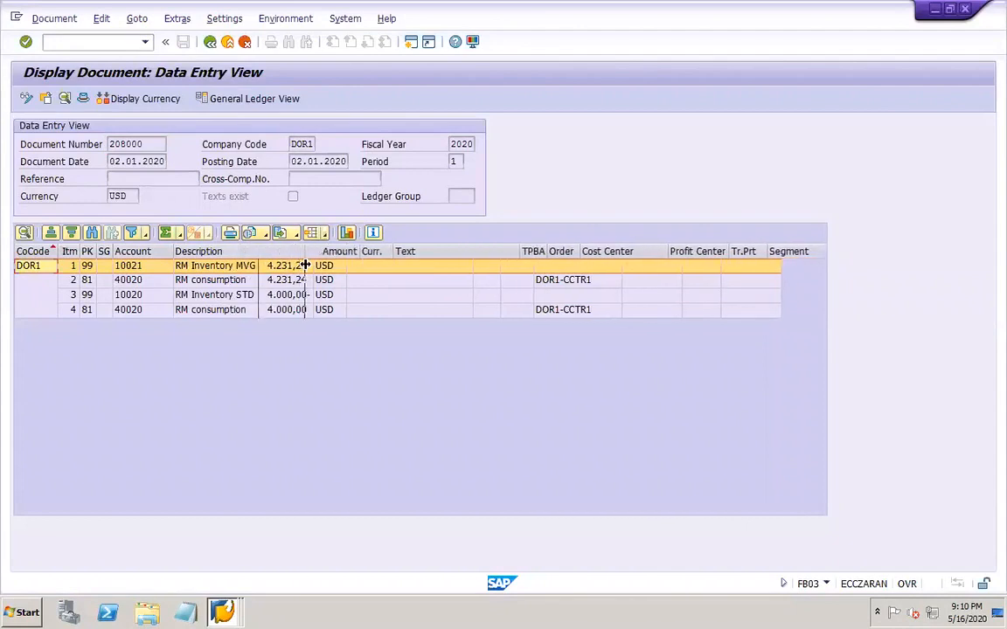
left_click(253, 283)
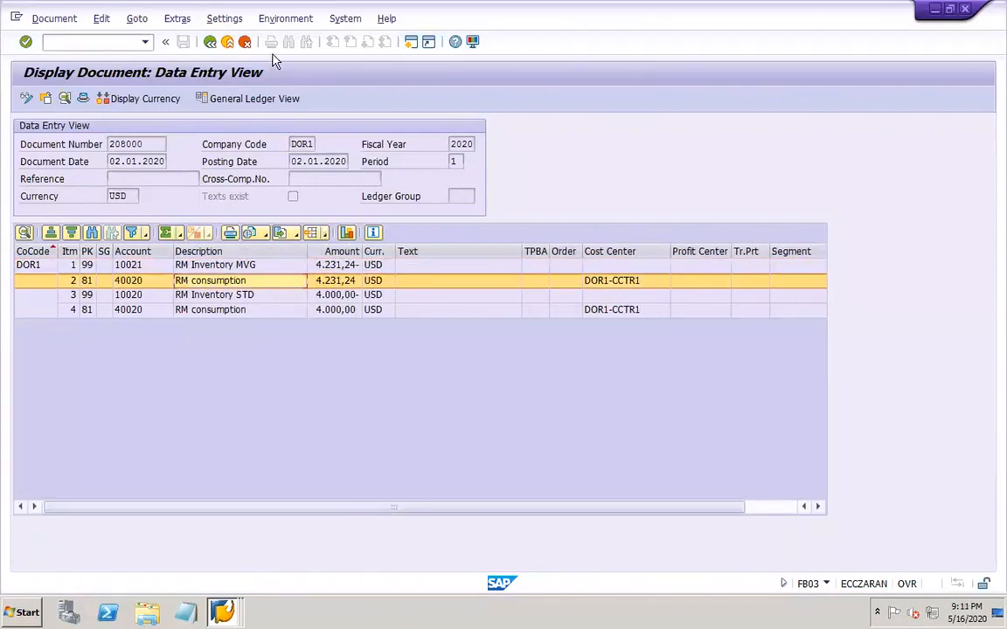
Open the related controlling document from the accounting document's environment and expand its cost line items
left_click(287, 20)
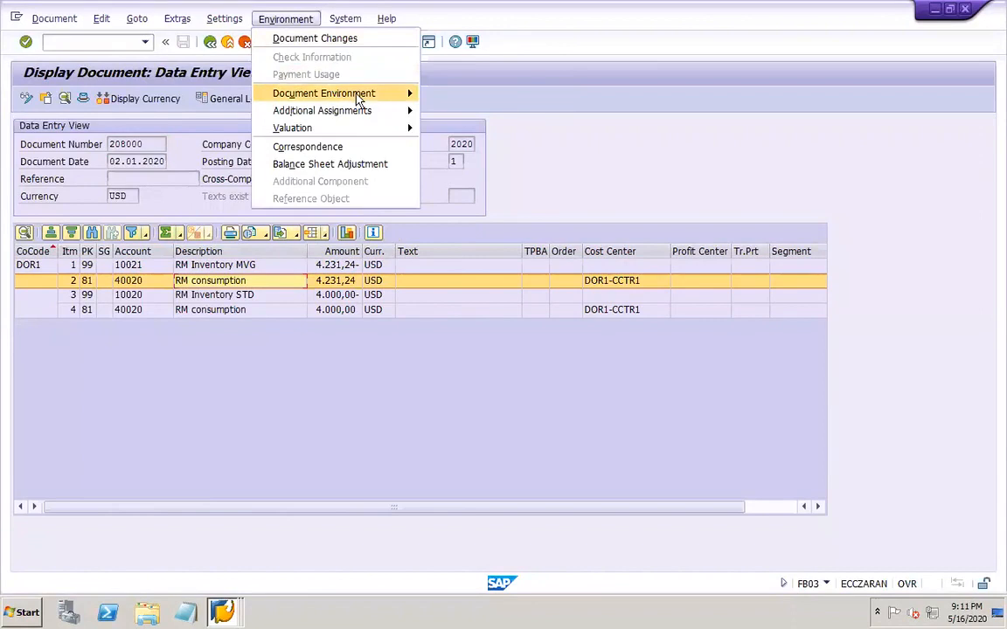
mouse_move(360, 92)
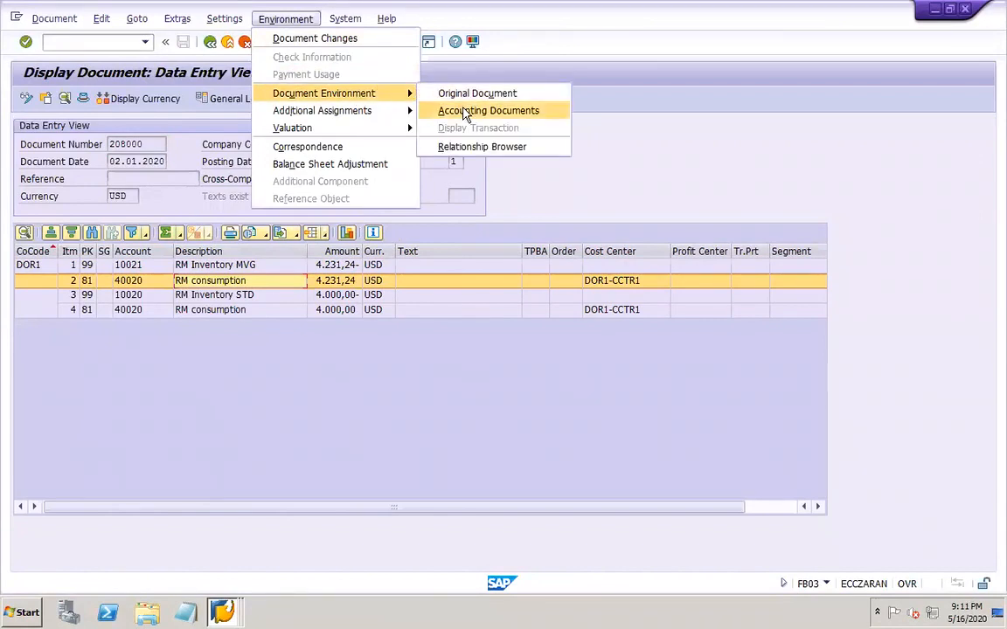
left_click(466, 112)
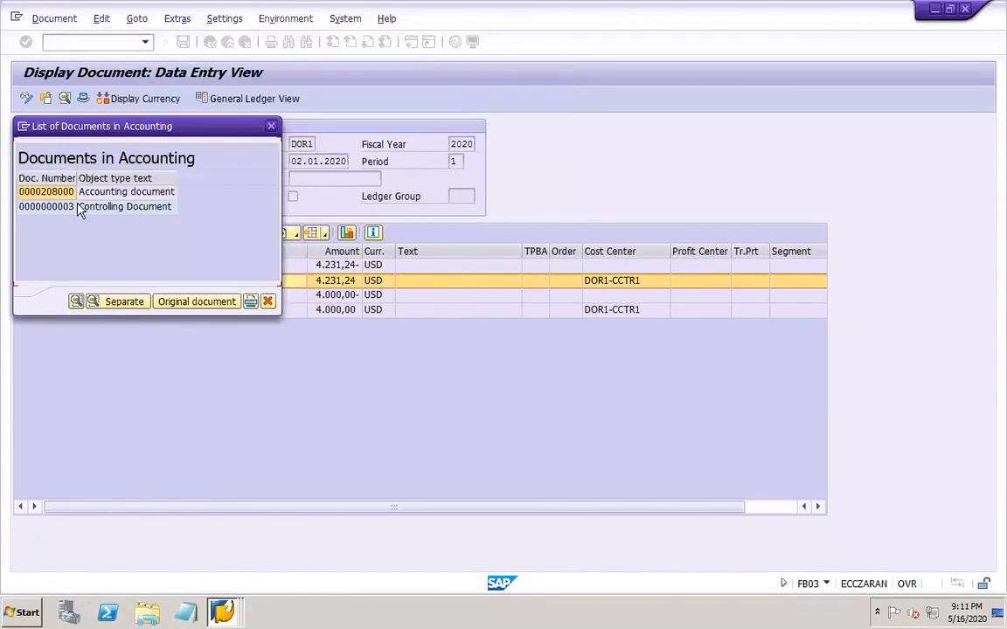
double_click(65, 210)
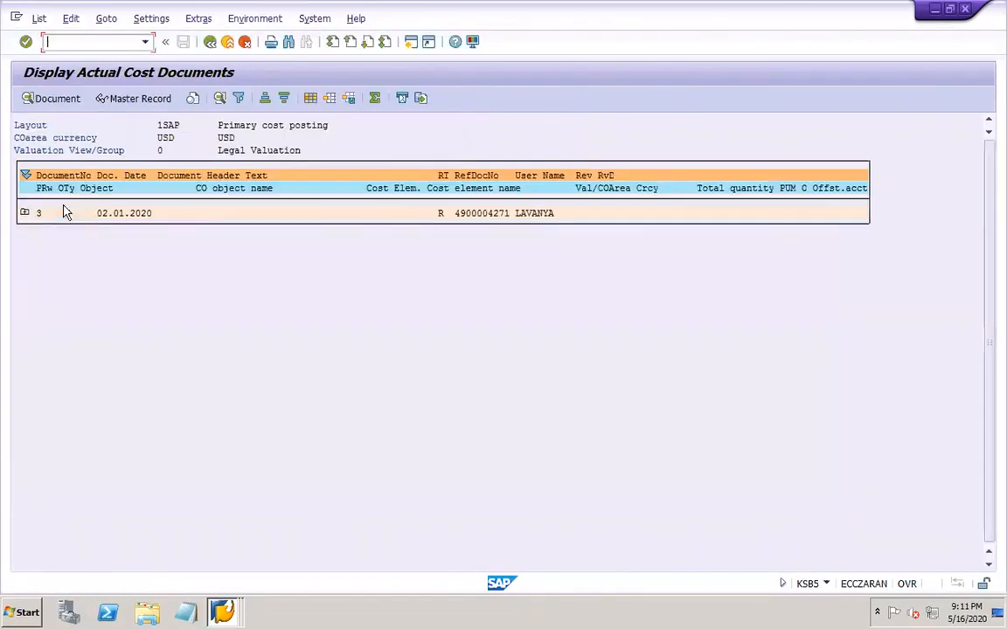
left_click(25, 212)
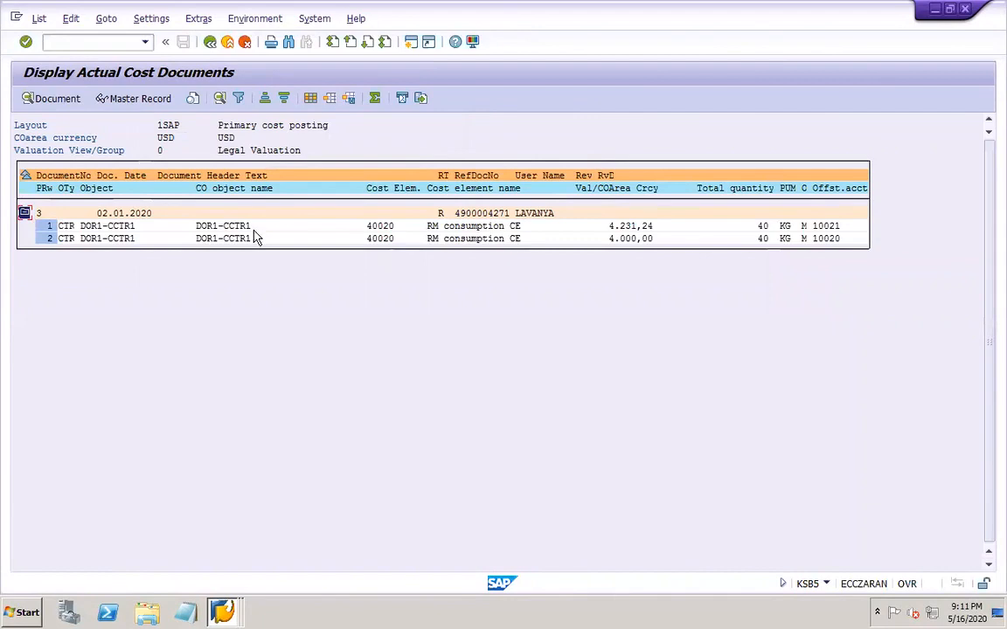
Start transaction KSB1 and look up cost center DOR1-CCTR1 as the selection for the line item report
left_click(116, 42)
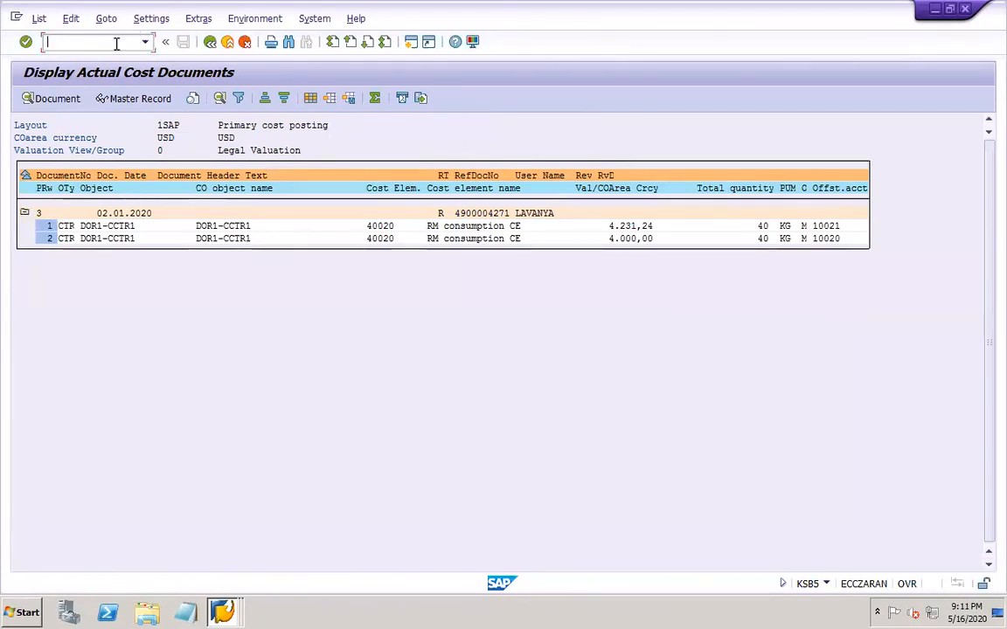
type("/nksb1")
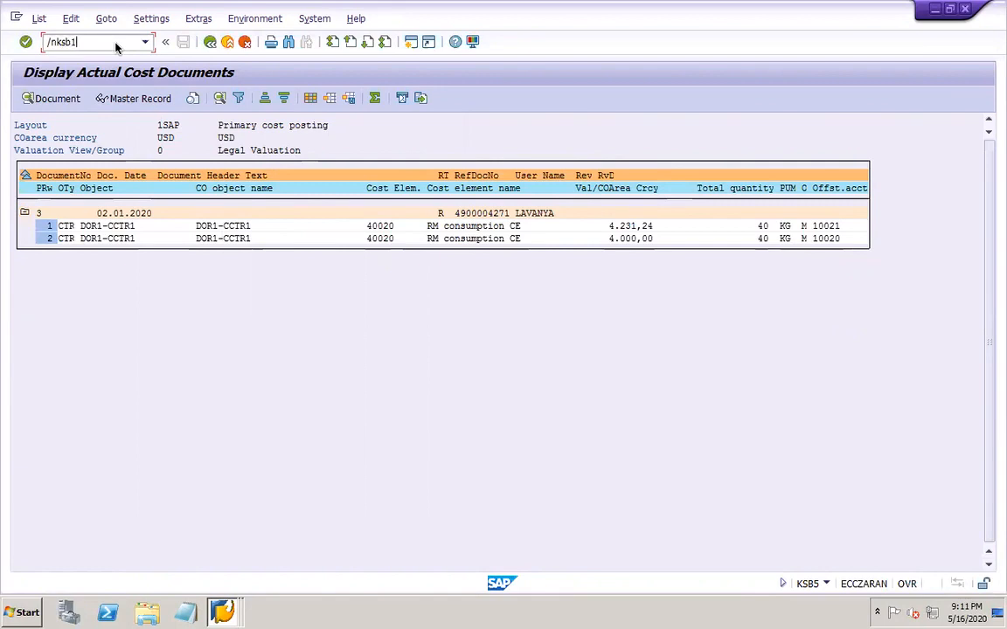
key("Return")
left_click(237, 177)
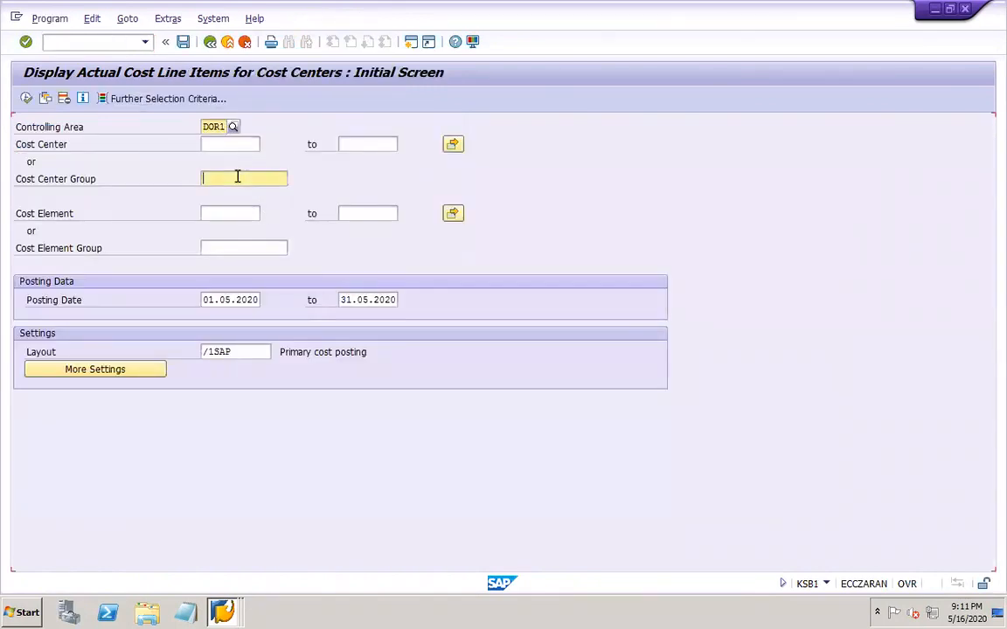
left_click(242, 143)
left_click(264, 144)
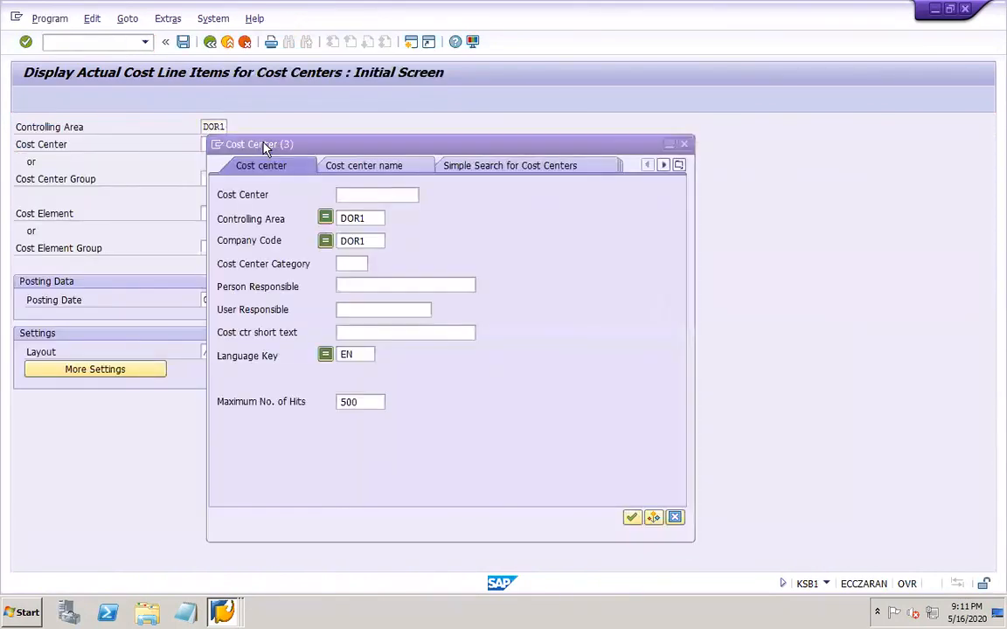
key("Return")
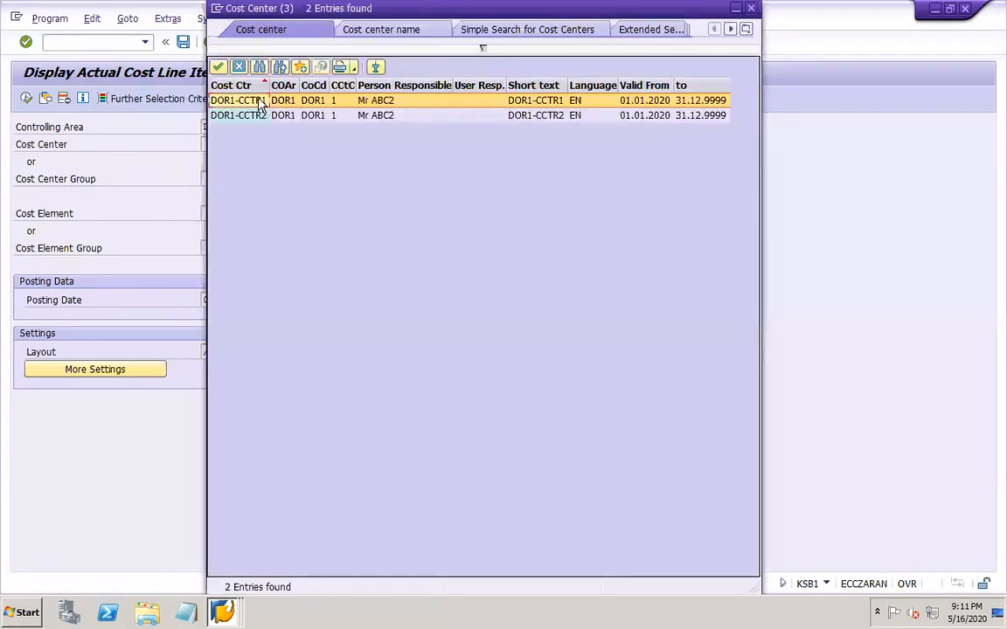
double_click(258, 102)
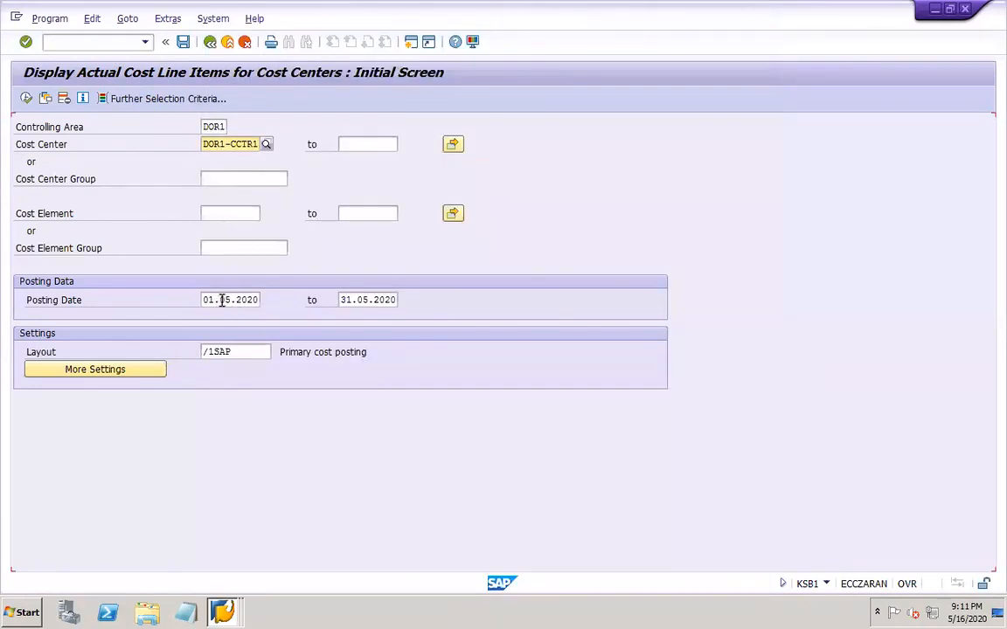
Set the report's starting posting date to 02.01.2020 and execute the cost center line item report
left_click(202, 300)
type("02.01")
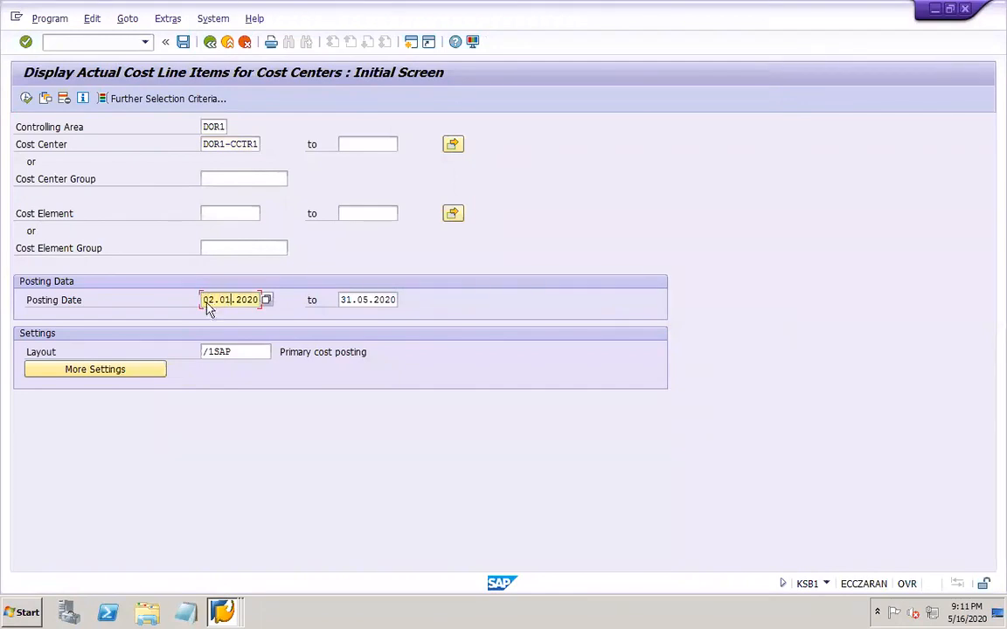
left_click(26, 98)
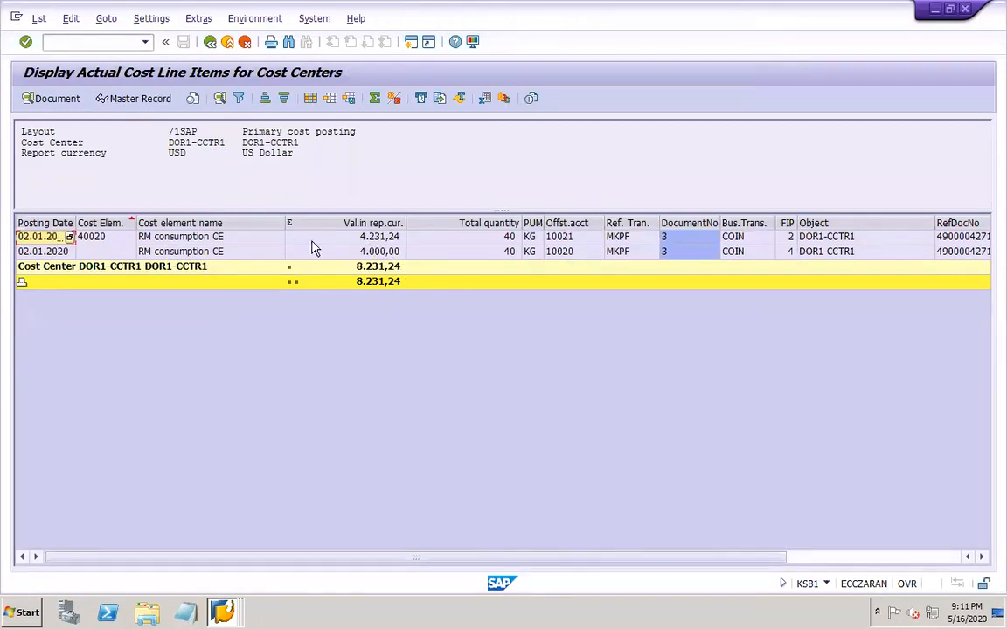
Examine the raw material consumption line items, their amounts and the subtotal for cost center DOR1-CCTR1
left_click(212, 238)
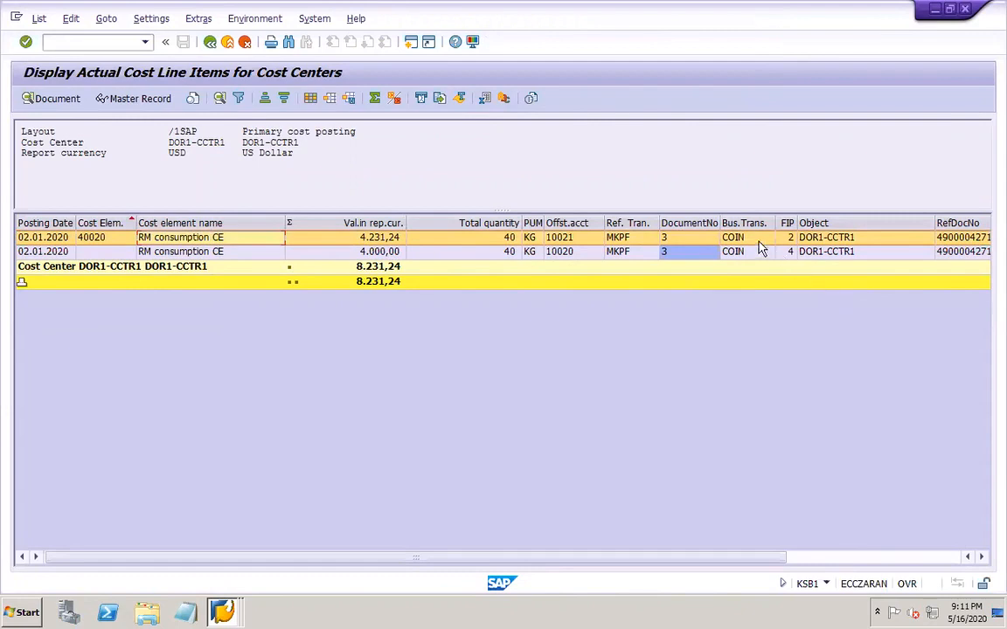
left_click(741, 254)
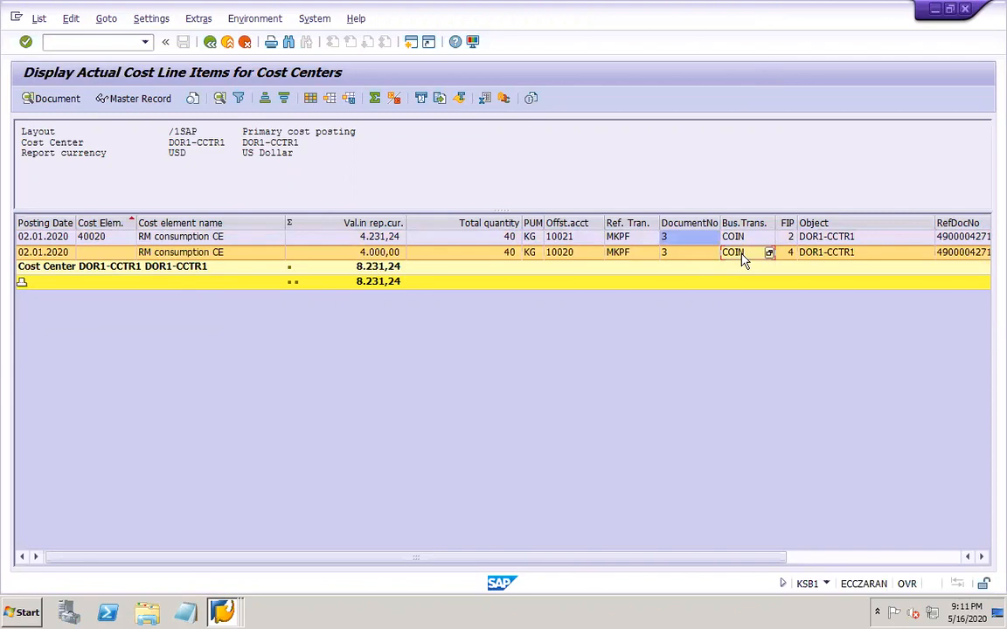
left_click(353, 236)
left_click(381, 254)
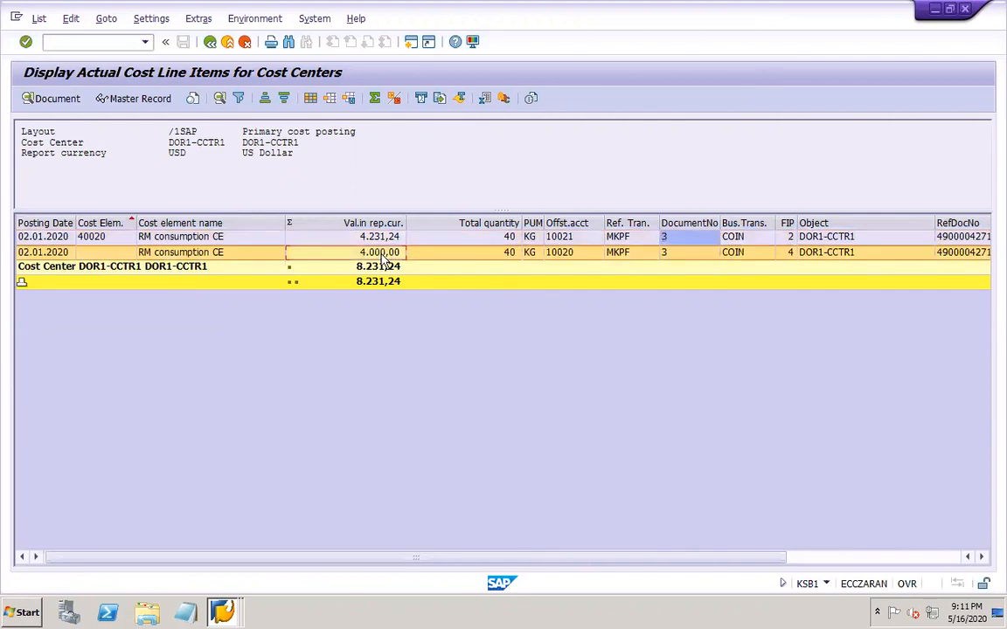
left_click(200, 267)
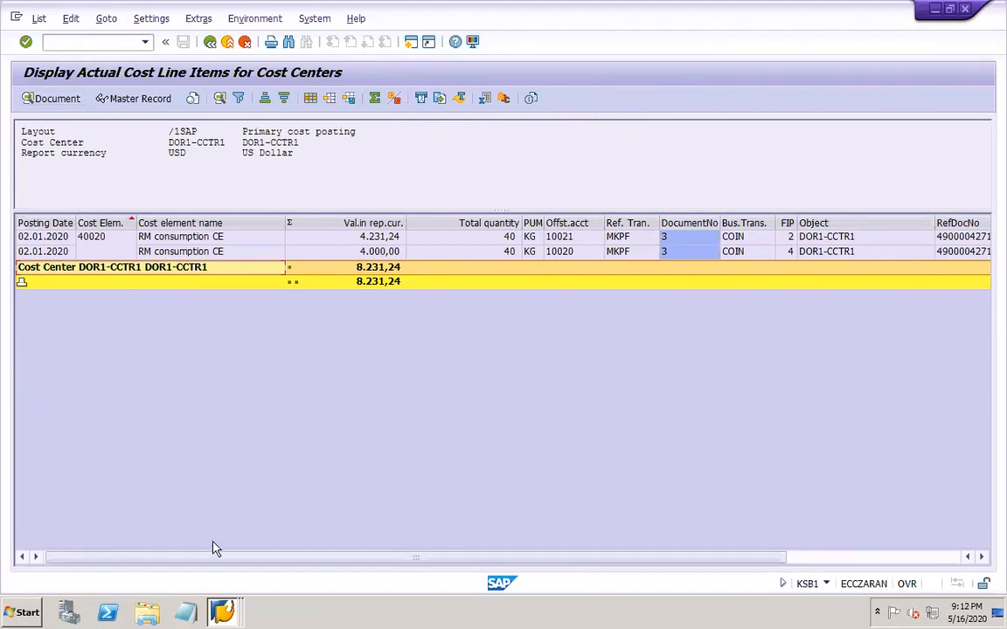
Switch to the MB5B session and rerun the stock report for DOR1 RM MVG to DOR1 RM STD
left_click(222, 612)
left_click(199, 502)
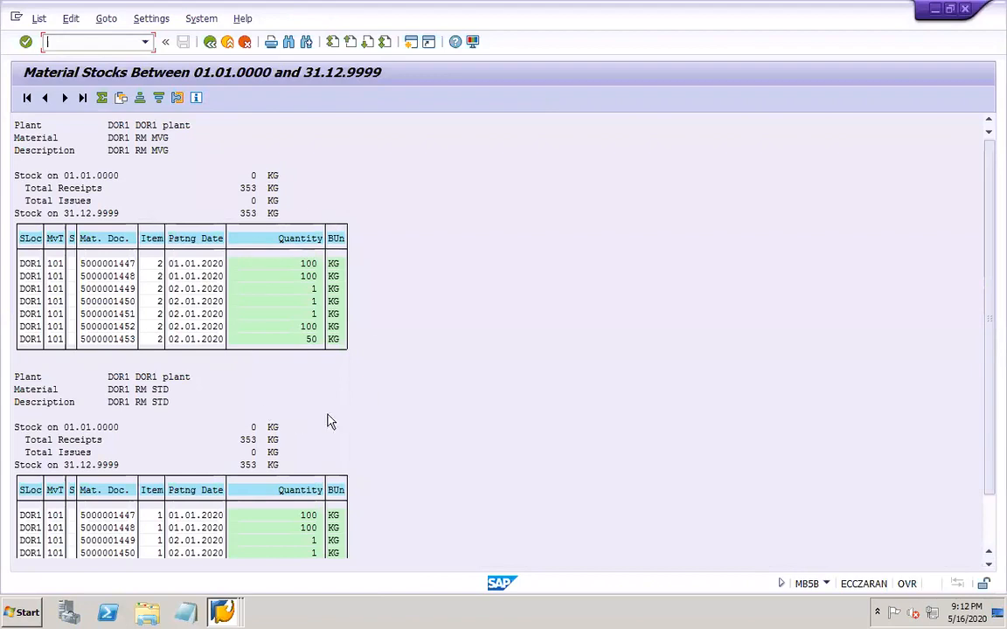
left_click(209, 42)
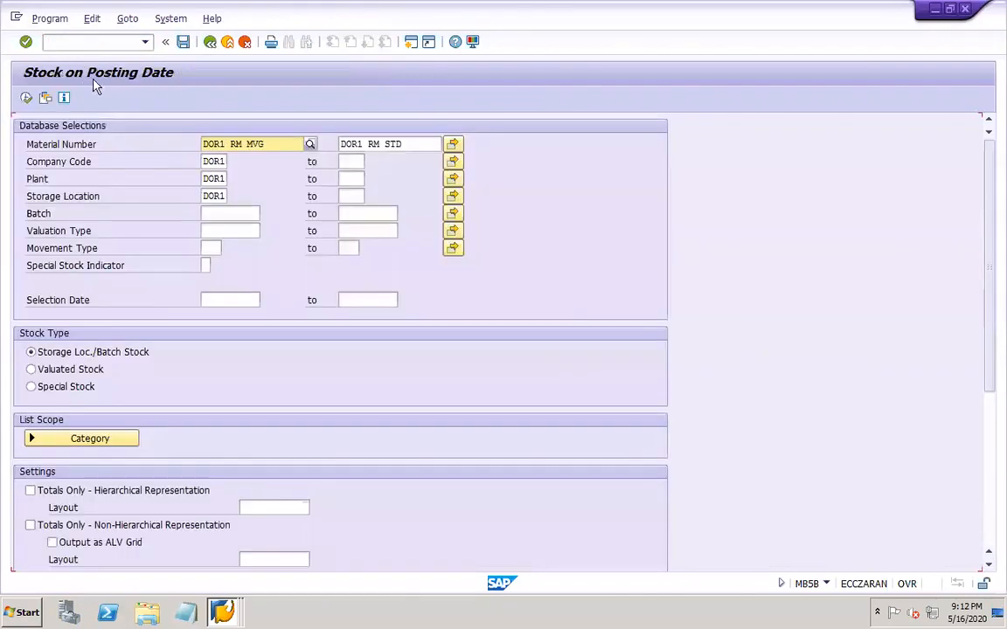
left_click(27, 98)
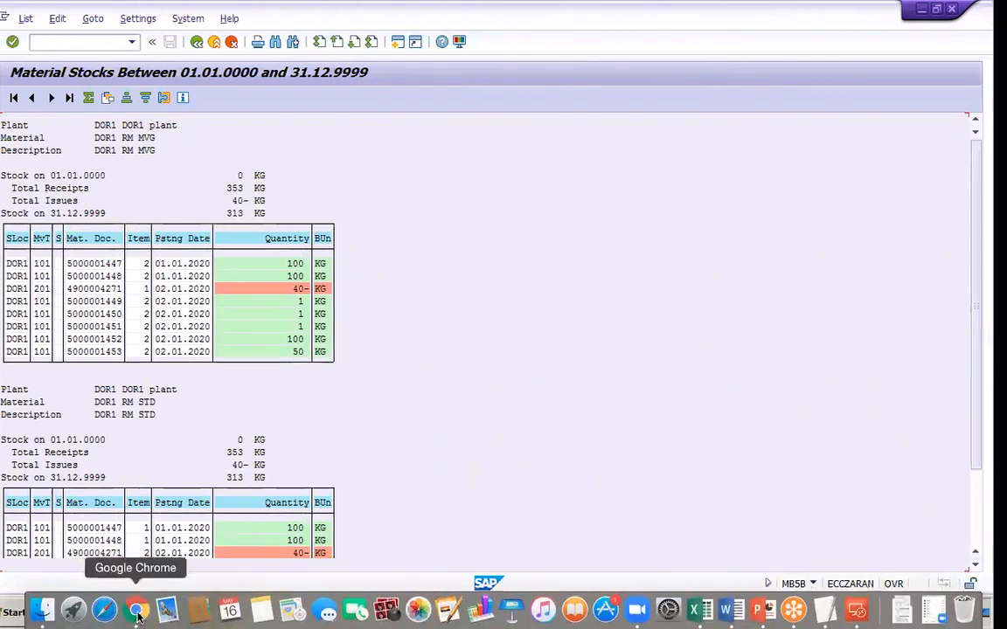
Check the course content page in Google Chrome, return to the SAP session and start transaction MR8M
left_click(137, 616)
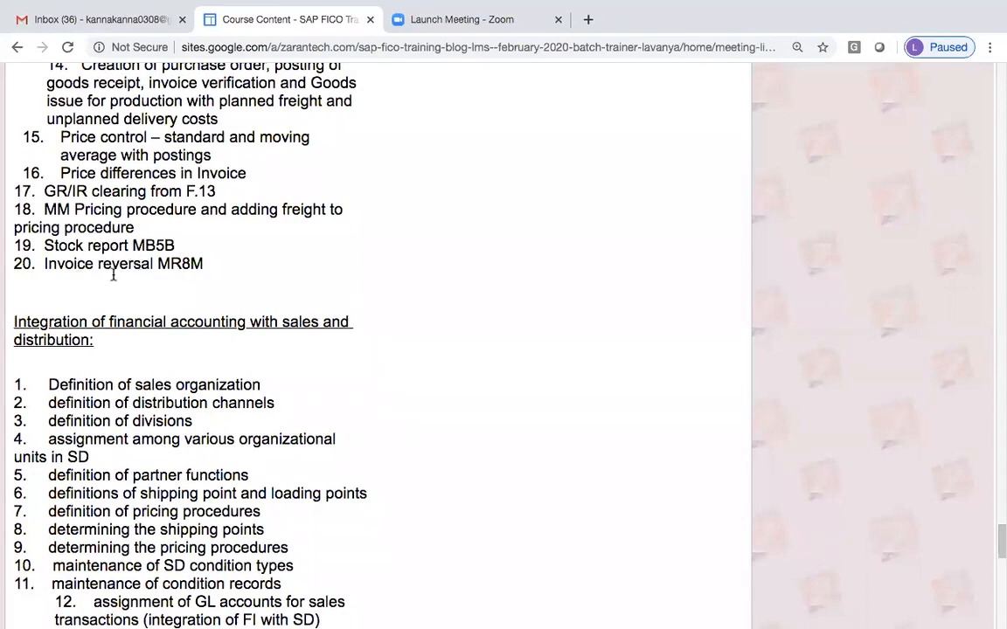
left_click(860, 616)
type("/nmr8m")
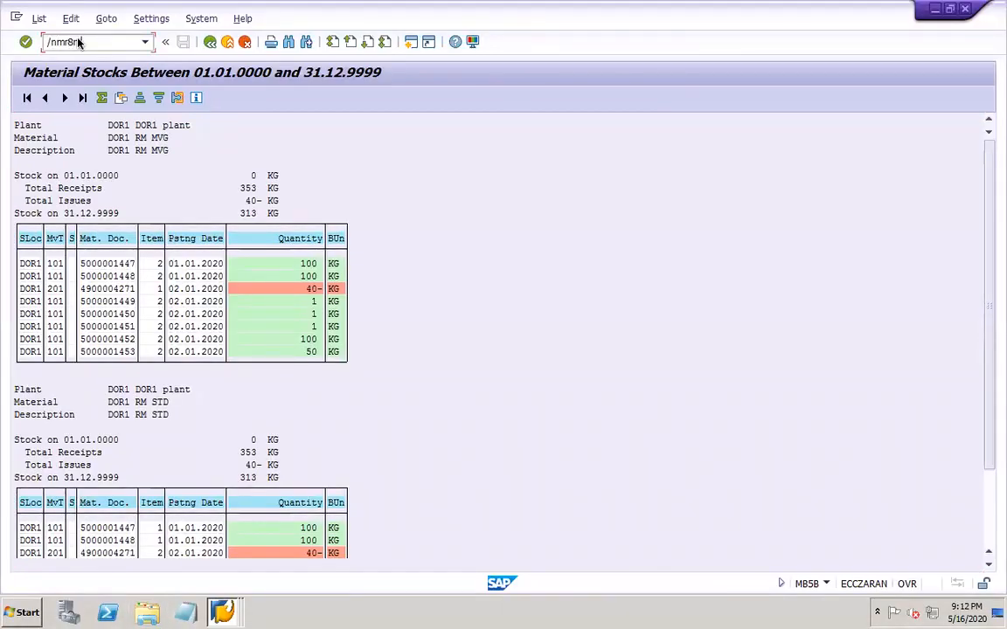
key("Return")
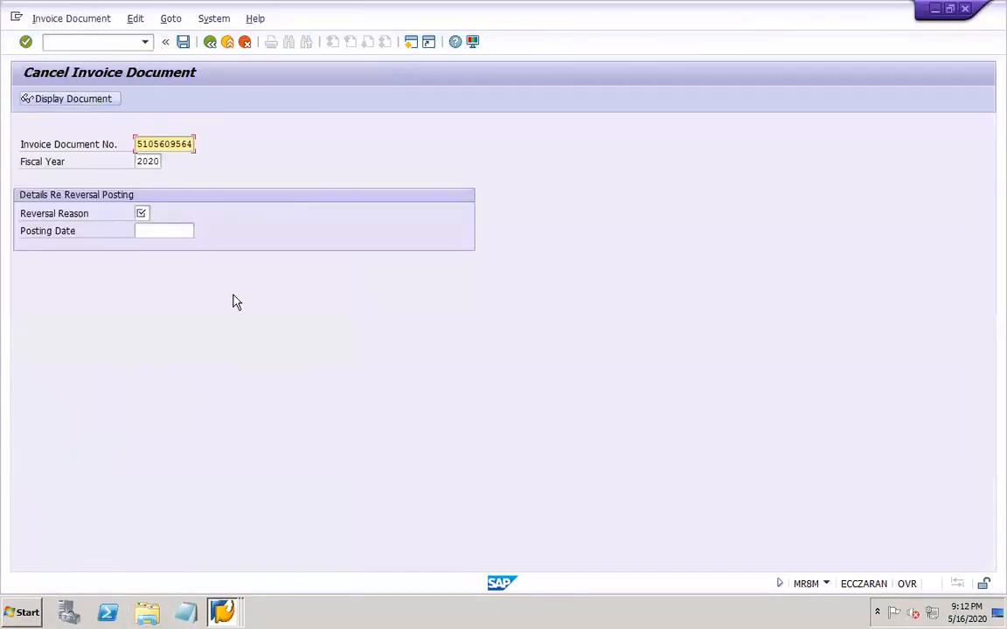
Set the invoice cancellation's reversal reason to 01 and its posting date to 05.03.2020
left_click(142, 214)
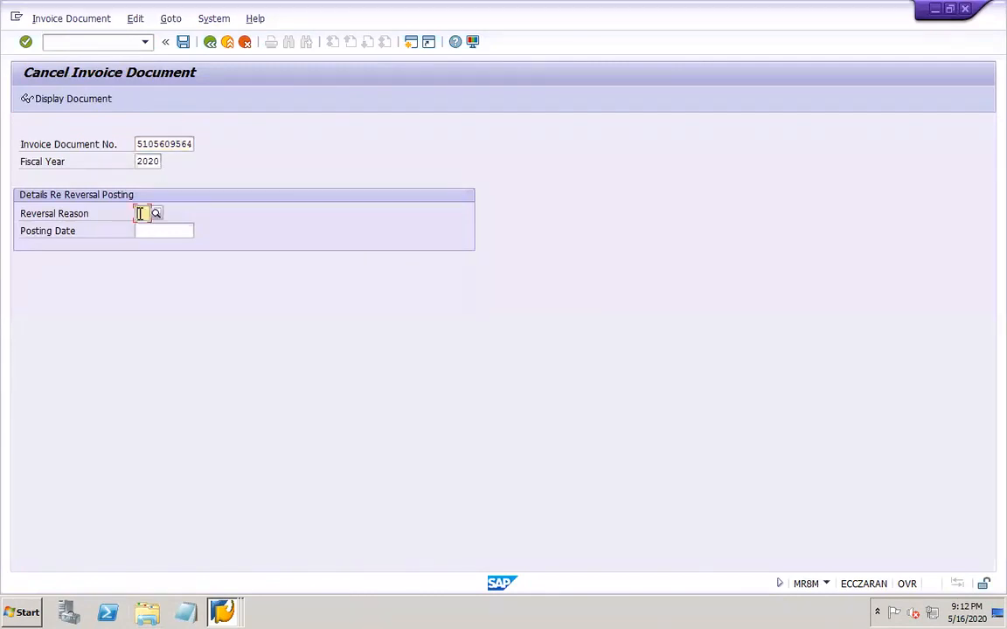
left_click(143, 228)
left_click(150, 232)
left_click(175, 245)
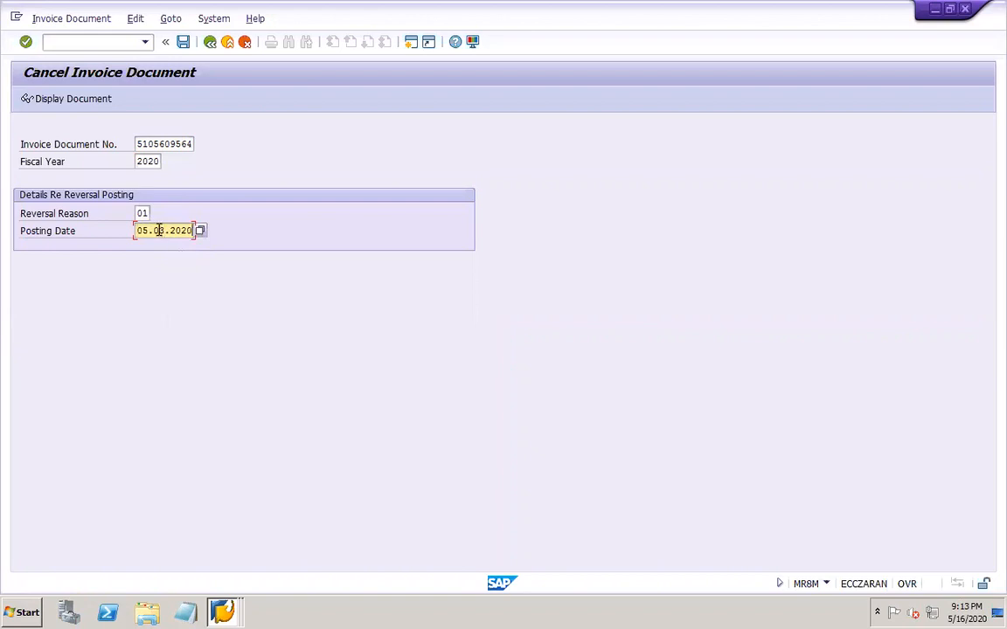
Set the invoice cancellation's posting date to 02.01.2020 and post the reversal
left_click(159, 230)
type("1")
left_click(183, 42)
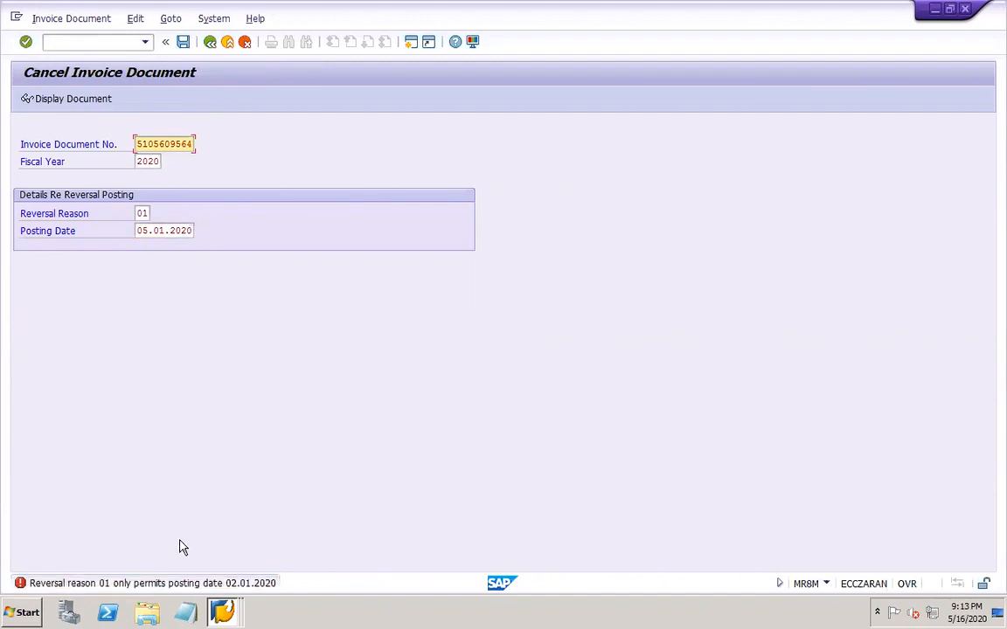
left_click(138, 230)
type("02")
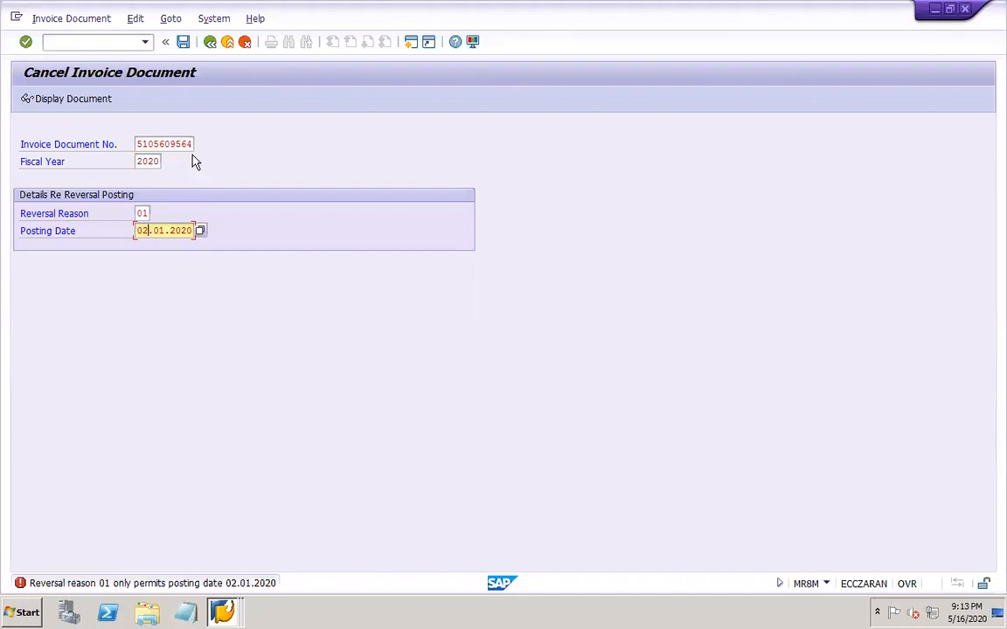
left_click(184, 42)
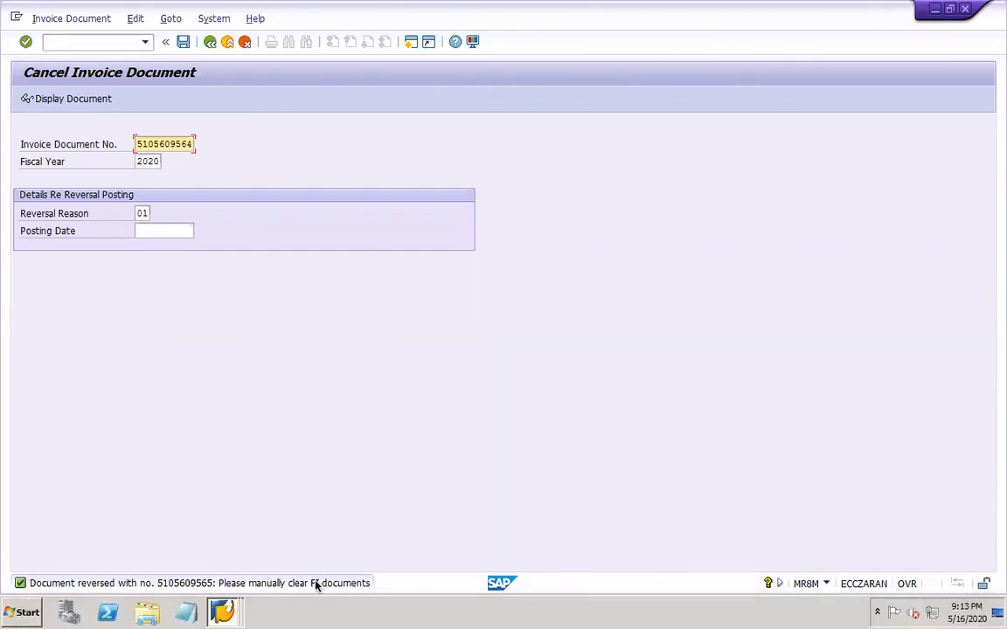
Review the materials management topics on the course content page in Google Chrome, then switch to the RM consumption slide in PowerPoint
left_click(135, 609)
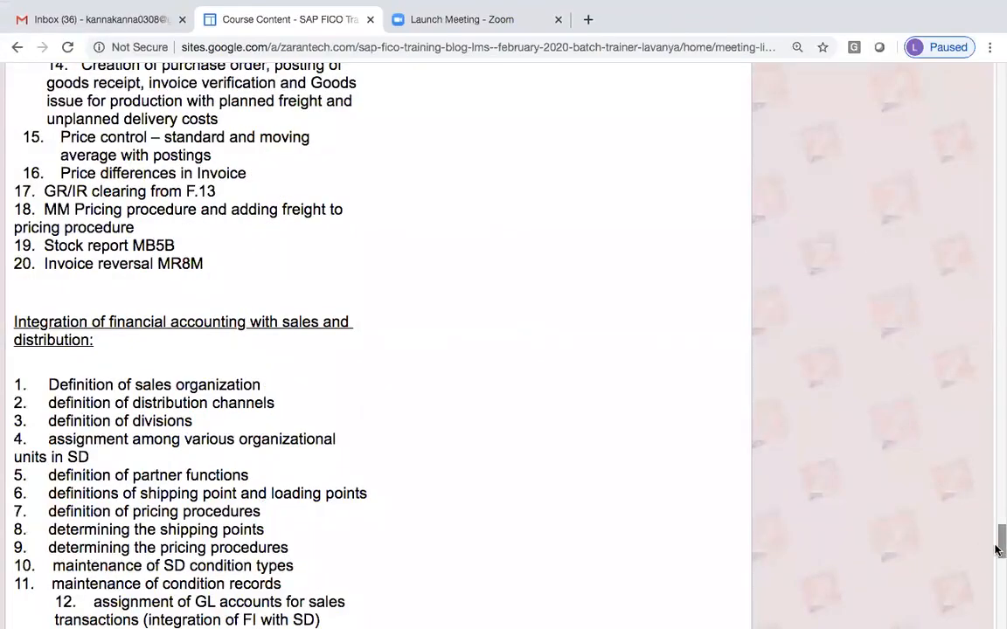
scroll(998, 542, "up", 5)
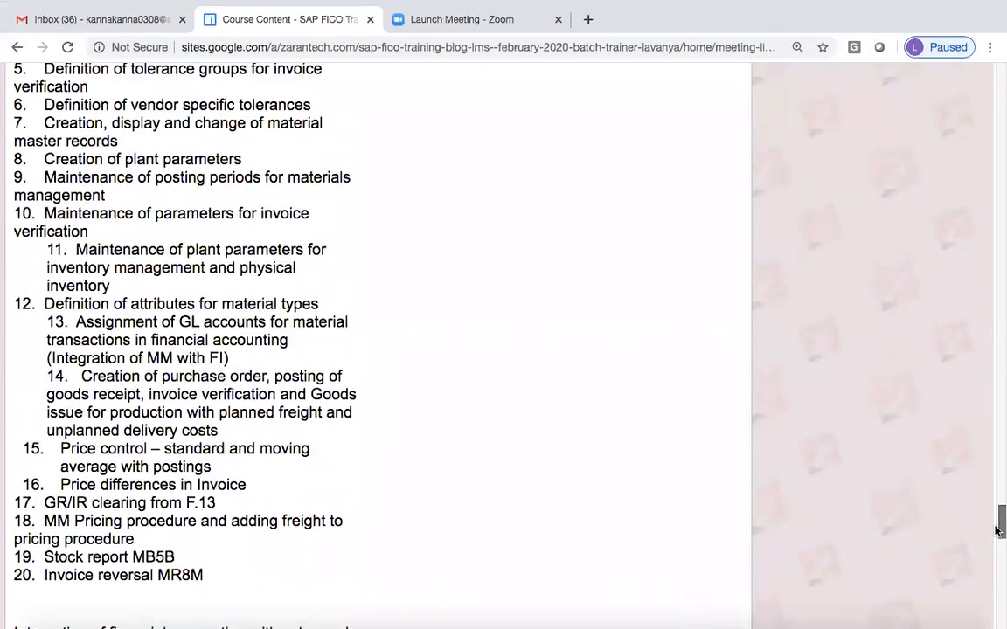
left_click_drag(997, 526, 998, 526)
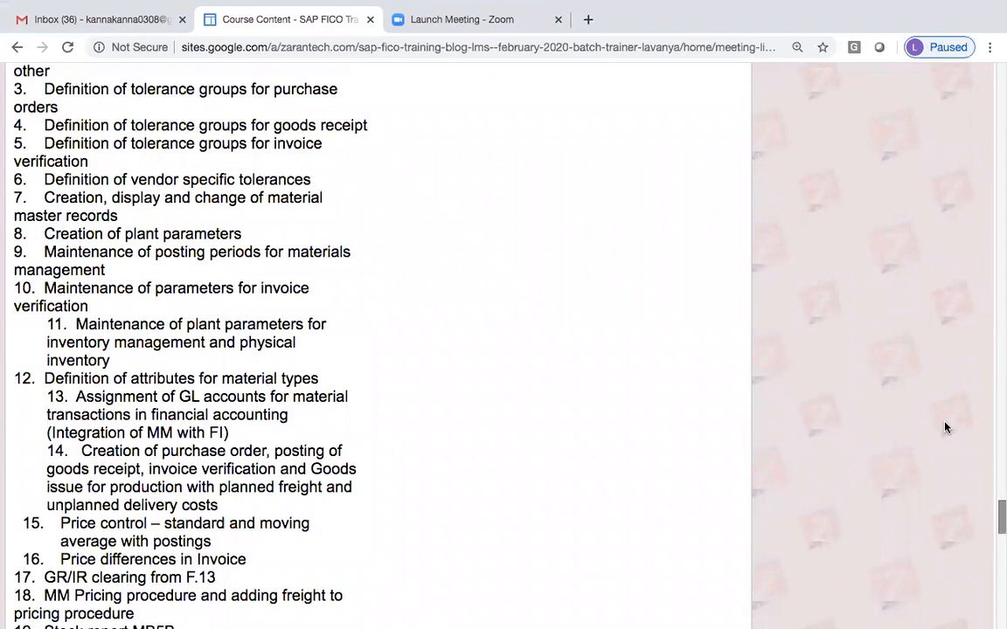
mouse_move(546, 23)
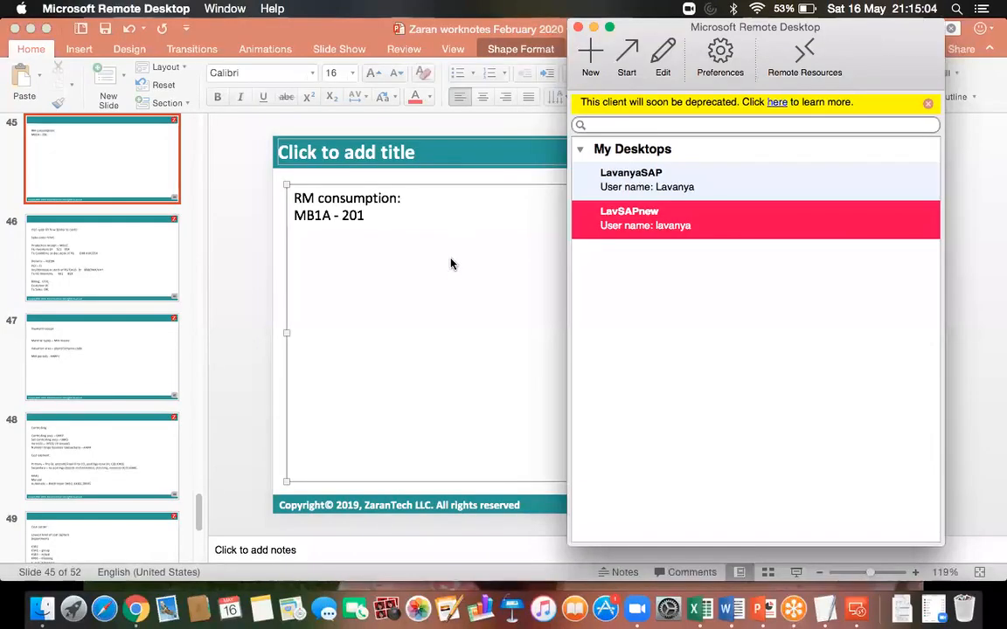
left_click(405, 226)
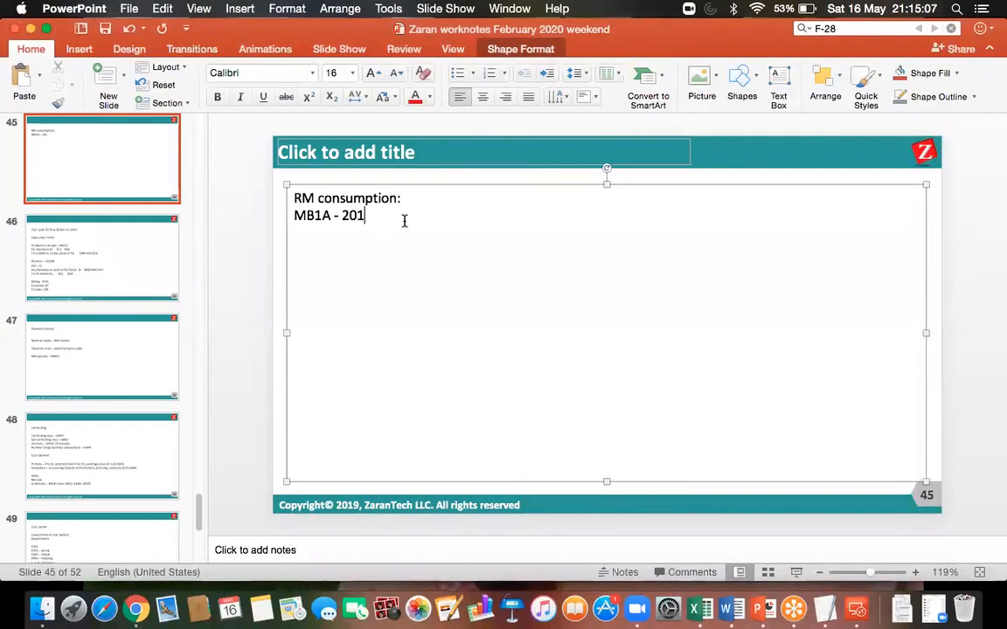
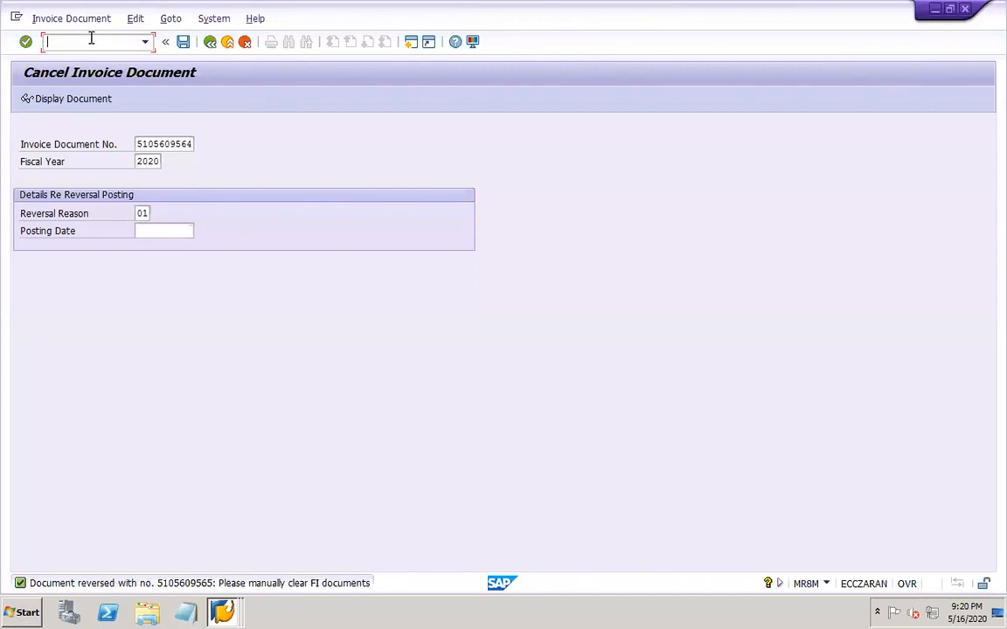
In the SAP session, start transaction OBA4 and open the details of company code DOR1's blank user tolerance group
type("/noba4")
key("Return")
left_click(178, 475)
left_click(162, 237)
type("dor1")
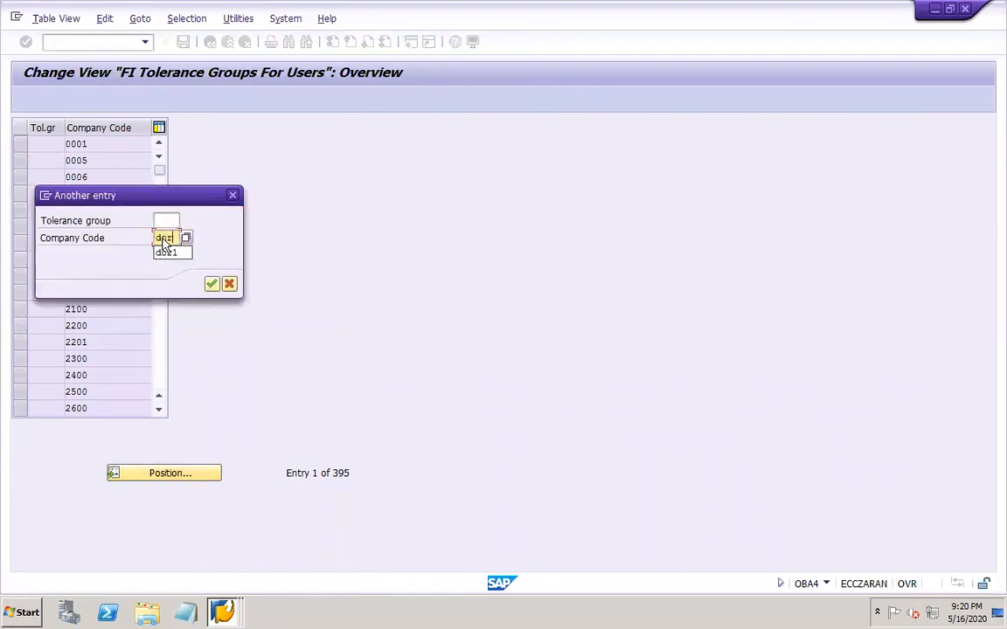
key("Return")
double_click(45, 148)
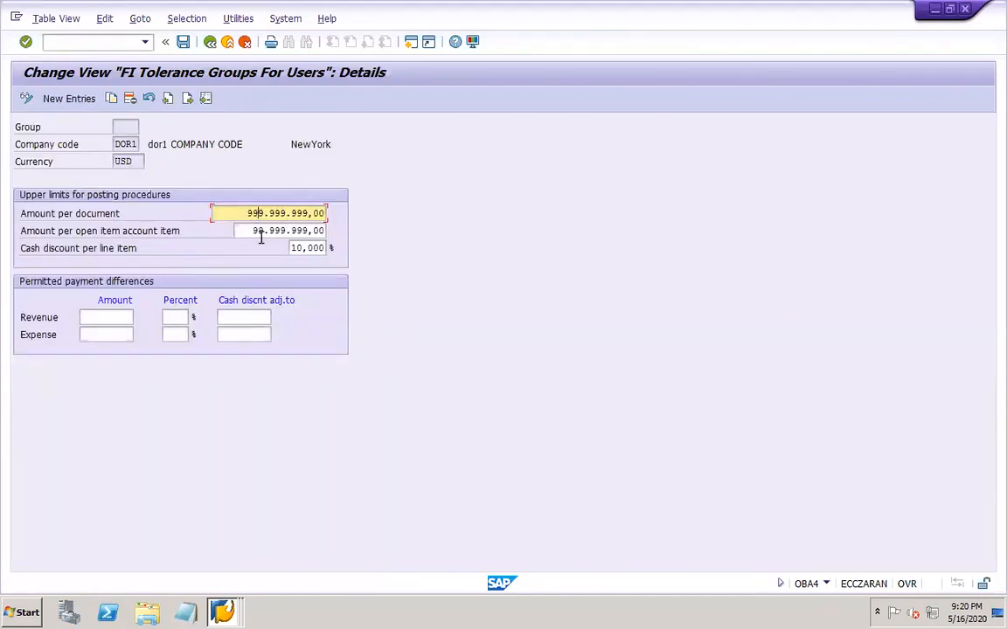
Set the permitted payment differences for both revenue and expense to an amount of 100 and 10 percent
left_click(244, 231)
left_click(307, 248)
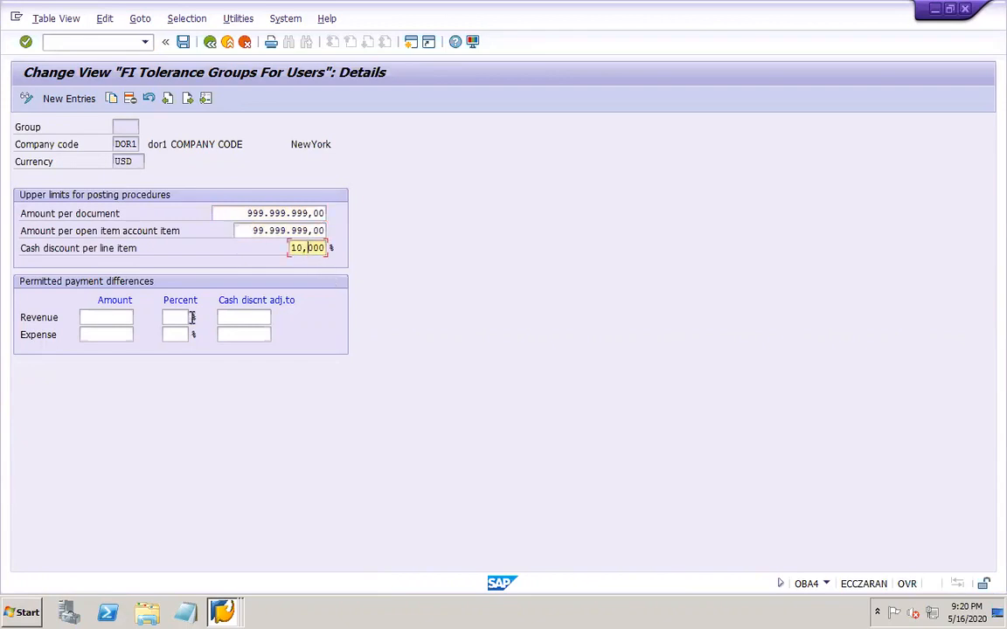
left_click(86, 319)
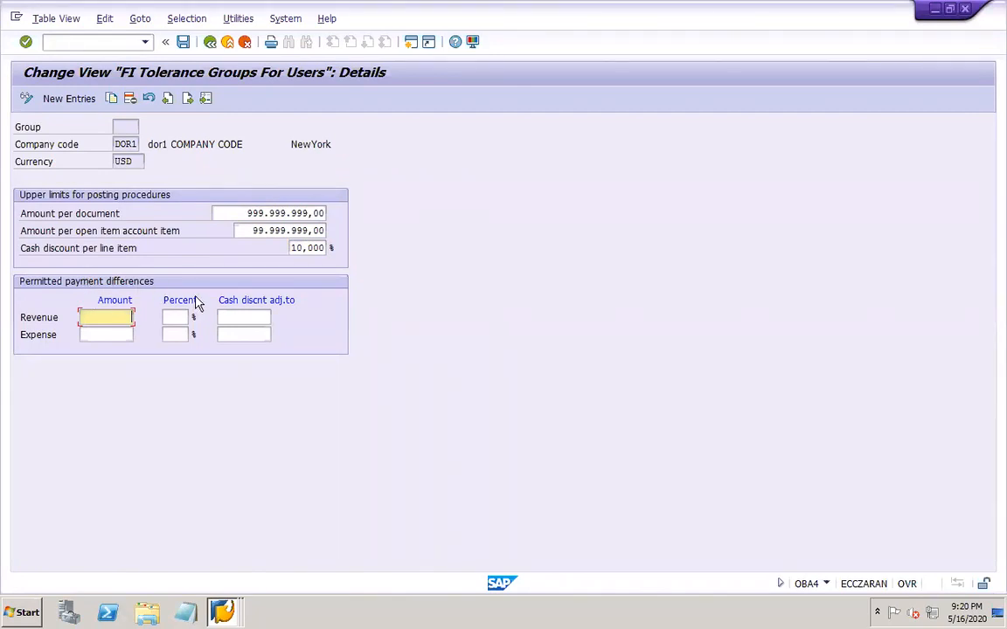
type("100")
left_click(123, 337)
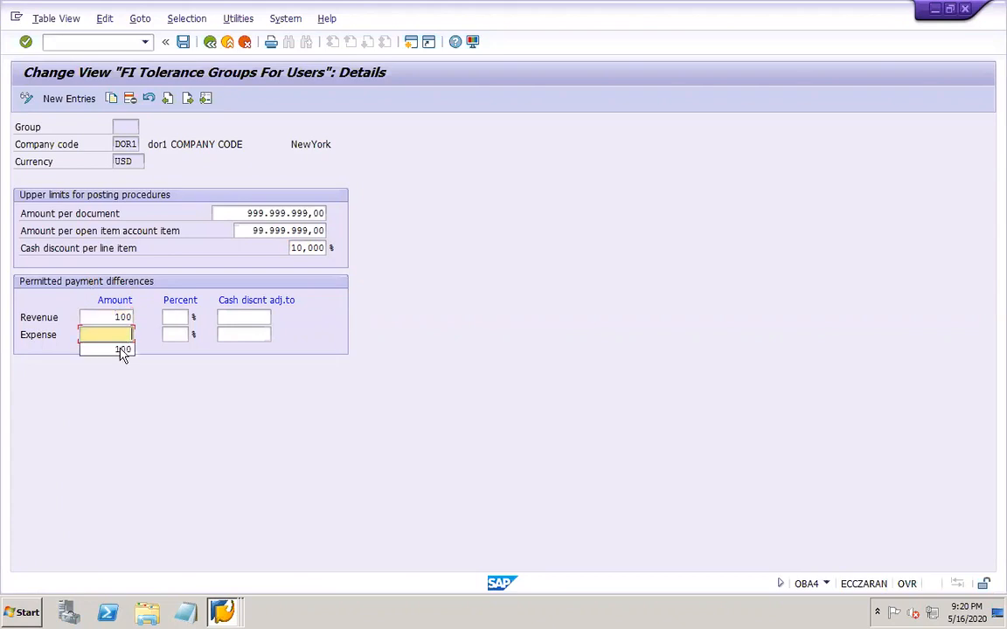
left_click(121, 352)
left_click(175, 316)
left_click(184, 334)
left_click(179, 334)
left_click(179, 353)
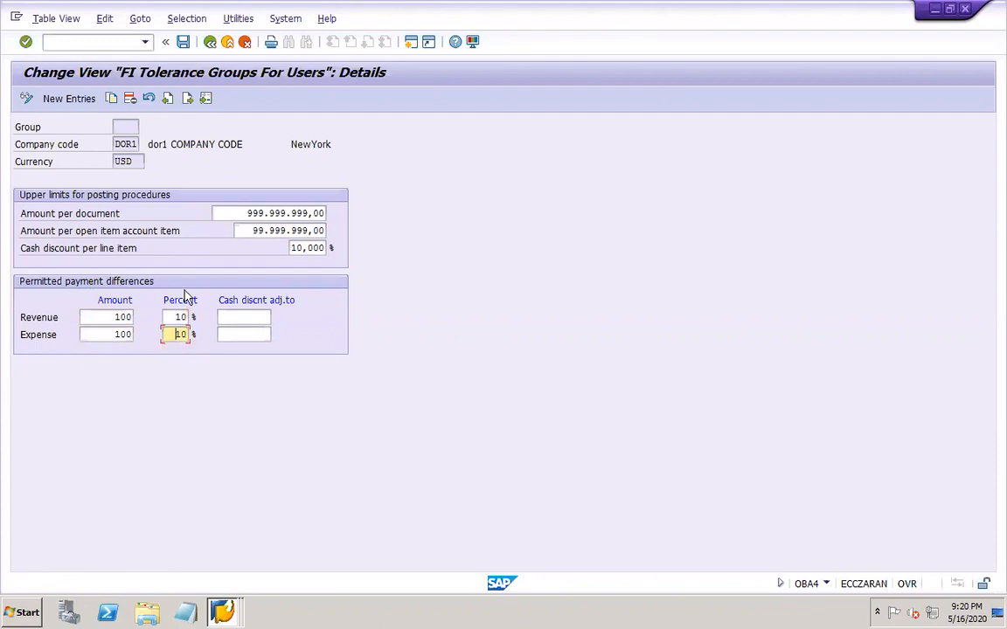
Set the cash discount adjustment limit to 2 for both revenue and expense, and save the user tolerance group
left_click(253, 320)
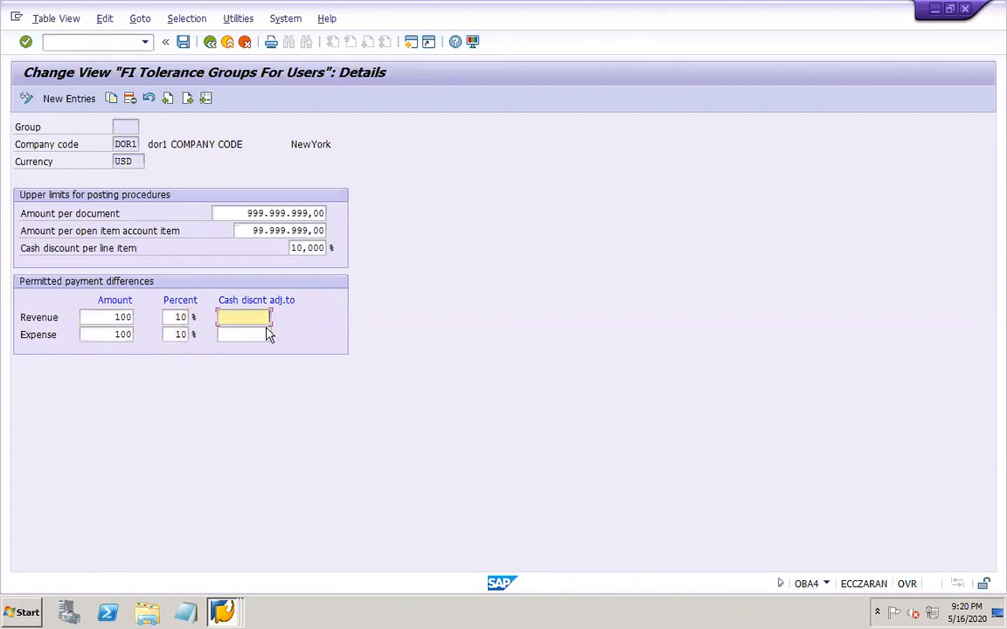
type("2")
left_click(255, 335)
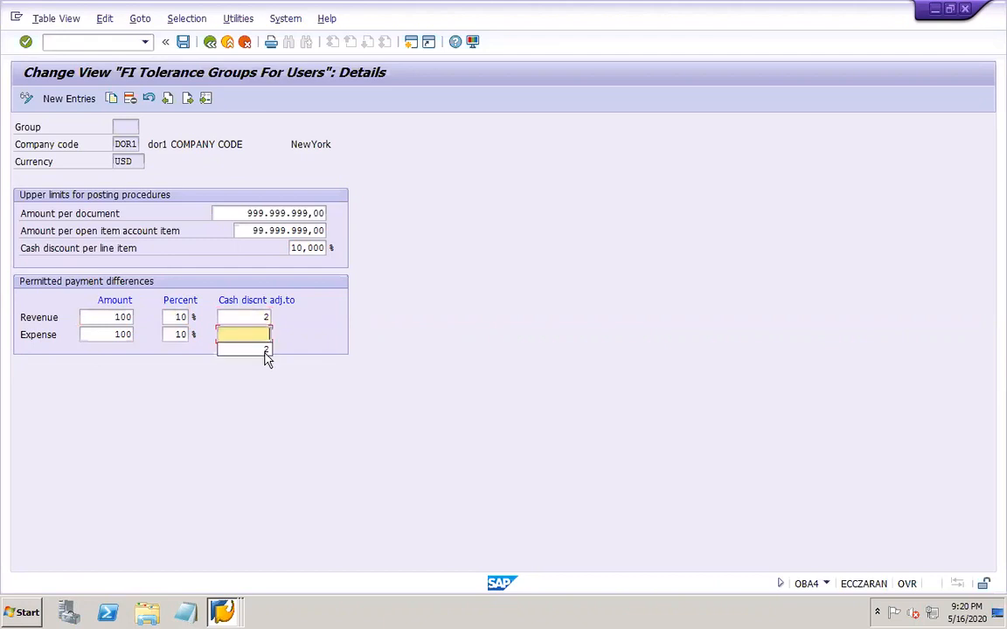
left_click(262, 352)
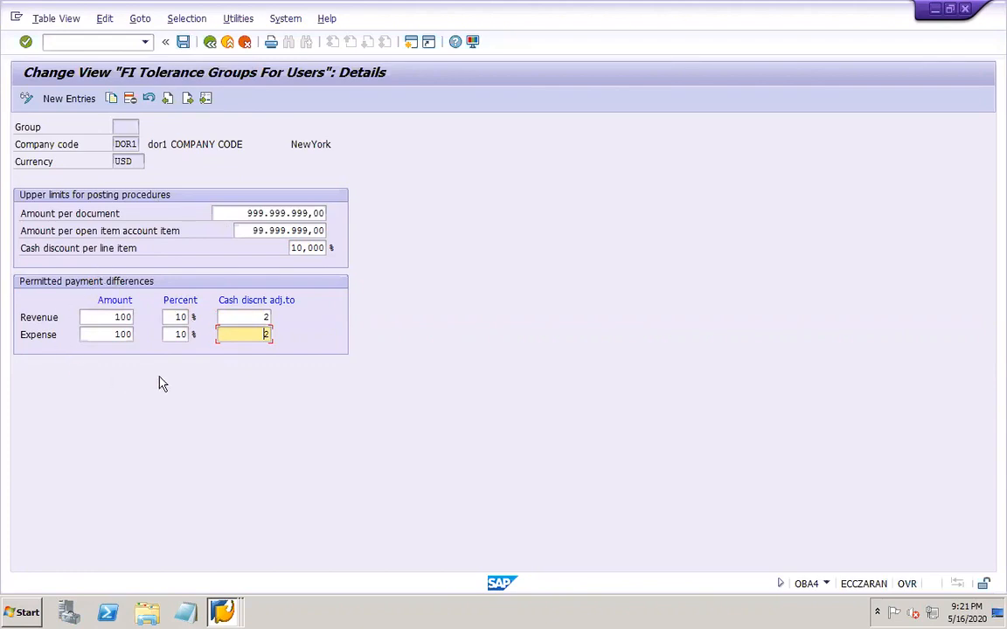
left_click(183, 43)
left_click(232, 267)
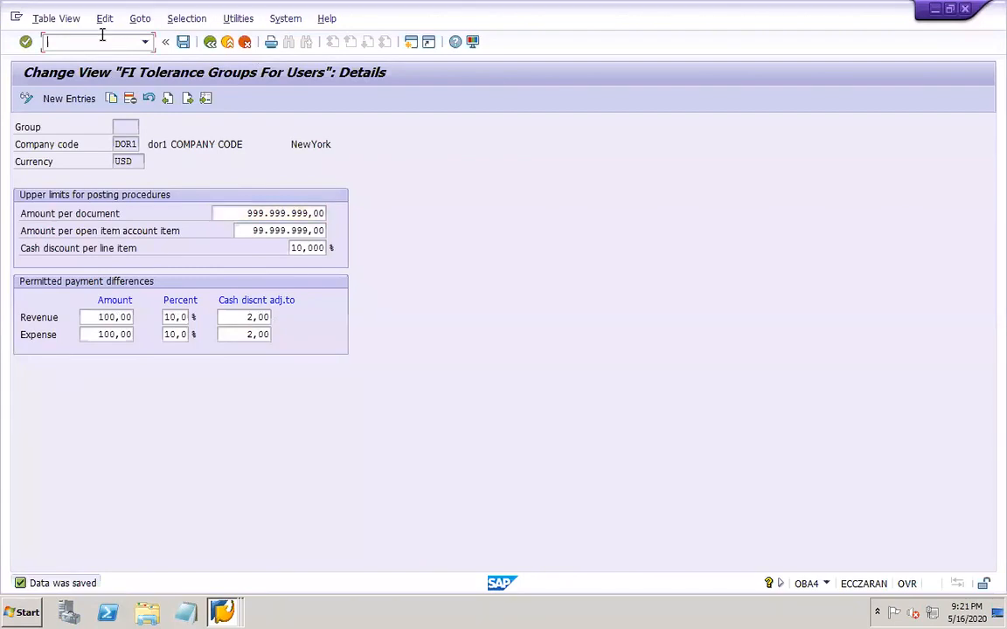
Start transaction OB57 and find the trainer's user name in the tolerance group assignments
type("/nob57")
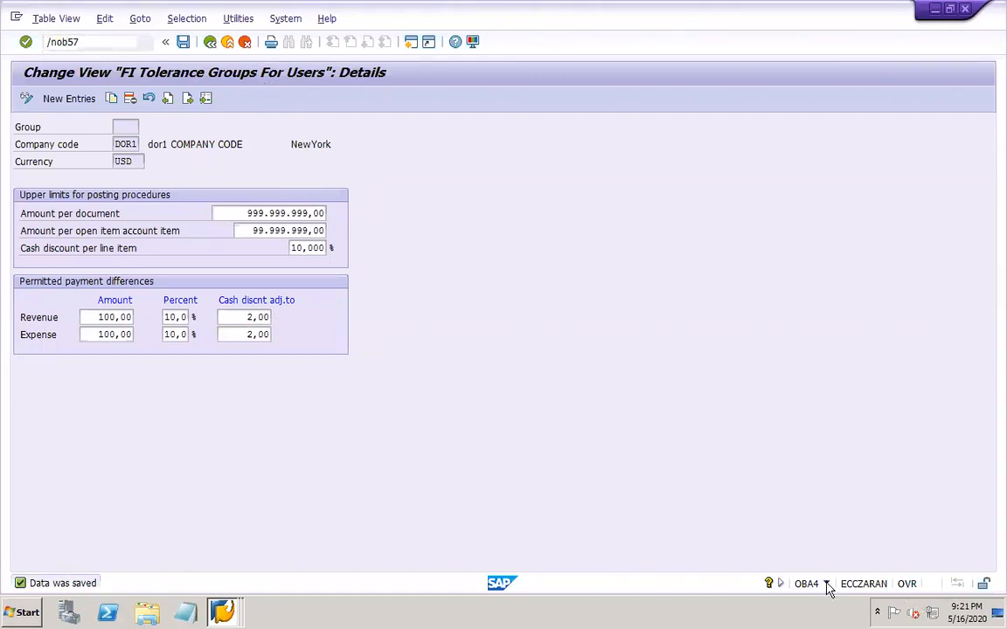
key("Return")
left_click(253, 474)
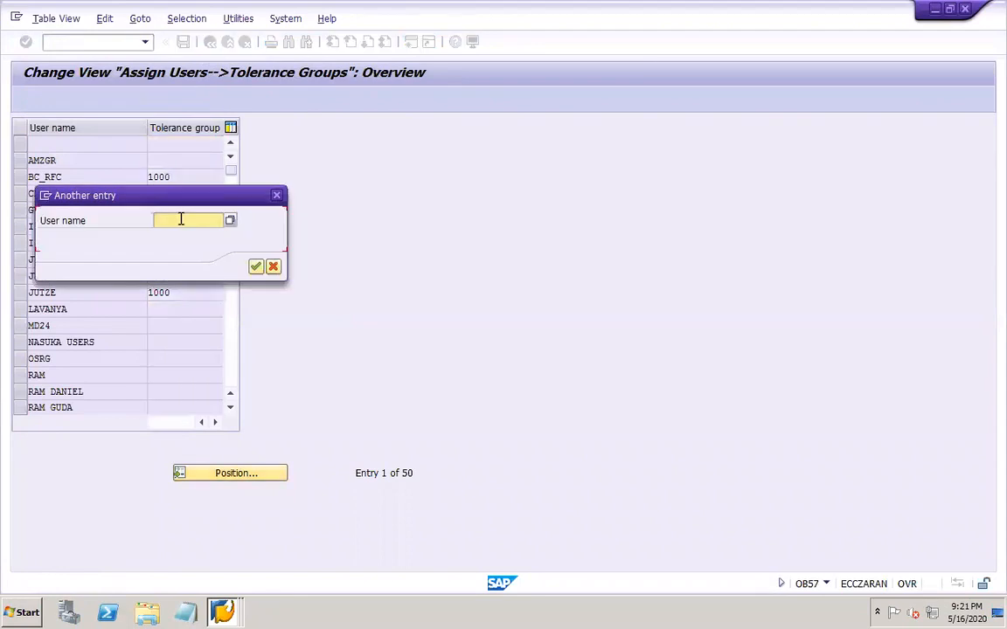
type("lavan")
left_click(201, 235)
left_click(255, 266)
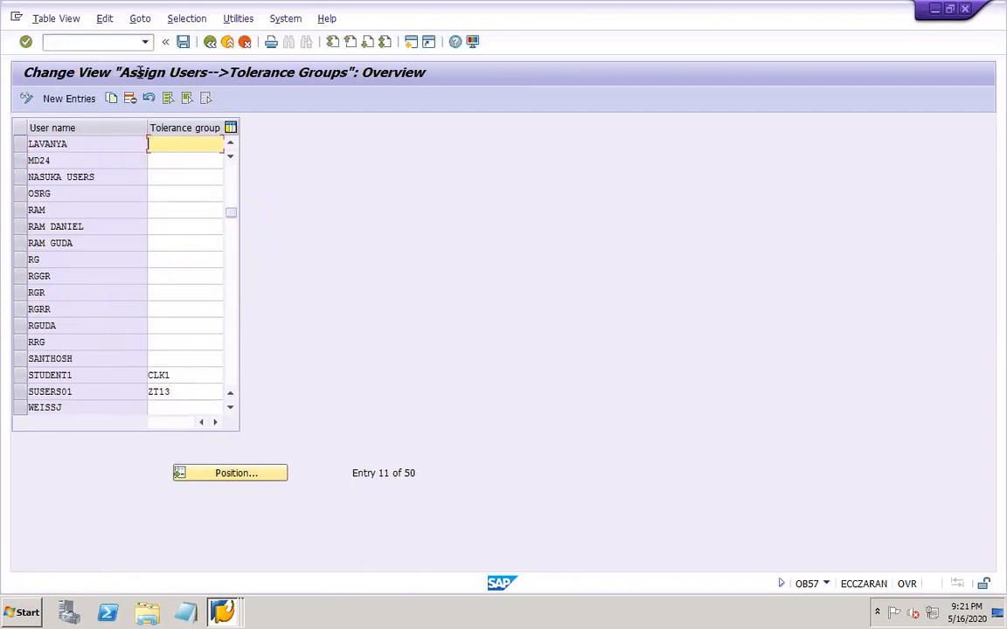
Start transaction OBA0 and open the G/L account tolerance group details for company code DOR1
left_click(112, 45)
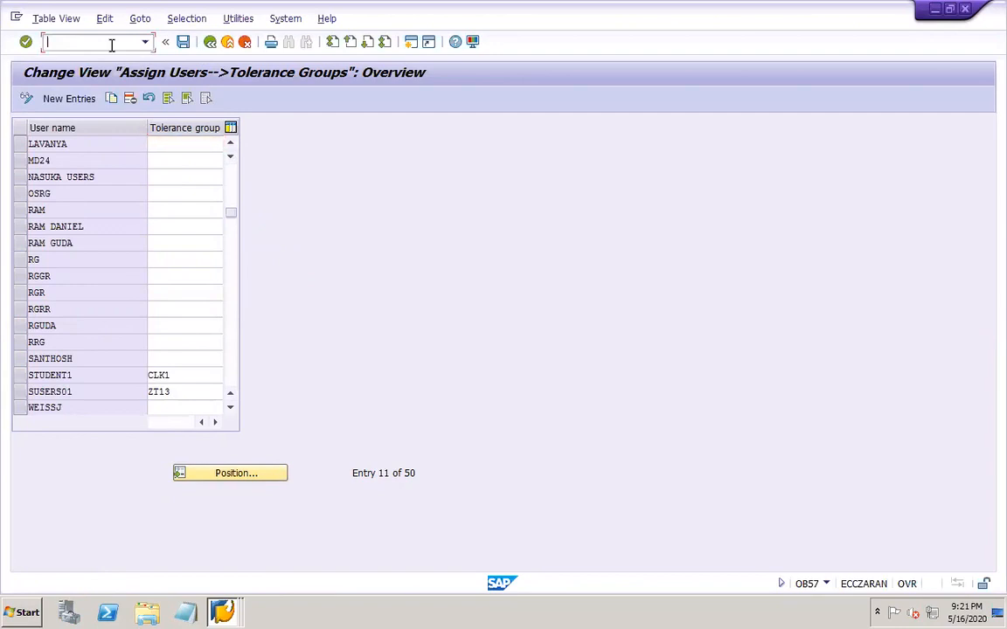
type("/noba0")
key("Return")
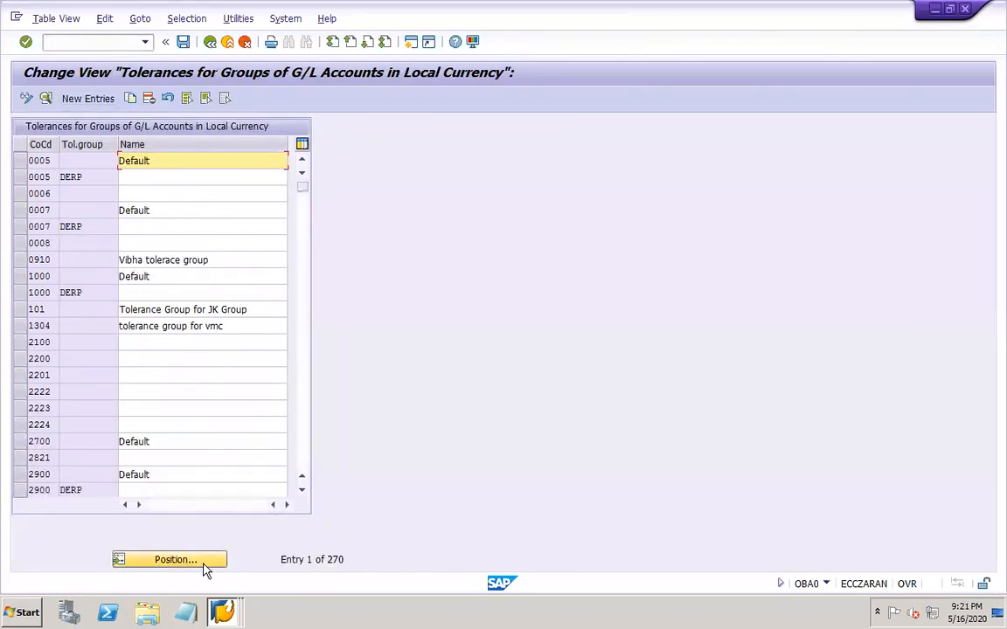
left_click(174, 560)
type("dor1")
key("Return")
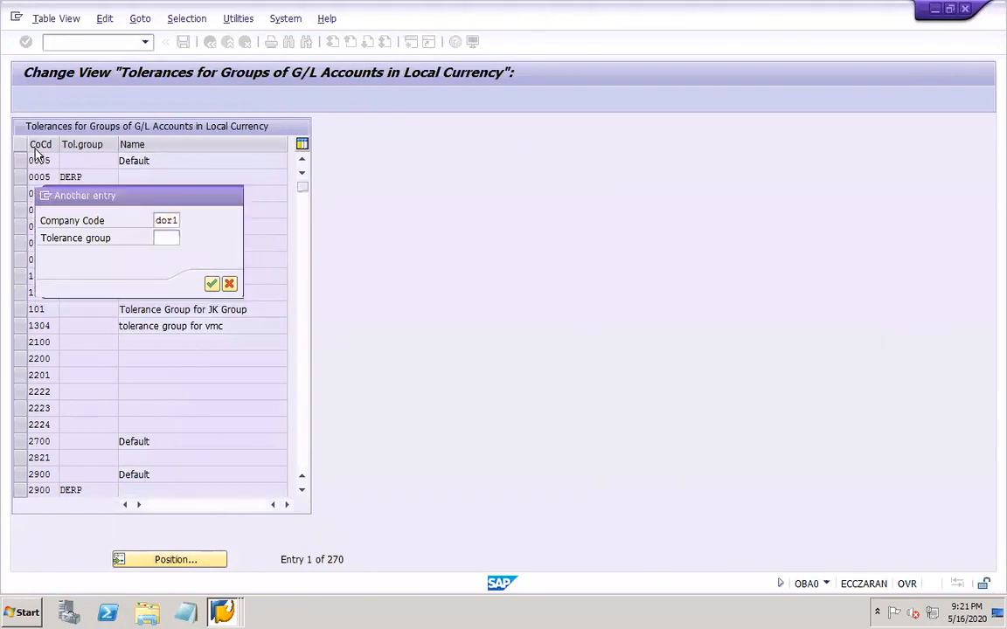
double_click(65, 161)
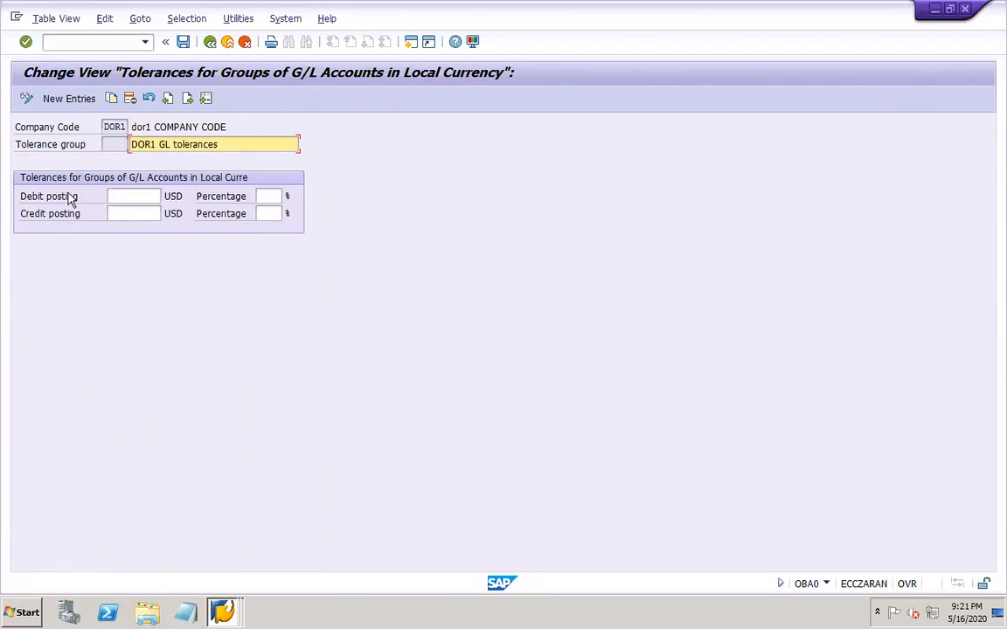
Set the debit posting and credit posting tolerances of the DOR1 GL tolerances group to 100 USD each
left_click(132, 199)
left_click(123, 212)
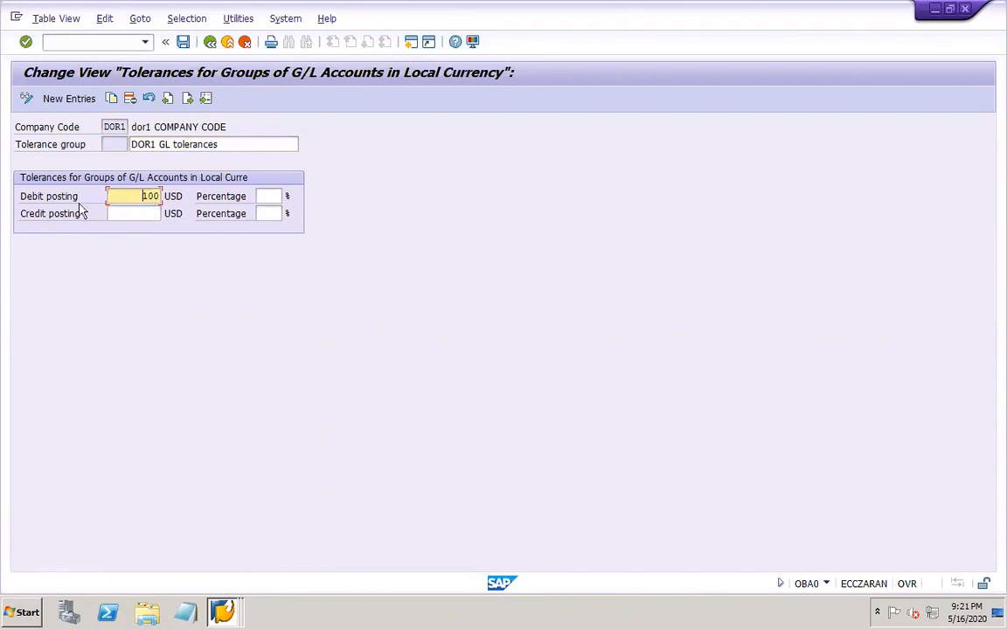
left_click(147, 214)
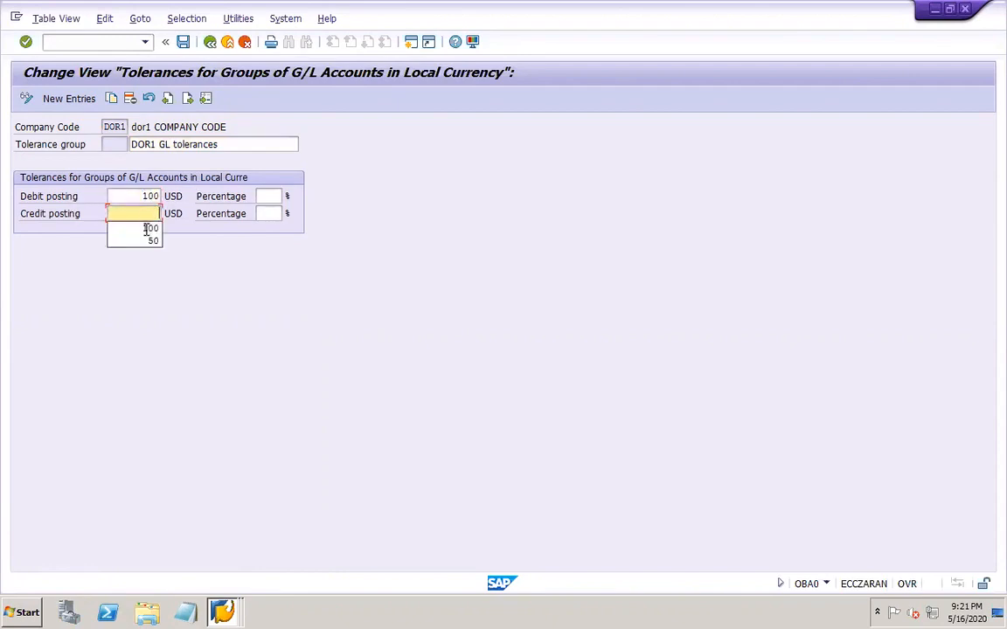
left_click(148, 229)
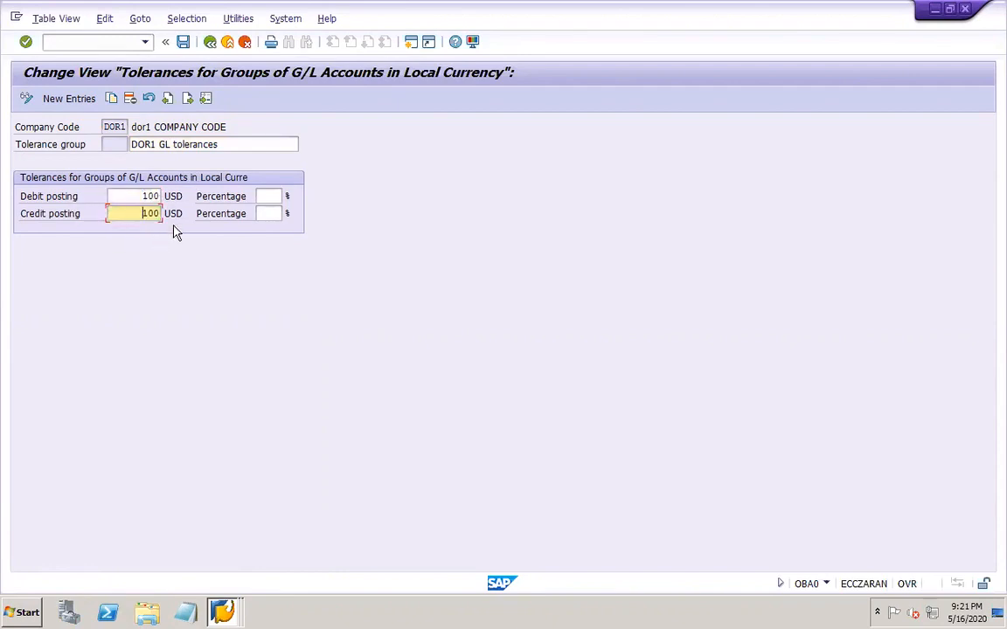
Set the debit and credit posting percentages to 10 and save the G/L tolerance group
left_click(270, 196)
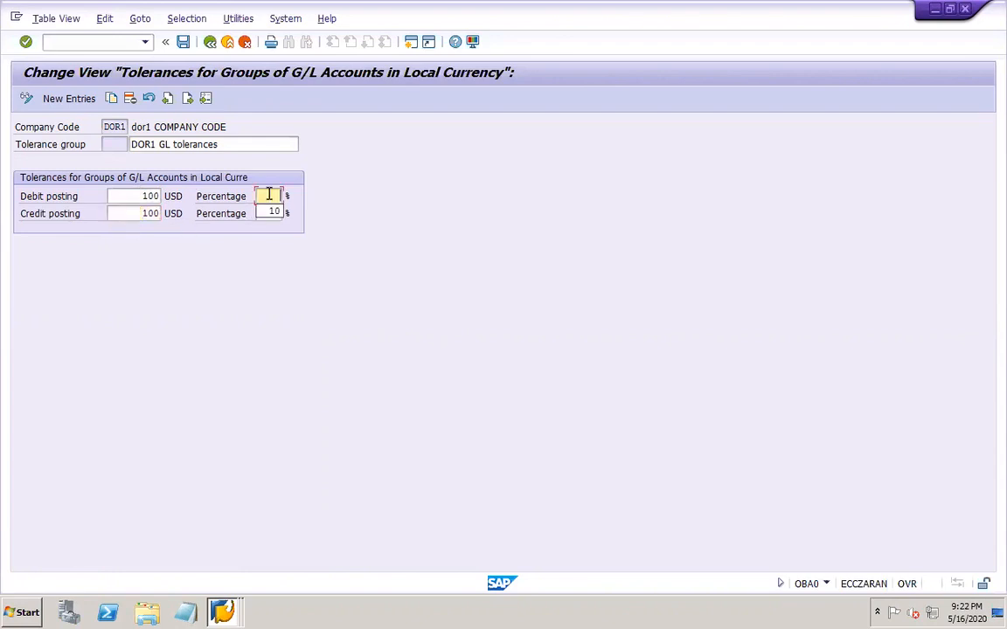
left_click(274, 211)
left_click(276, 214)
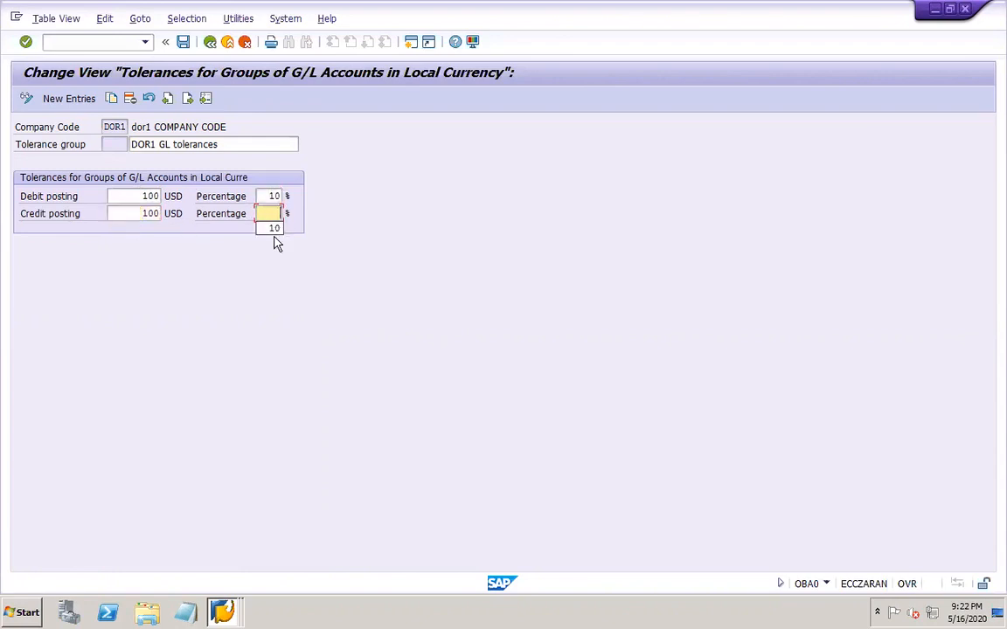
left_click(273, 231)
left_click(184, 42)
left_click(229, 265)
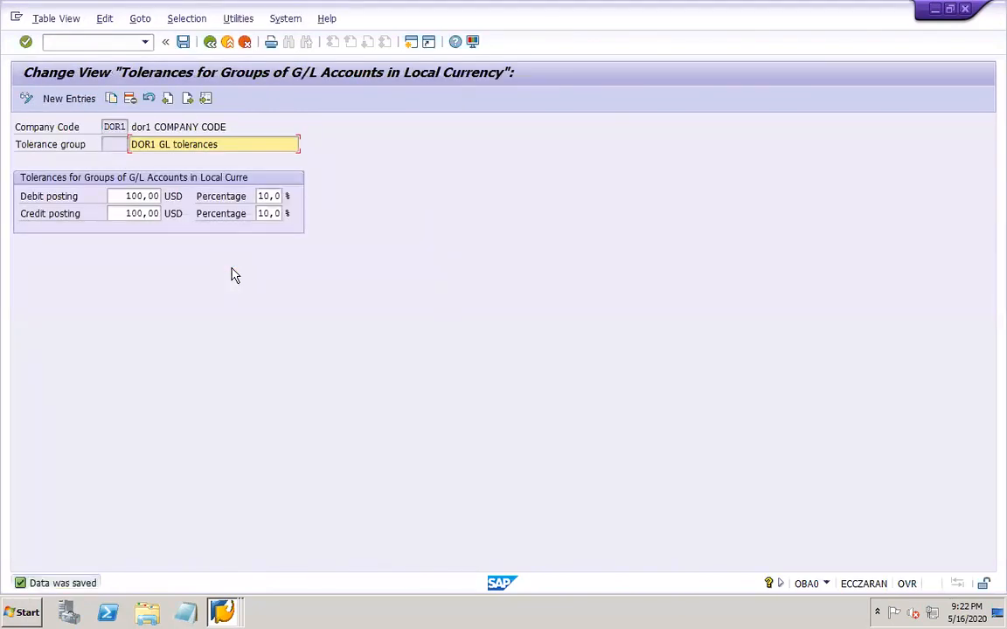
Switch to the G/L Account Line Item Display session and close it
left_click(223, 614)
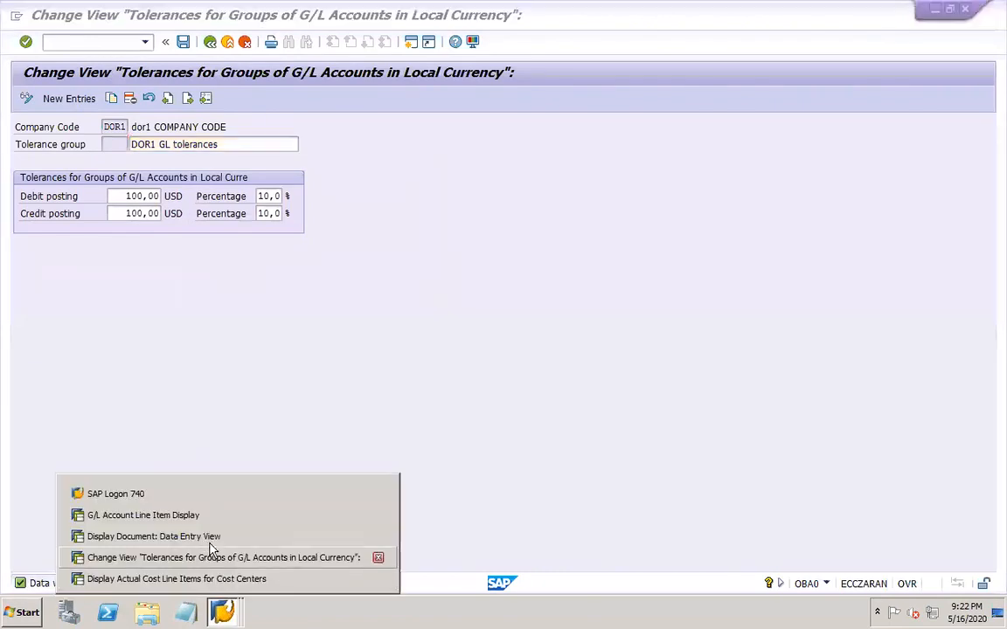
left_click(191, 523)
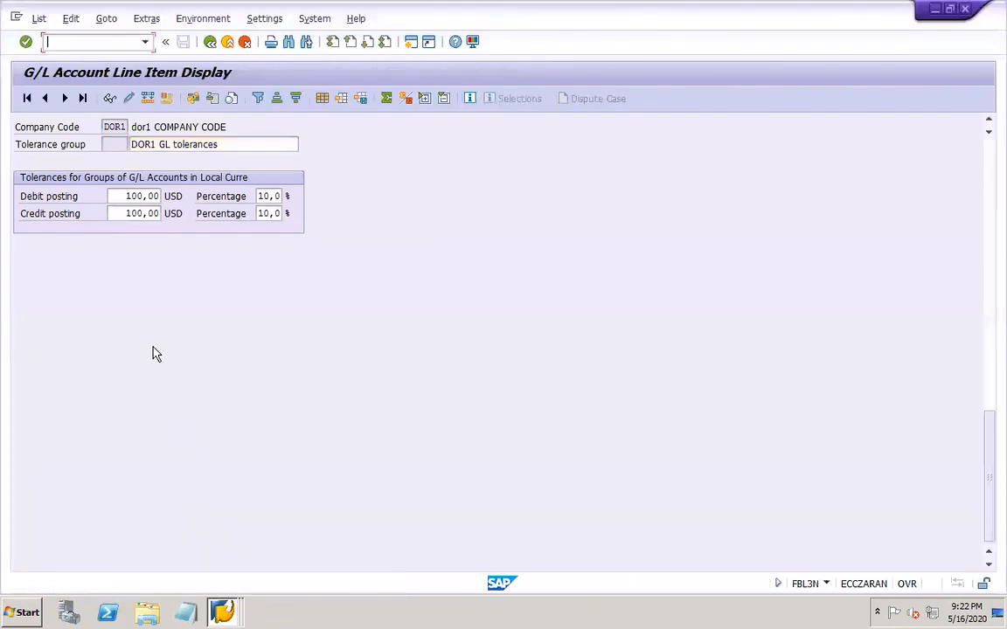
left_click(966, 10)
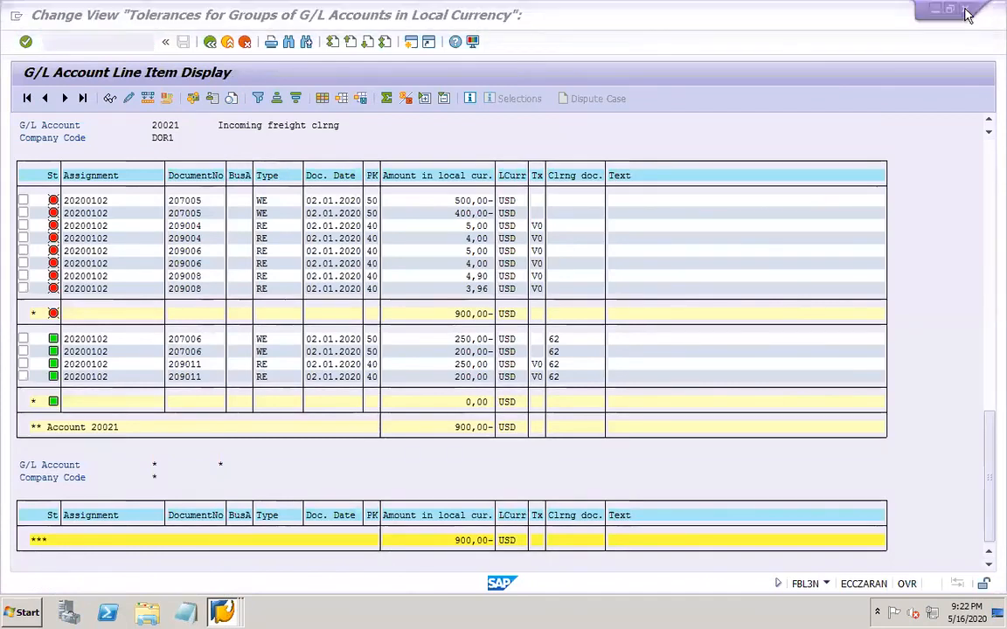
Switch to the Display Document session and start transaction FS00 in it
left_click(222, 612)
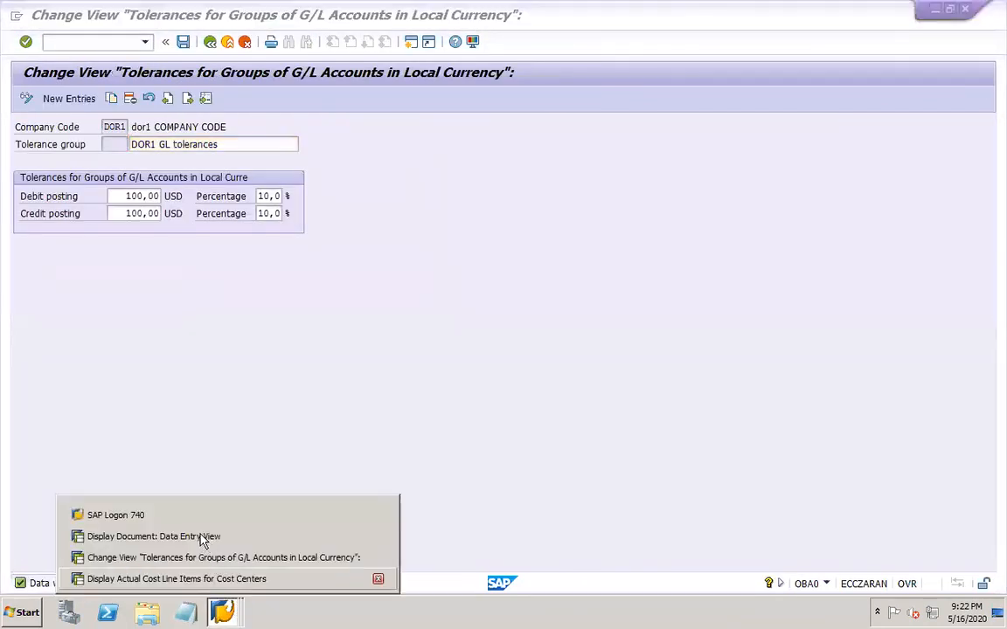
left_click(206, 536)
left_click(100, 39)
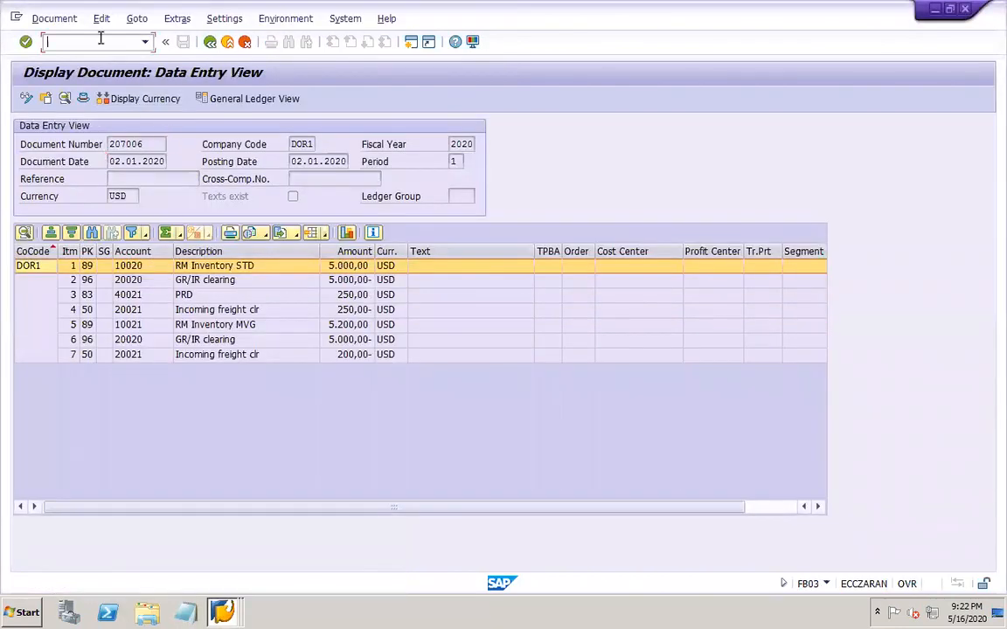
type("/nfs00")
key("Return")
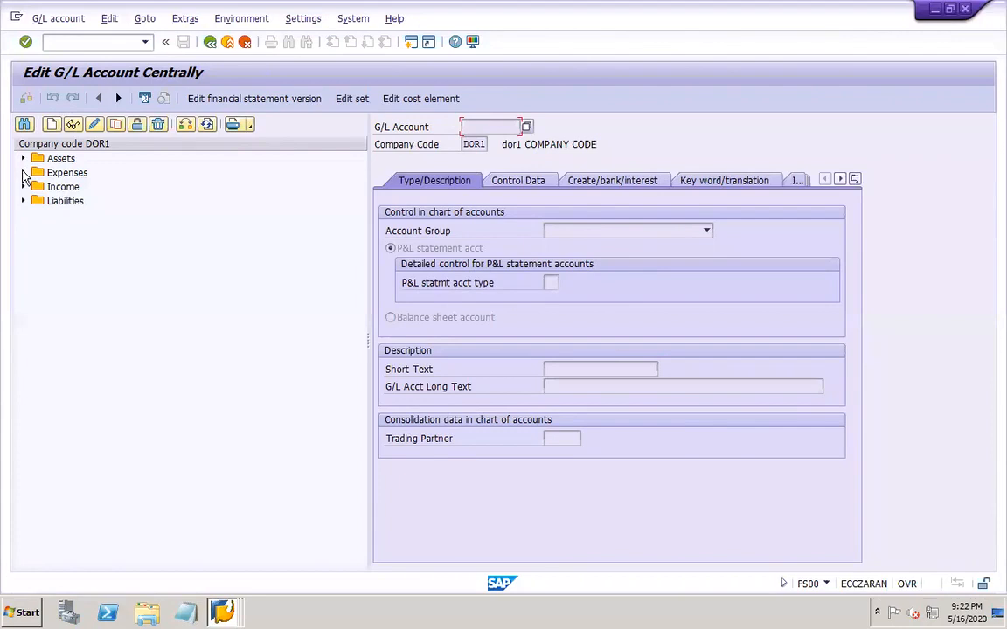
Copy the Salary expense account 40000 to a new G/L account 40030 in company code DOR1
left_click(23, 173)
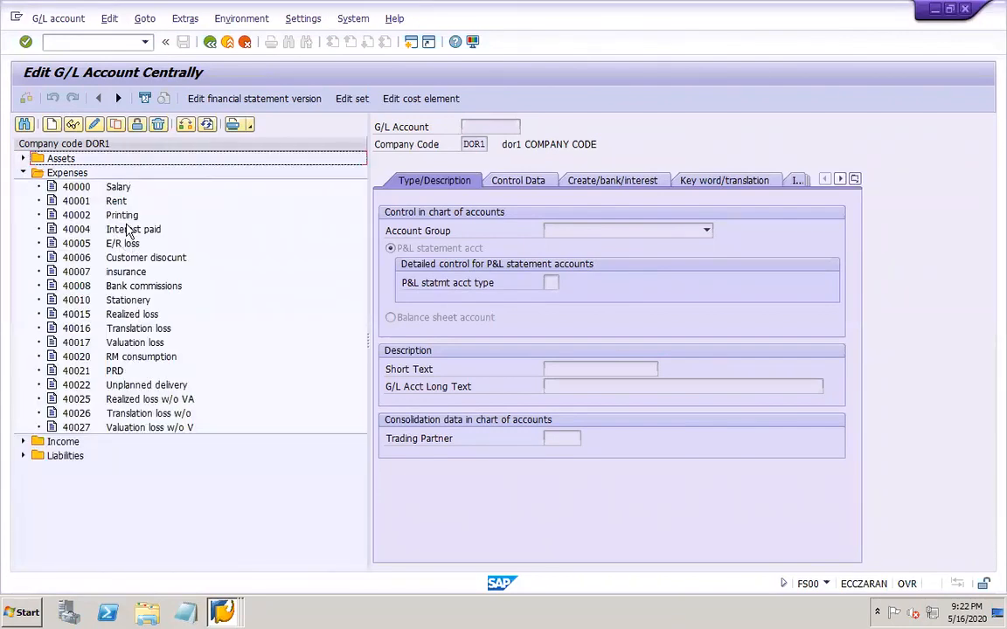
left_click(116, 187)
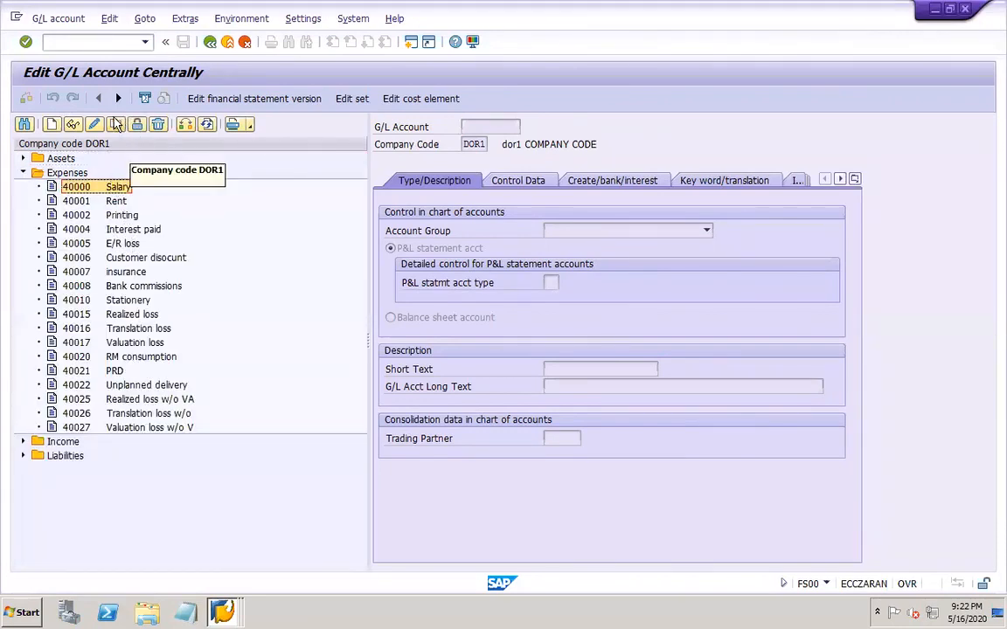
left_click(116, 127)
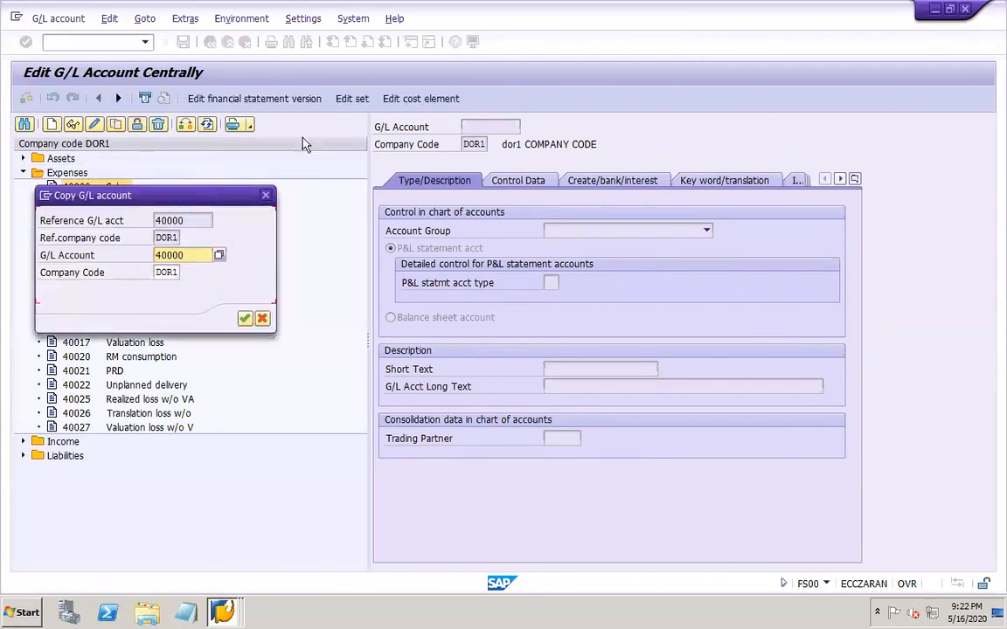
left_click_drag(186, 194, 346, 111)
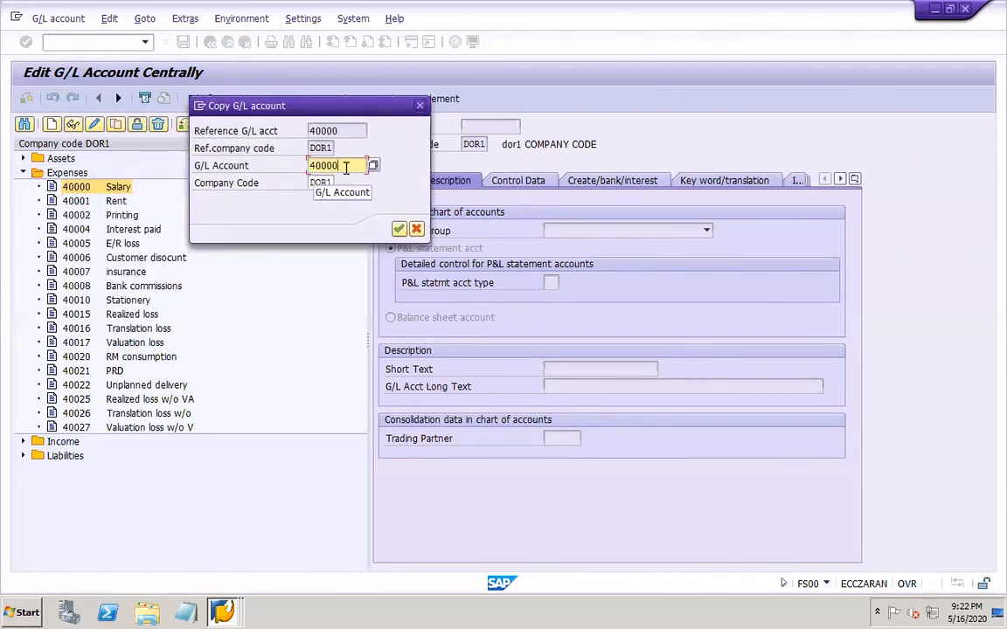
key("BackSpace")
key("BackSpace")
type("30")
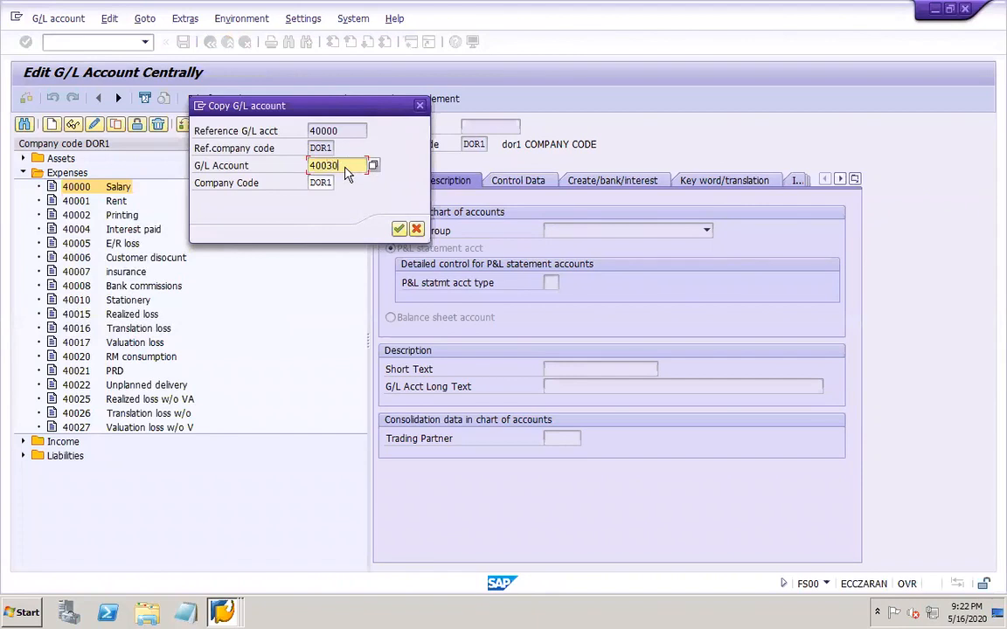
key("Return")
Set the short text and long text of account 40030 to "GL Tolerance loss"
left_click_drag(577, 369, 525, 373)
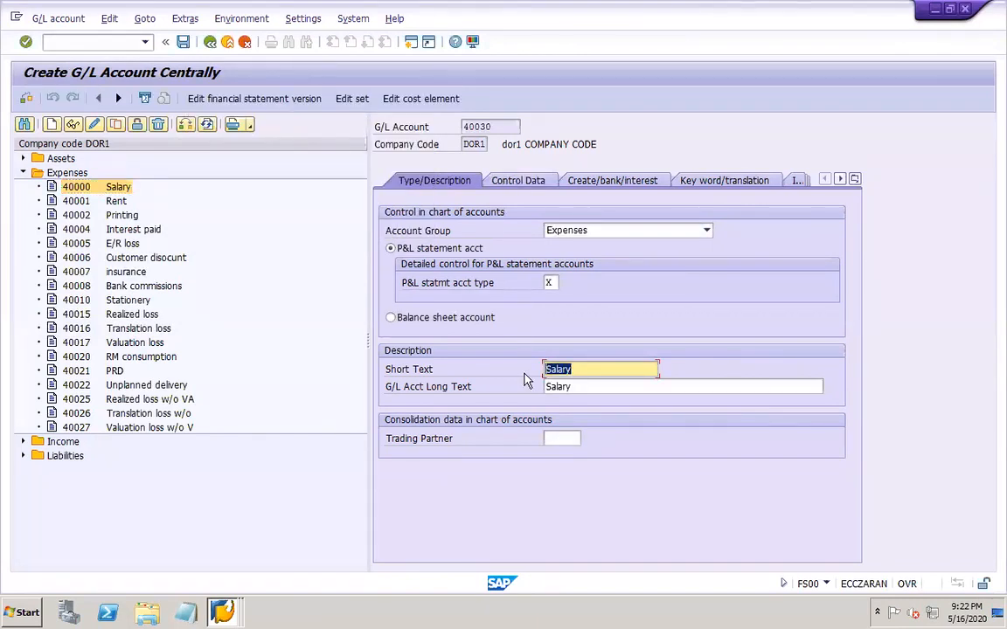
type("GL Toleracne loss")
left_click(588, 369)
type("ance")
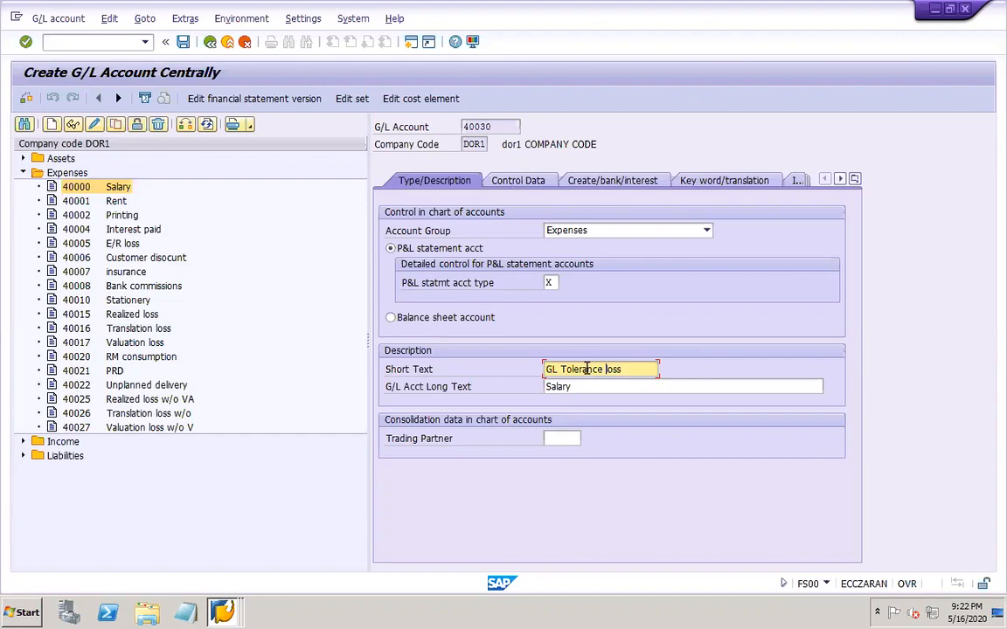
left_click_drag(630, 369, 532, 382)
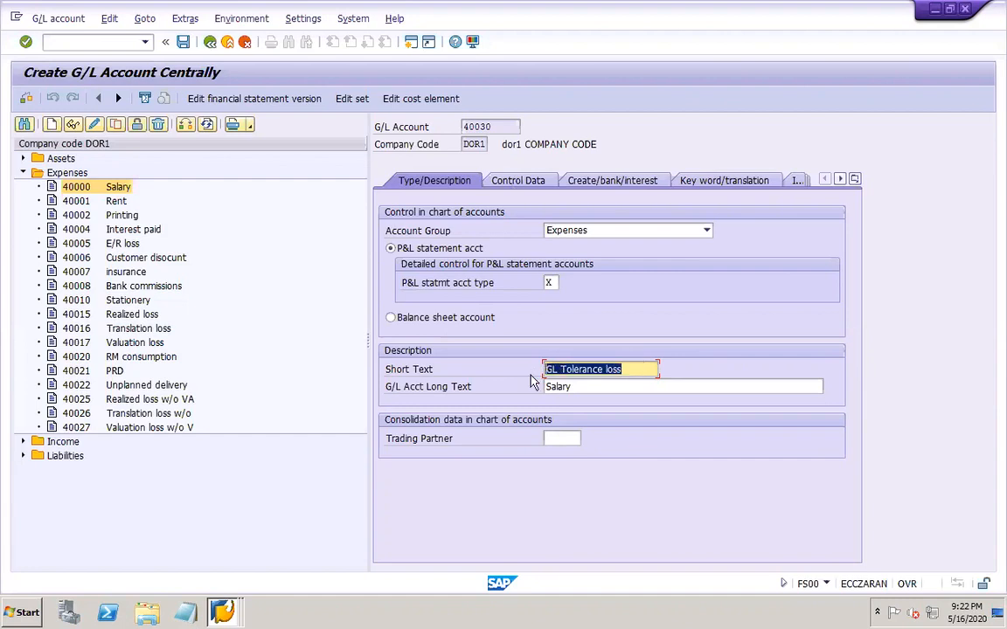
key("Tab")
key("ctrl+v")
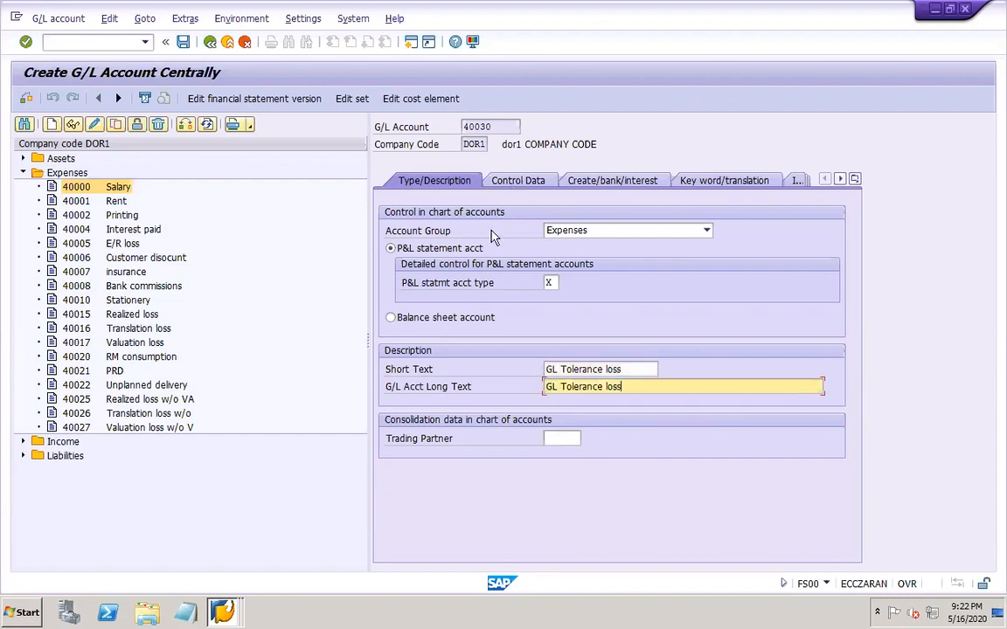
Check the control data and create/bank/interest settings of the new account 40030 and save it
left_click(547, 181)
left_click(610, 181)
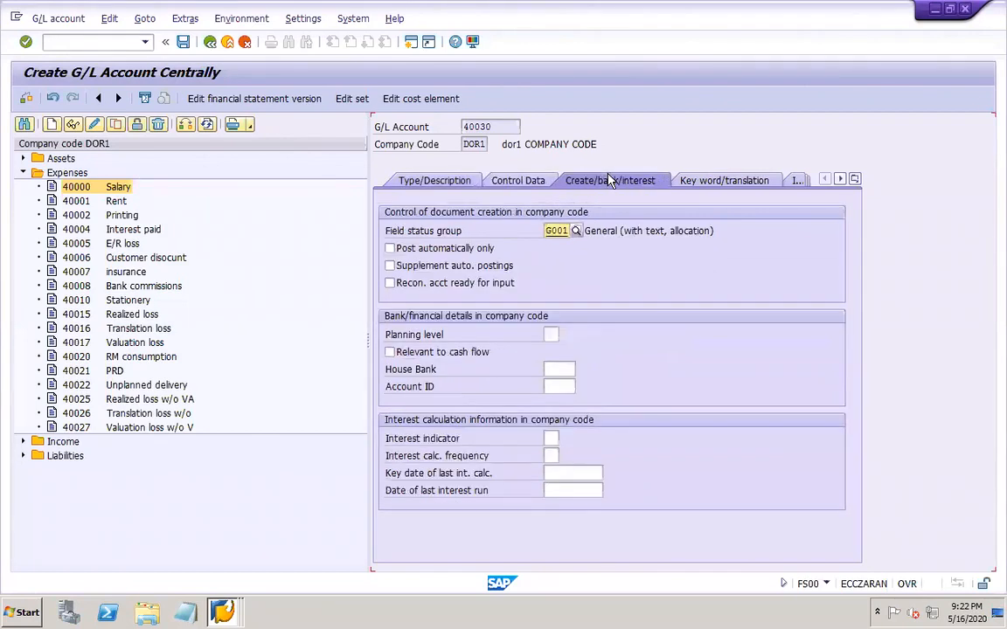
left_click(183, 42)
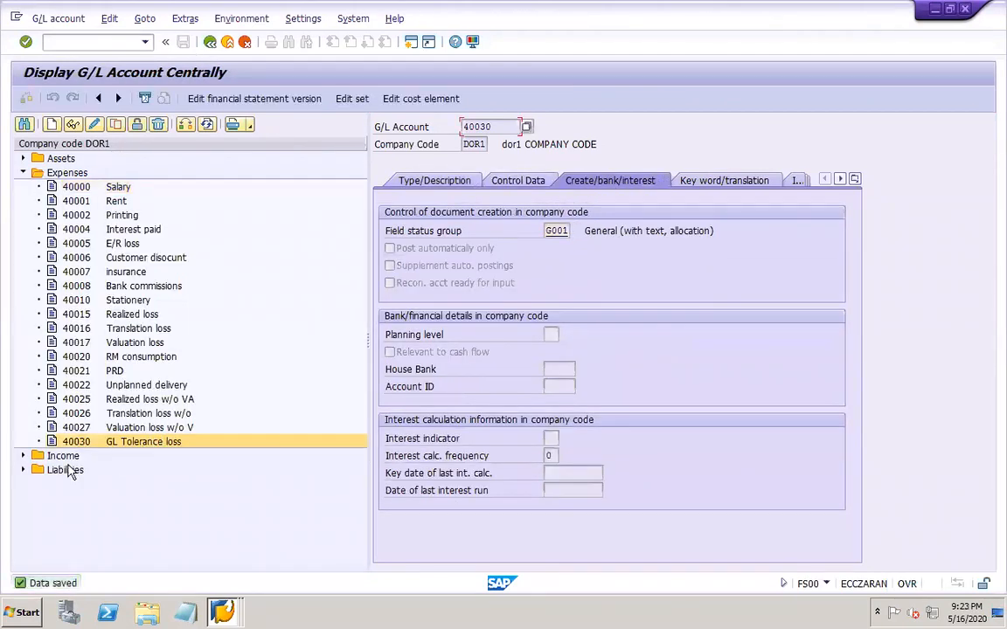
Show the income accounts and copy account 40030 to a new G/L account 30030 in company code DOR1
left_click(24, 456)
left_click(359, 564)
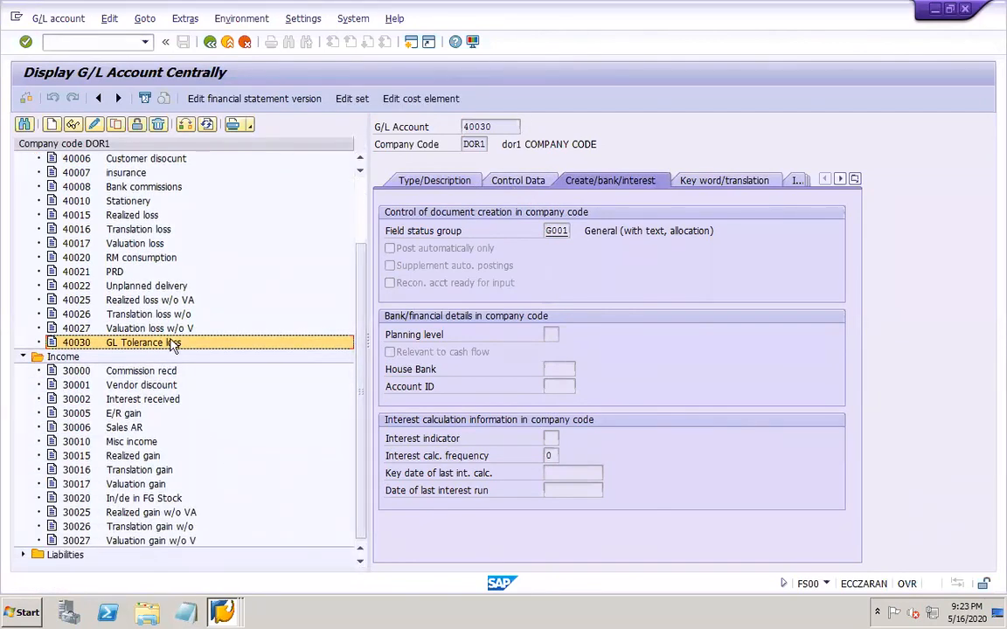
left_click(114, 124)
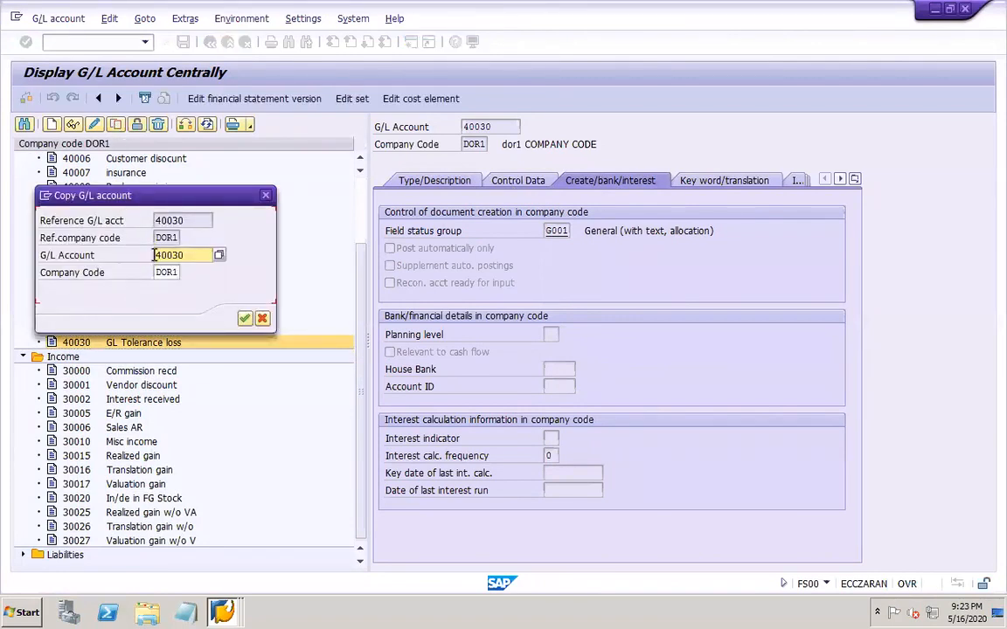
type("3")
key("Return")
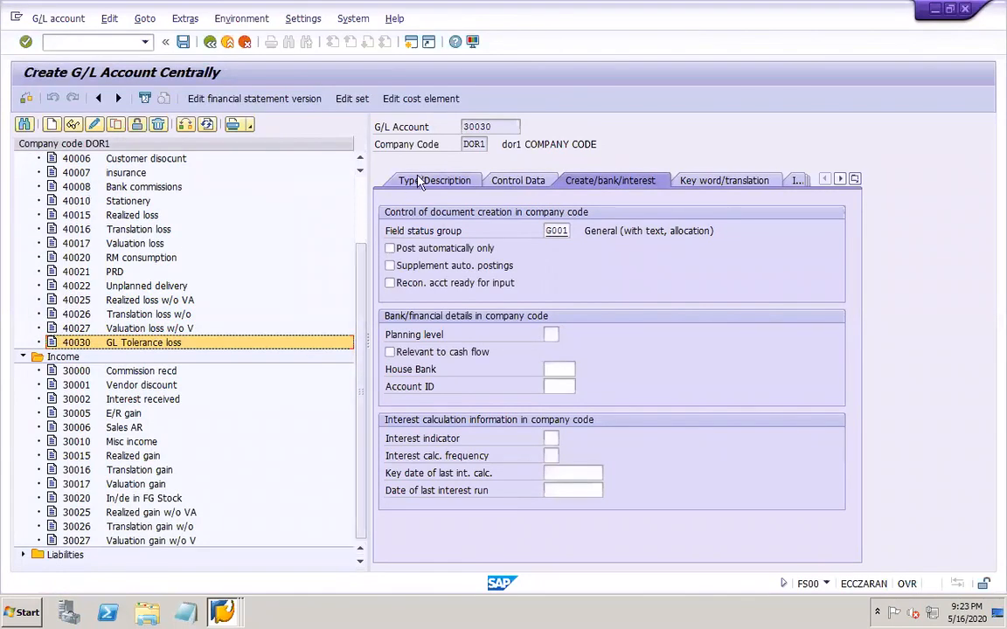
Set the short text and long text of account 30030 to "GL Tolerance gain"
left_click(434, 180)
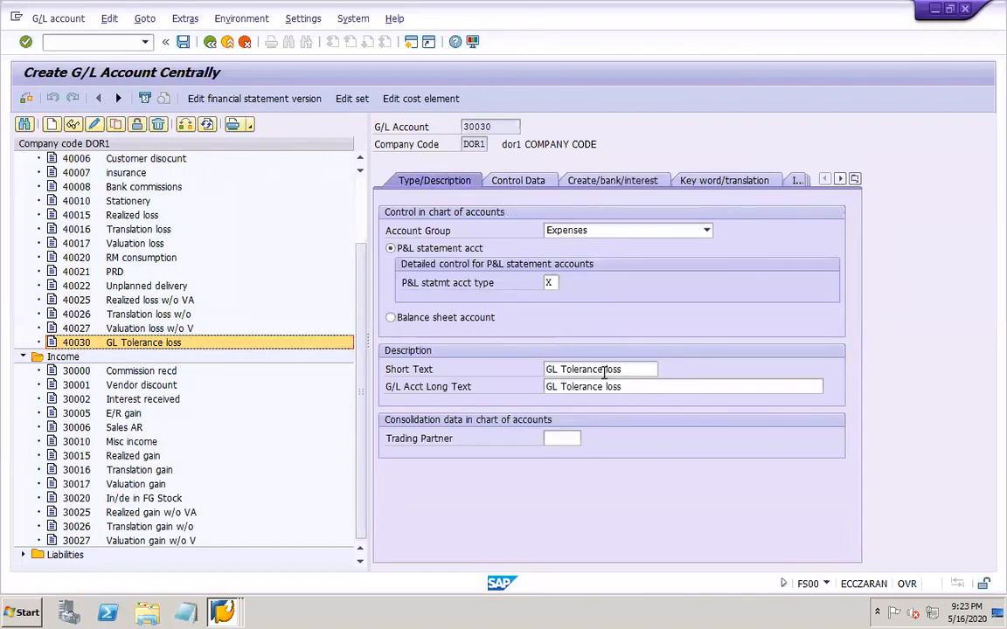
left_click(603, 368)
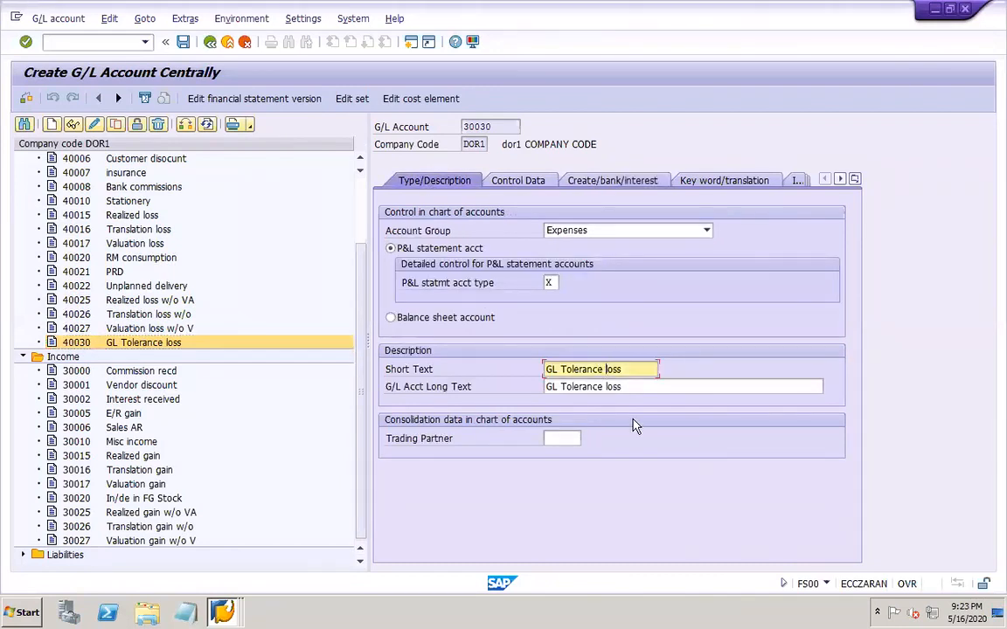
type("gain")
left_click(605, 386)
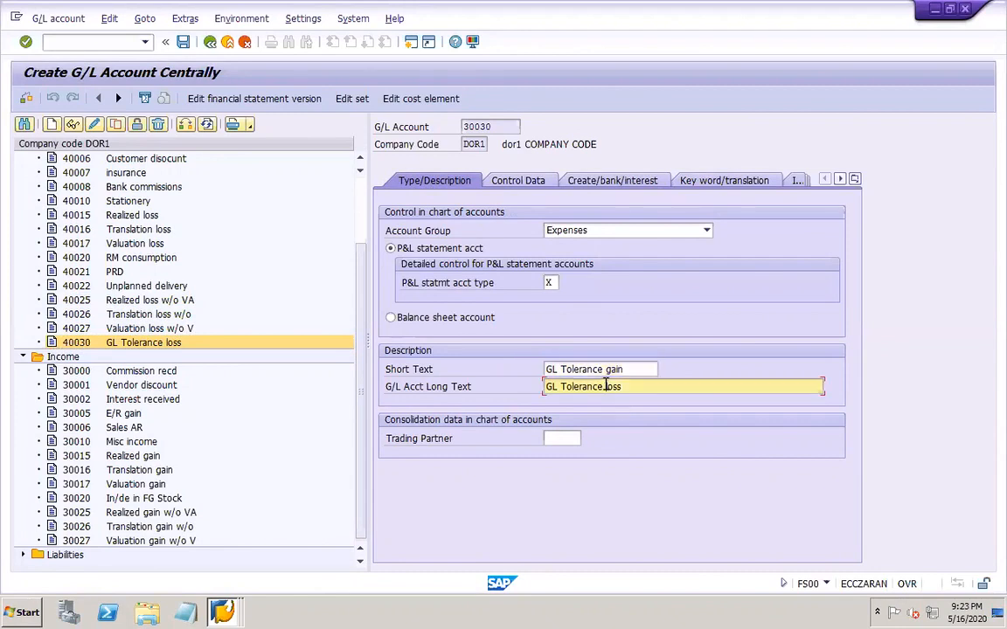
mouse_move(749, 618)
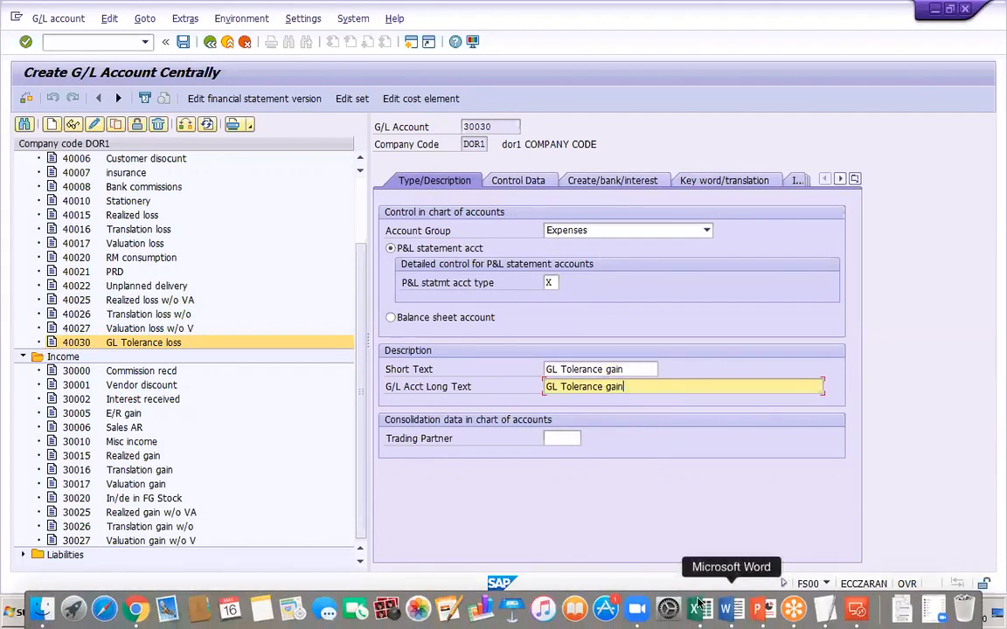
Assign account 30030 to the Income account group and save it
left_click(614, 230)
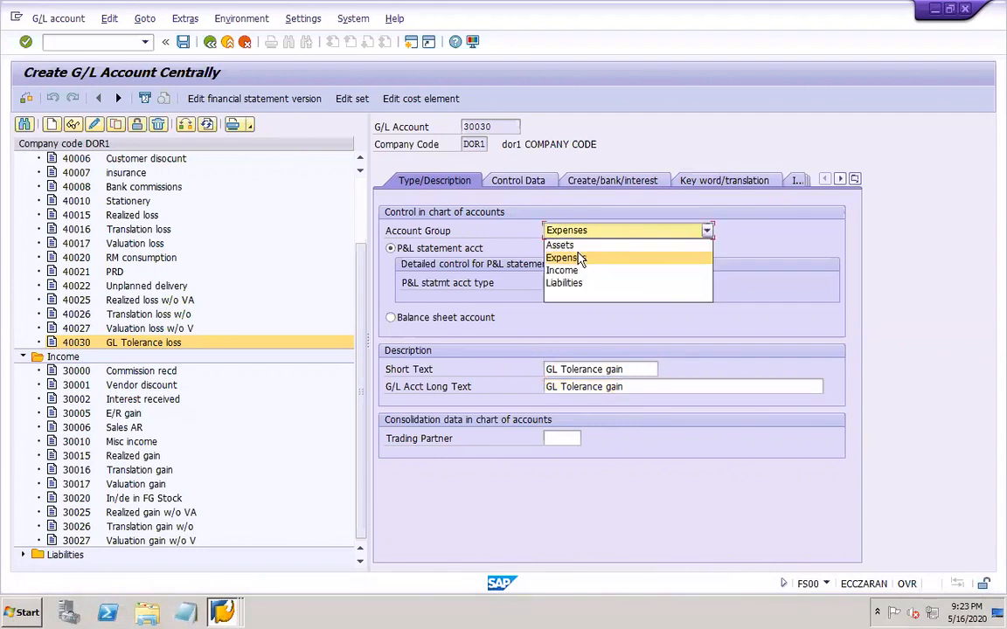
left_click(562, 270)
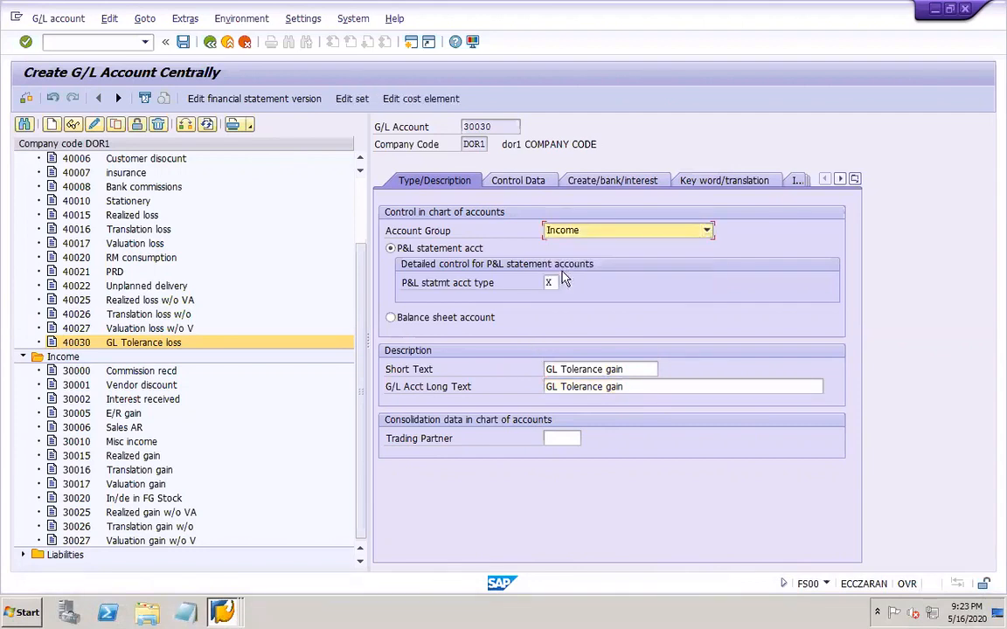
left_click(183, 41)
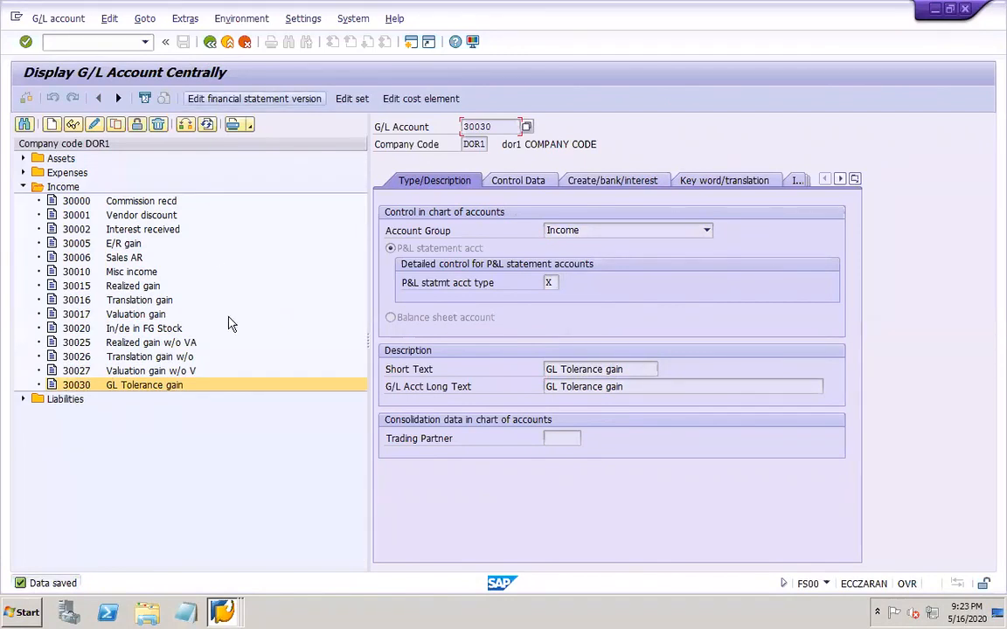
Show the new tolerance loss account among the expenses, then switch to Chrome and look up the automatic posting step in the Gmail guide
left_click(23, 172)
left_click(140, 442)
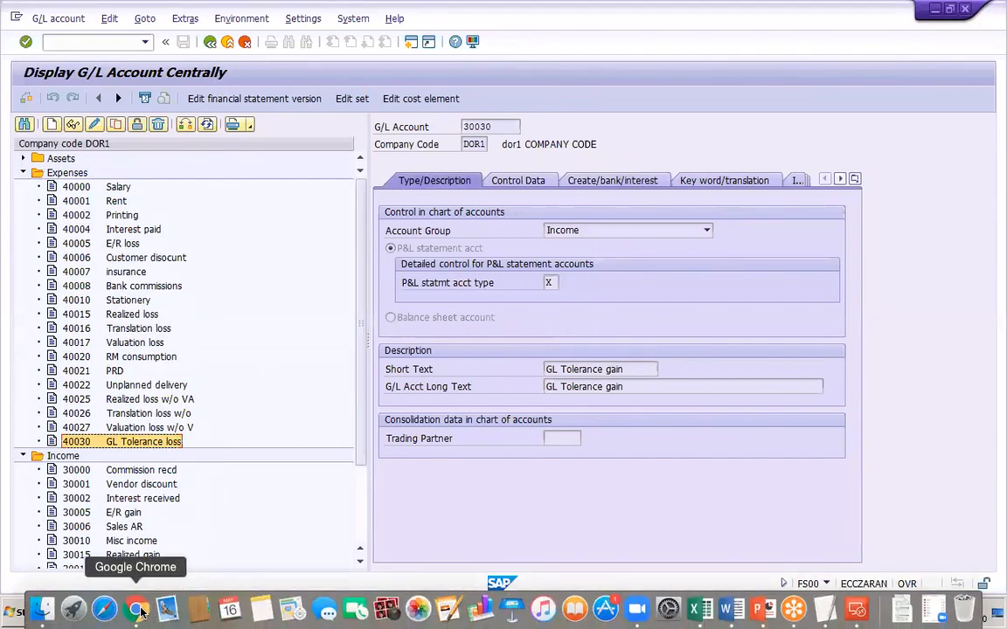
left_click(137, 611)
left_click_drag(958, 191, 956, 348)
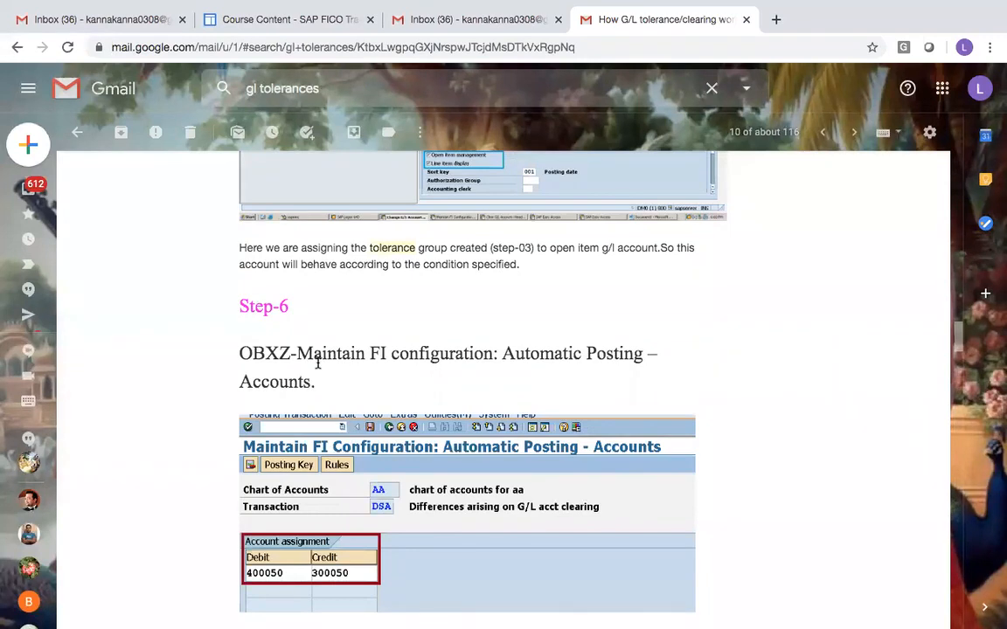
mouse_move(759, 621)
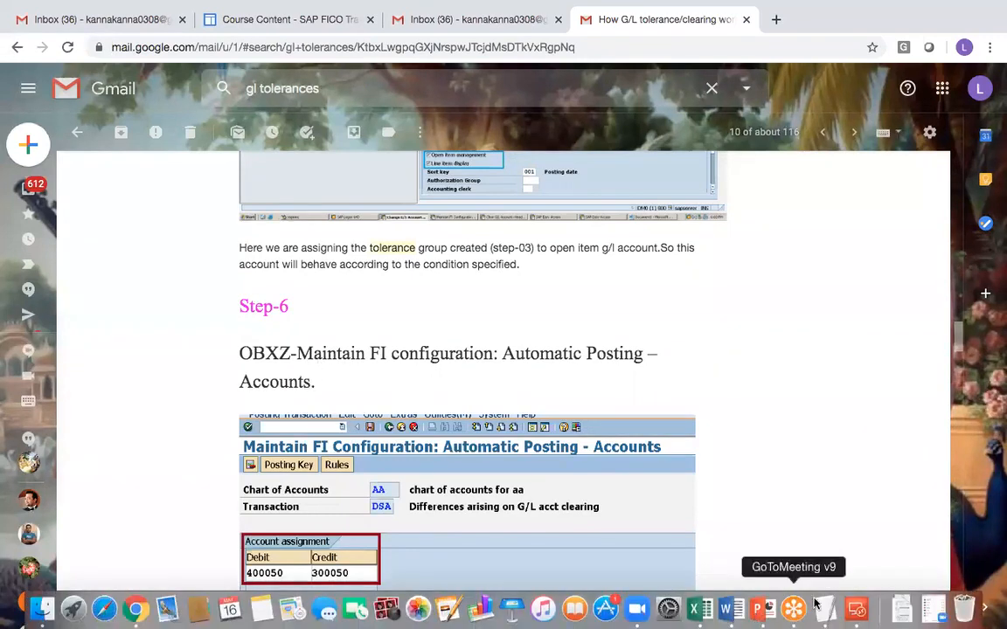
Return to the SAP session and start transaction OBXZ for chart of accounts DOR1
left_click(852, 612)
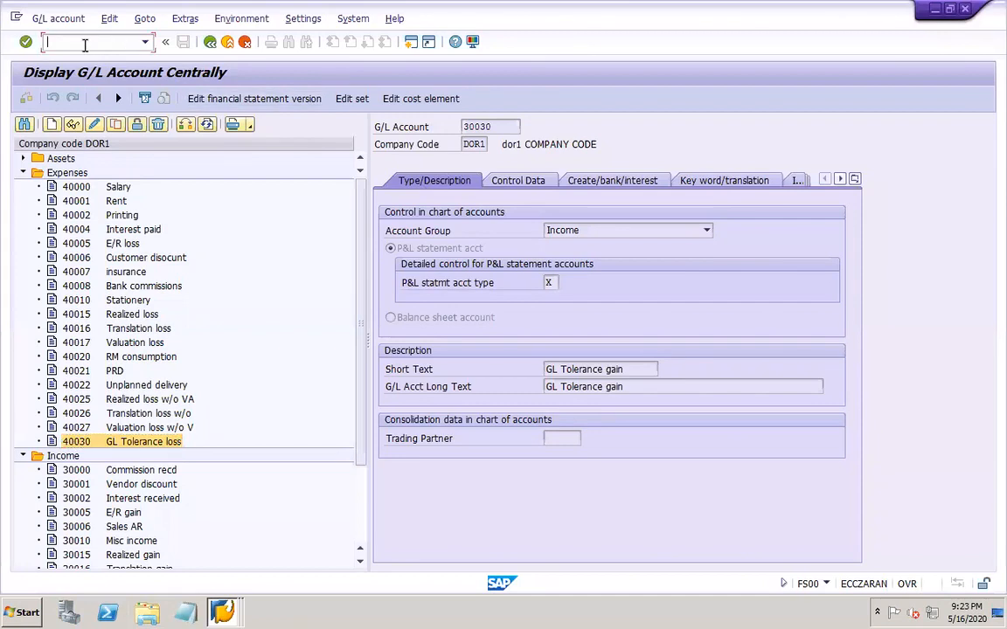
type("/oobxz")
key("Return")
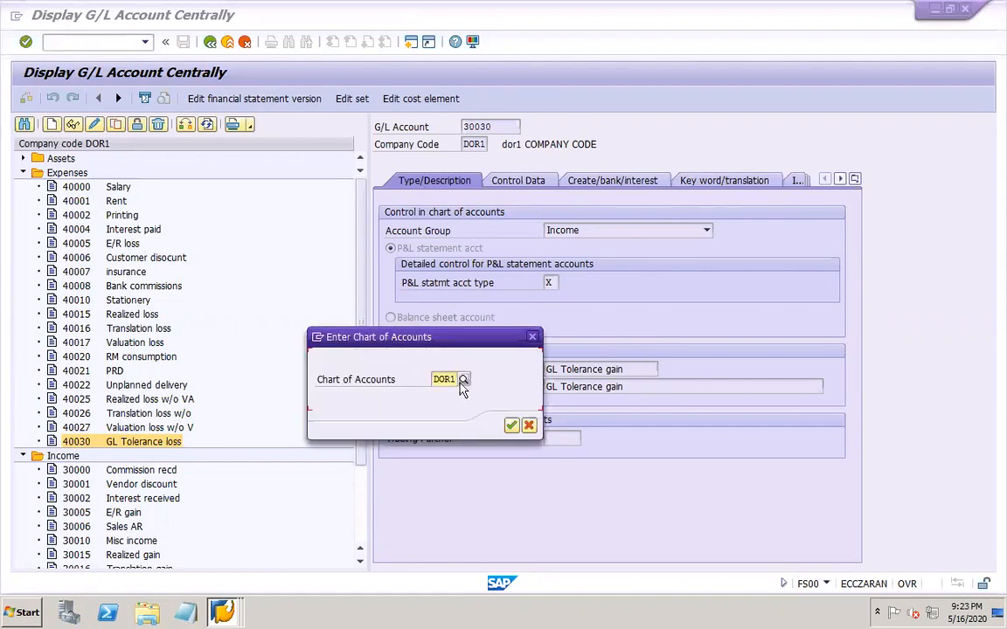
left_click(510, 425)
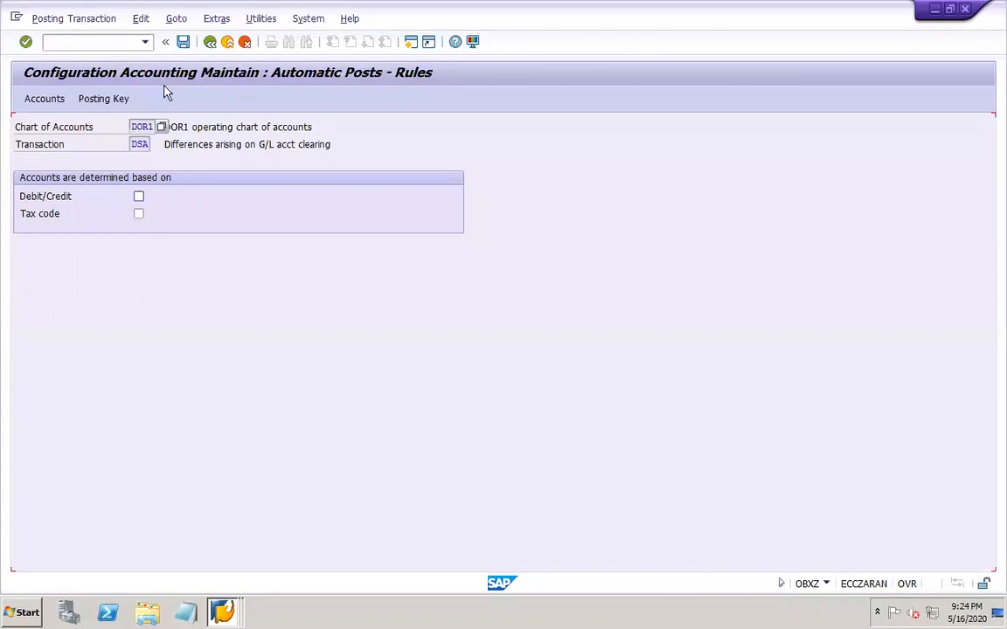
Activate Debit/Credit as the account determination rule for transaction DSA and save the rules
left_click(183, 48)
left_click(139, 198)
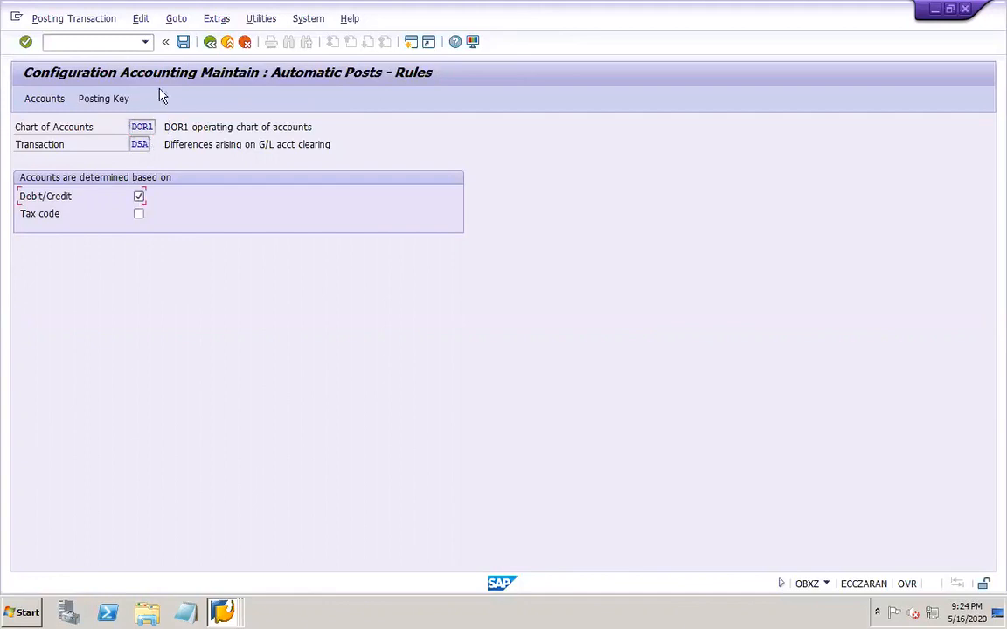
left_click(182, 41)
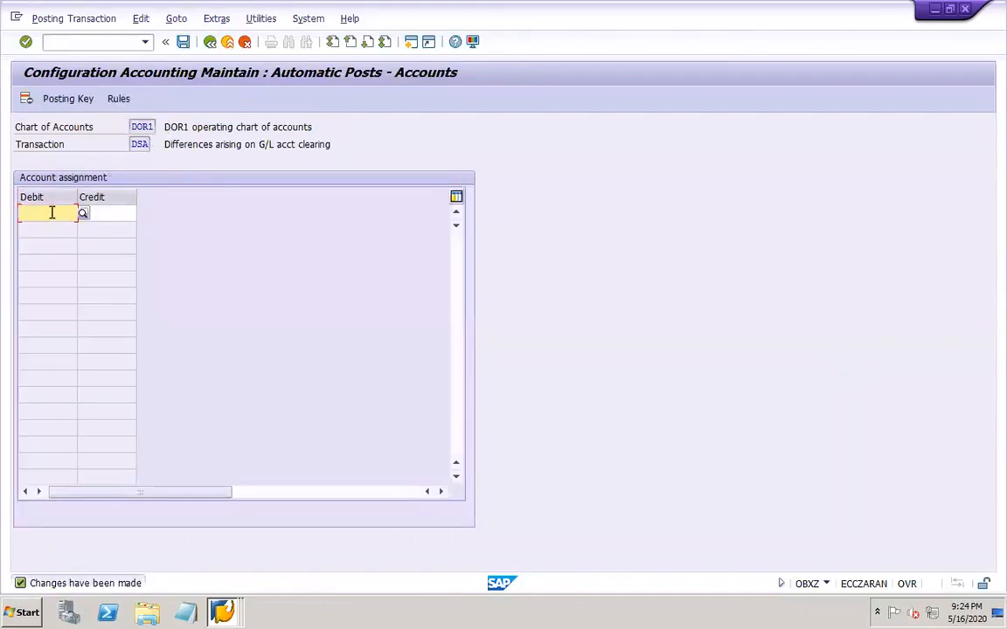
Assign GL Tolerance loss account 40030 as the debit account for transaction DSA
left_click(115, 214)
left_click(61, 215)
left_click(83, 214)
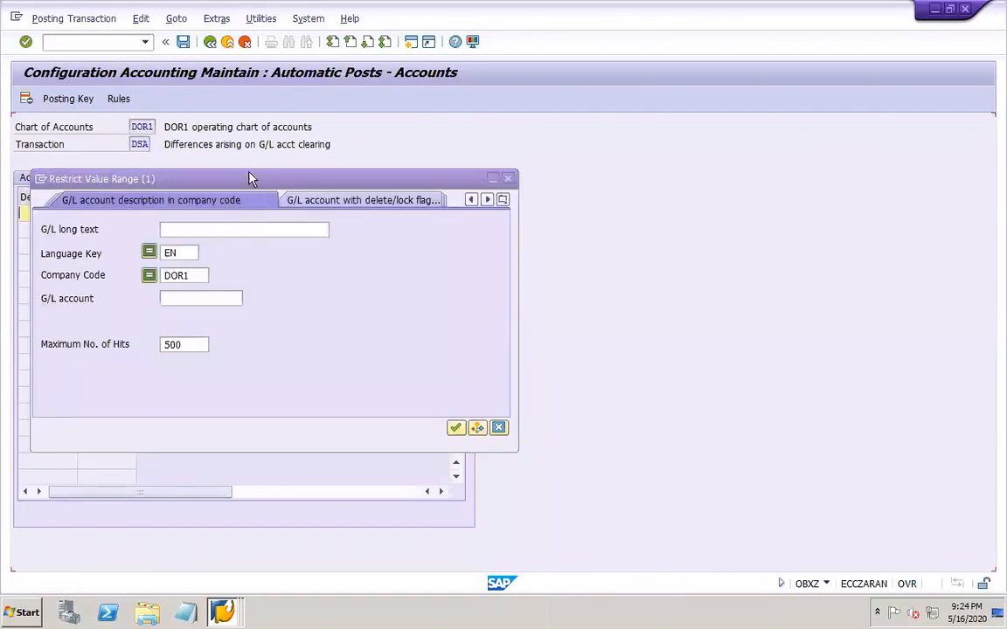
left_click_drag(301, 187, 608, 107)
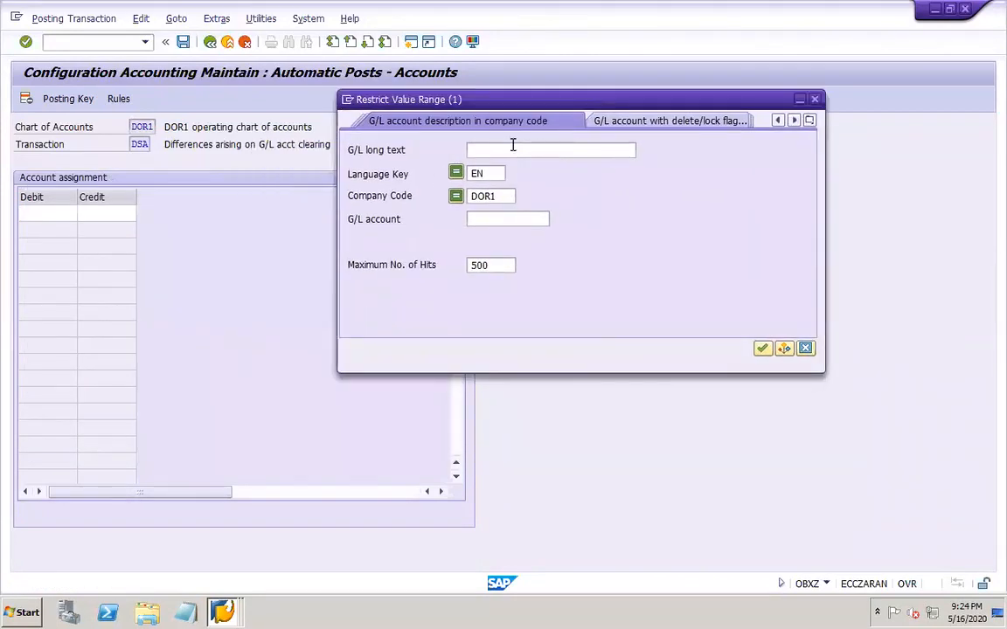
key("Return")
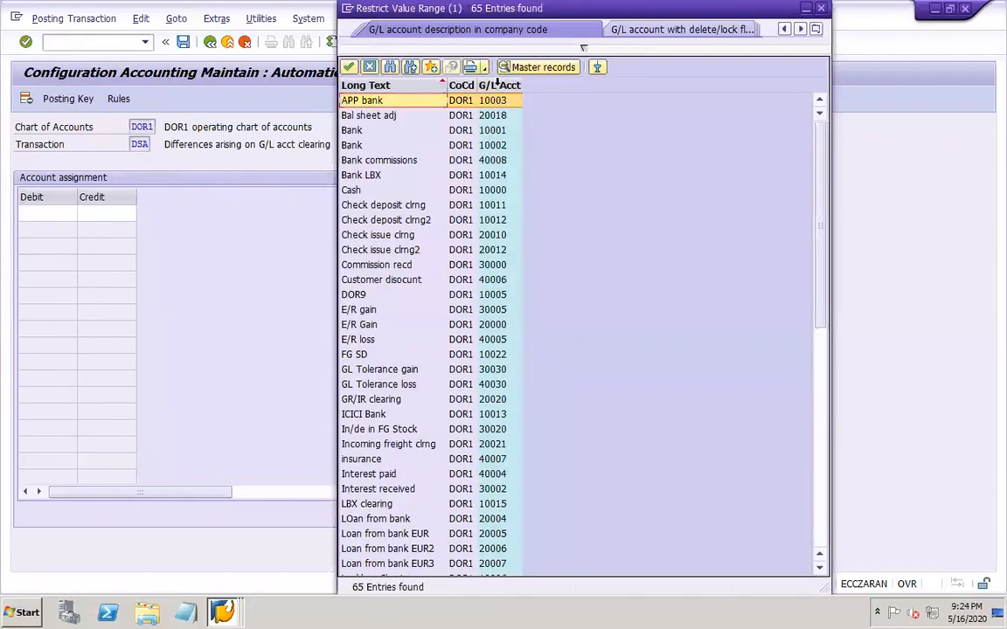
left_click(502, 91)
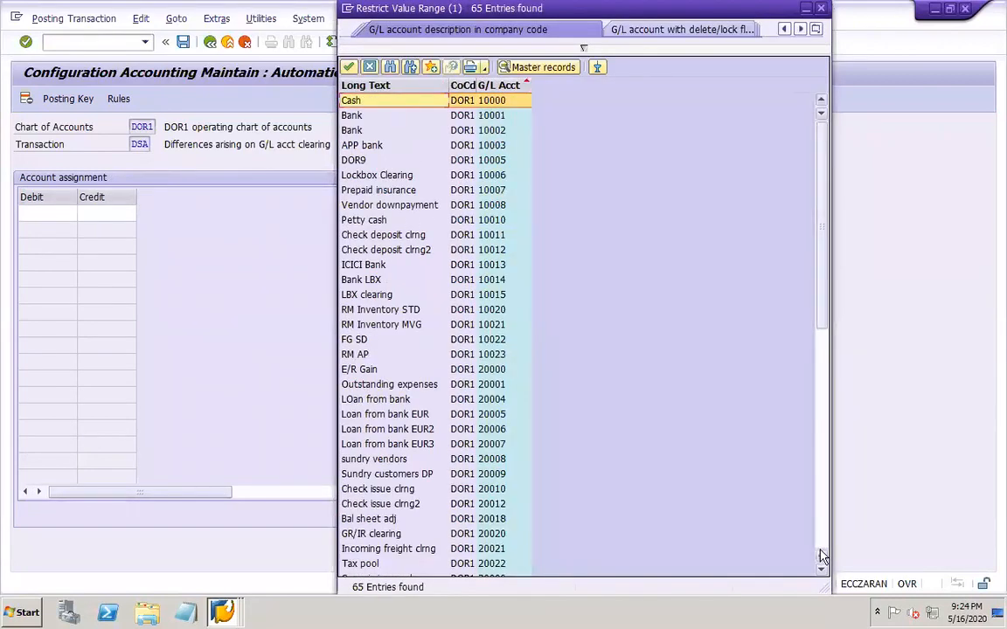
left_click(822, 551)
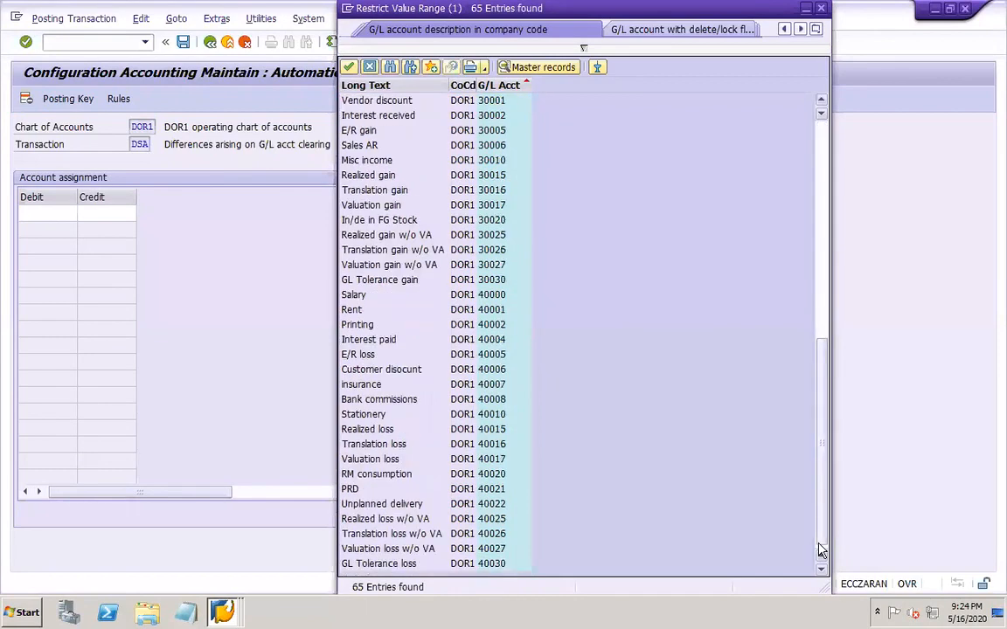
double_click(440, 564)
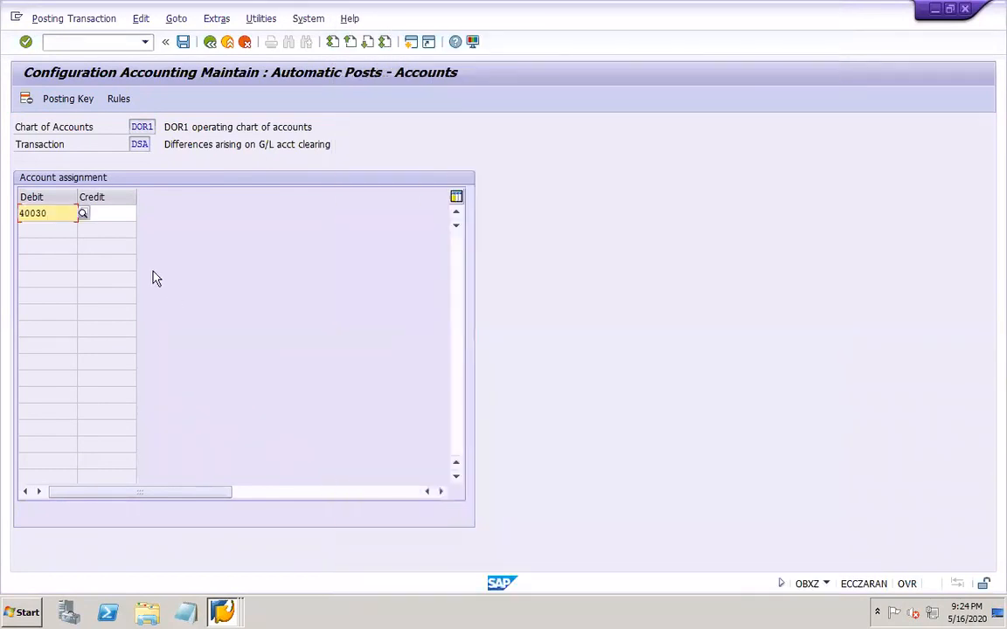
Assign GL Tolerance gain account 30030 as the credit account and save the assignment to the proposed customizing request
left_click(109, 215)
left_click(131, 213)
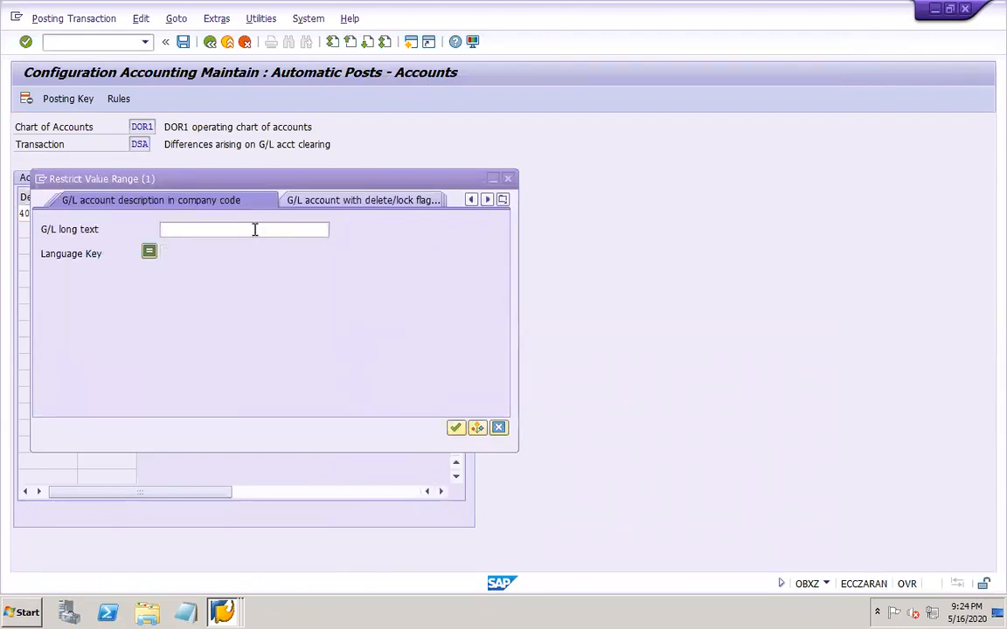
key("Return")
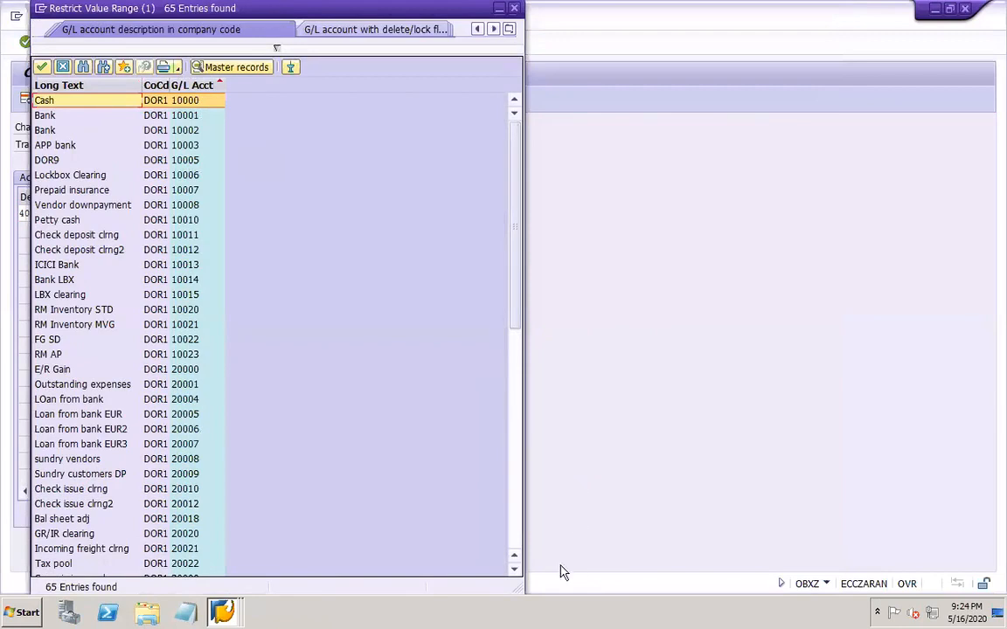
left_click(516, 543)
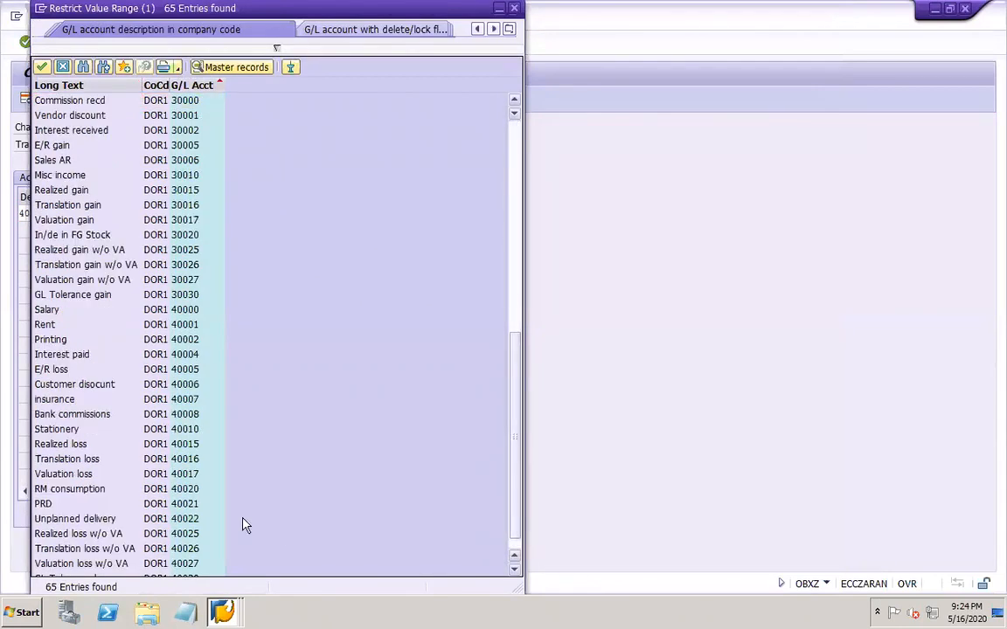
double_click(97, 294)
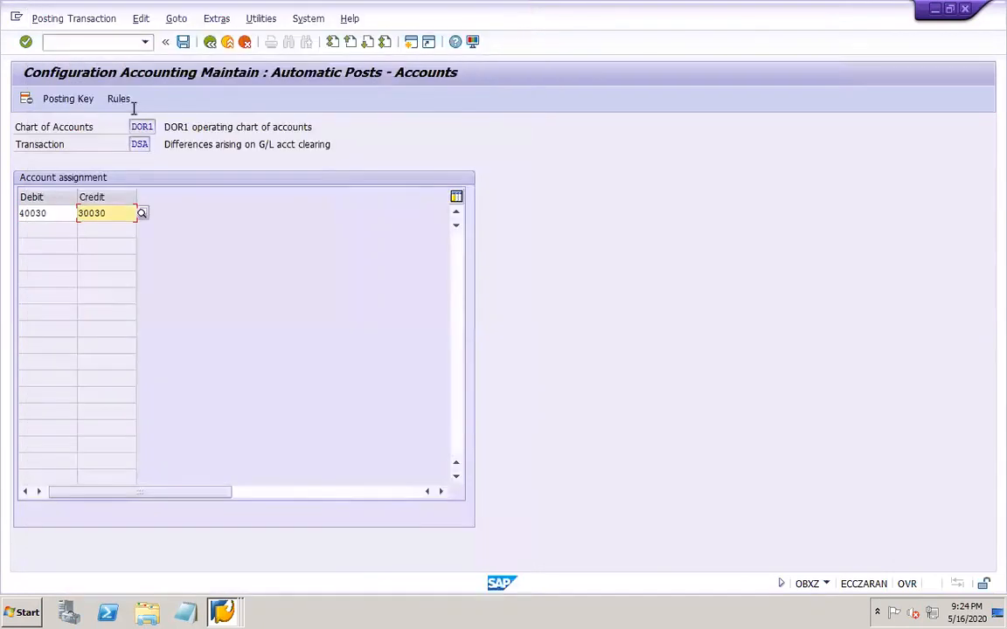
left_click(184, 46)
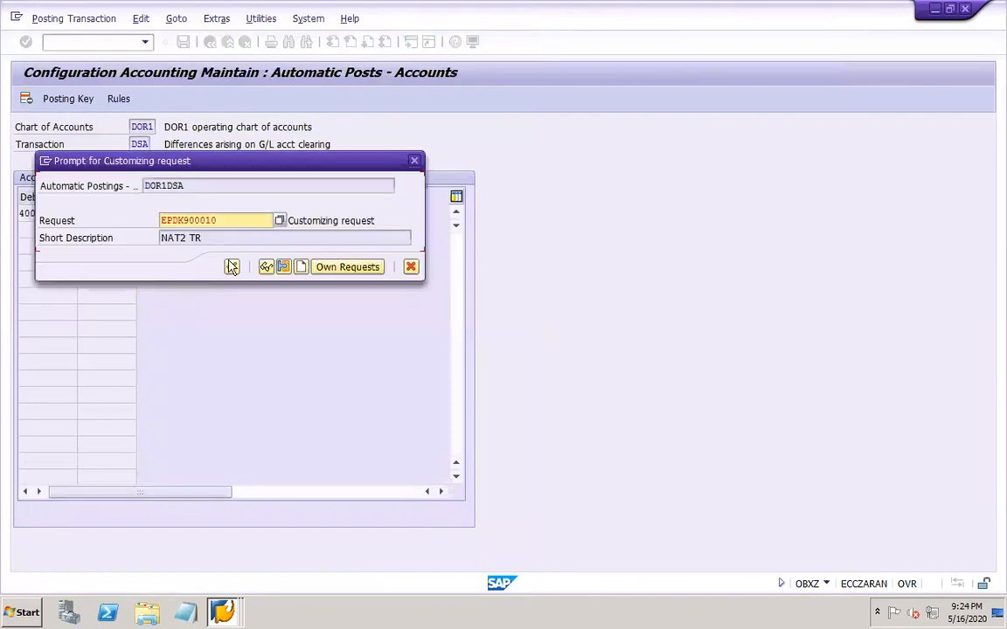
left_click(232, 268)
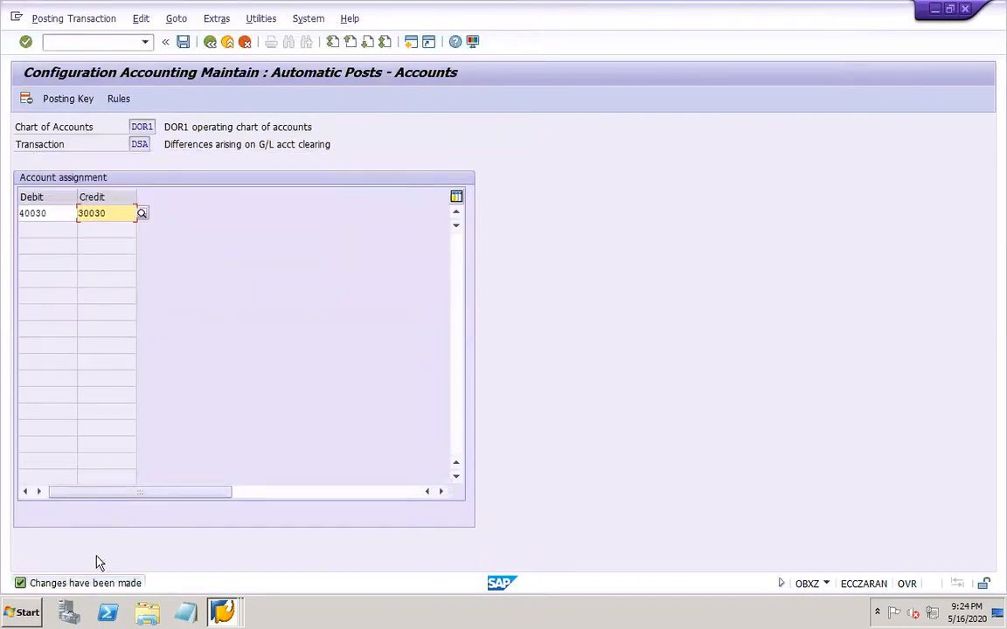
Close the OBXZ session and look up the tolerance groups available for G/L account 40030
left_click(104, 42)
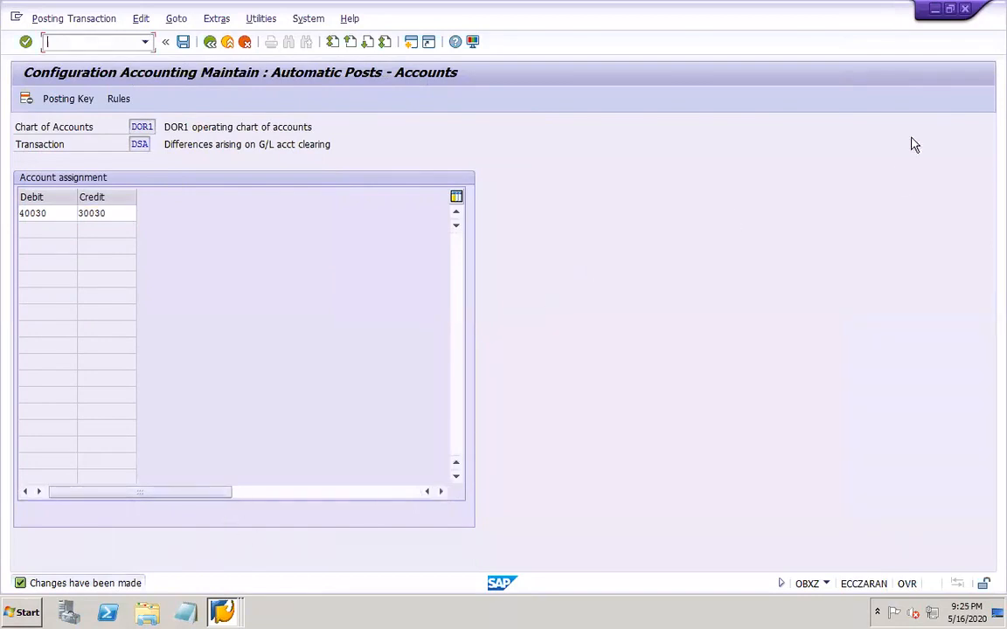
left_click(966, 10)
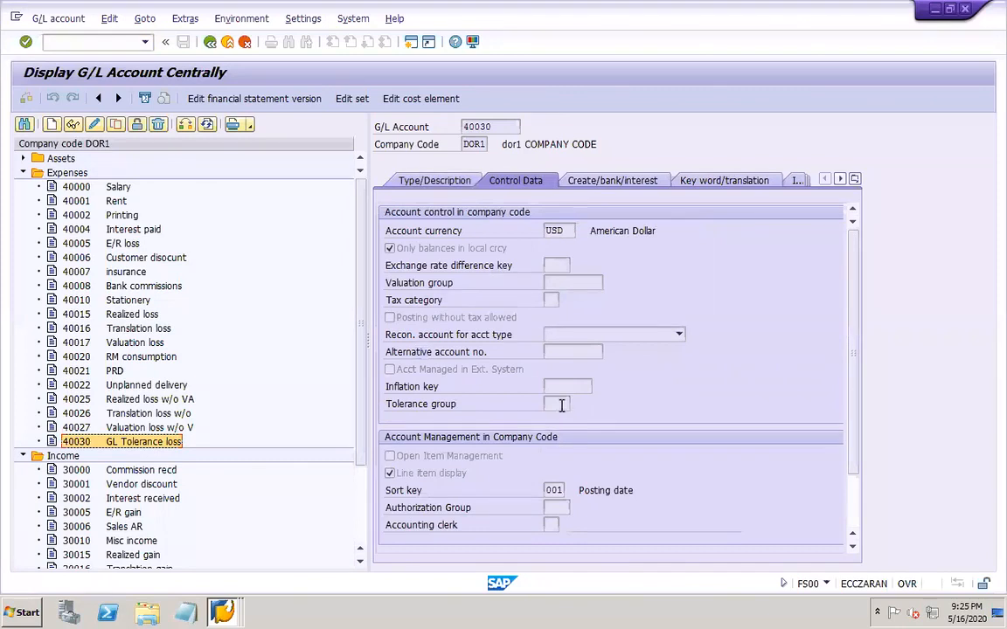
left_click(561, 406)
key("F4")
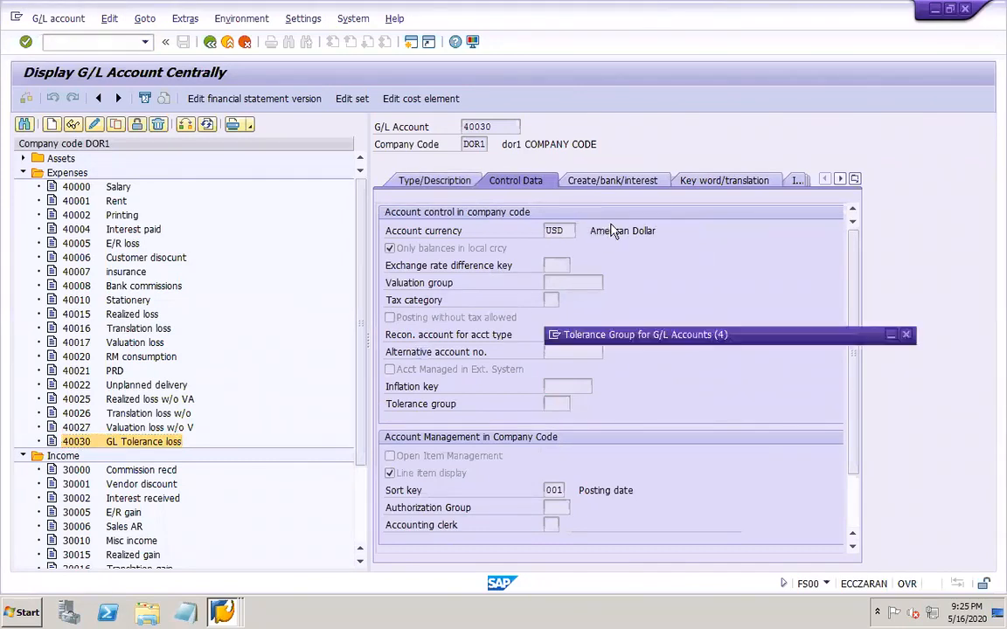
left_click(603, 223)
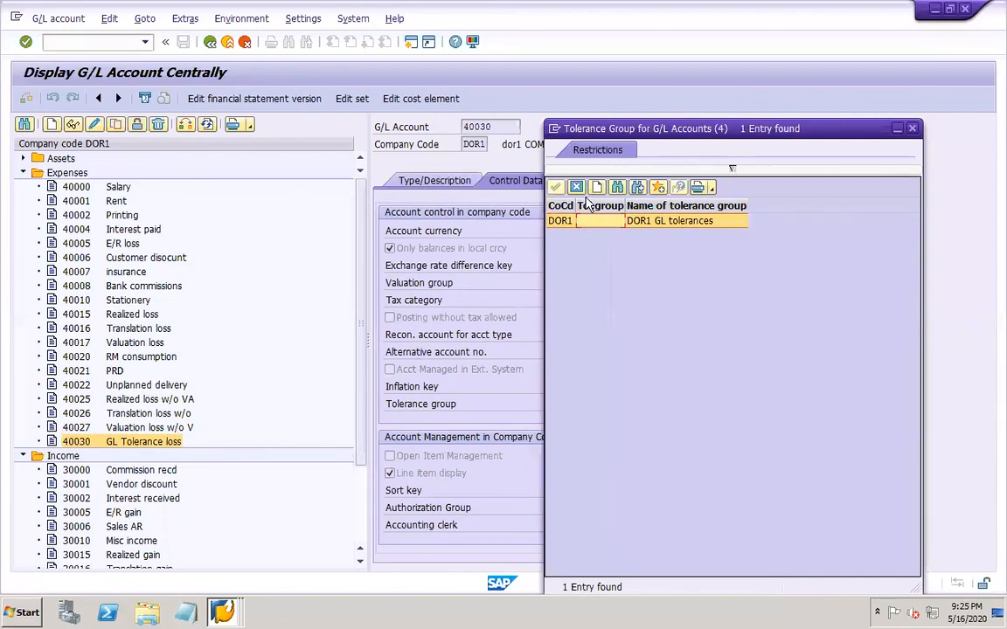
left_click(577, 188)
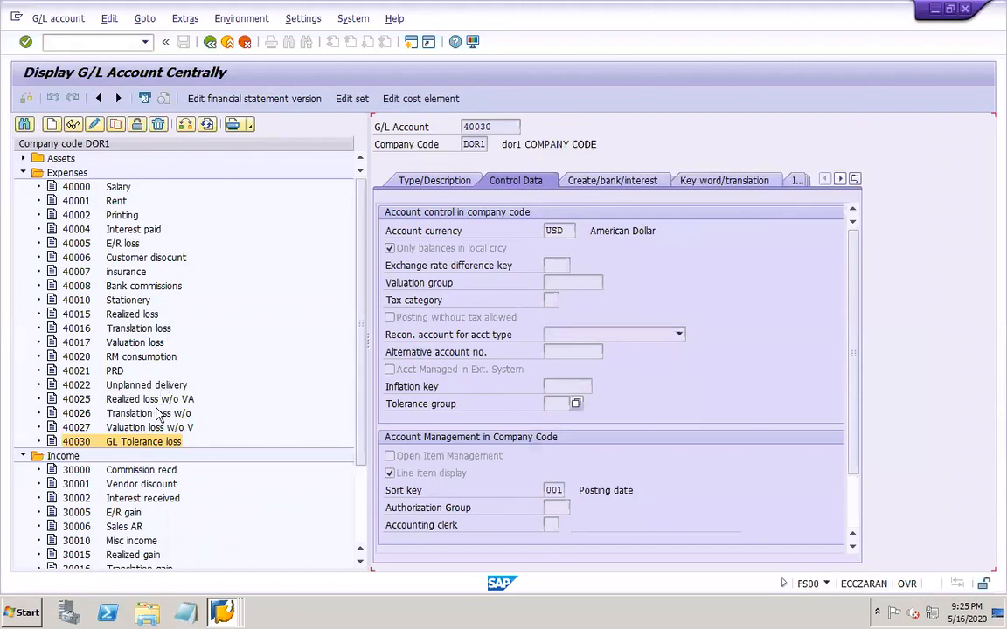
Open transaction F-02 in a new session and set the document and posting dates to 01.01.2020
left_click(222, 612)
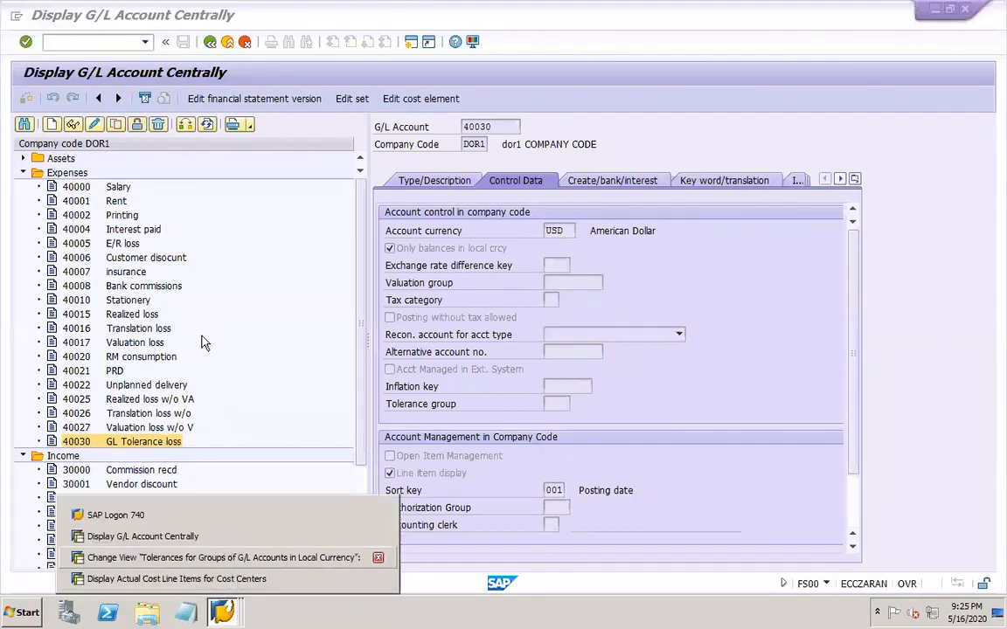
left_click(88, 42)
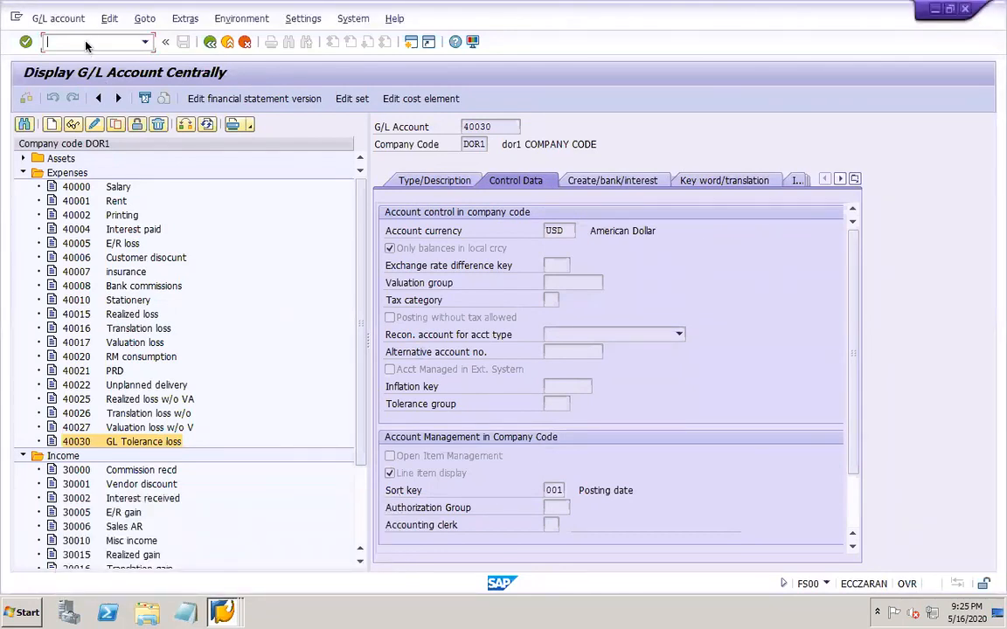
type("/of-02")
key("Return")
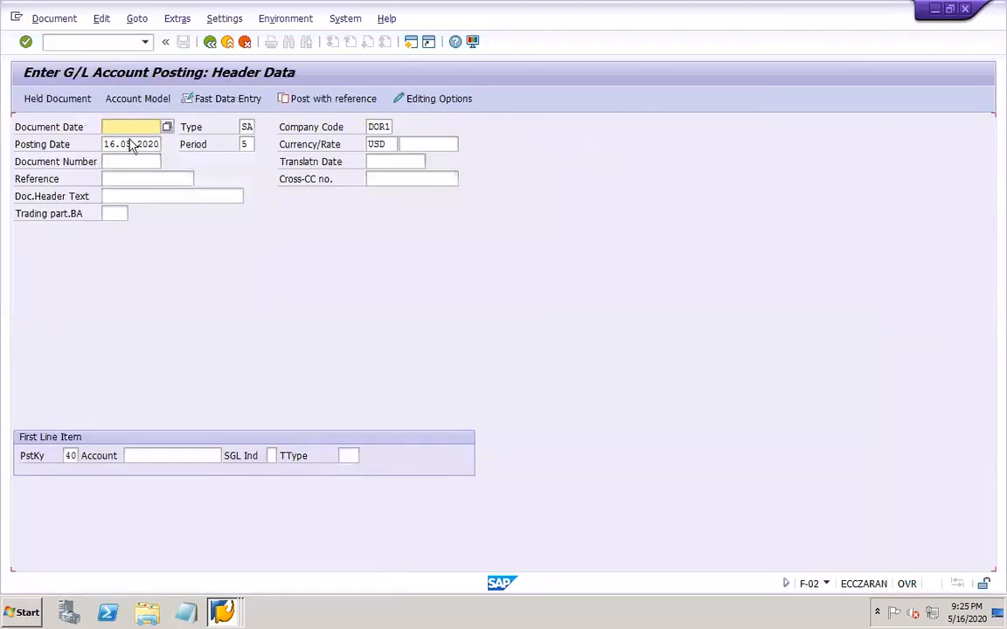
type("01.01.2020")
left_click(129, 141)
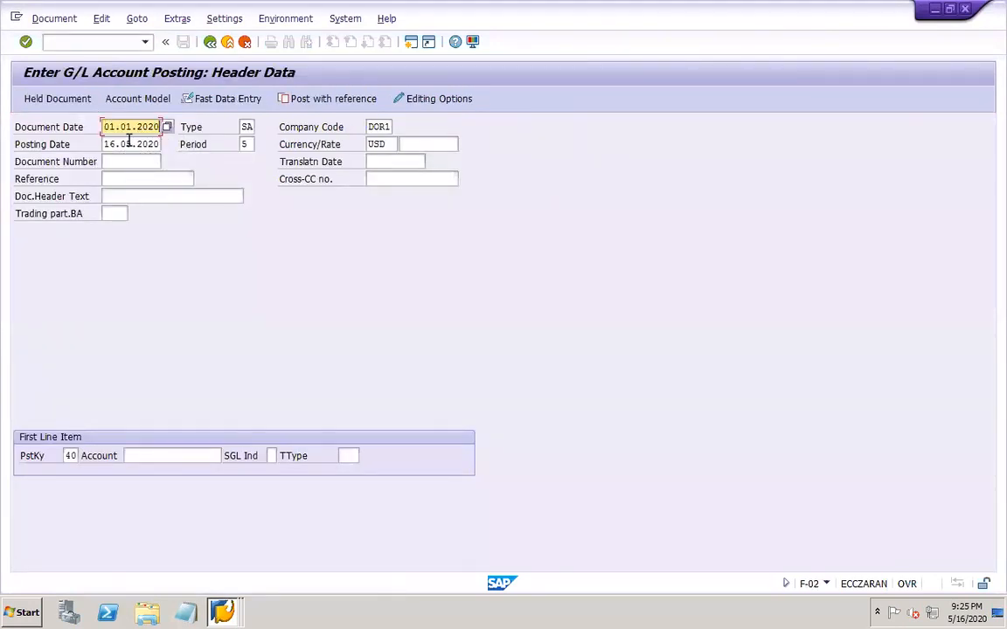
key("Tab")
key("Tab")
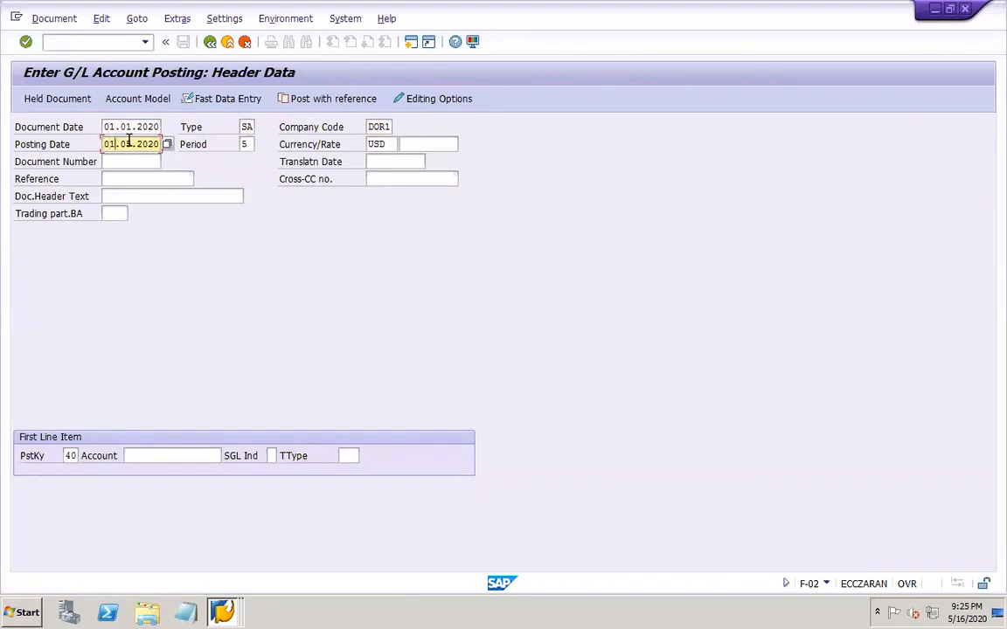
Add account 40000 as the first debit line item with an amount of 1000 USD
left_click(175, 455)
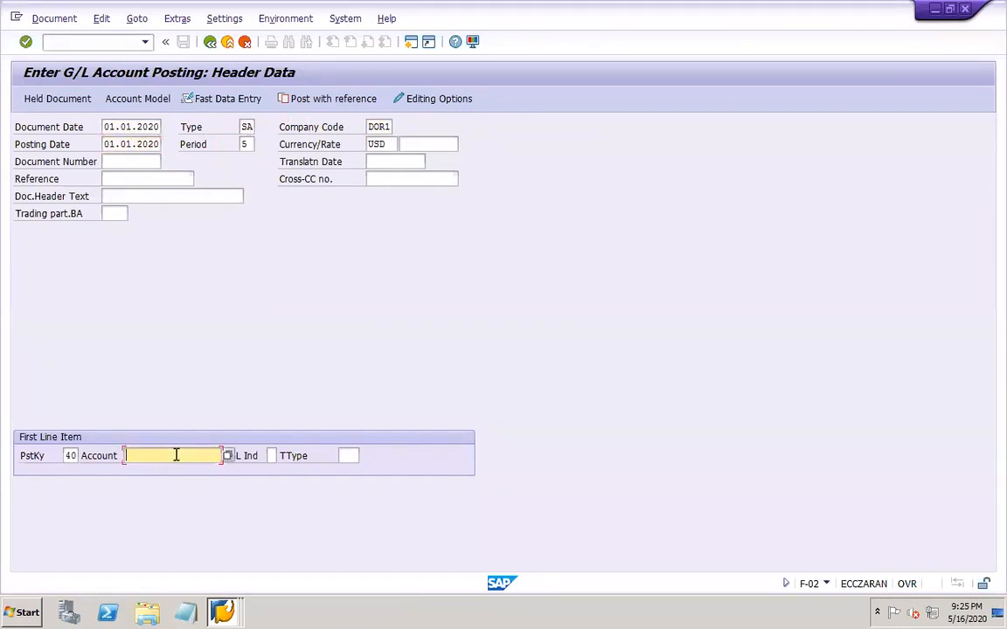
type("40000")
key("Return")
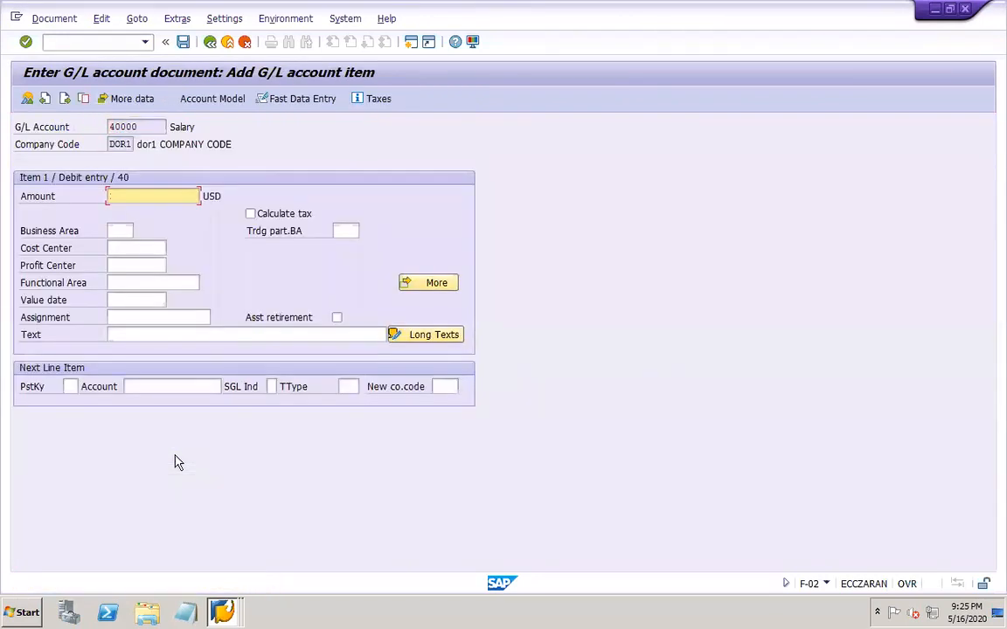
type("1000")
left_click(137, 334)
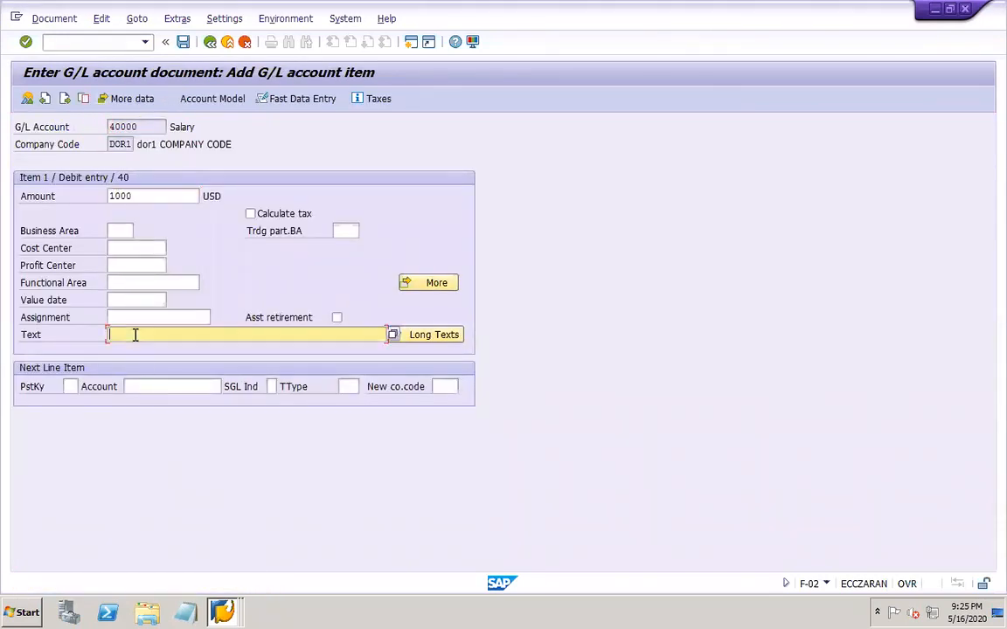
Add the next line item with posting key 50 and the Outstanding expenses account 20001
left_click(75, 389)
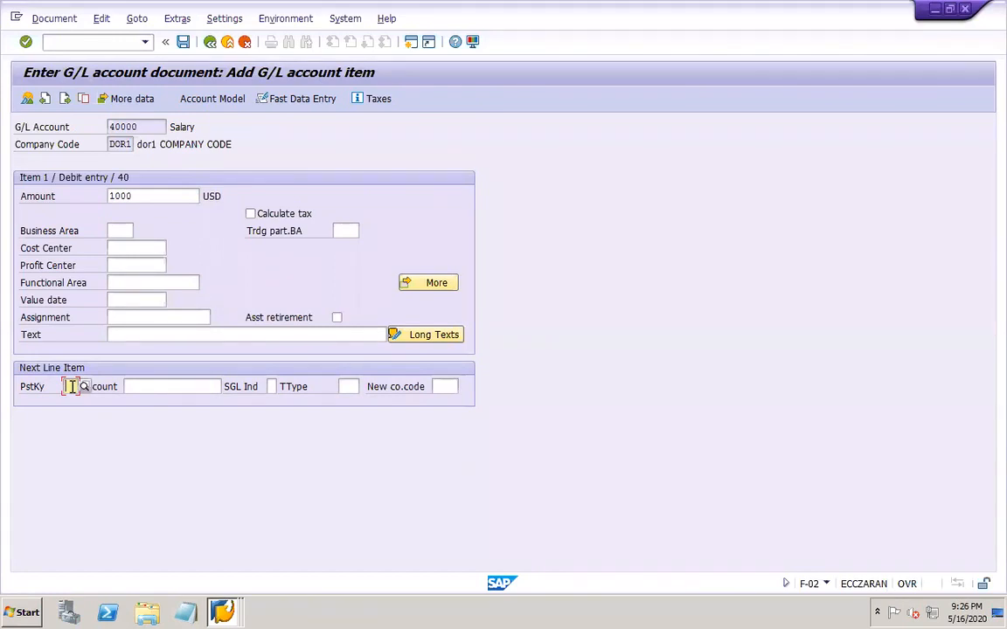
left_click(71, 387)
type("50")
key("Tab")
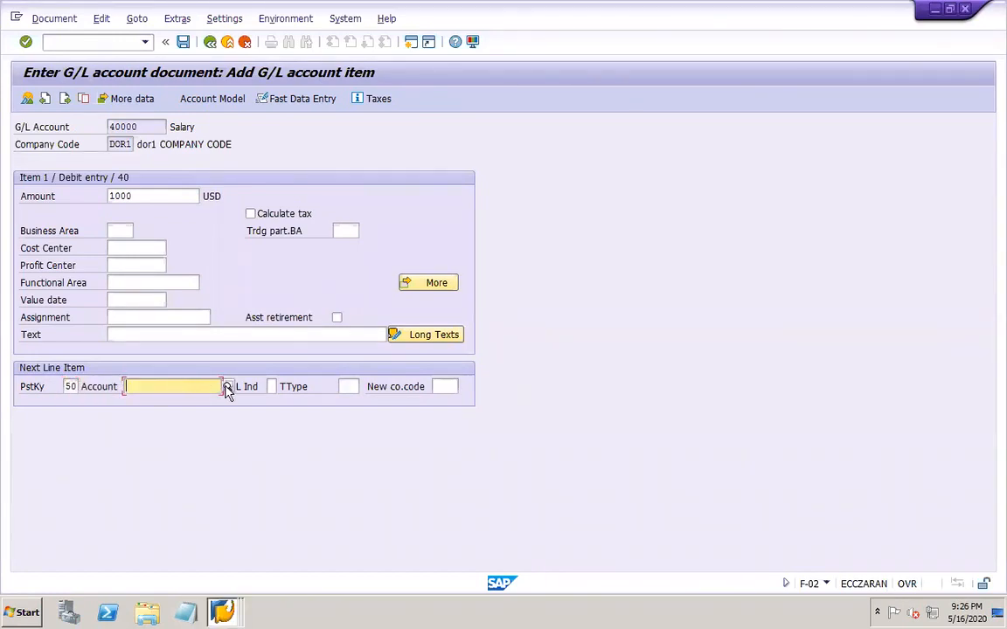
left_click(227, 387)
key("Return")
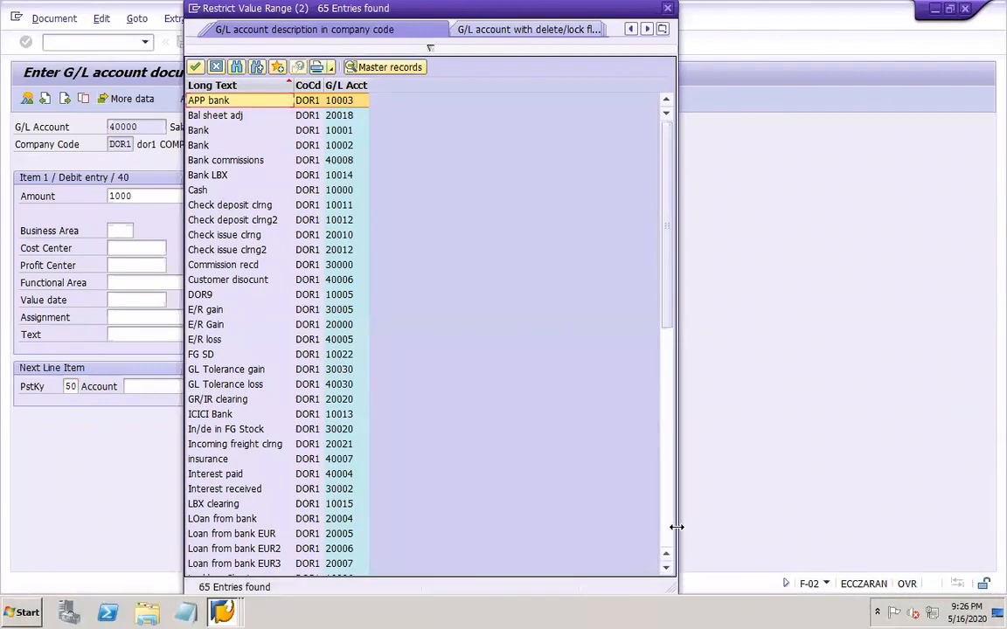
left_click(668, 537)
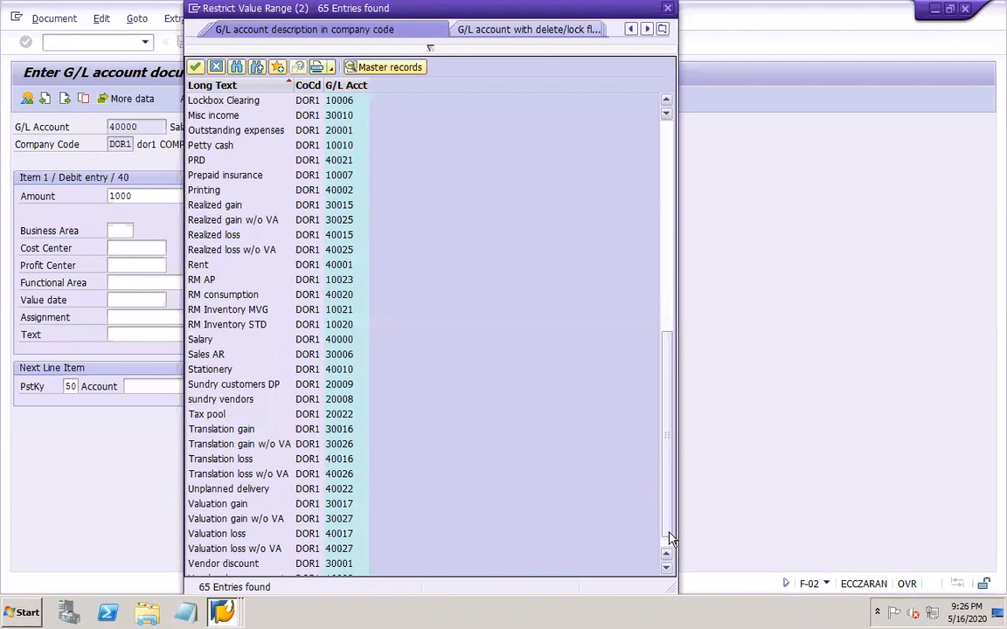
left_click(354, 81)
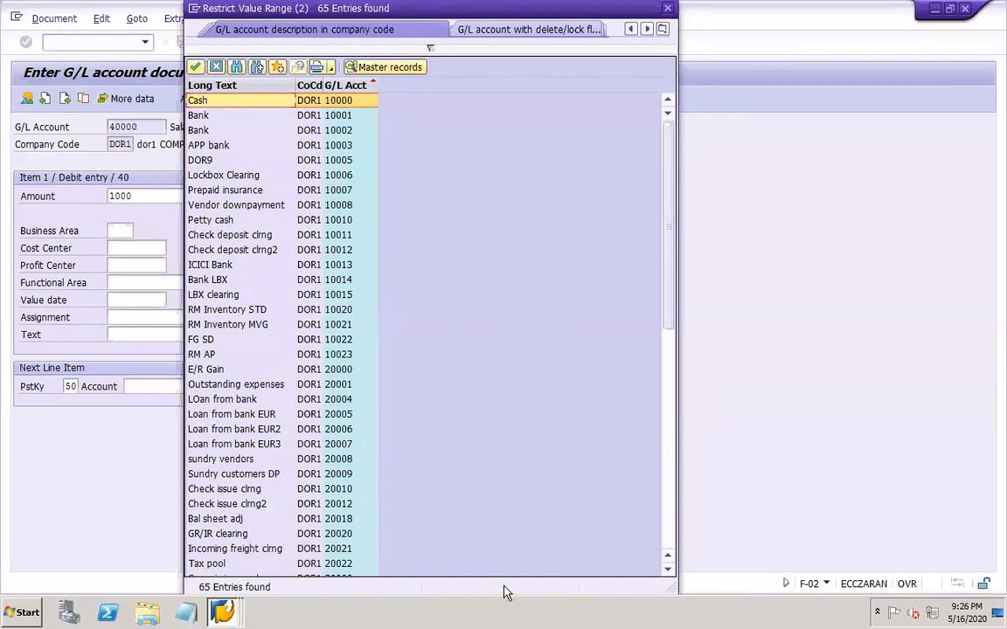
left_click(668, 549)
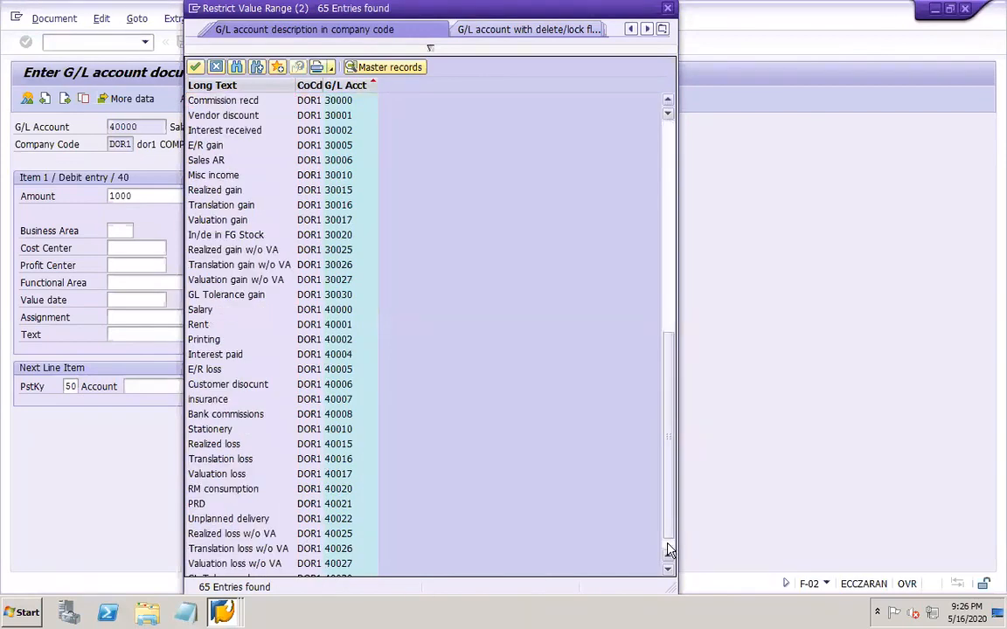
left_click(668, 549)
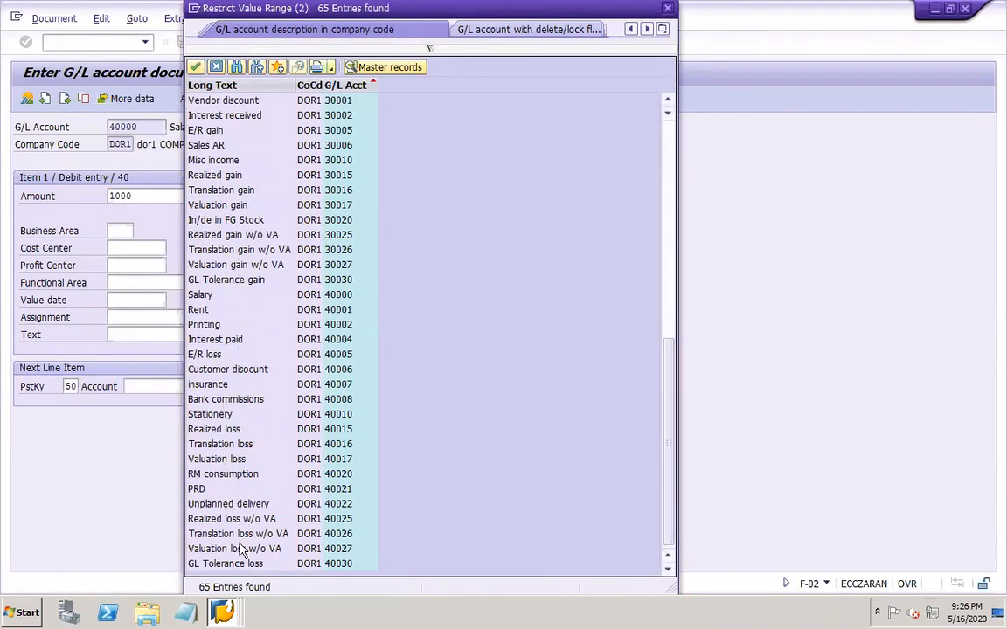
left_click(669, 160)
left_click(229, 370)
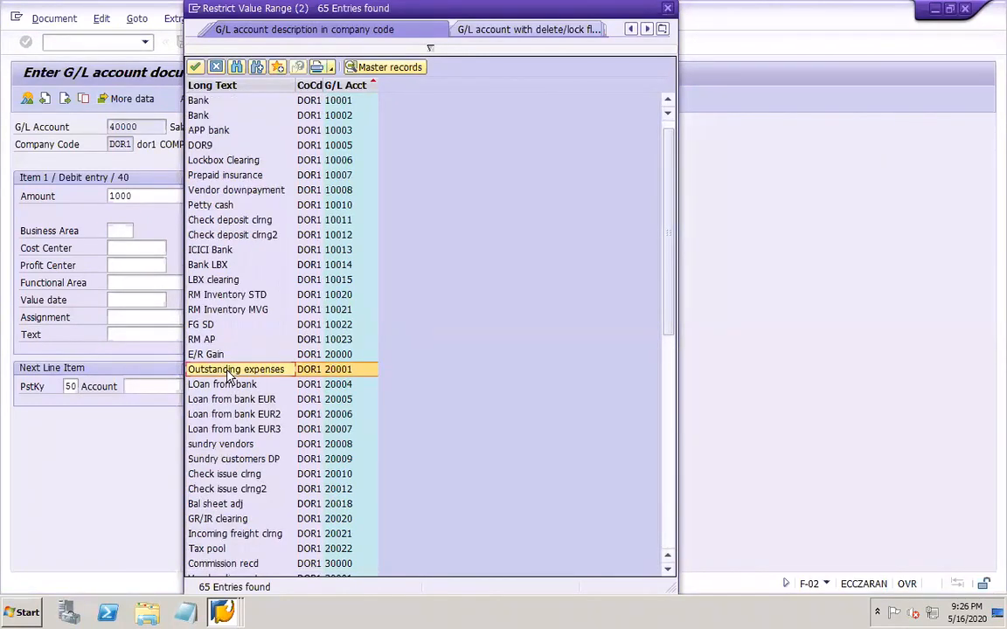
double_click(229, 371)
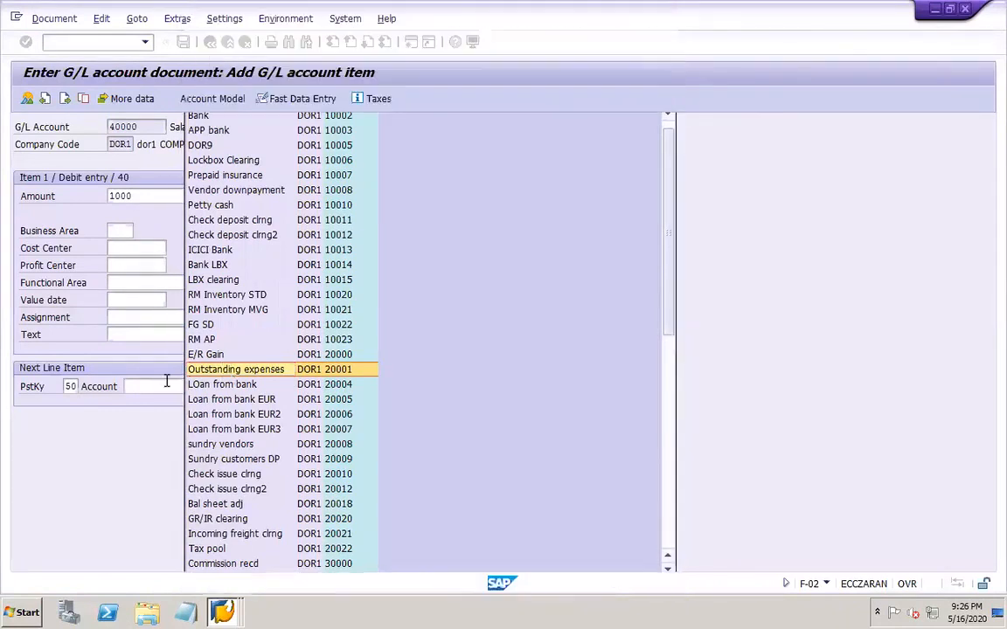
key("Return")
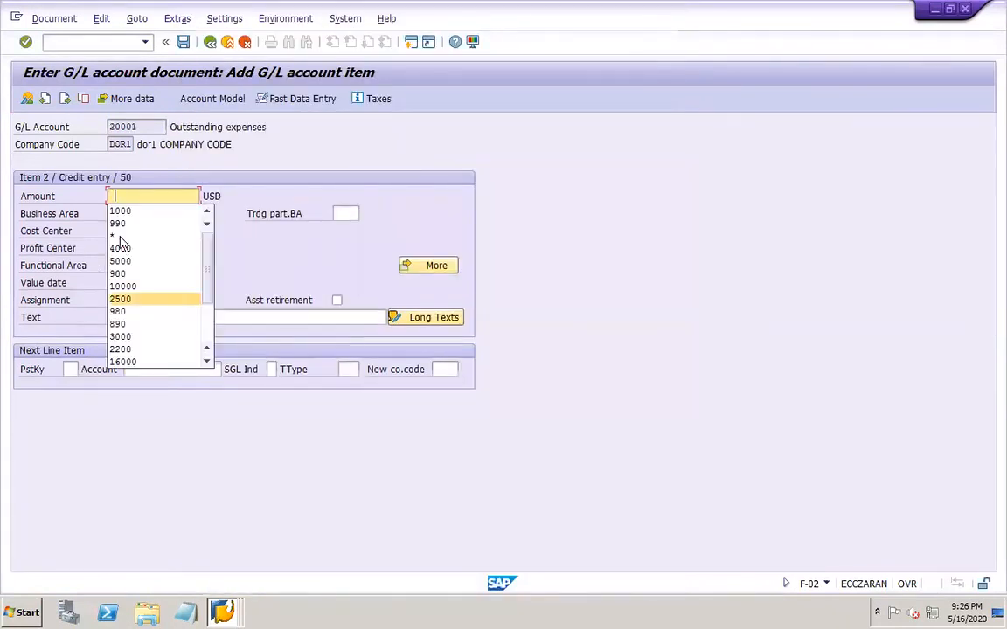
Simulate and post the document with * as the Outstanding expenses amount, and display the posted document
type("*")
left_click(54, 19)
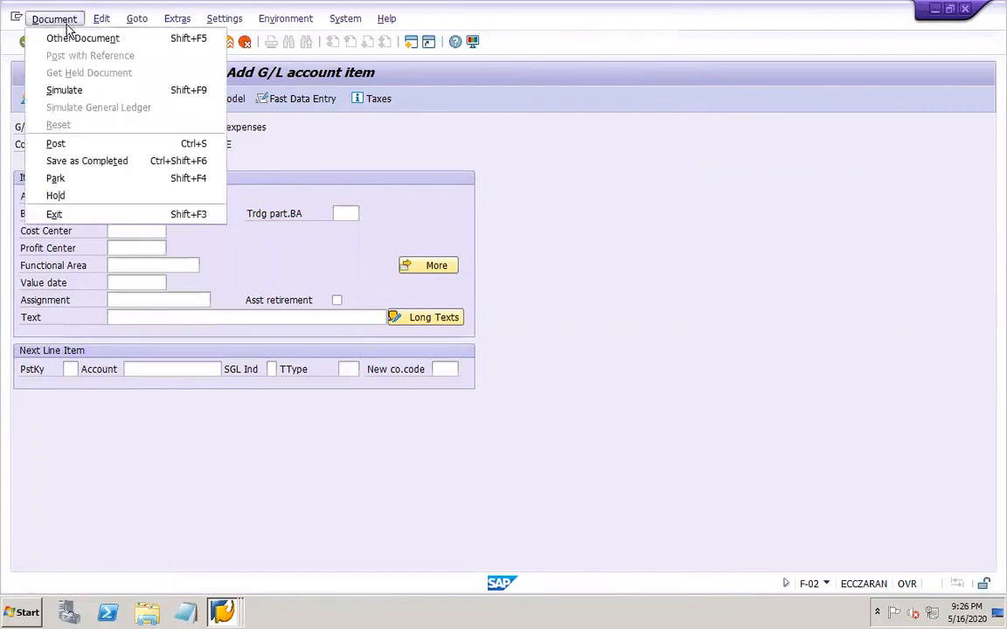
left_click(97, 93)
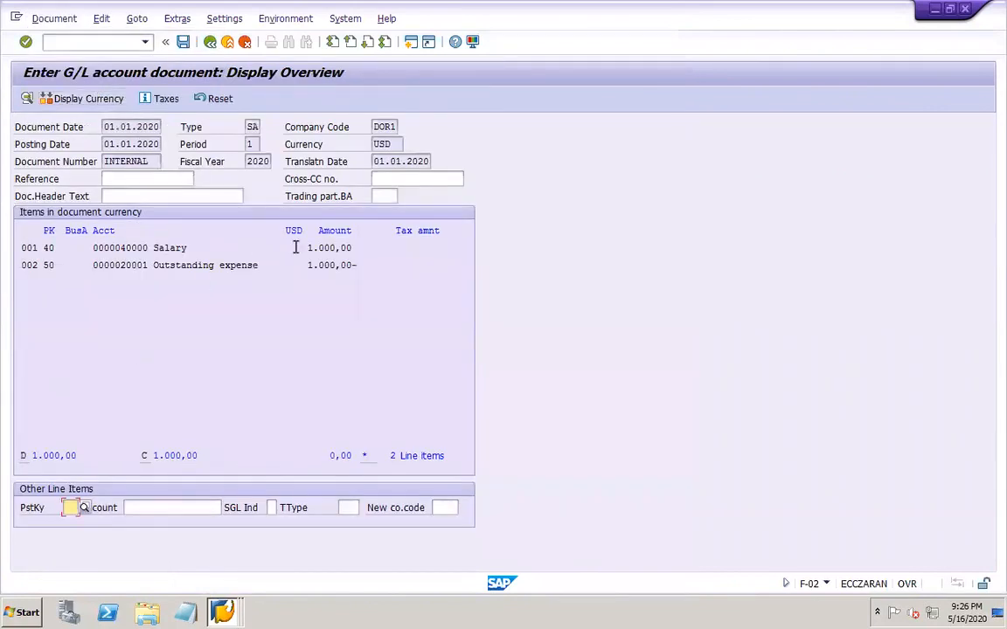
left_click(184, 42)
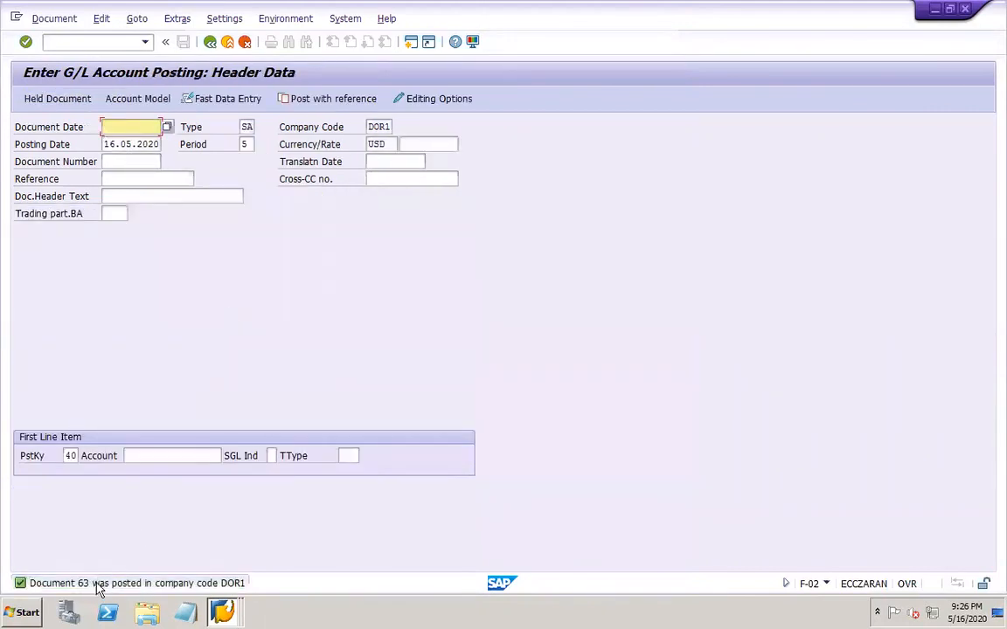
left_click(63, 20)
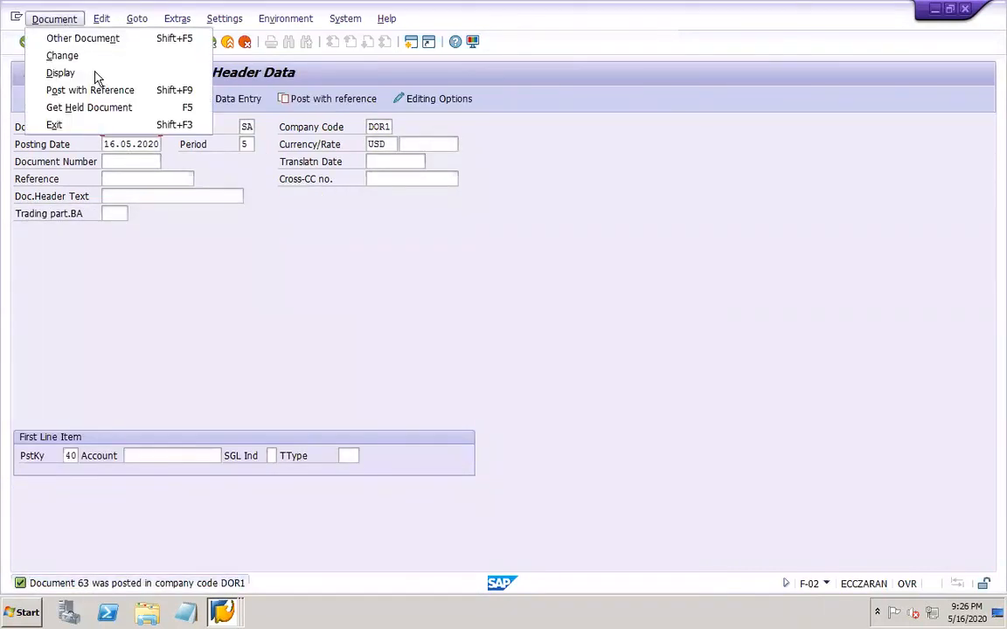
left_click(61, 73)
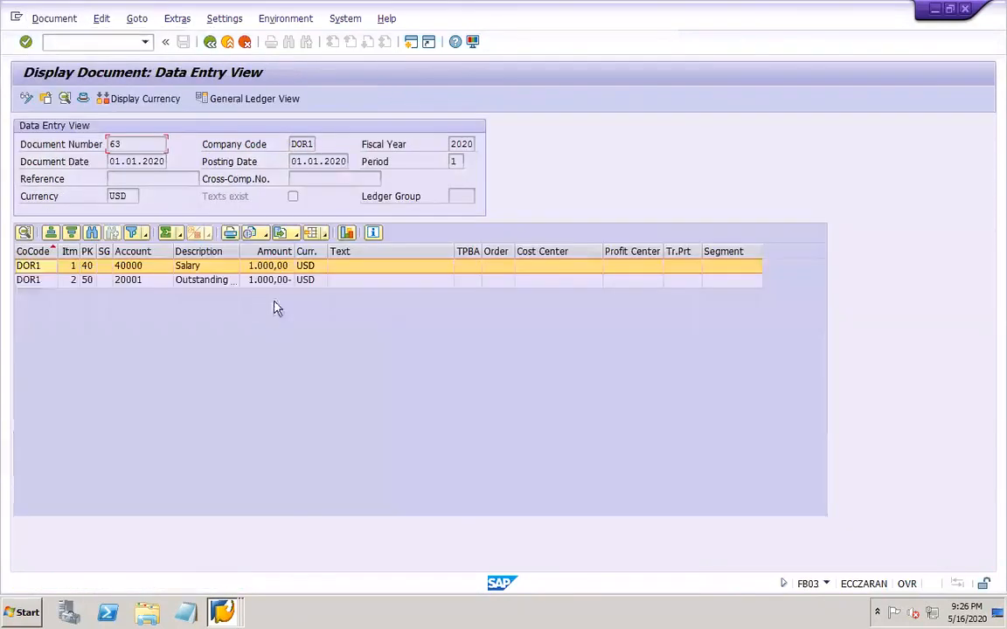
Switch to the G/L line item display session and list all items of account 20021 in company code DOR1
right_click(223, 614)
key("Return")
left_click_drag(239, 143, 190, 156)
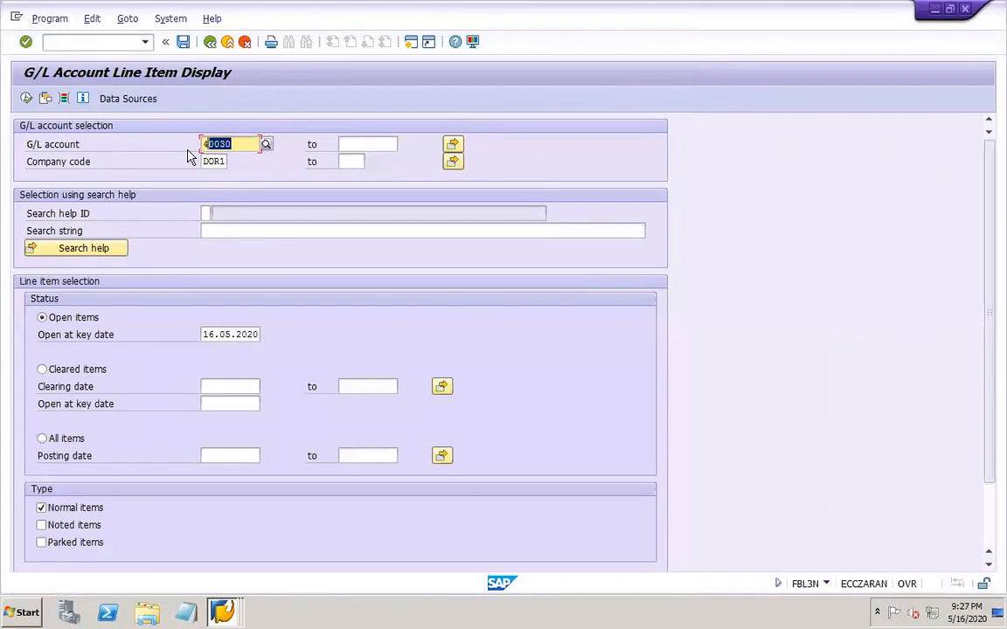
type("20021")
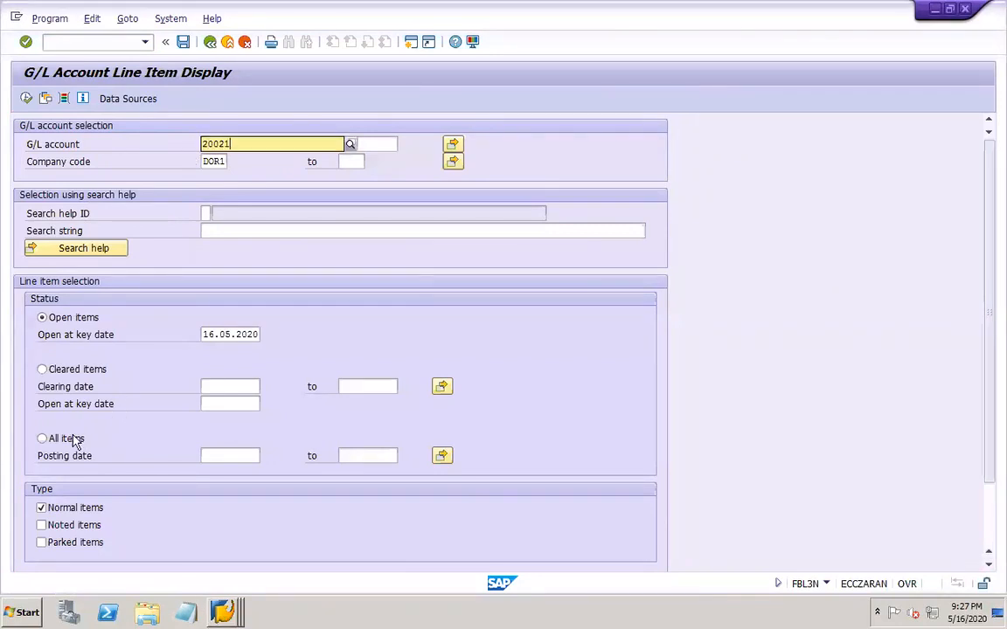
left_click(72, 444)
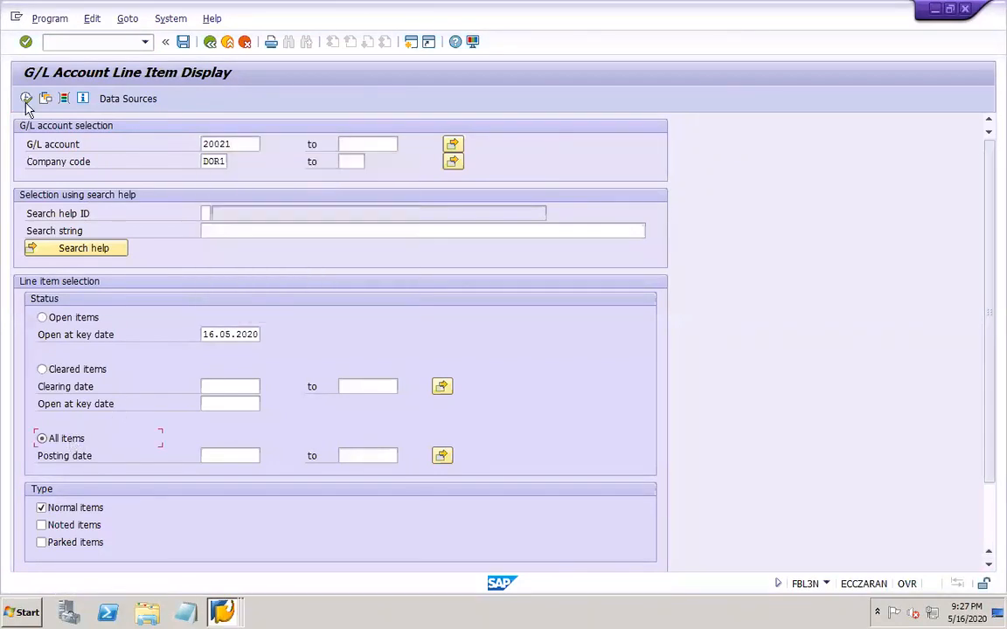
key("F8")
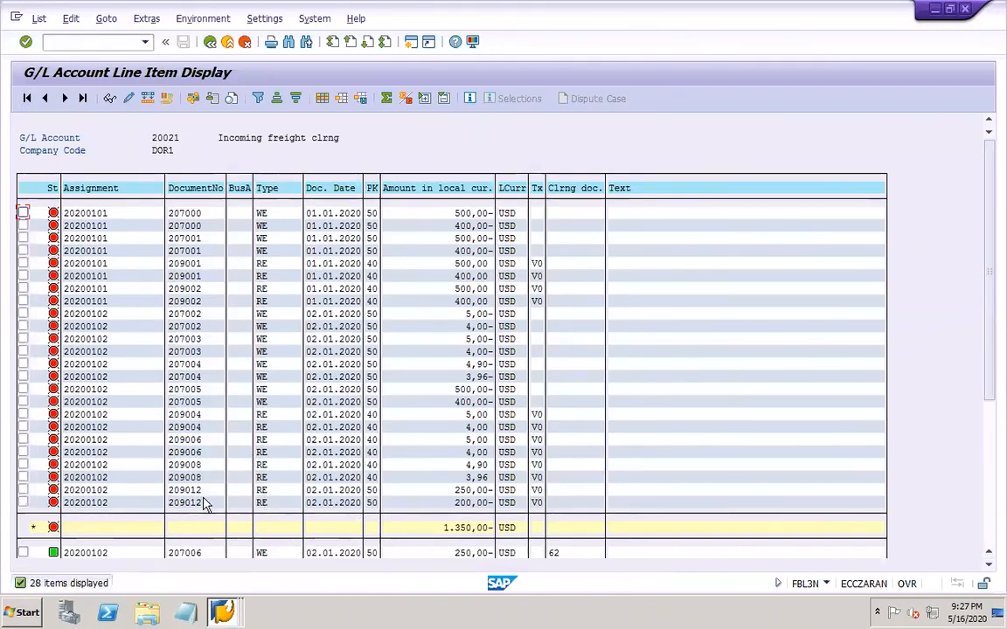
List all items of account 20001 instead and examine the line of document 63
left_click(210, 42)
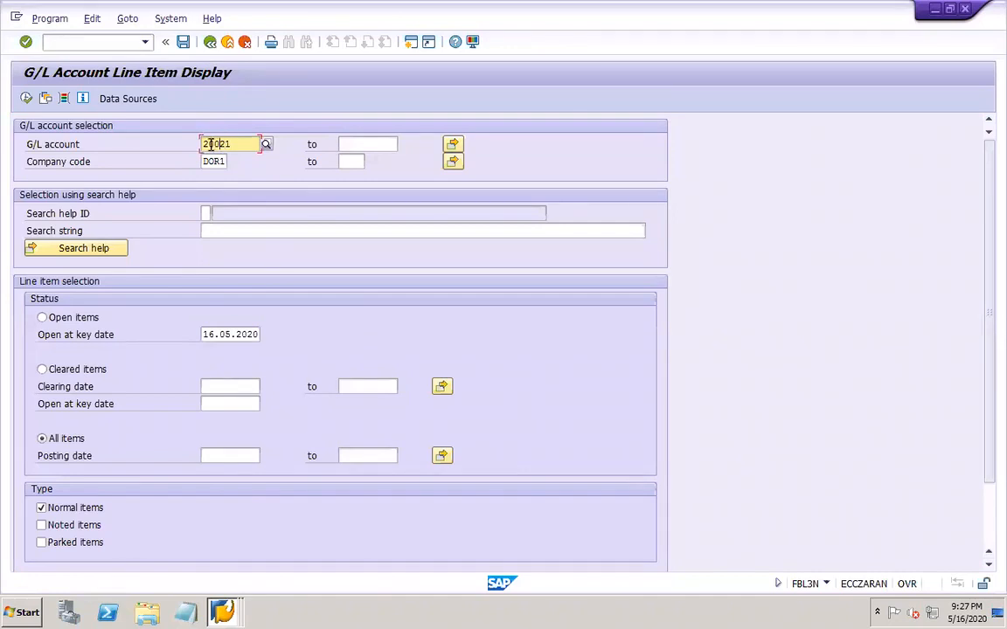
type("0")
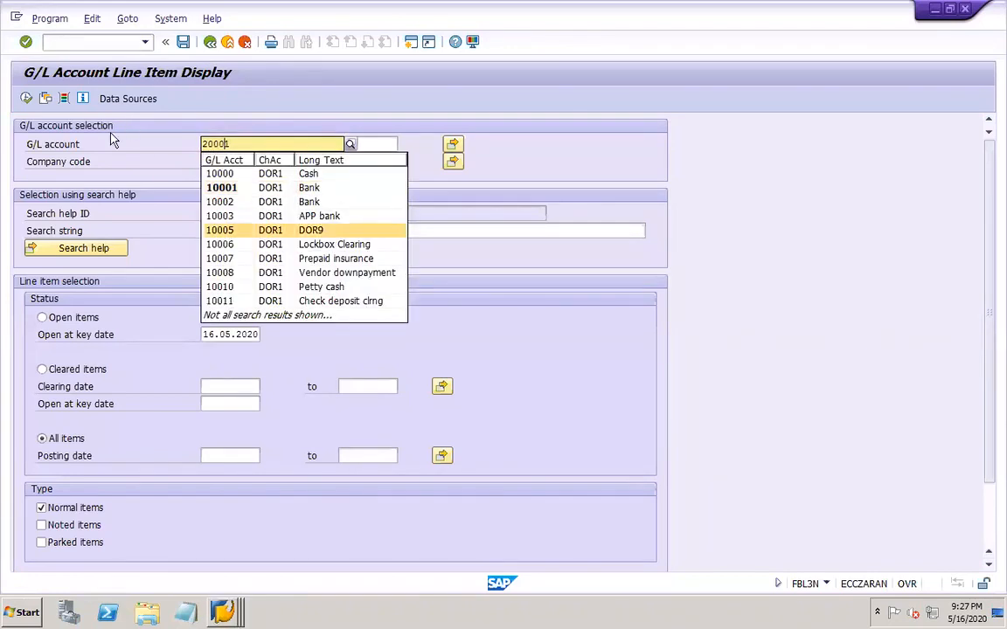
left_click(26, 98)
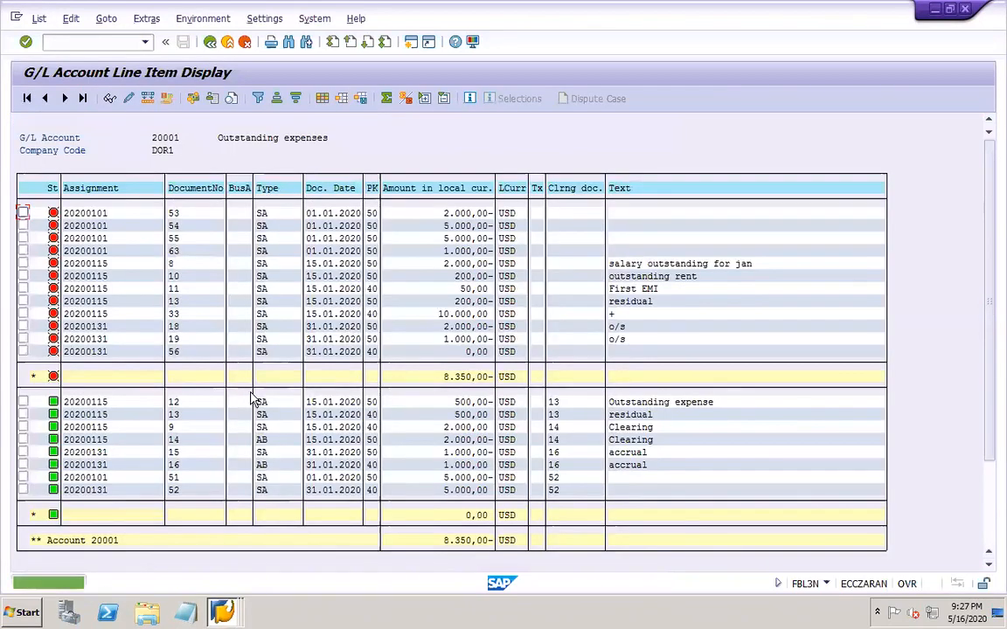
left_click(175, 252)
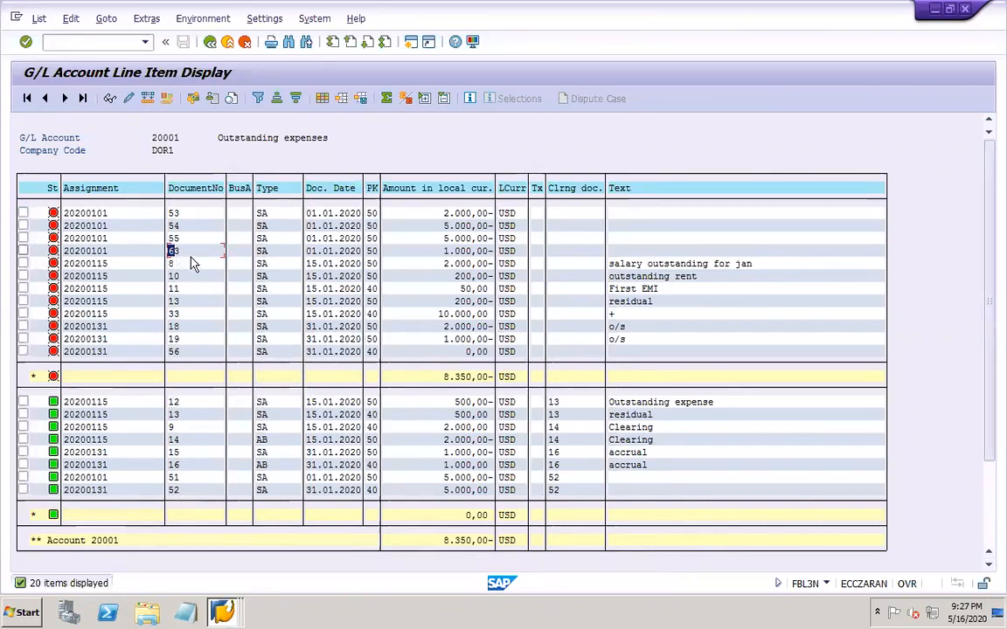
left_click(463, 253)
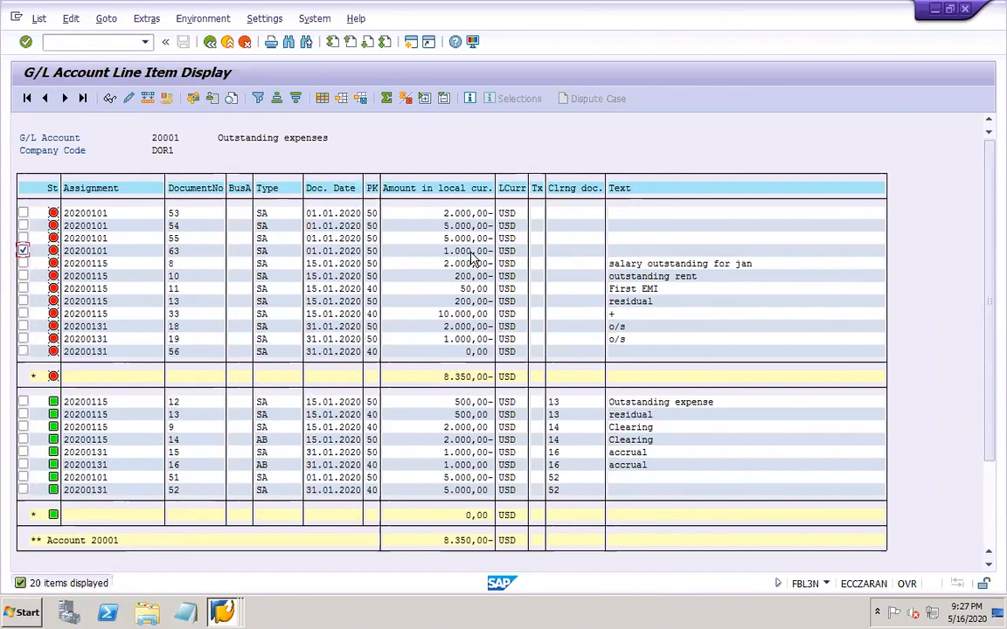
Close the cost center line items session and start transaction F-07 from the saved G/L tolerances session
right_click(222, 612)
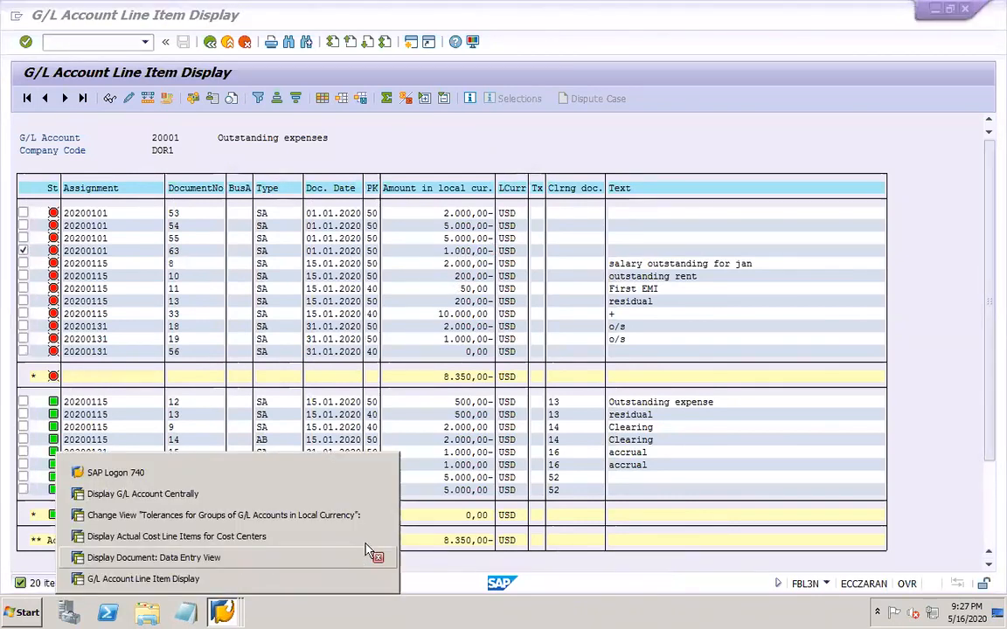
left_click(378, 537)
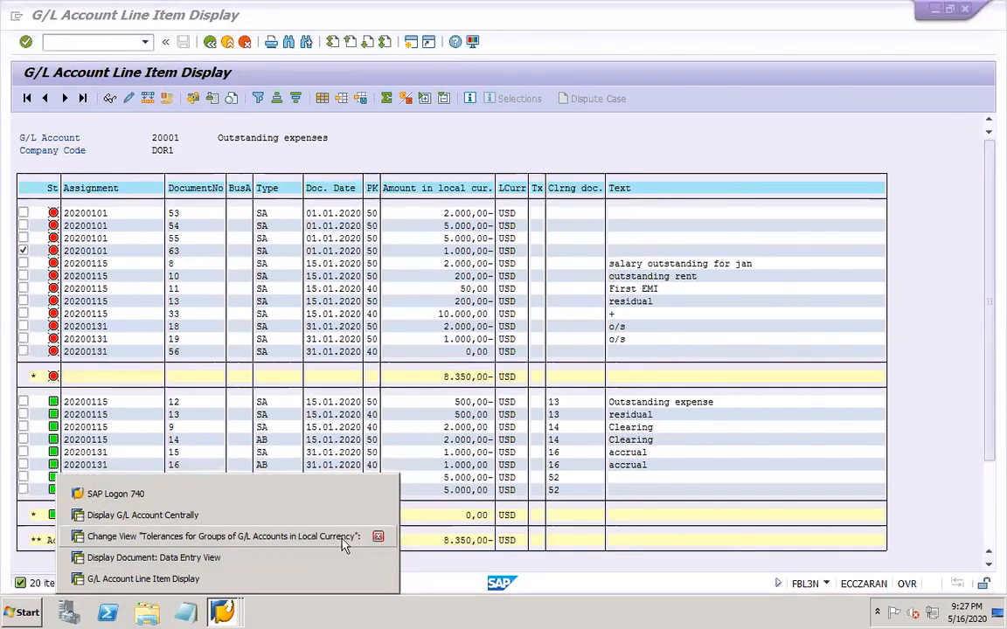
left_click(323, 538)
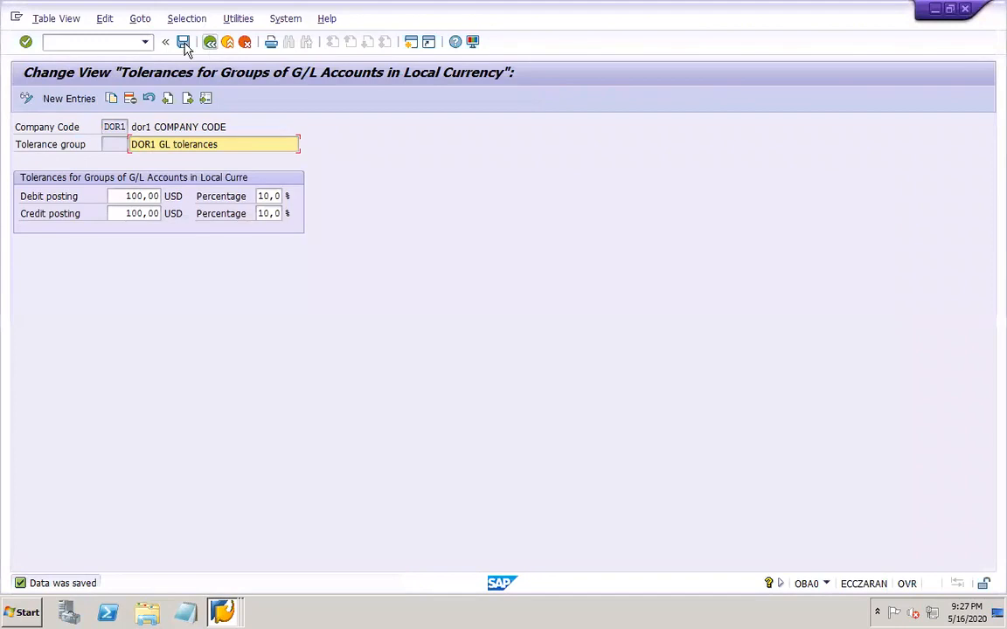
left_click(183, 42)
left_click(112, 42)
type("/n")
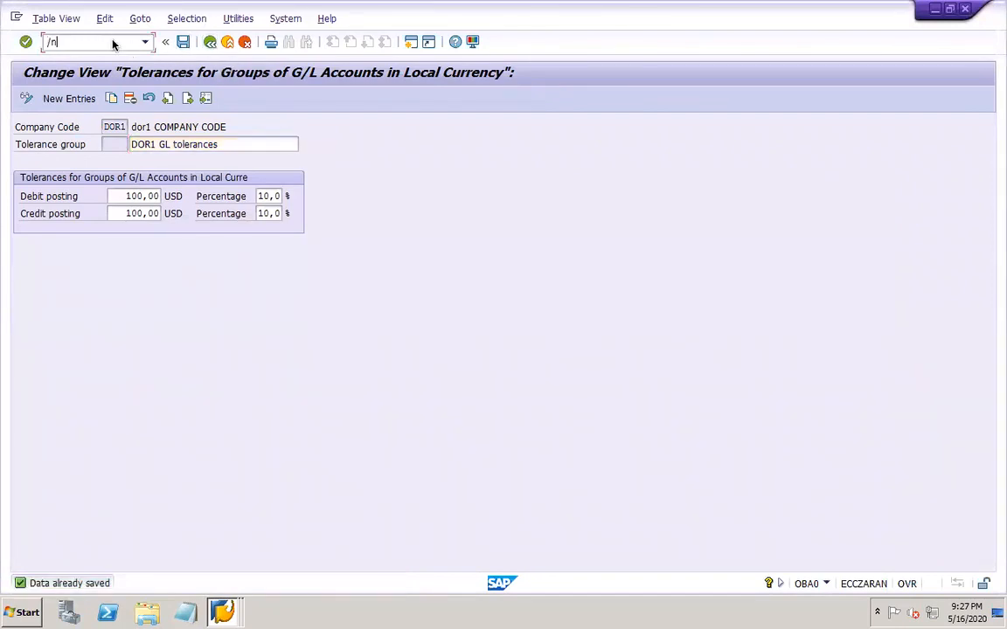
type("f-07")
key("Return")
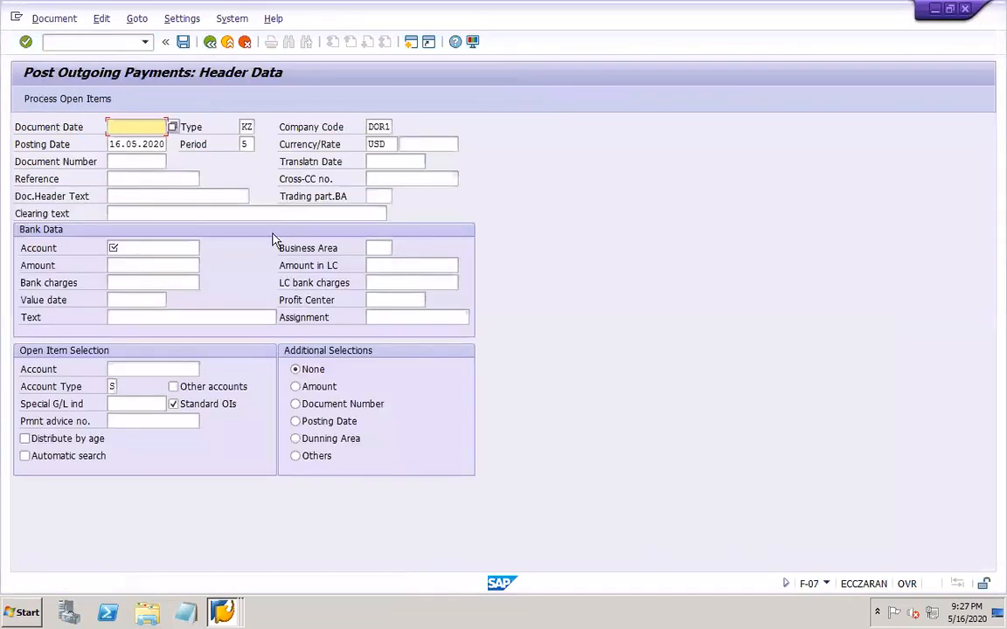
Set the payment's document and posting dates to 01.01.2020 and its document type to SA
left_click(133, 128)
left_click(140, 142)
type("sa")
key("Tab")
left_click(142, 142)
type("01")
left_click(146, 176)
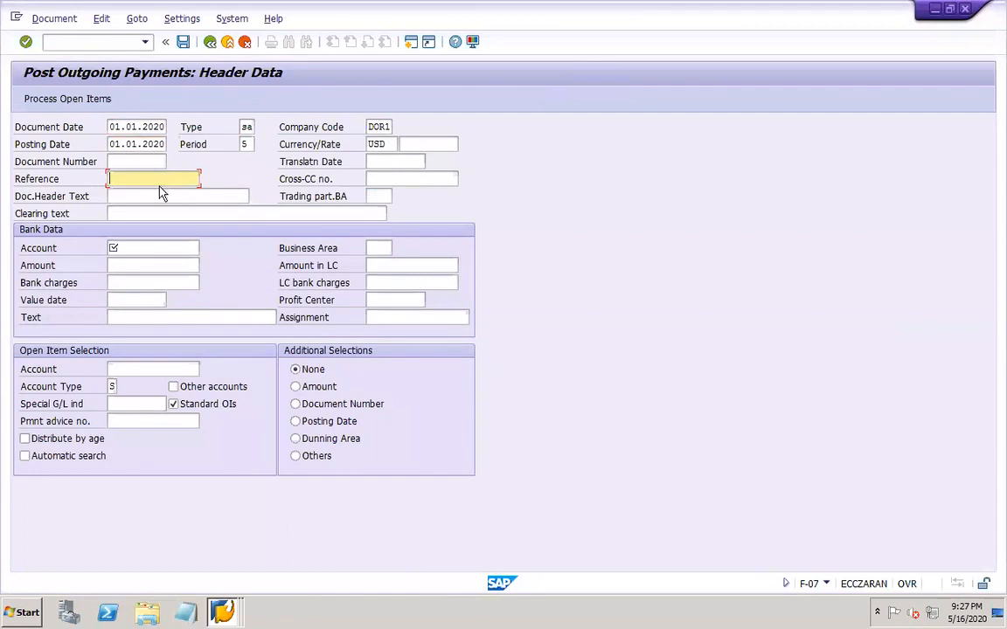
Enter "payment" as both the document header text and the clearing text
left_click(138, 197)
left_click(128, 211)
left_click(127, 215)
left_click(130, 225)
Fill in the bank data with account 10000, amount 999 and the text "payment"
left_click(128, 247)
left_click(130, 263)
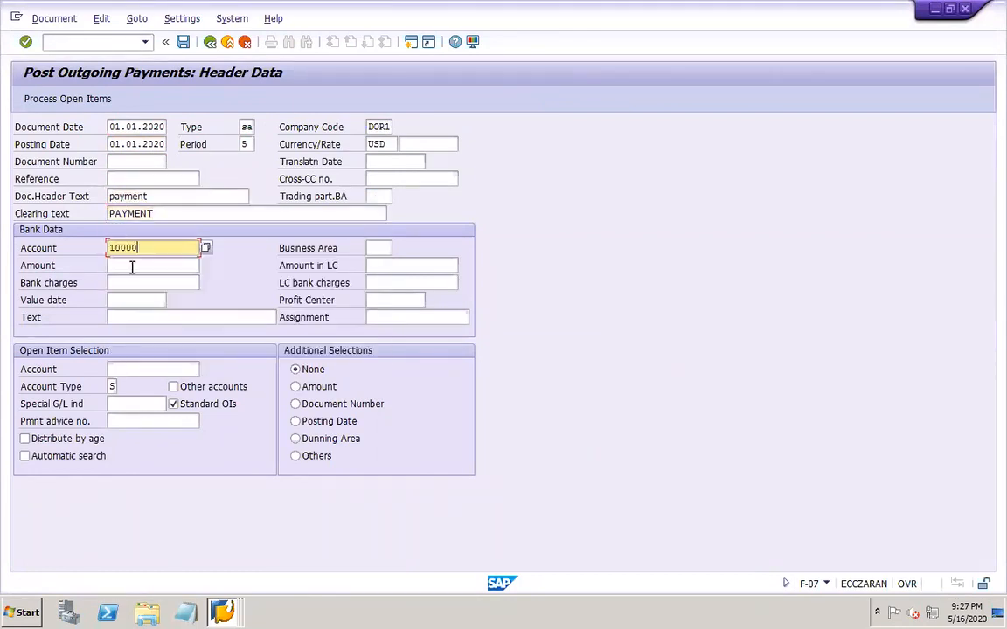
left_click(130, 266)
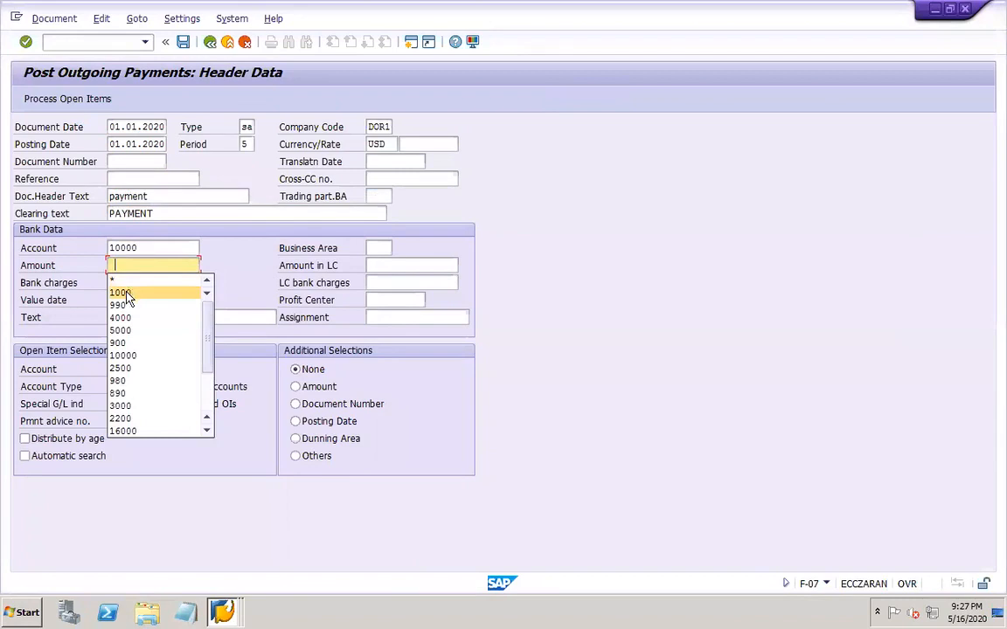
left_click(129, 268)
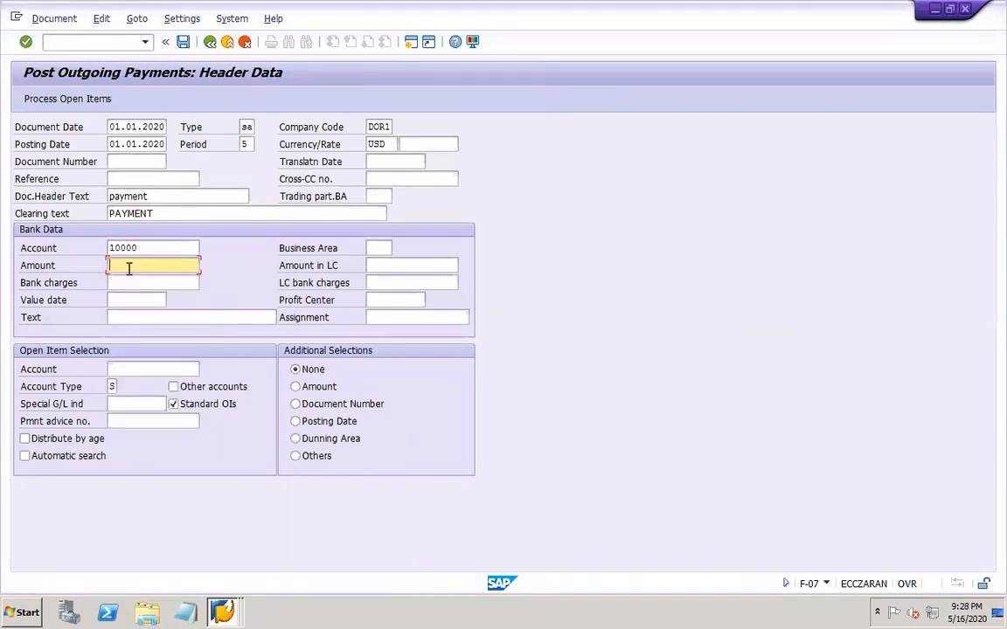
type("999")
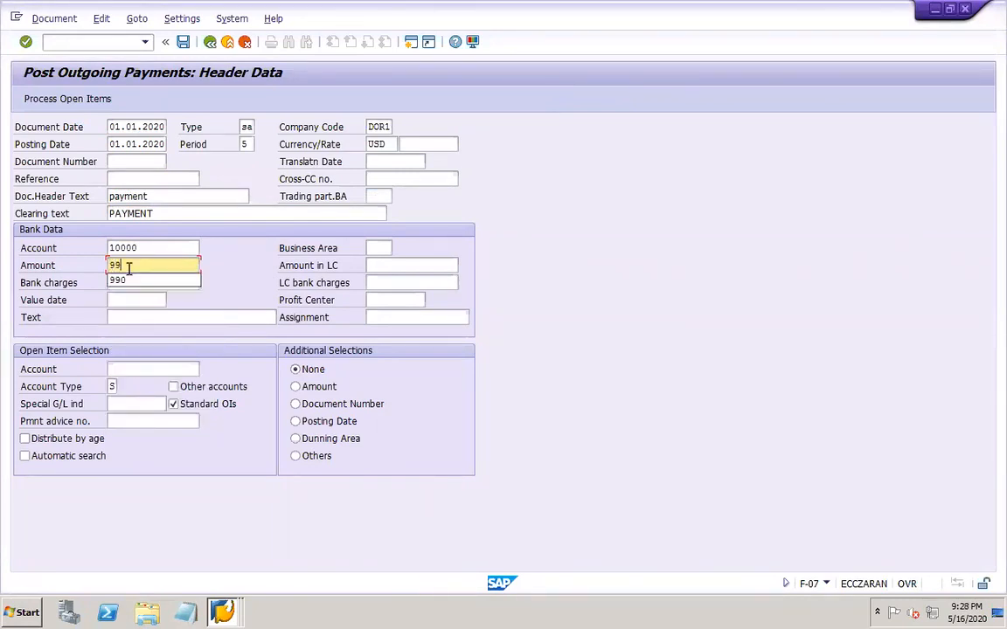
left_click(188, 320)
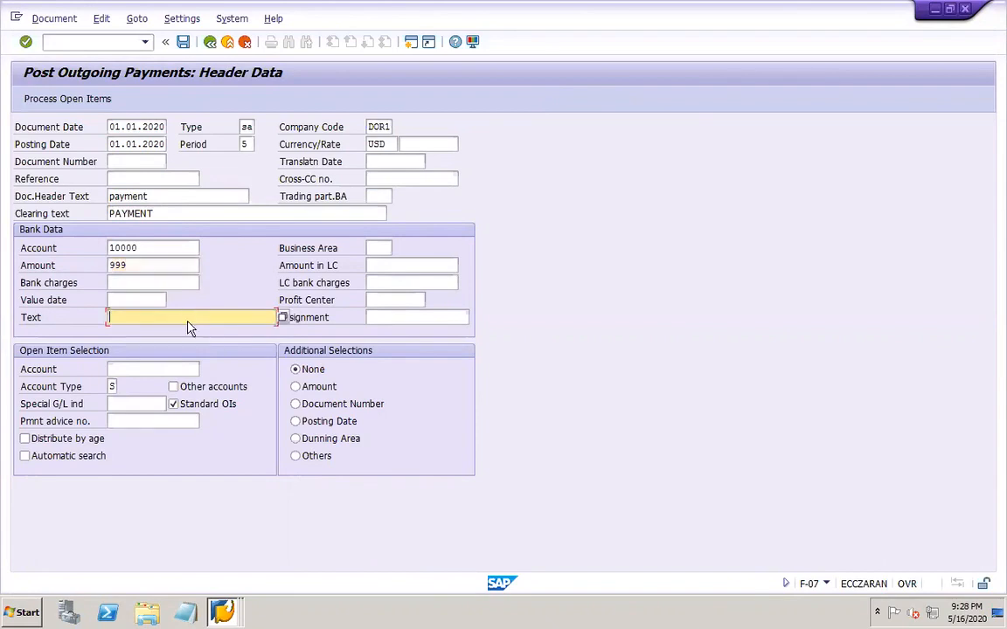
left_click(143, 316)
left_click(131, 344)
Select the open items of account 20001 by document number 63 and process them
left_click(321, 404)
left_click(153, 369)
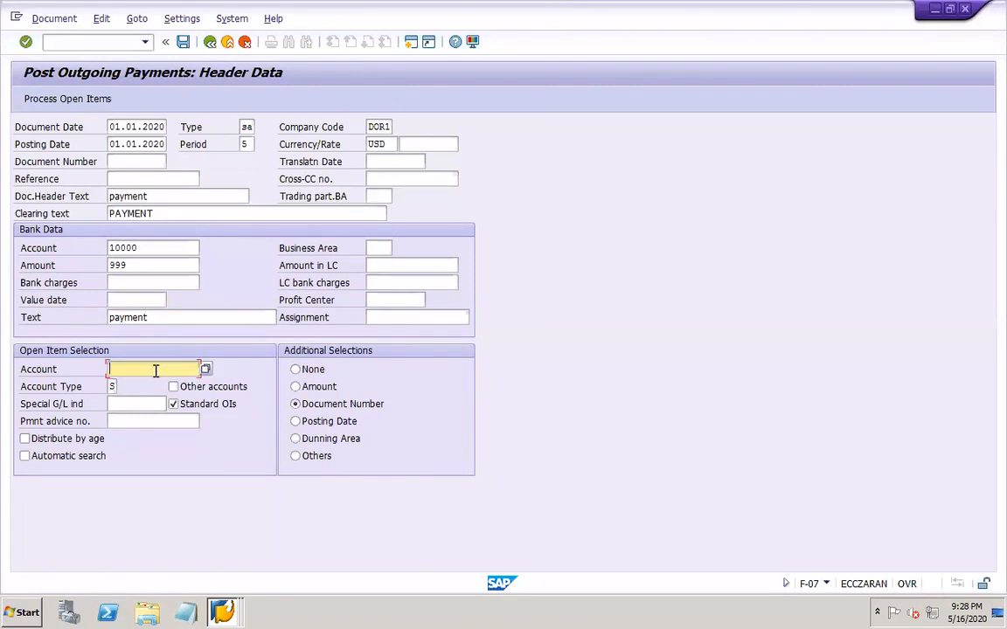
left_click(154, 370)
left_click(149, 418)
left_click(66, 101)
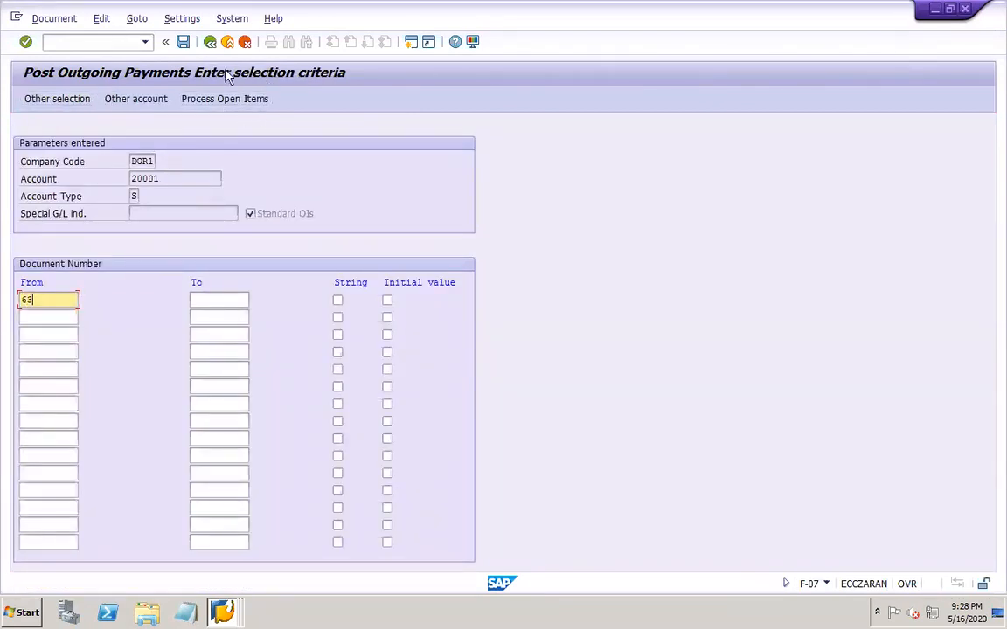
left_click(221, 102)
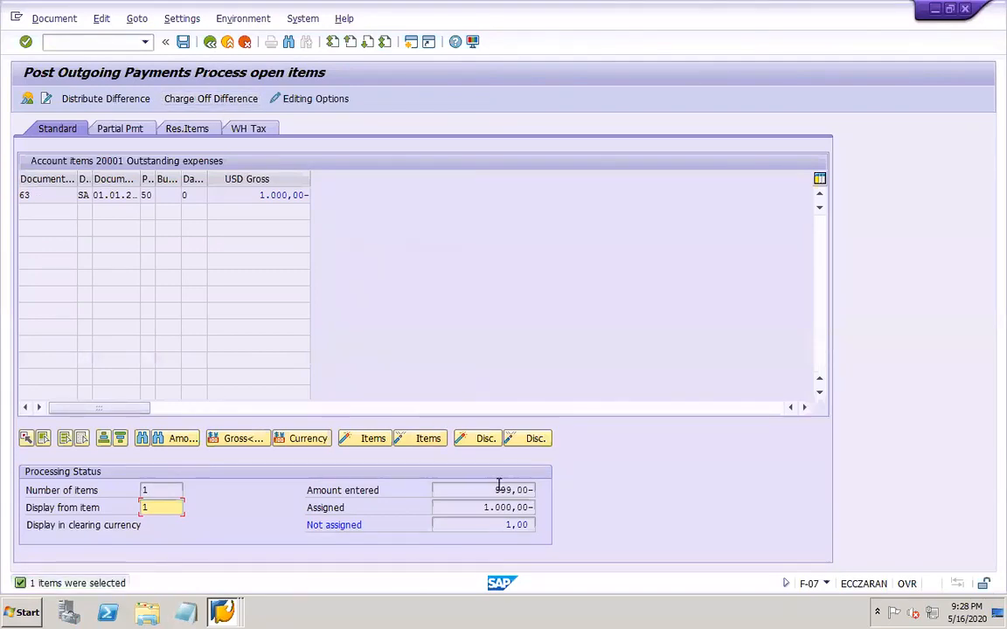
Check the assigned amount, then simulate the payment and examine its line items, including the cash item's details
left_click(497, 514)
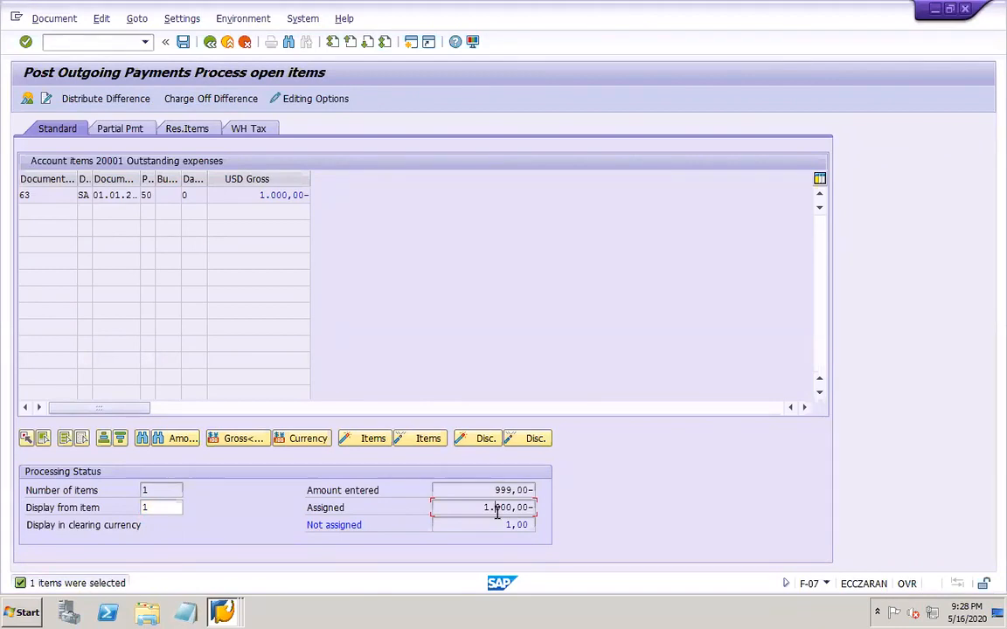
left_click(54, 18)
left_click(65, 49)
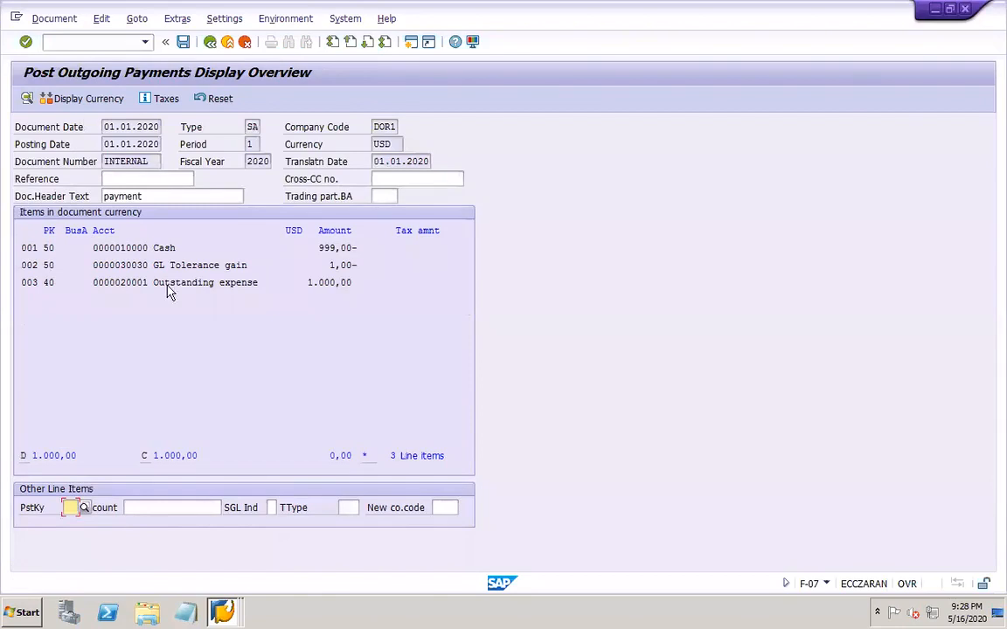
left_click(172, 265)
left_click(328, 247)
double_click(162, 249)
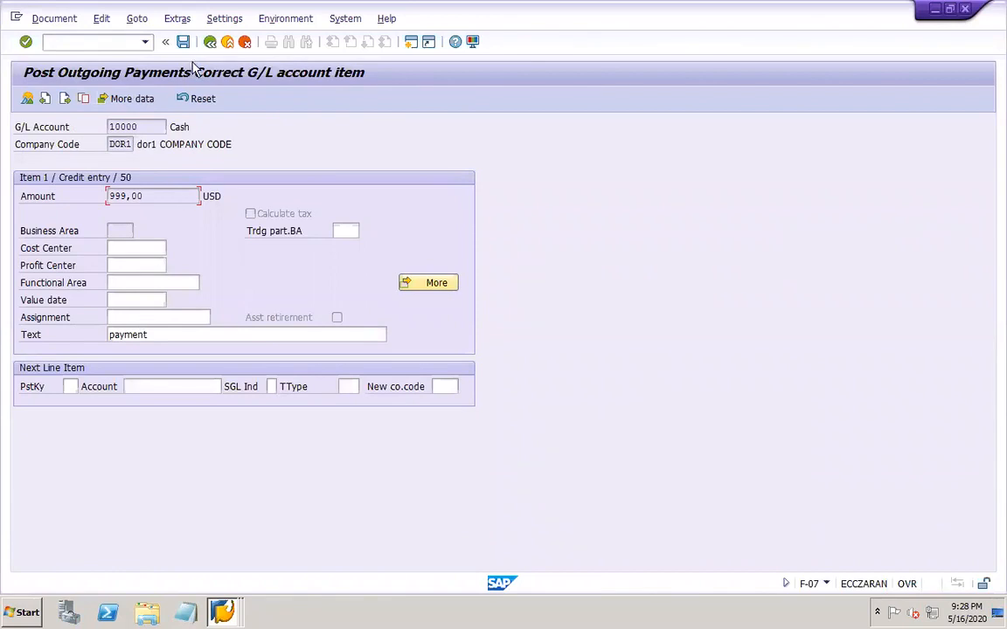
left_click(211, 42)
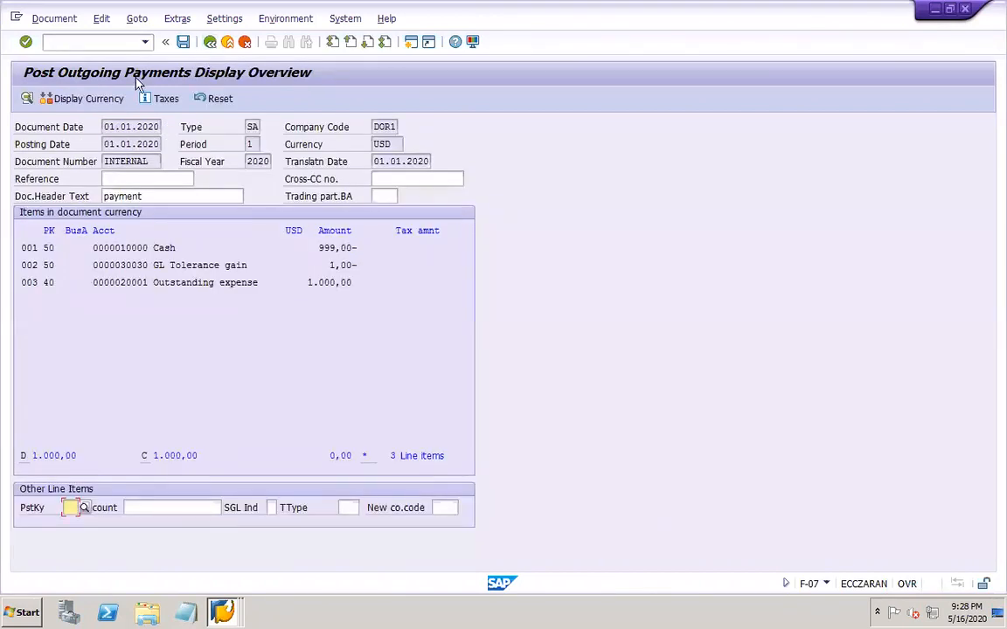
Restart transaction F-07 with document and posting dates of 01.01.2020 and document type SA
left_click(97, 39)
type("/nf-07")
key("Return")
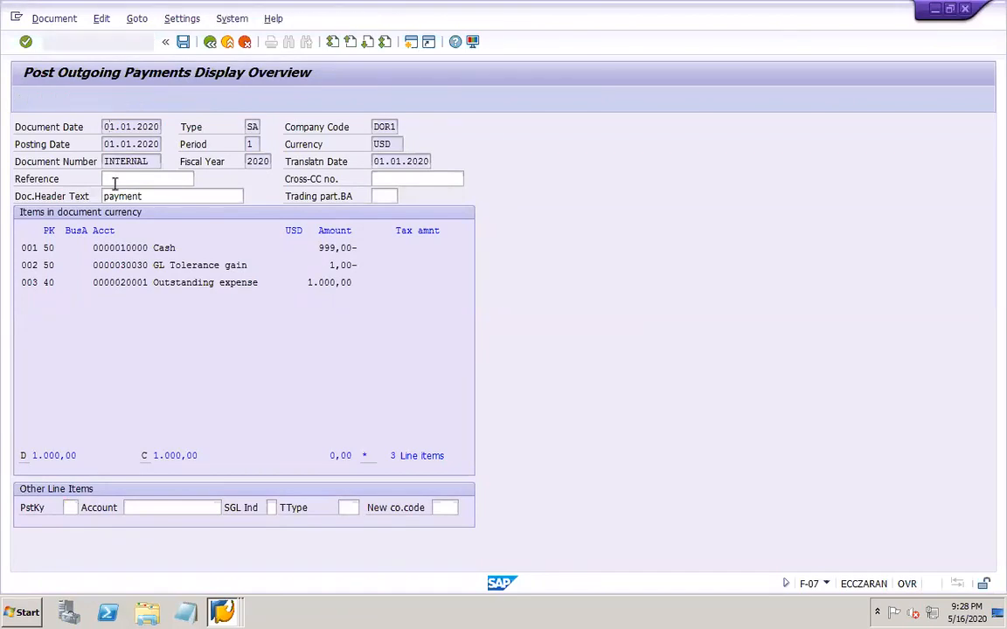
left_click(130, 129)
left_click(132, 140)
key("Tab")
type("sa")
key("Tab")
key("Tab")
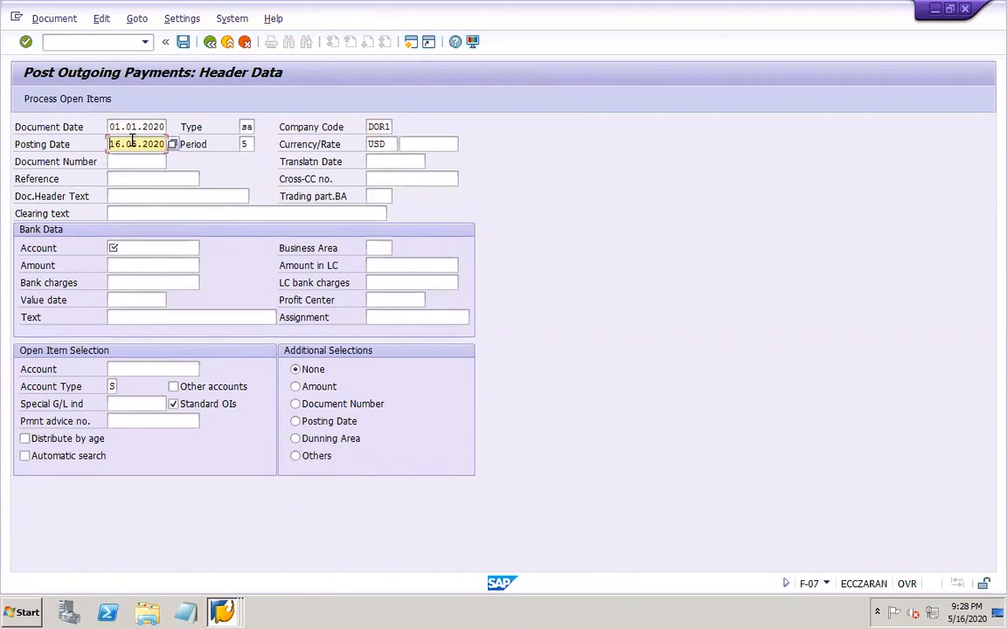
left_click(131, 143)
type("1")
Set the bank account to 10000 and open the payment amount for entry
left_click(152, 248)
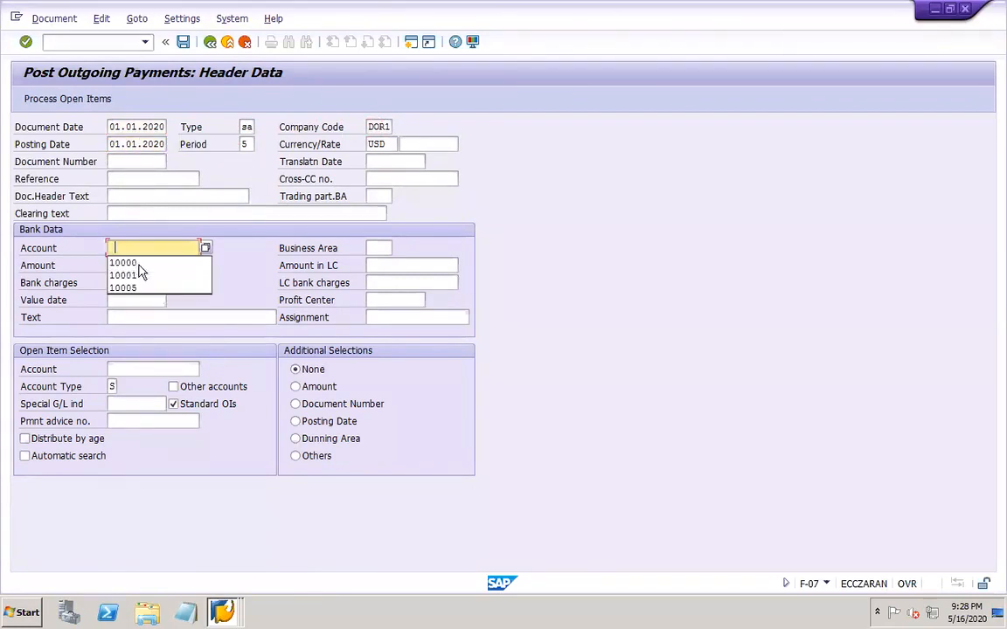
left_click(124, 261)
left_click(135, 265)
key("BackSpace")
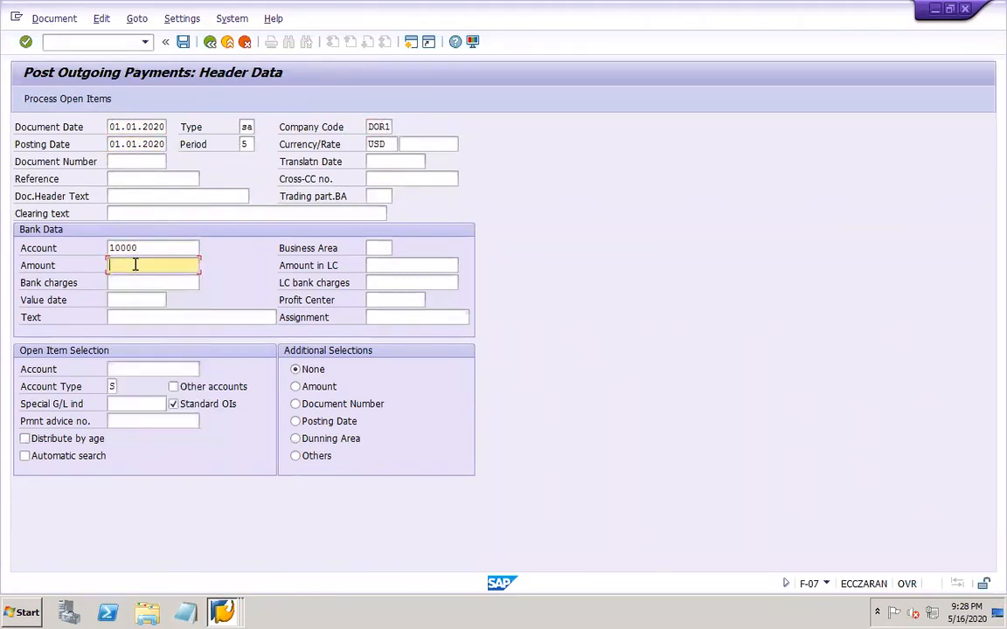
Enter the bank amount 990 with the text "payment" and set the open item selection account to G/L account 20001
type("990")
left_click(161, 318)
left_click(140, 331)
left_click(135, 367)
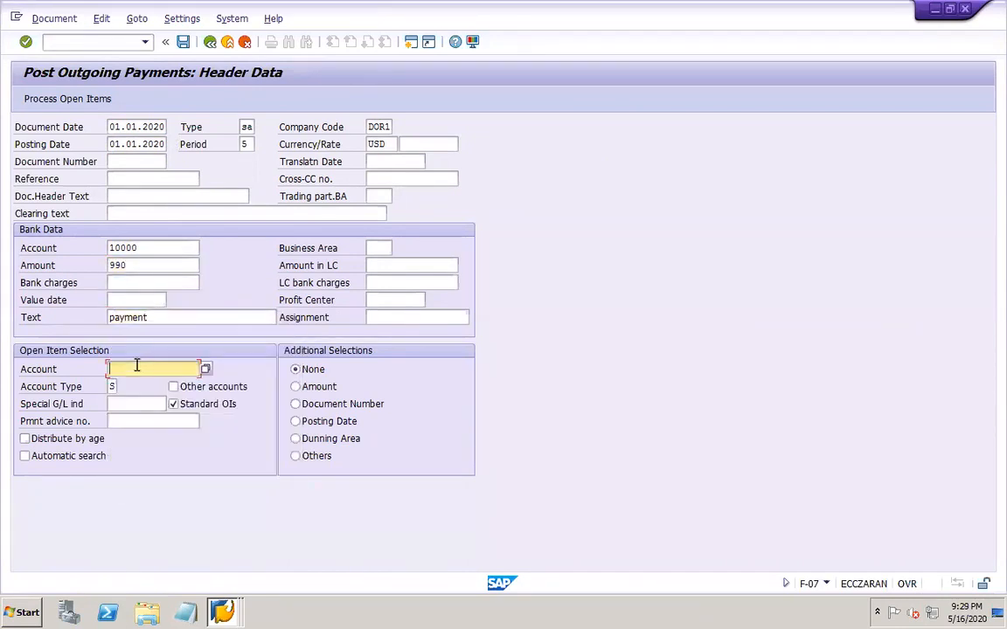
left_click(131, 382)
Restrict the open item selection to document number 63 and process the open items
left_click(323, 404)
left_click(75, 101)
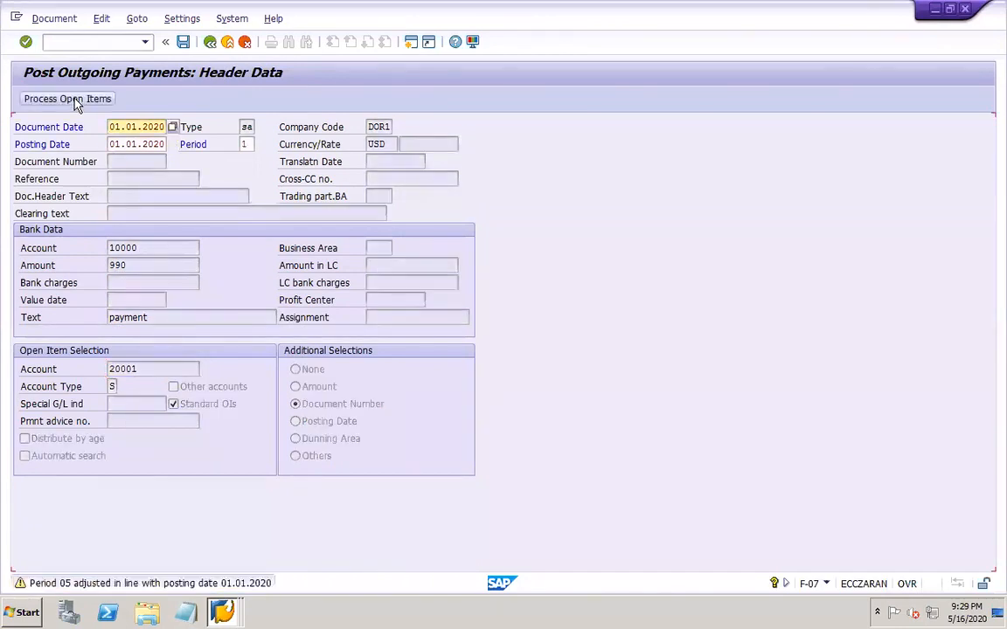
left_click(65, 300)
left_click(39, 315)
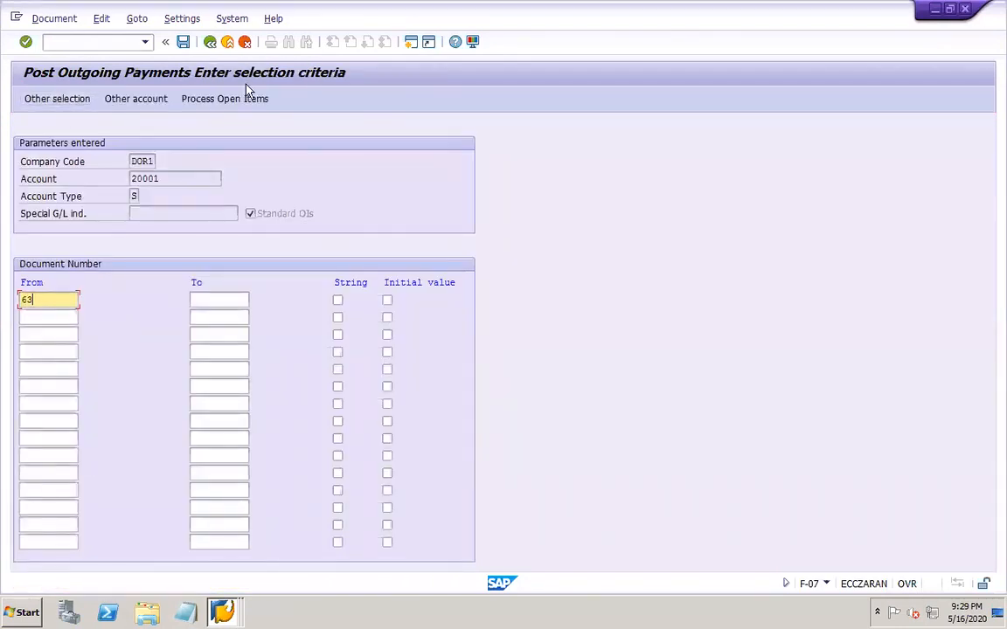
left_click(225, 99)
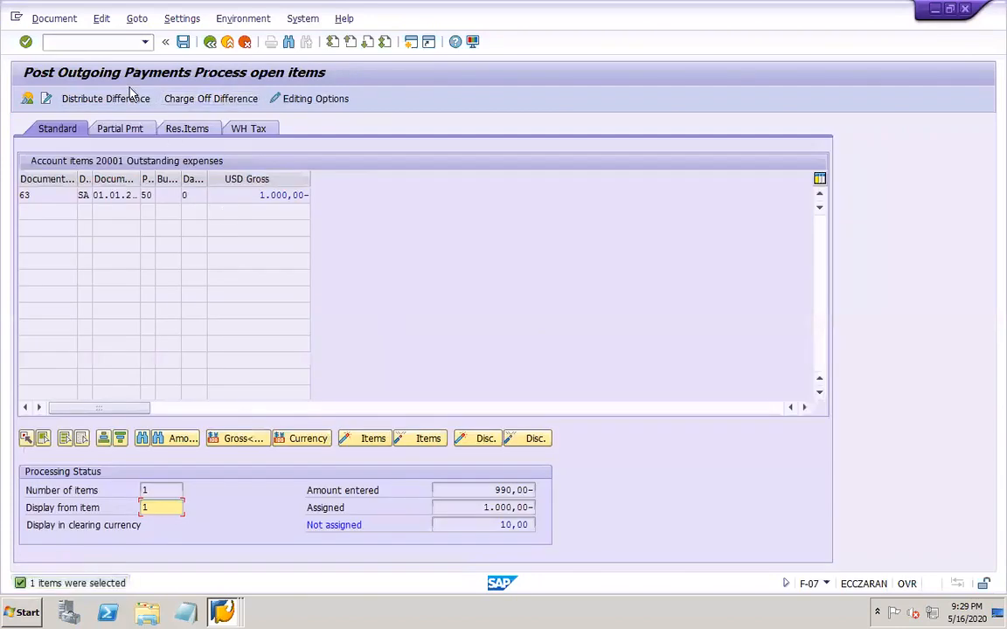
Simulate the outgoing payment, check the GL Tolerance gain line and post the document
left_click(49, 21)
left_click(65, 55)
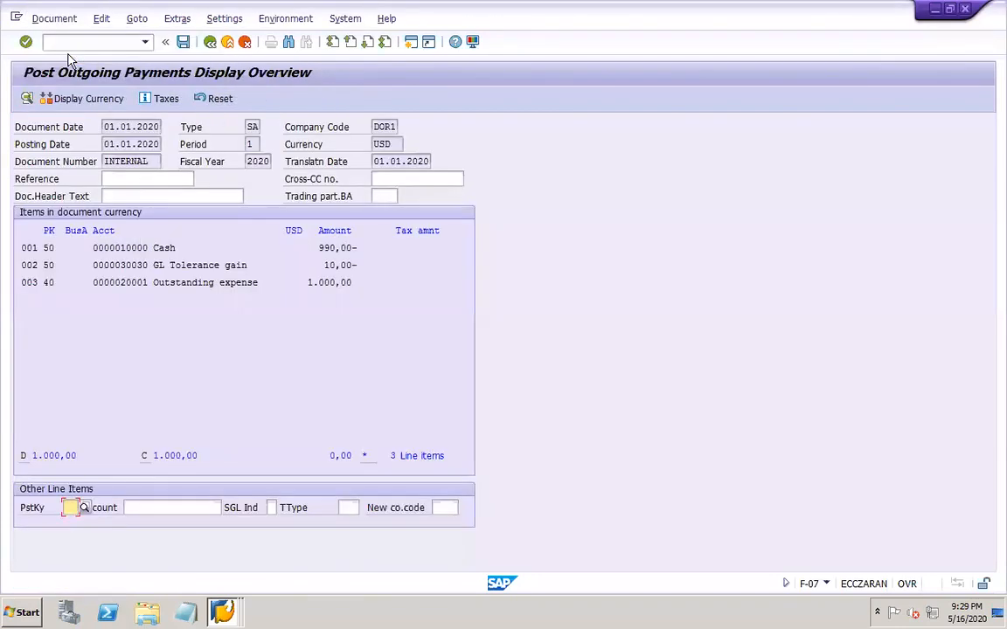
left_click(216, 266)
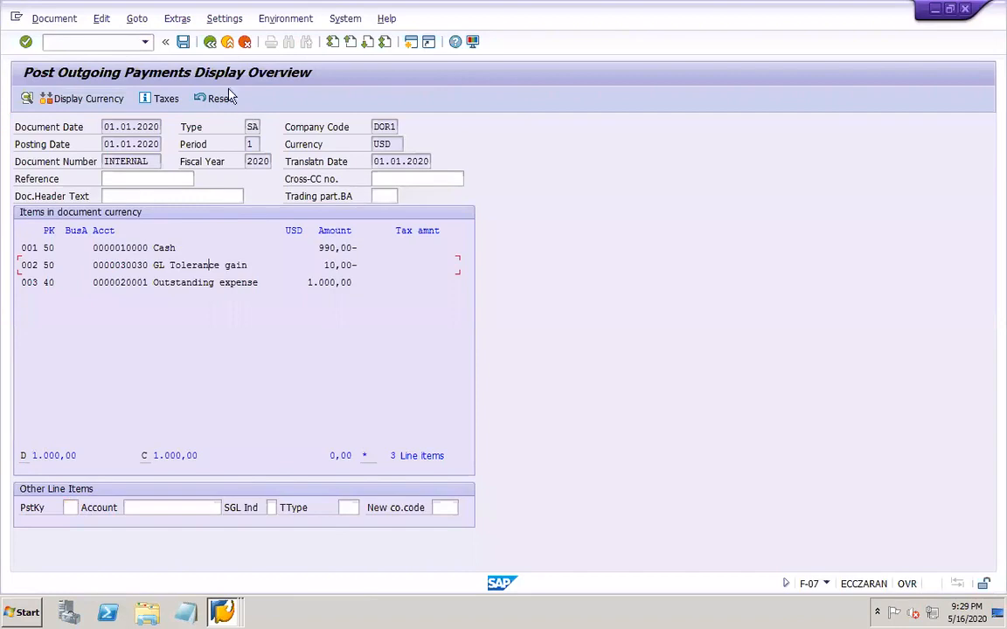
left_click(183, 42)
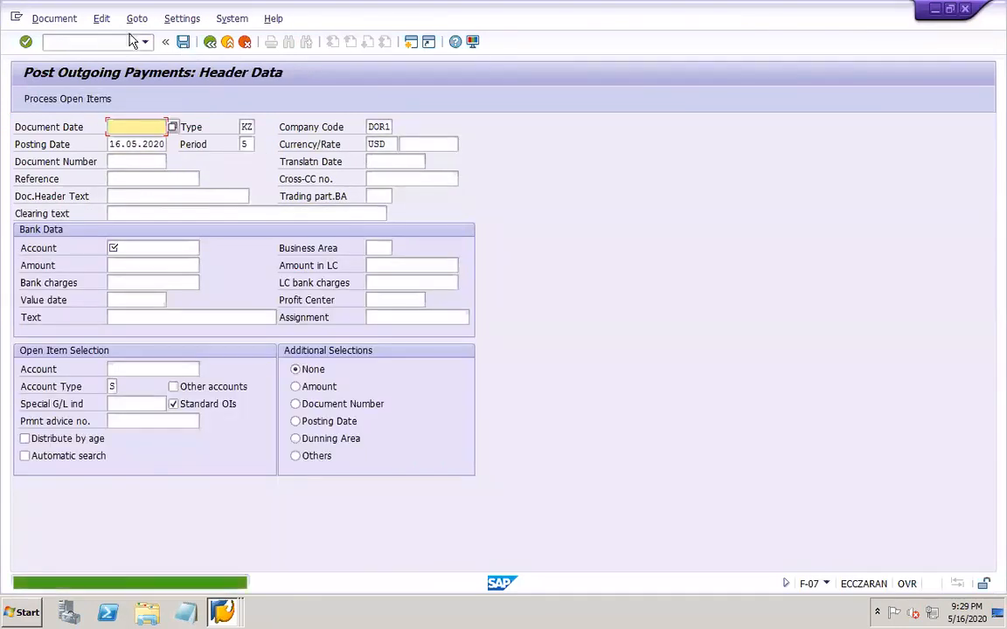
Display the payment document just posted and widen the Description column to read the full account names
left_click(54, 18)
left_click(87, 74)
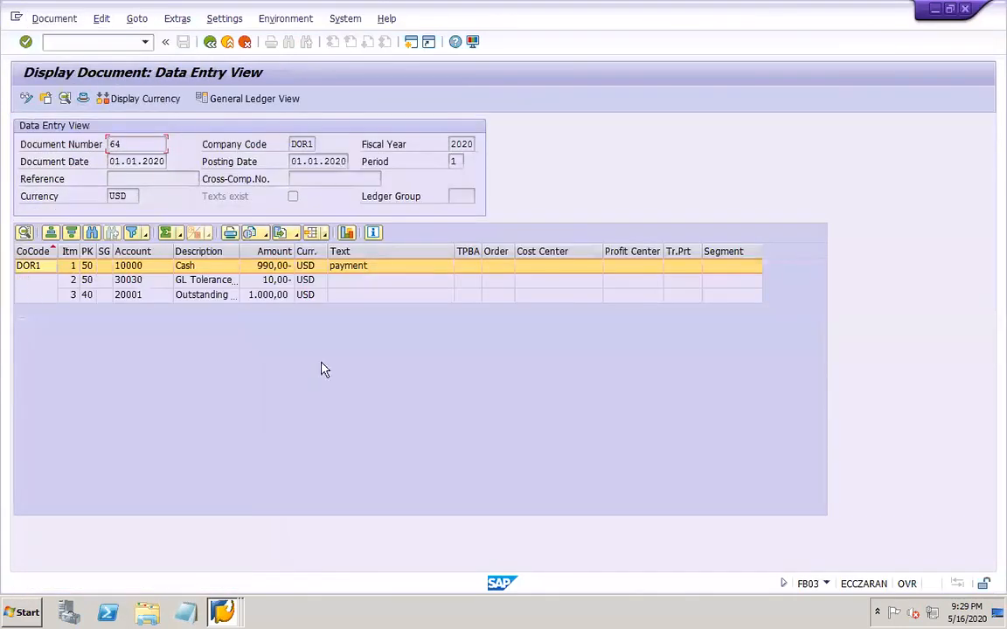
left_click_drag(239, 252, 306, 262)
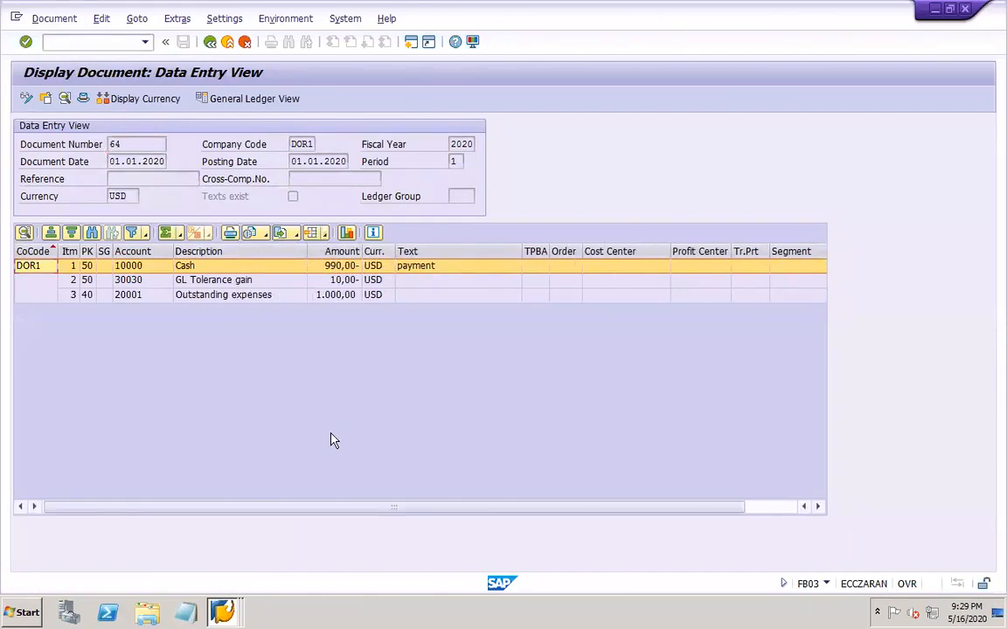
mouse_move(198, 615)
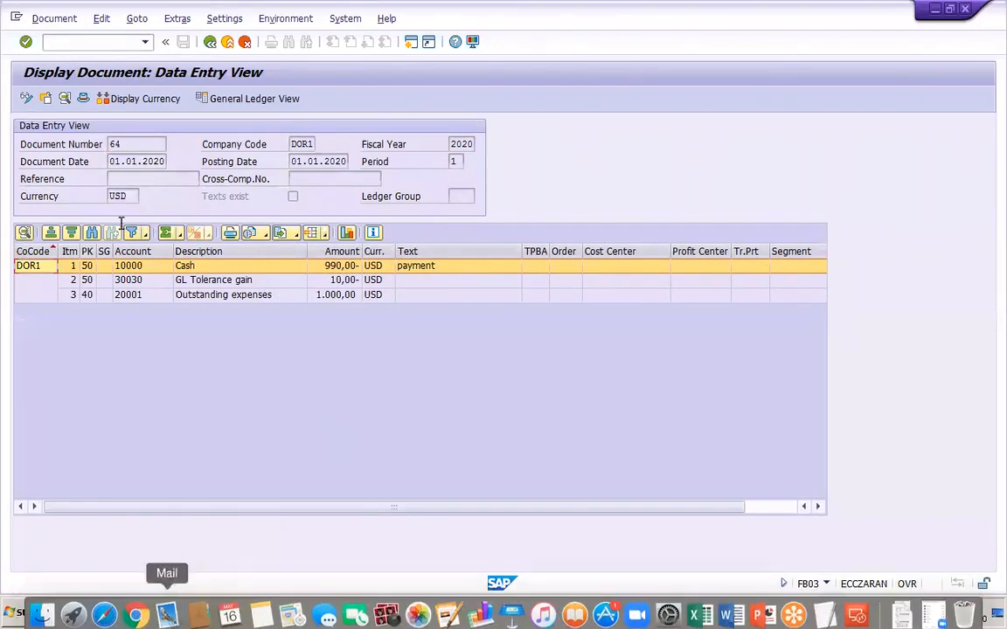
Start transaction OBA3, position to company code DOR1 and open the details of its vendor tolerances entry
left_click(105, 46)
type("/noba3")
key("Return")
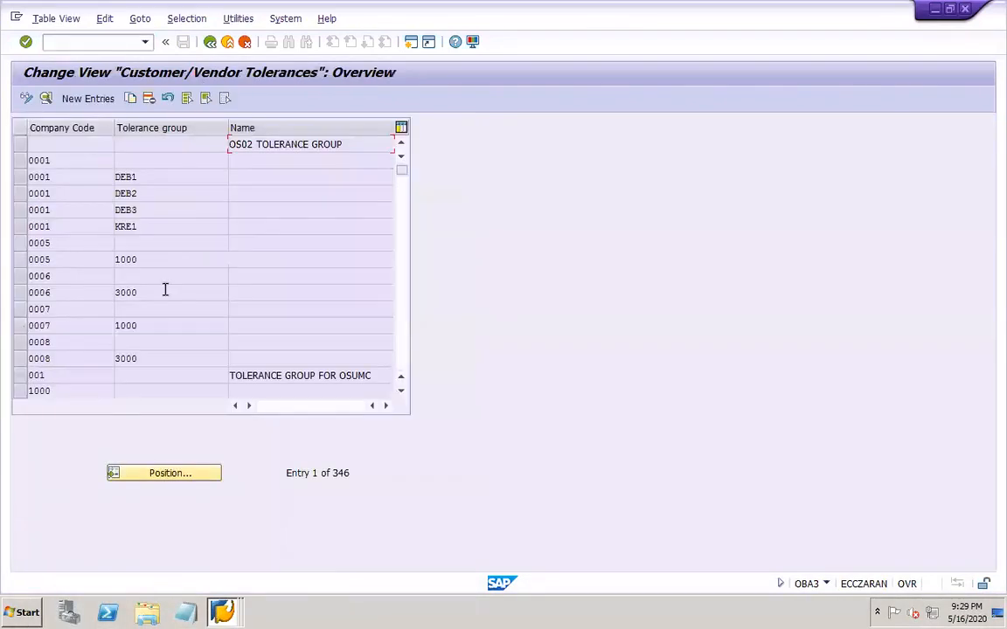
left_click(202, 475)
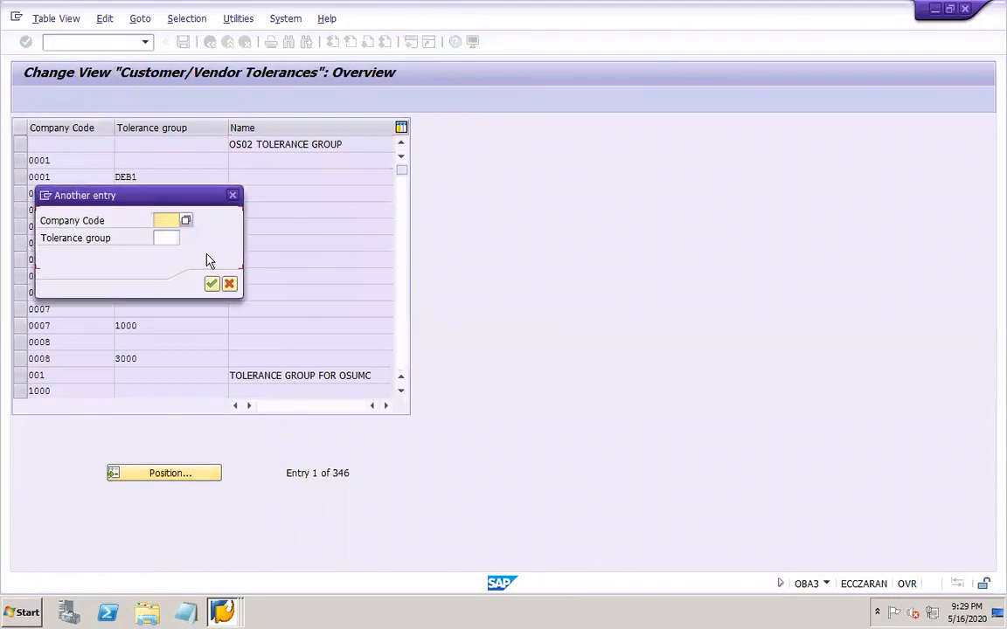
left_click(167, 221)
type("dor1")
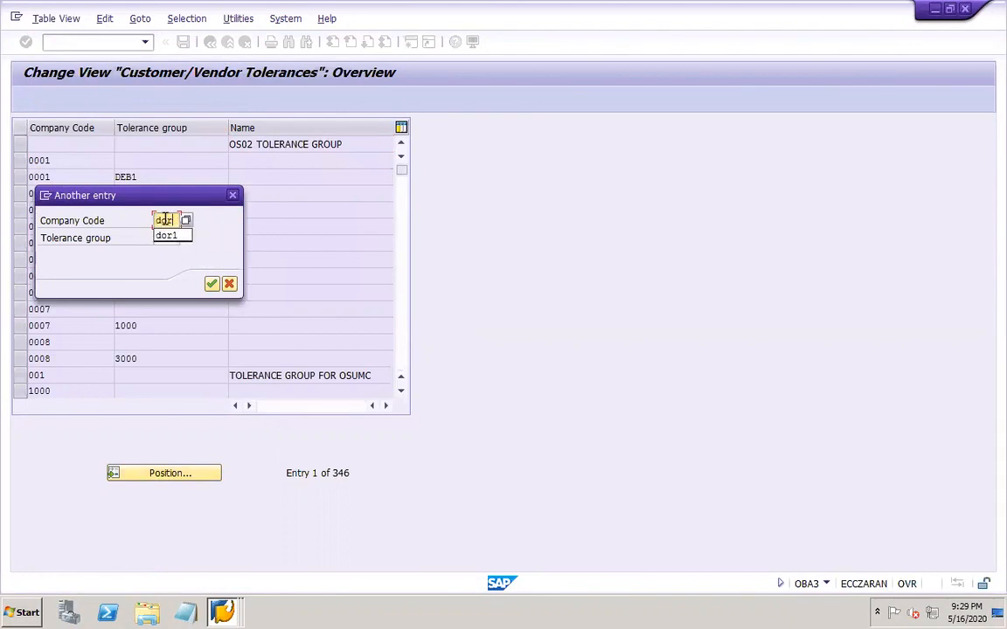
key("Return")
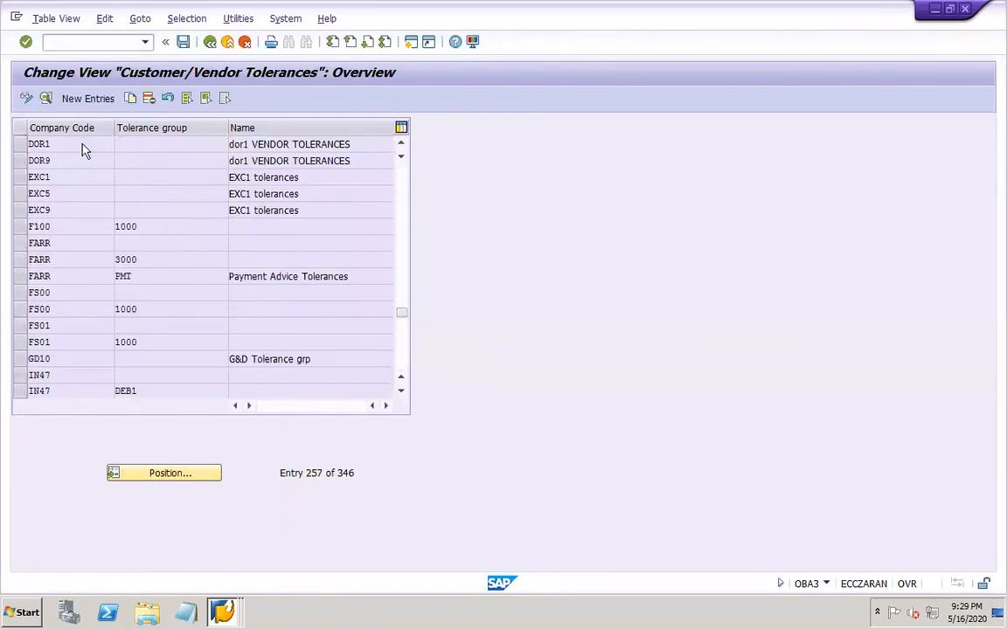
double_click(83, 145)
left_click(115, 161)
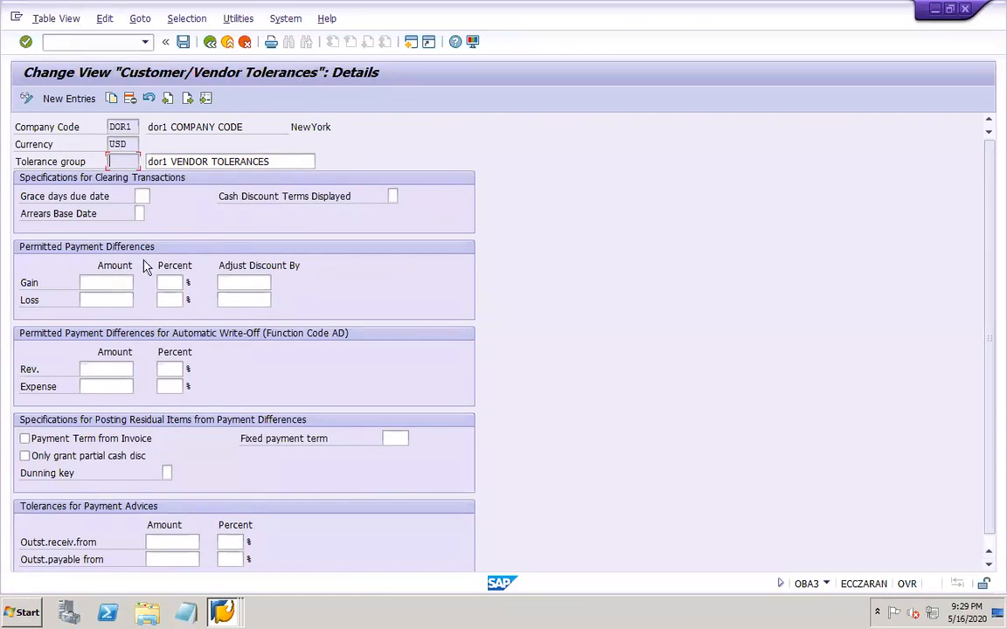
Set the permitted payment differences for gain and loss to an amount of 100 and 10 percent each
left_click(121, 280)
type("100")
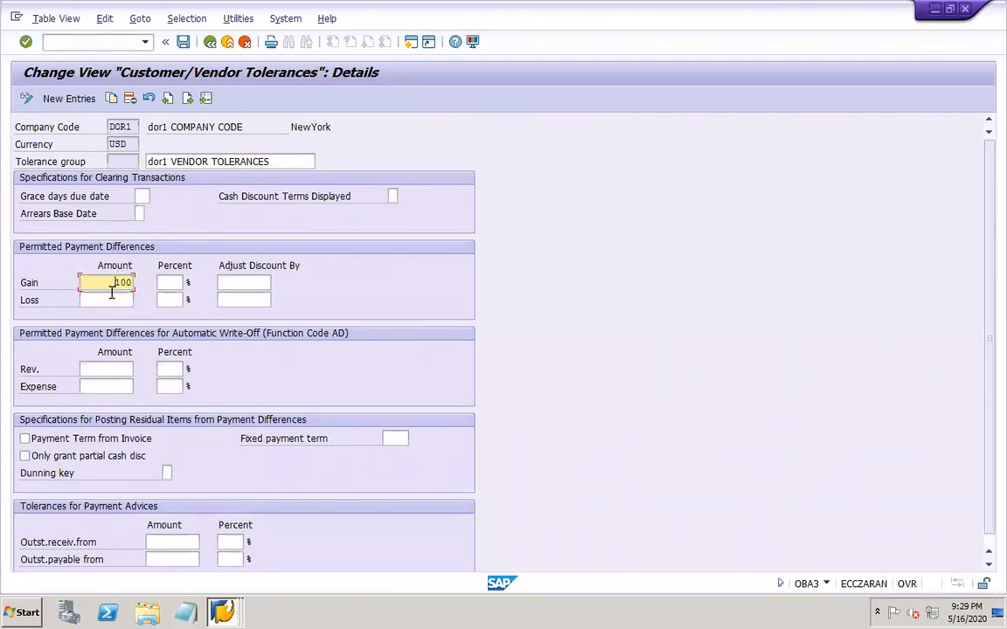
left_click(112, 299)
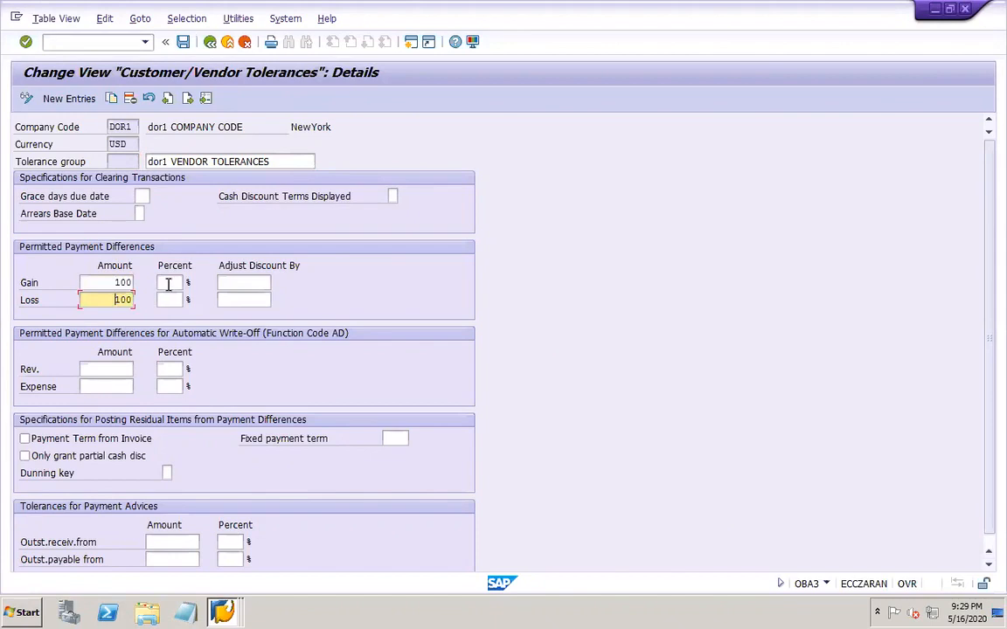
left_click(169, 282)
left_click(175, 300)
left_click(175, 300)
left_click(173, 315)
Set Adjust Discount By to 2 for both gain and loss, and save the tolerance group
left_click(254, 281)
left_click(254, 297)
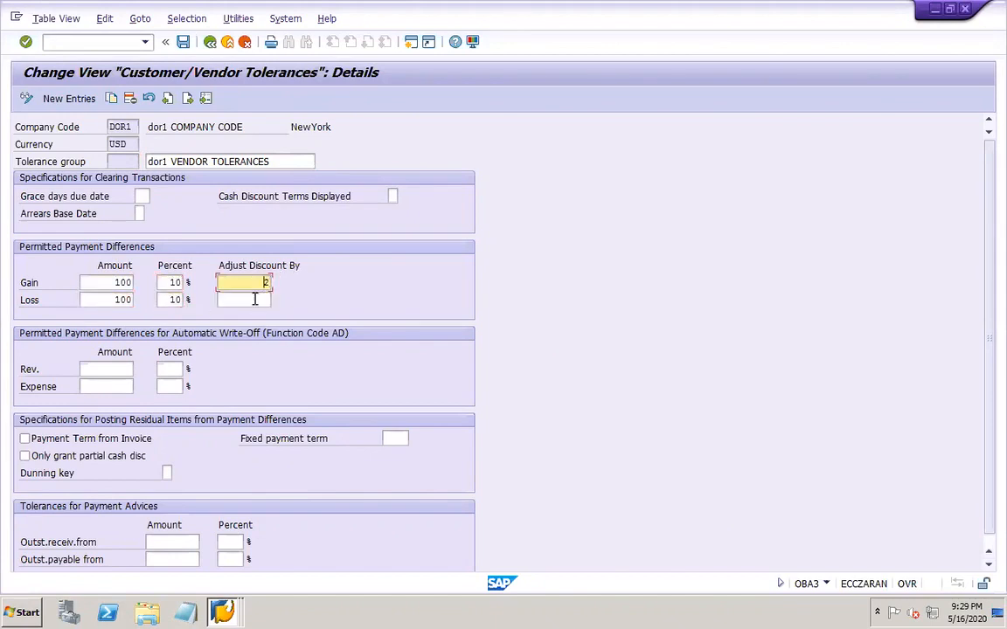
left_click(256, 300)
left_click(259, 315)
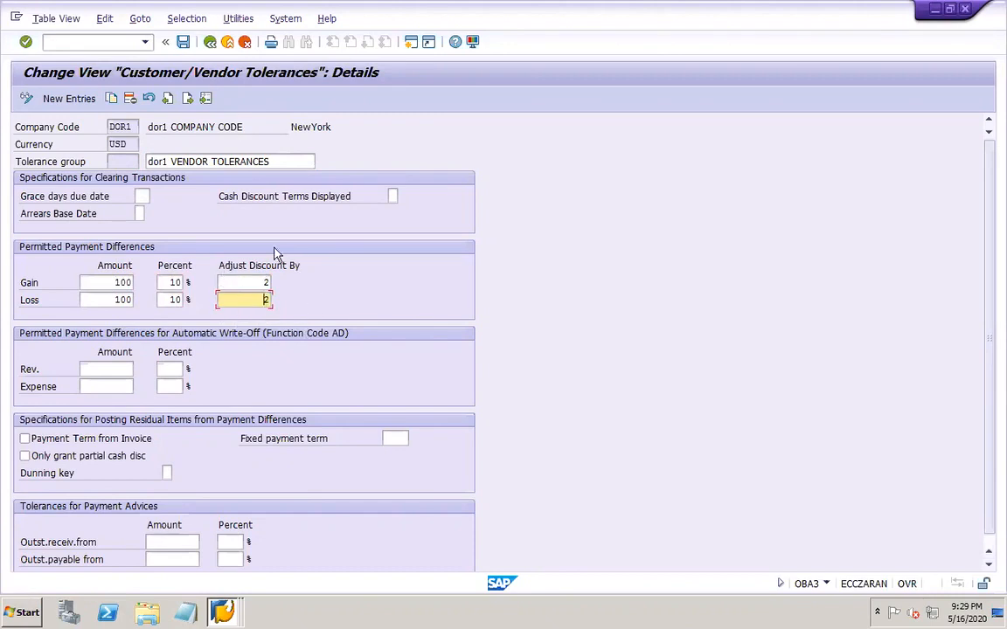
left_click(184, 44)
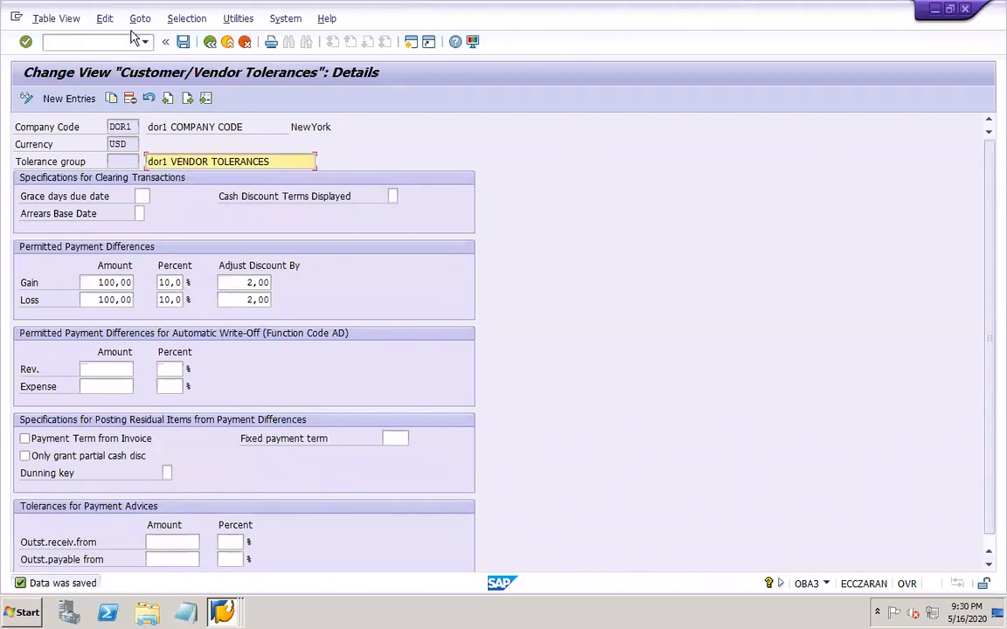
Start transaction XK02 and open vendor DOR1-VEND1 in company code DOR1 for changes
left_click(108, 43)
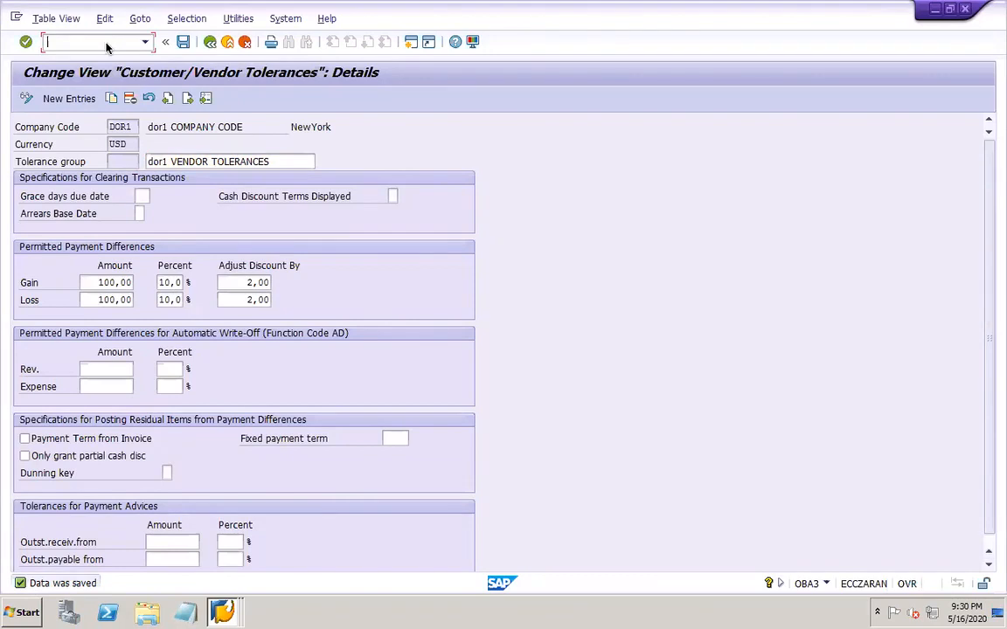
type("/nxk02")
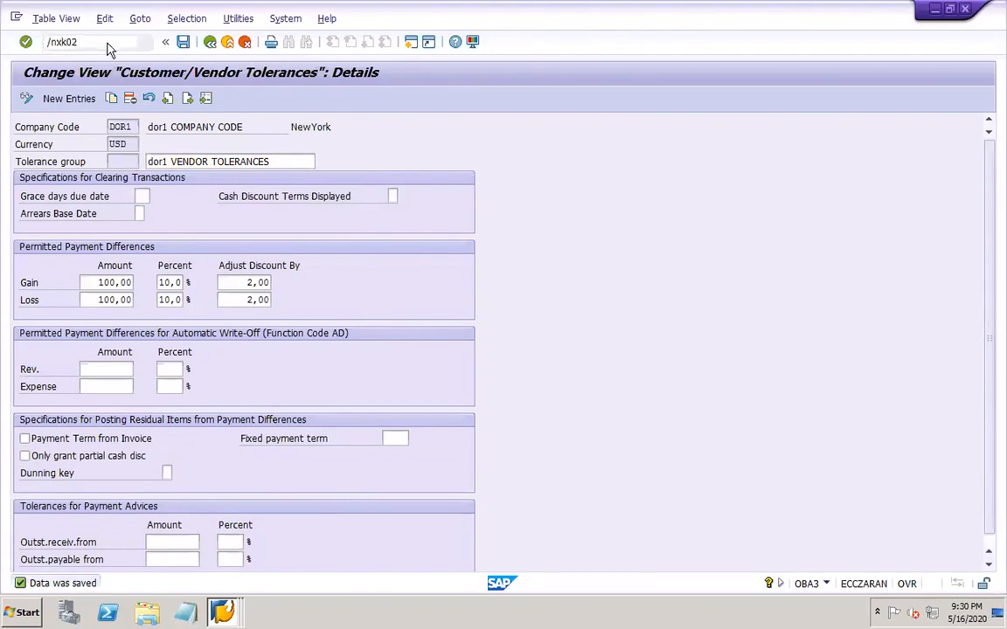
key("Return")
left_click(26, 98)
key("Return")
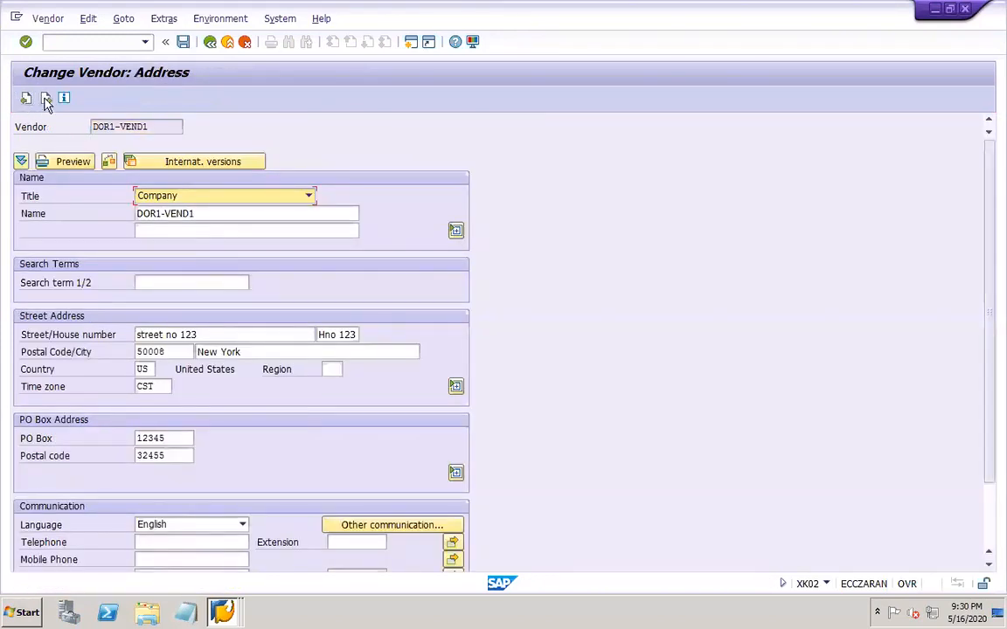
Go through the vendor's data screens to the company code payment transactions
left_click(47, 99)
left_click(50, 99)
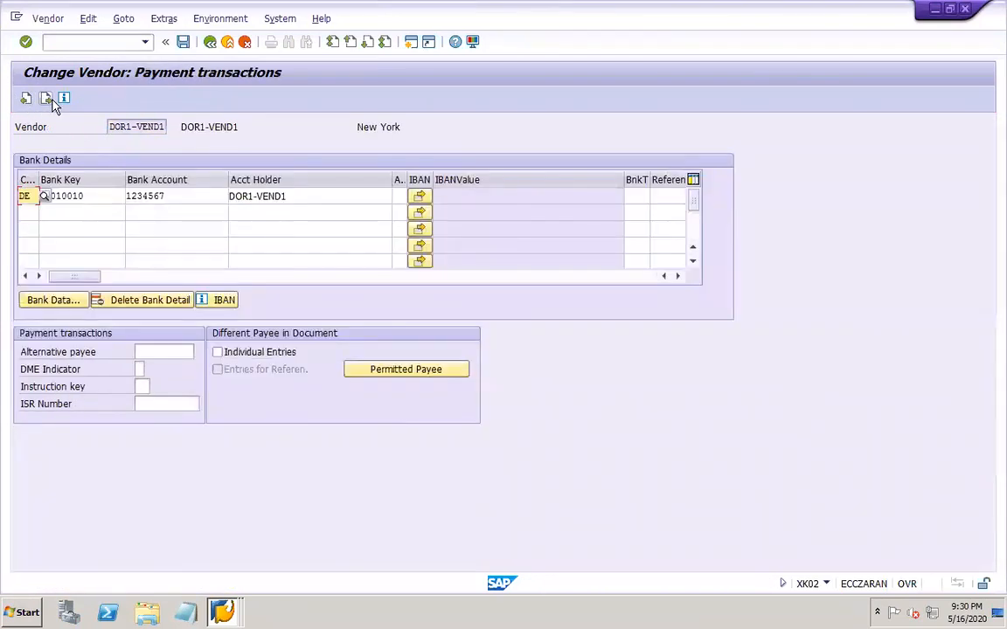
left_click(50, 99)
left_click(48, 99)
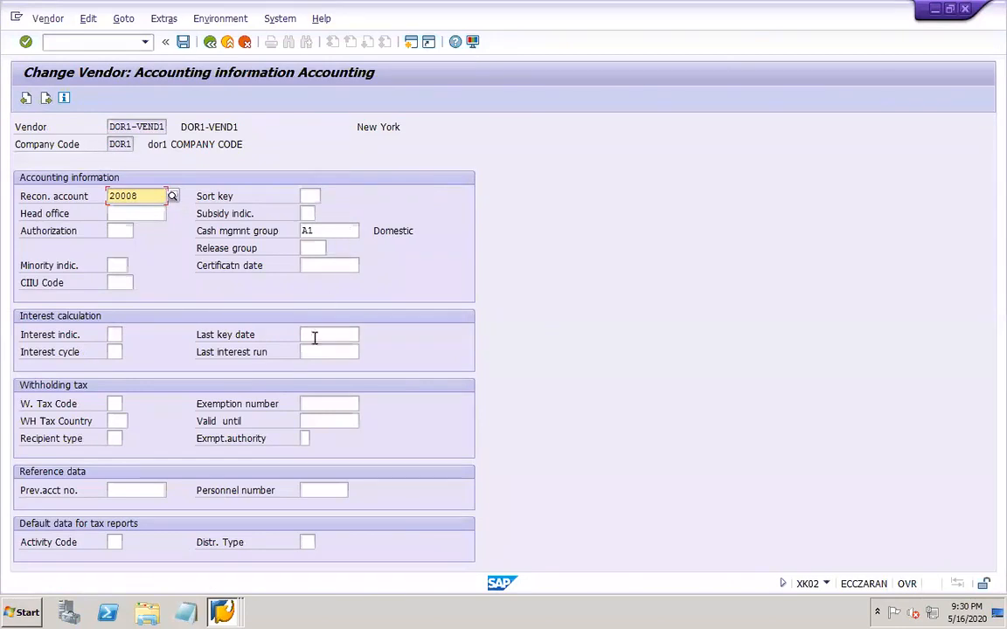
left_click(47, 100)
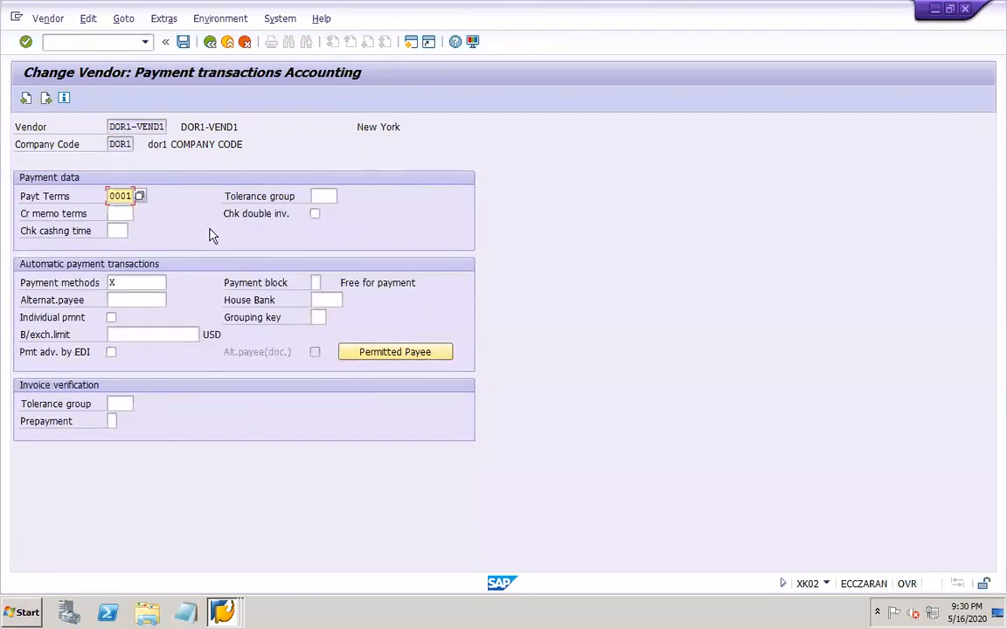
Try to assign a tolerance group to the vendor from the possible entries, and save the vendor
left_click(323, 195)
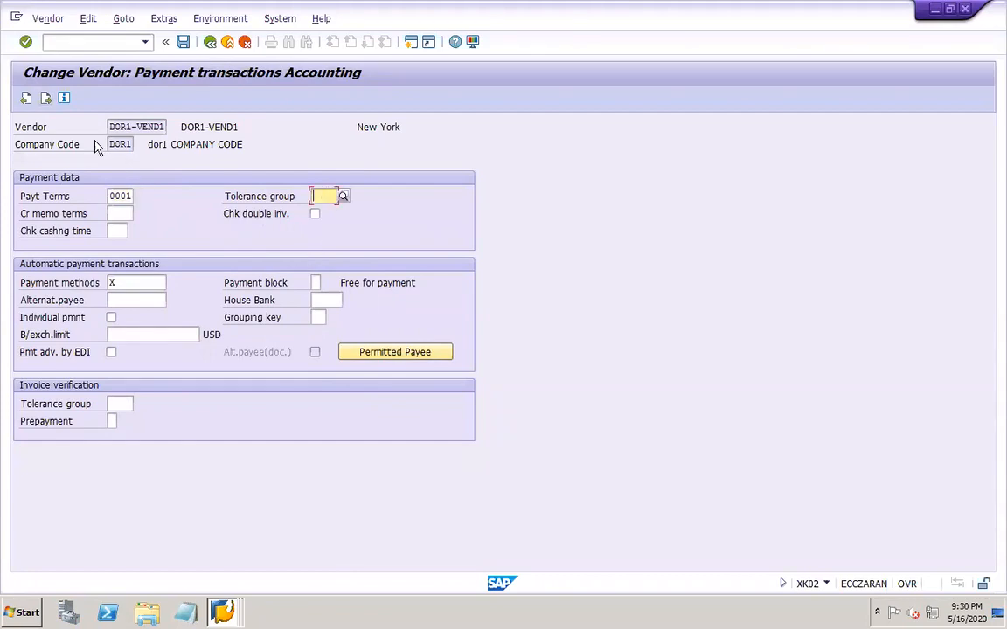
left_click(344, 196)
double_click(375, 232)
left_click(184, 41)
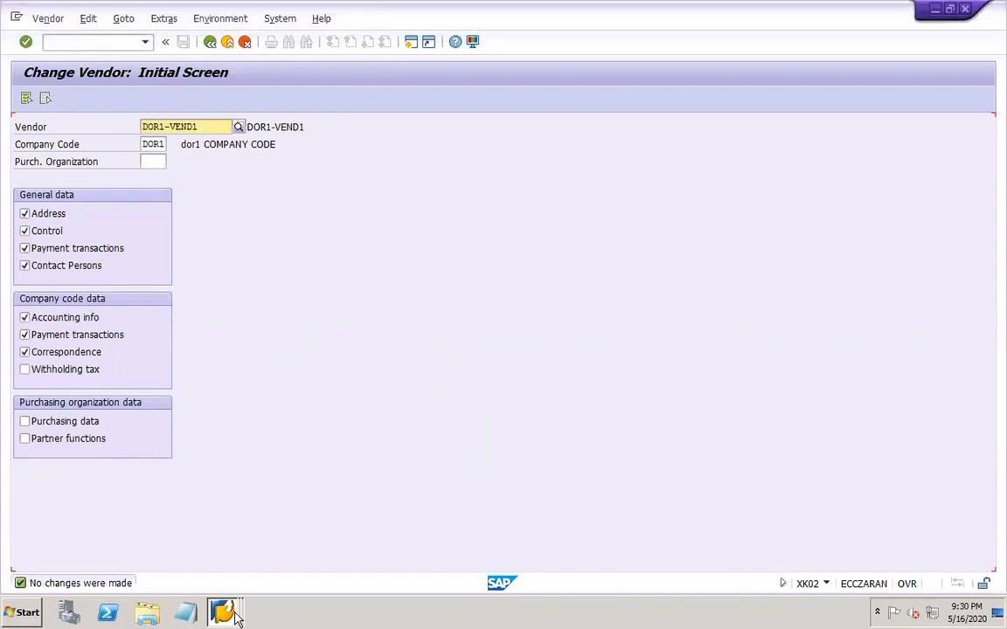
Switch to Gmail in Chrome and look through the tolerances e-mail for the G/L account determination transaction codes
mouse_move(201, 620)
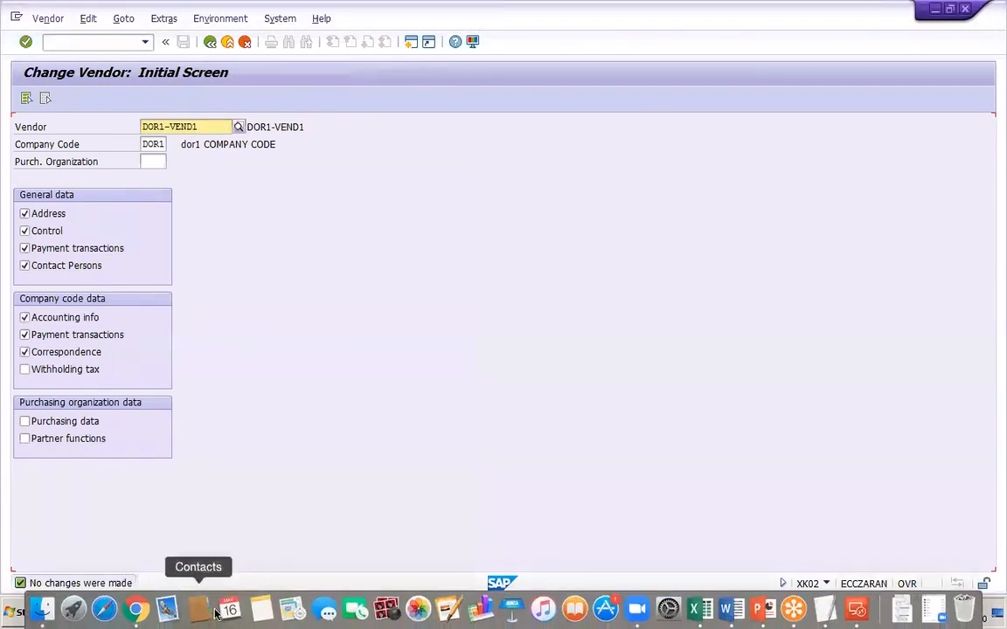
left_click(137, 610)
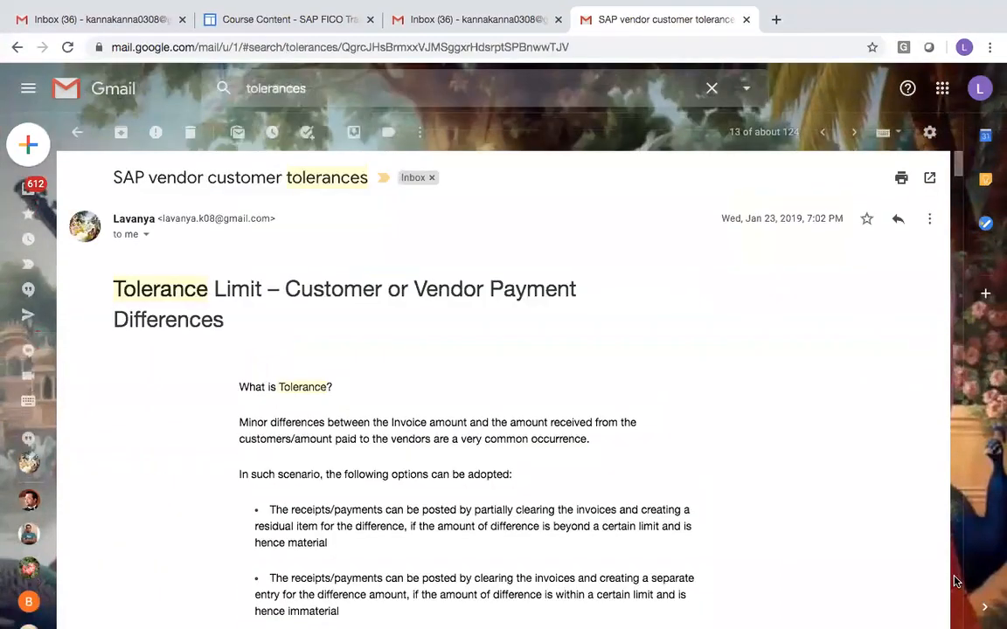
scroll(954, 581, "down", 15)
scroll(954, 581, "down", 10)
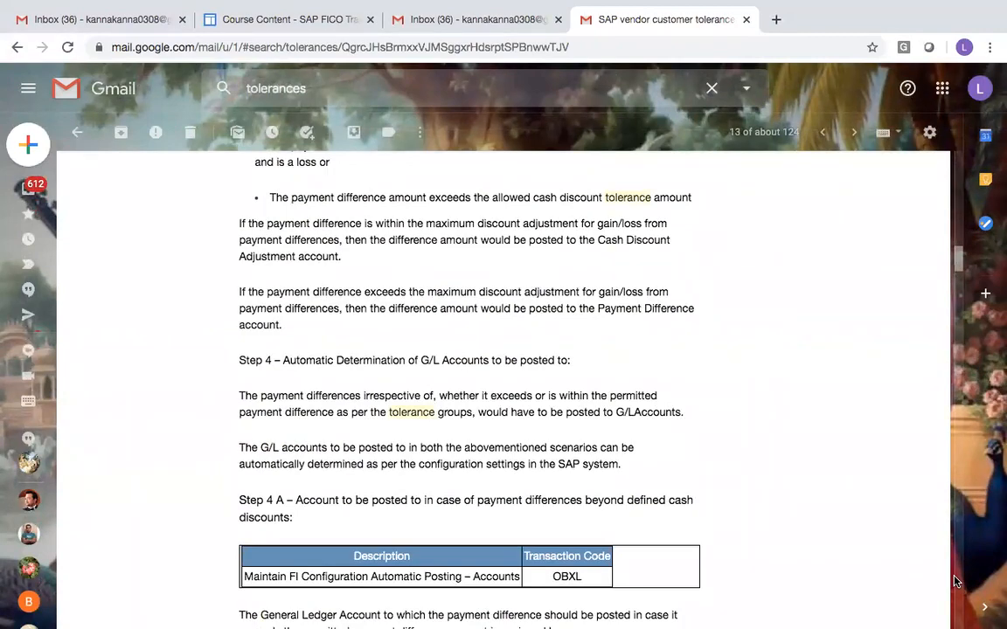
scroll(955, 581, "down", 20)
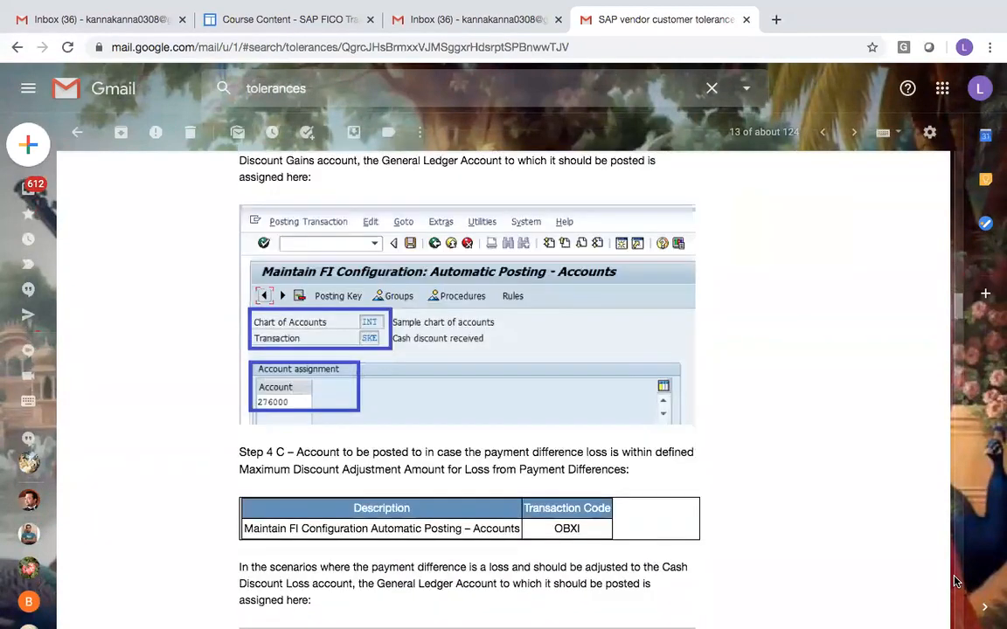
scroll(955, 581, "down", 10)
Return to the SAP remote desktop session and start transaction OBXL for the automatic posting accounts
mouse_move(825, 612)
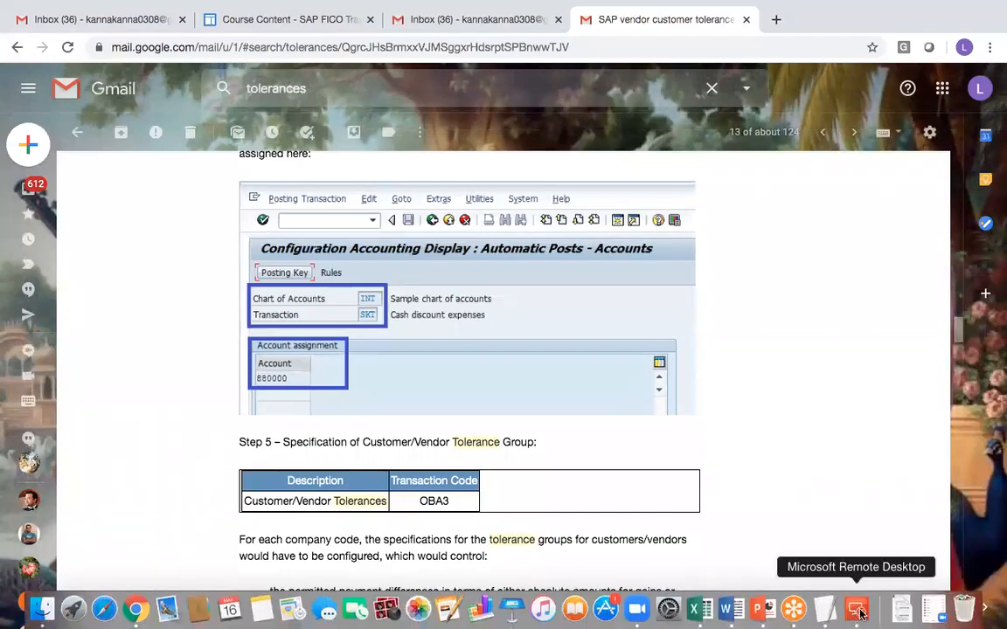
left_click(861, 615)
left_click(122, 42)
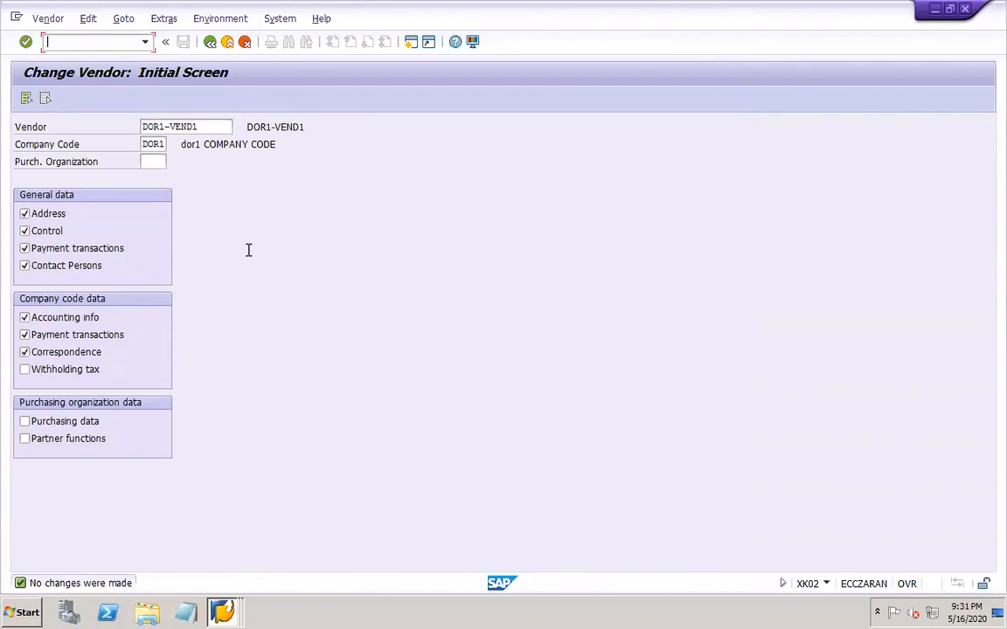
type("/nobxl")
key("Return")
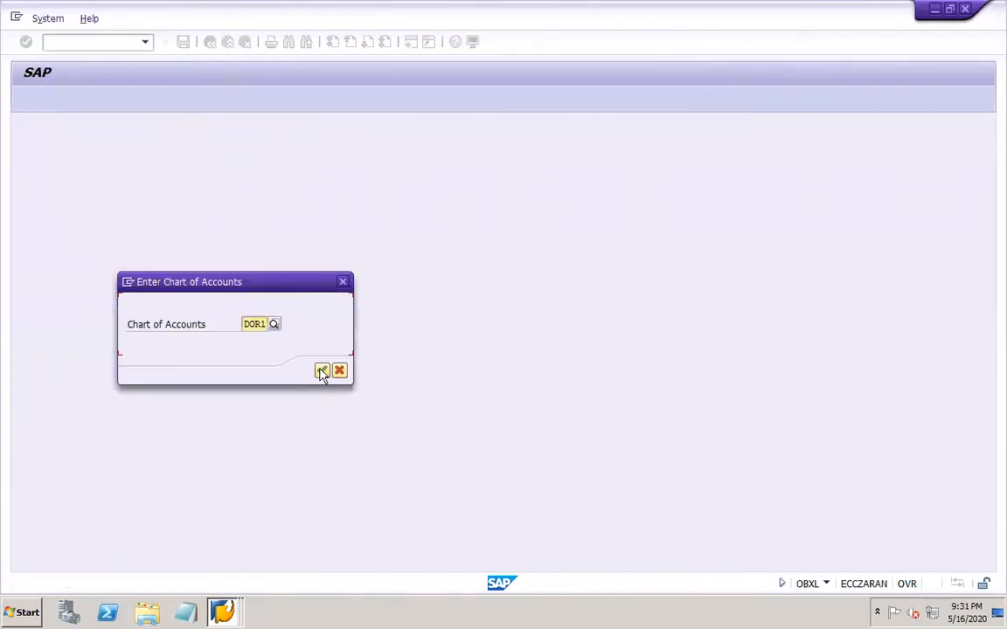
Confirm chart of accounts DOR1 and save Debit/Credit as the account determination rule for payment differences by reason
left_click(322, 372)
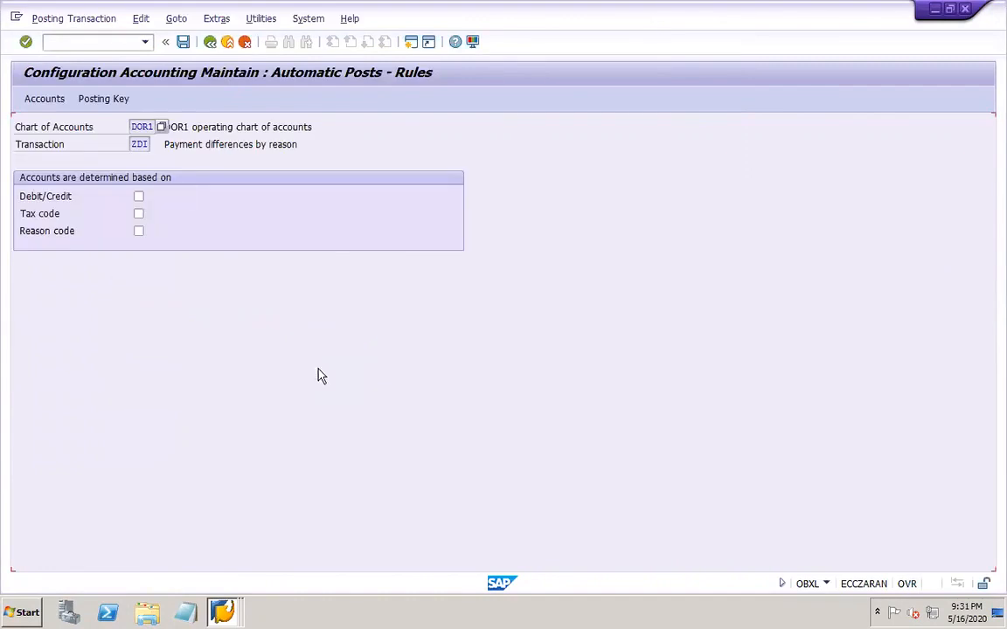
left_click(138, 196)
left_click(182, 42)
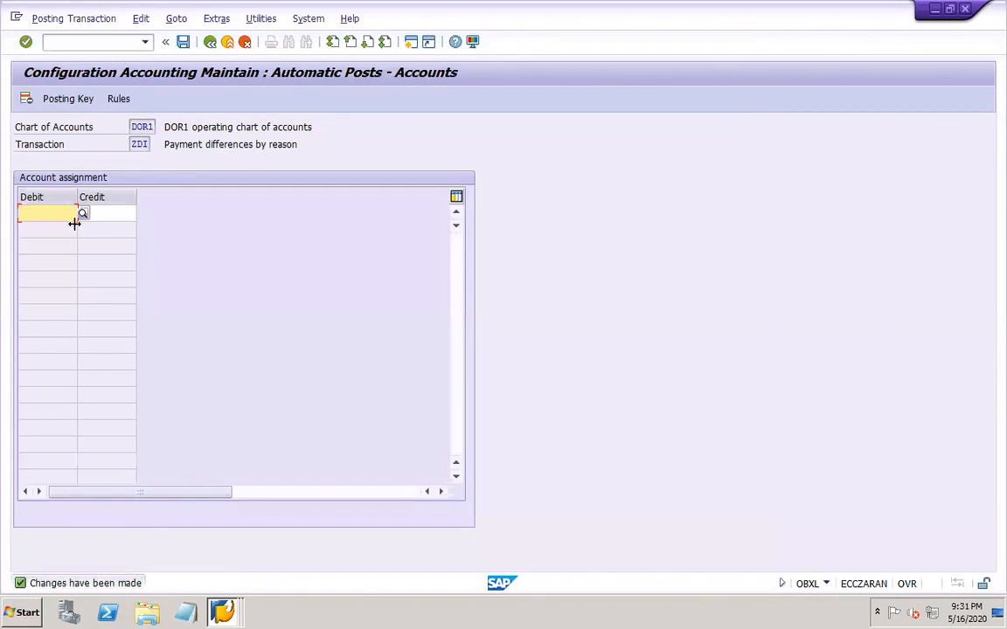
Assign debit account 40030 and credit account 30030 to payment differences, and save them under customizing request EPDK900010
key("space")
left_click(58, 229)
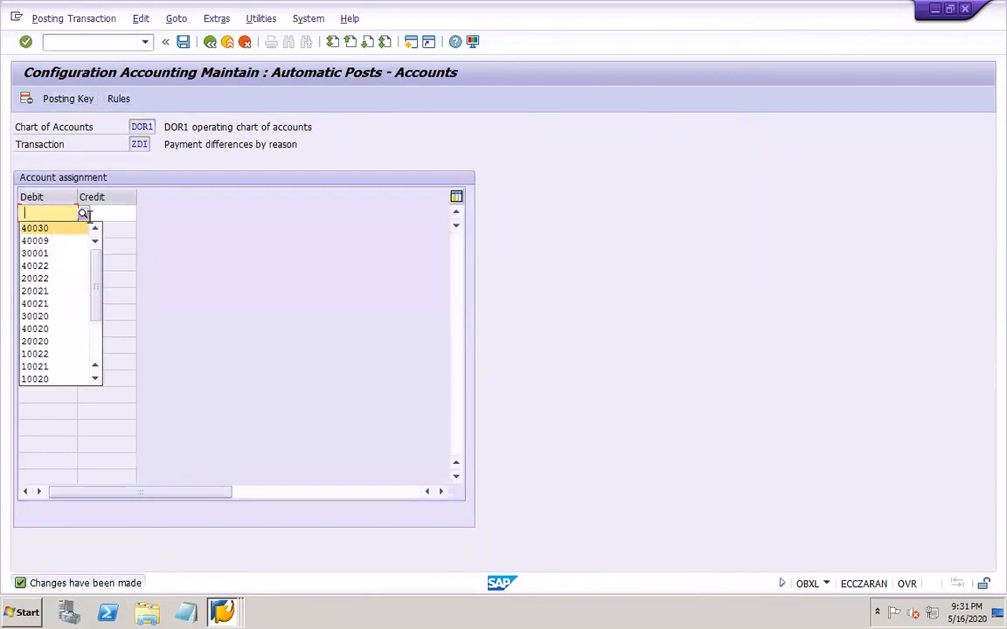
left_click(110, 213)
key("space")
left_click(117, 229)
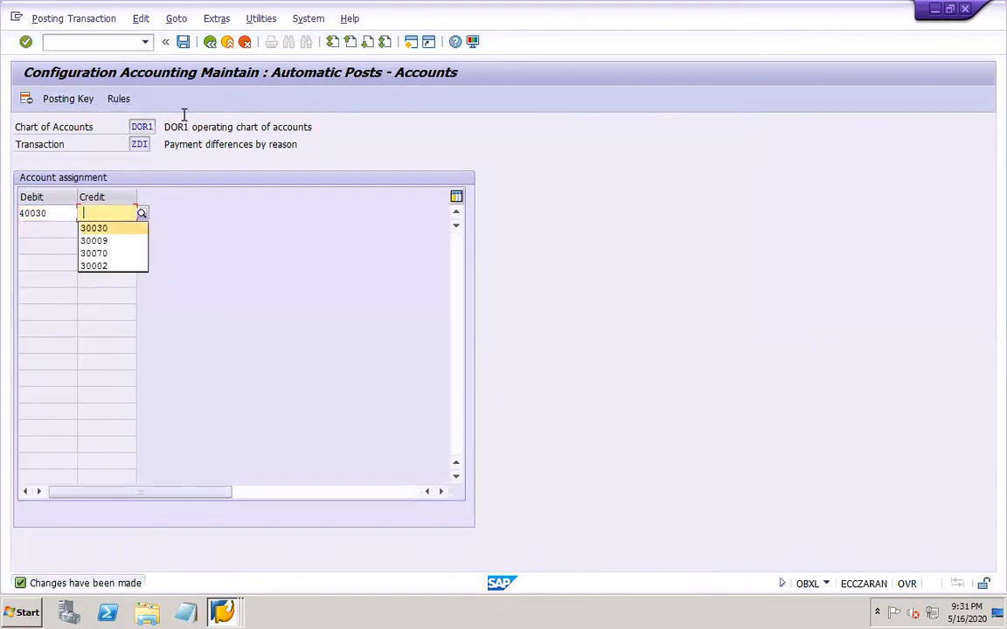
left_click(183, 42)
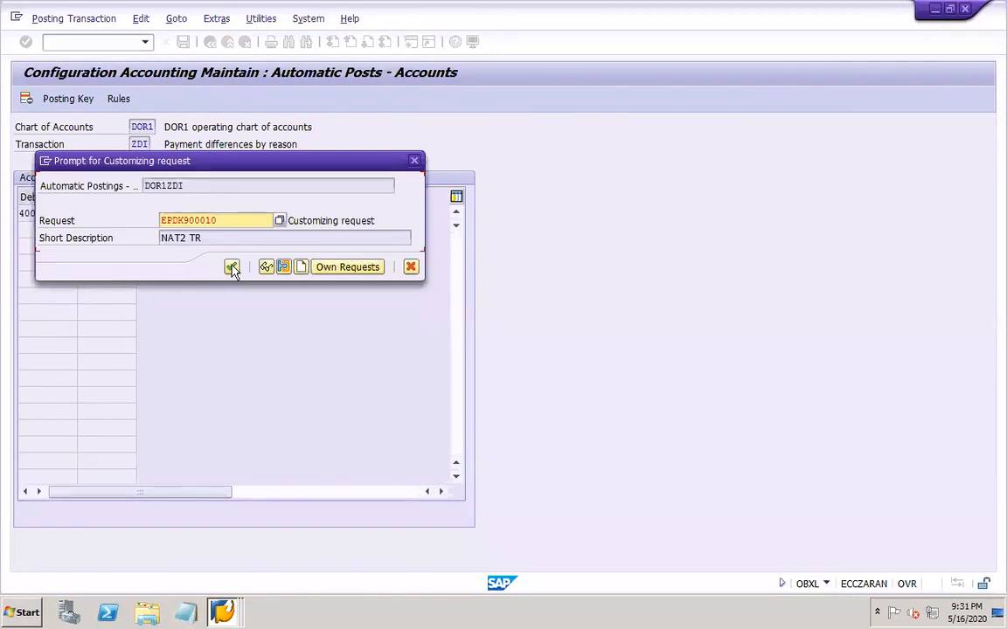
left_click(232, 266)
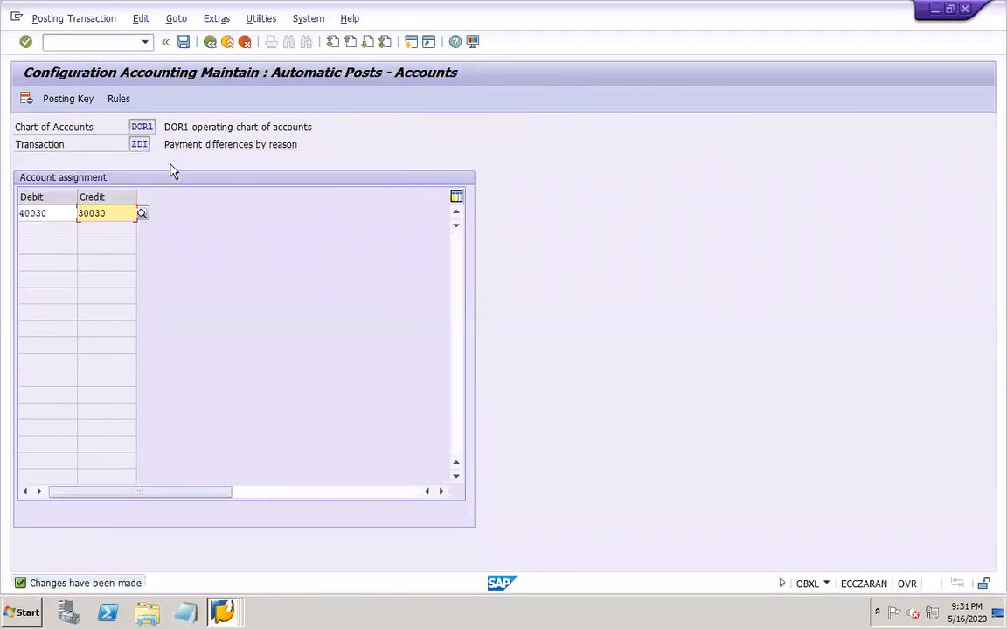
Start a vendor invoice in transaction F-43 with document and posting date 01.01.2020 for vendor DOR1-VEND1
left_click(119, 43)
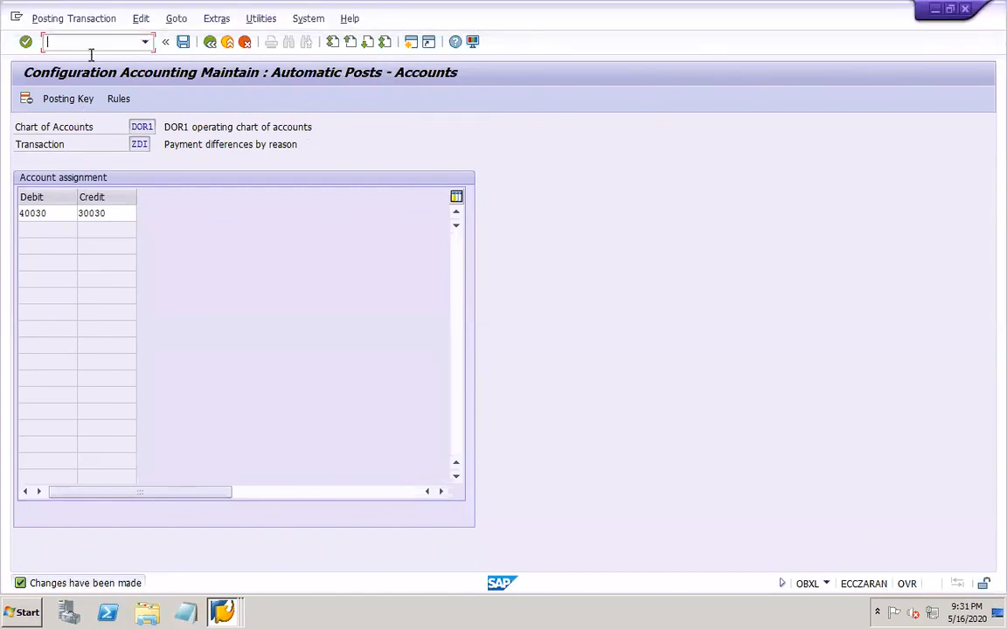
type("/nf-43")
key("Return")
left_click(123, 129)
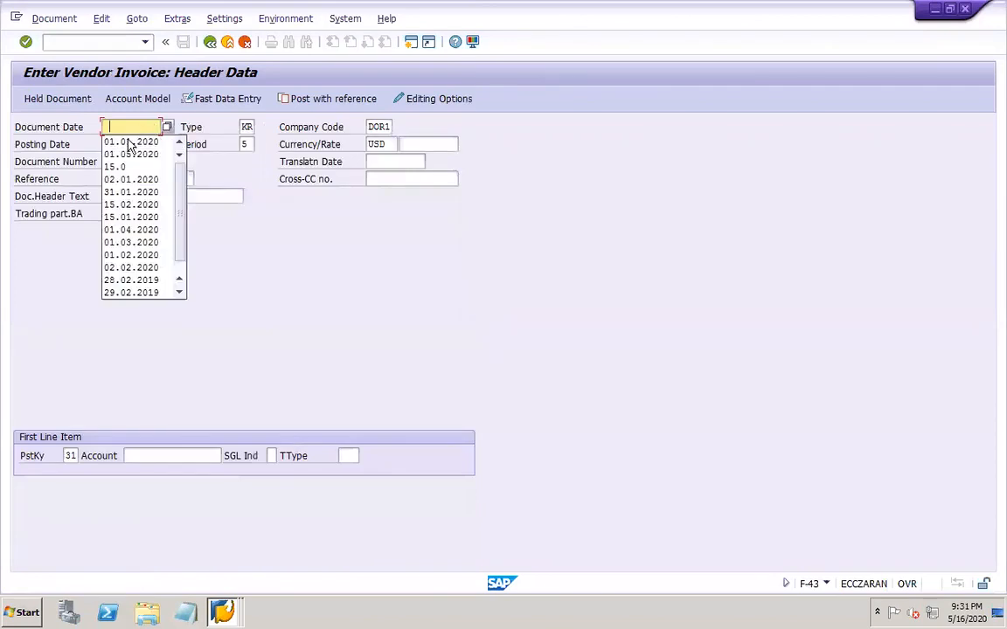
left_click(111, 142)
left_click(111, 143)
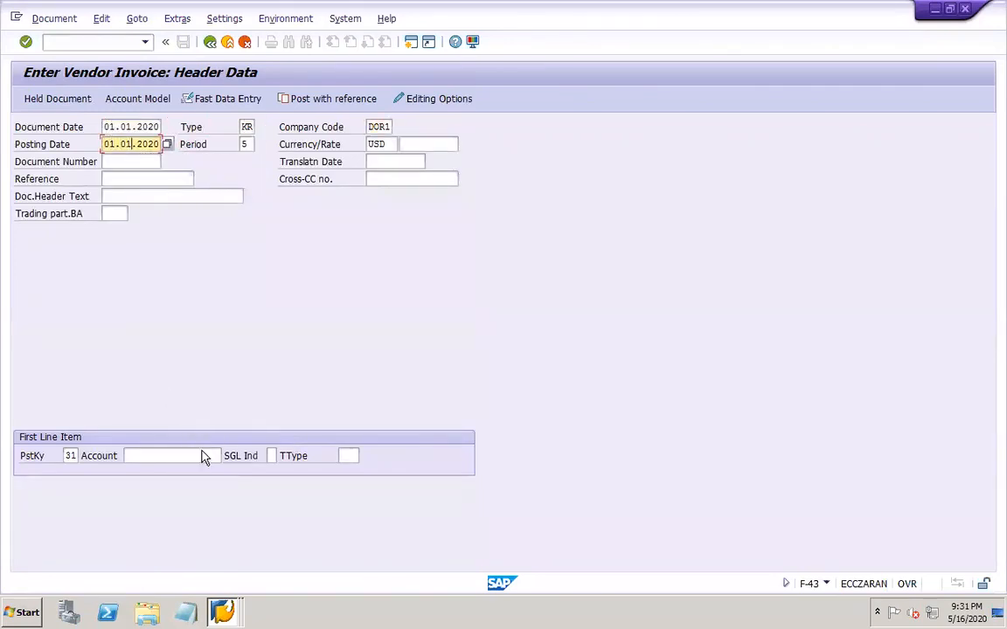
left_click(203, 452)
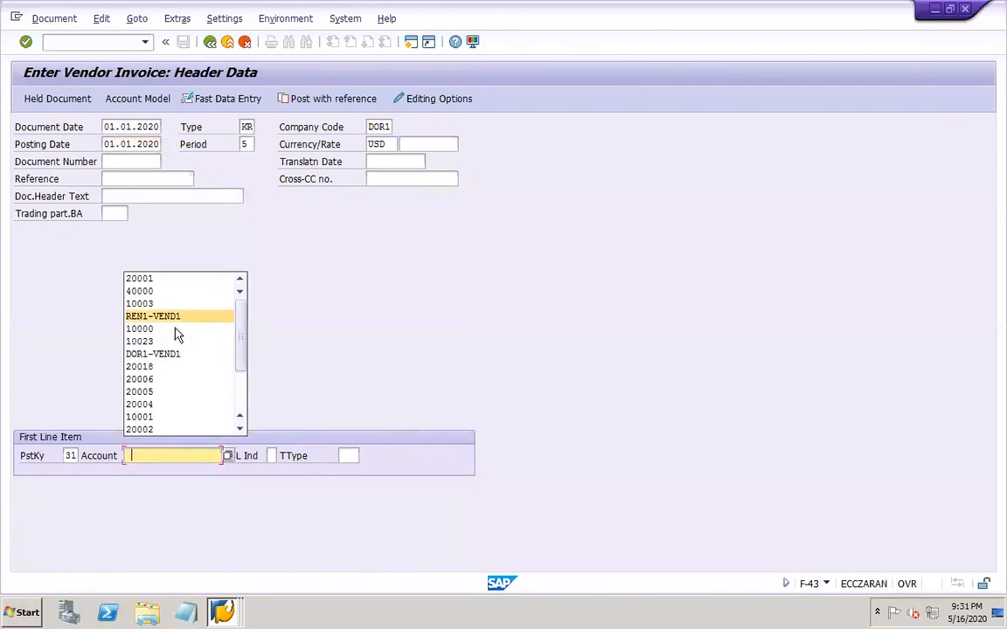
left_click(158, 354)
key("Return")
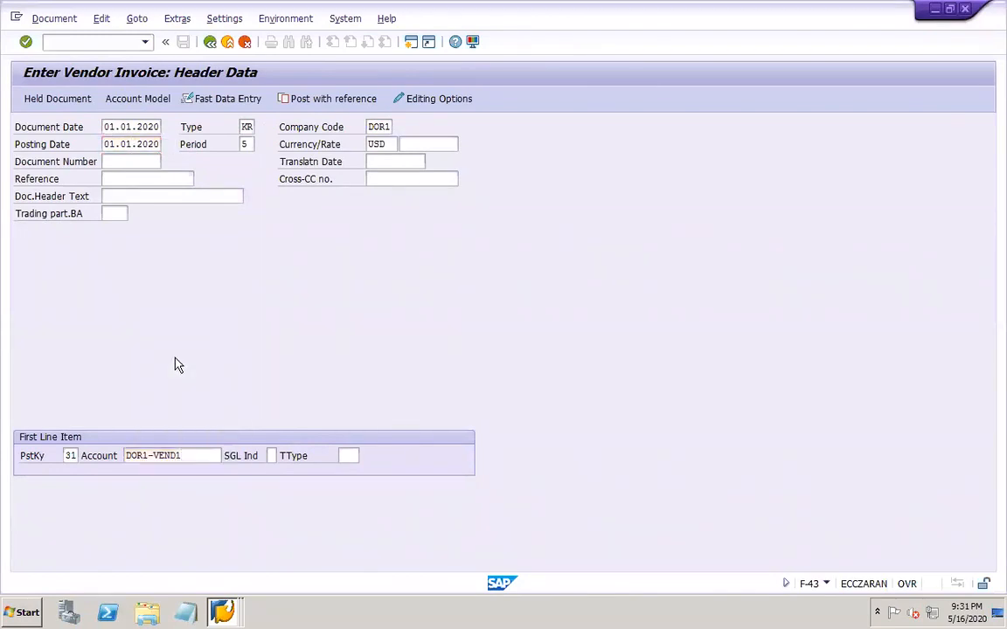
Set the vendor item's amount to 1000 and add a line item with posting key 40 for the RM AP account 10023
type("10")
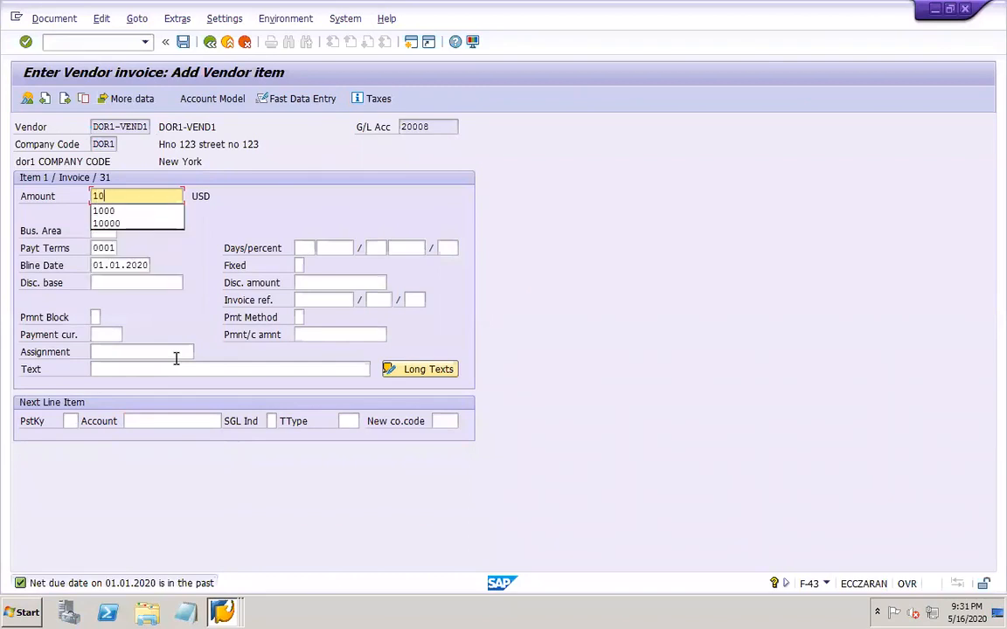
type("00")
left_click(71, 421)
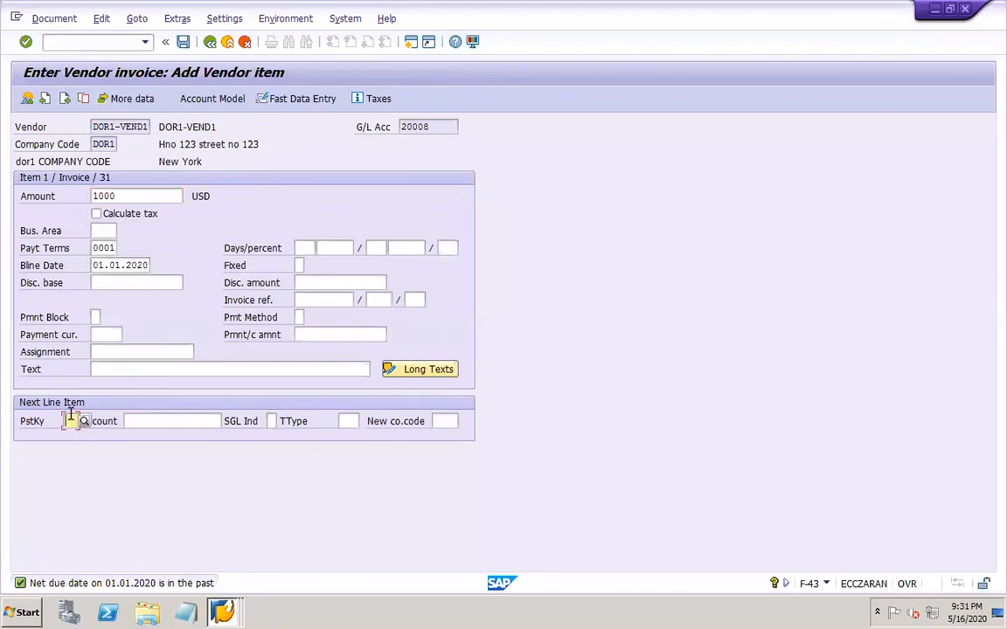
type("40")
left_click(213, 421)
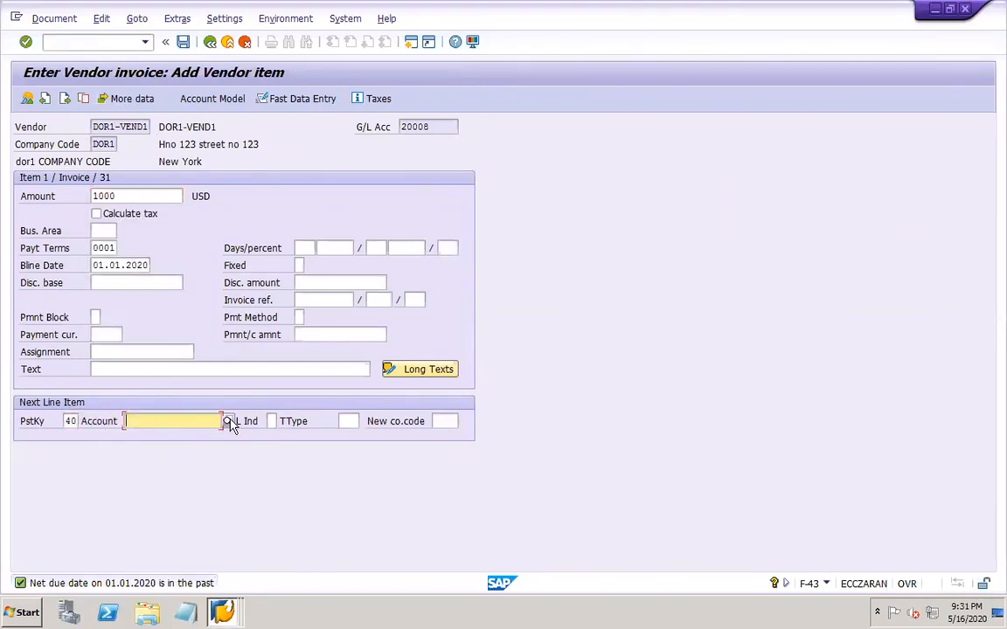
key("F4")
key("Return")
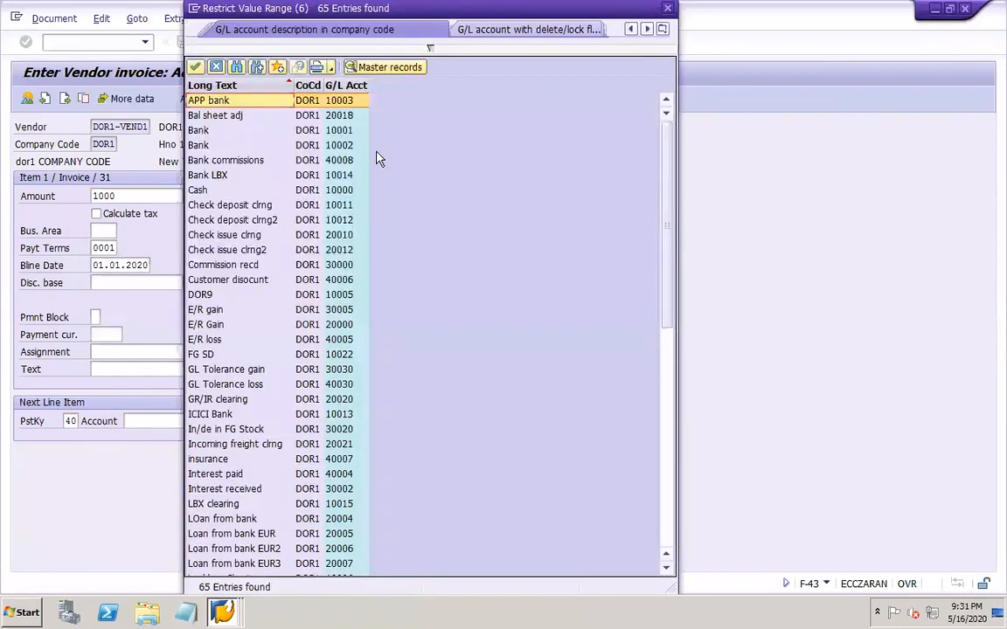
left_click(343, 85)
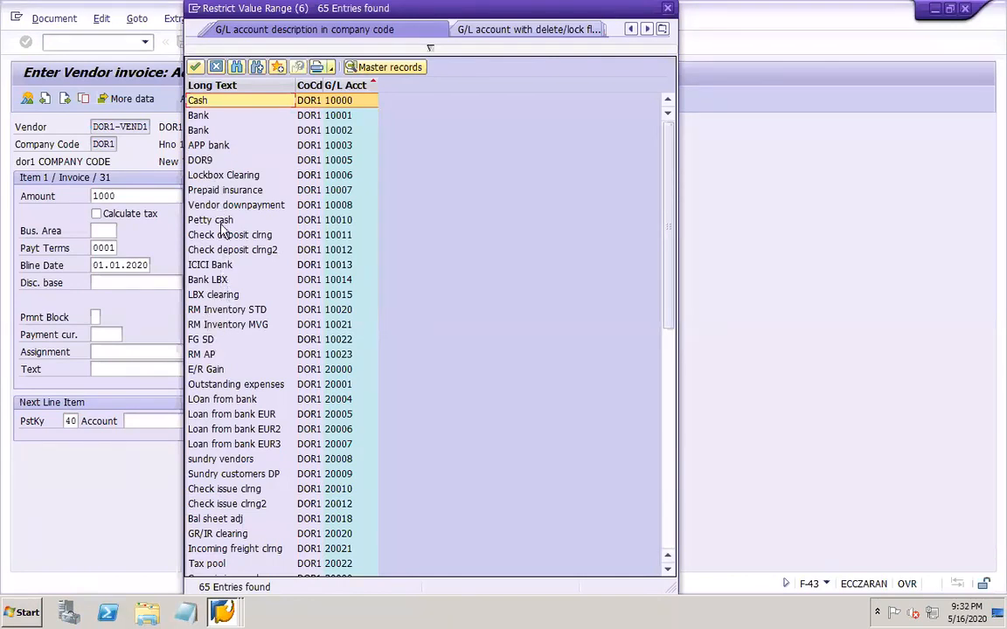
double_click(210, 354)
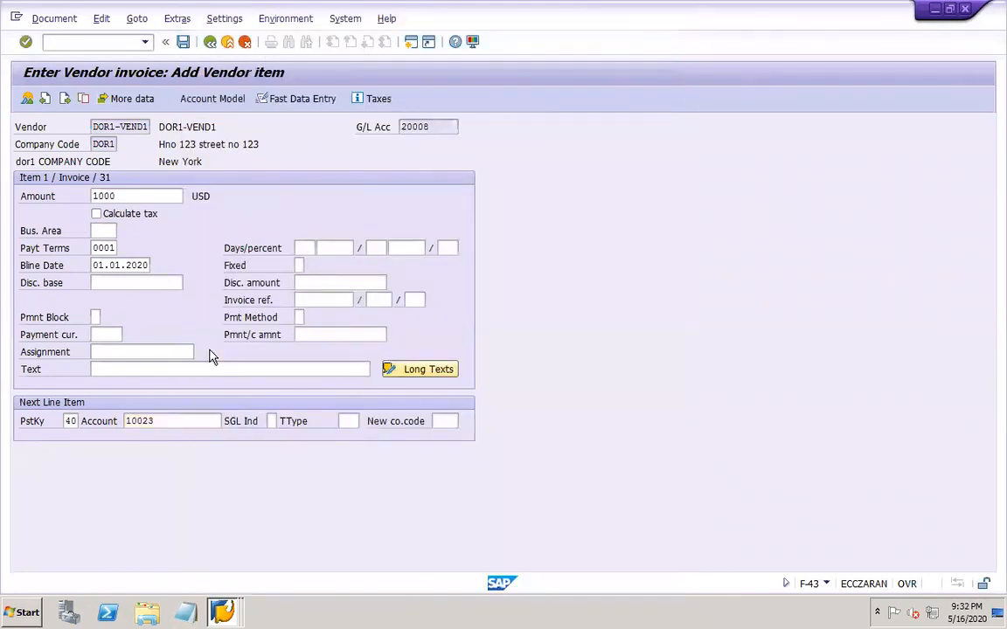
key("Return")
Enter * as the debit item's amount, post the vendor invoice and display the posted document
left_click(196, 192)
left_click(119, 248)
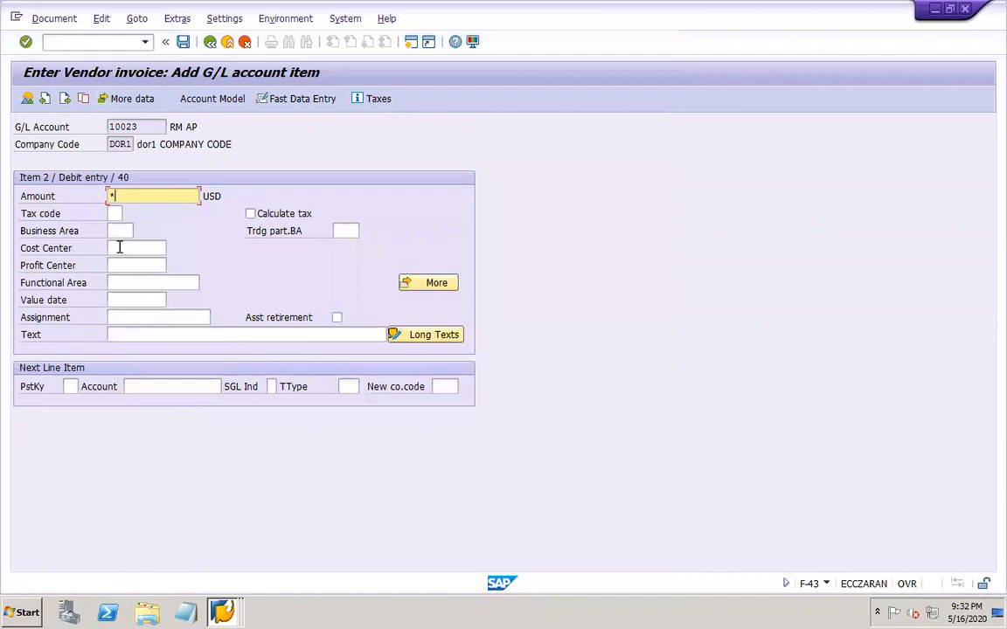
left_click(55, 18)
left_click(61, 91)
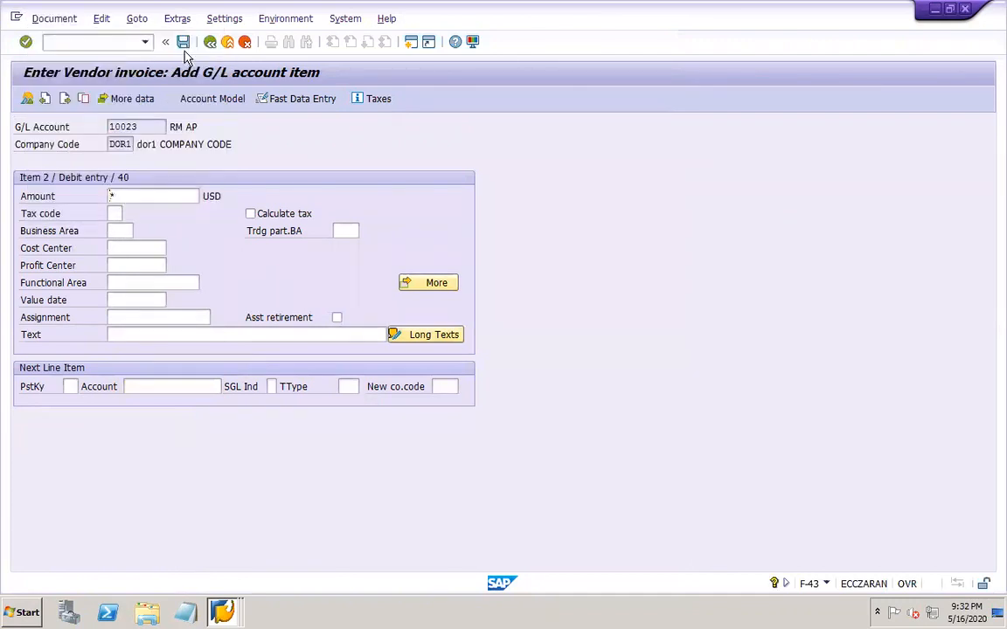
key("Return")
left_click(184, 42)
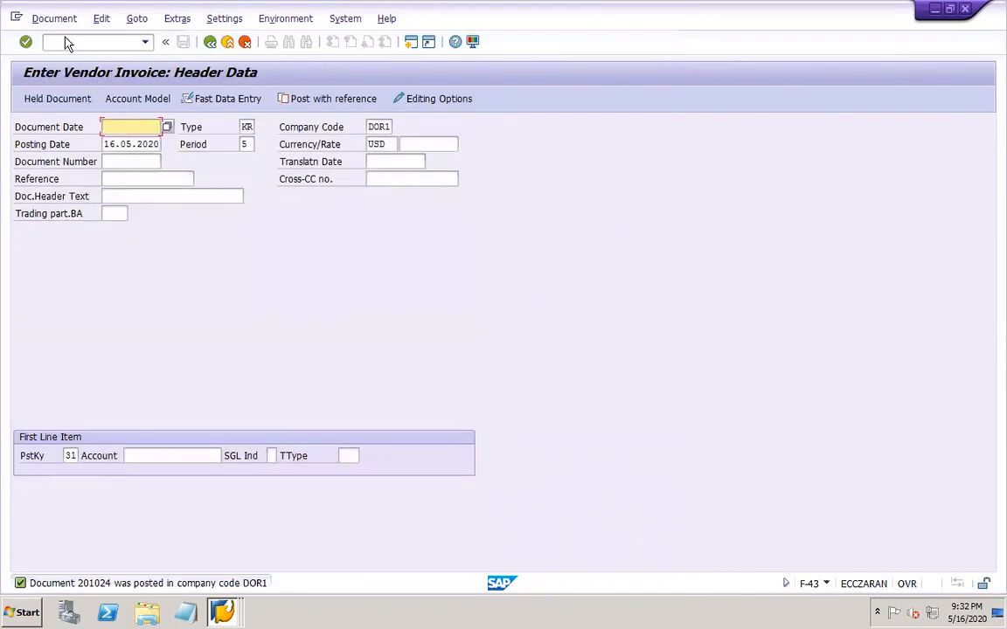
left_click(54, 18)
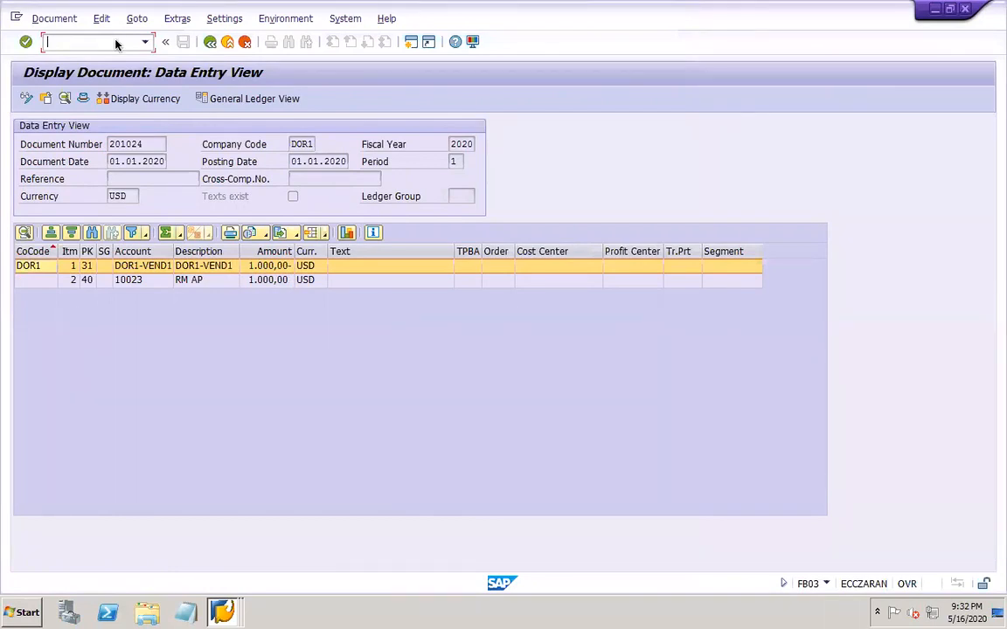
Start an outgoing payment in transaction F-53 with both dates 01.01.2020, bank account 10000 and amount 910
key("Return")
key("BackSpace")
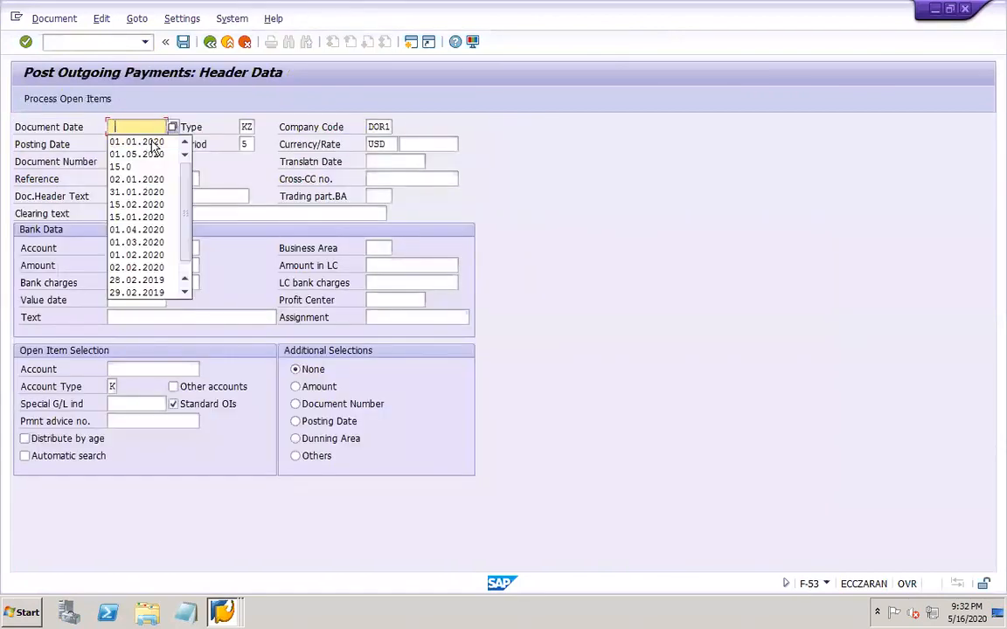
left_click(152, 142)
key("Tab")
key("Tab")
left_click(139, 144)
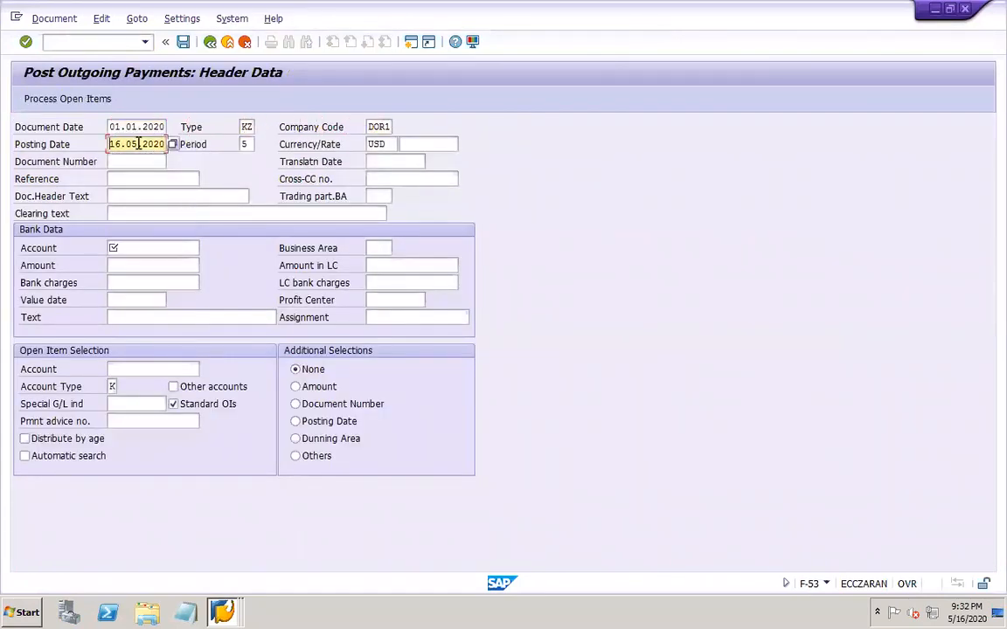
left_click(158, 249)
left_click(133, 260)
left_click(132, 262)
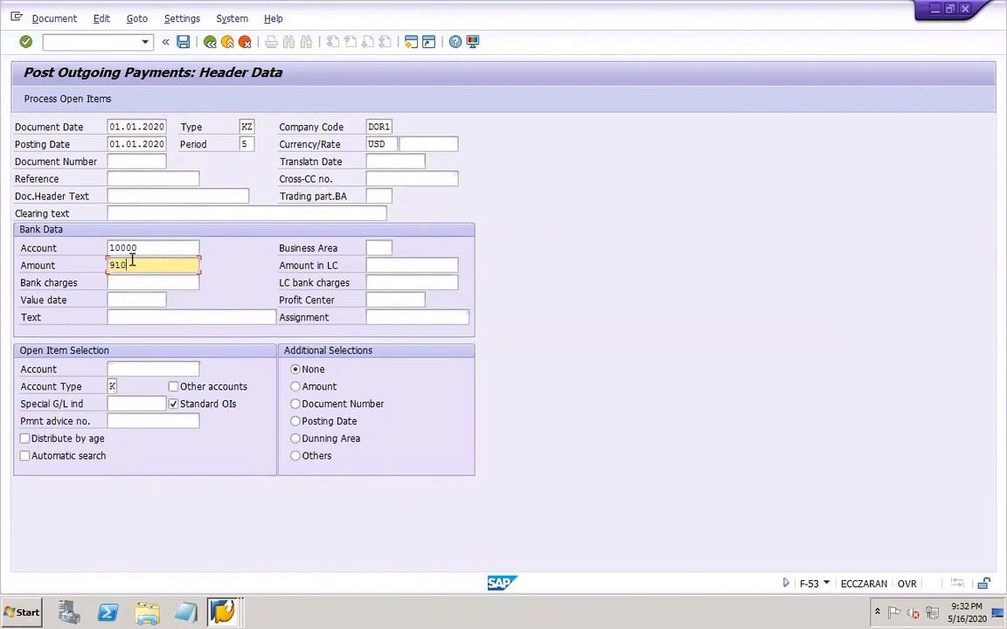
Add the text payment, select vendor DOR1-VEND1 for open items, and process the open items
left_click(154, 320)
left_click(154, 319)
left_click(138, 332)
left_click(129, 370)
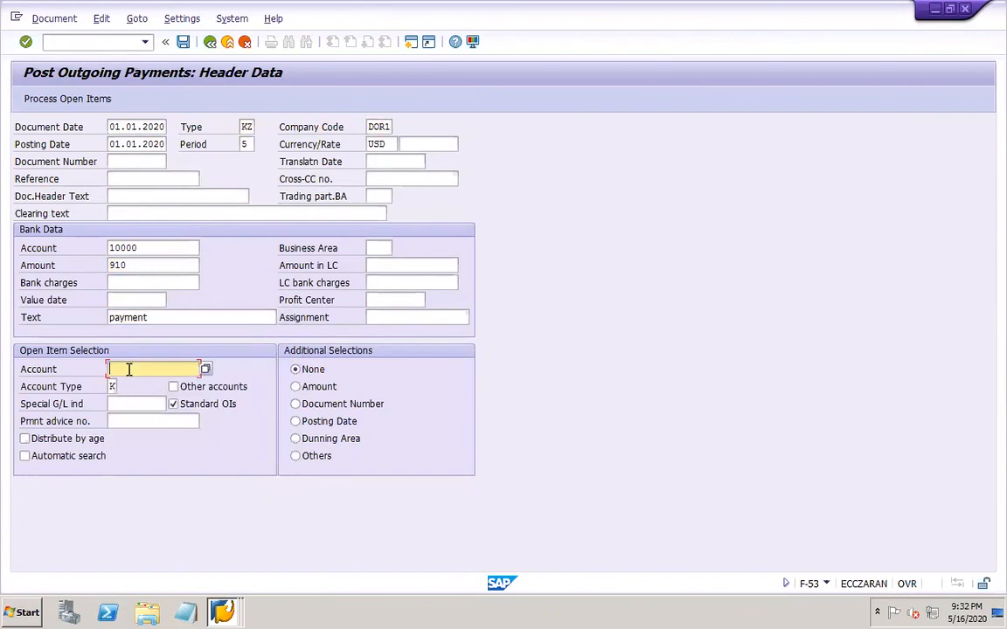
left_click(128, 370)
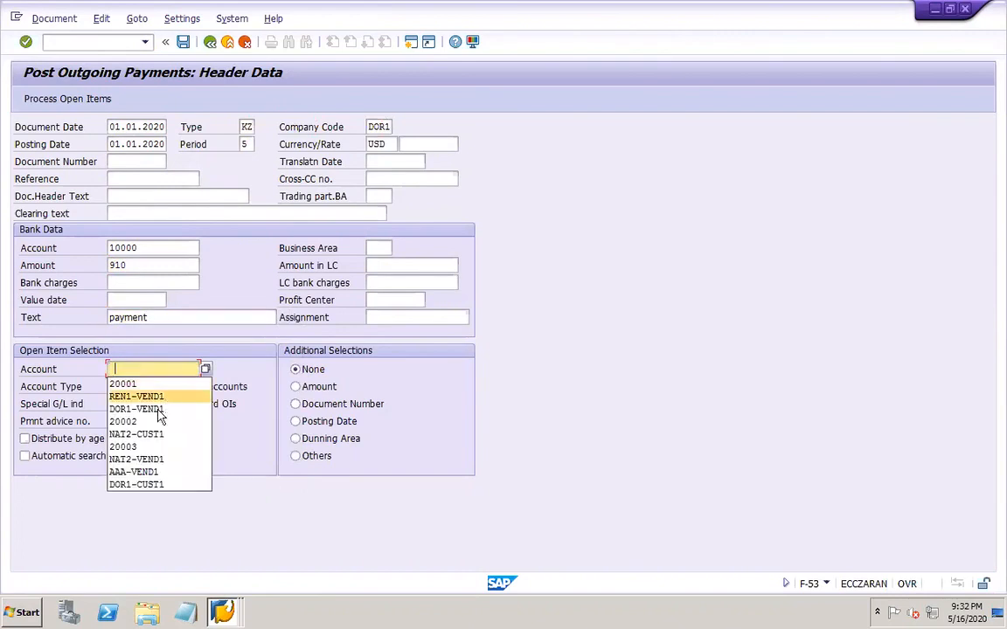
left_click(155, 402)
left_click(69, 103)
key("Return")
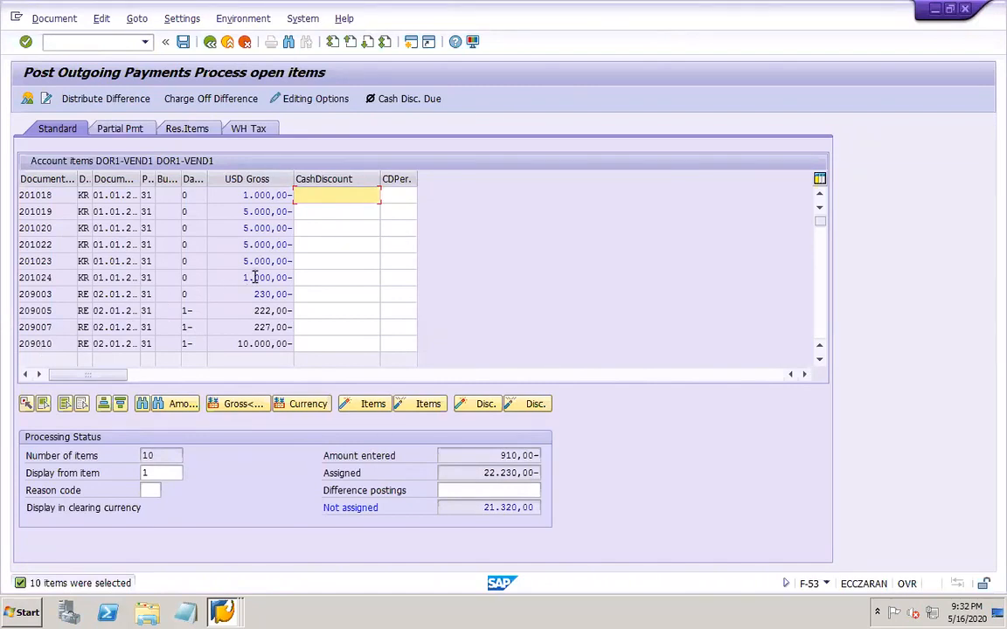
Close the SAP session windows showing the G/L account line items and the salary document
left_click(222, 612)
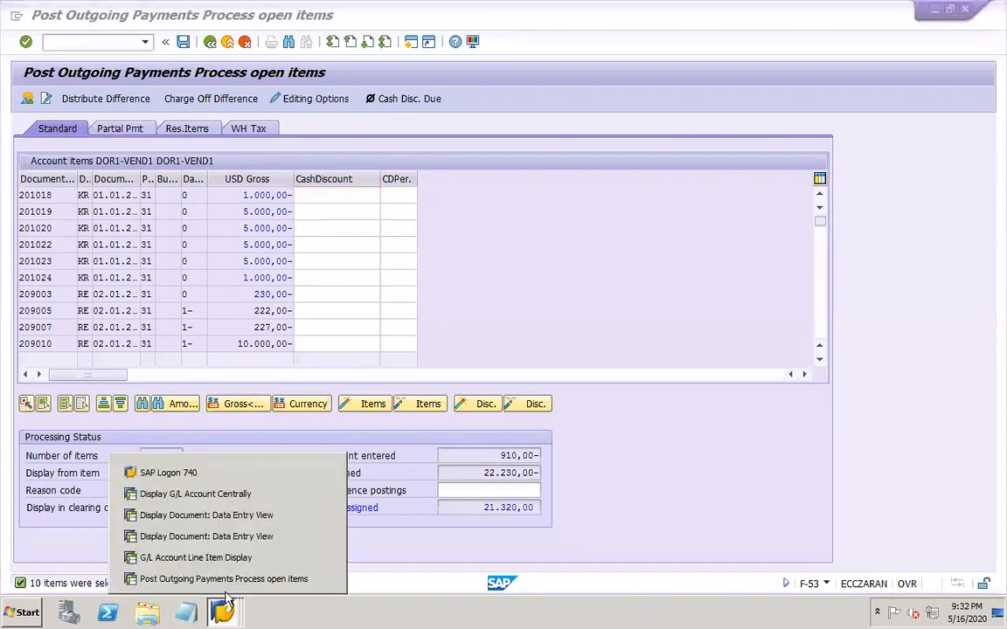
left_click(214, 558)
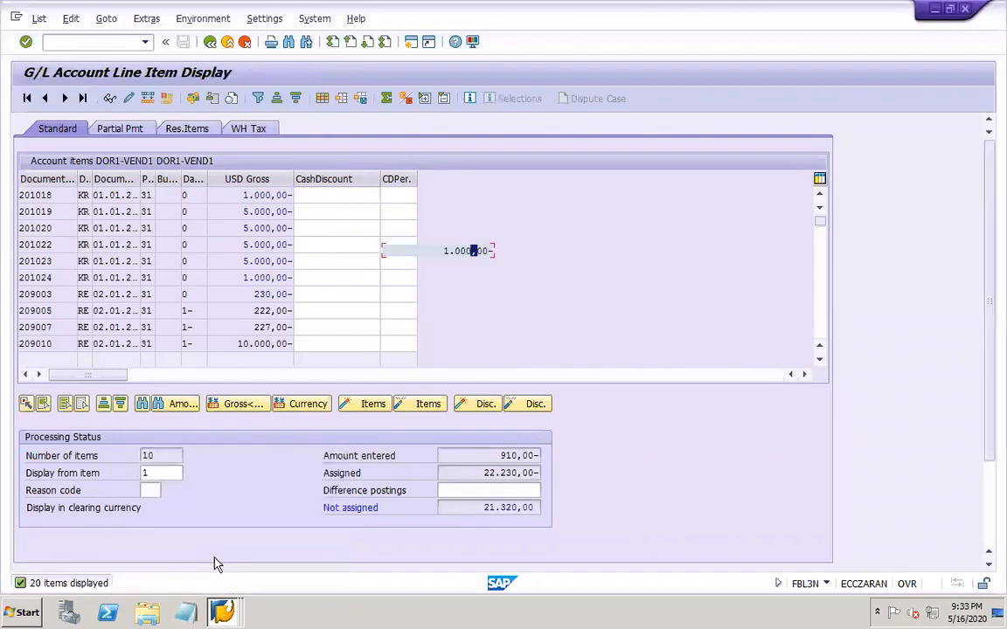
left_click(222, 612)
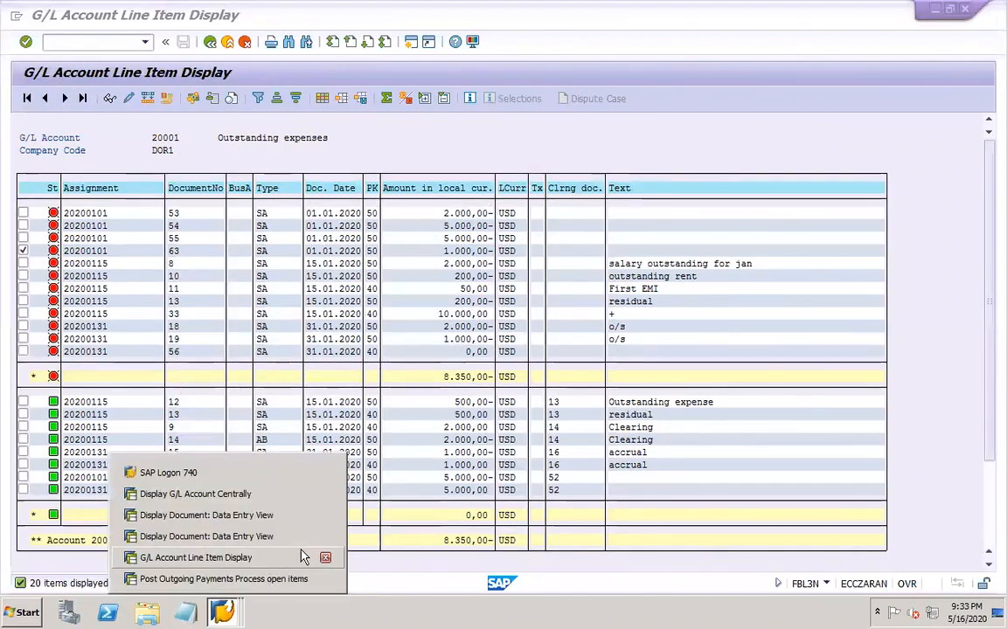
left_click(324, 560)
left_click(272, 563)
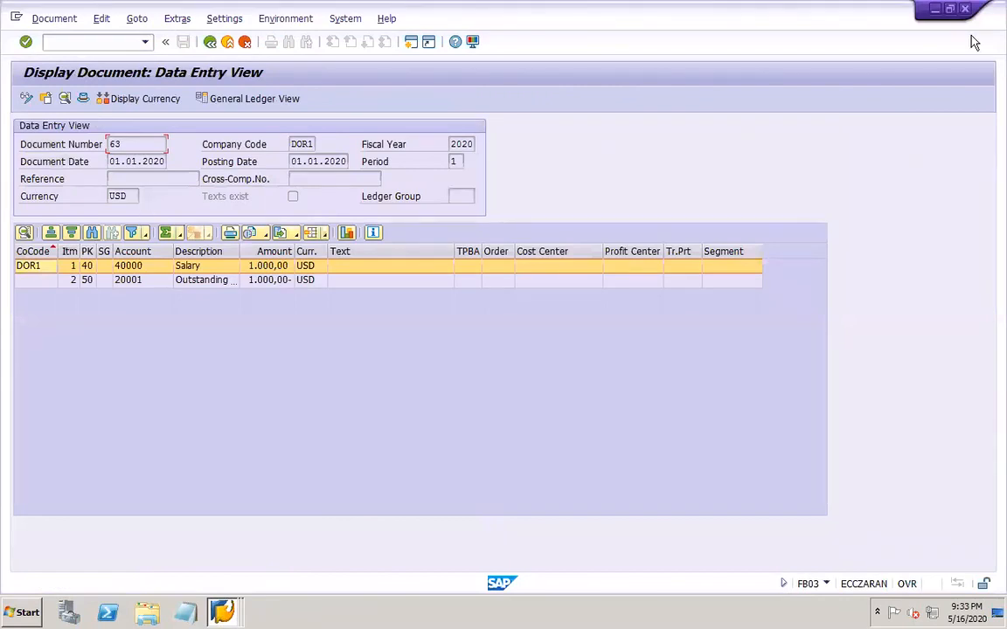
left_click(965, 7)
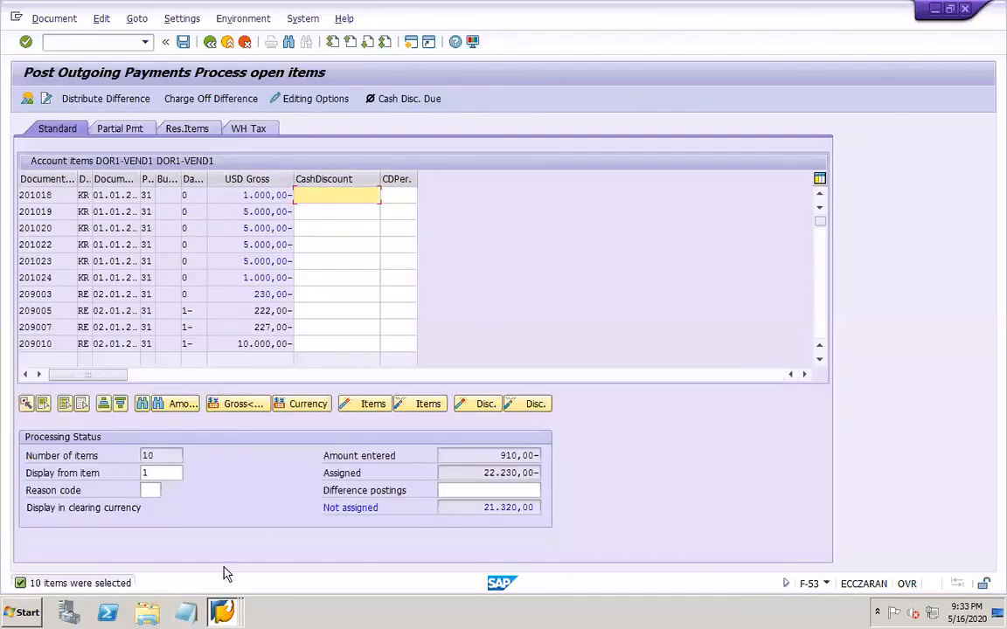
Check the posted vendor invoice in its own session window, and return to the outgoing payment's open items
left_click(222, 610)
left_click(218, 561)
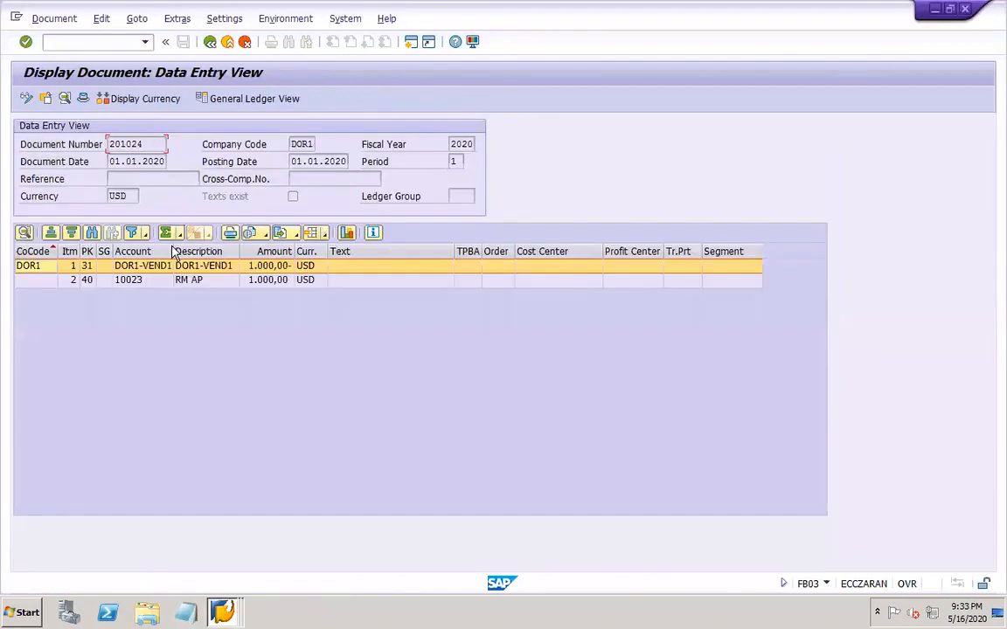
left_click(223, 612)
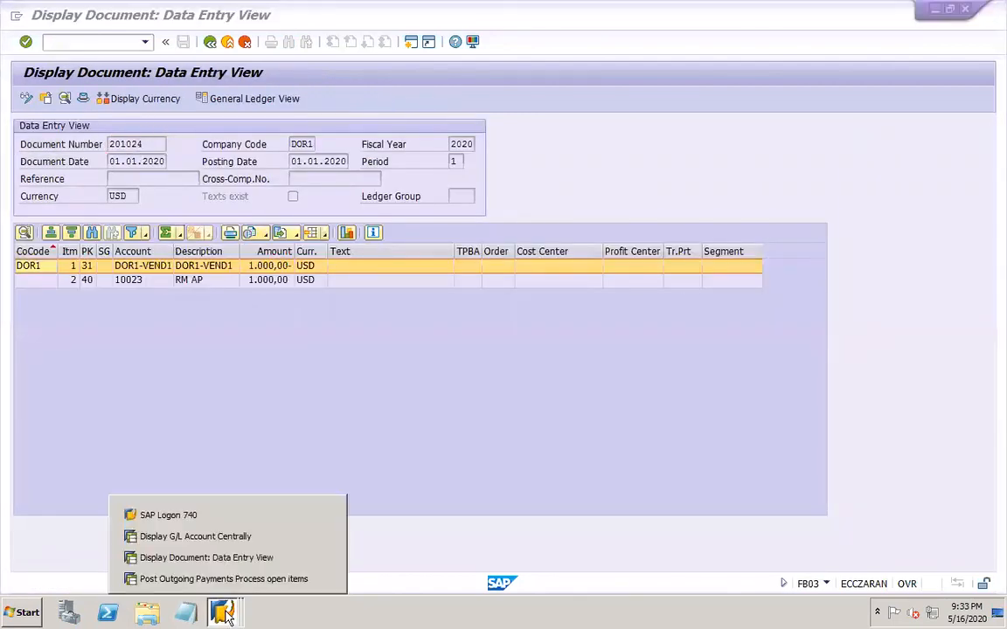
left_click(210, 577)
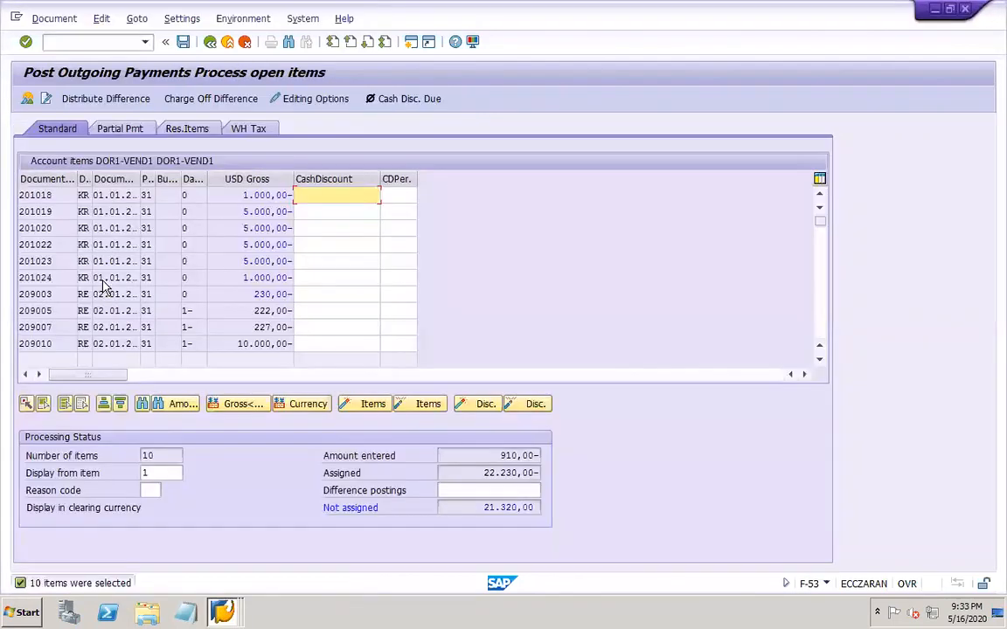
Check the line item details of open item 201023, and return to the open items list
double_click(56, 261)
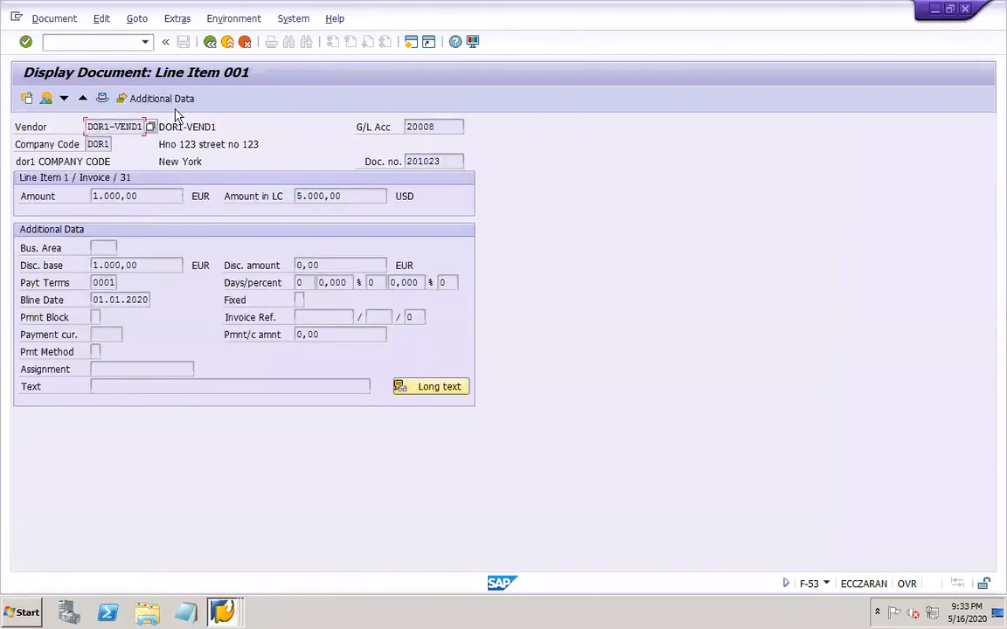
left_click(209, 42)
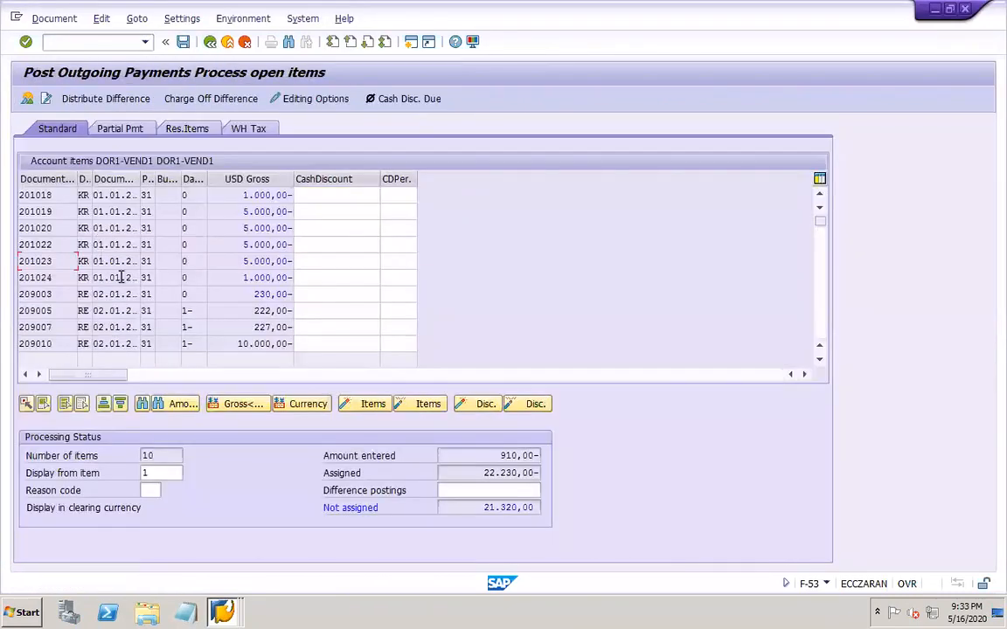
double_click(65, 262)
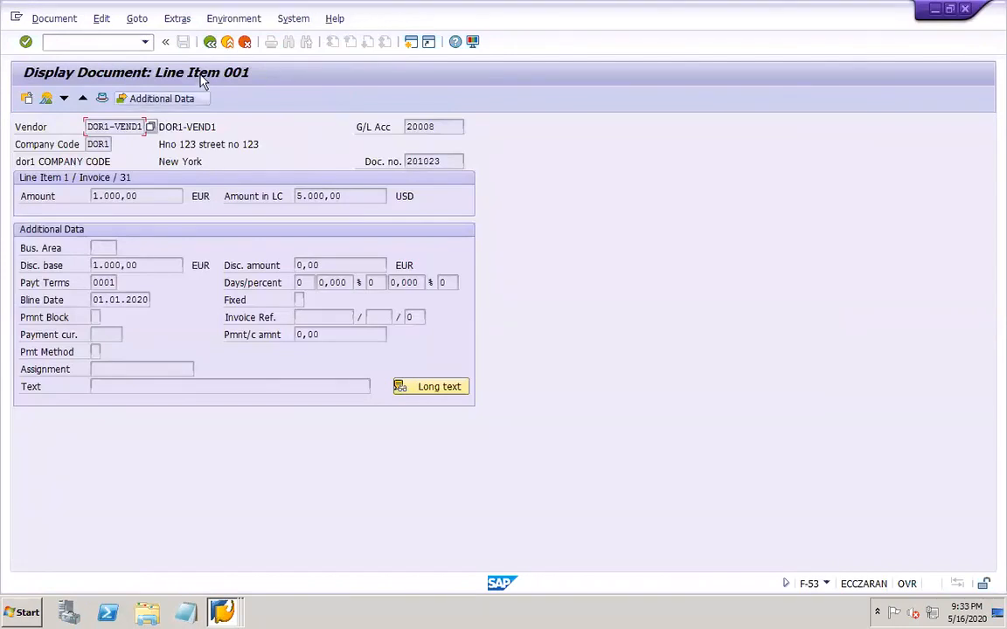
left_click(210, 42)
Deactivate open items 201023, 201022, 201020, 201019, 201018 and 209003 so that only item 201024 remains assigned to the payment
double_click(269, 261)
double_click(268, 244)
double_click(266, 228)
double_click(264, 211)
double_click(264, 196)
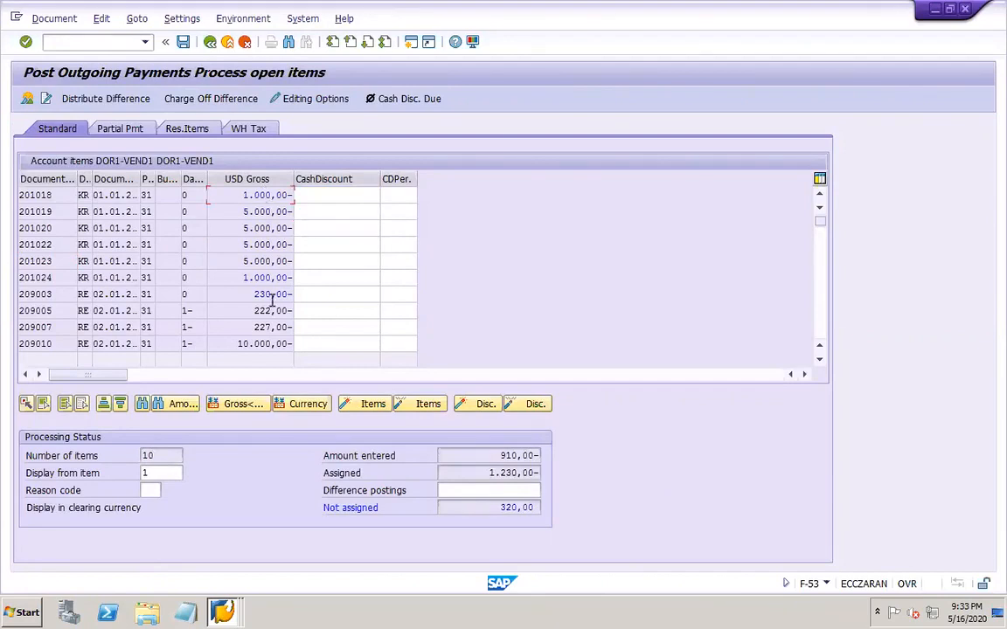
double_click(272, 294)
Simulate the outgoing payment and post the document
left_click(61, 19)
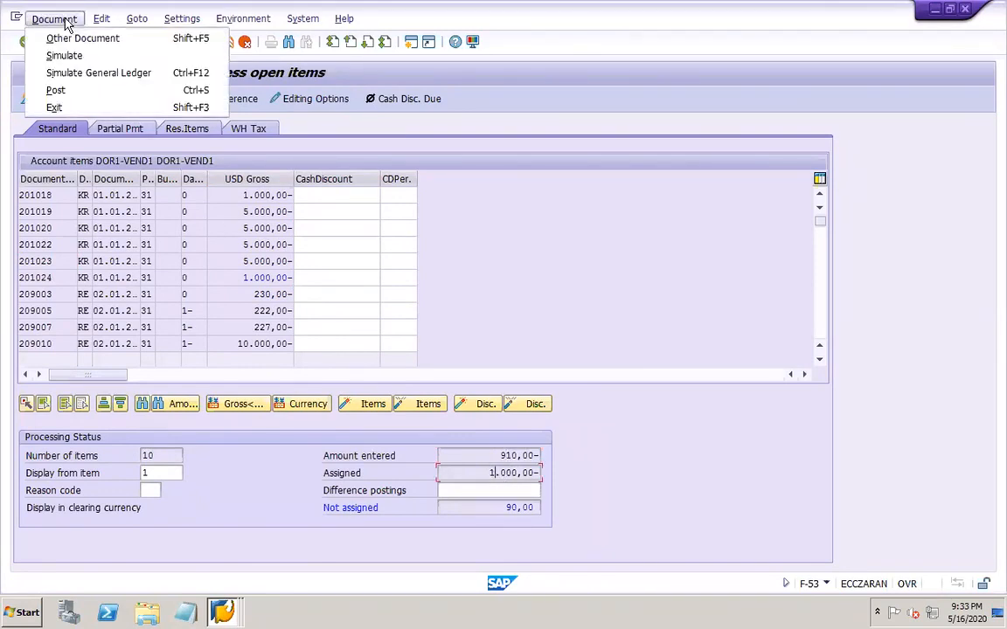
left_click(76, 57)
left_click(226, 271)
left_click(183, 42)
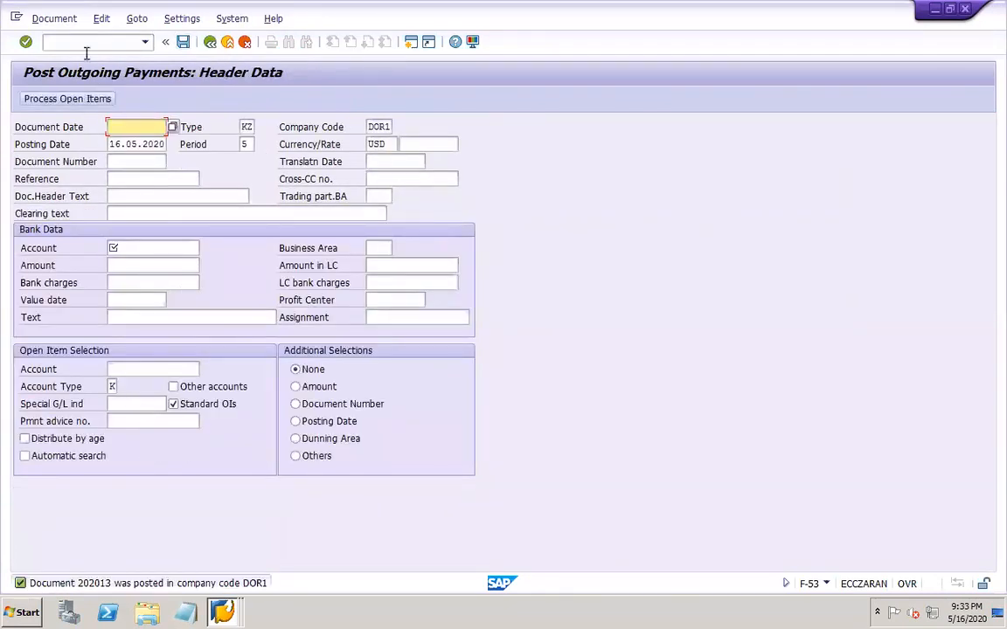
Display the posted payment document, and widen the description column to read the tolerance line item
left_click(54, 19)
left_click(73, 71)
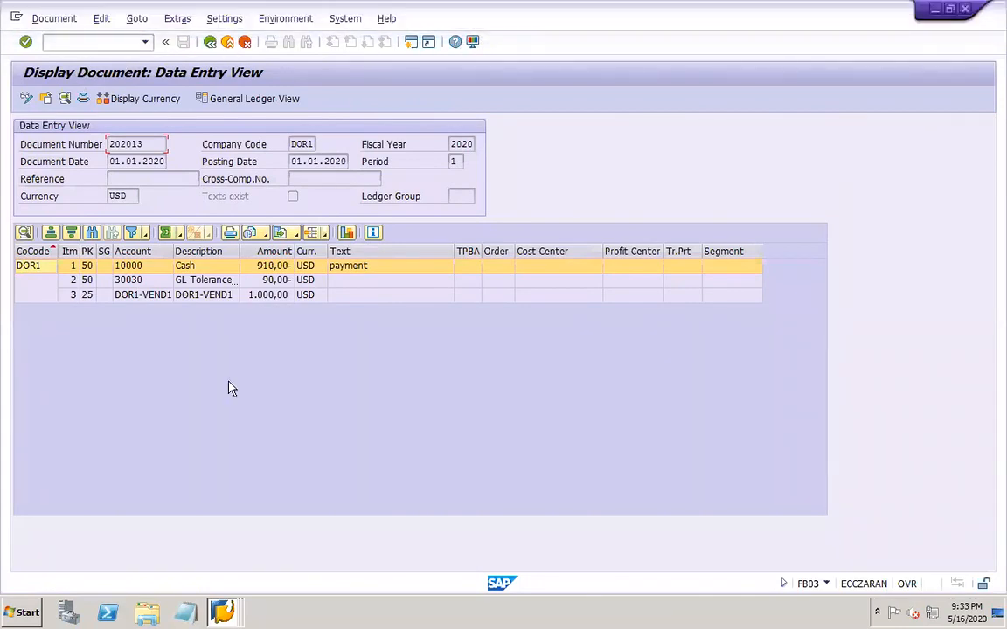
left_click_drag(239, 250, 279, 255)
left_click(253, 281)
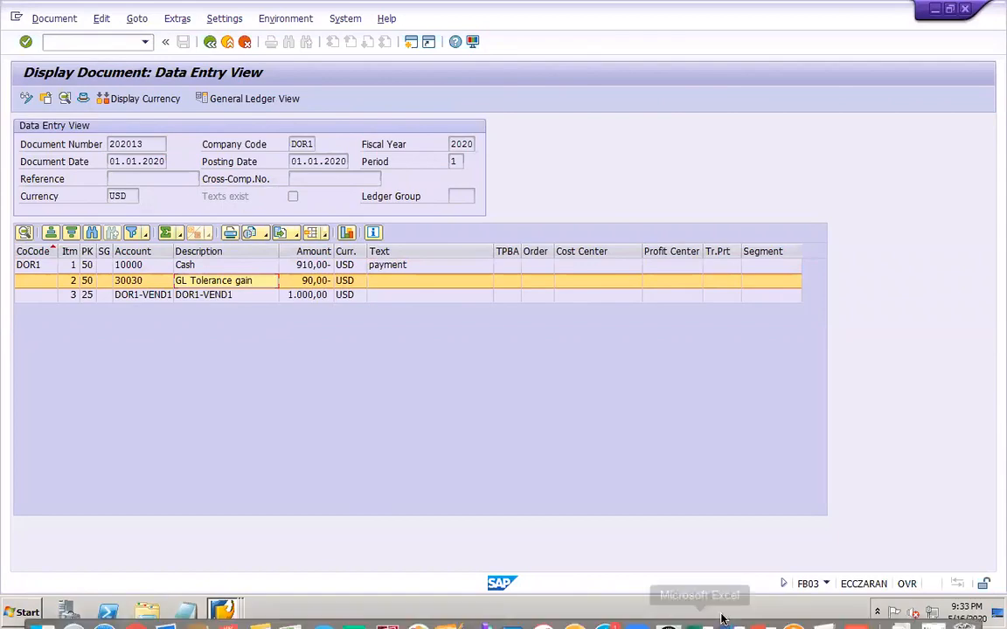
Switch to PowerPoint to look at the work notes slide, and return to the LavSAPnew remote desktop
left_click(763, 609)
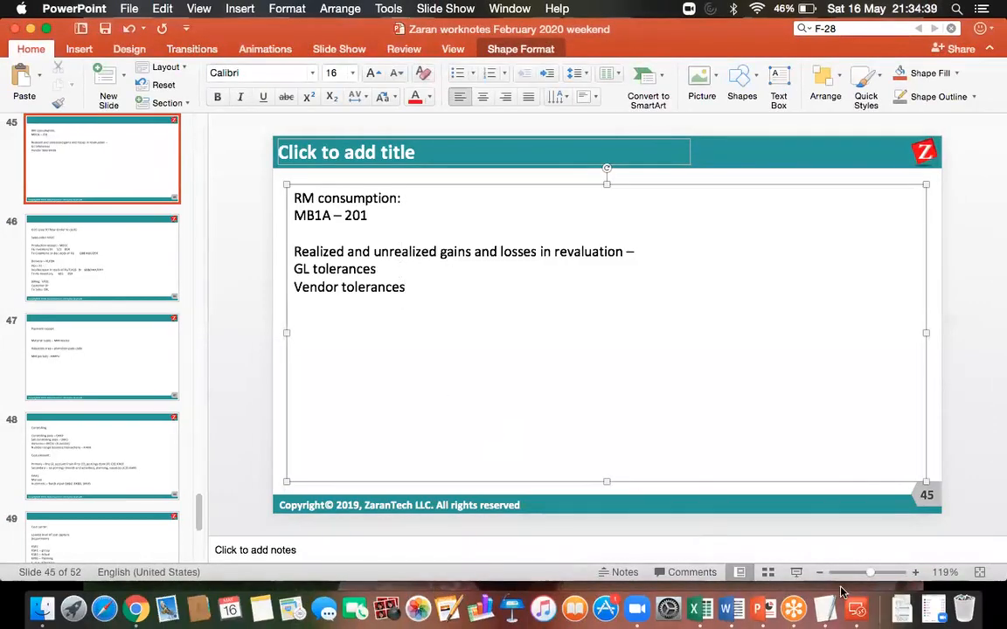
left_click(857, 609)
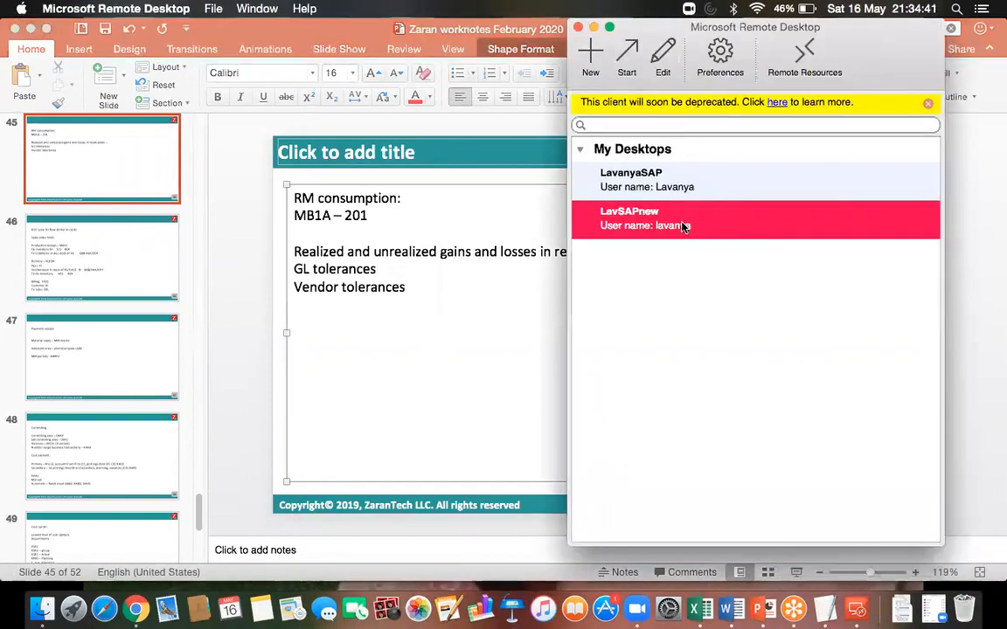
double_click(689, 227)
Close a document display session and switch to the G/L account session window
mouse_move(232, 616)
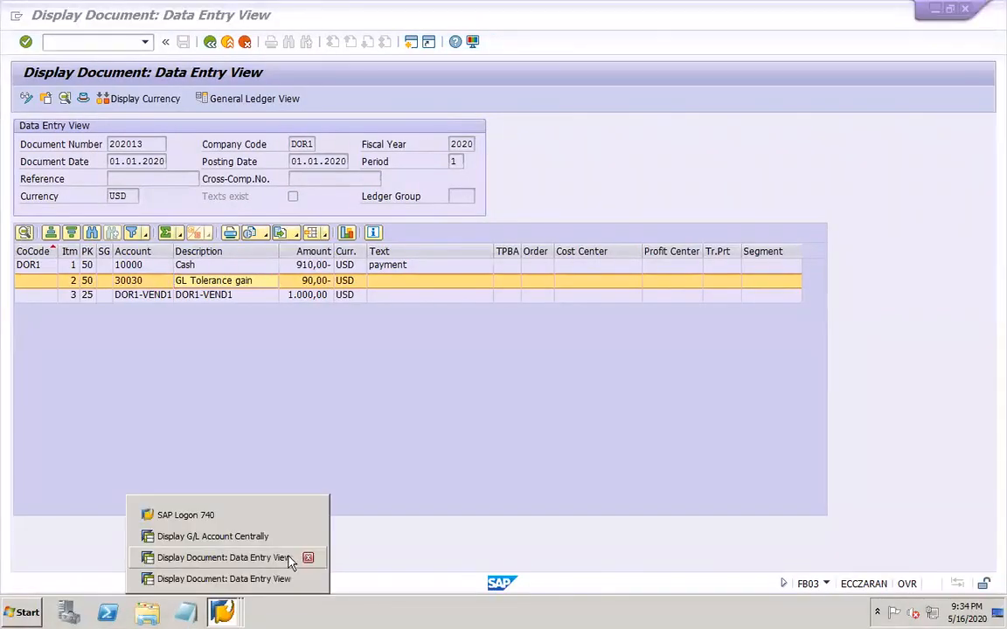
left_click(307, 558)
left_click(256, 563)
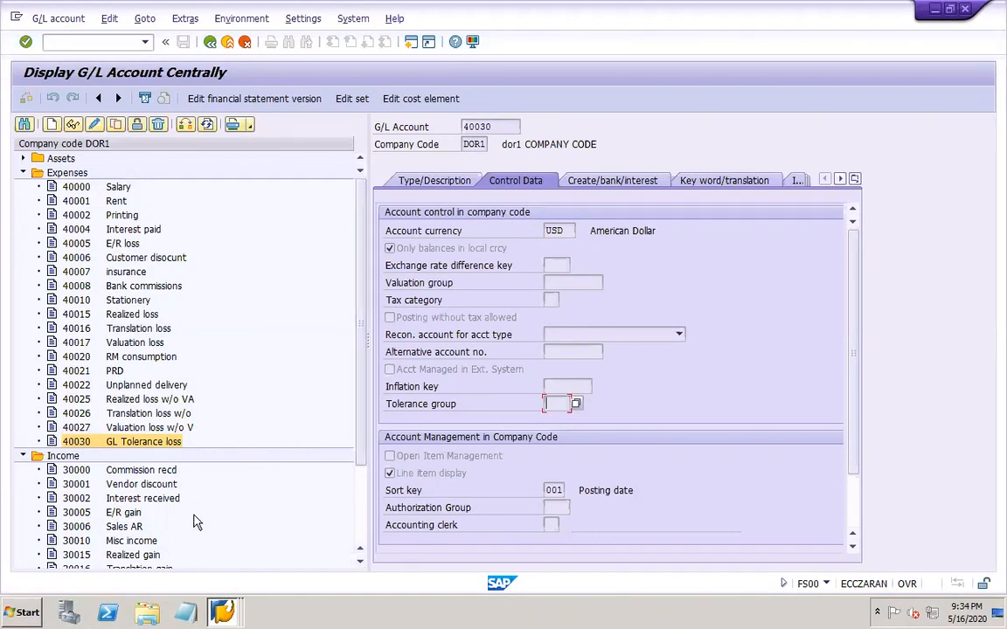
Open expense account 40025 Realized loss w/o VA in change mode, and show its type and description data
left_click(361, 563)
left_click(361, 563)
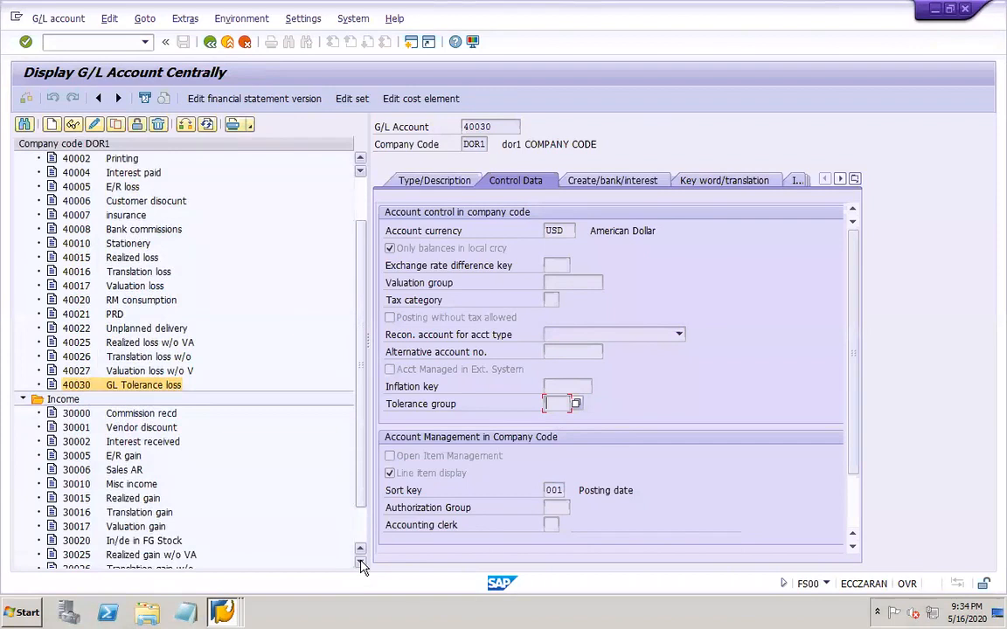
left_click(361, 564)
left_click(361, 564)
left_click(361, 564)
left_click(361, 563)
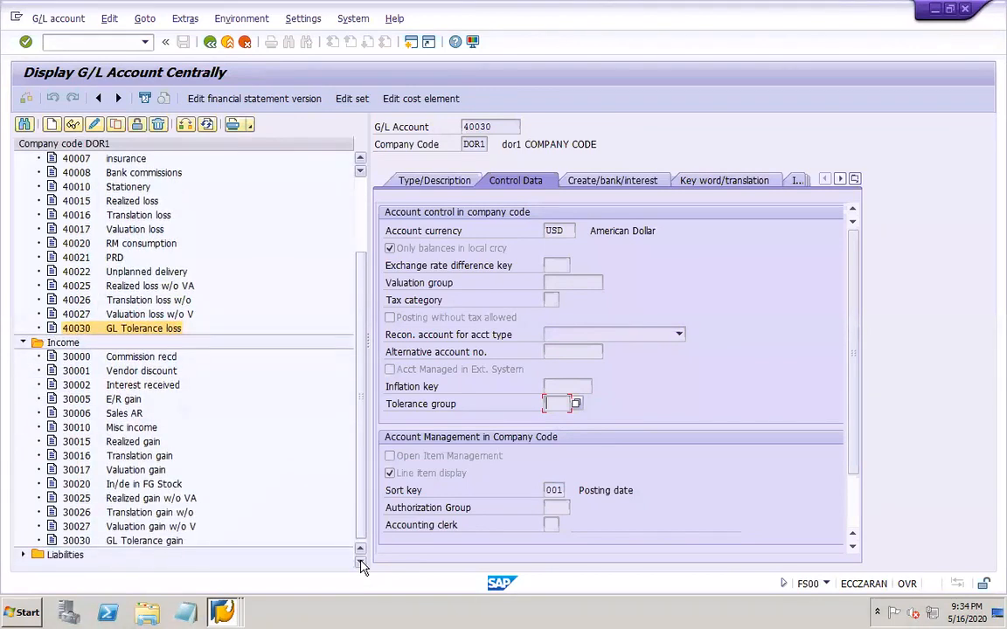
left_click(137, 289)
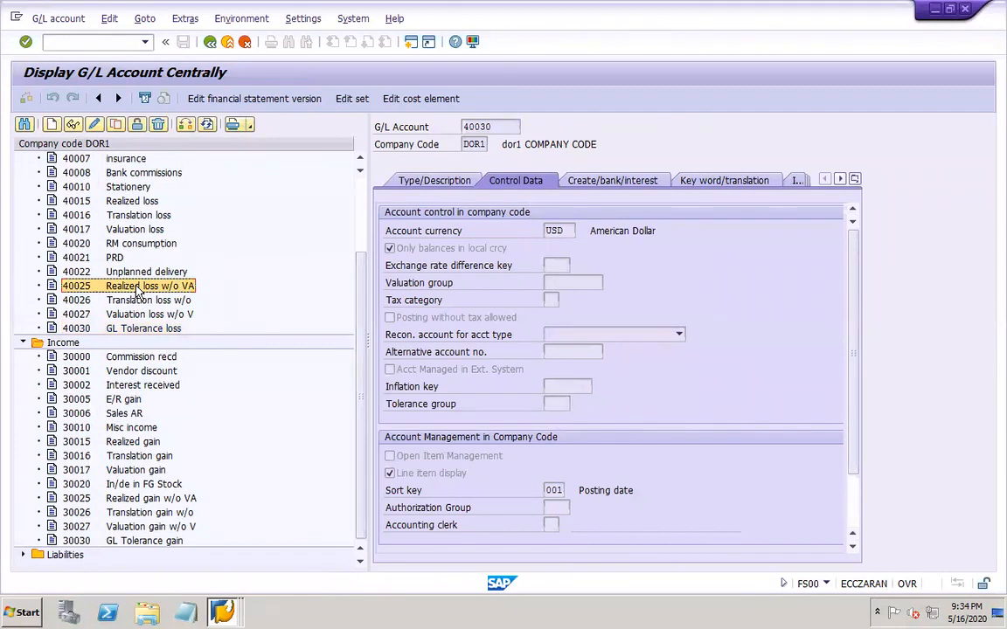
left_click(95, 124)
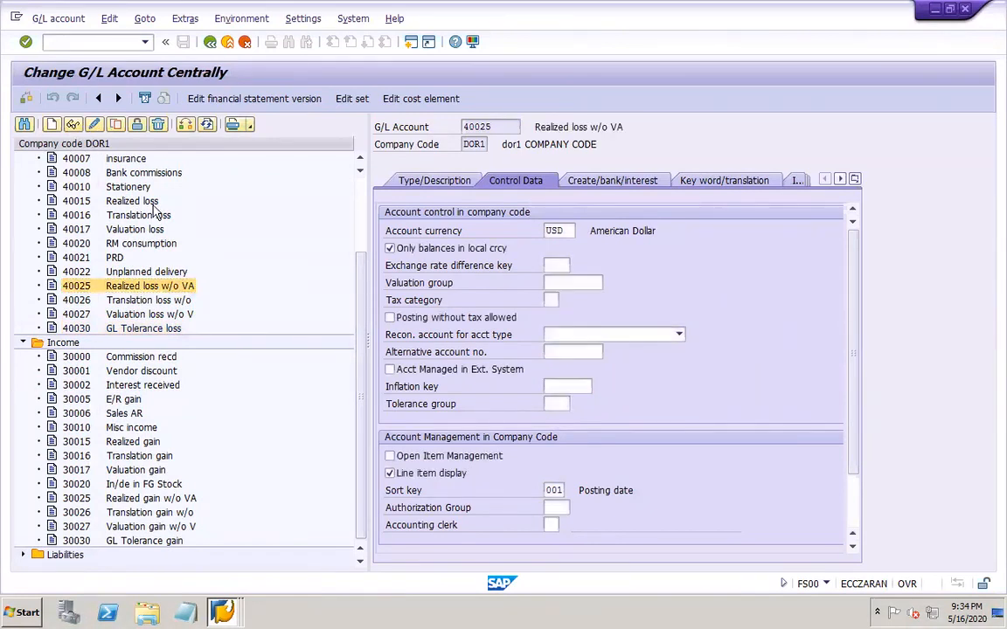
left_click(405, 180)
Shorten both the short text and the long text of account 40025 to Realized loss
left_click(645, 371)
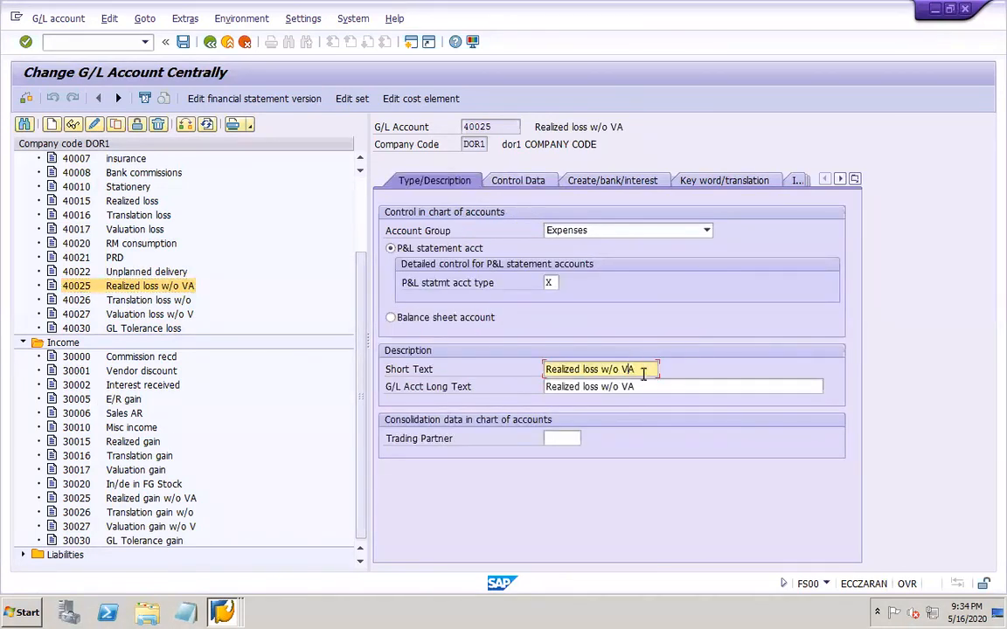
key("BackSpace")
key("BackSpace")
key("BackSpace")
key("BackSpace")
key("BackSpace")
key("BackSpace")
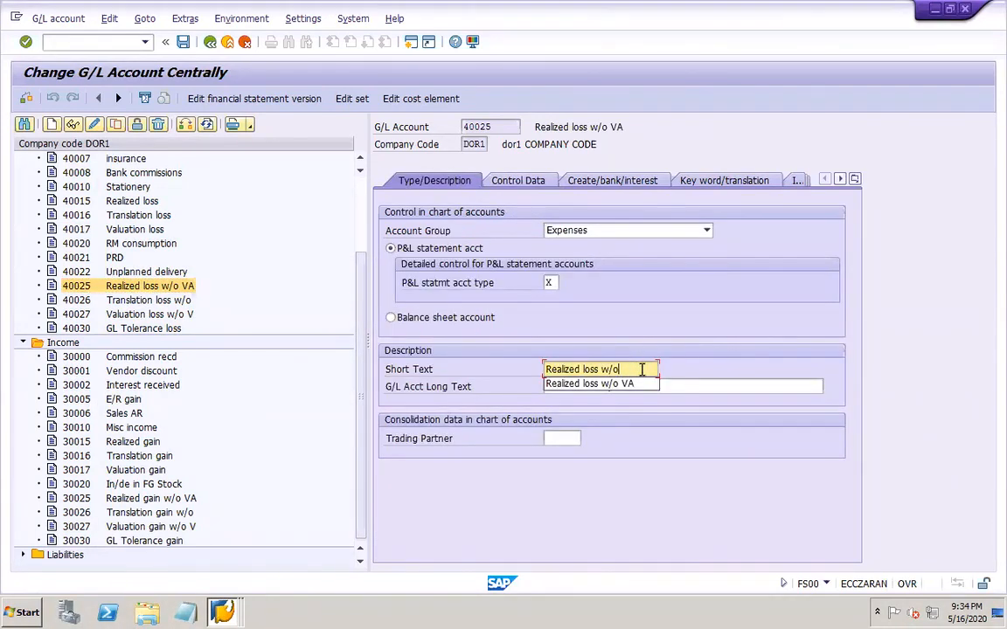
left_click(692, 383)
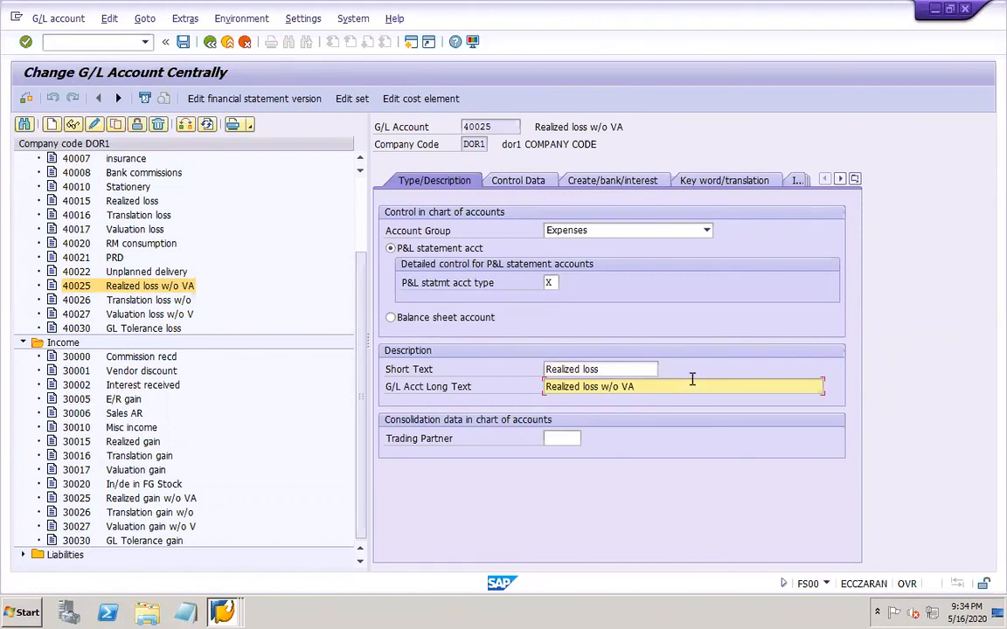
key("BackSpace")
key("BackSpace")
key("BackSpace")
key("BackSpace")
key("BackSpace")
key("BackSpace")
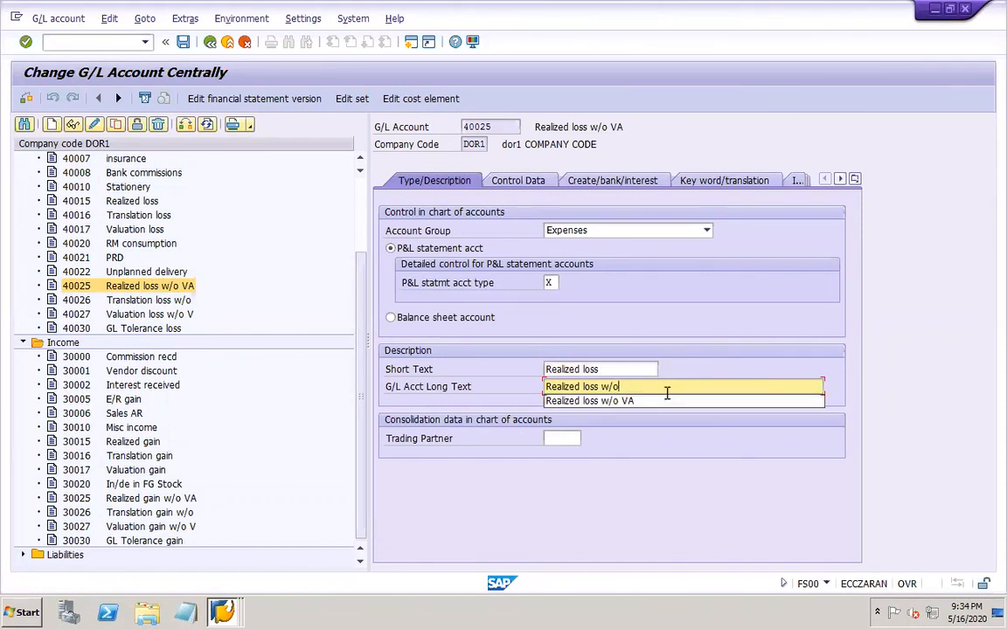
left_click(681, 318)
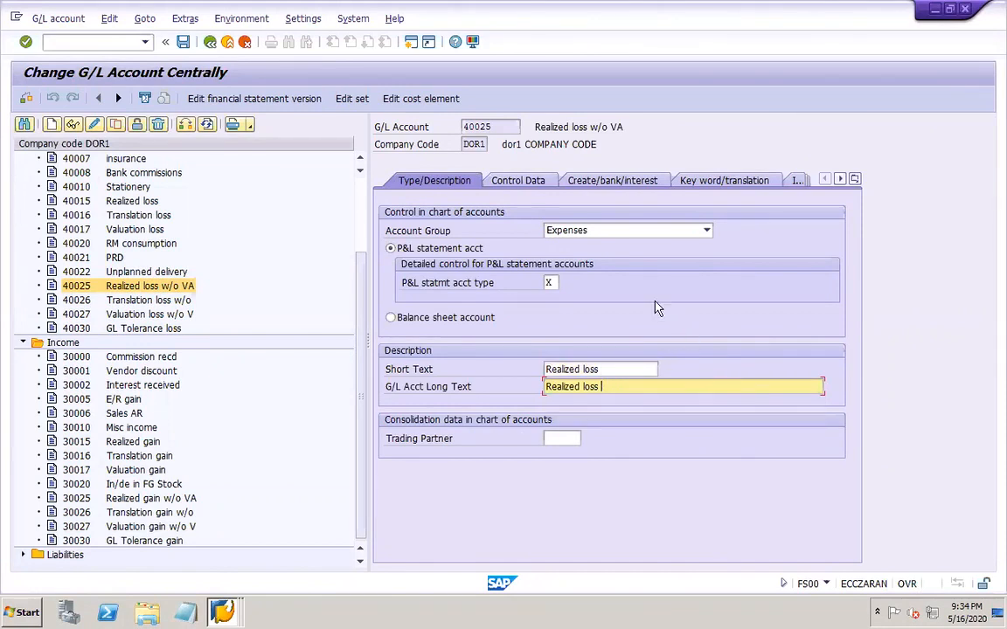
Check the control and bank/interest data of account 40025, and save the account
left_click(523, 185)
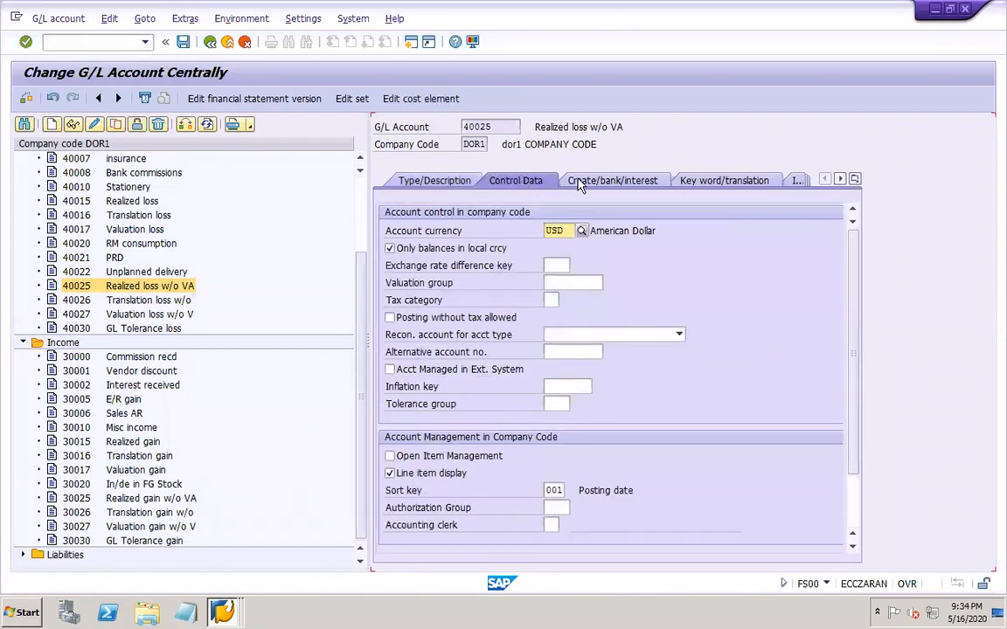
left_click(578, 182)
left_click(507, 181)
left_click(183, 43)
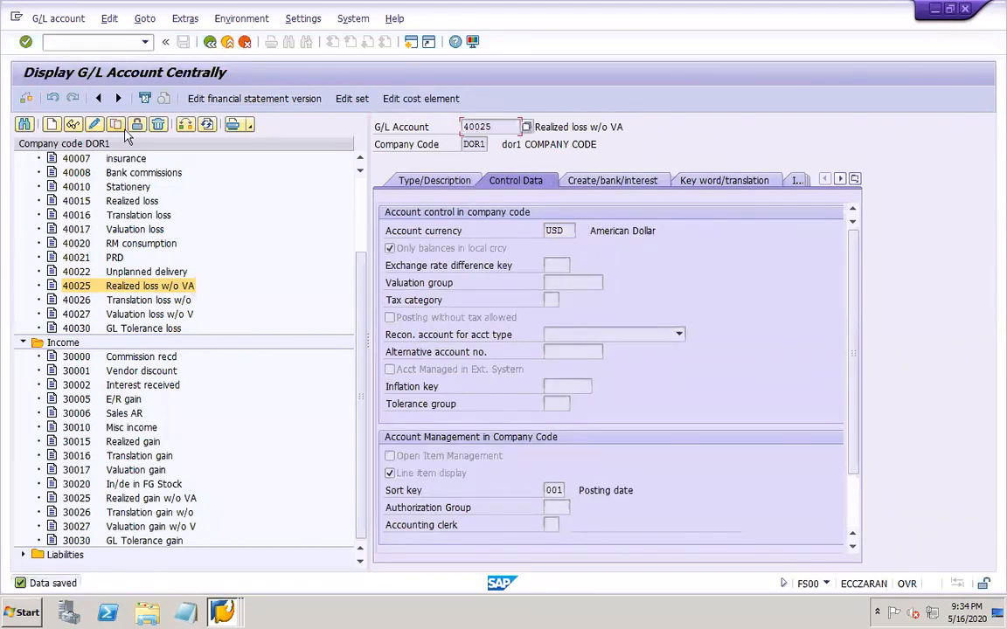
Change the short text and long text of income account 30025 to Realized gain, and save the account
left_click(145, 499)
left_click(93, 124)
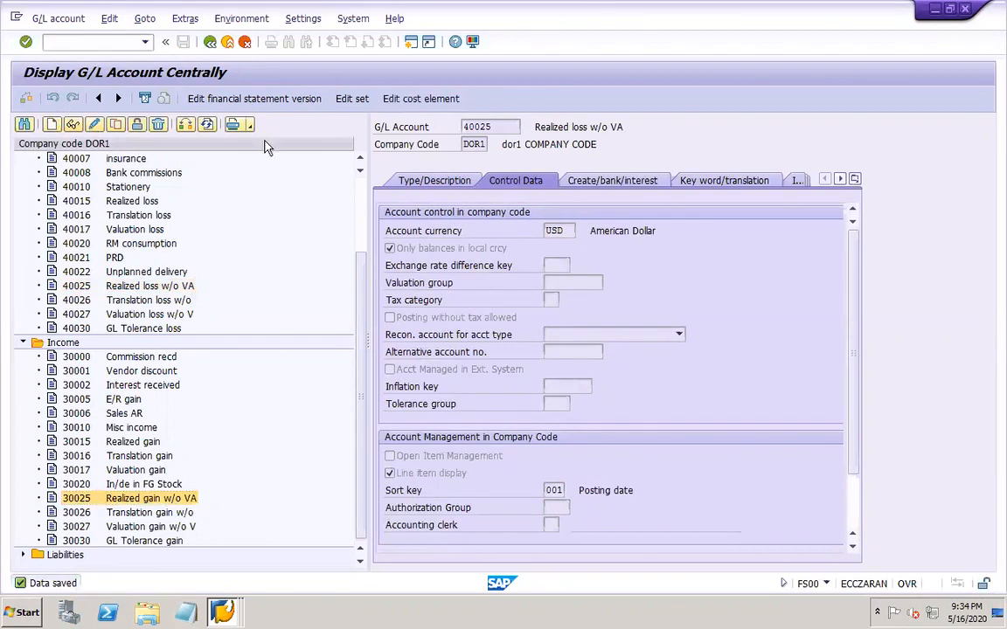
left_click(453, 180)
left_click_drag(639, 369, 610, 386)
key("BackSpace")
key("BackSpace")
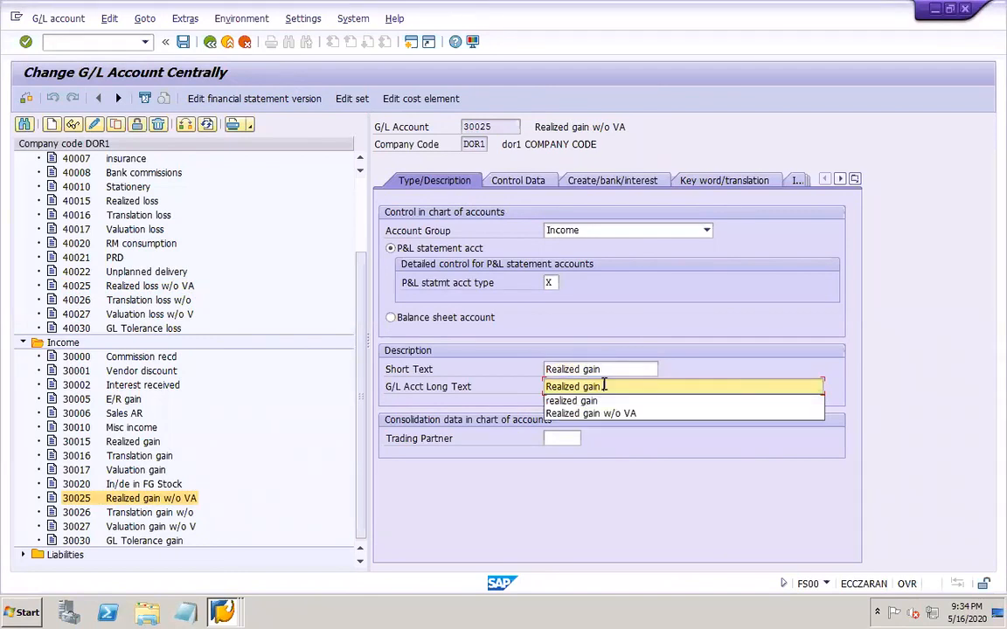
left_click(184, 42)
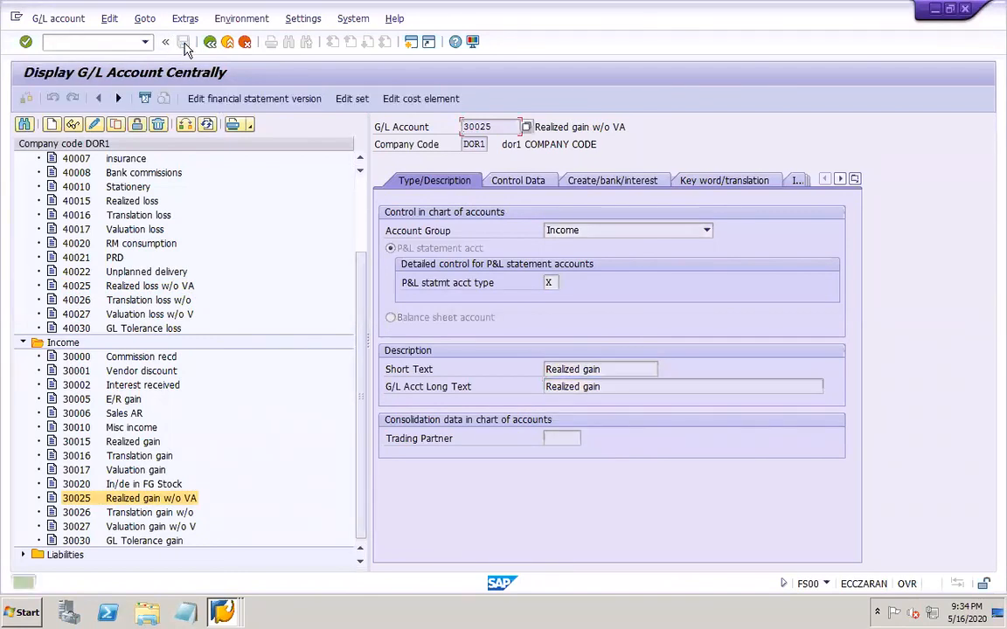
Restart transaction FS00 to refresh the account list, and check accounts 40025 and 30025 under Expenses and Income
left_click(124, 40)
type("/nfs0")
key("Return")
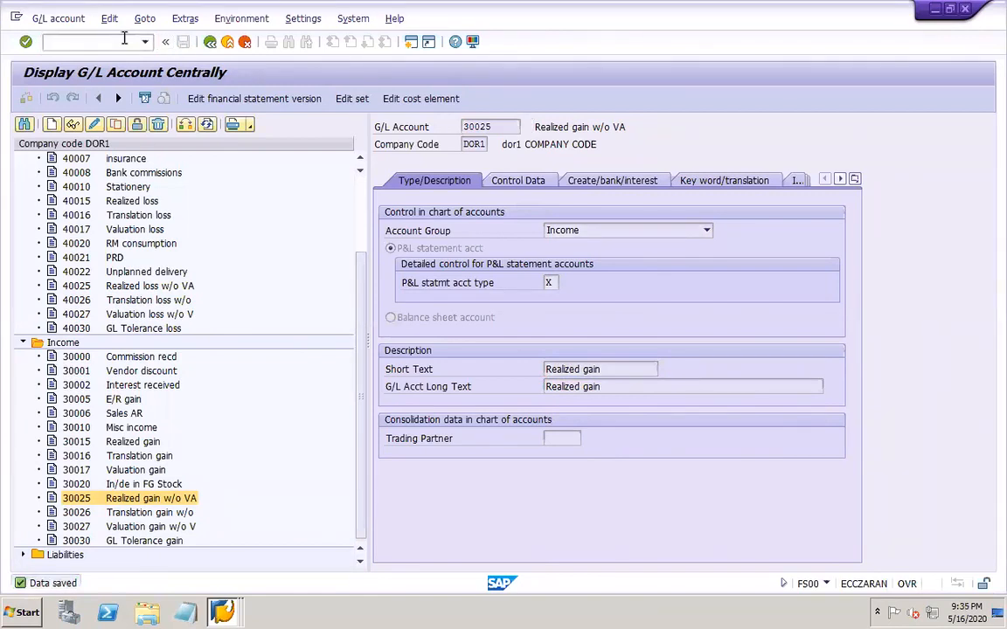
left_click(25, 173)
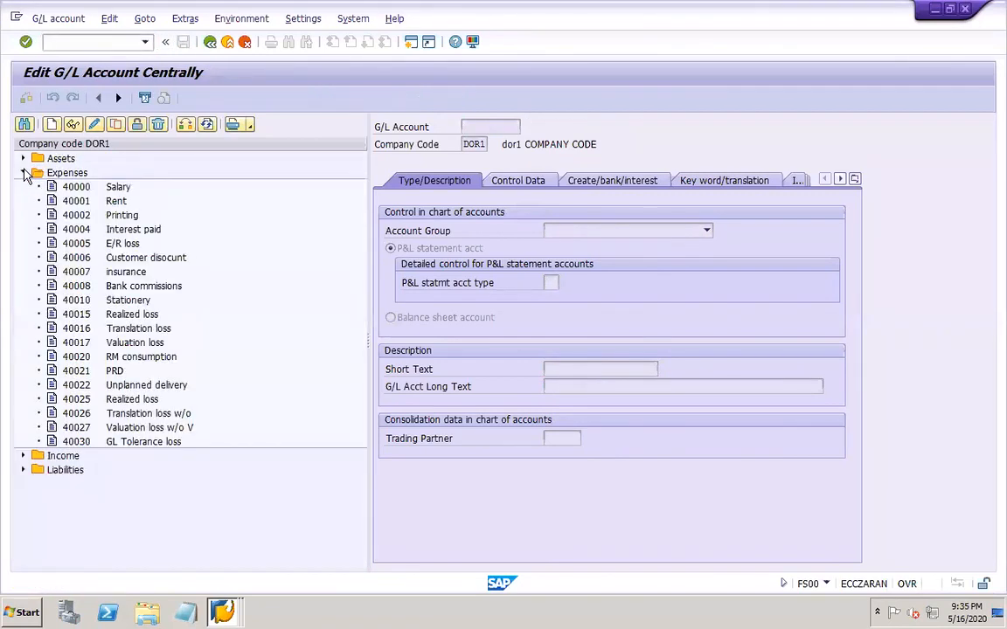
left_click(132, 400)
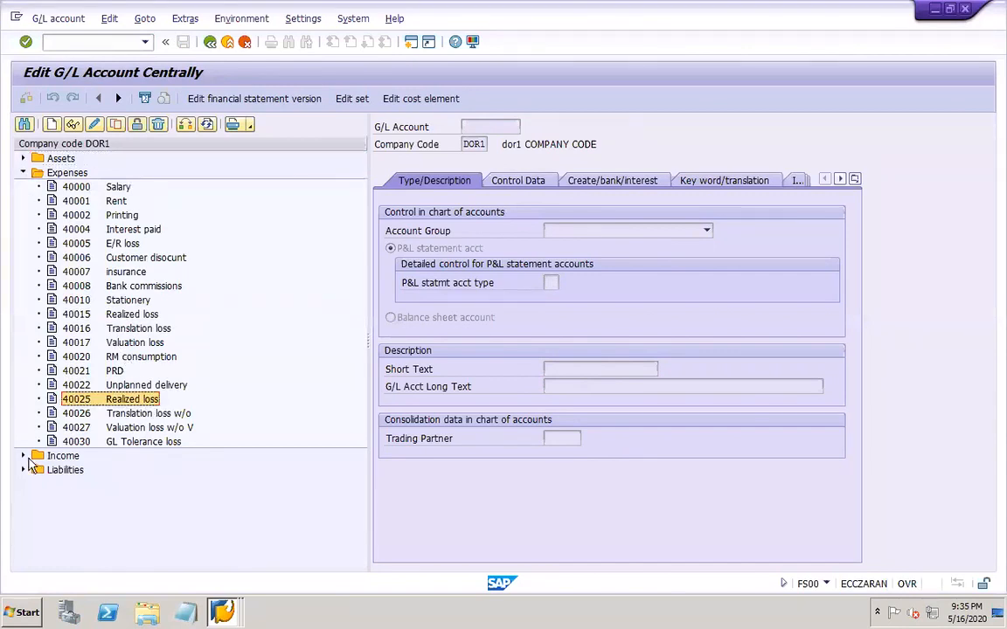
left_click(23, 456)
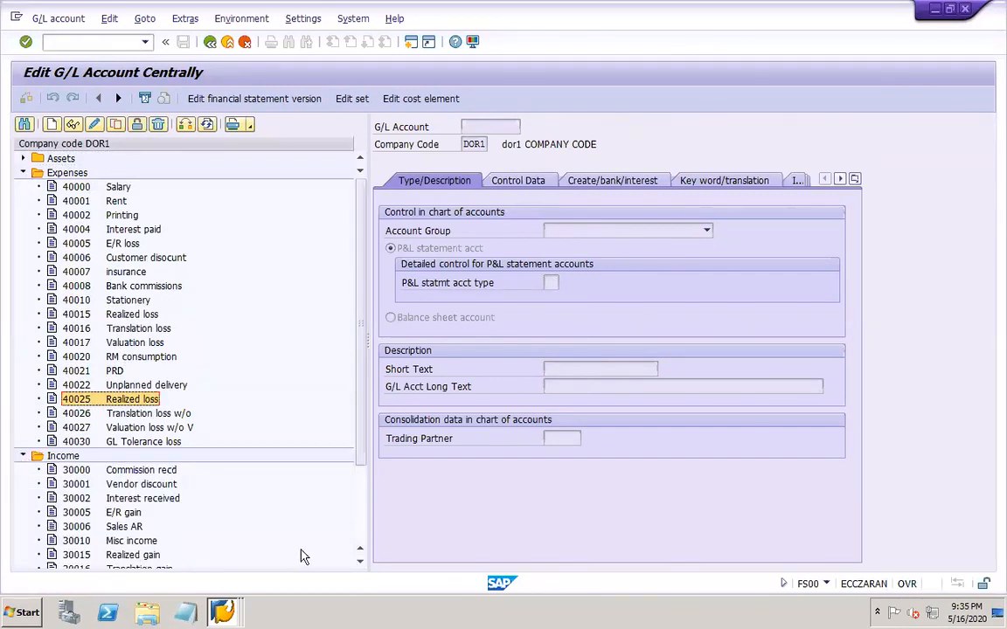
left_click(360, 562)
left_click(360, 562)
left_click(360, 562)
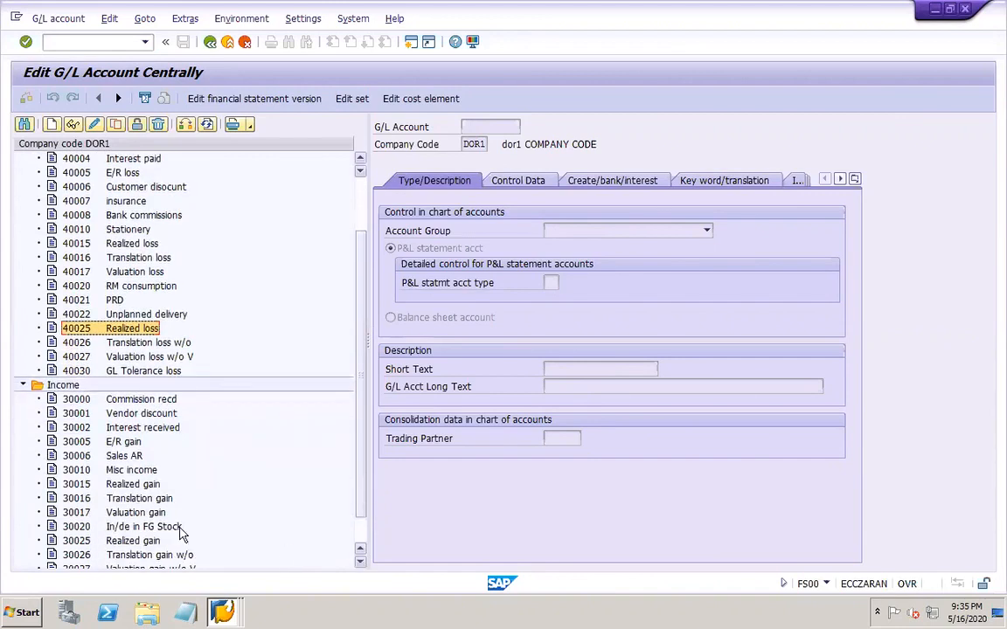
left_click(132, 542)
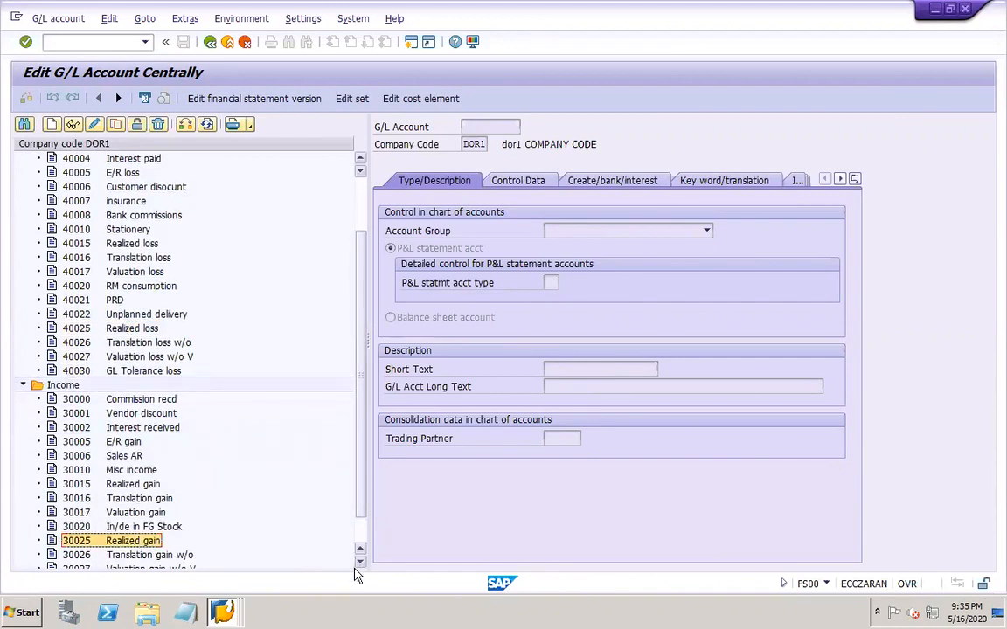
scroll(247, 380, "down", 1)
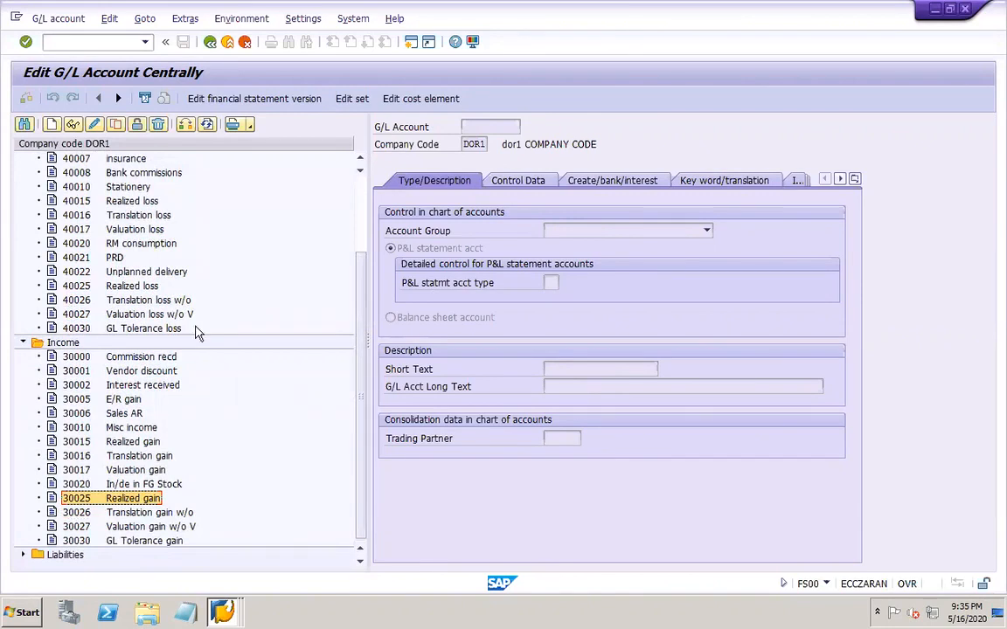
Open expense account 40027 for changing and set its short text to Unrealized loss
left_click(148, 314)
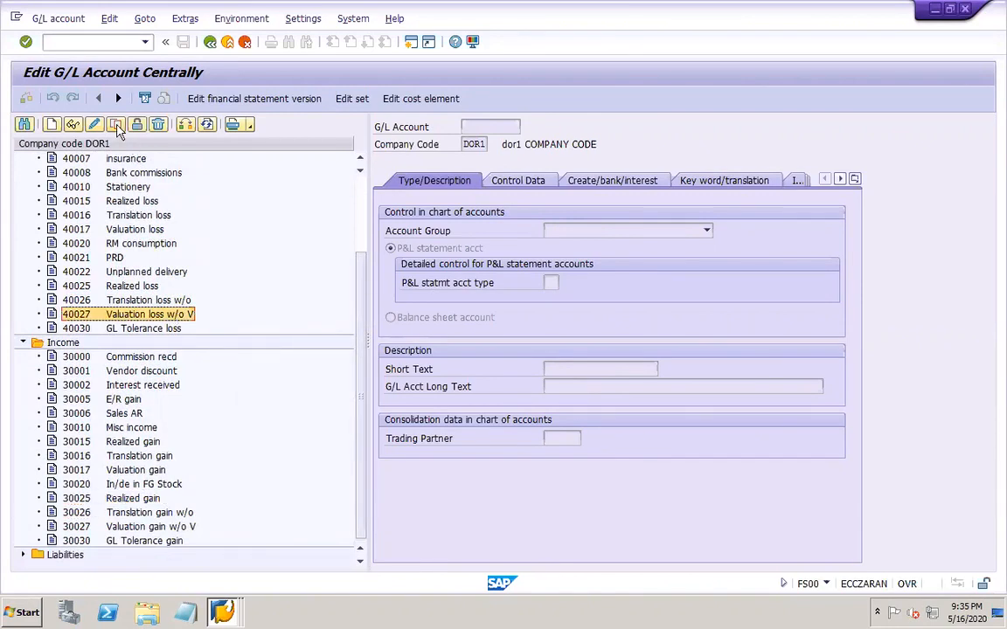
left_click(115, 124)
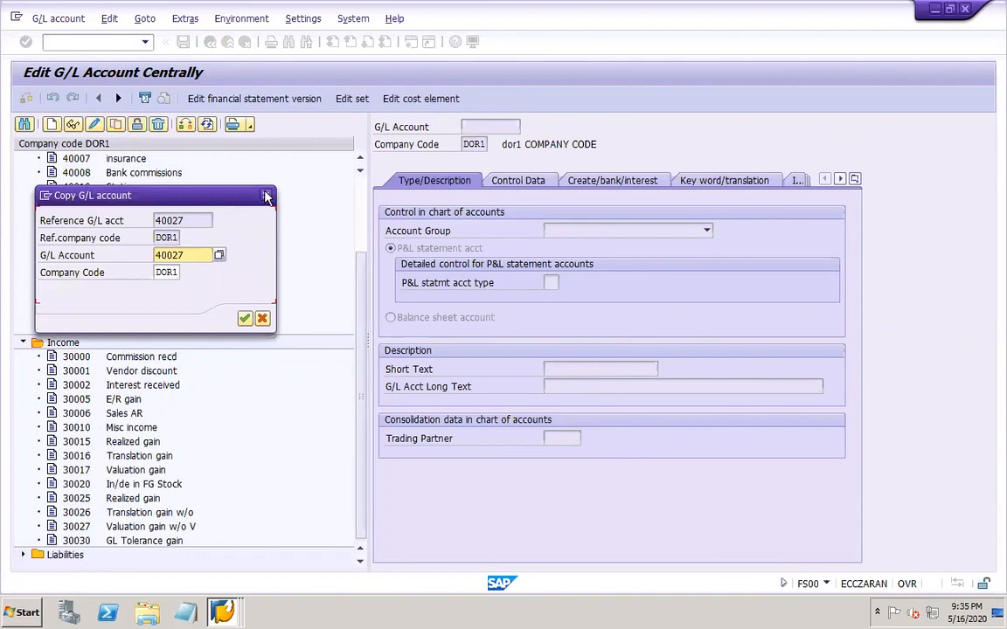
left_click(265, 195)
left_click(94, 124)
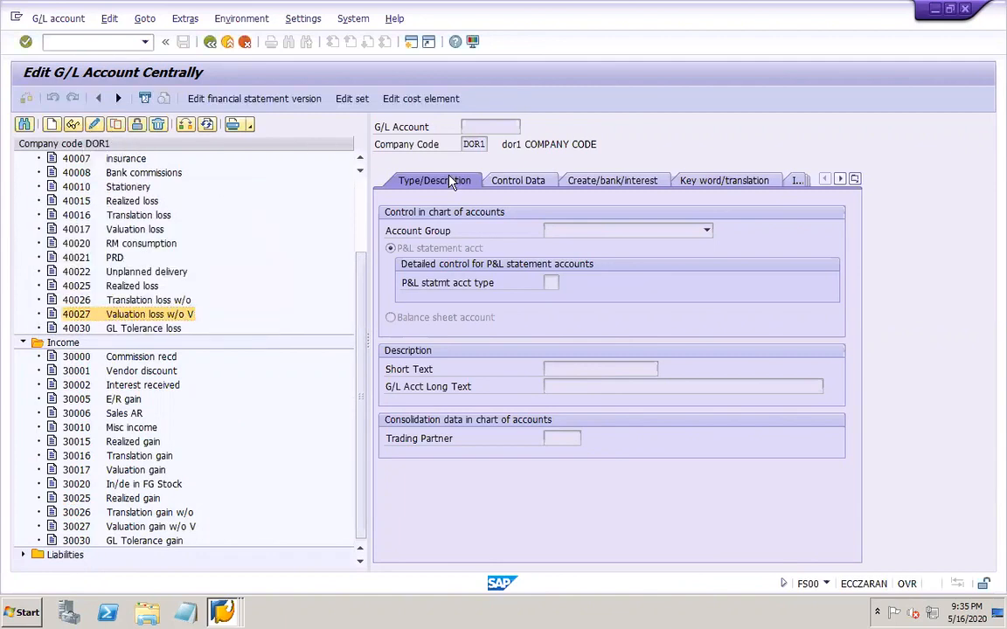
left_click(631, 369)
left_click_drag(635, 369, 503, 374)
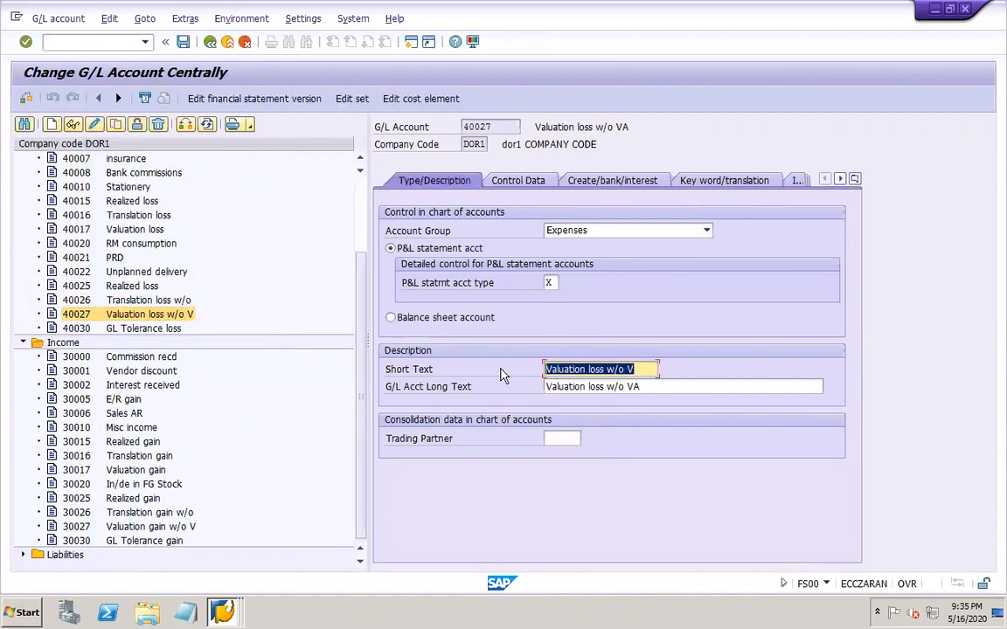
type("Unrealized loss")
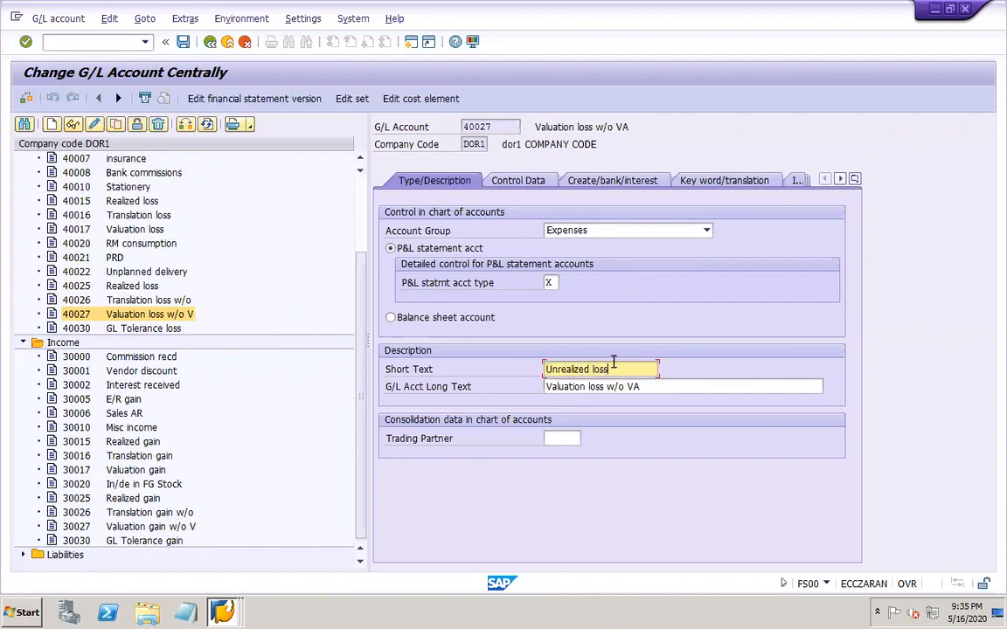
Replace the long text of account 40027 with the short text Unrealized loss
left_click_drag(613, 364, 509, 371)
key("ctrl+c")
key("Tab")
key("ctrl+v")
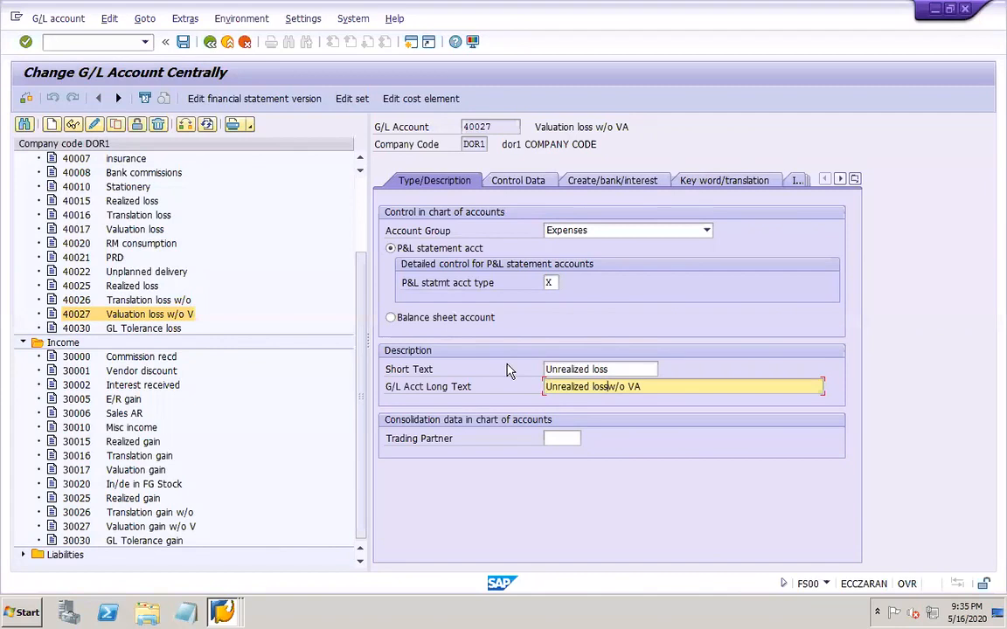
left_click_drag(651, 387, 609, 388)
key("BackSpace")
Check the control data and the create/bank/interest data of account 40027, and save the account
left_click(519, 182)
left_click(612, 181)
left_click(184, 42)
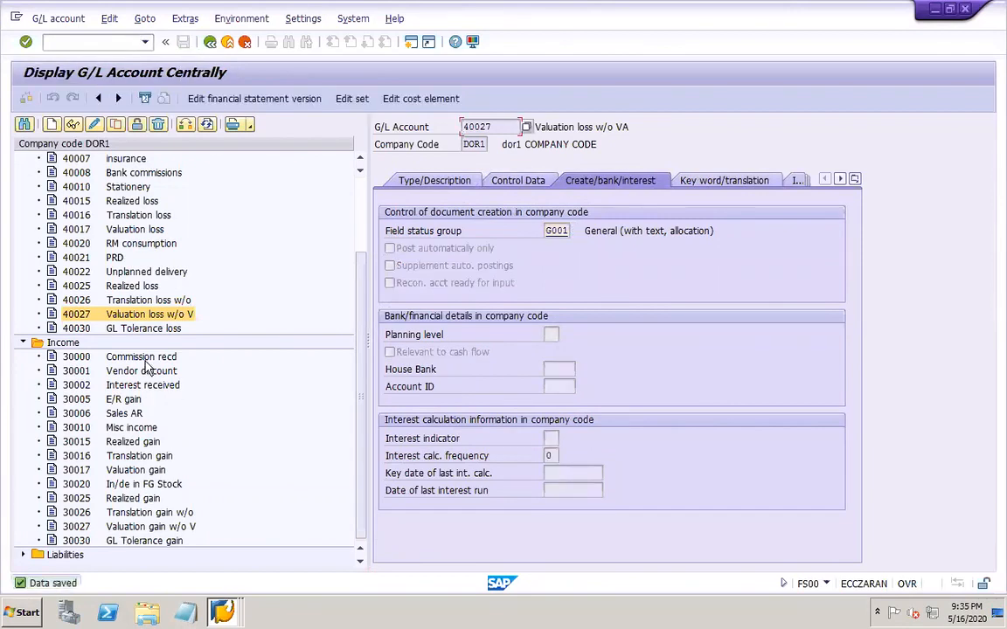
Open income account 30027 for changing and set its short text to Unrealized gain
left_click(83, 527)
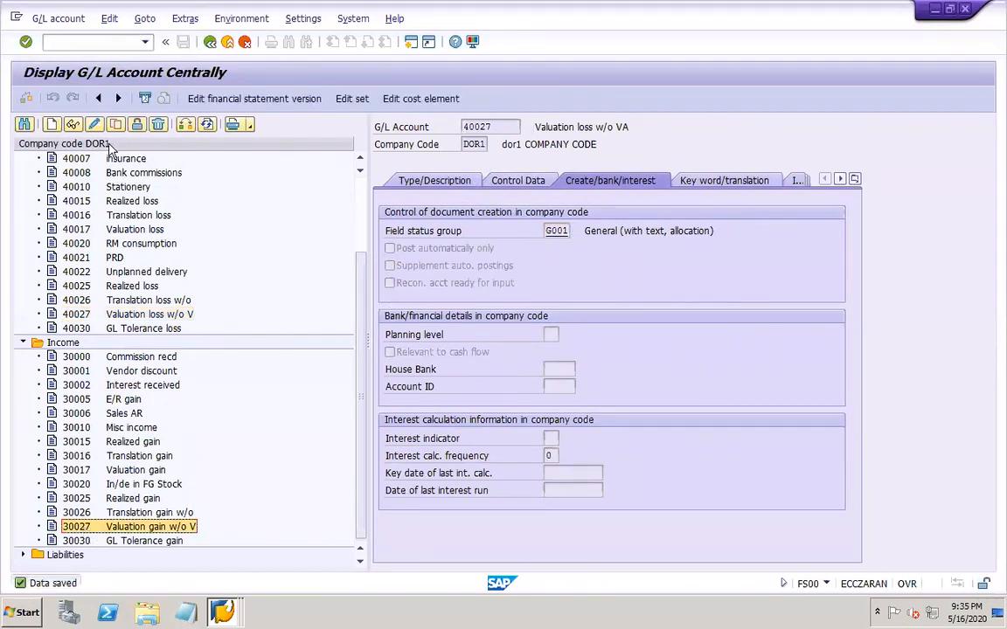
left_click(94, 125)
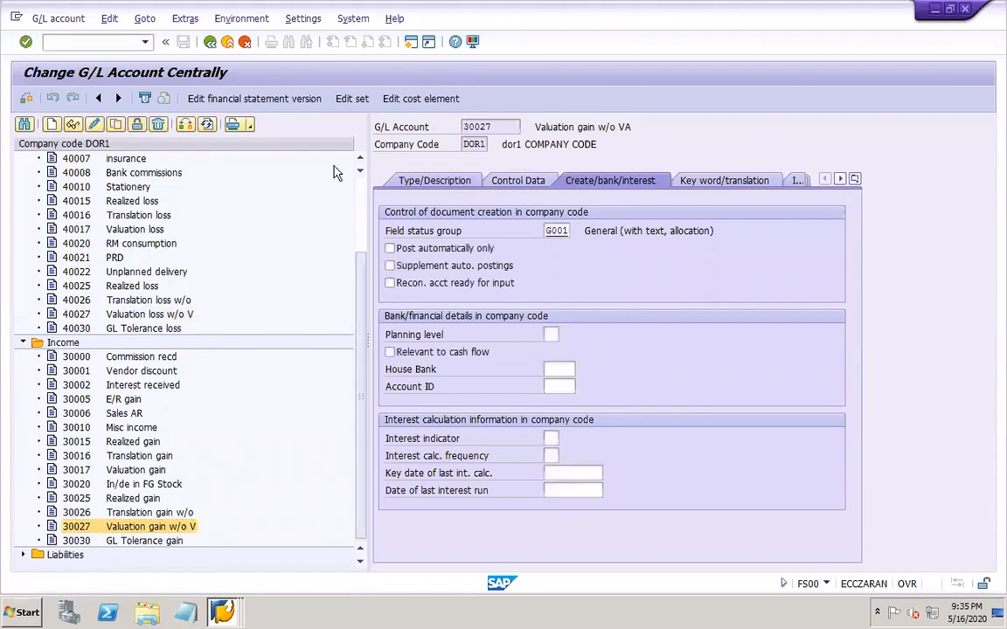
left_click(411, 180)
left_click_drag(638, 368, 527, 365)
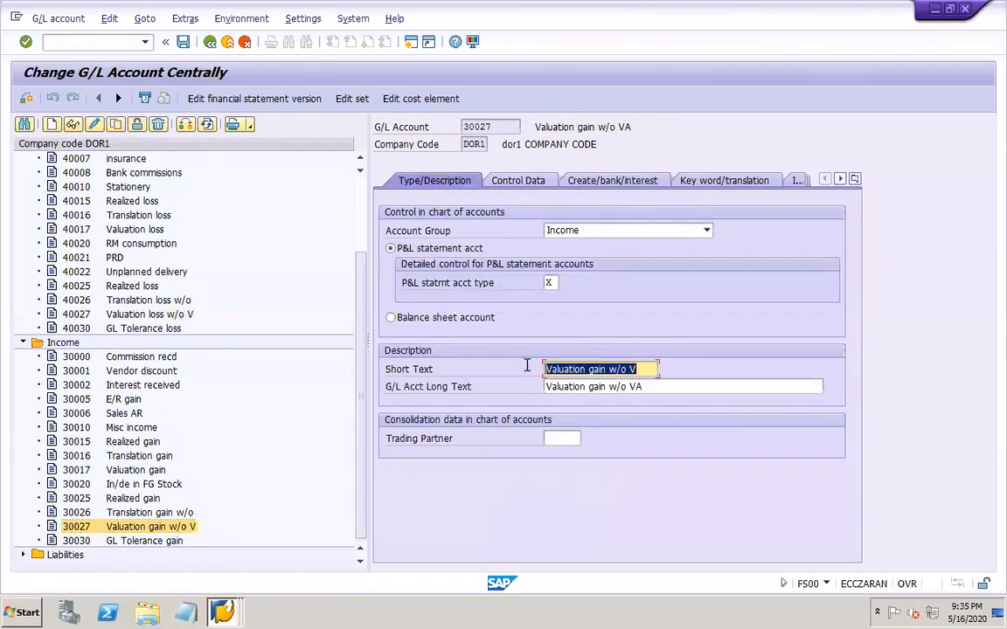
type("Unreal")
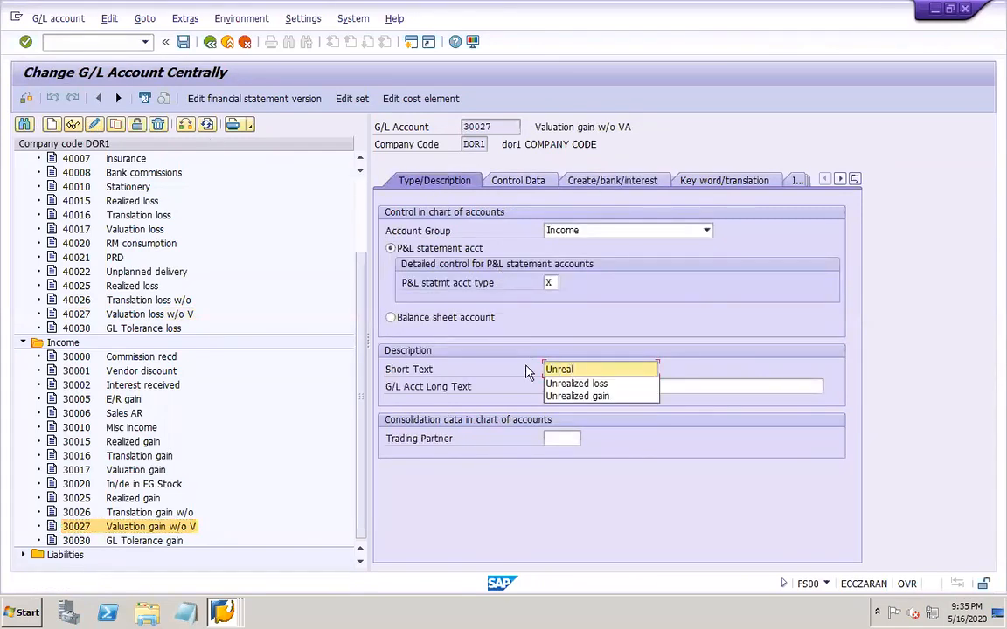
type("ized gain")
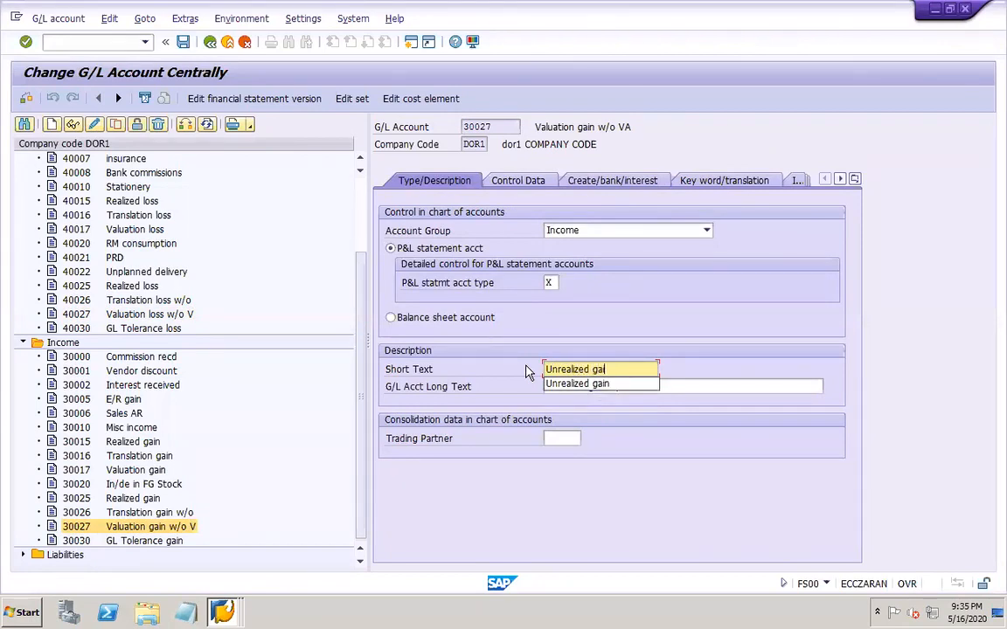
Replace the long text of account 30027 with Unrealized gain, and save the account
left_click_drag(613, 372, 486, 381)
key("ctrl+c")
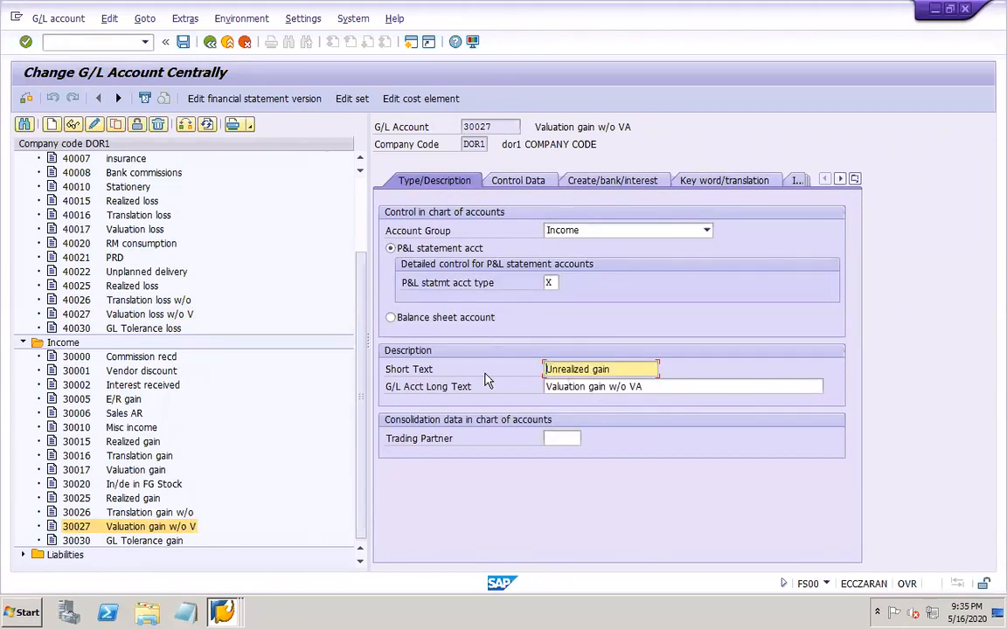
key("Tab")
key("ctrl+v")
left_click_drag(636, 389, 612, 393)
key("Delete")
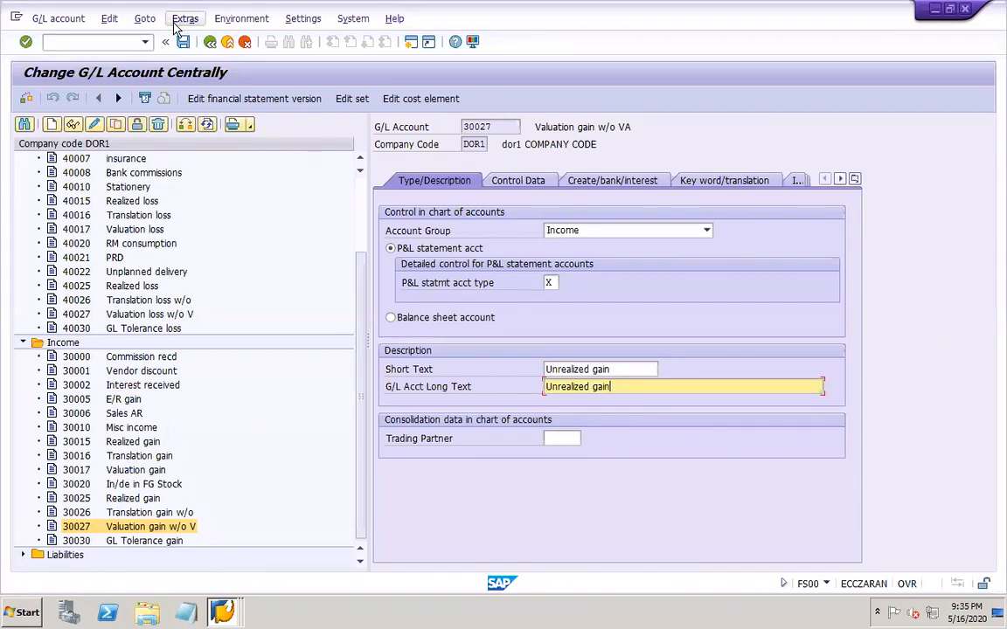
left_click(183, 42)
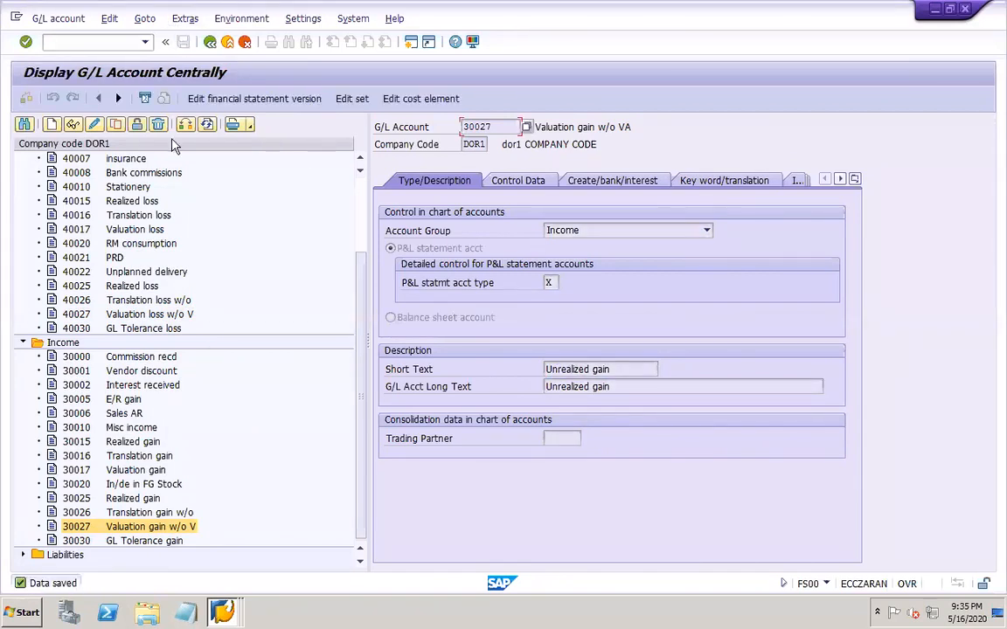
Open transaction OBA1 in a new session and start a new entry for procedure KDF in chart of accounts DOR1
left_click(107, 43)
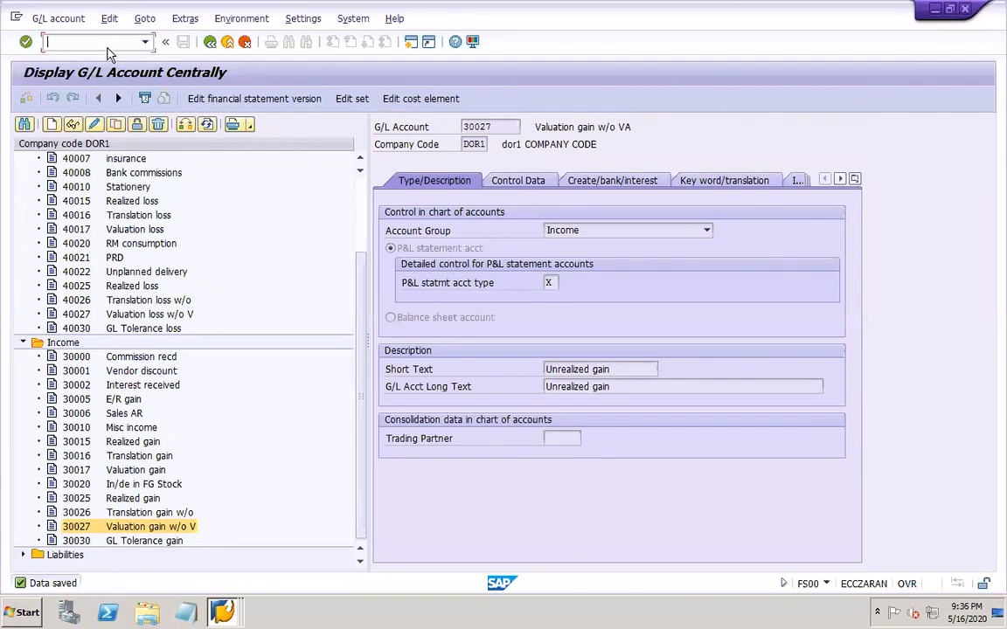
type("/ooba1")
key("Return")
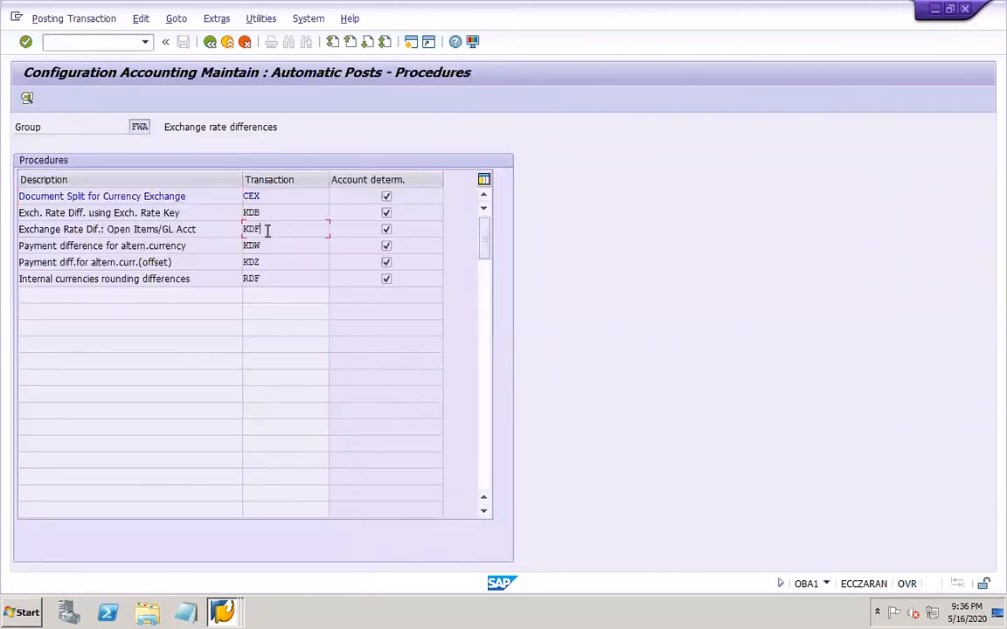
double_click(268, 232)
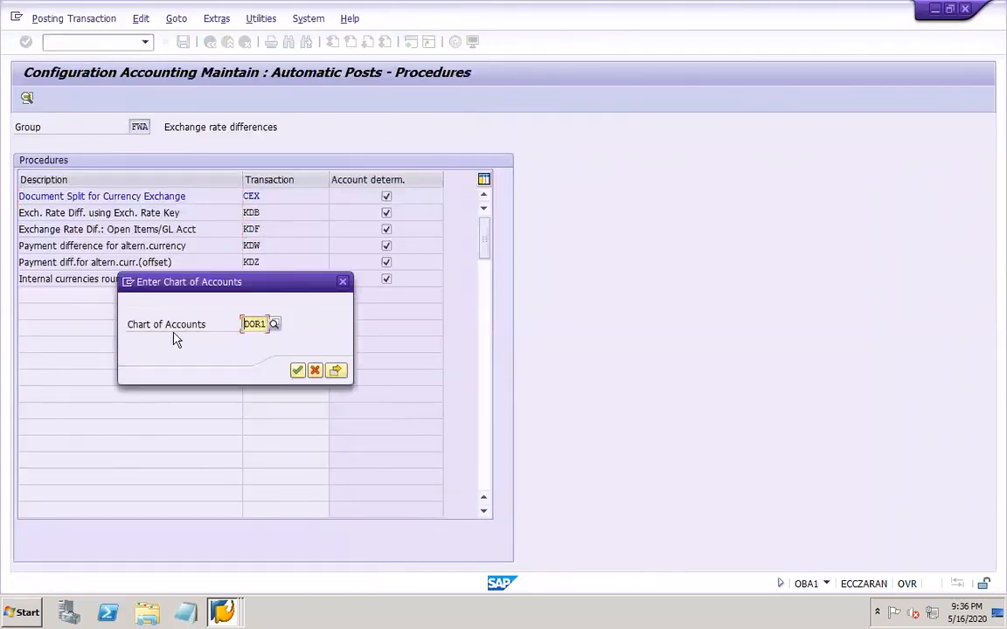
left_click(297, 370)
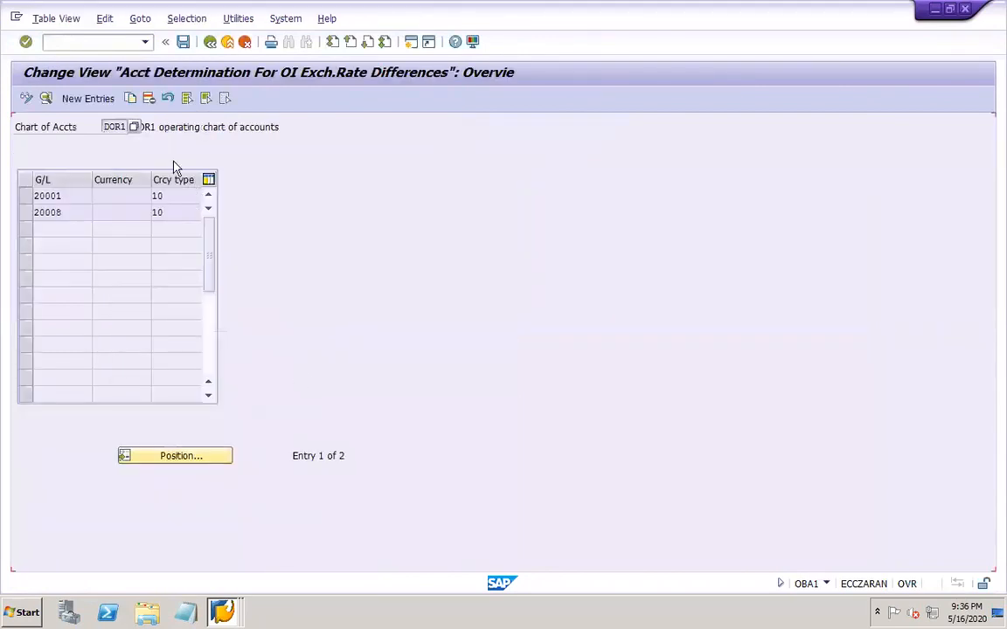
left_click(88, 99)
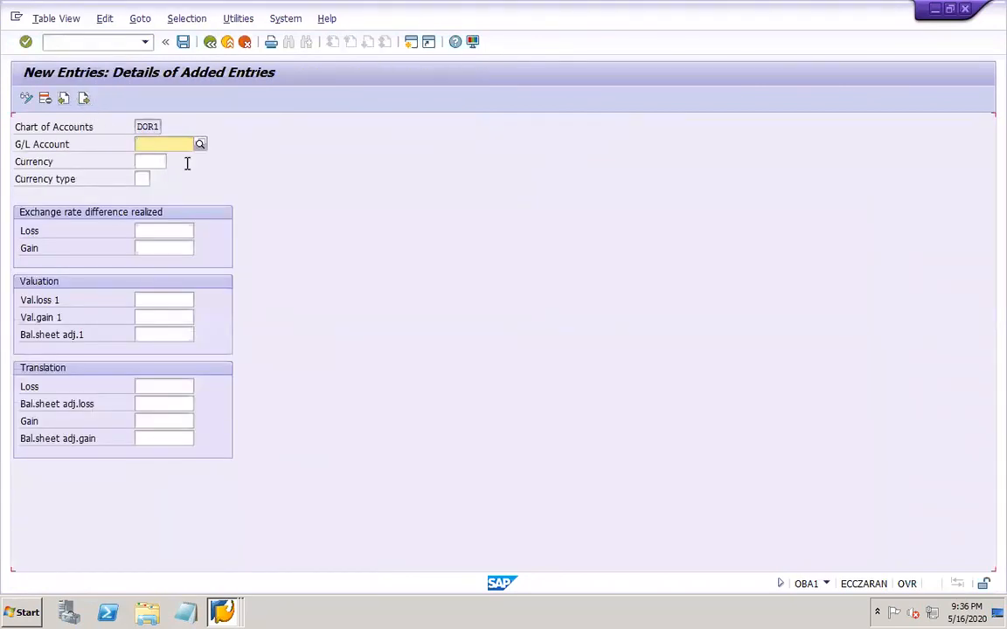
Switch to the FS00 session and look up the sundry vendors account number under Liabilities
left_click(223, 612)
left_click(193, 535)
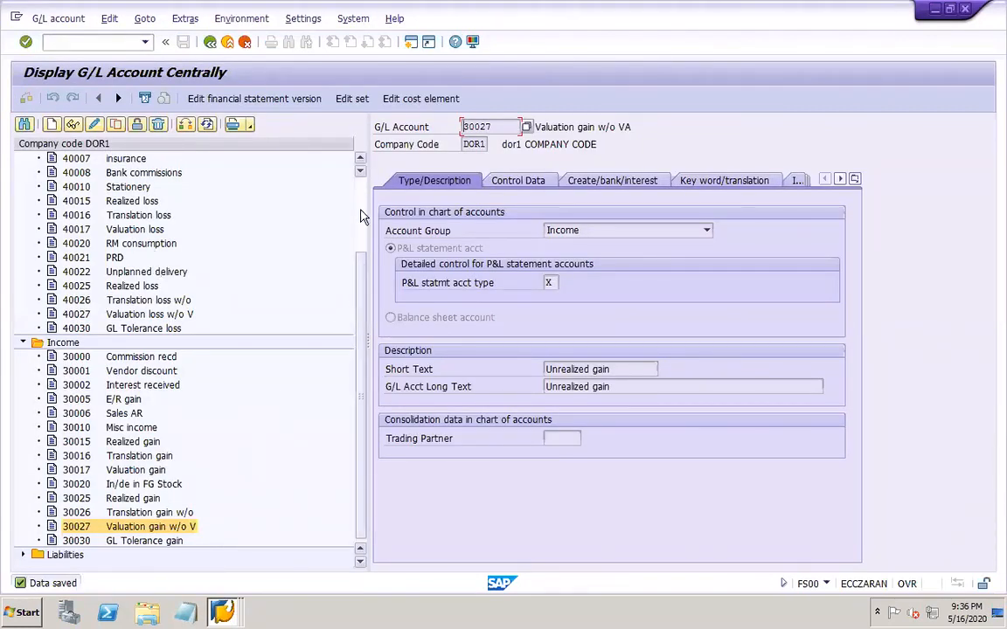
left_click(23, 342)
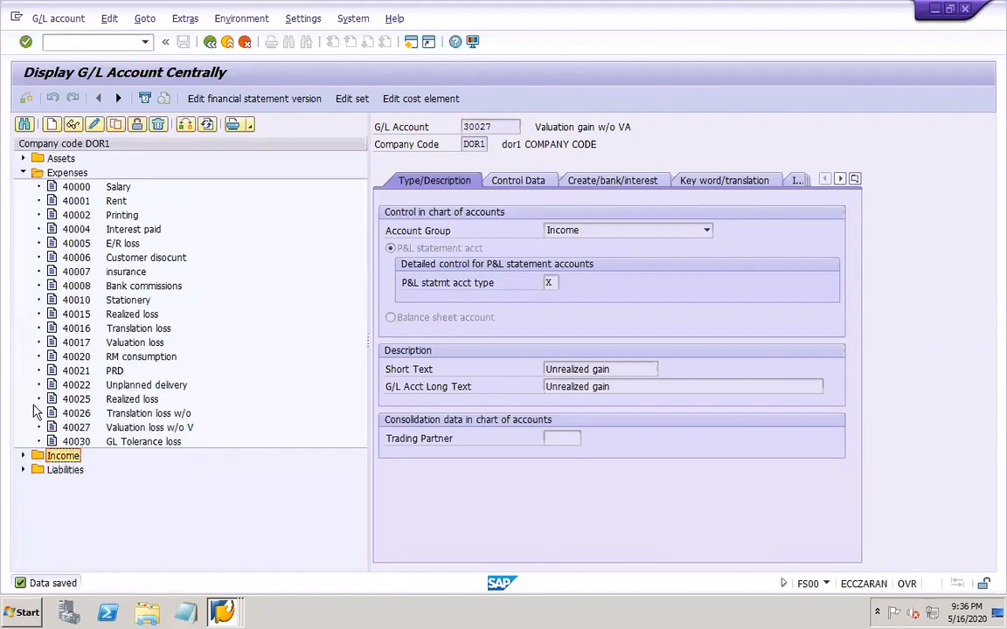
left_click(24, 471)
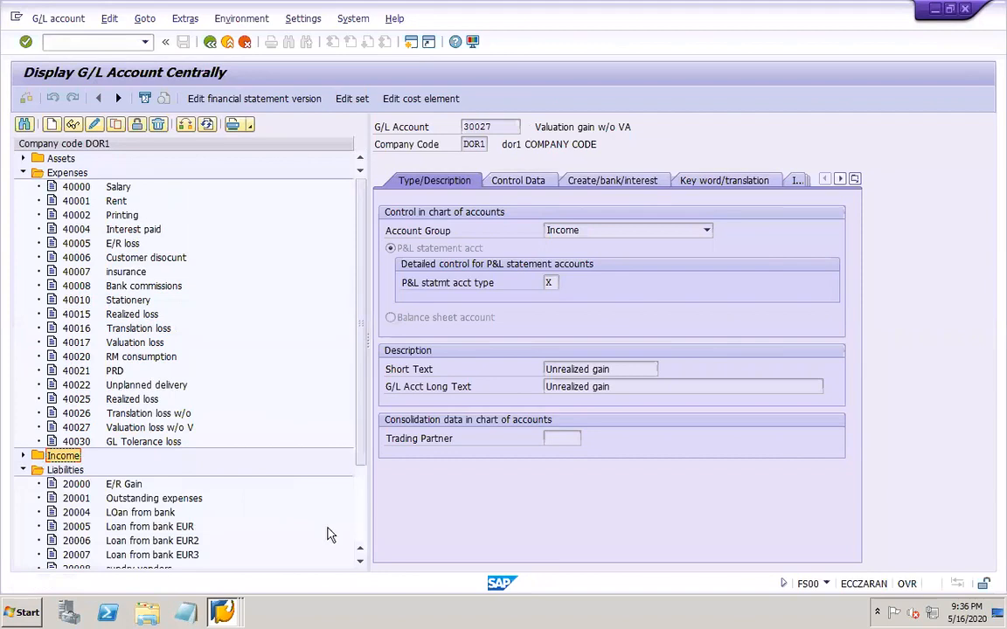
left_click(360, 563)
left_click(361, 565)
left_click(361, 564)
left_click(361, 565)
left_click(361, 564)
left_click(361, 565)
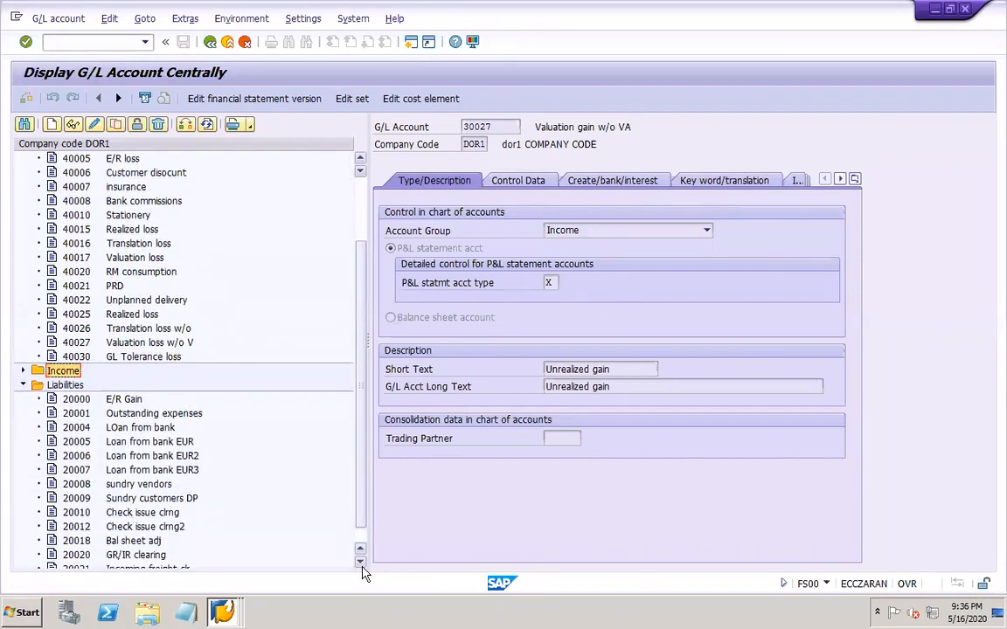
left_click(361, 565)
left_click(361, 564)
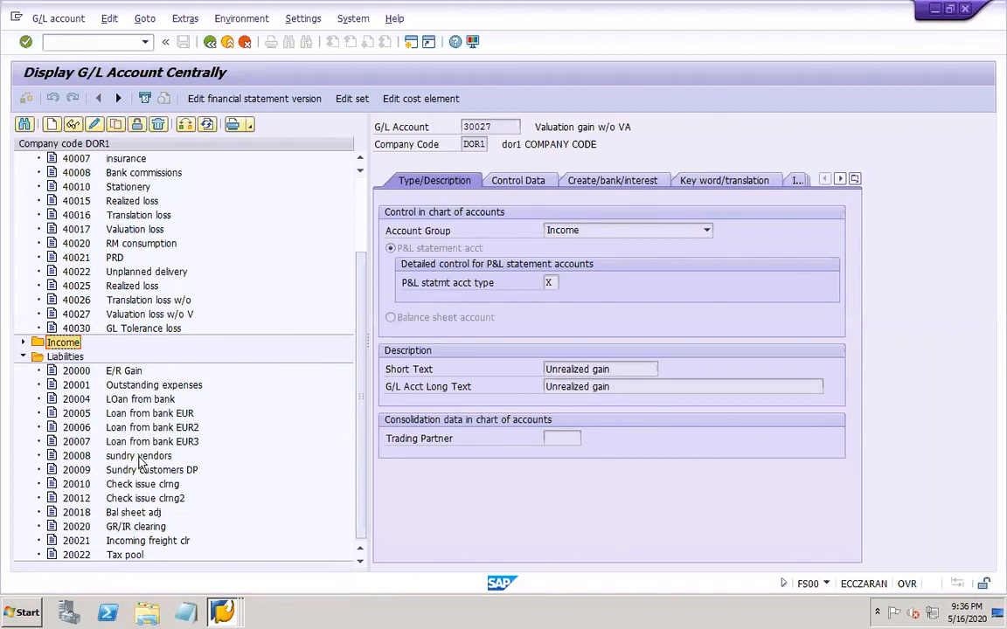
left_click(124, 455)
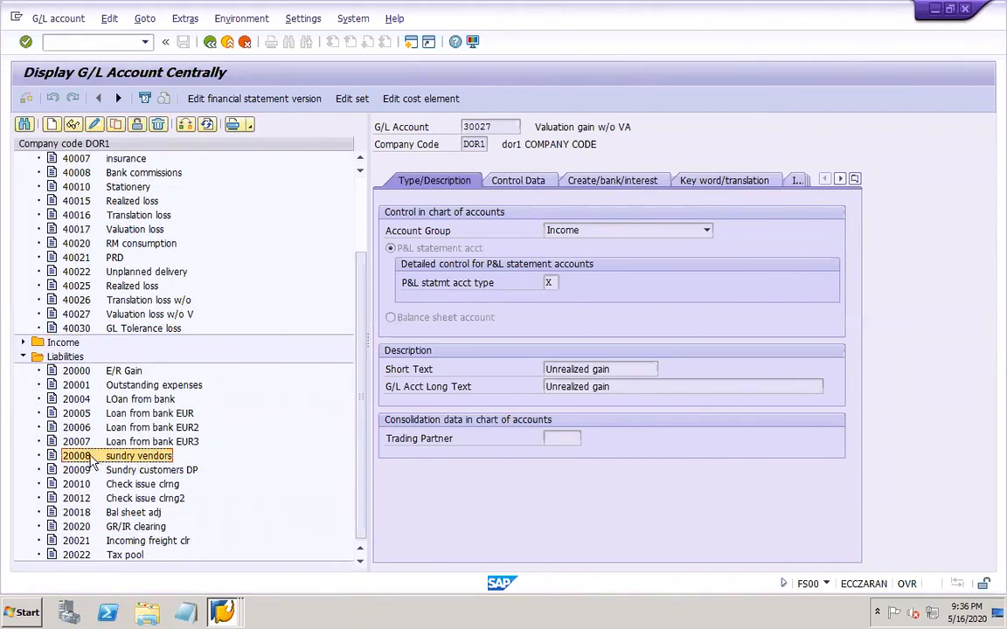
Return to the OBA1 session and enter G/L account 20008 with currency type 10, Company code currency, in the new entry
left_click(222, 612)
left_click(220, 584)
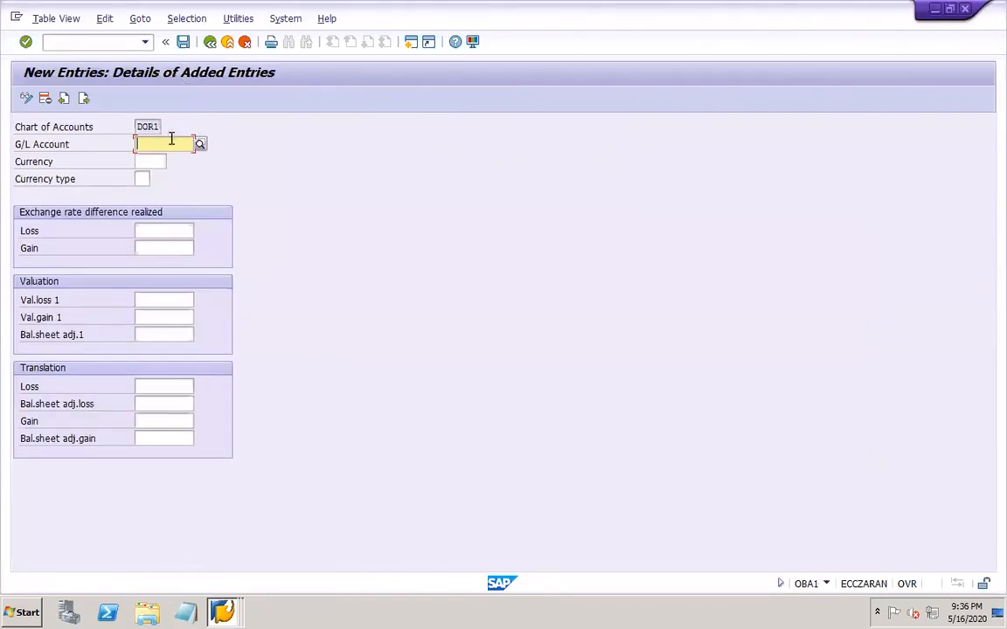
type("2000")
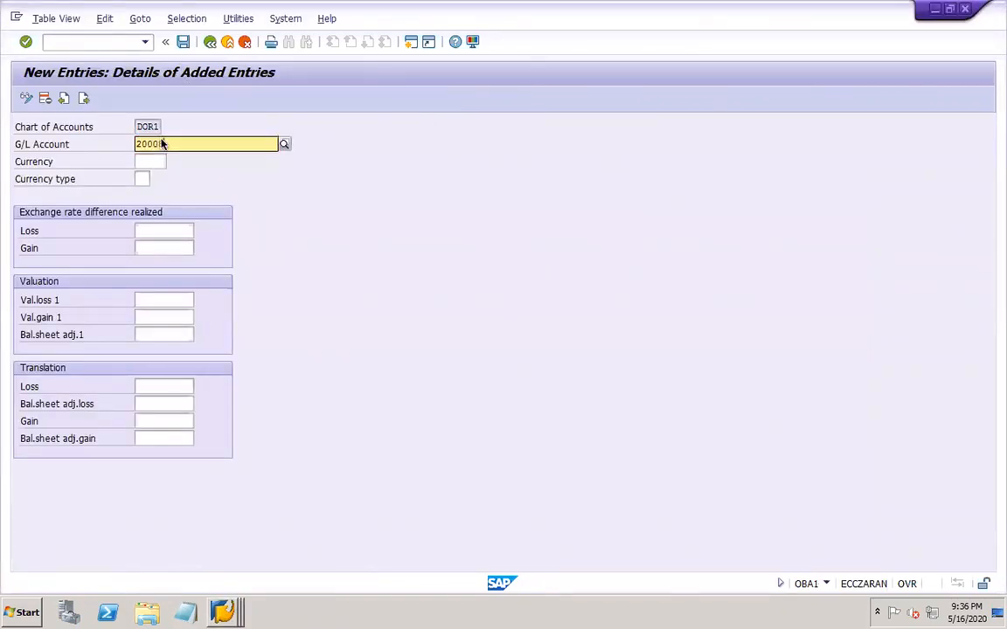
type("8")
left_click(144, 178)
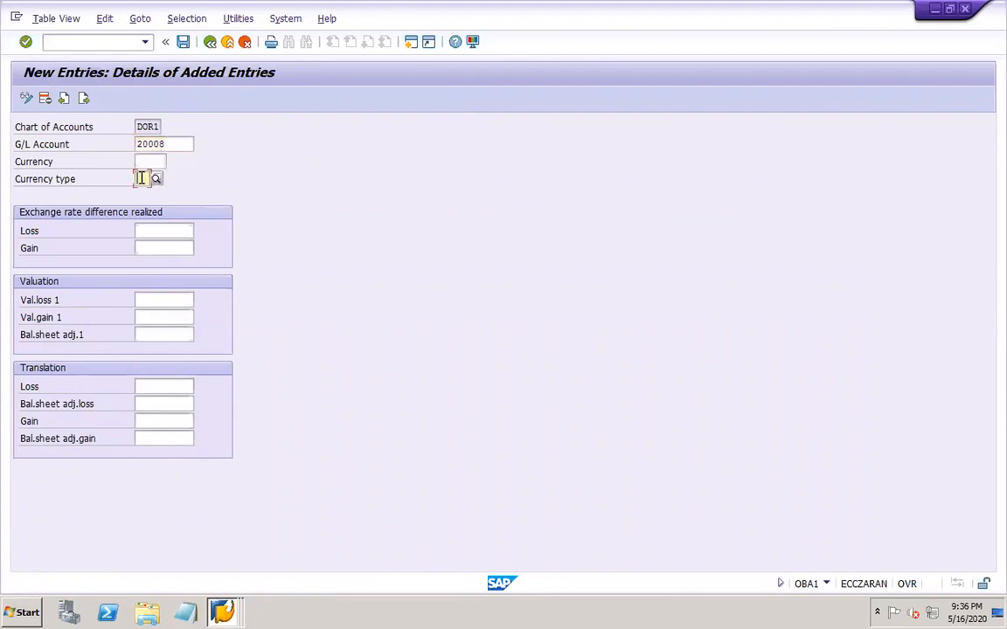
left_click(155, 180)
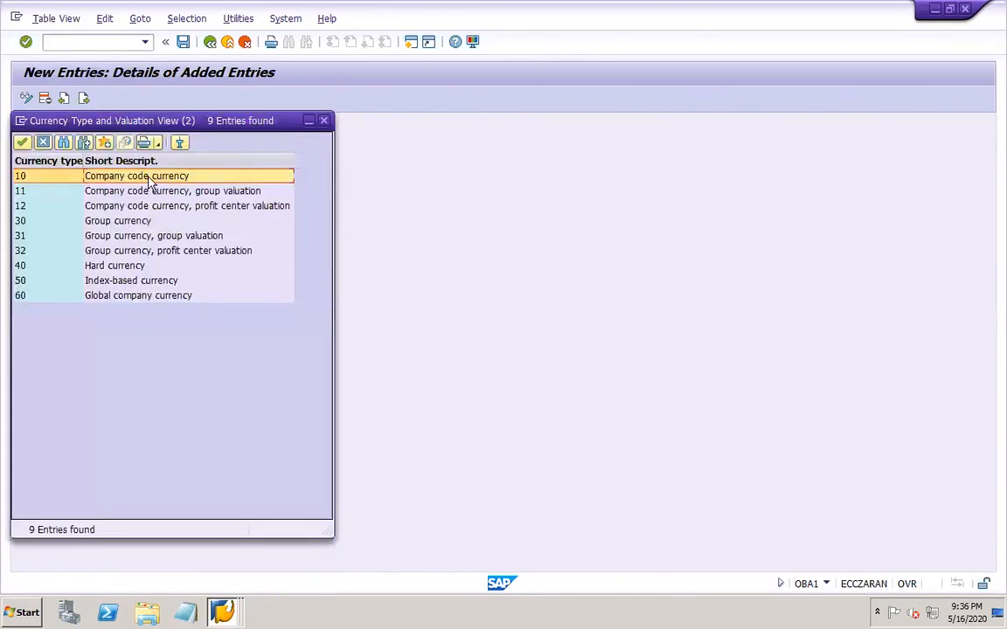
double_click(150, 179)
Sort the company code's account search list by G/L account, and choose 40025 Realized loss as the realized exchange rate loss account
left_click(156, 231)
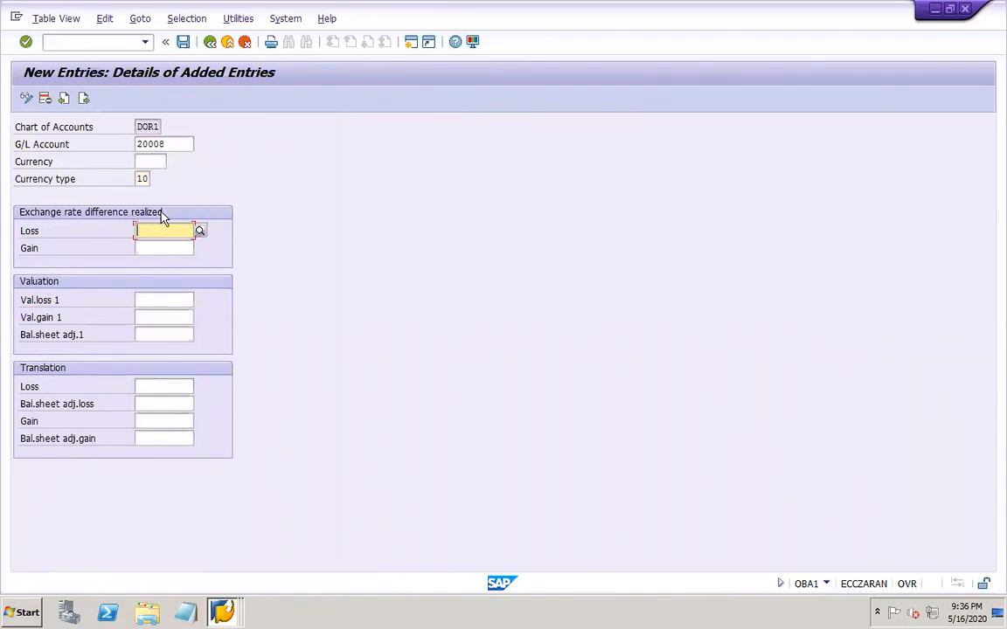
left_click(199, 233)
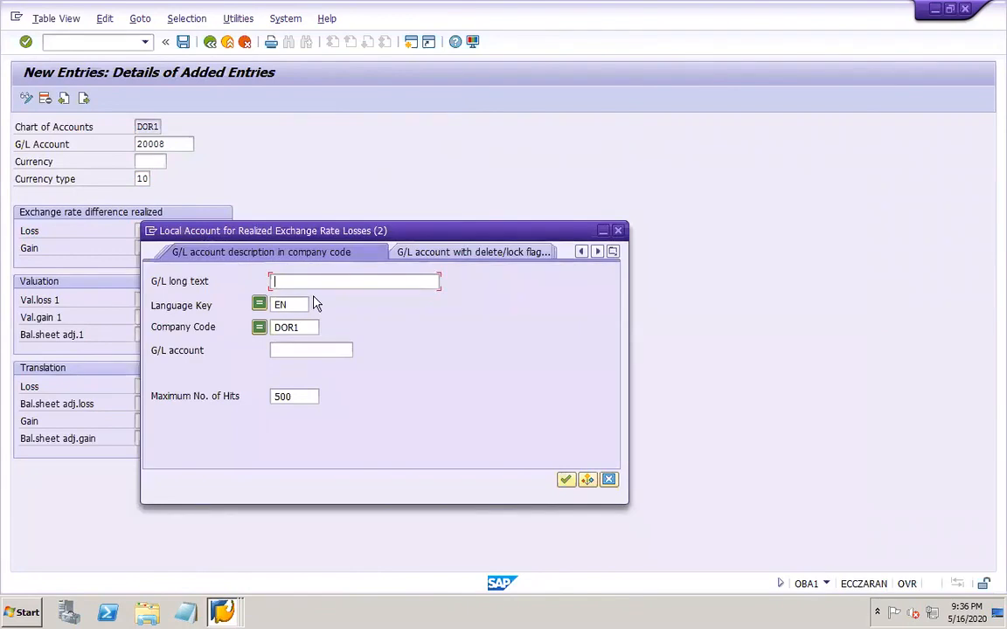
key("Return")
left_click(297, 85)
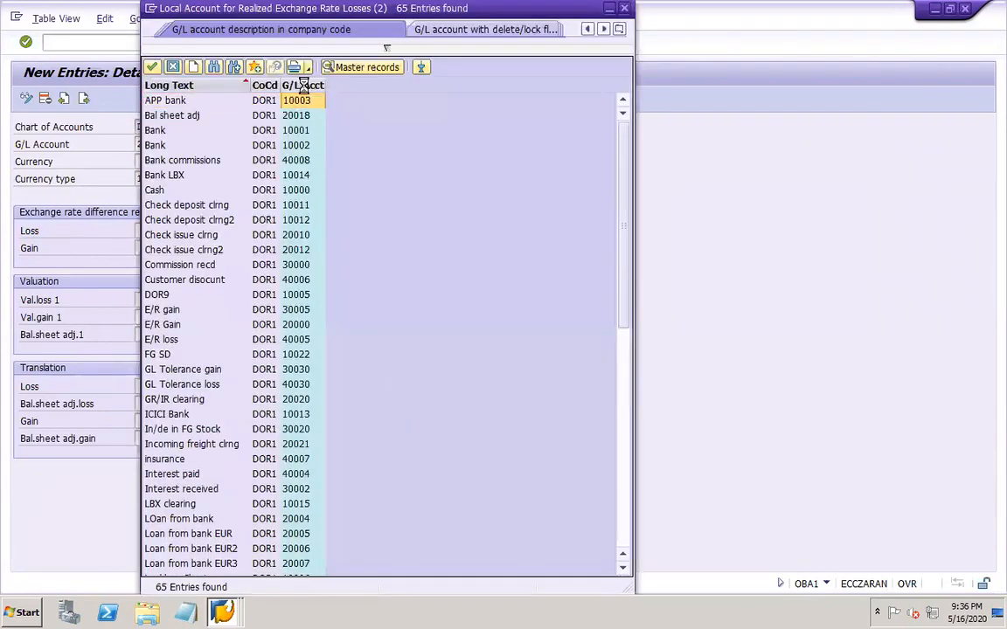
left_click(274, 67)
left_click(624, 540)
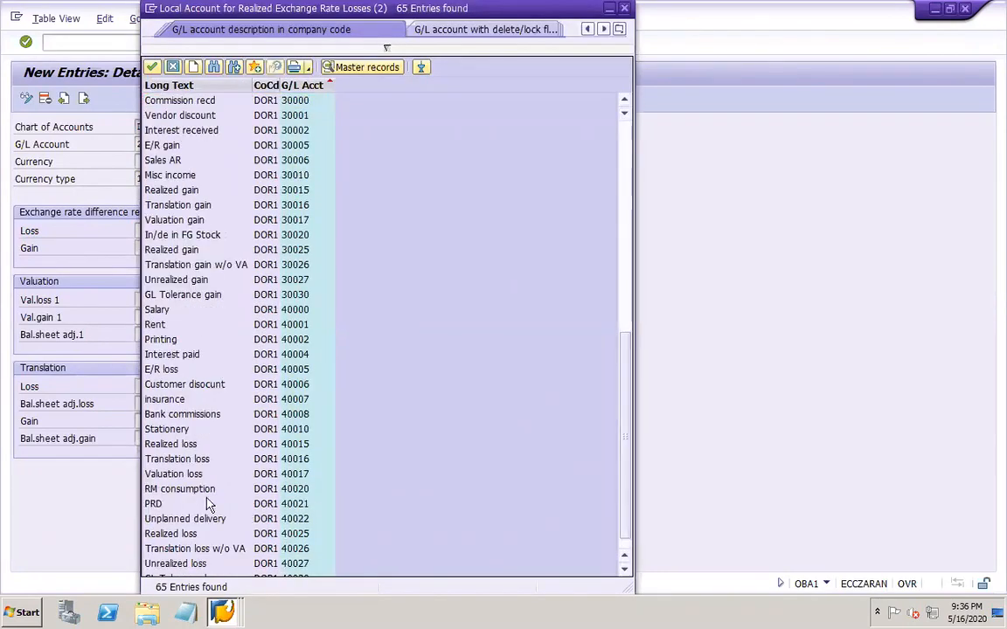
double_click(231, 534)
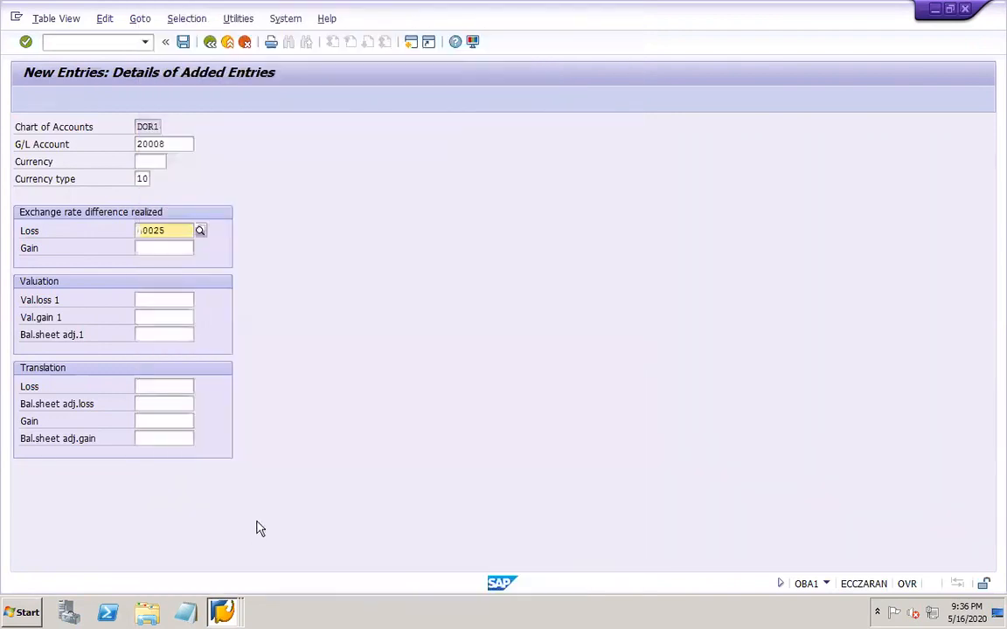
Enter 30025 Realized gain as the realized exchange rate gain account in the new entry
left_click(163, 248)
type("30025")
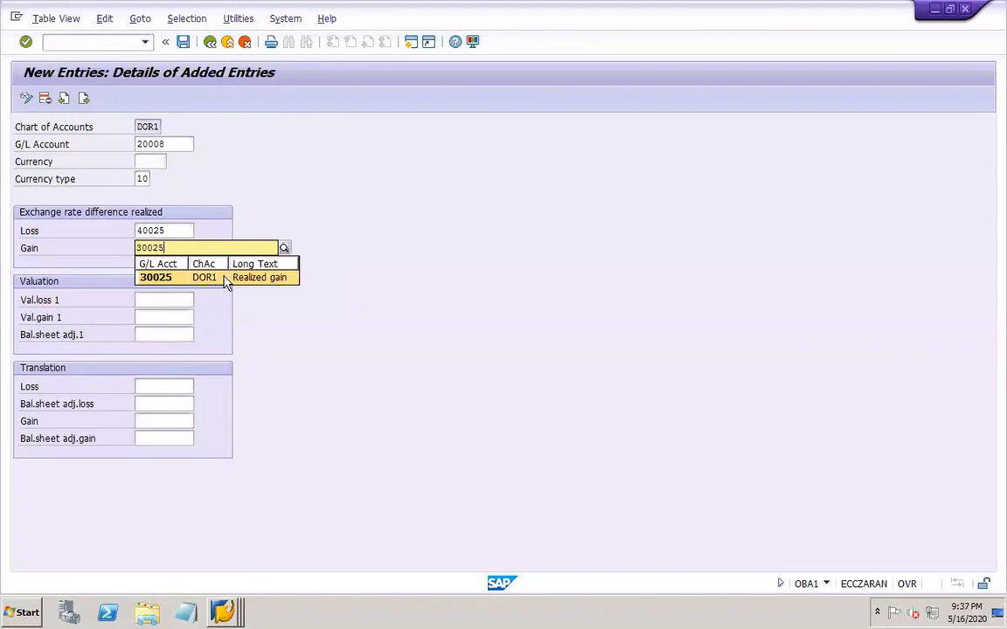
left_click(225, 280)
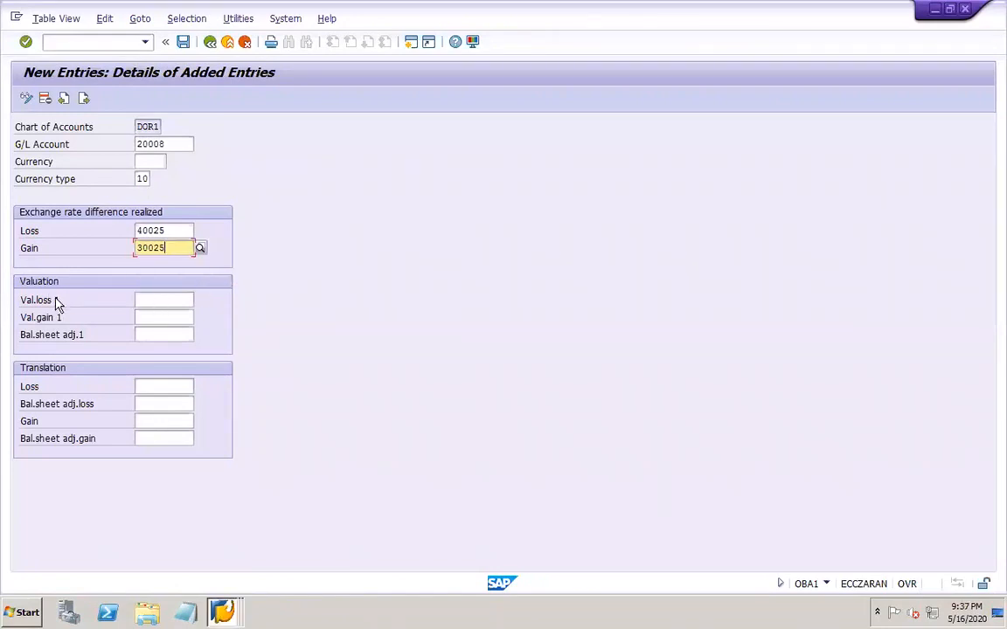
Assign 40027 Unrealized loss as valuation loss account 1 and 30027 as valuation gain account 1
left_click(171, 303)
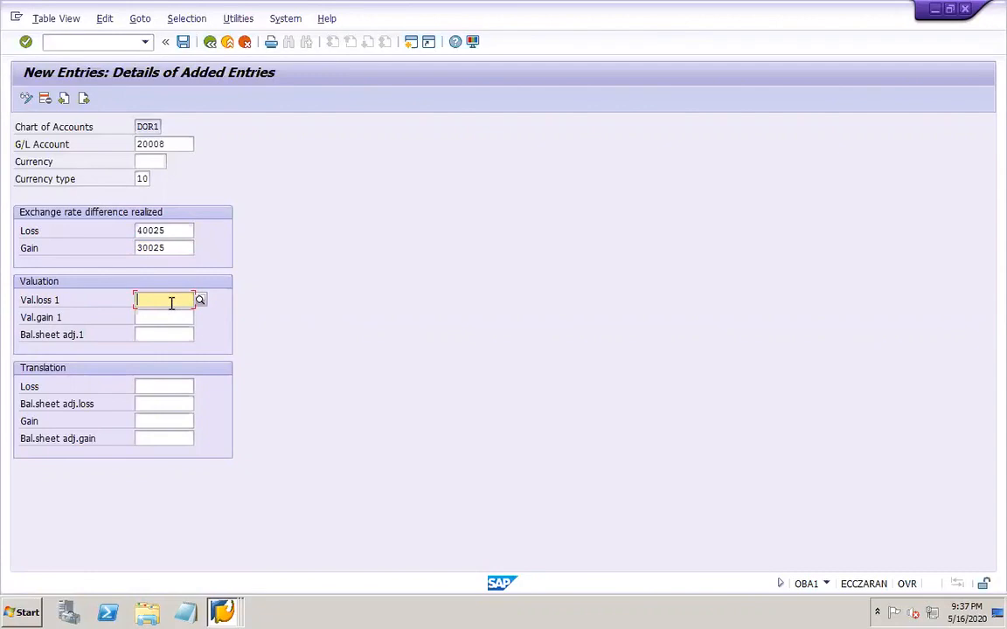
left_click(199, 300)
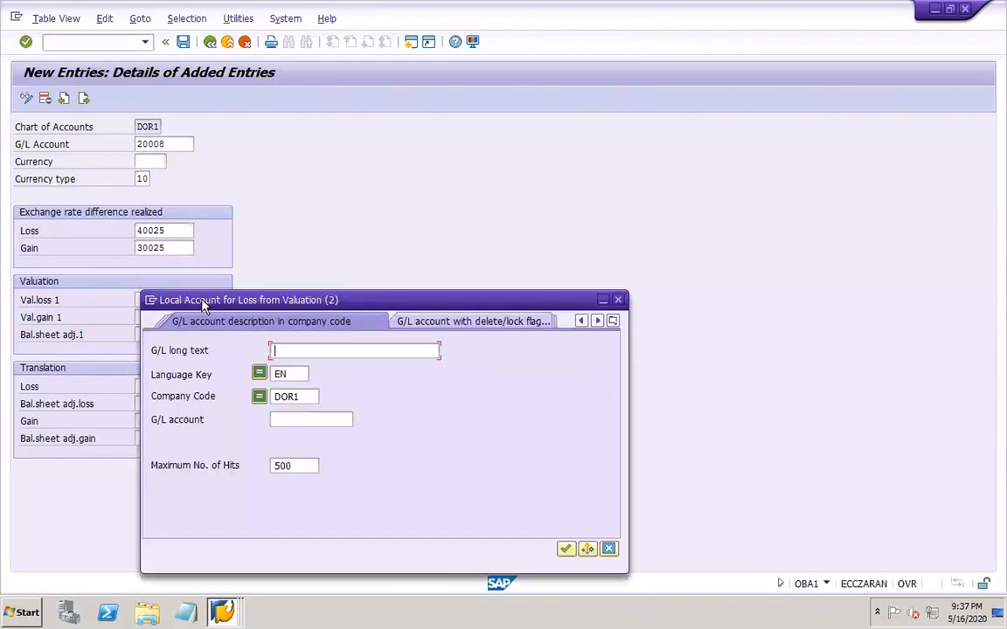
key("Return")
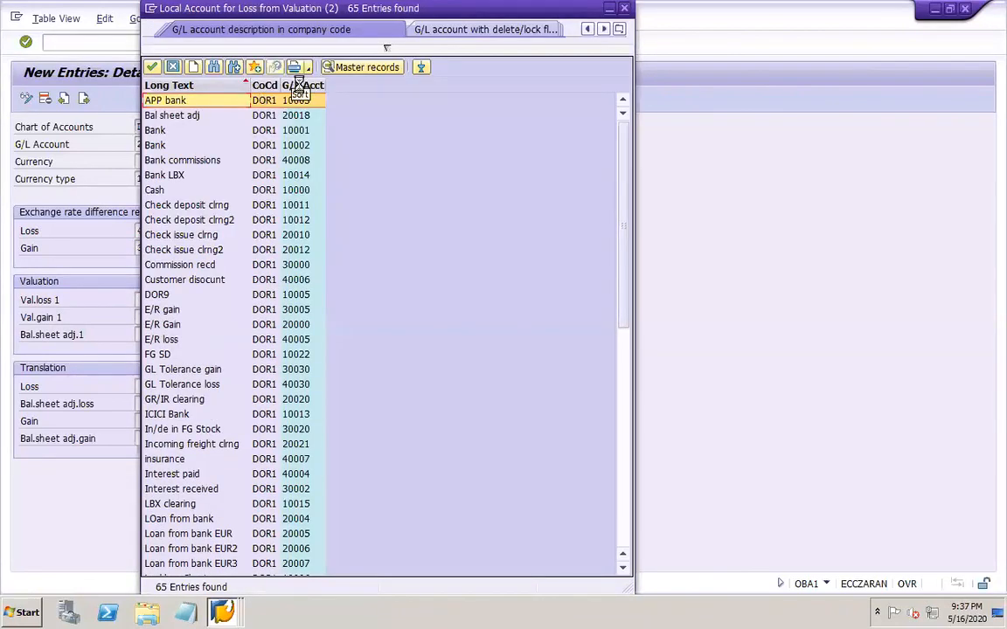
left_click(289, 84)
left_click(630, 544)
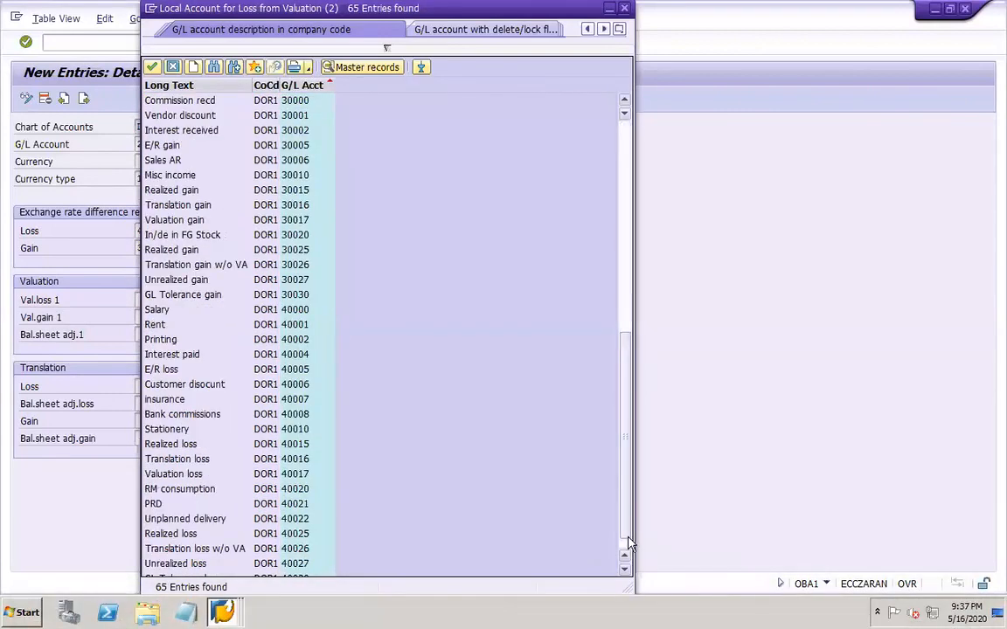
double_click(196, 564)
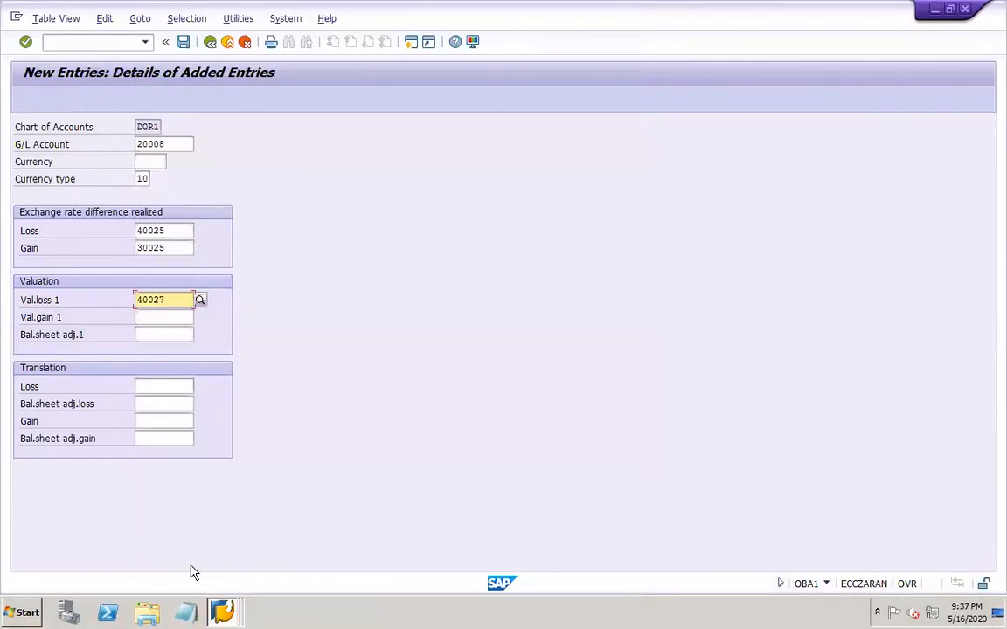
left_click(150, 317)
type("30027")
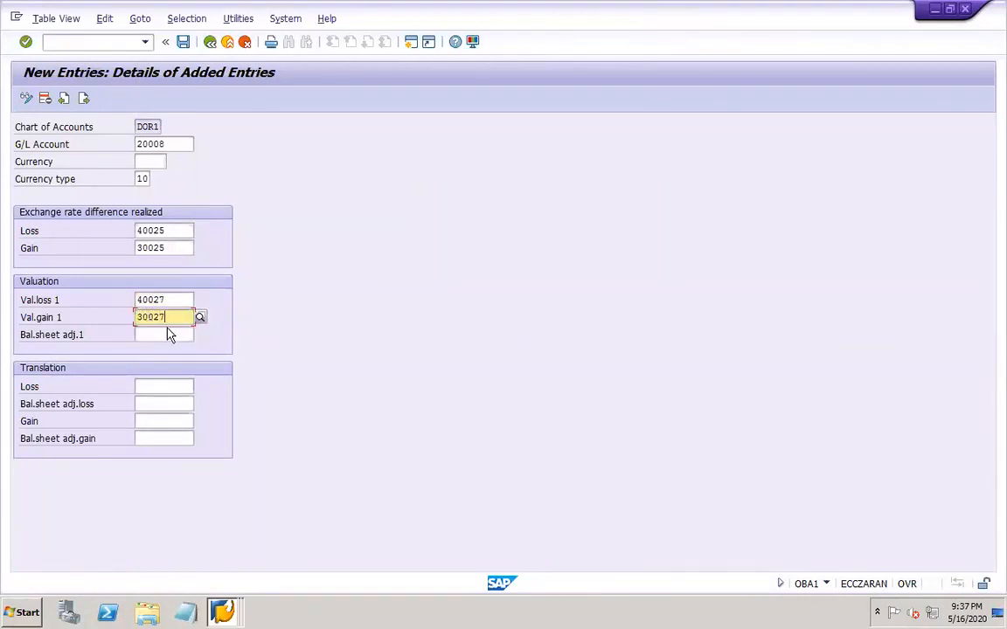
Switch to the FS00 session and display the control data of the Bal sheet adj account under Liabilities
left_click(159, 332)
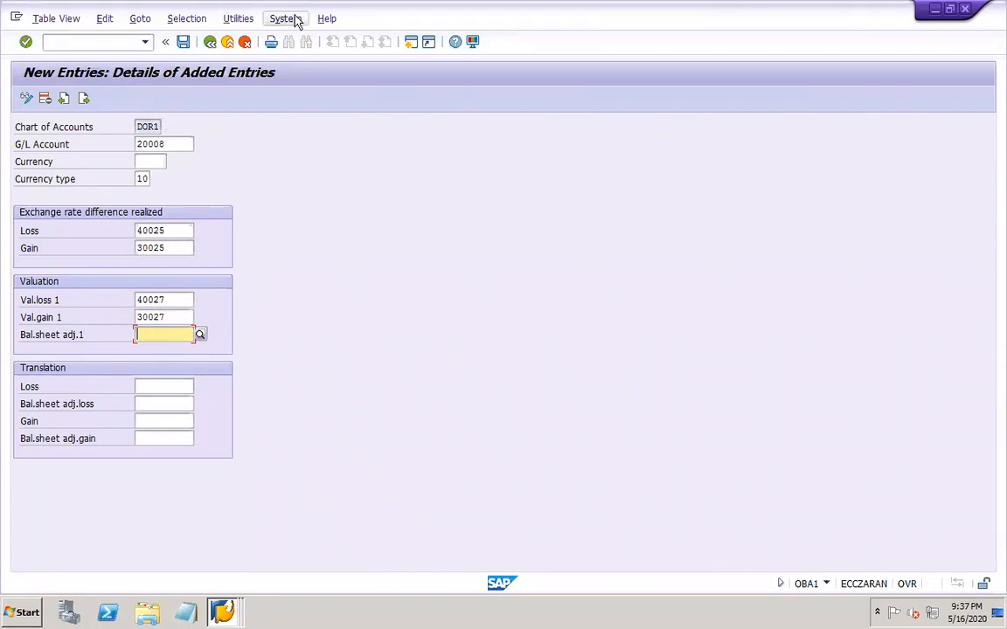
left_click(173, 144)
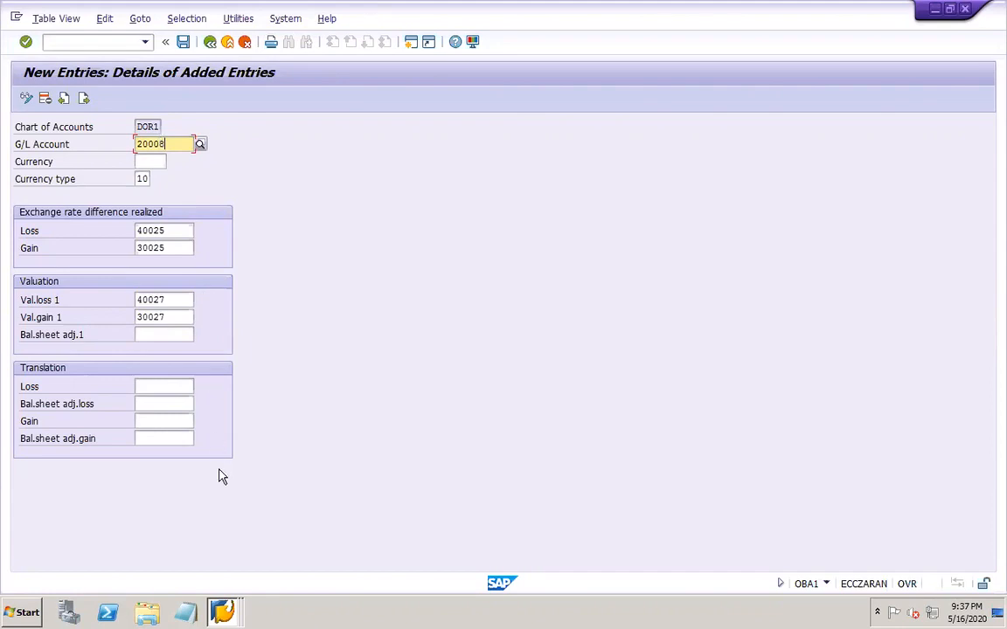
left_click(224, 615)
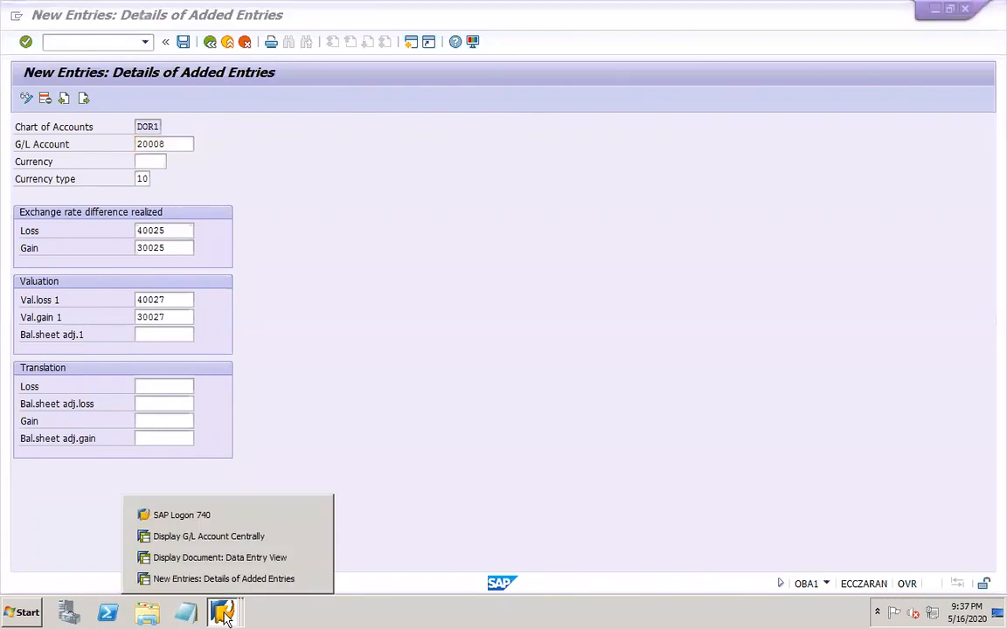
left_click(225, 536)
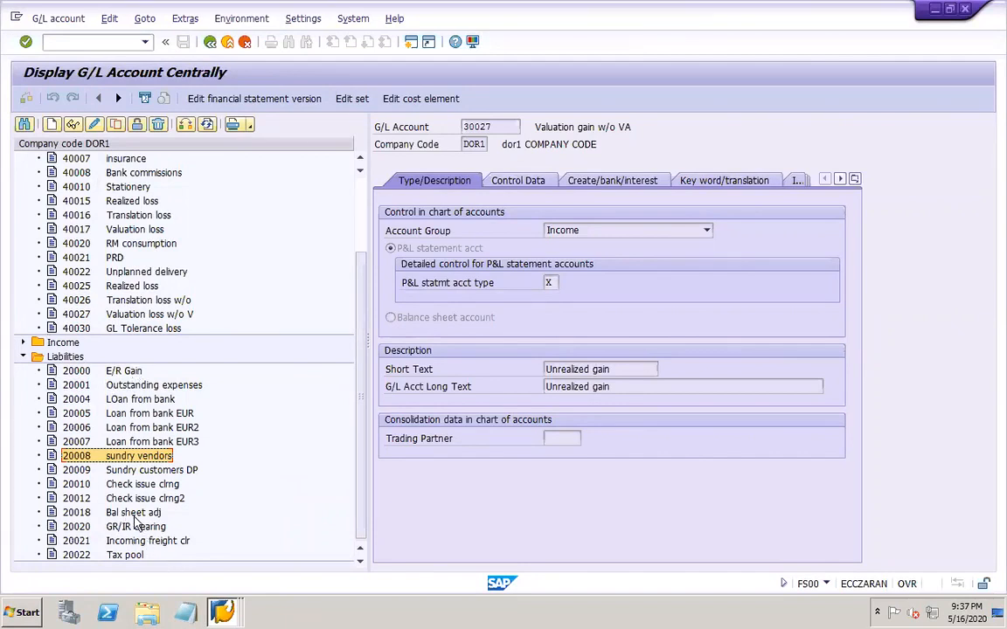
left_click(136, 513)
left_click(77, 127)
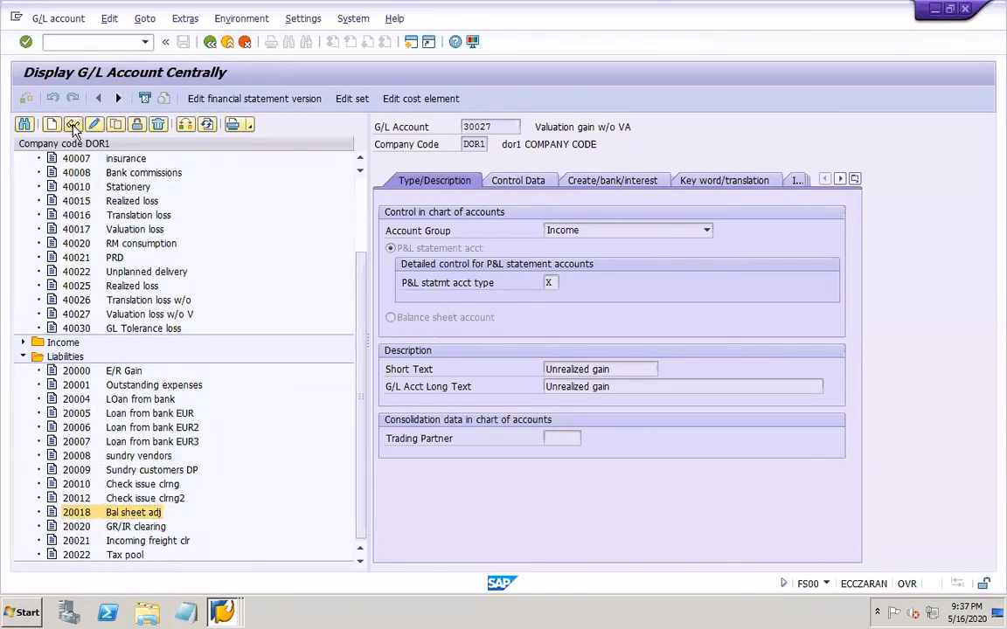
left_click(524, 181)
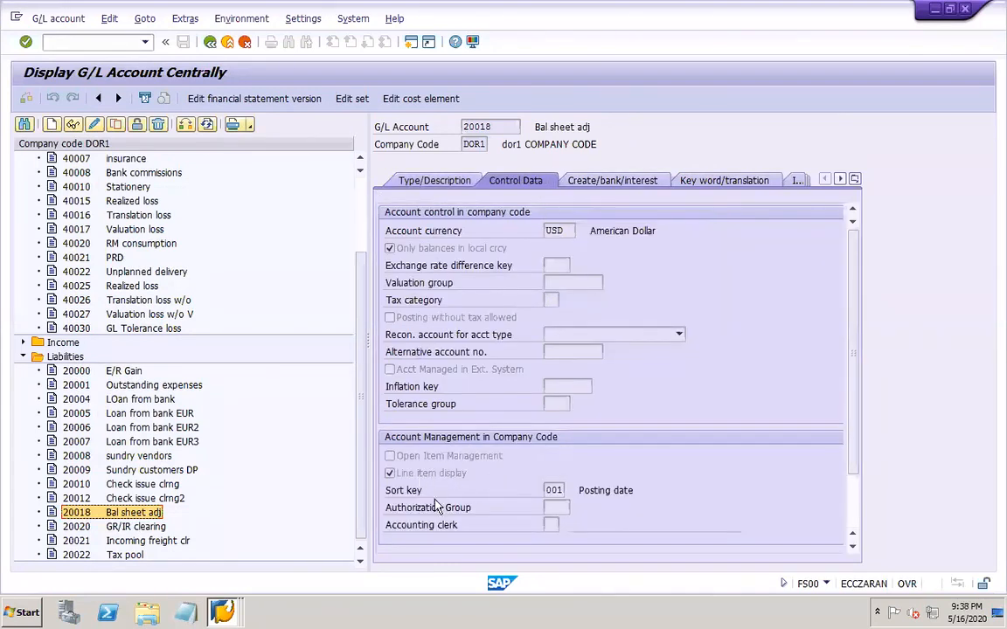
Return to the OBA1 session, enter 20018 as balance sheet adjustment account 1, and try to save the new entry
left_click(222, 614)
left_click(210, 577)
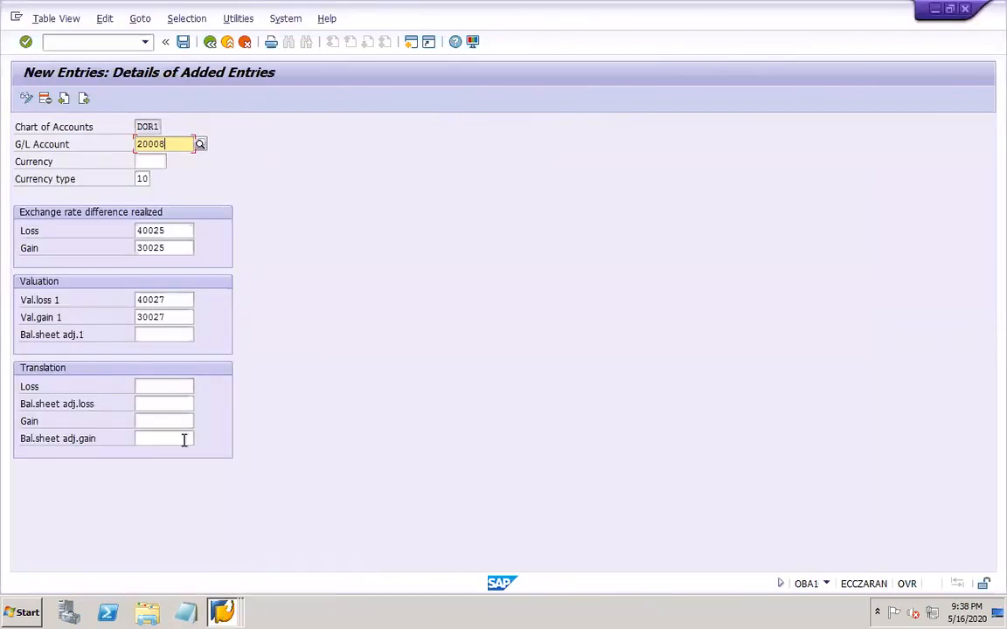
left_click(154, 334)
type("2")
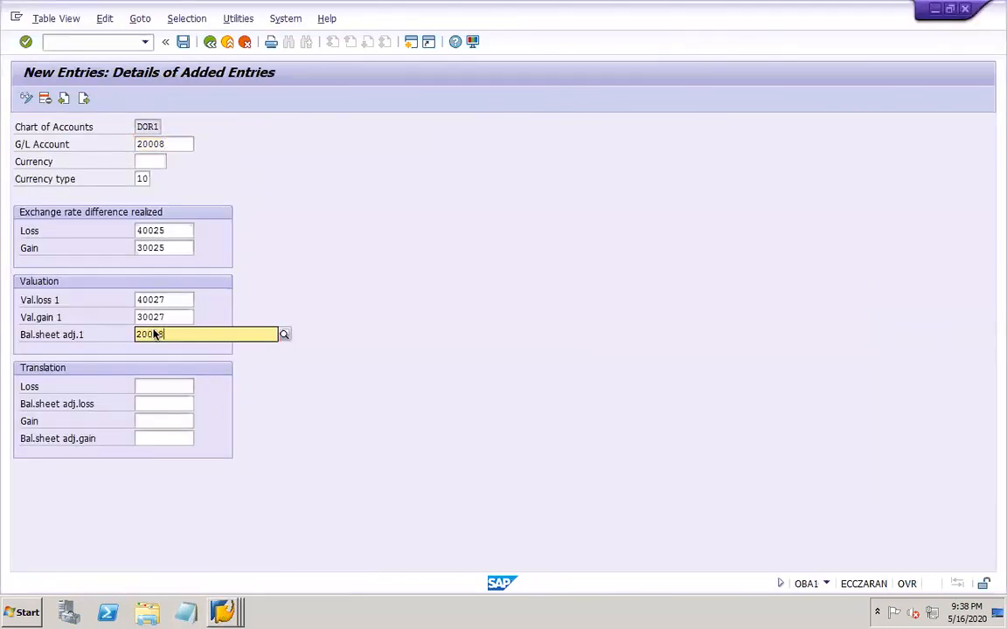
type("0018")
left_click(180, 369)
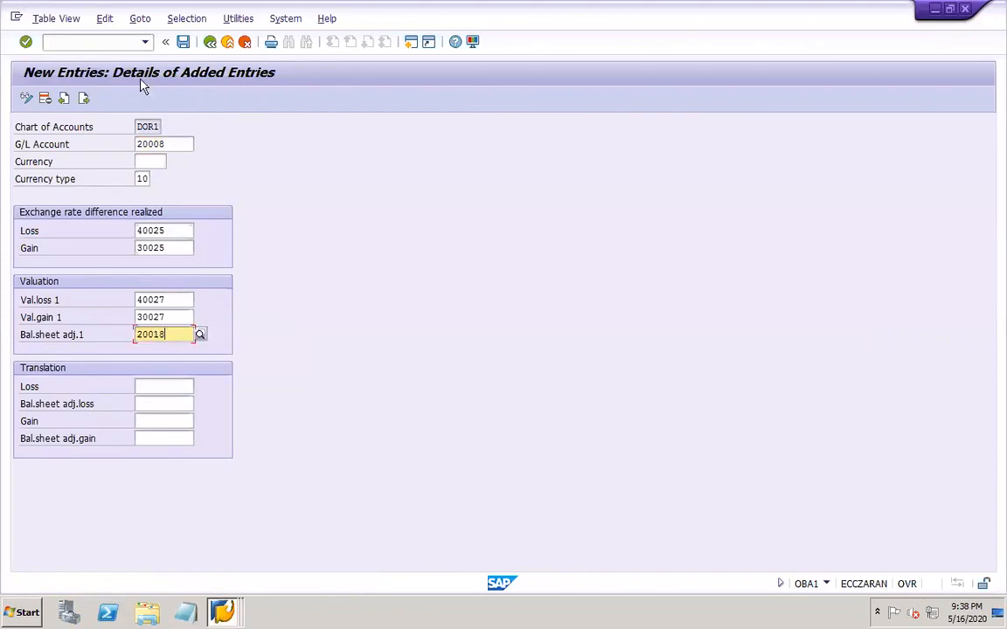
left_click(184, 42)
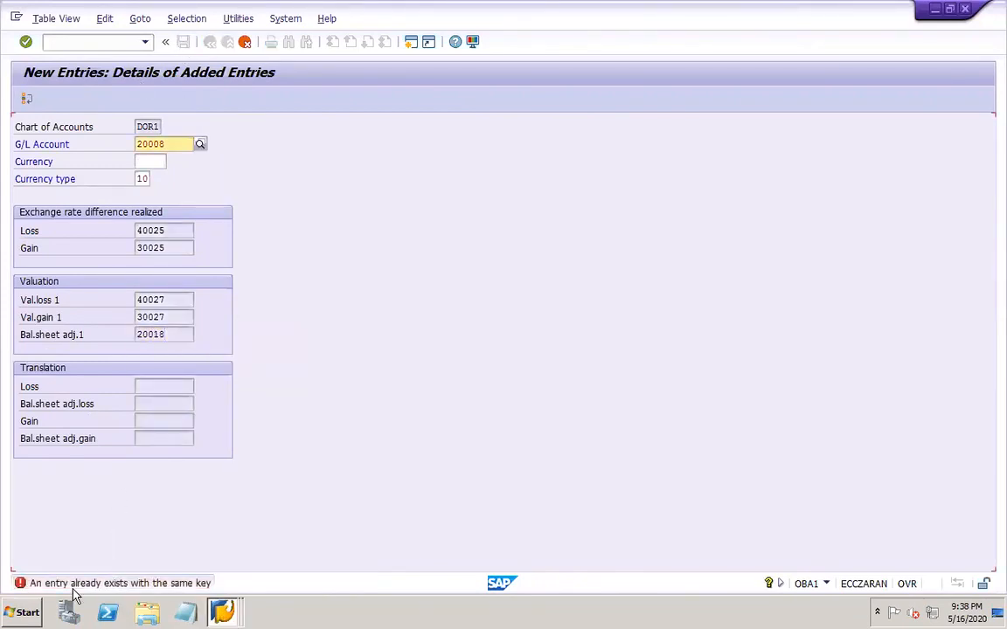
Discard the new entry and open the existing entry for G/L account 20008 to review its realized and valuation accounts
left_click(245, 42)
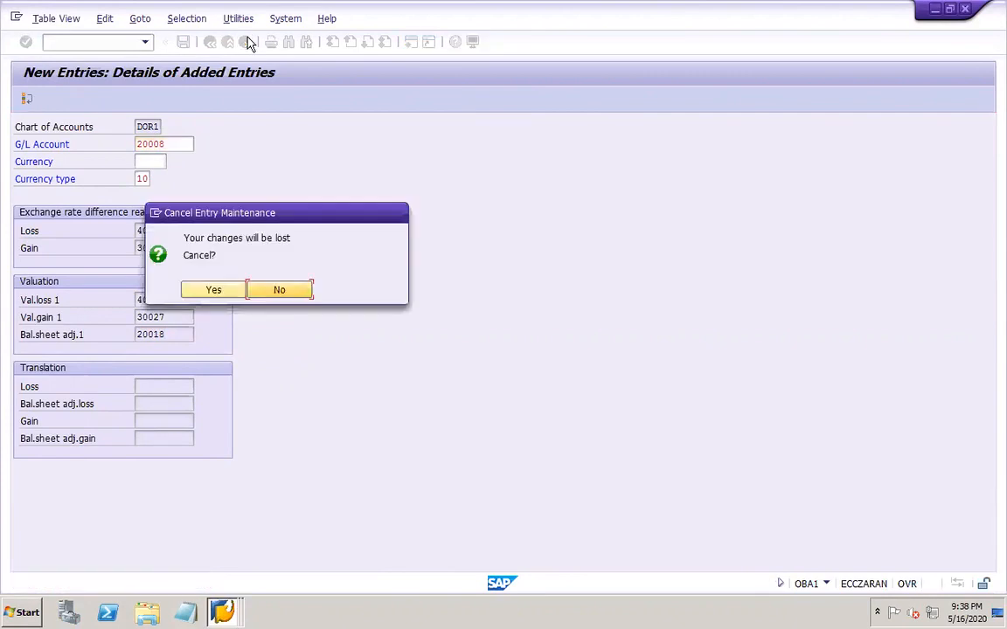
left_click(225, 292)
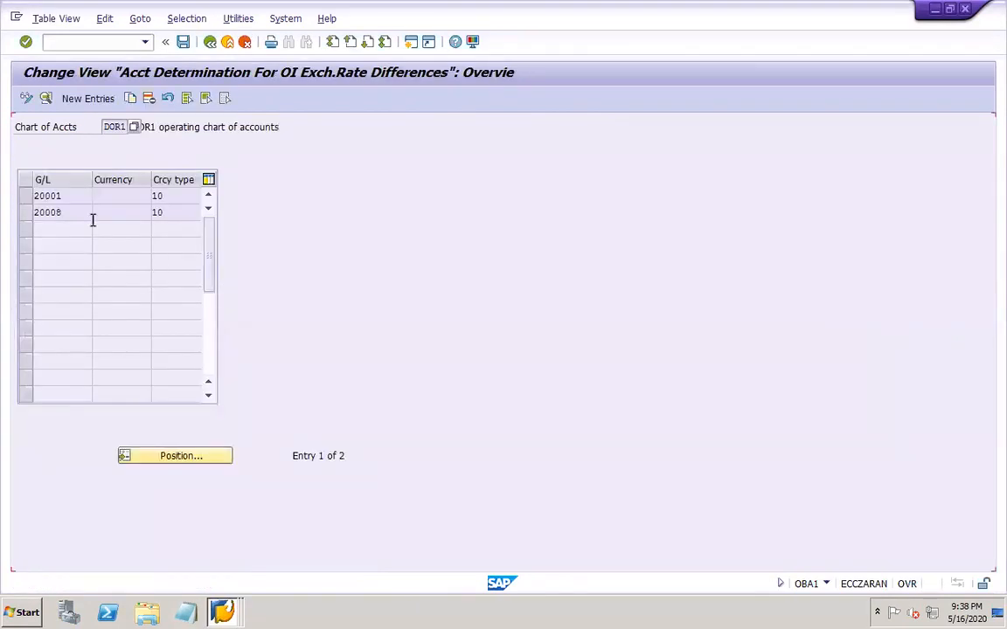
left_click(66, 213)
double_click(66, 213)
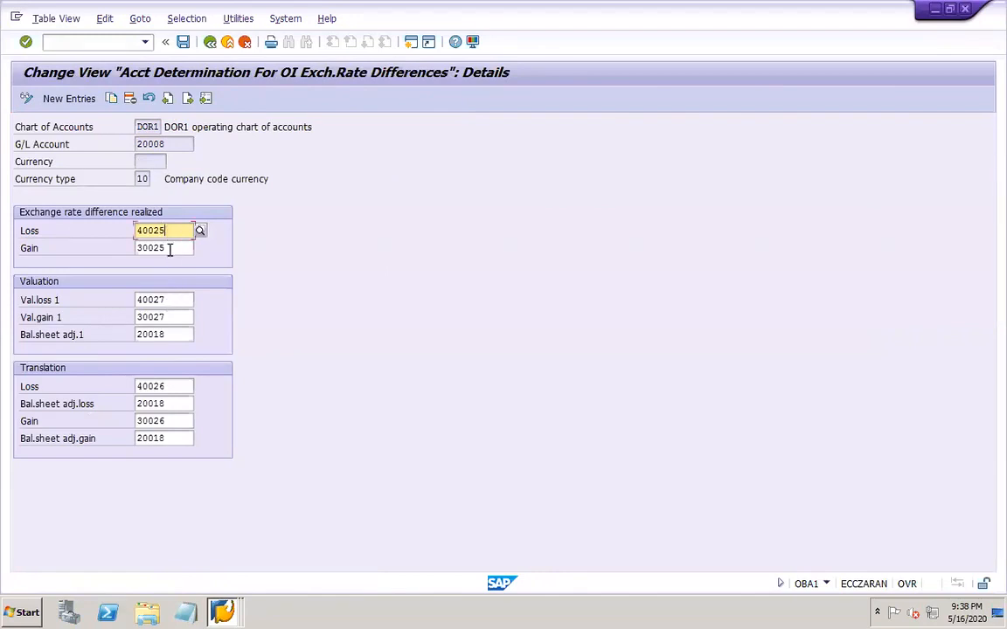
left_click(169, 249)
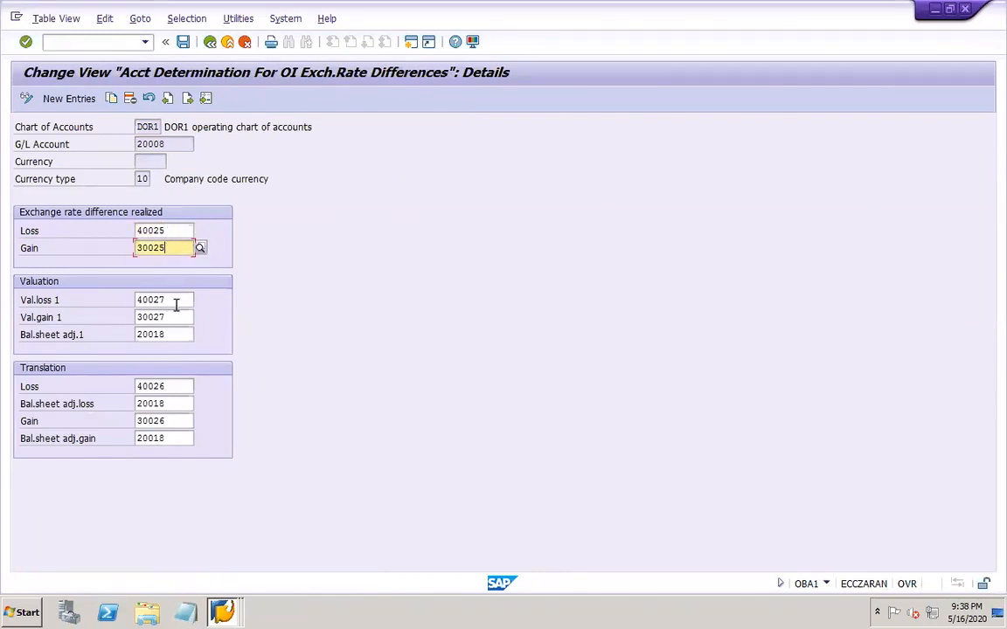
left_click(174, 300)
left_click(173, 317)
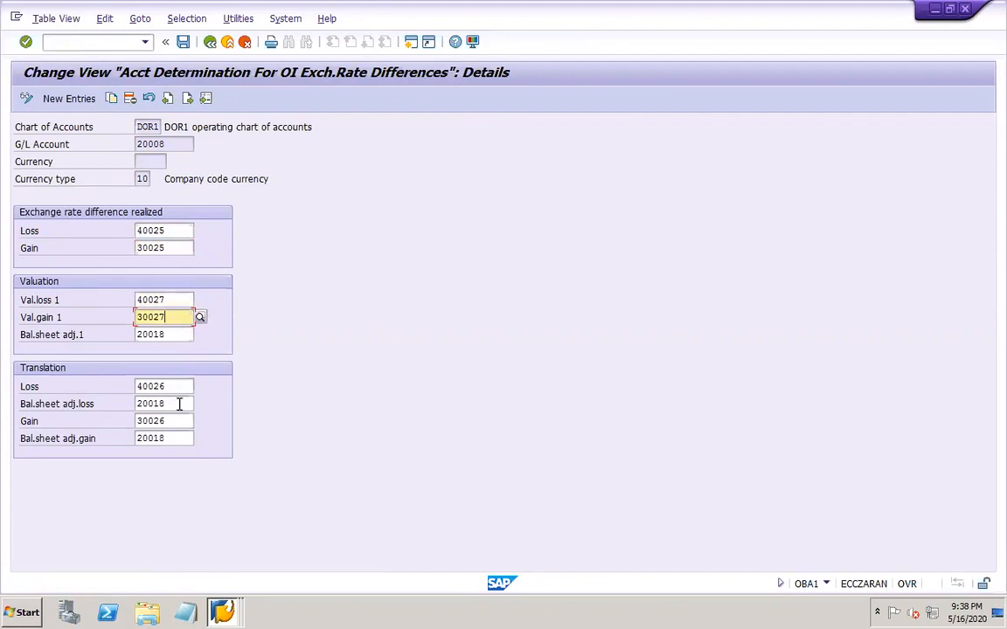
Clear all four Translation accounts from the entry for G/L account 20008 and save the change
left_click(171, 438)
left_click_drag(172, 438, 108, 422)
key("BackSpace")
key("BackSpace")
left_click_drag(170, 404, 106, 391)
key("BackSpace")
left_click(143, 387)
key("BackSpace")
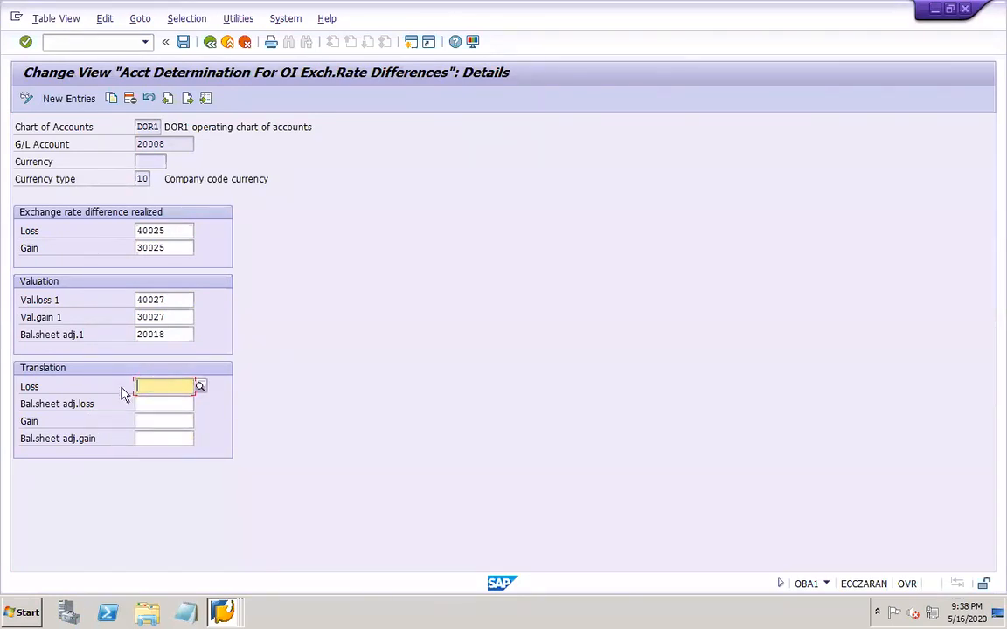
left_click(185, 45)
left_click(228, 267)
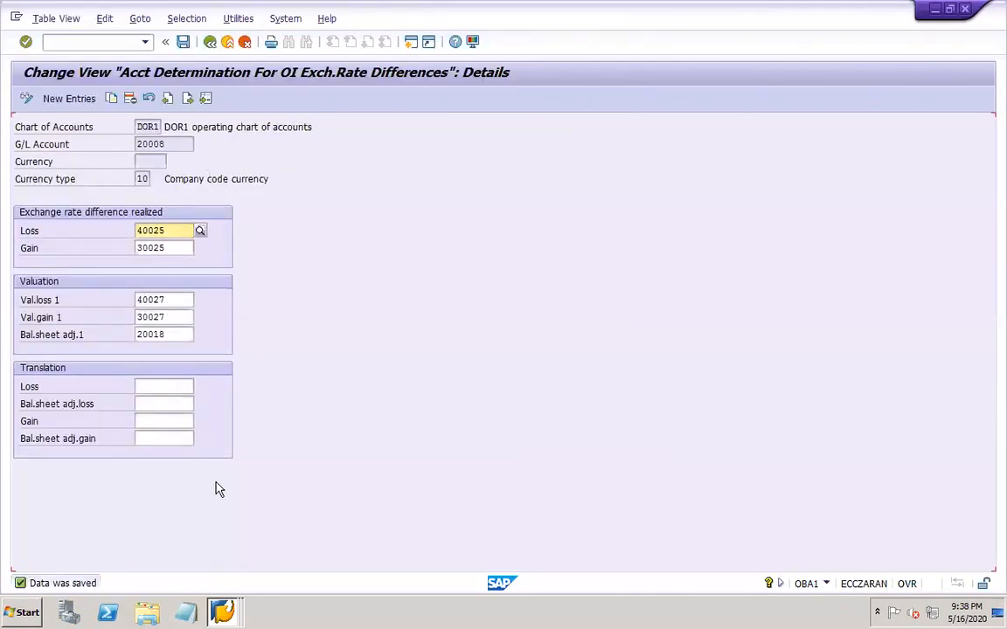
Open transaction F-43 and set the vendor invoice's document date and posting date to 01.01.2020
left_click(117, 42)
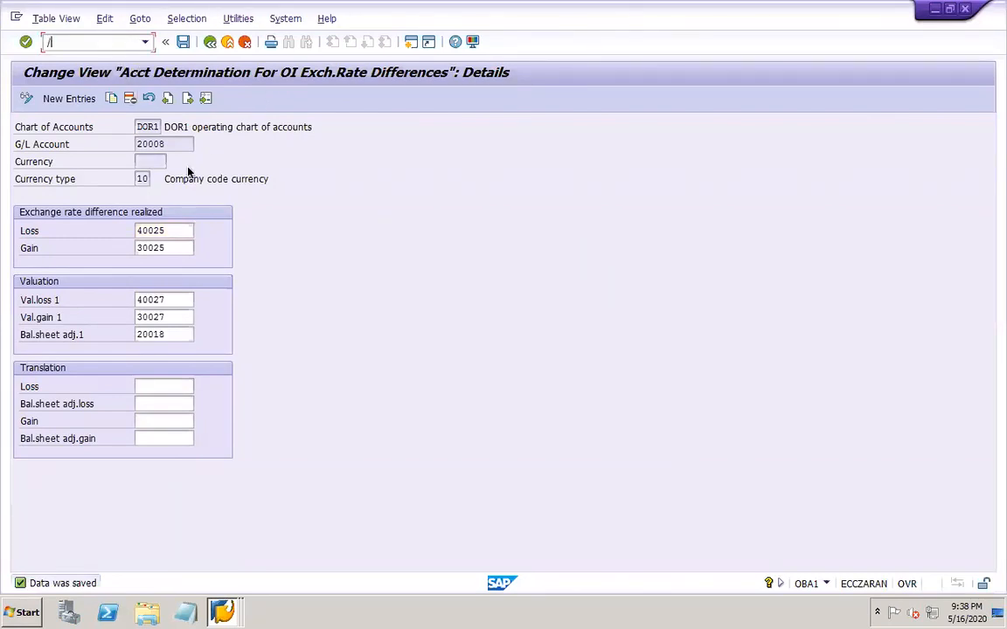
key("Return")
left_click(155, 126)
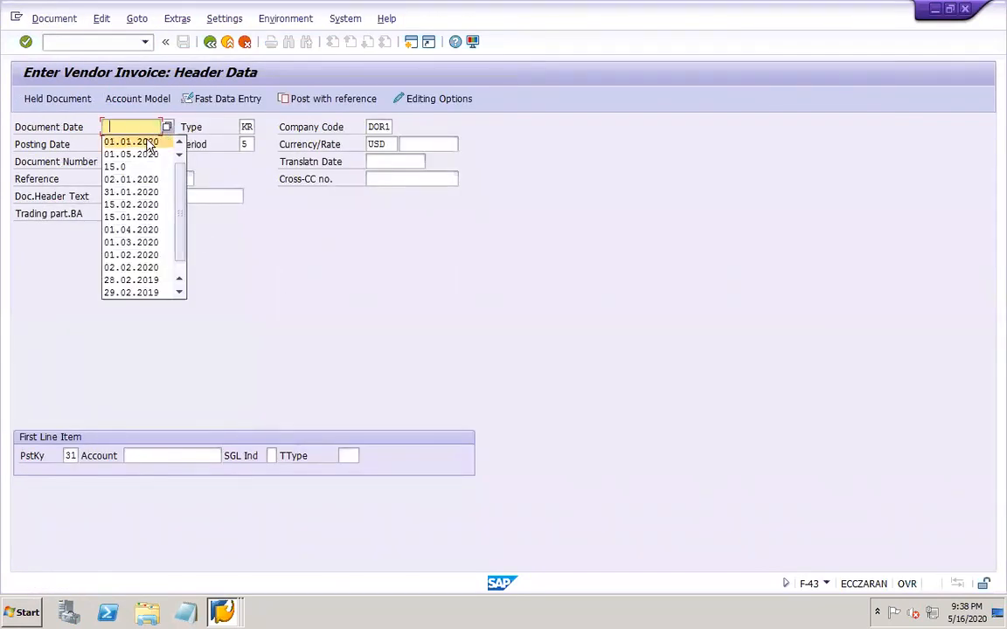
left_click(149, 143)
key("Tab")
key("Tab")
key("Tab")
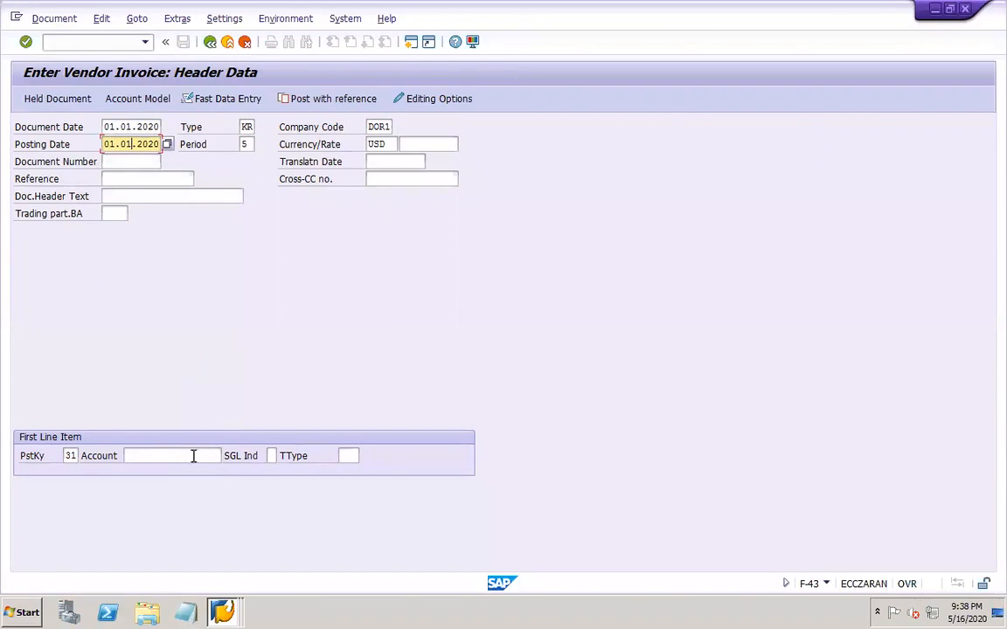
Choose vendor account DOR1-VEND1 for the first line item and set its amount to 1000 USD
left_click(194, 455)
left_click(182, 296)
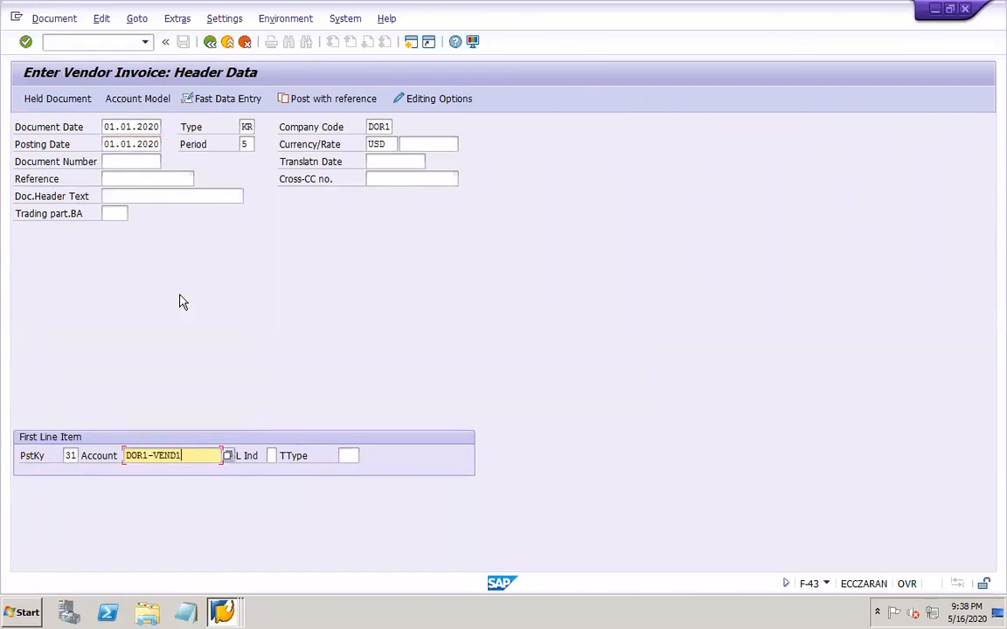
key("Return")
key("Return")
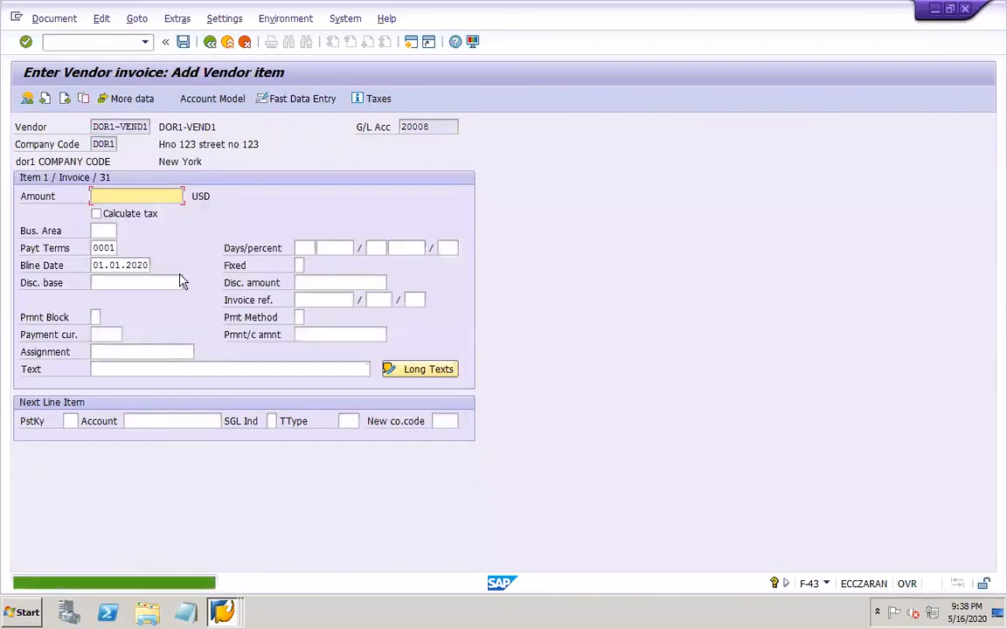
left_click(131, 196)
left_click(105, 235)
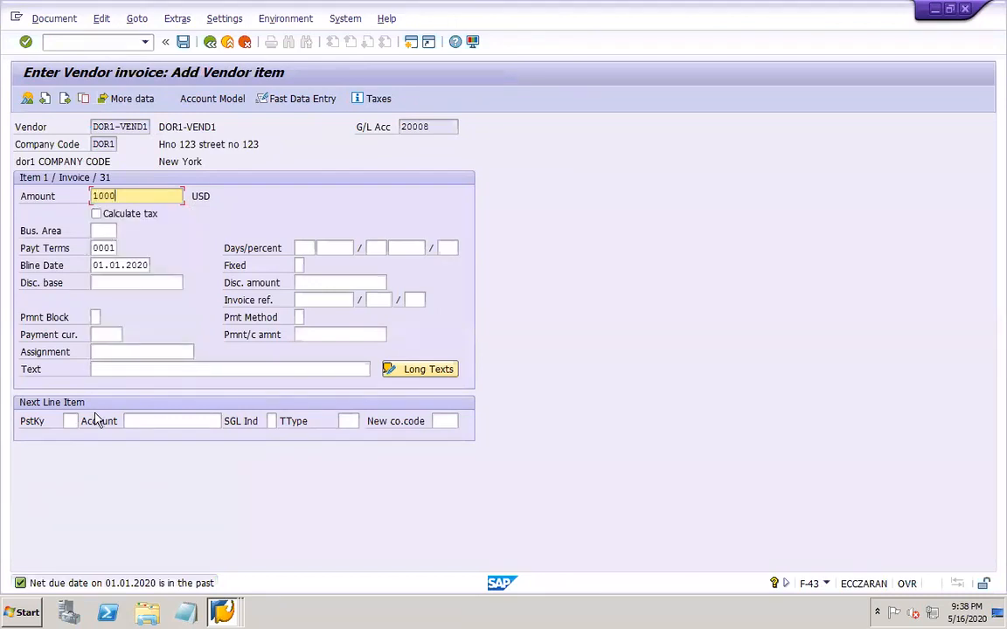
Add a G/L line item with posting key 40 and account 10023, and enter * as its amount
left_click(71, 420)
type("40")
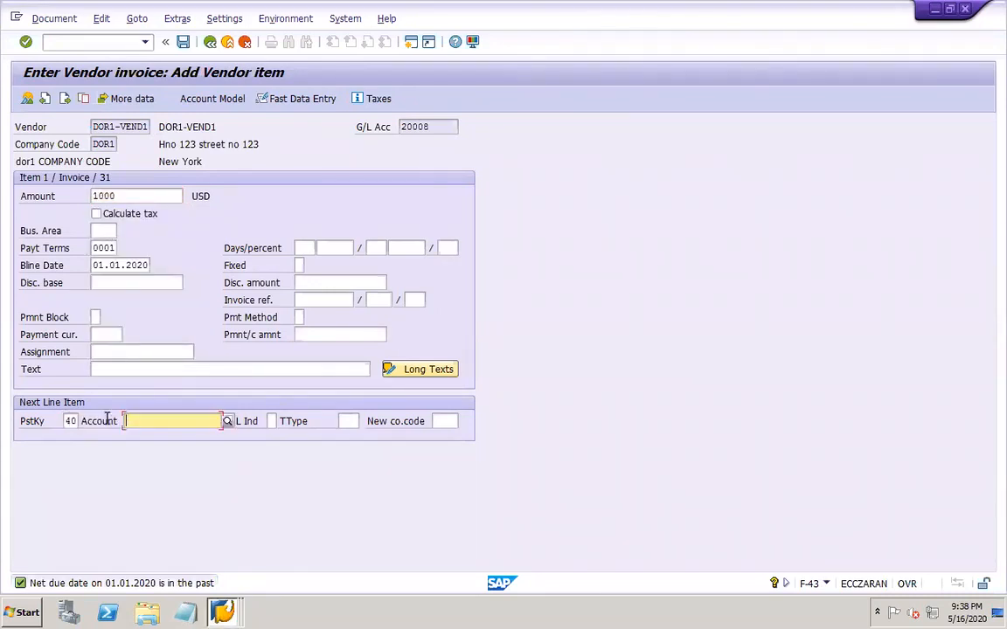
left_click(175, 423)
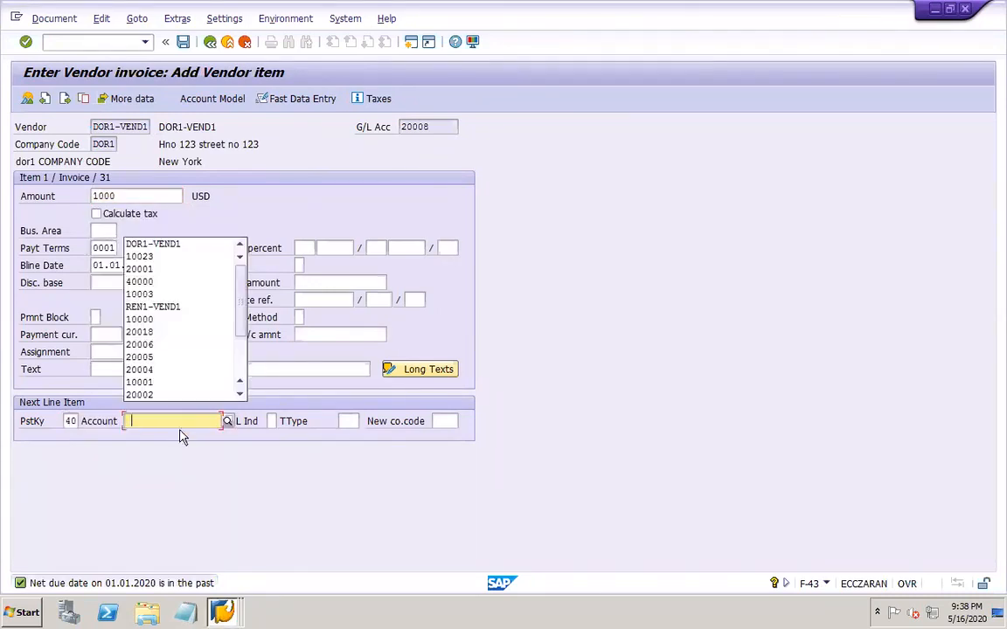
left_click(158, 257)
key("Return")
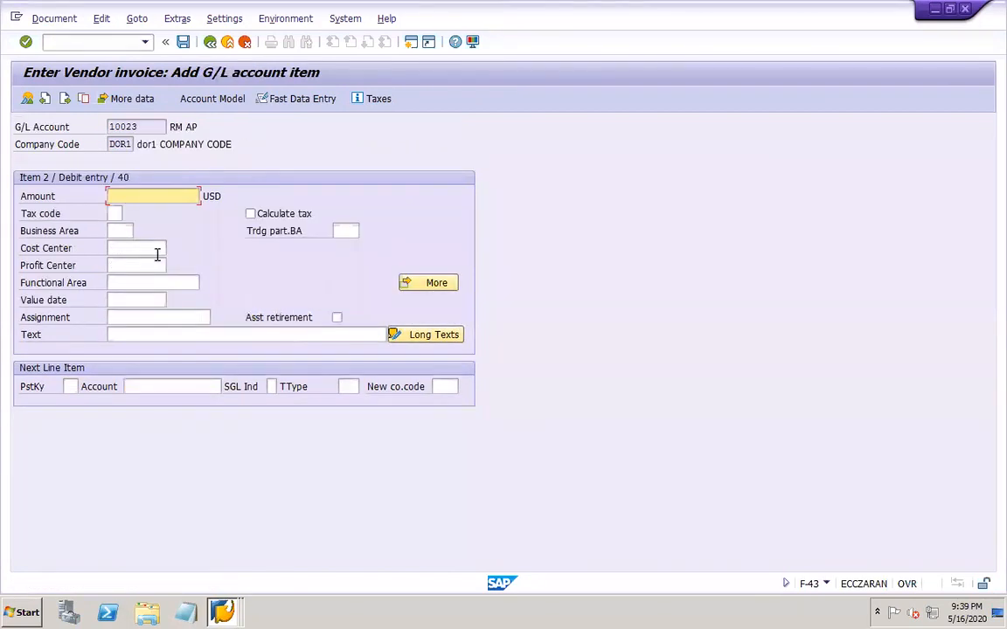
type("*")
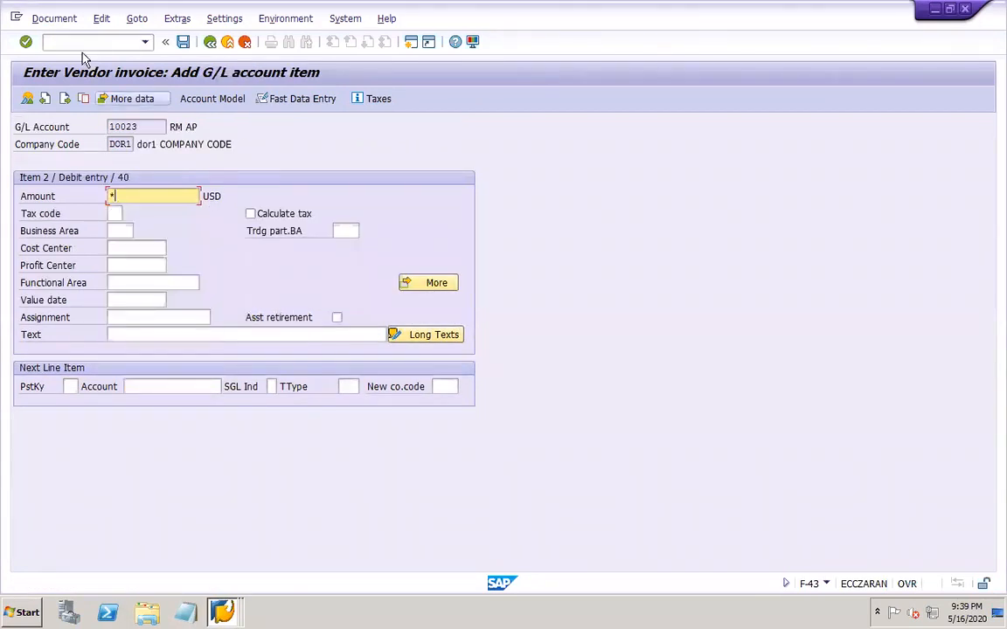
Simulate the vendor invoice to check its two line items, and post it
left_click(53, 18)
left_click(81, 91)
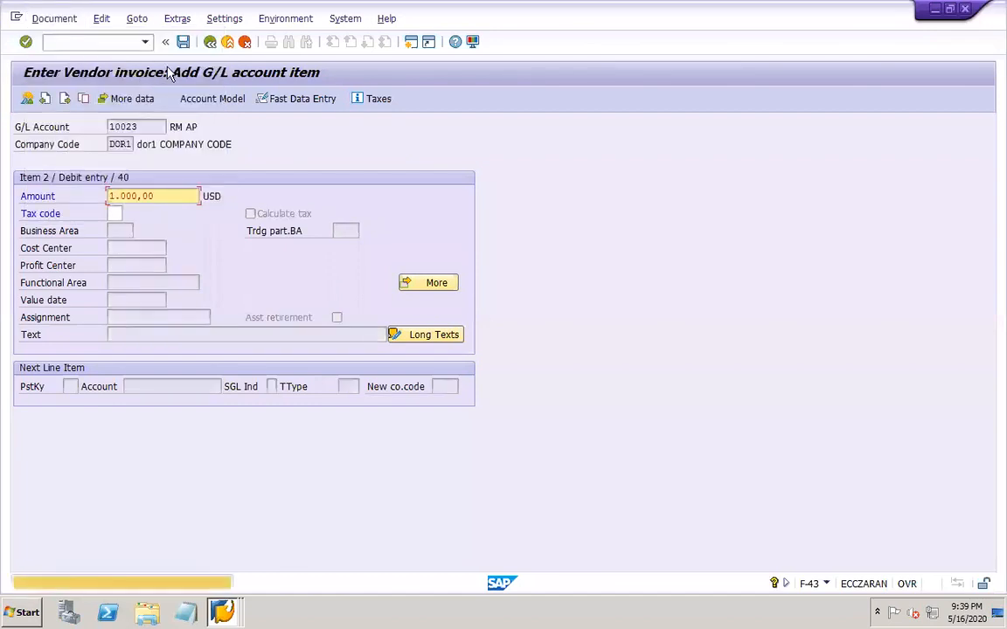
key("Return")
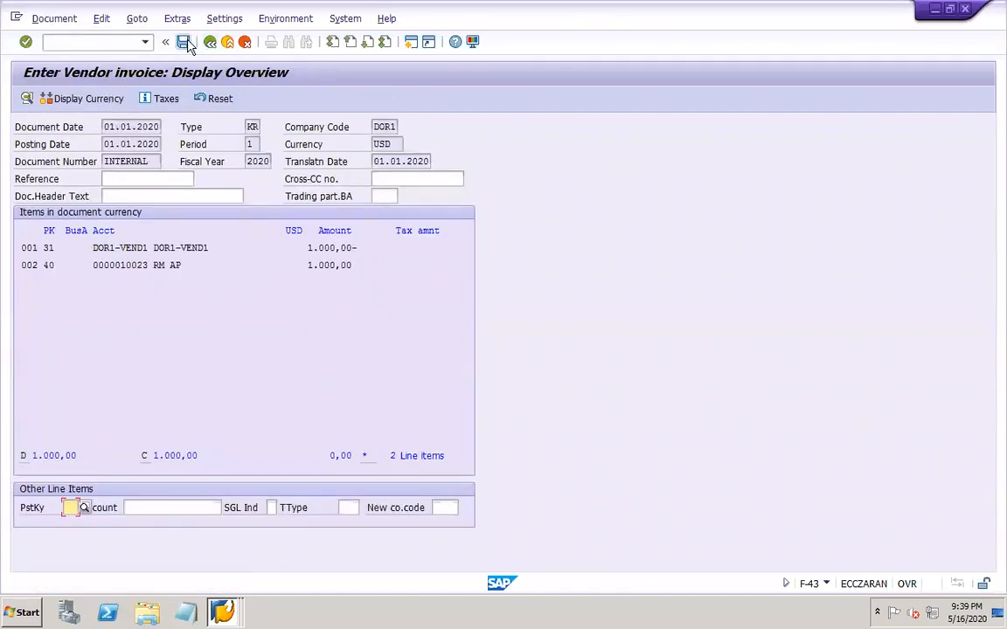
left_click(183, 42)
In the document display session, open transaction FBL1N, list all items of vendor DOR1-VEND1 and mark the newly posted 1000 USD invoice
left_click(223, 611)
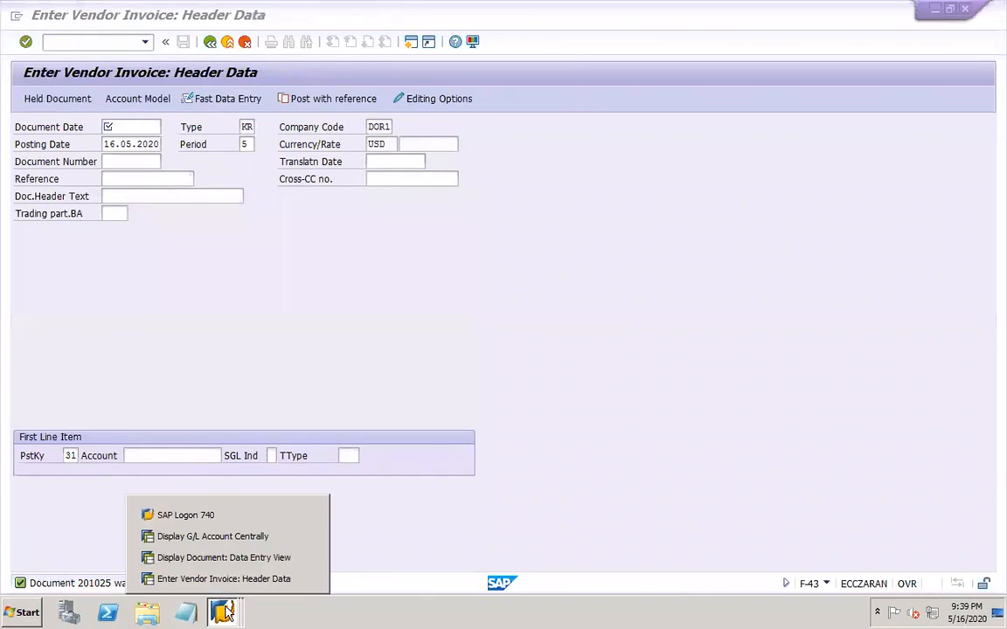
left_click(224, 558)
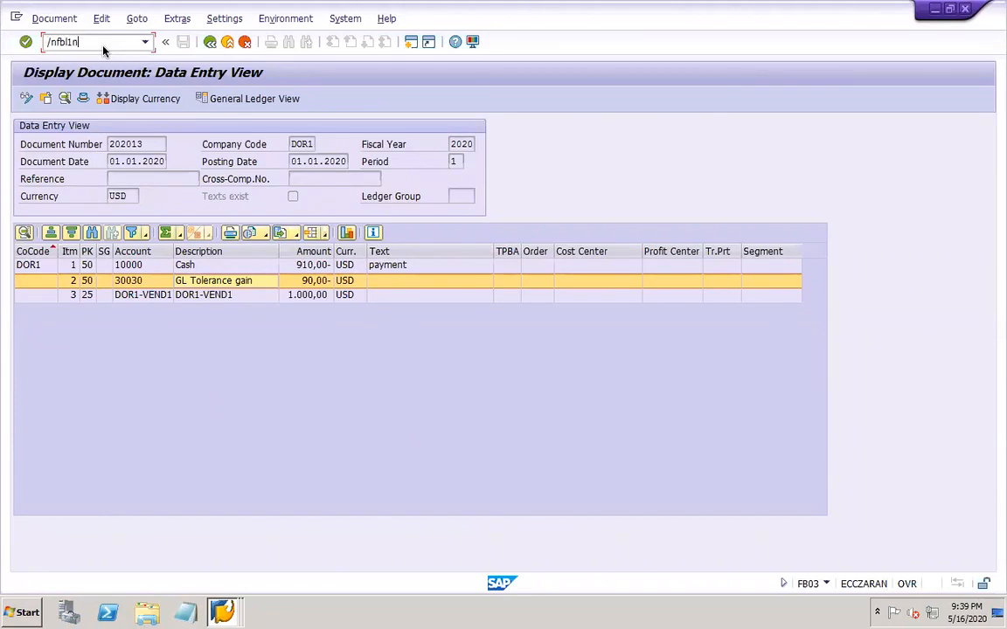
key("Return")
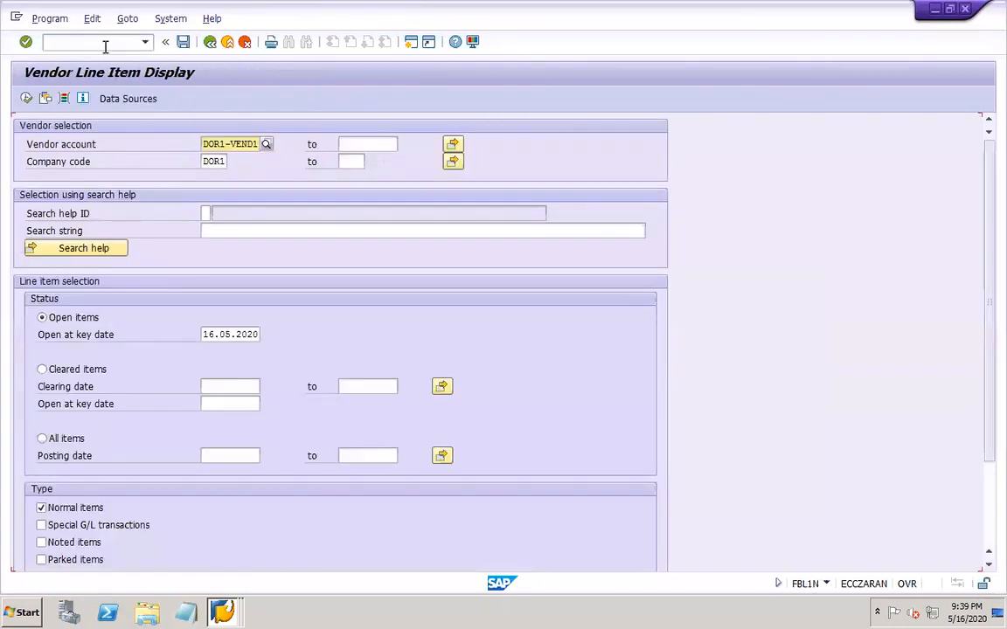
left_click(55, 445)
left_click(26, 98)
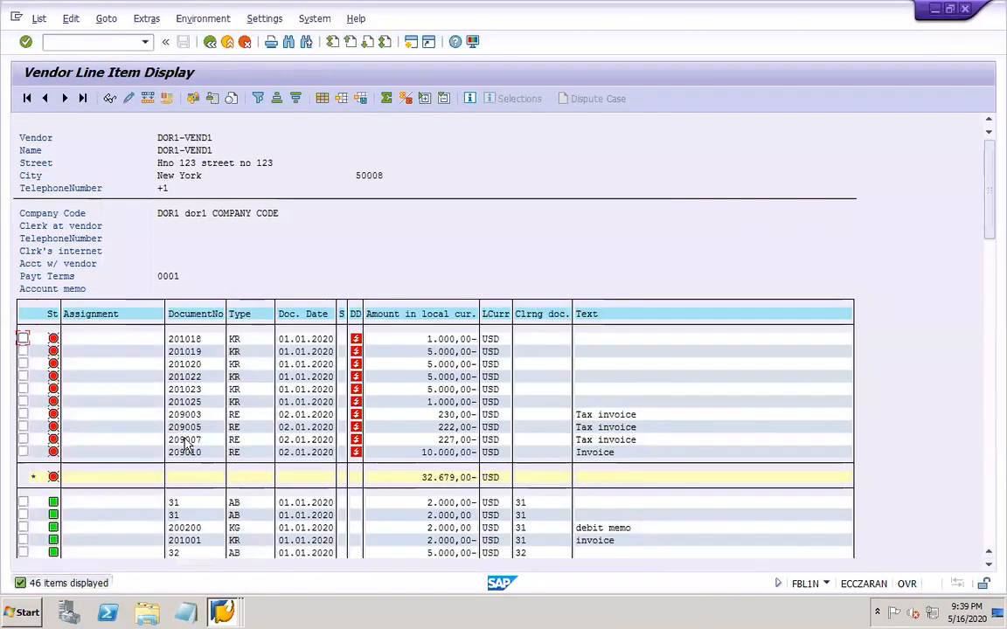
left_click(23, 402)
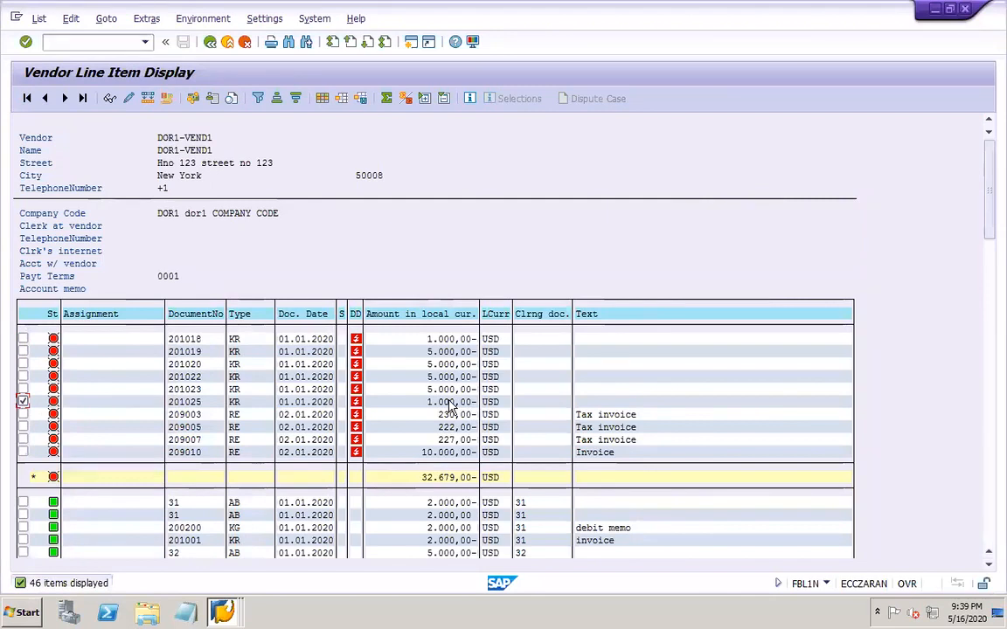
Return to the F-43 session and set the new invoice's document and posting dates to 01.01.2020 and its currency to EUR
left_click(224, 613)
left_click(209, 578)
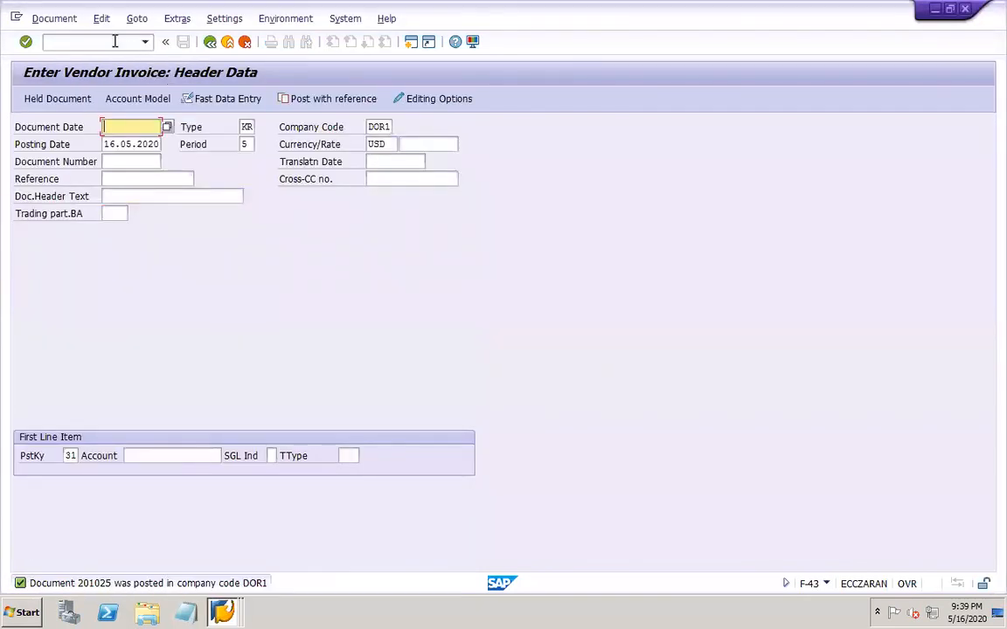
left_click(133, 127)
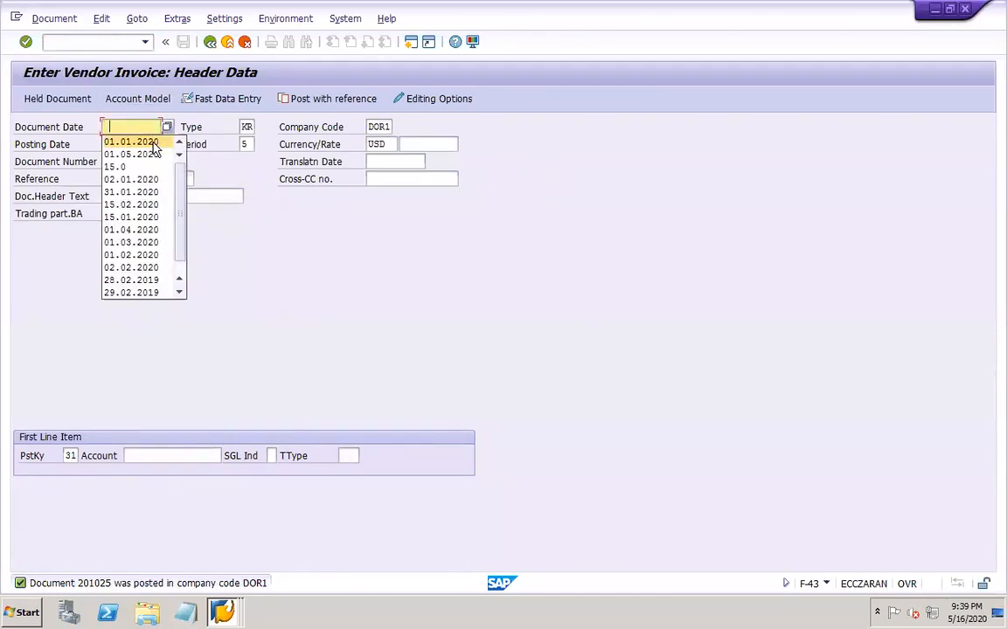
left_click(140, 141)
key("Tab")
key("Tab")
key("Tab")
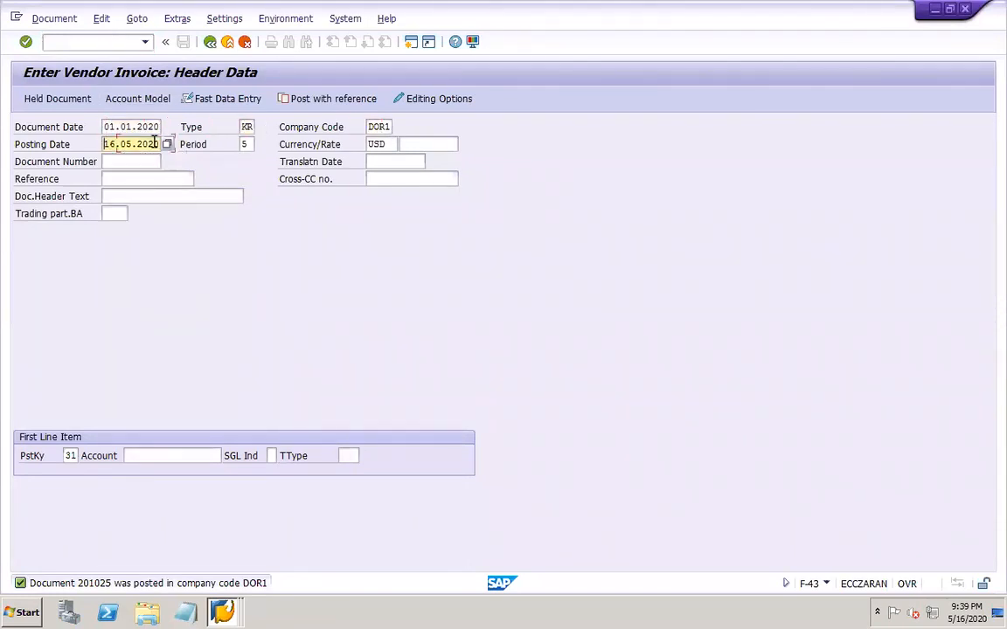
type("1")
key("Tab")
key("Tab")
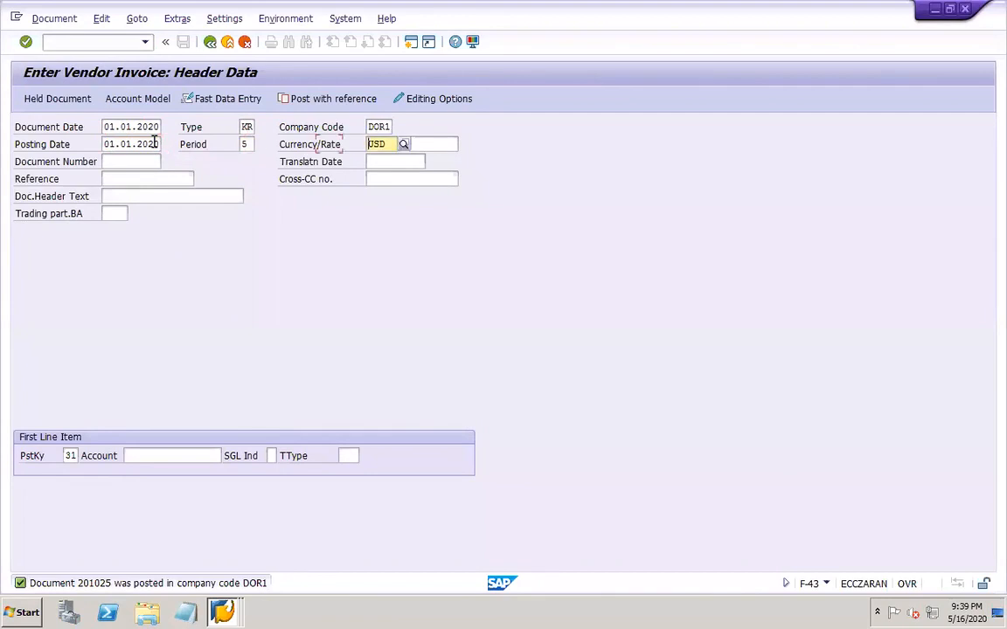
type("eur")
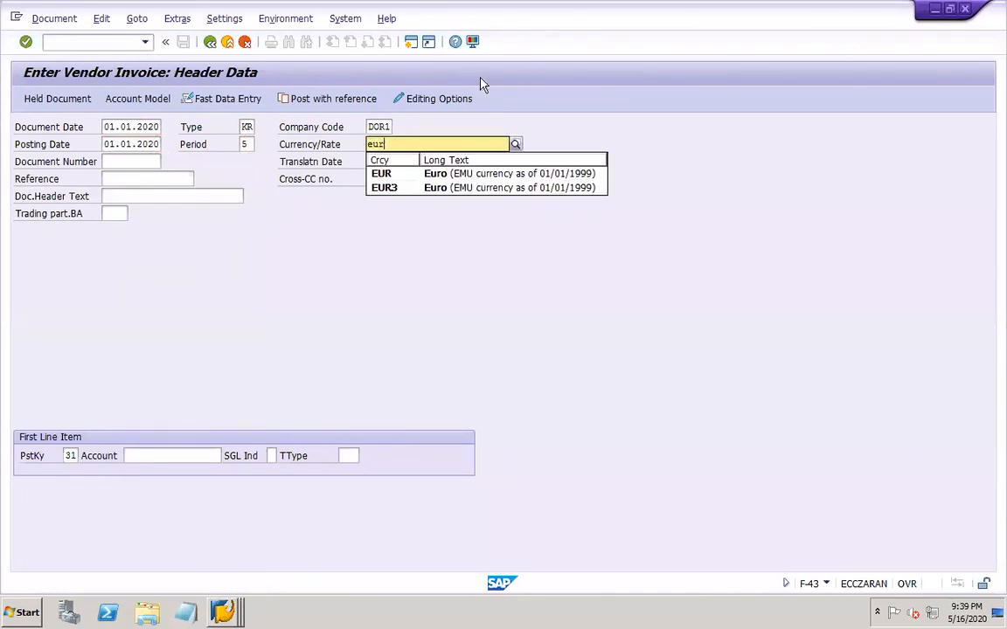
left_click(419, 173)
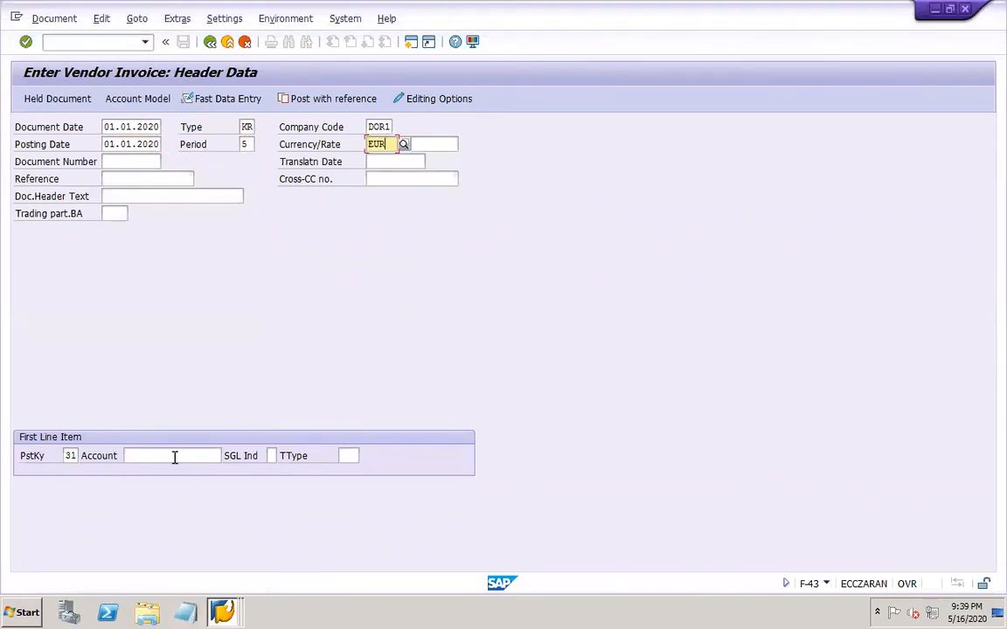
Choose vendor account DOR1-VEND1 for the first line item and set its amount to 1000 EUR
left_click(174, 458)
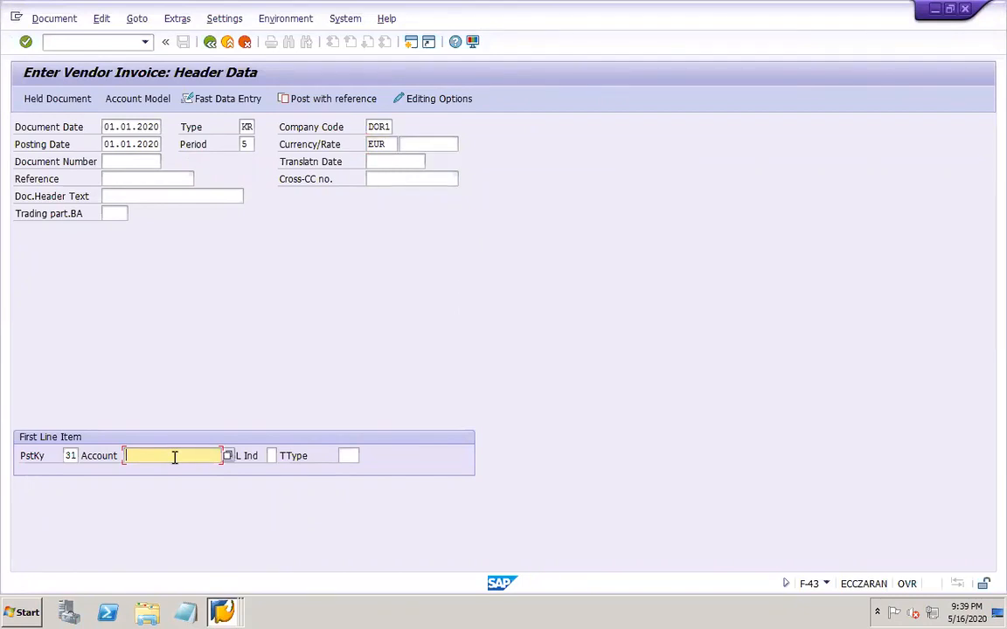
left_click(174, 457)
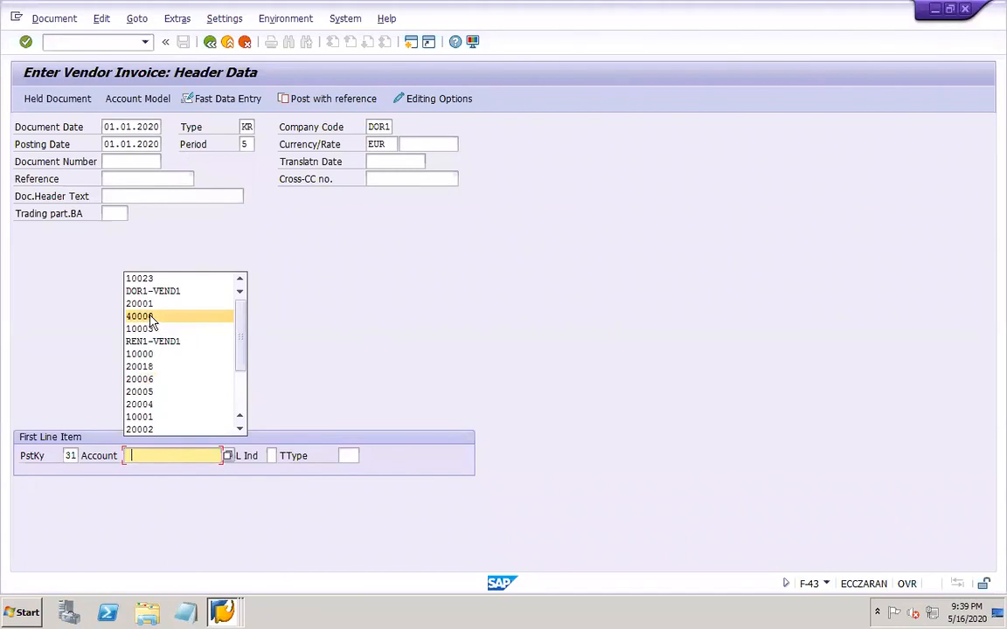
left_click(174, 292)
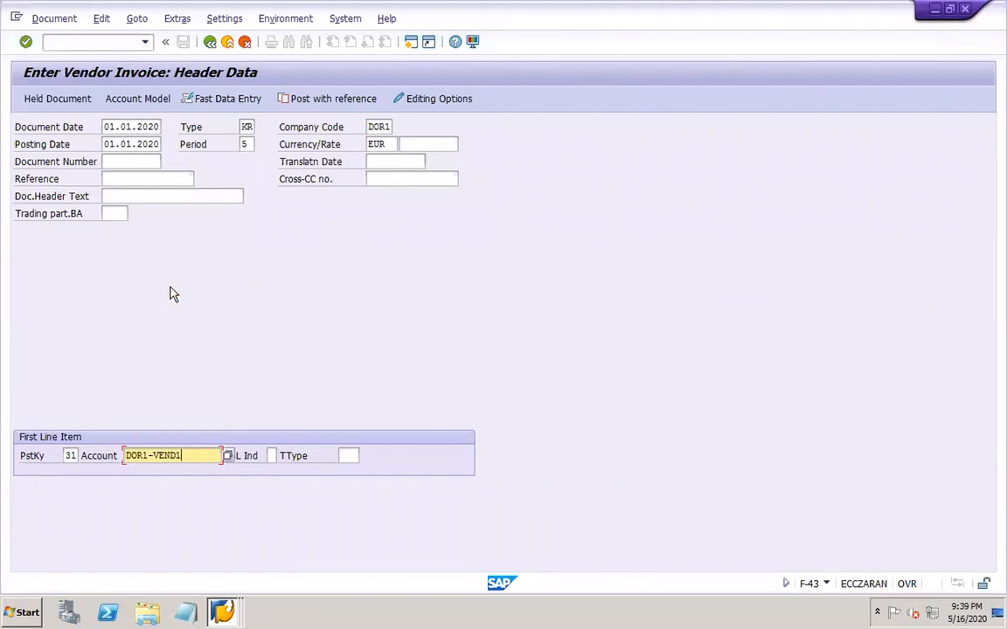
key("Return")
key("Return")
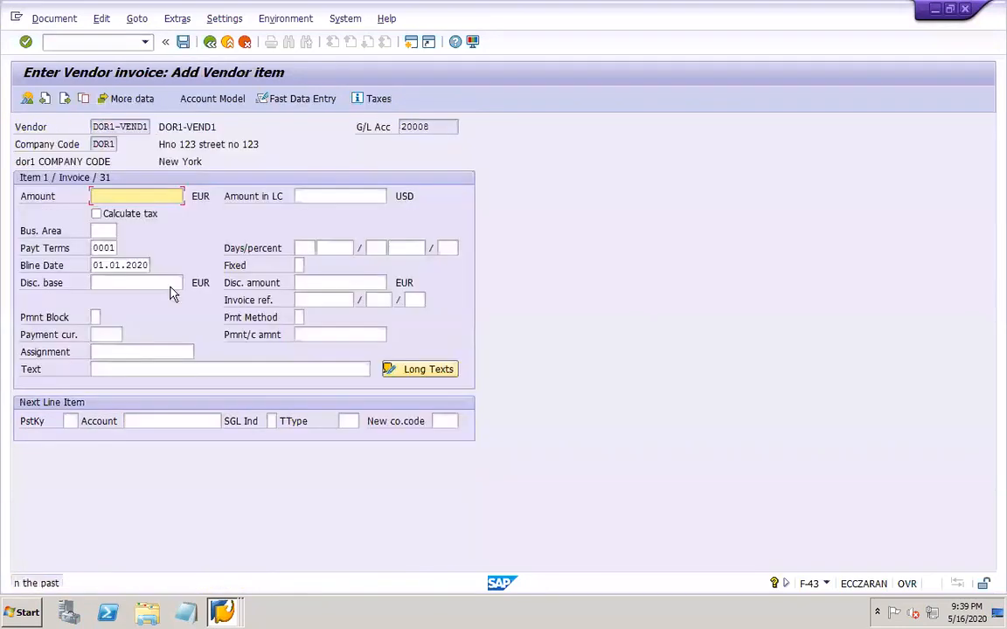
left_click(144, 197)
left_click(105, 223)
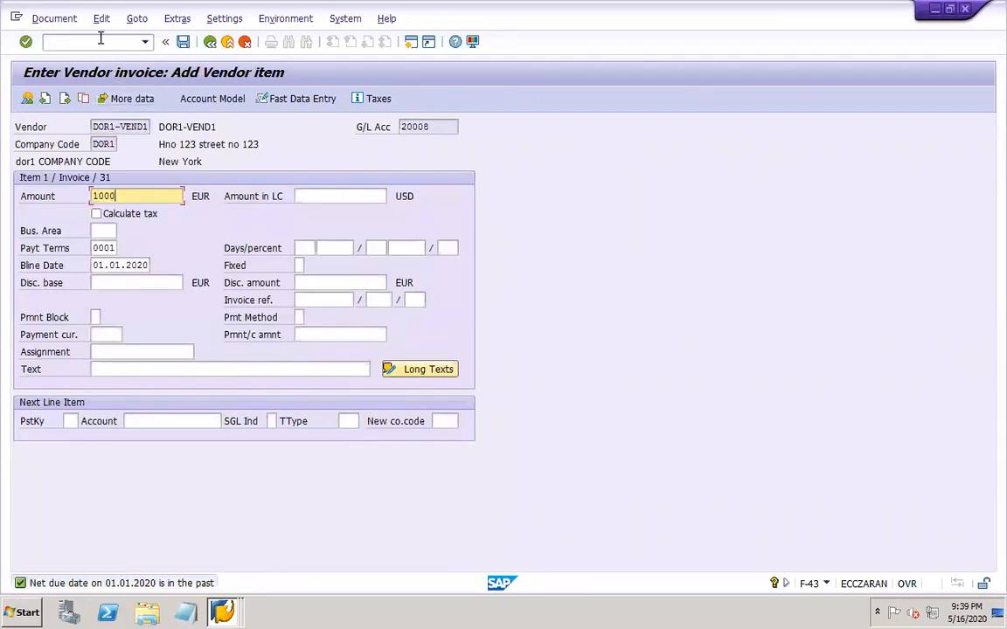
Open transaction OBA7 in a new session and open the details of document type KR
left_click(101, 41)
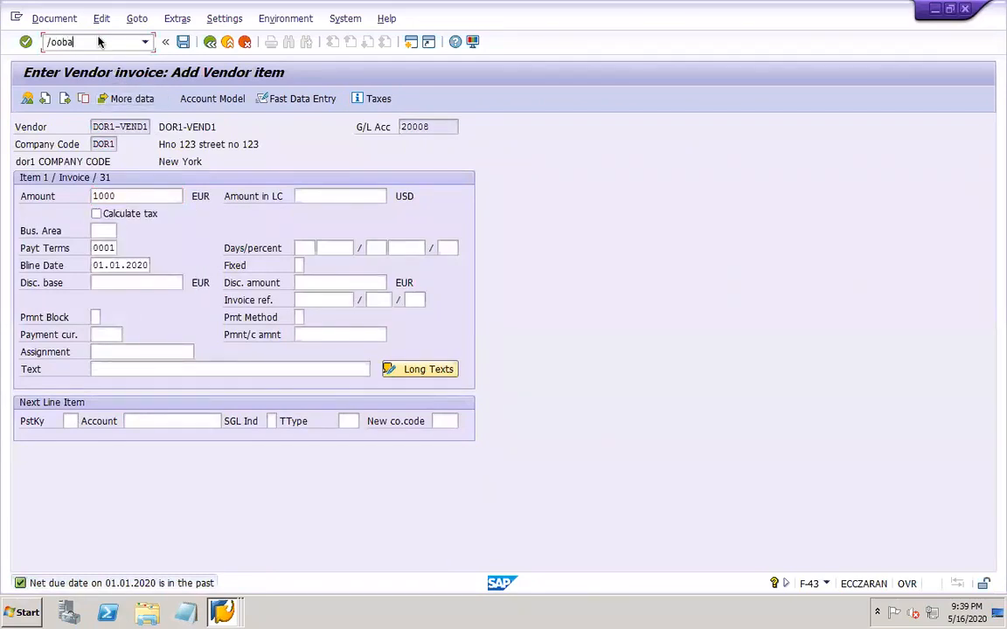
key("Return")
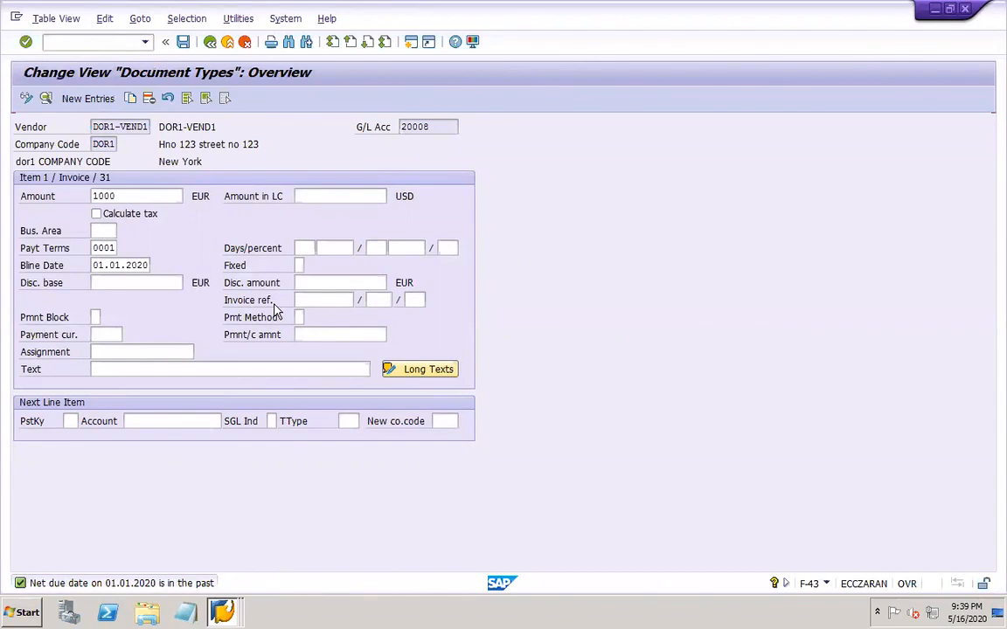
left_click(166, 563)
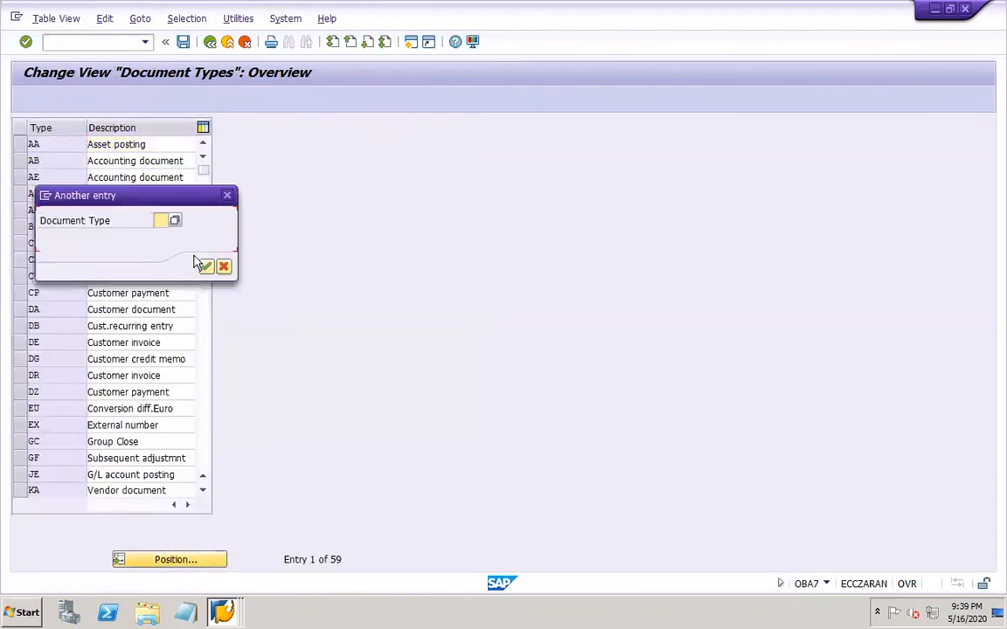
type("KR")
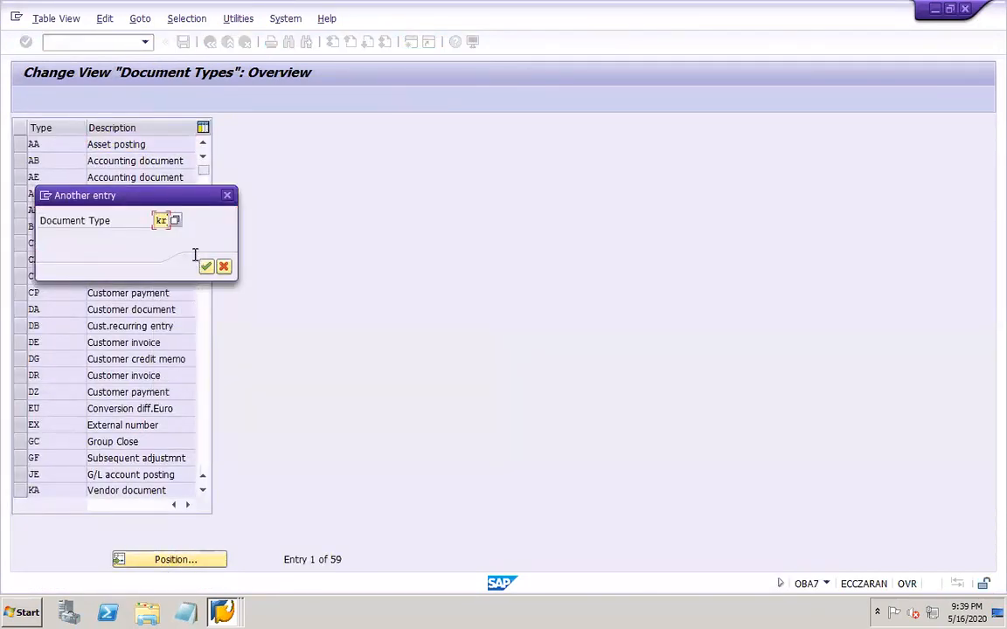
left_click(203, 266)
double_click(58, 145)
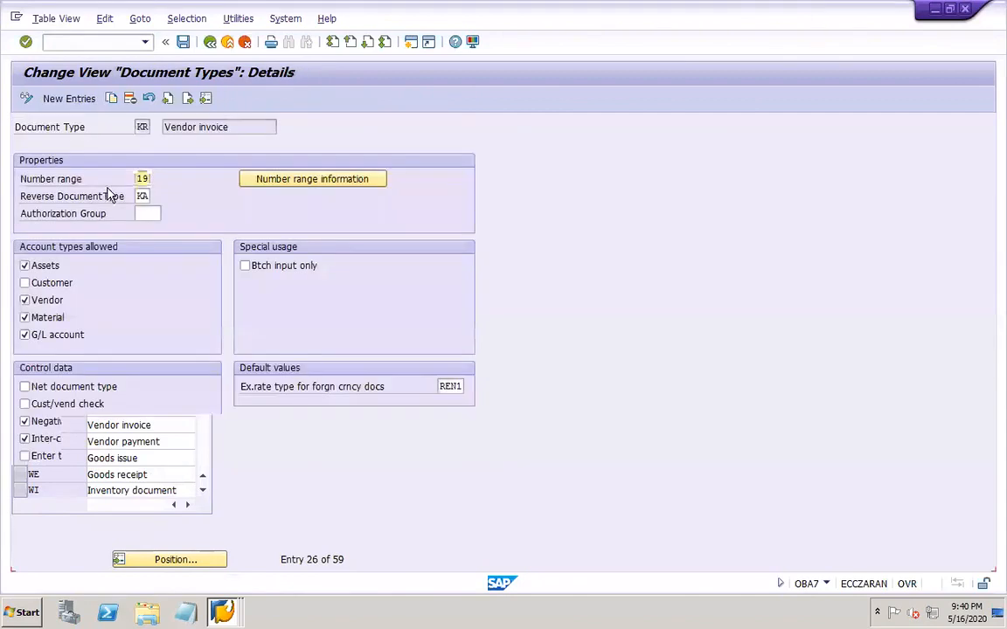
Set the exchange rate type for foreign currency documents of document type KR to DOR1 and save the change
left_click(444, 390)
double_click(444, 390)
type("d")
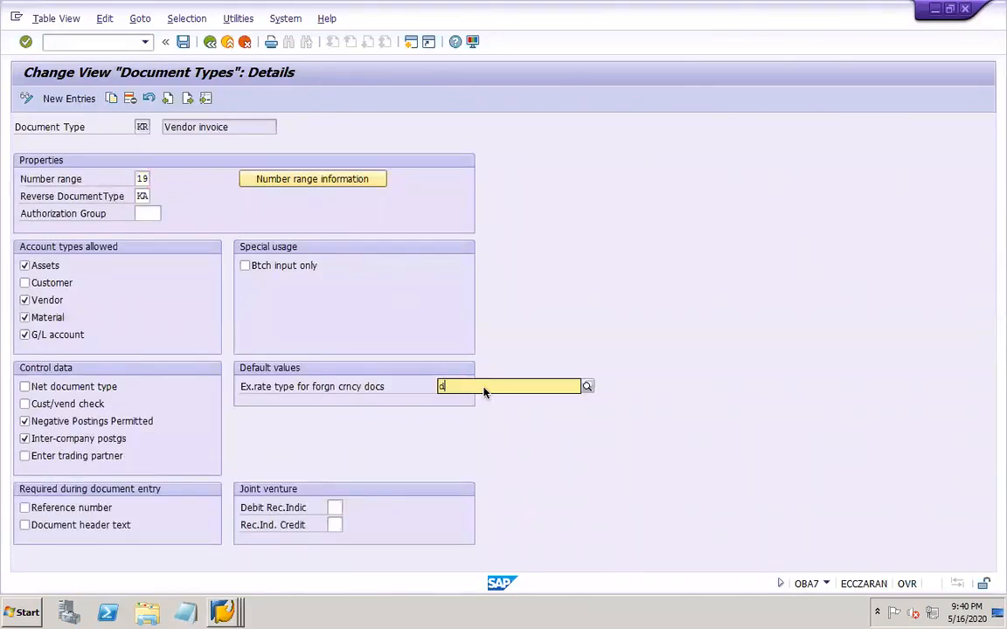
type("or1")
key("Return")
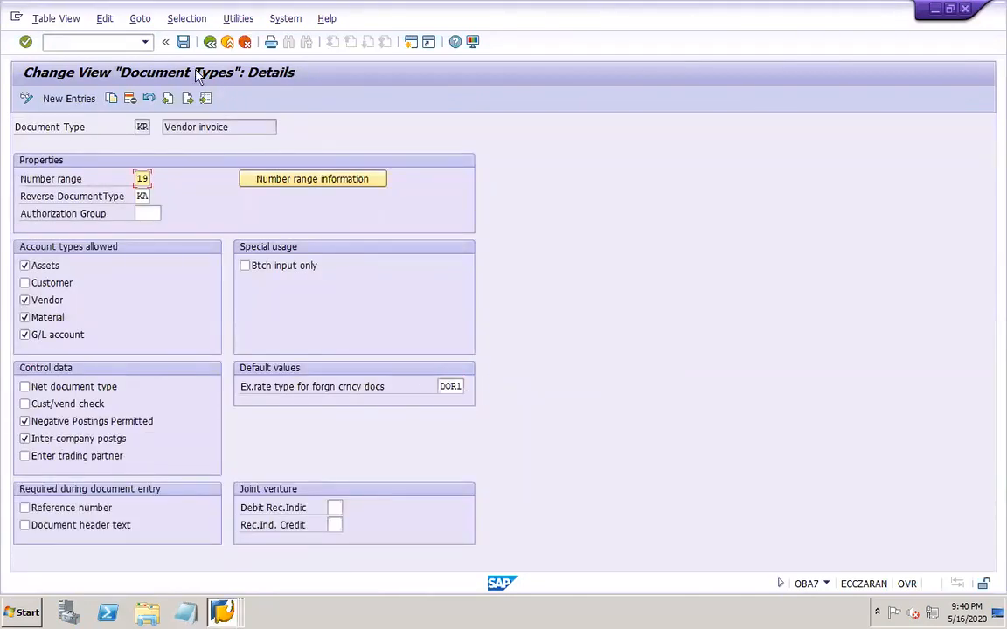
left_click(183, 43)
left_click(232, 267)
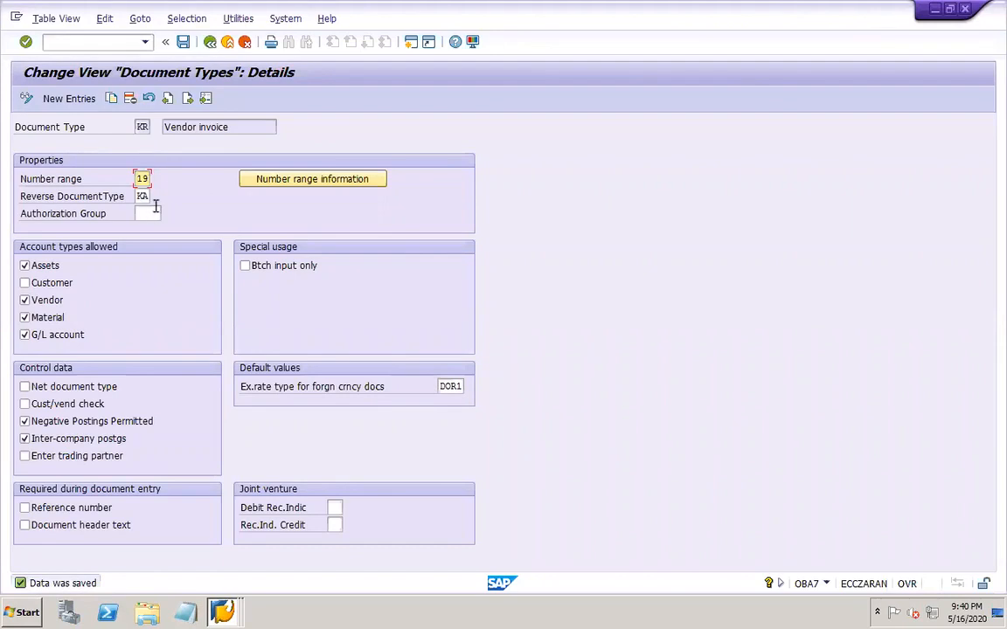
Open document type KZ, set its exchange rate type for foreign currency documents to DOR1 and save the change
left_click(210, 41)
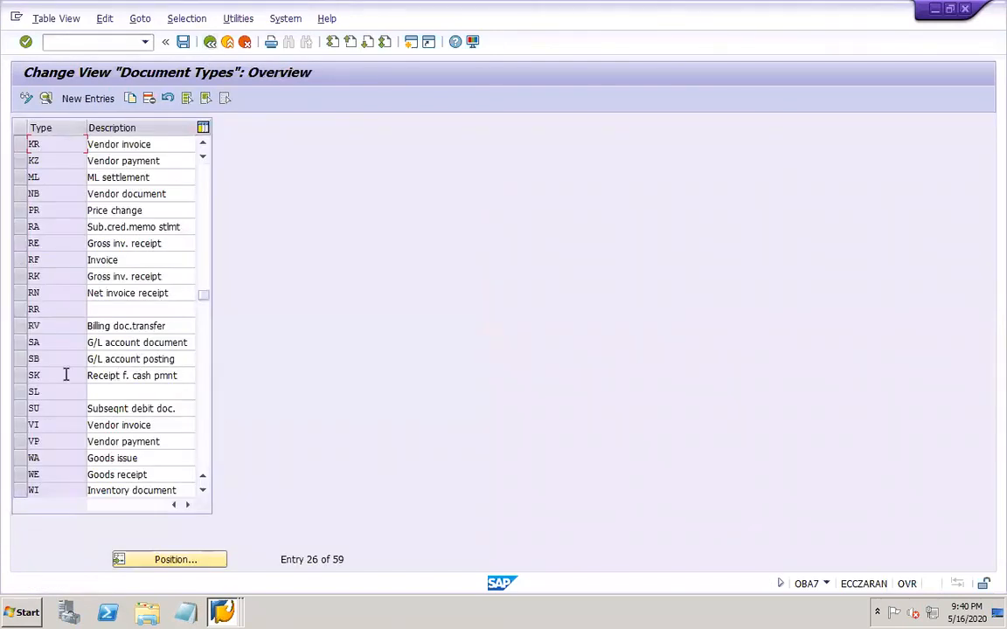
double_click(66, 160)
double_click(440, 386)
type("dor1")
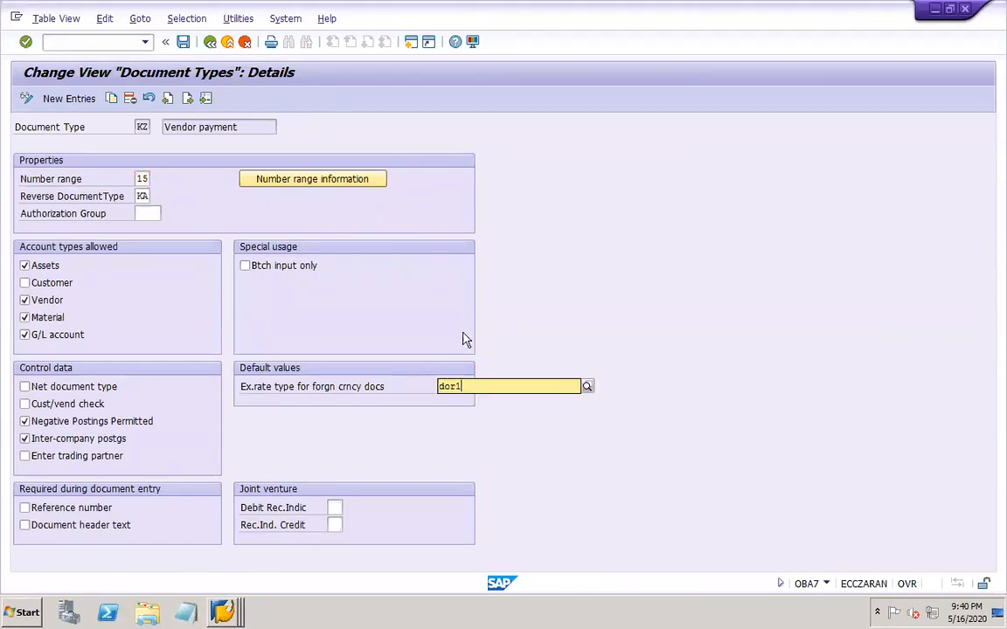
left_click(450, 418)
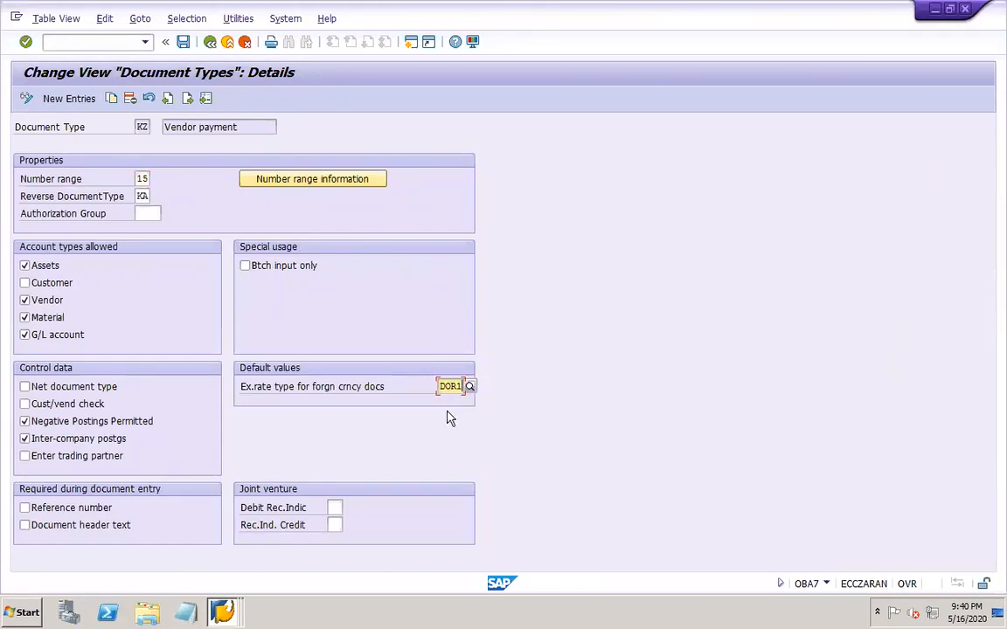
left_click(183, 41)
Open transaction OB08, go to exchange rate type DOR1 and examine the EUR to USD rates valid from 01.01.2020 and 31.01.2020
left_click(111, 40)
type("/nob52")
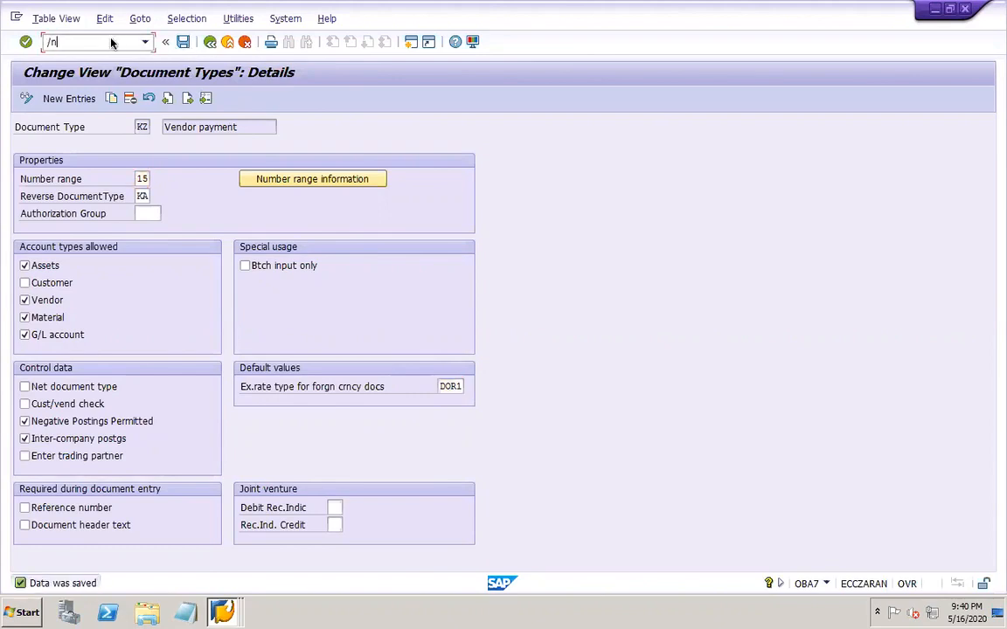
key("Return")
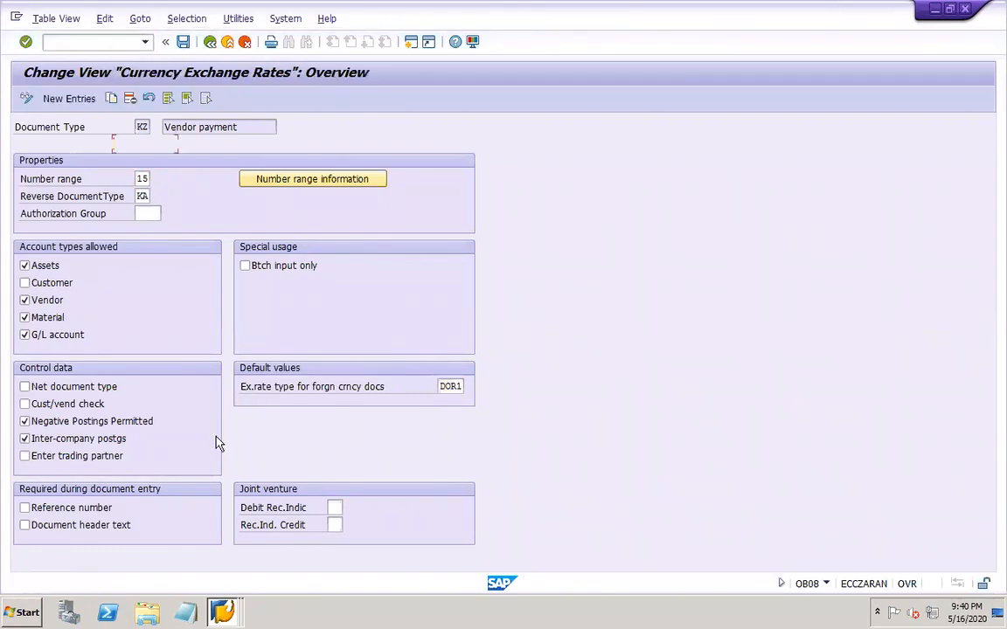
left_click(194, 560)
type("dor1")
key("Return")
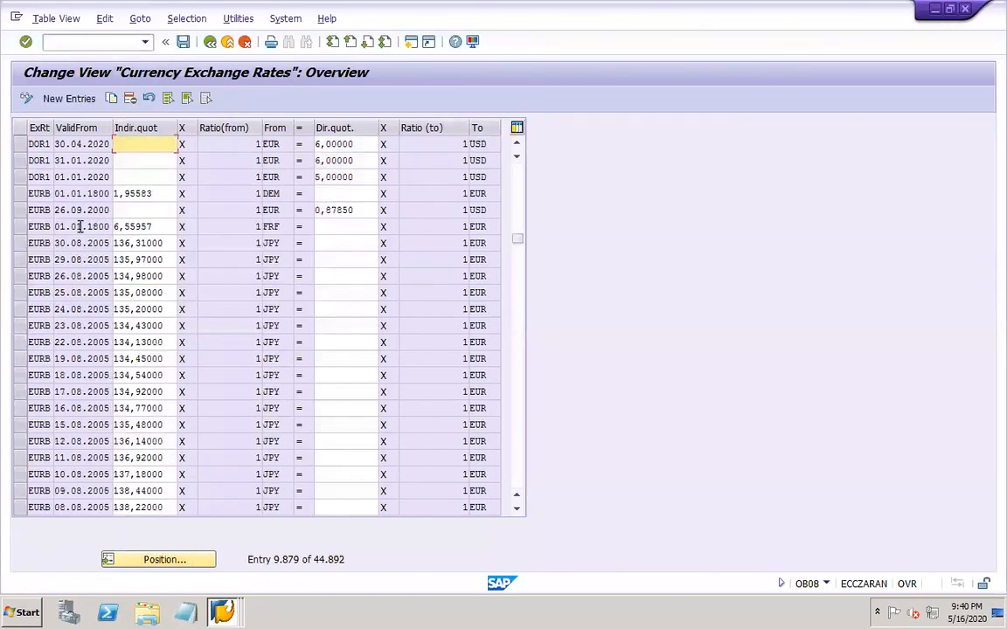
left_click(21, 176)
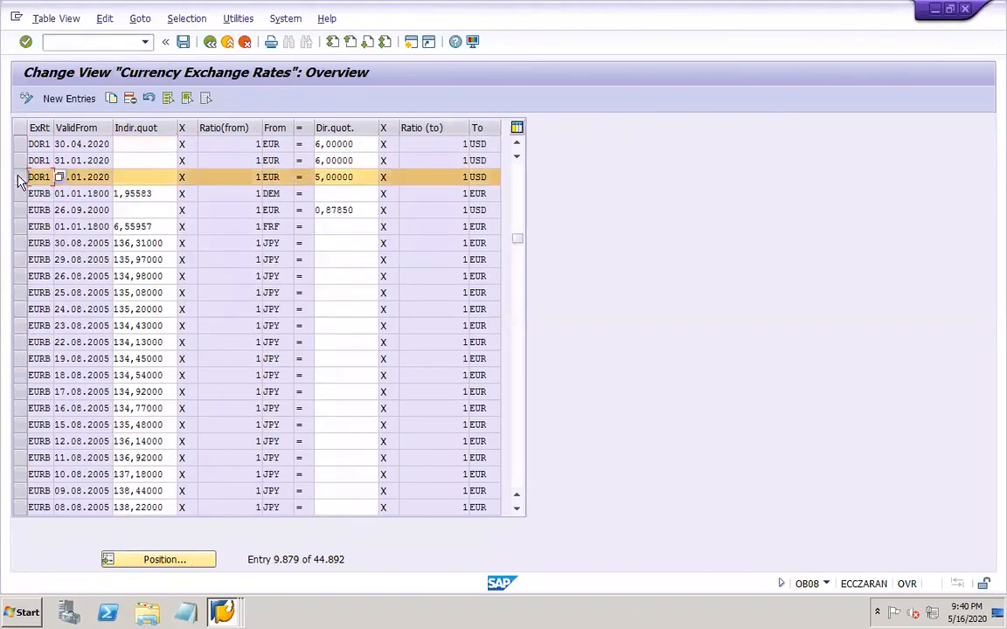
left_click(359, 183)
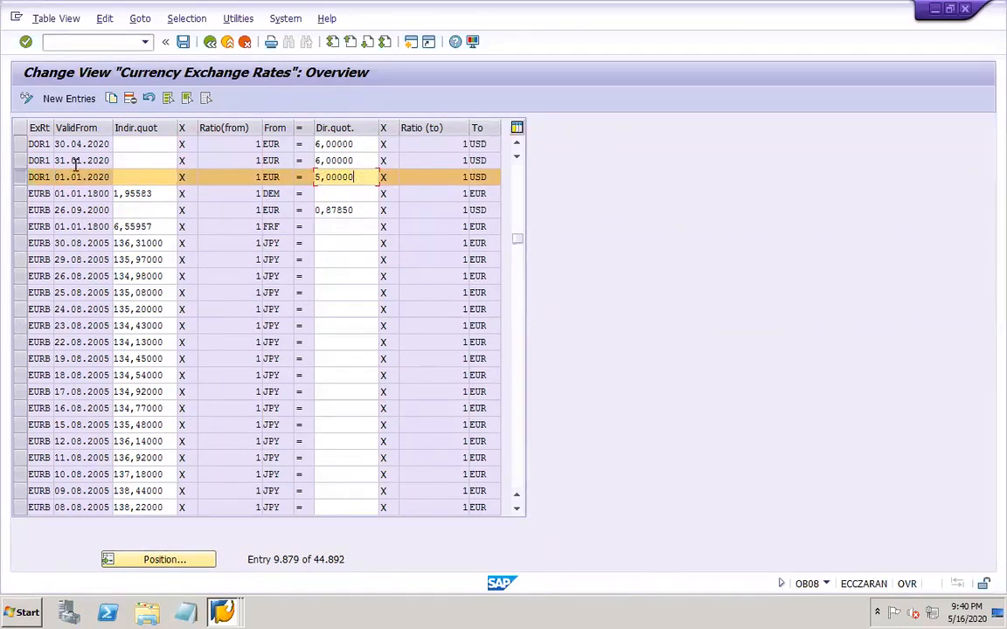
left_click(358, 161)
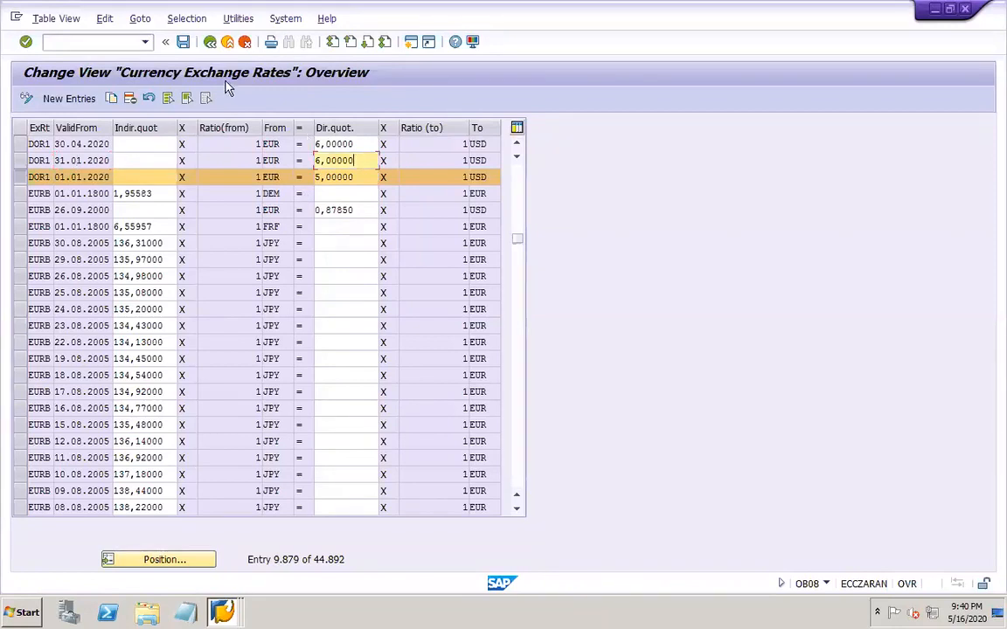
Close the exchange rate session and add a line item with posting key 40 and G/L account 10023 to the vendor invoice
left_click(354, 175)
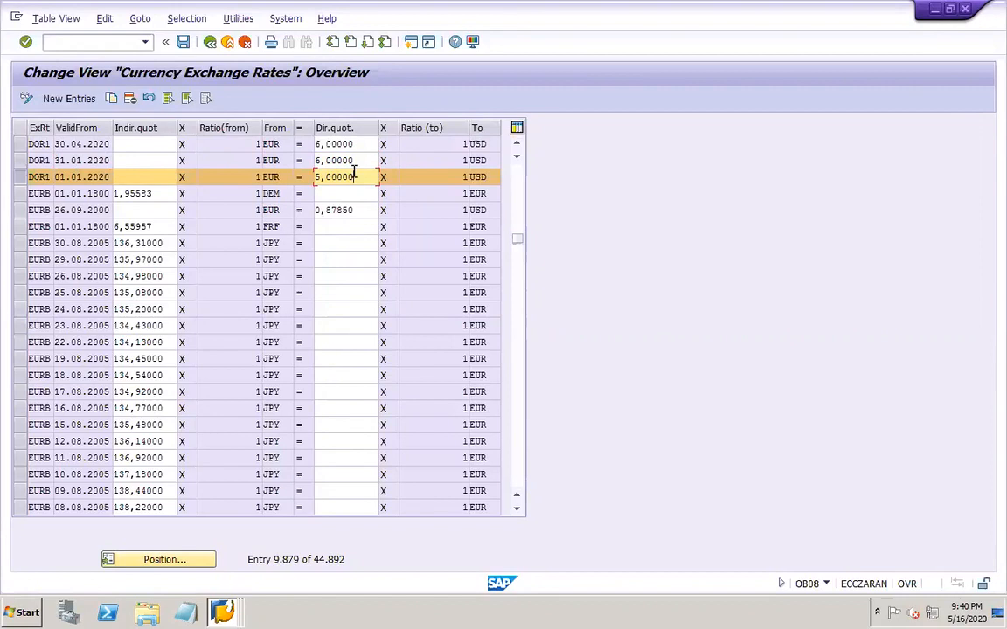
left_click(966, 11)
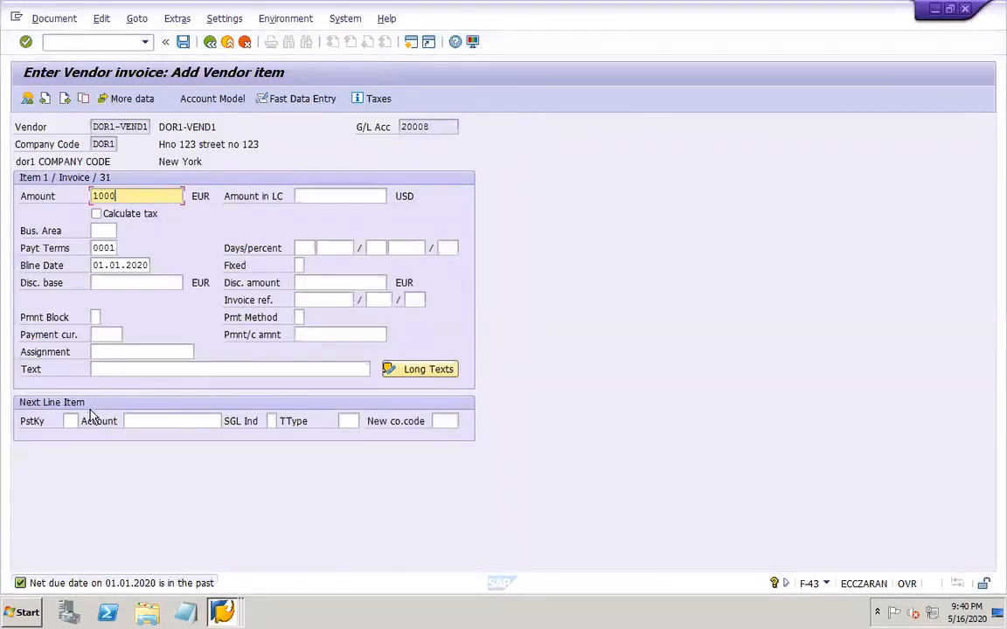
left_click(67, 421)
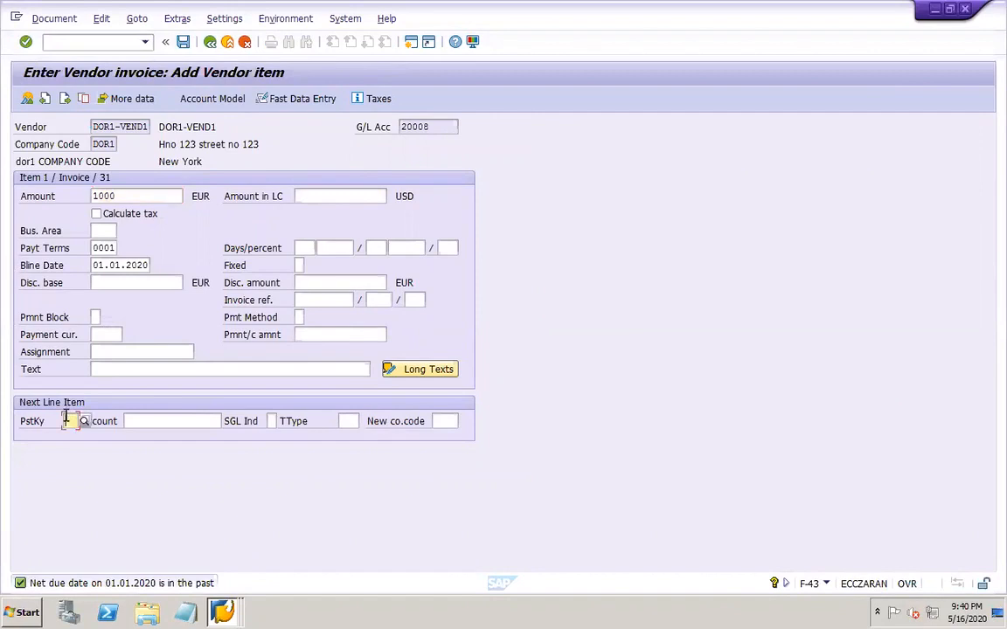
type("40")
key("Tab")
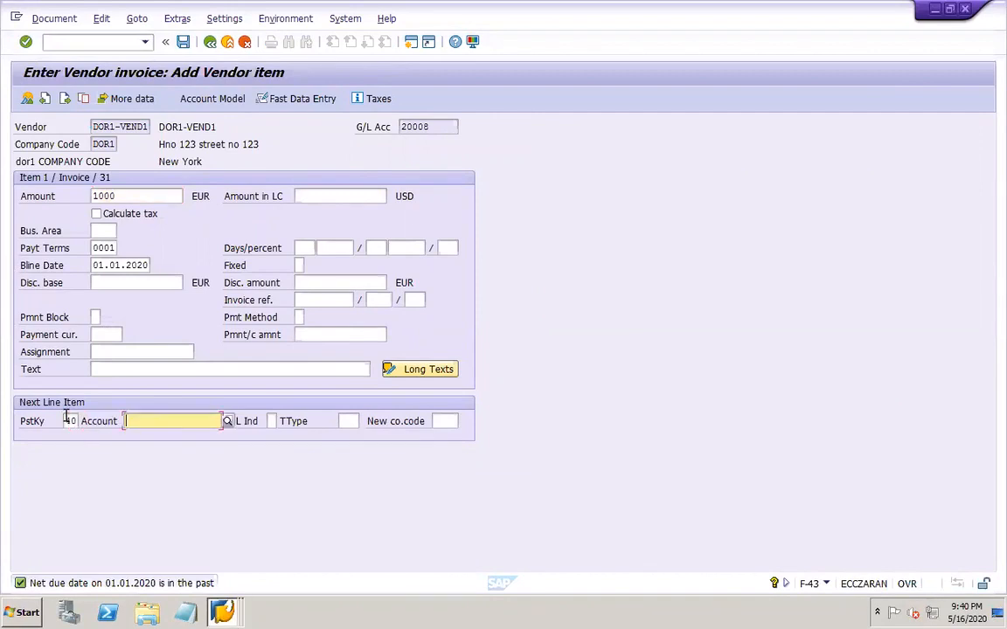
key("BackSpace")
left_click(151, 255)
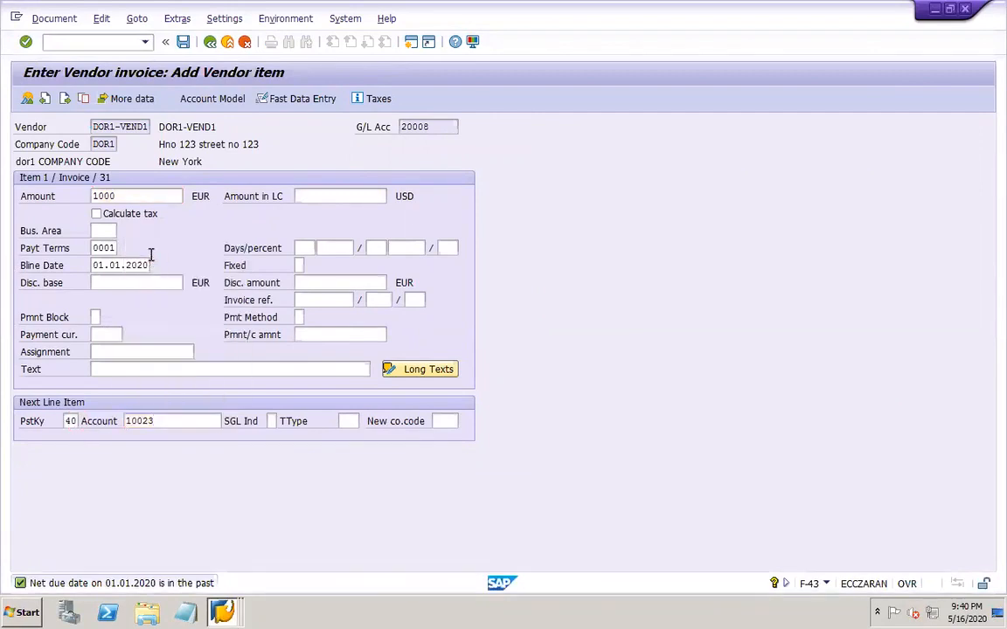
key("Return")
Enter * as the amount of the G/L debit item and simulate the vendor invoice
key("BackSpace")
left_click(120, 225)
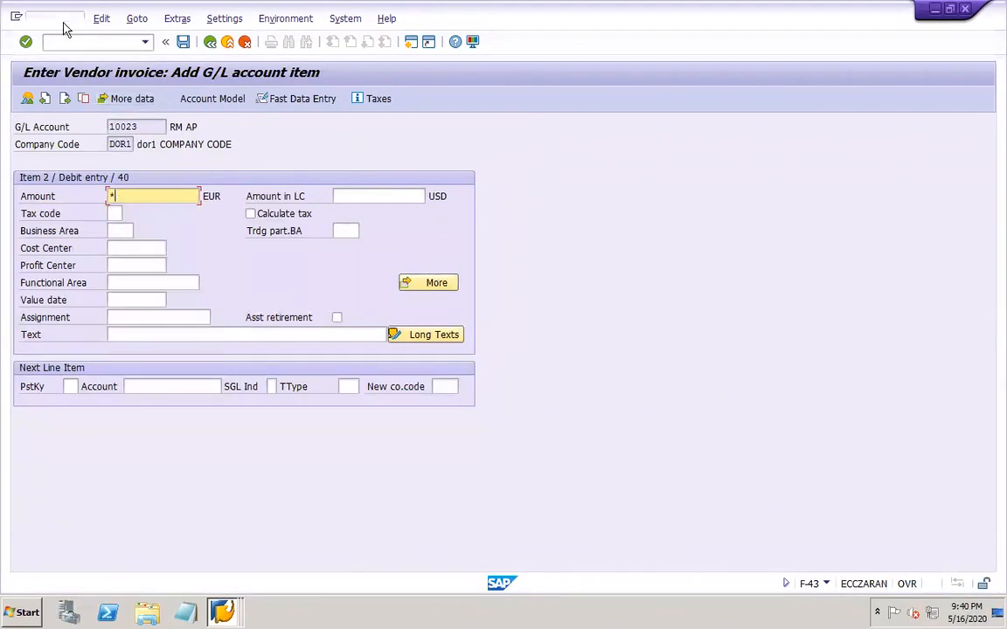
left_click(61, 20)
left_click(68, 92)
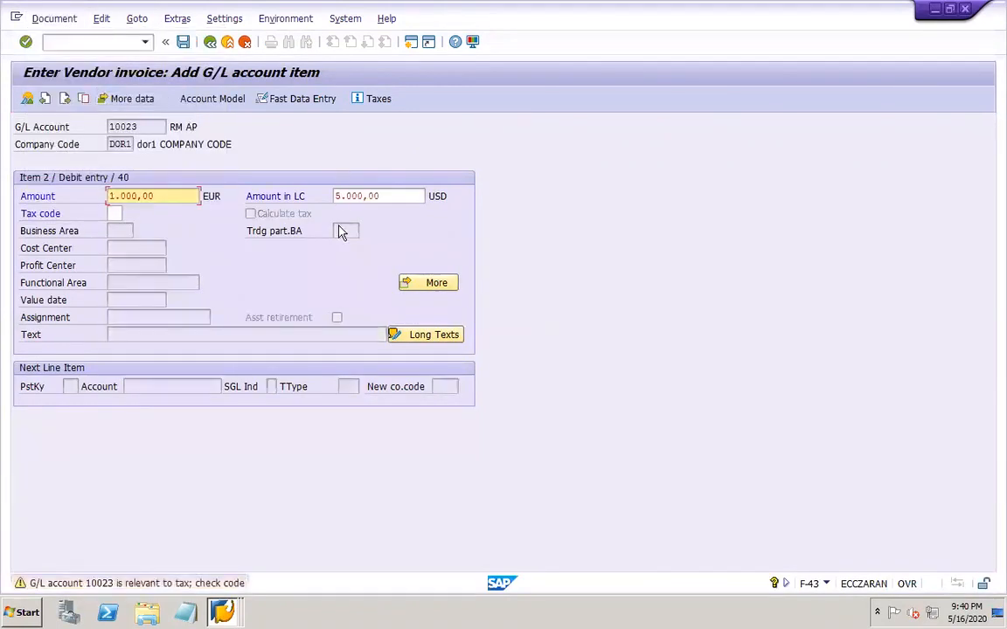
key("Return")
Check the currency, exchange rate and translation date of the simulated invoice and post it
left_click(393, 145)
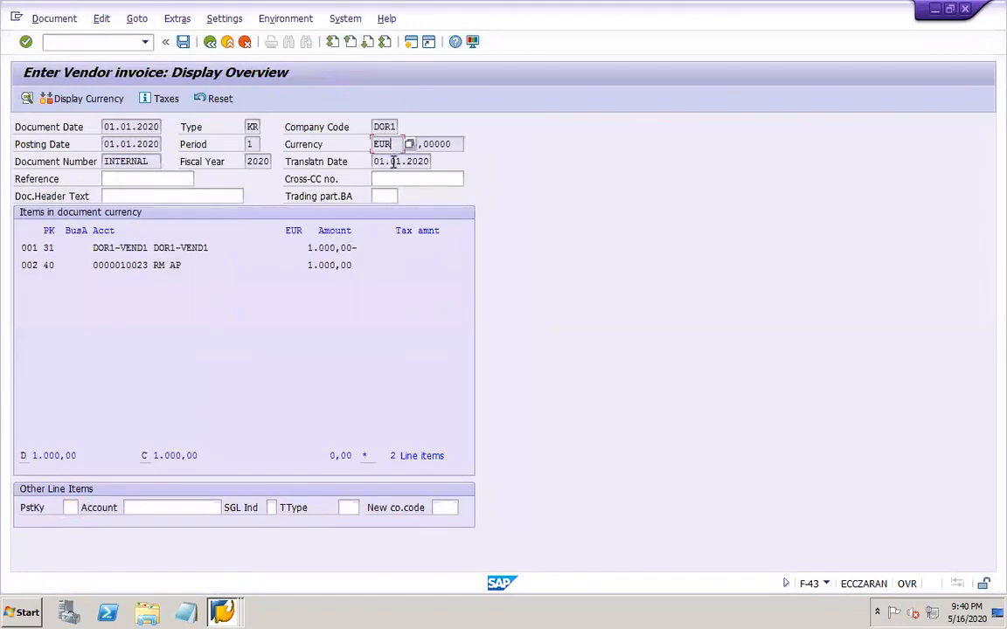
left_click(451, 142)
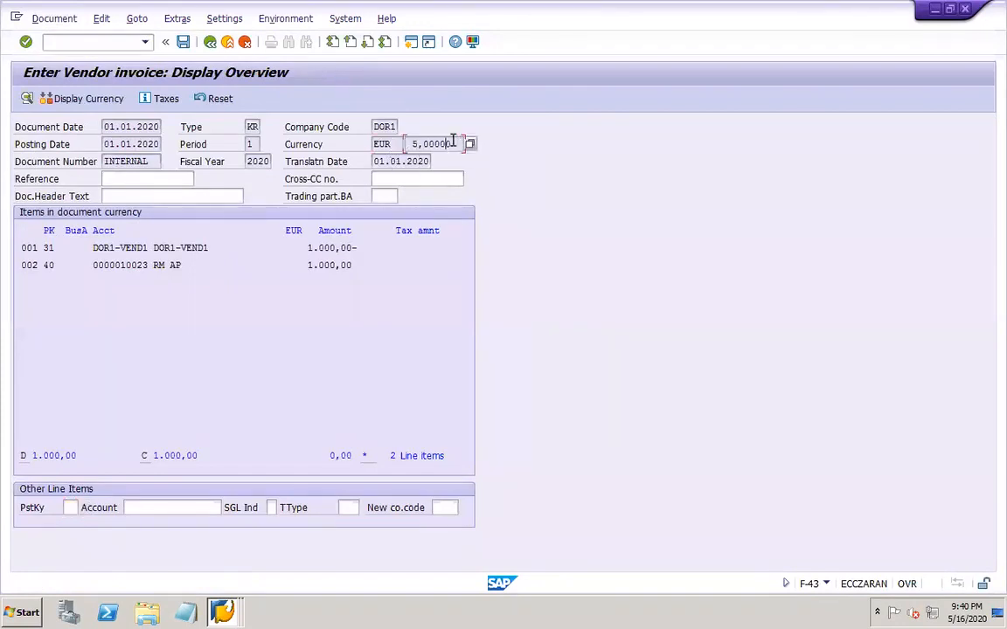
left_click(391, 163)
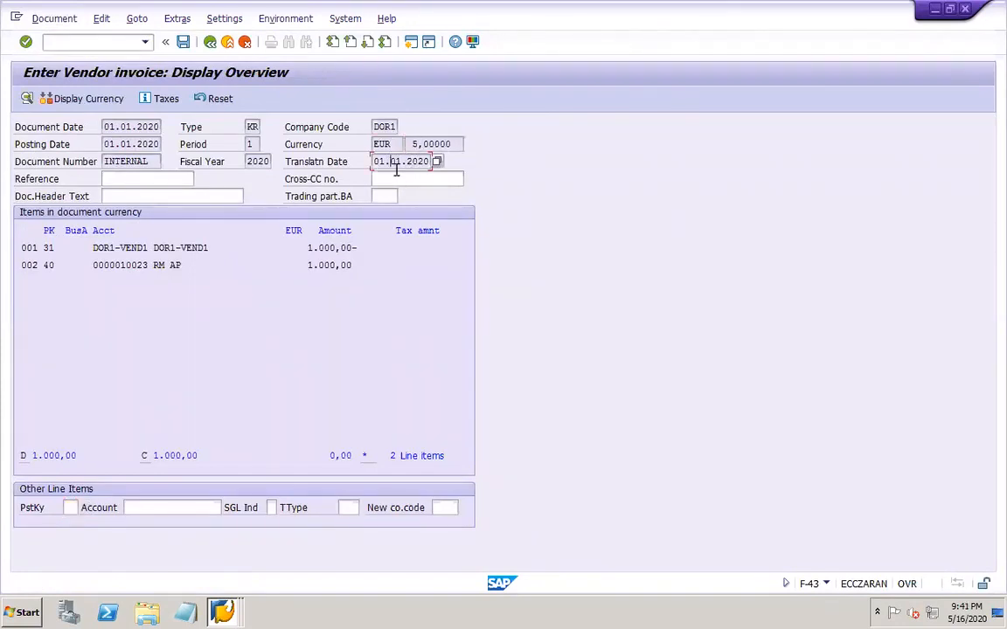
left_click(221, 613)
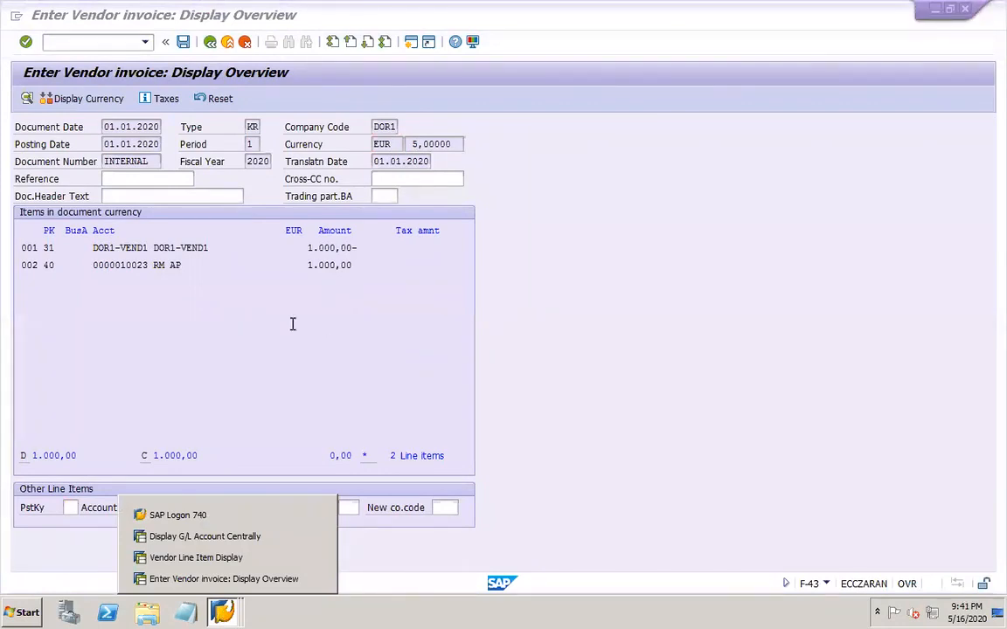
left_click(184, 43)
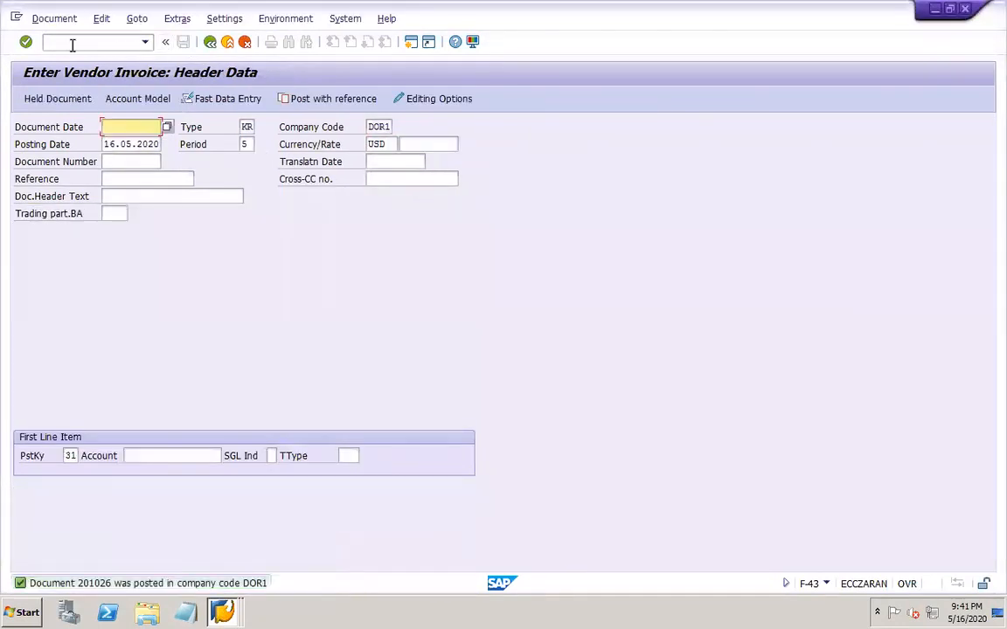
Display the posted invoice document and switch its line item amounts to local currency
left_click(54, 19)
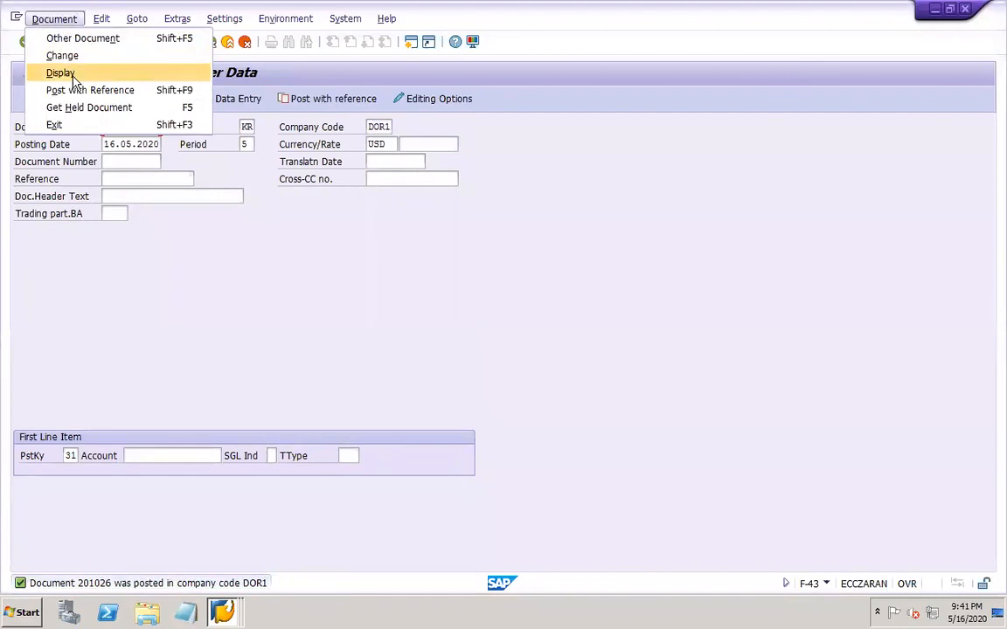
left_click(66, 70)
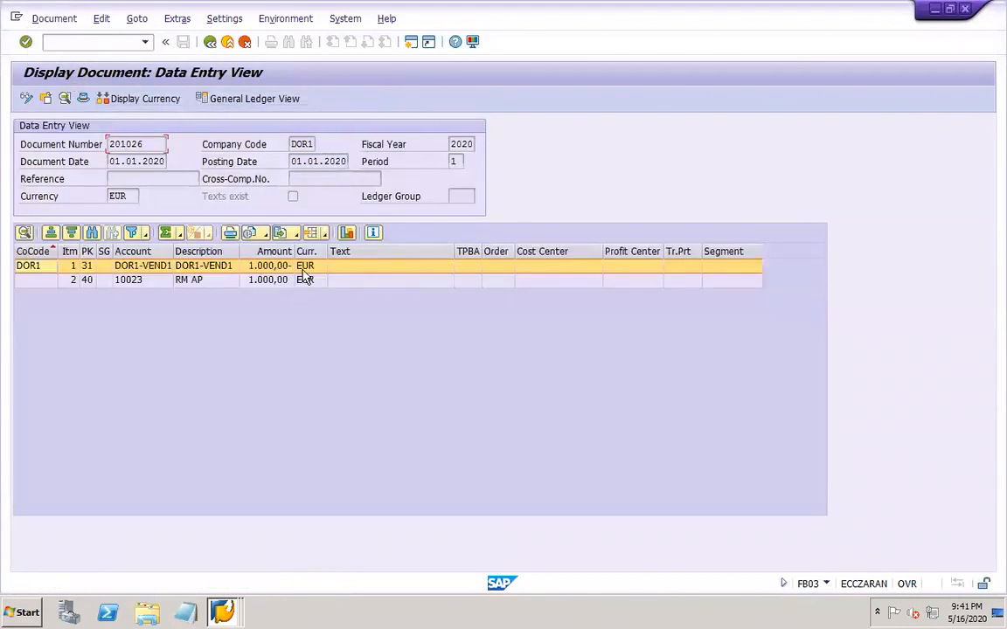
left_click(178, 104)
Switch to the Vendor Line Item Display session and run the line item report for vendor DOR1-VEND1 again
left_click(221, 611)
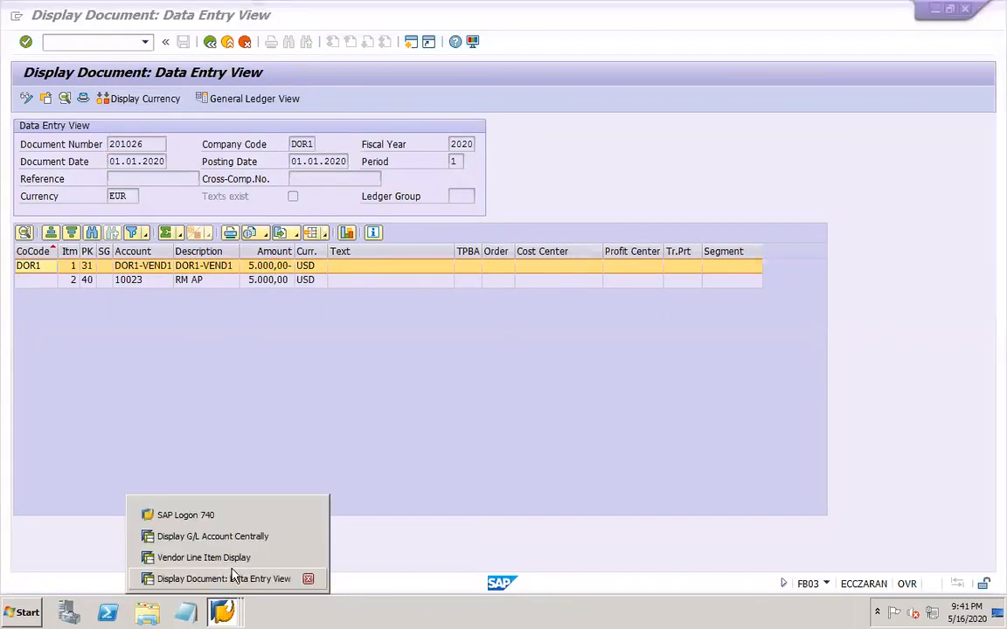
left_click(203, 558)
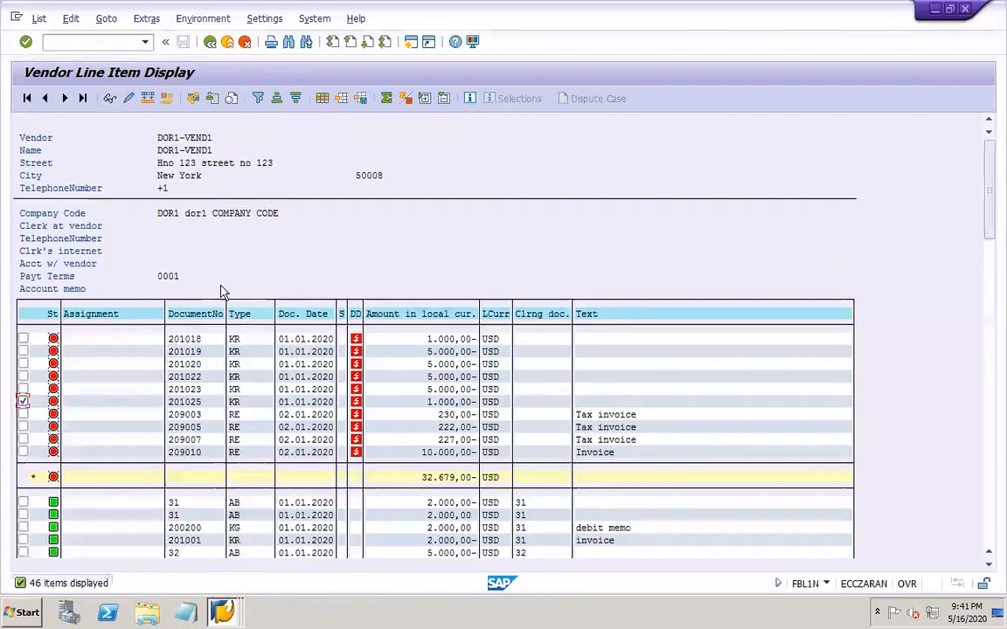
left_click(210, 42)
left_click(26, 98)
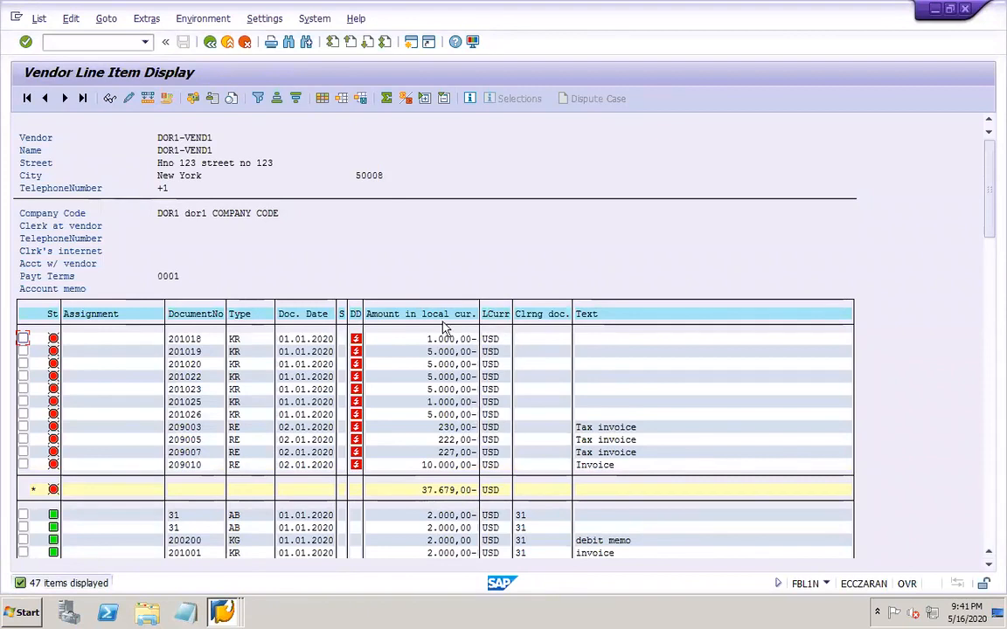
Add the Amount in doc. curr. and Document currency columns before Local Currency in the line item layout
left_click(322, 98)
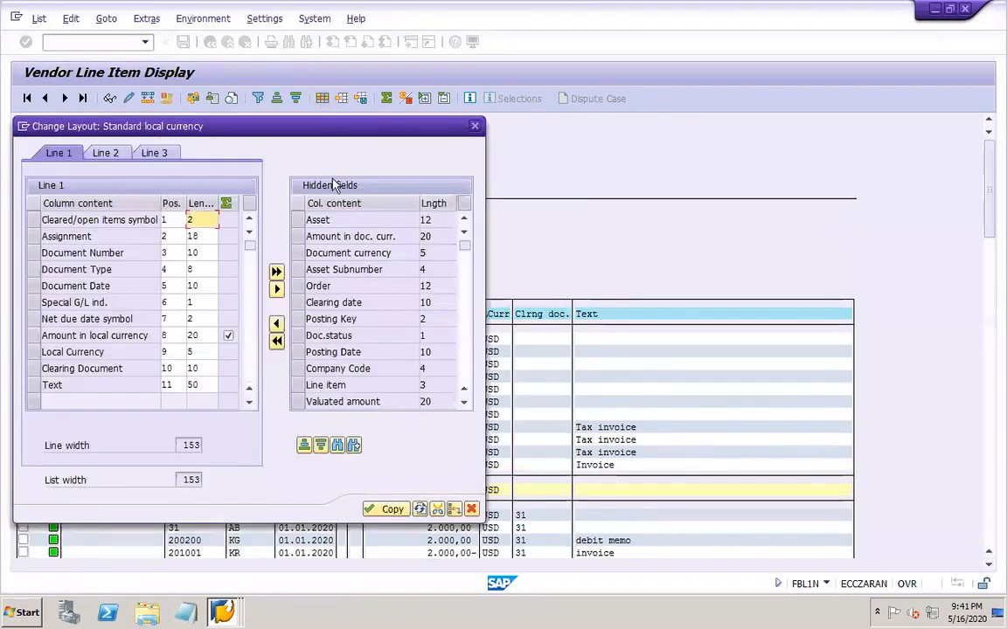
left_click(304, 253)
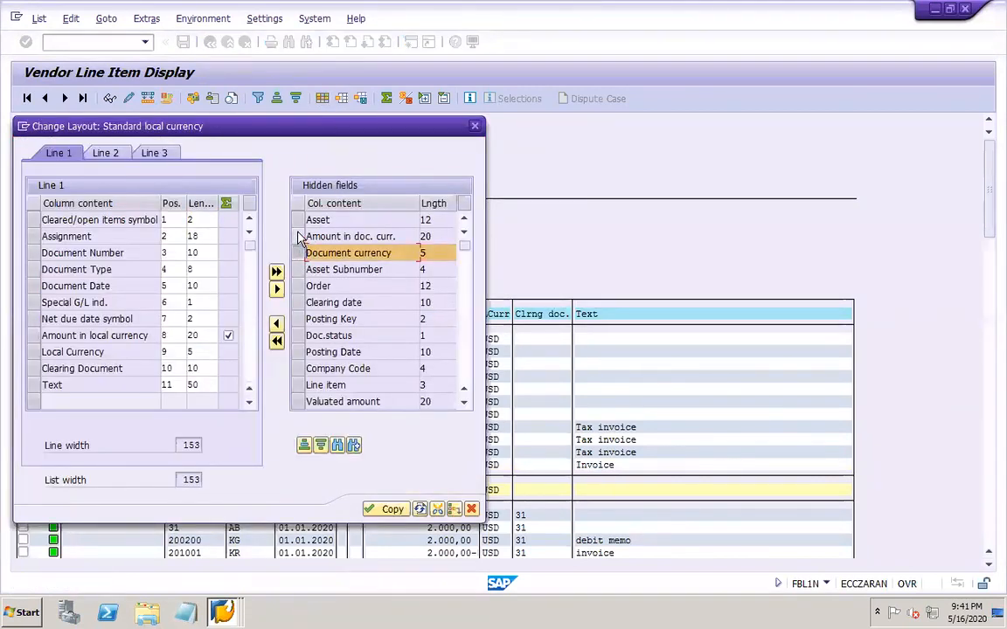
left_click(298, 237, "ctrl")
left_click(33, 351)
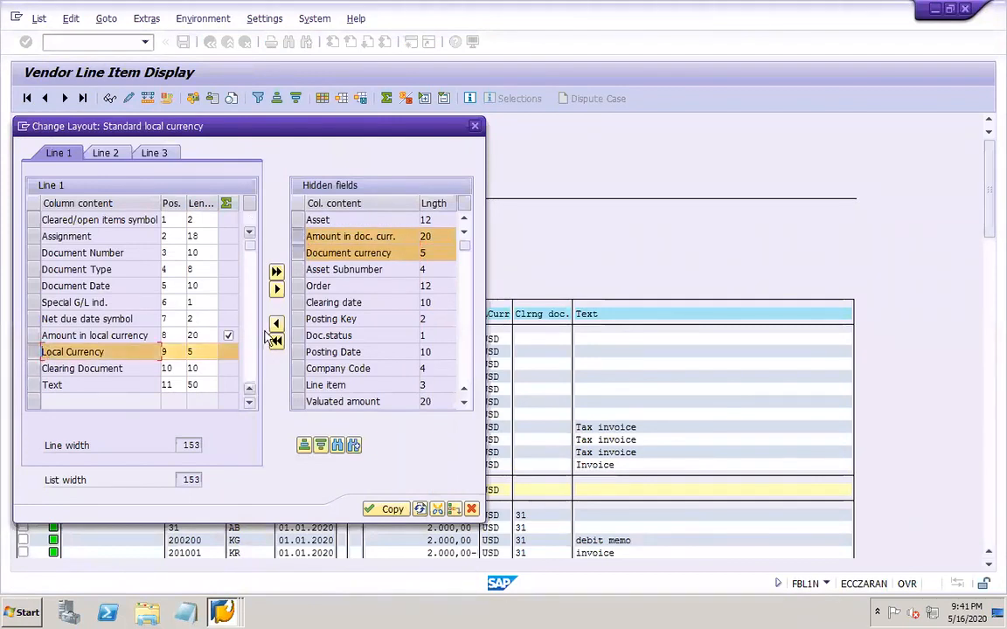
left_click(276, 323)
left_click(386, 510)
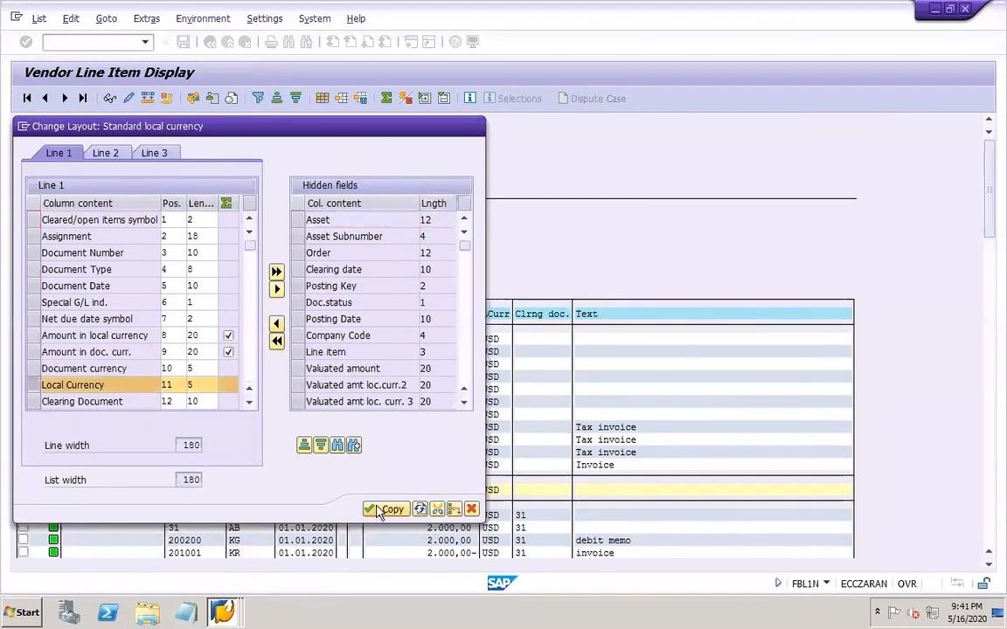
Save the changed line item layout as a user-specific layout named DOR1-GL
left_click(361, 100)
left_click(316, 299)
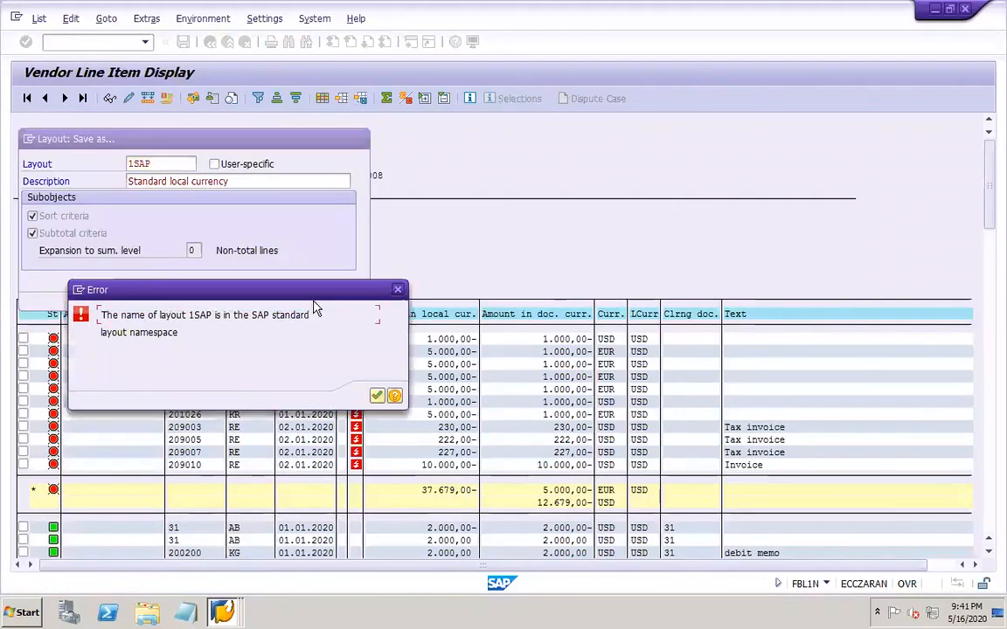
left_click(377, 398)
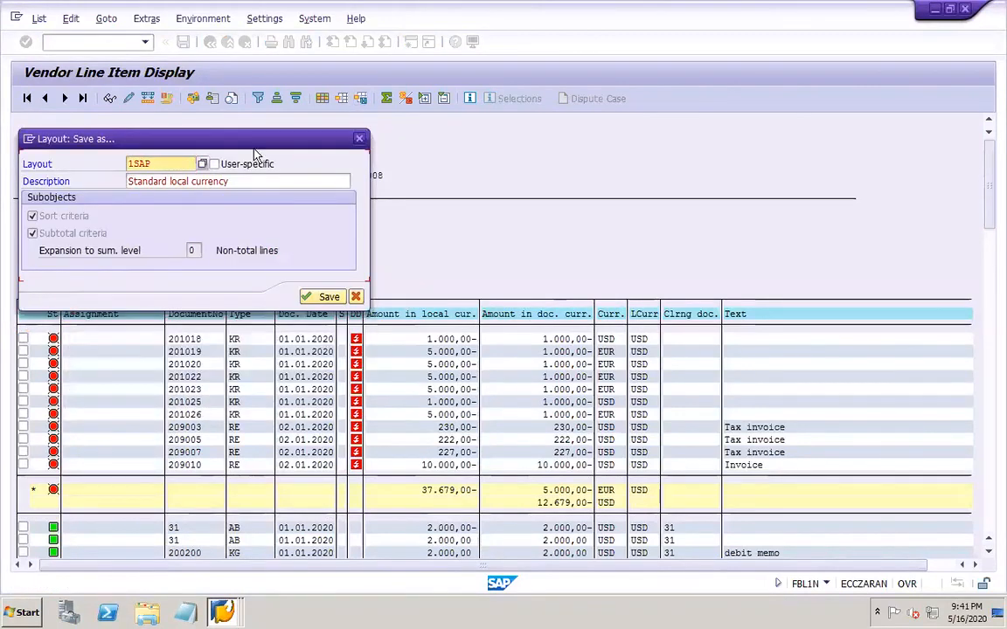
left_click(215, 165)
left_click(317, 296)
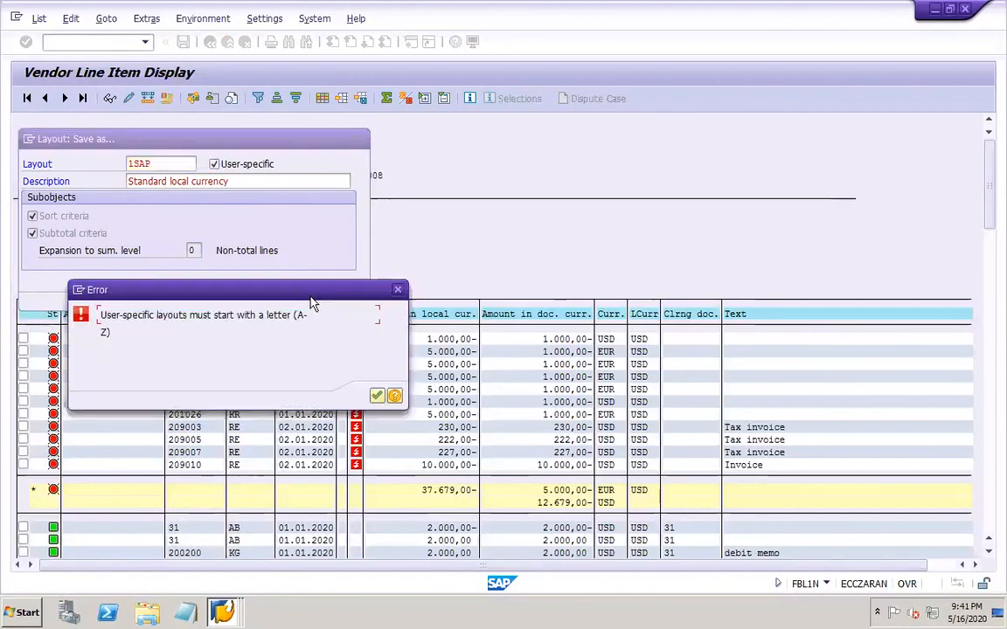
left_click(377, 397)
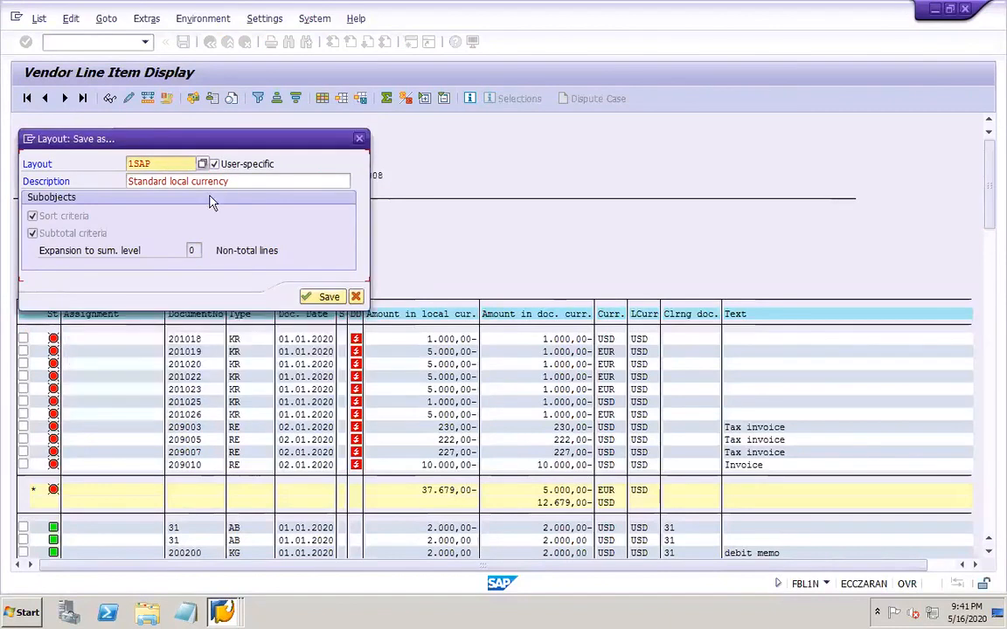
left_click_drag(158, 166, 112, 164)
type("dor")
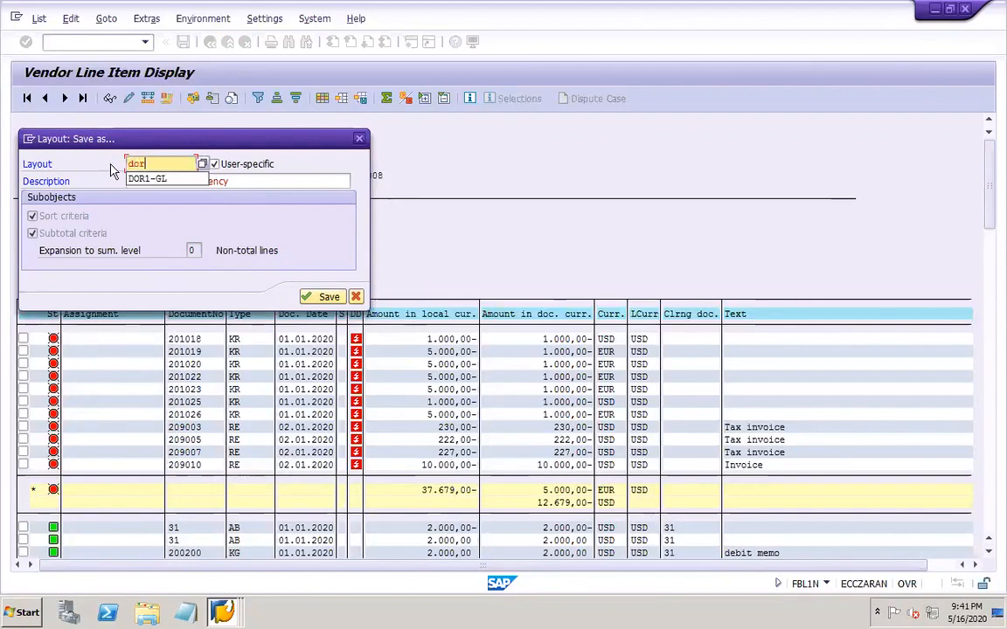
type("1")
left_click(182, 180)
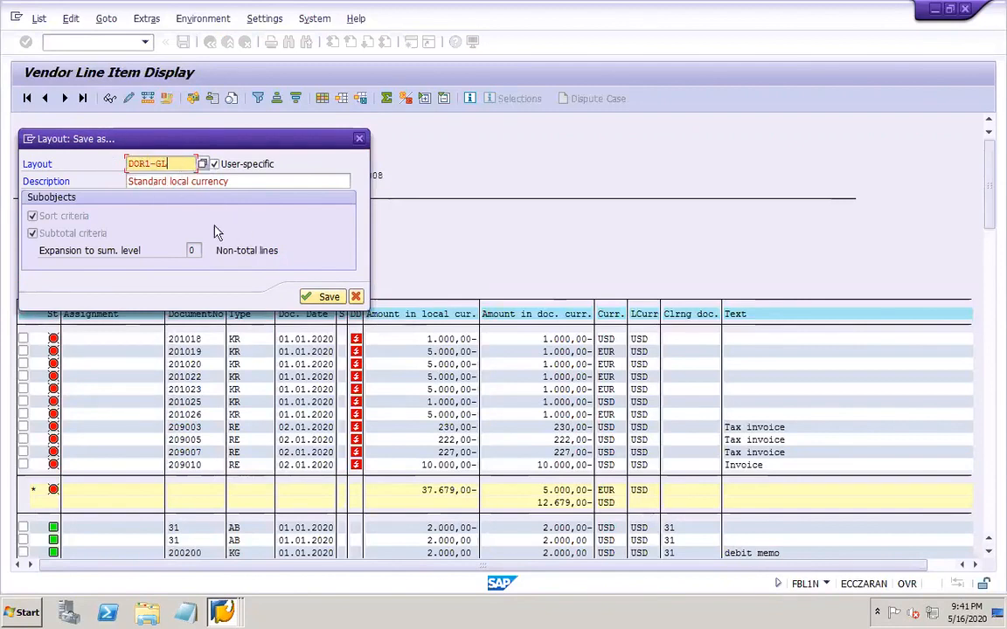
left_click(317, 297)
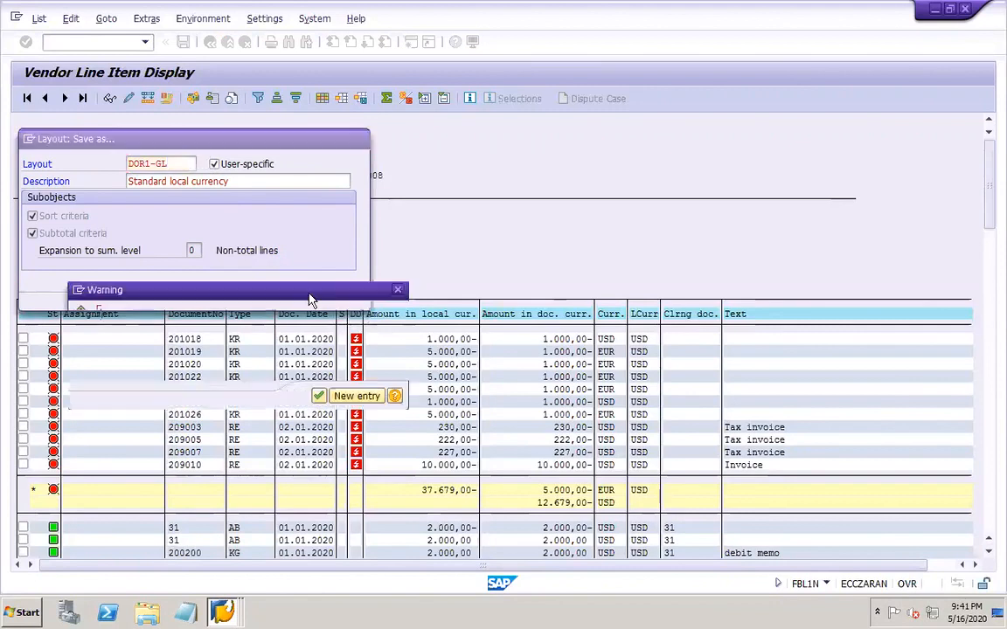
left_click(319, 397)
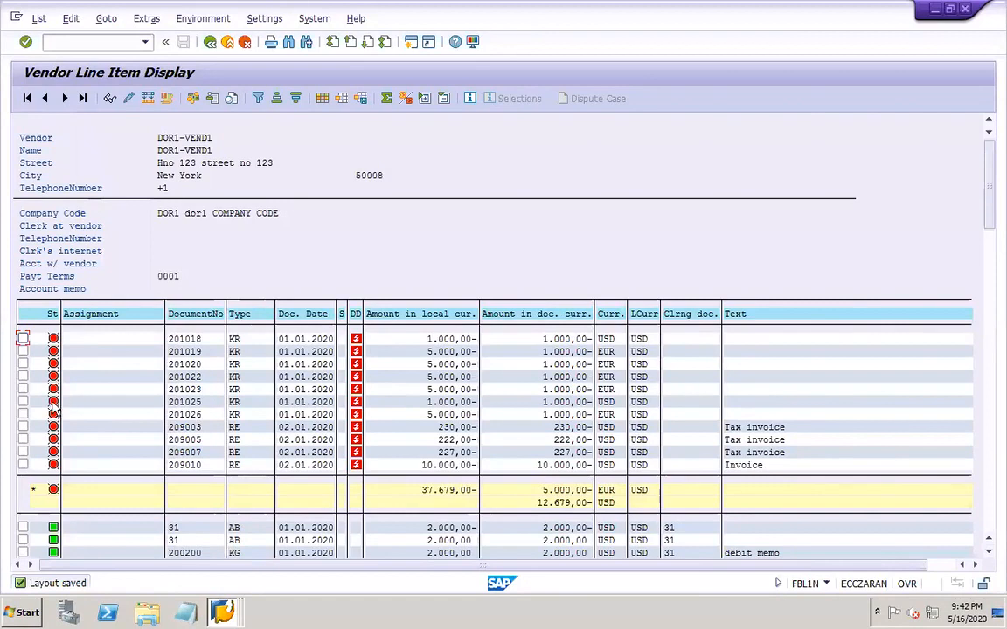
Mark the open item of document 201026 and compare its amounts in local and document currency
left_click(23, 414)
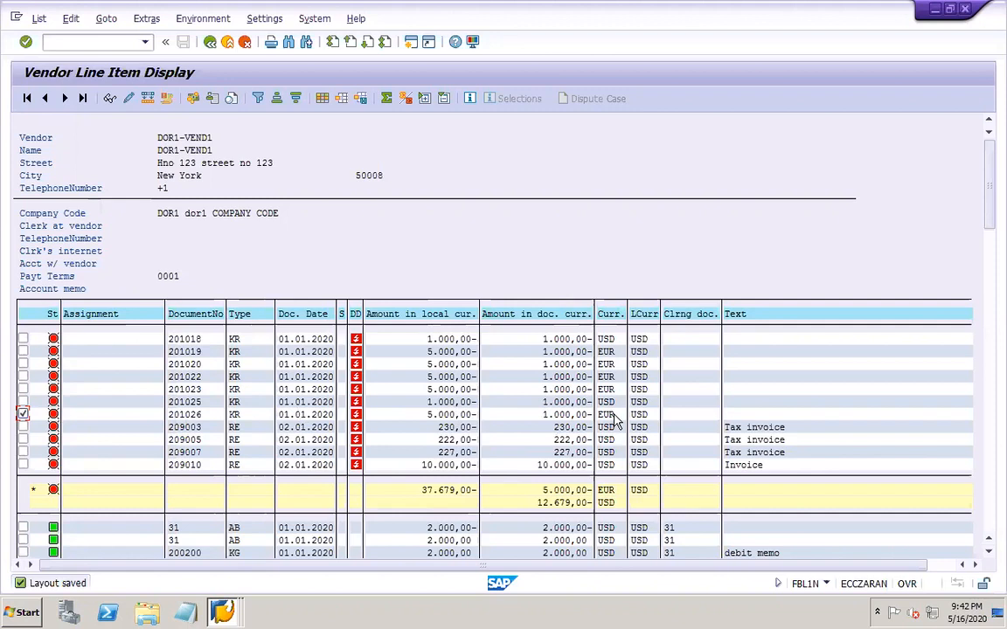
left_click(115, 43)
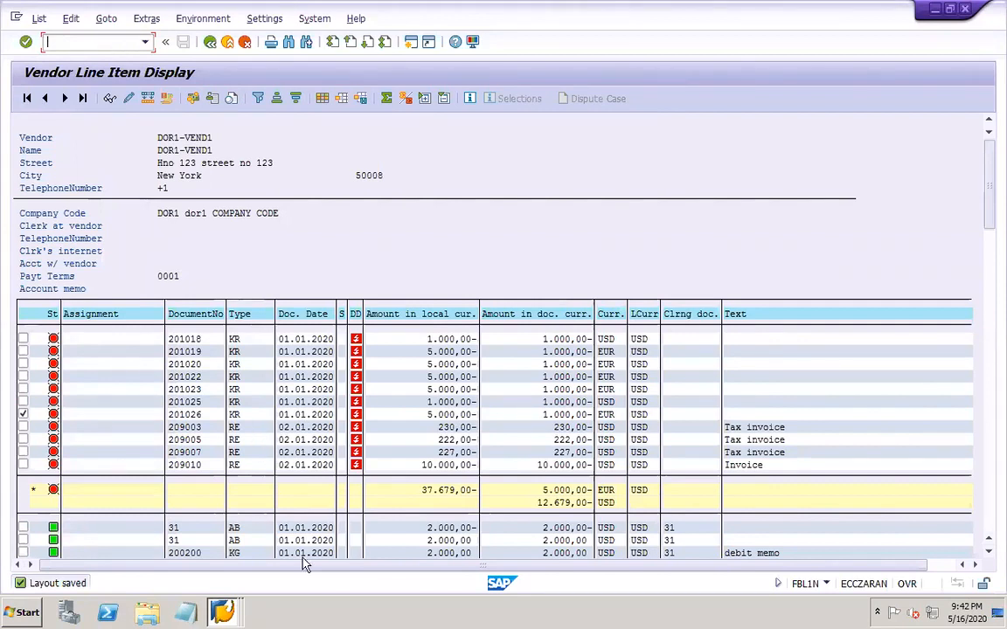
left_click(223, 615)
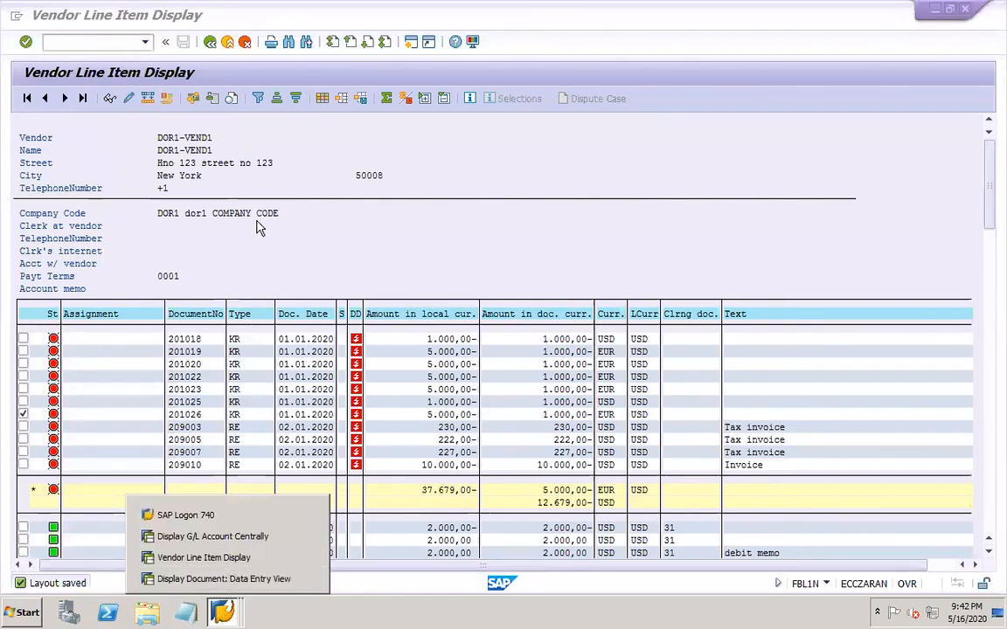
left_click(303, 164)
Open currency exchange rate maintenance OB08 in a new session and position the table at the DOR1 rate type entries
left_click(121, 41)
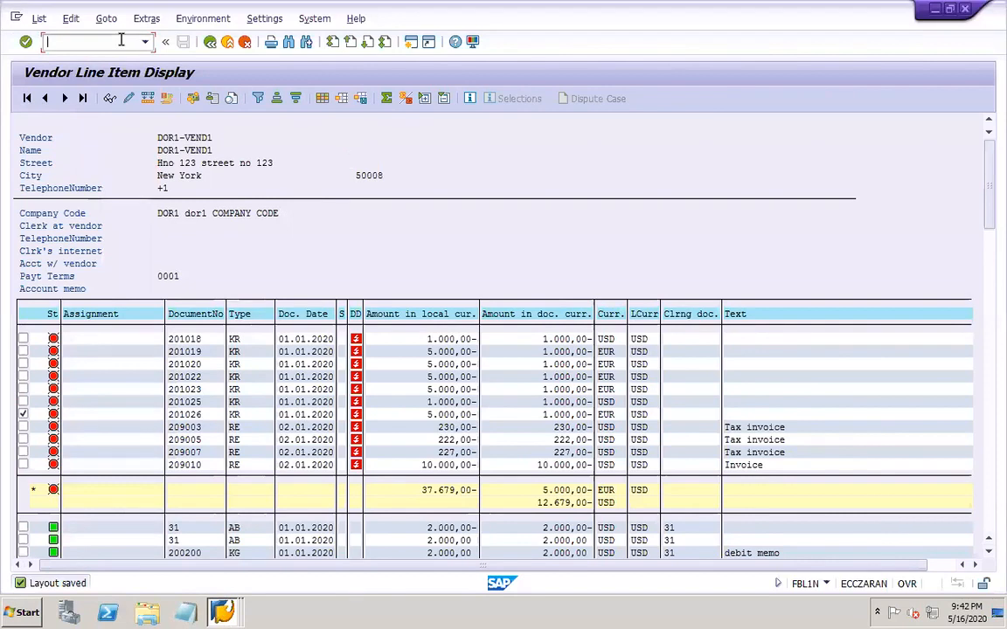
type("/oob08")
key("Return")
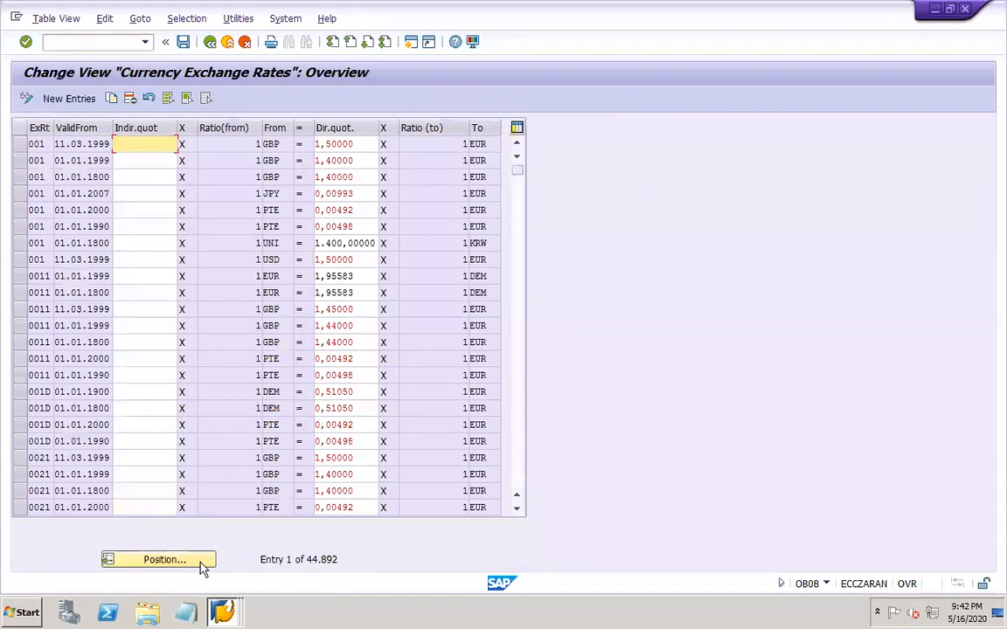
left_click(166, 559)
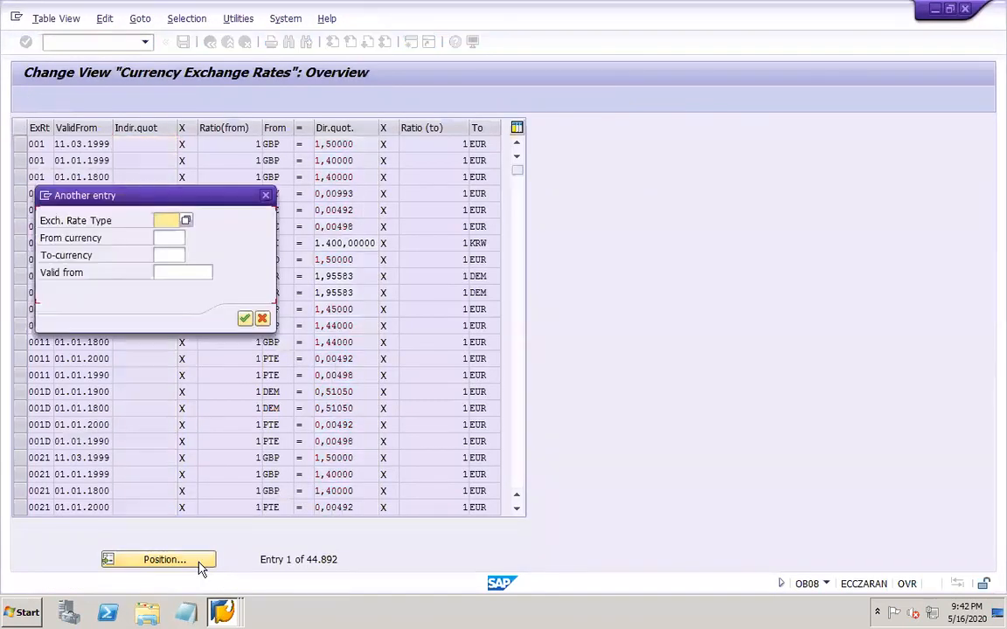
type("EURX")
key("Return")
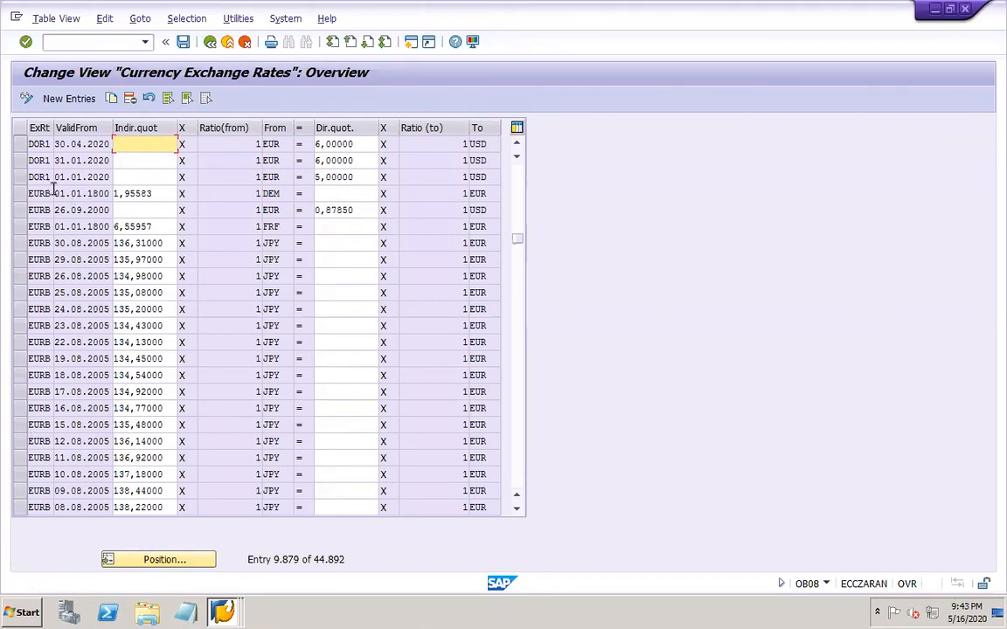
Copy the DOR1 EUR-to-USD rate of 31.01.2020 to an entry valid from 15.01.2020 at rate 7, saving it in the proposed customizing request
left_click(19, 160)
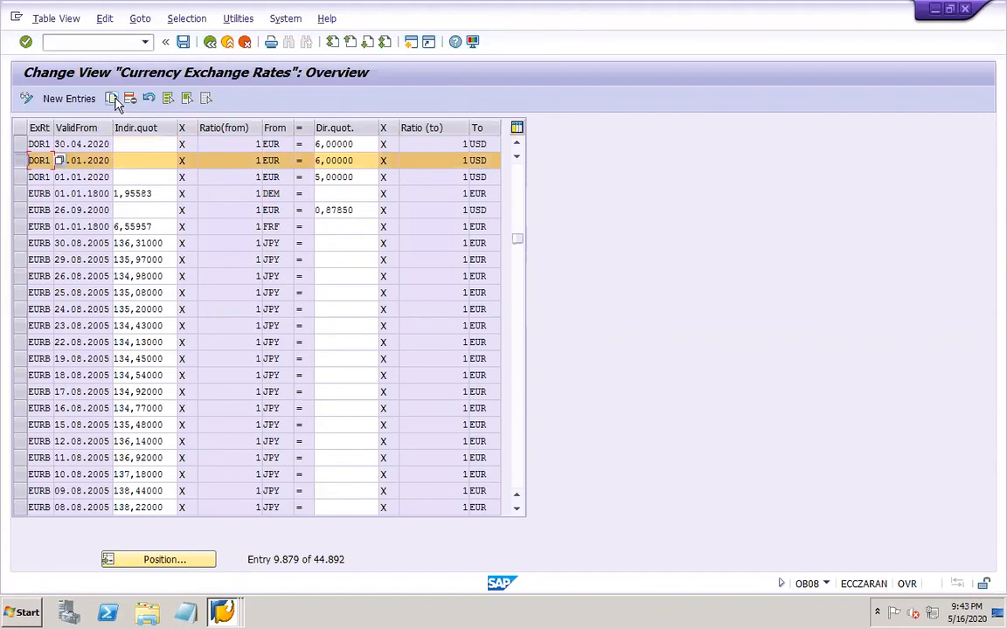
left_click(111, 98)
left_click(89, 144)
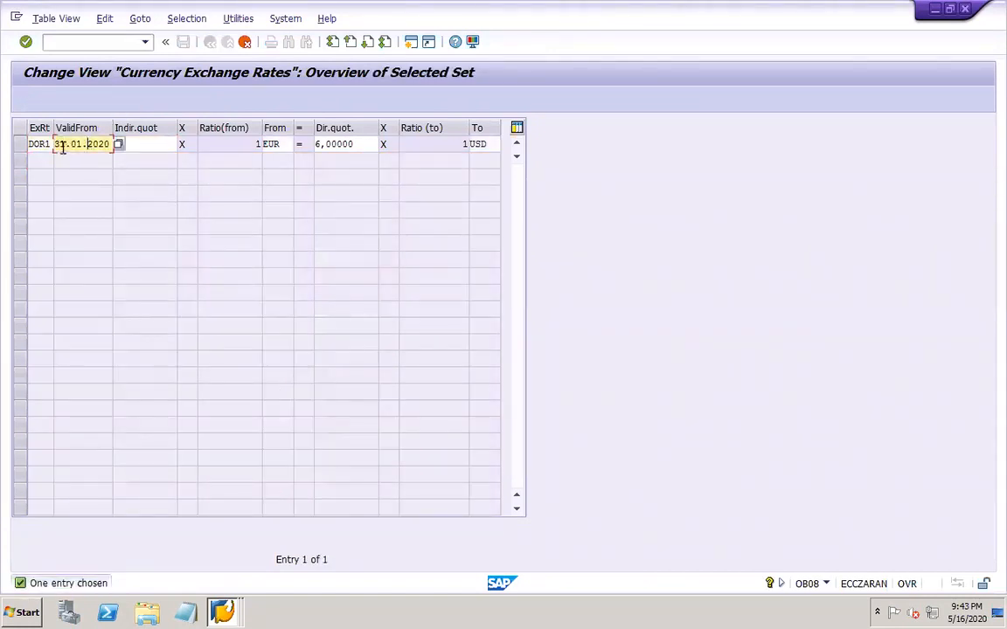
left_click(55, 143)
type("15")
left_click(317, 144)
type("7")
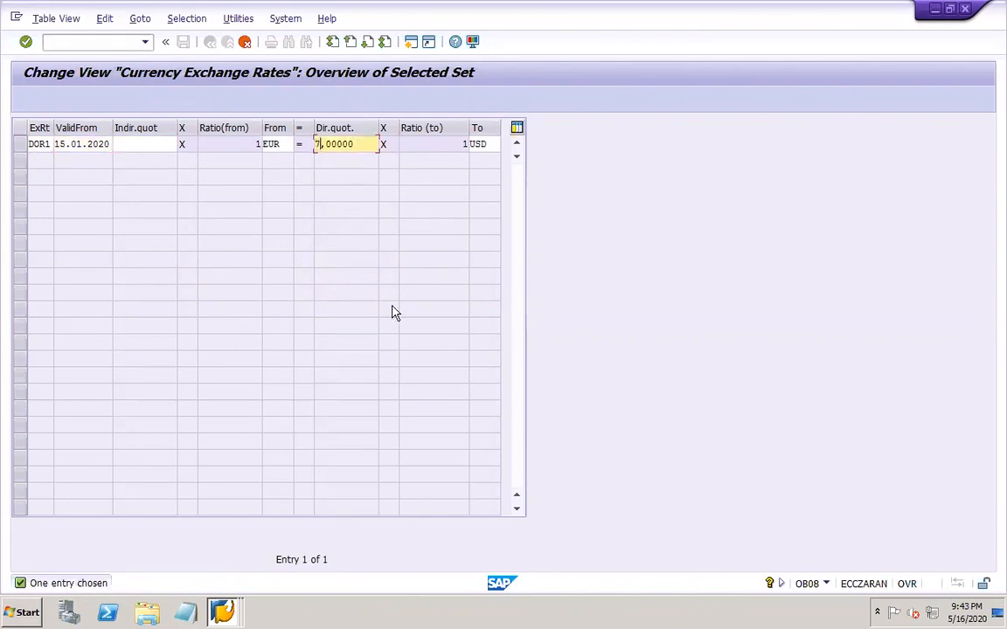
key("Return")
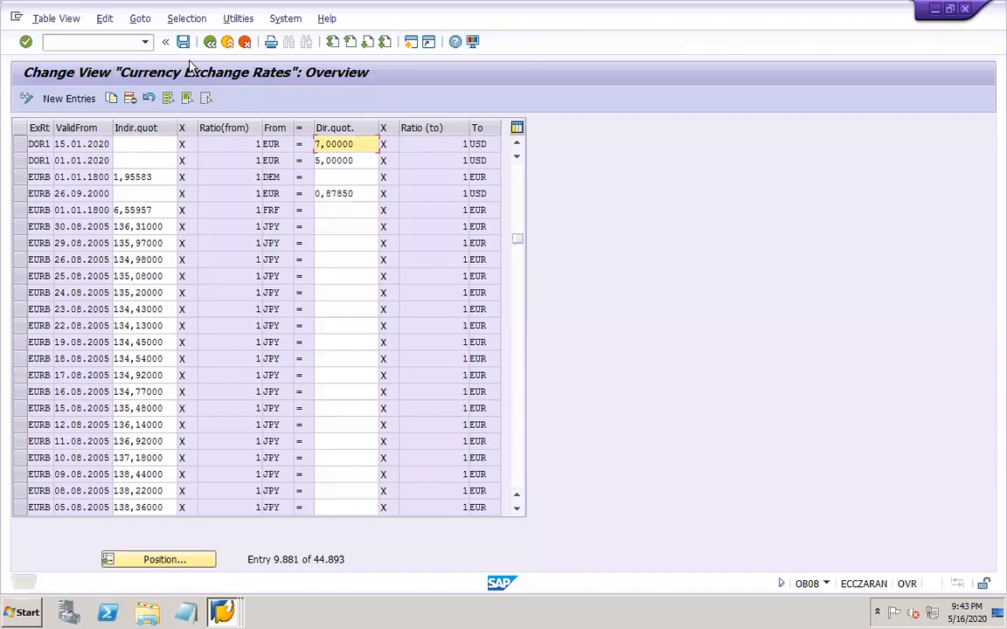
left_click(183, 42)
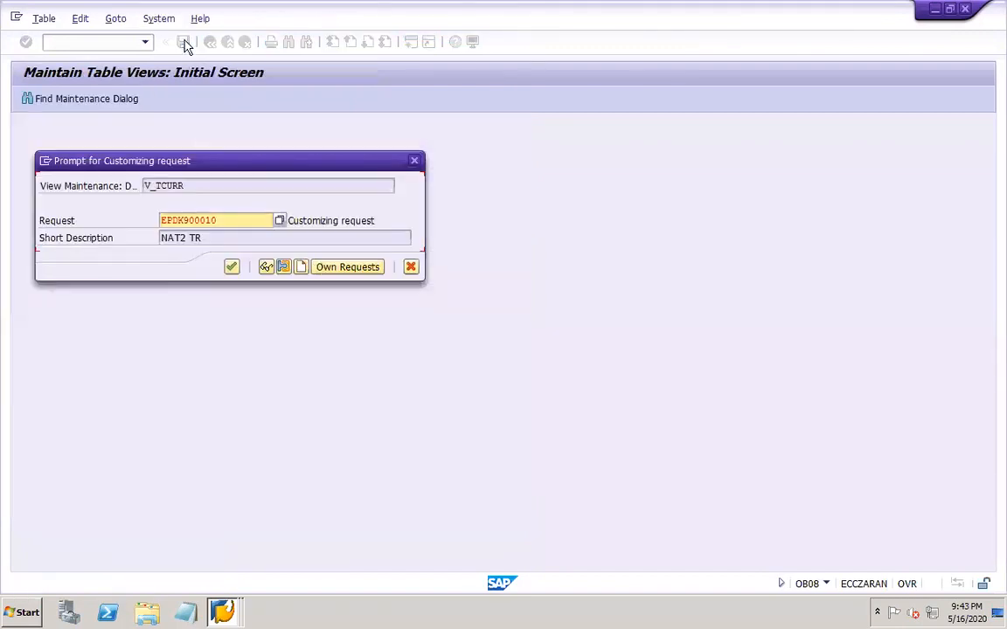
left_click(231, 266)
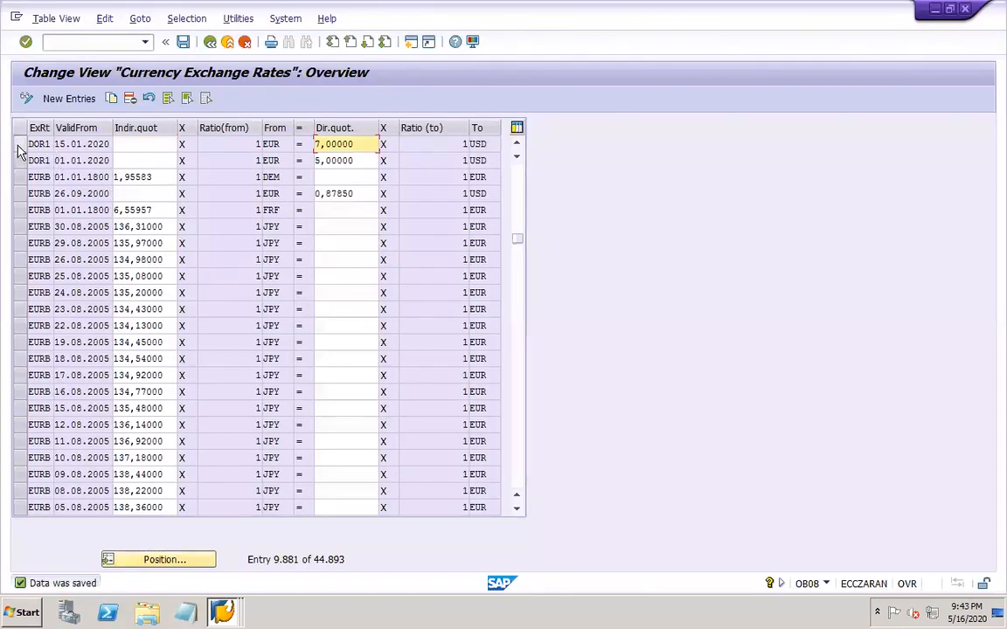
Mark the DOR1 rates valid from 01.01.2020 and 15.01.2020 to compare them, and save the rate table again
scroll(288, 139, "up", 1)
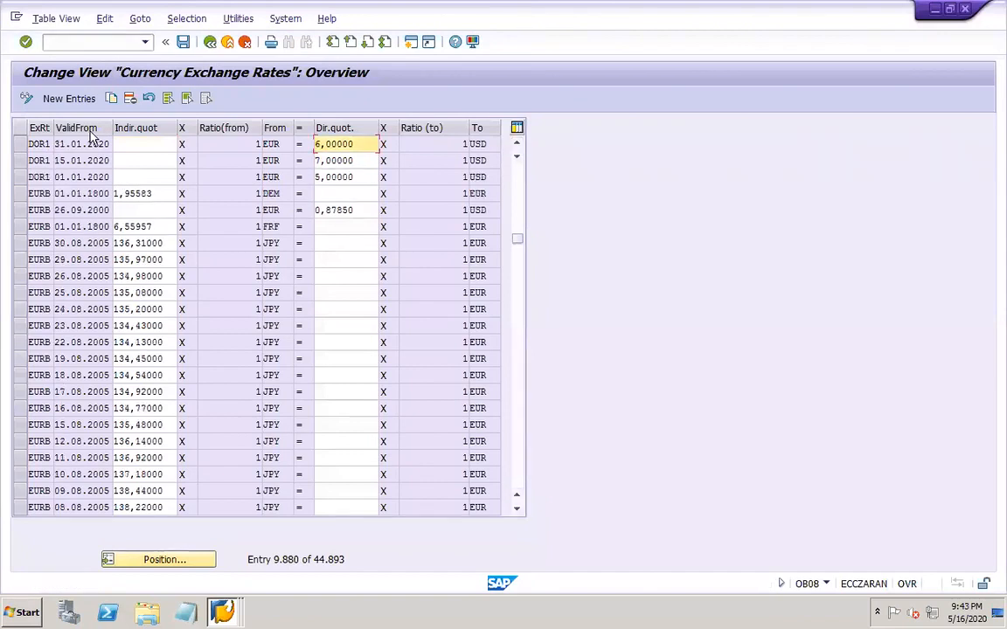
left_click(25, 179)
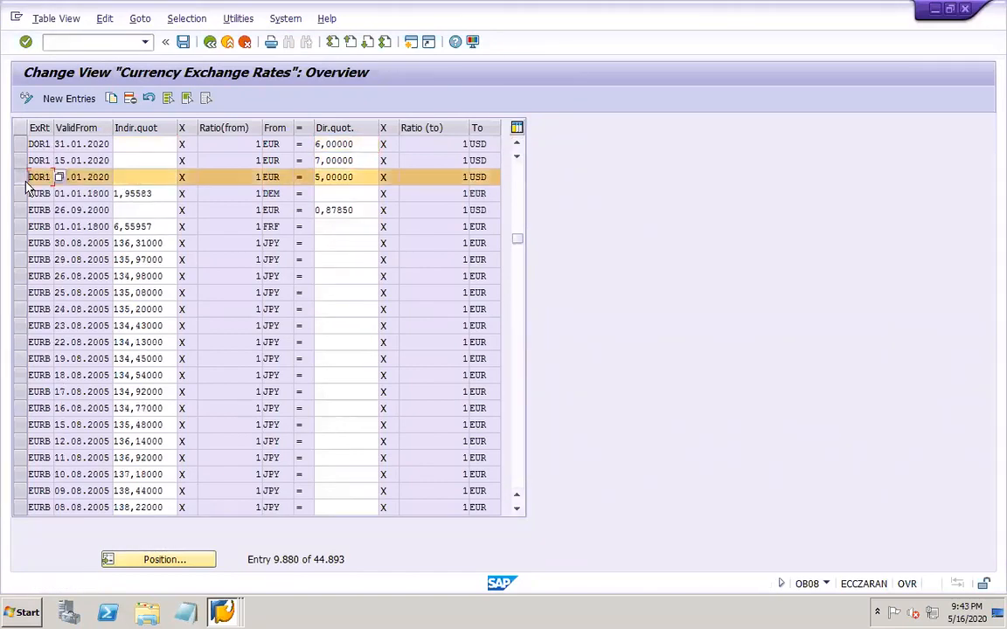
left_click(21, 161)
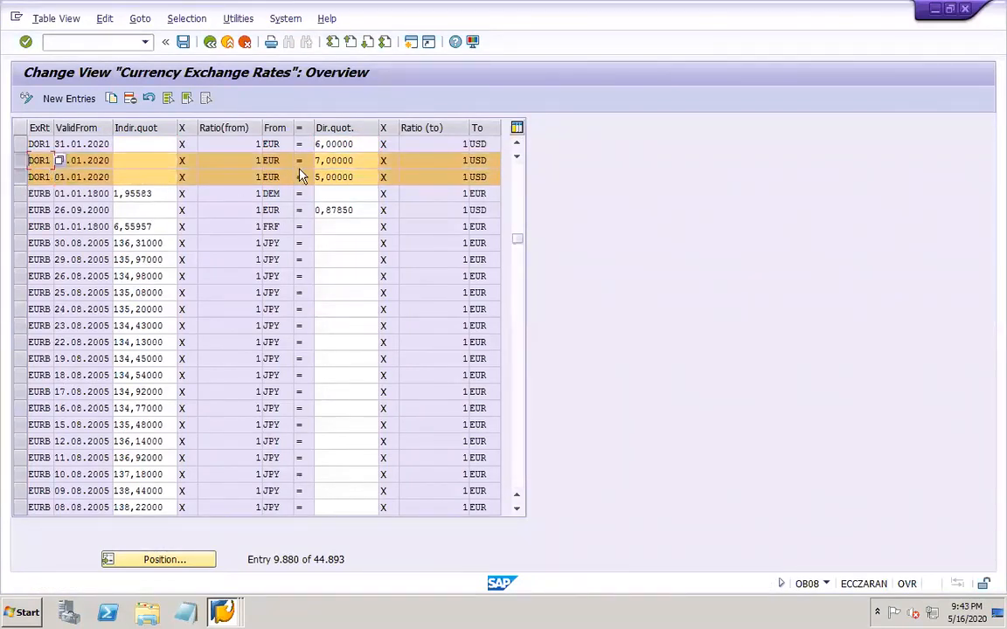
left_click(107, 42)
left_click(183, 41)
Switch to outgoing payment transaction F-53 in the same session and set the document date to 15.01.2020
left_click(119, 42)
type("/n")
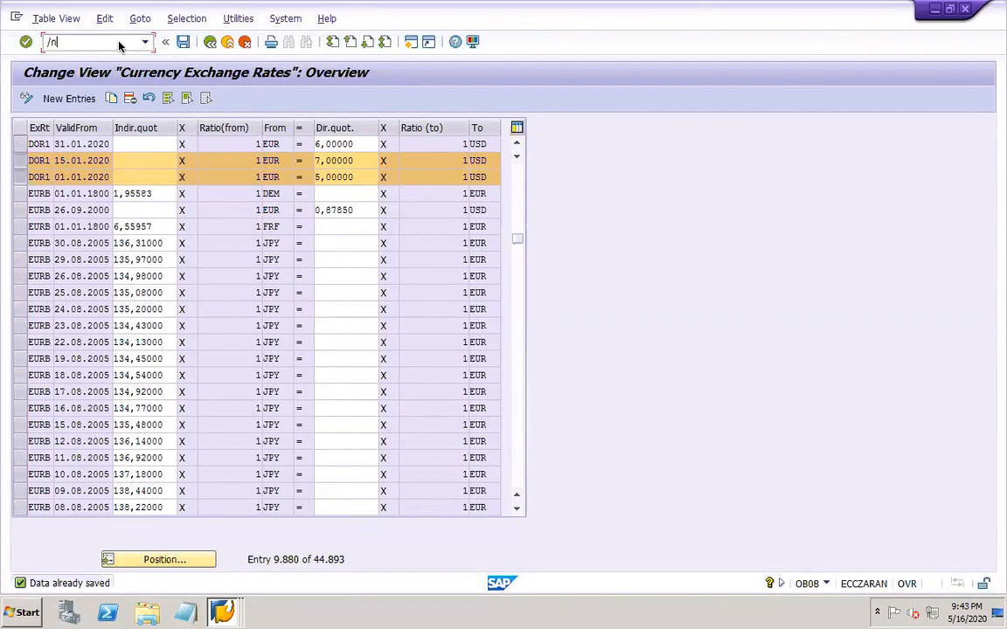
type("f-53")
key("Return")
key("space")
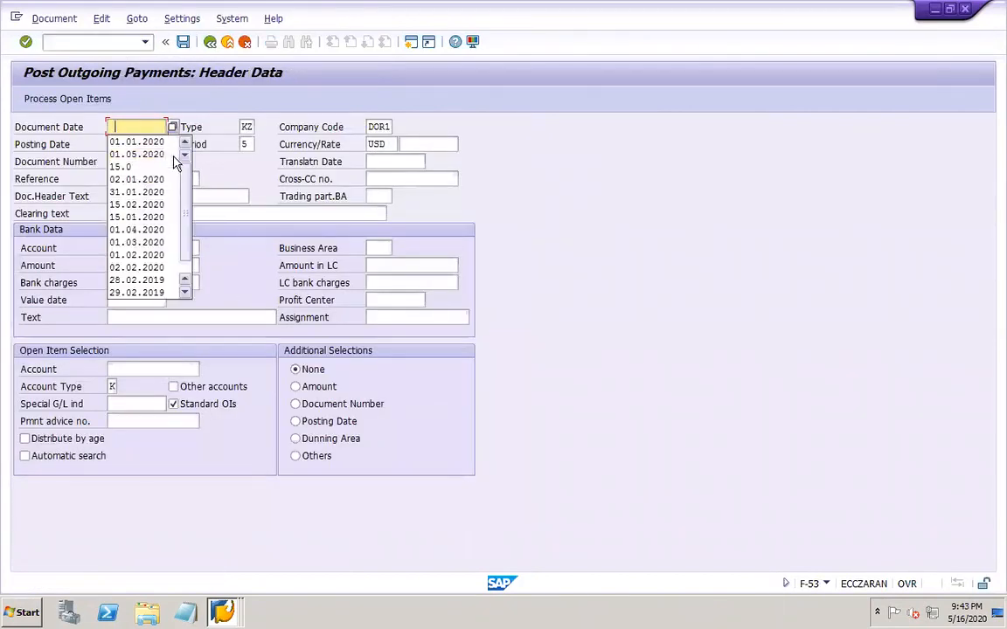
left_click(140, 141)
left_click(246, 127)
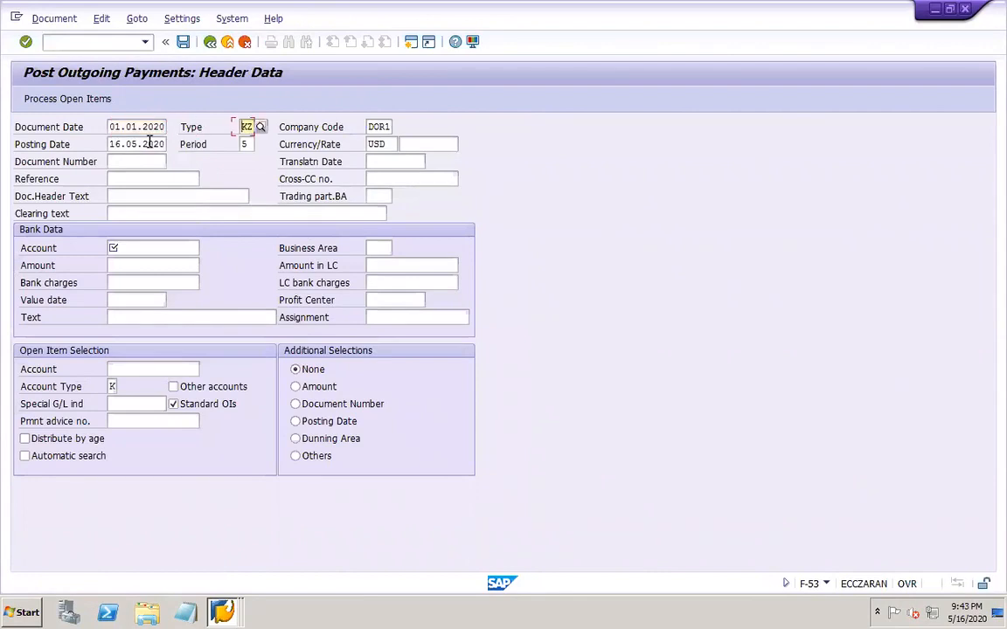
left_click(111, 127)
type("15")
key("Tab")
key("Tab")
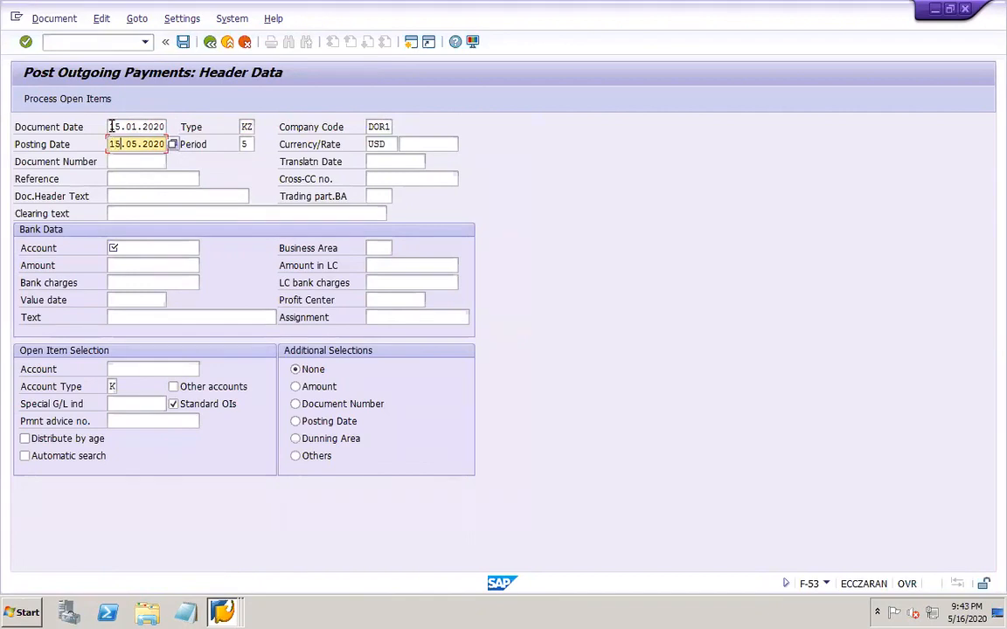
Set the payment's posting date to 15.01.2020 and its currency to EUR
type("15.01")
key("Tab")
key("Tab")
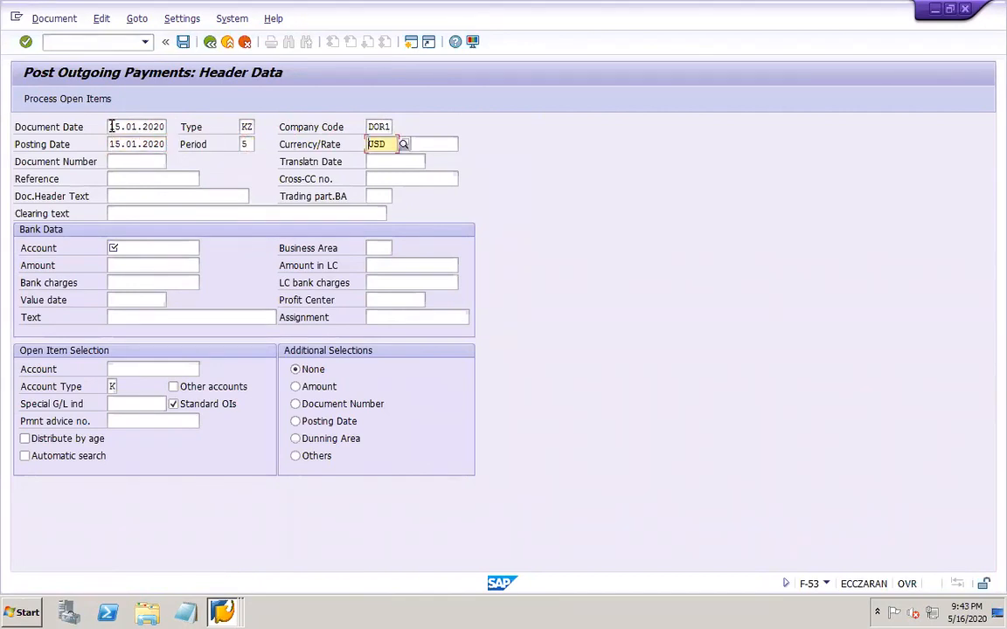
type("eur")
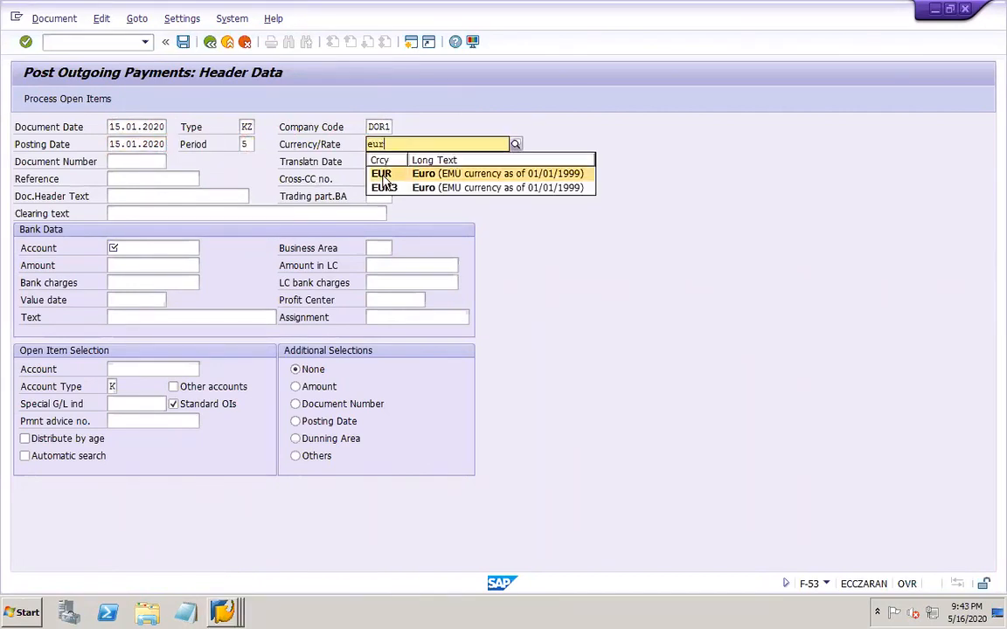
key("Return")
Fill in the bank data with account 10000, amount 1000 and the text payment
left_click(154, 248)
left_click(135, 264)
left_click(133, 268)
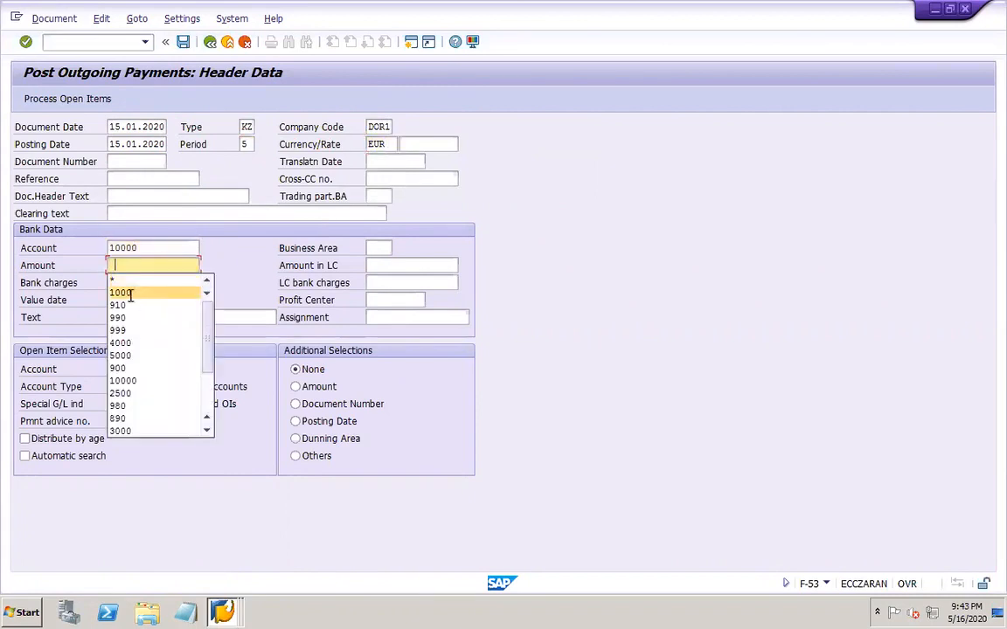
left_click(131, 293)
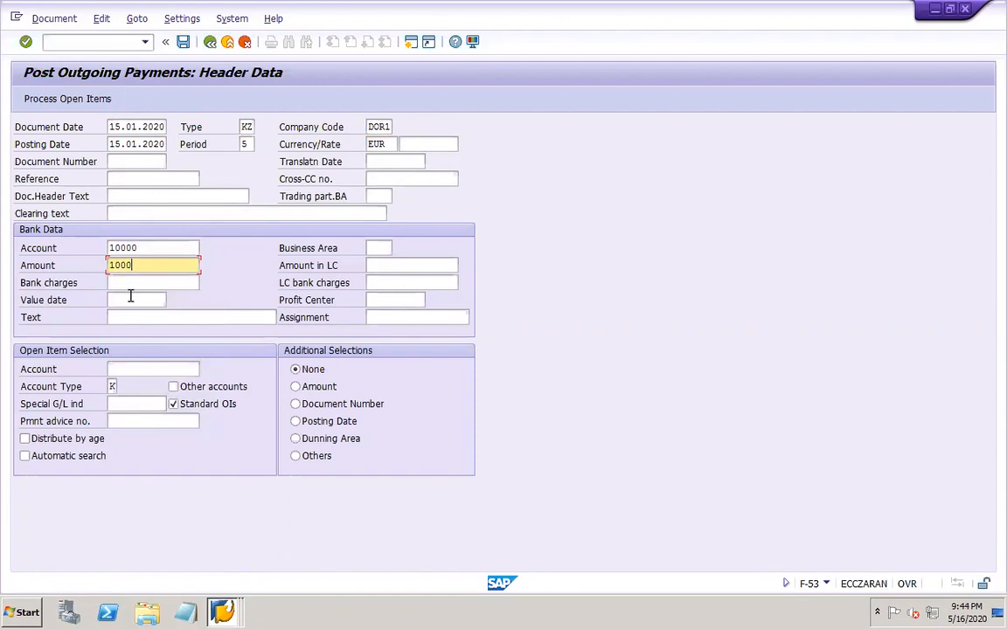
left_click(170, 318)
left_click(144, 331)
Set the open item selection to vendor account DOR1-VEND1 with document number as the additional selection
left_click(151, 368)
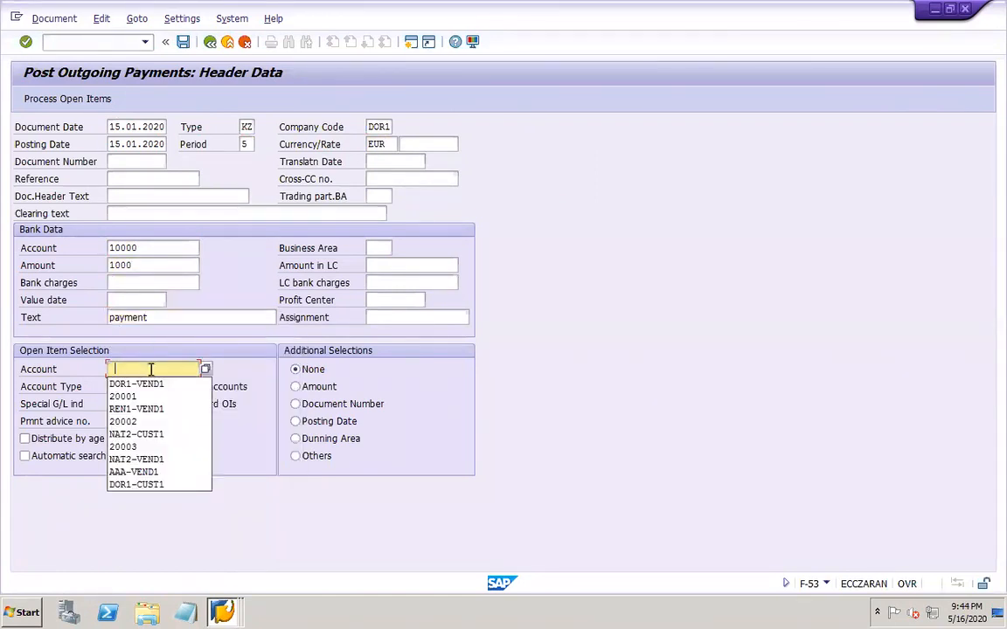
left_click(142, 383)
left_click(296, 404)
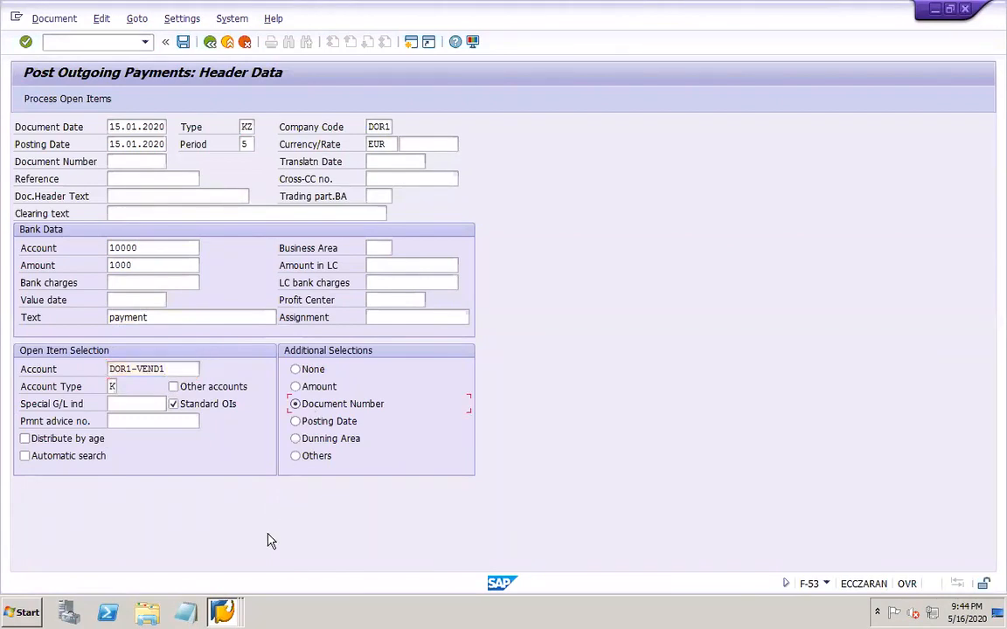
Check the marked invoice in the Vendor Line Item Display session, and process open item 201026 in the outgoing payment
left_click(222, 612)
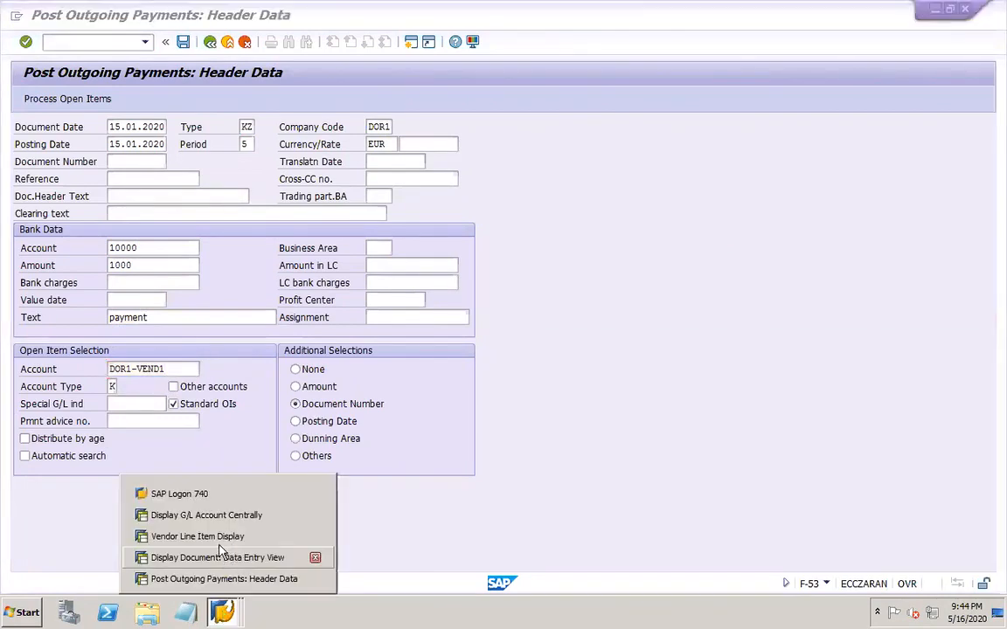
left_click(219, 537)
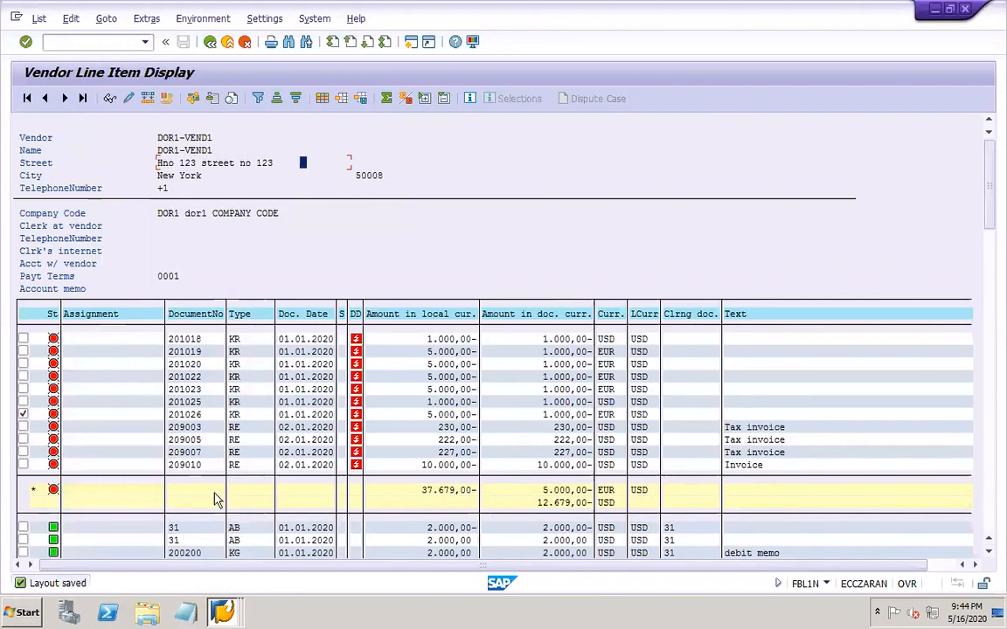
left_click(222, 612)
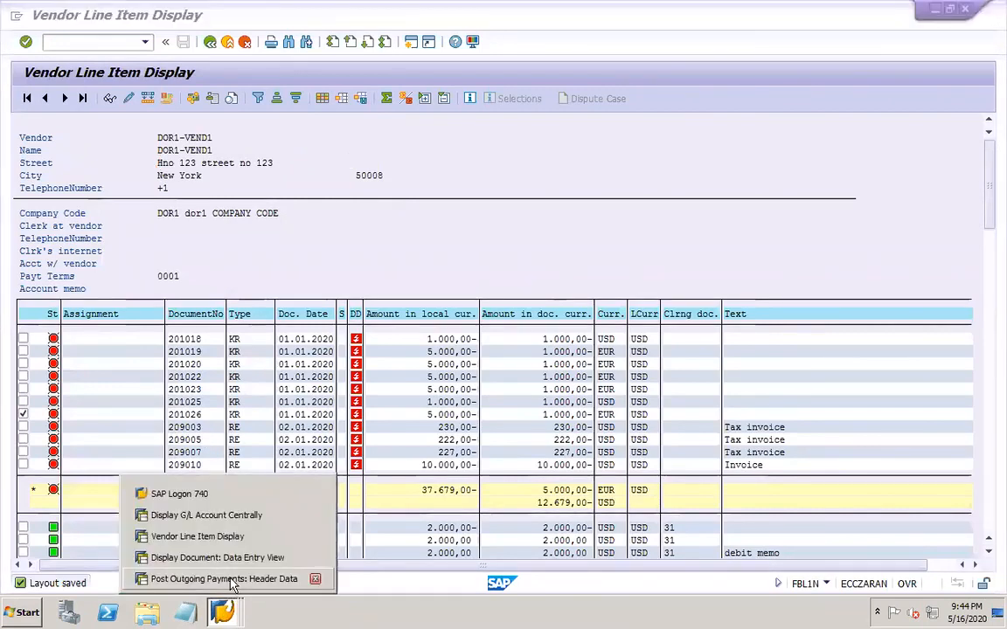
left_click(229, 579)
left_click(48, 98)
type("201")
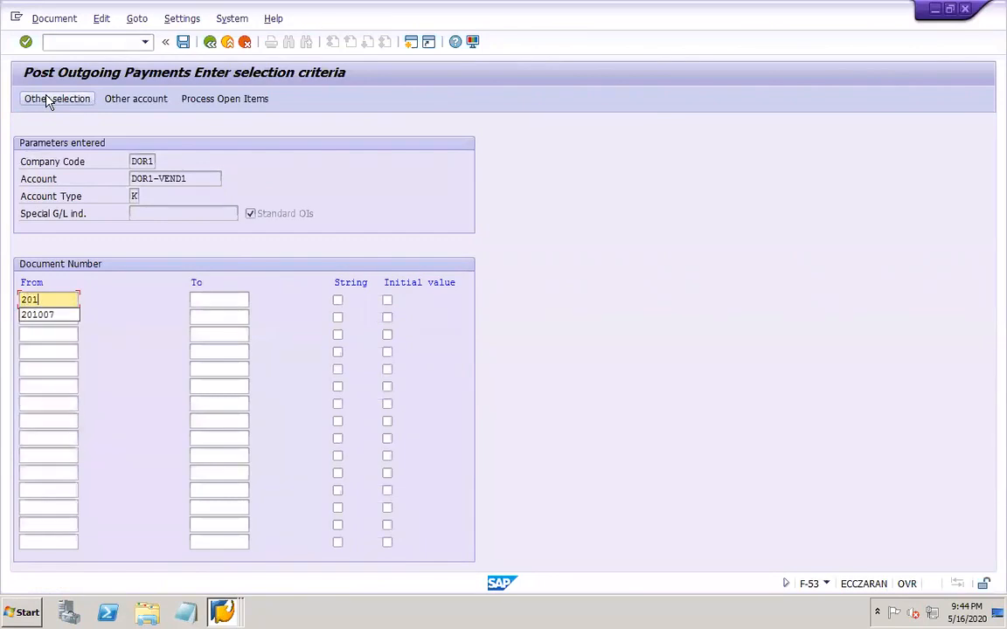
type("026")
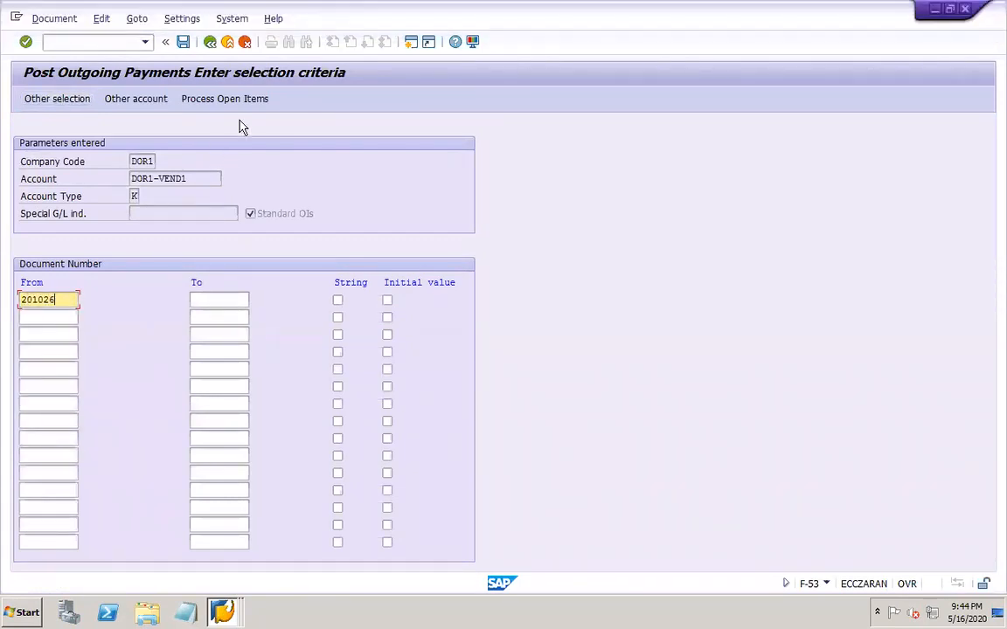
left_click(226, 99)
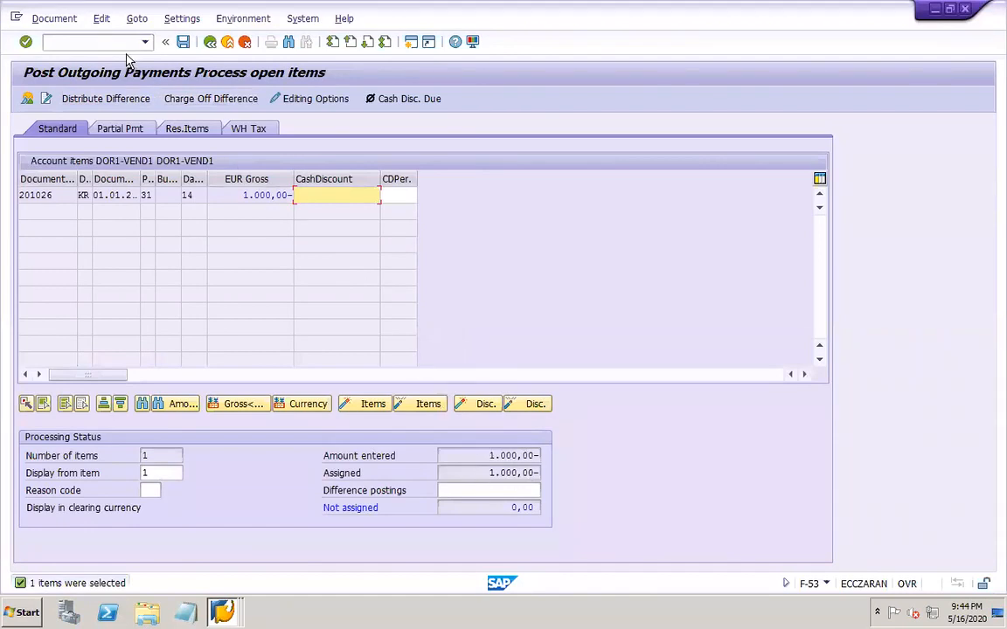
Simulate the outgoing payment and show its line items in local currency
left_click(55, 19)
left_click(85, 56)
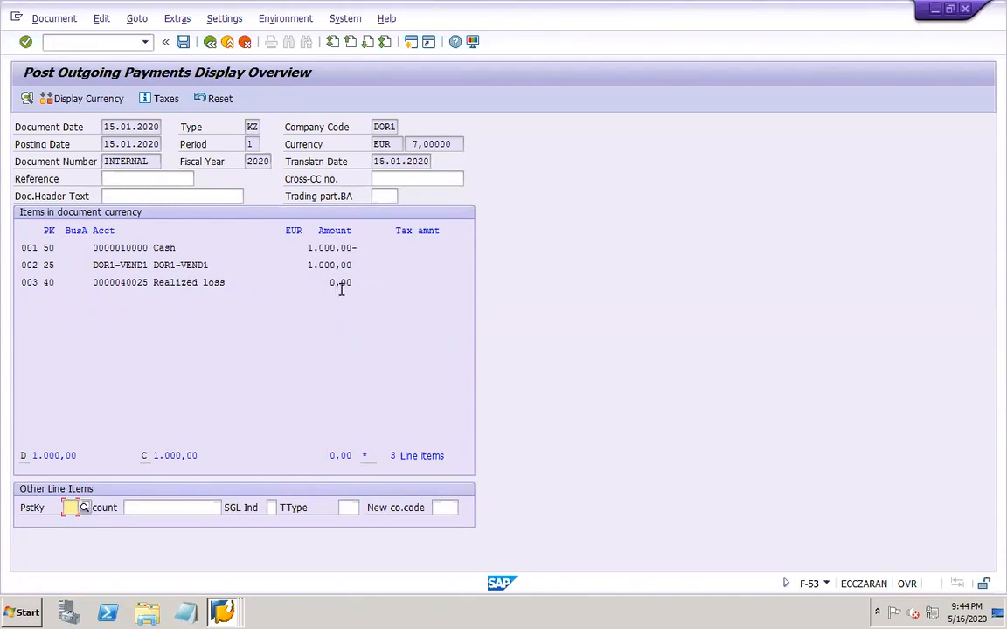
left_click(117, 100)
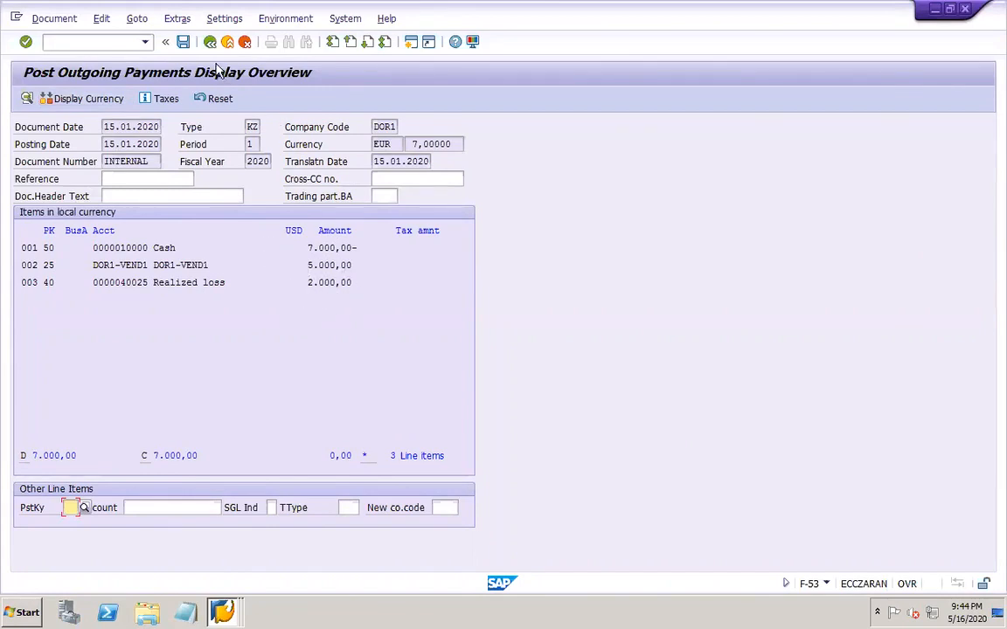
Post the outgoing payment and display the posted document
left_click(181, 42)
left_click(57, 18)
left_click(93, 70)
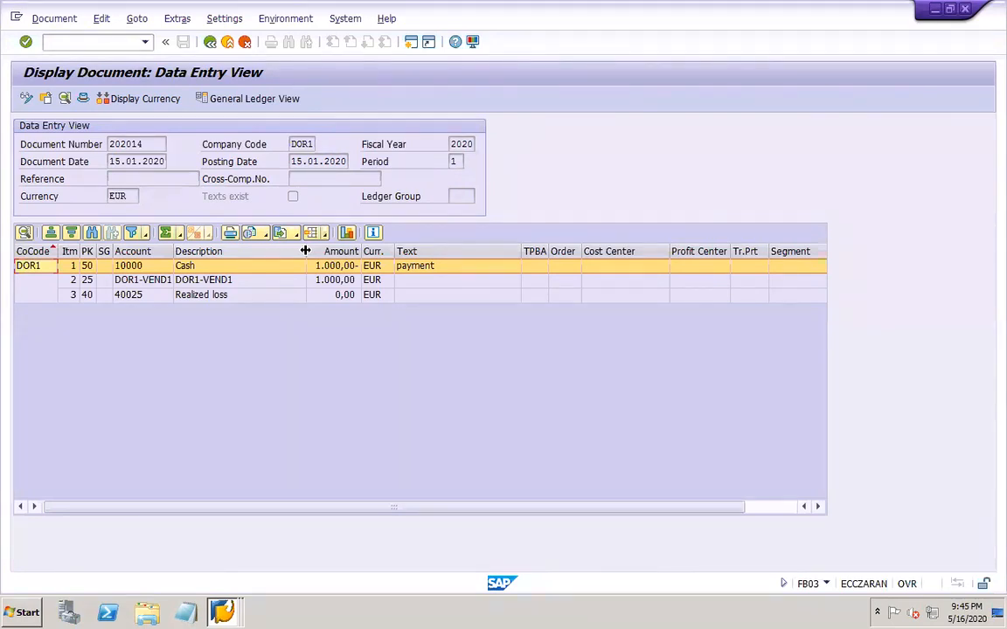
Open OBA1 in a new session and display the KDF exchange rate difference accounts of G/L 20008 in chart DOR1
left_click(222, 612)
left_click(262, 348)
type("/ofb03")
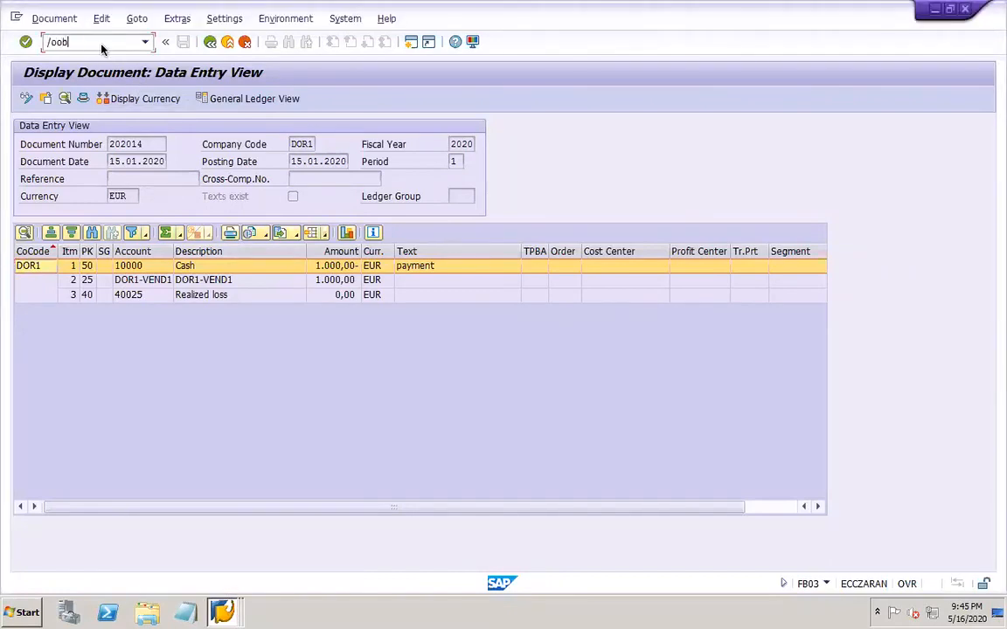
key("Return")
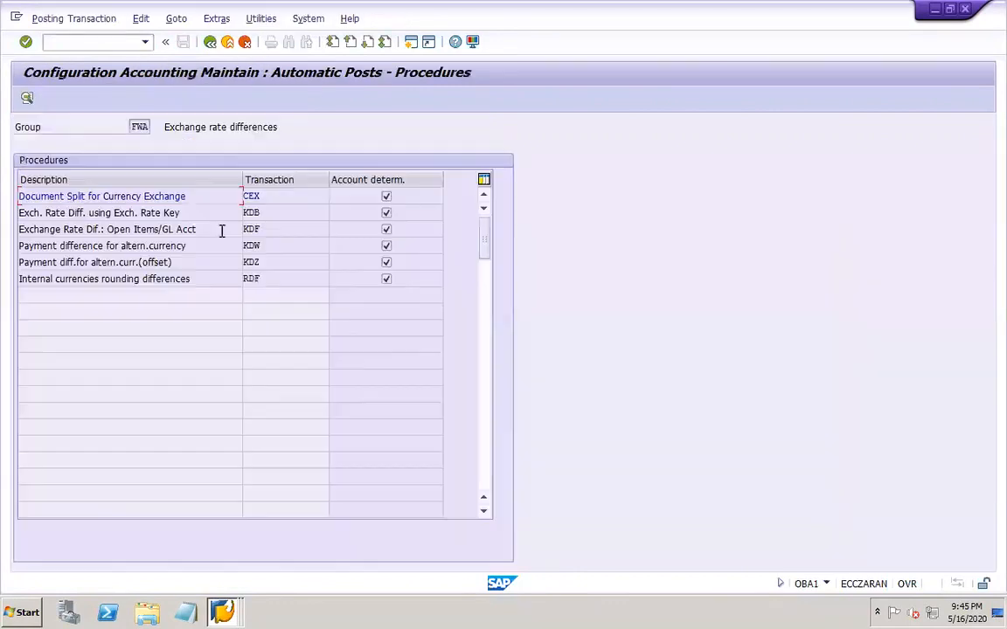
left_click(265, 225)
double_click(267, 228)
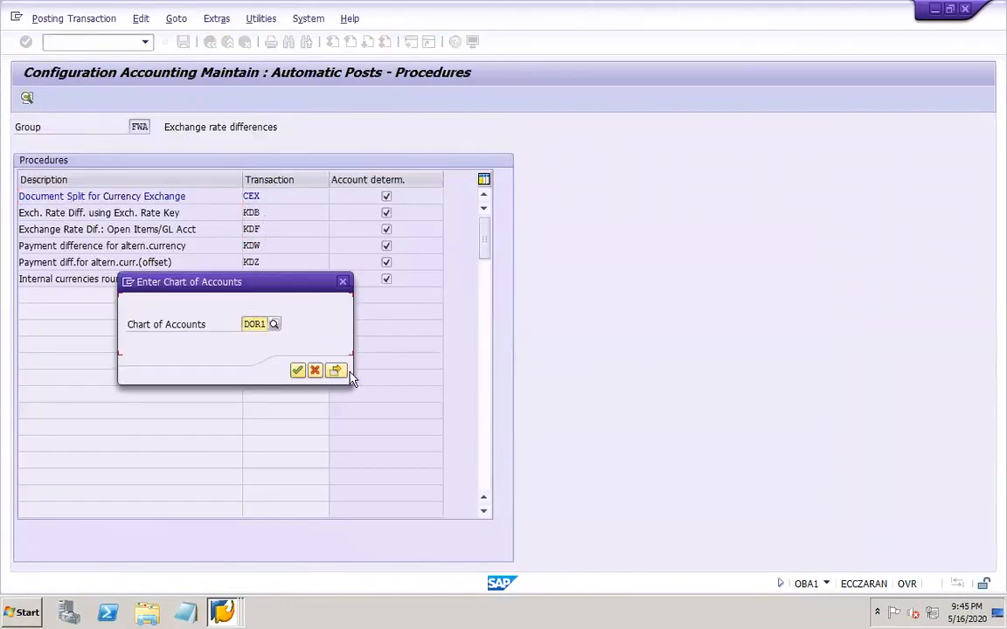
left_click(297, 371)
left_click(67, 210)
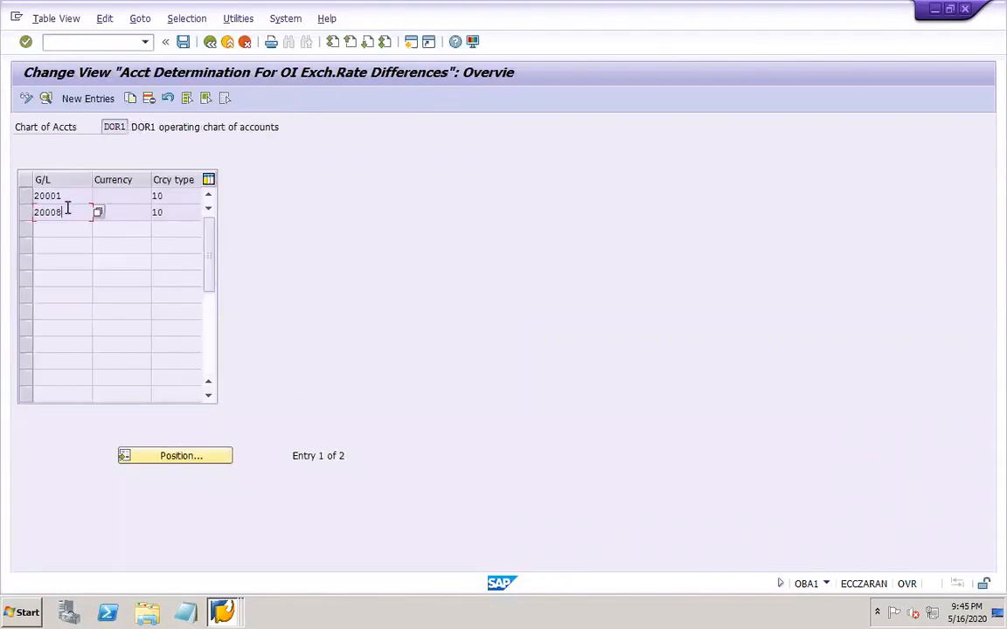
double_click(68, 210)
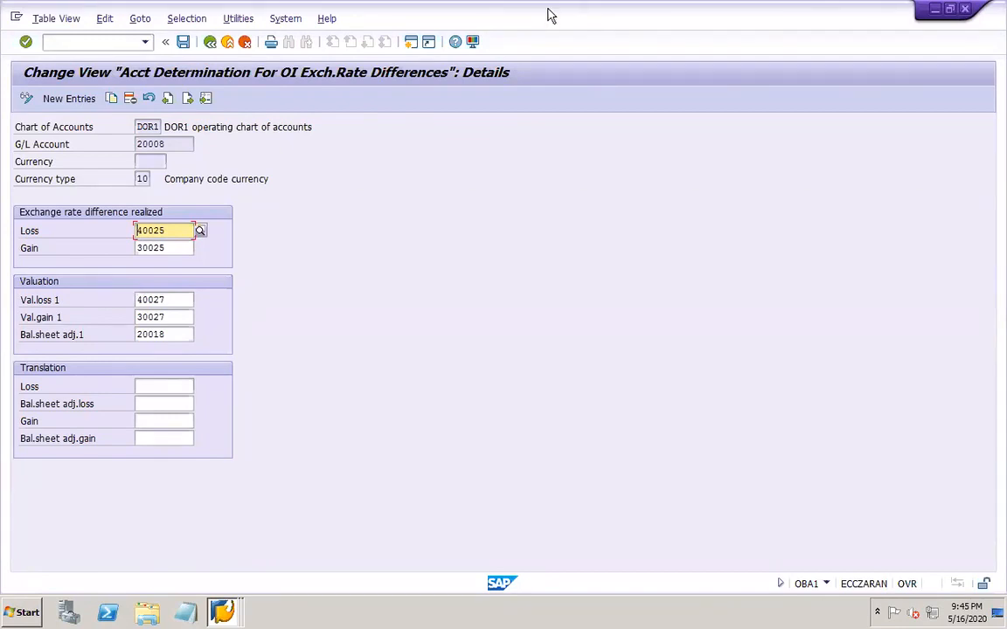
Switch to PowerPoint, add the line "Sort key – OB16" below the vendor tolerances note on slide 45, and save the presentation
mouse_move(818, 9)
left_click(763, 612)
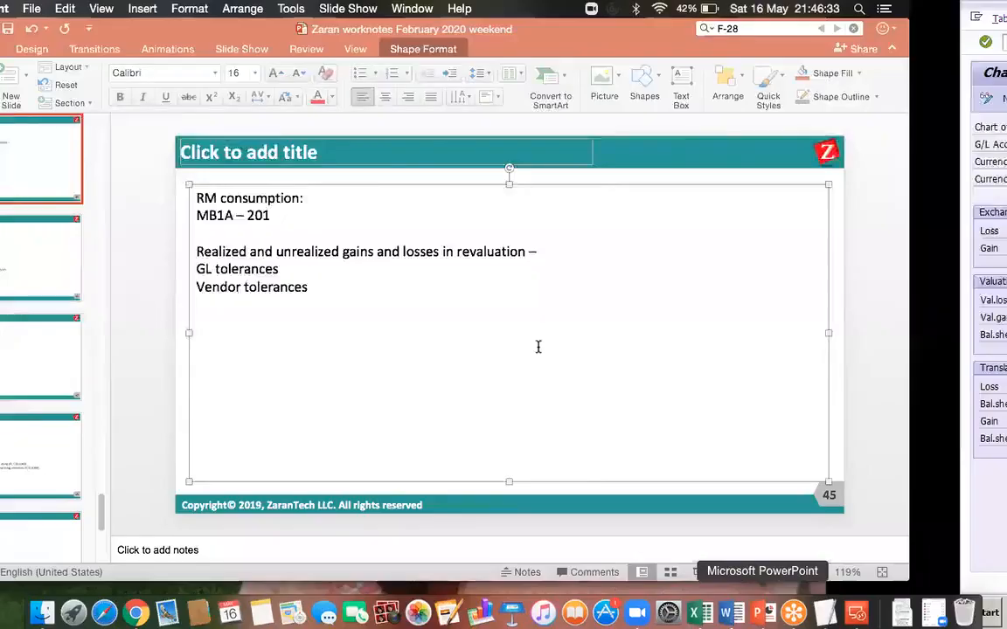
left_click(423, 295)
key("Return")
key("Return")
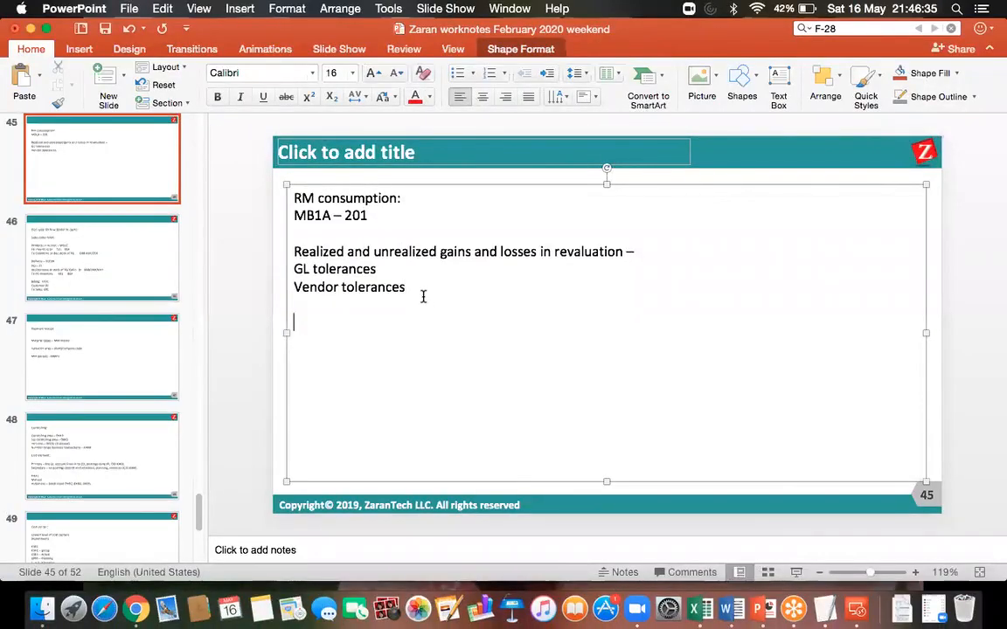
type("Sort")
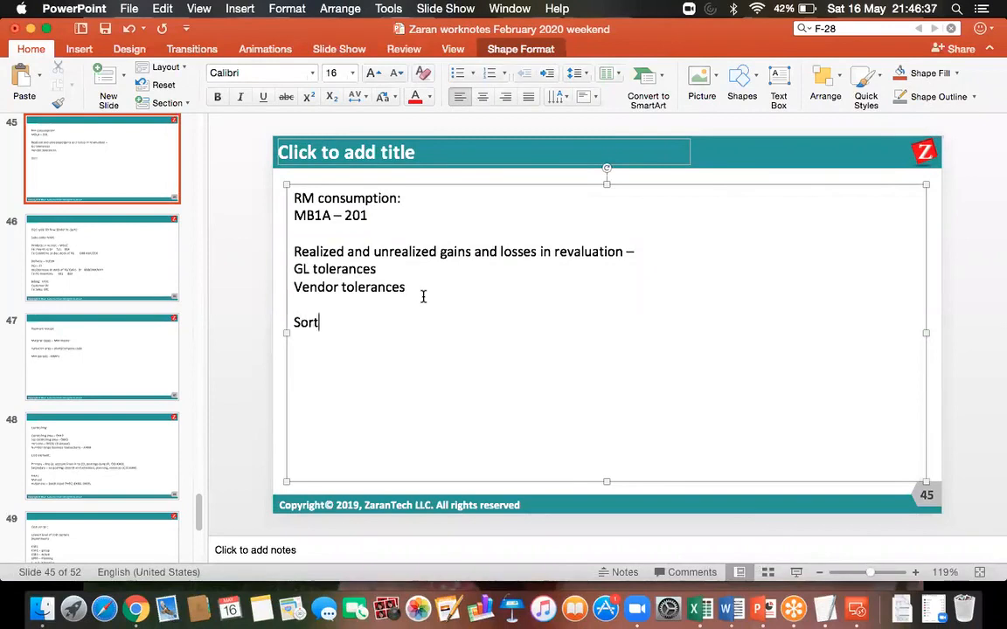
type(" key")
left_click(105, 29)
type("-")
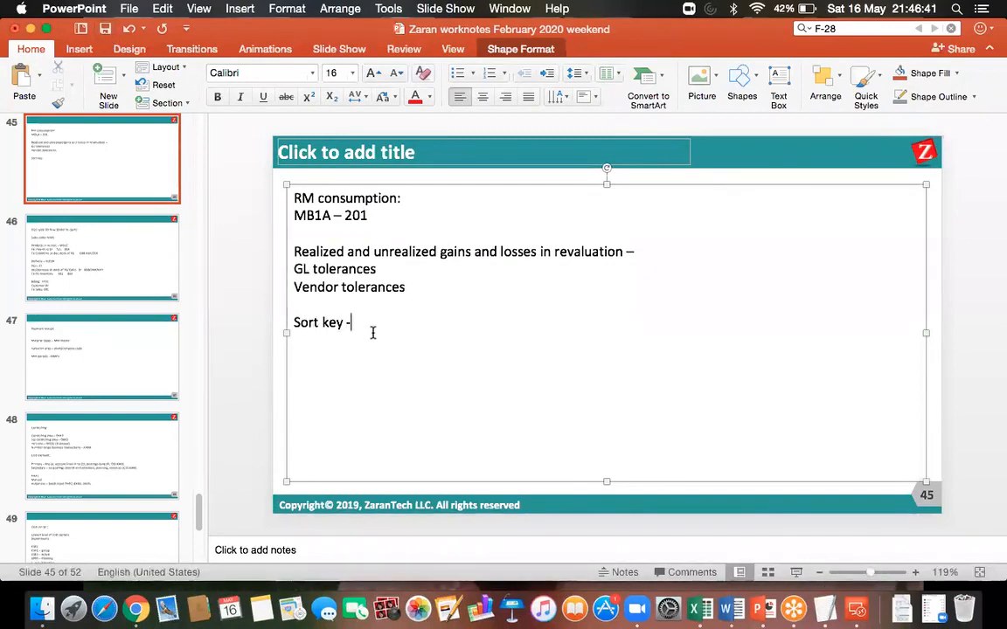
type(" OB16")
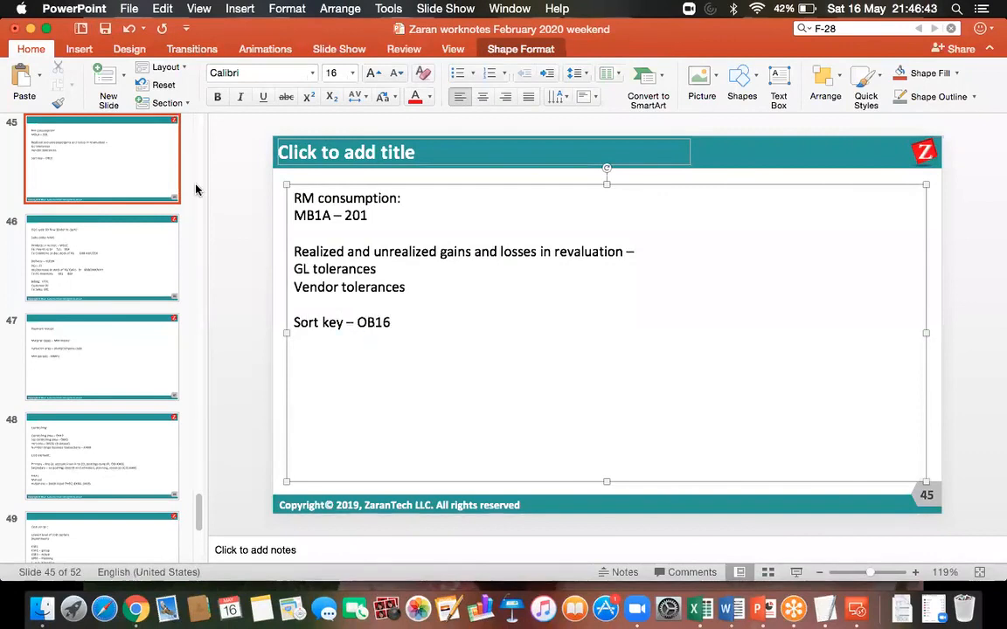
left_click(105, 29)
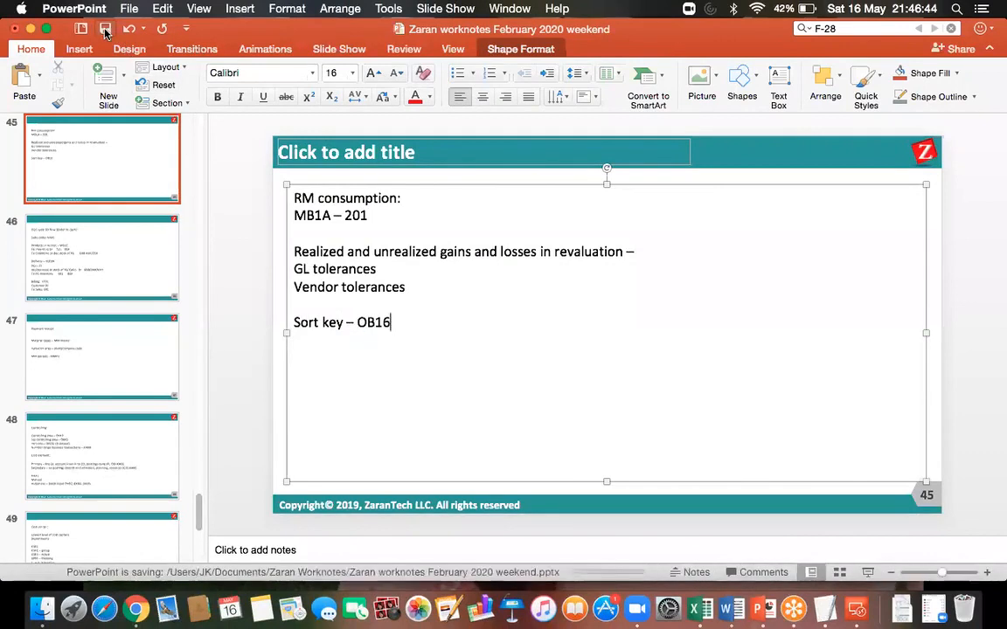
Return to SAP and close the OBA1, payment document and Vendor Line Item Display sessions
left_click(857, 609)
double_click(612, 215)
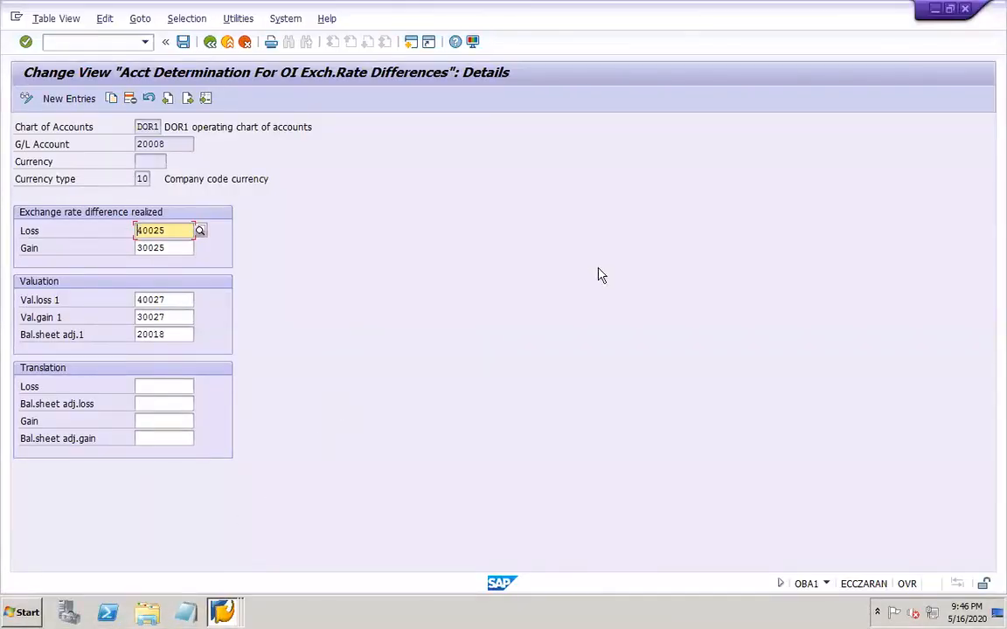
left_click(965, 9)
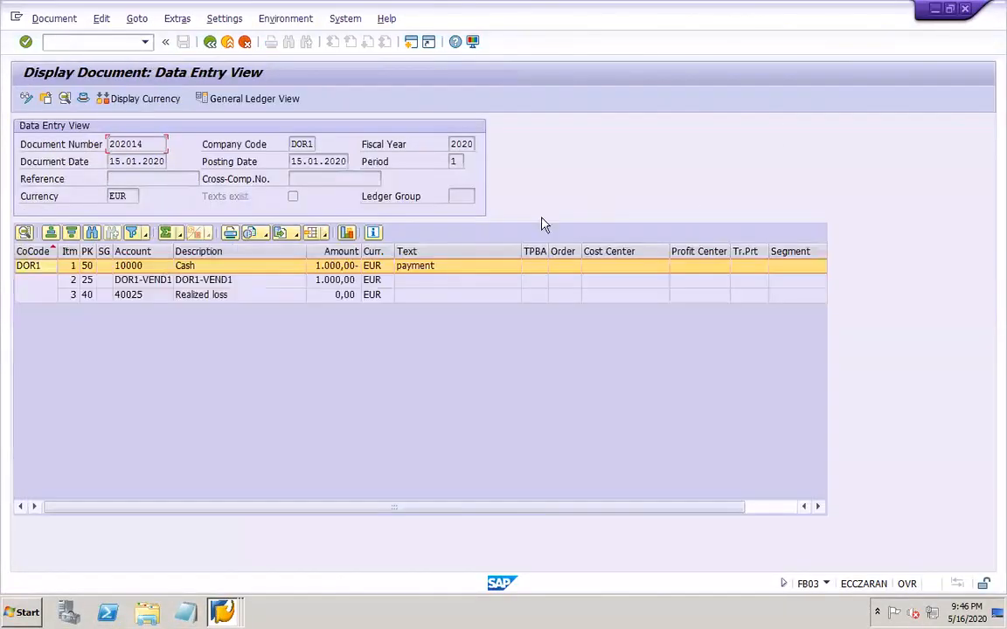
left_click(965, 9)
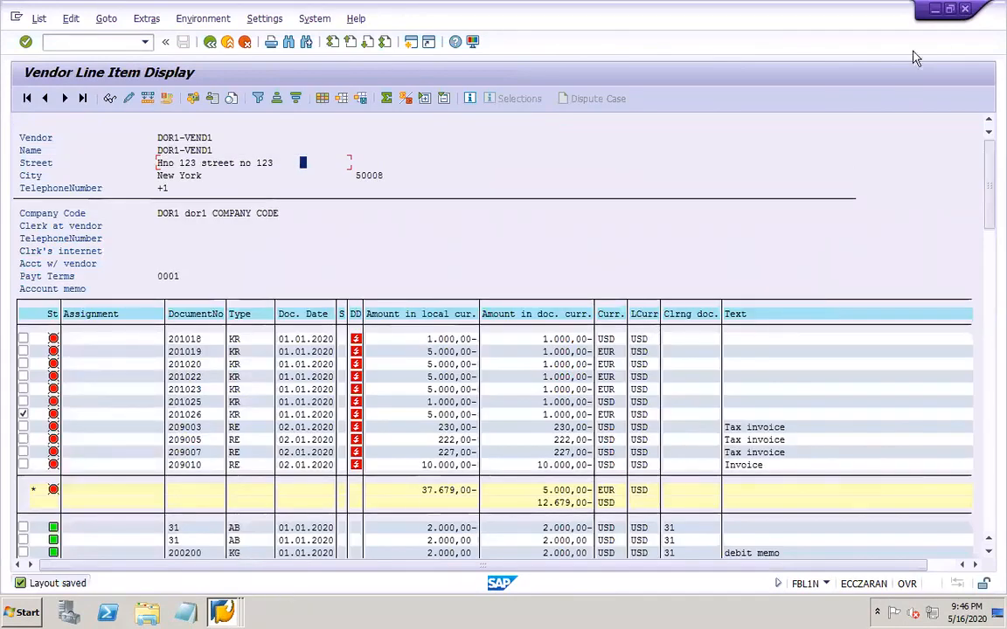
left_click(969, 12)
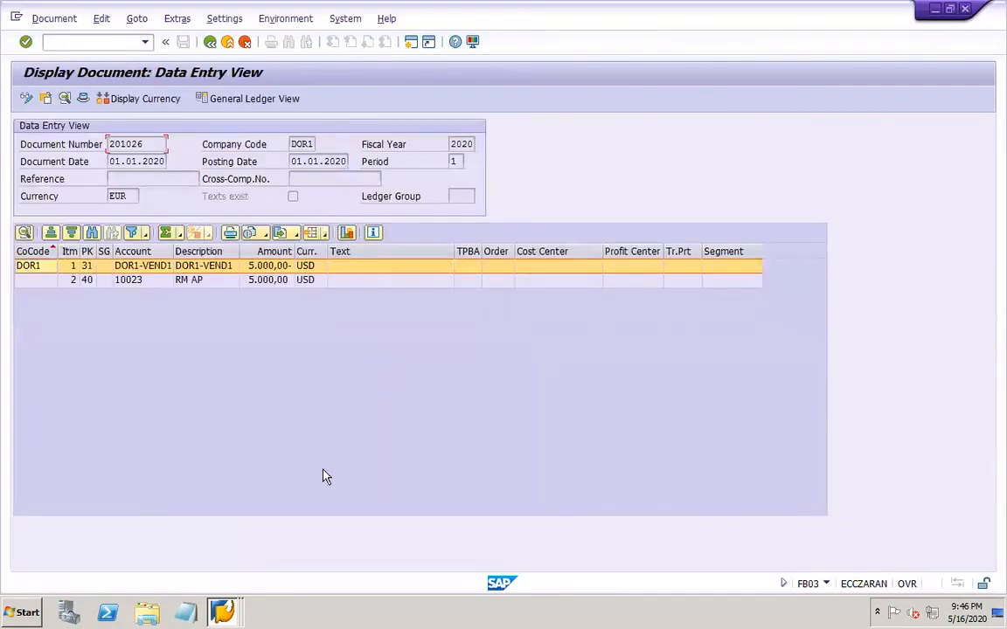
Display G/L account 20000 in the FS00 session and examine the list of available sort keys, including 001 Posting date
left_click(223, 610)
left_click(241, 561)
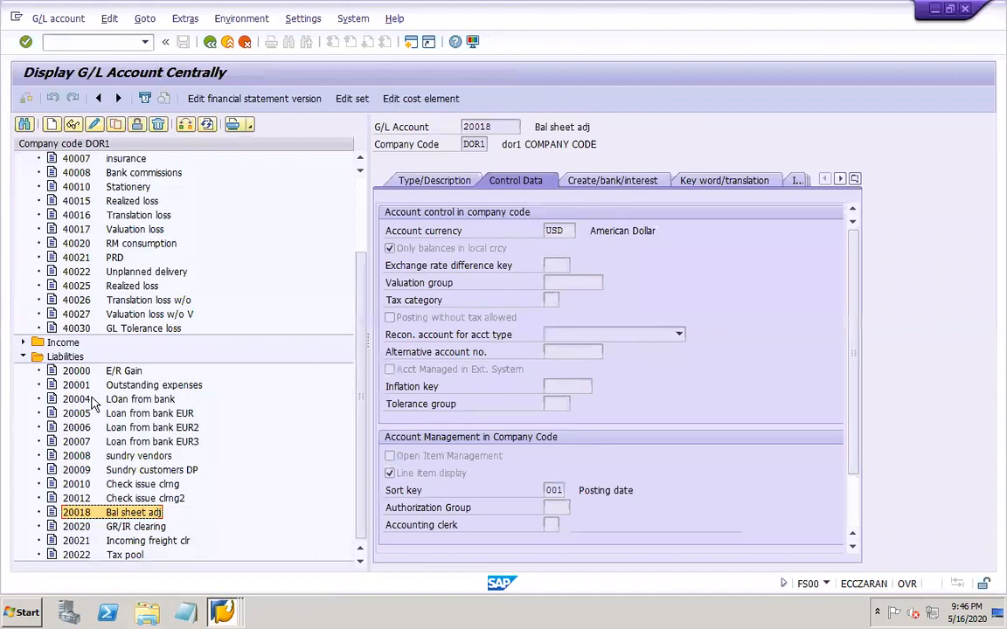
left_click(68, 123)
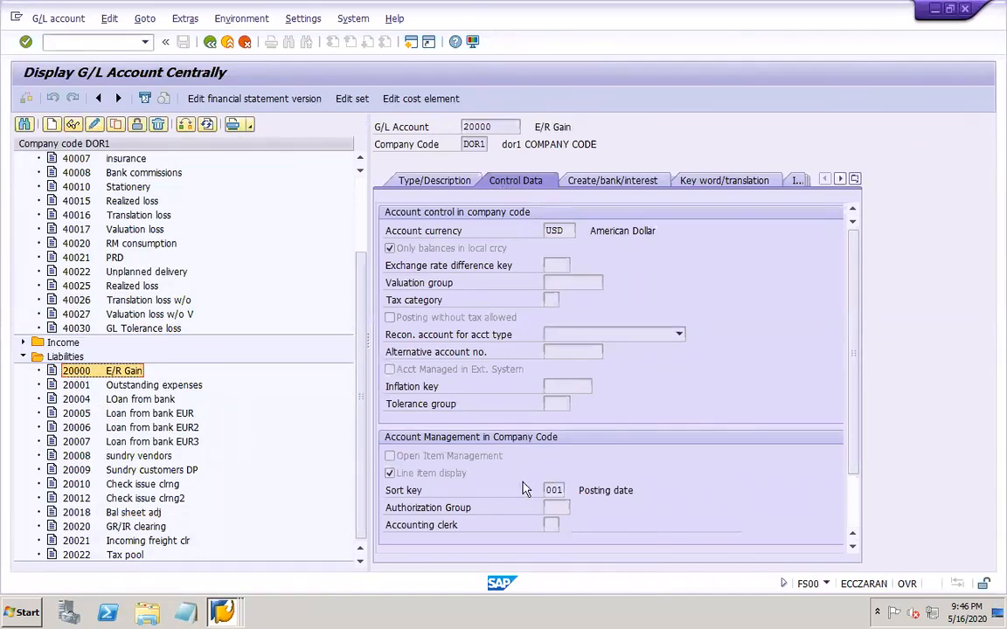
left_click(567, 491)
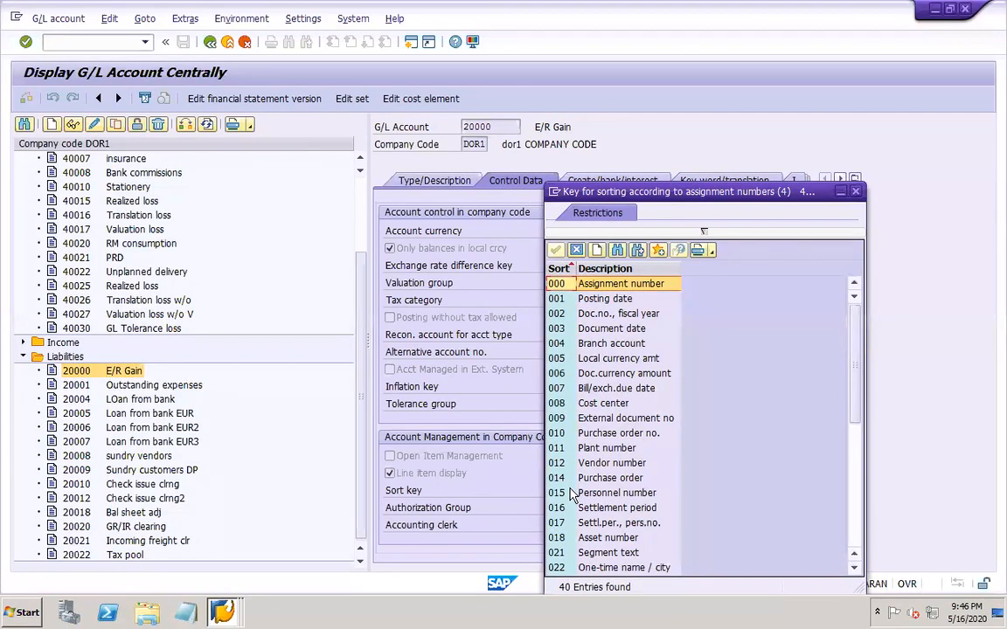
left_click(561, 298)
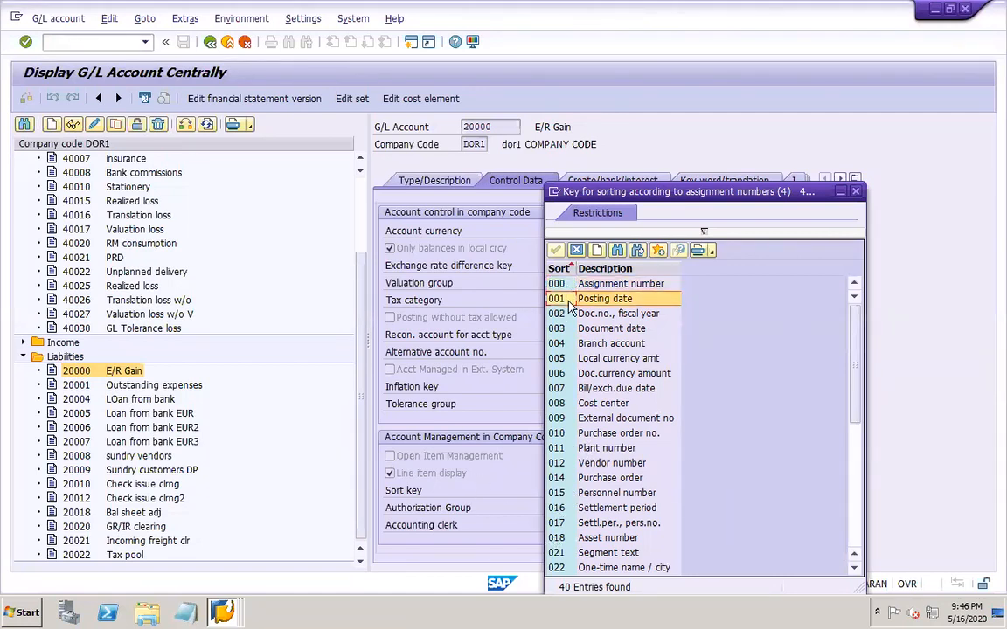
left_click(577, 251)
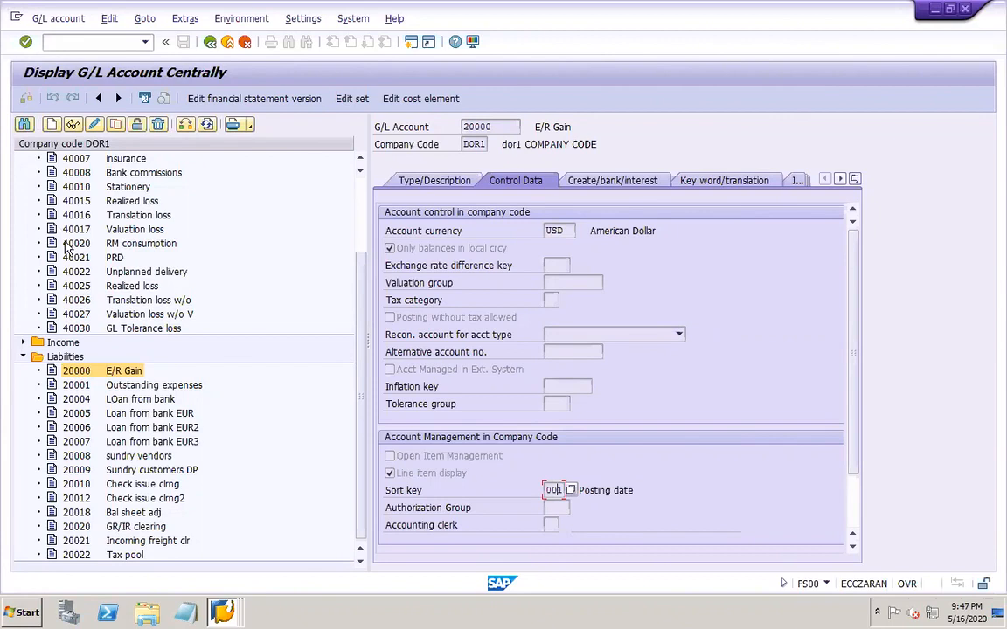
Open the sort key configuration OB16 in a new session and accept the cross-client notice
left_click(77, 43)
type("/")
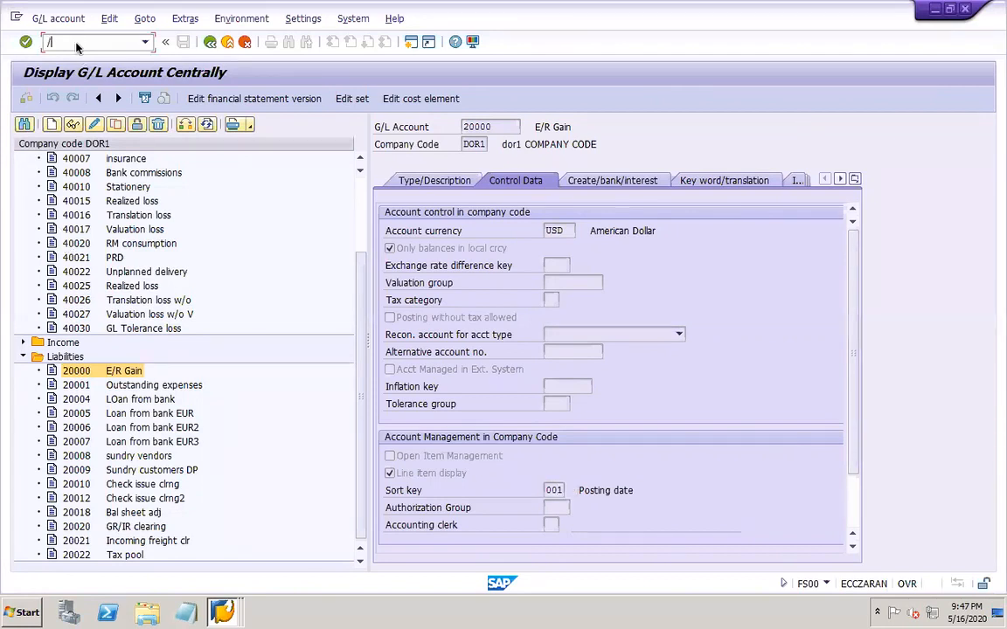
type("oob16")
key("Return")
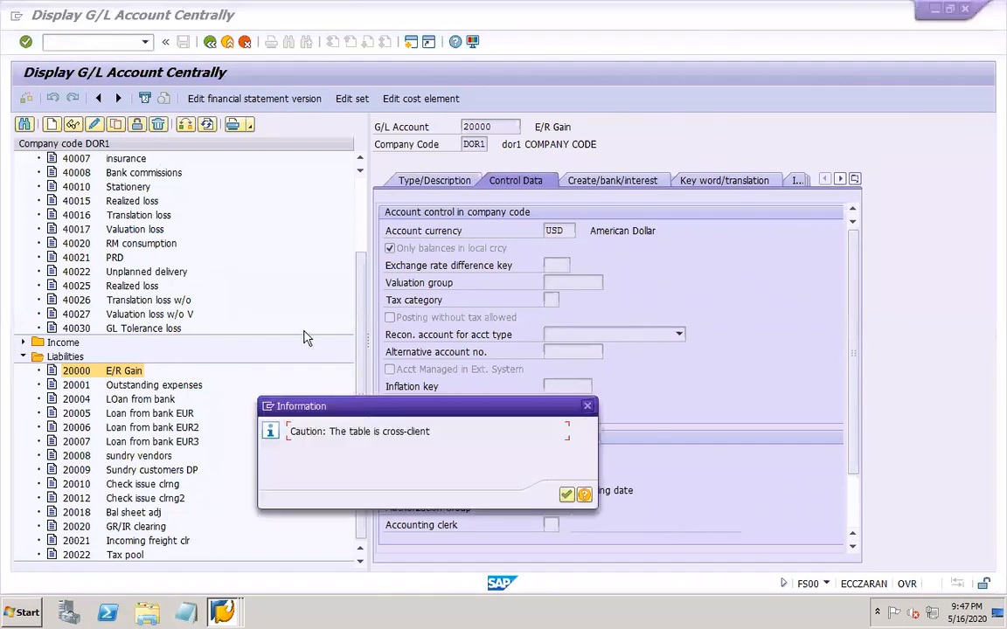
left_click(567, 496)
Start a new sort key entry DOR with the description "DOR1 reference numbe"
left_click(85, 99)
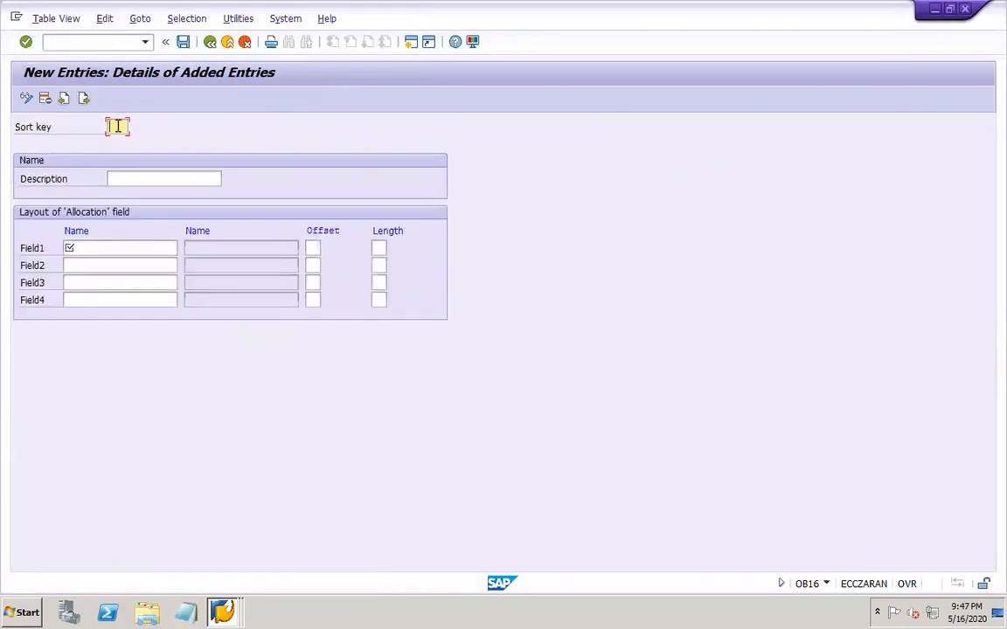
type("DOR")
key("Tab")
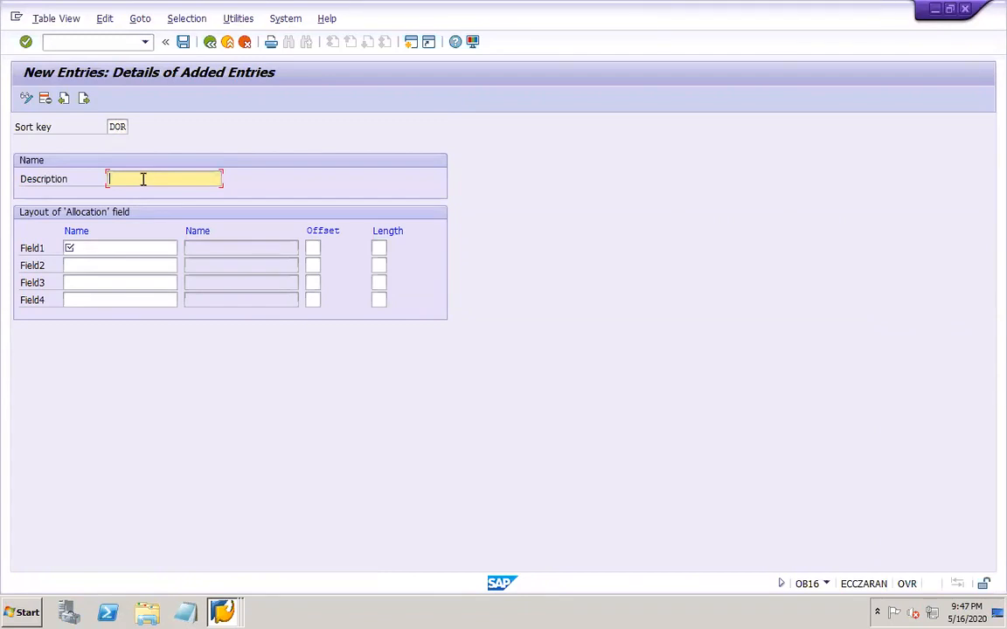
type("DOR1 reference numbe")
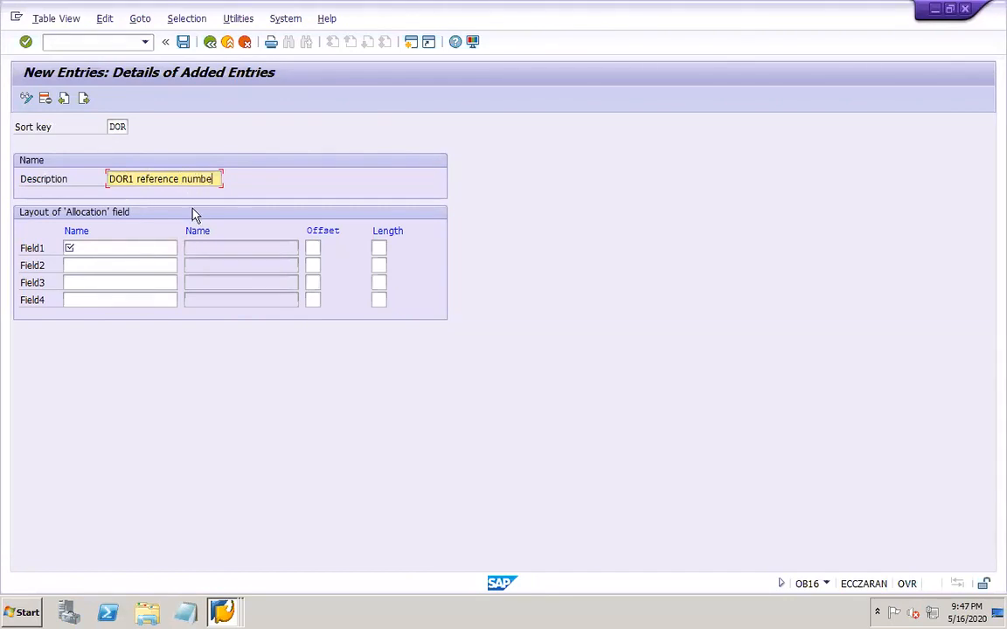
Choose XBLNR (Reference) from the field list as Field1 of the sort key's allocation layout
left_click(105, 247)
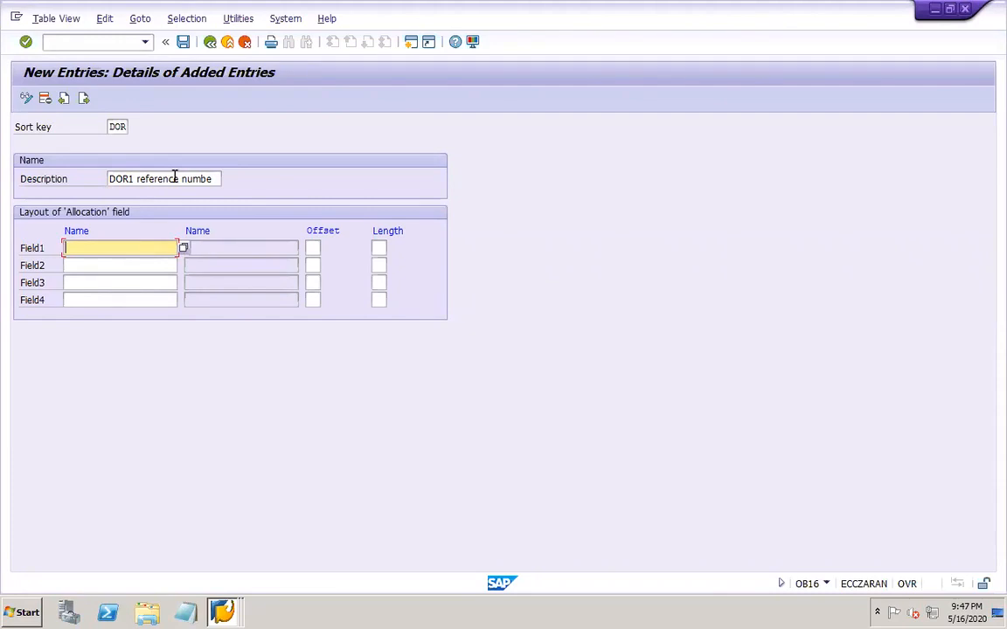
left_click(183, 249)
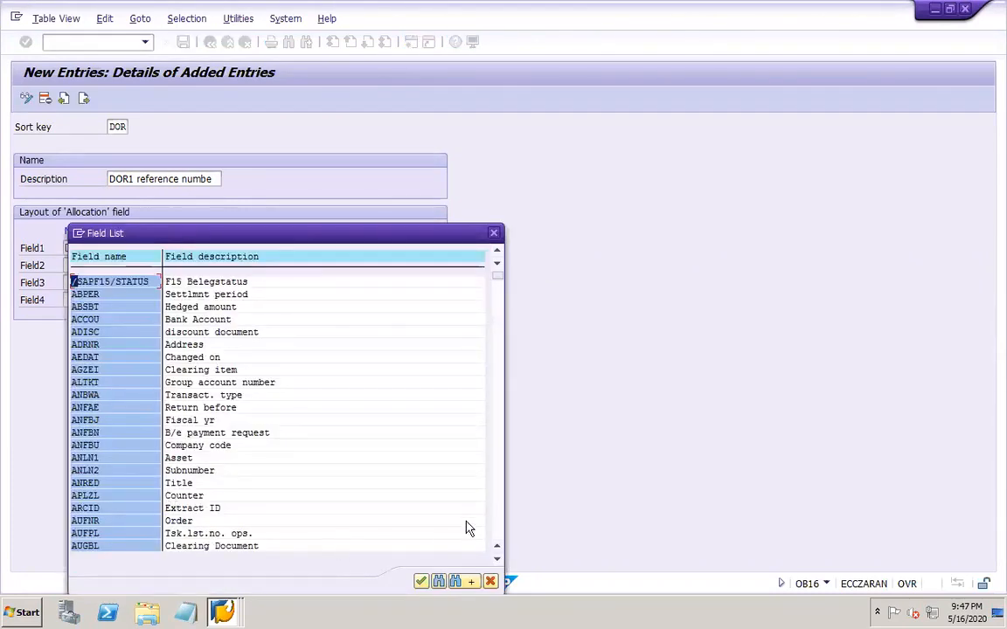
left_click(496, 522)
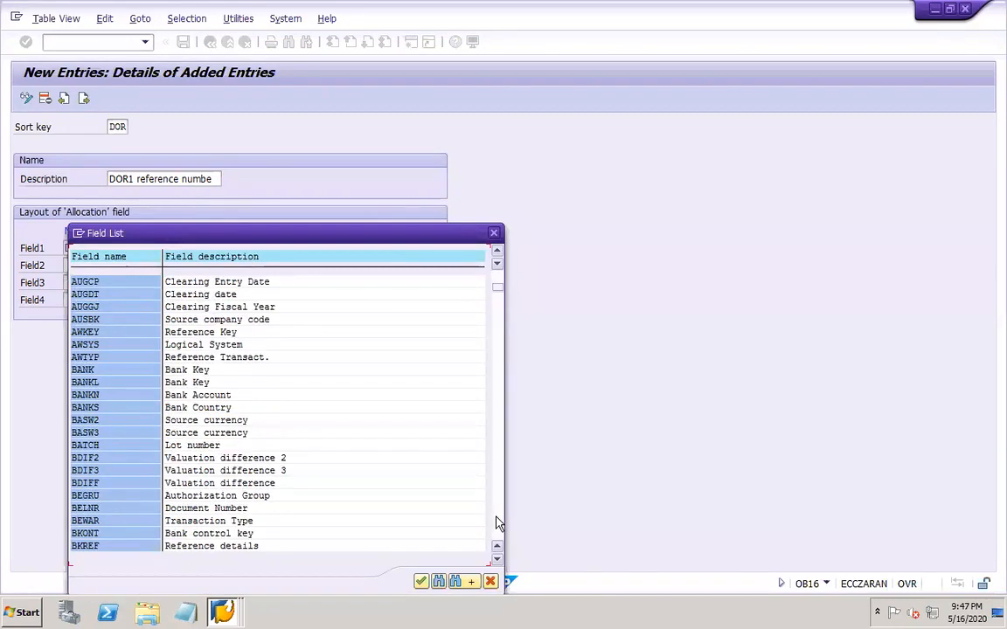
left_click(496, 522)
left_click(496, 523)
left_click(496, 522)
left_click(496, 523)
left_click(496, 523)
left_click(496, 522)
left_click(496, 523)
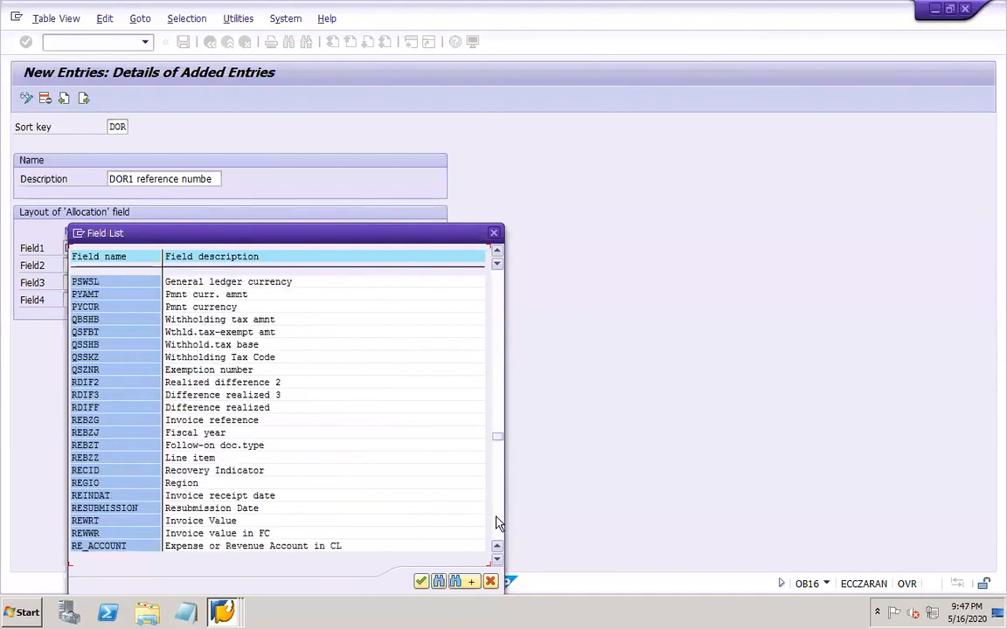
left_click(496, 523)
left_click(496, 523)
left_click(496, 522)
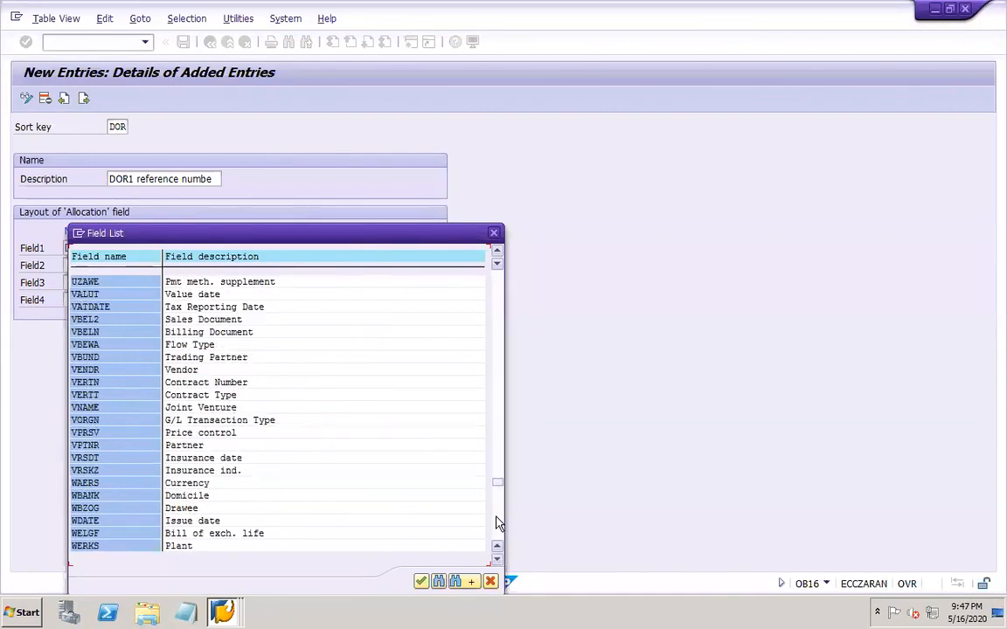
left_click(496, 523)
left_click(495, 522)
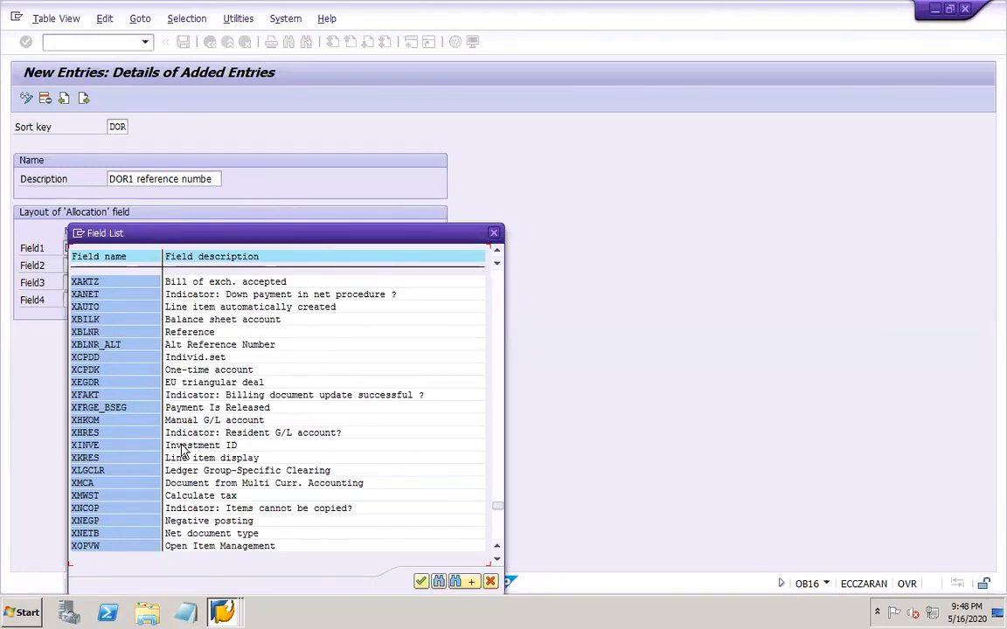
double_click(118, 337)
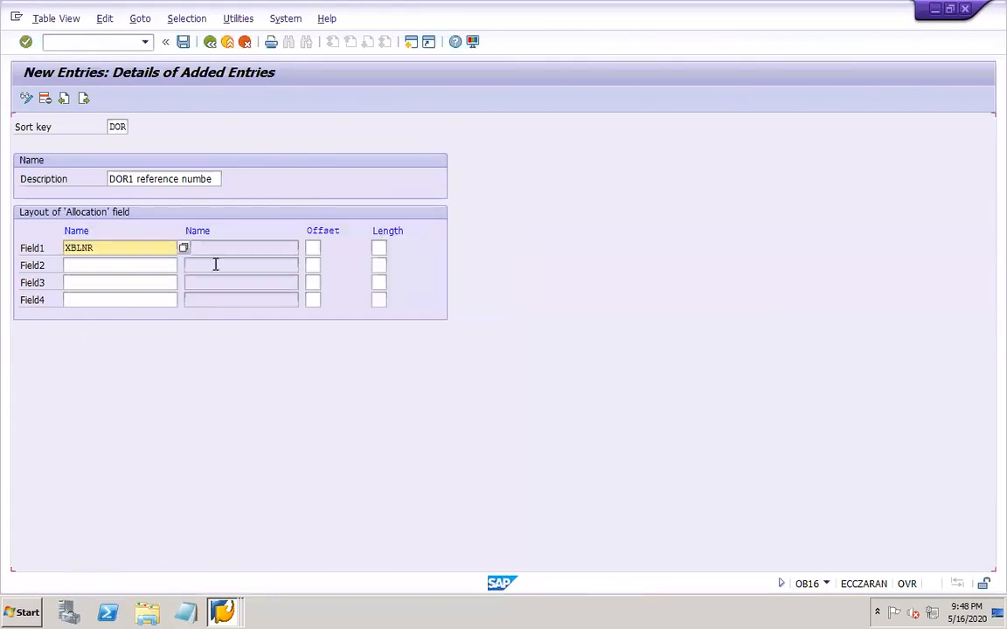
Set the Field1 length to 15 and save the sort key under workbench request EPDK900450
left_click(378, 247)
type("15")
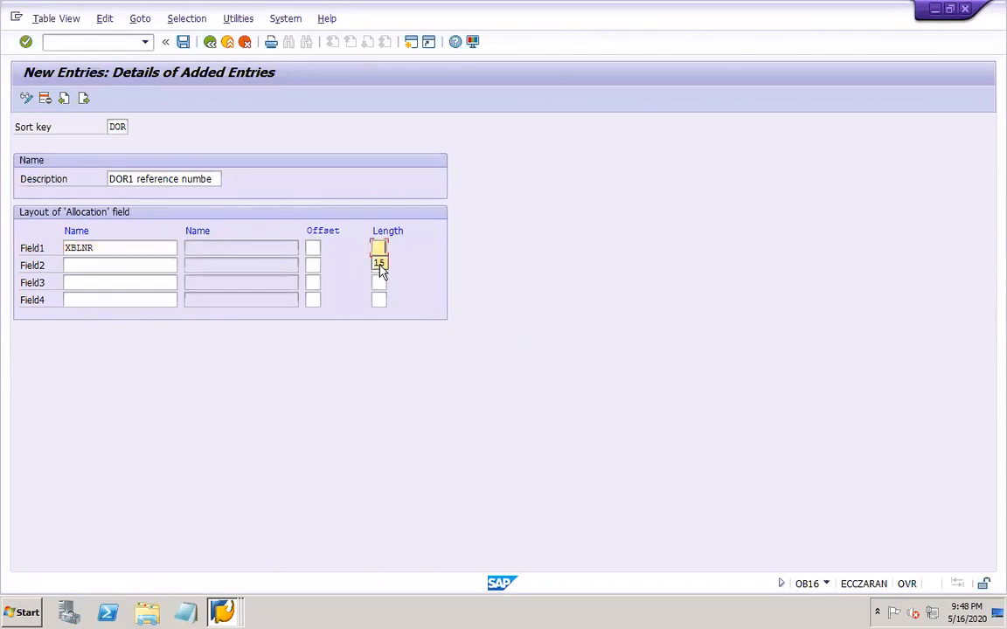
left_click(100, 248)
left_click(183, 42)
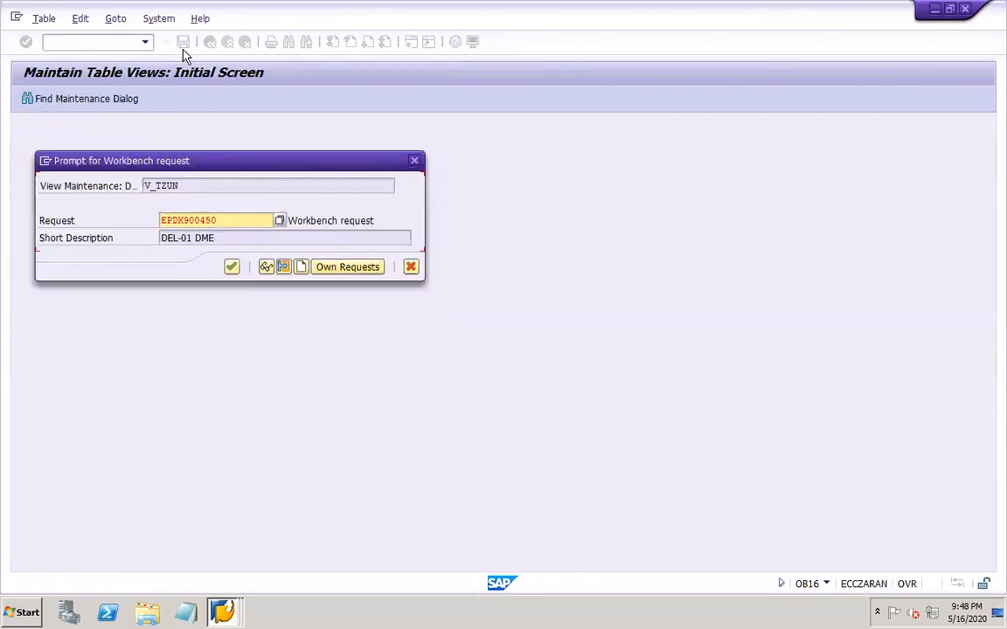
left_click(231, 268)
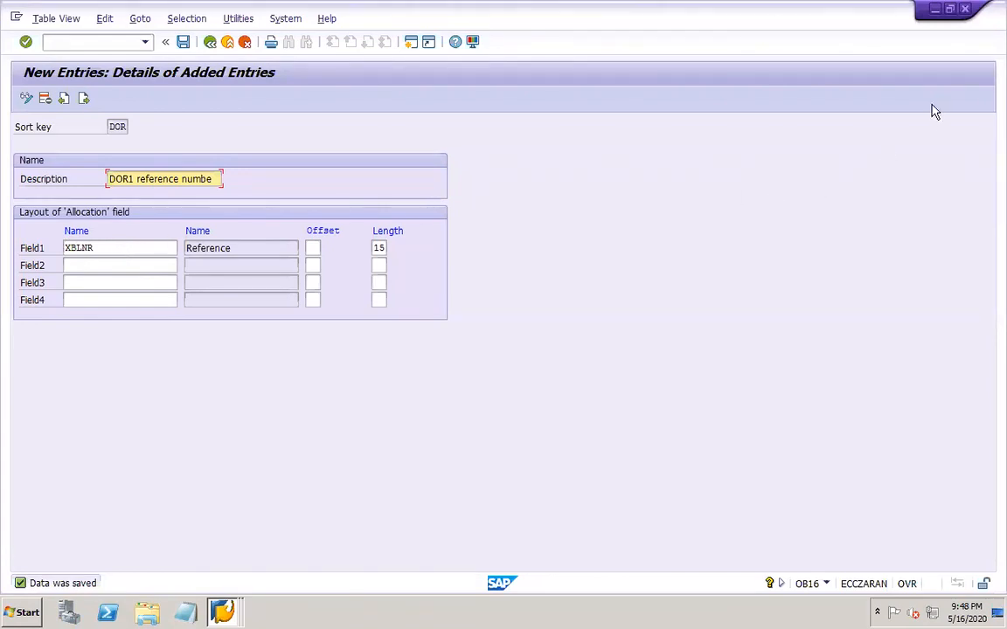
Close the sort key configuration session and open central G/L account maintenance FS00
left_click(966, 9)
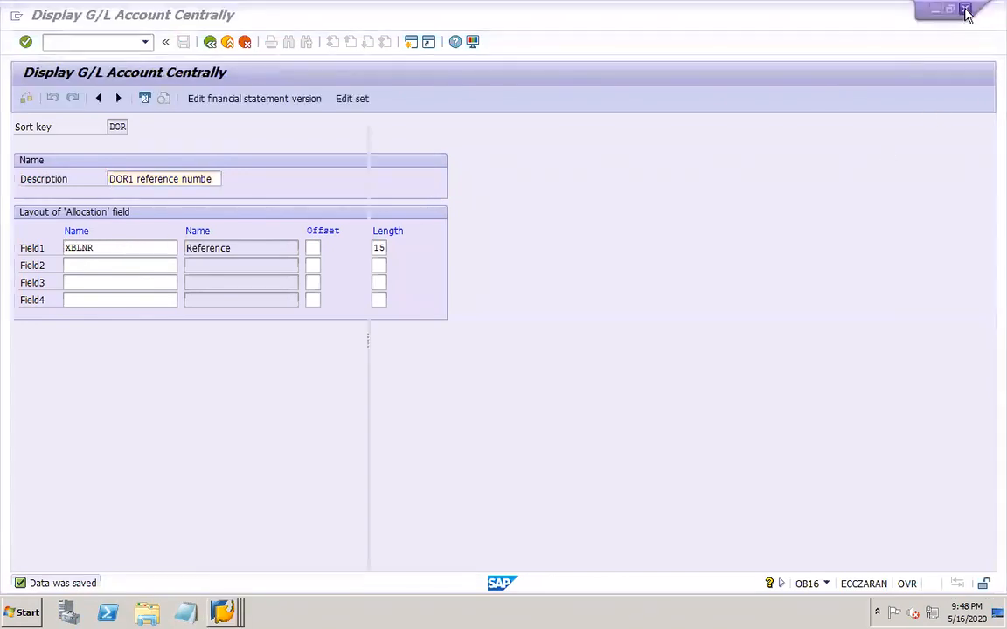
left_click(107, 43)
type("/nfs00")
key("Return")
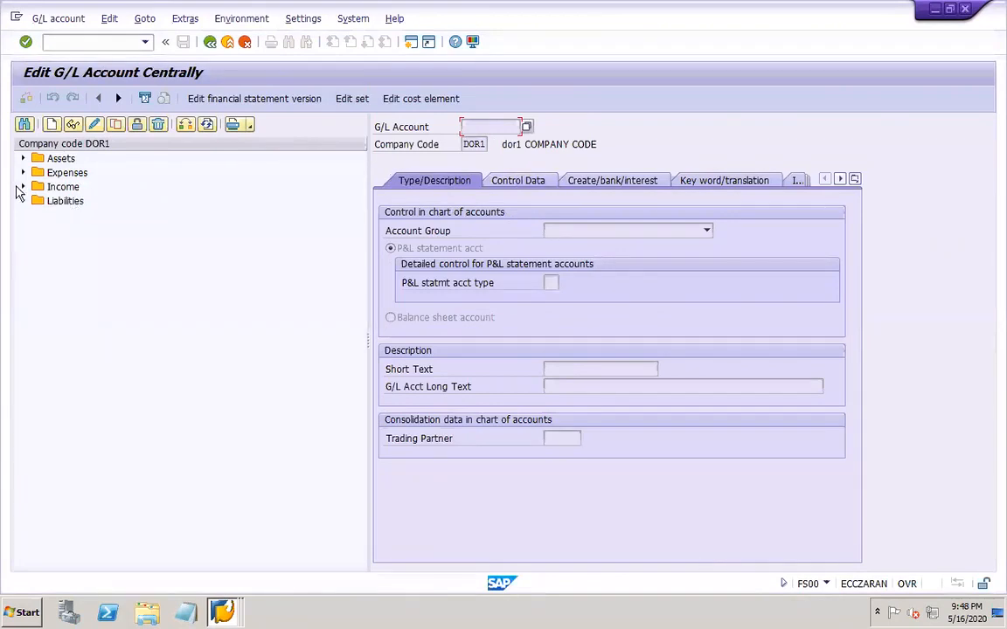
left_click(23, 201)
left_click(98, 216)
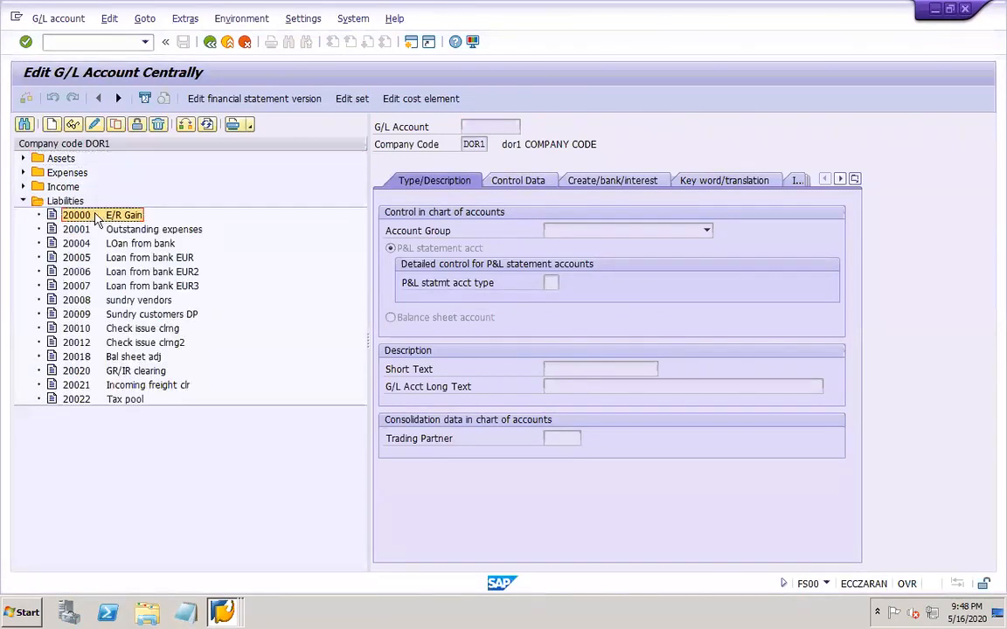
left_click(520, 181)
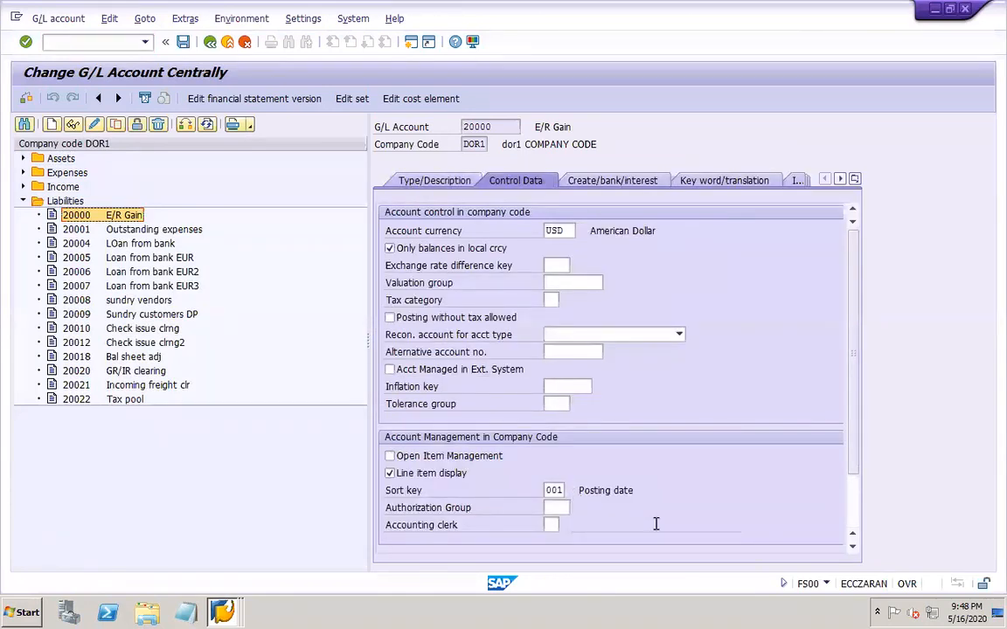
left_click(558, 490)
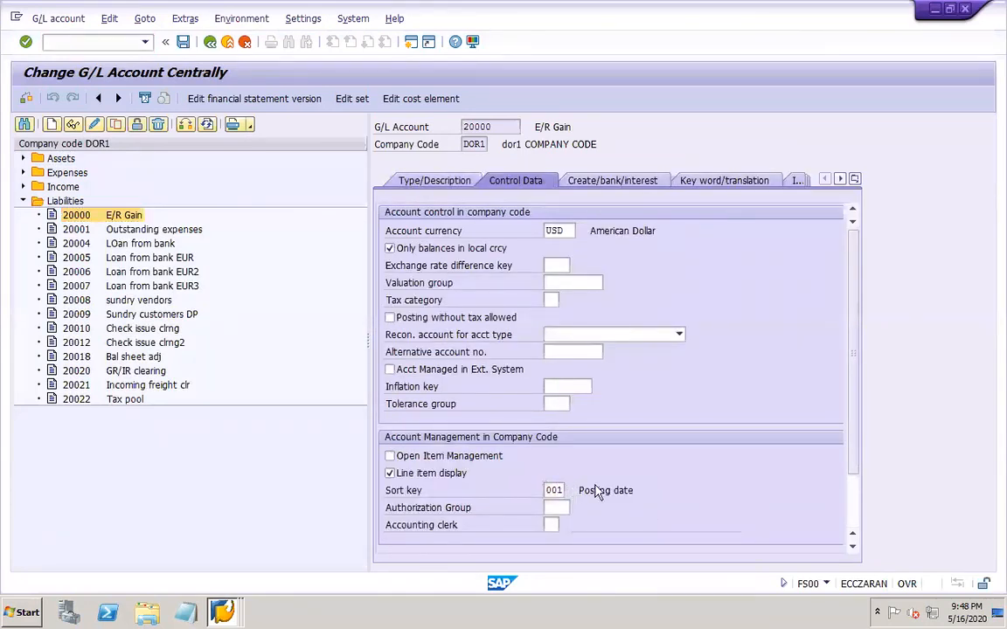
key("F4")
left_click(854, 545)
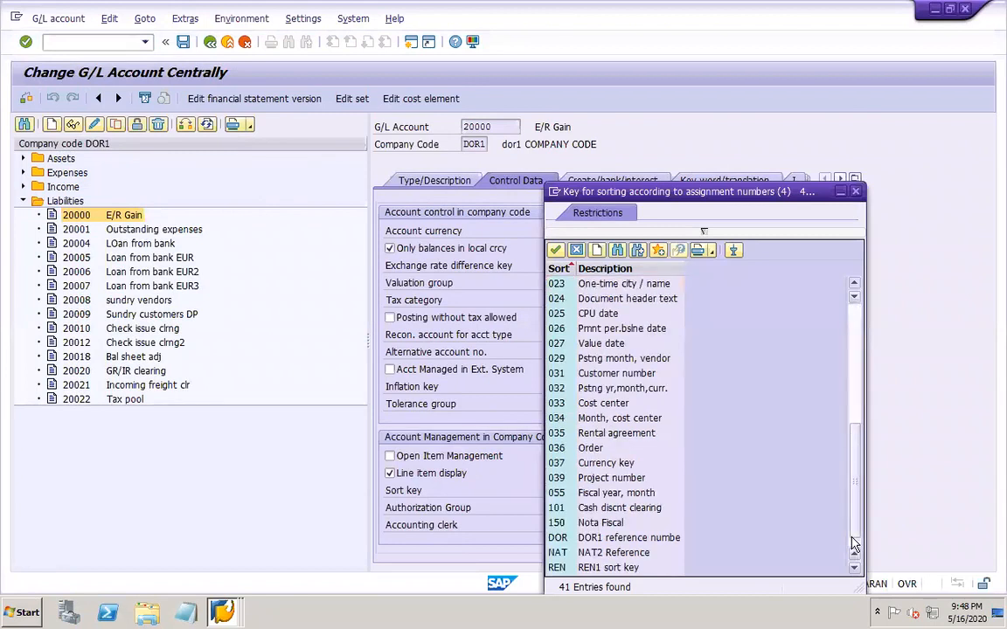
left_click(557, 538)
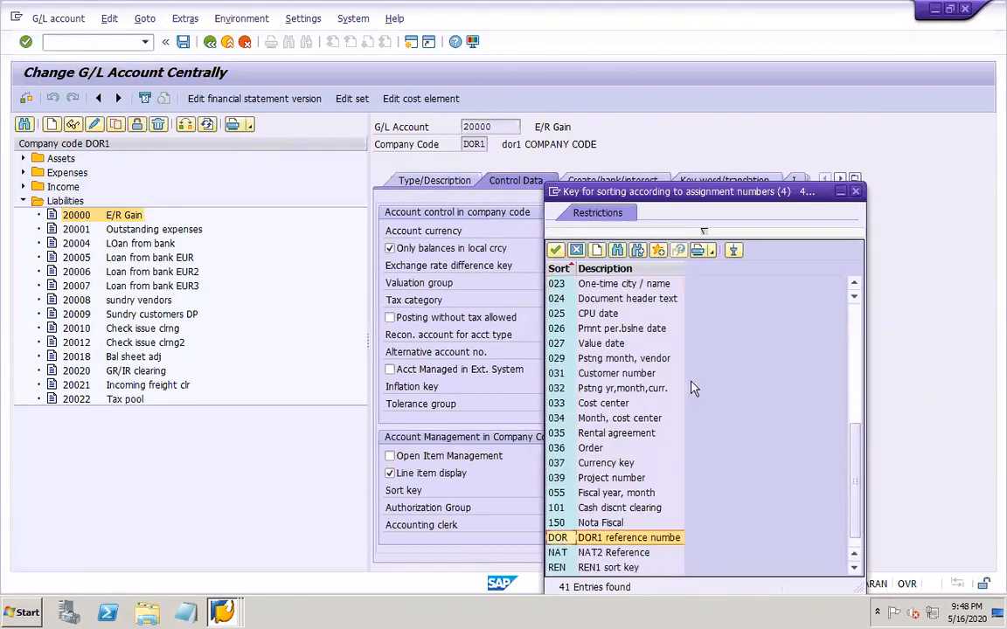
left_click(852, 192)
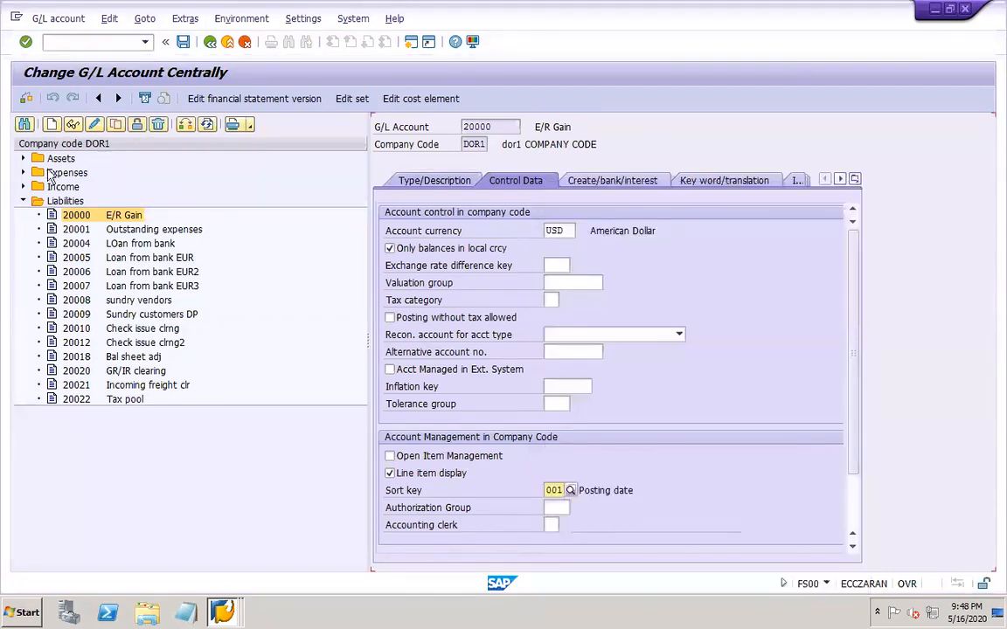
Assign sort key DOR (DOR1 reference numbe) to asset account 10000 Cash and save the account
left_click(23, 158)
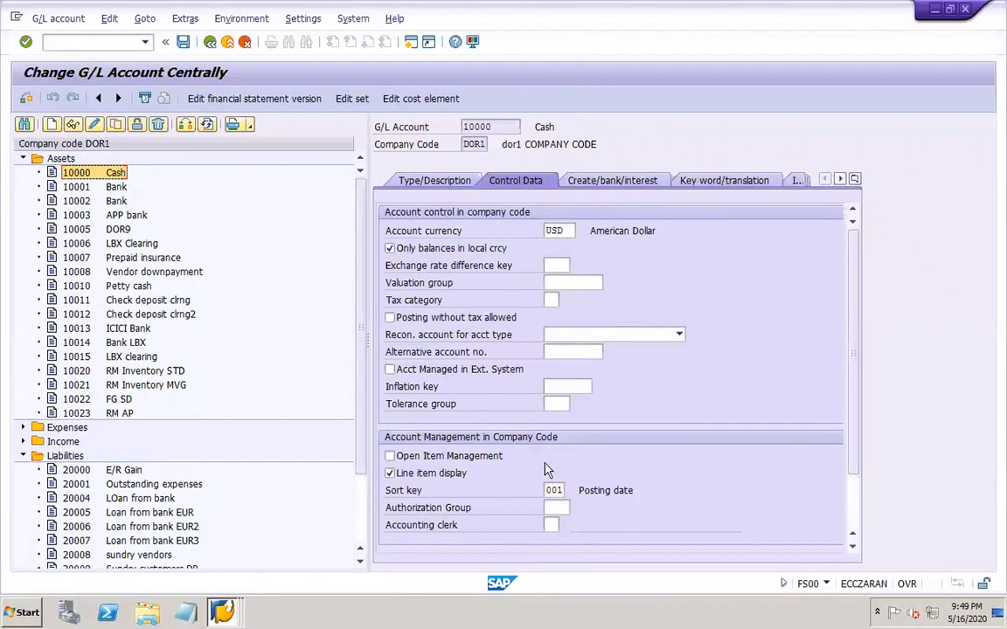
left_click(553, 490)
left_click(570, 490)
left_click(856, 549)
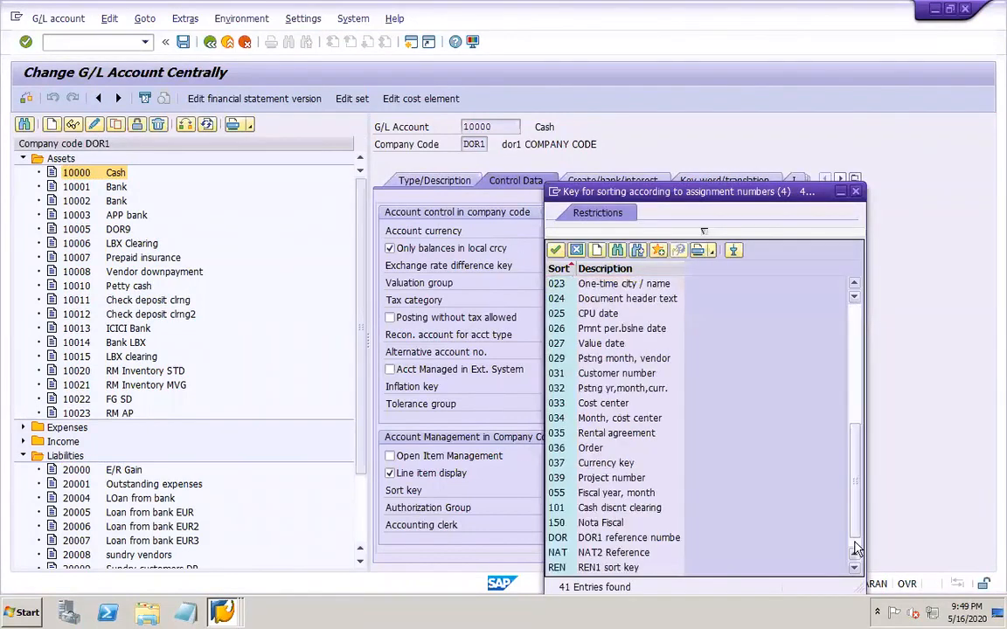
left_click(857, 549)
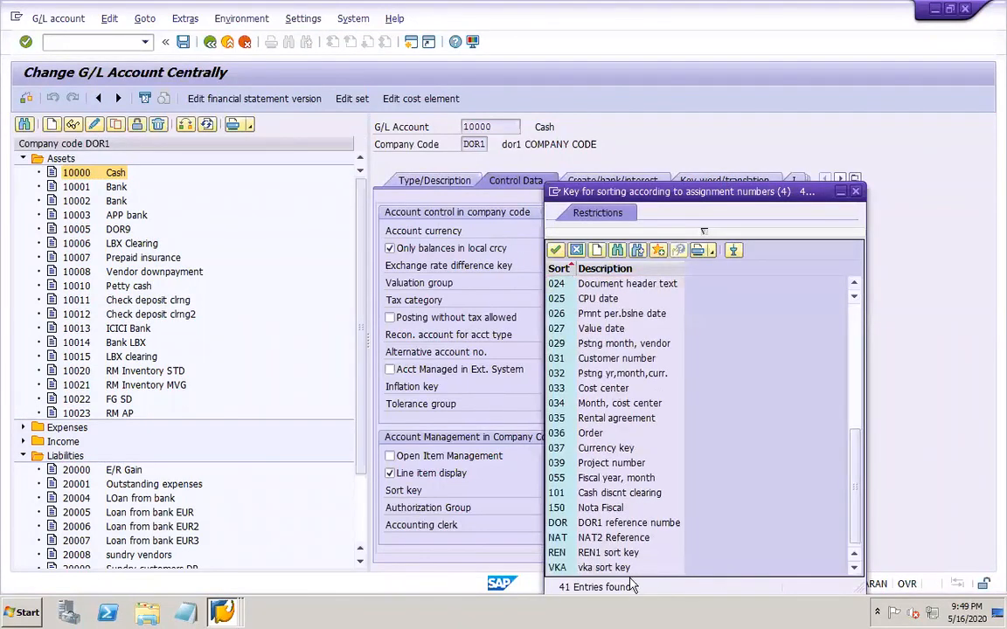
double_click(589, 523)
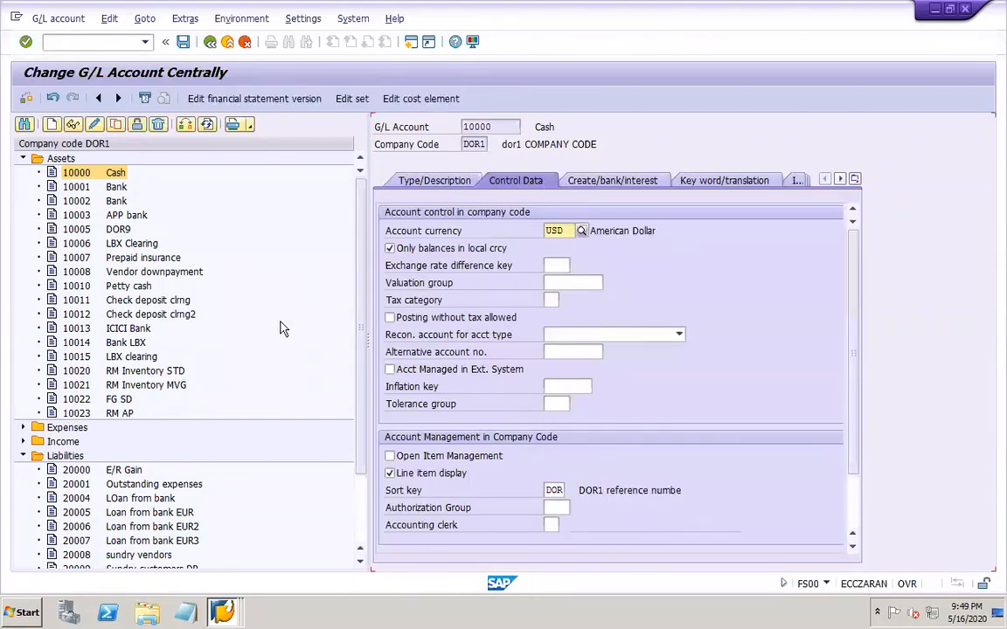
left_click(183, 42)
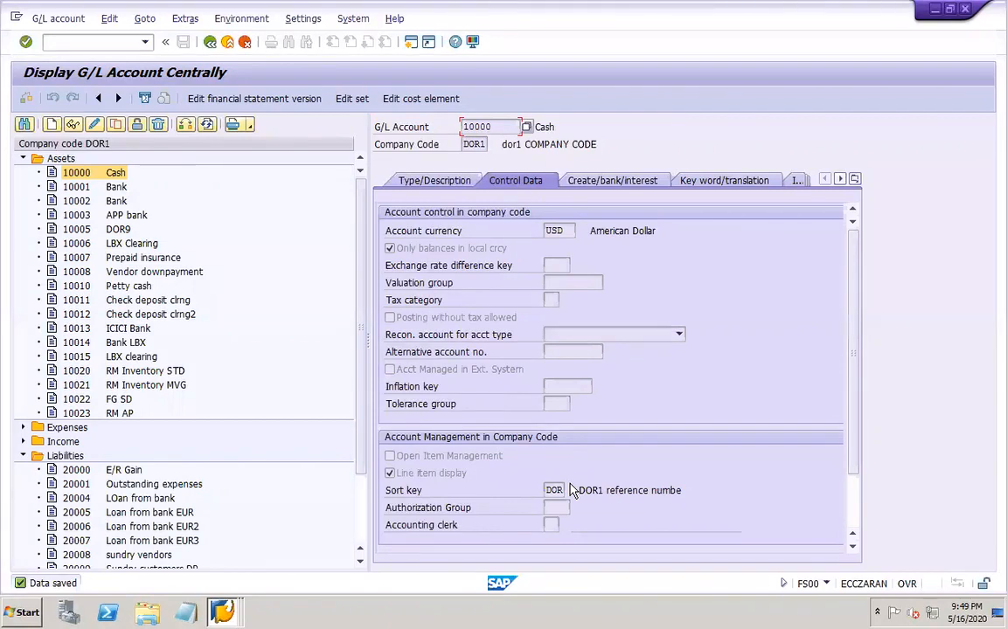
Start a G/L posting in F-02 with document date and posting date 01.01.2020
left_click(92, 41)
type("/of-02")
key("Return")
key("space")
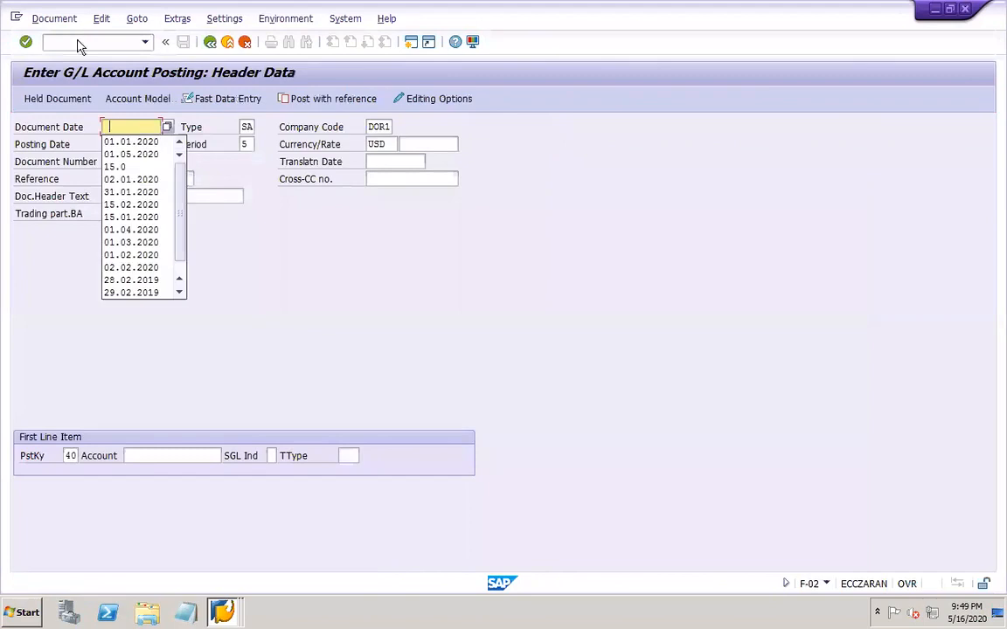
left_click(146, 142)
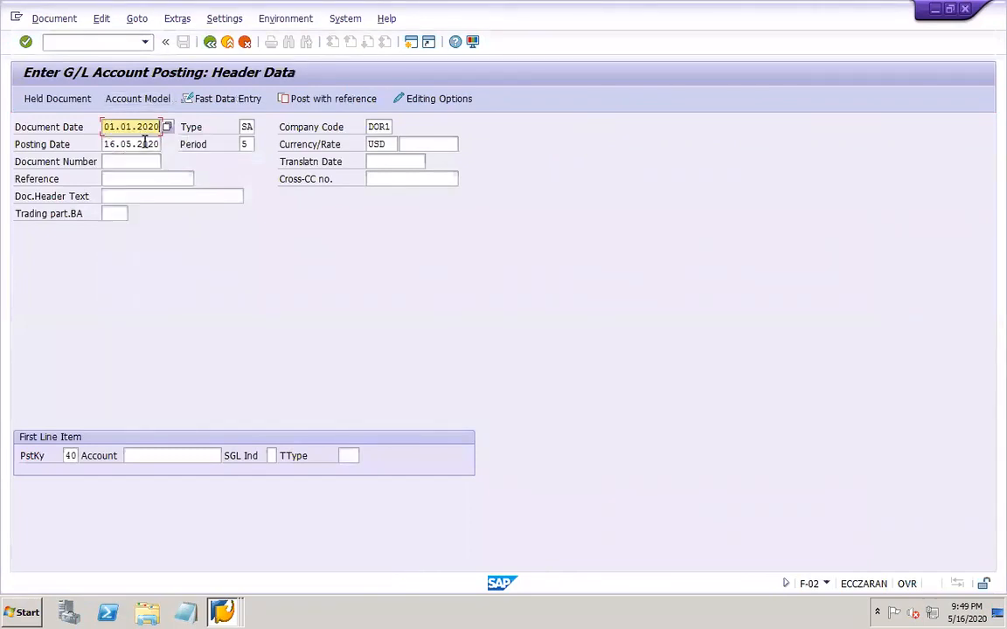
key("Tab")
key("Tab")
key("Tab")
type("01")
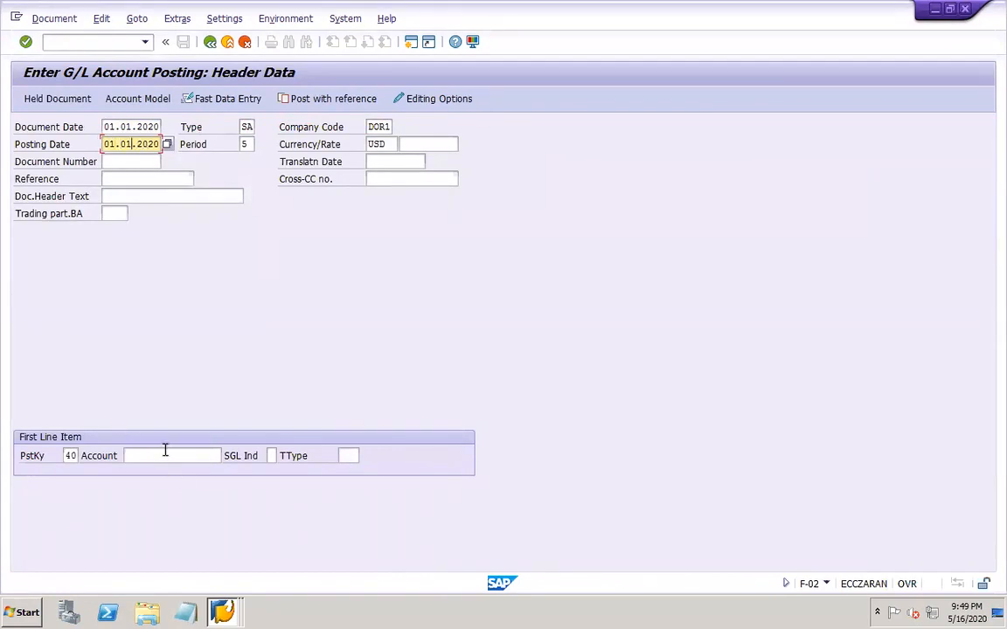
left_click(164, 450)
left_click(225, 456)
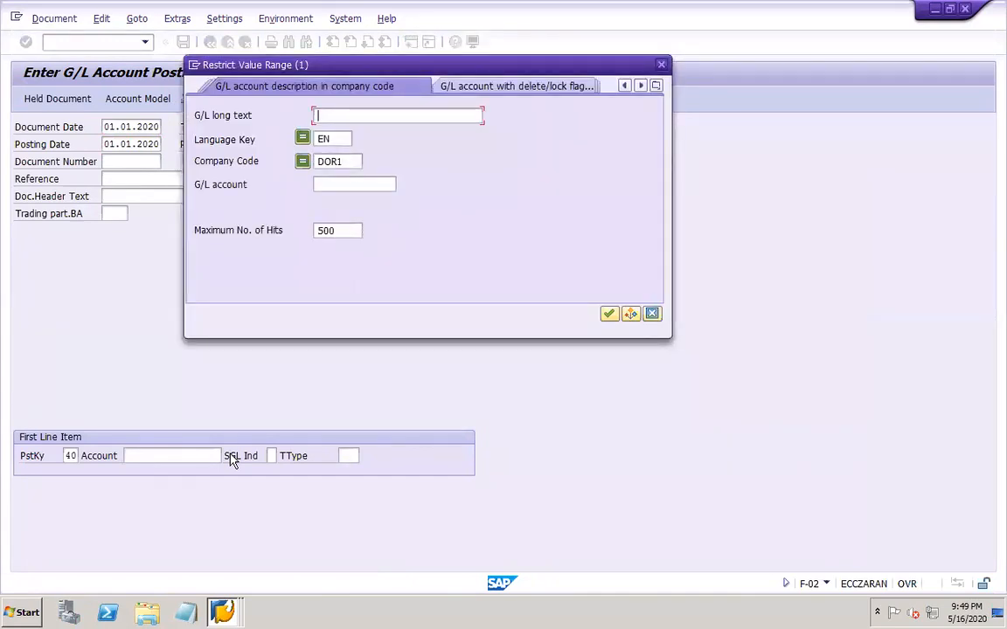
type("40000")
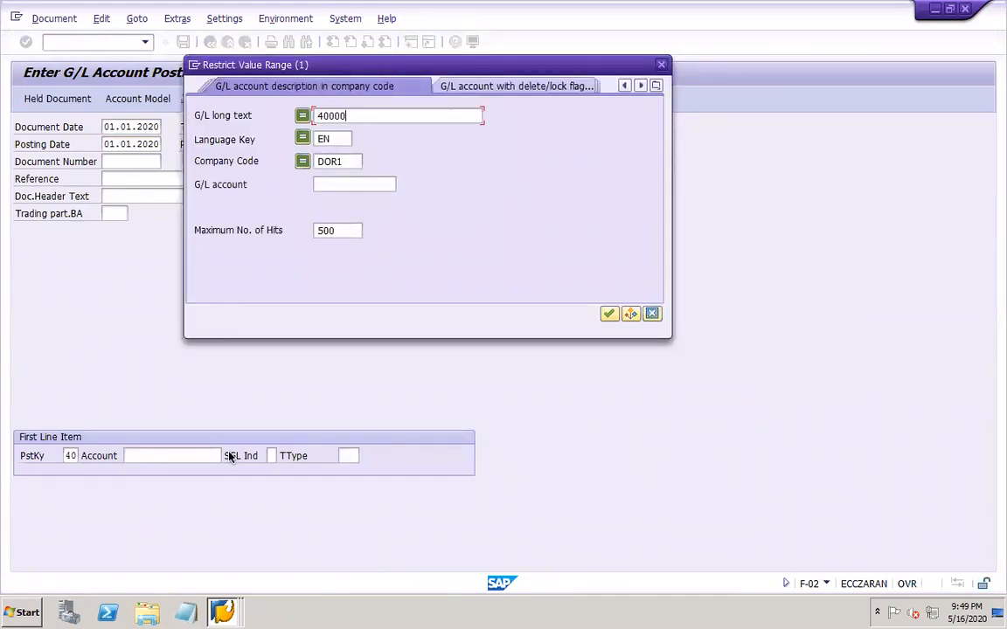
key("Return")
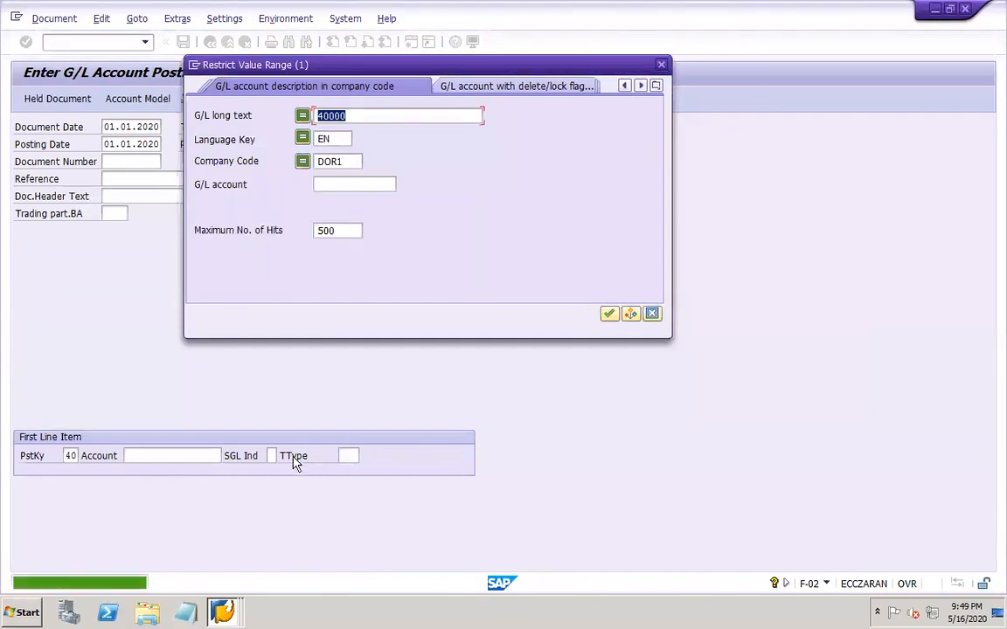
left_click(661, 64)
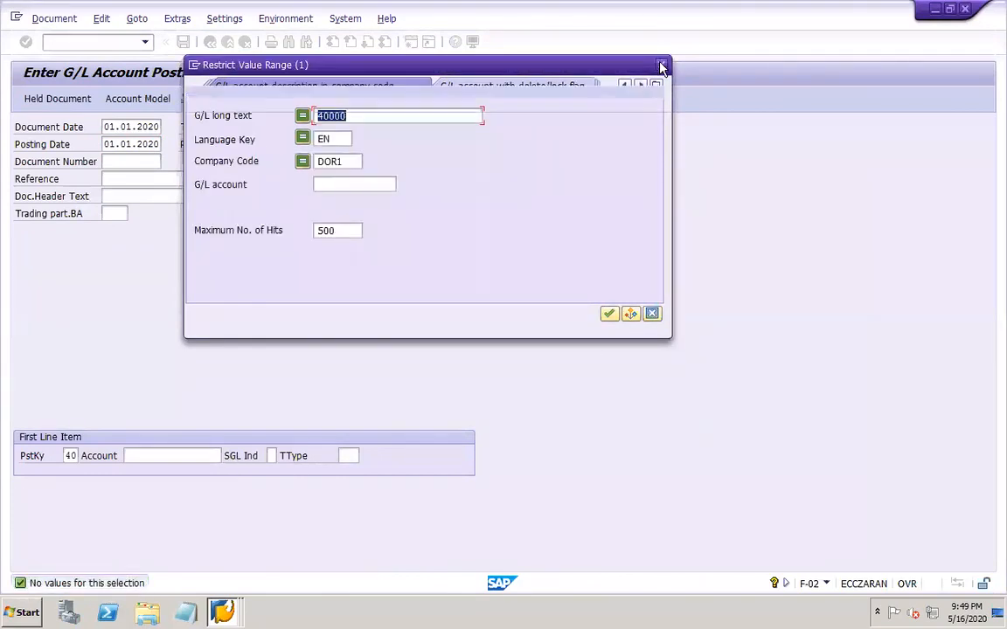
Enter the first debit item on account 40000 (Salary) with an amount of 1000 USD
left_click(146, 454)
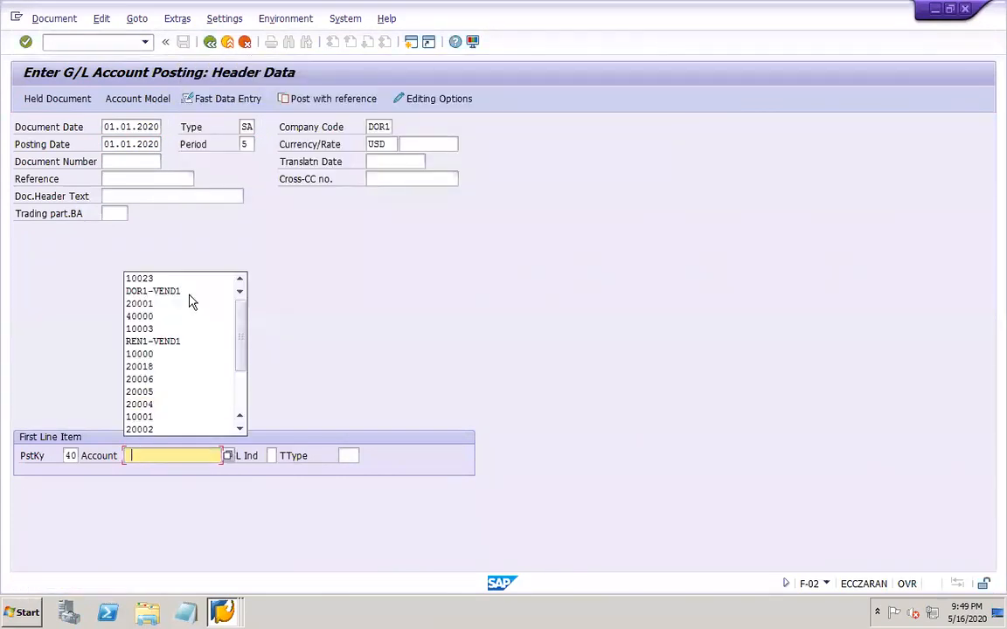
left_click(154, 315)
key("Return")
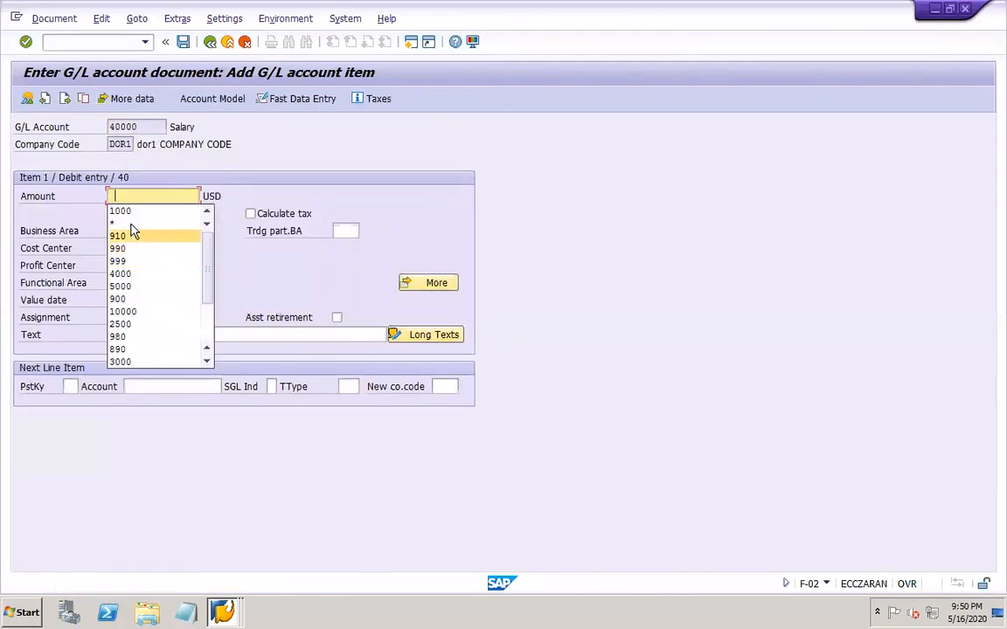
left_click(129, 213)
Add a credit item with posting key 50 on account 10000 (Cash)
left_click(74, 386)
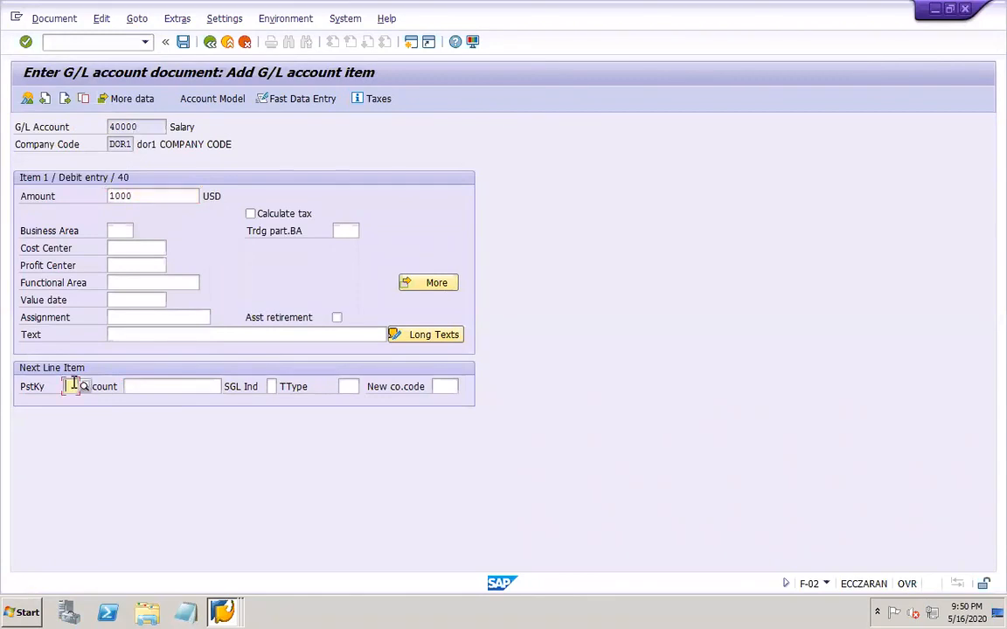
type("50")
key("Tab")
type("10")
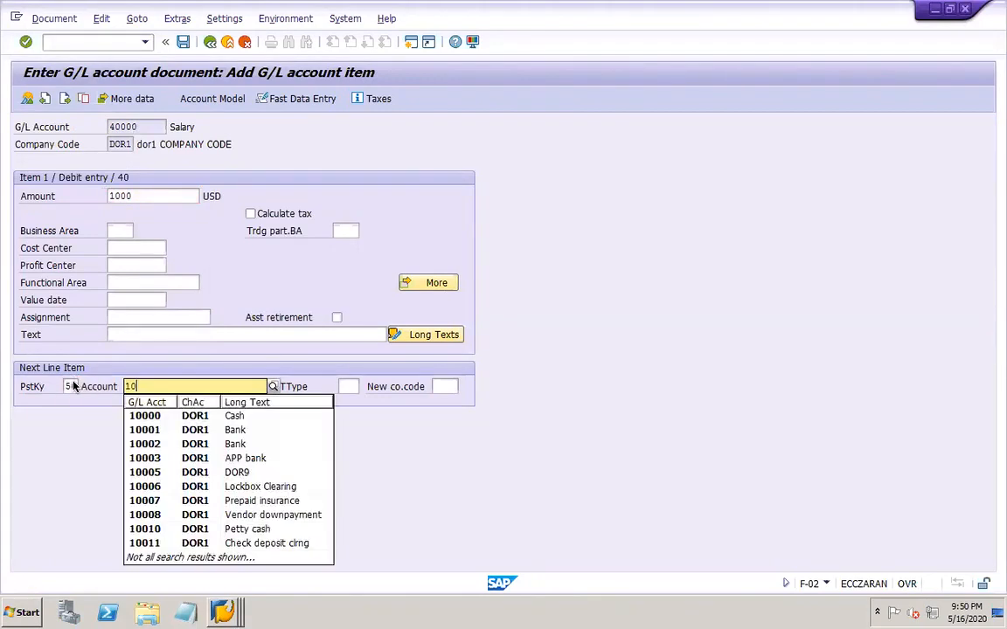
type("000")
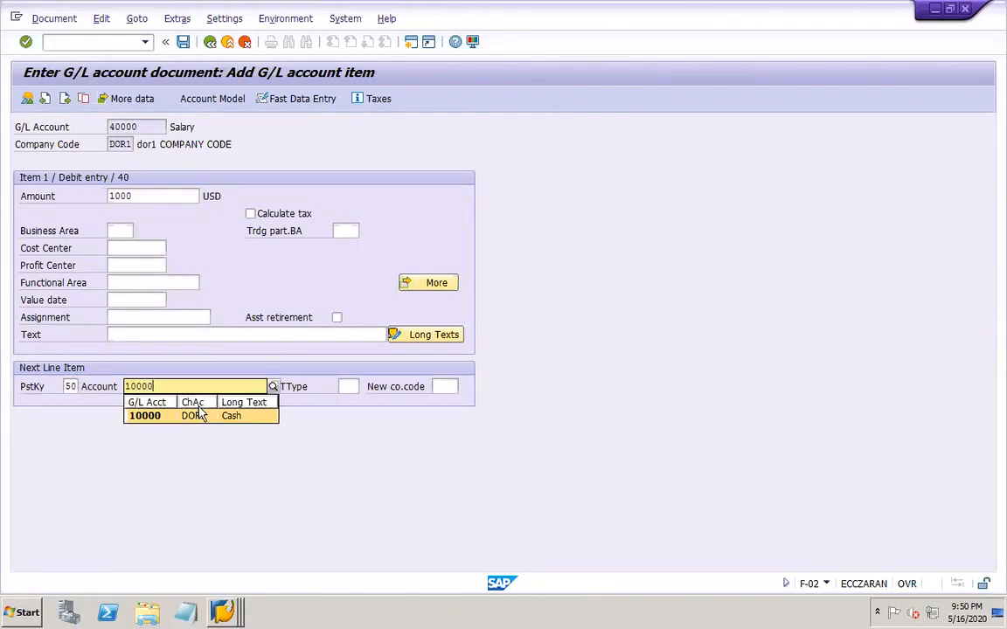
left_click(186, 420)
key("Return")
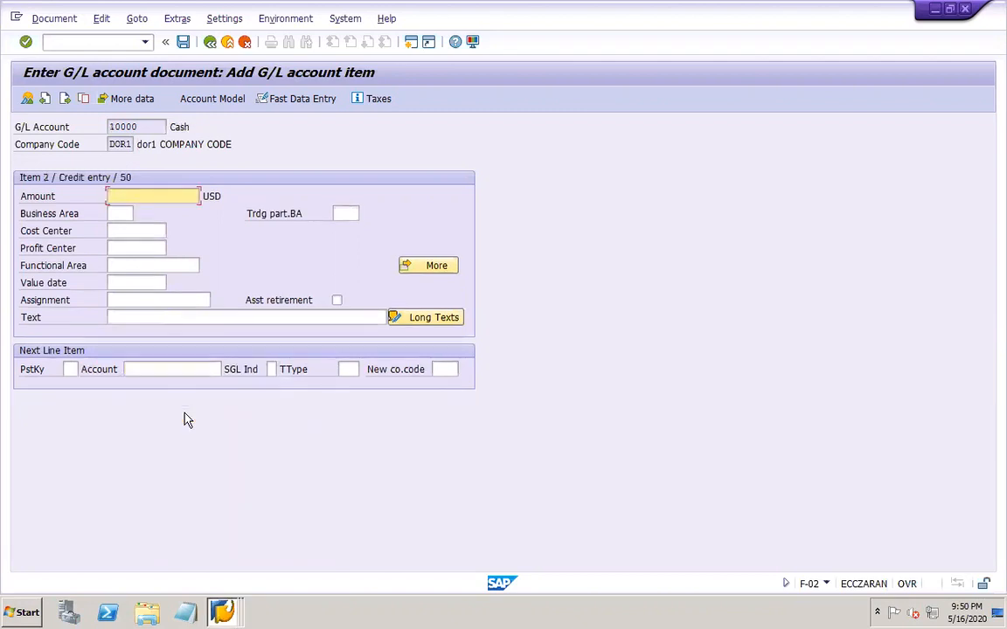
Fill in the cash item's amount to balance the 1000 USD debit and simulate the document
key("BackSpace")
left_click(146, 223)
left_click(54, 18)
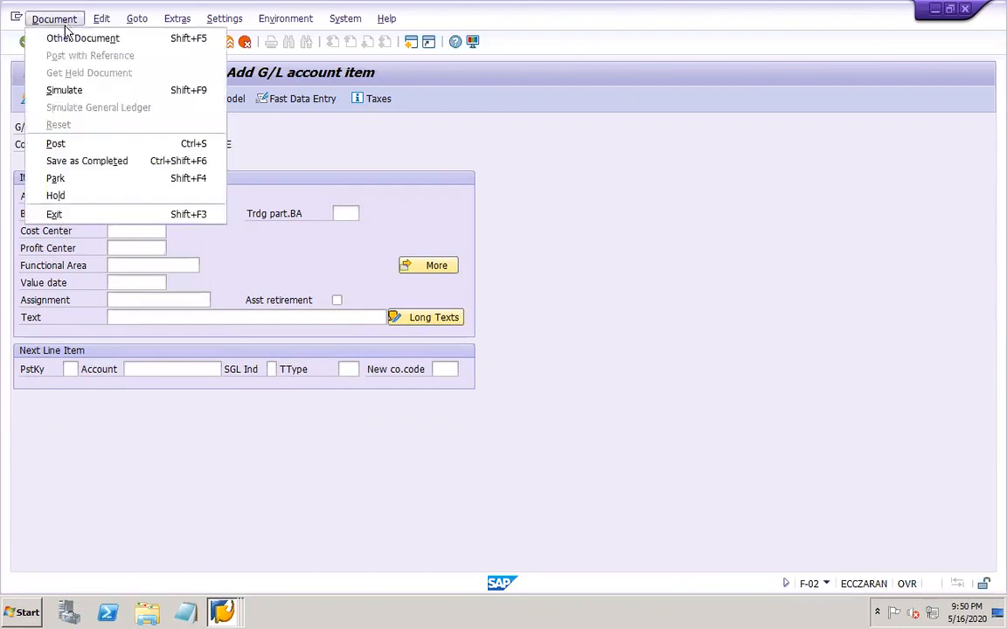
left_click(83, 91)
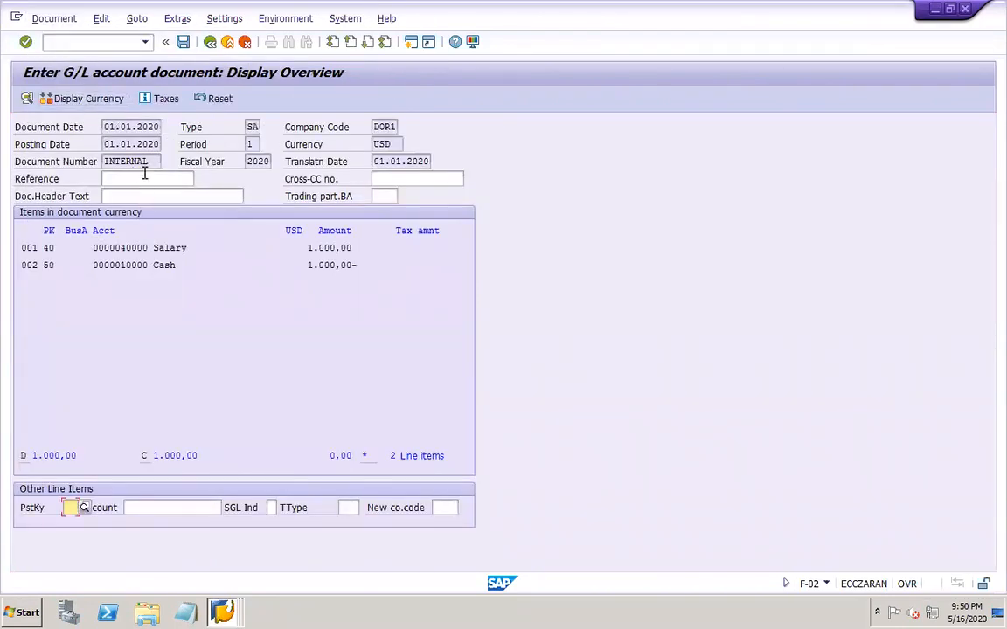
Enter DOR1 TEST as the document's reference and post the document
left_click(144, 177)
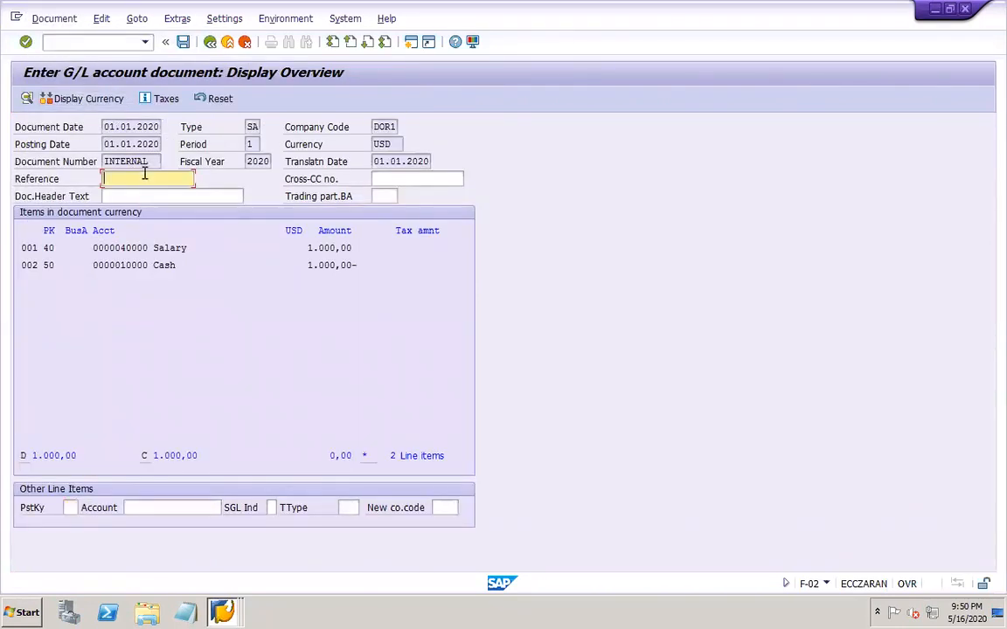
type("DOR1 TEST")
left_click(184, 43)
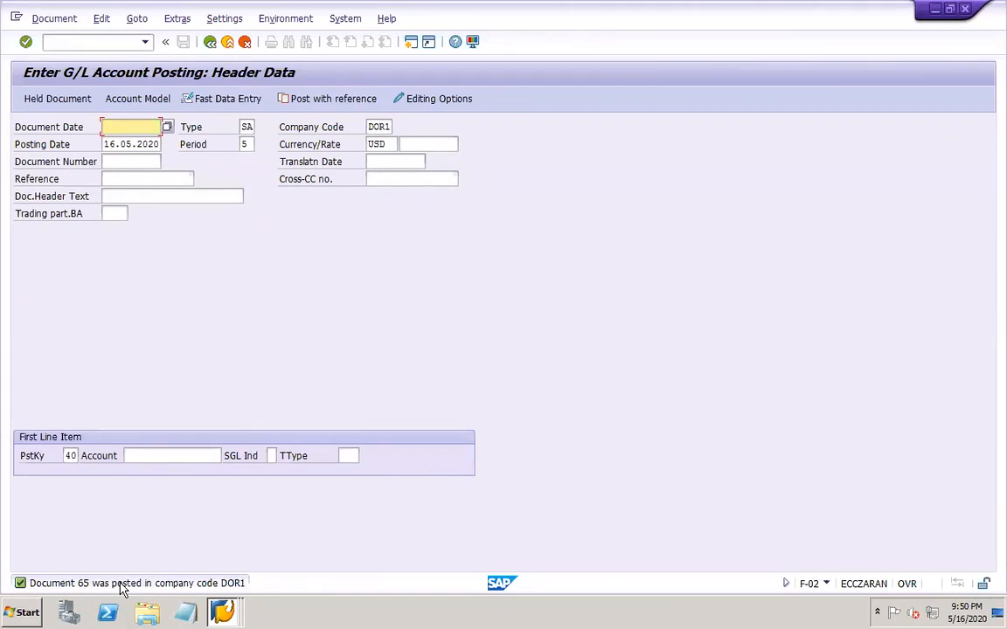
Display the posted document and check the Assignment field of its Cash line item
left_click(66, 21)
left_click(77, 73)
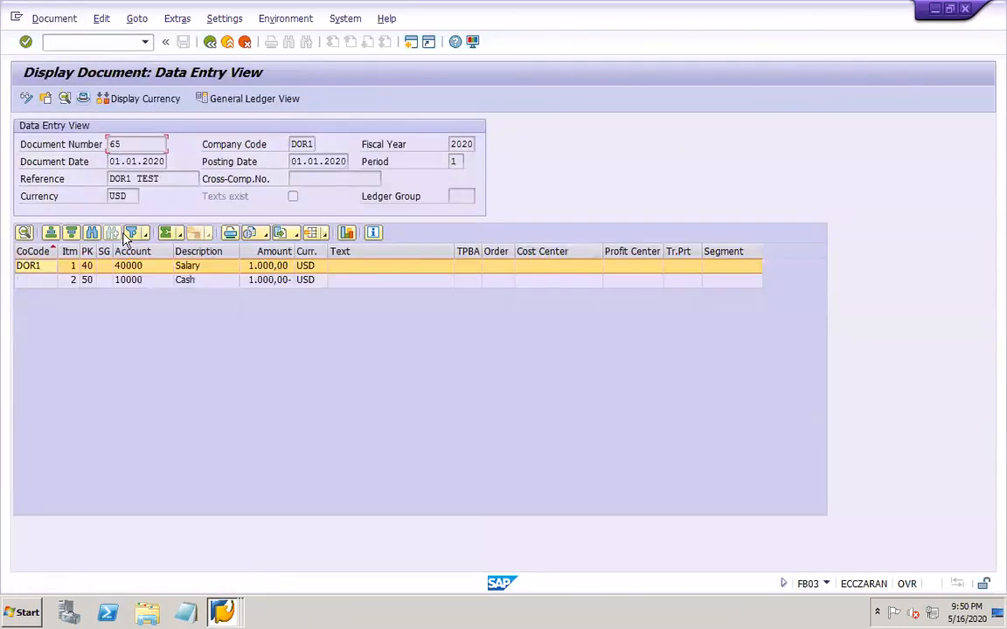
left_click(218, 282)
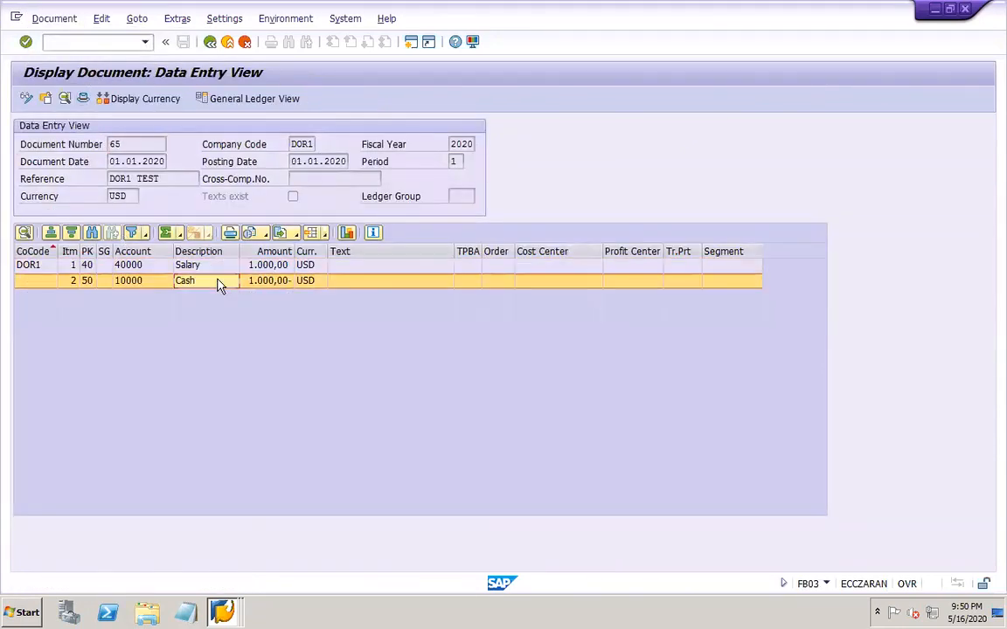
double_click(217, 281)
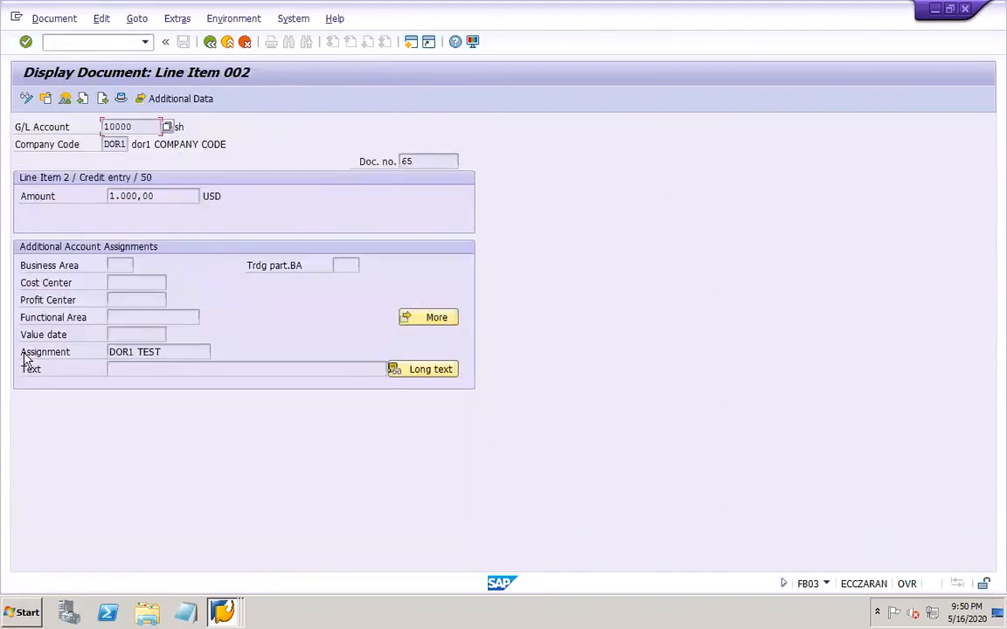
left_click(184, 351)
Open transaction EC01 and switch to the organizational structure for the company code
left_click(89, 41)
type("/NEC01")
key("Return")
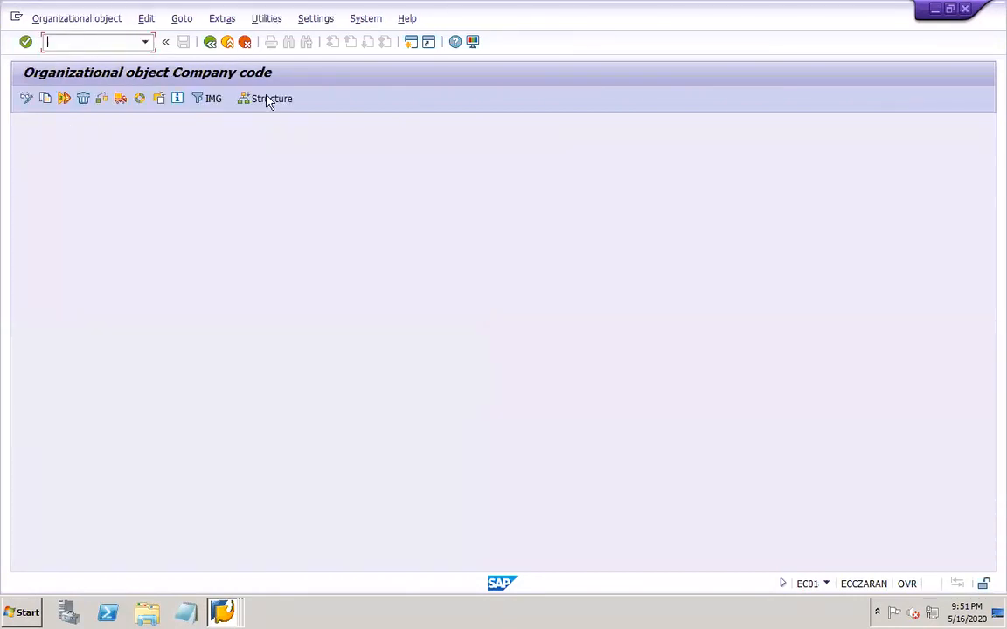
left_click(268, 98)
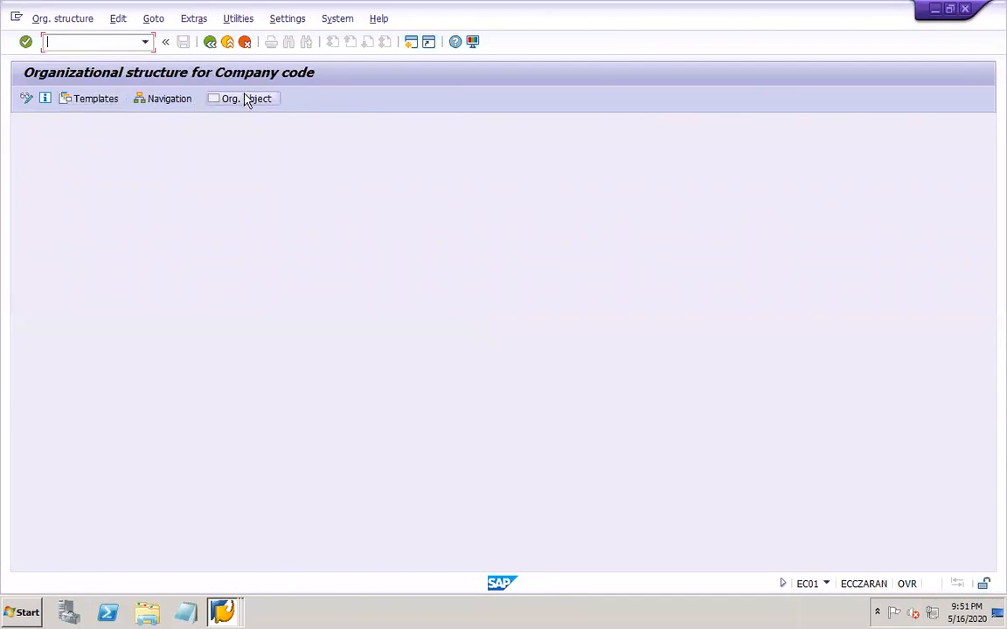
Open the structure navigation and display the organizational objects assigned to company code DOR1
left_click(157, 101)
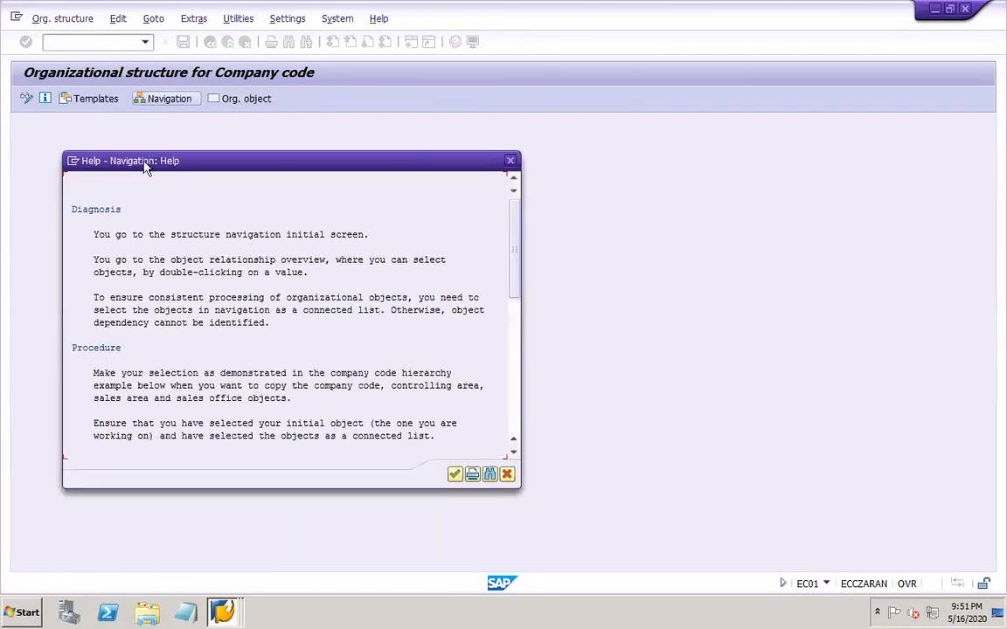
left_click(456, 475)
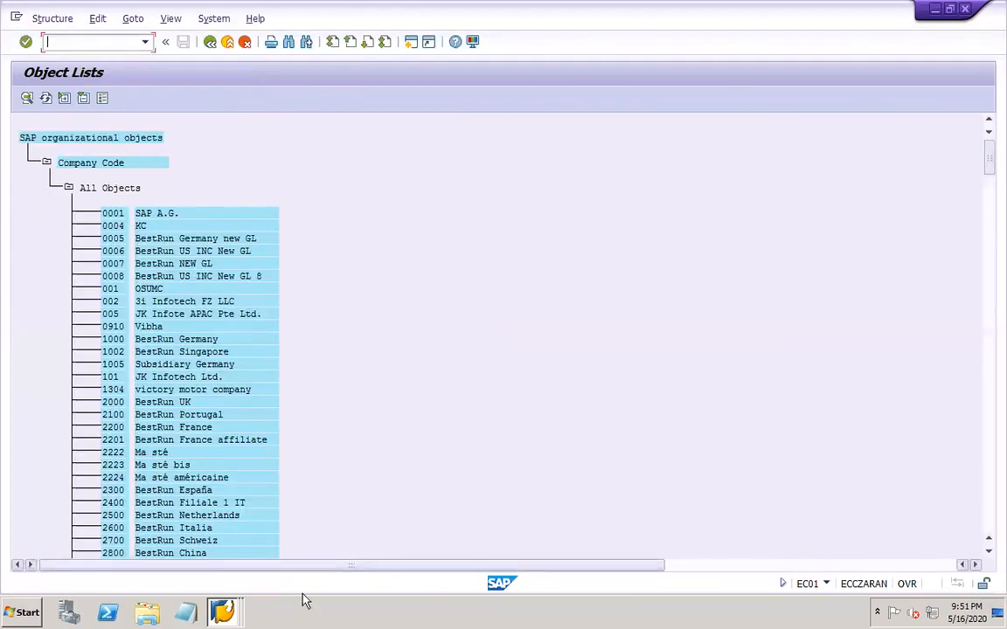
scroll(992, 521, "down", 10)
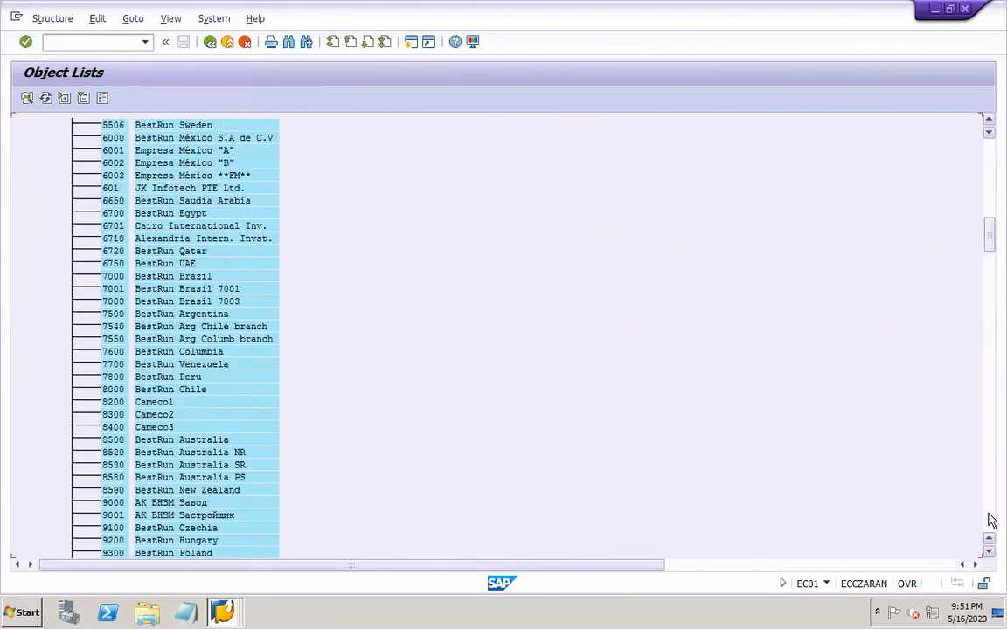
scroll(992, 521, "down", 10)
scroll(991, 521, "down", 10)
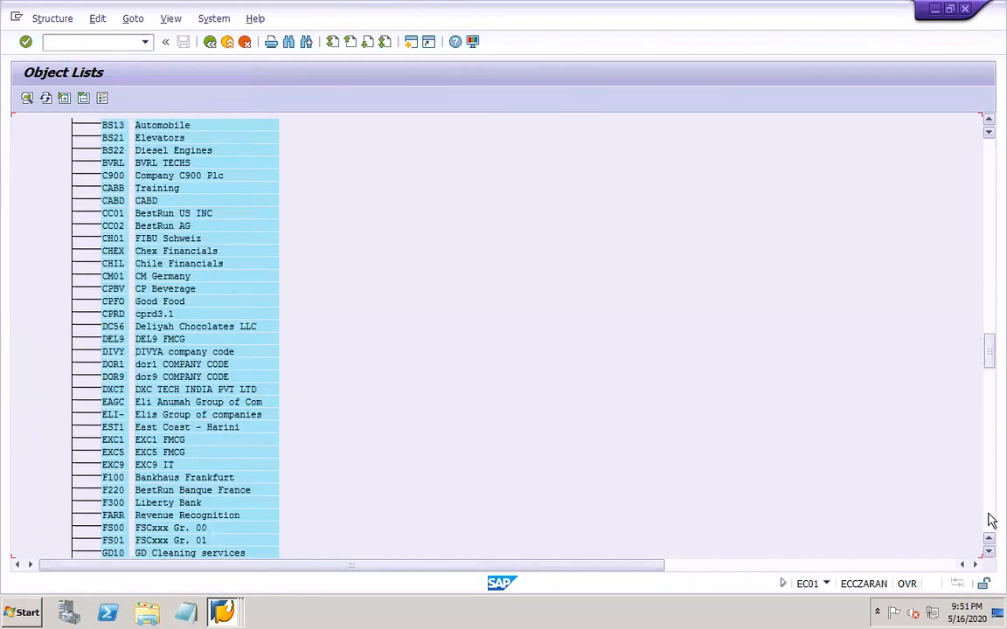
double_click(116, 365)
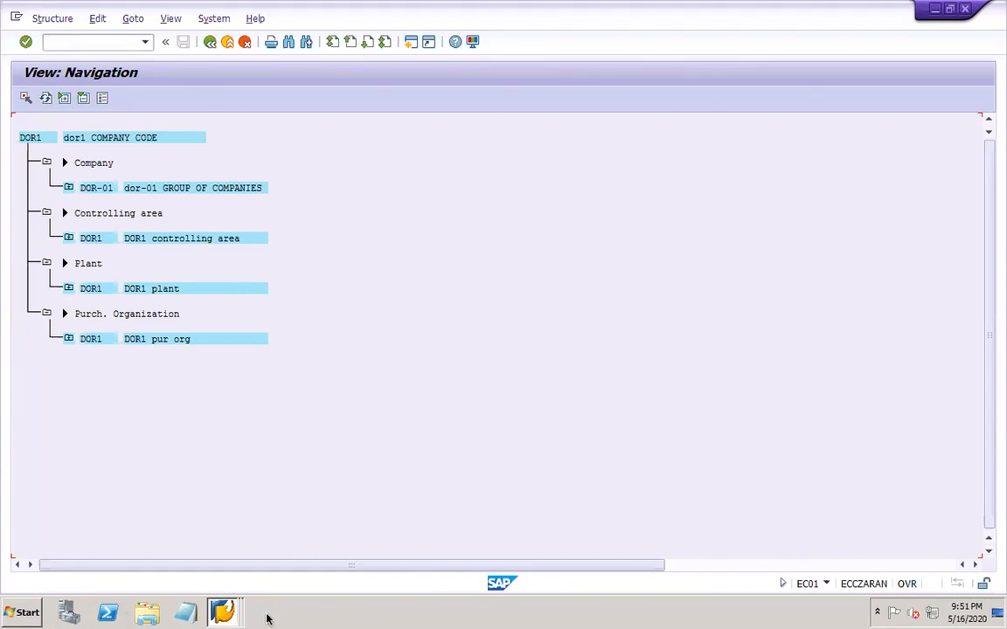
Switch to the Chrome browser window with the Gmail and course content pages
mouse_move(289, 606)
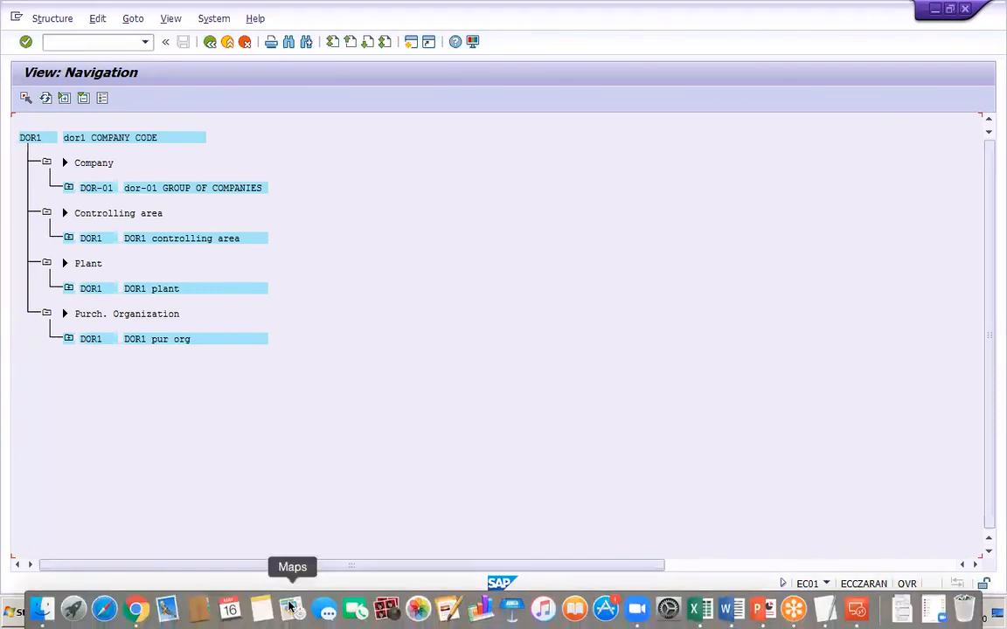
left_click(136, 609)
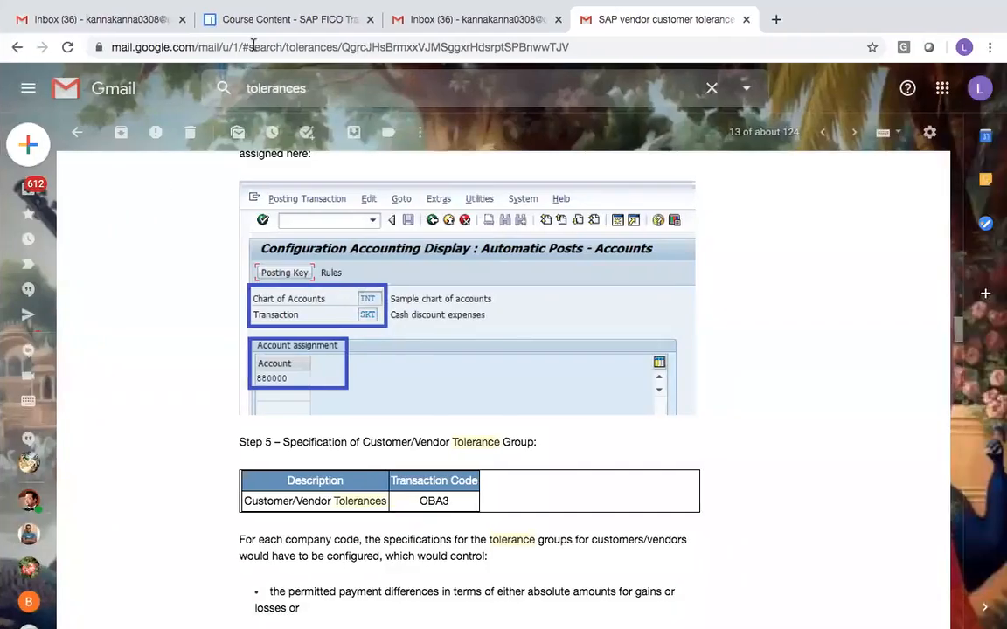
Review the SAP FICO course content page, examining the General Ledger, Accounts Payable and Accounts Receivable topic lists
left_click(206, 20)
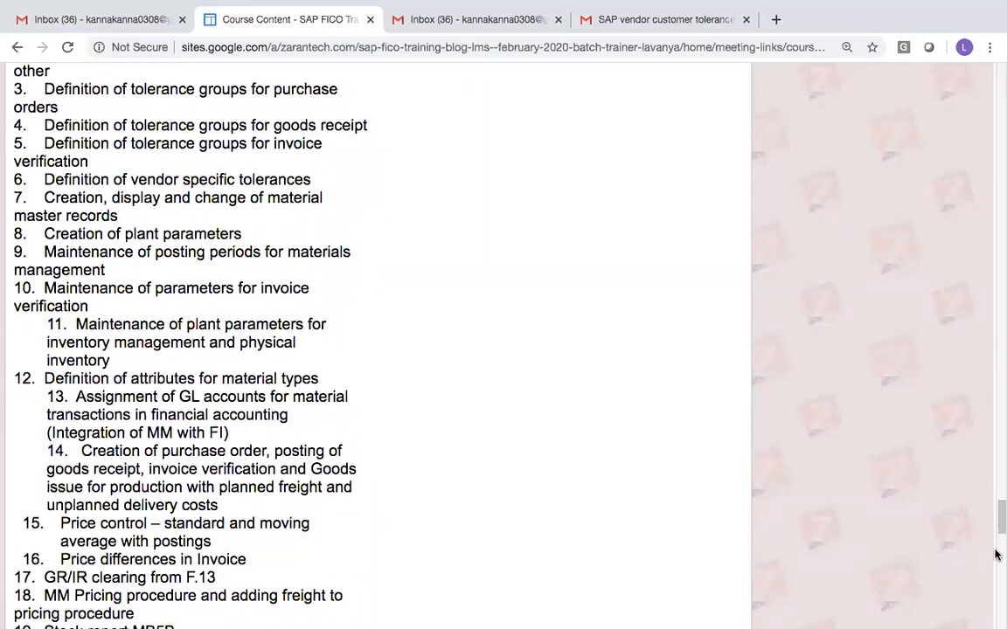
left_click_drag(996, 515, 997, 160)
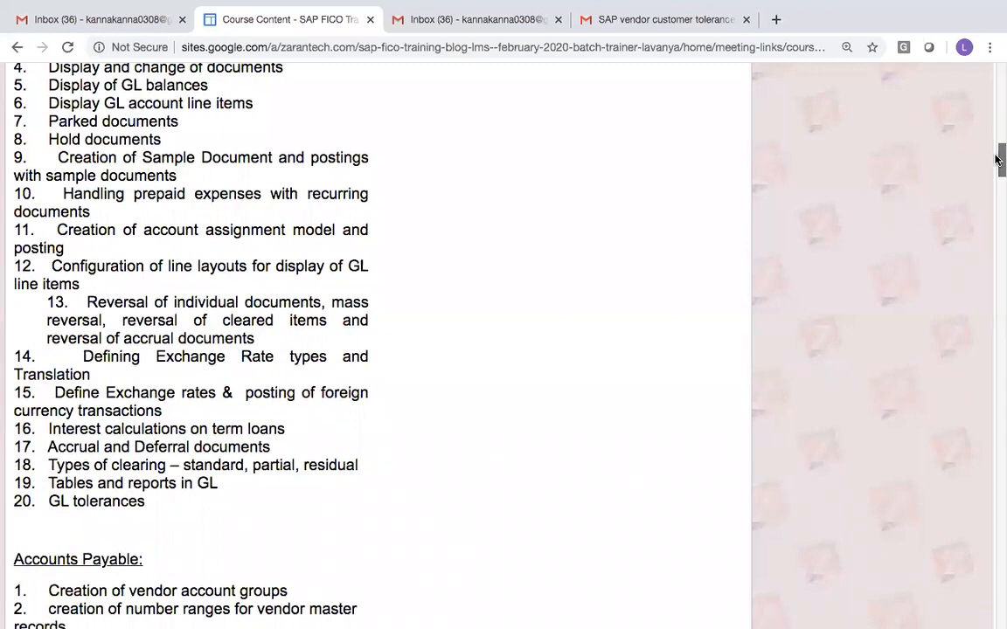
left_click_drag(998, 159, 998, 198)
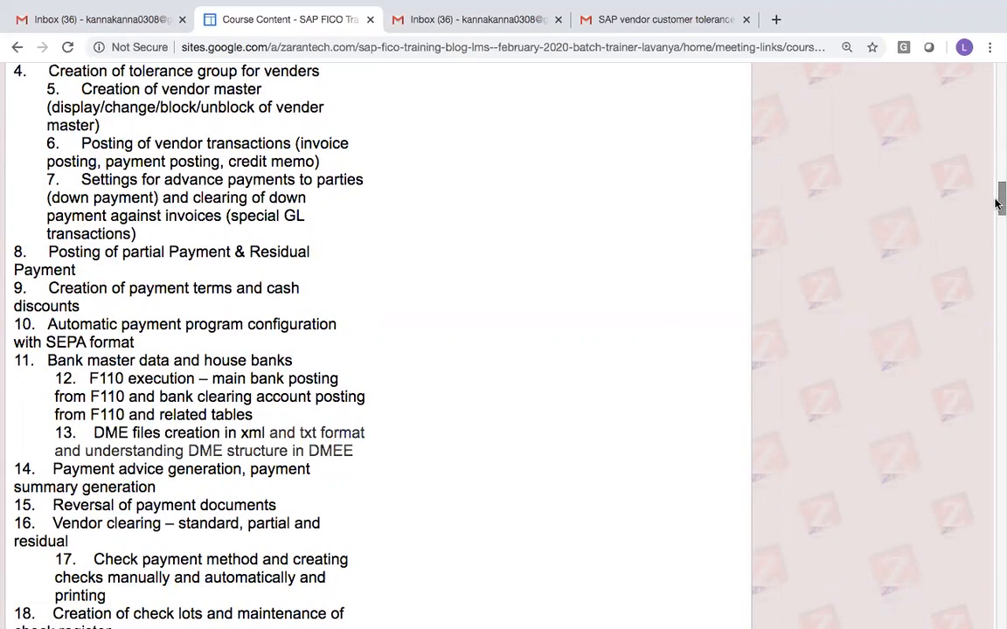
scroll(997, 203, "down", 1)
left_click_drag(997, 208, 997, 238)
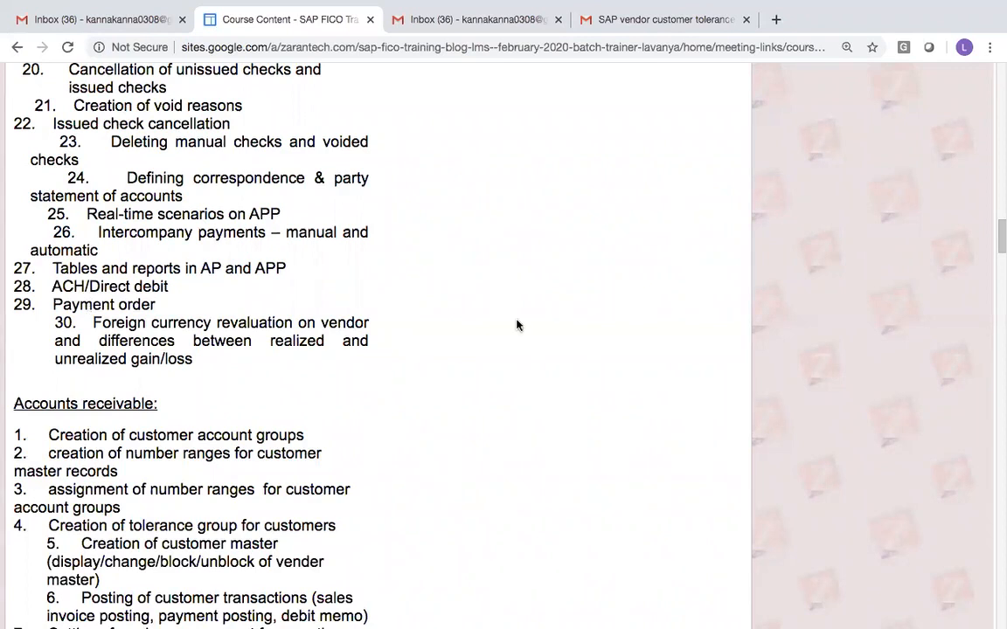
scroll(886, 188, "up", 3)
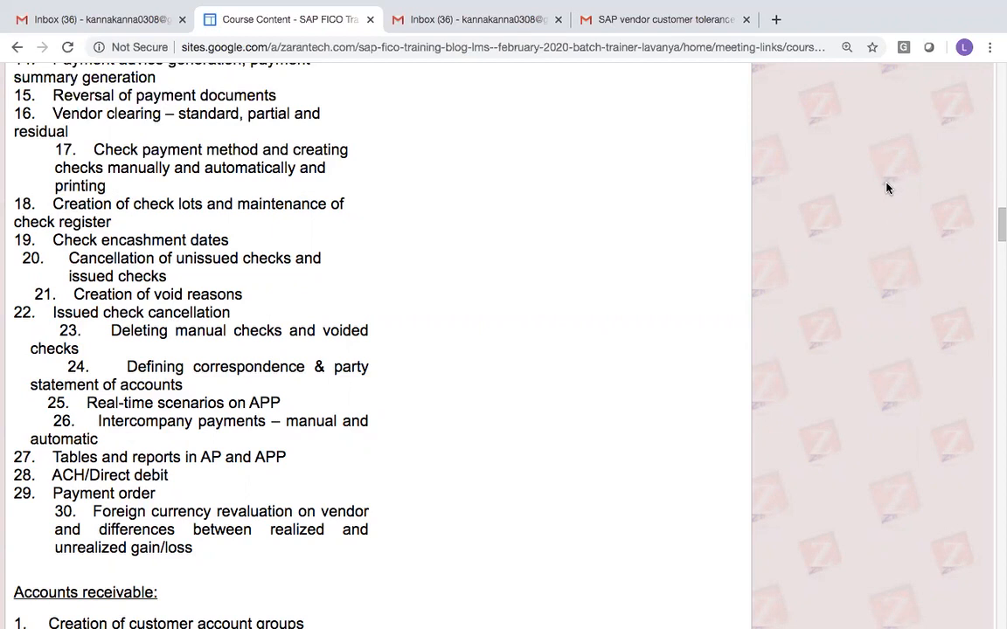
scroll(887, 188, "up", 1)
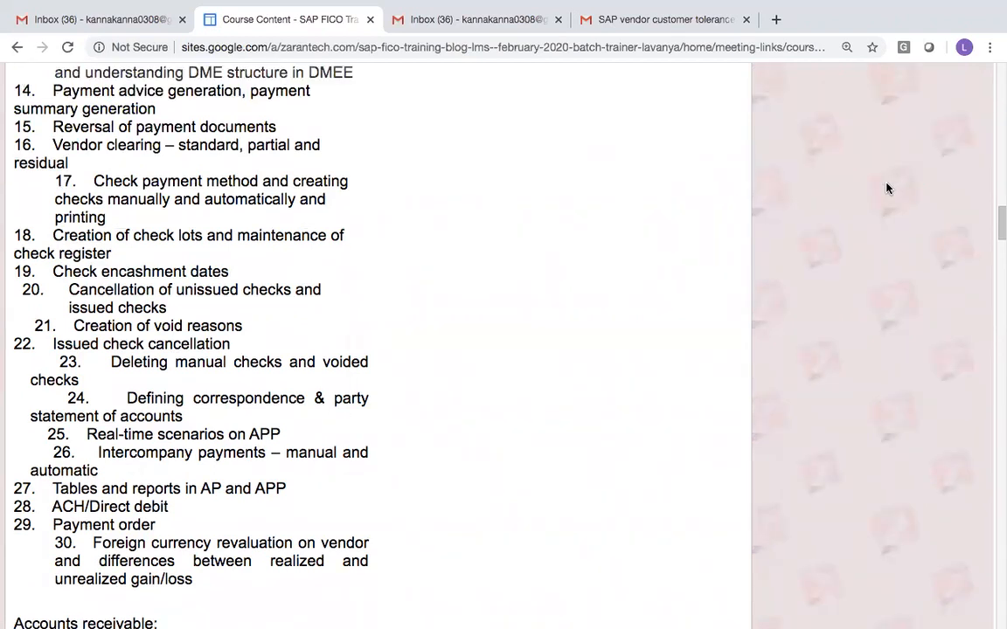
scroll(886, 188, "up", 1)
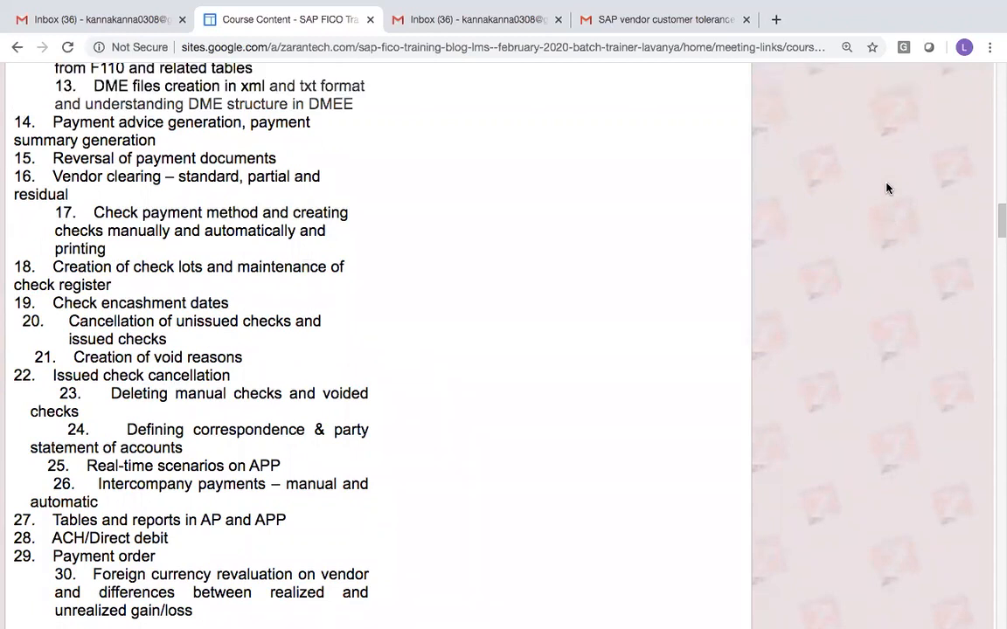
scroll(887, 188, "up", 1)
scroll(887, 188, "up", 5)
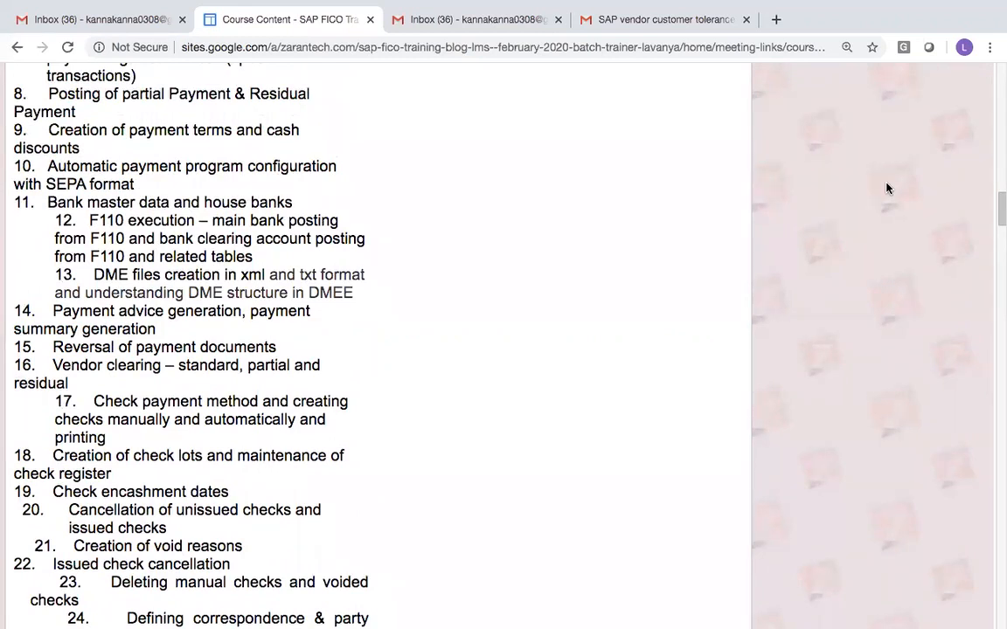
scroll(886, 188, "up", 4)
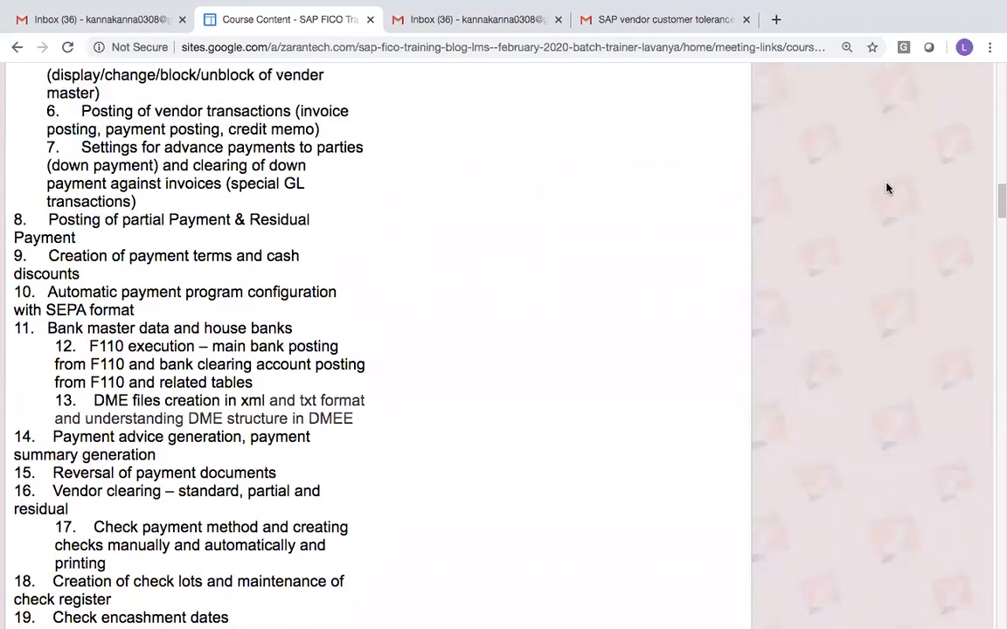
scroll(886, 188, "up", 3)
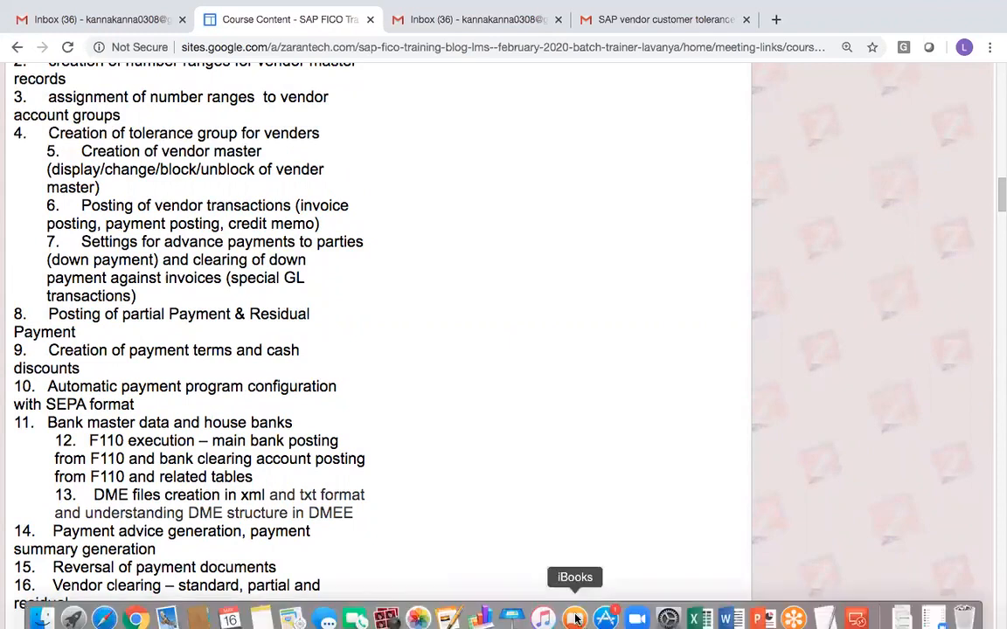
Switch to the PowerPoint worknotes and add the line "FBZP" below the sort key entry on slide 45
left_click(761, 609)
left_click(406, 323)
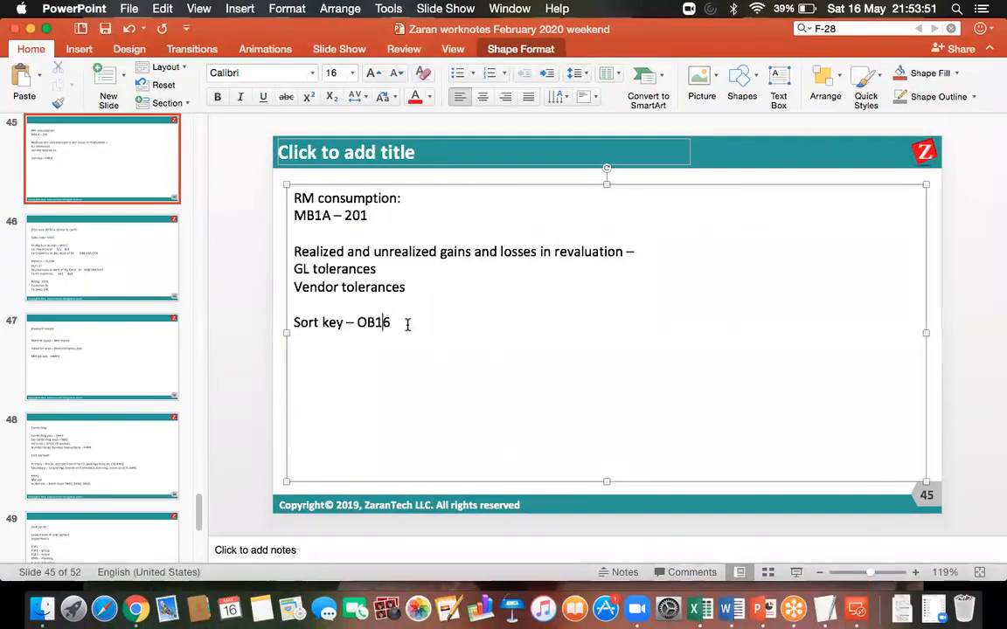
key("Return")
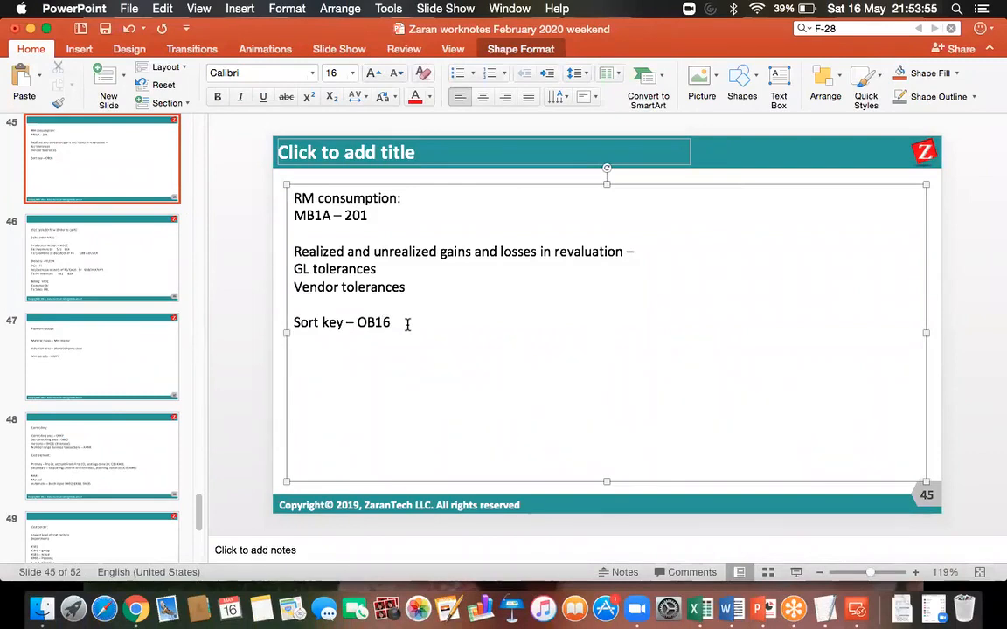
type("FBZP")
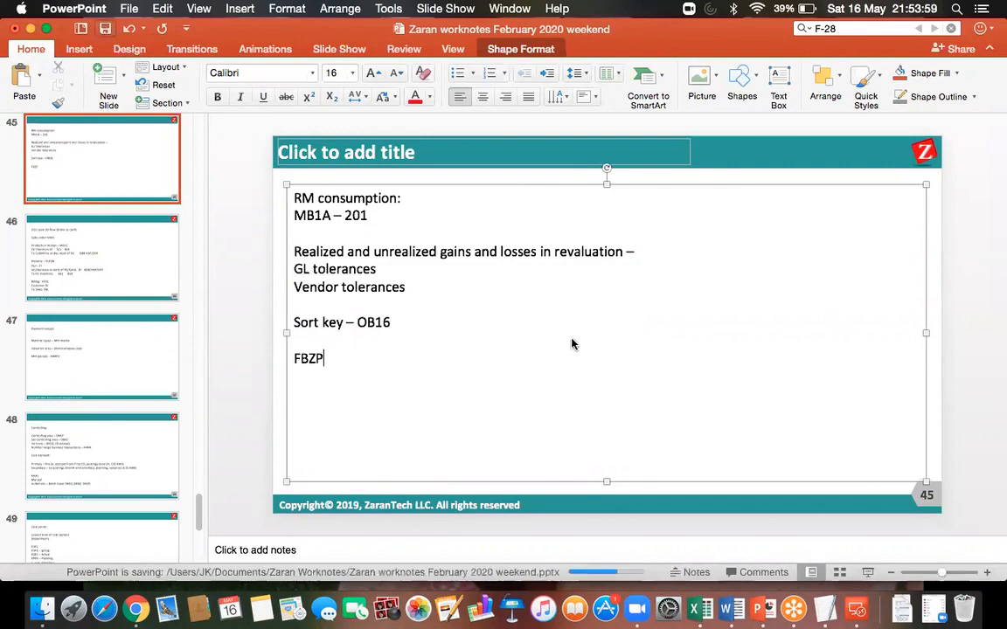
Switch to the remote SAP desktop LavSAPnew and start transaction /NFBZP
left_click(858, 616)
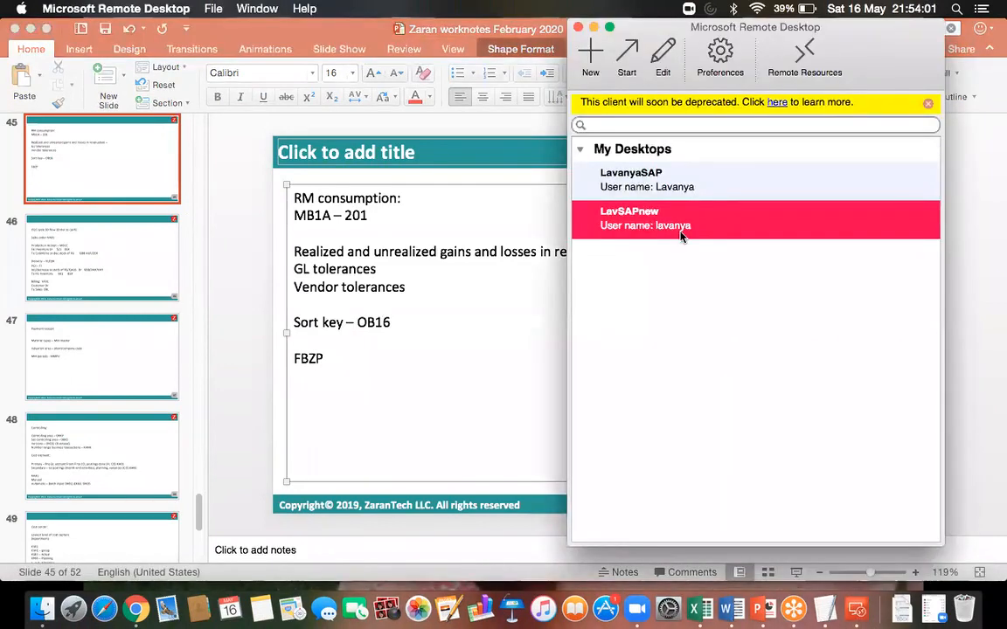
double_click(681, 233)
left_click(110, 46)
type("/N")
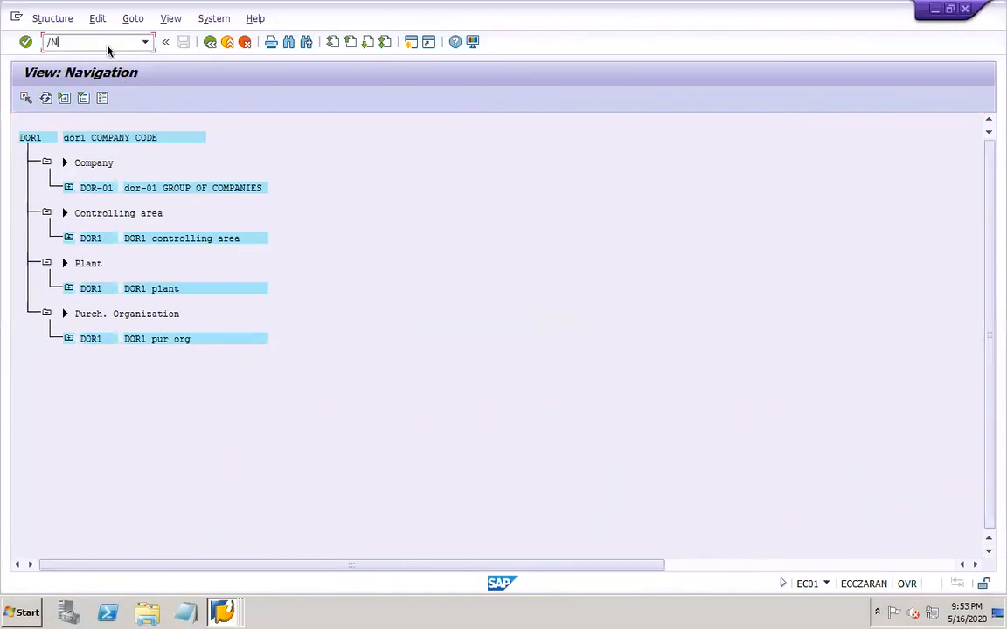
type("FBZP")
key("Return")
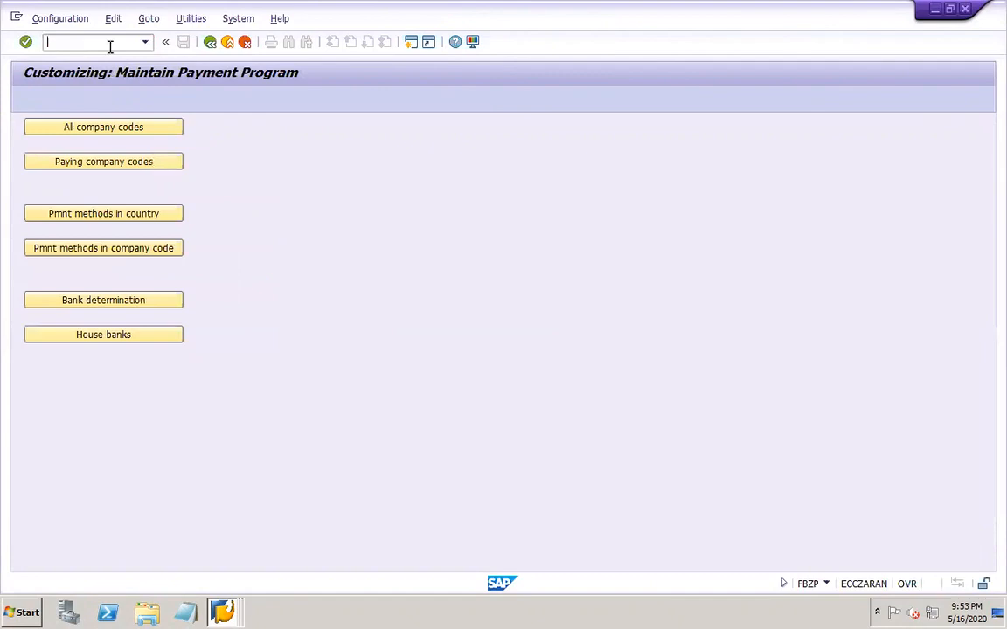
Open the details of United States payment method X, DOR1 vendor payment, among the payment methods by country
left_click(151, 218)
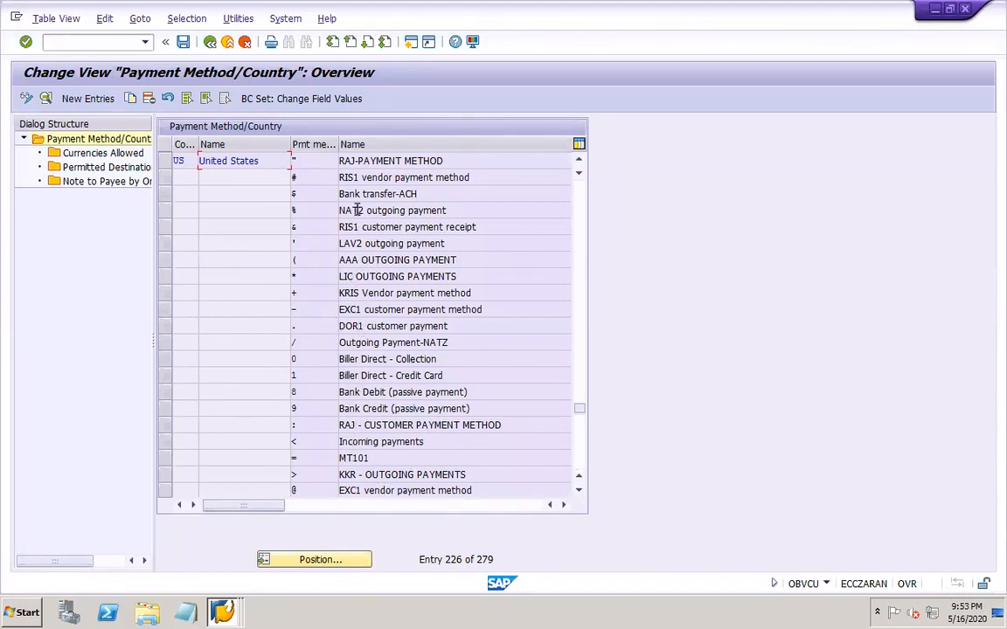
left_click(577, 466)
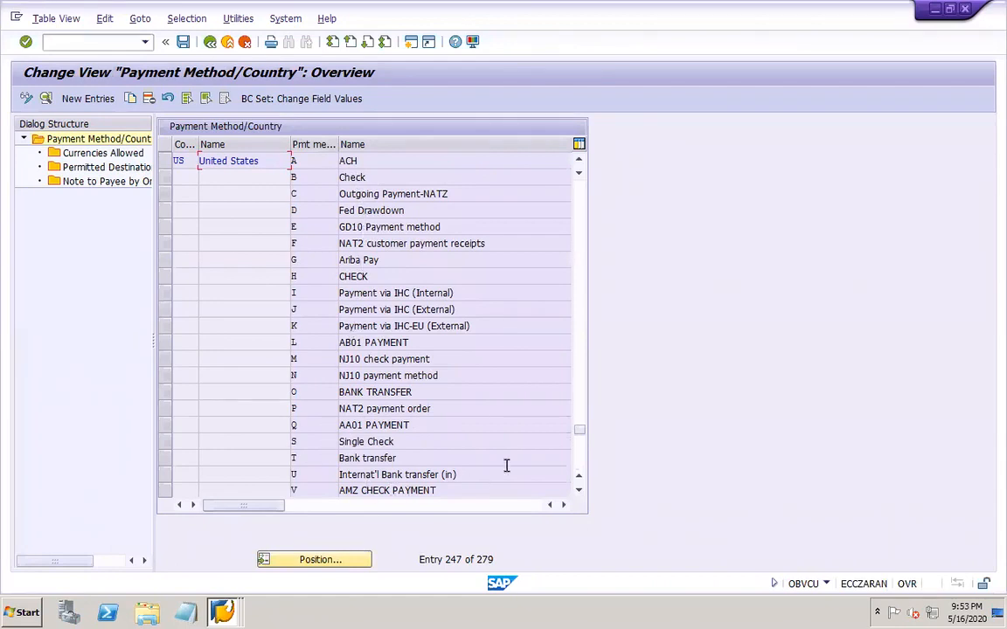
left_click(579, 465)
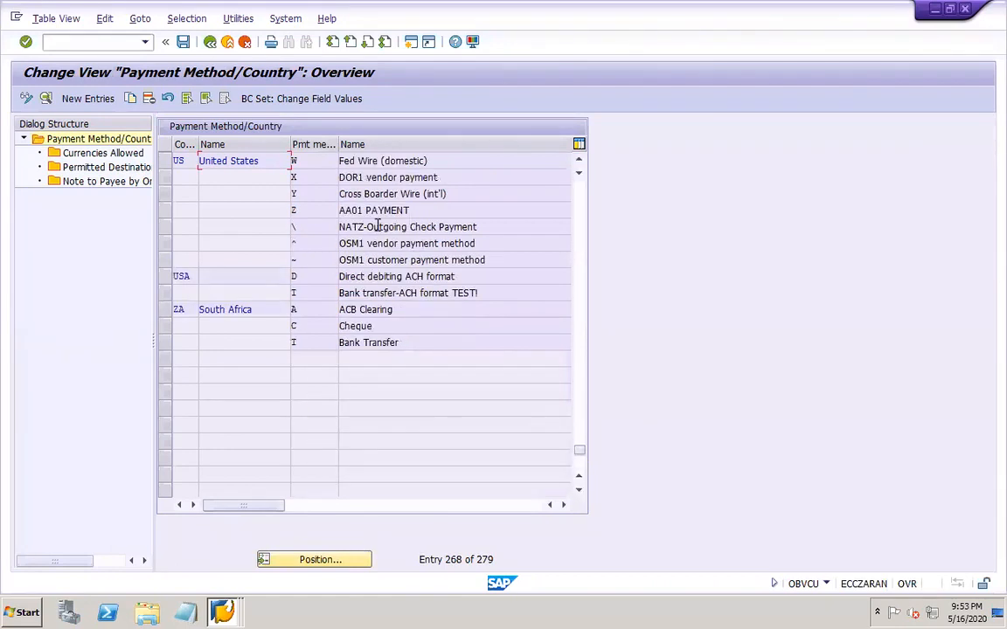
double_click(310, 178)
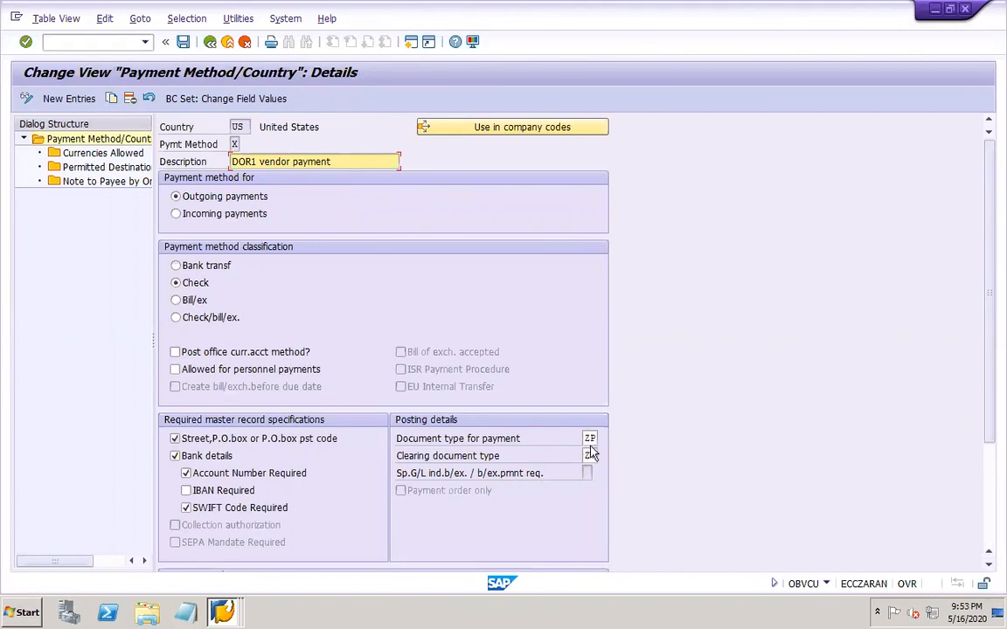
left_click(127, 99)
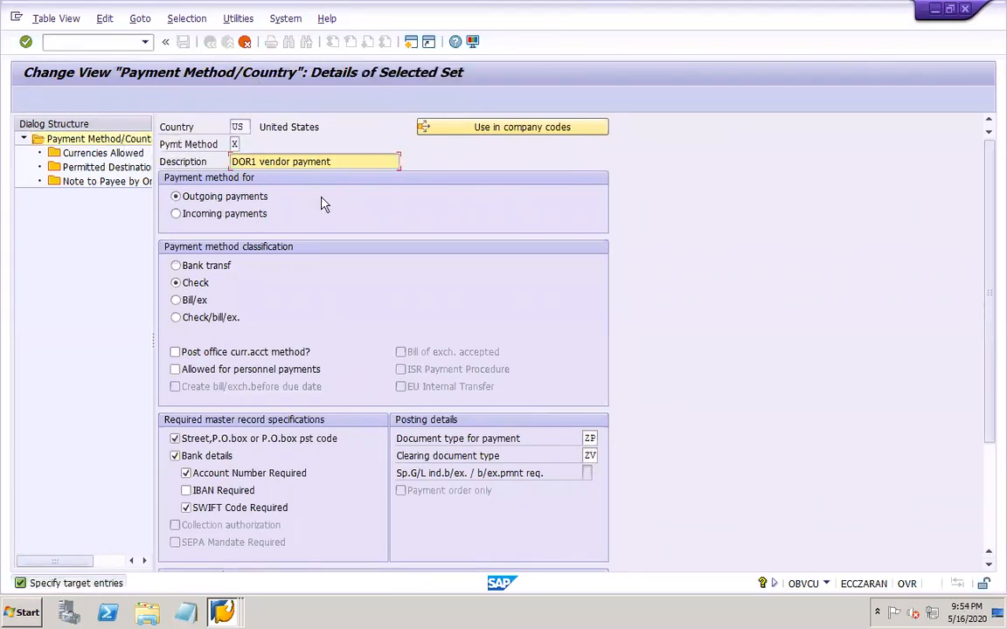
left_click(235, 145)
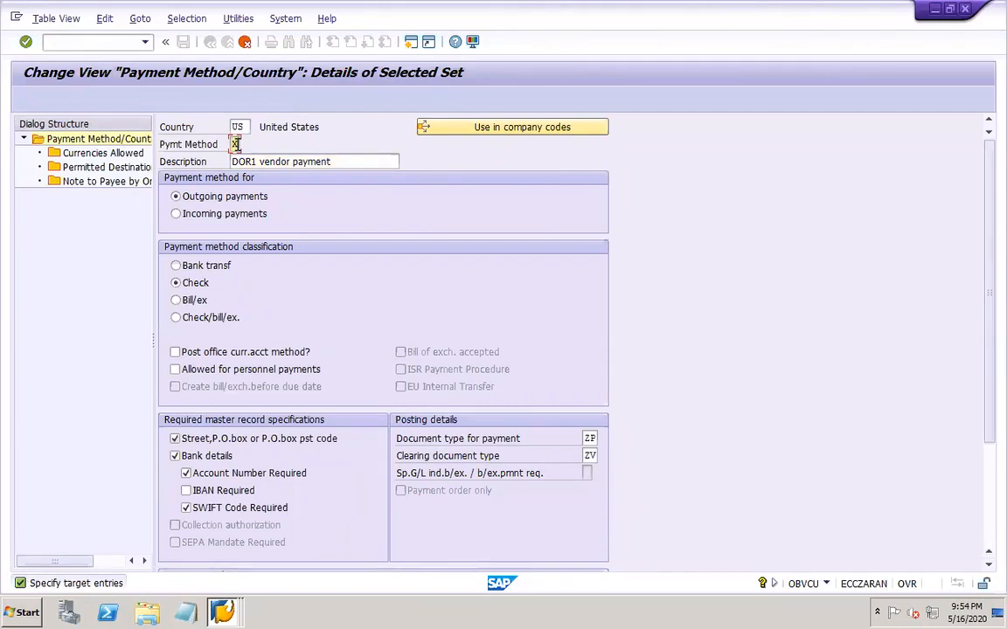
left_click(211, 41)
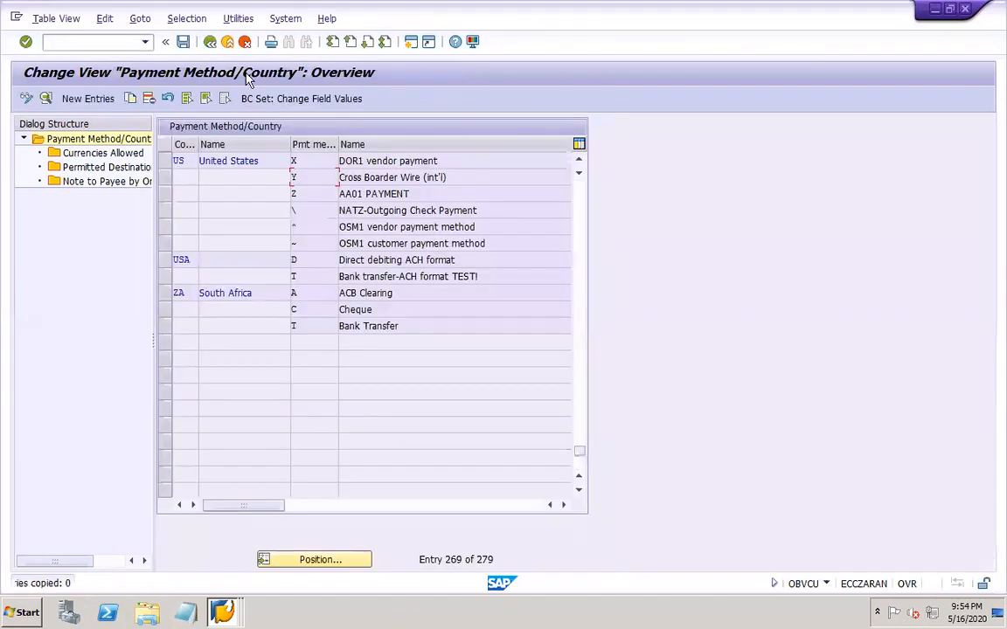
Reopen payment method X, clear its payment and clearing document types, and try to save it with both blank
double_click(321, 161)
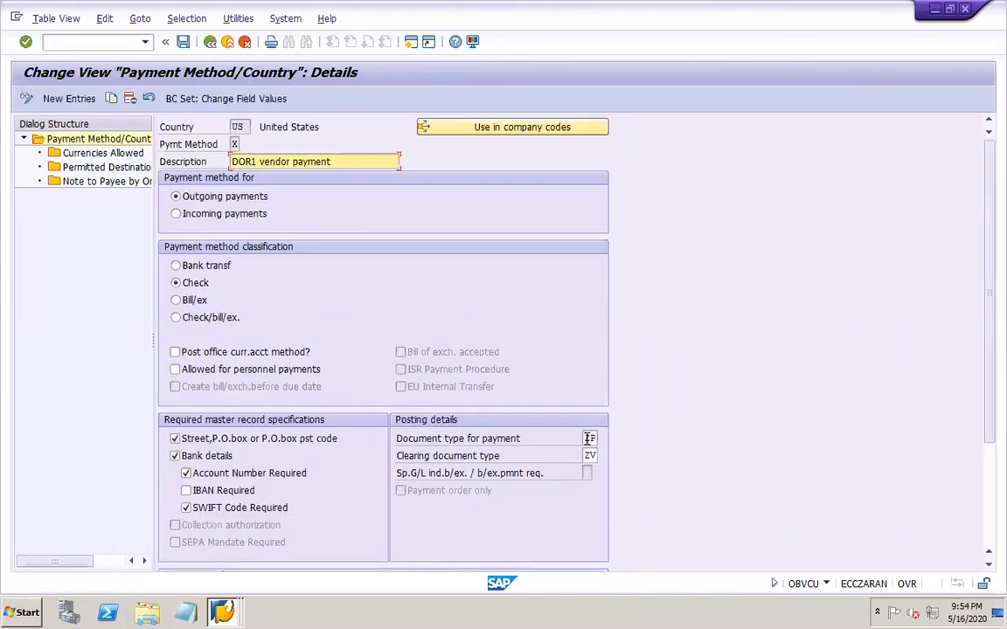
double_click(589, 438)
key("Delete")
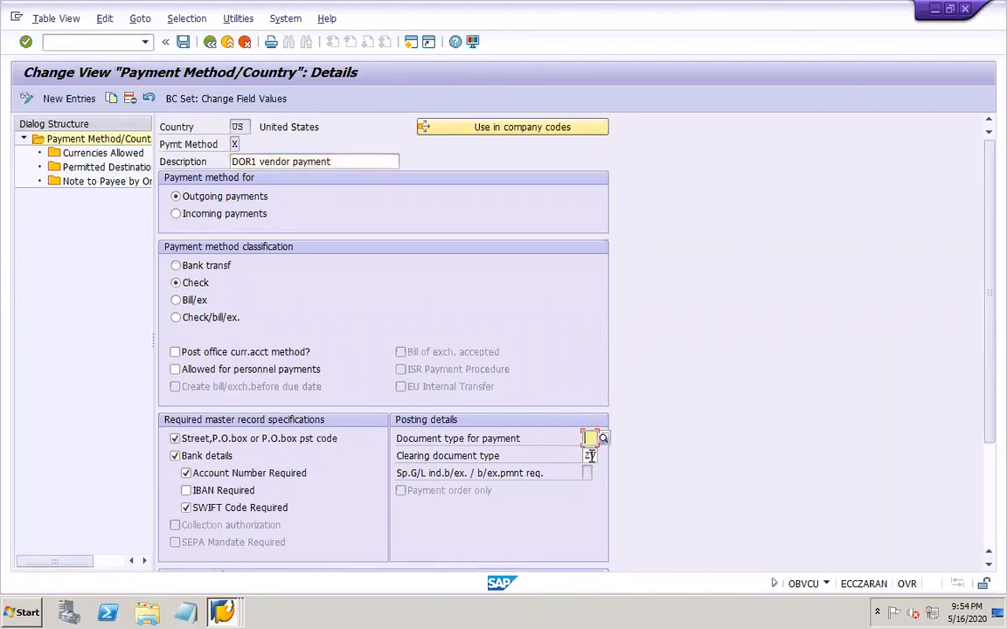
double_click(587, 456)
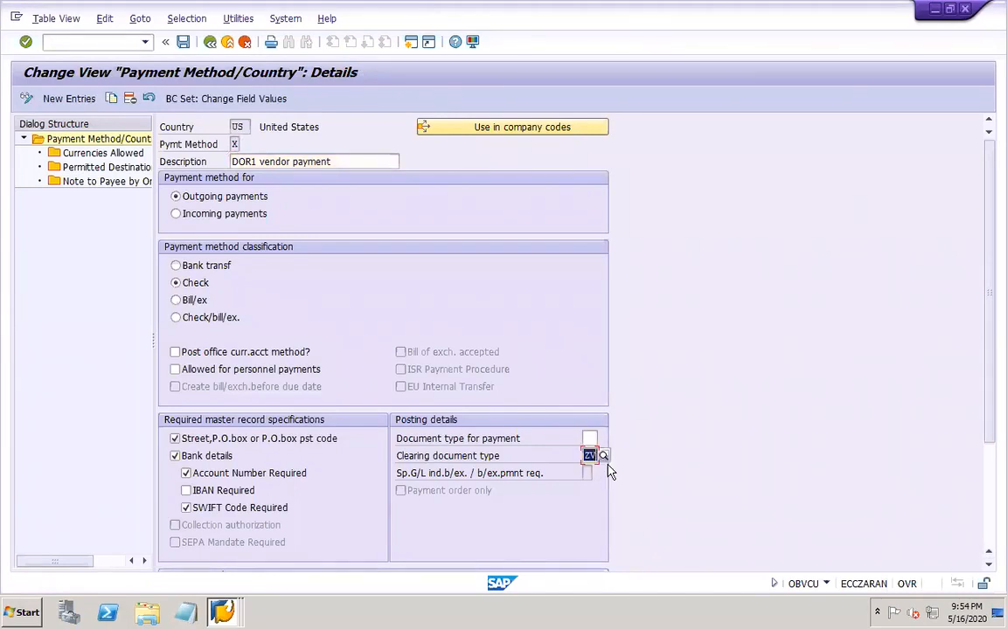
key("Delete")
key("Return")
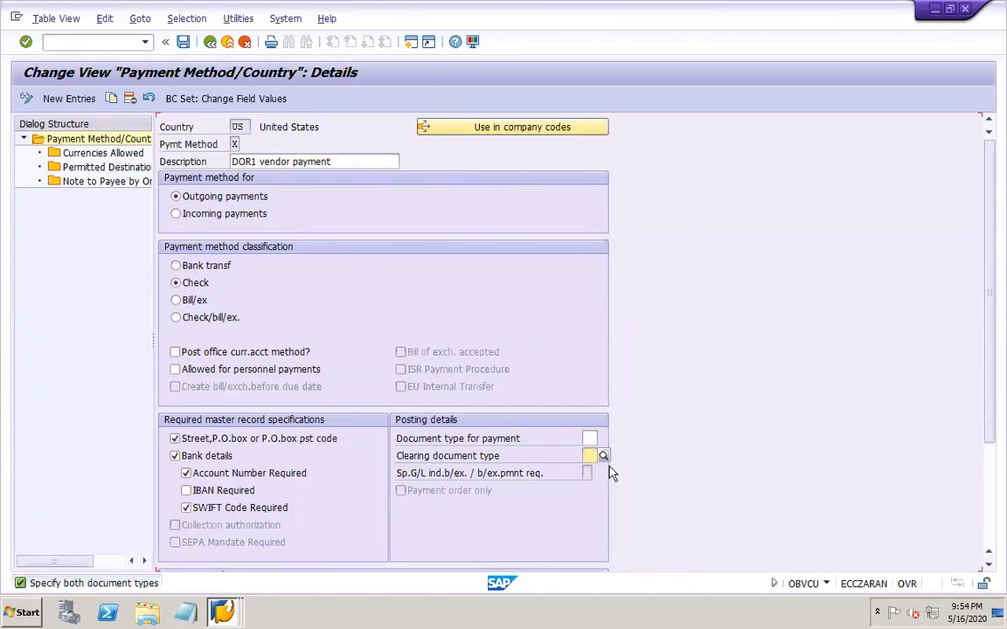
key("Return")
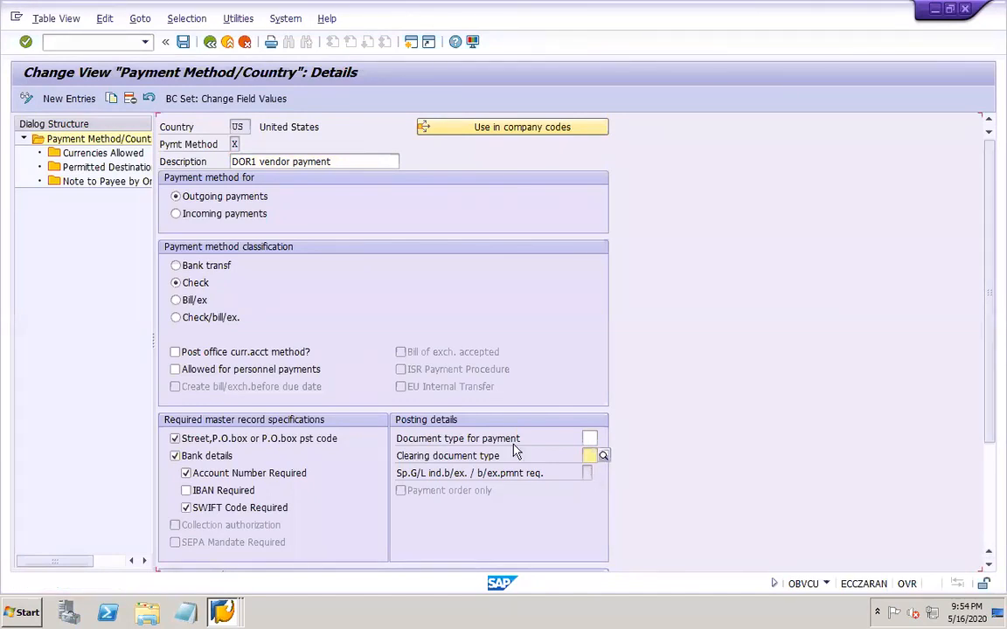
left_click(184, 43)
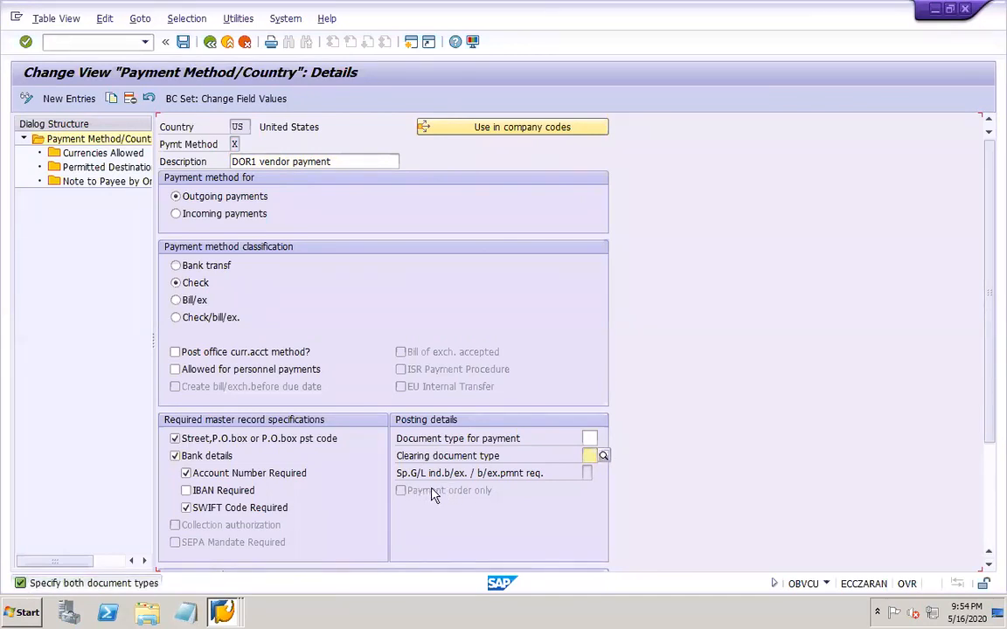
Set the payment document type to ZP and the clearing document type to ZV, and save under the proposed customizing request
left_click(590, 455)
left_click(597, 472)
left_click(591, 438)
left_click(591, 455)
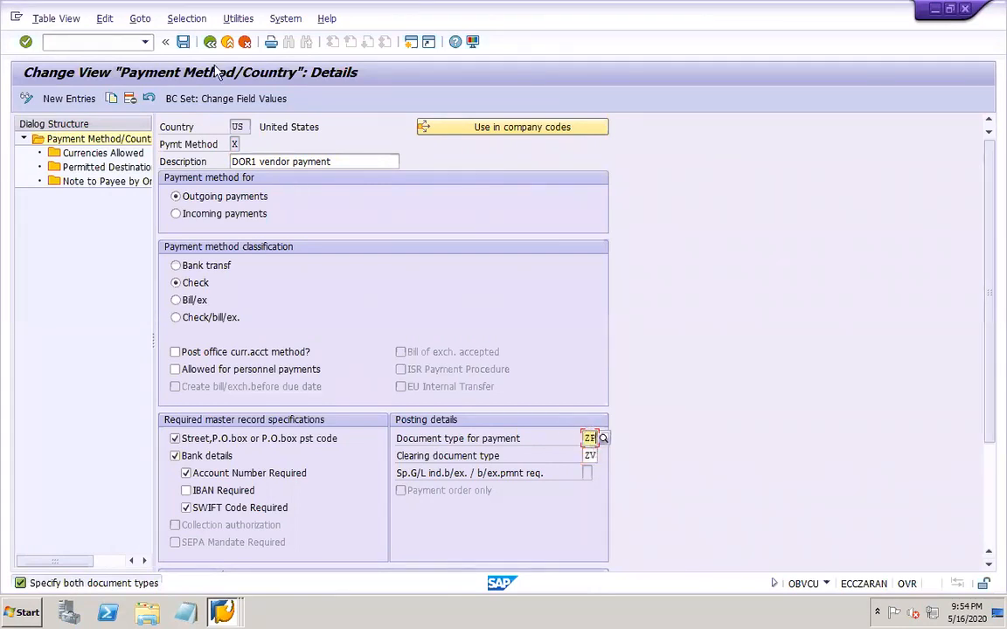
left_click(183, 42)
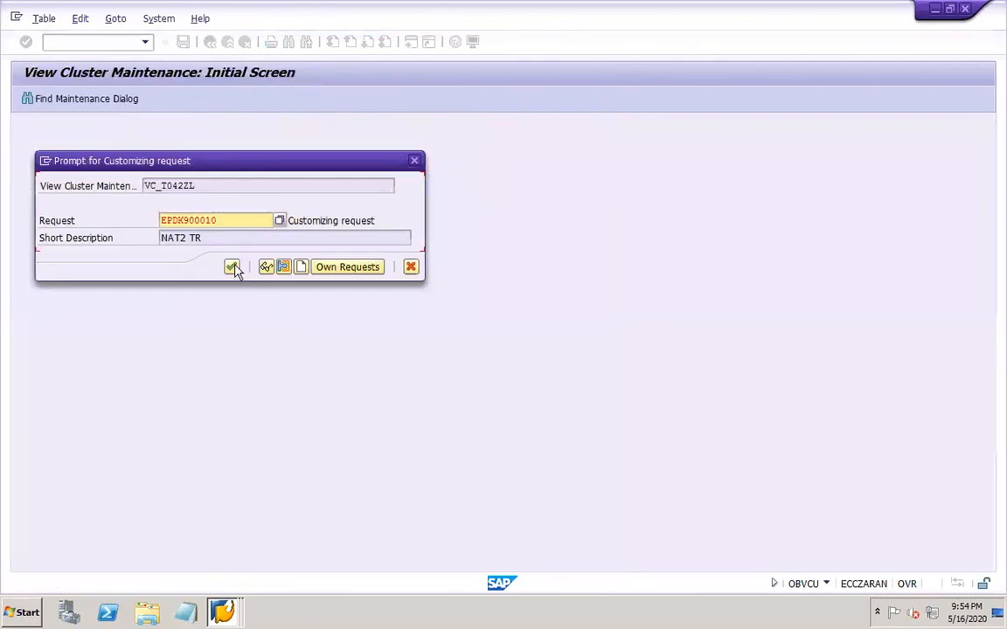
left_click(229, 265)
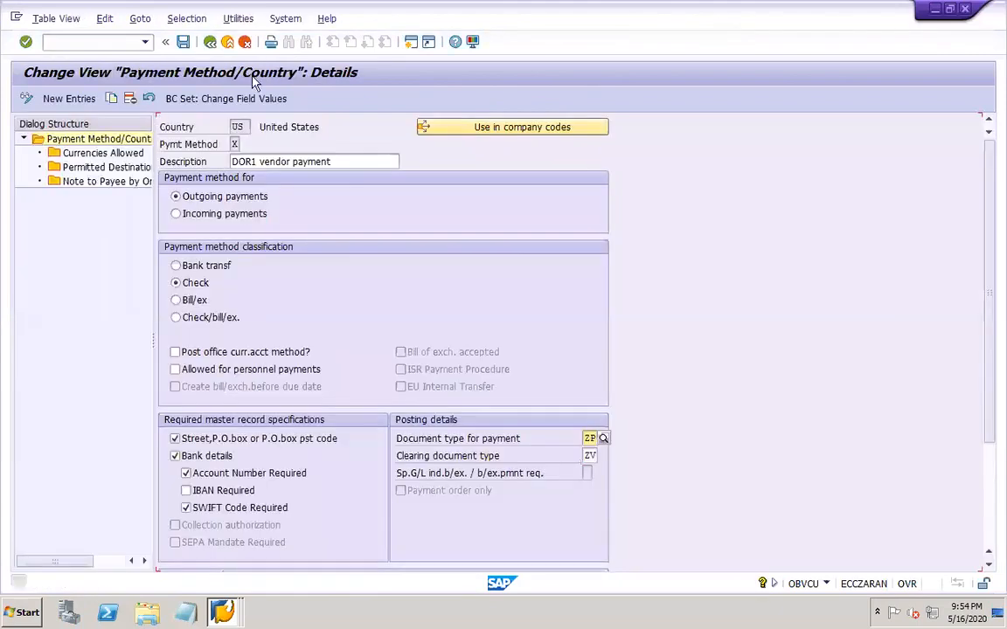
Find United States payment method P, NAT2 payment order, among the payment methods by country and open its details
left_click(209, 43)
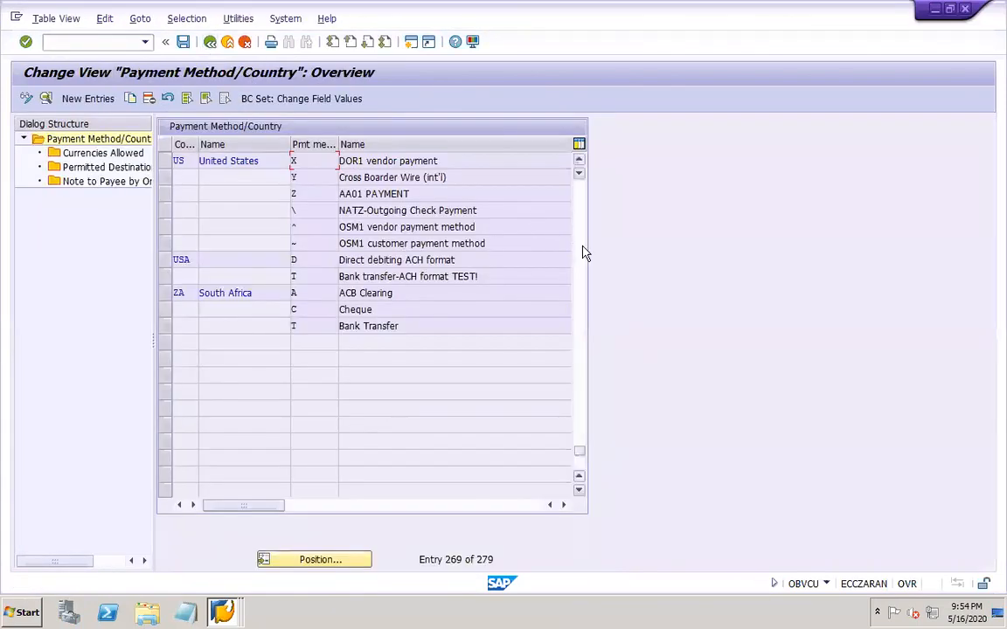
scroll(577, 221, "up", 7)
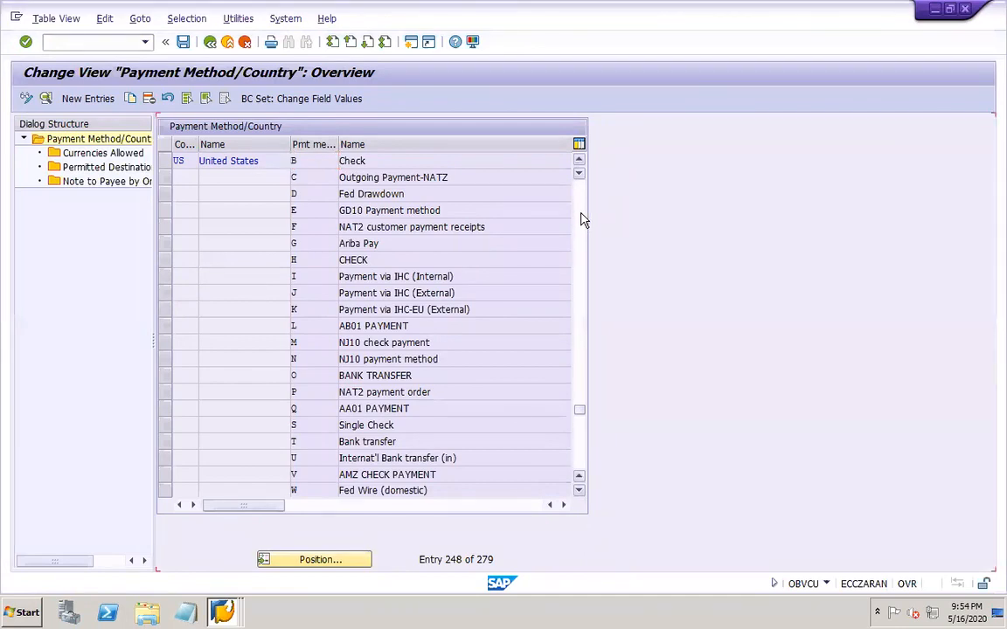
scroll(584, 221, "up", 7)
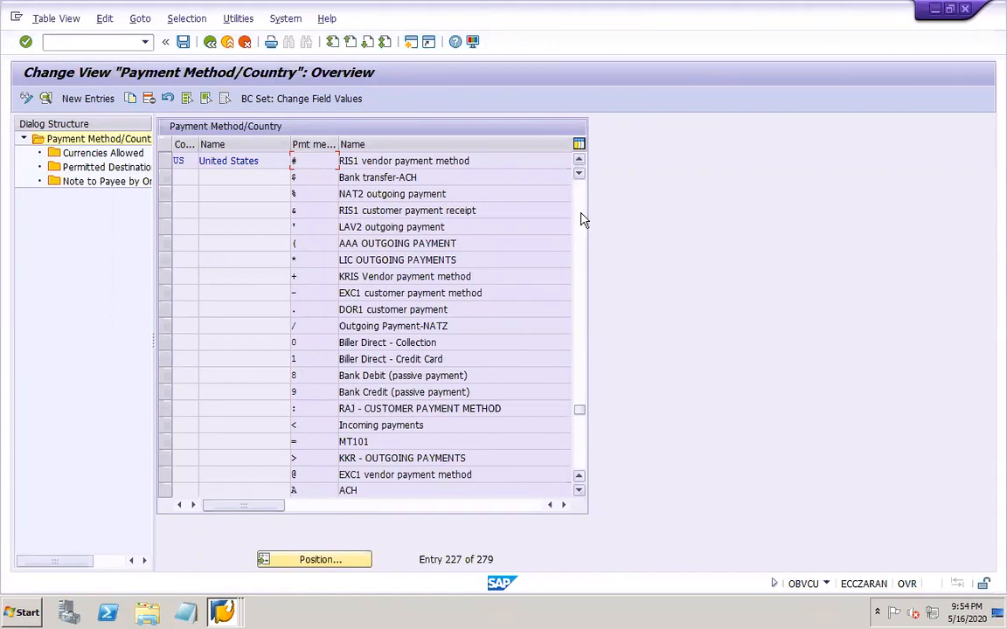
scroll(584, 220, "up", 7)
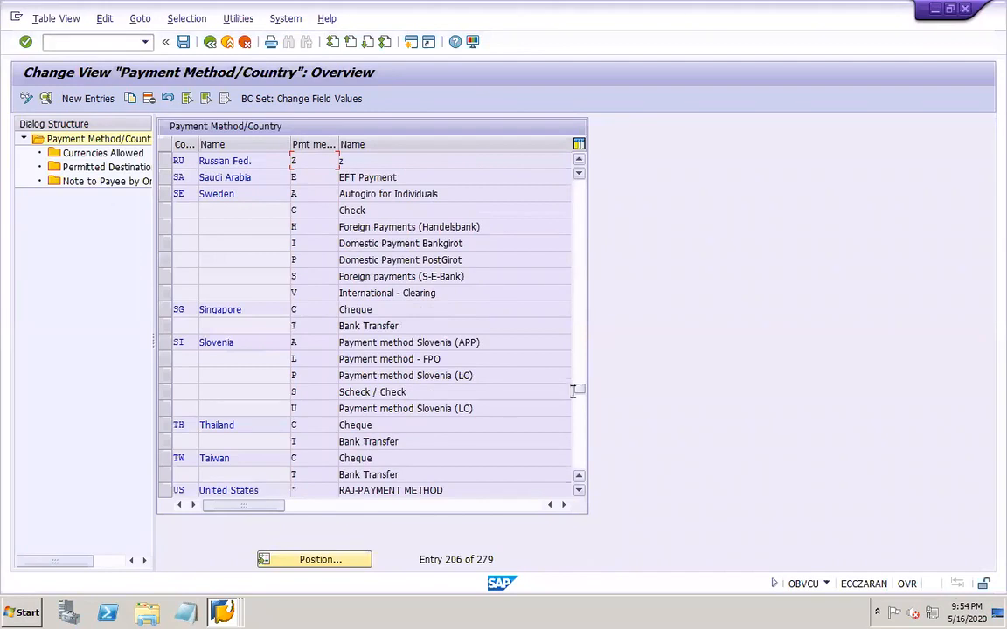
scroll(584, 446, "down", 7)
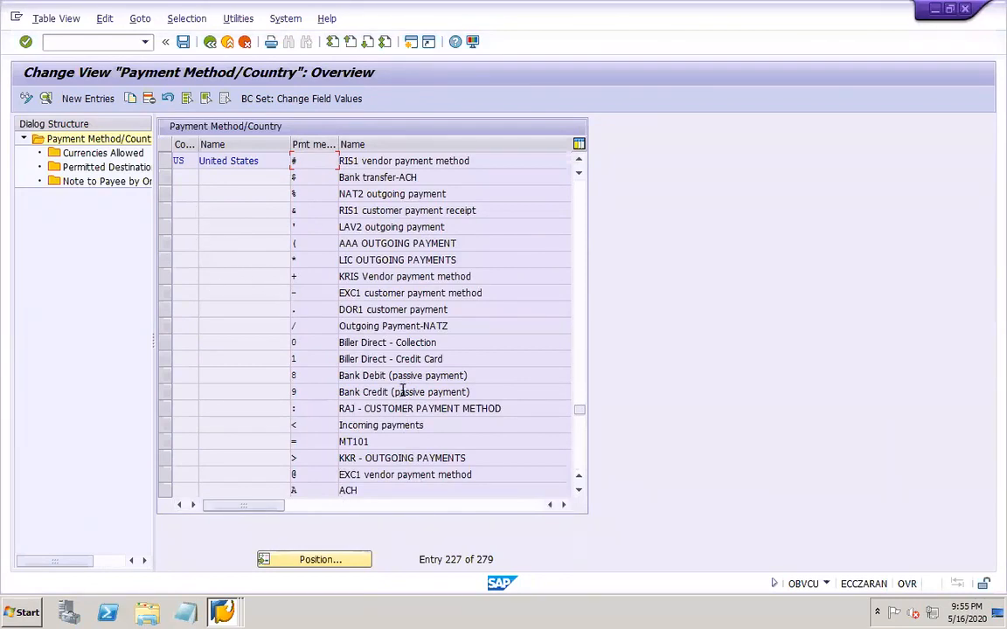
left_click(580, 490)
left_click(579, 492)
left_click(580, 492)
left_click(579, 491)
left_click(579, 491)
left_click(580, 492)
left_click(579, 491)
left_click(579, 492)
left_click(580, 491)
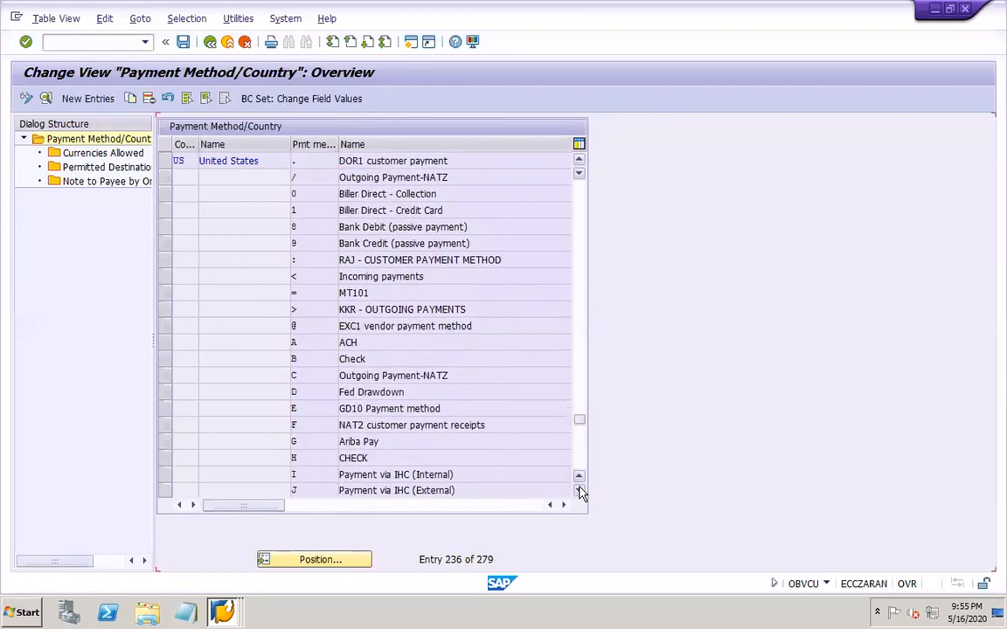
left_click(580, 491)
left_click(580, 492)
left_click(580, 491)
left_click(579, 491)
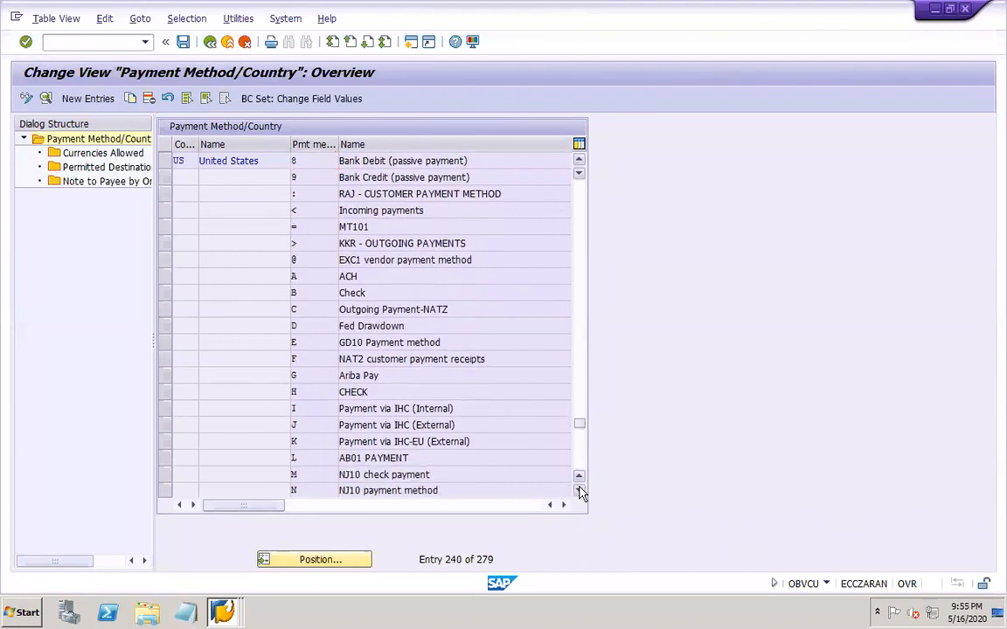
left_click(580, 491)
left_click(579, 491)
left_click(580, 492)
left_click(580, 491)
left_click(580, 491)
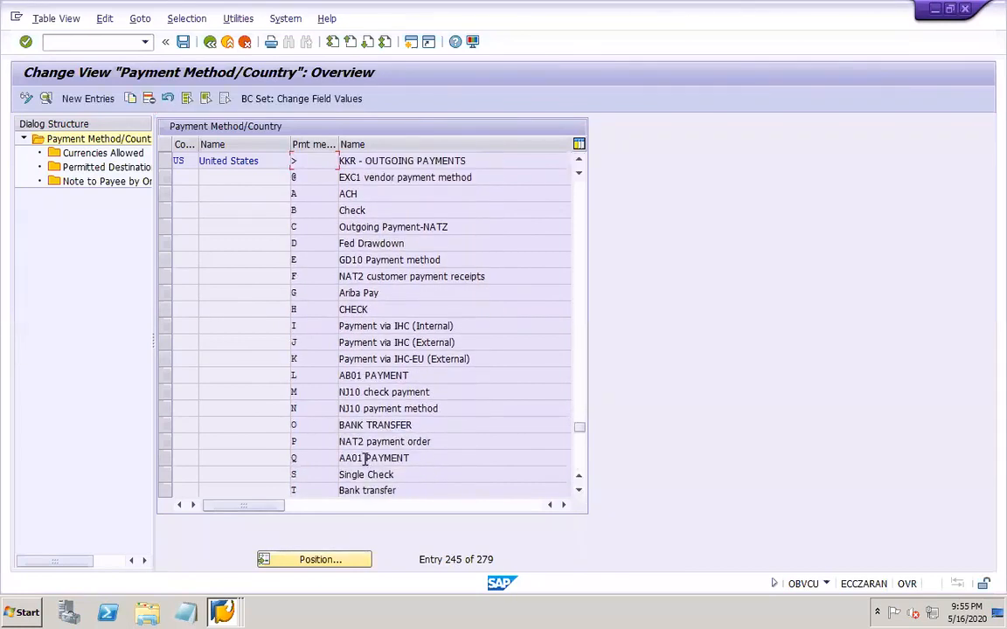
double_click(310, 441)
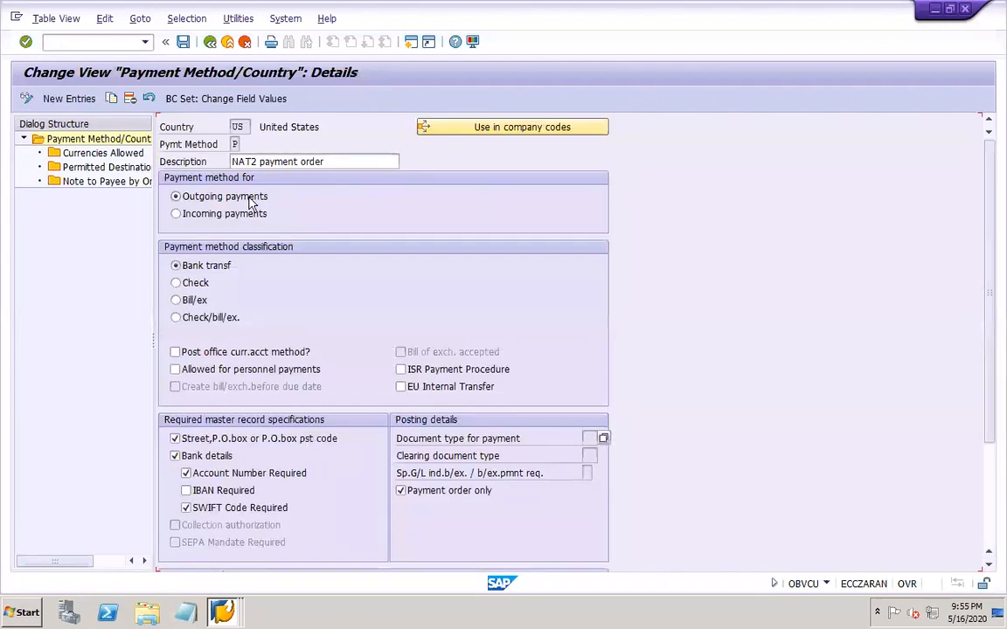
Change the description of payment method P to DOR1 payment order, save it and return to the payment program overview
left_click(233, 162)
type("DOR1")
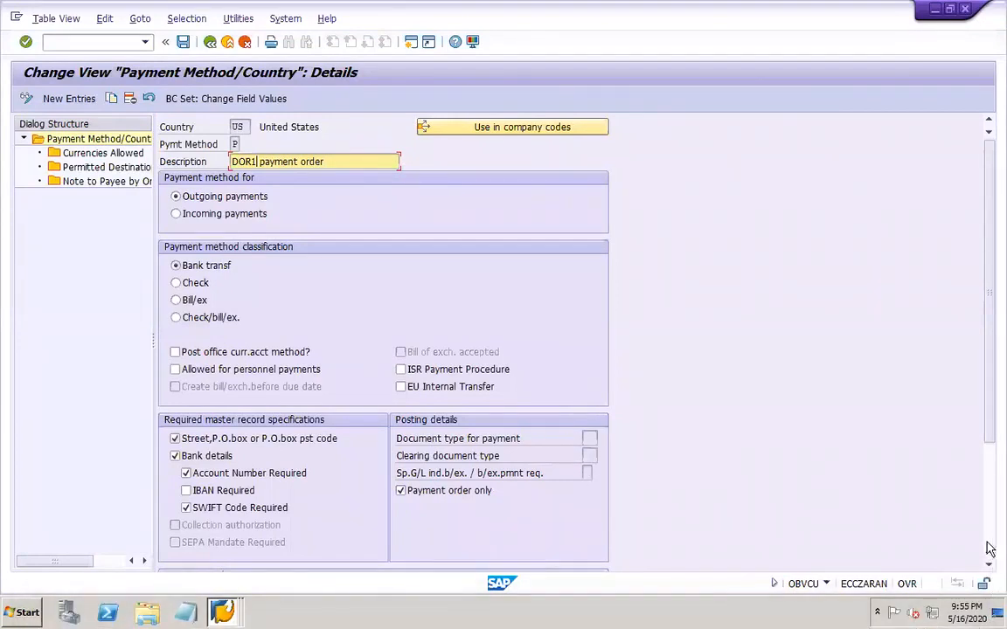
scroll(991, 545, "down", 1)
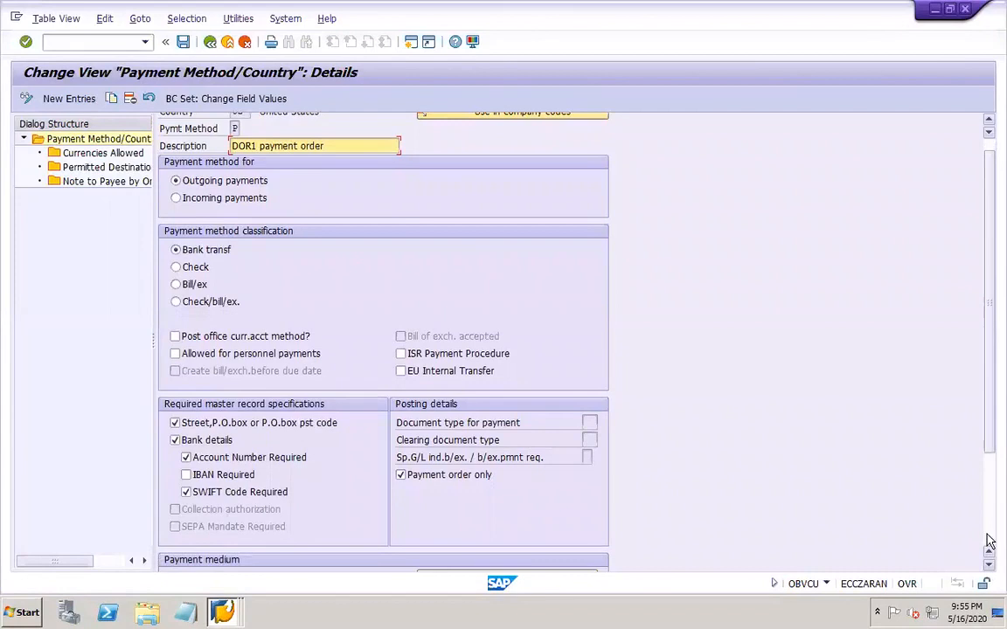
scroll(991, 542, "down", 3)
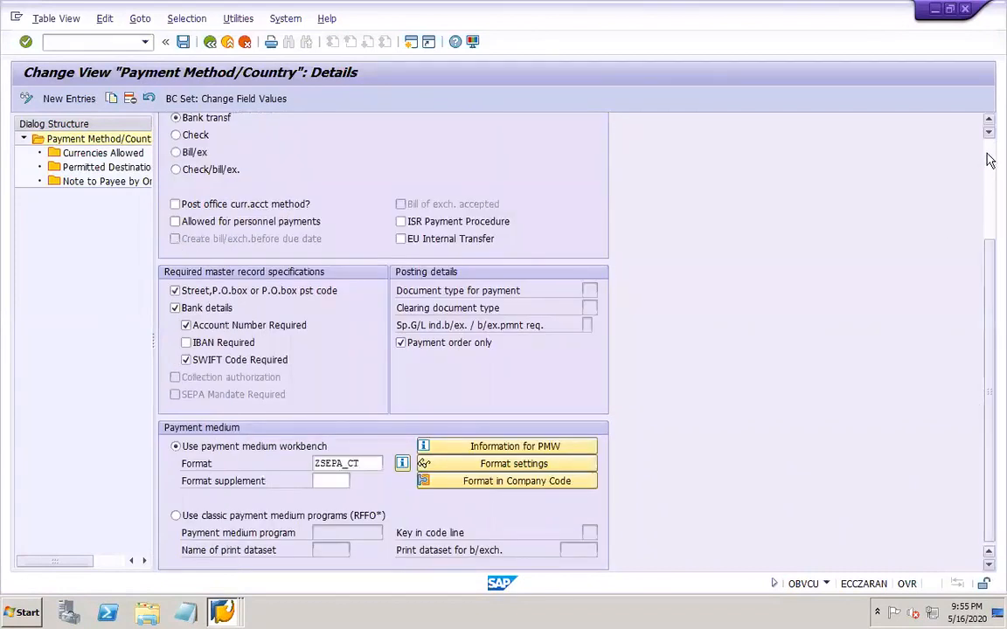
scroll(991, 160, "up", 3)
left_click(184, 43)
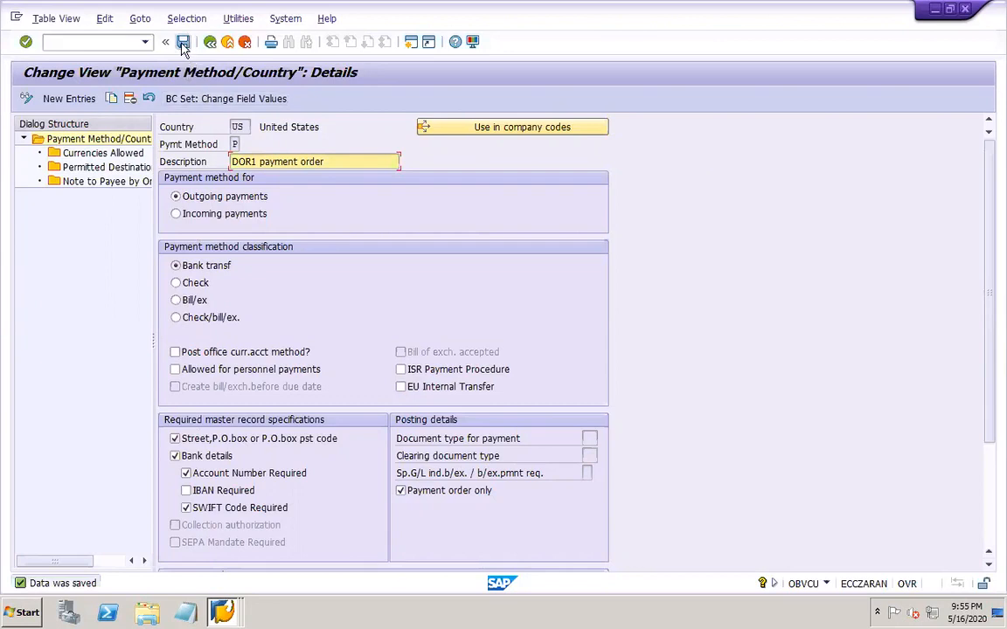
left_click(209, 43)
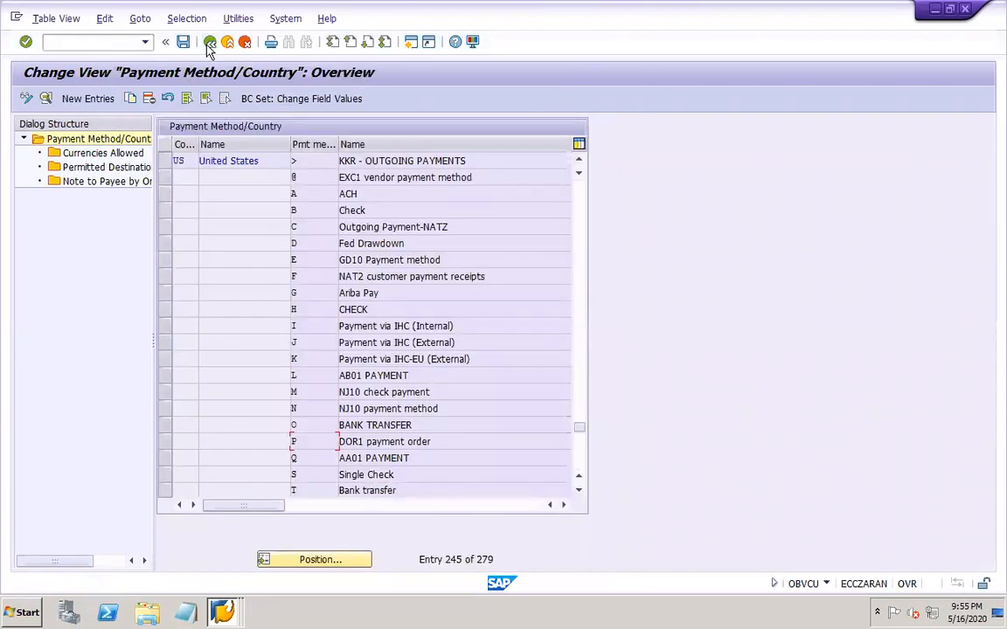
left_click(209, 46)
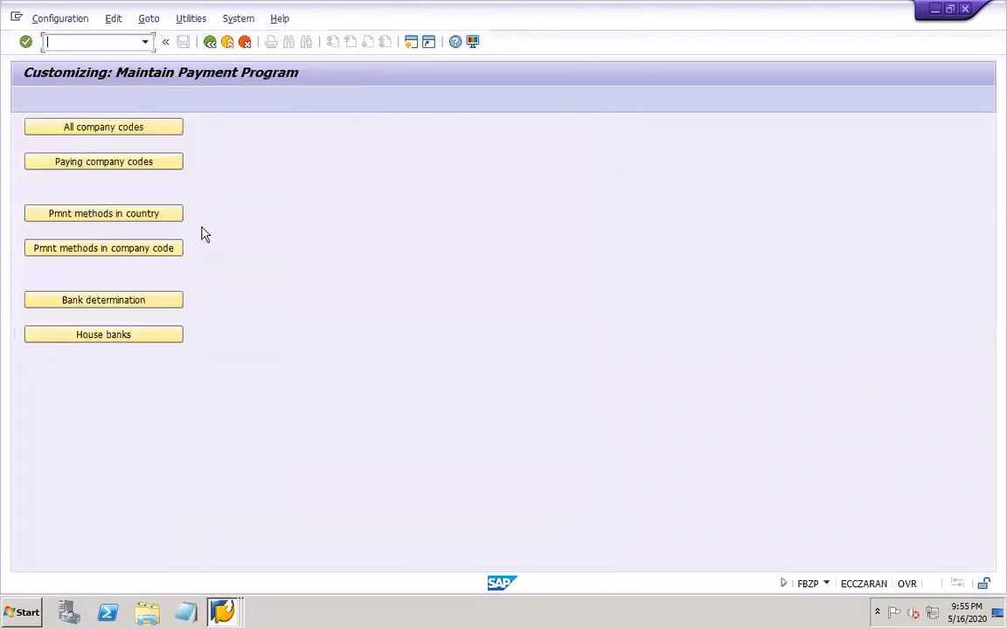
Create a new company code payment method entry for paying company code DOR1 and payment method P
left_click(155, 250)
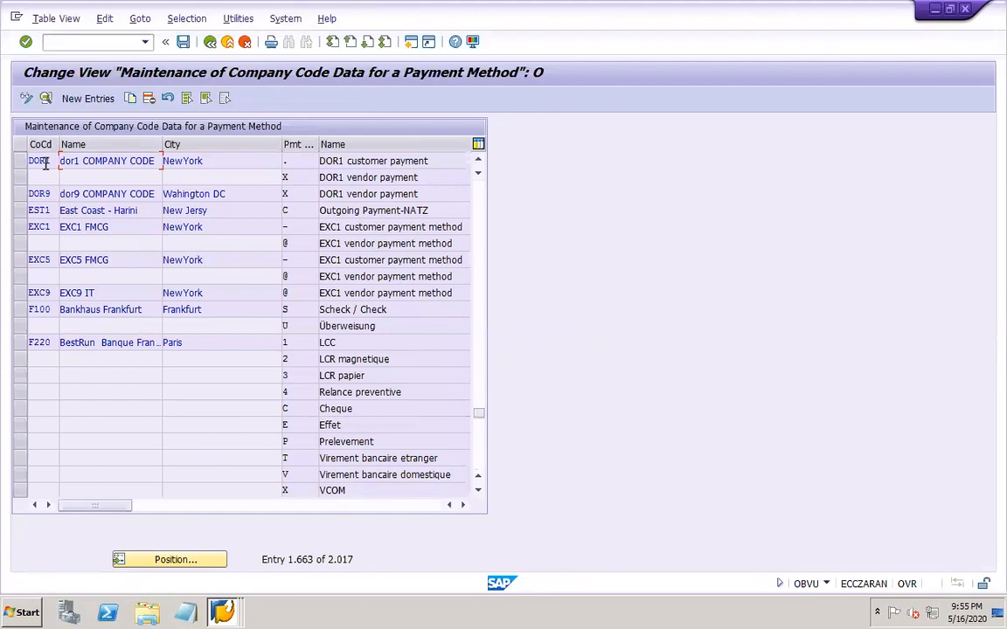
left_click(86, 99)
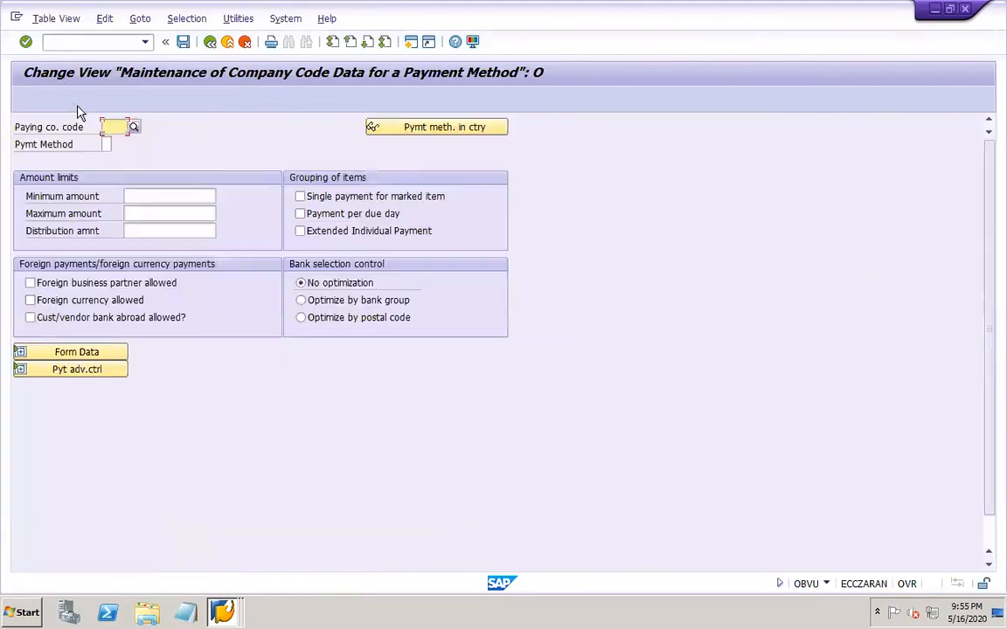
left_click(115, 142)
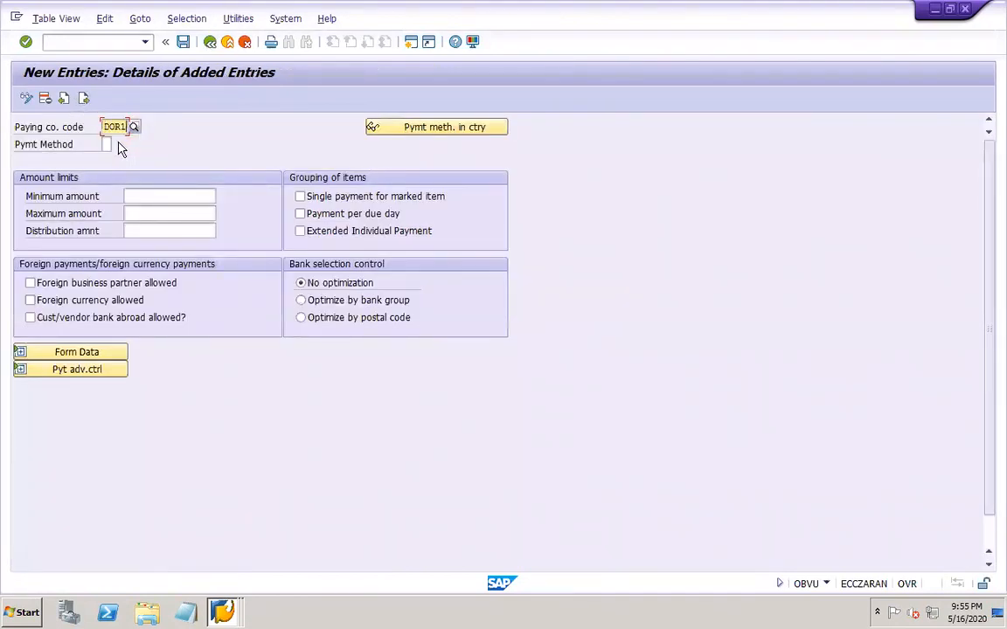
left_click(106, 144)
left_click(106, 165)
left_click(160, 196)
type("1")
left_click(155, 214)
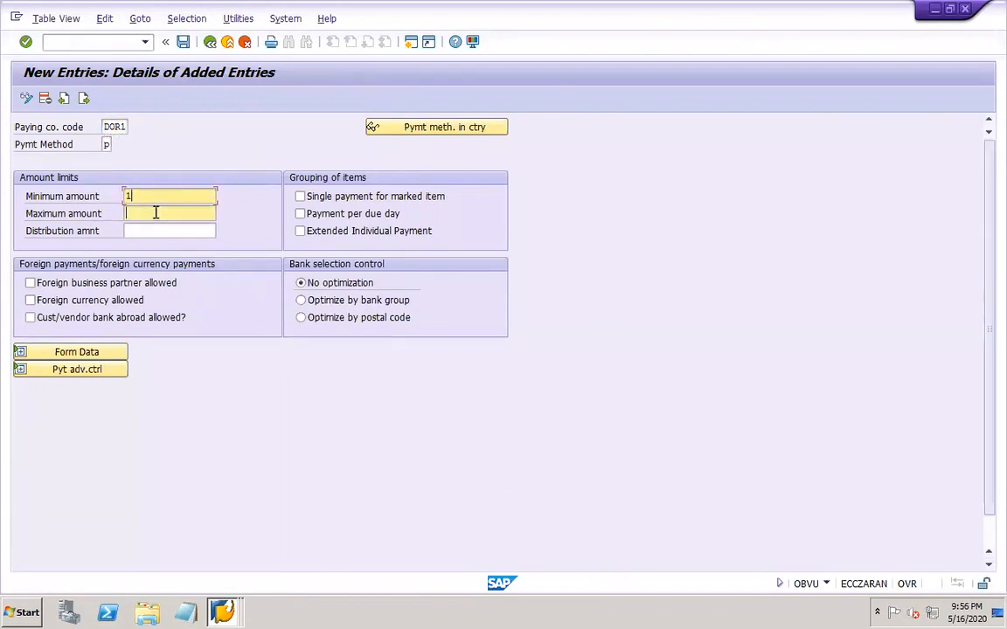
left_click(153, 227)
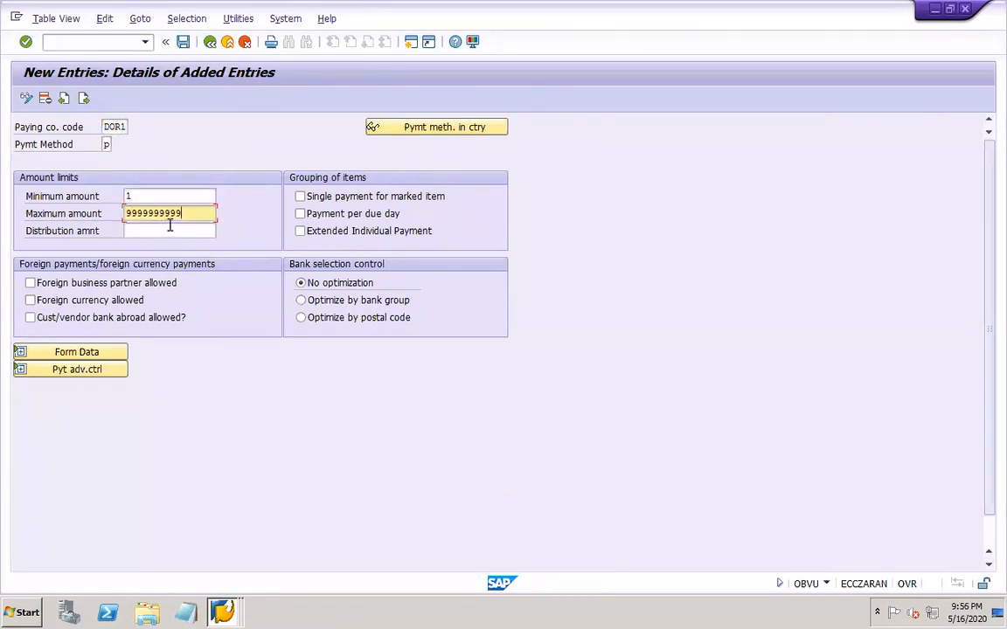
left_click(301, 197)
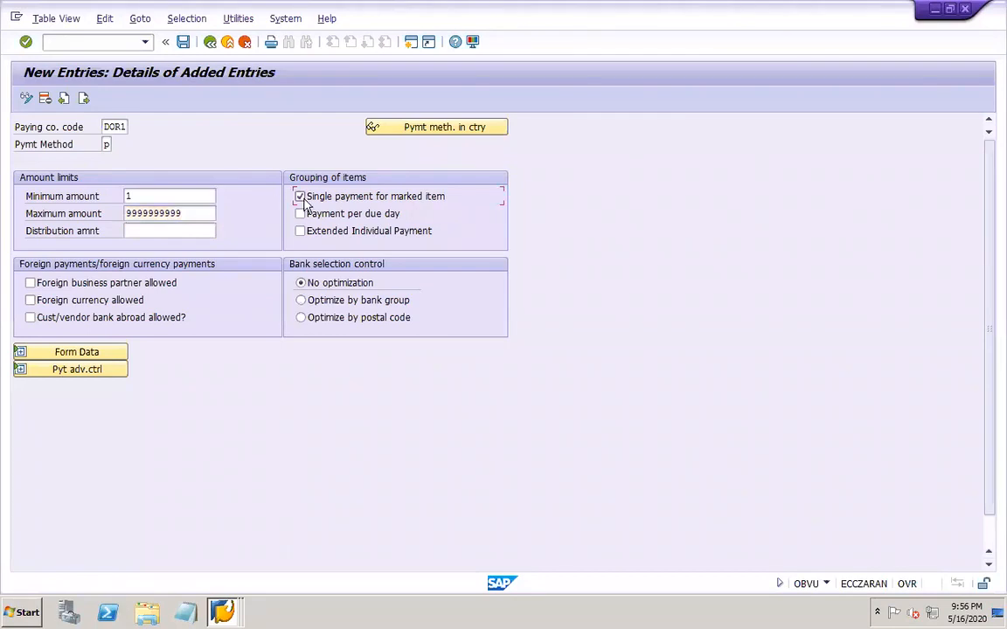
Expand the entry's form data and payment advice control, and save it under the proposed customizing request
left_click(92, 354)
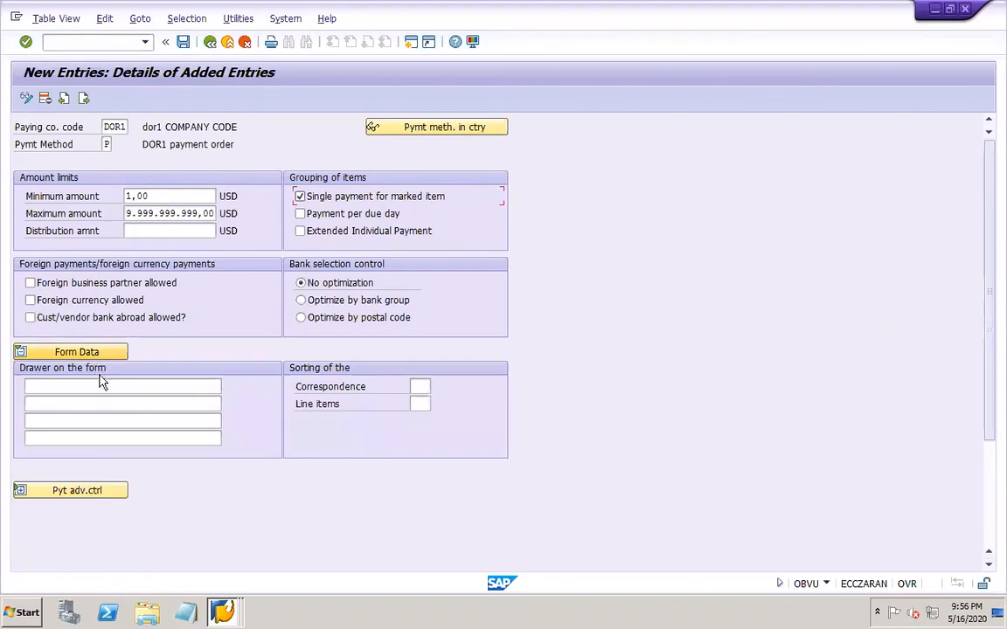
left_click(95, 493)
left_click(183, 41)
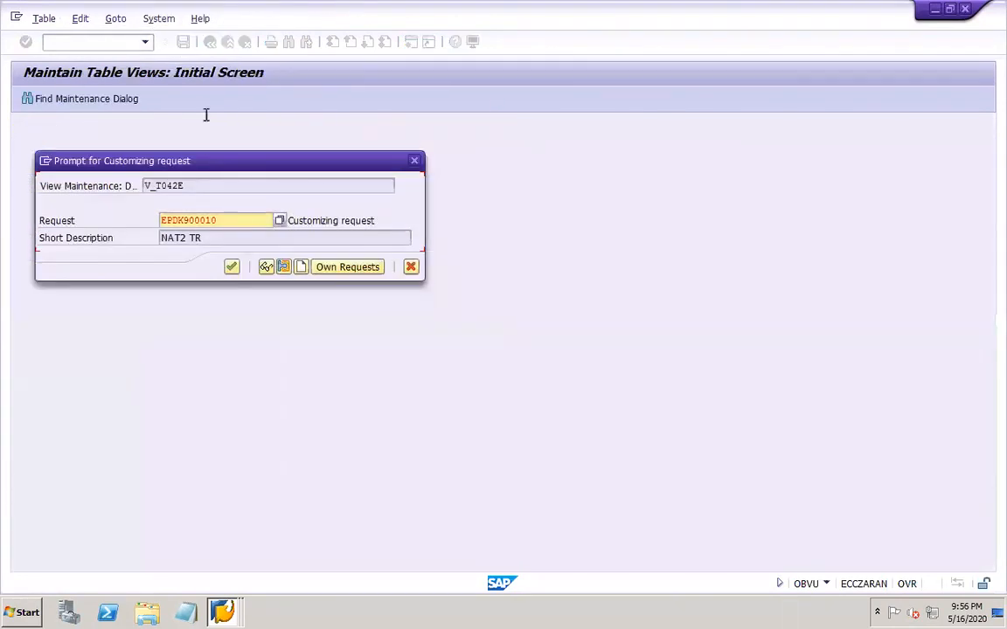
left_click(232, 268)
left_click(210, 41)
left_click(211, 42)
Locate DOR1 among all company codes and review its payment control data and special G/L settings
left_click(175, 126)
left_click(179, 560)
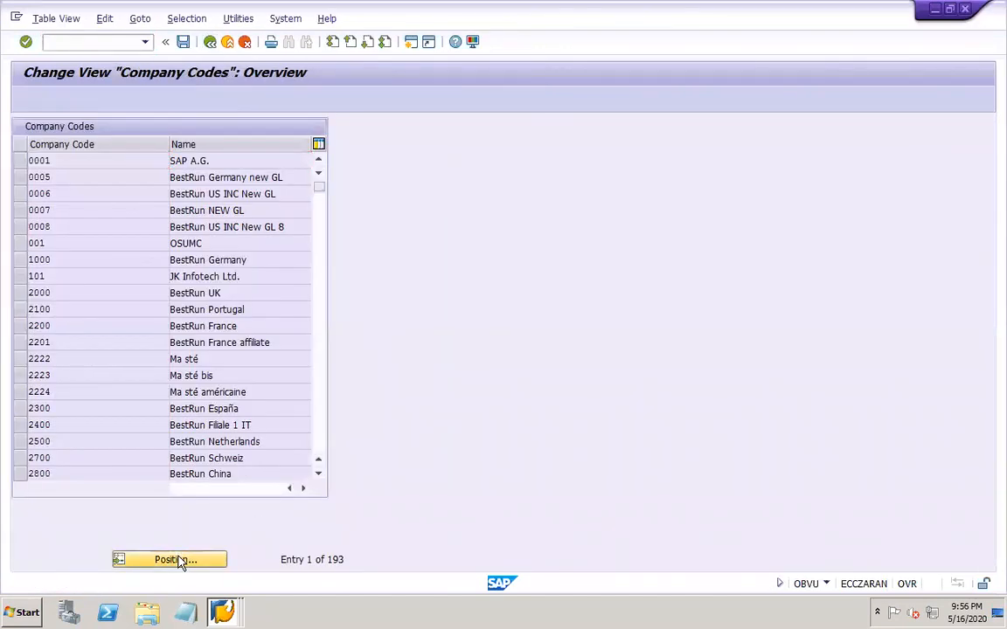
type("DOR1")
key("Return")
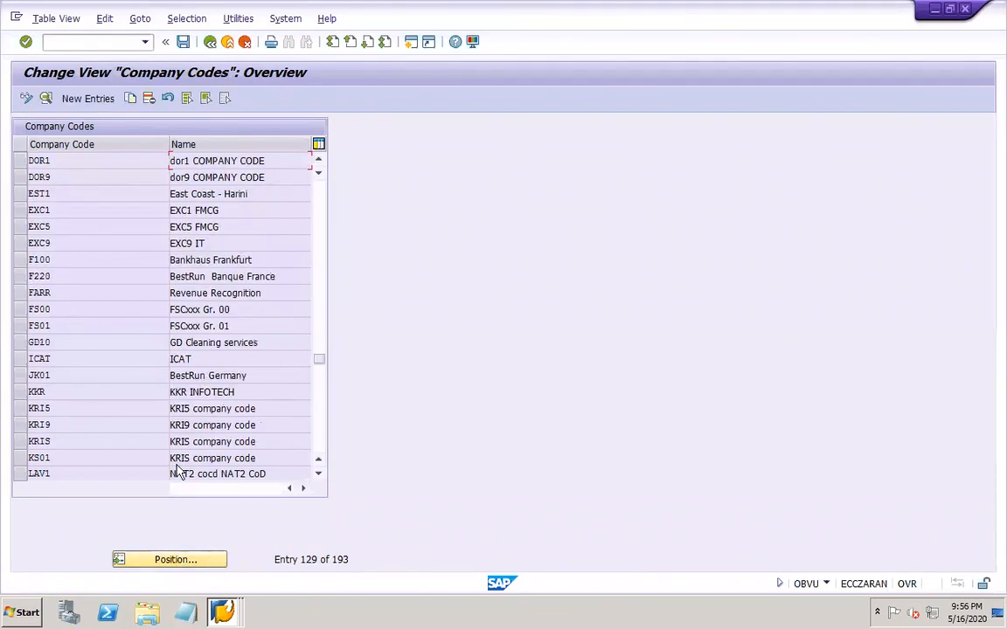
double_click(111, 165)
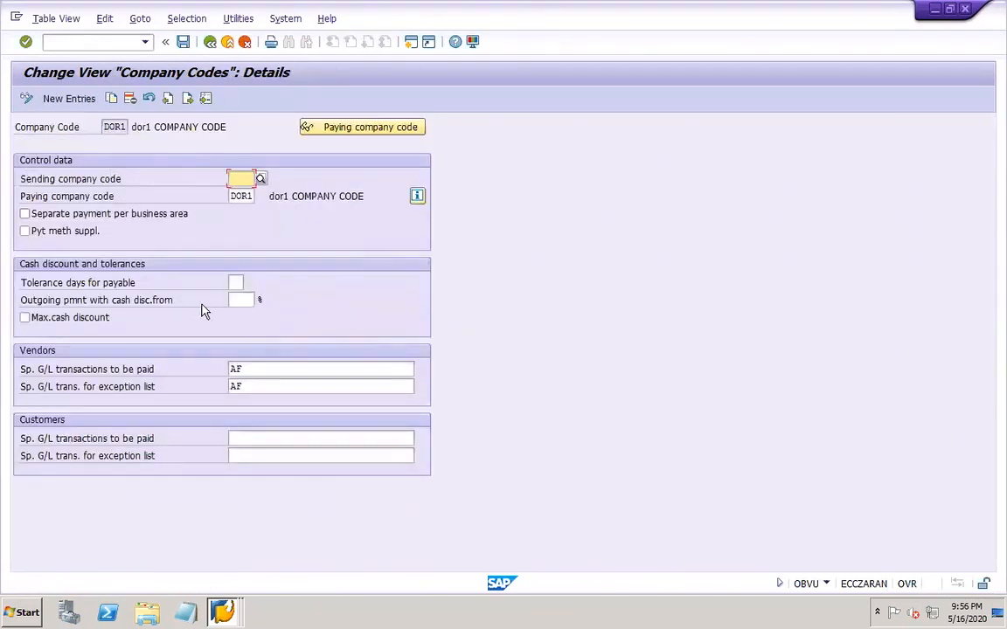
left_click(210, 42)
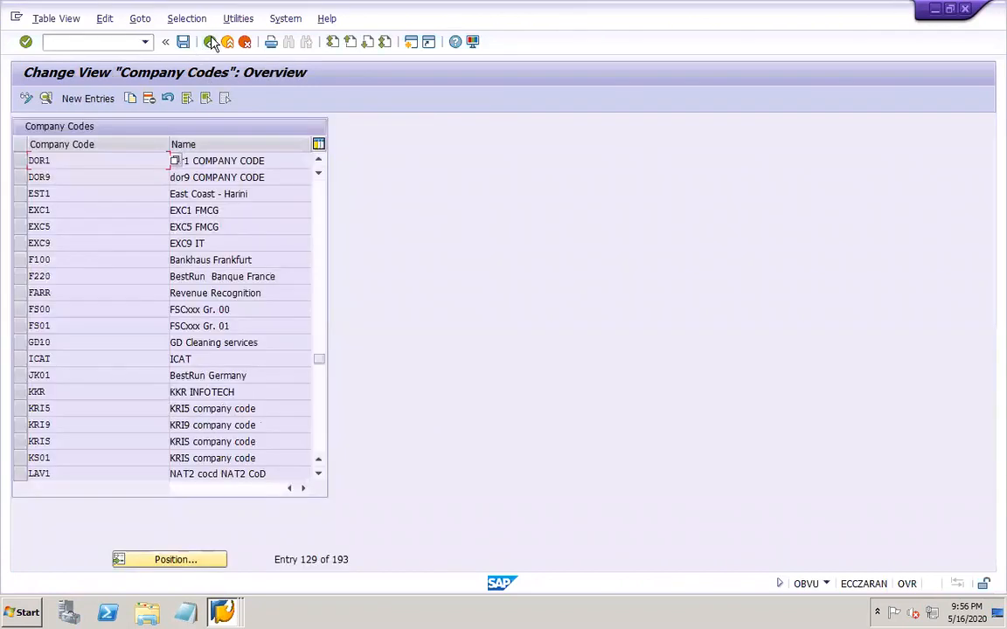
left_click(211, 42)
Locate DOR1 among the paying company codes and review its minimum amounts, forms and sender details
left_click(163, 165)
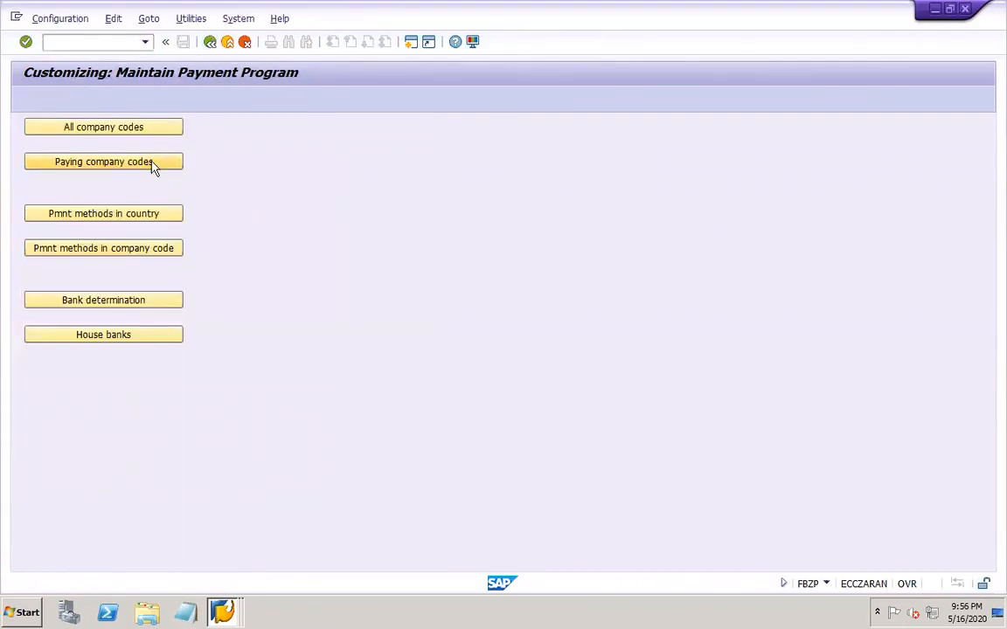
left_click(182, 560)
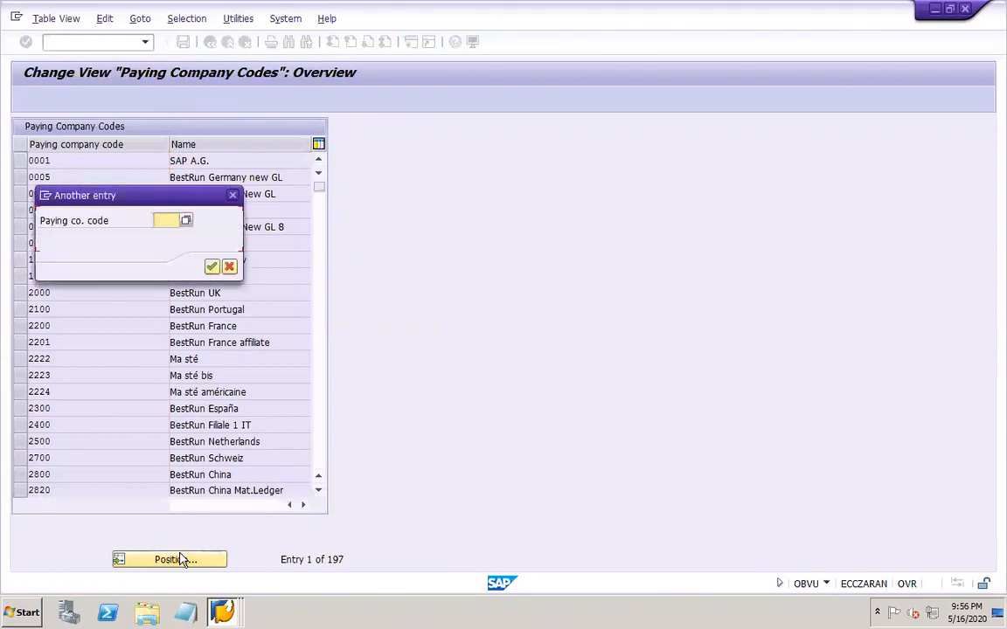
type("D")
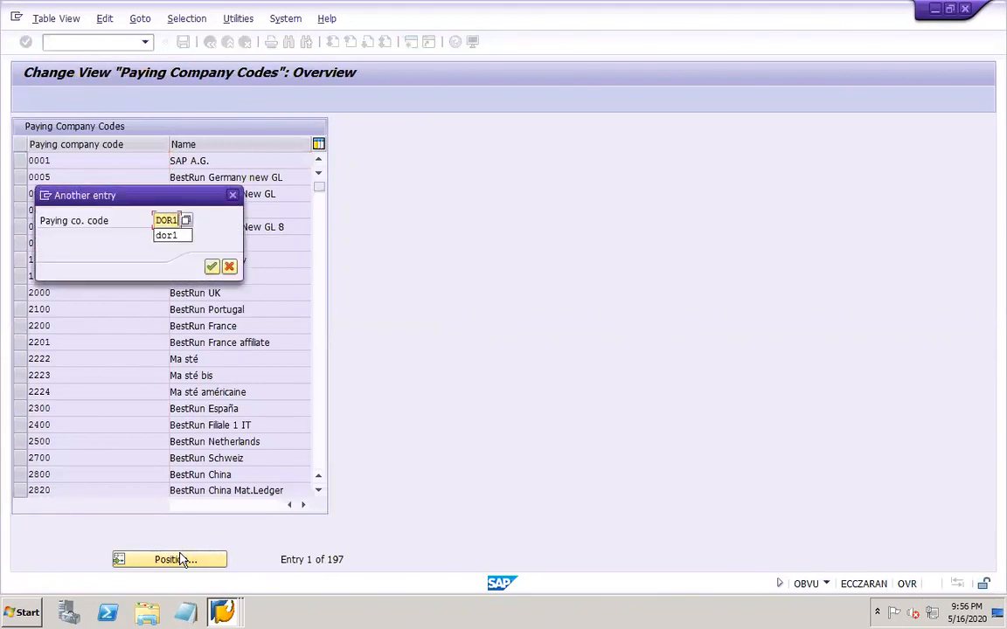
type("OR1")
key("Return")
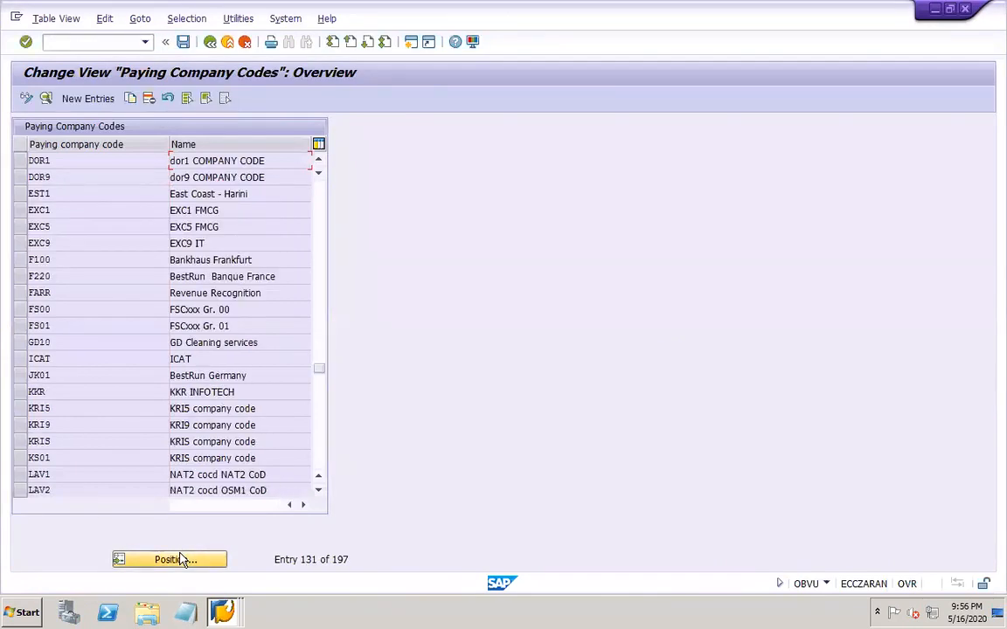
double_click(122, 161)
left_click(117, 372)
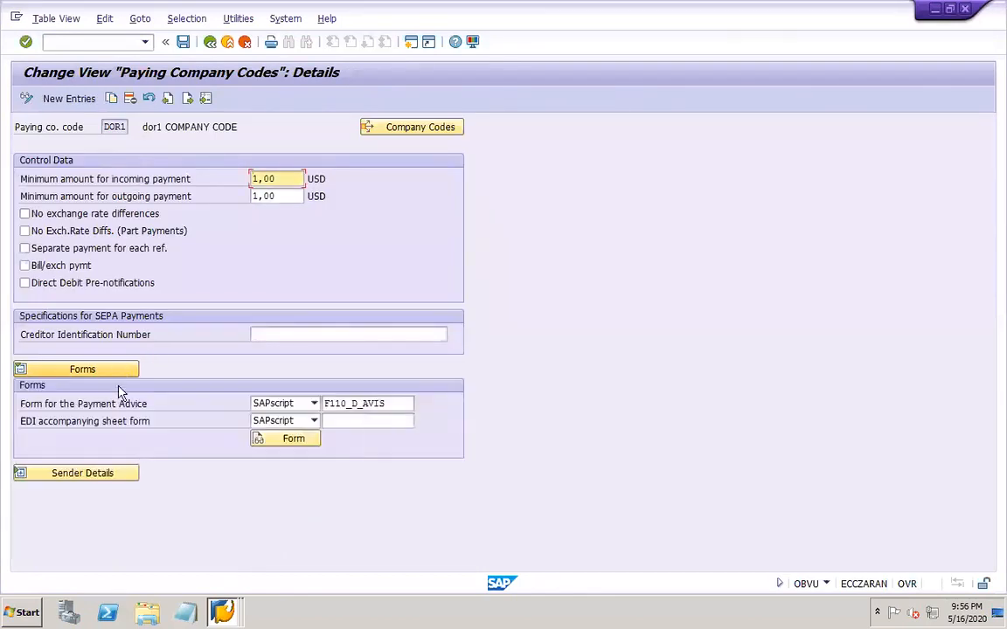
left_click(124, 476)
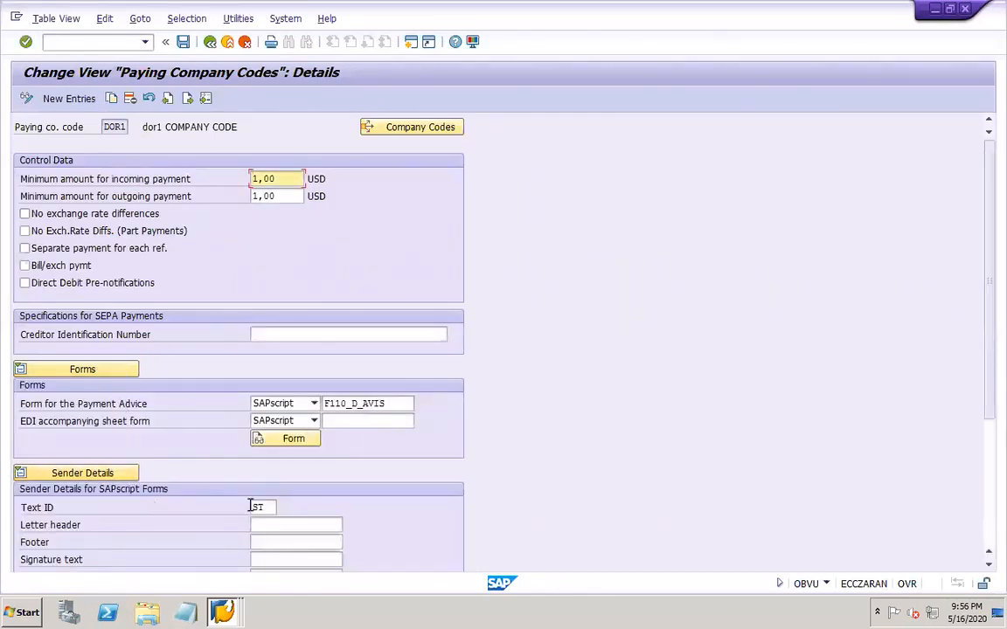
left_click(210, 43)
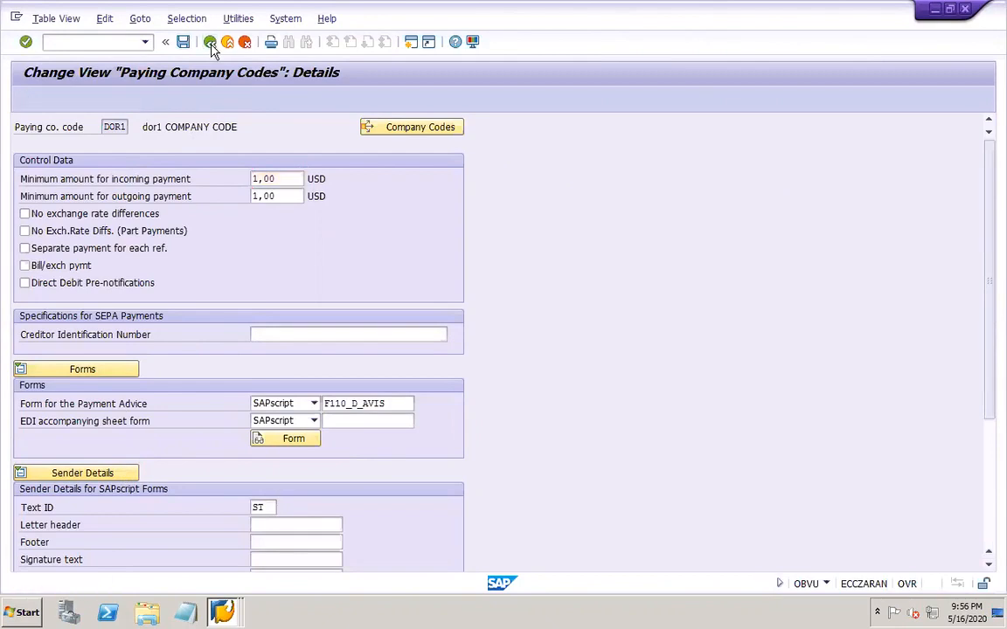
left_click(210, 44)
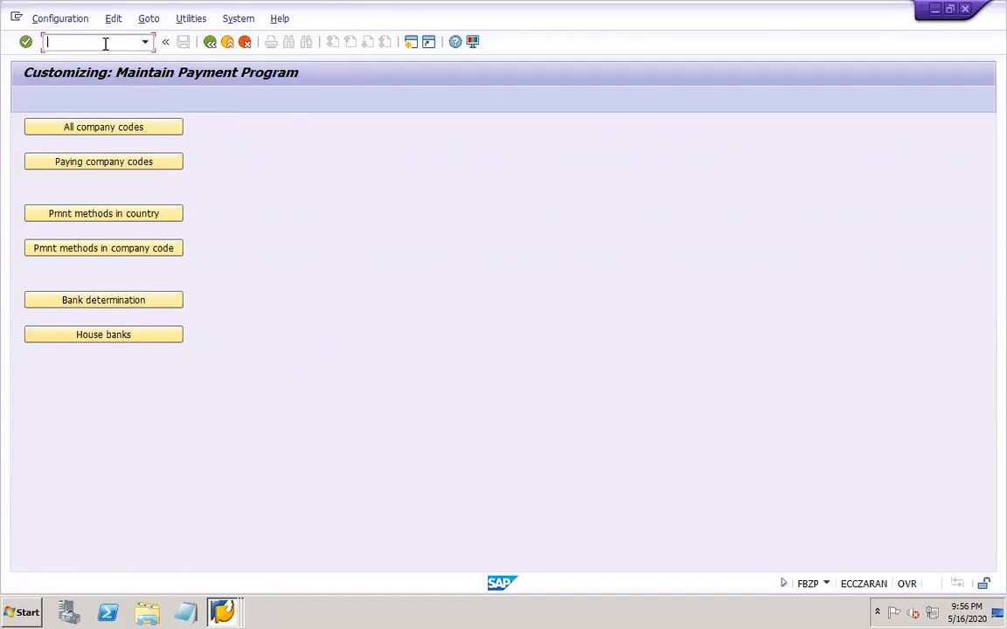
Switch to the document display session and start the vendor change transaction XK02
left_click(222, 613)
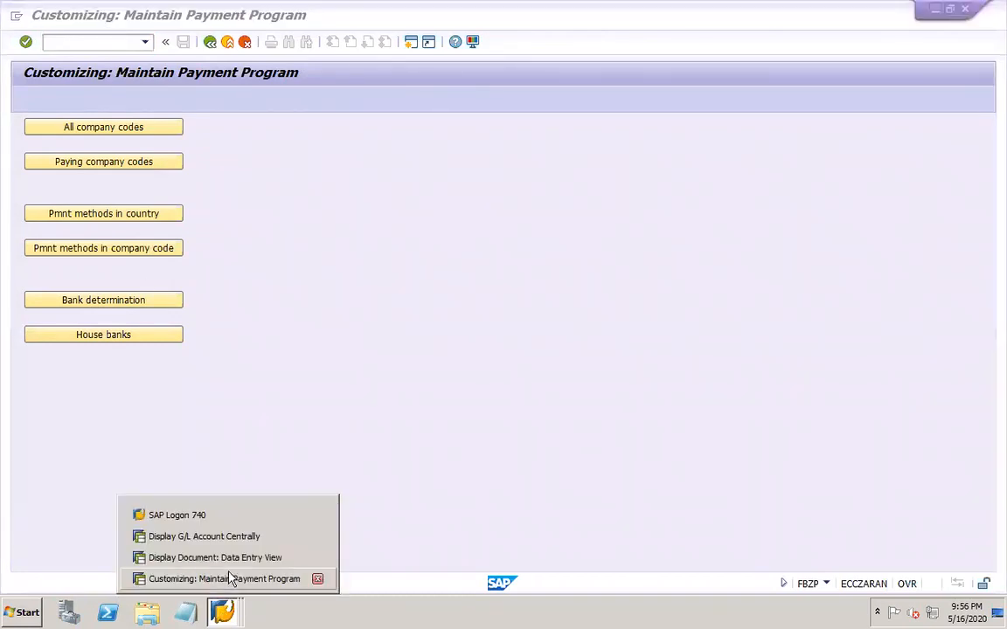
left_click(203, 558)
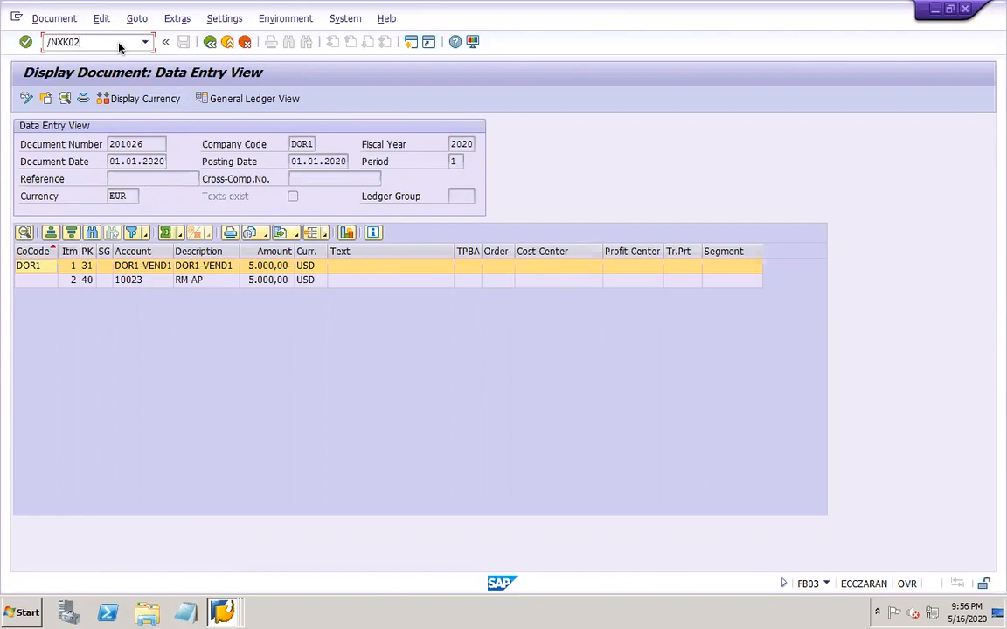
key("Return")
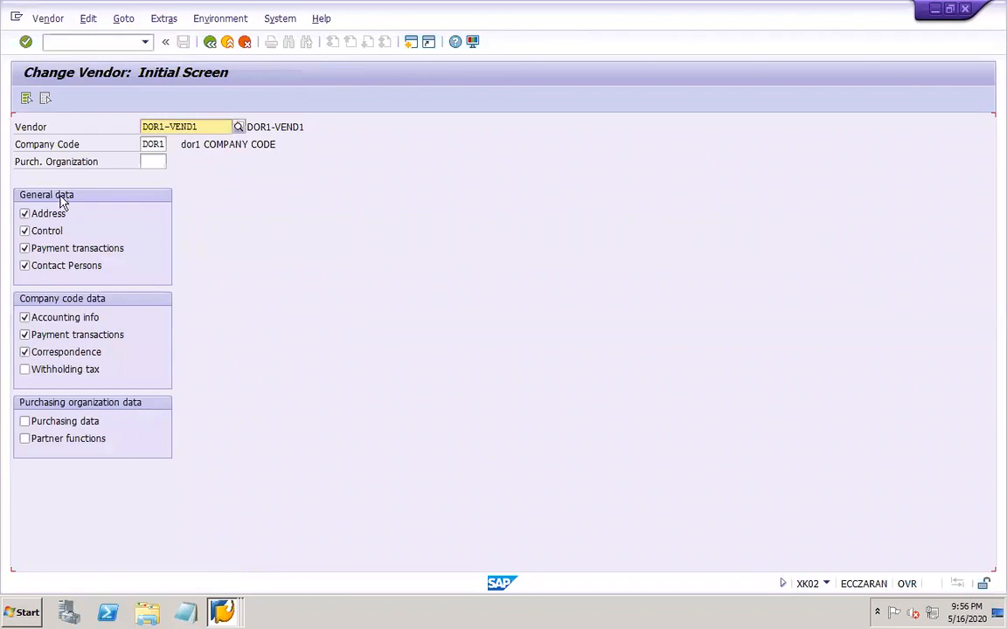
Deselect all general data views and accounting info for vendor DOR1-VEND1, and open its company code payment transactions
left_click(25, 213)
left_click(33, 230)
left_click(40, 248)
left_click(44, 268)
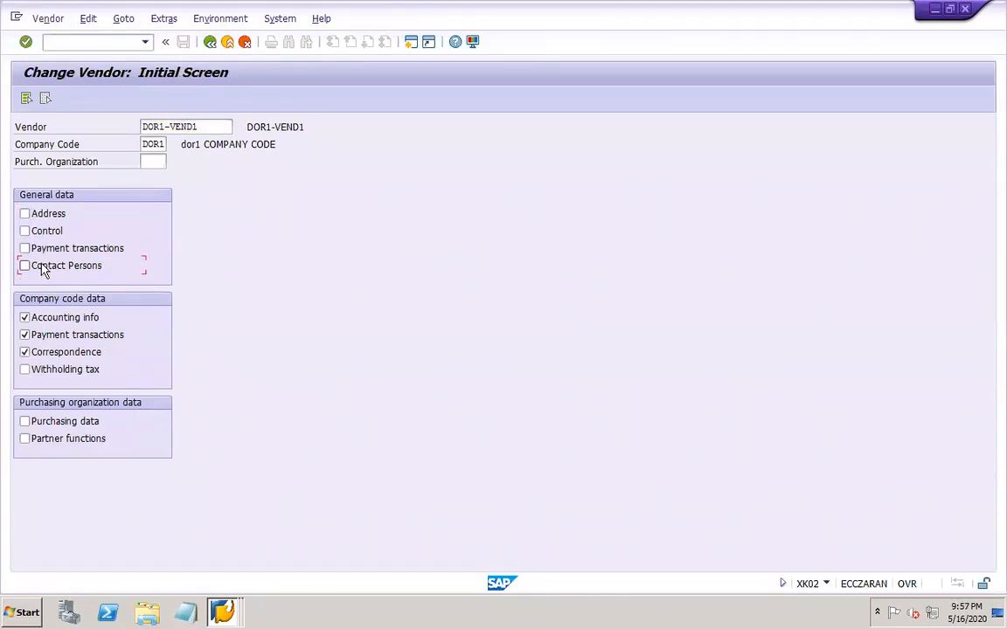
left_click(59, 322)
key("Return")
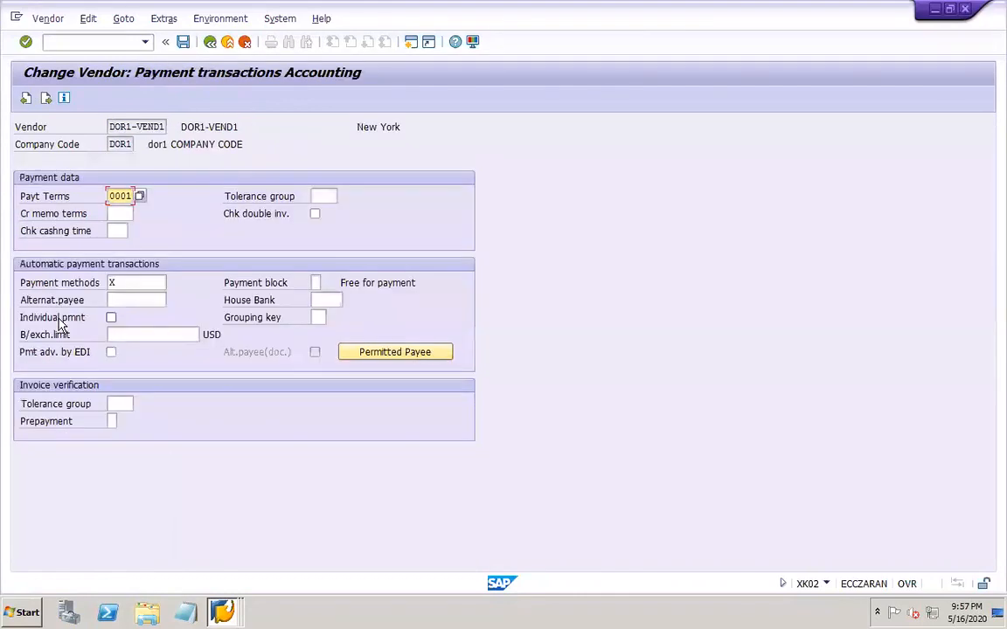
Replace the vendor's payment method with P, DOR1 payment order, and save the vendor
left_click(130, 284)
key("BackSpace")
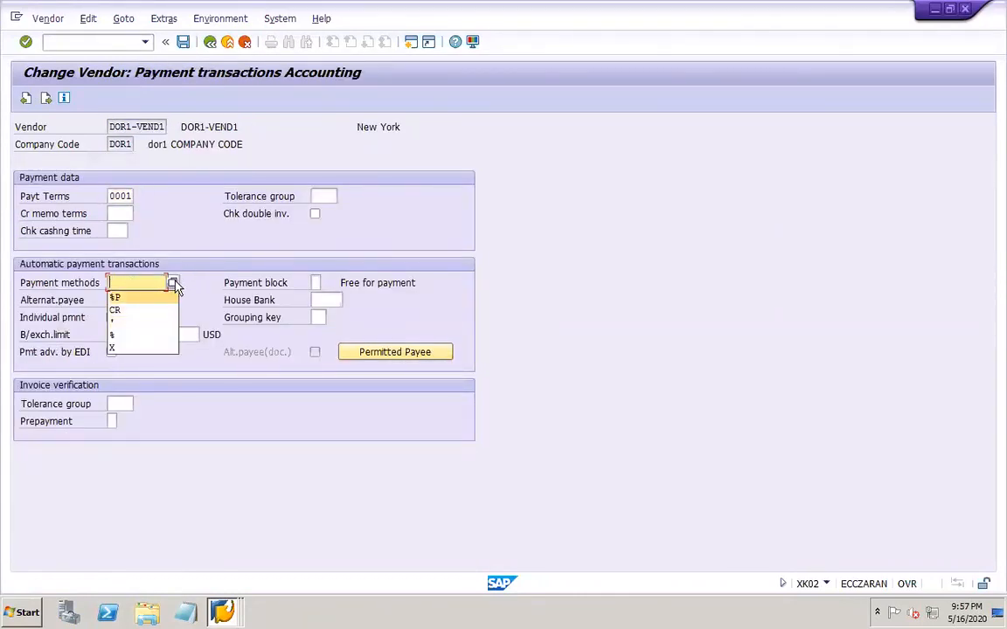
left_click(172, 283)
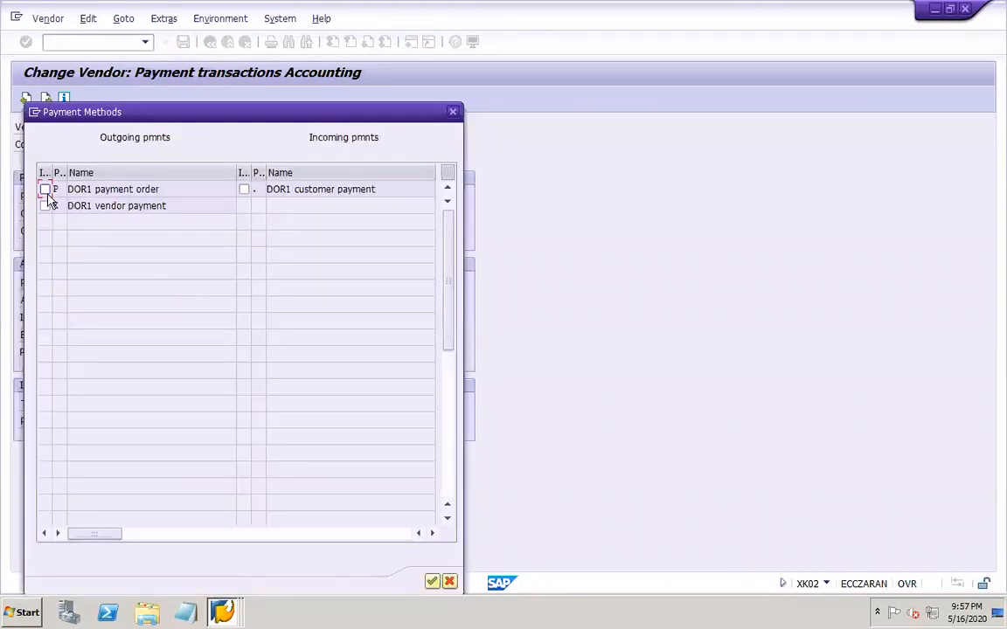
left_click(432, 582)
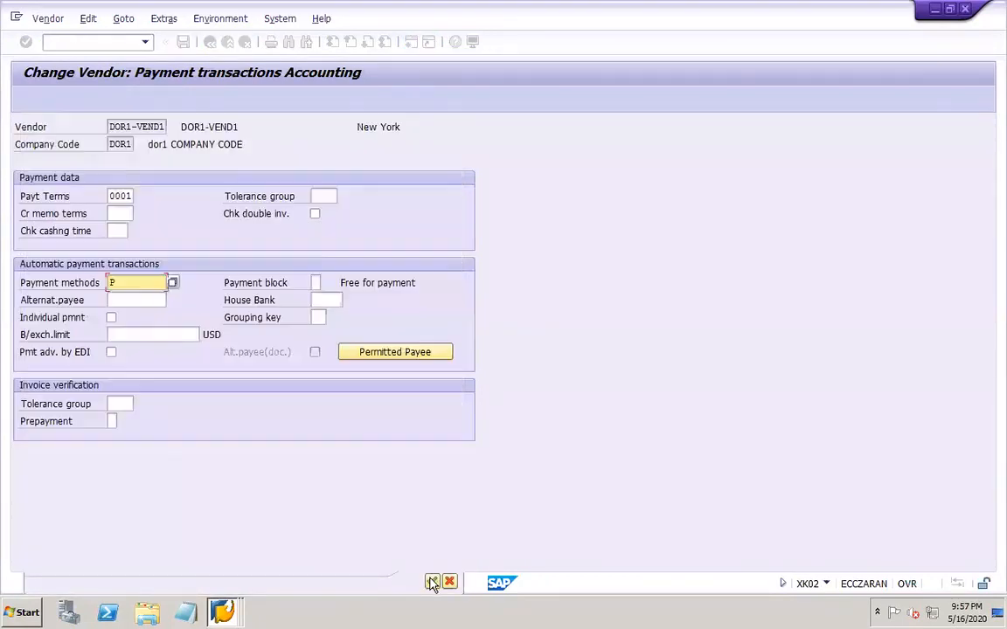
left_click(184, 42)
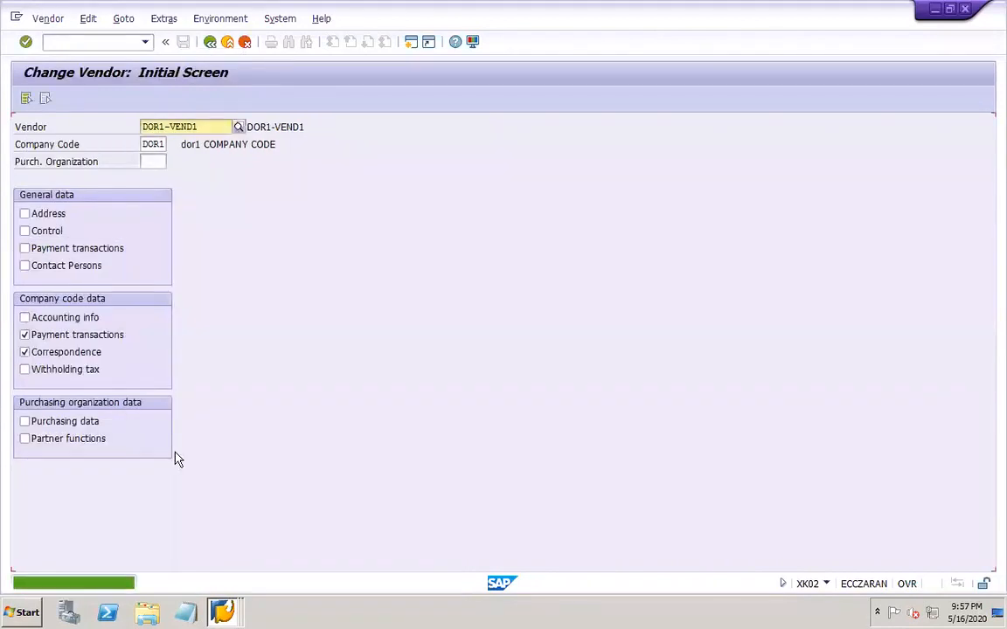
List all line items of vendor DOR1-VEND1 in company code DOR1 with FBL1N and apply the DOR1-GL layout
left_click(116, 43)
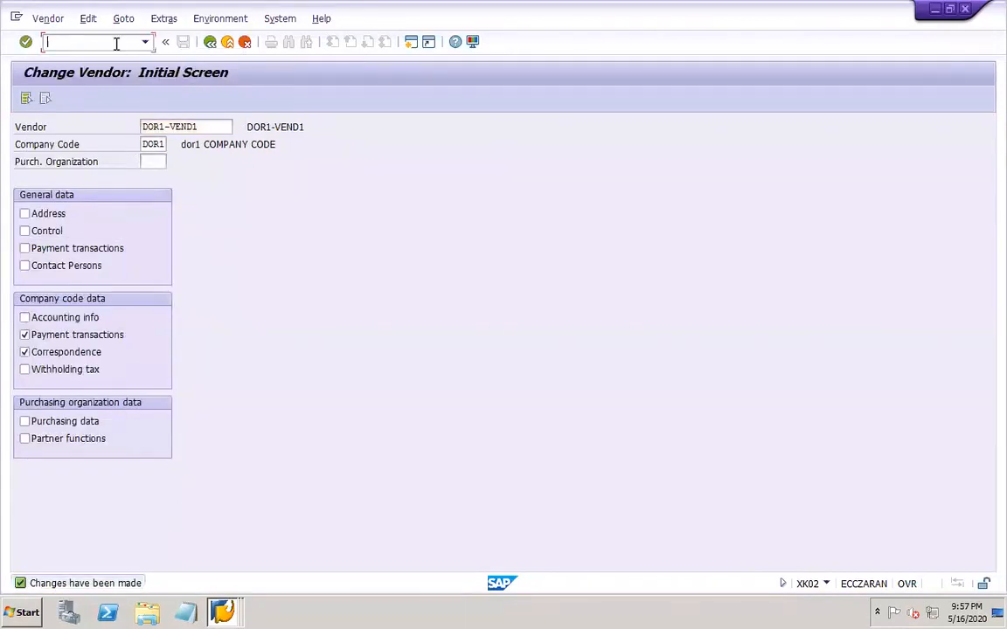
type("/NFBL1N")
key("Return")
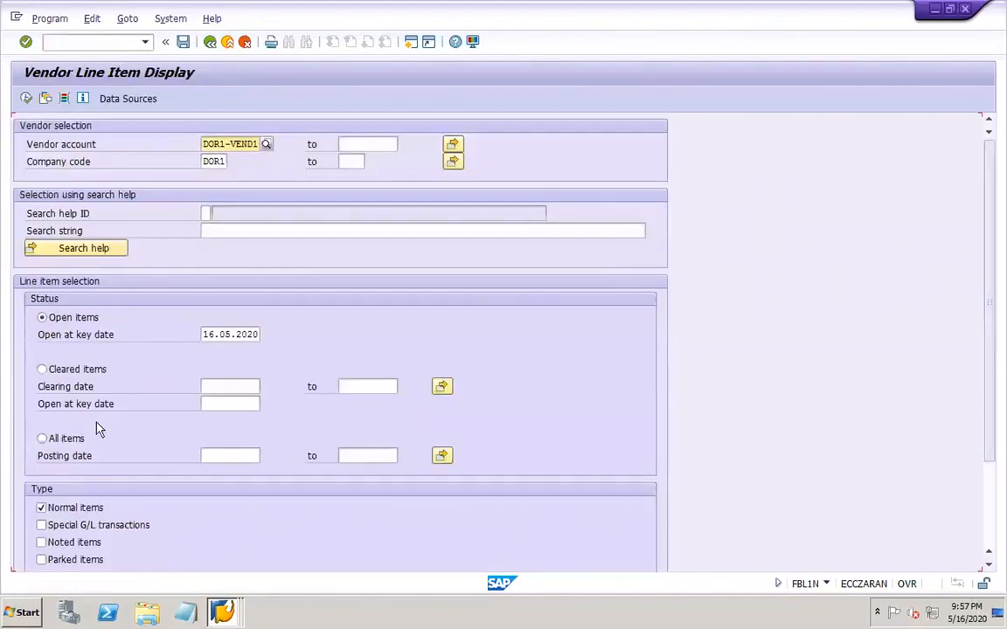
left_click(63, 440)
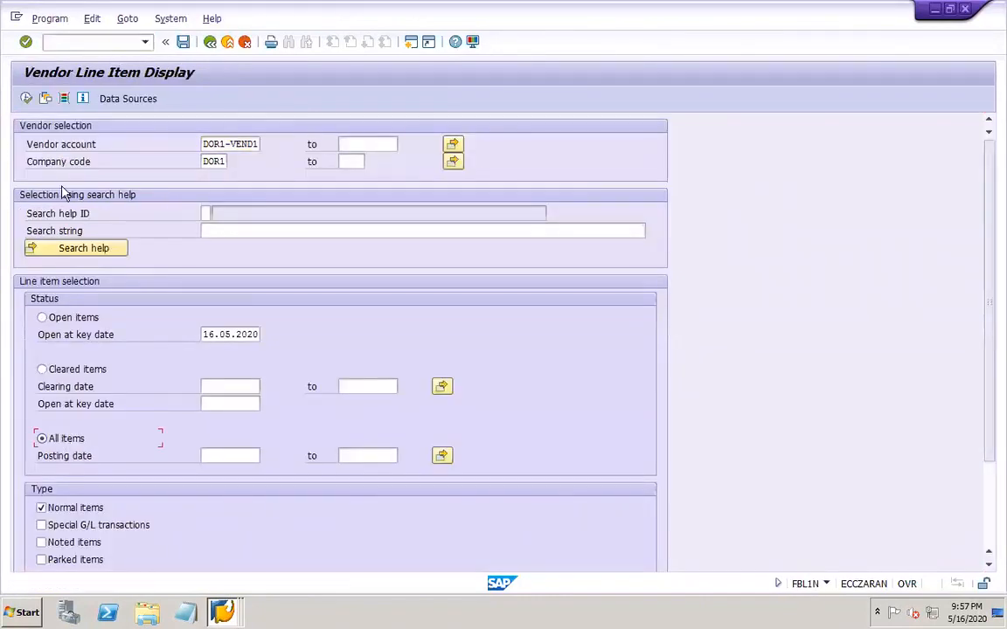
left_click(25, 99)
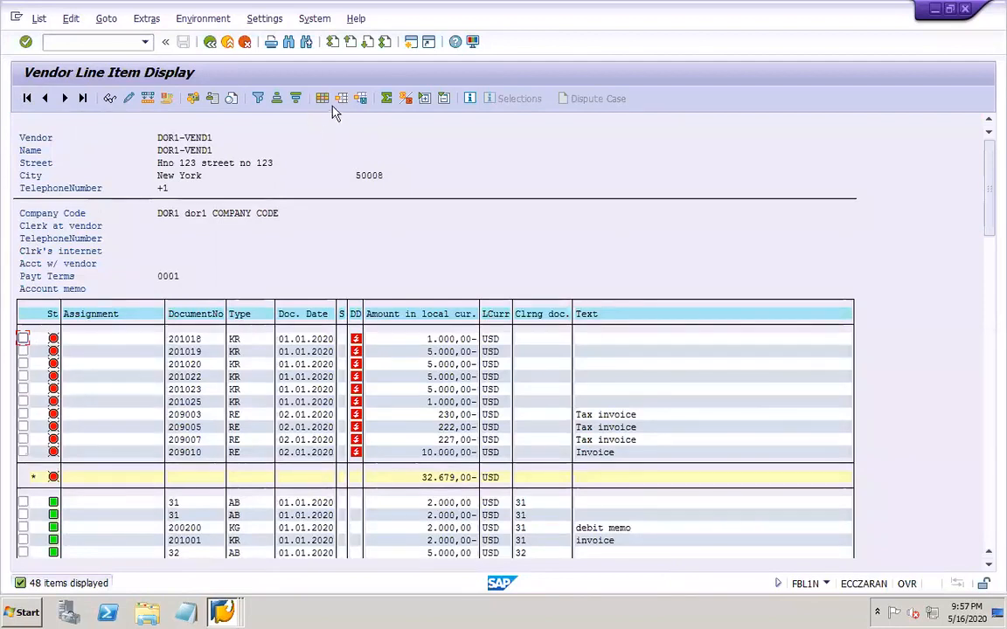
left_click(342, 99)
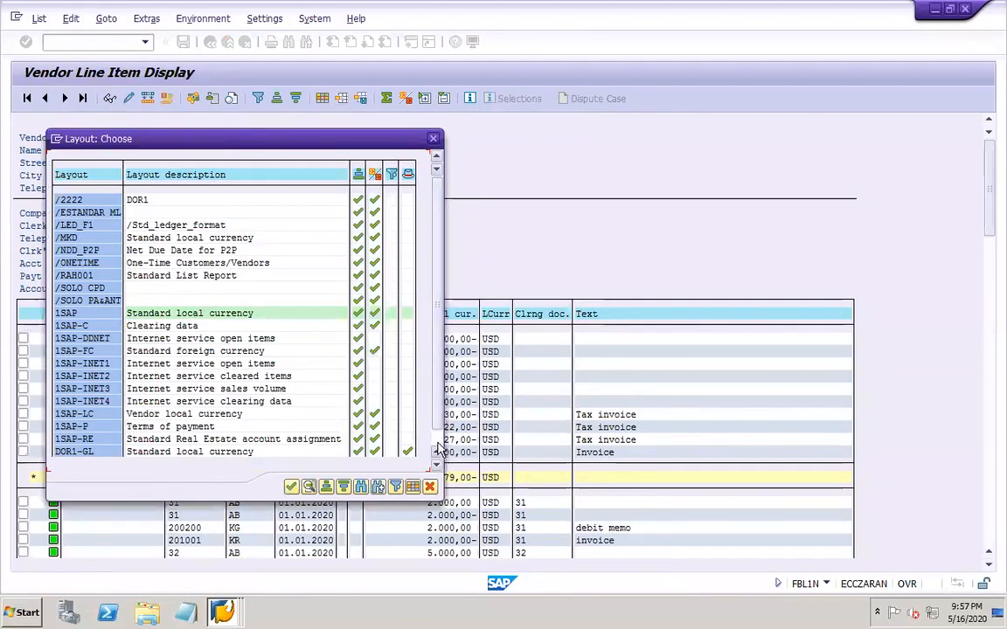
double_click(88, 452)
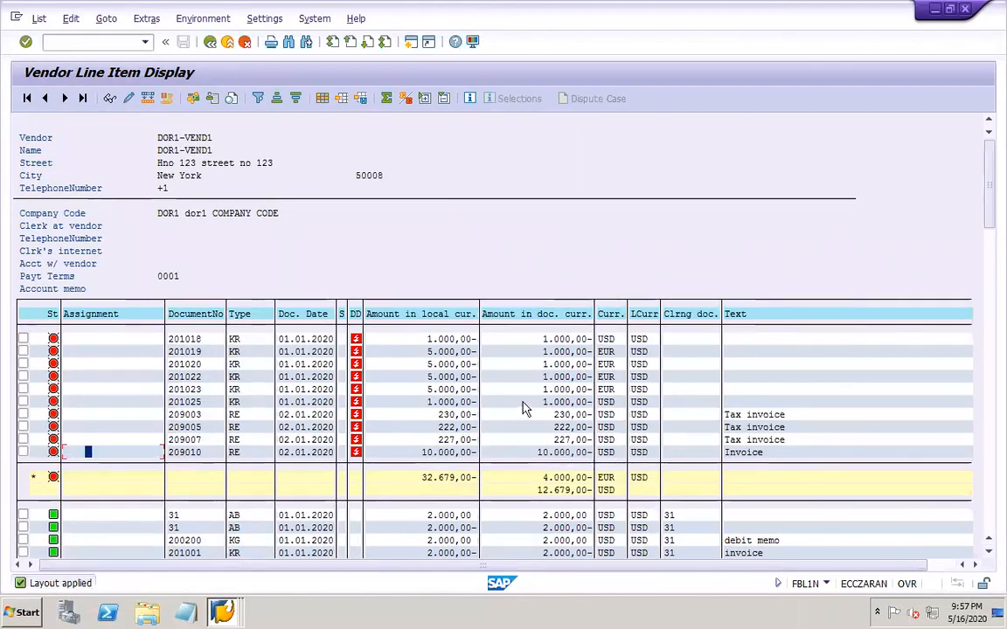
Enter the payment method in the vendor line item of document 201025 and save it
left_click(202, 402)
double_click(201, 403)
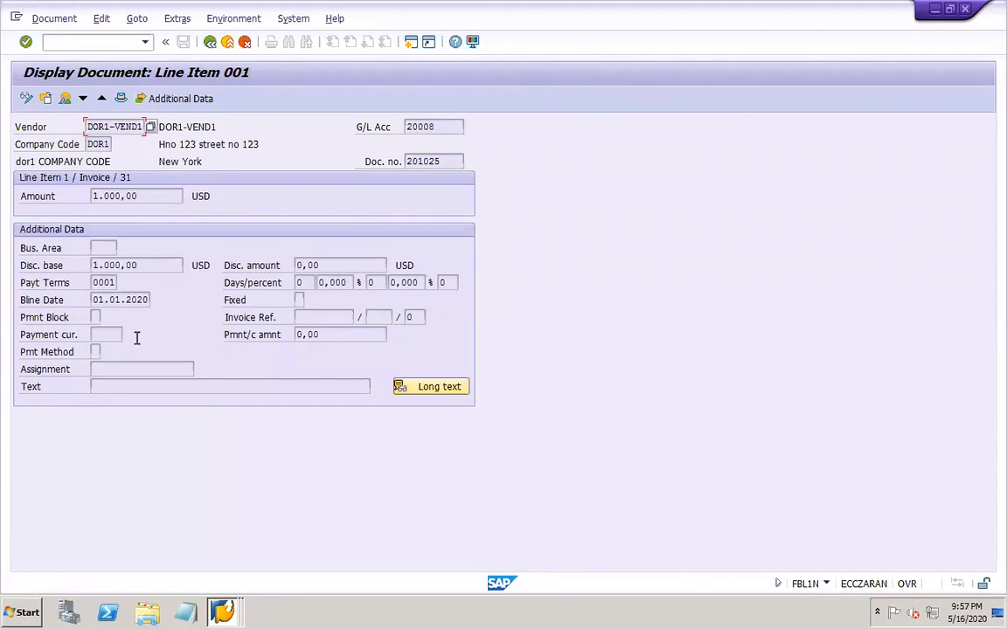
left_click(26, 98)
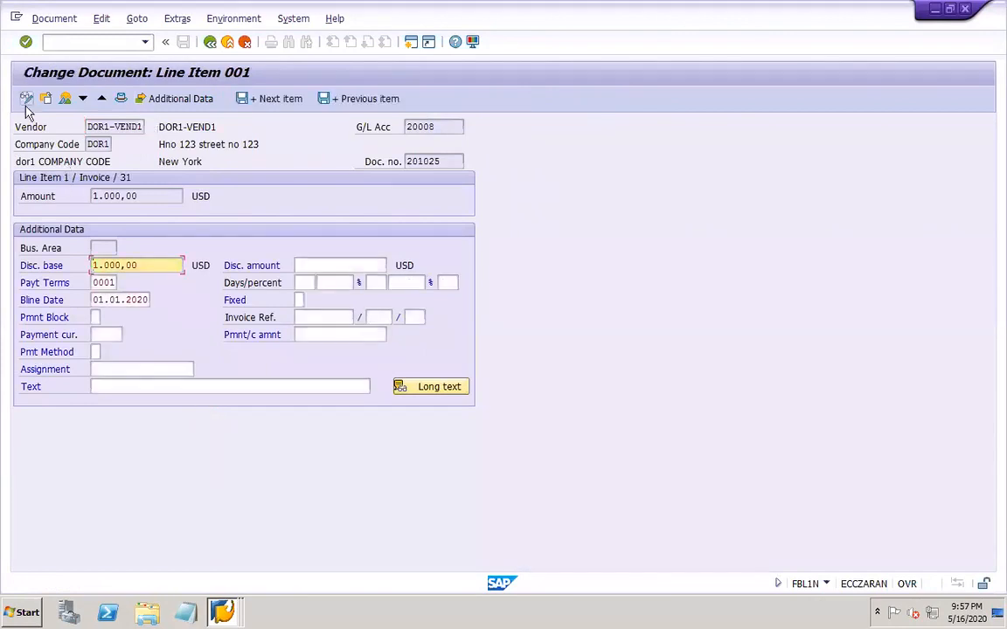
left_click(94, 351)
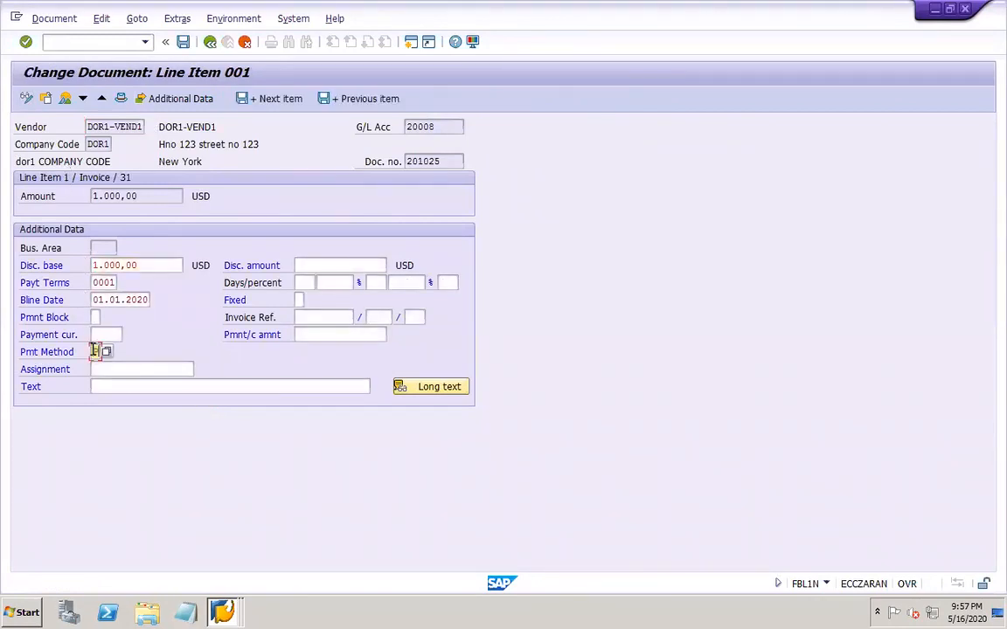
left_click(183, 41)
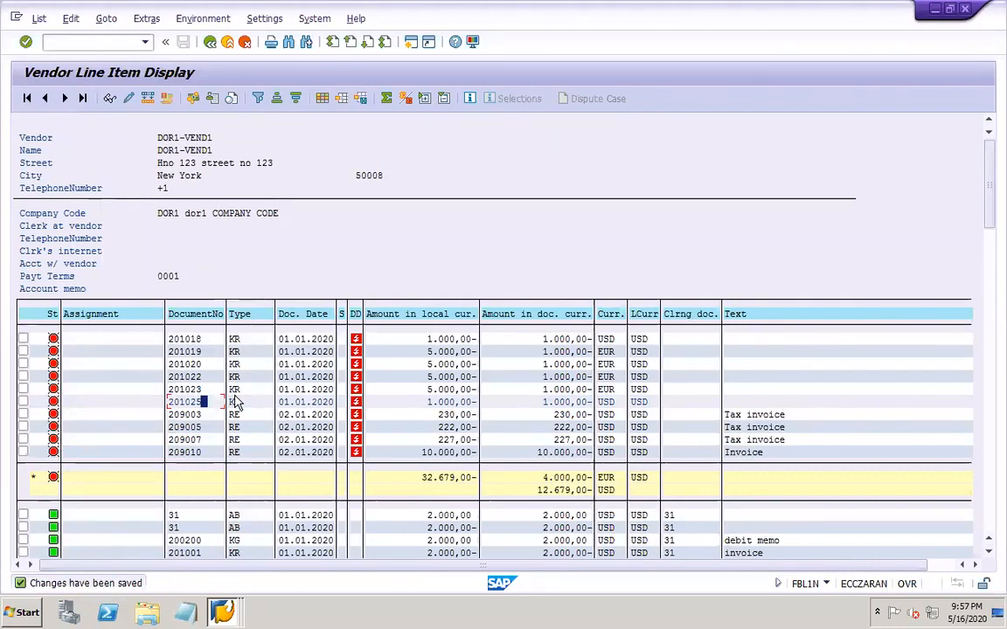
Set payment block A on the vendor line item of document 201018 and save it
double_click(203, 339)
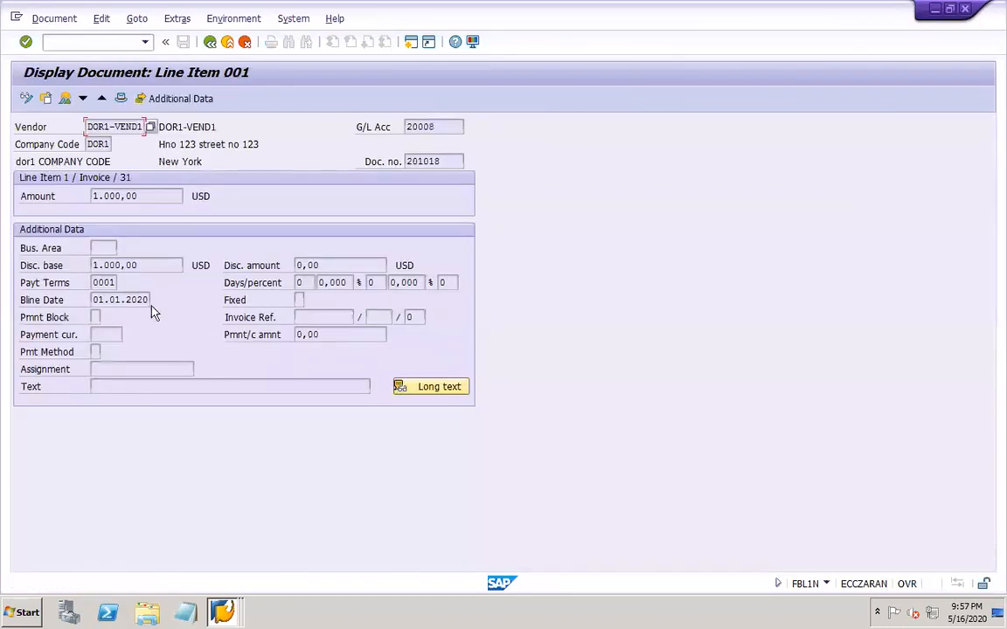
left_click(26, 99)
left_click(97, 317)
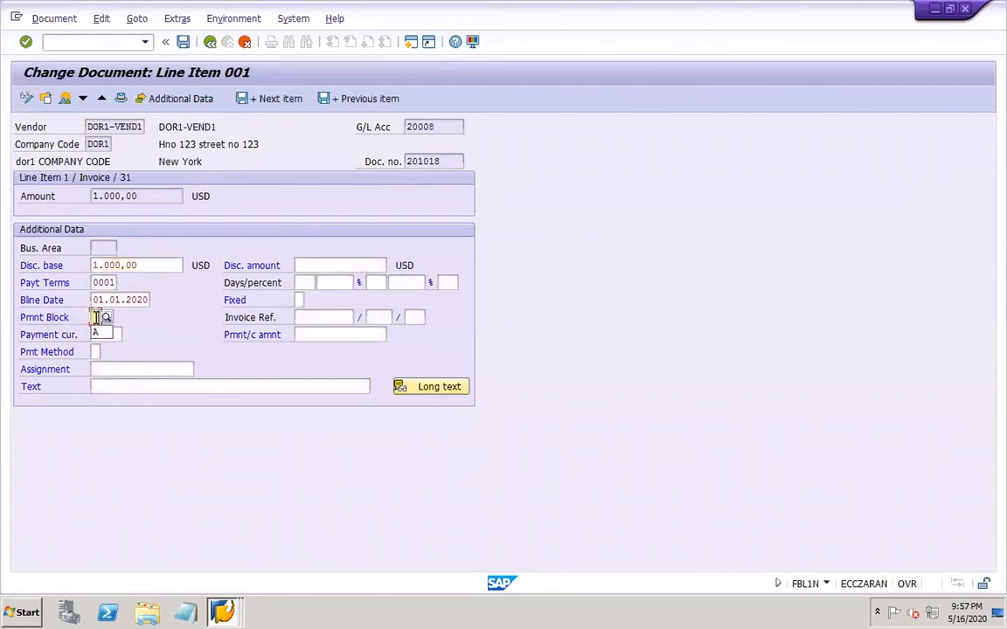
left_click(183, 42)
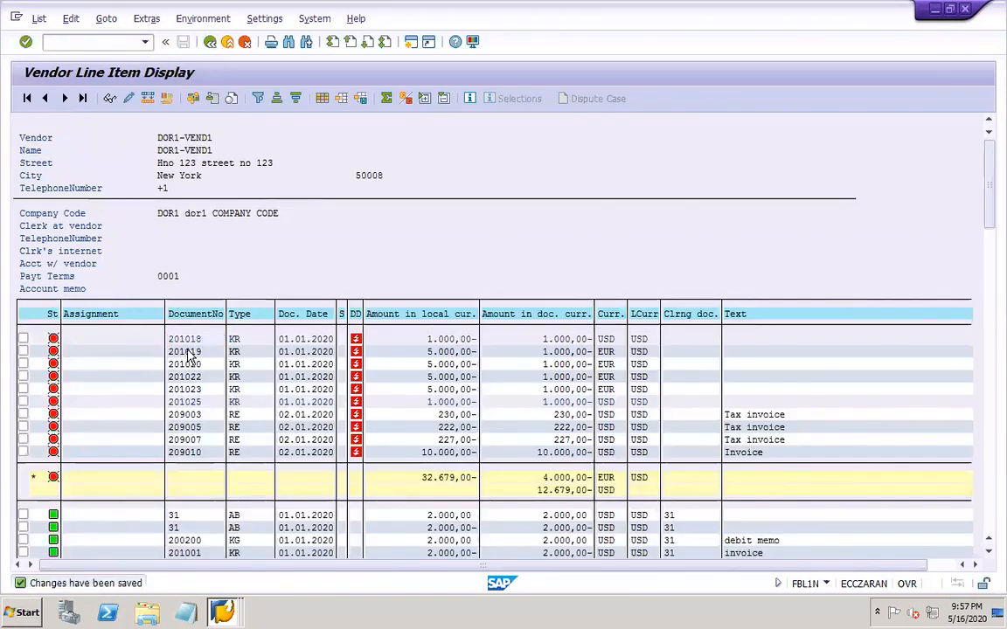
Set payment block A on the vendor line item of document 201019 and save it
double_click(188, 354)
left_click(27, 99)
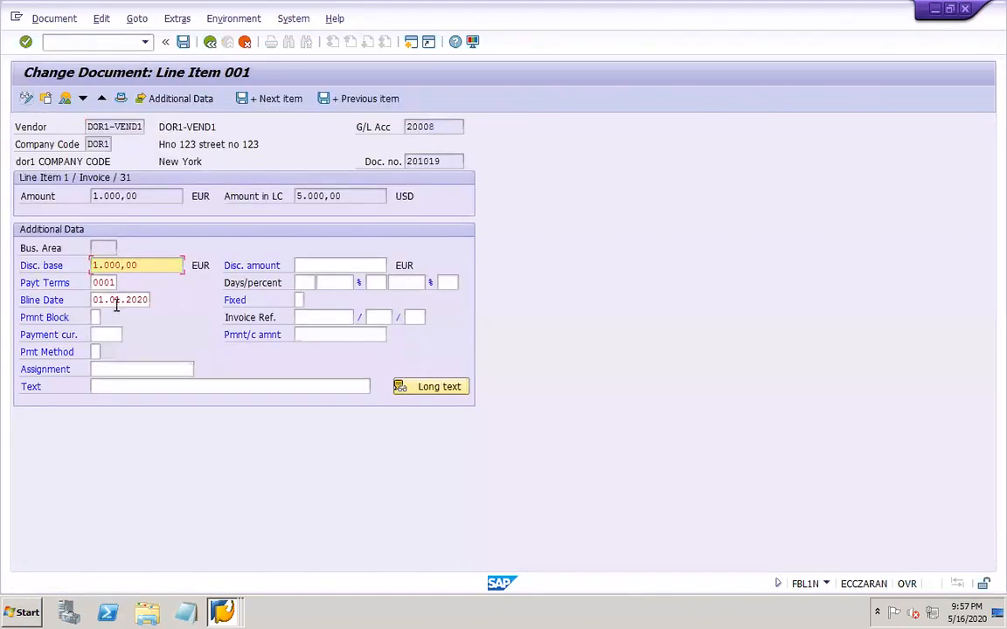
left_click(96, 316)
type("A")
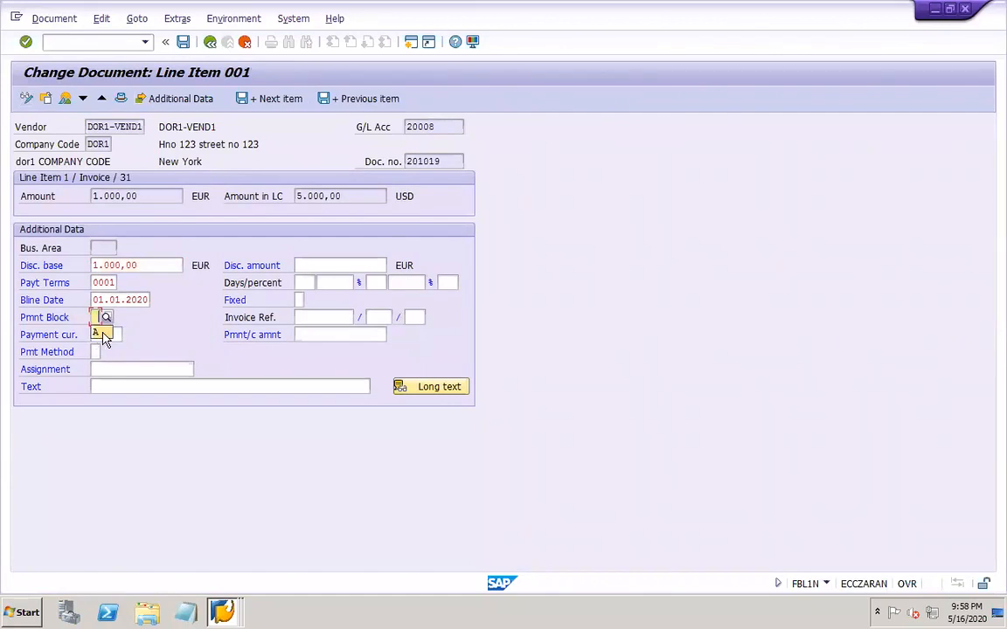
left_click(184, 42)
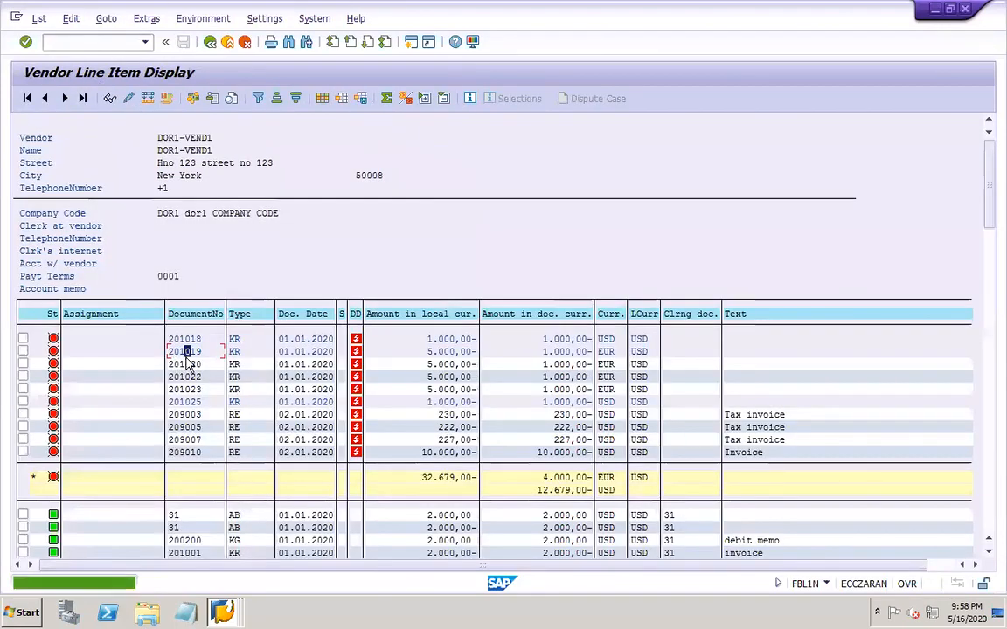
Set payment block A on the vendor line item of document 201020 and save it
double_click(194, 366)
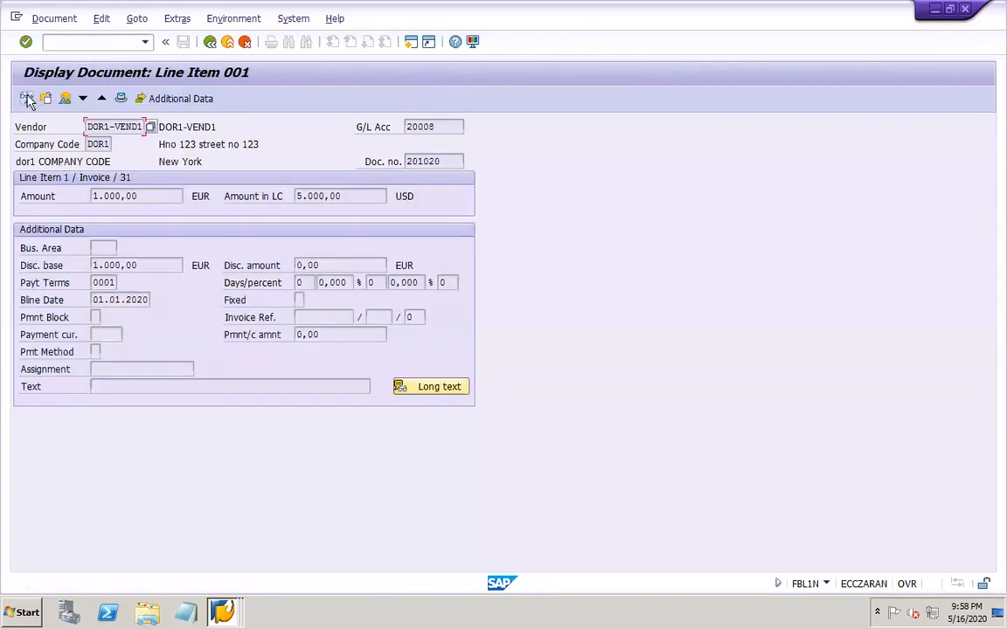
left_click(27, 99)
left_click(99, 318)
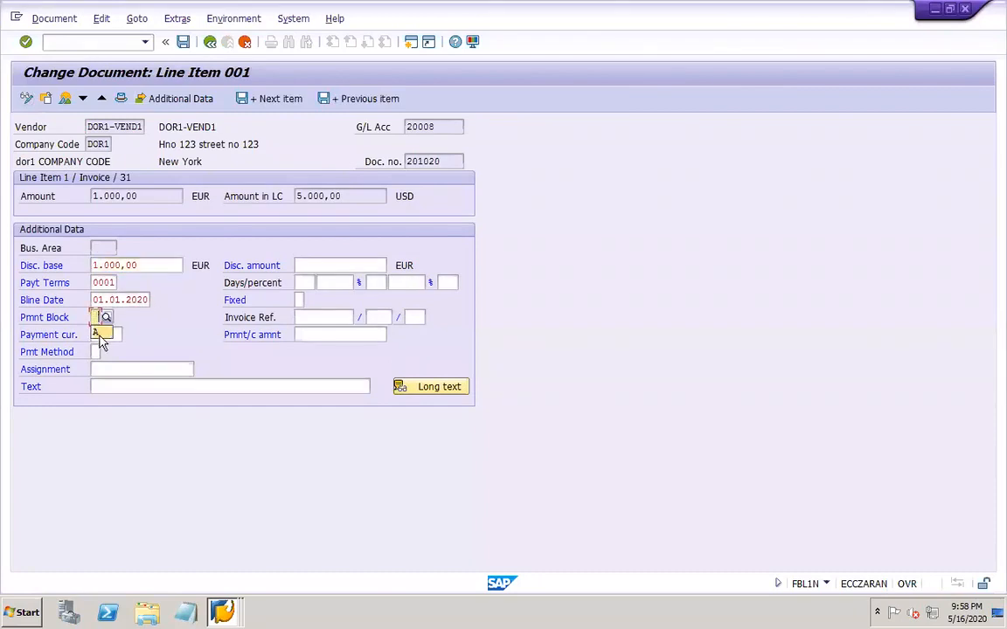
left_click(98, 334)
left_click(183, 42)
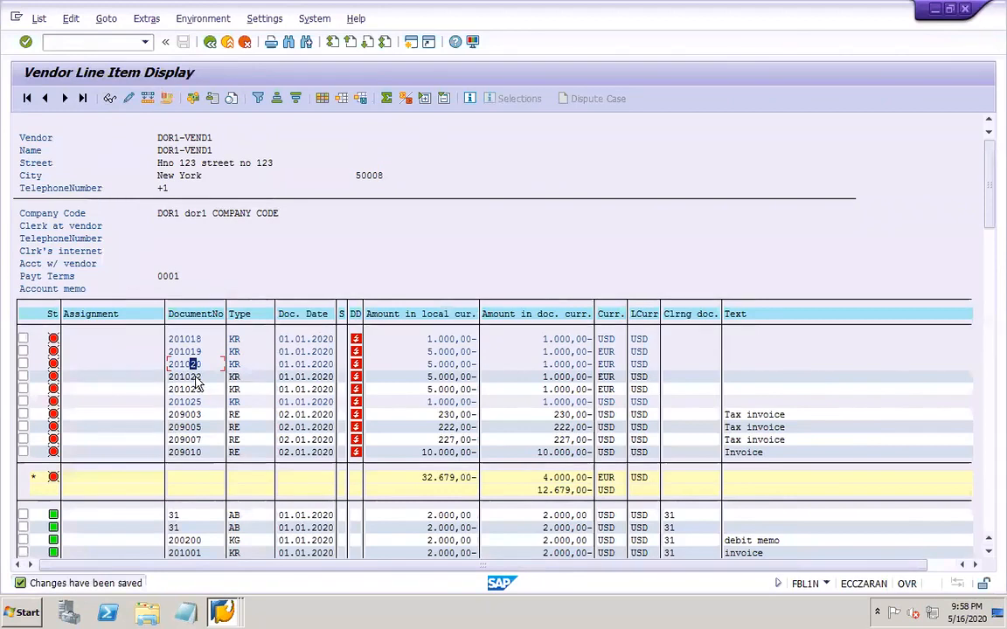
Set payment block A on the vendor line item of document 201022 and save it
double_click(195, 378)
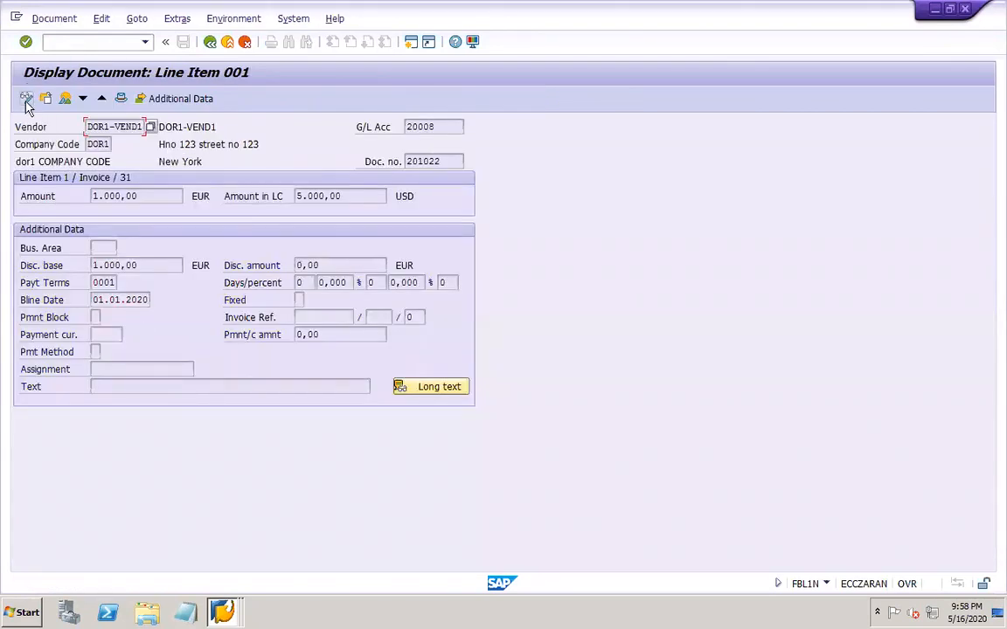
left_click(26, 98)
left_click(95, 318)
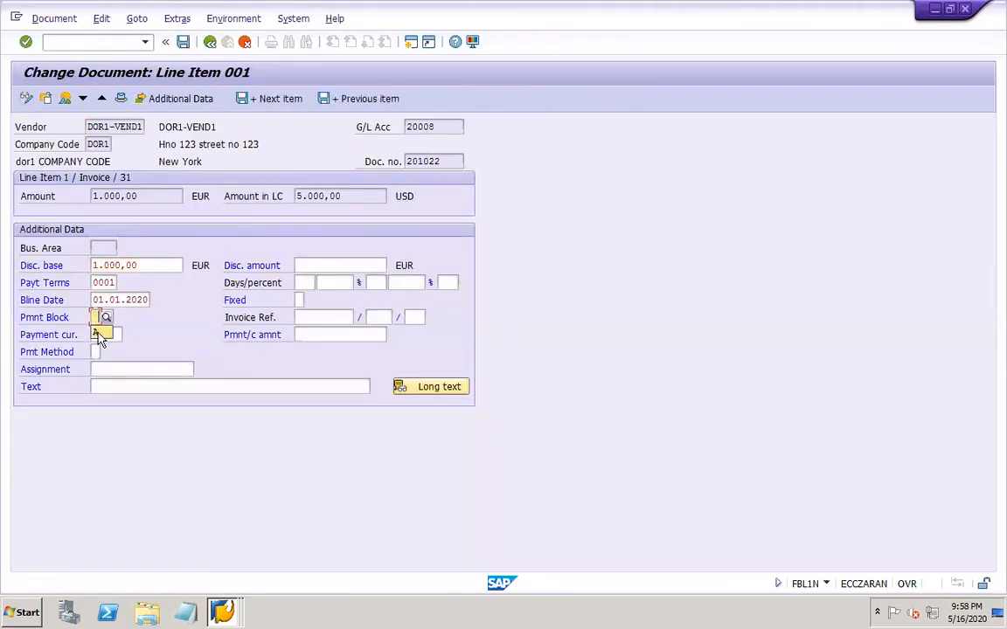
left_click(183, 42)
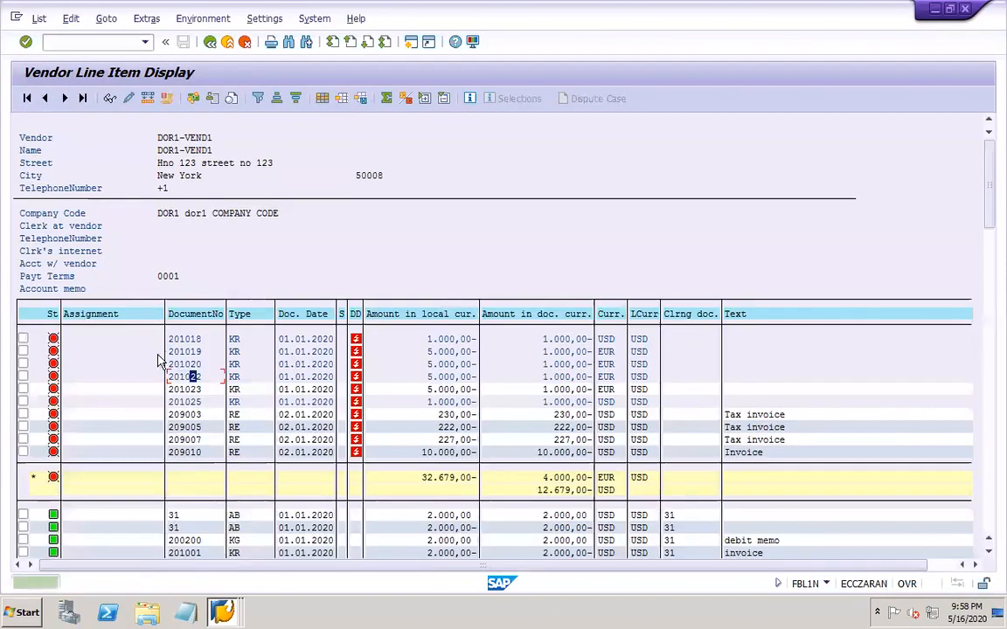
Set payment block A on the vendor line item of document 201023 and save it
double_click(193, 390)
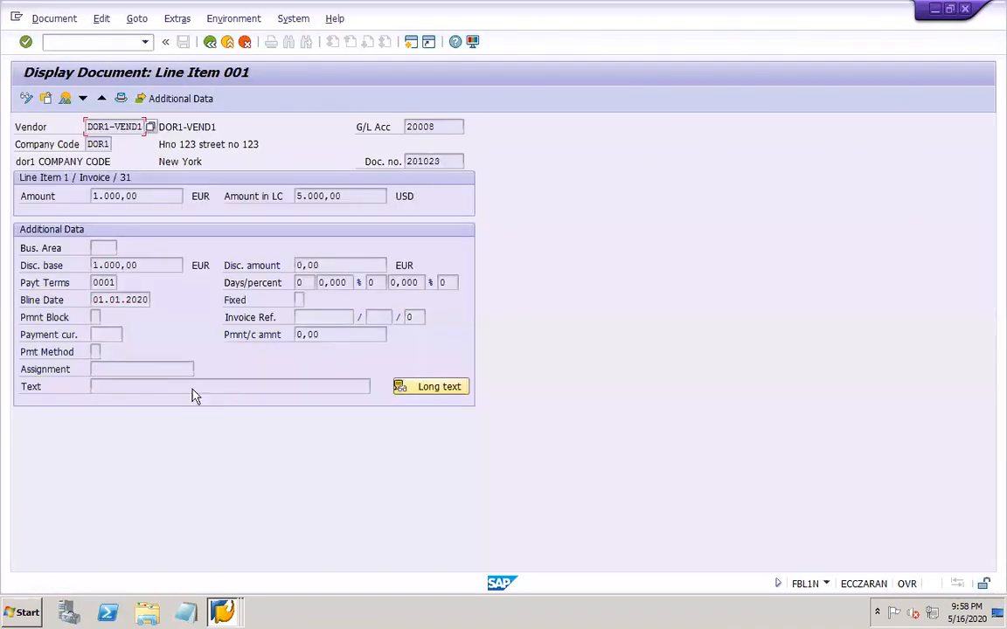
left_click(26, 98)
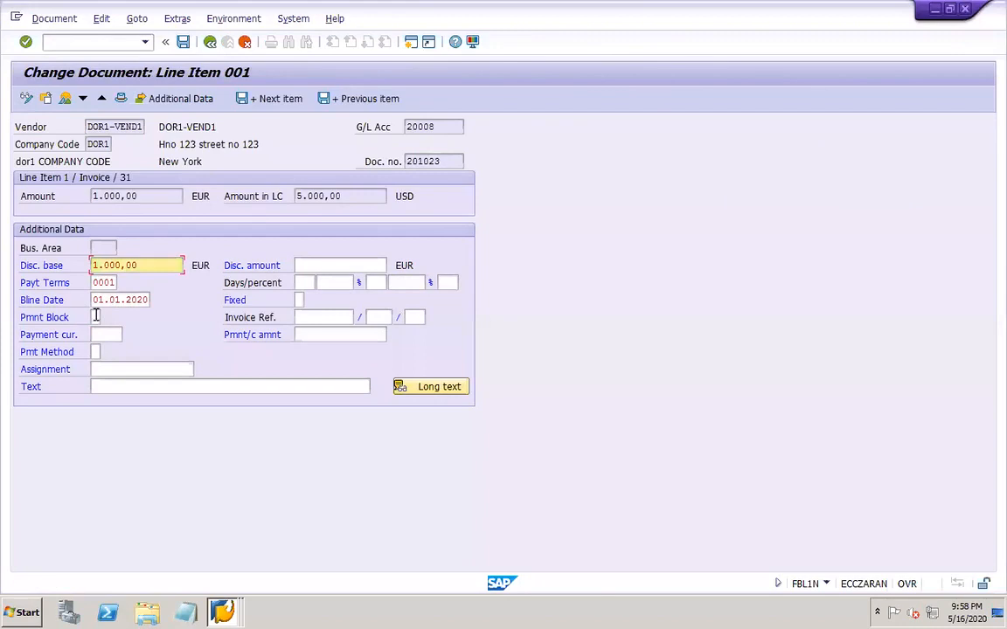
left_click(96, 318)
left_click(103, 333)
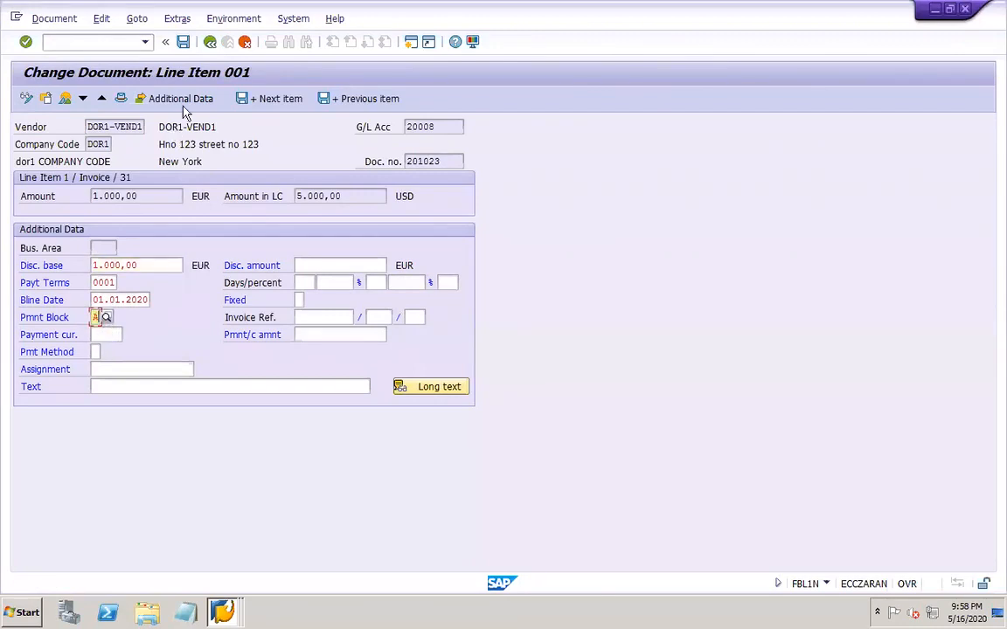
left_click(184, 42)
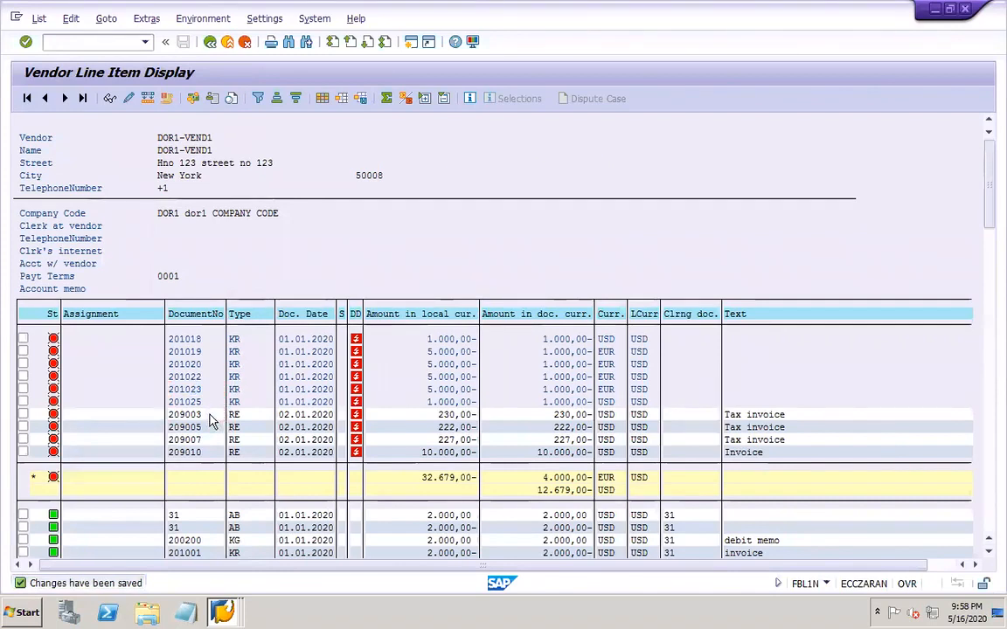
Set payment block A on the vendor line item of document 209003 and save it
double_click(209, 417)
left_click(27, 99)
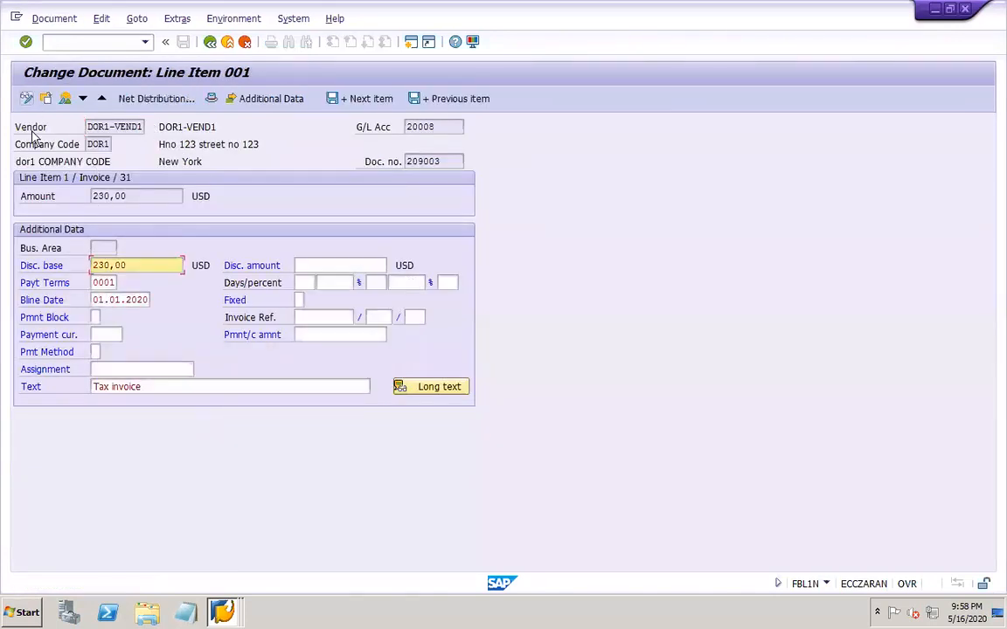
left_click(94, 318)
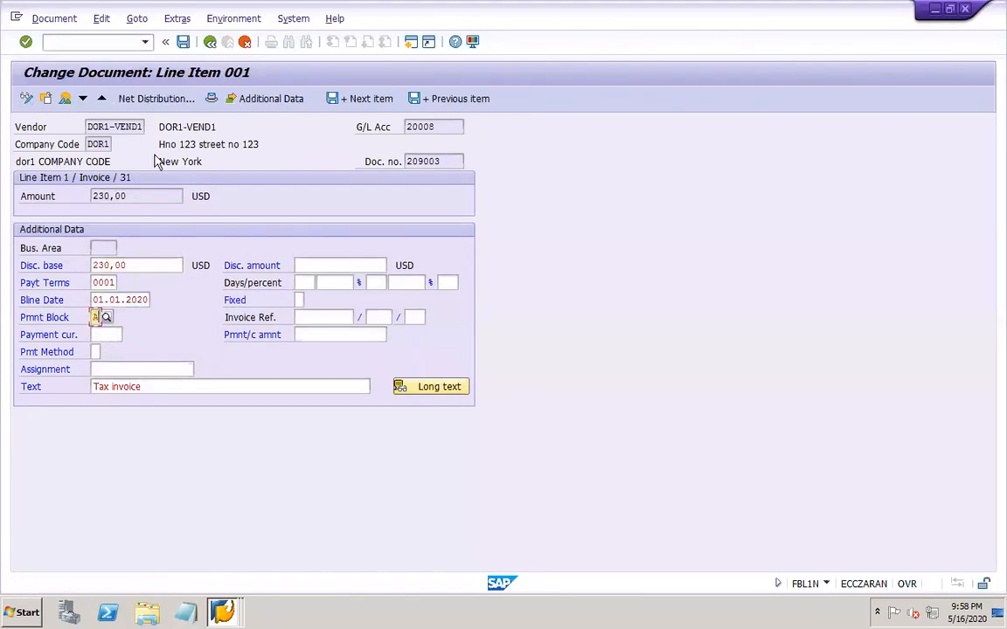
left_click(183, 42)
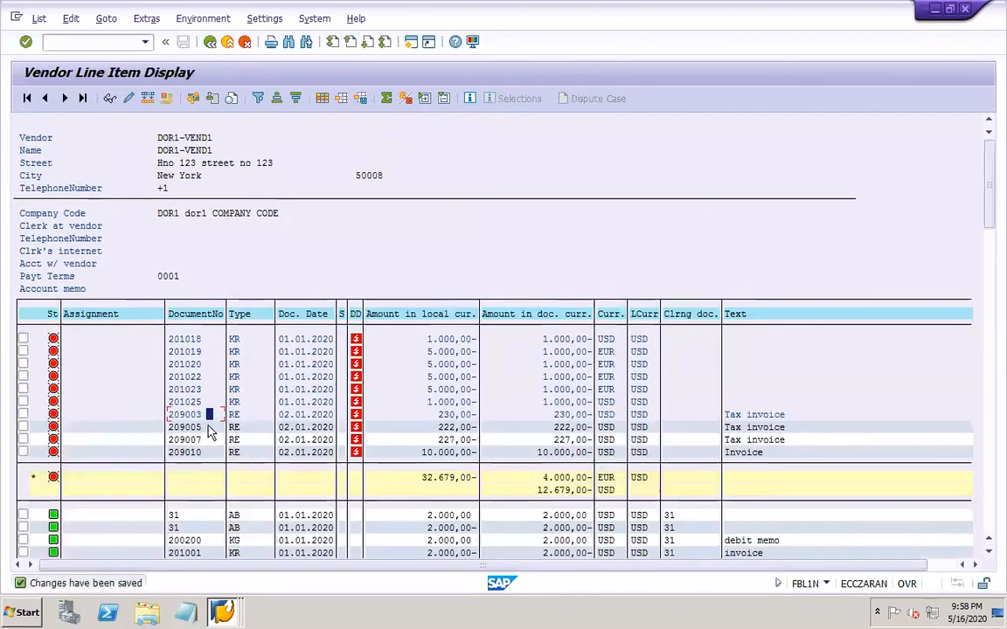
Set payment block A on the vendor line item of document 209005 and save it
double_click(209, 429)
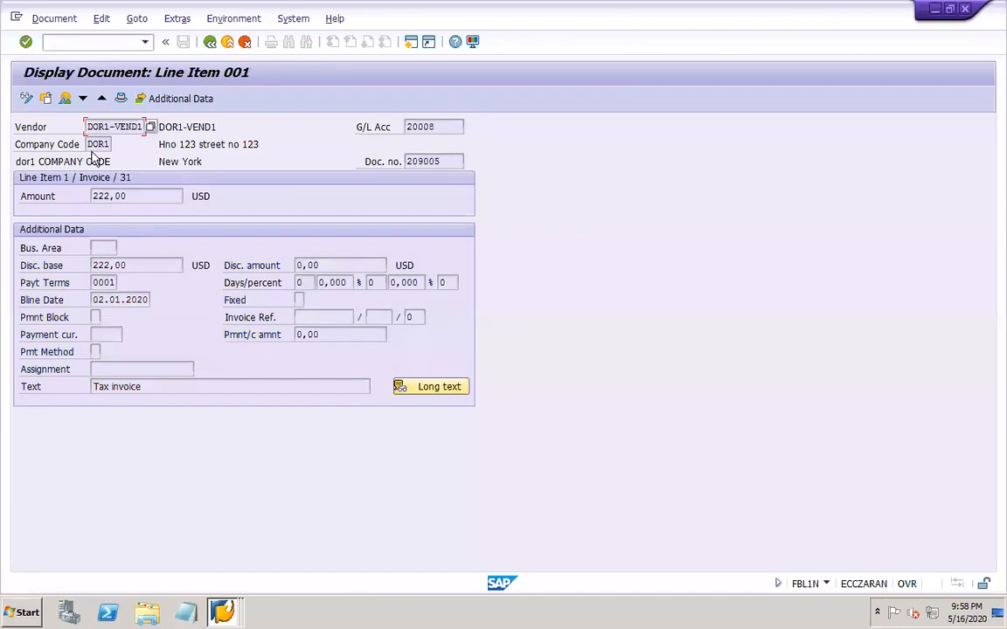
left_click(27, 99)
left_click(97, 317)
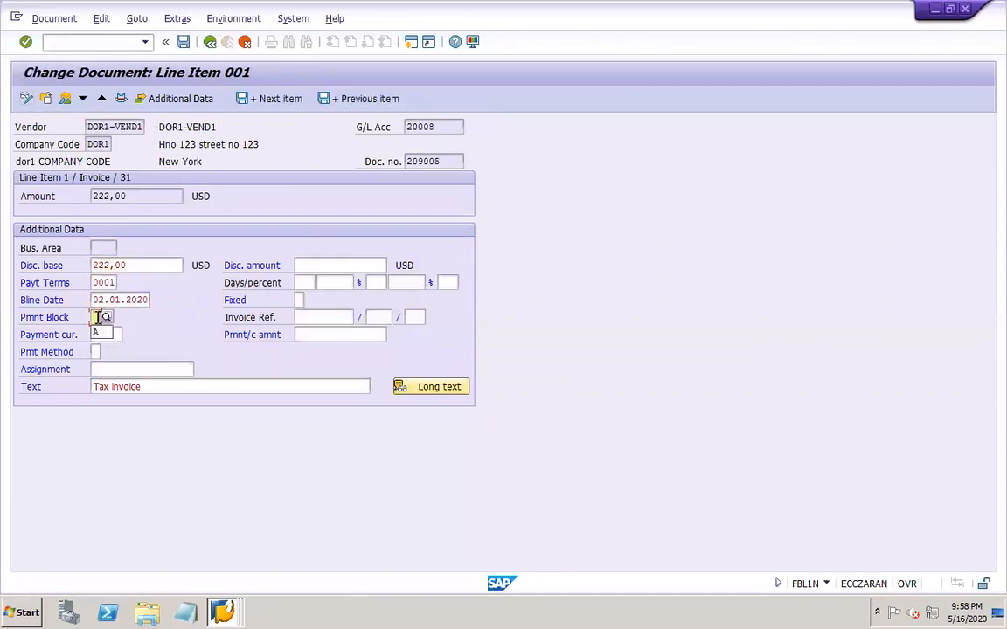
left_click(99, 333)
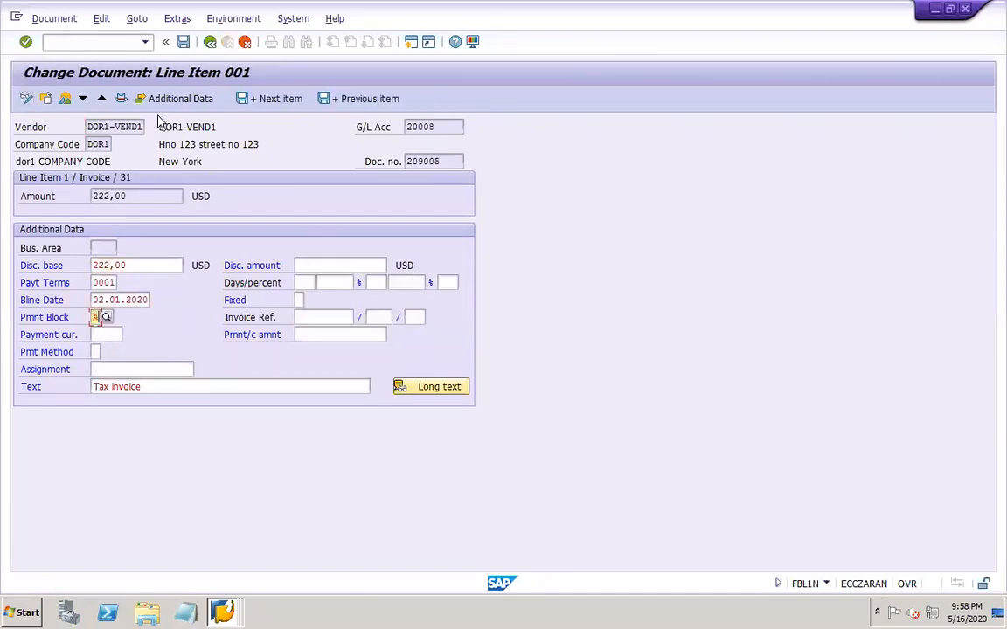
left_click(183, 42)
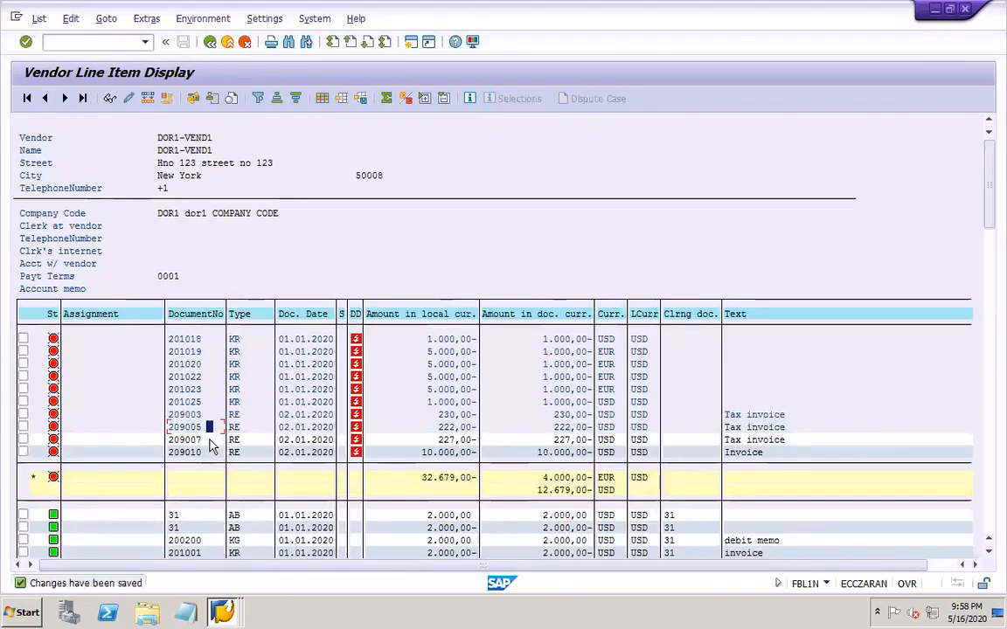
Set payment block A on the vendor line item of document 209007 and save it
double_click(210, 440)
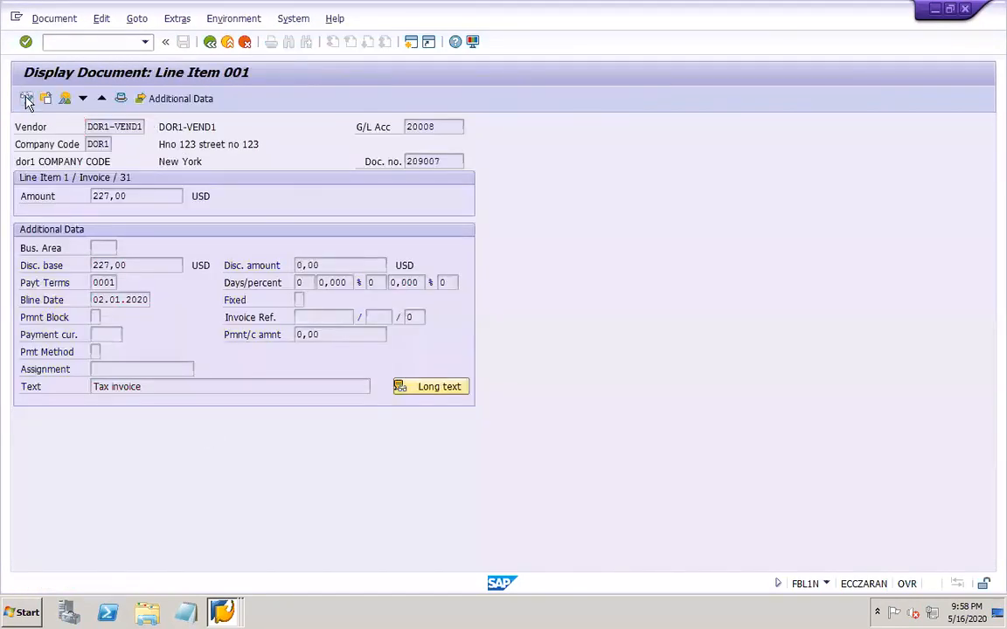
left_click(27, 100)
left_click(96, 317)
left_click(98, 335)
left_click(182, 41)
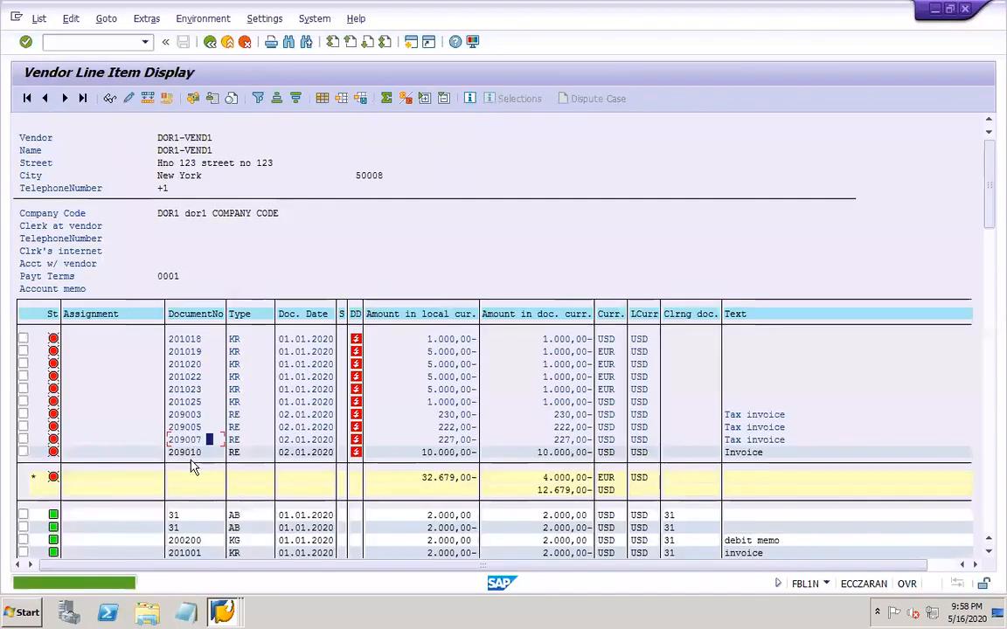
Set payment block A on the vendor line item of document 209010 and save it
double_click(187, 453)
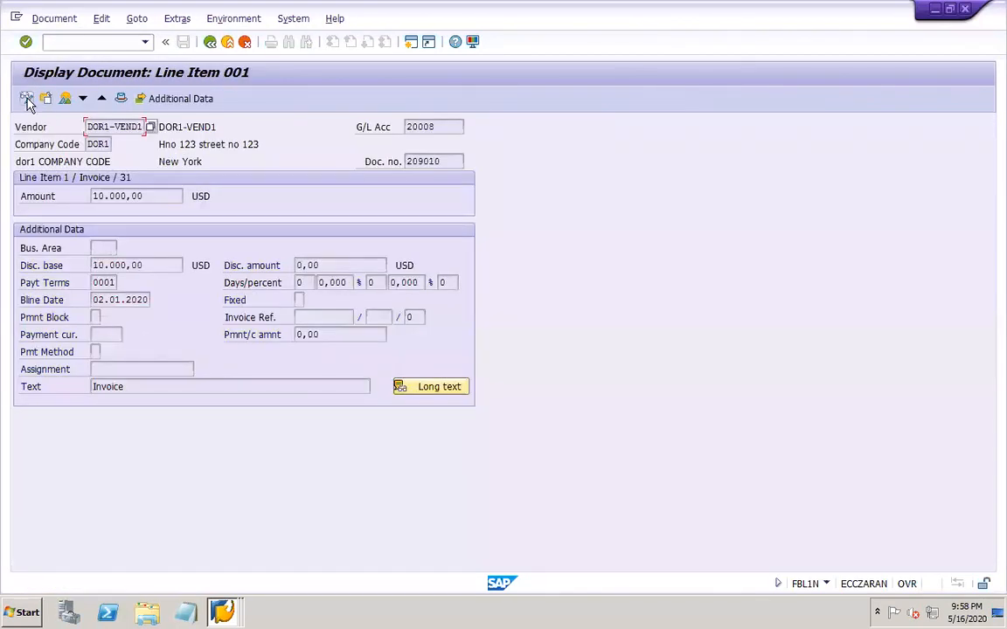
left_click(28, 100)
left_click(96, 317)
left_click(98, 335)
left_click(183, 41)
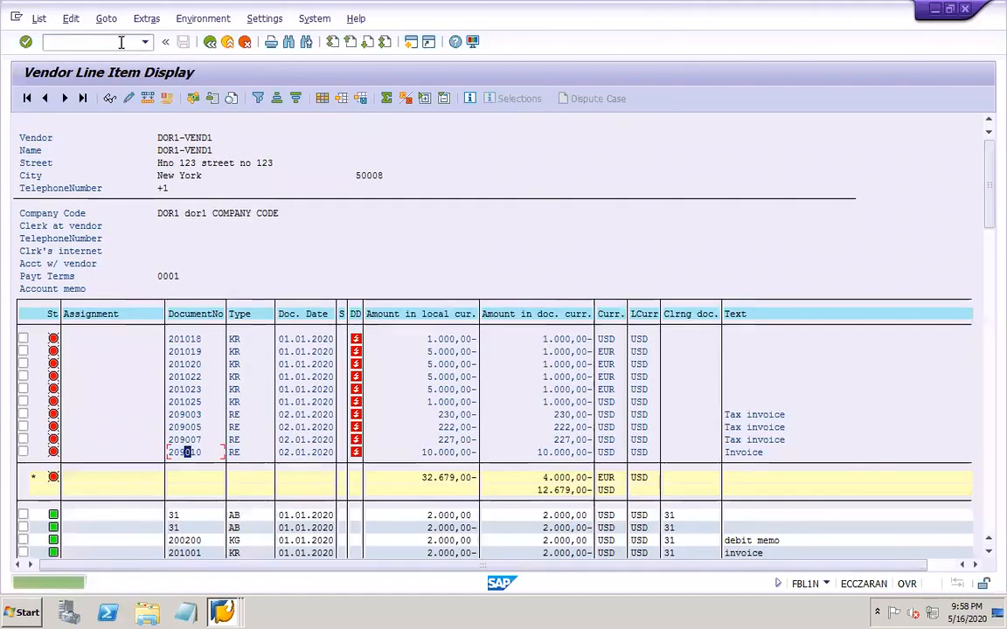
Open Mass Maintenance (MASS) in a new session and look up the Vendors object type among the available object types
left_click(121, 42)
type("/OMASS")
key("Return")
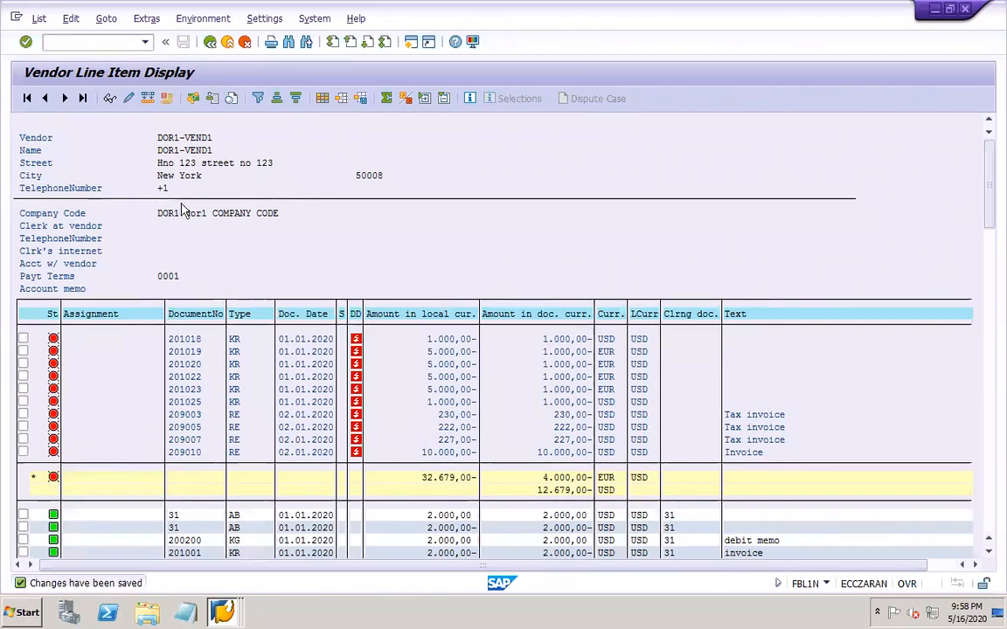
left_click(167, 161)
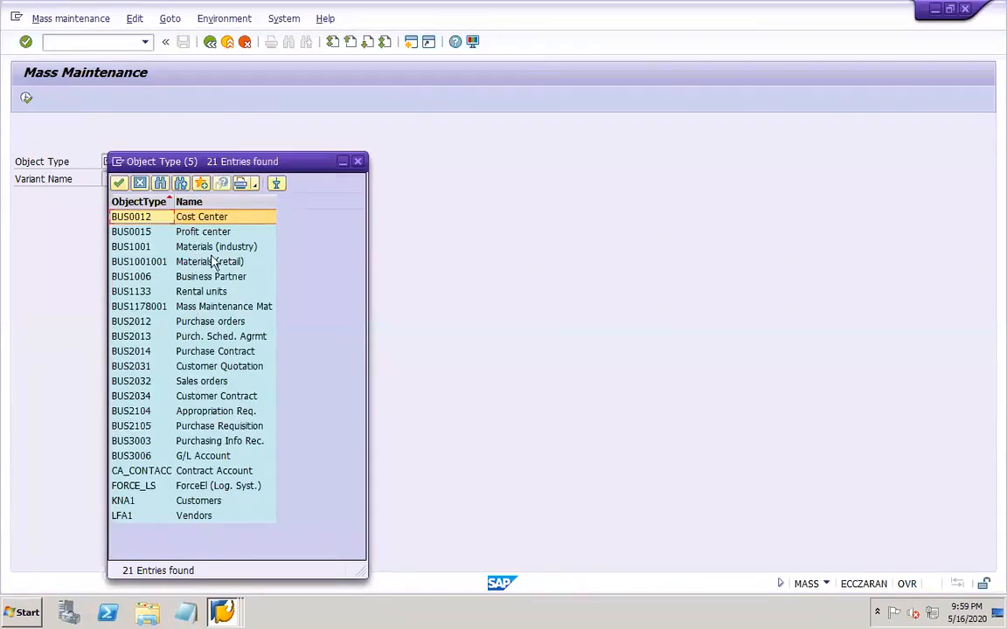
left_click(195, 517)
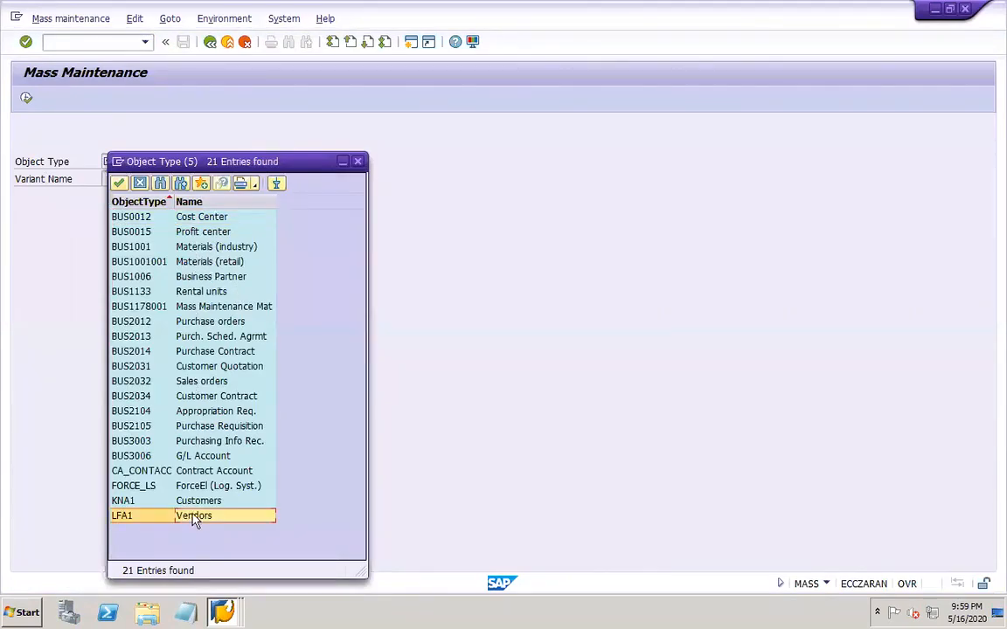
left_click(357, 161)
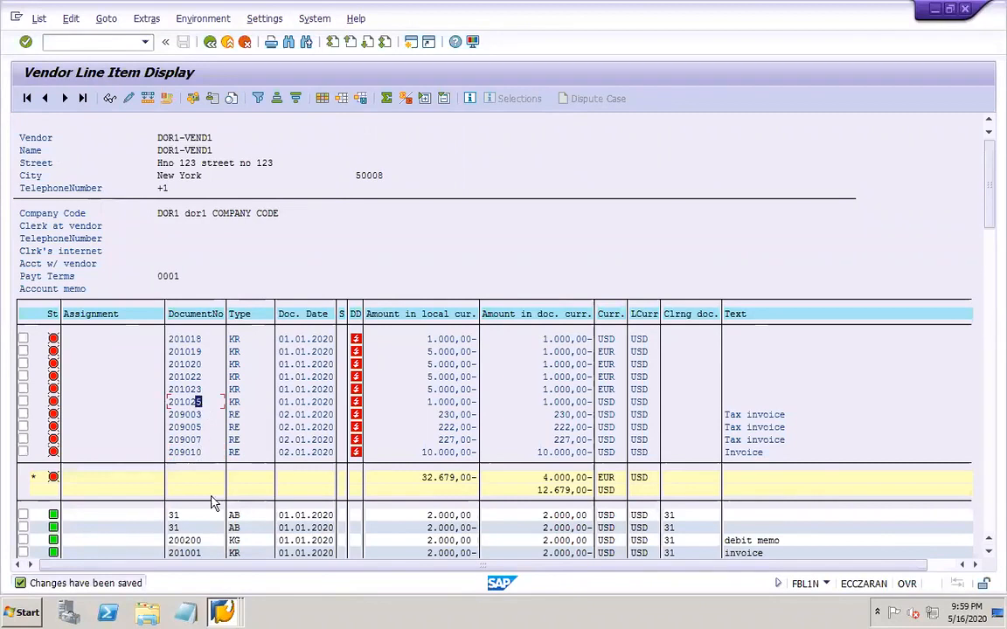
Switch to the Maintain Payment Program session and open automatic payment transactions (F110) in a new session
mouse_move(223, 615)
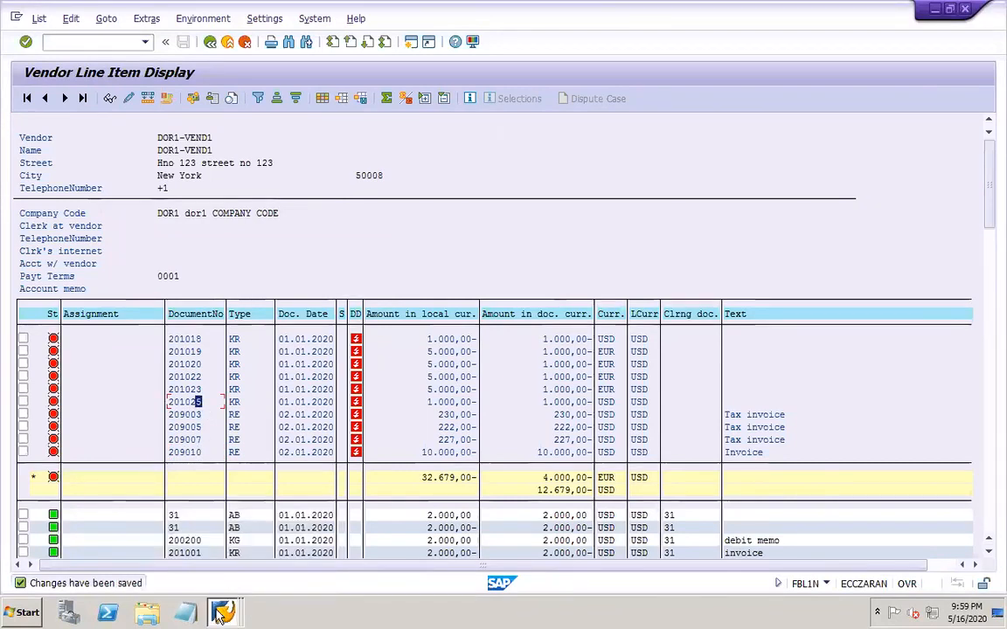
left_click(222, 612)
left_click(208, 579)
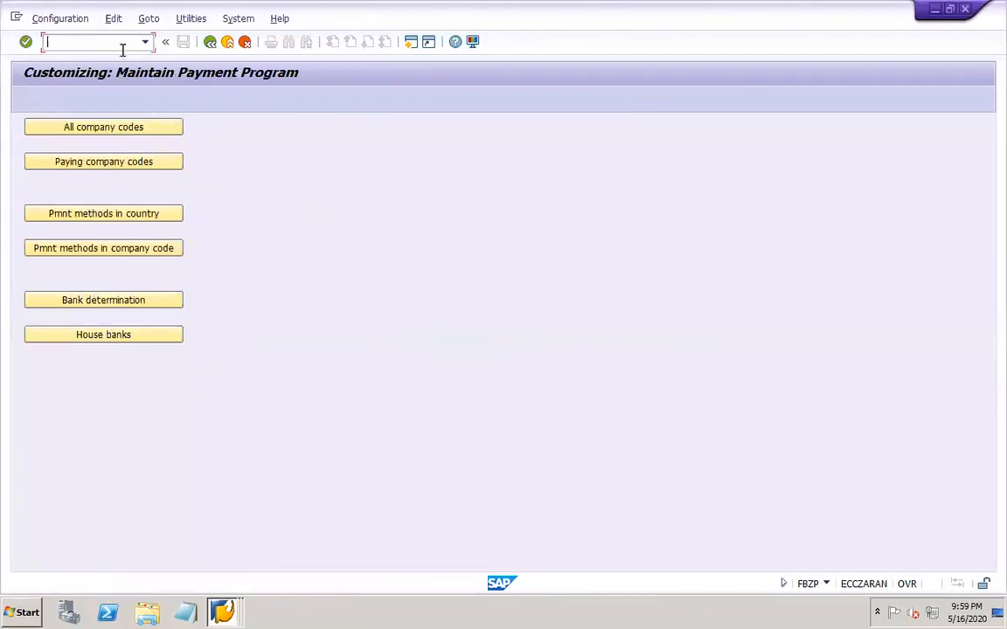
type("/OF110")
key("Return")
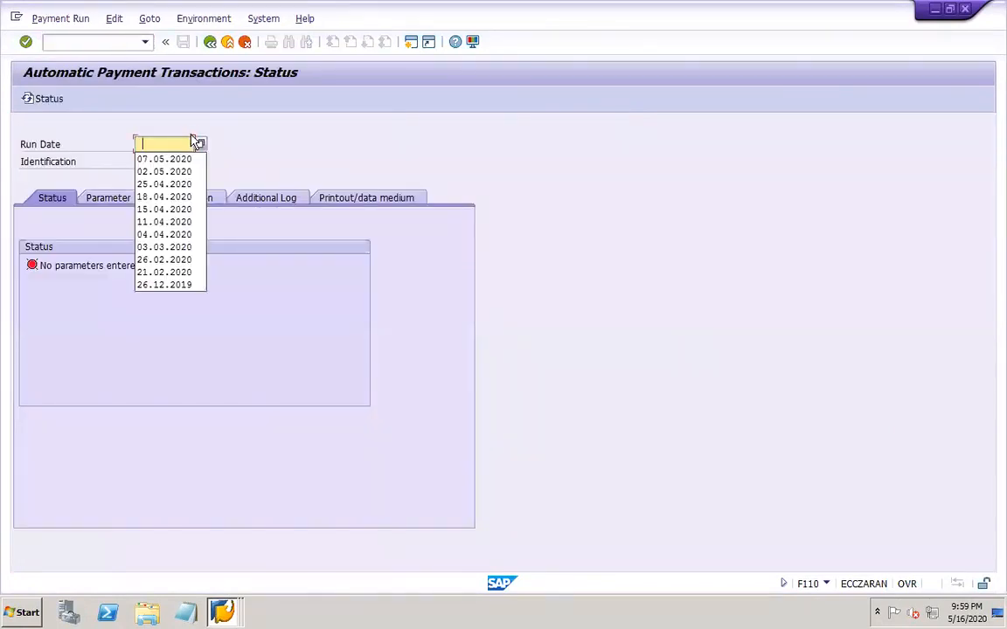
Identify the payment run with run date 16.05.2020 and identification DOR1
key("BackSpace")
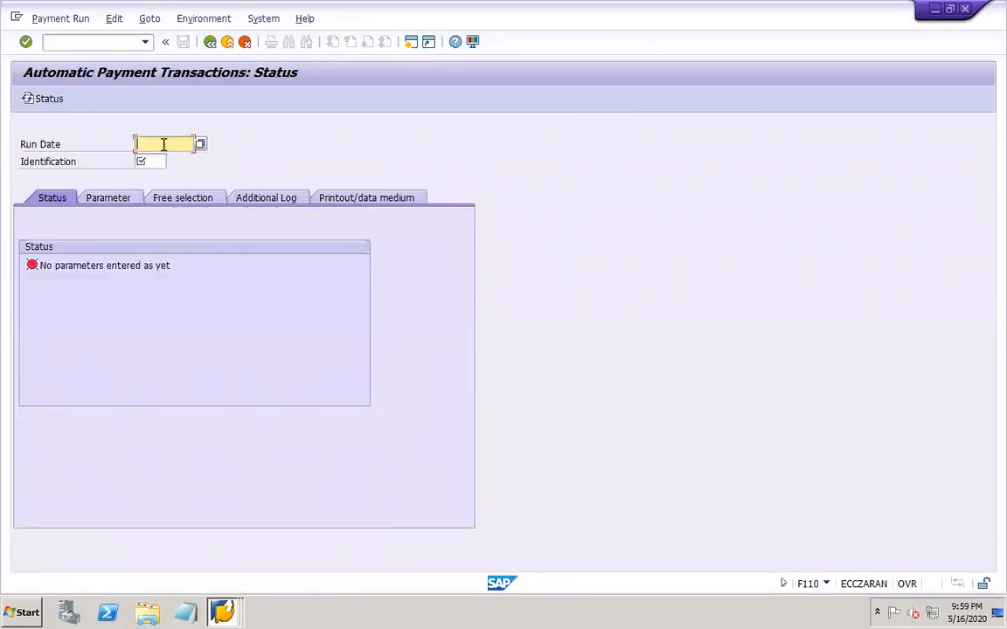
type("1")
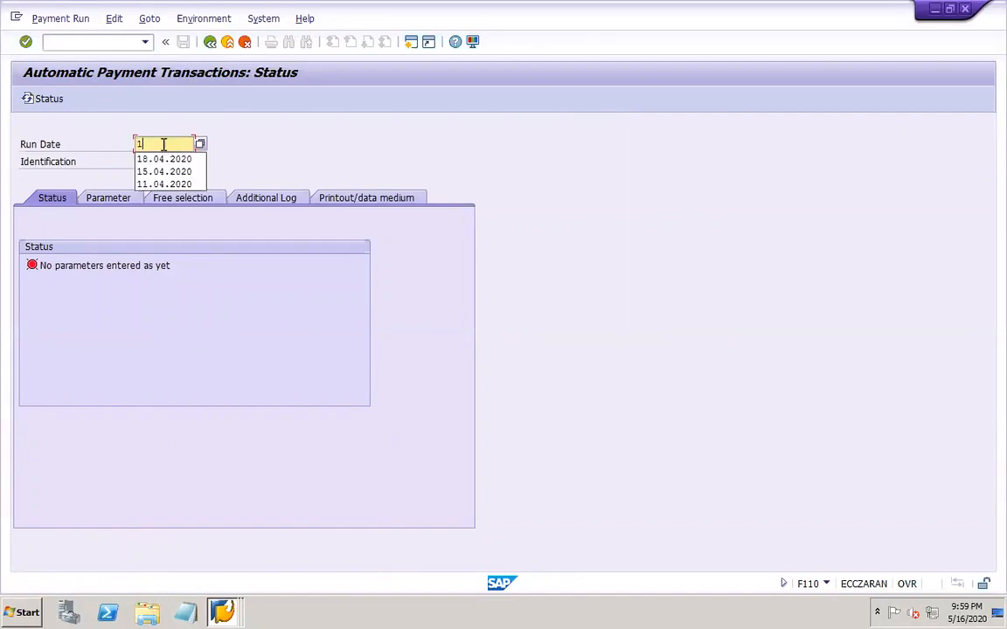
type("6.05.2020")
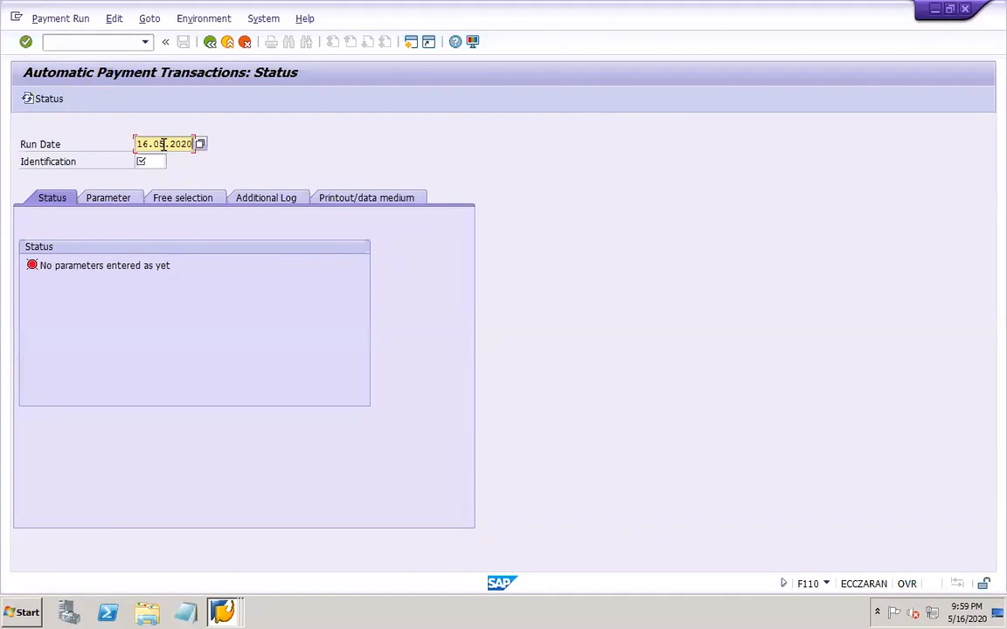
key("Tab")
type("DOR1")
Enter the run parameters: company code DOR1, payment method P, next payment date 31.12.2020 and vendor DOR1-VEND1
left_click(123, 200)
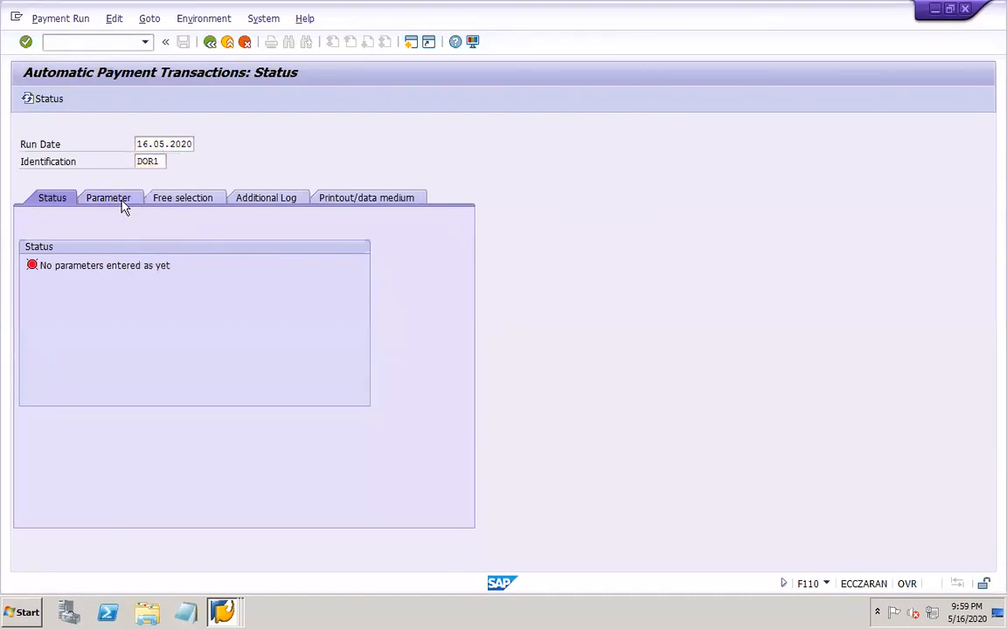
left_click(169, 304)
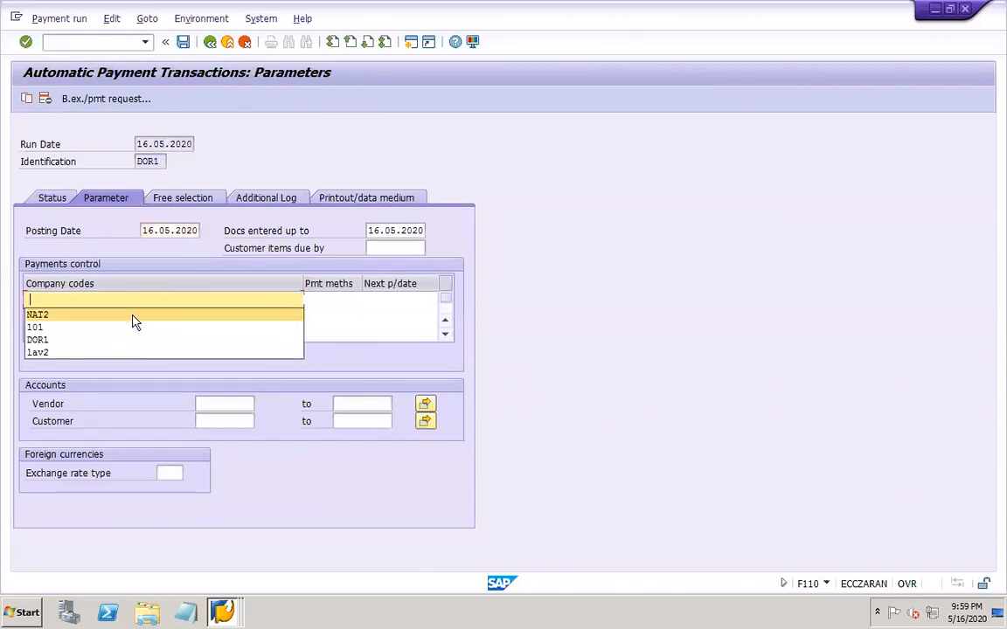
left_click(103, 341)
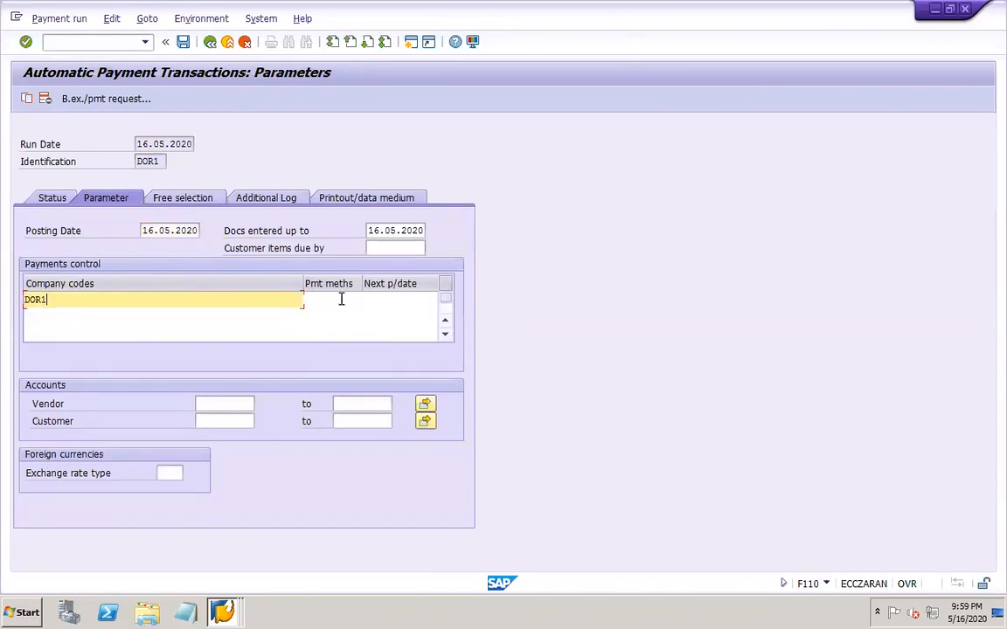
left_click(341, 299)
left_click(346, 314)
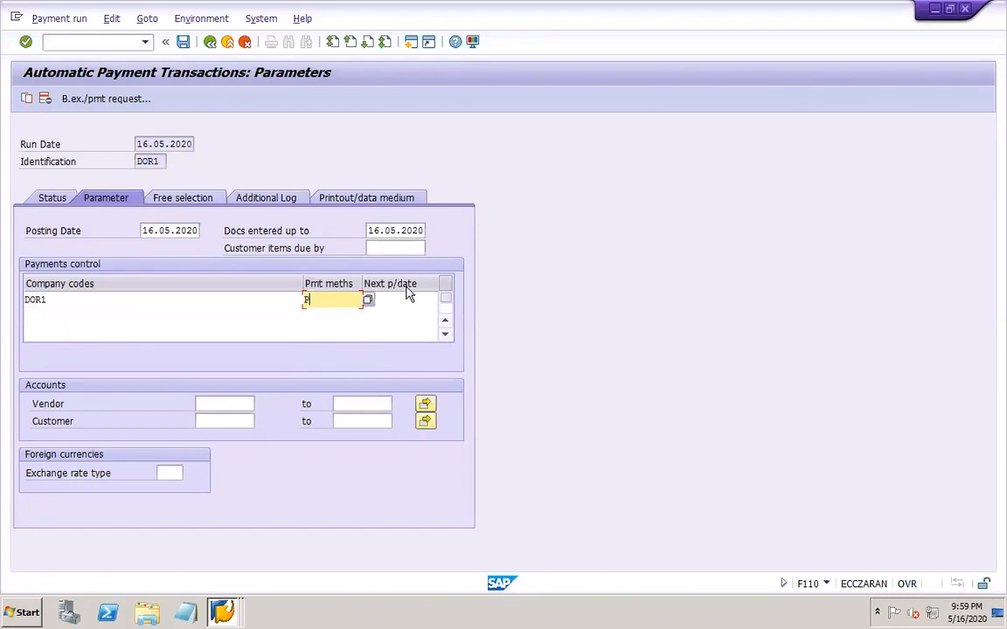
left_click(392, 299)
left_click(385, 313)
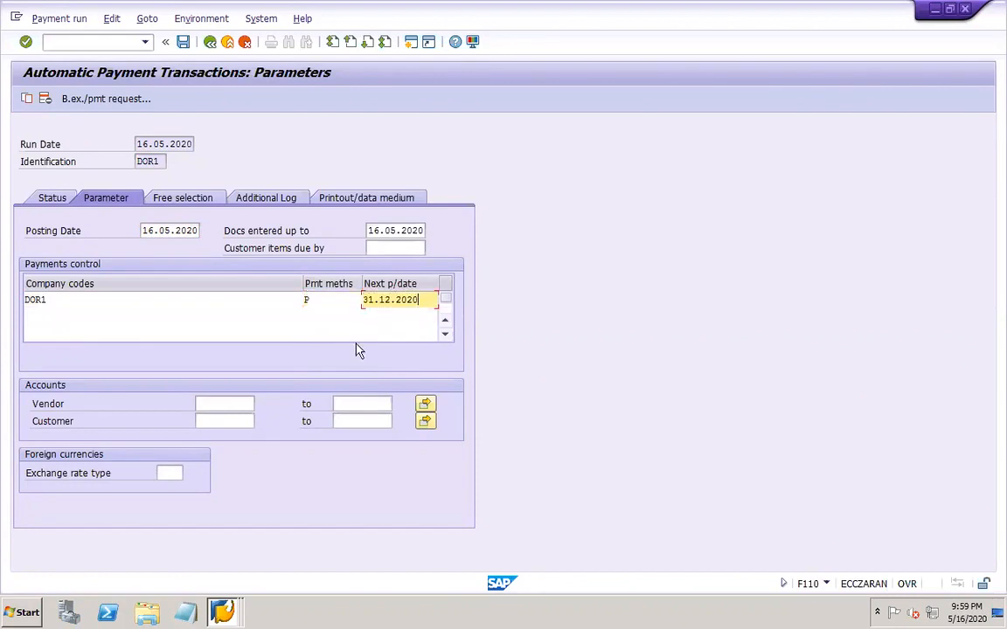
left_click(226, 405)
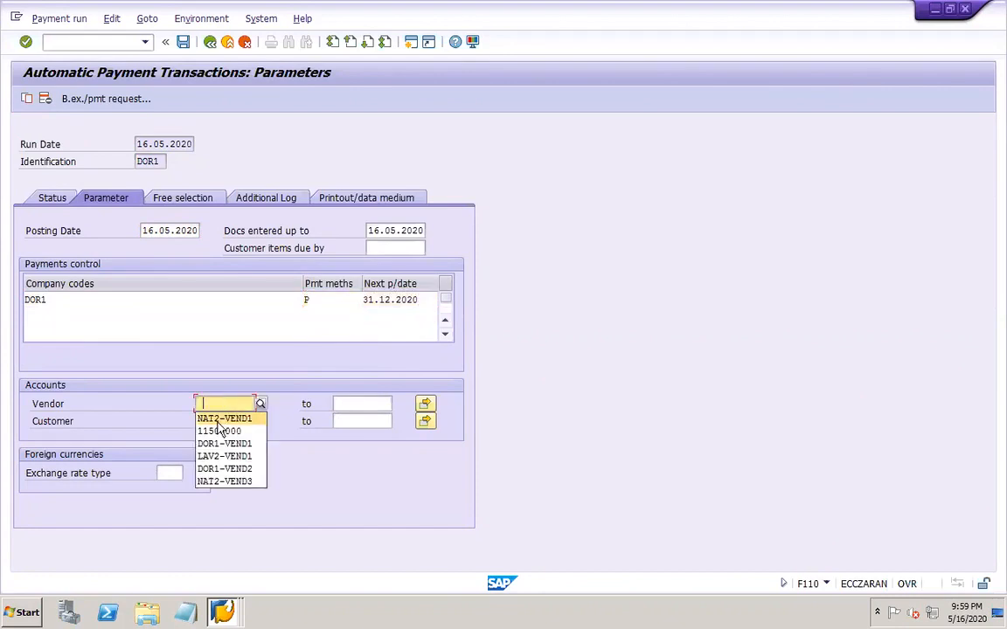
left_click(222, 443)
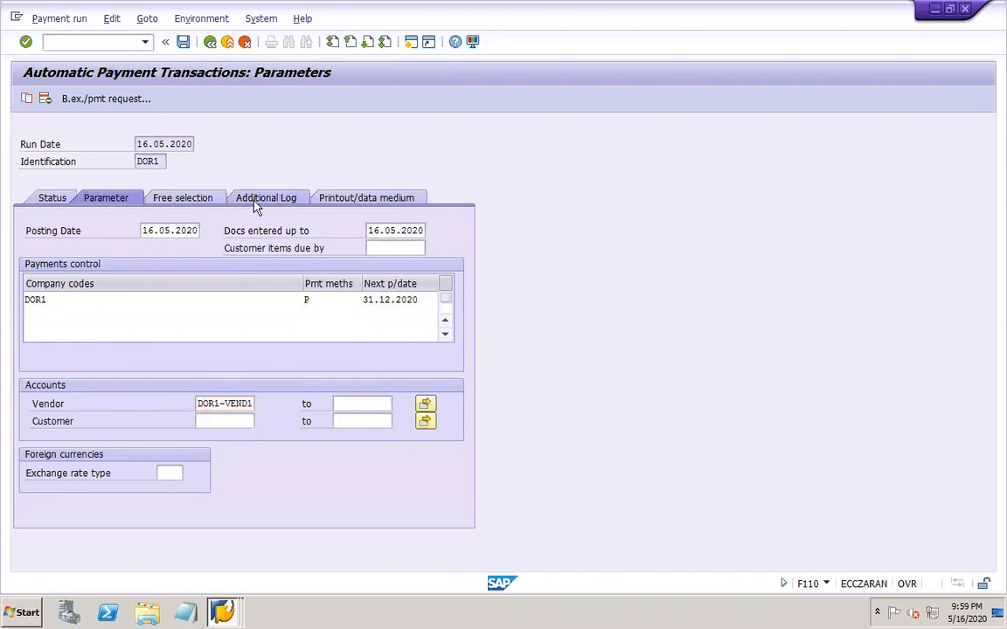
Enable logging of due date check, unsuccessful payment method selection and payment document line items for vendor DOR1-VEND1, and save the run details
left_click(255, 200)
left_click(100, 267)
left_click(90, 320)
left_click(82, 386)
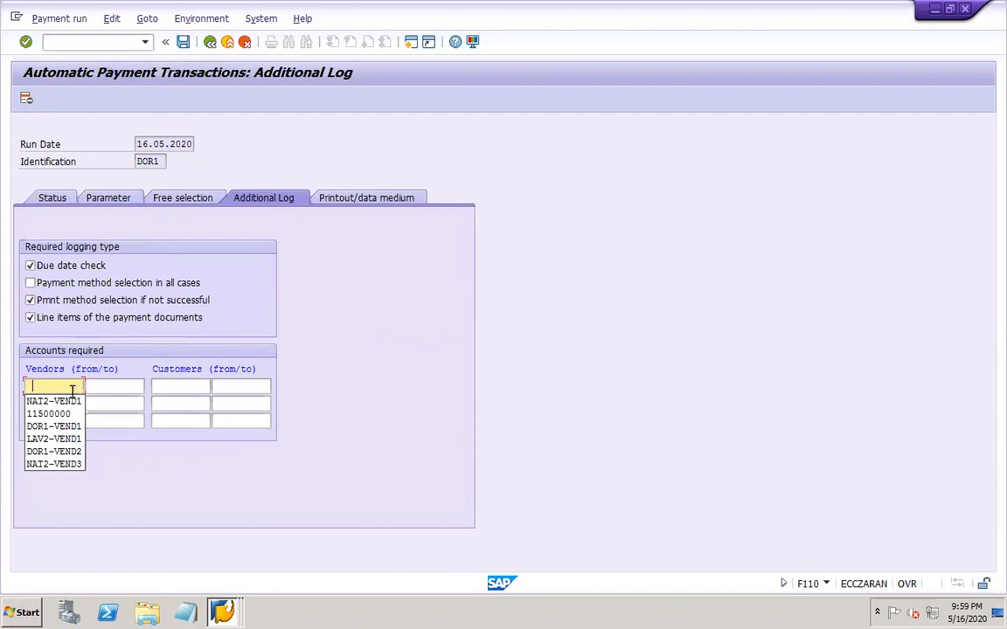
left_click(54, 427)
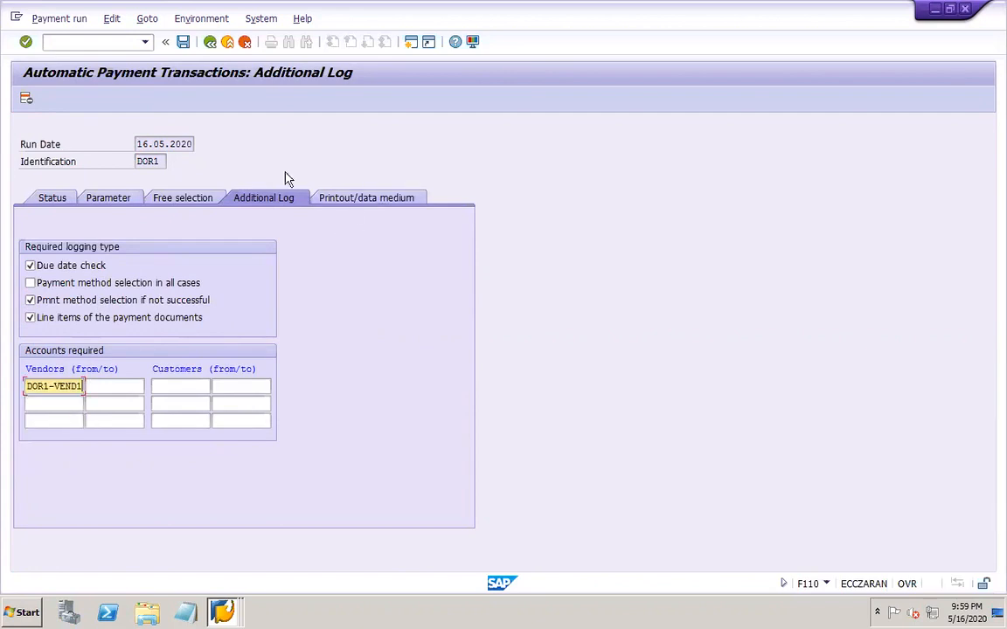
left_click(182, 41)
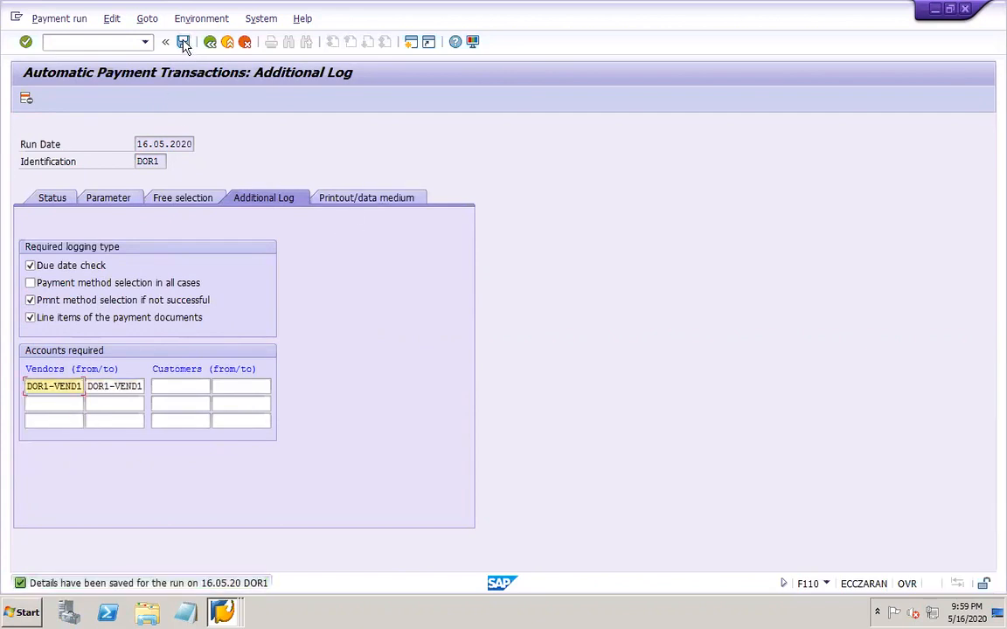
Schedule the payment proposal to start immediately with the Create payment medium option
left_click(51, 199)
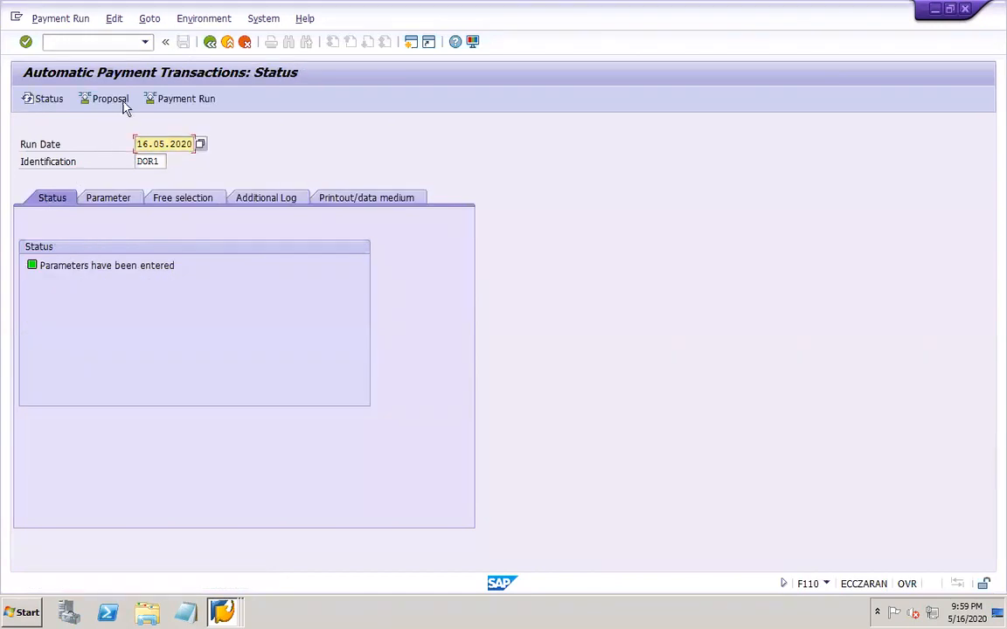
left_click(112, 101)
left_click(262, 292)
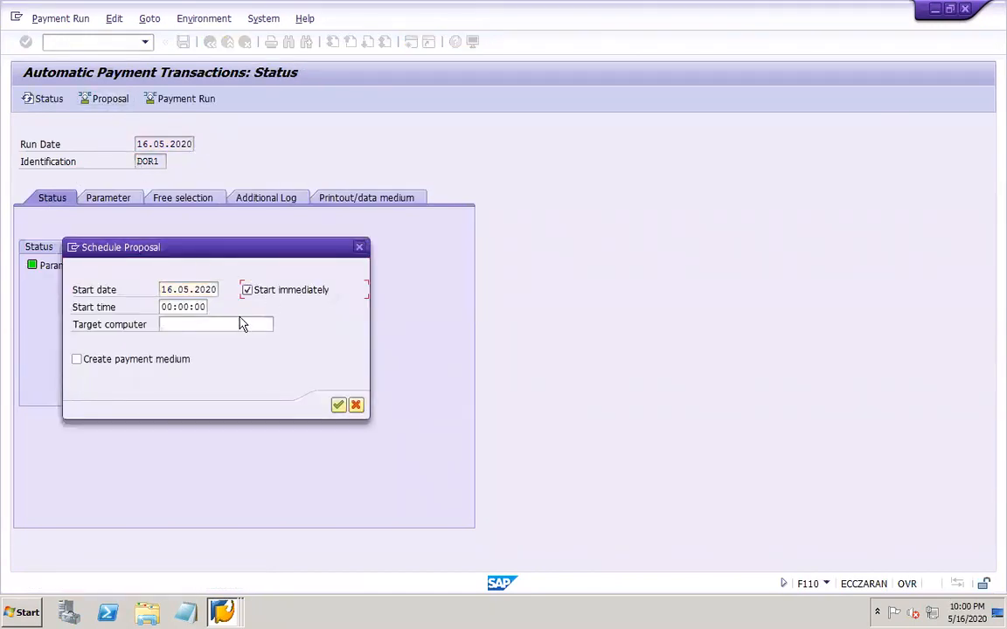
left_click(166, 365)
left_click(338, 405)
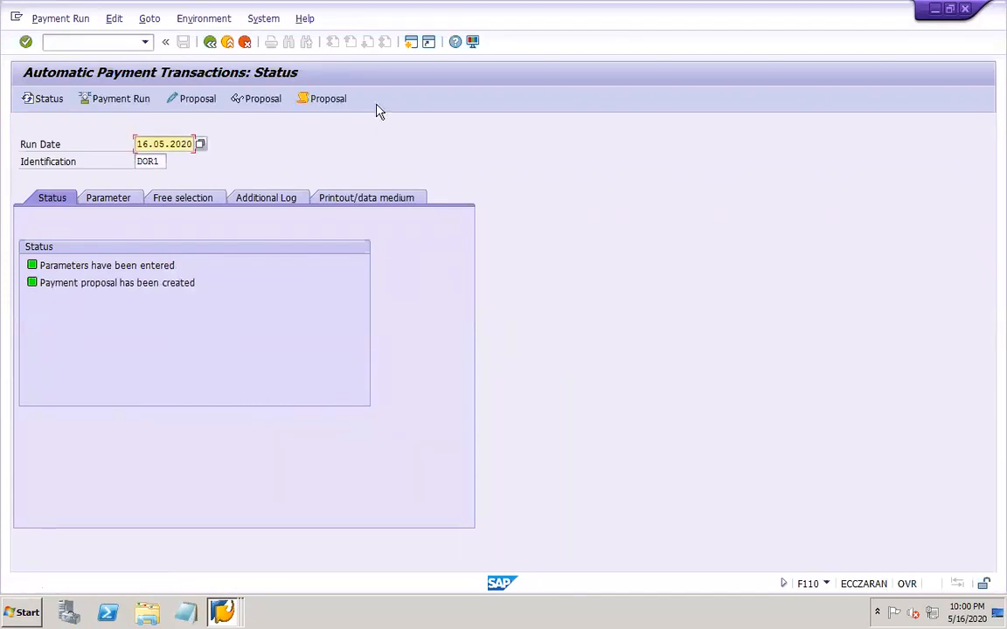
Display the job log of the payment proposal
left_click(330, 98)
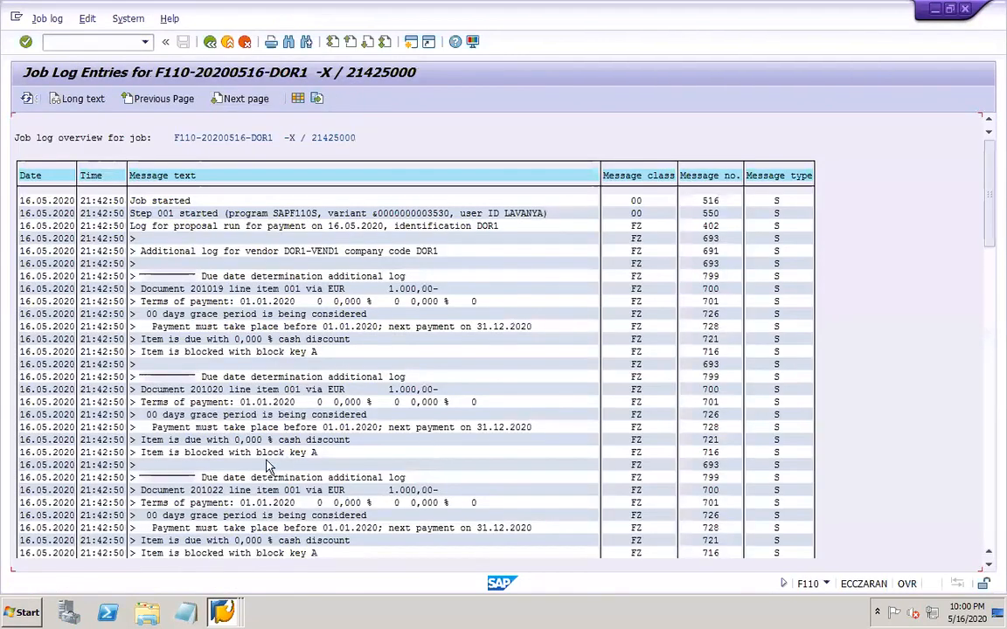
Examine the proposal job log for blocked items and the payment method selection messages on document 201025
left_click(991, 541)
left_click(991, 542)
left_click(991, 541)
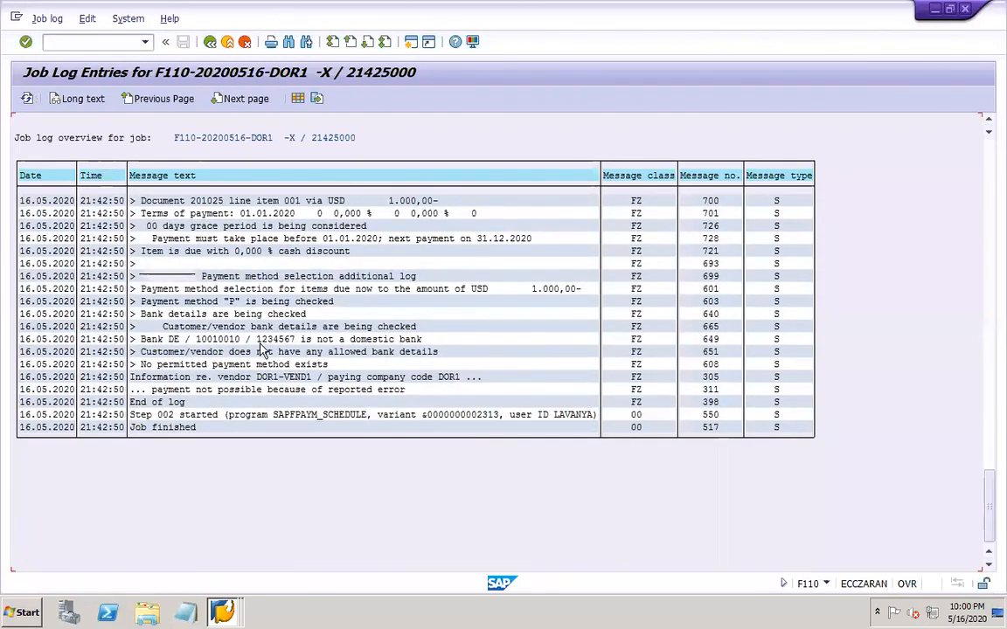
left_click(988, 169)
left_click(988, 169)
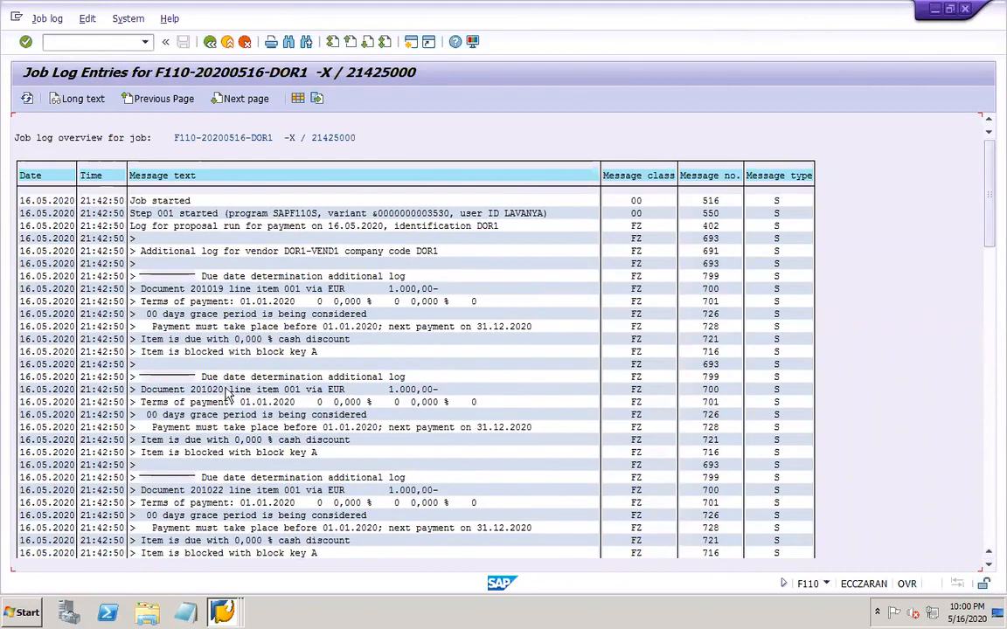
left_click(989, 565)
left_click(990, 566)
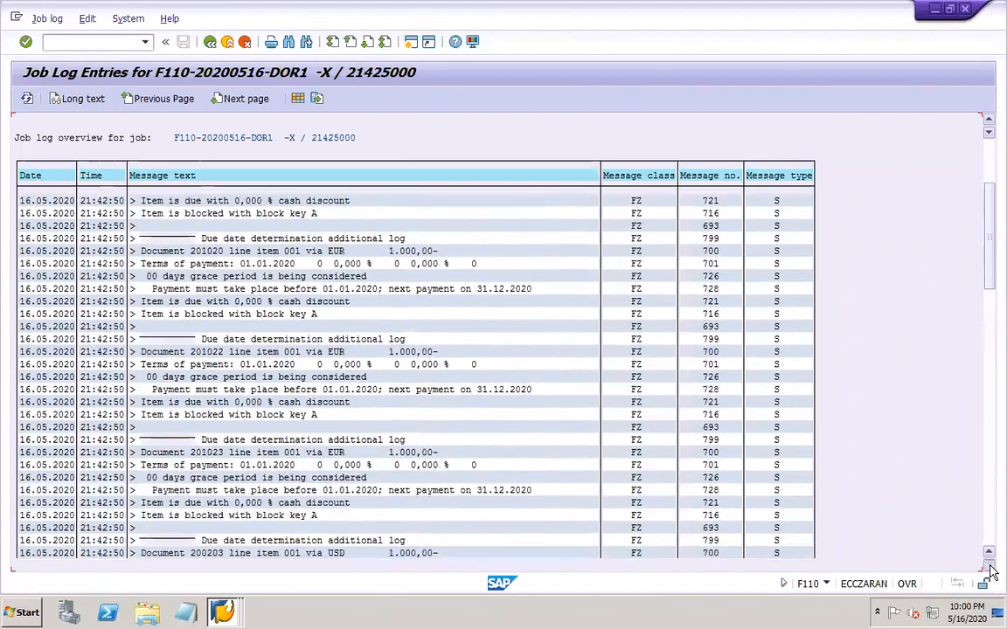
left_click_drag(990, 565, 989, 570)
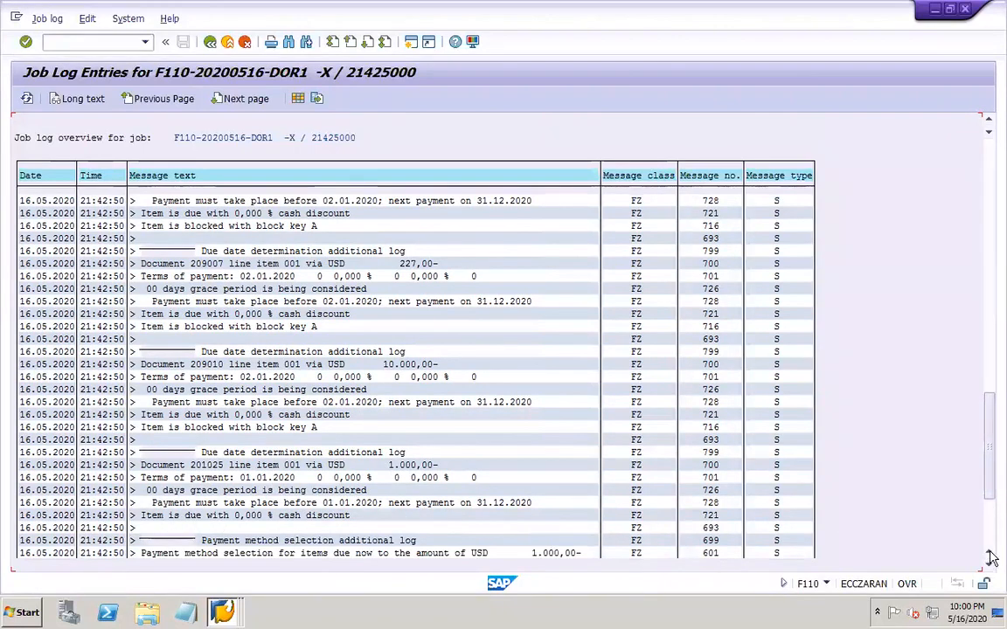
scroll(989, 569, "down", 5)
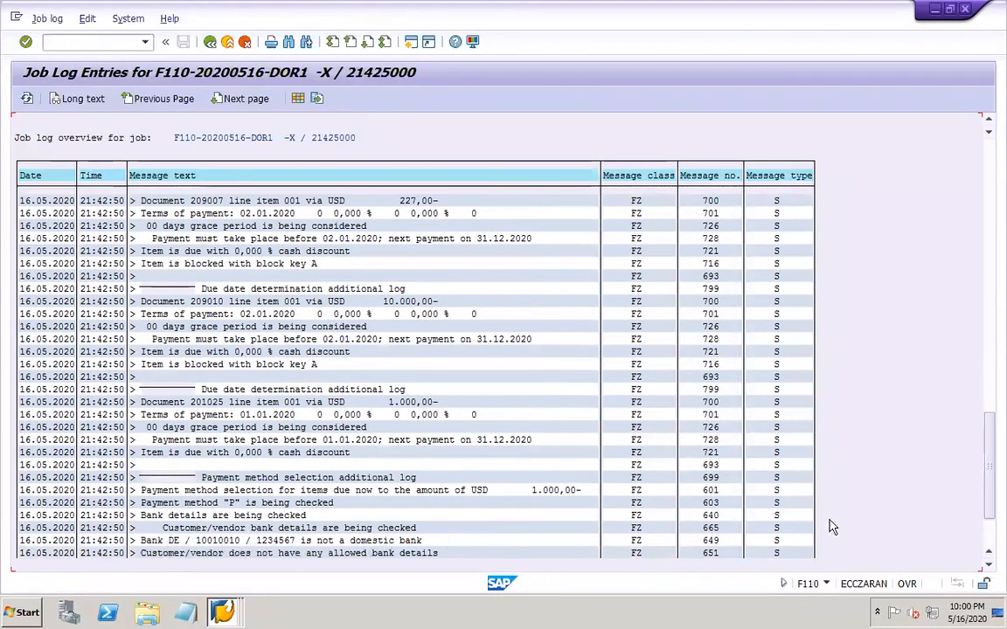
scroll(990, 570, "down", 2)
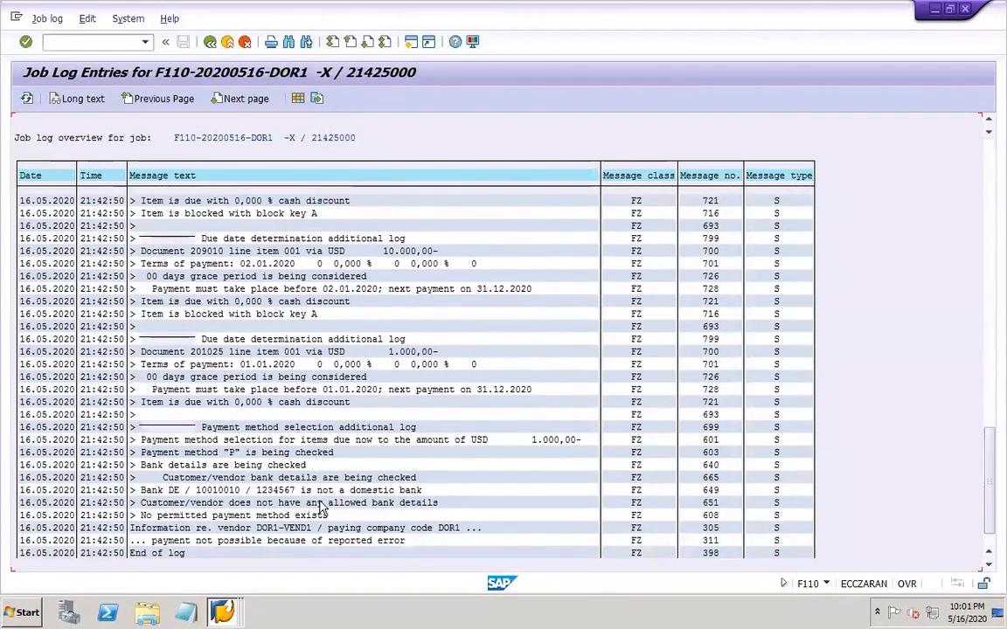
For payment method P in company code DOR1, allow foreign business partners, foreign currency and customer/vendor banks abroad, saving under customizing request EPDK900010
left_click(223, 615)
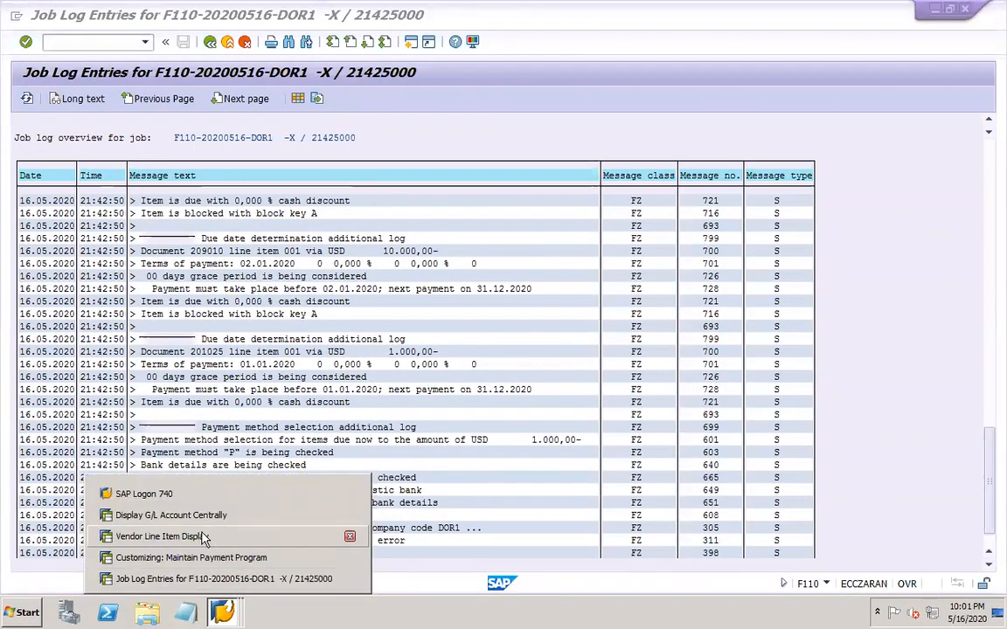
left_click(191, 557)
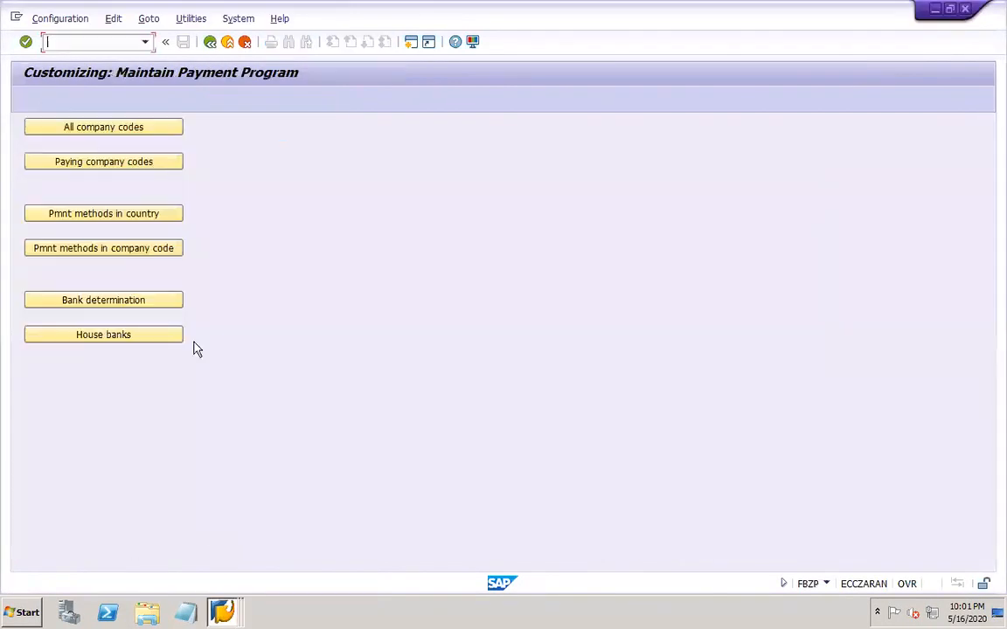
left_click(144, 249)
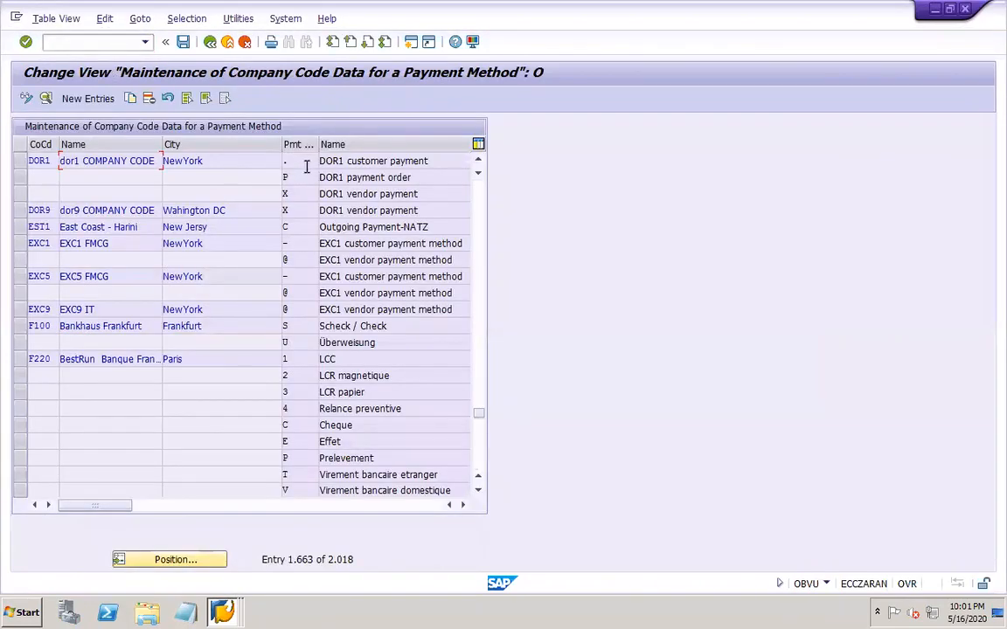
double_click(296, 177)
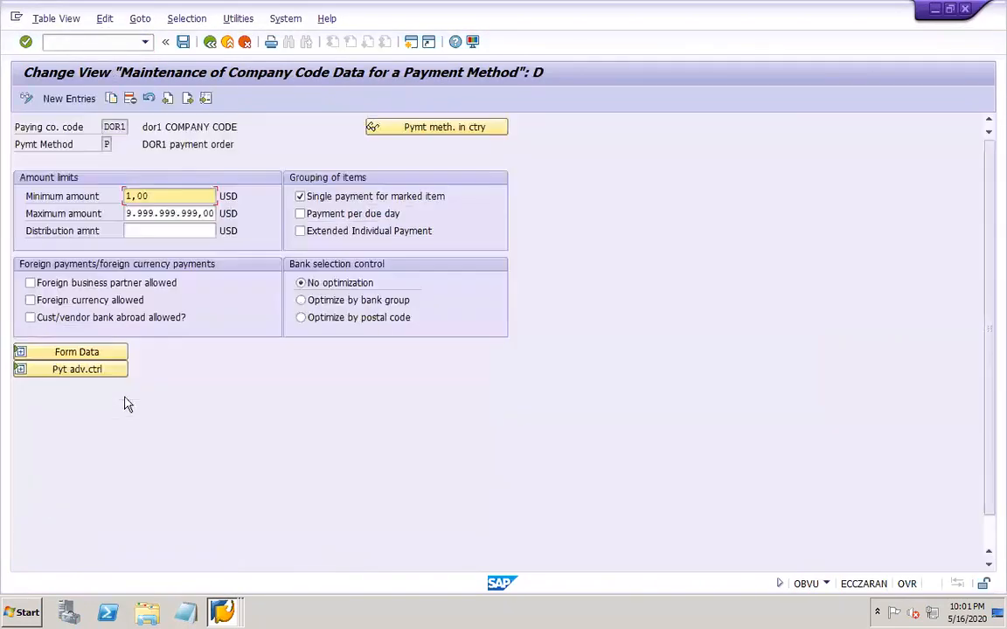
left_click(90, 284)
left_click(88, 301)
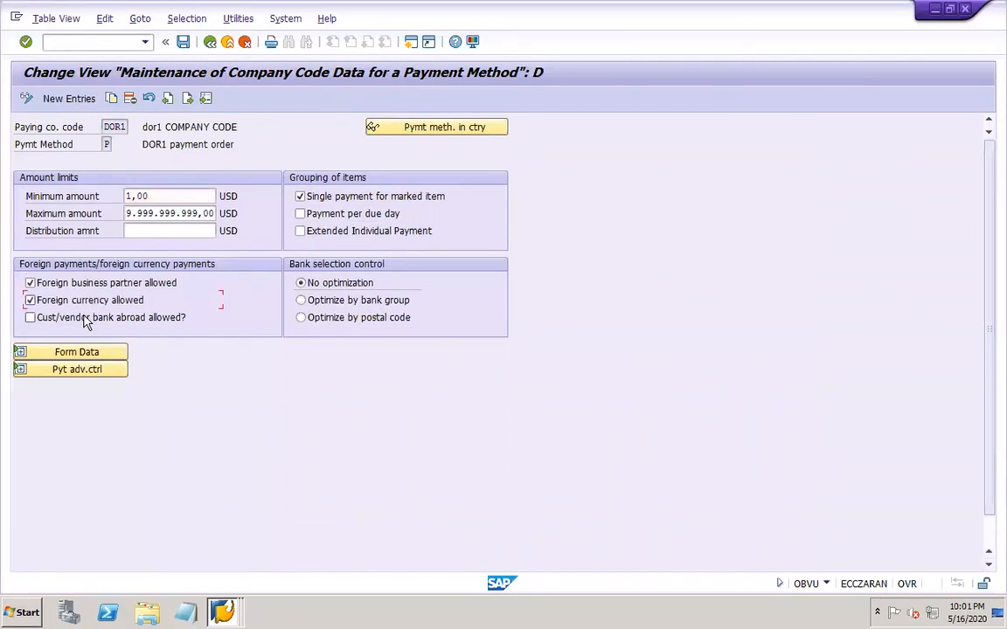
left_click(184, 42)
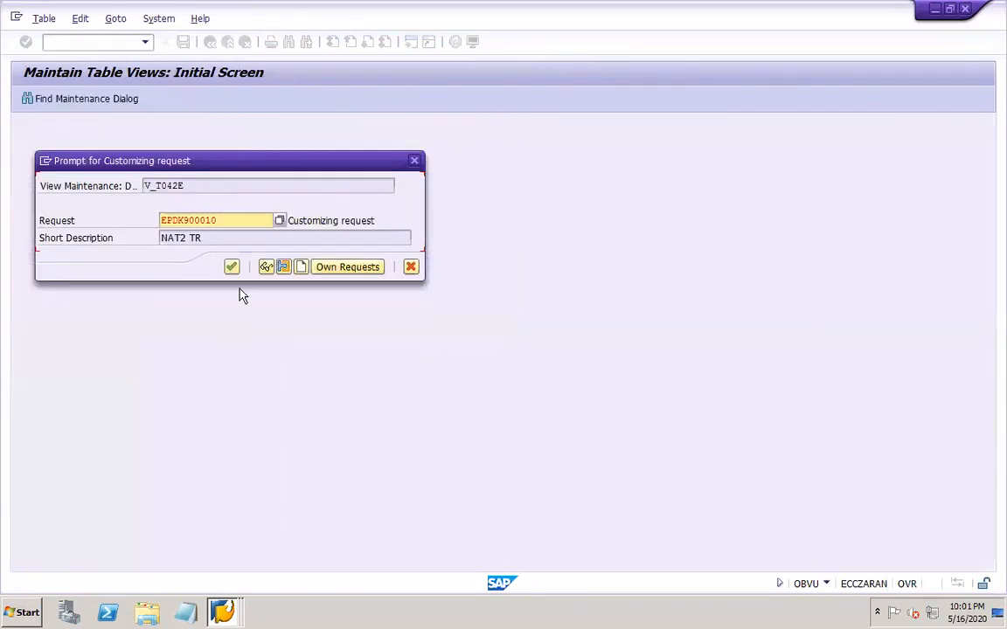
left_click(231, 267)
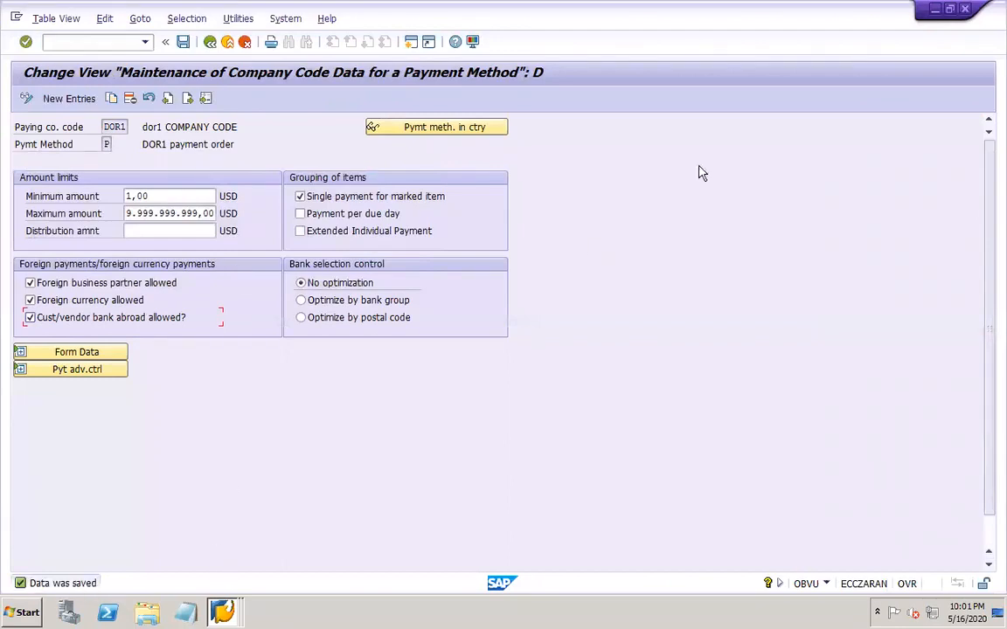
left_click(965, 11)
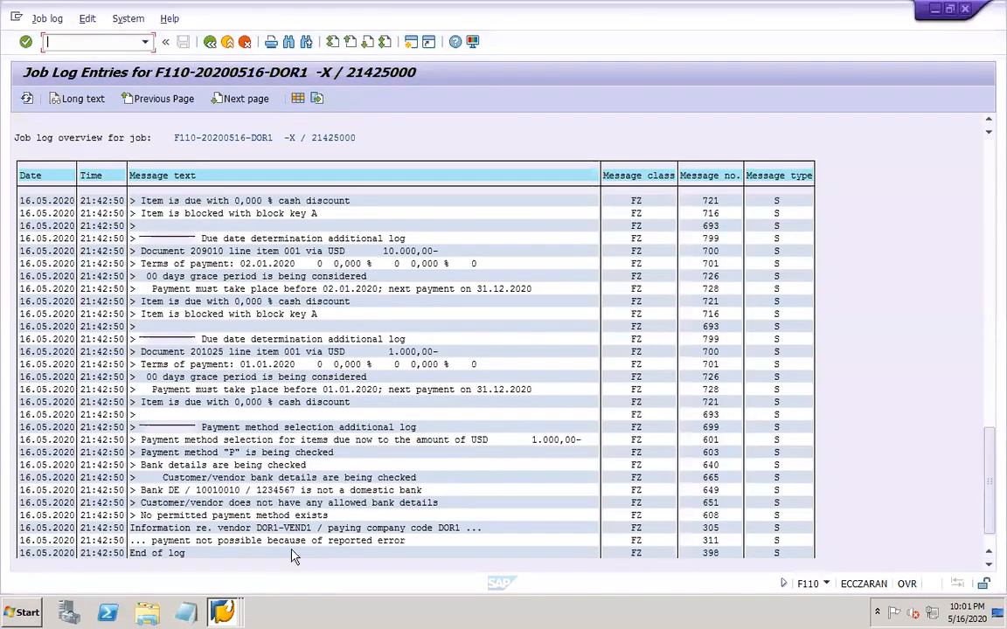
Return to the payment run status and delete the existing payment proposal for run DOR1 of 16.05.2020
left_click(210, 42)
left_click(114, 19)
mouse_move(140, 55)
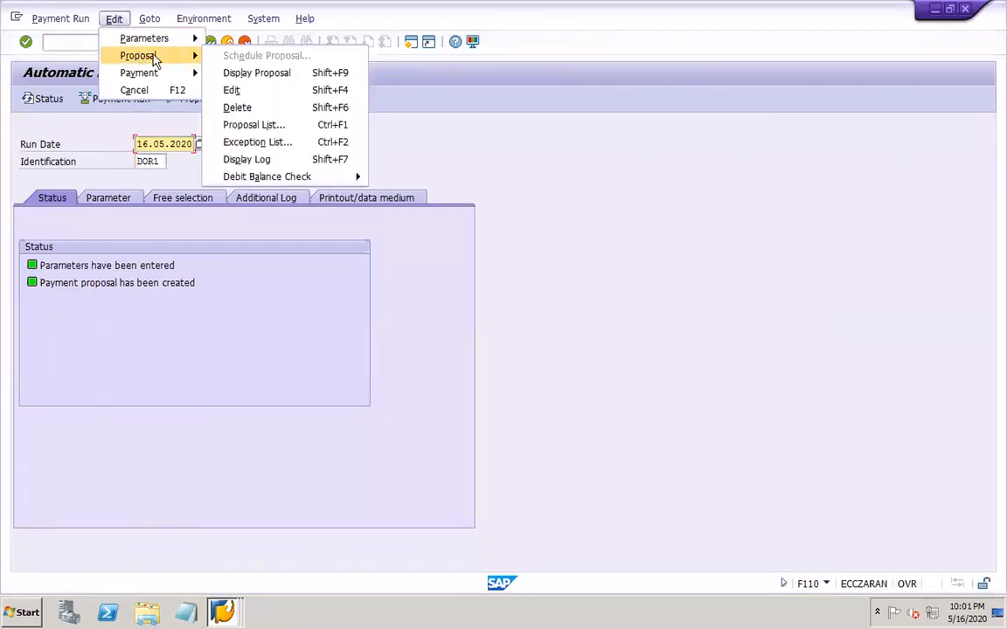
left_click(259, 108)
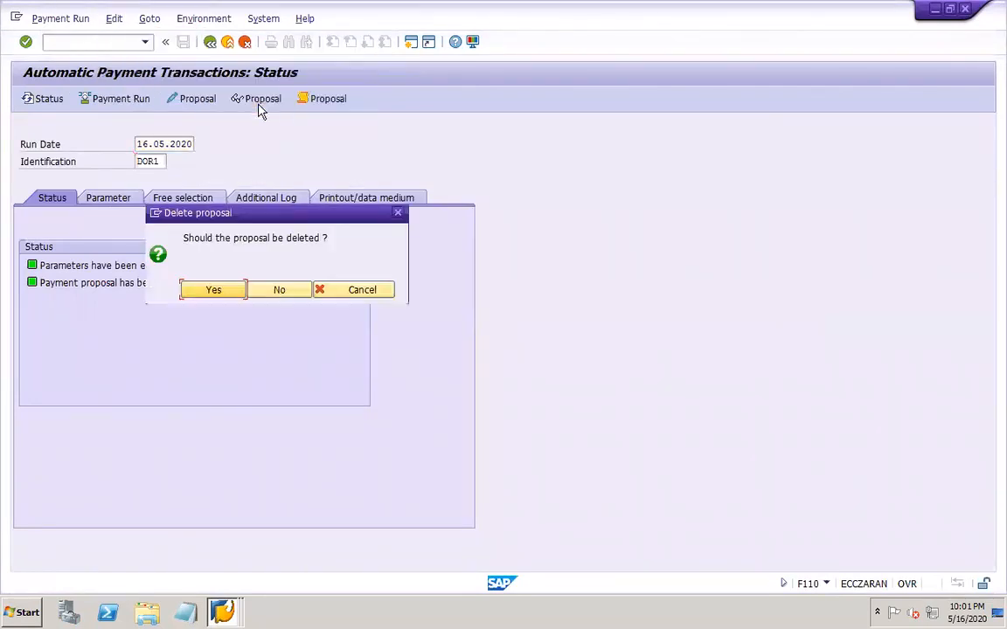
left_click(215, 292)
Schedule a new payment proposal for run DOR1 dated 16.05.2020 and refresh the run status
left_click(112, 98)
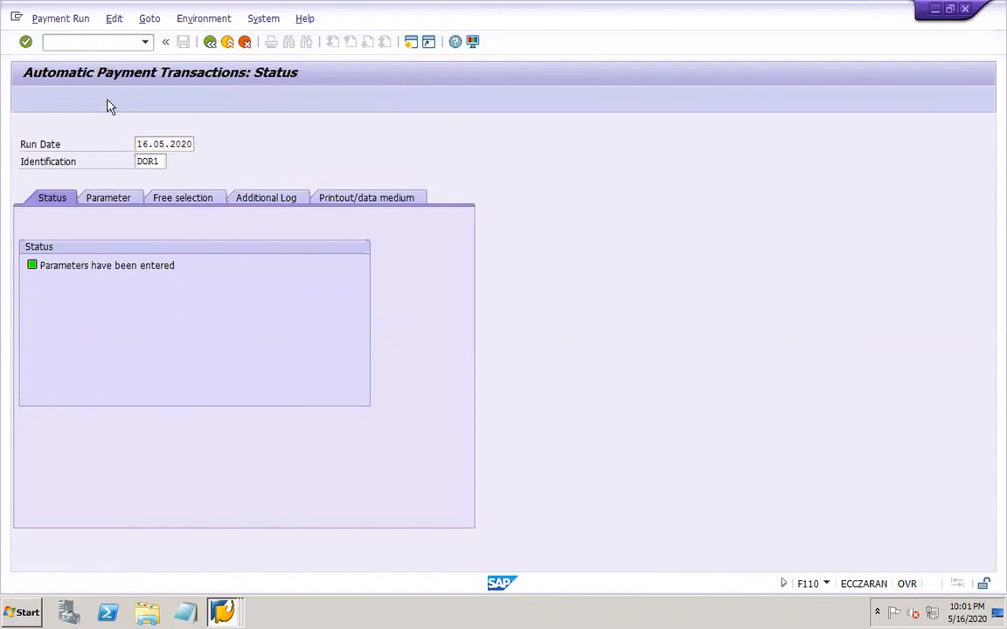
left_click(338, 406)
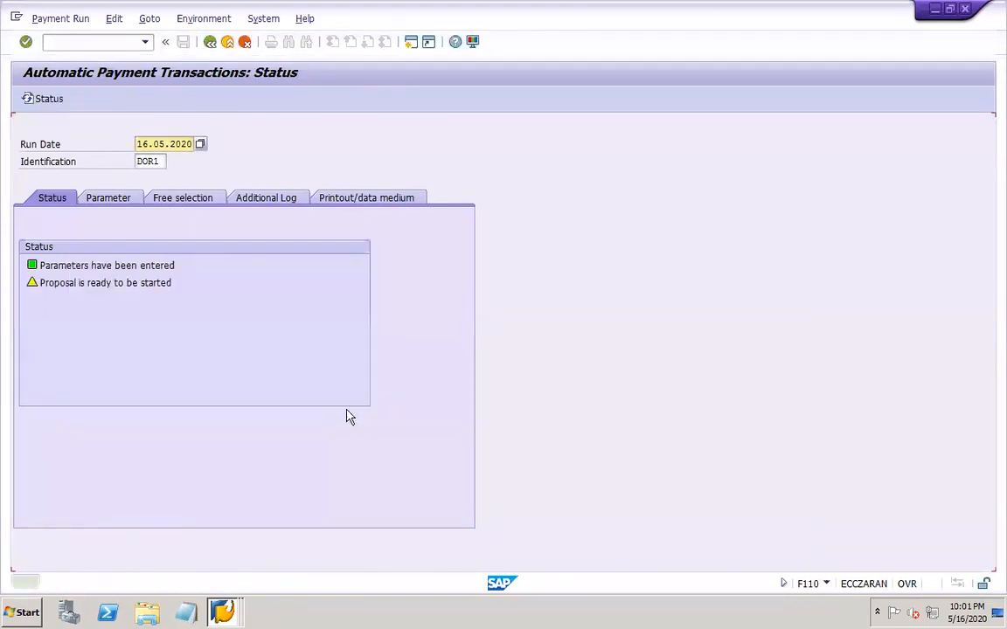
key("Return")
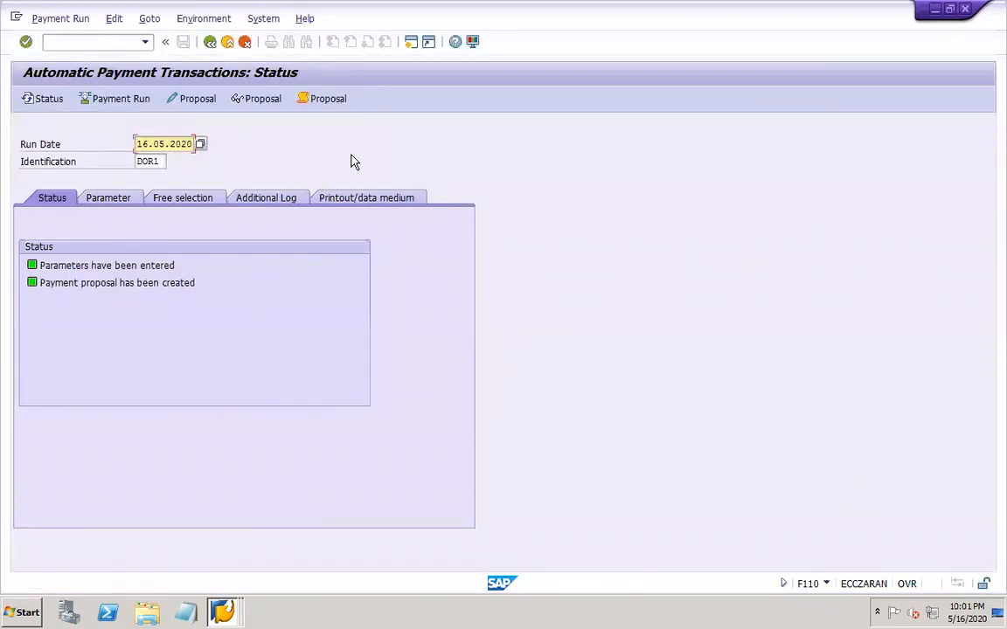
Display the new proposal's job log and review the payment method and house bank selection messages for document 201025
left_click(332, 100)
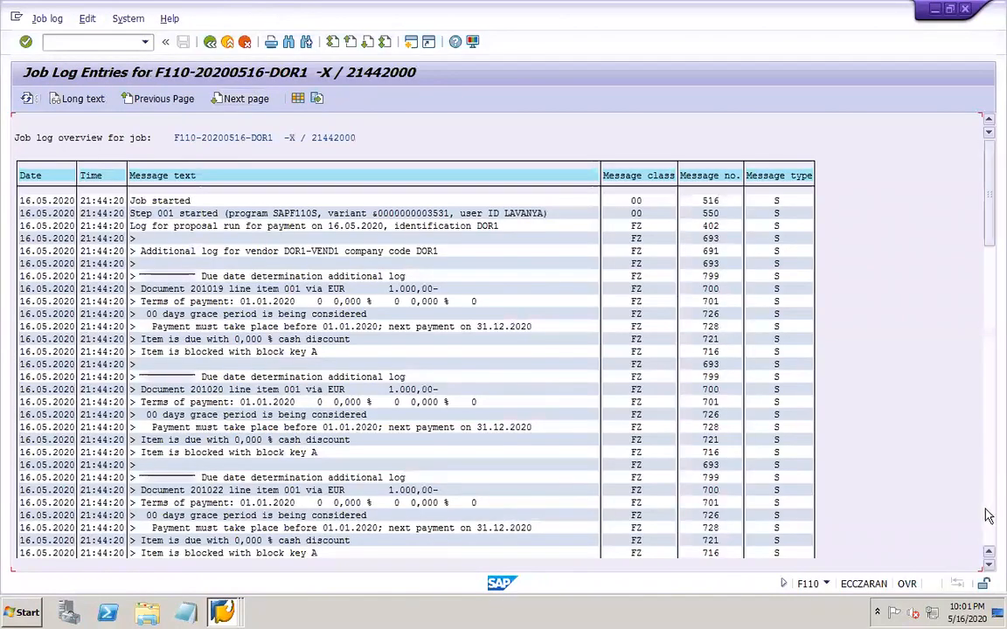
scroll(991, 522, "down", 4)
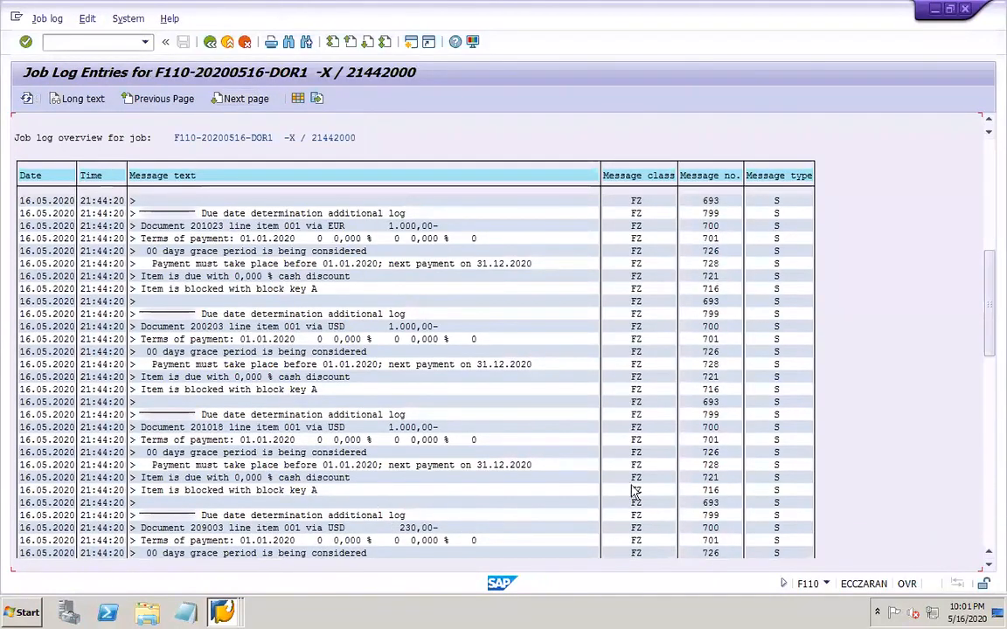
left_click(990, 522)
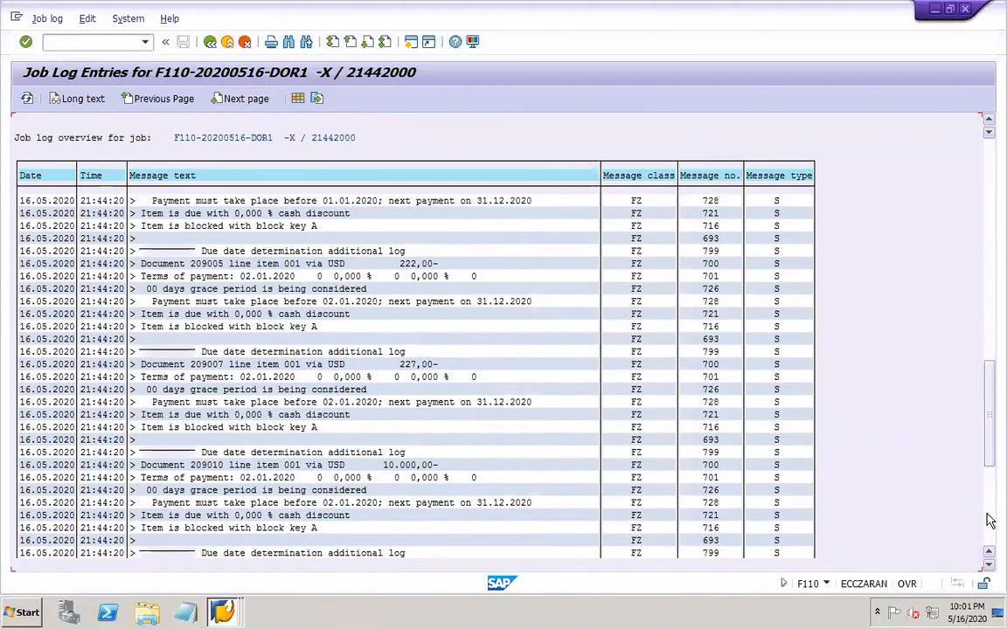
left_click(991, 522)
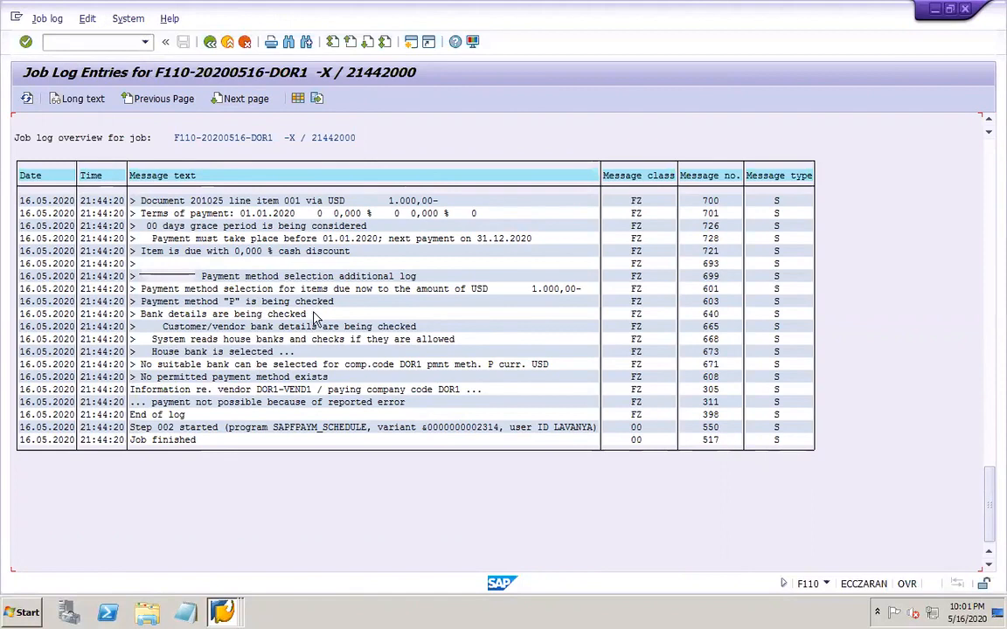
left_click(989, 120)
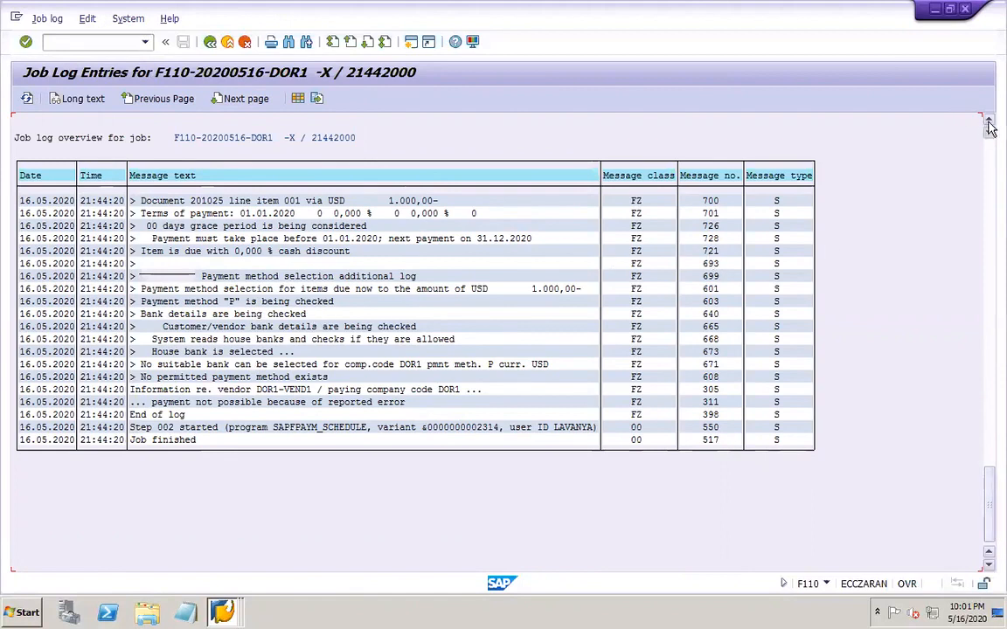
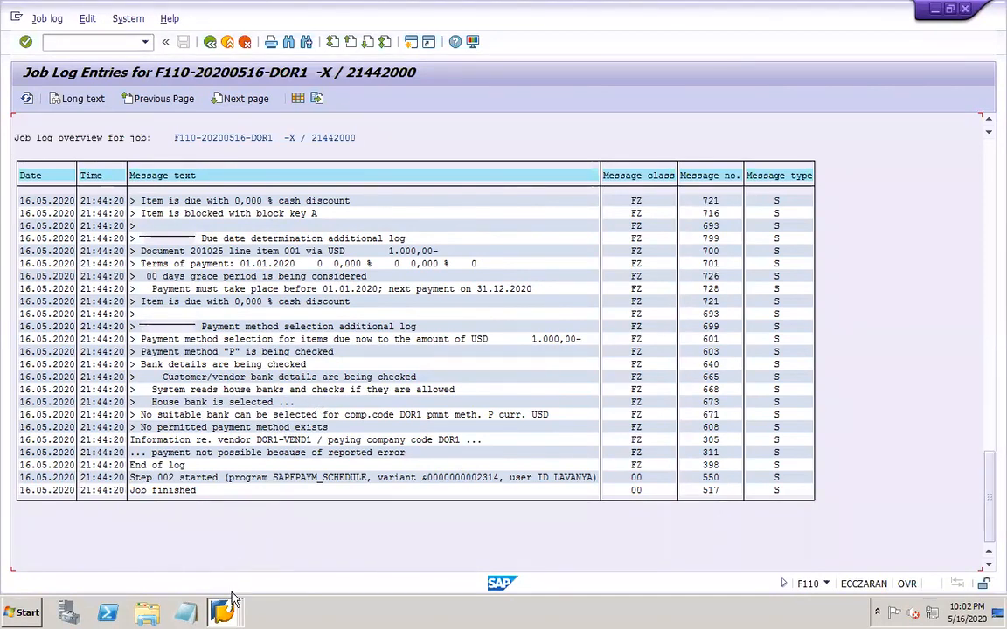
Open the payment program configuration (FBZP) and display the house banks of company code DOR1
mouse_move(224, 610)
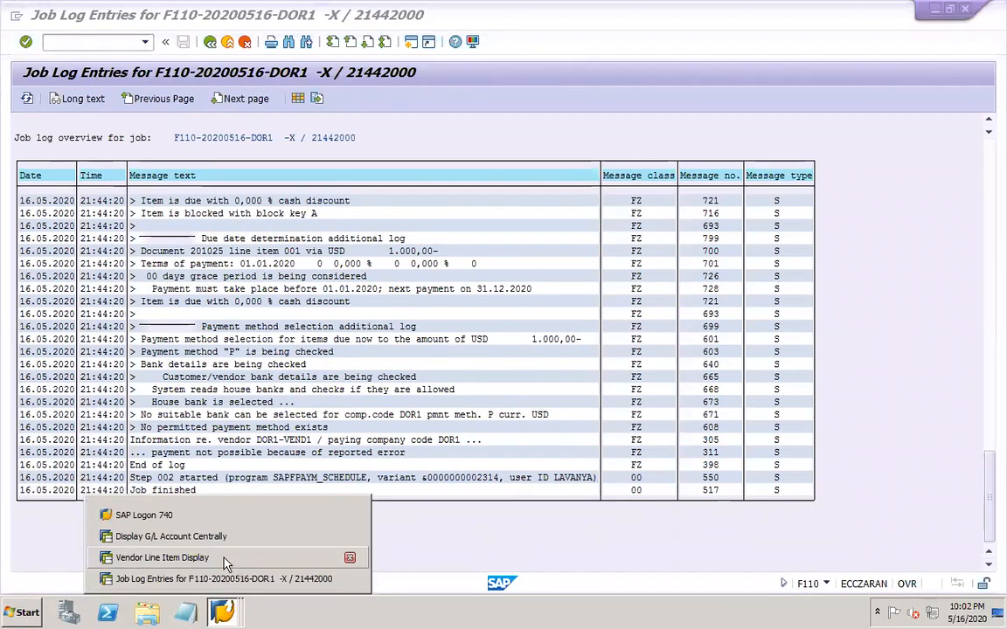
left_click(112, 40)
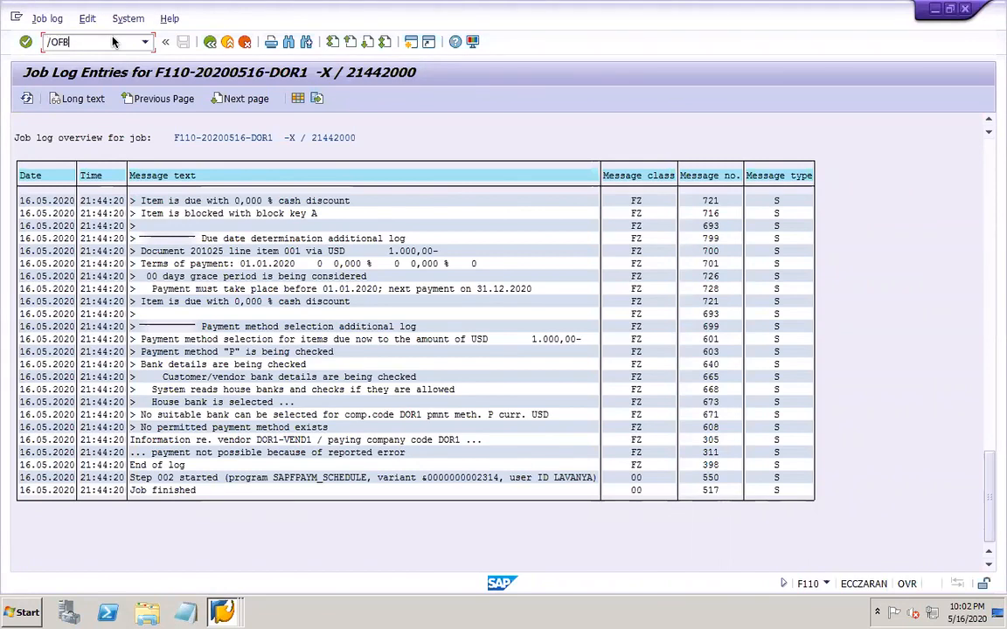
key("Return")
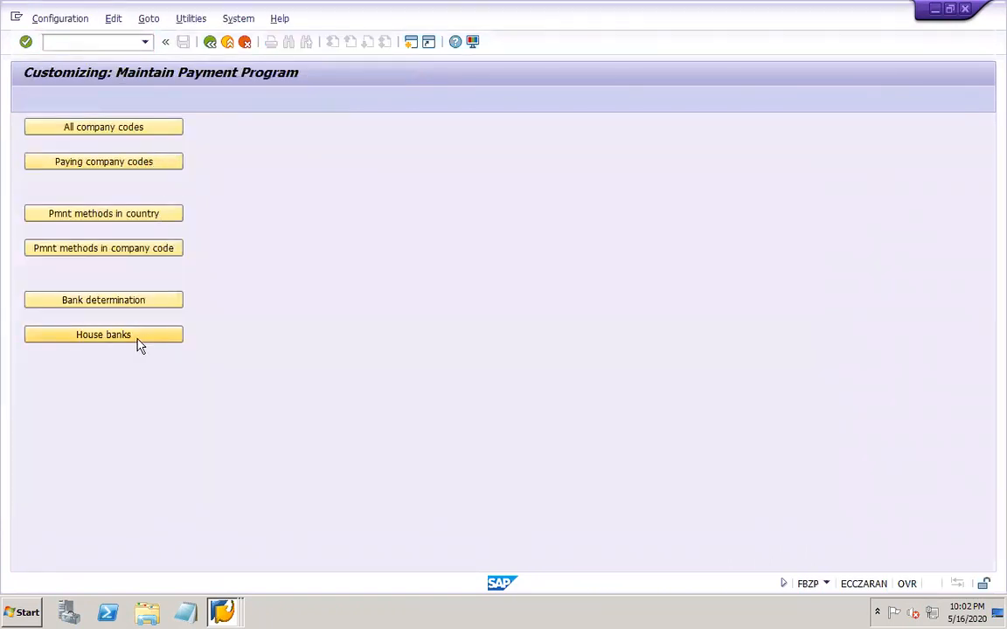
left_click(140, 345)
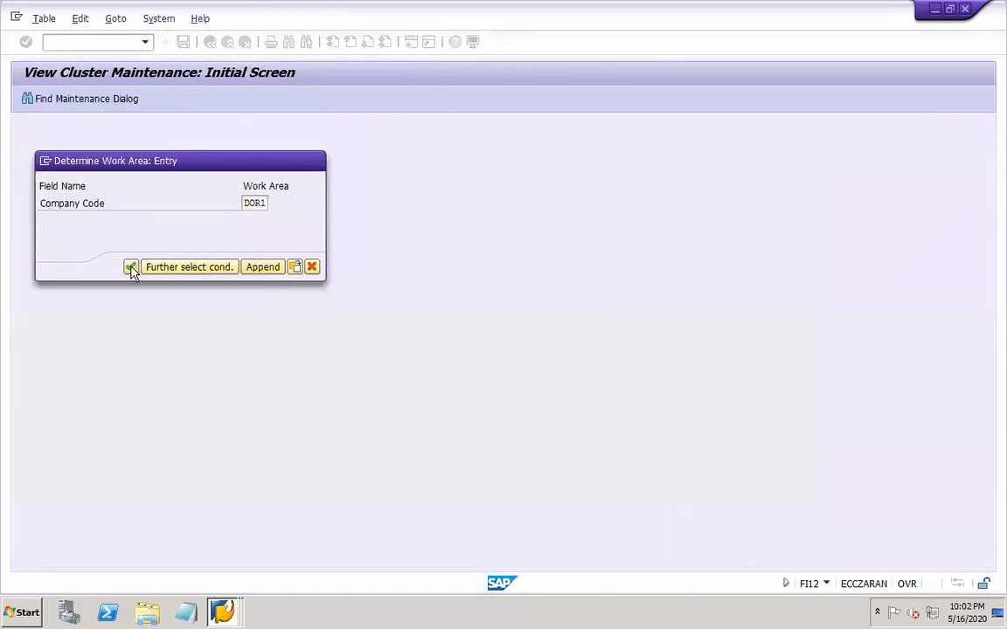
left_click(130, 267)
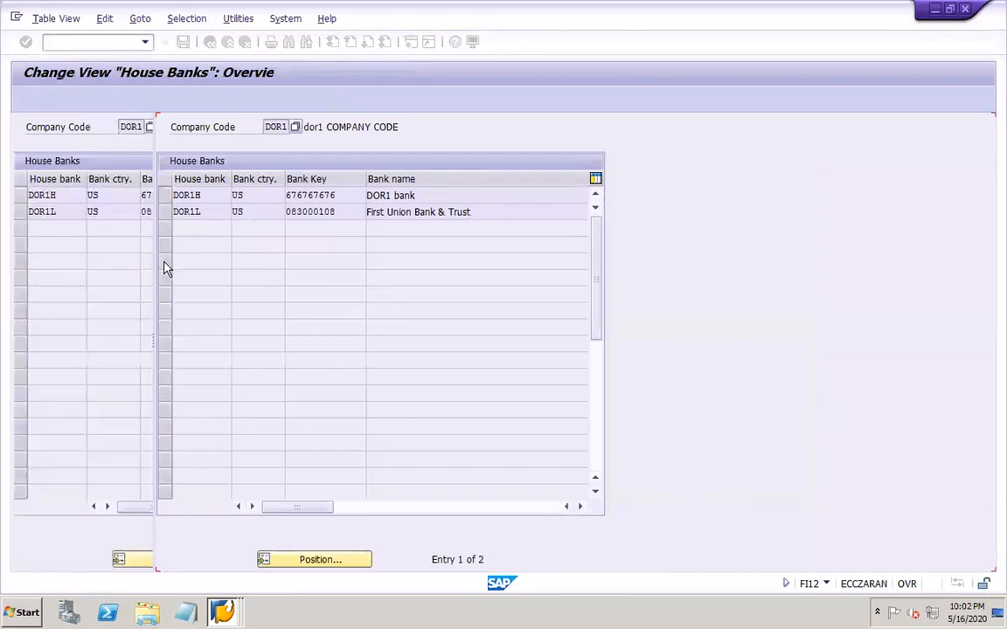
Review the details of account DOR-1 at house bank DOR1H, including its currency and G/L account, and return to the payment program overview
left_click(164, 198)
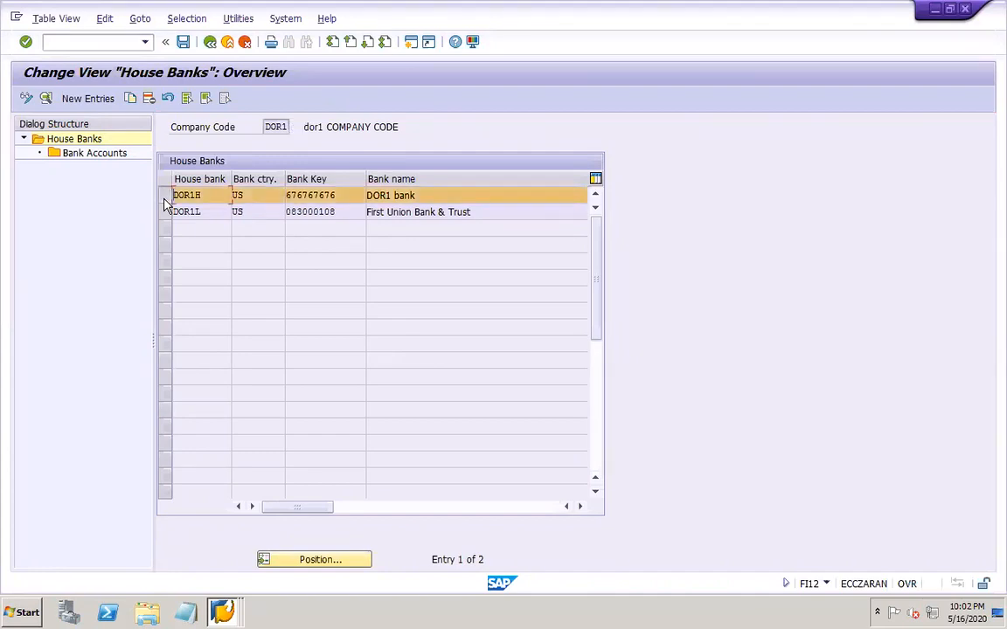
double_click(93, 154)
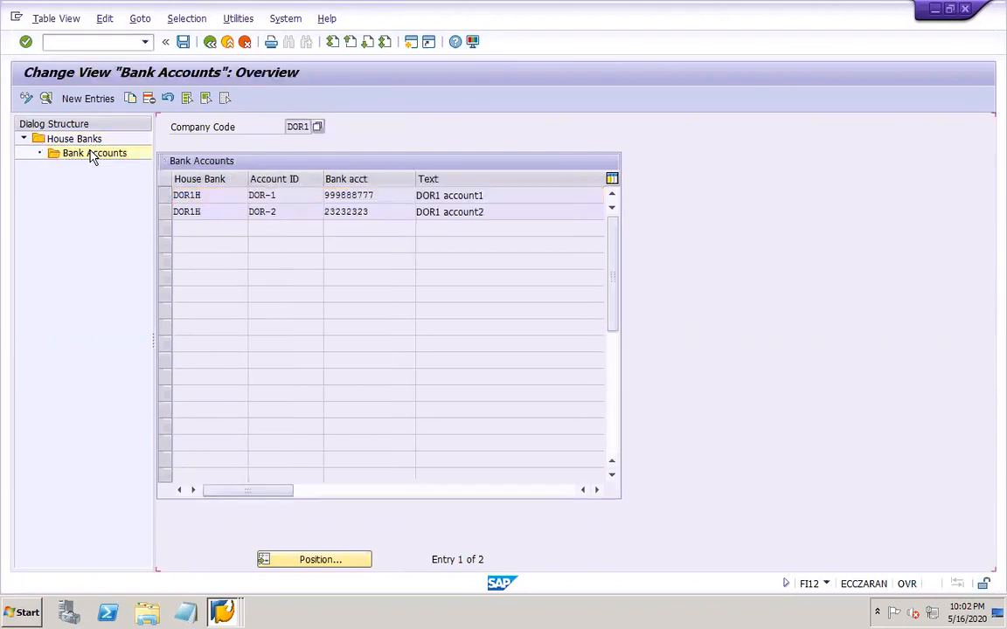
double_click(209, 197)
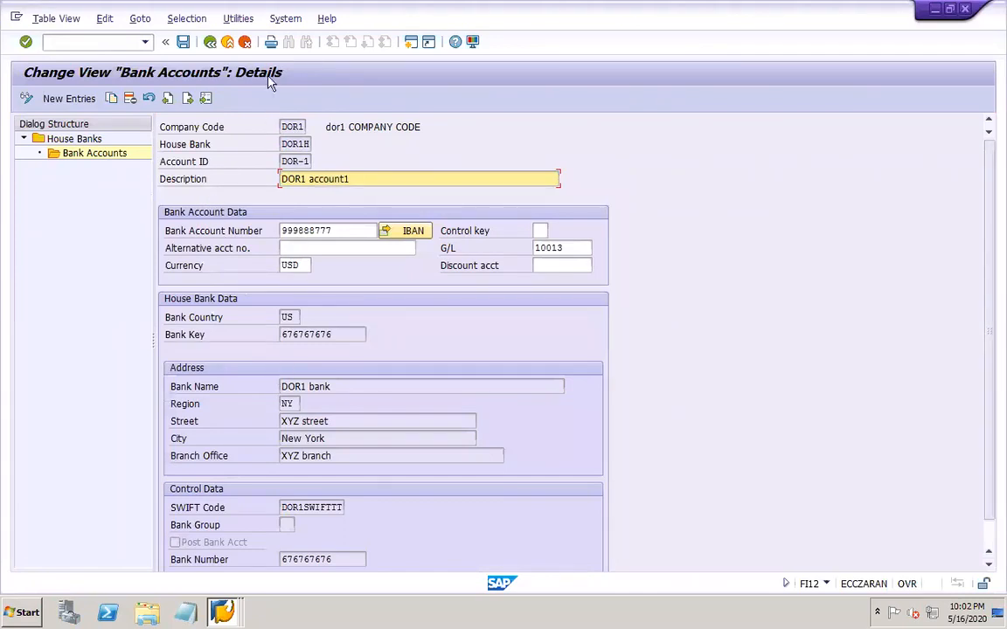
left_click(210, 41)
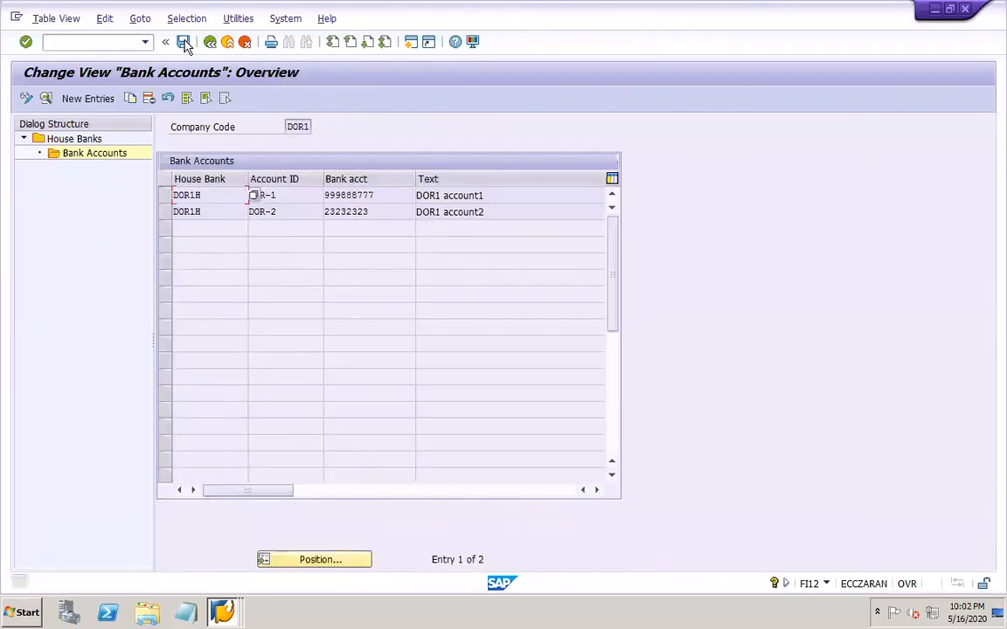
left_click(210, 42)
left_click(210, 42)
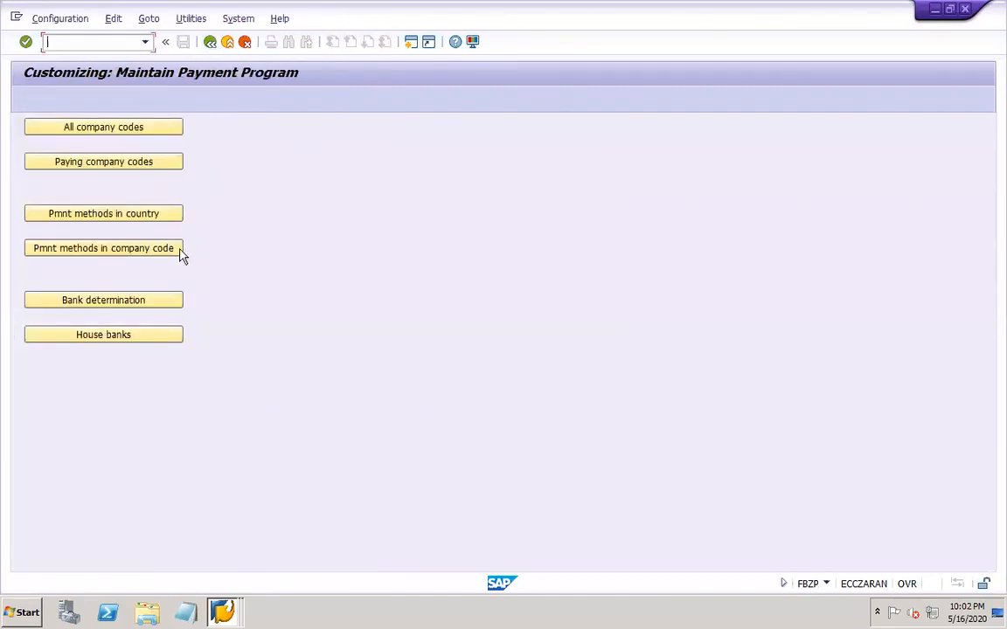
Open the bank determination settings and display the ranking order of paying company code NAT2 for reference
left_click(160, 300)
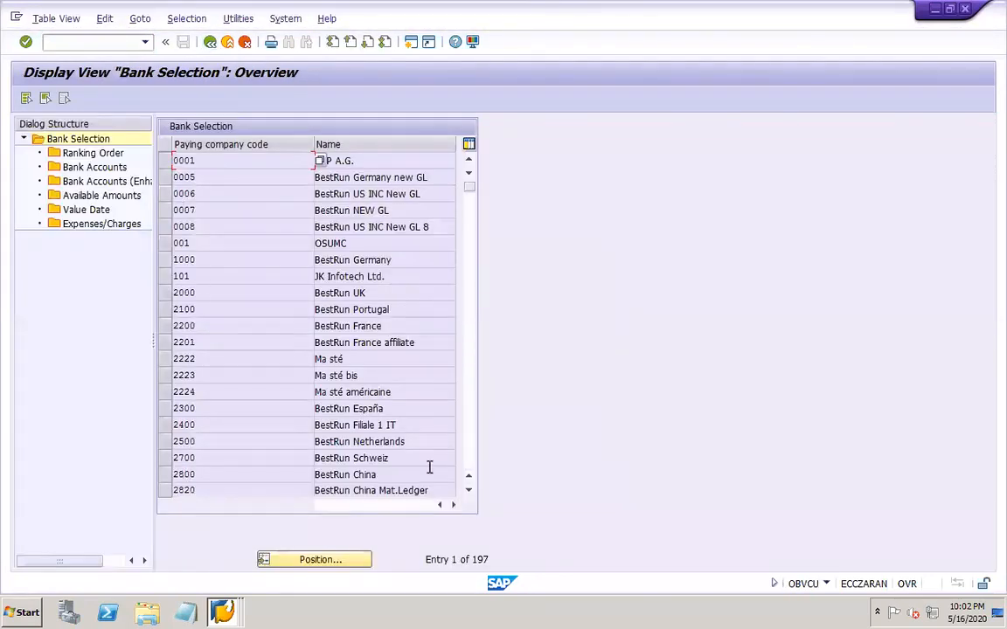
left_click(348, 561)
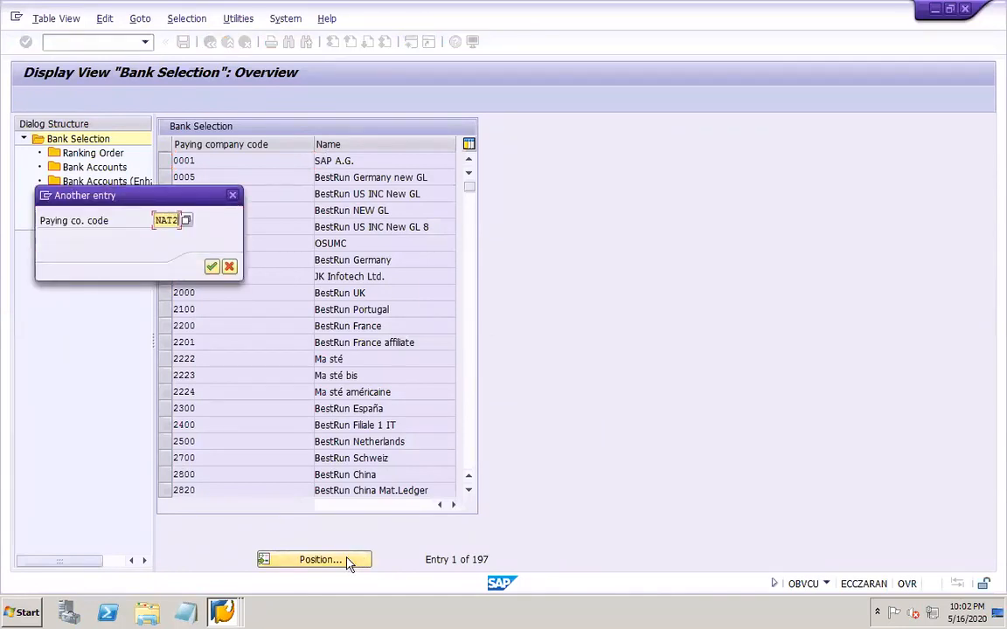
key("Return")
left_click(165, 161)
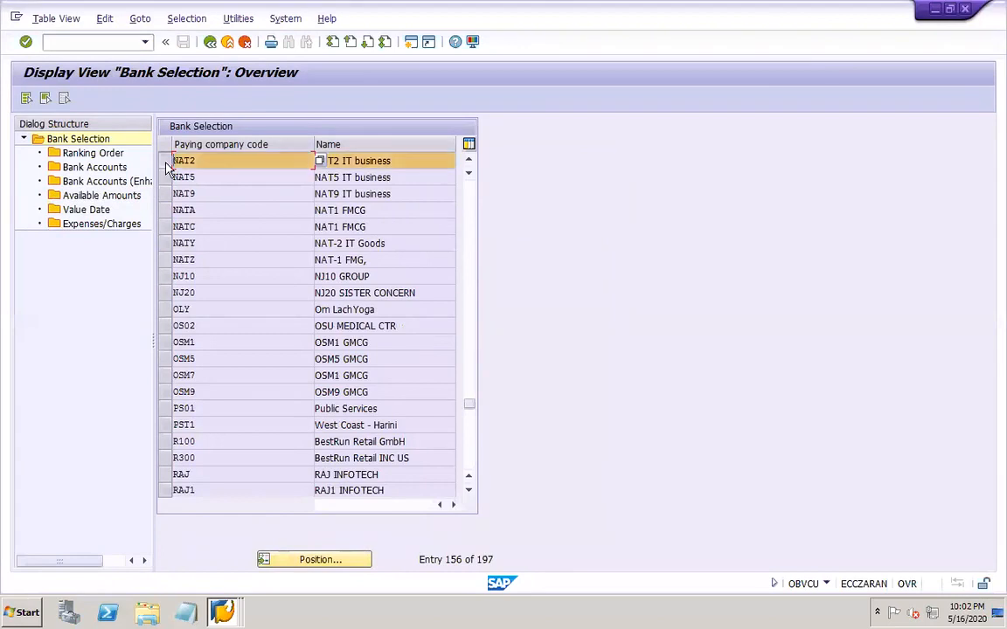
double_click(112, 157)
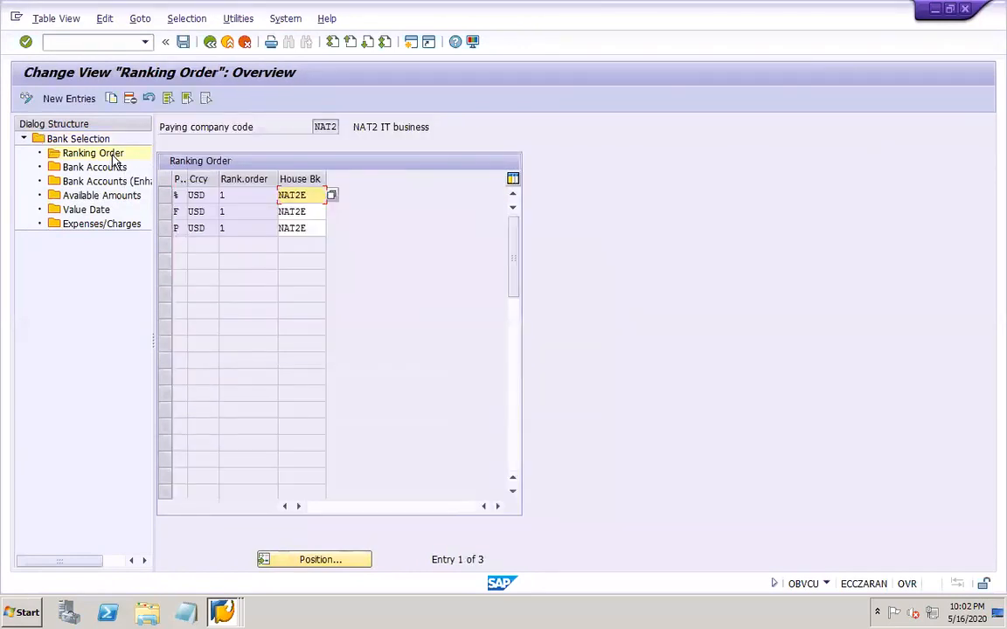
Return to the bank selection overview and open the ranking order of paying company code DOR1
left_click(211, 42)
left_click(308, 558)
type("DOR1")
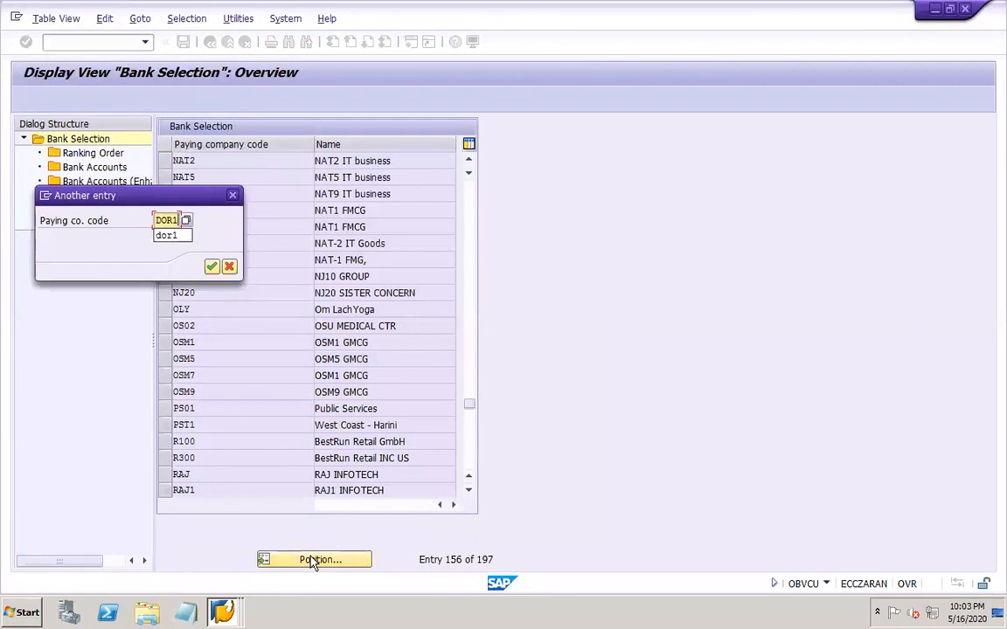
key("Return")
left_click(166, 163)
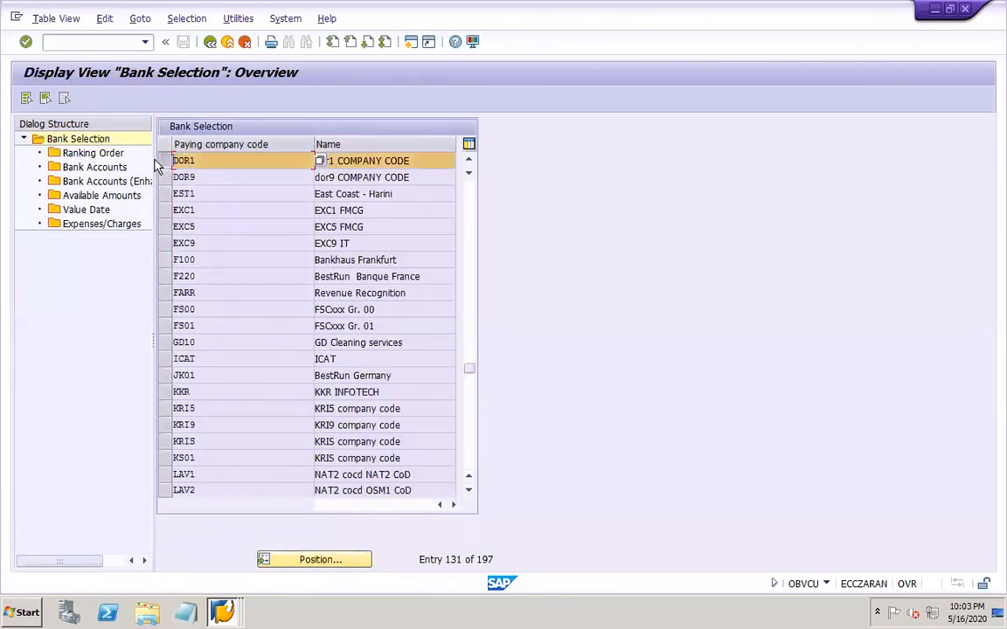
double_click(105, 154)
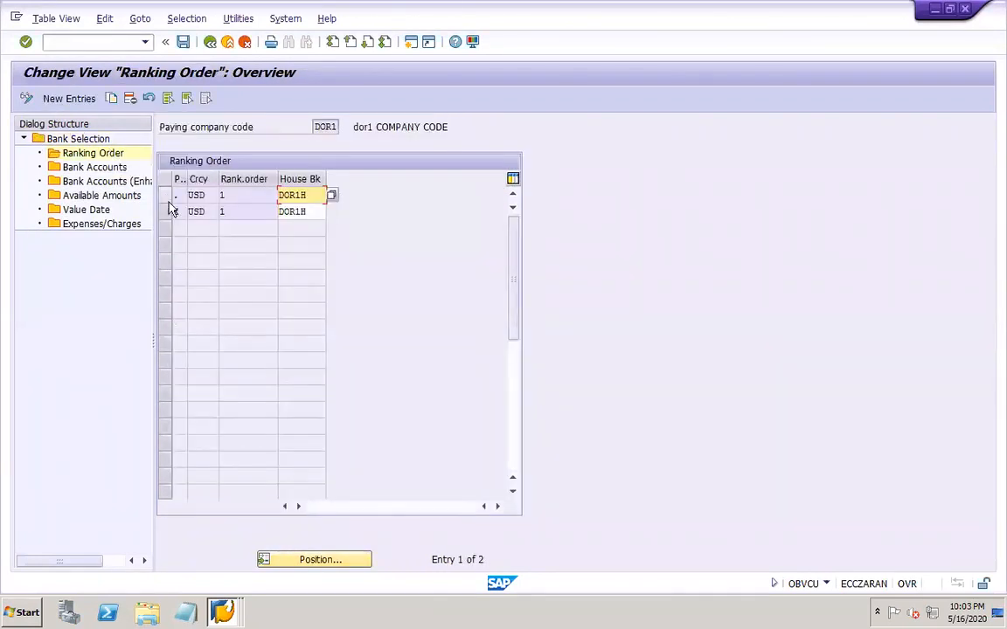
left_click(165, 213)
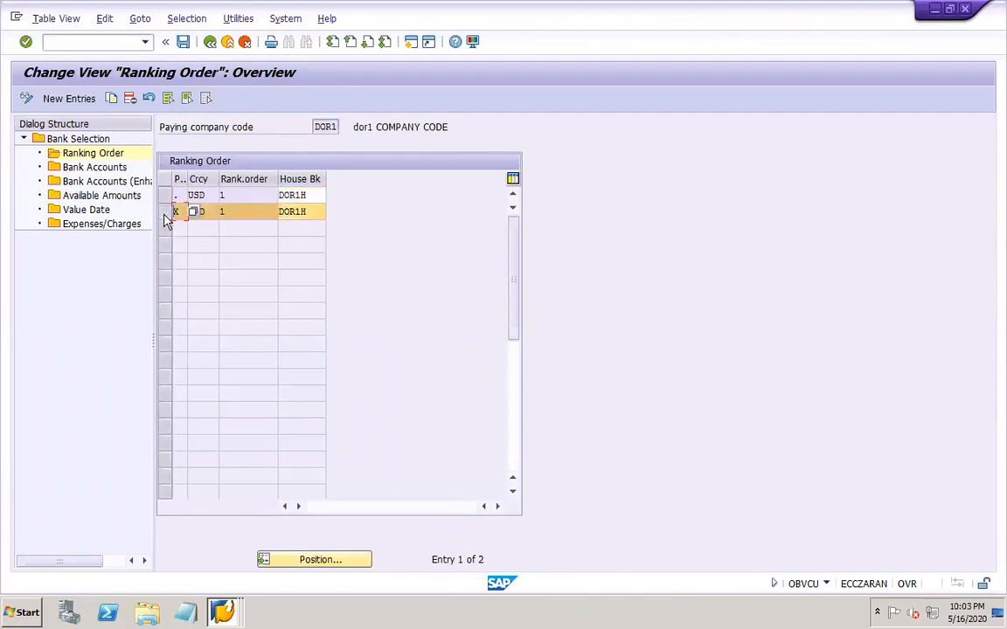
Add a DOR1 ranking order entry for payment method P, currency USD, rank 1, house bank DOR1H, and save it to request EPDK900010
left_click(88, 103)
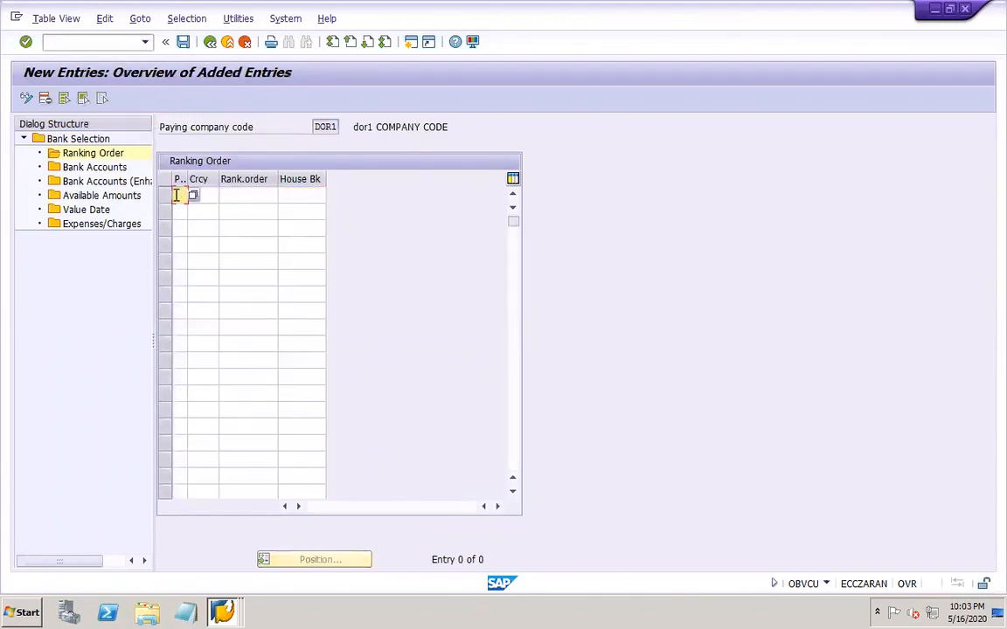
left_click(181, 195)
type("p")
left_click(210, 194)
left_click(205, 211)
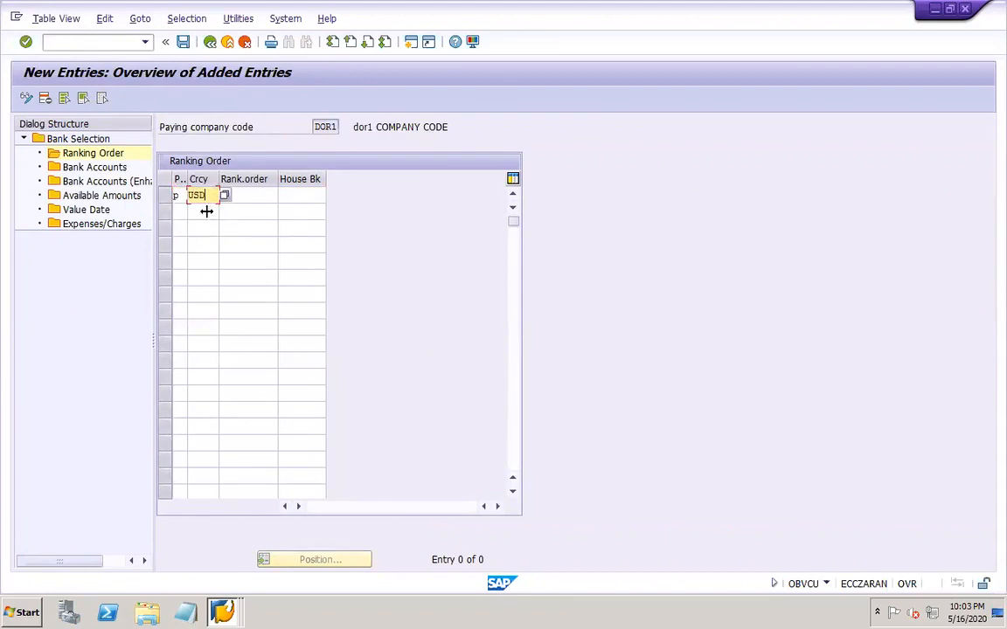
left_click(256, 194)
left_click(248, 211)
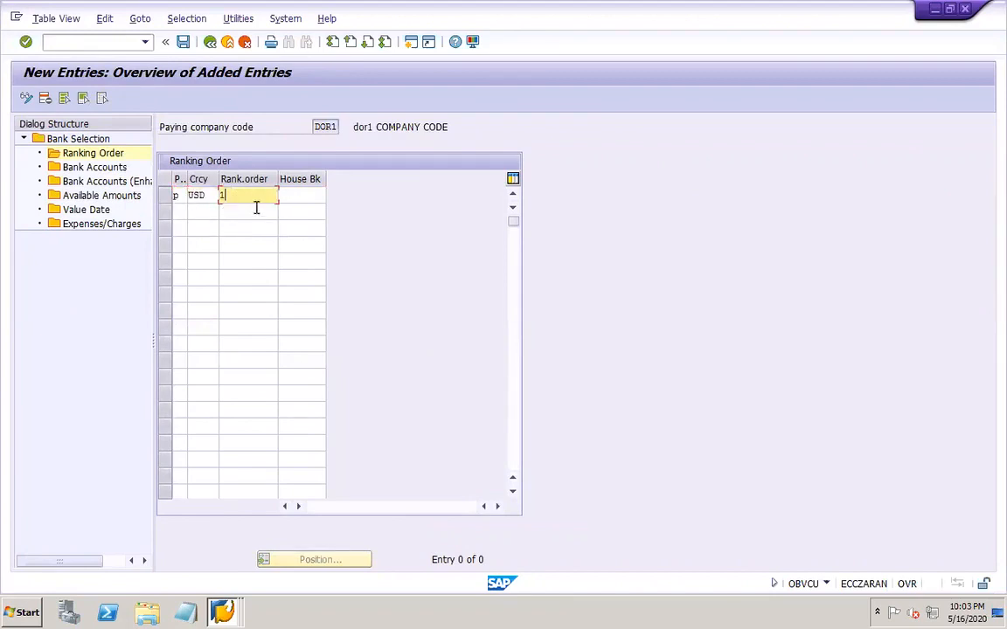
left_click(303, 194)
left_click(332, 195)
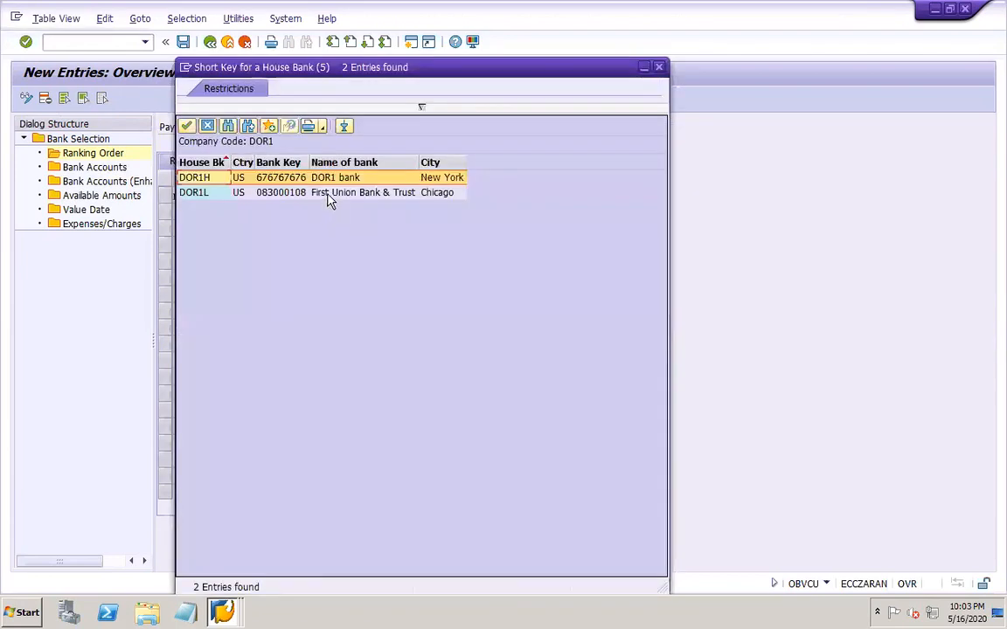
double_click(238, 178)
left_click(183, 42)
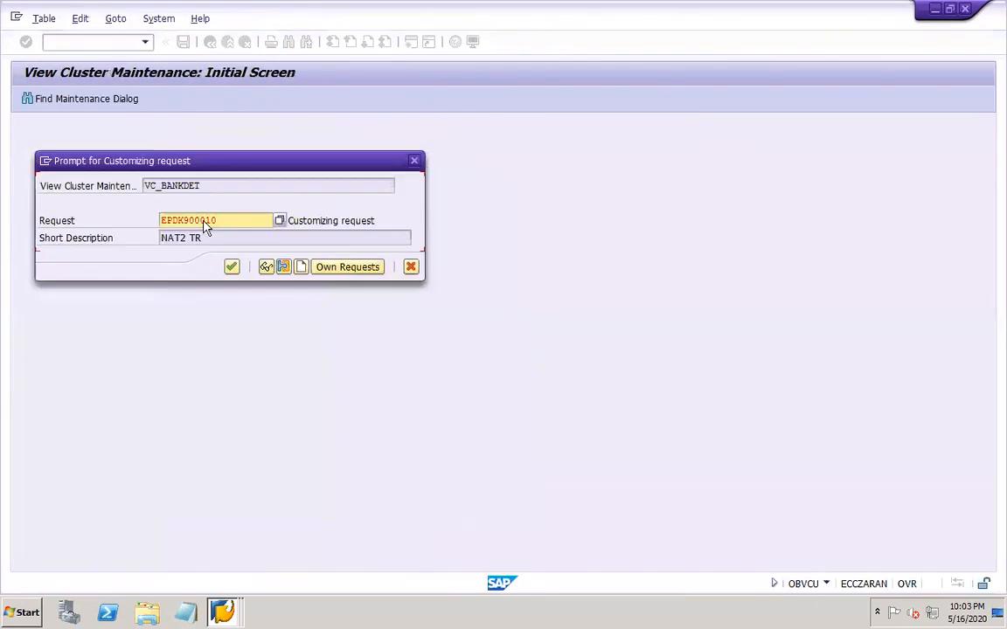
left_click(230, 267)
Copy DOR1's bank account entry for house bank DOR1H and method X to payment method P, then save
left_click(166, 196)
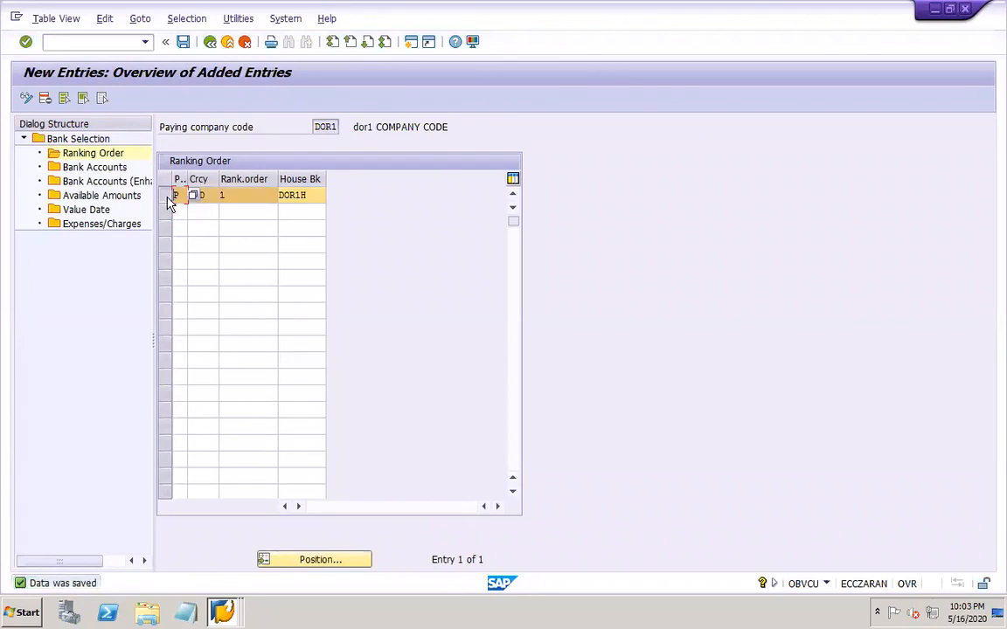
double_click(110, 168)
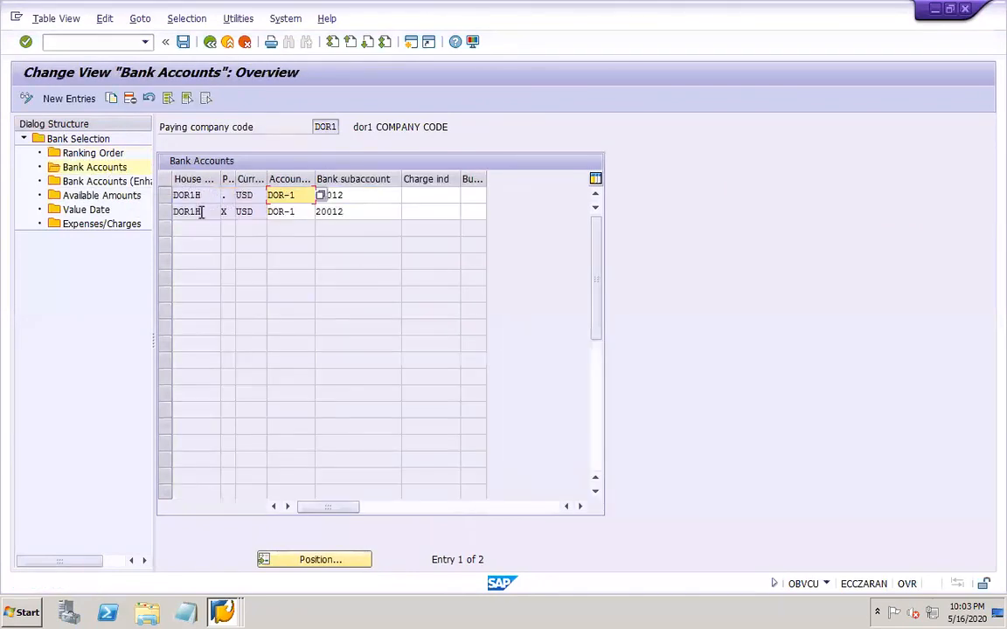
left_click(166, 212)
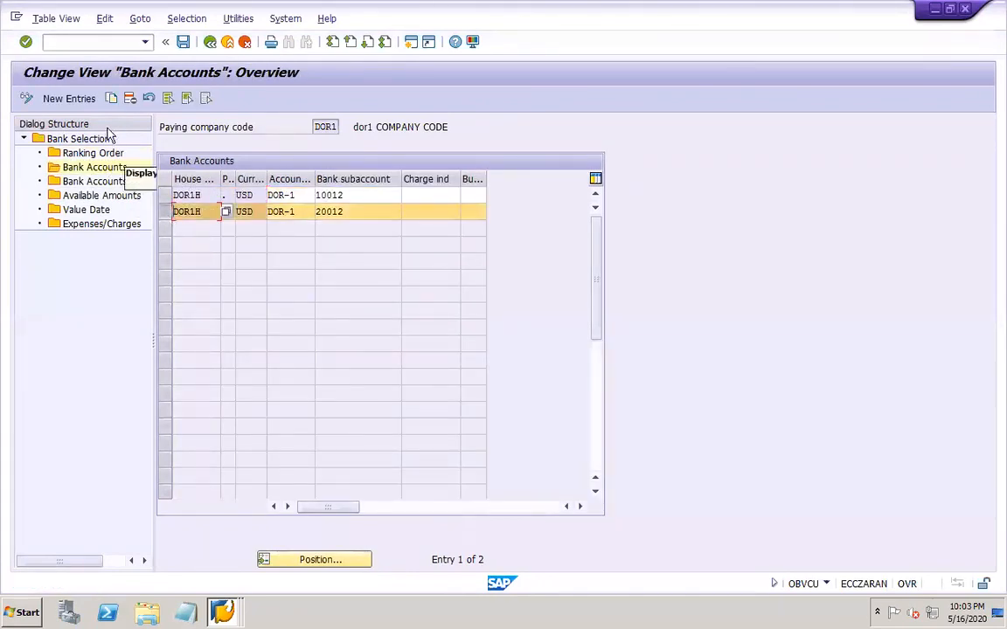
left_click(111, 98)
left_click(226, 195)
type("X")
left_click(252, 196)
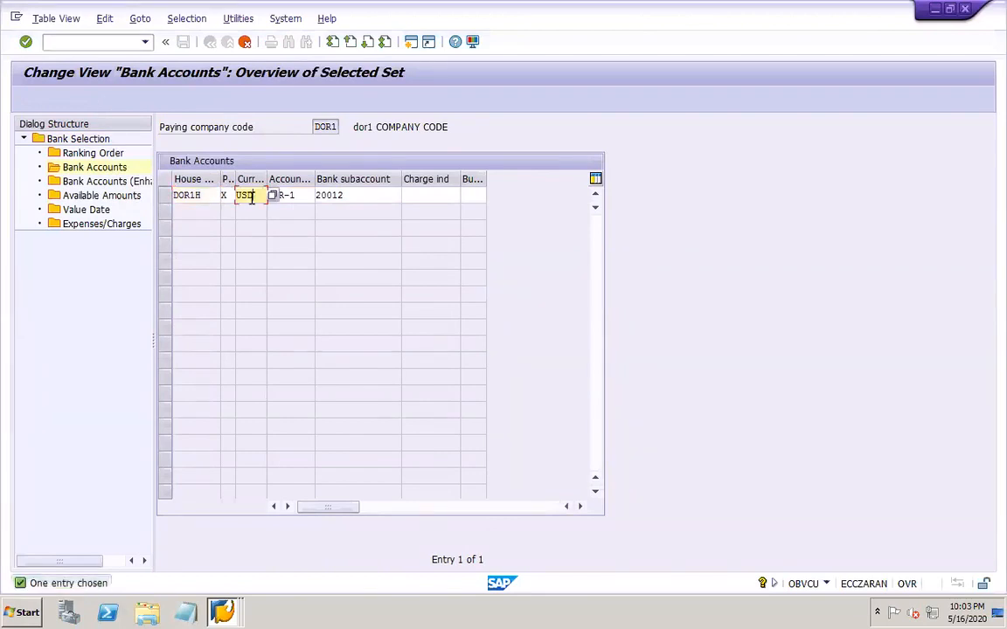
left_click(229, 196)
type("F")
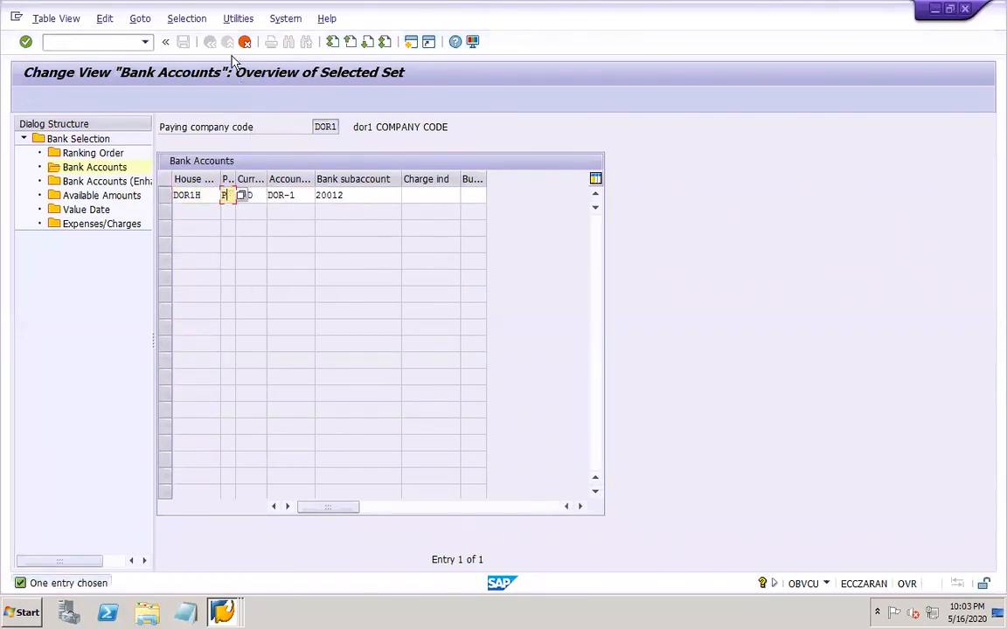
key("Return")
left_click(183, 42)
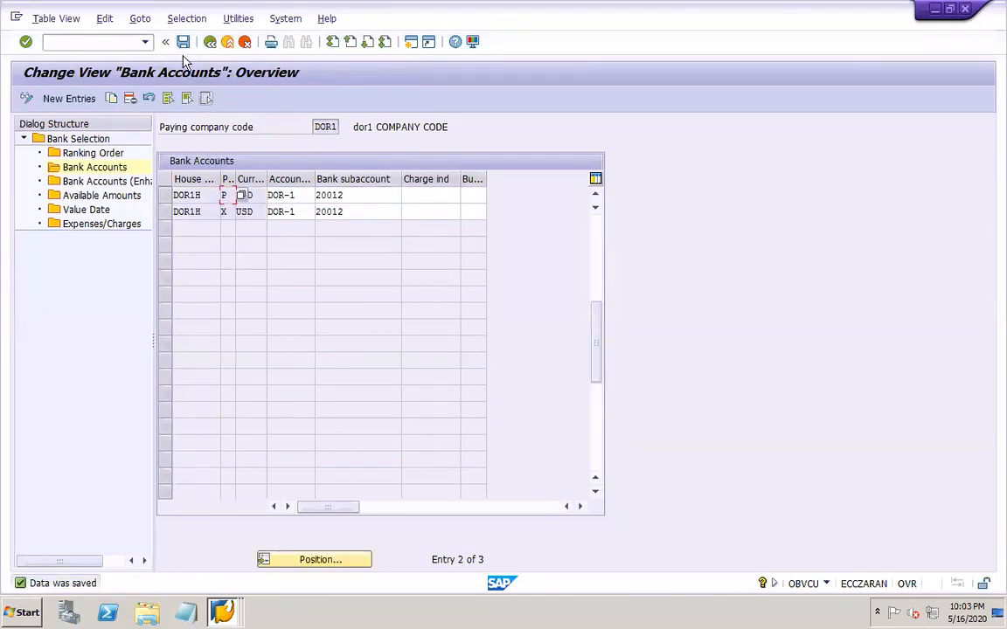
left_click(183, 42)
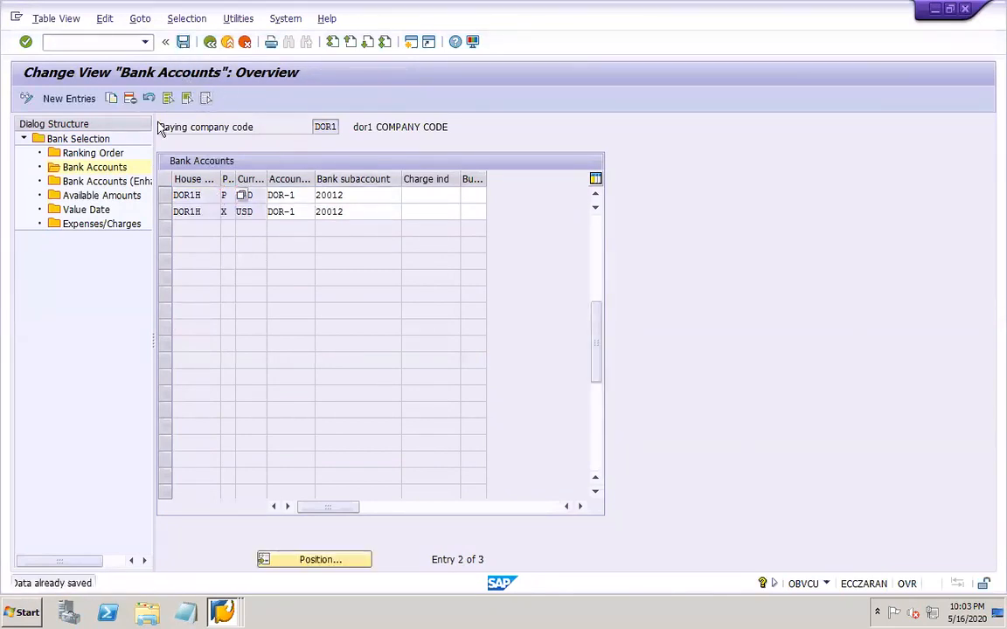
Review DOR1's available amounts, recheck the account entry for payment method P, and close the payment program configuration
double_click(132, 198)
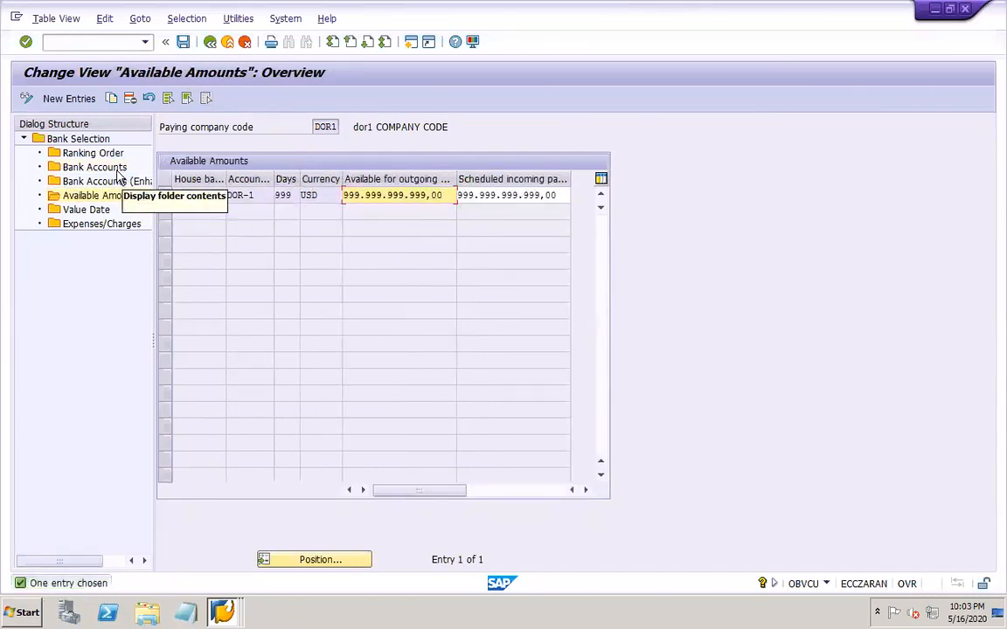
double_click(115, 170)
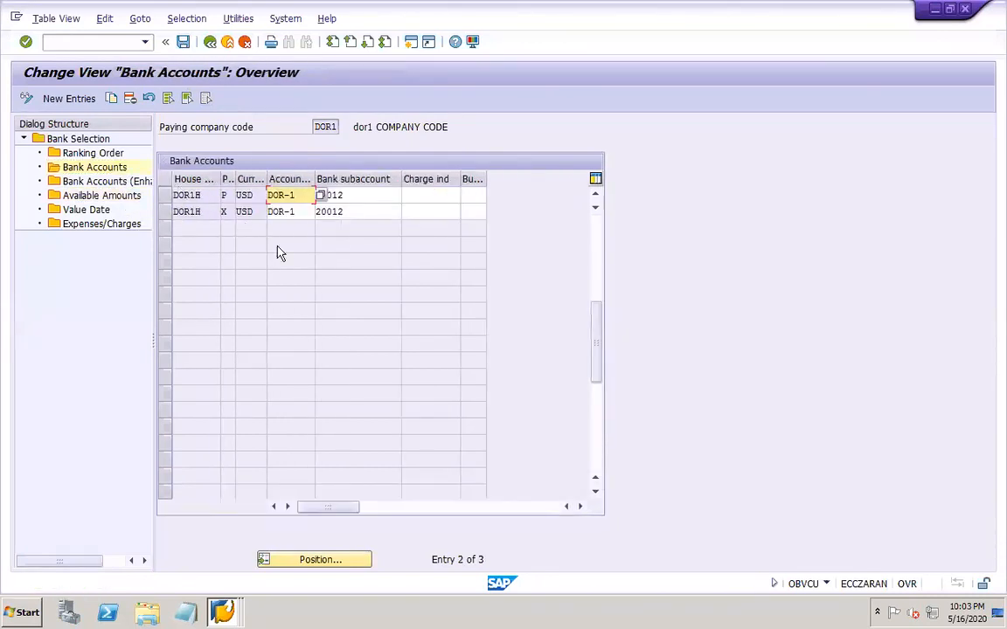
left_click(350, 200)
left_click(182, 42)
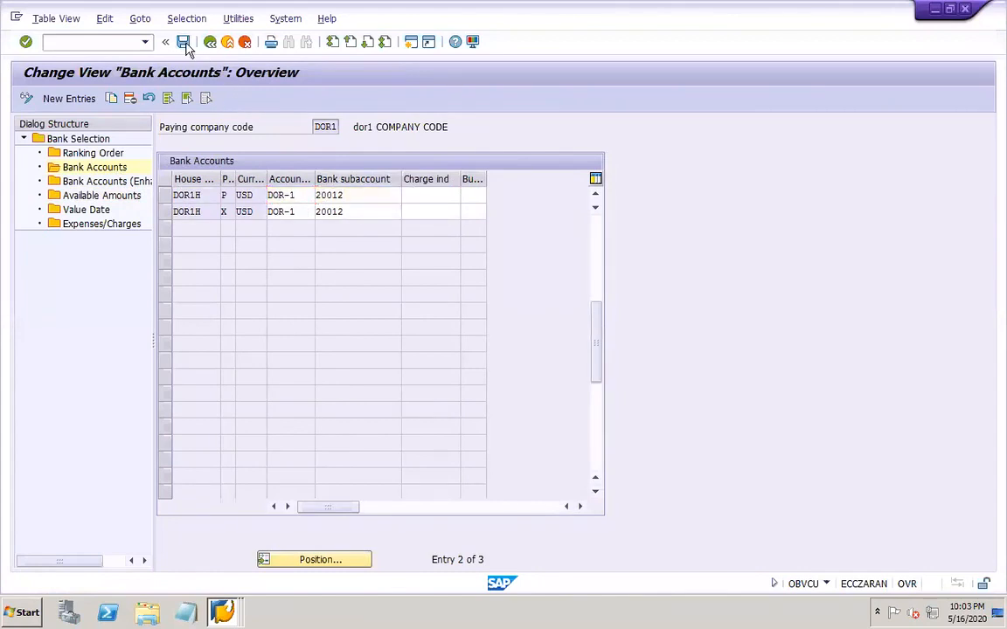
left_click(965, 9)
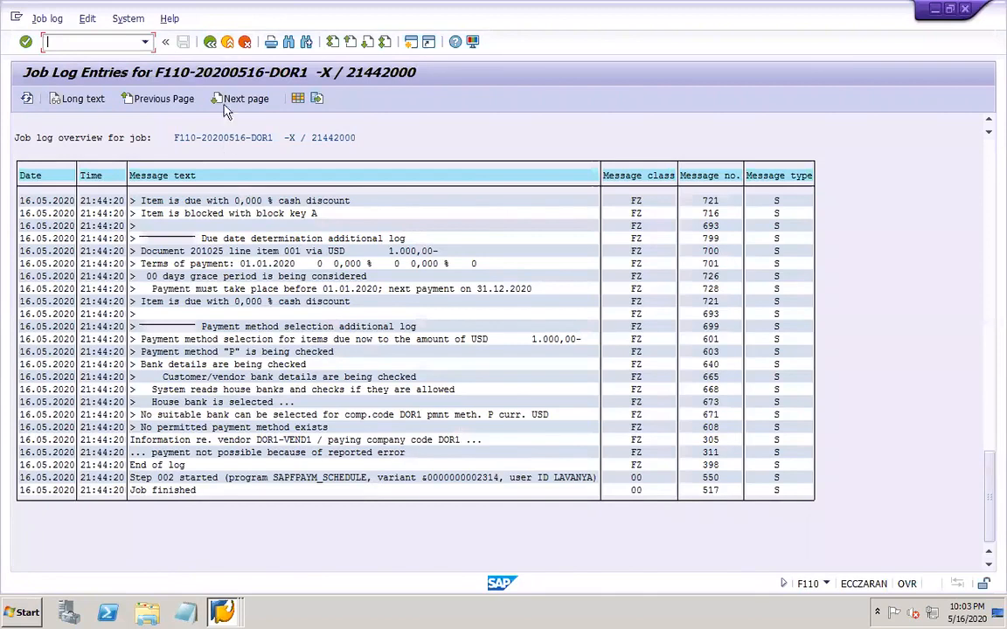
Leave the old job log, delete the existing payment proposal of run DOR1 dated 16.05.2020, and schedule a new proposal
left_click(210, 43)
left_click(113, 19)
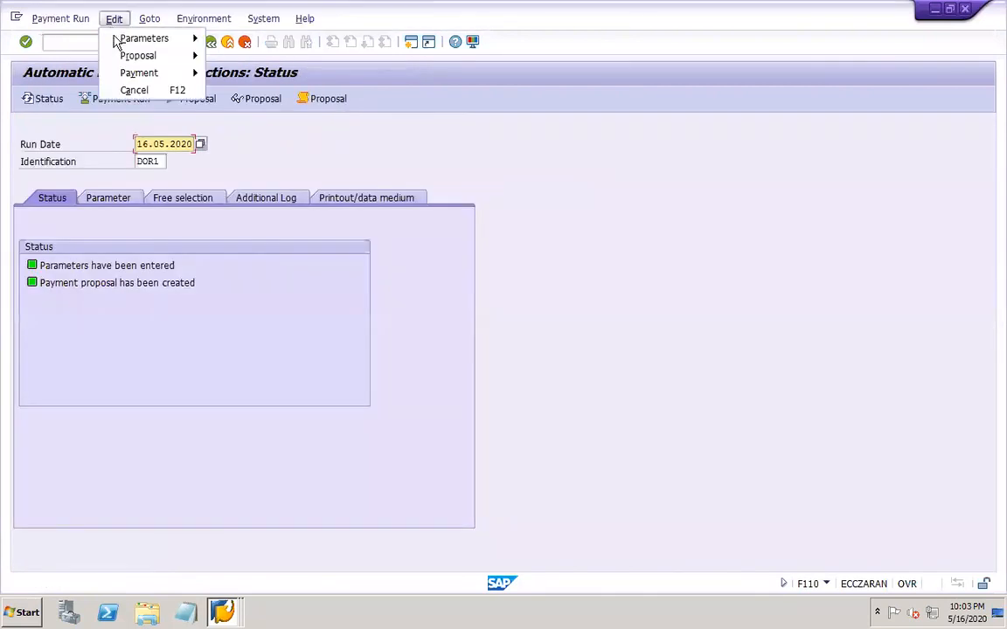
mouse_move(142, 59)
left_click(237, 103)
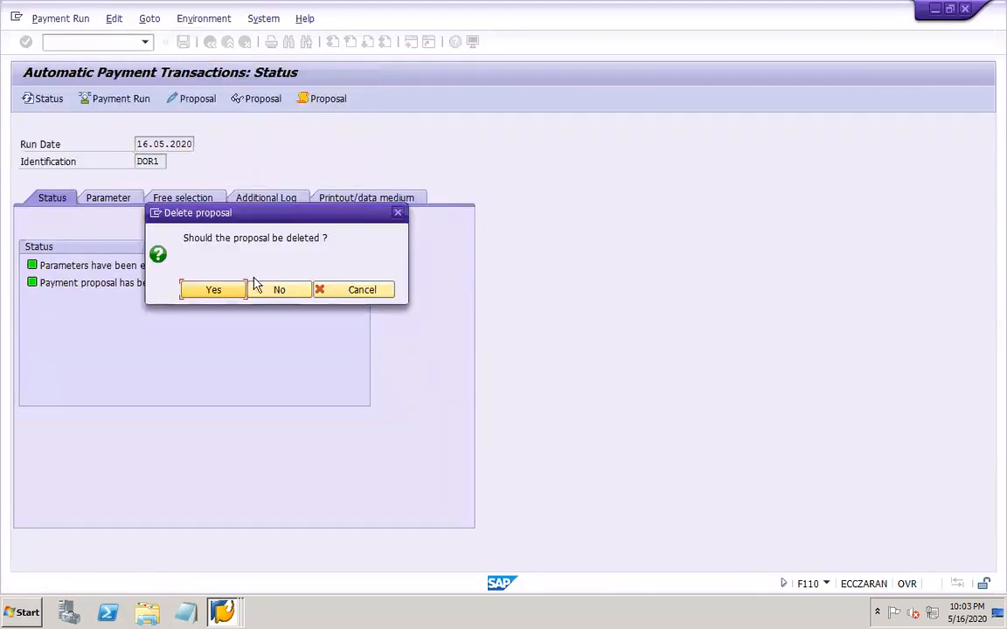
left_click(215, 290)
left_click(109, 98)
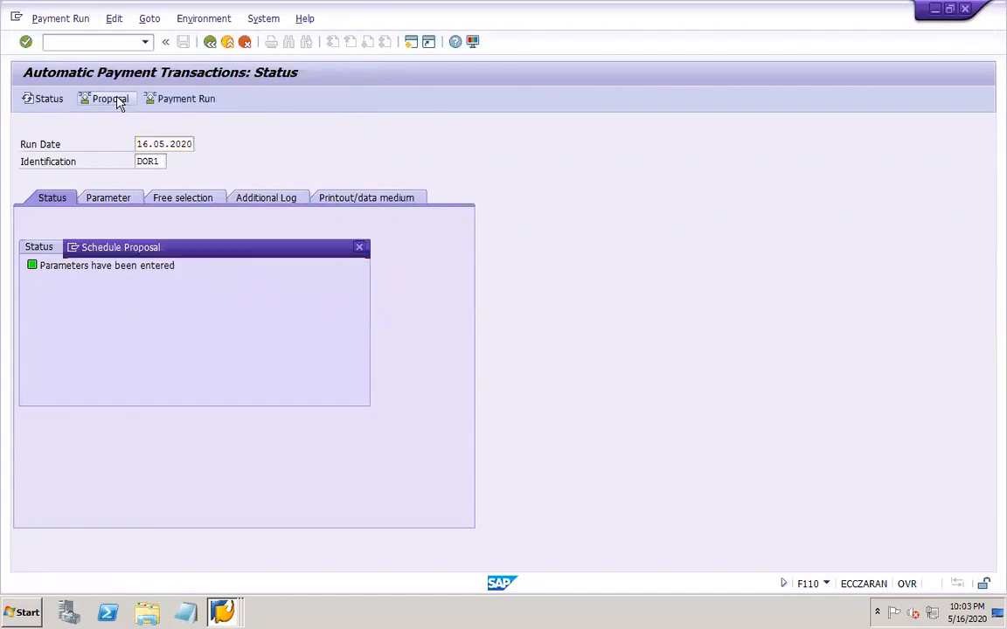
left_click(338, 405)
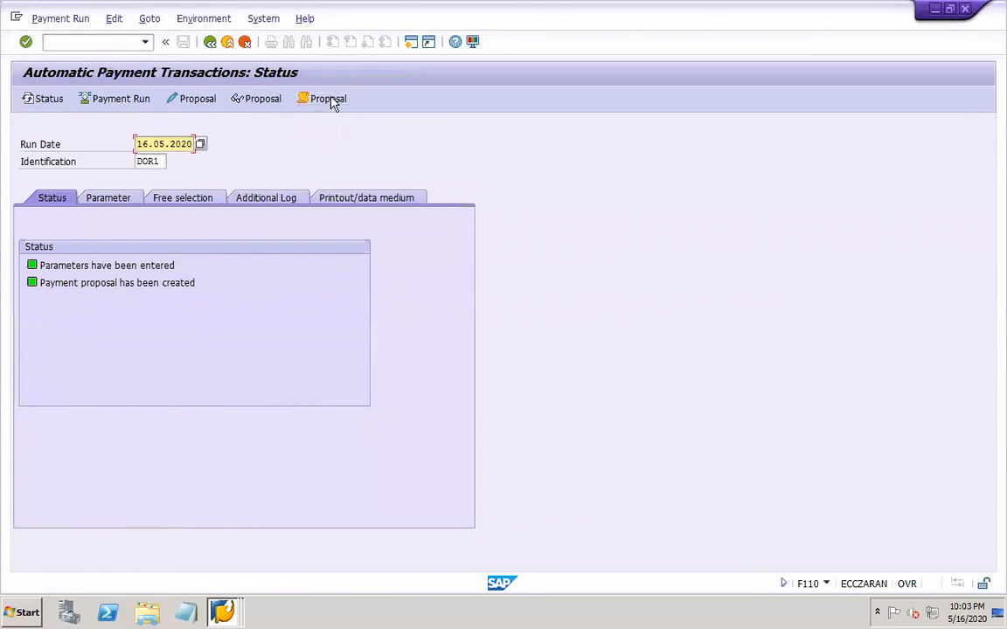
Display the new proposal's job log, review the closing messages for document 201025, and return to the run status
left_click(330, 99)
left_click(989, 537)
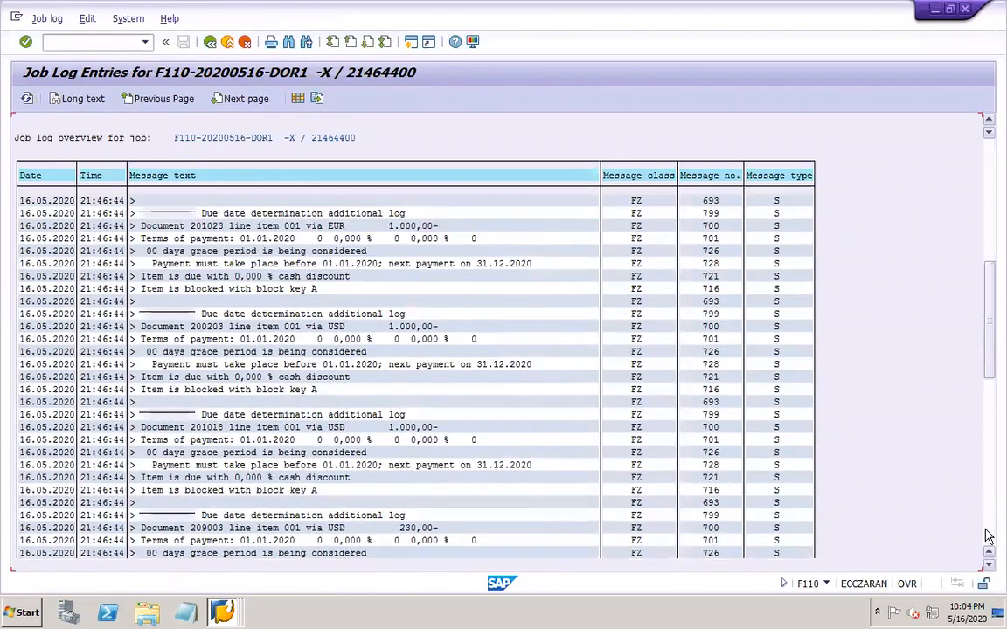
left_click(989, 537)
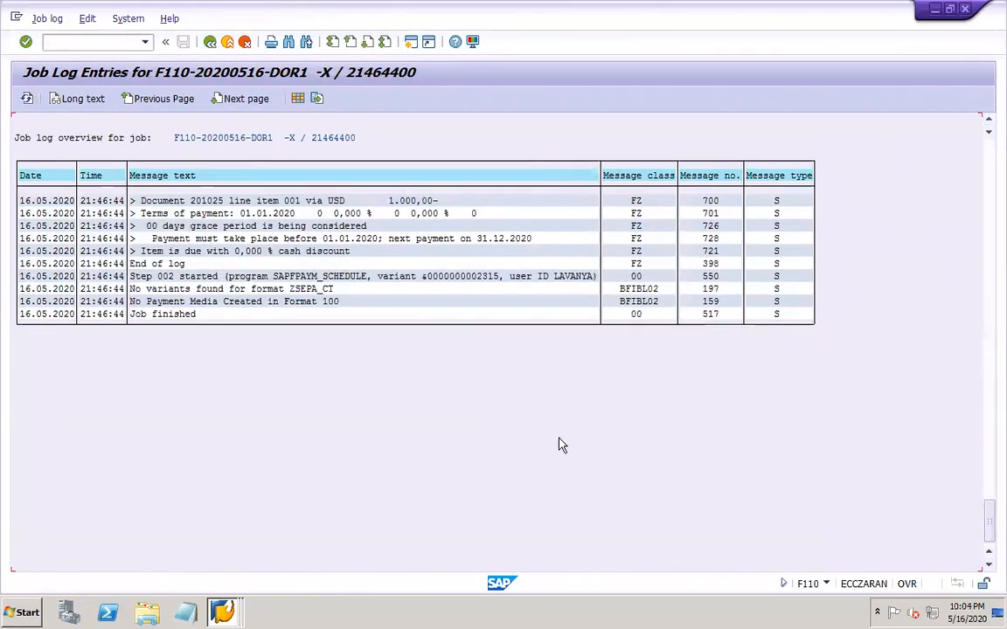
scroll(562, 446, "up", 3)
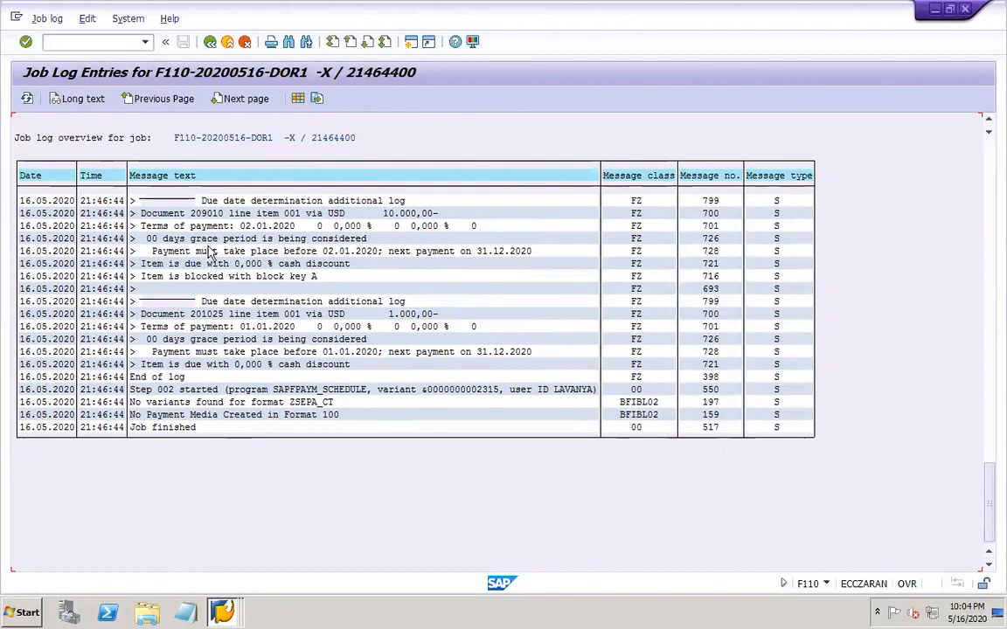
left_click(209, 41)
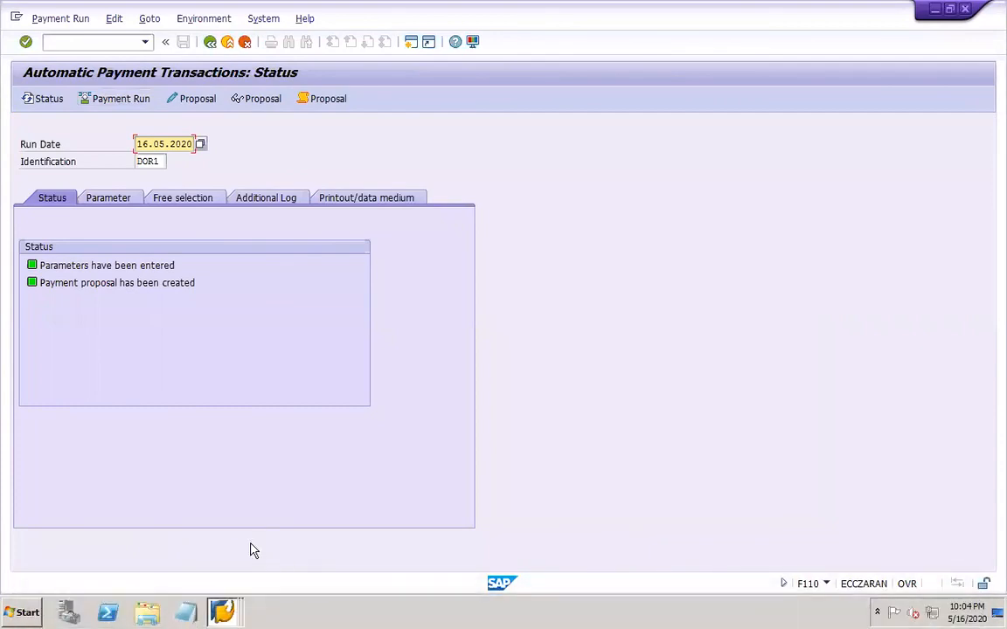
Open transaction SE38 in a new session and execute program SAPFPAYM
left_click(233, 601)
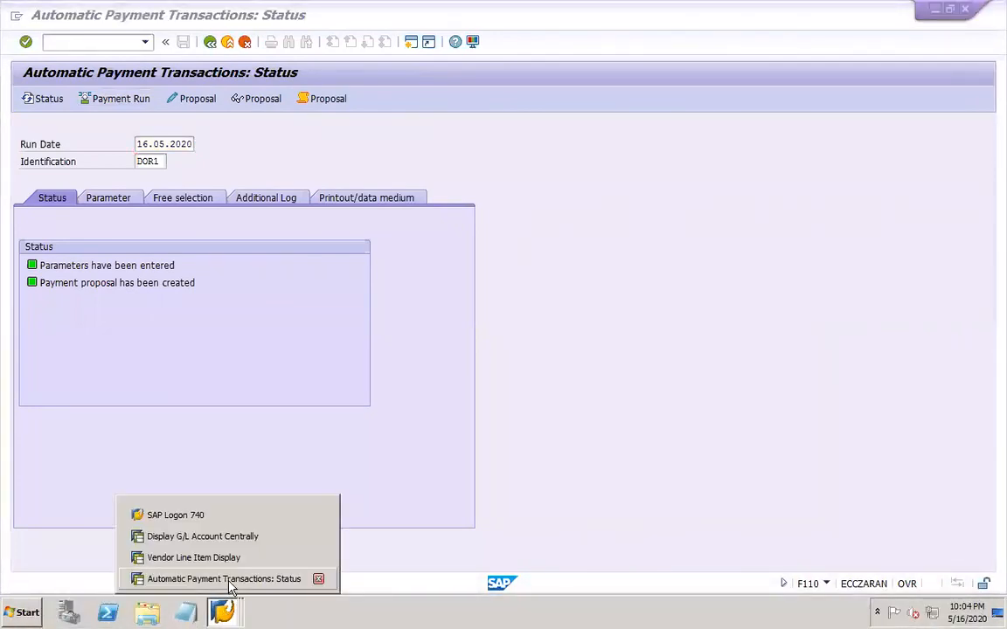
left_click(230, 581)
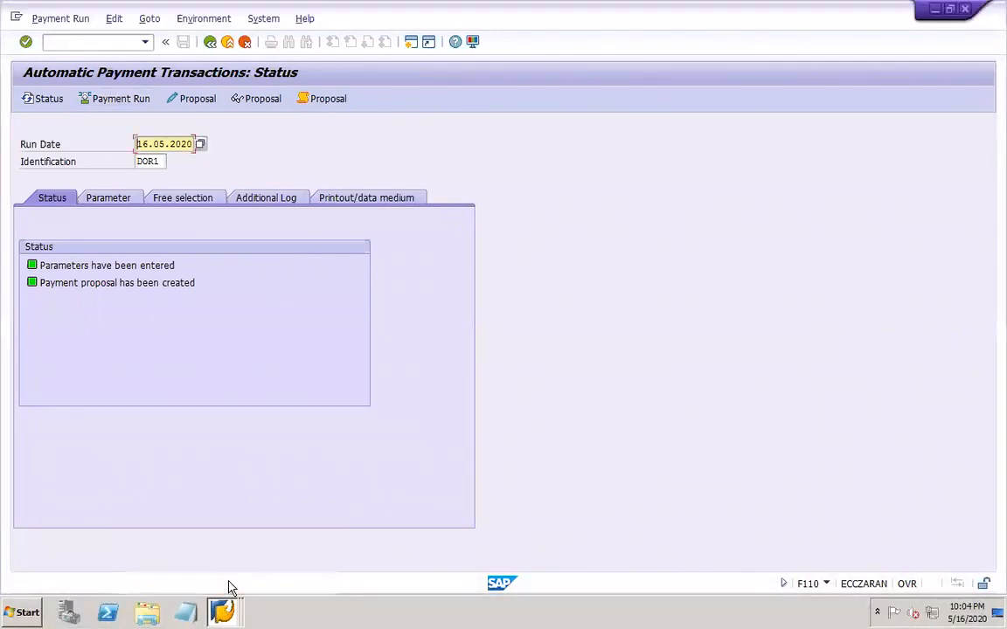
left_click(121, 41)
type("/OSE38")
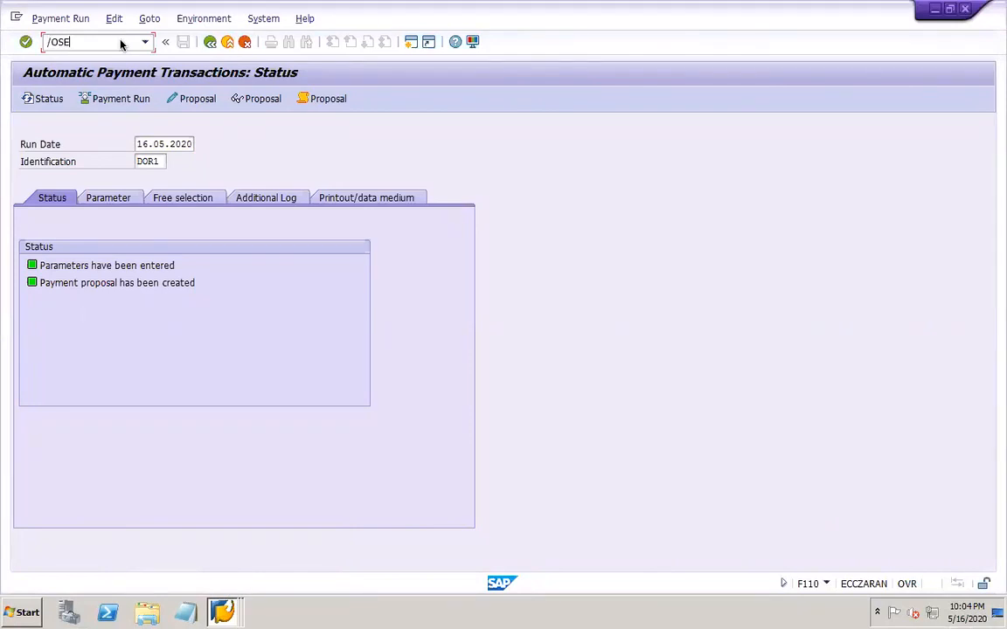
key("Return")
left_click(186, 159)
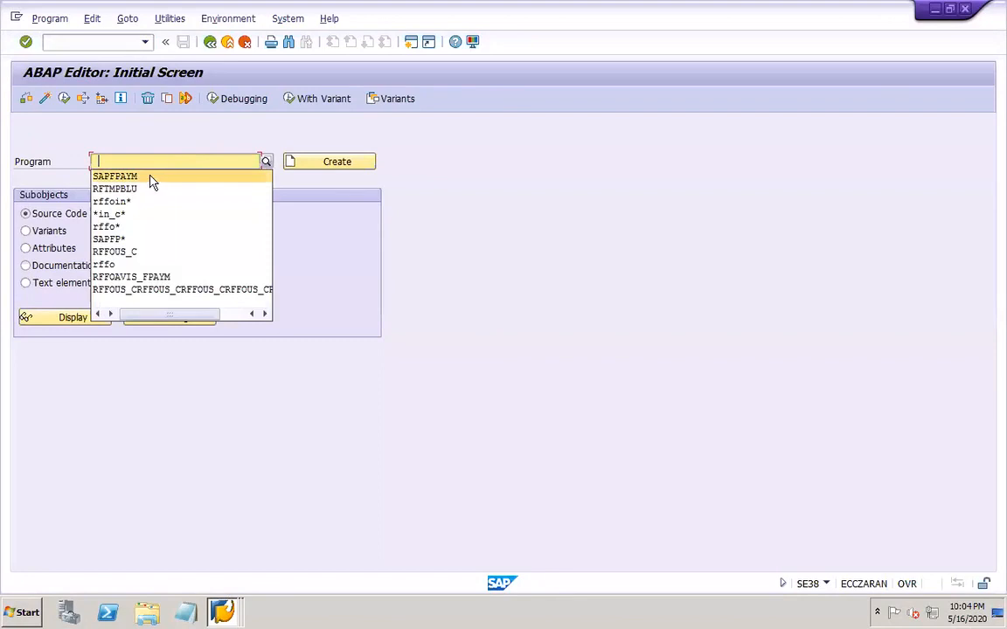
left_click(150, 176)
left_click(66, 101)
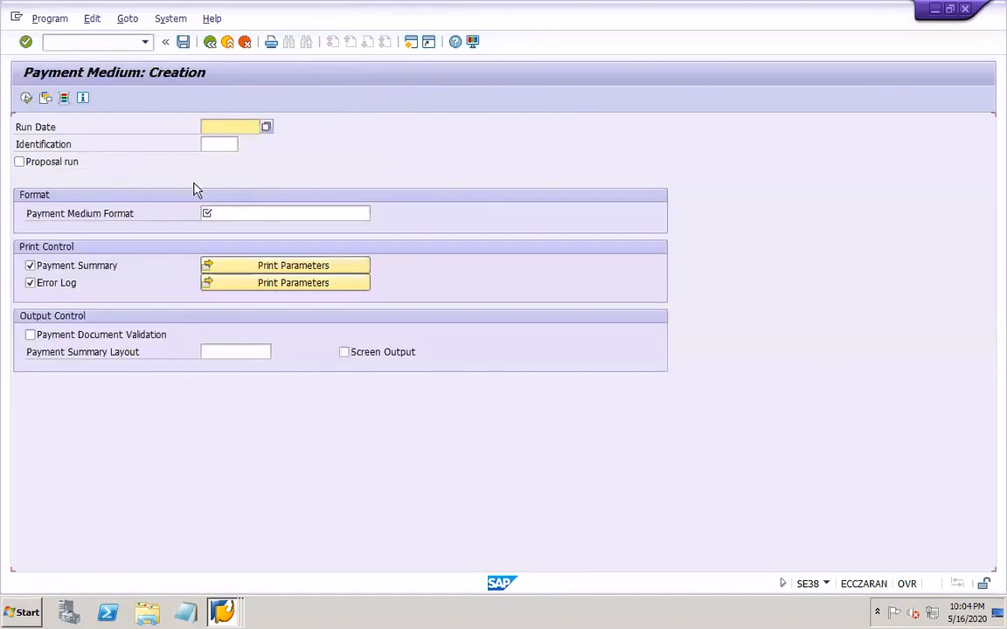
Set the payment medium's run date to 16.05.2020, identification DOR1 and format ZSEPA_CT, with file system output and screen output enabled
left_click(224, 126)
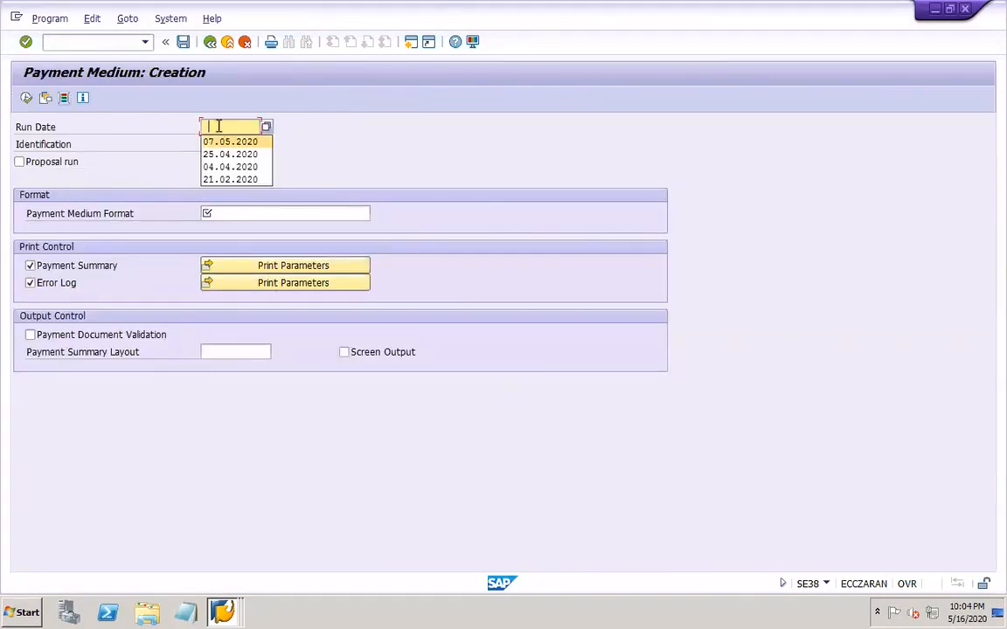
left_click(218, 126)
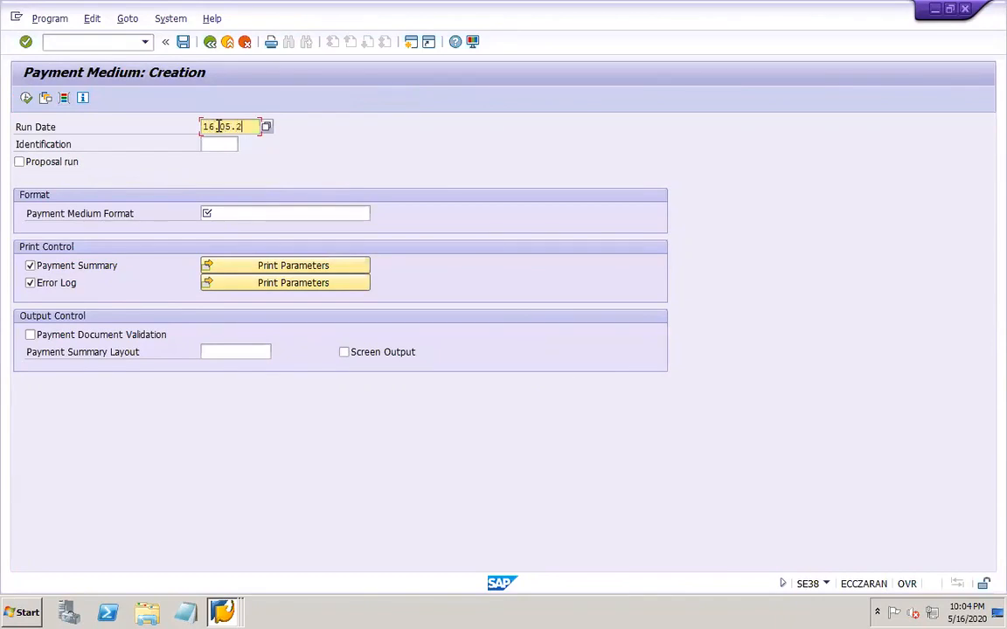
key("Tab")
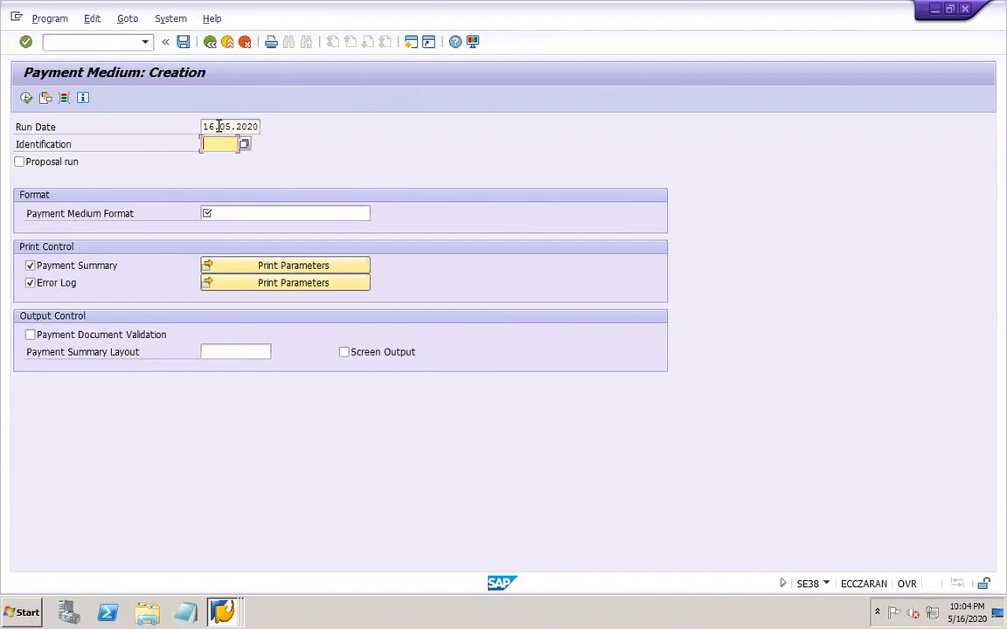
type("DOR1")
left_click(242, 213)
type("Z")
left_click(236, 229)
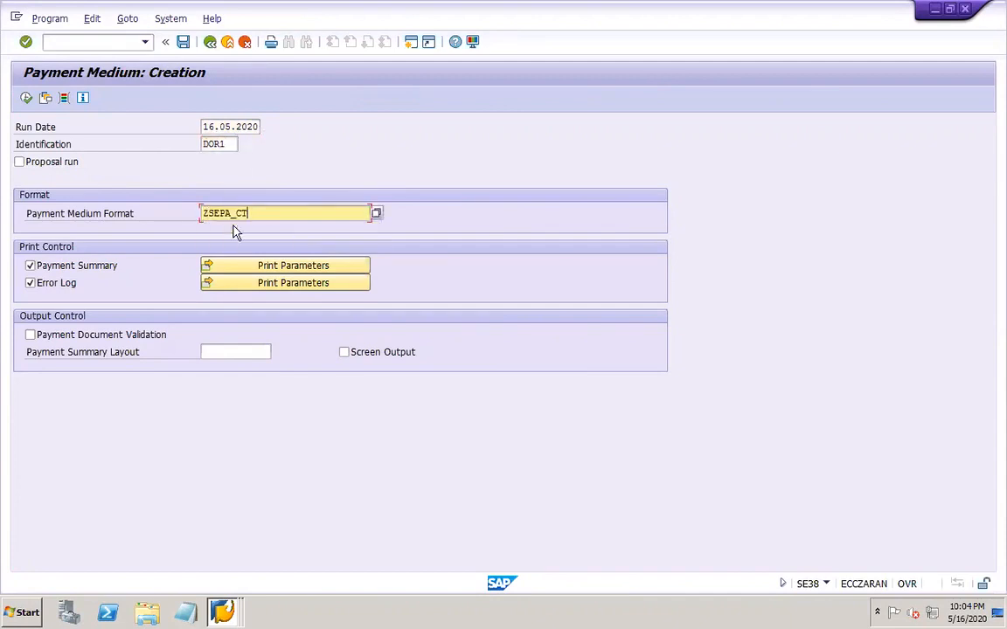
key("Return")
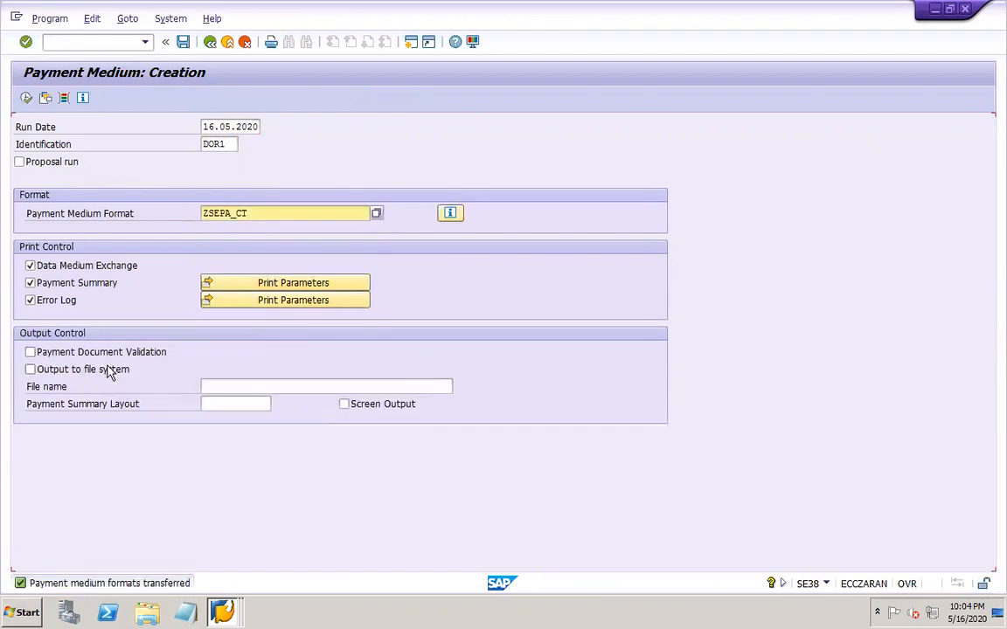
left_click(106, 370)
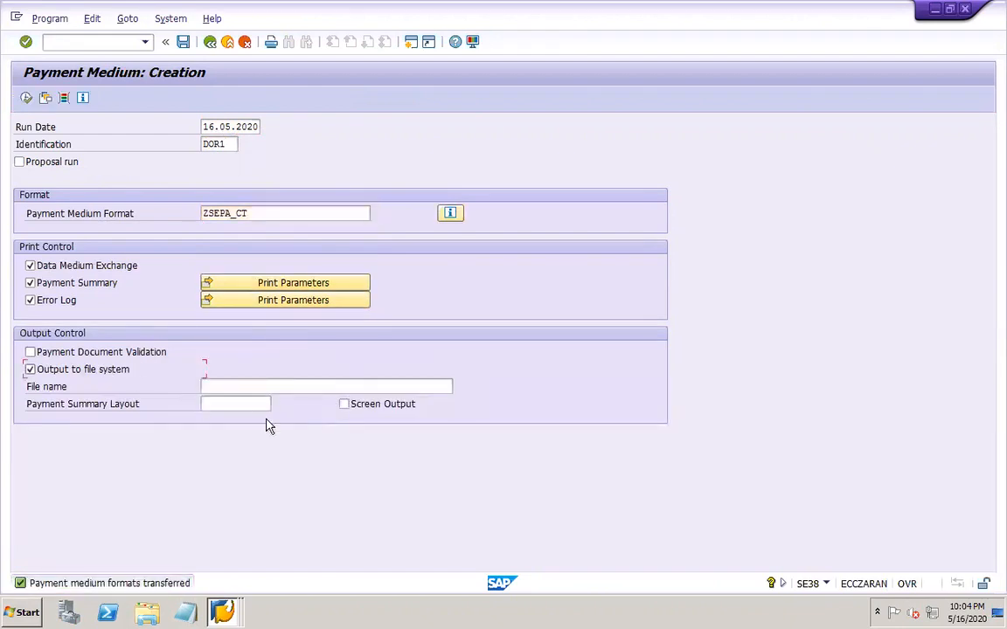
Save the payment medium selections as variant DOR1 with the description dor1
left_click(183, 42)
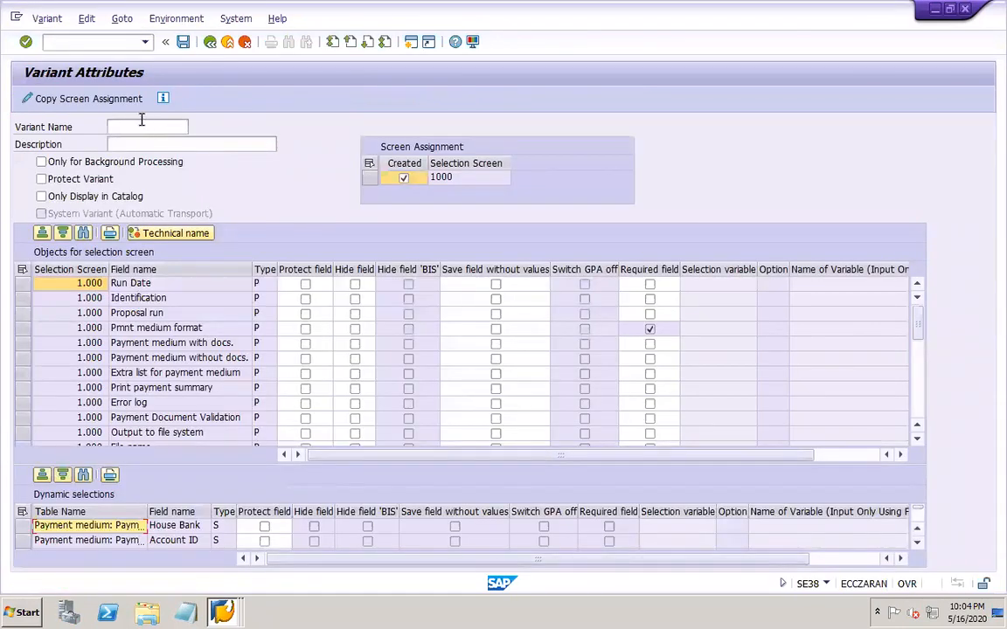
left_click(141, 125)
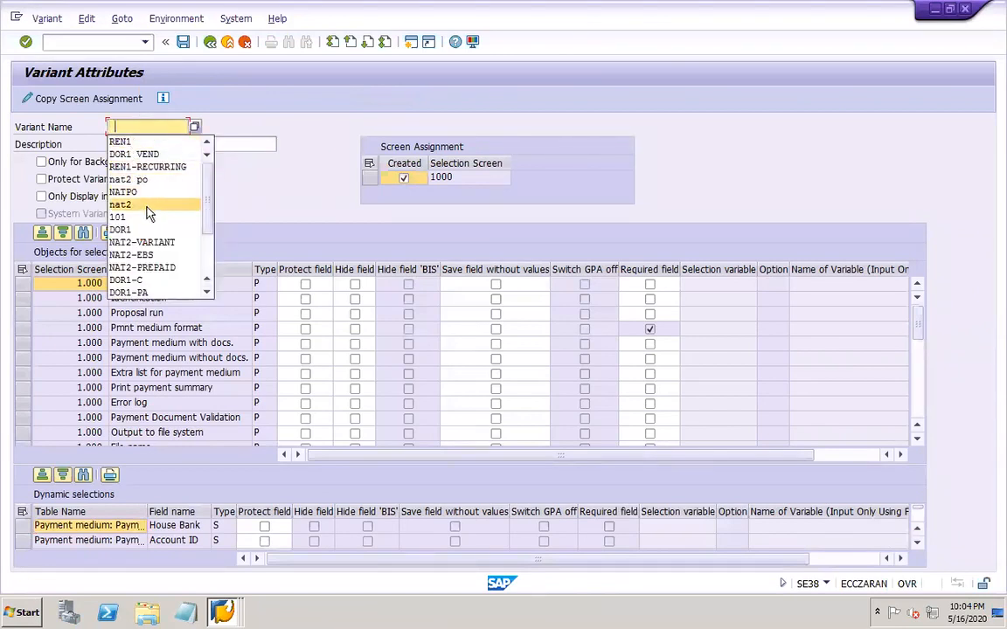
left_click(144, 229)
left_click(154, 141)
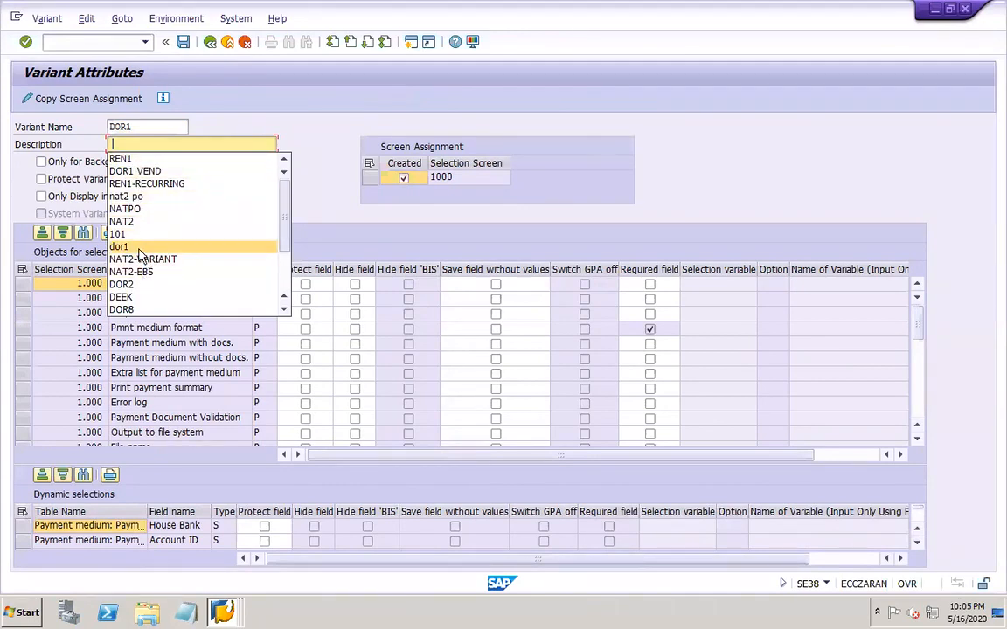
left_click(140, 247)
left_click(183, 41)
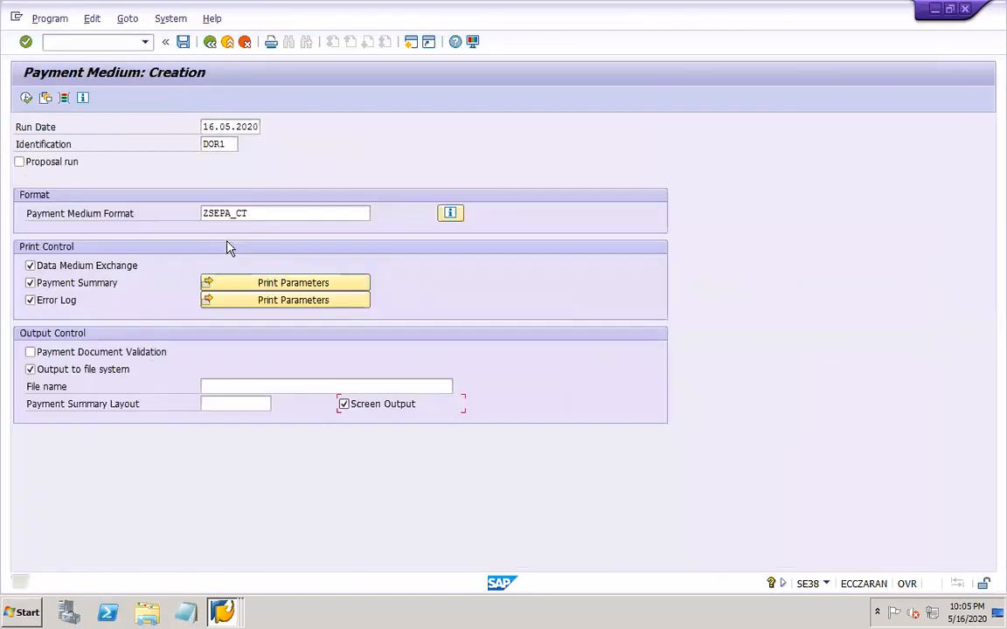
Switch to transaction OBPM4 and open the selection variants of payment medium format ZSEPA_CT
type("/NOBPM4")
key("Return")
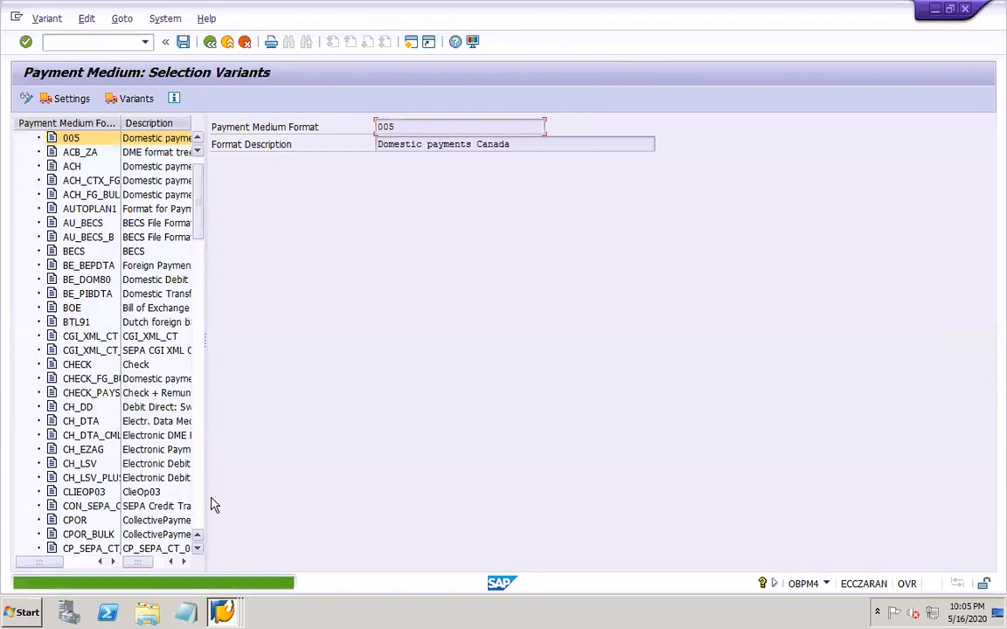
left_click(198, 513)
left_click(197, 513)
left_click(197, 516)
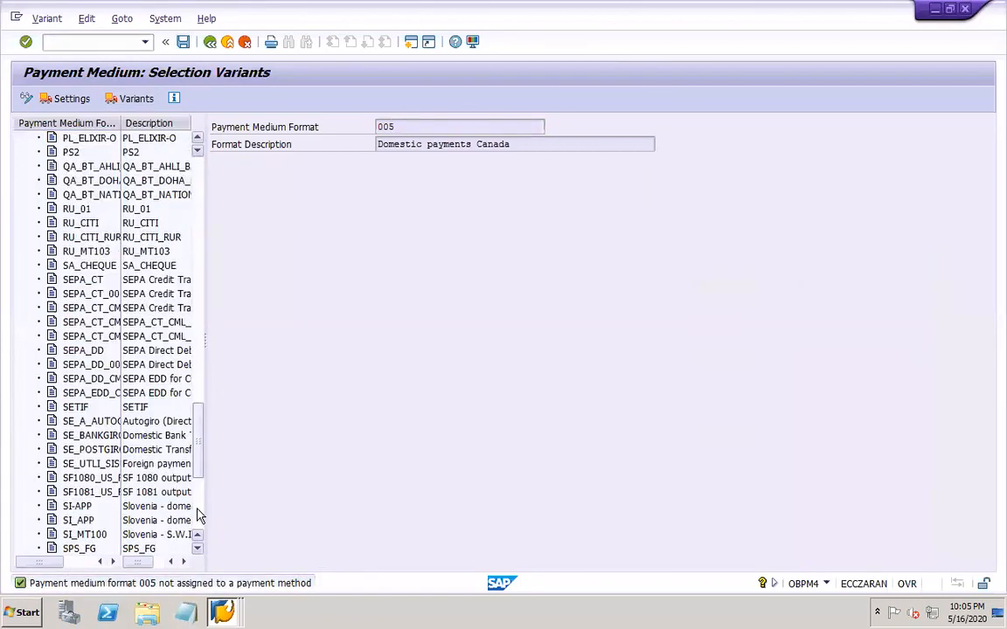
left_click(199, 516)
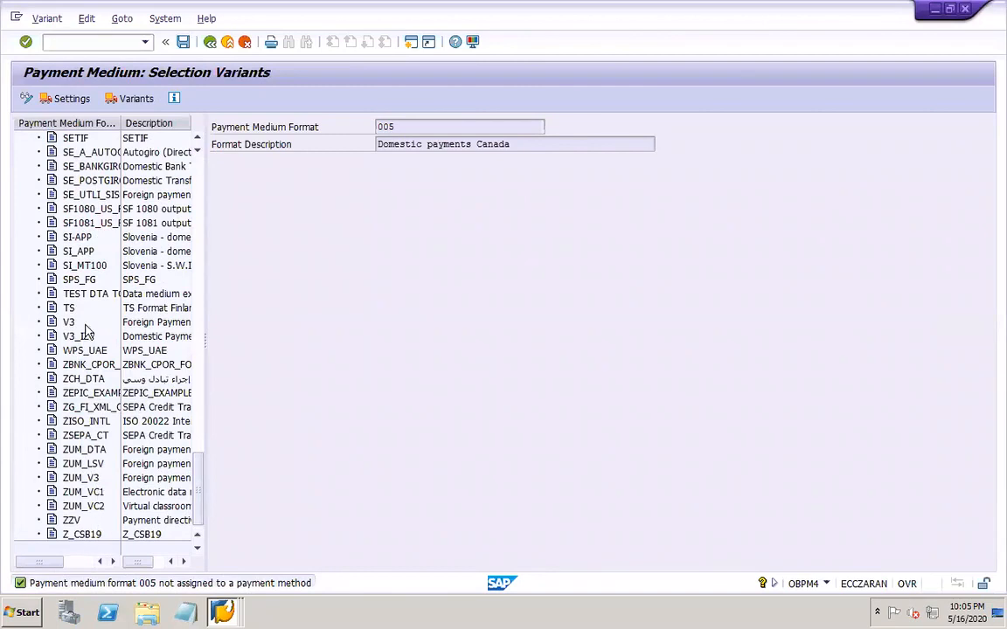
double_click(87, 436)
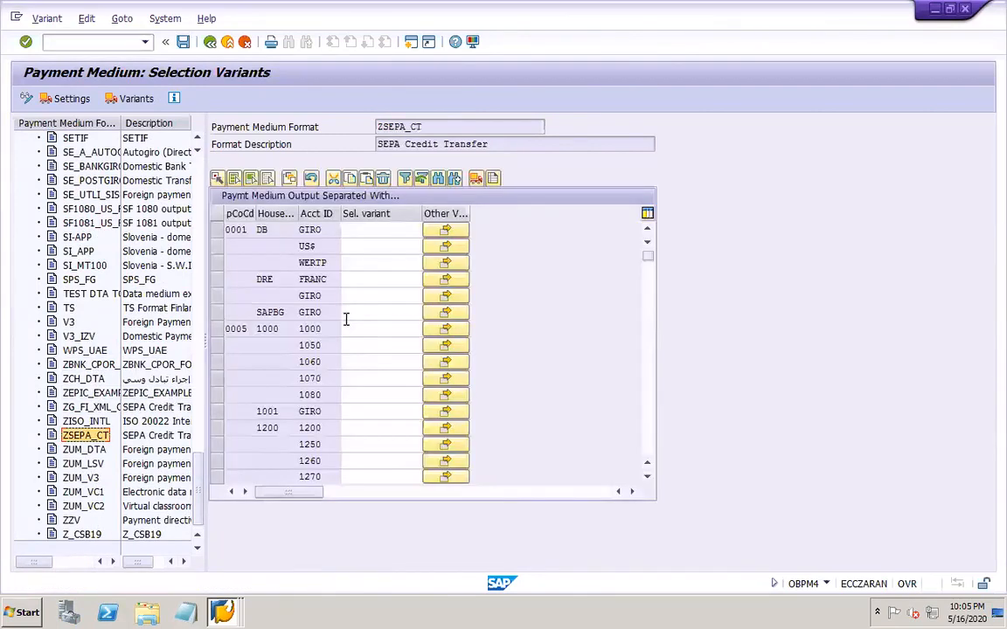
Assign selection variant DOR1 to company code DOR1, house bank DOR1H, account DOR-1, then save and close the variant assignment
left_click(652, 449)
left_click(652, 450)
left_click(652, 449)
left_click(652, 449)
left_click(652, 449)
left_click(652, 449)
left_click(652, 449)
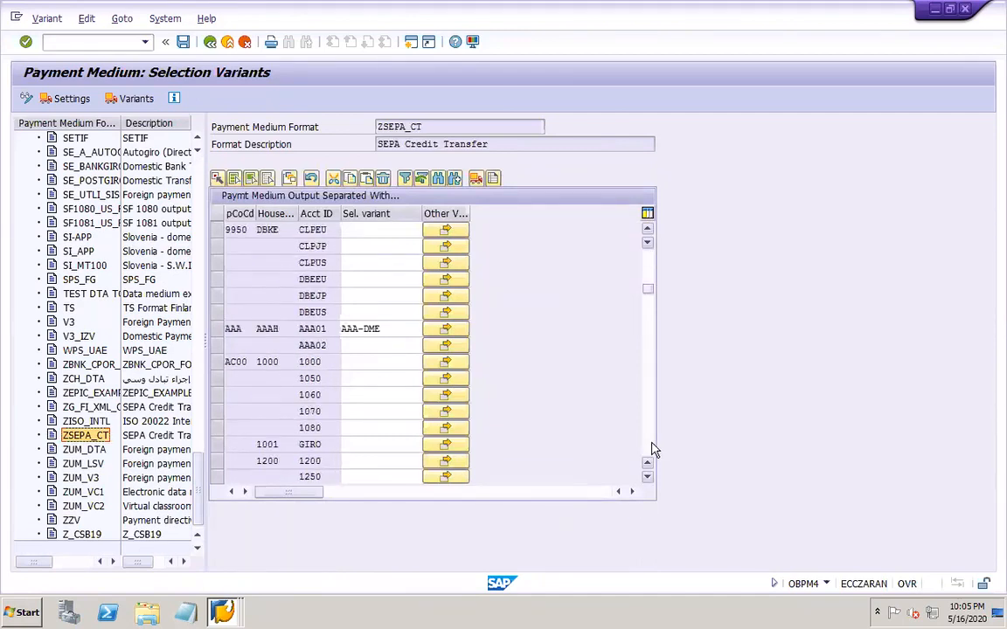
left_click(646, 394)
left_click(647, 393)
left_click(647, 394)
left_click(647, 393)
left_click(647, 393)
left_click(646, 394)
left_click(647, 393)
left_click(646, 394)
left_click(647, 393)
left_click(646, 393)
left_click(647, 393)
left_click(651, 418)
left_click(651, 417)
left_click(651, 418)
left_click(651, 418)
left_click(651, 417)
left_click(652, 418)
left_click(651, 431)
left_click(651, 431)
left_click(652, 431)
left_click(651, 431)
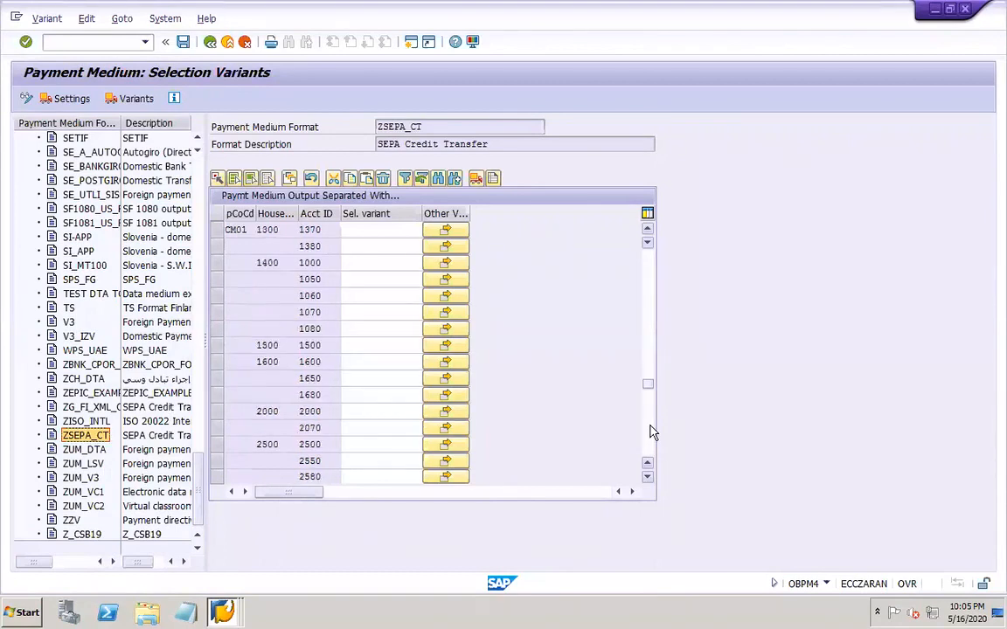
left_click(652, 431)
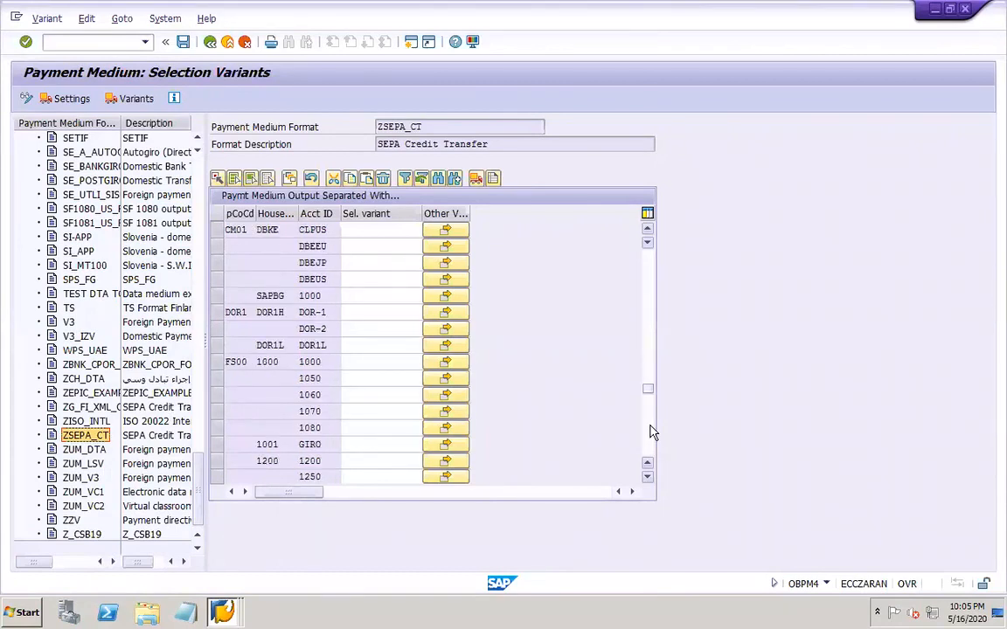
left_click(371, 315)
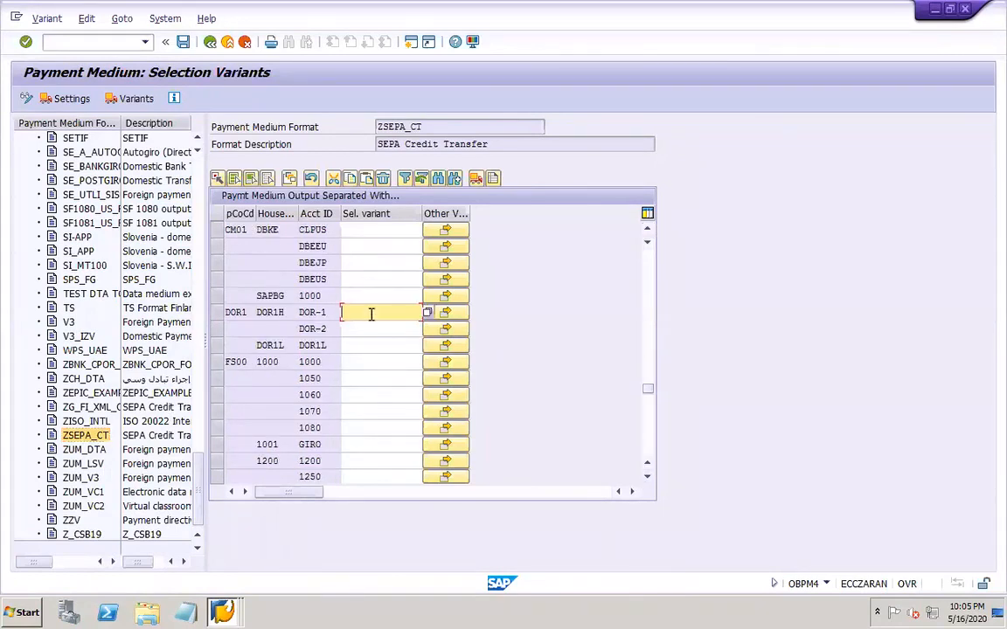
left_click(426, 312)
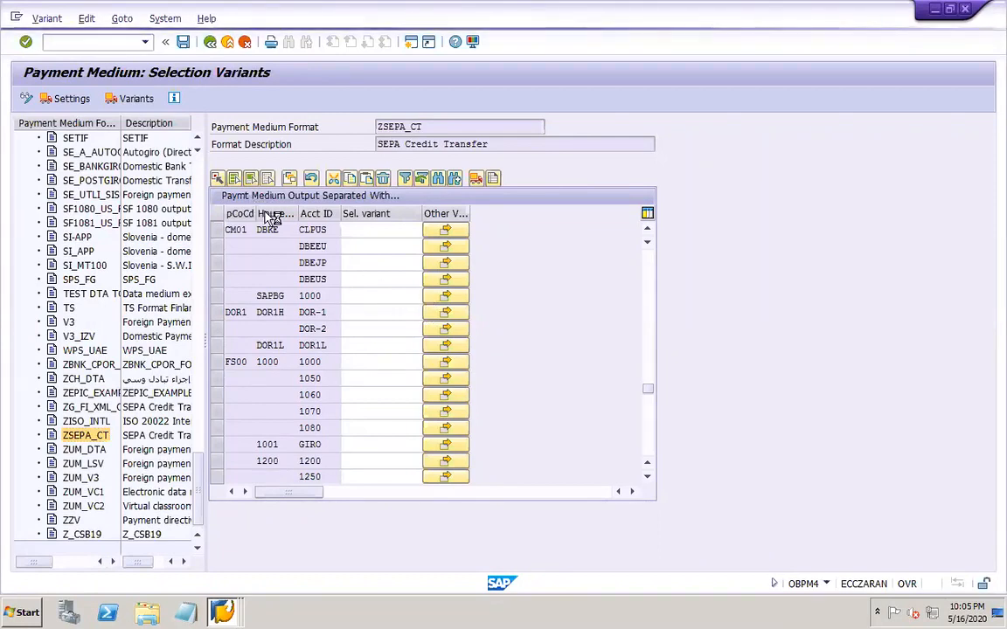
double_click(275, 295)
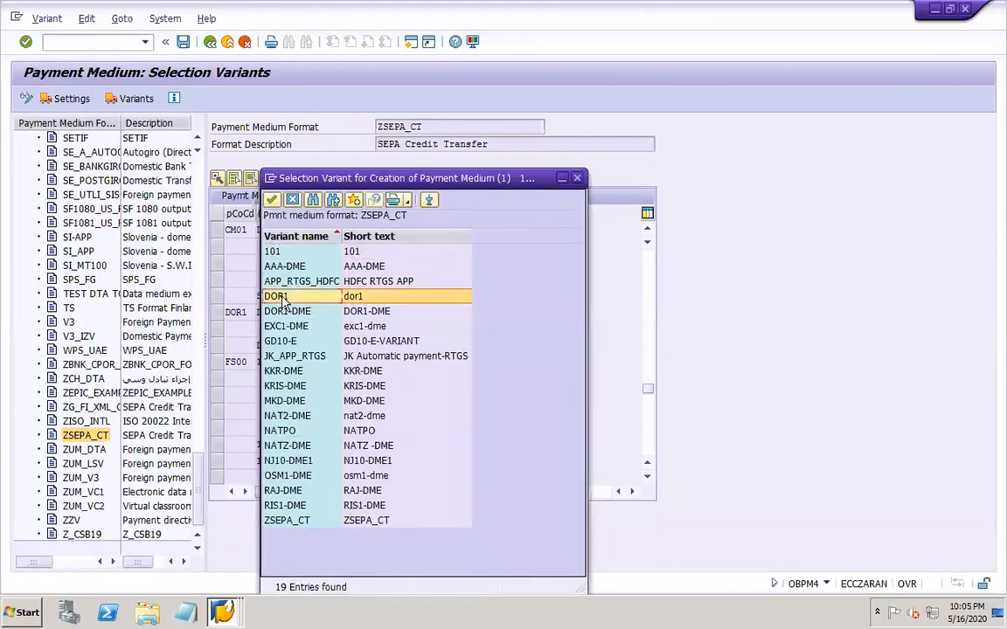
left_click(183, 42)
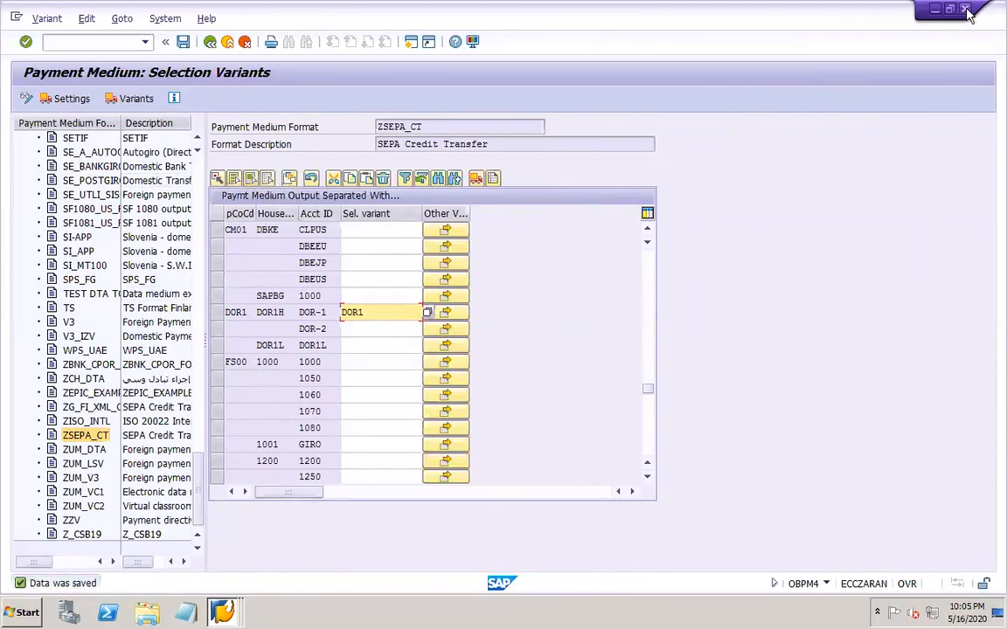
key("F3")
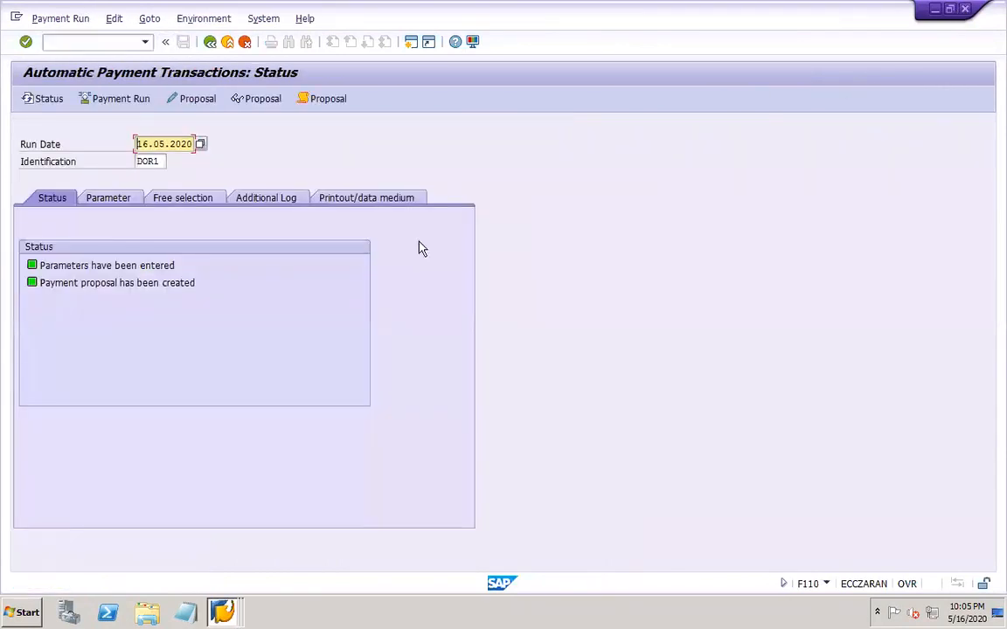
Delete the payment proposal of run DOR1 dated 16.05.2020 and schedule a fresh proposal
left_click(114, 19)
mouse_move(144, 55)
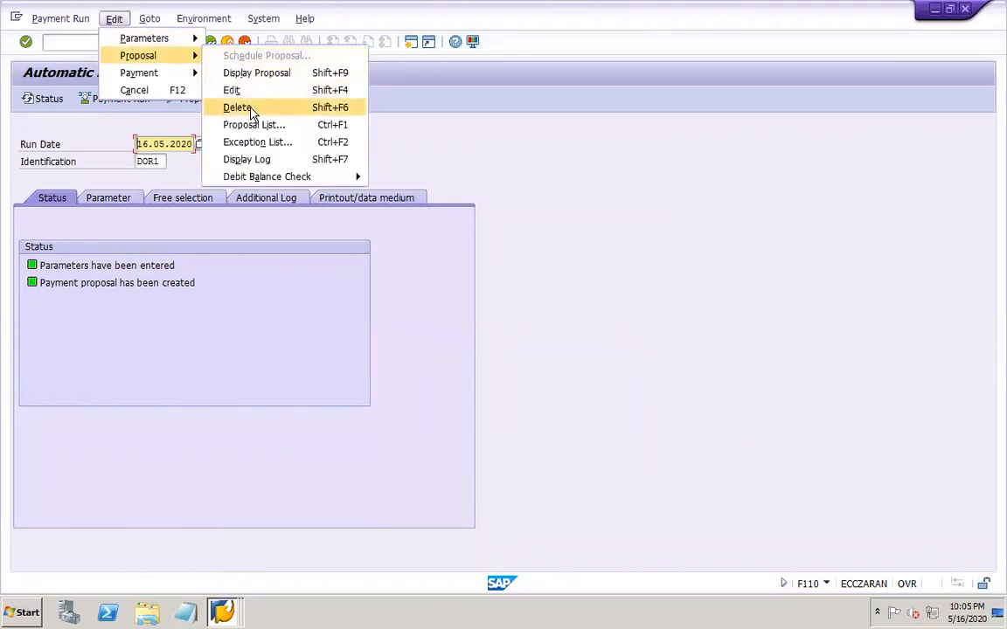
left_click(248, 106)
left_click(231, 291)
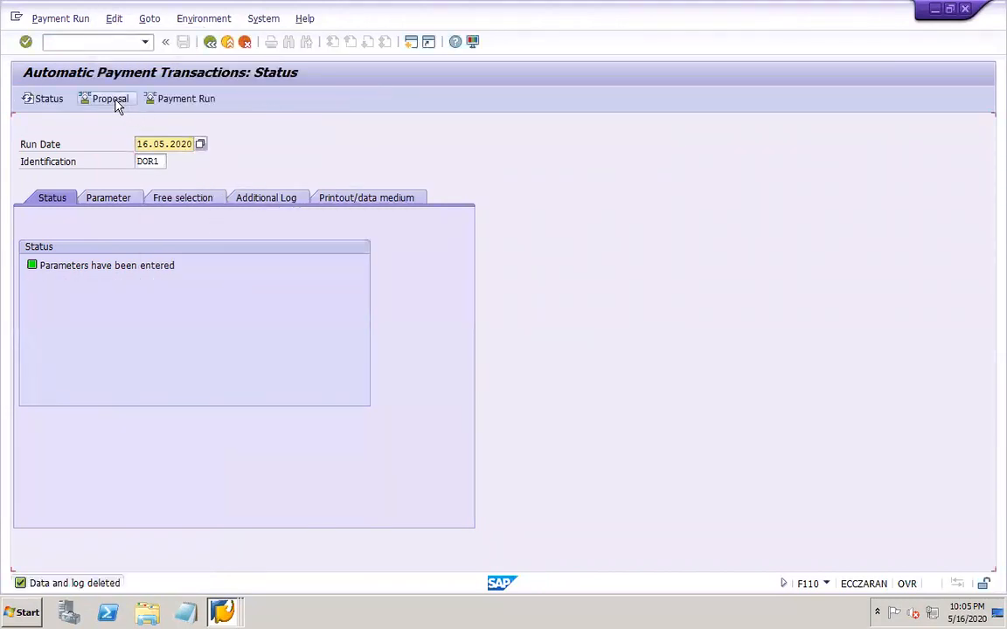
left_click(112, 99)
left_click(339, 405)
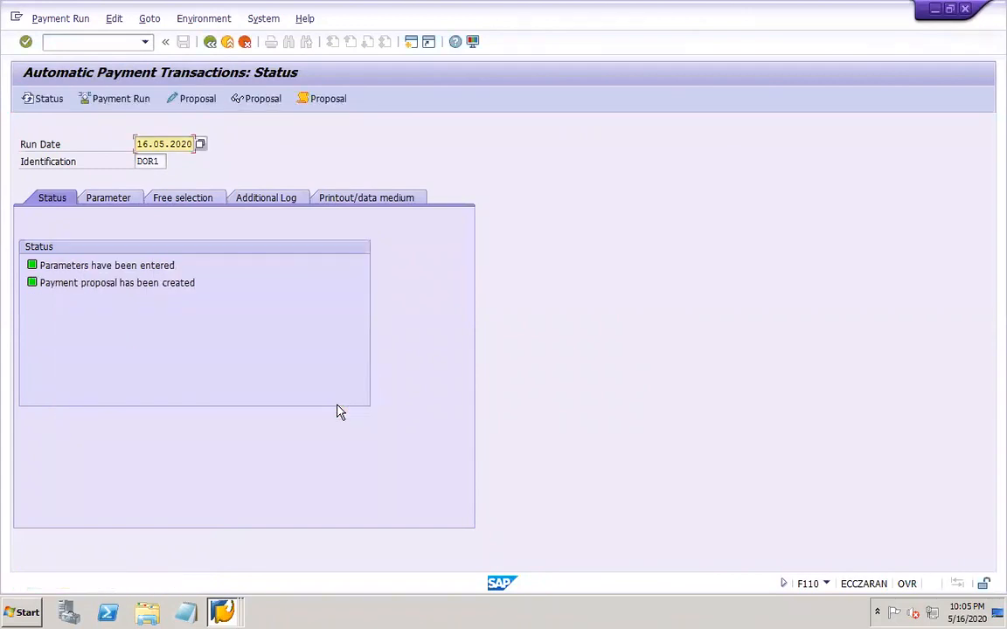
Display the fresh proposal's job log, review its payment media messages for format ZSEPA_CT, and return to the run status
left_click(329, 100)
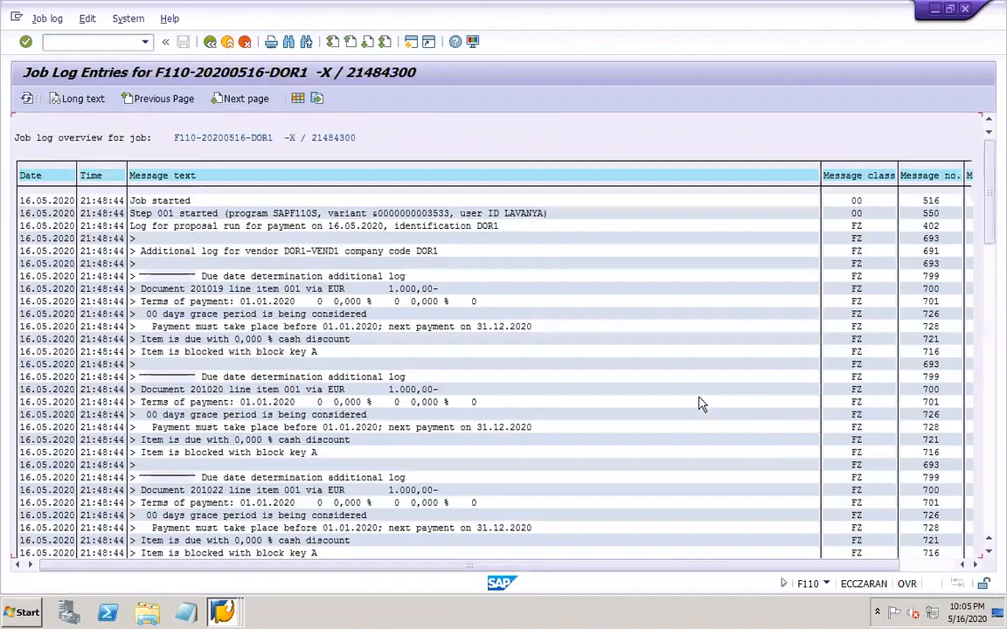
left_click(991, 523)
left_click(990, 523)
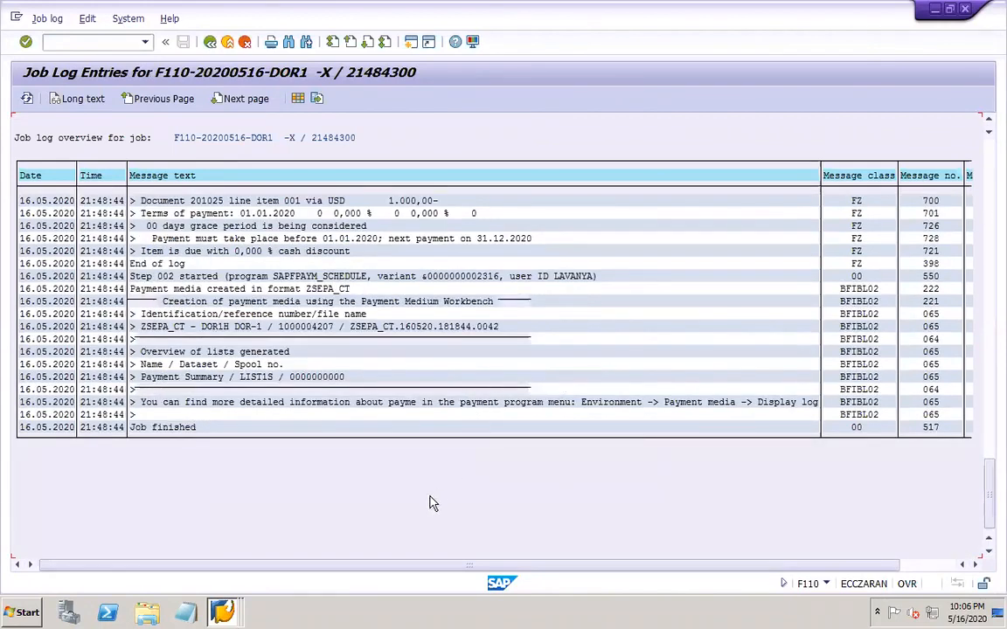
scroll(485, 516, "up", 4)
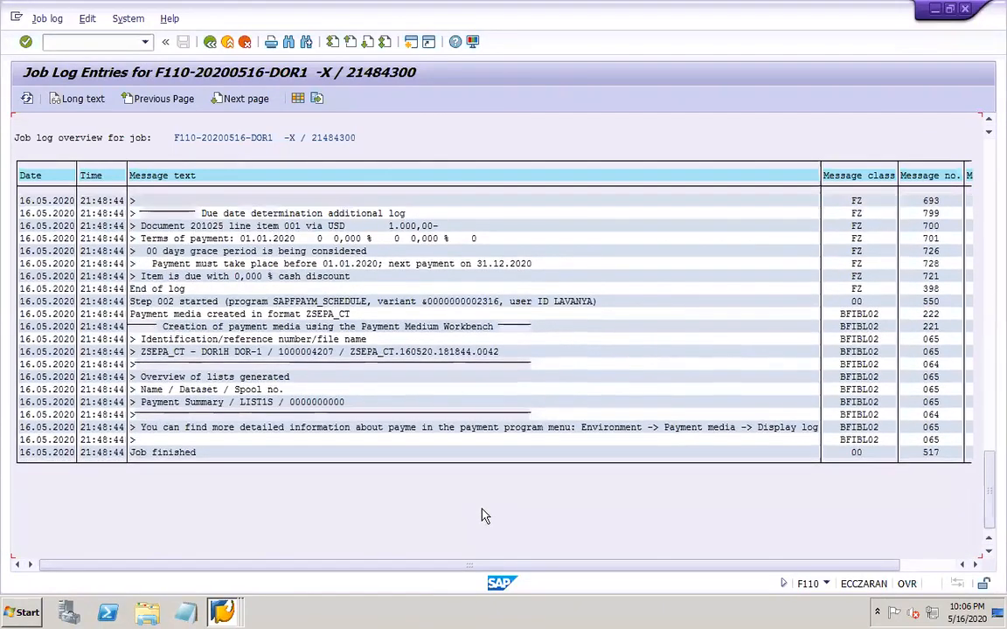
scroll(485, 516, "up", 3)
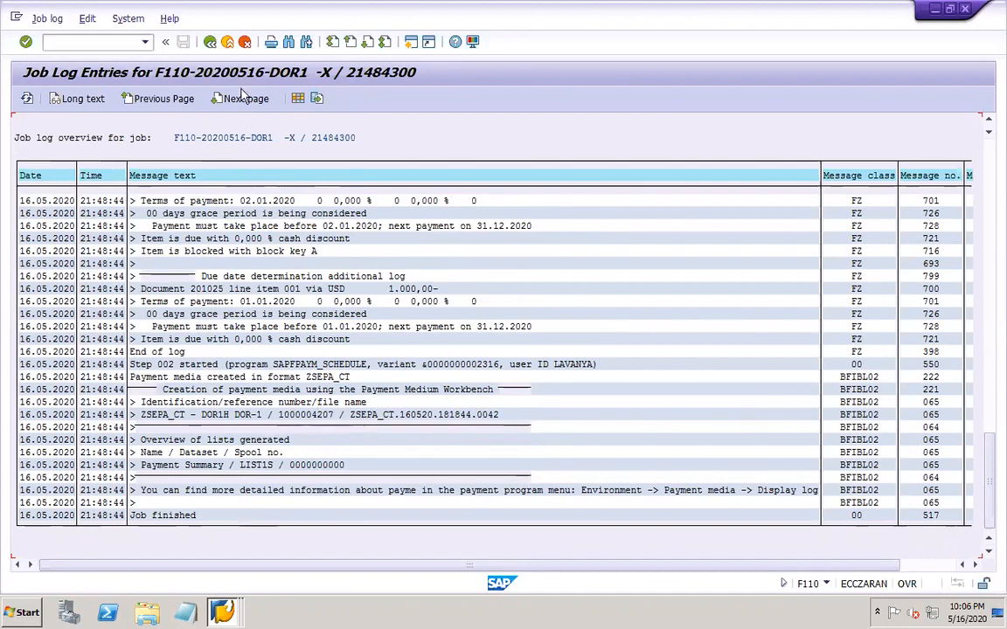
left_click(210, 43)
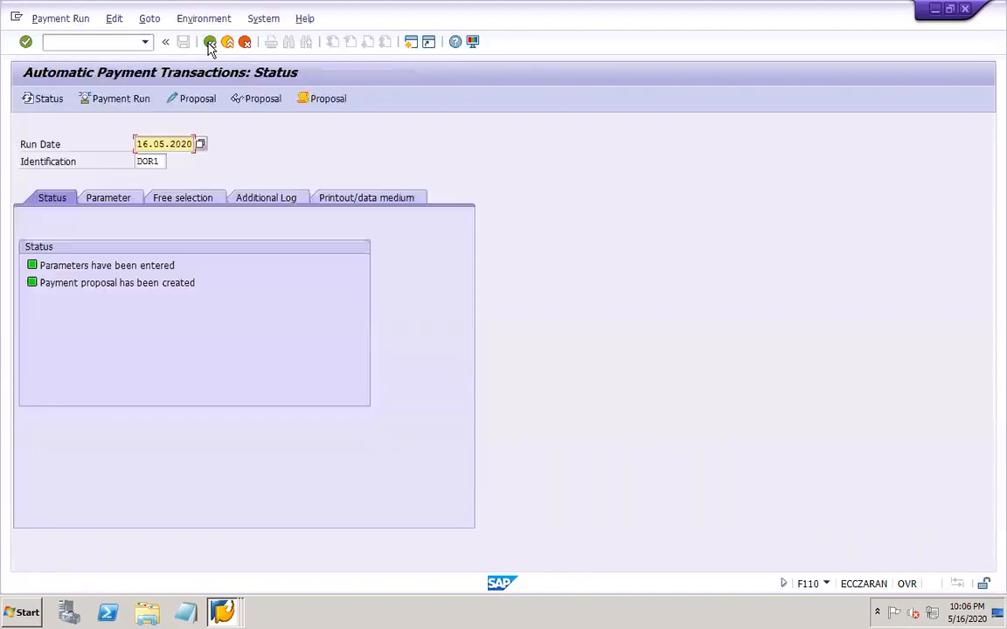
Schedule the payment run DOR1 of 16.05.2020 to start immediately with payment medium creation, and refresh its status
left_click(125, 101)
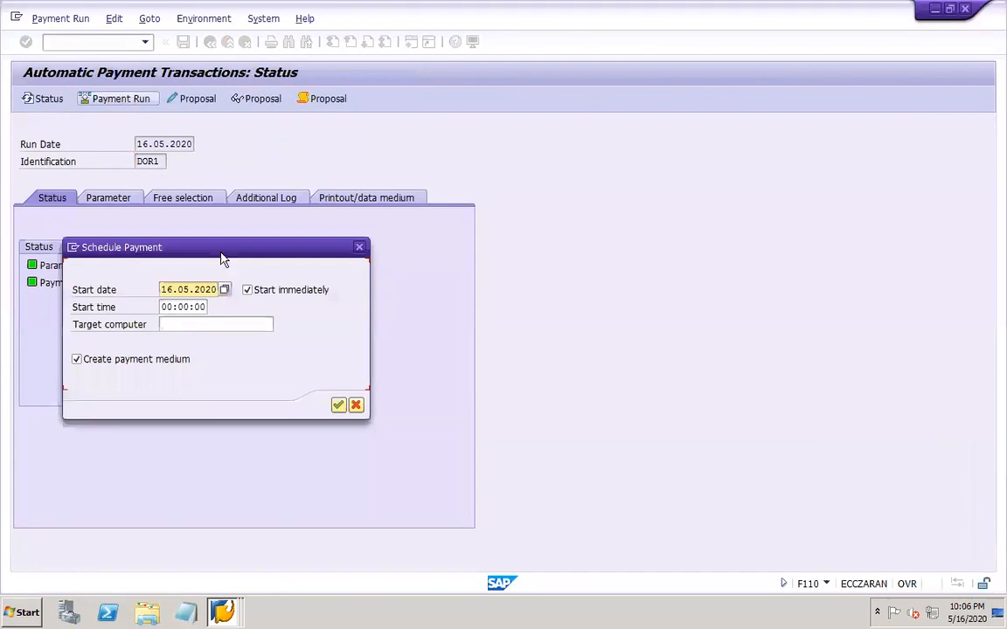
left_click(338, 407)
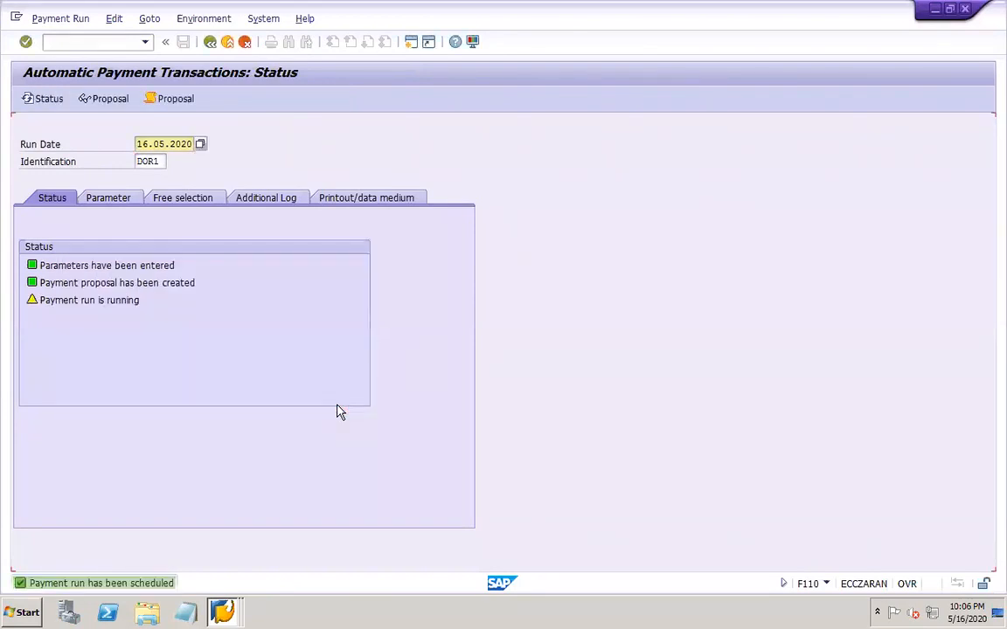
key("Return")
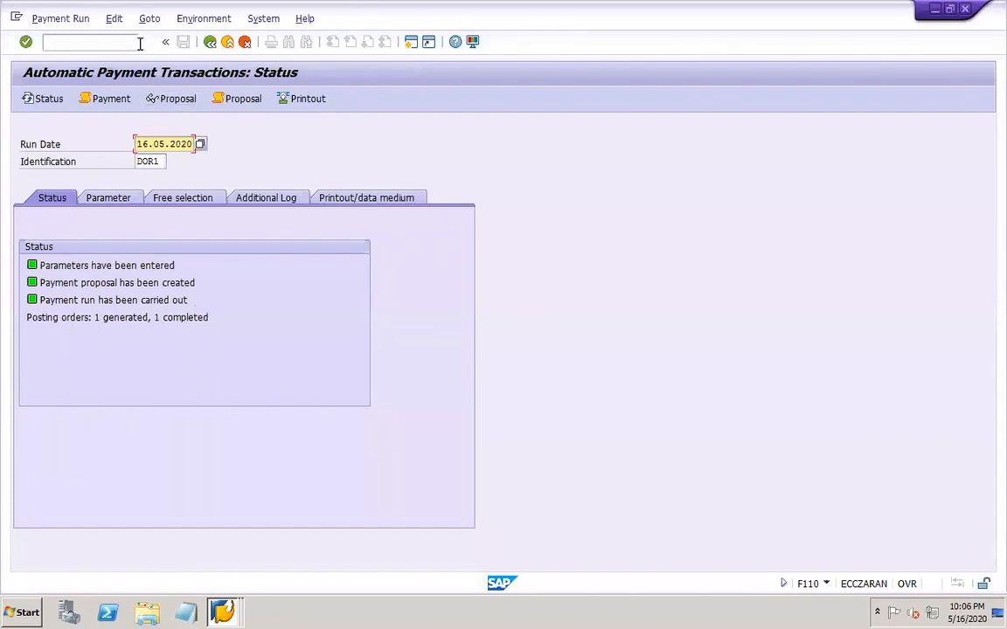
Display the payment list of the completed run using program RFZALI20 without a variant, then return to the run status
left_click(115, 19)
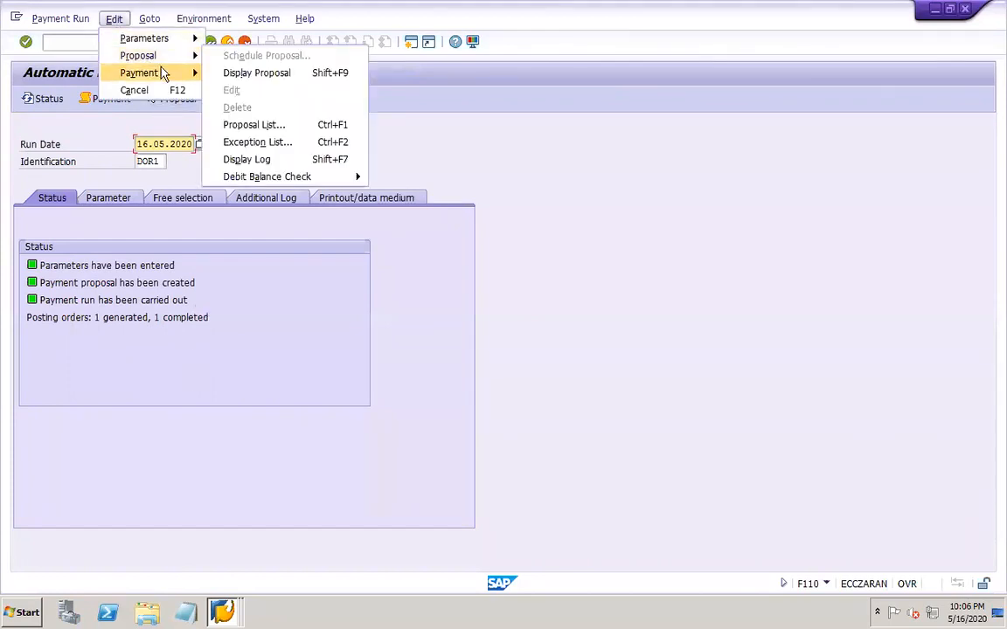
mouse_move(157, 73)
left_click(249, 125)
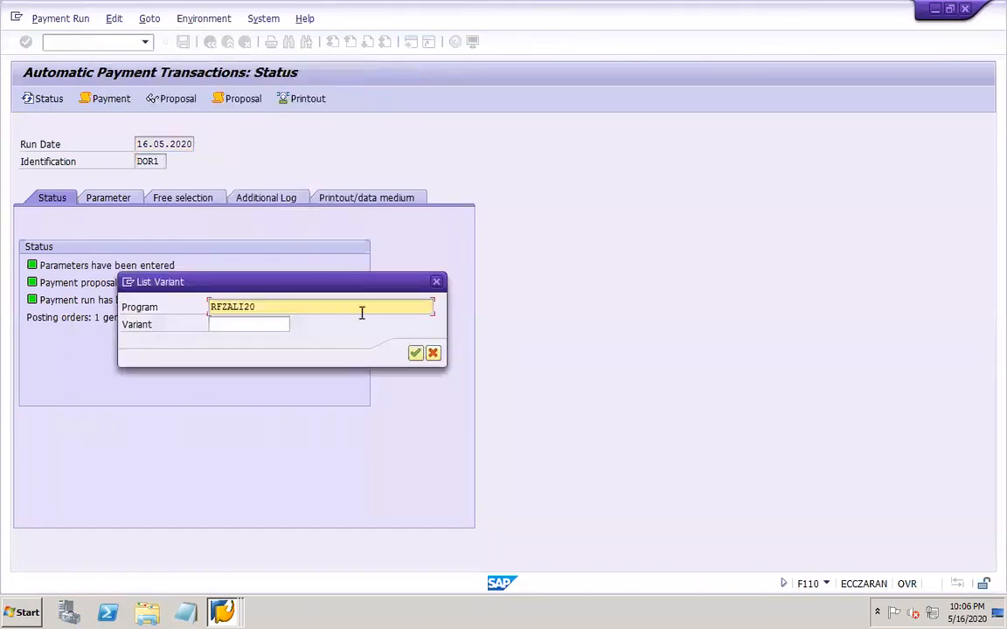
left_click(415, 354)
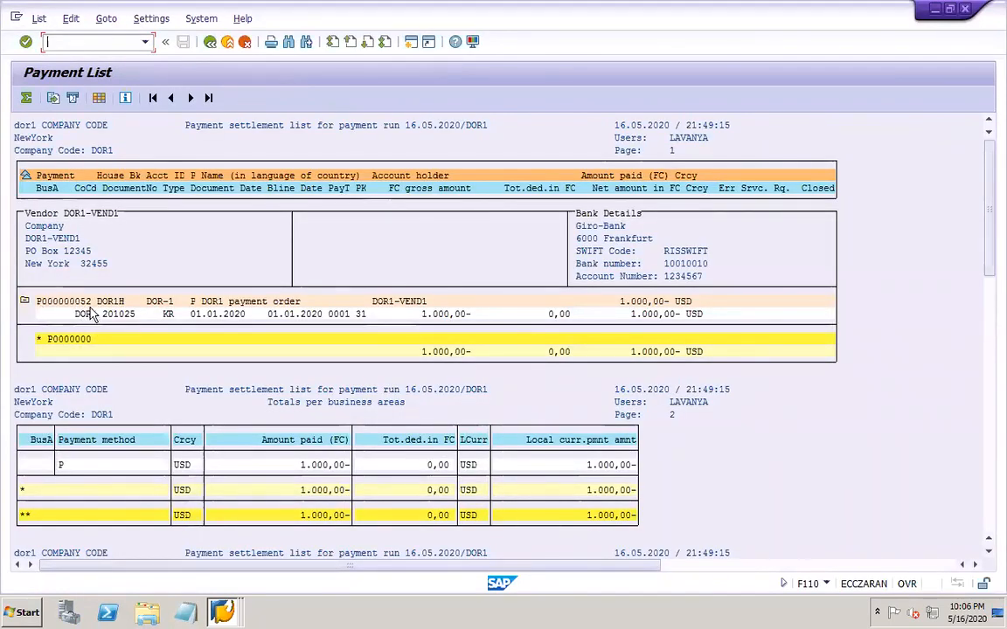
left_click(210, 43)
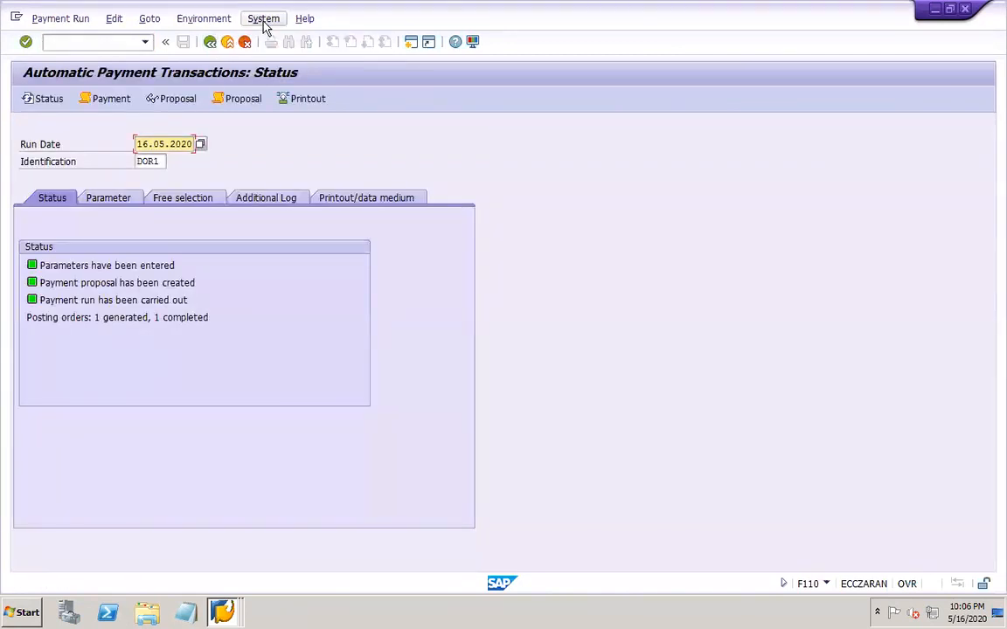
left_click(126, 44)
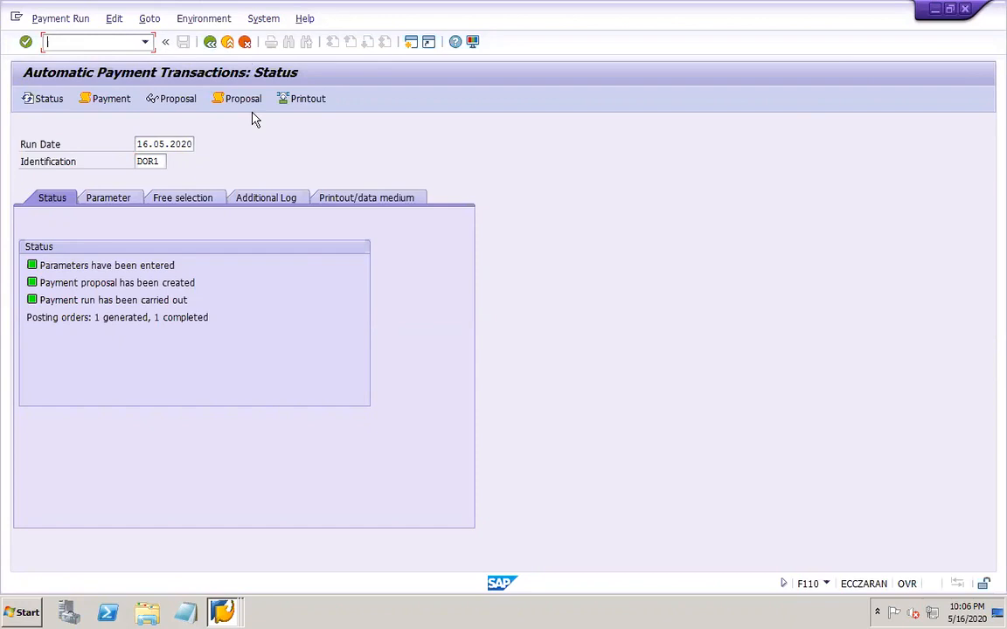
Switch to the vendor line item session, rerun the list for DOR1-VEND1, and check invoice 201025 for its payment order and assignment
left_click(229, 612)
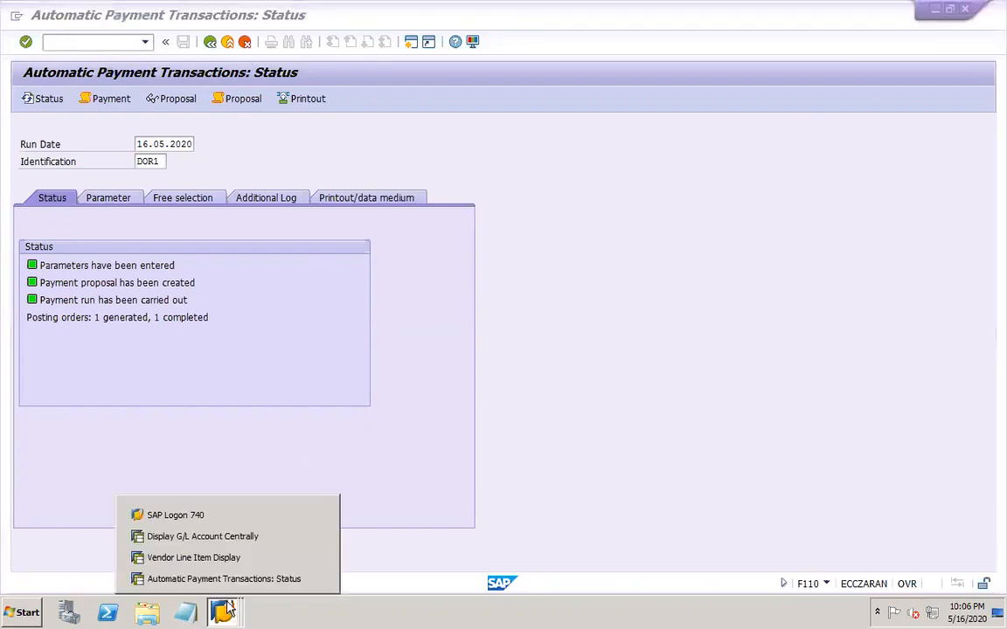
left_click(199, 561)
left_click(210, 41)
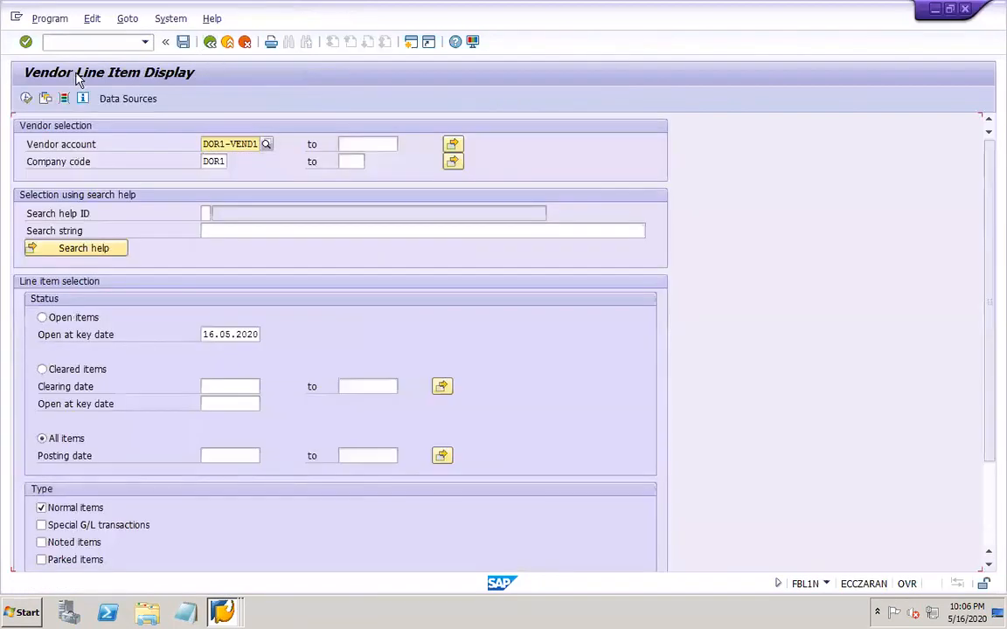
left_click(26, 98)
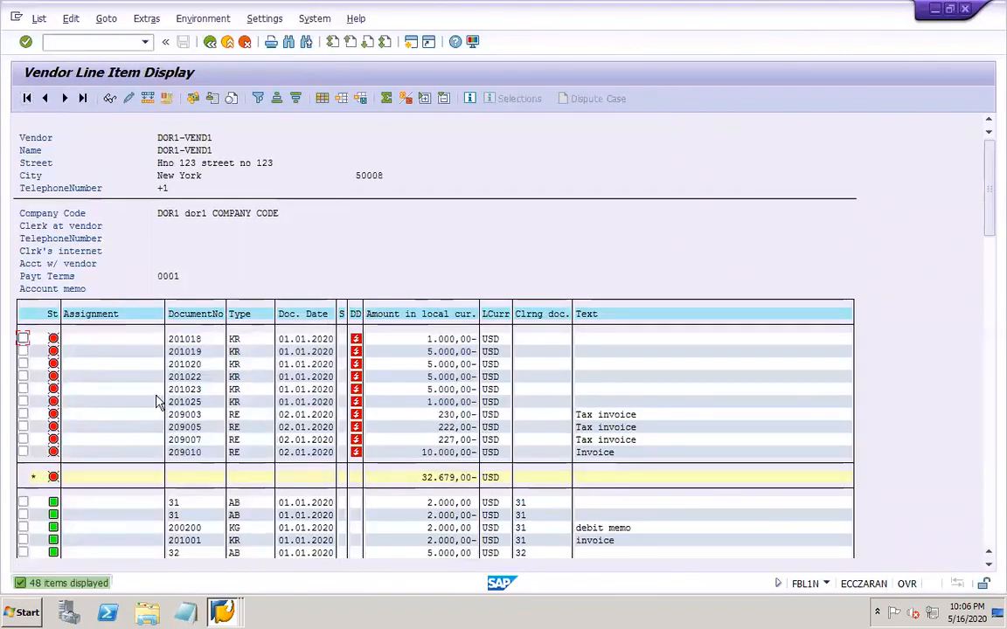
double_click(148, 403)
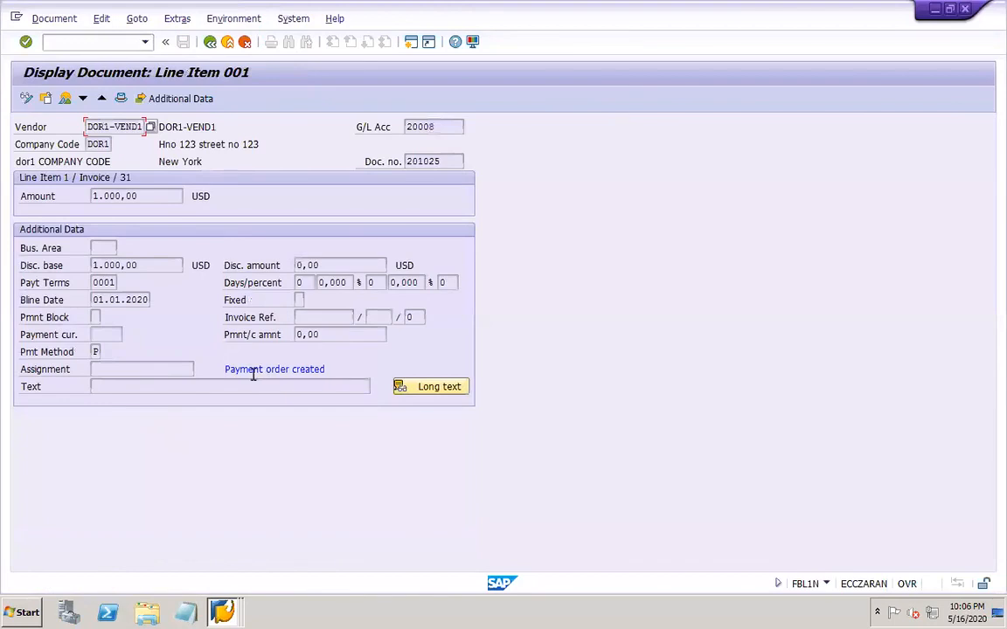
left_click_drag(336, 369, 223, 370)
left_click(175, 368)
Return to the payment run session and display its payment list again to examine the payment order number
left_click(222, 611)
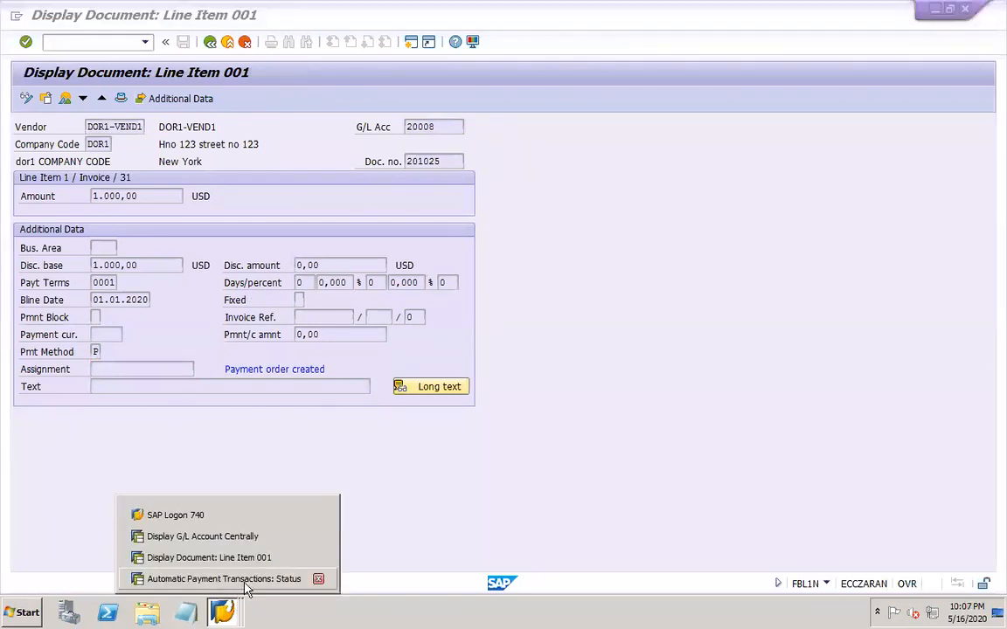
left_click(244, 579)
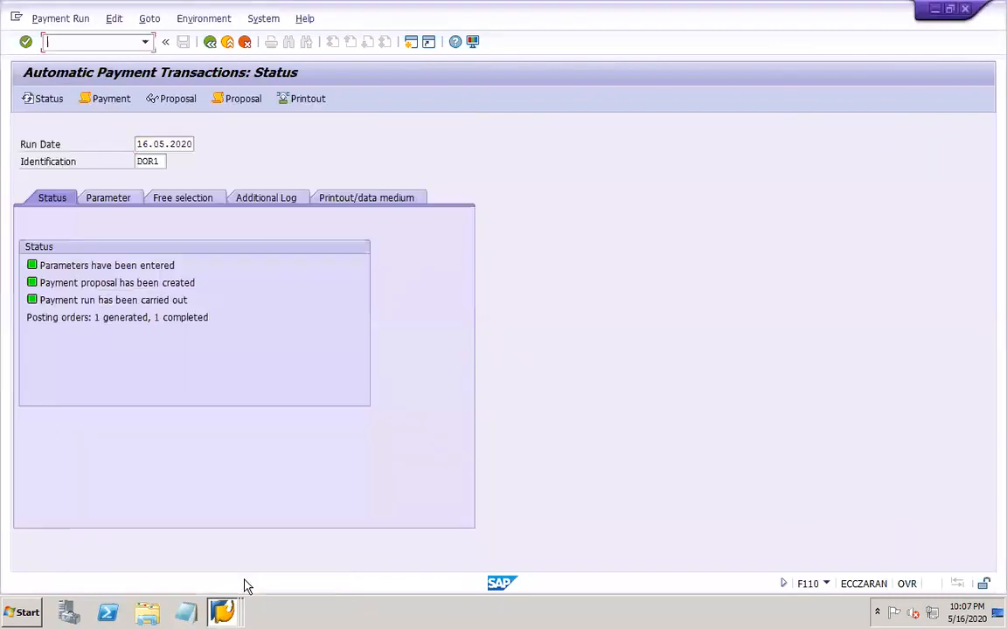
left_click(114, 18)
mouse_move(160, 75)
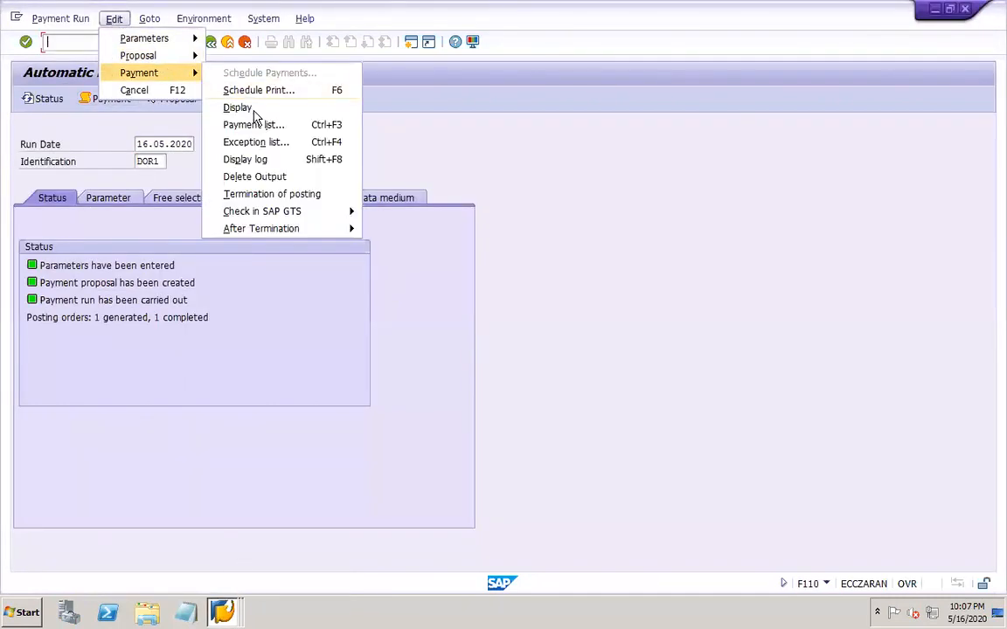
left_click(252, 124)
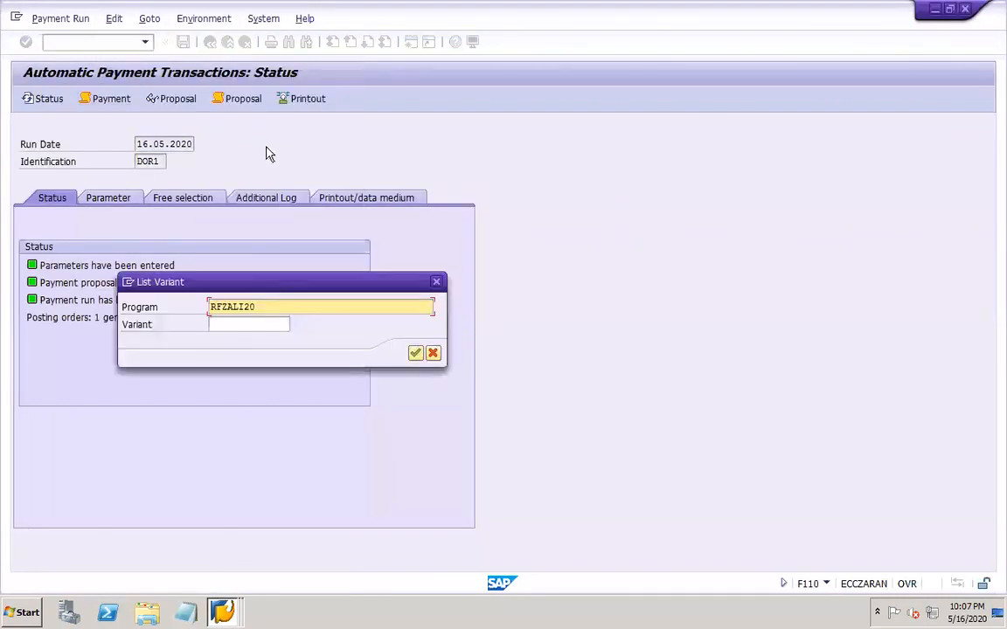
left_click(416, 352)
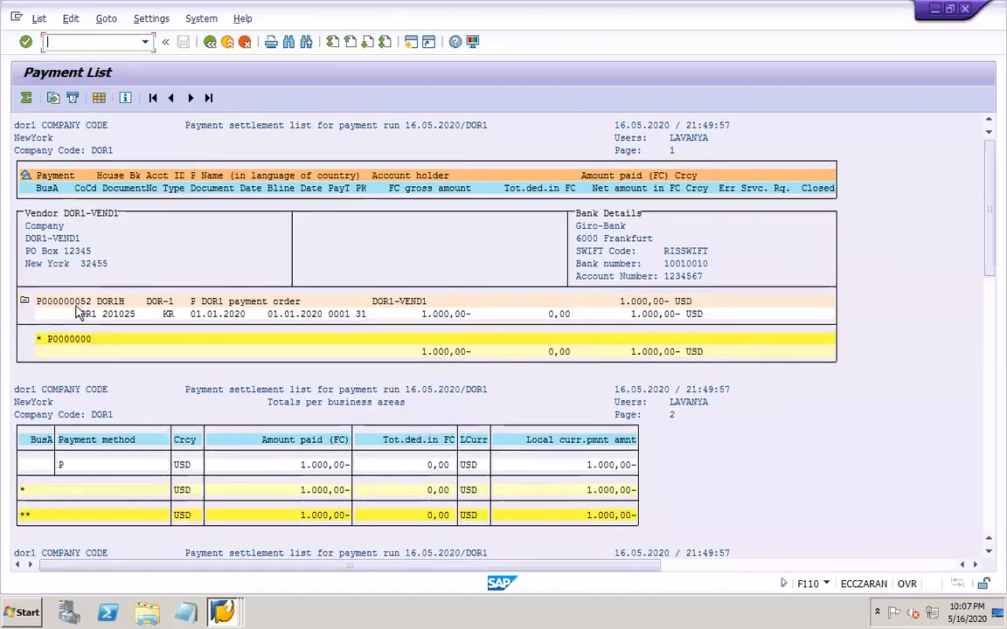
Switch back to the invoice line item and examine its Assignment field against the payment order
left_click(223, 614)
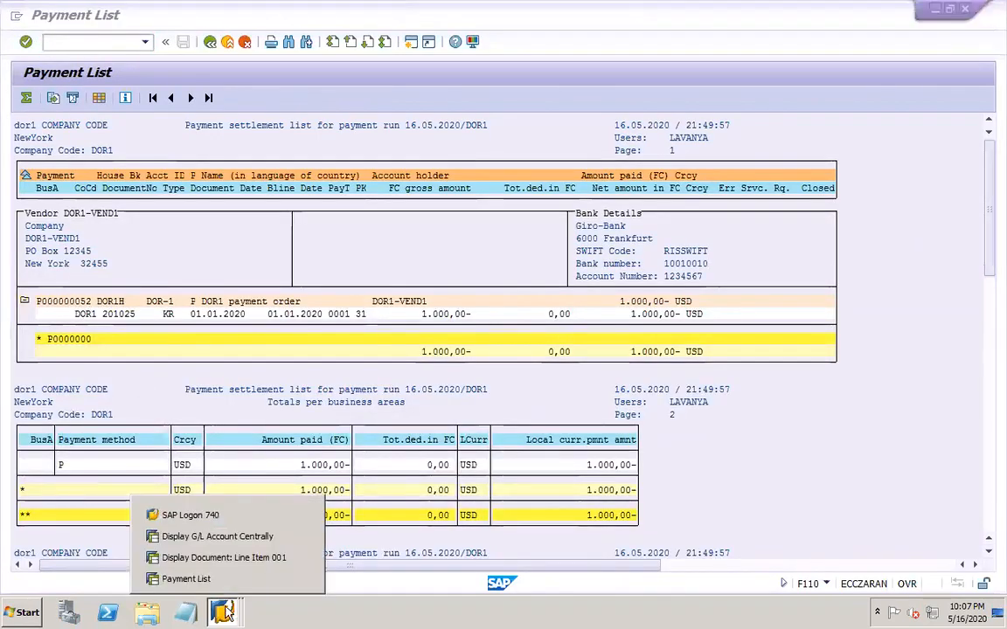
left_click(221, 557)
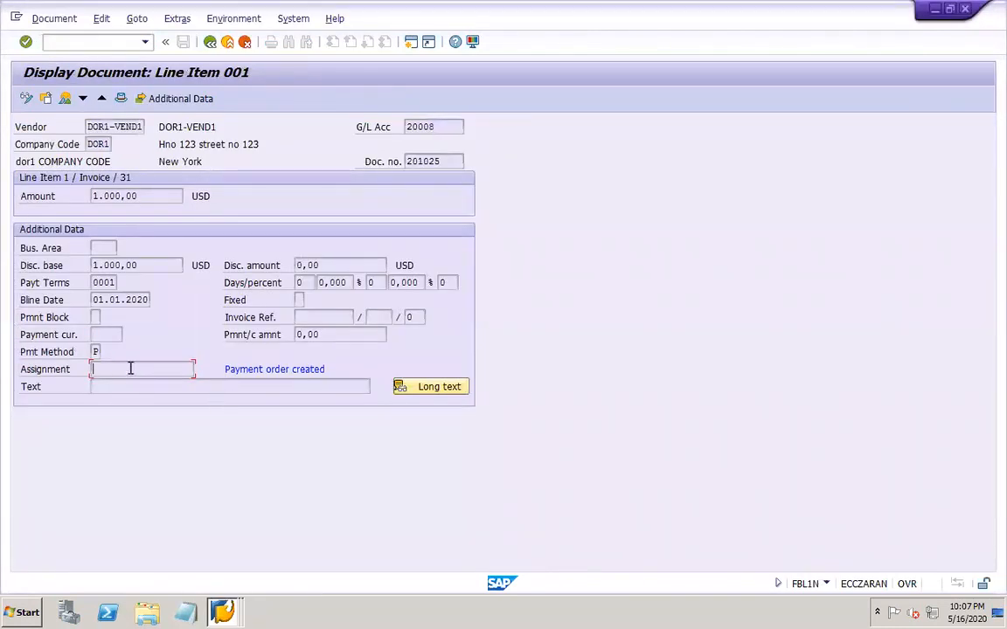
left_click(224, 615)
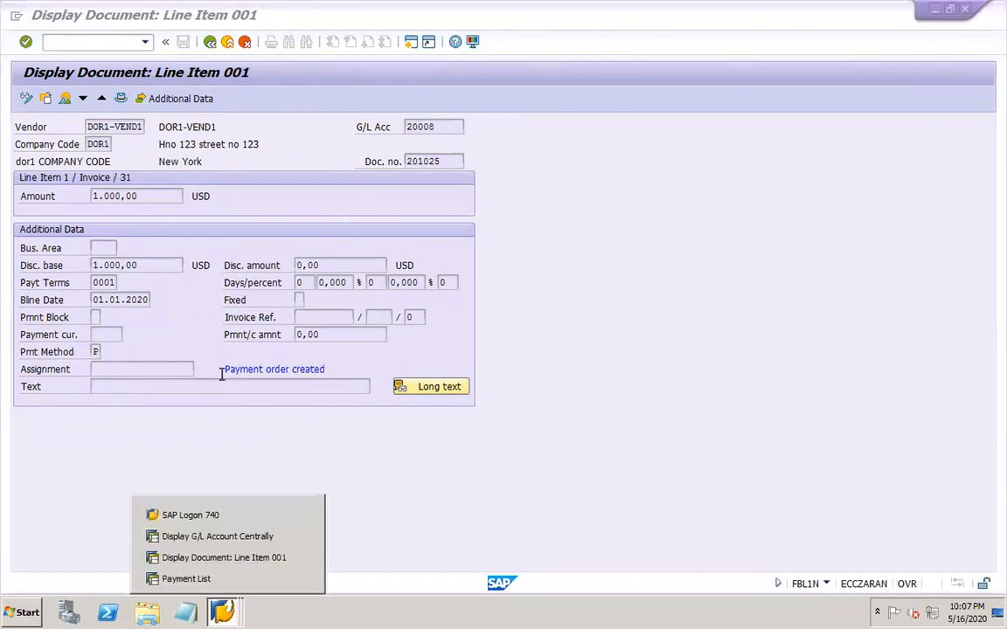
left_click(182, 374)
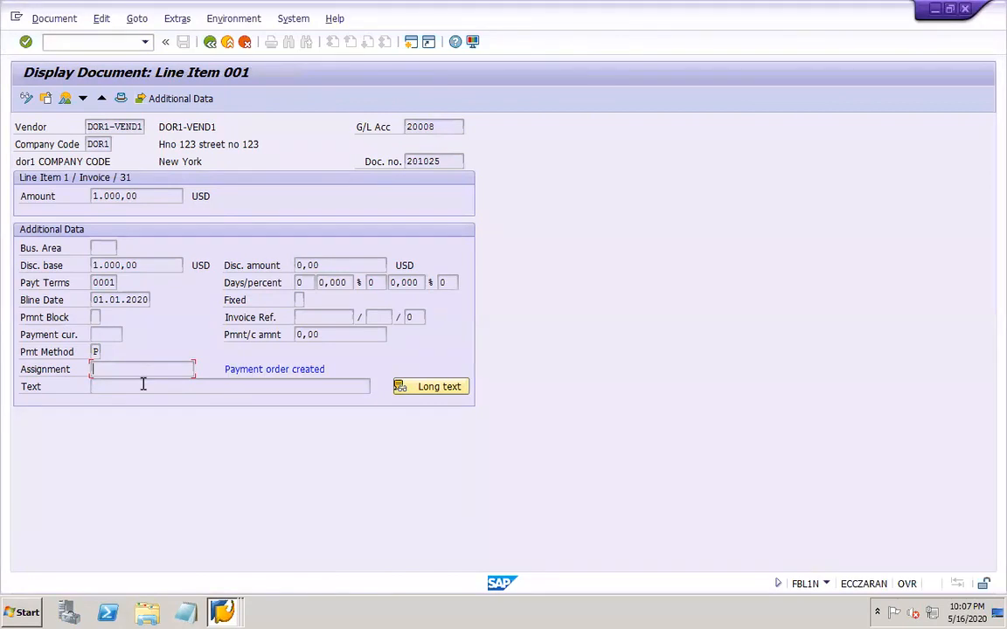
left_click(223, 613)
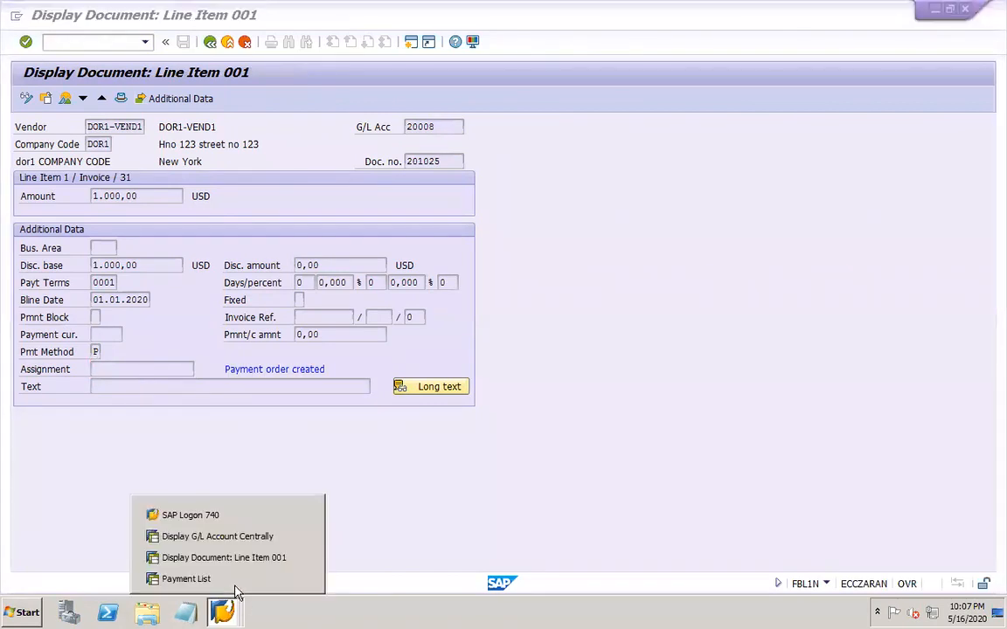
left_click(224, 558)
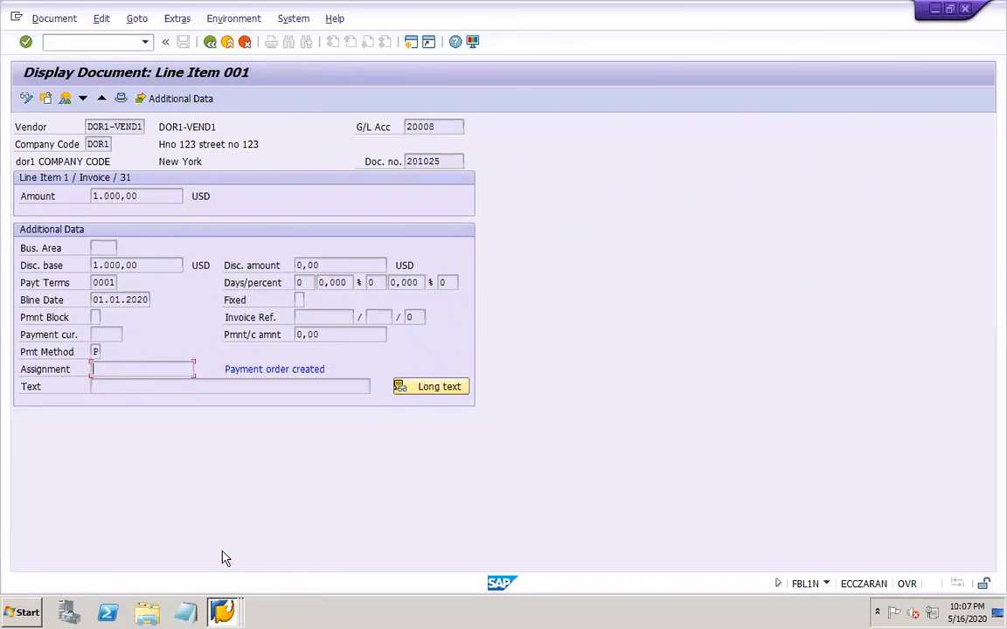
Switch to the G/L account session, review the available sort keys for the Cash account, and close the list without choosing one
left_click(223, 613)
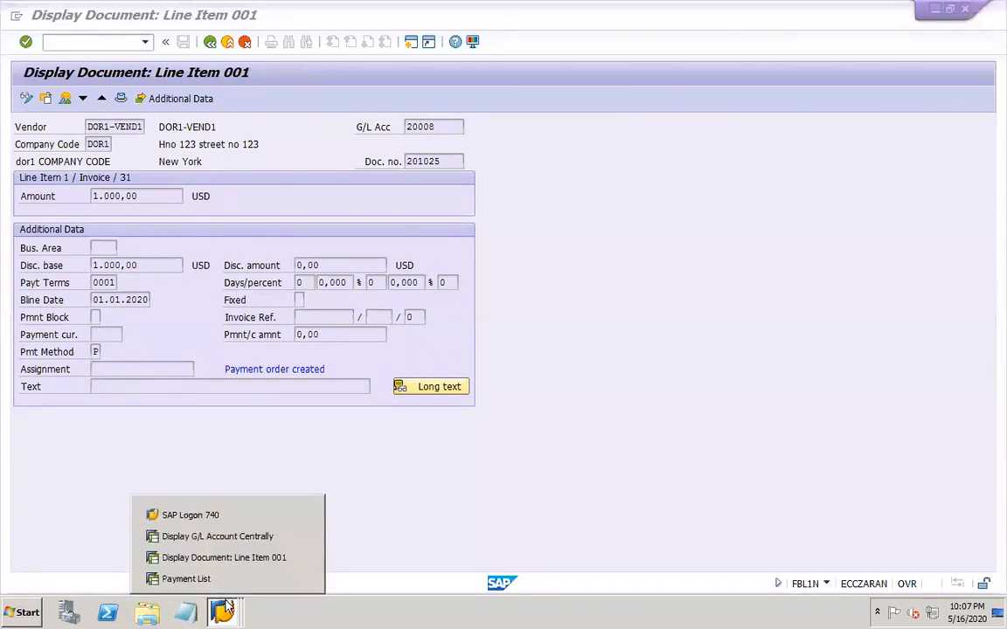
left_click(223, 536)
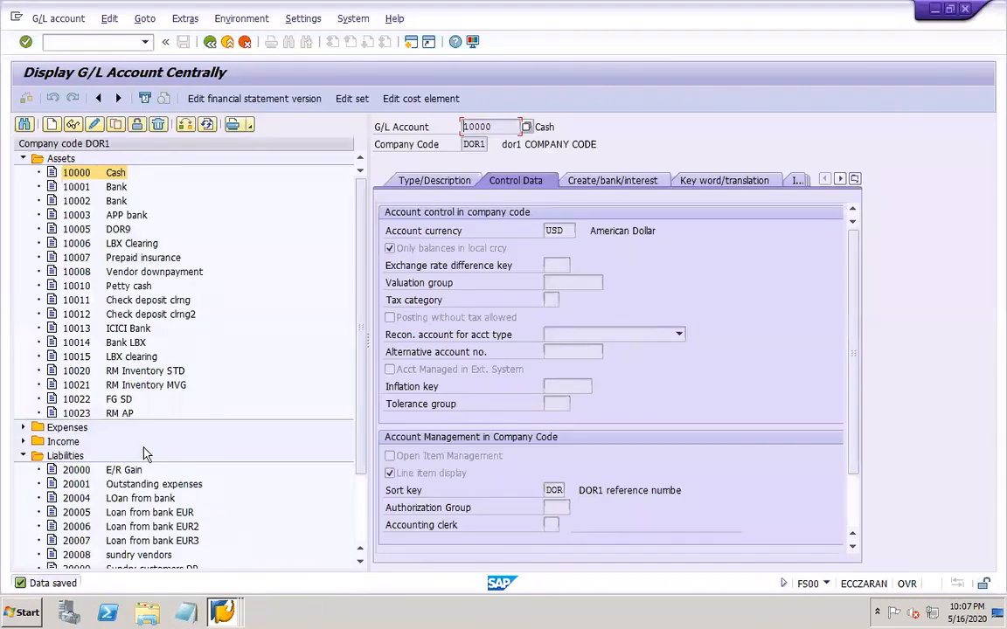
left_click(558, 491)
left_click(570, 492)
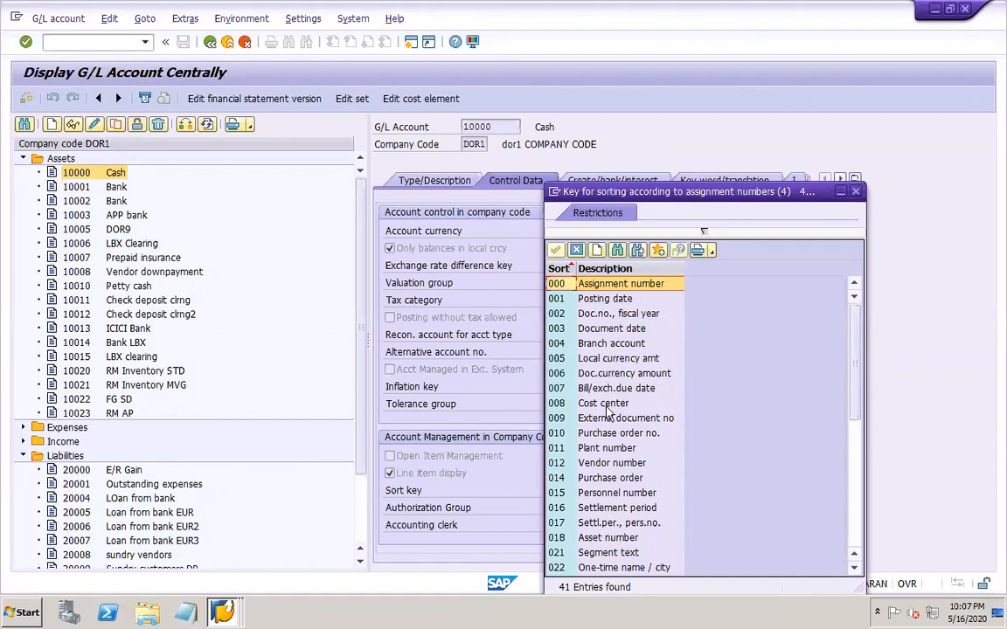
left_click(857, 535)
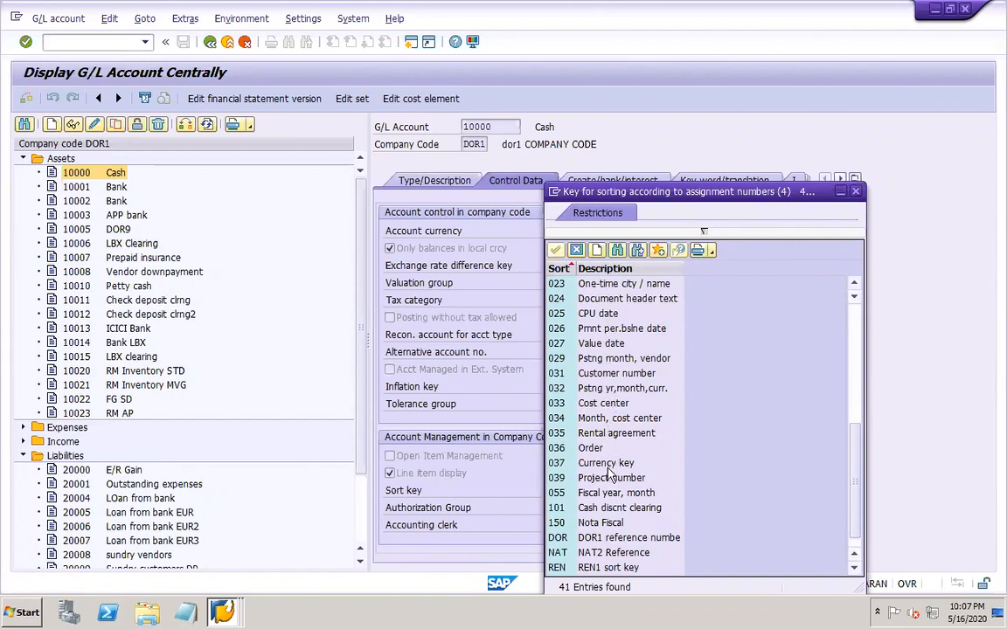
left_click(853, 552)
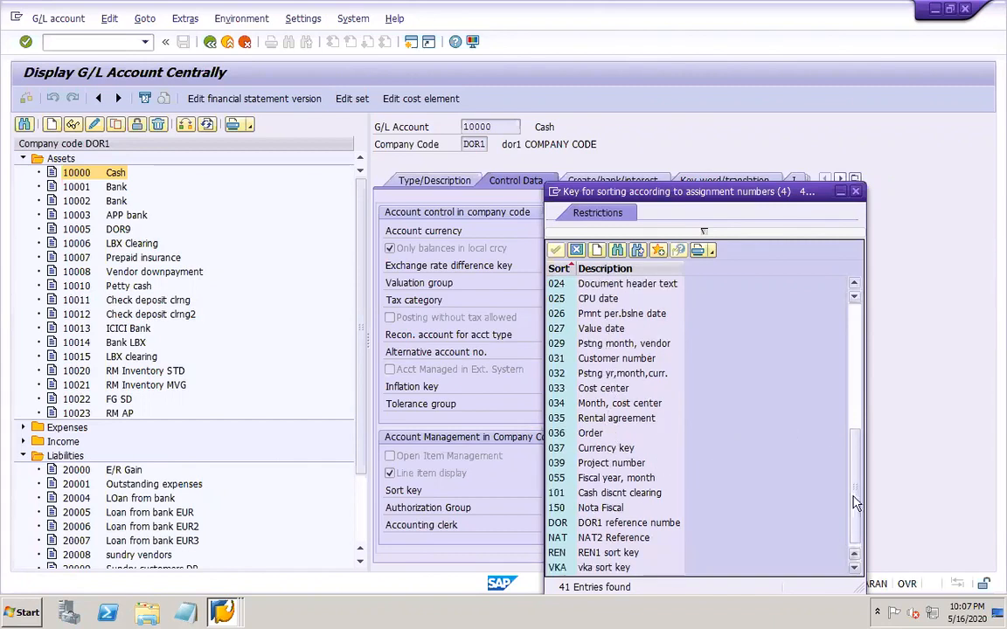
left_click(856, 327)
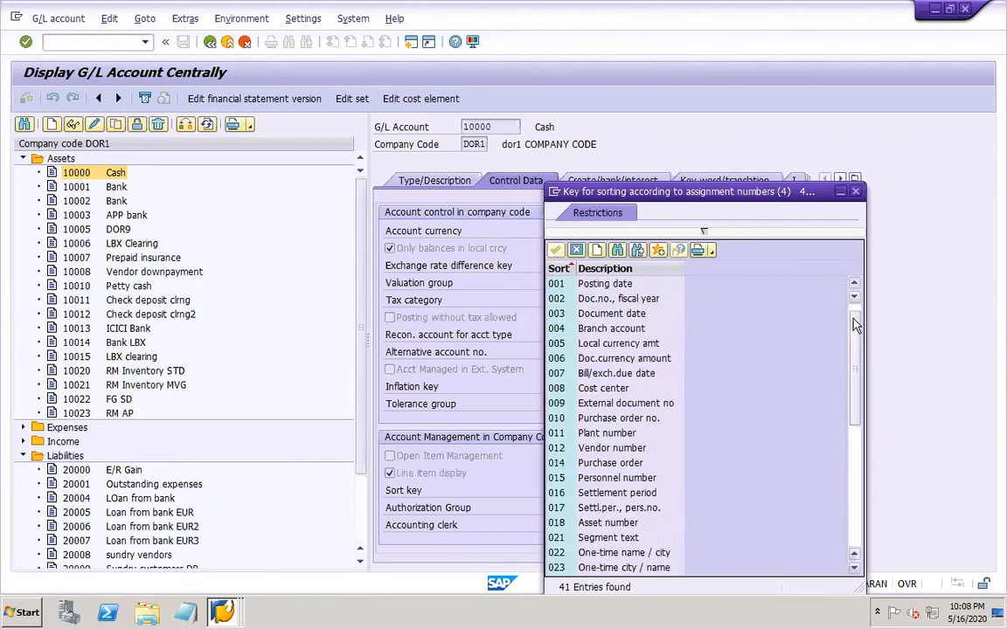
left_click(854, 283)
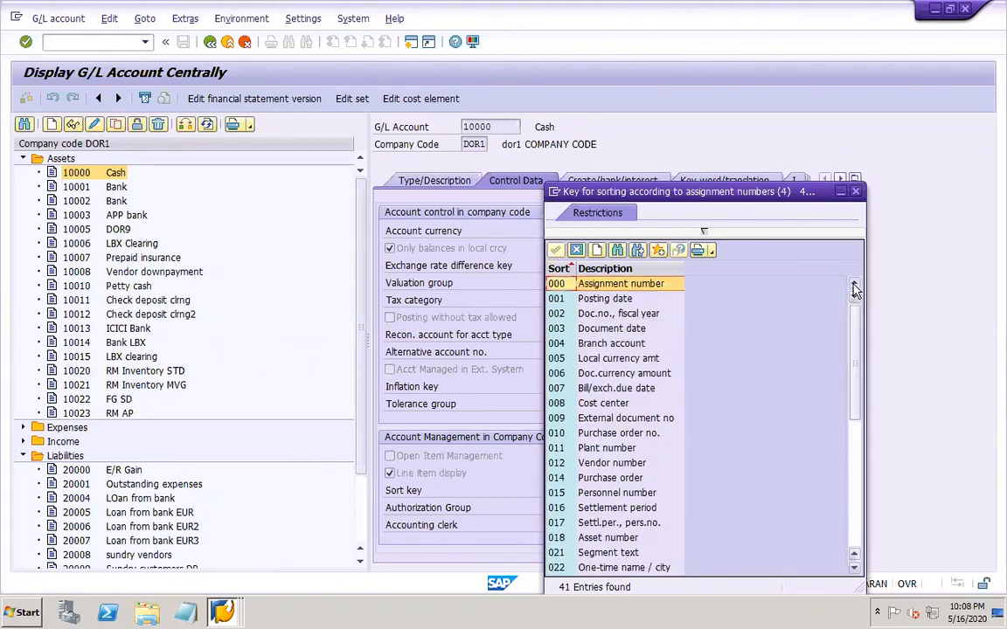
left_click(577, 252)
Open transaction OB16 in a new session and position the sort key overview at entry DOR
left_click(75, 45)
type("/OOB16")
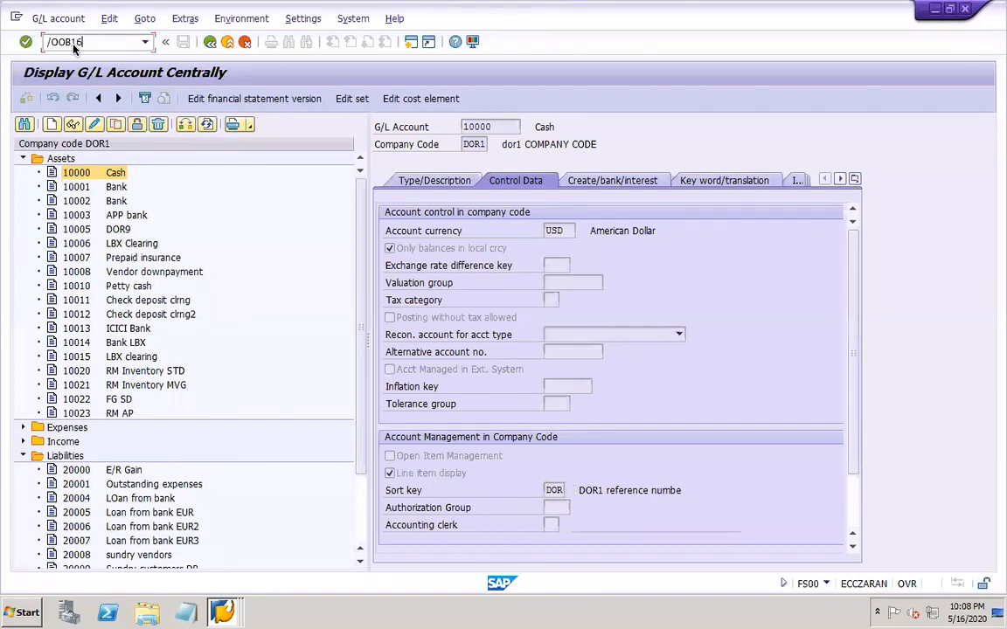
key("Return")
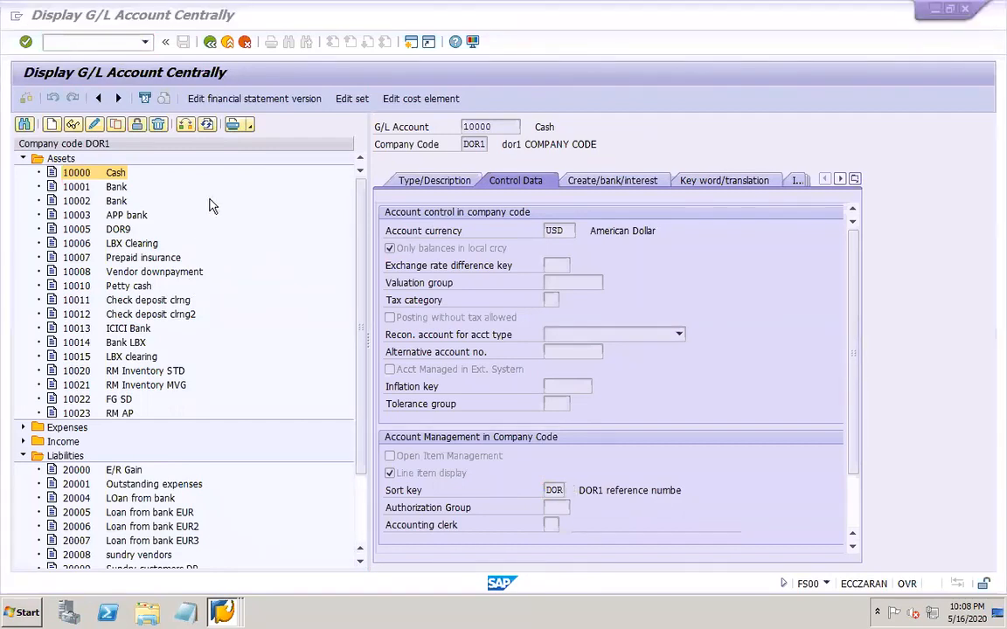
left_click(566, 495)
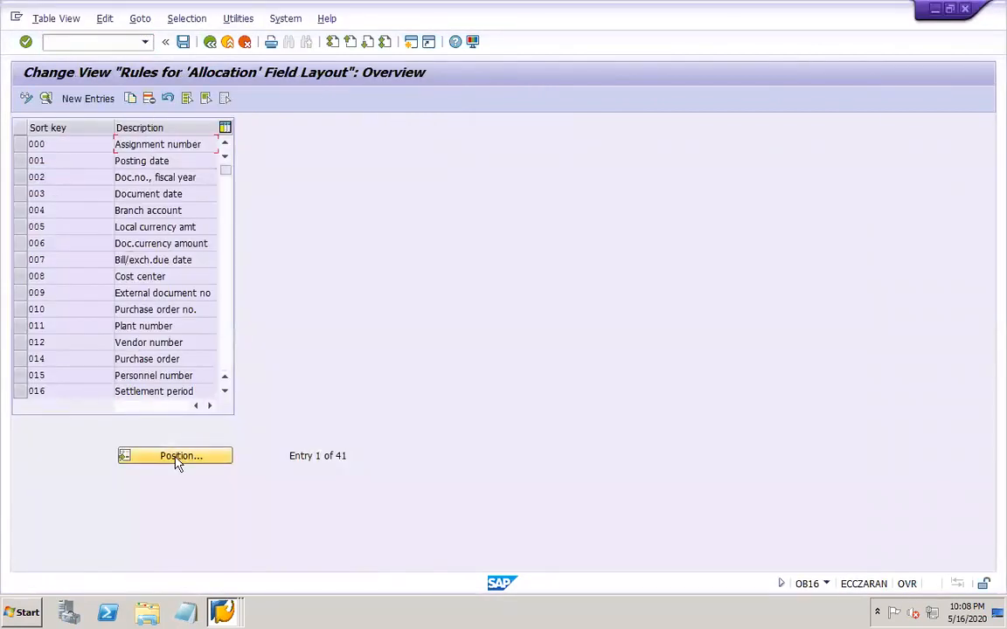
left_click(177, 460)
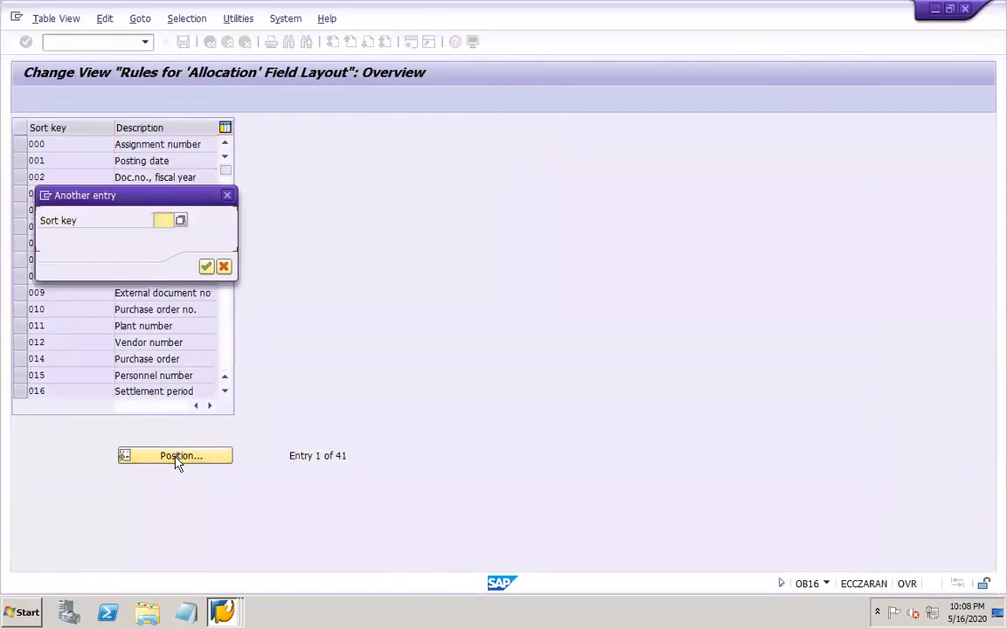
type("DOR")
key("Return")
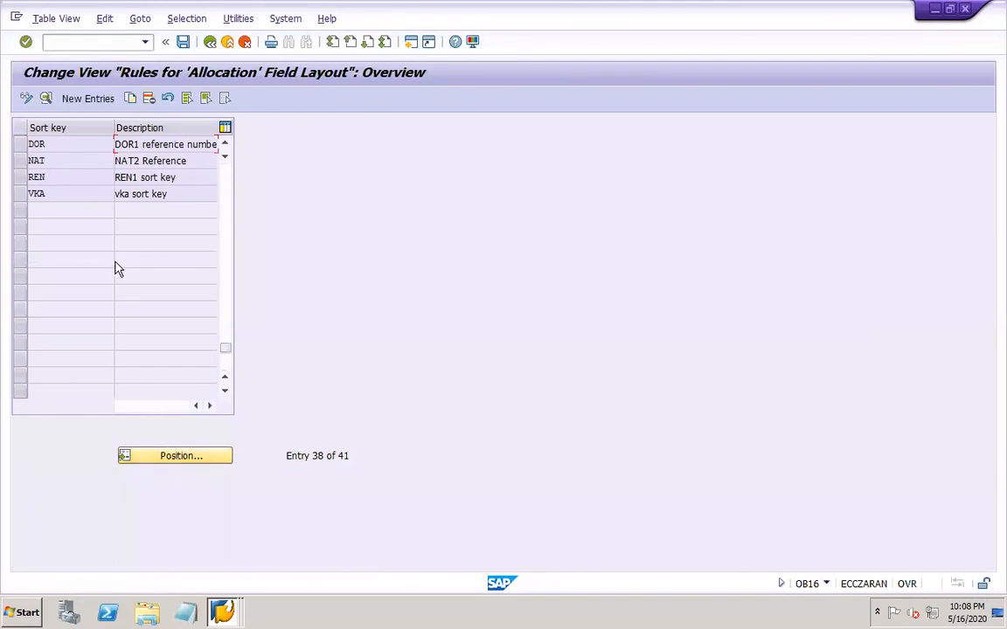
Open the details of sort key DOR and search the Field1 field list for PAYMENT ORDER
double_click(96, 146)
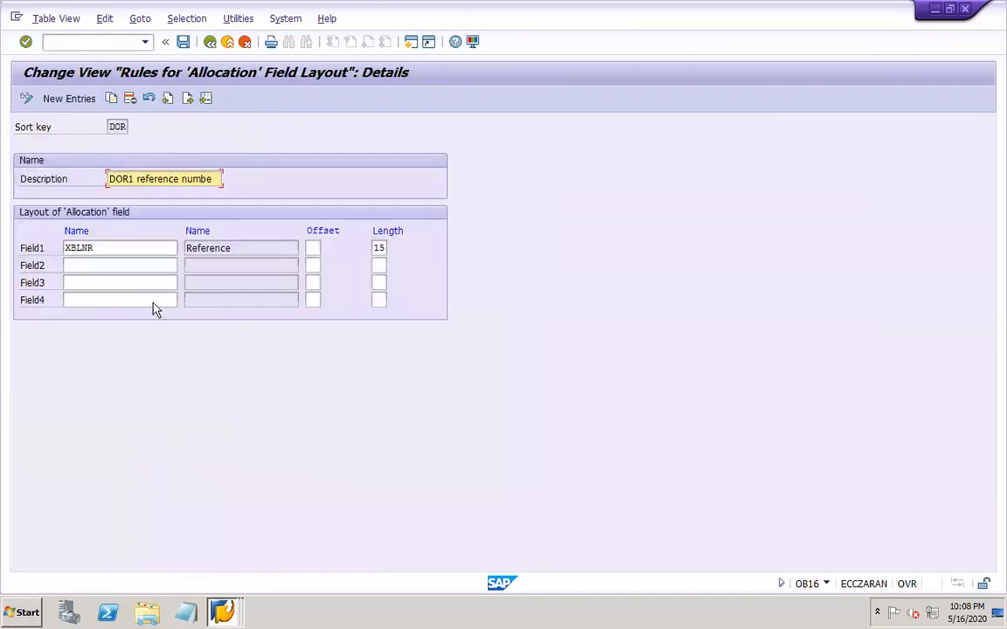
left_click(168, 248)
left_click(185, 249)
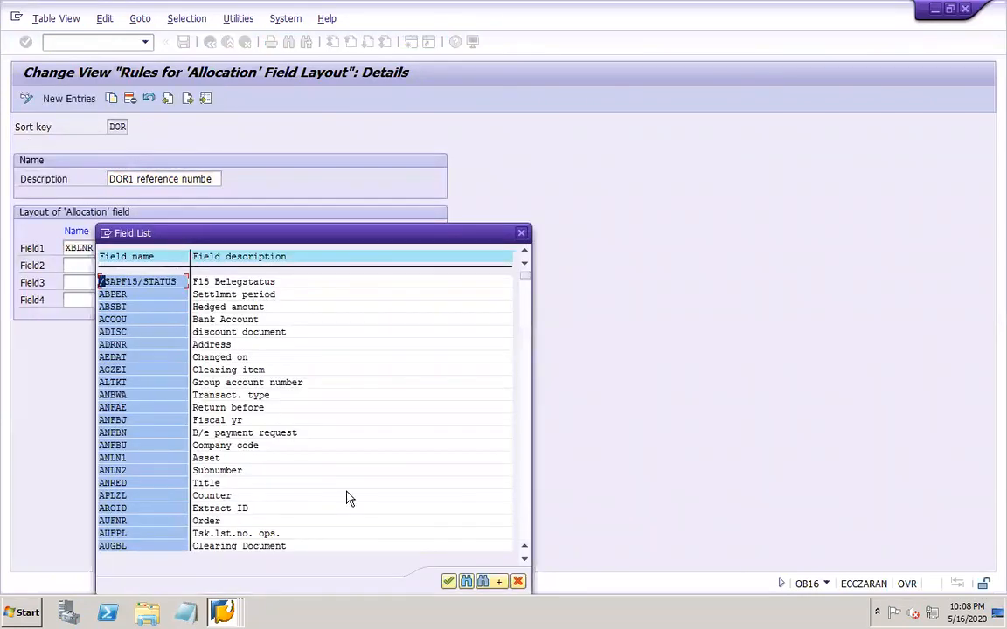
left_click(524, 533)
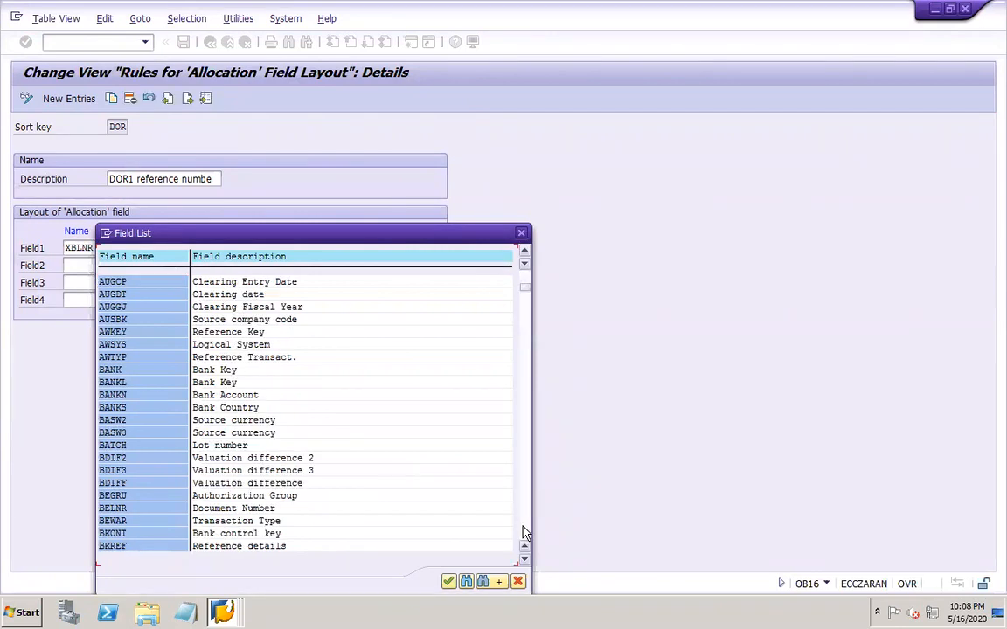
left_click(467, 583)
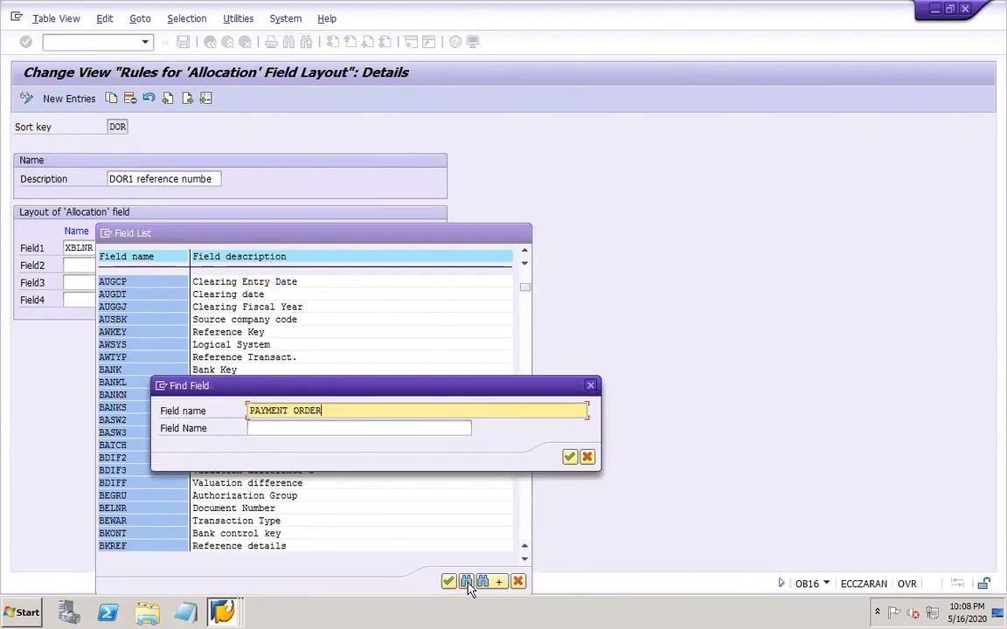
key("Return")
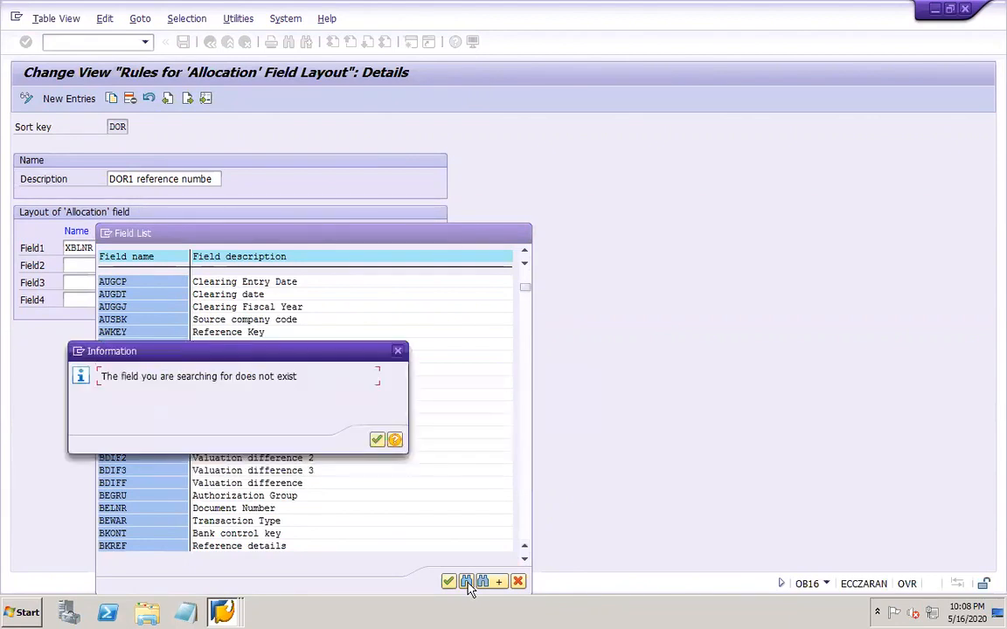
left_click(397, 353)
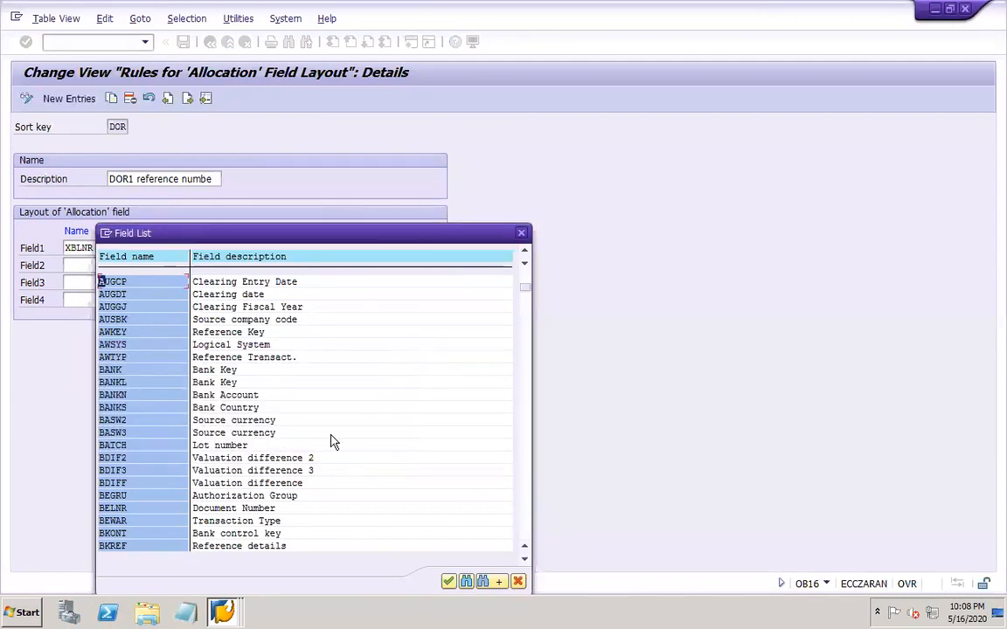
Look through the rest of the field list for a payment order field and close it without choosing one
left_click(524, 515)
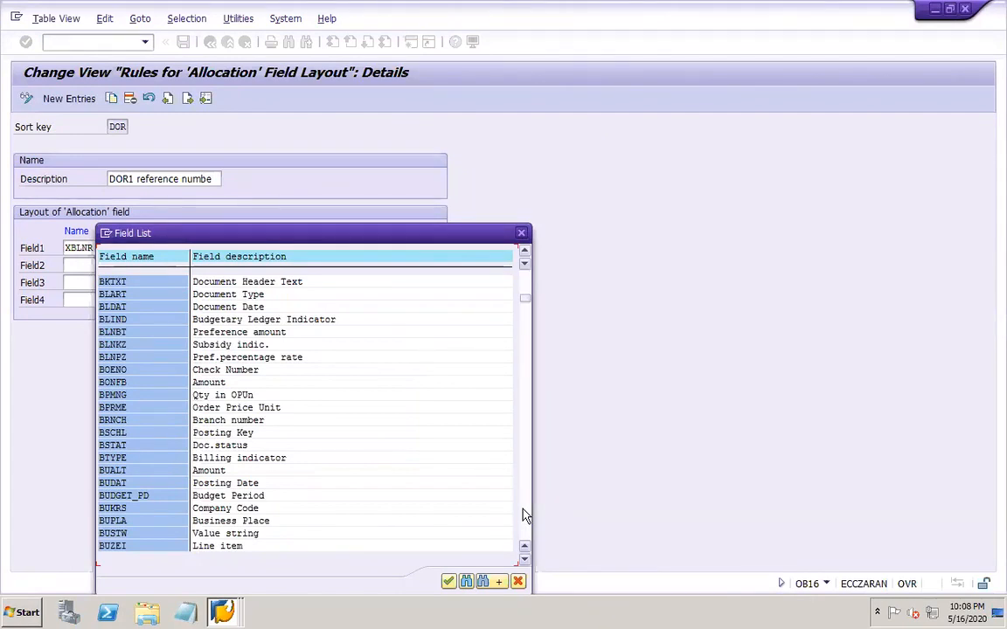
left_click(524, 515)
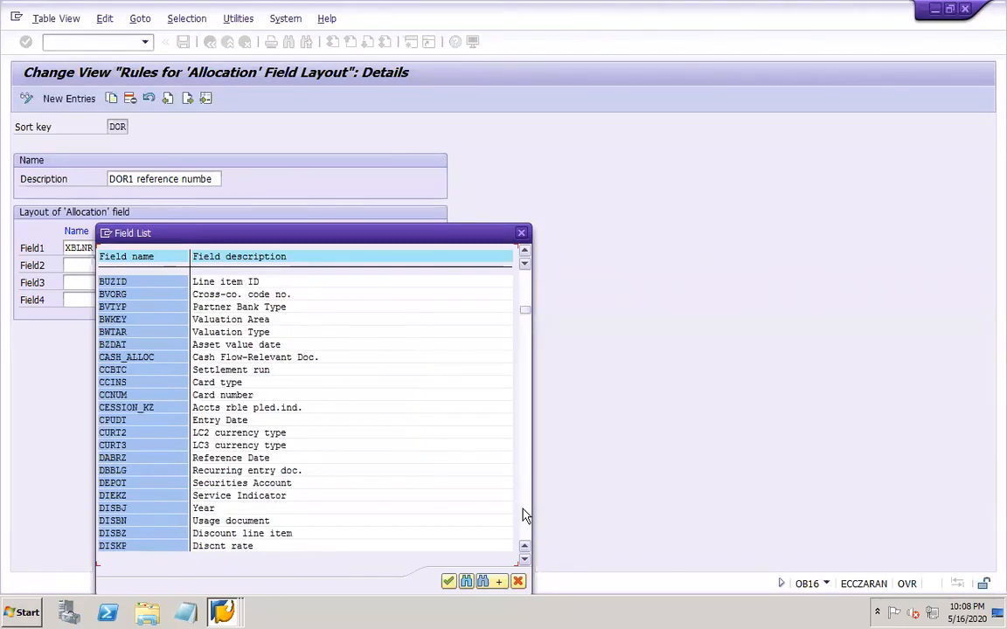
left_click(525, 515)
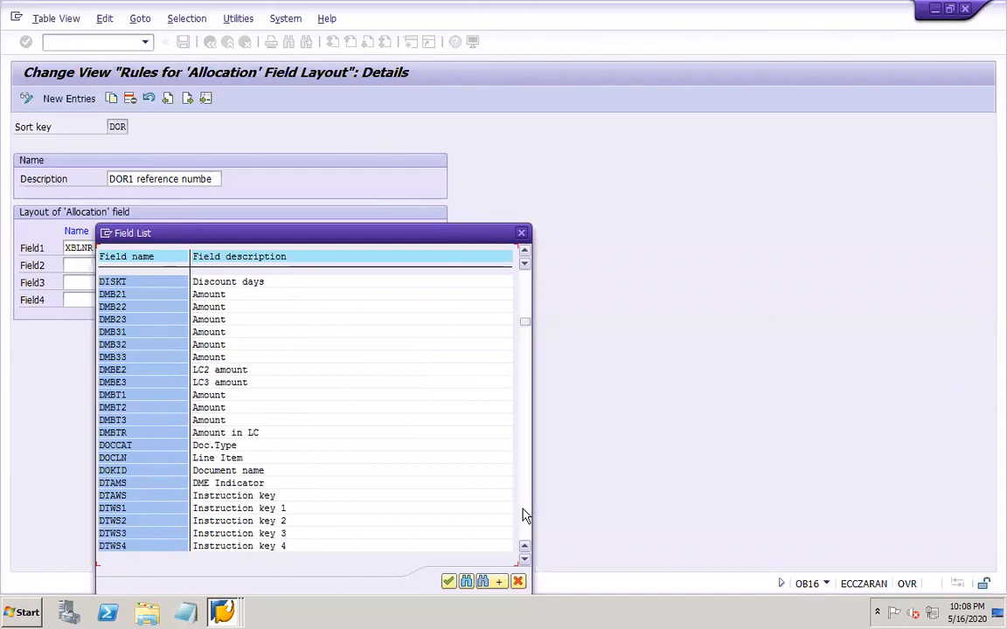
left_click(524, 514)
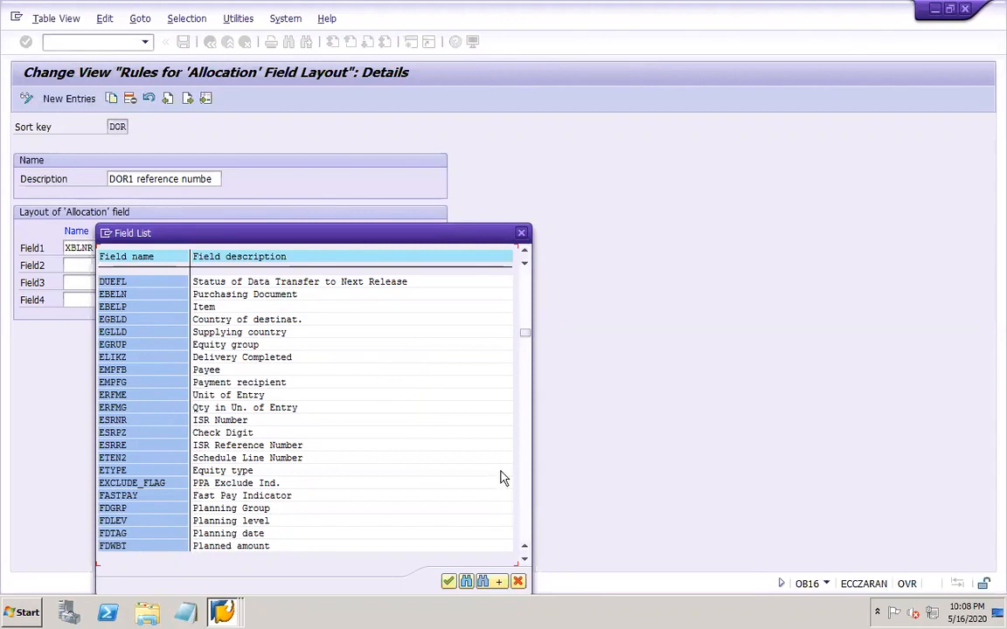
left_click(528, 513)
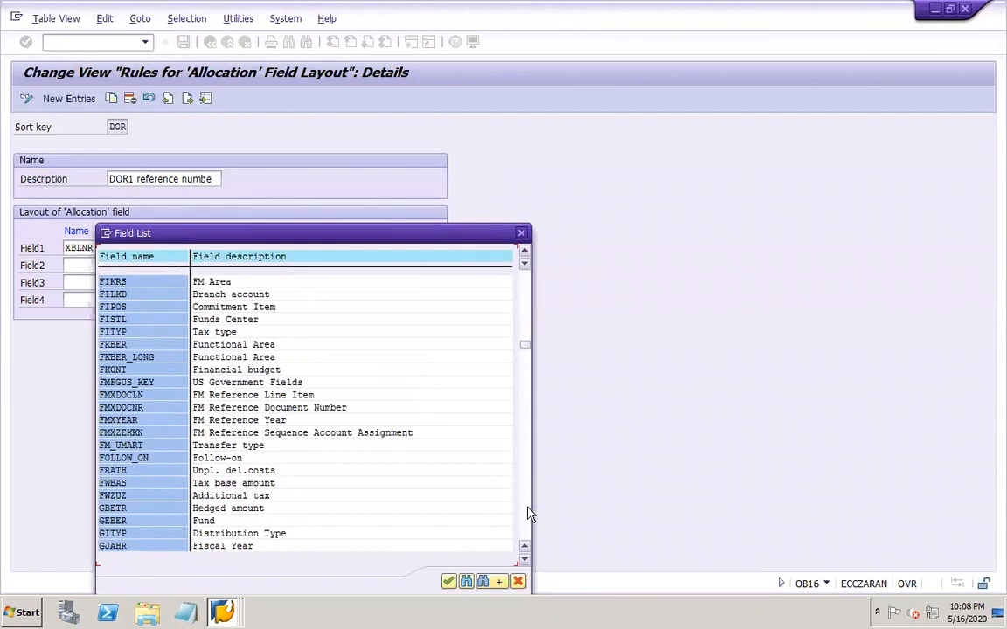
left_click(528, 514)
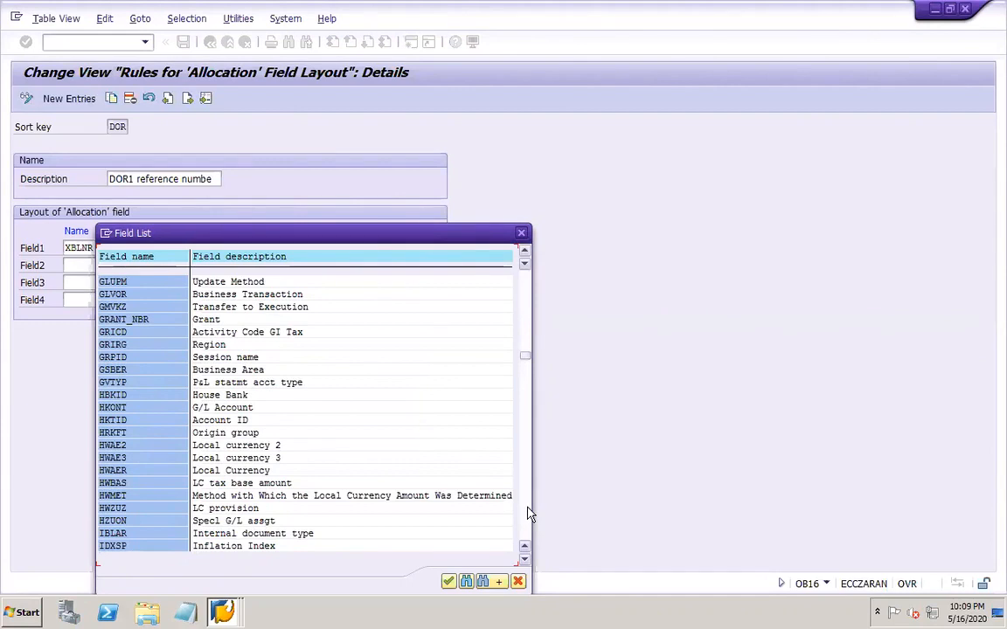
left_click(528, 513)
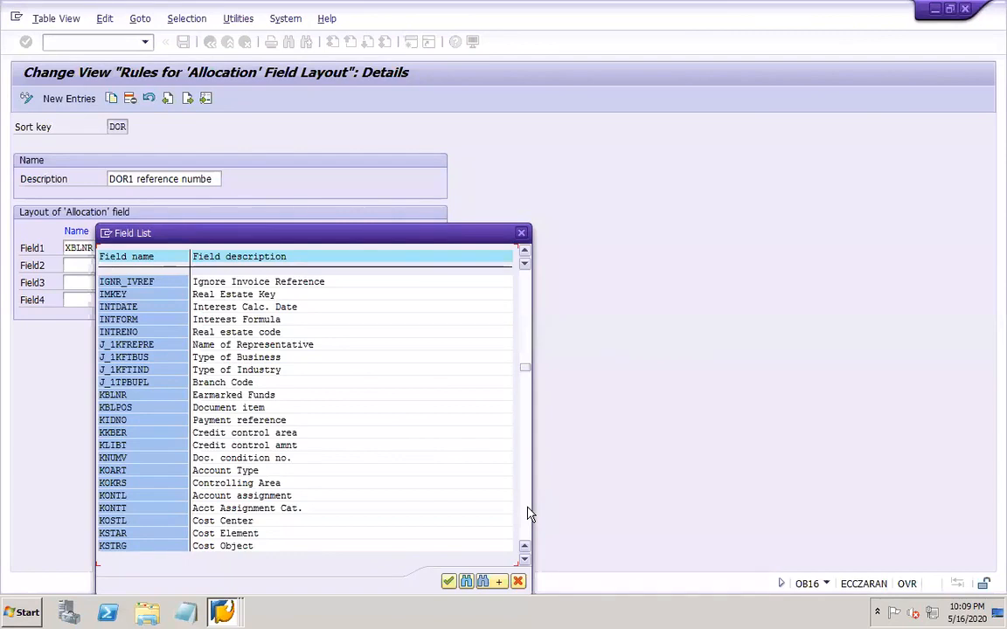
left_click(528, 513)
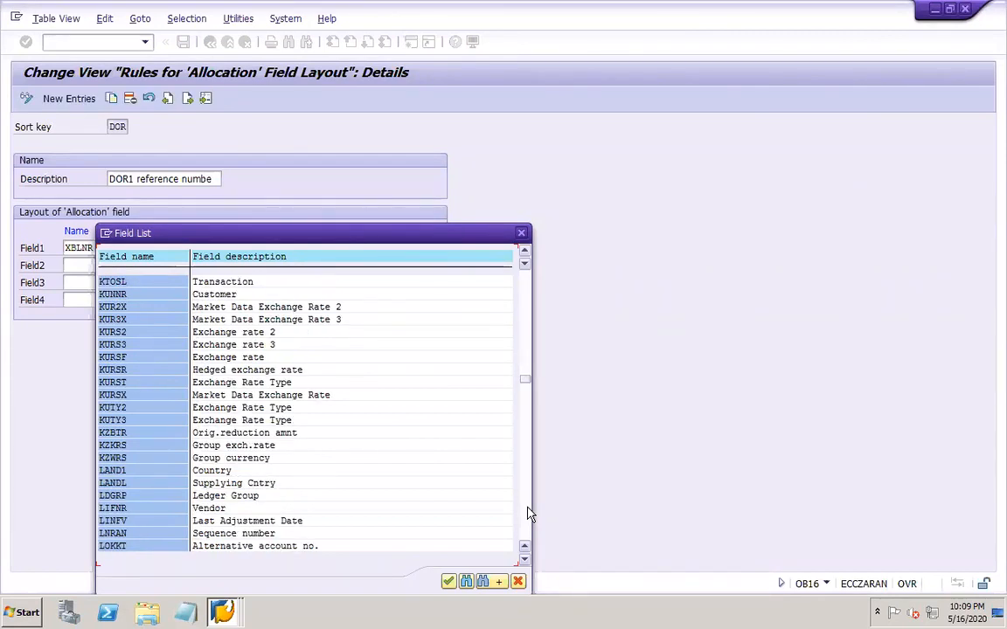
left_click(528, 513)
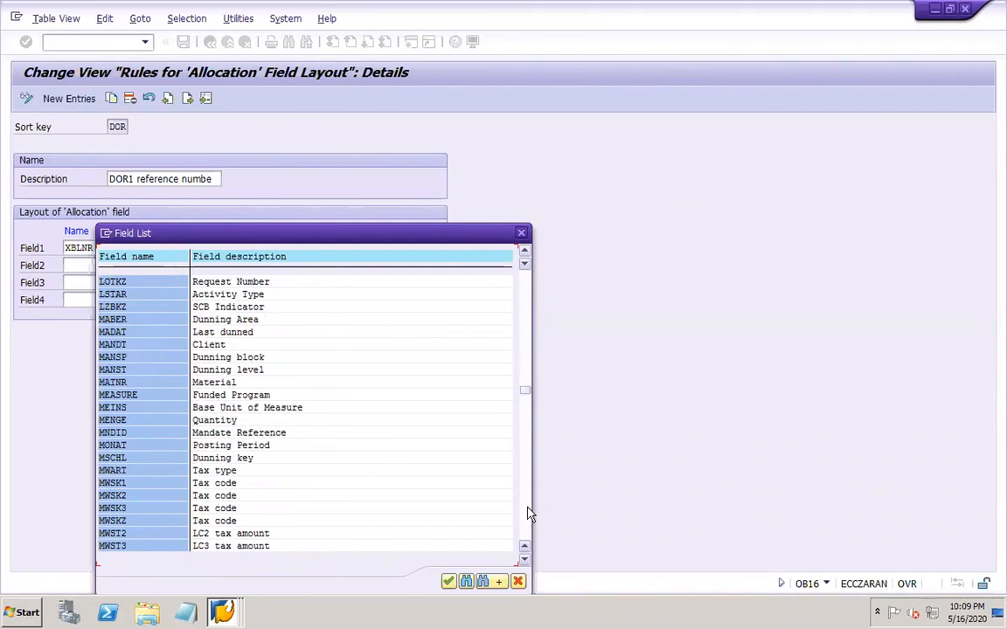
left_click(528, 513)
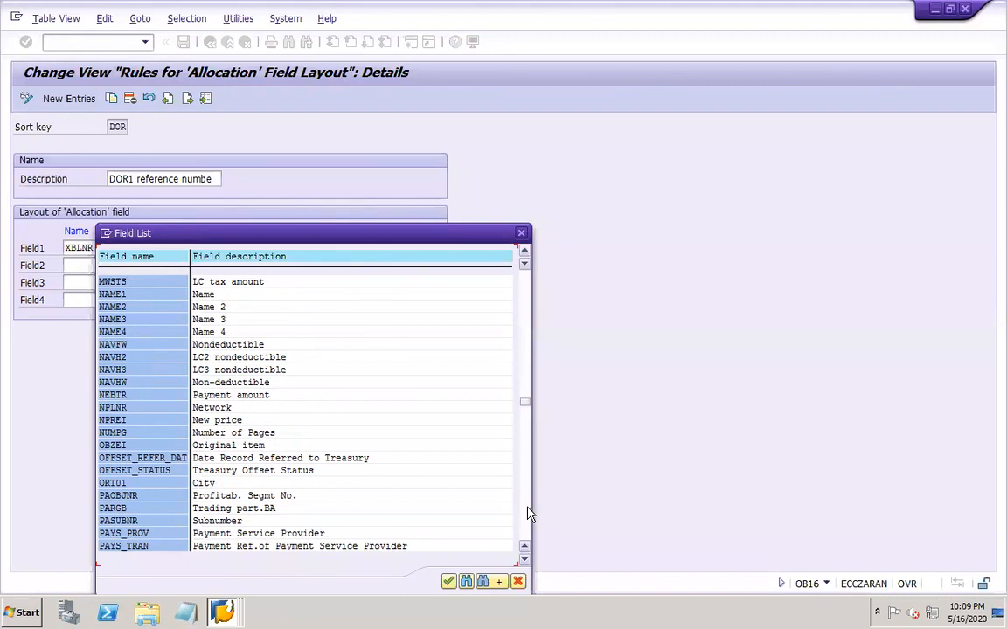
left_click(528, 513)
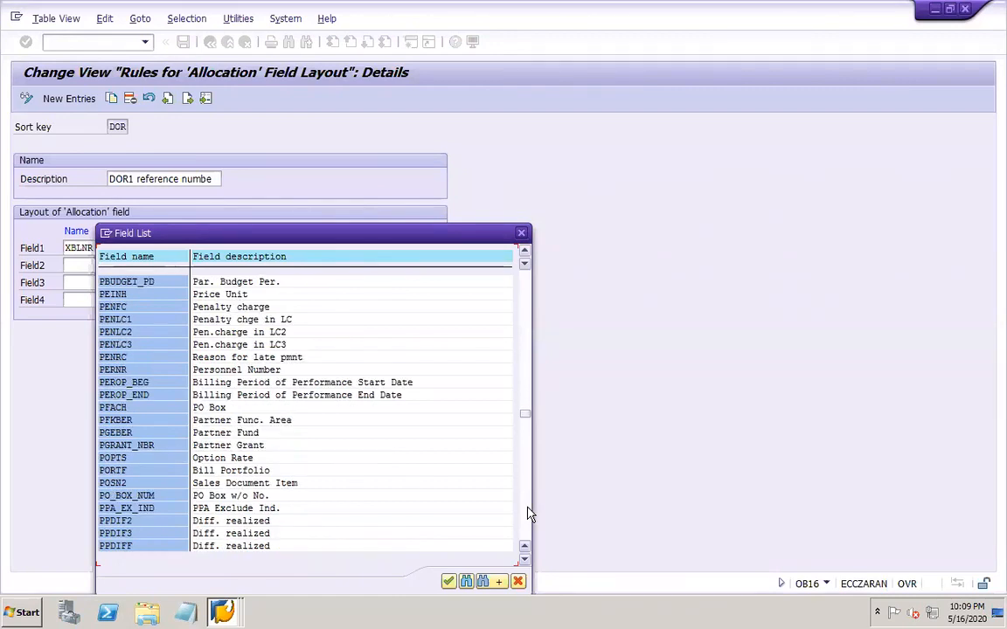
left_click(528, 514)
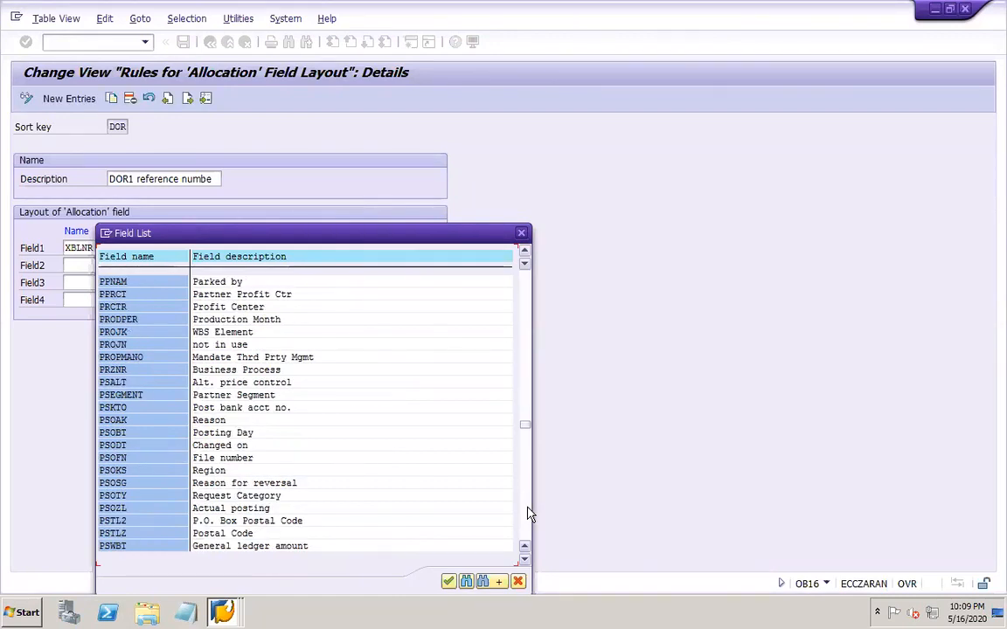
left_click(528, 514)
left_click(528, 513)
left_click(528, 513)
left_click(528, 513)
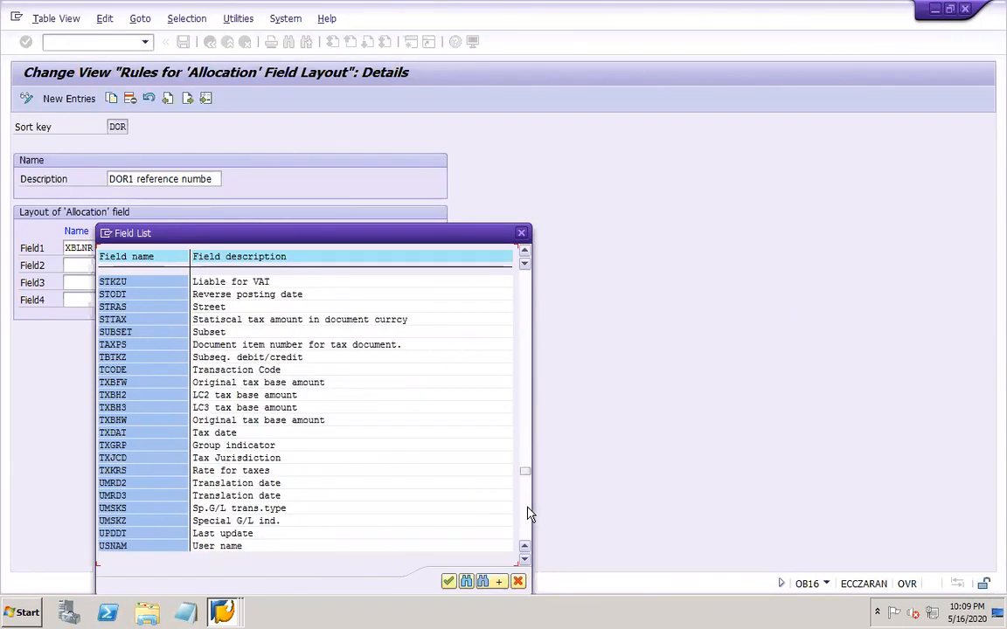
left_click(528, 513)
left_click(528, 514)
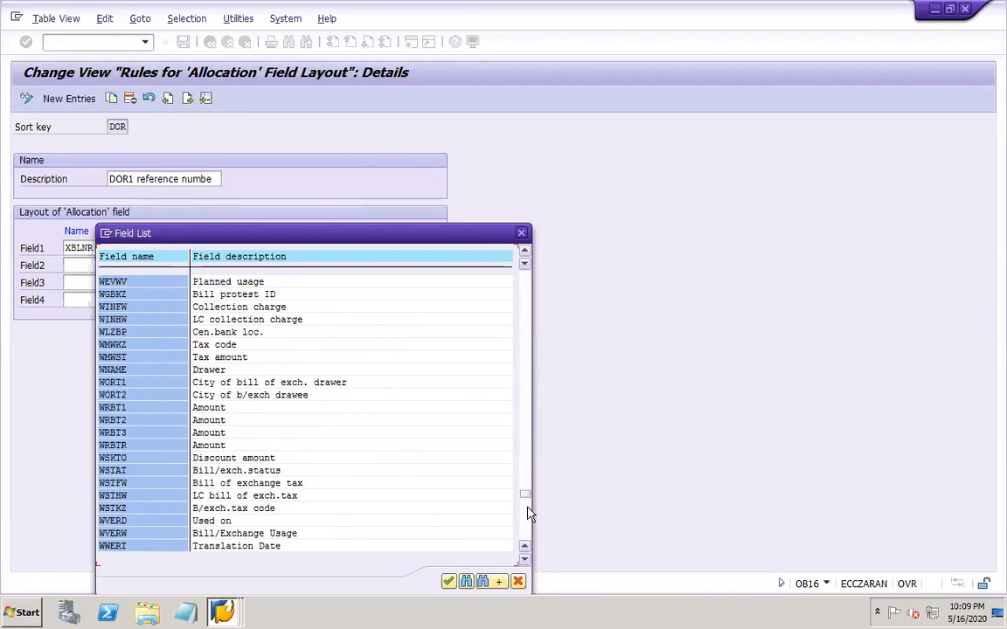
left_click(528, 513)
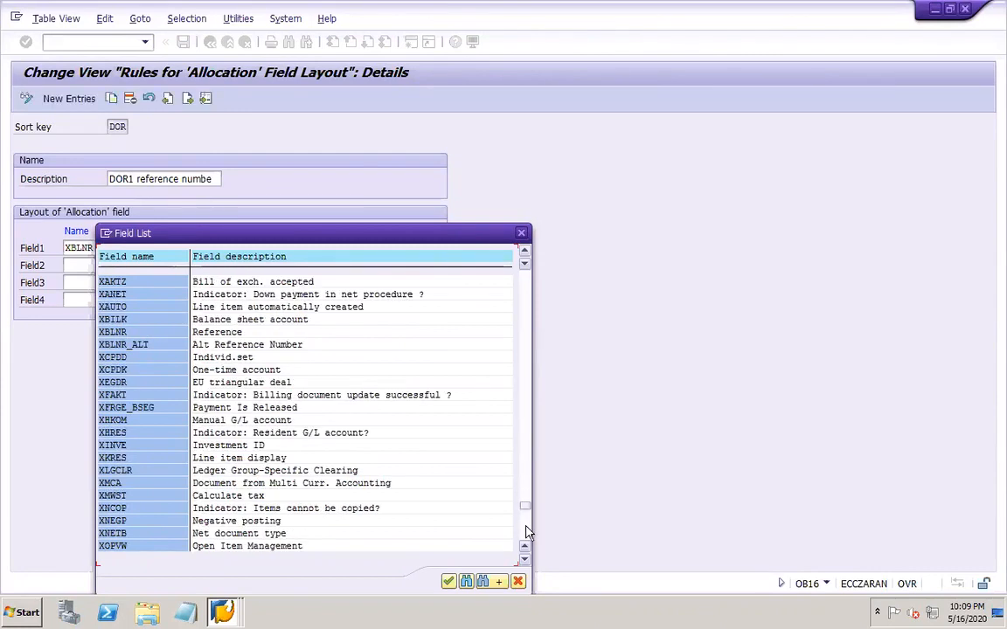
left_click(527, 531)
left_click(527, 530)
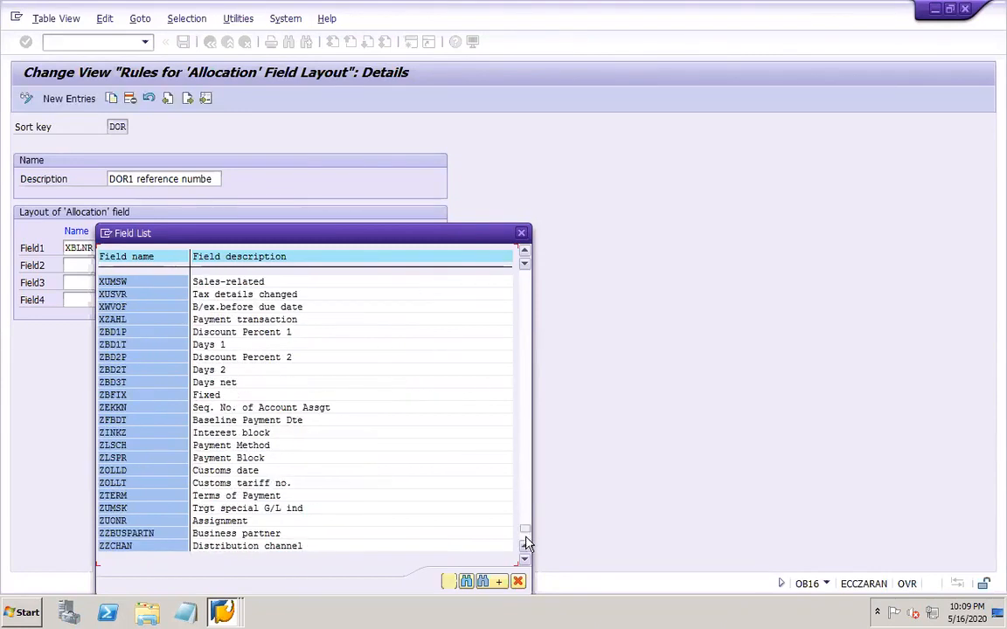
left_click(526, 544)
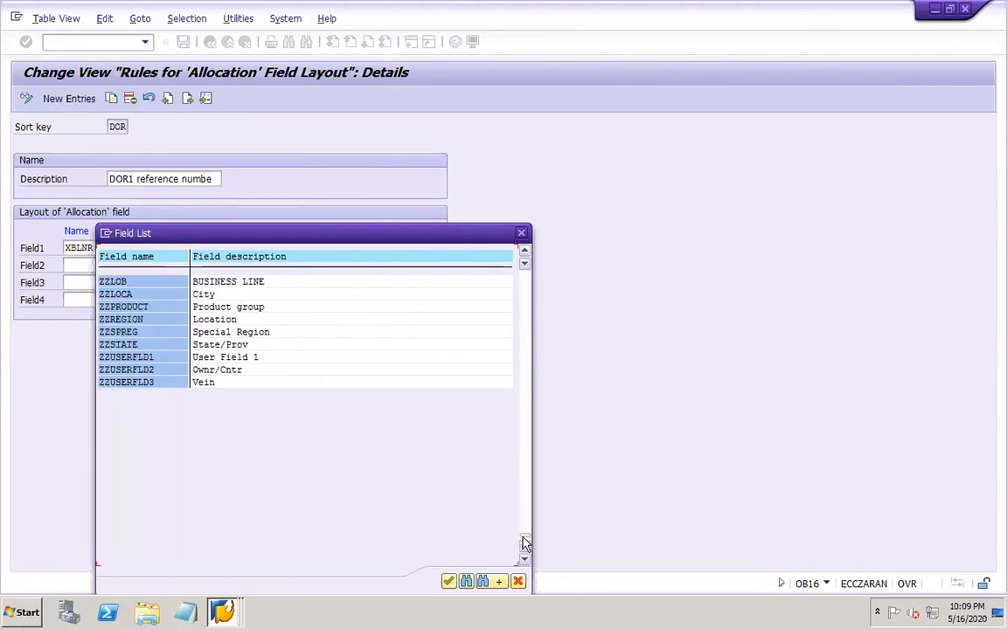
left_click(524, 236)
Revisit the invoice line item's Assignment field and switch to the payment list to examine its payment order number
left_click(222, 612)
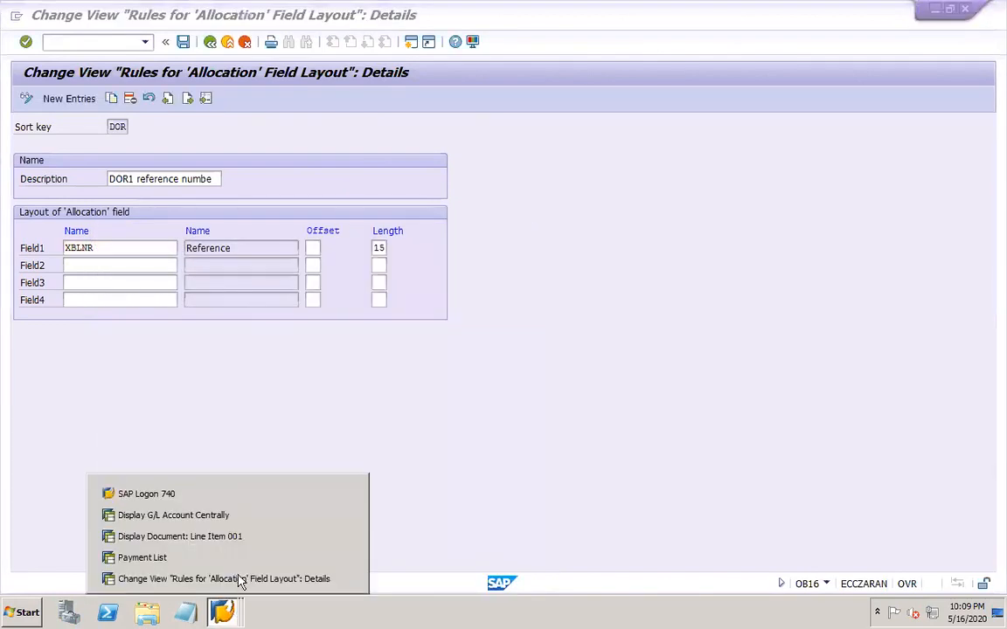
left_click(214, 537)
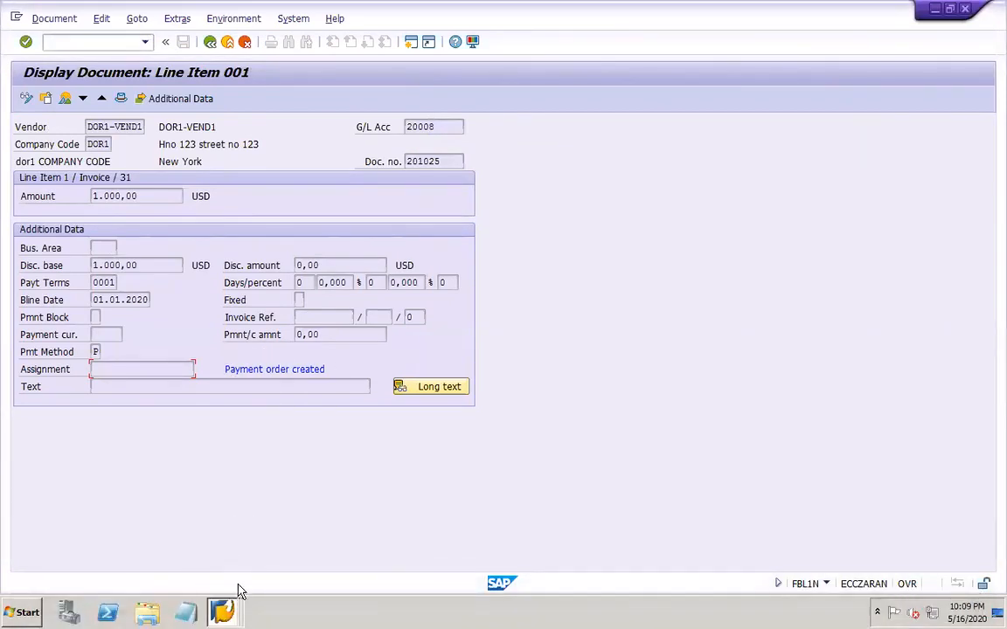
left_click(225, 612)
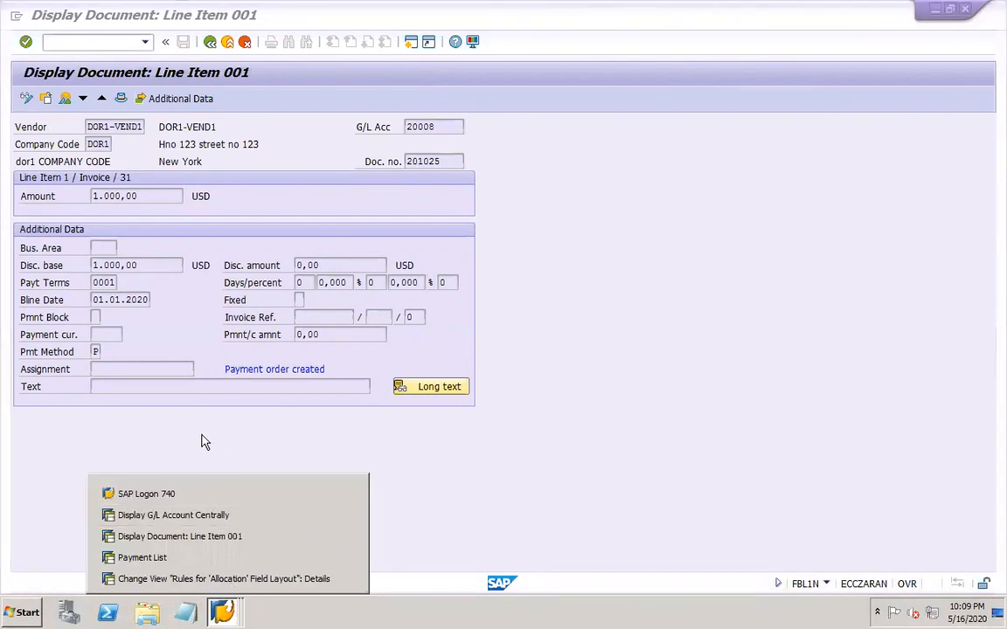
left_click(217, 538)
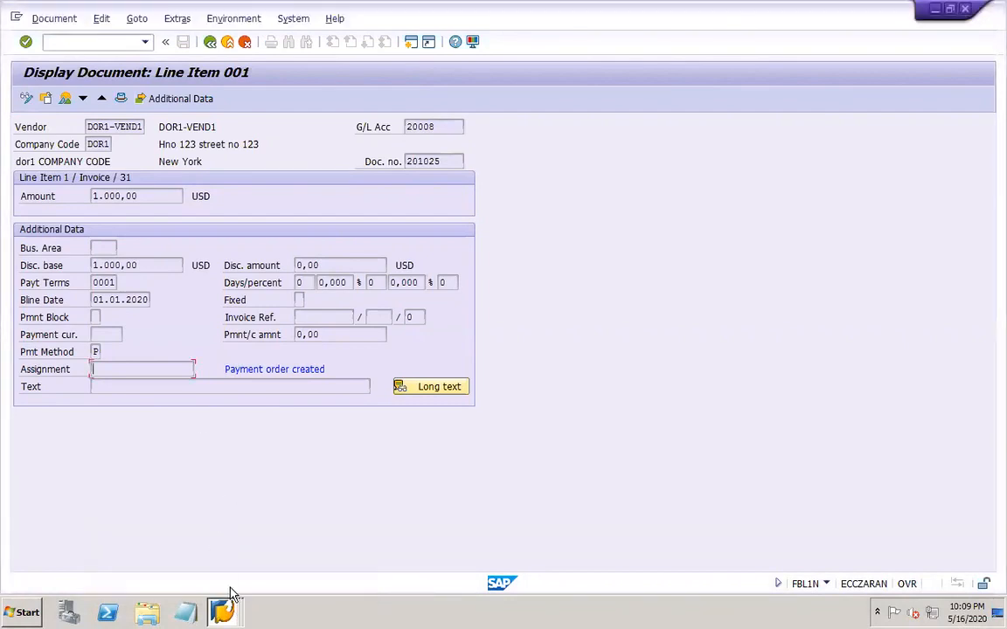
left_click(224, 613)
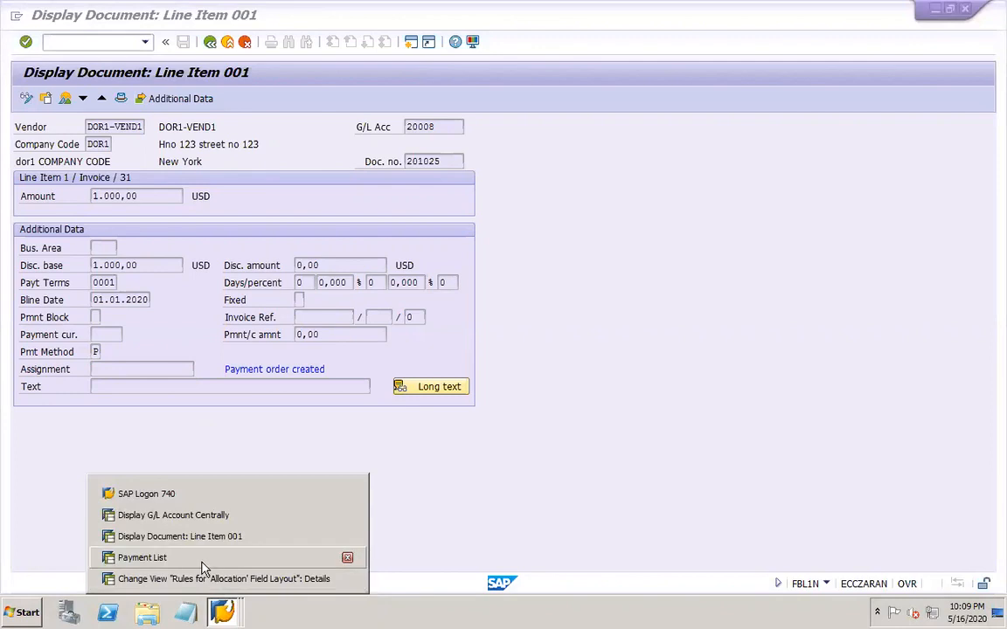
left_click(200, 564)
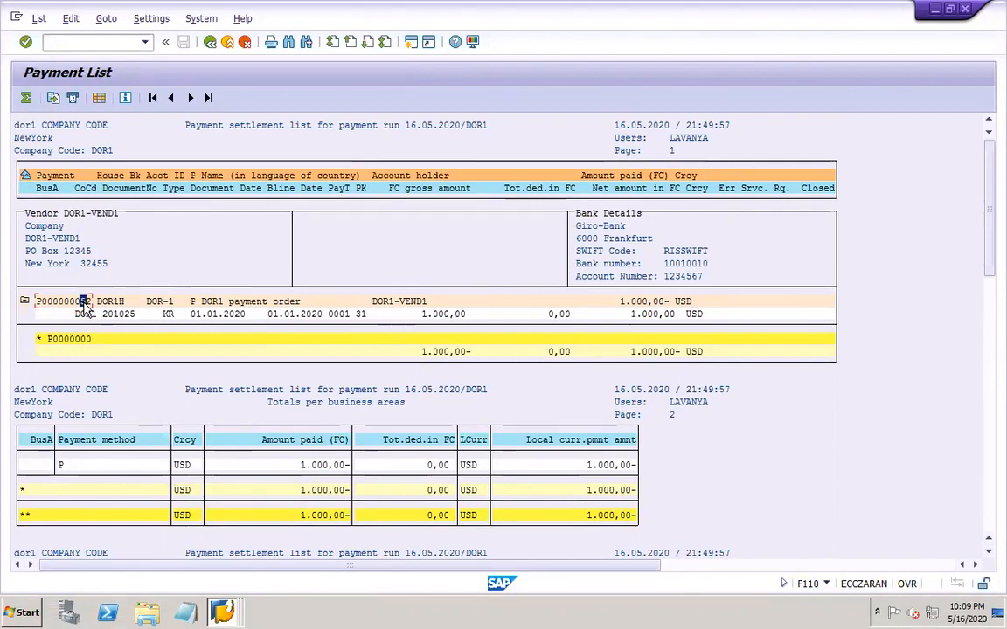
Open transaction OT83 in a new session with chart of accounts DOR1 as the work area
left_click(111, 42)
type("/OOTE")
key("Return")
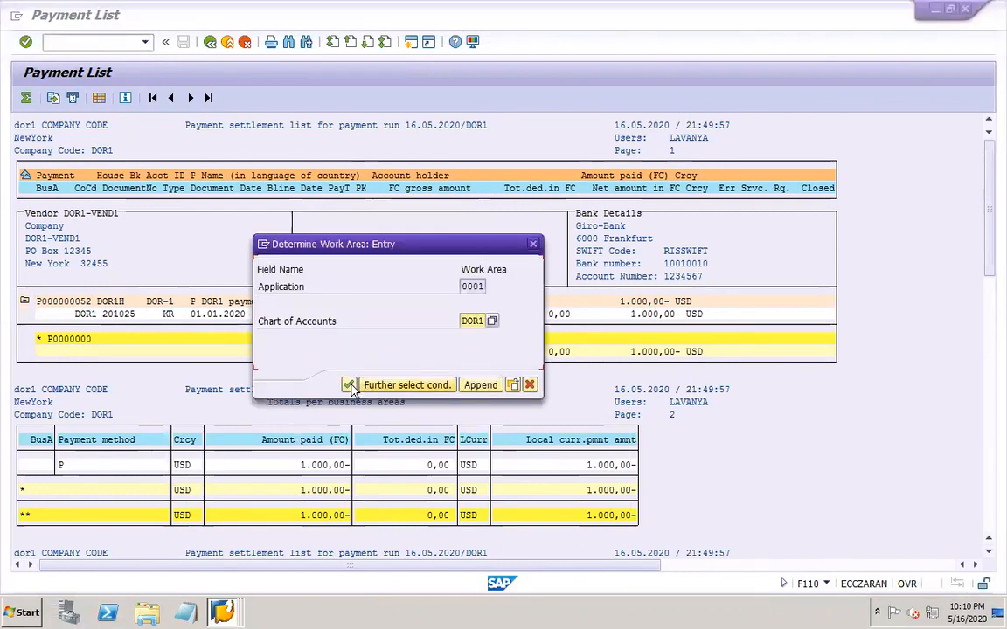
left_click(348, 386)
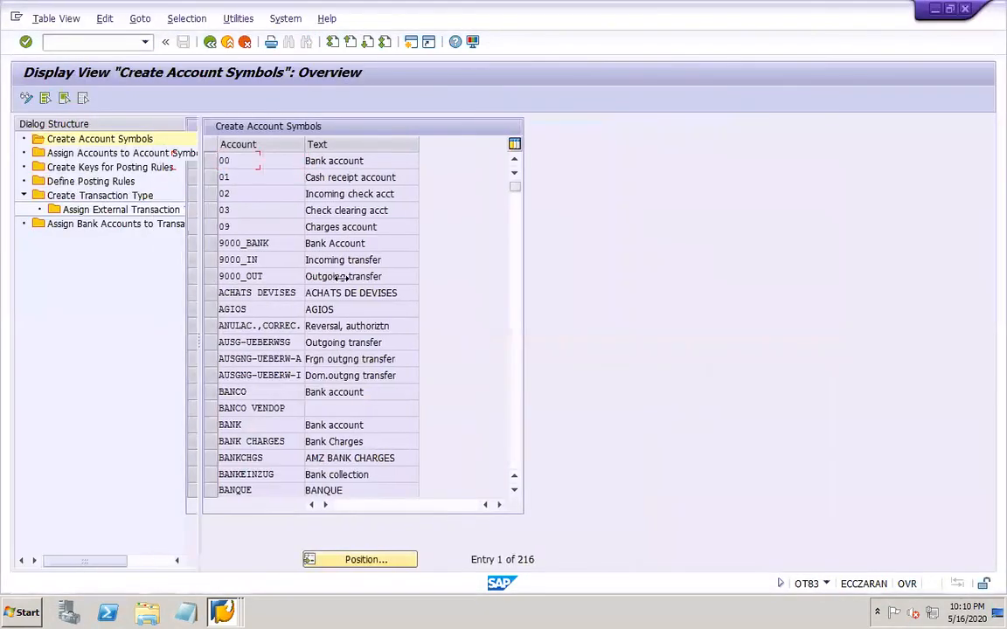
Display the external transaction type assignments for transaction type MT940 and examine the interpretation algorithms, including 029: Payment order number
double_click(140, 196)
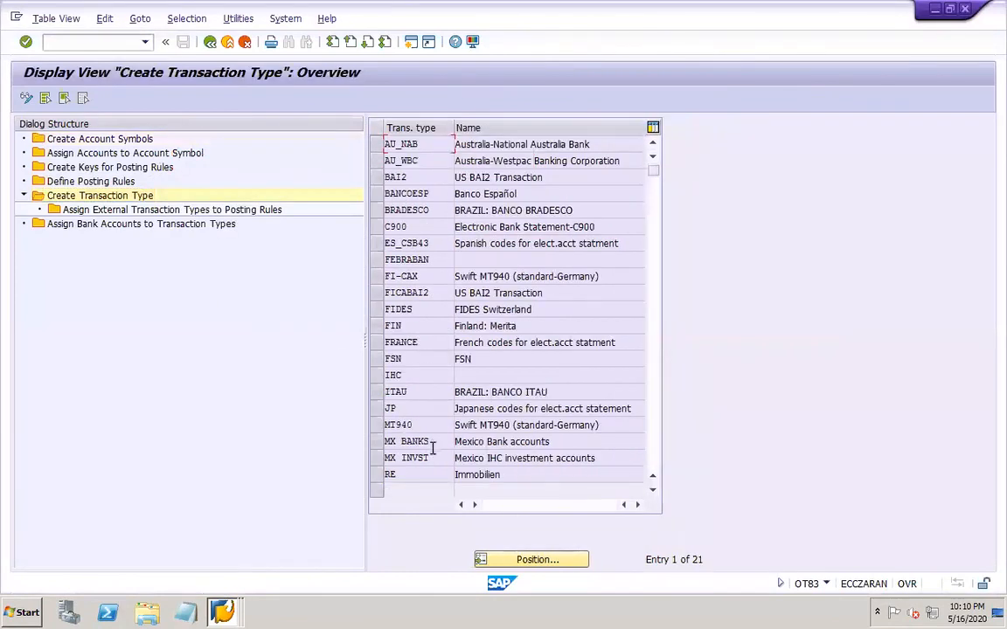
left_click(376, 425)
double_click(172, 211)
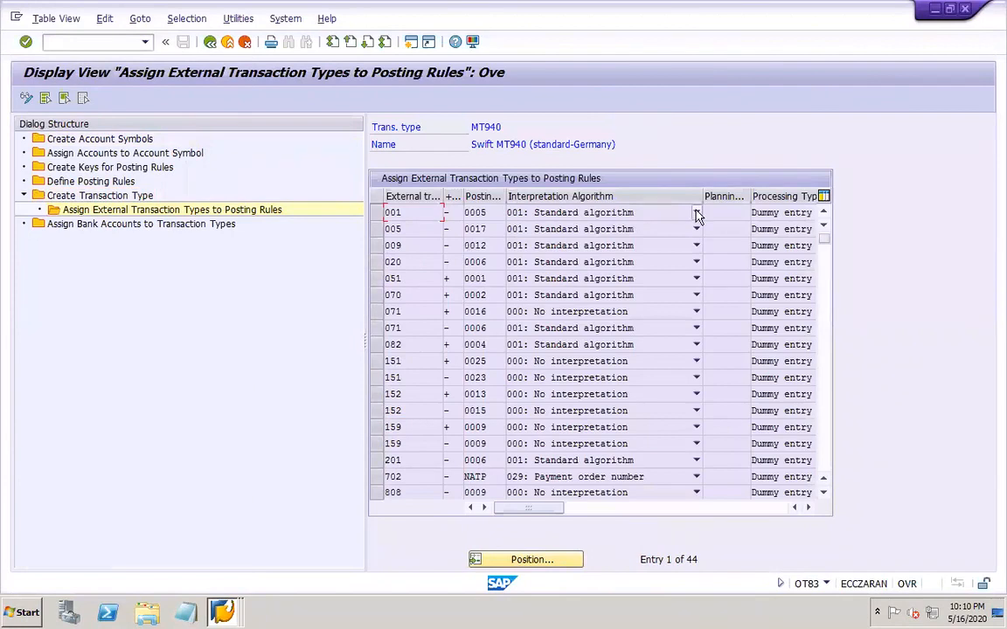
left_click(696, 214)
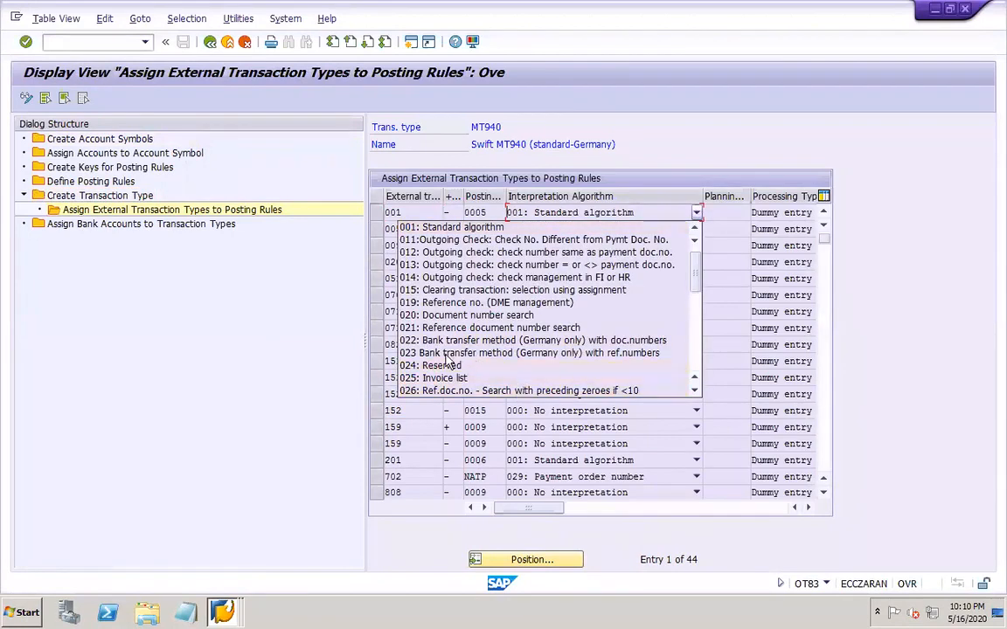
left_click(691, 368)
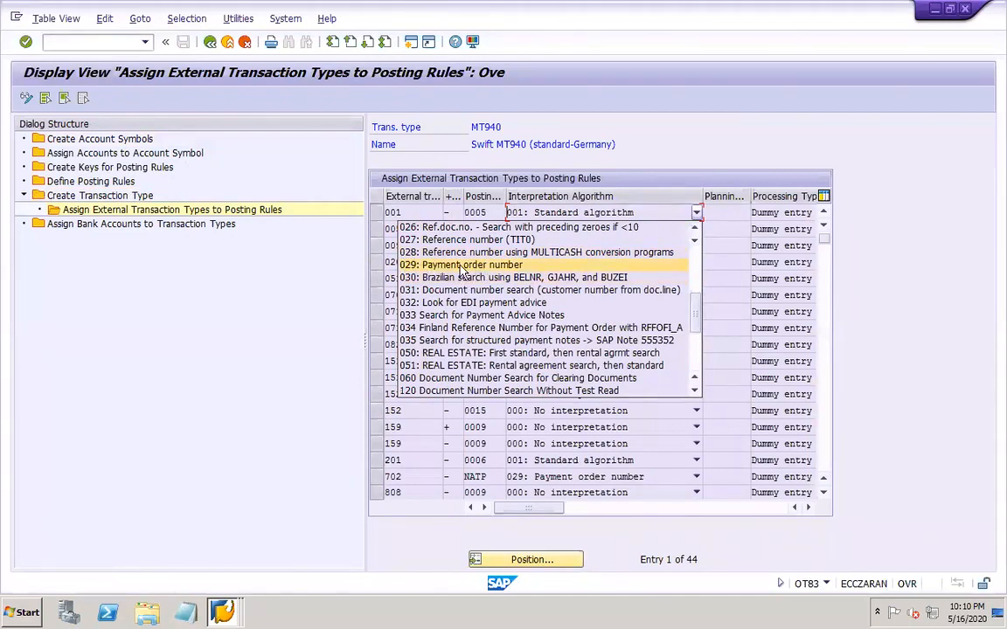
Close the interpretation algorithm list for external transaction 001 without choosing an entry
left_click(730, 98)
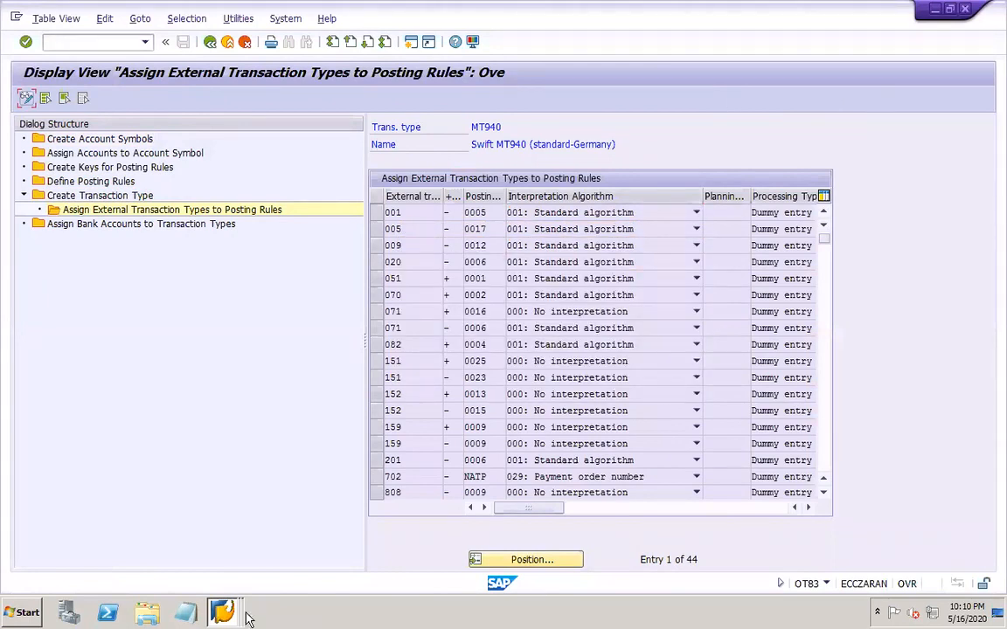
left_click(219, 614)
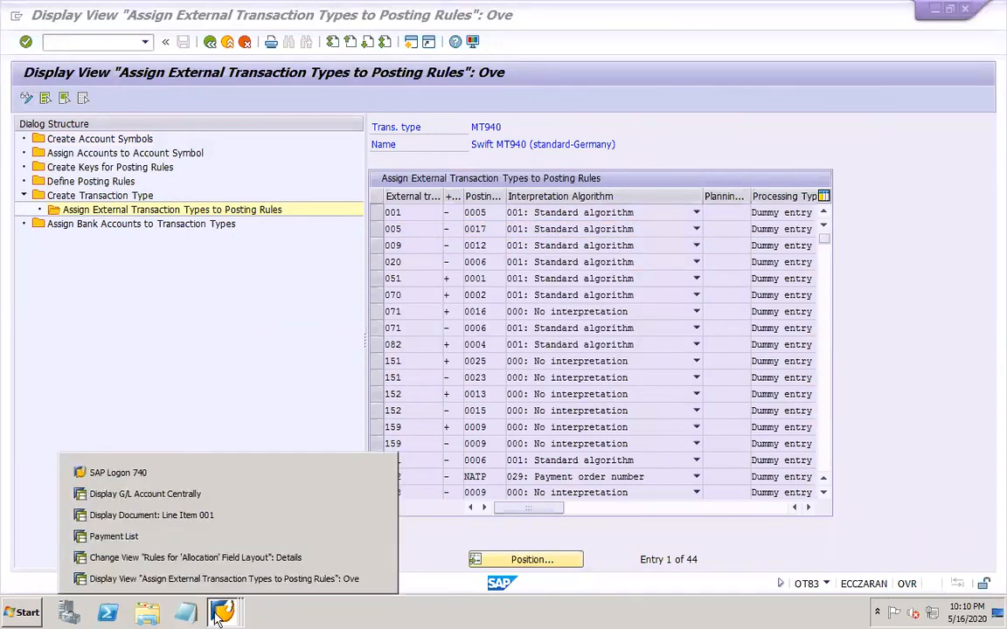
left_click(207, 337)
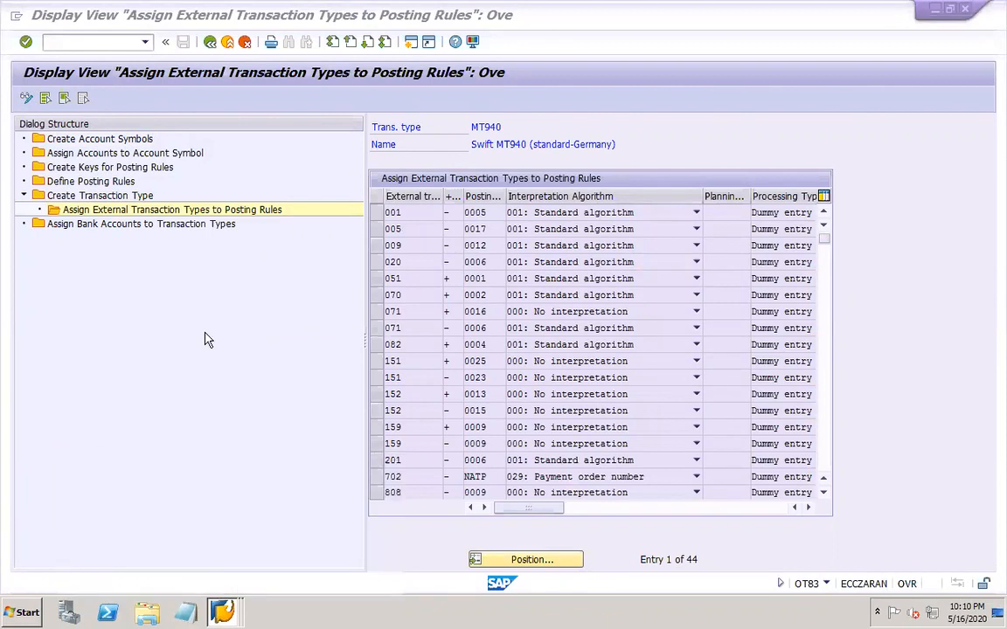
Display the details of posting rule 0001, look up the possible Posting area values, and close the OT83 session
left_click(104, 166)
double_click(440, 166)
double_click(135, 182)
double_click(403, 164)
left_click(434, 147)
left_click(461, 143)
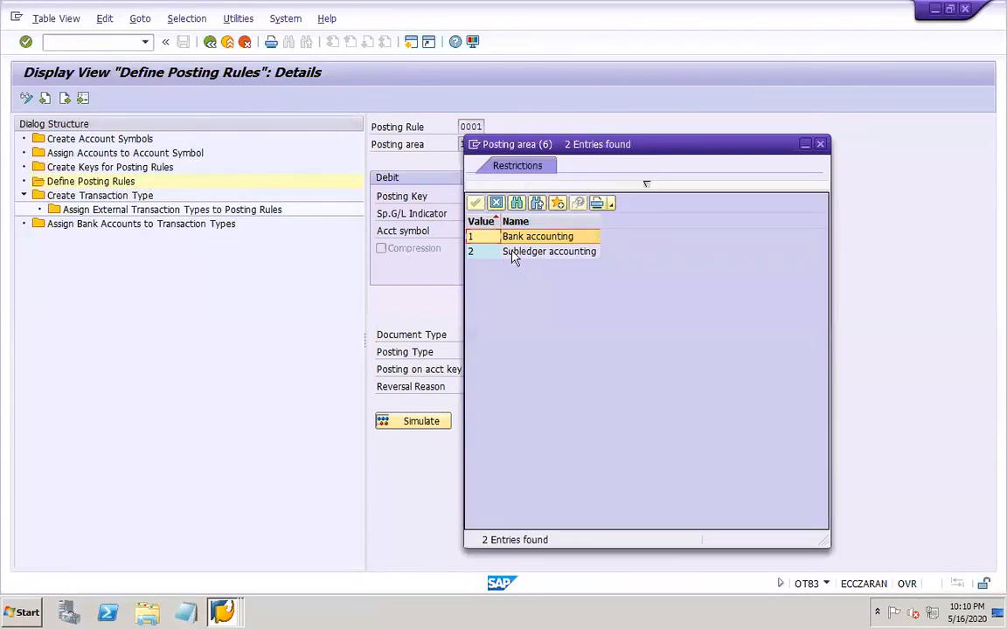
key("Escape")
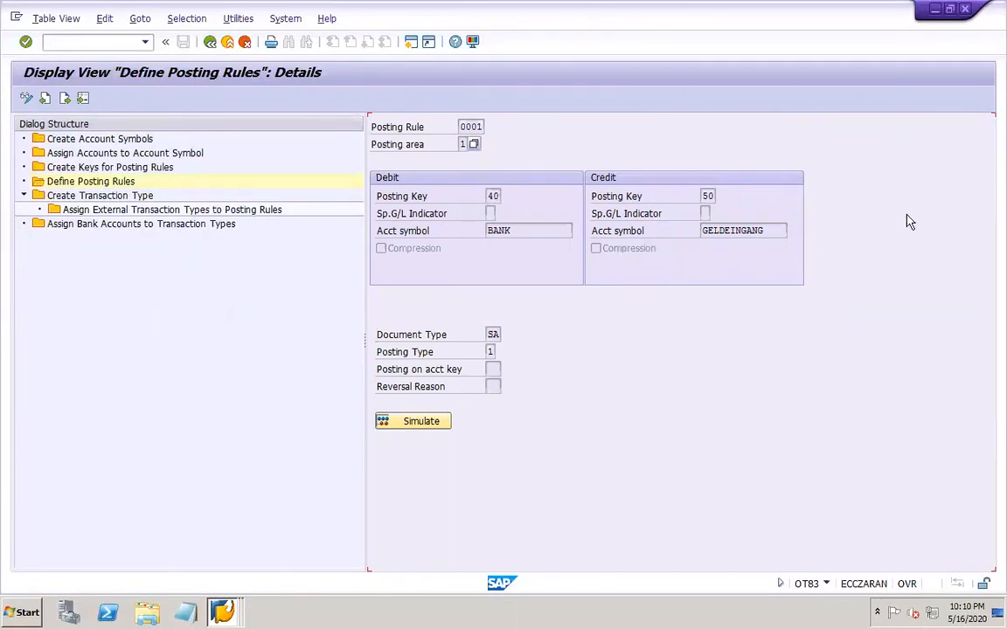
left_click(964, 8)
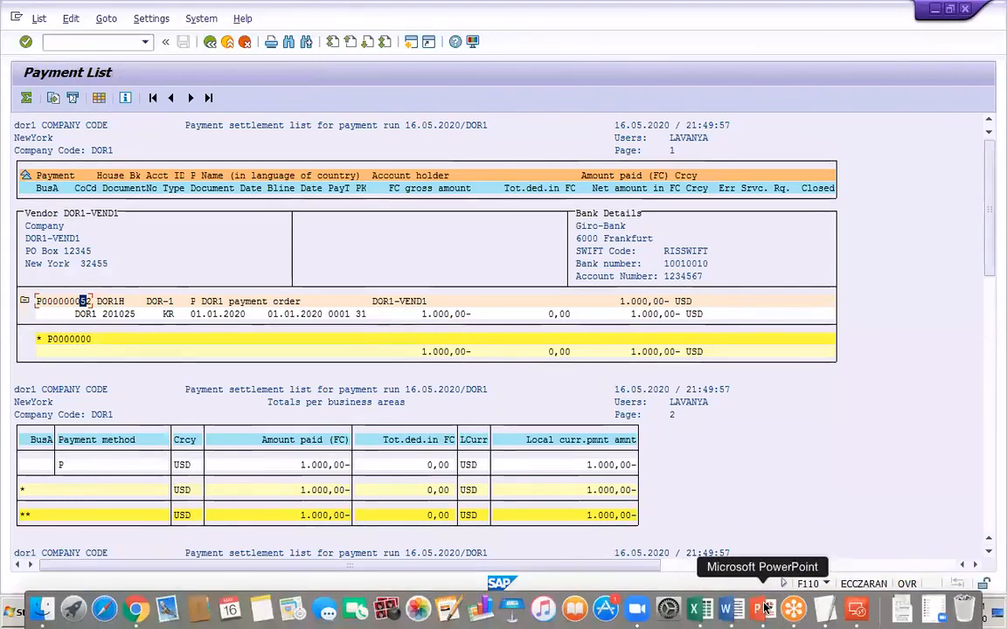
Switch to the Course Content page in Chrome and examine the vendor topics through the Payment order entry
left_click(765, 610)
left_click(136, 609)
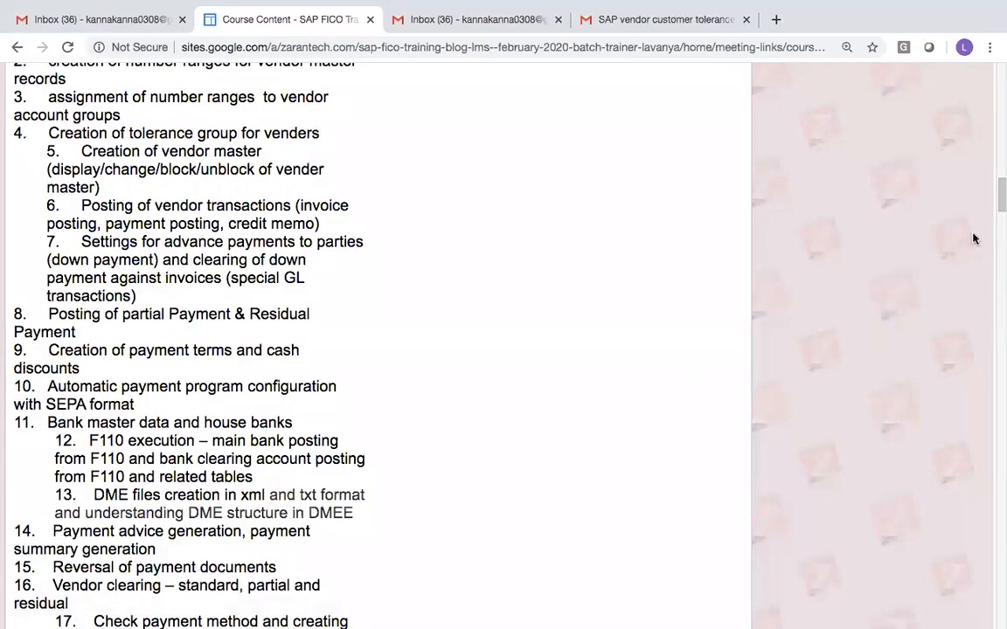
left_click(998, 238)
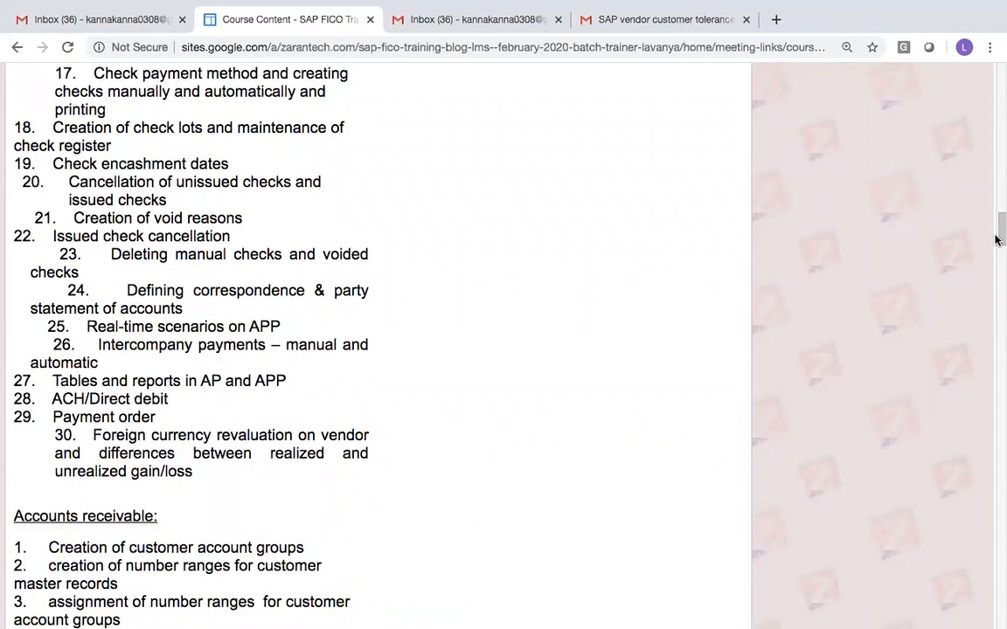
mouse_move(733, 612)
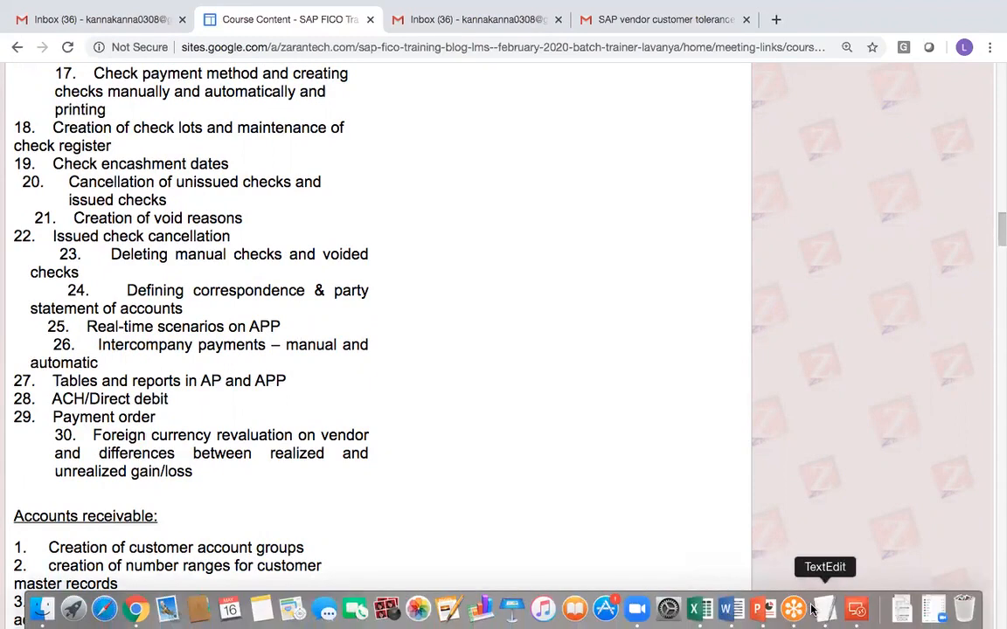
Return to SAP, leave the payment list, and open the payment orders report for the DOR1 run
left_click(859, 610)
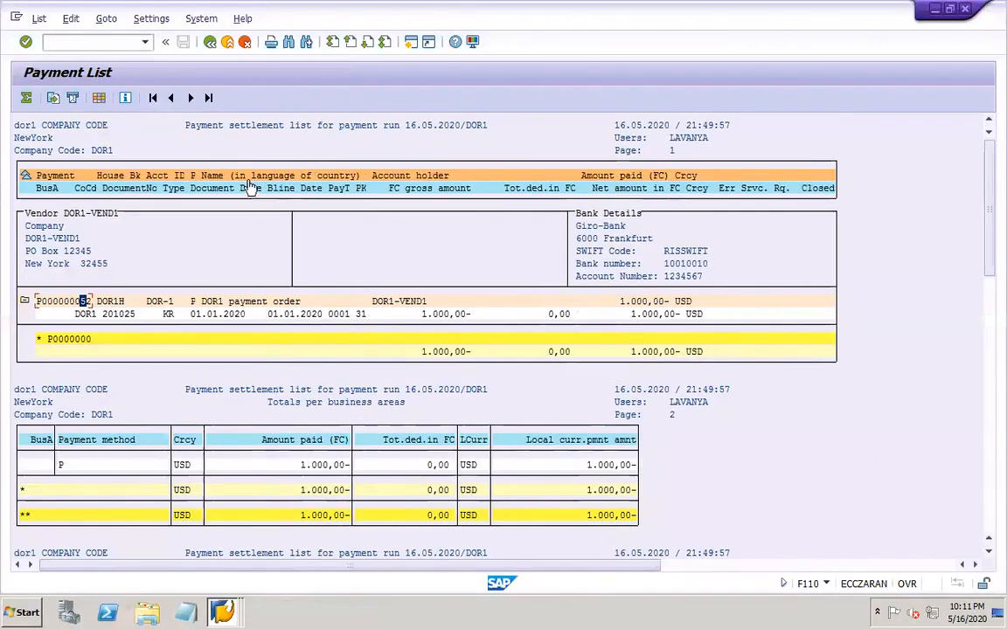
left_click(210, 43)
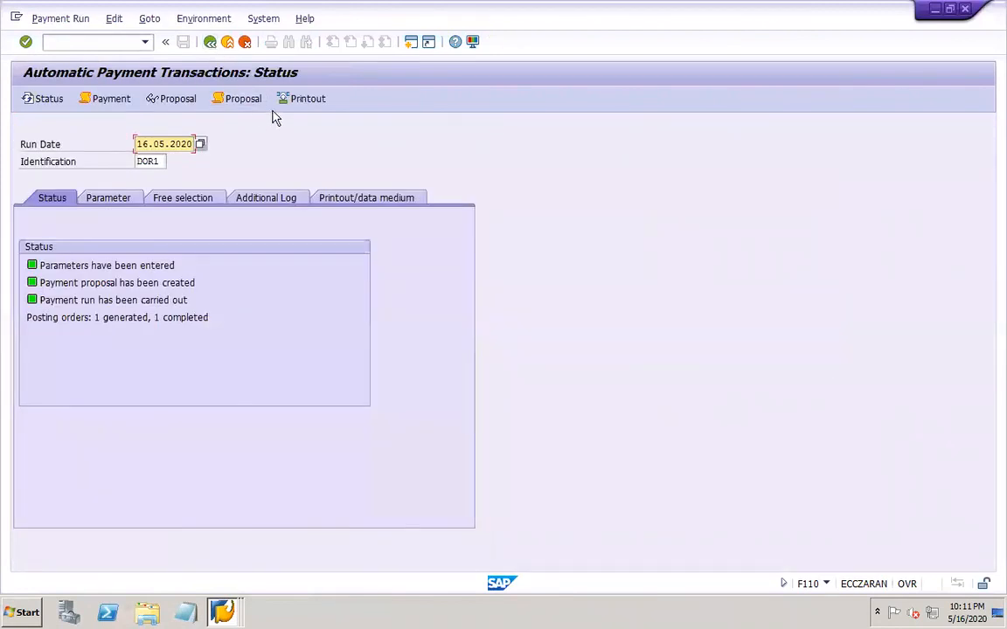
left_click(229, 24)
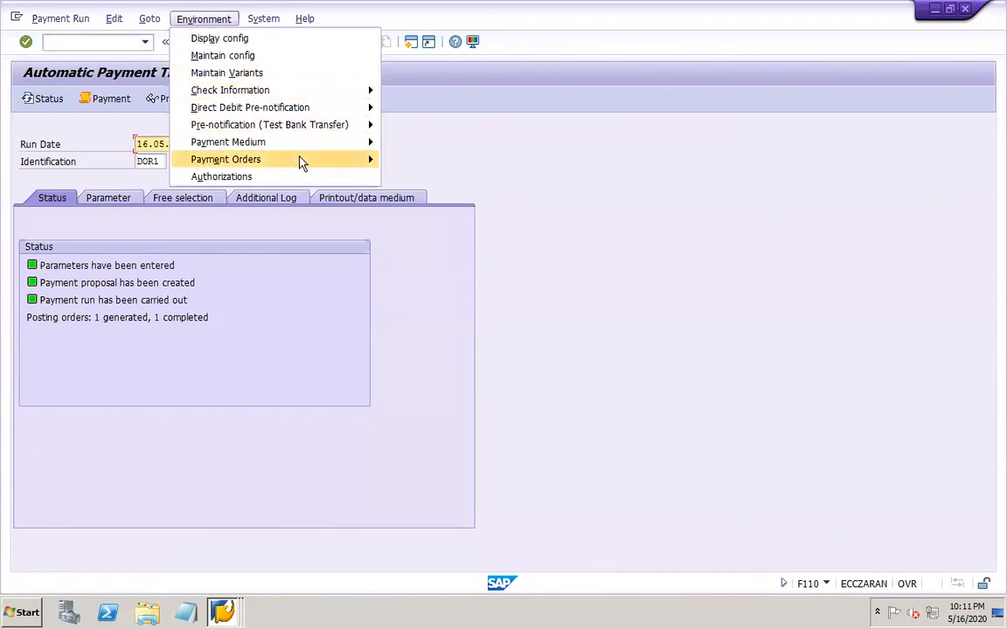
mouse_move(350, 160)
left_click(420, 161)
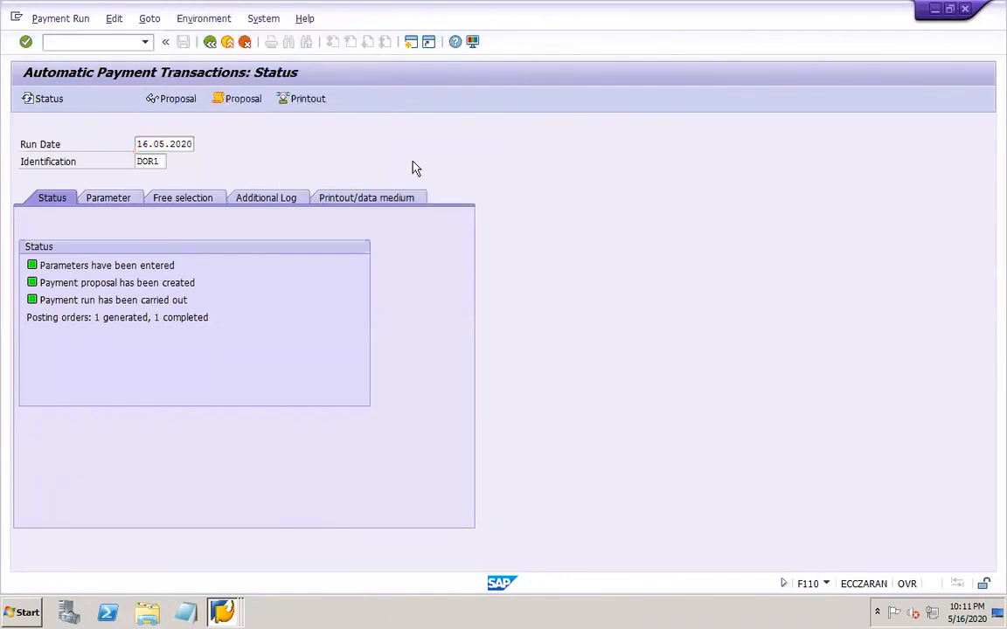
Run the payment orders report for paying company code DOR1 with payment method P and examine the payment order number
left_click(212, 194)
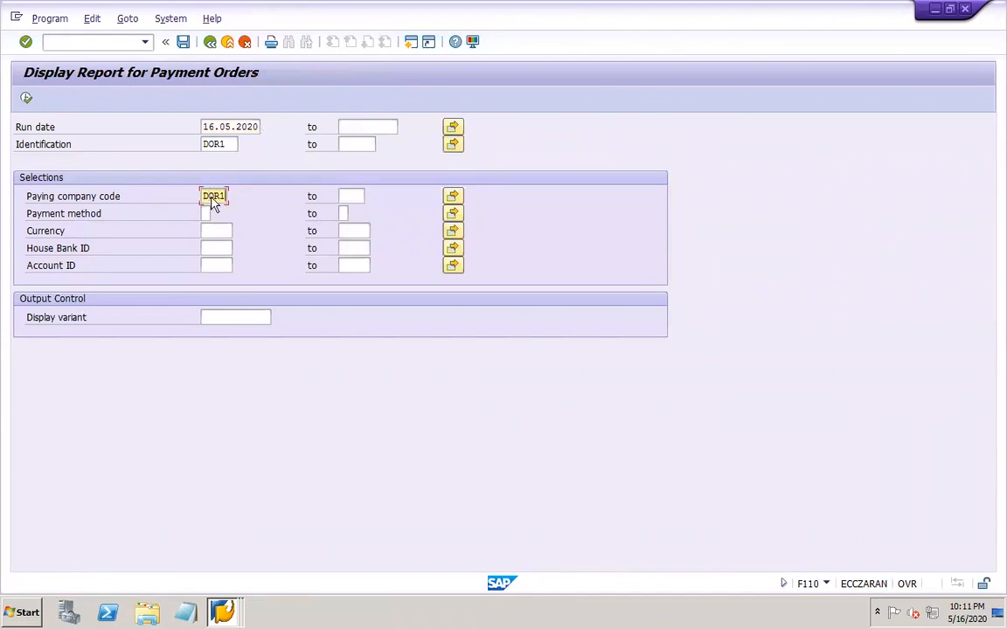
left_click(204, 214)
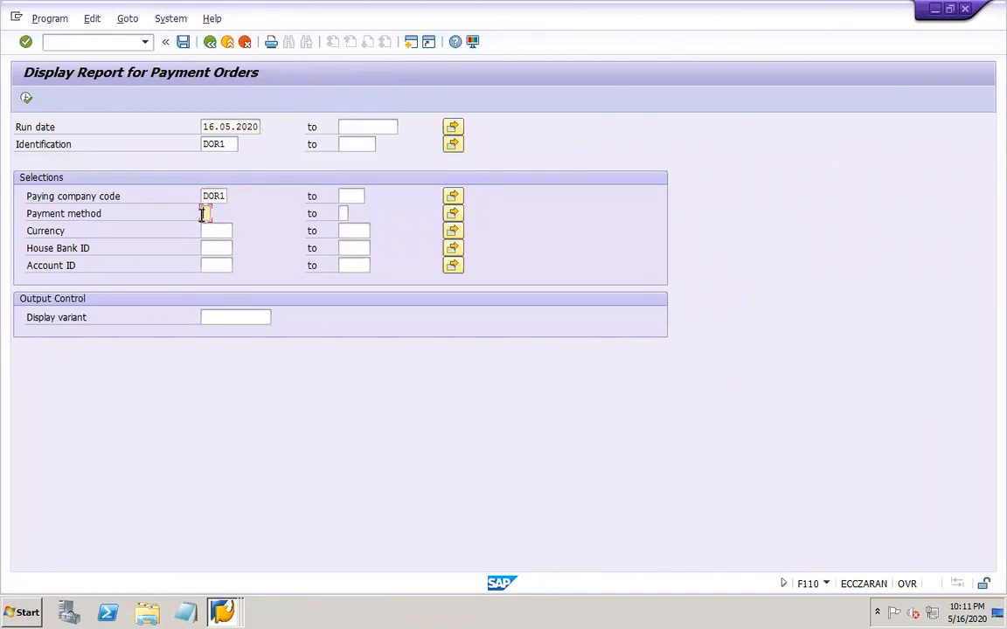
type("F")
left_click(26, 98)
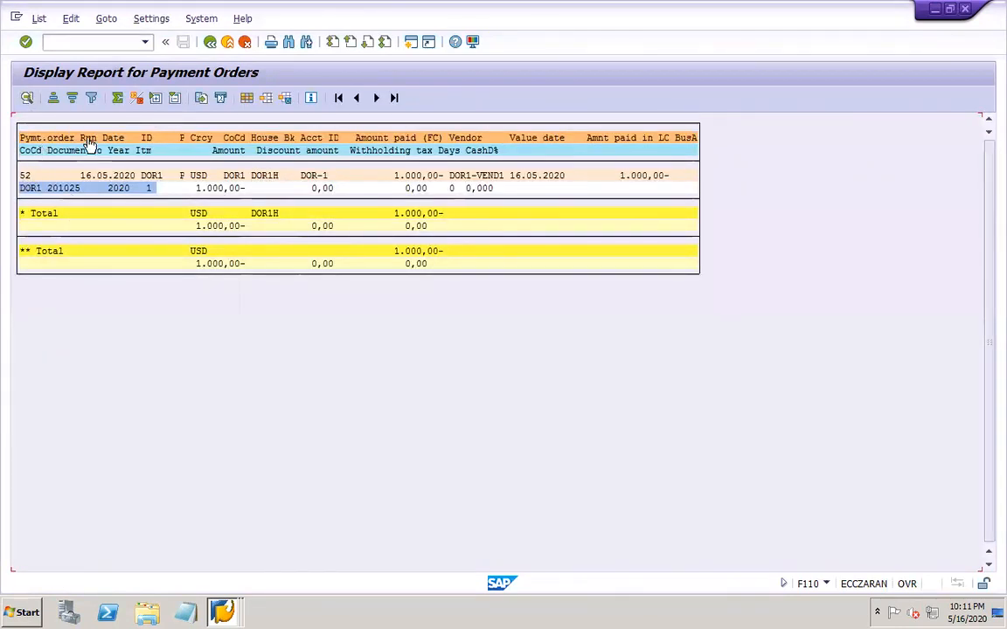
left_click(25, 175)
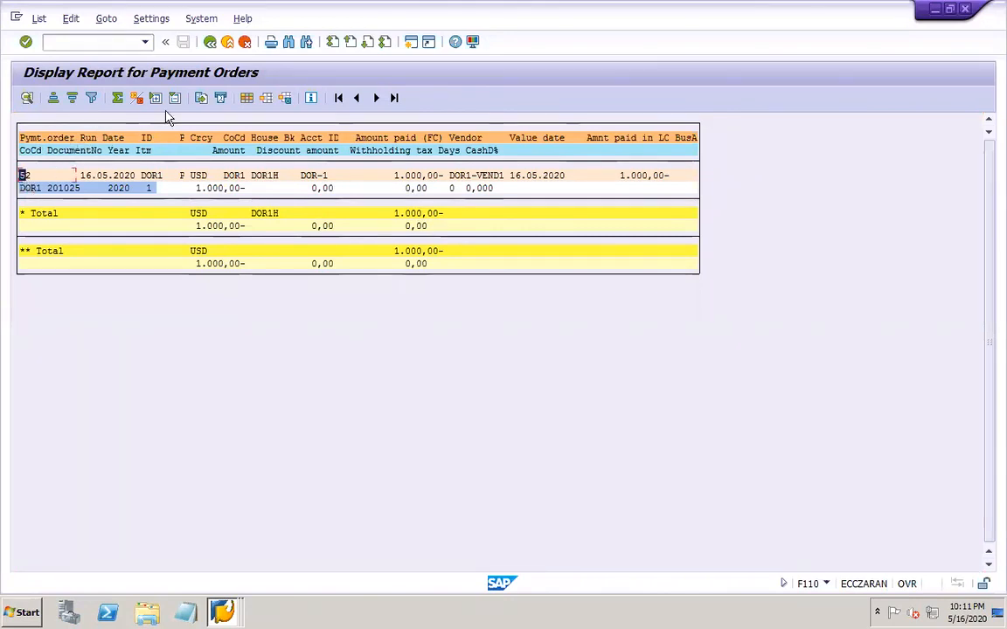
left_click(208, 43)
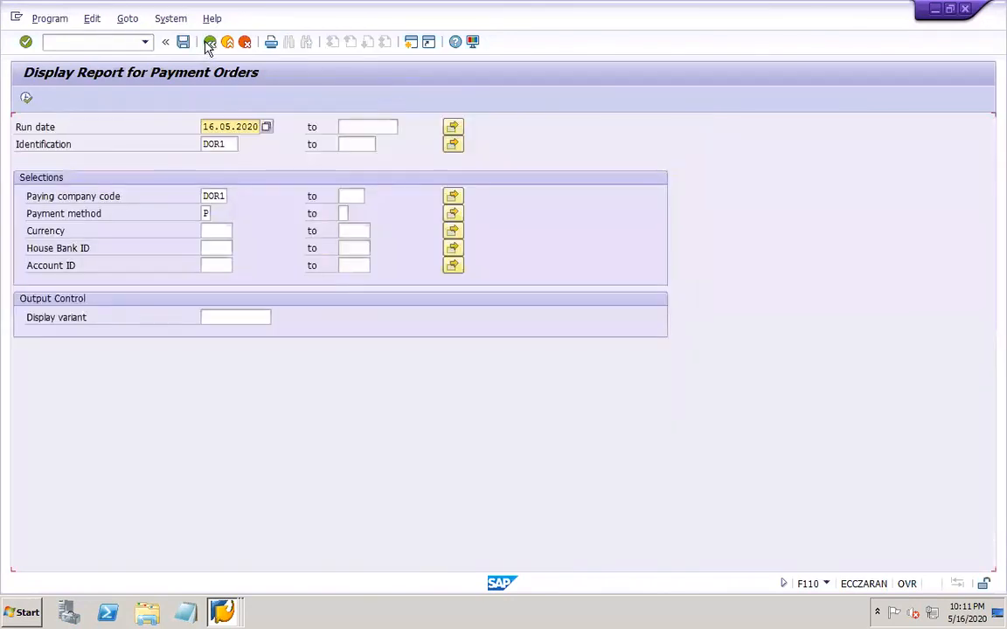
left_click(26, 100)
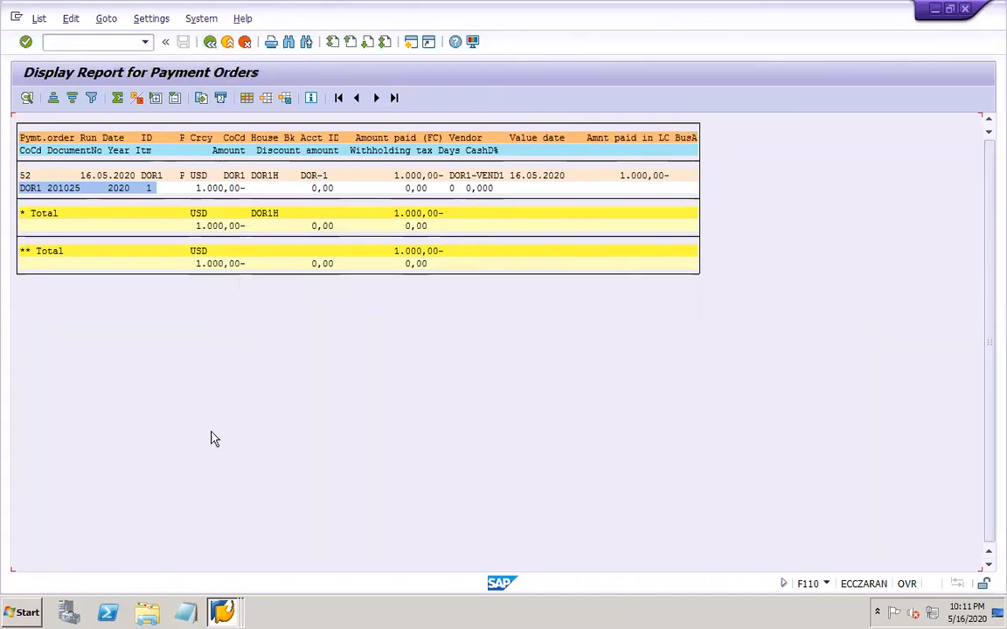
Switch to the Allocation field layout session and start transaction F110 there
left_click(224, 605)
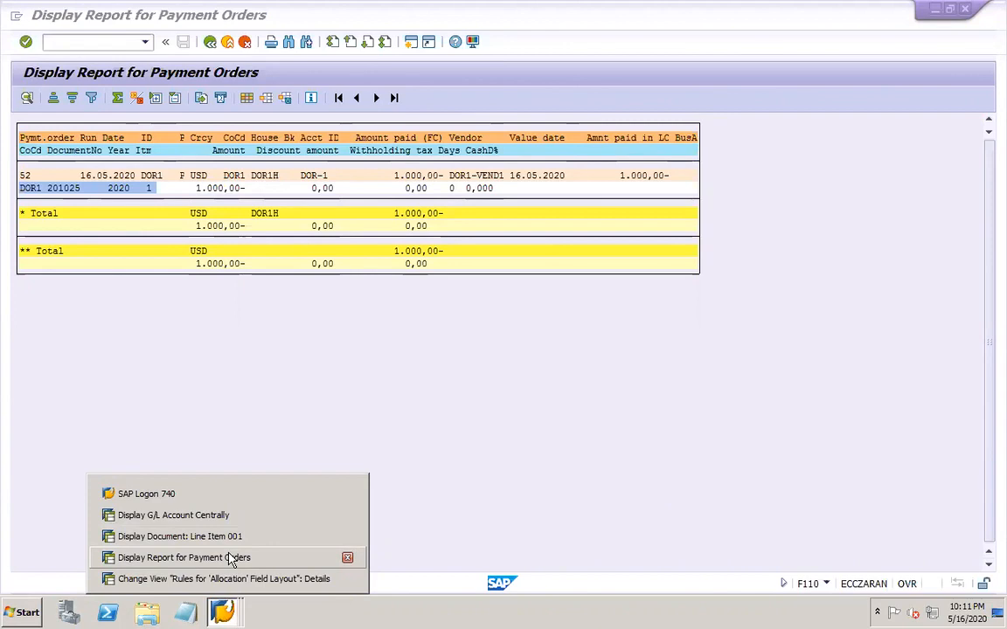
left_click(236, 579)
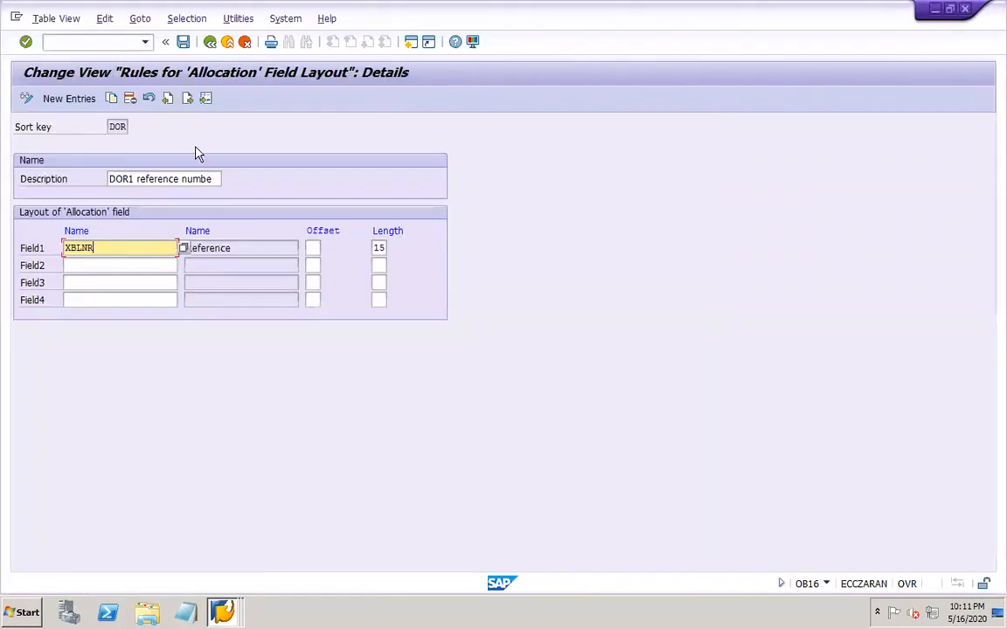
left_click(122, 42)
type("/NF110")
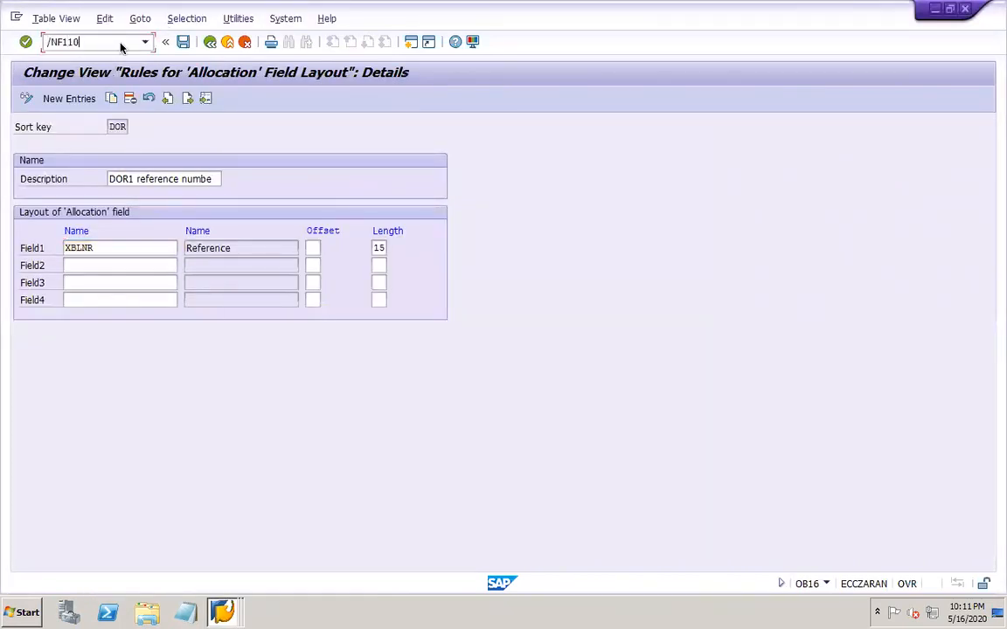
key("Return")
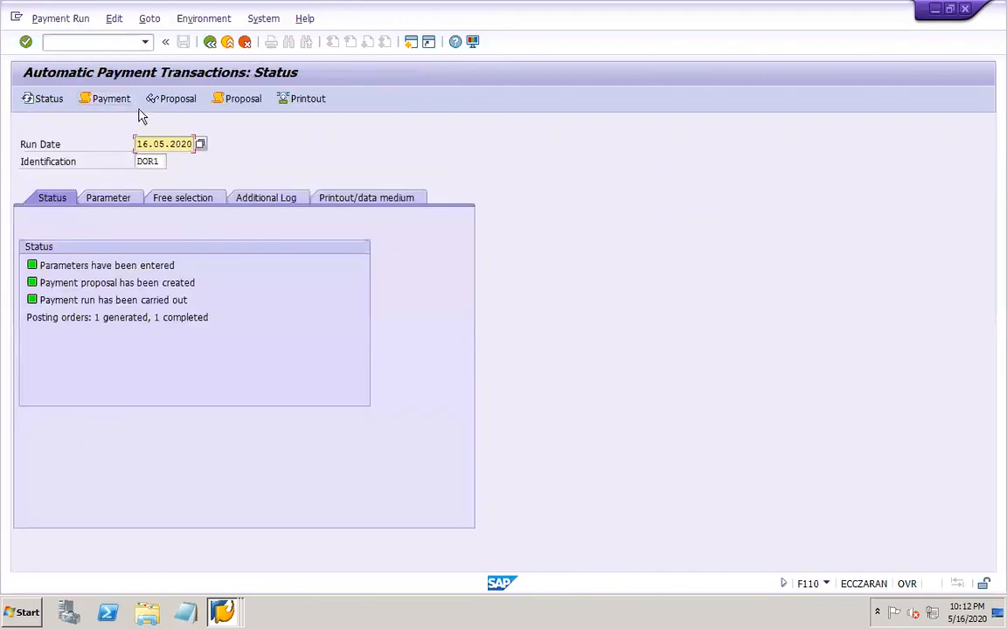
Open DME administration for the DOR1 payment run and display the payment file of the run that is not a proposal
left_click(203, 20)
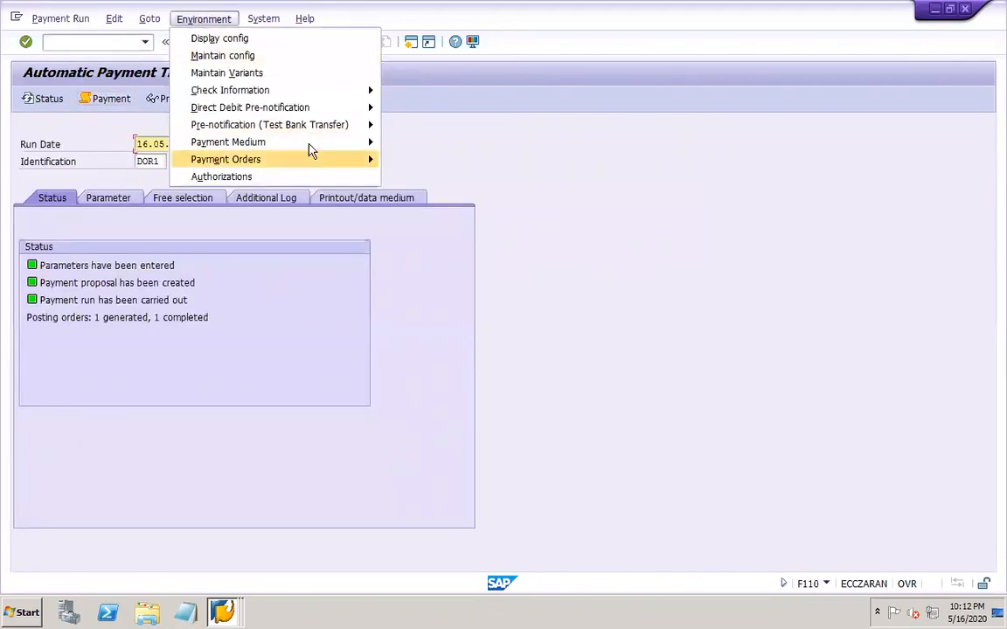
mouse_move(331, 143)
left_click(411, 143)
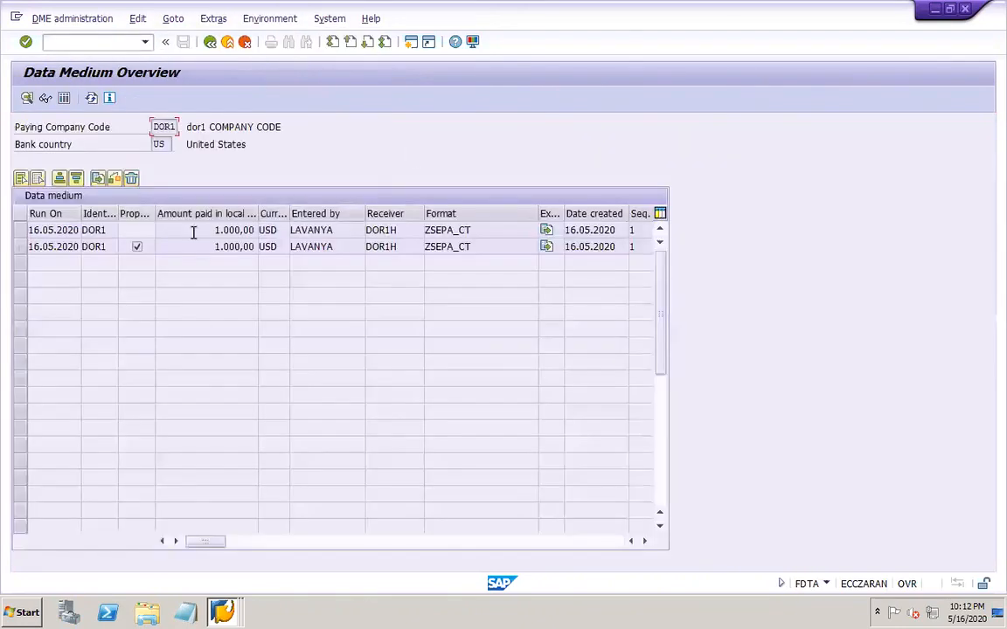
left_click(19, 229)
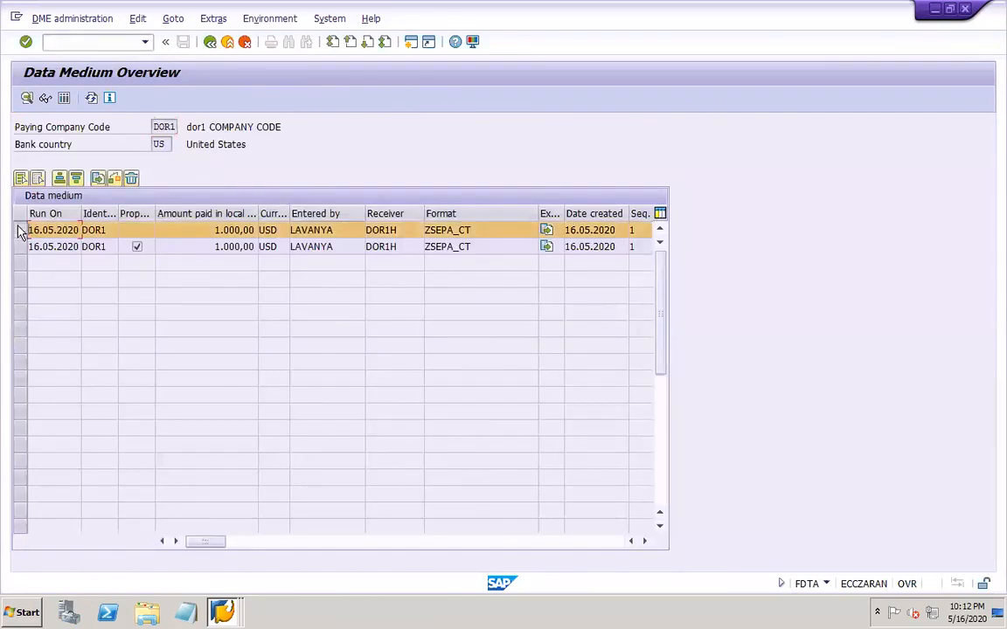
left_click(45, 98)
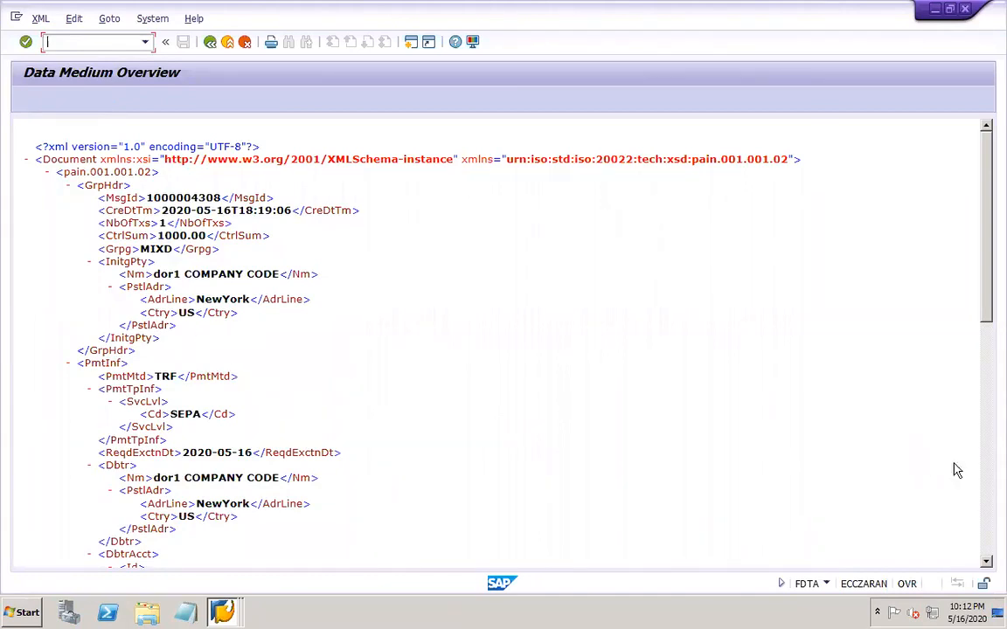
Examine the XML payment file's debtor, amount and creditor details, then go back to the data medium selection screen
left_click(992, 522)
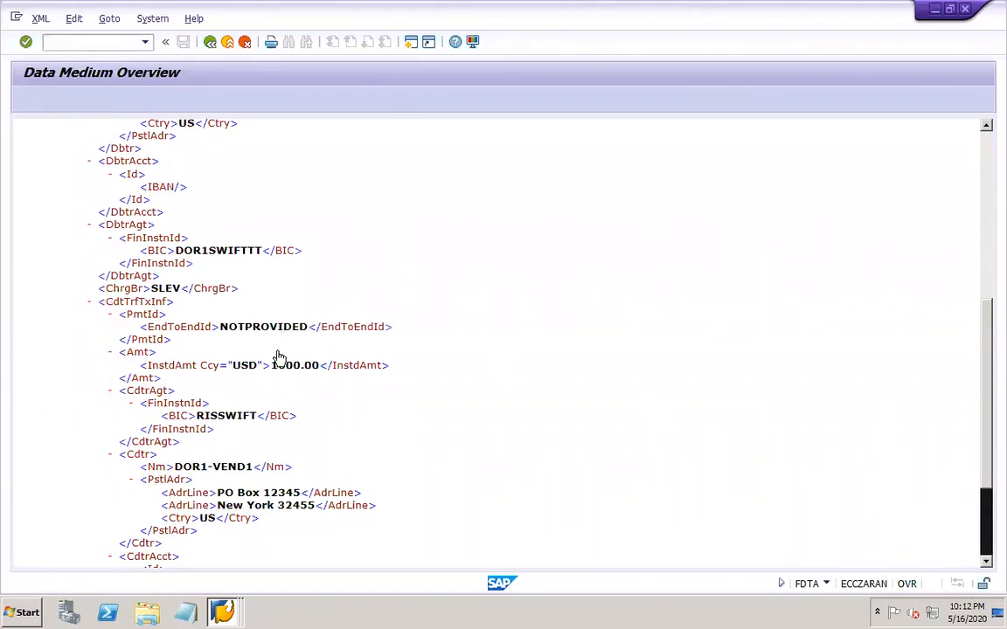
left_click_drag(987, 546, 988, 552)
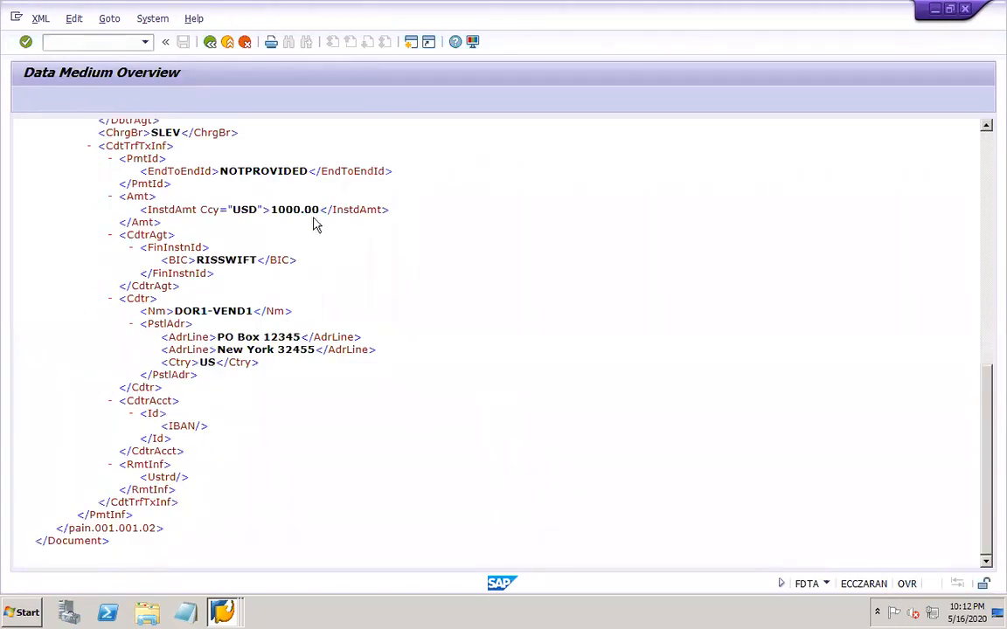
left_click(987, 153)
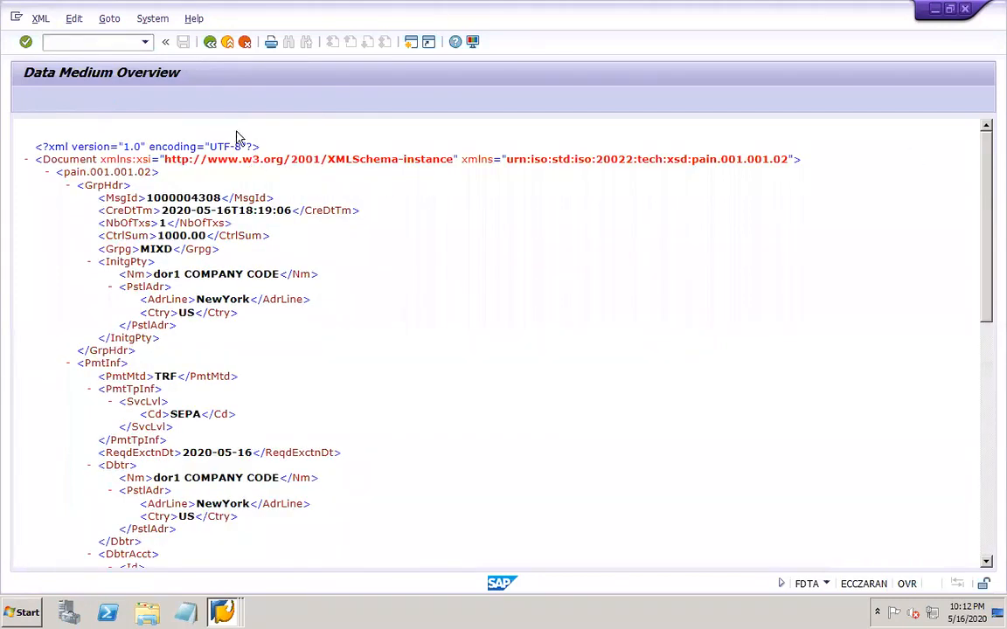
left_click(210, 43)
left_click(211, 43)
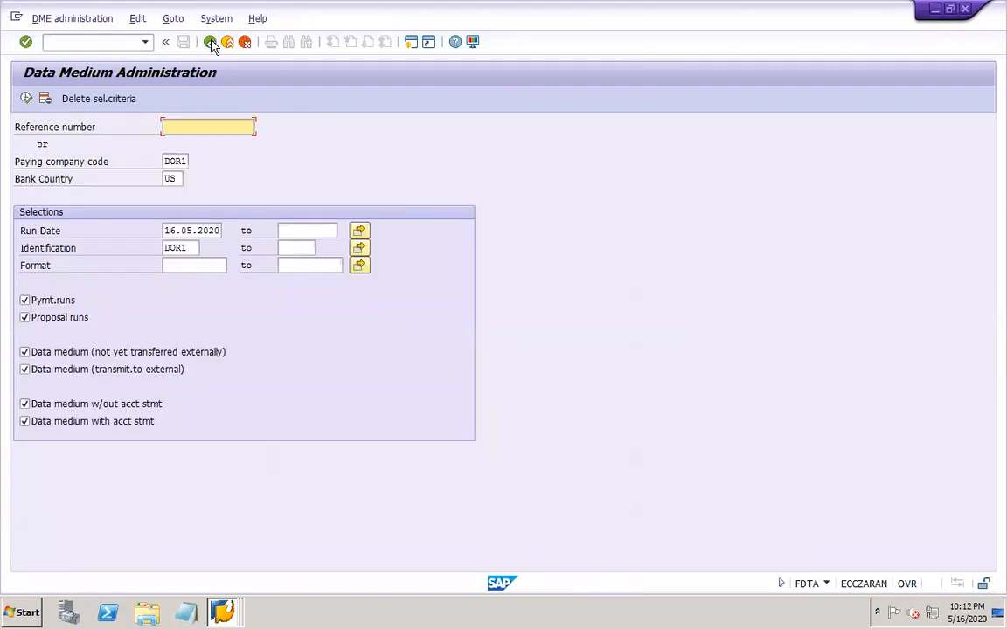
Switch to the Course Content page in Chrome and examine the Accounts receivable, Bank Accounting, Data Migration and Asset Accounting topics
left_click(137, 620)
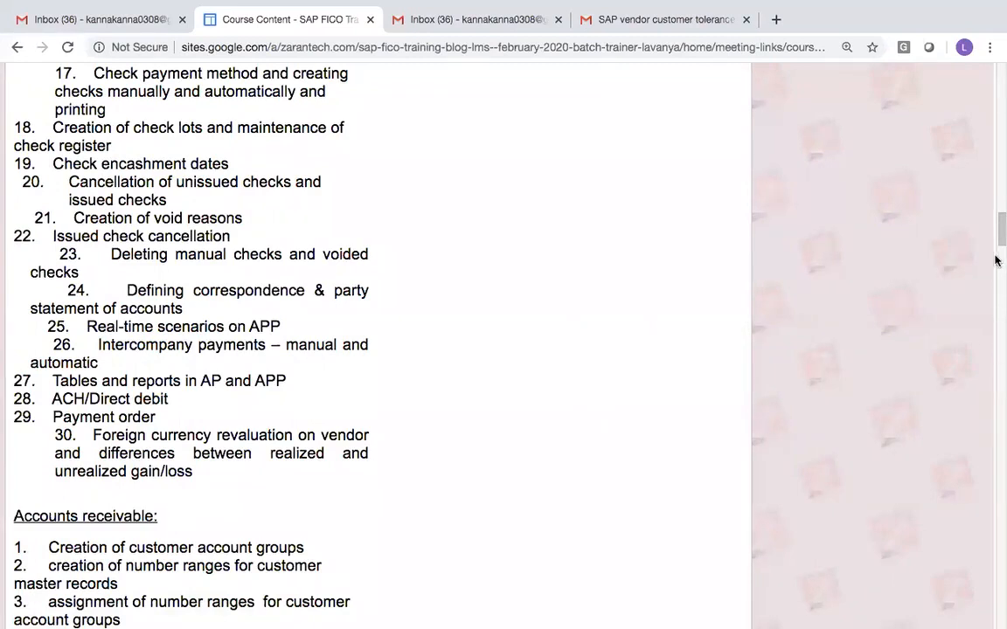
scroll(996, 260, "down", 9)
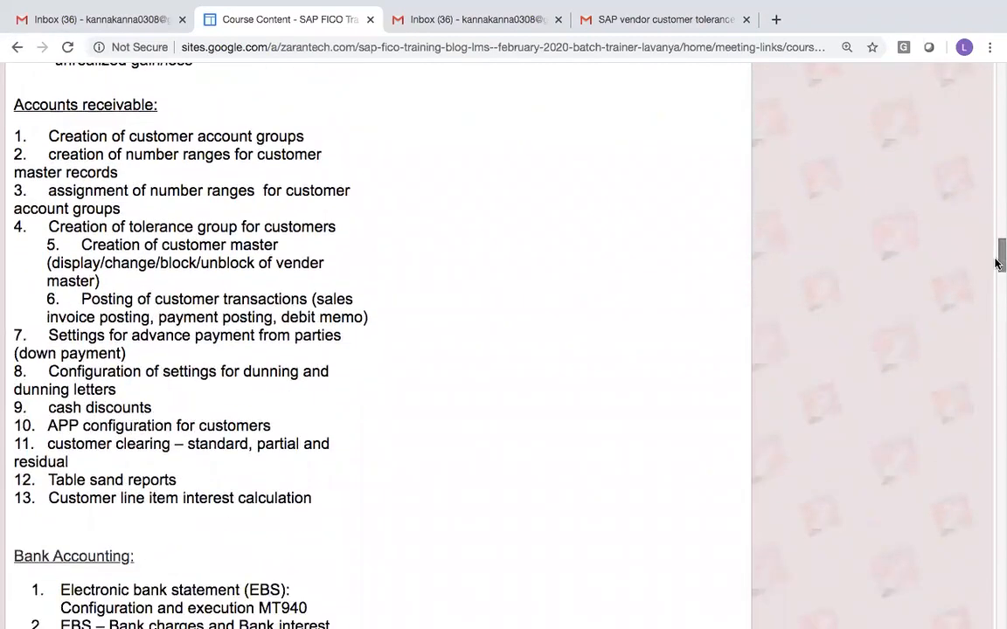
left_click_drag(313, 500, 35, 491)
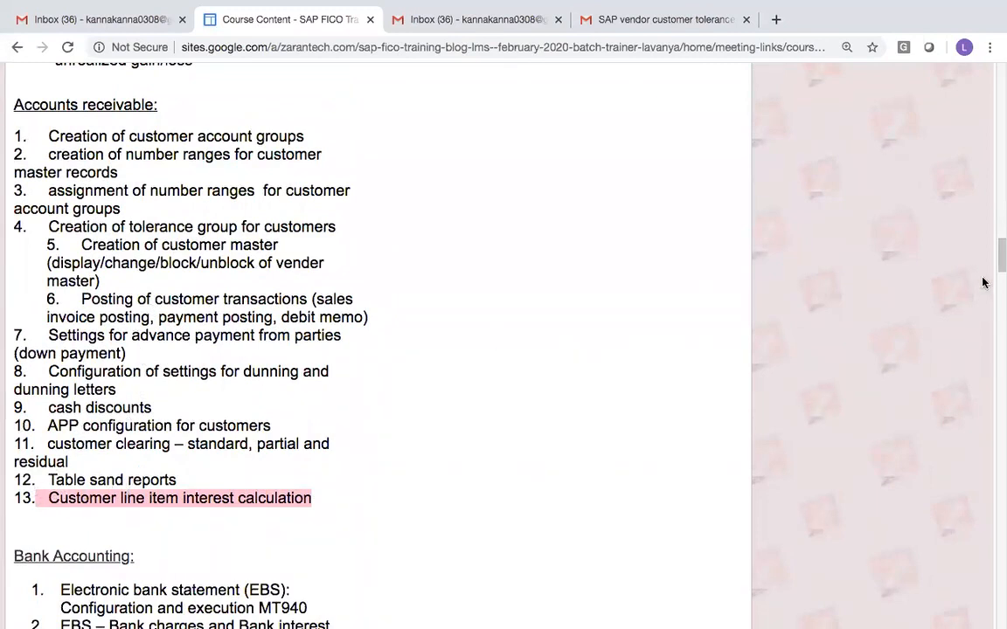
scroll(999, 261, "down", 1)
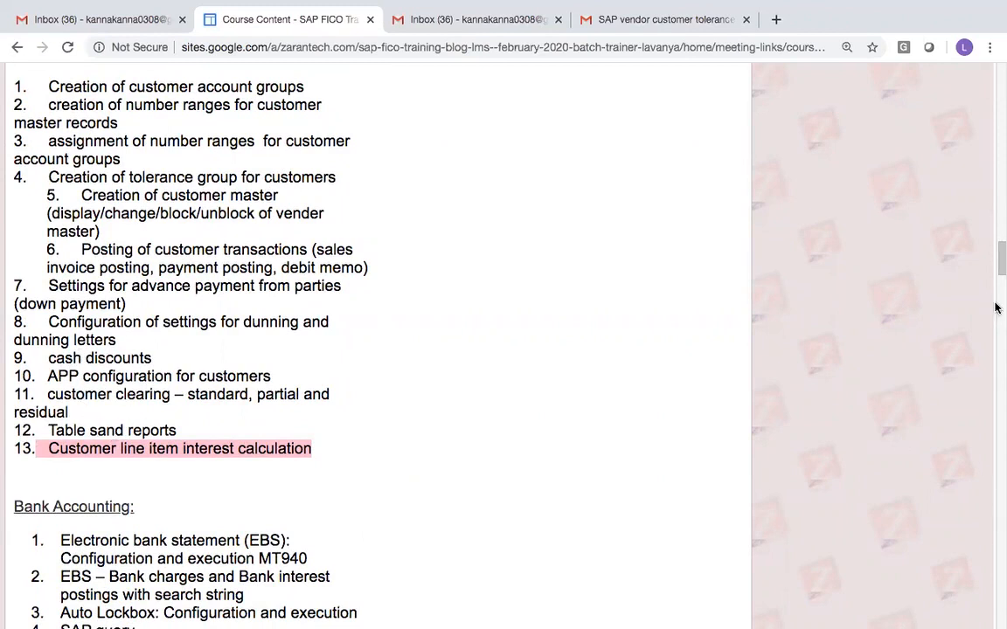
left_click_drag(999, 266, 1000, 279)
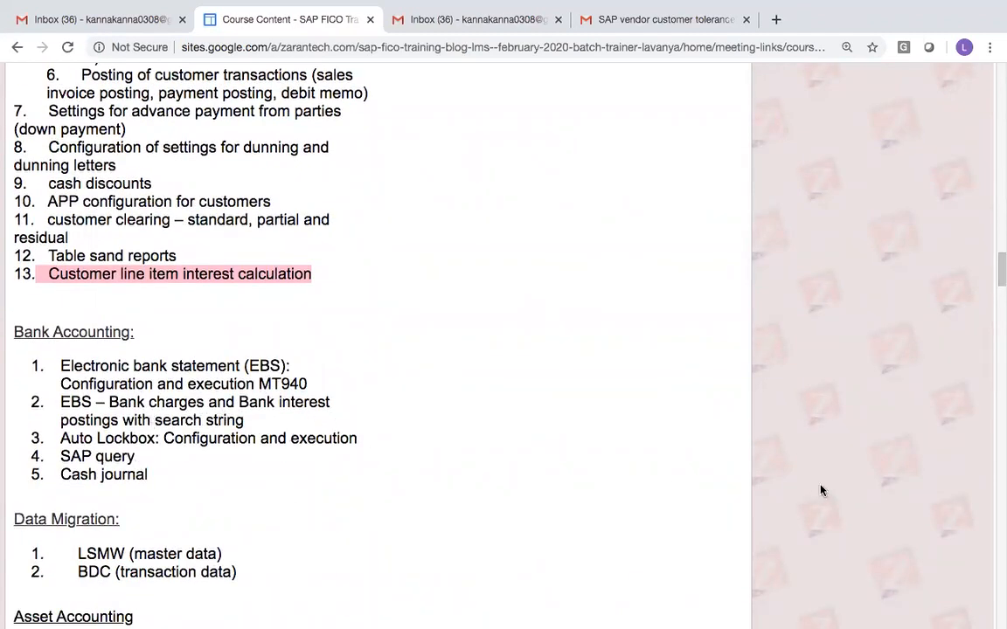
left_click_drag(999, 274, 1001, 288)
Switch to PowerPoint, select slide 45 of the Zaran worknotes presentation, and save the file
mouse_move(799, 7)
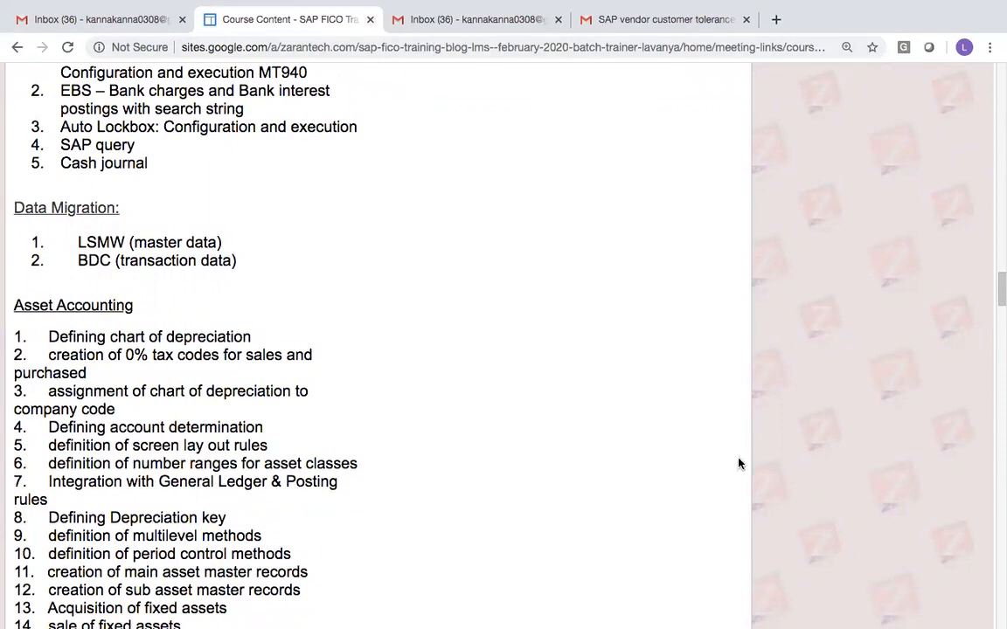
left_click(760, 609)
left_click(131, 223)
left_click(124, 154)
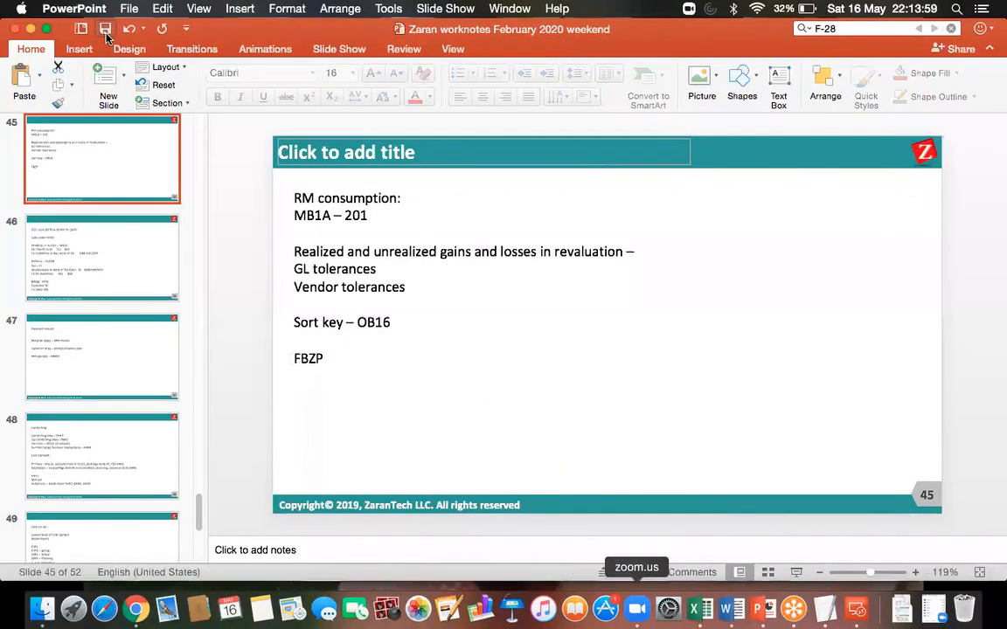
left_click(105, 30)
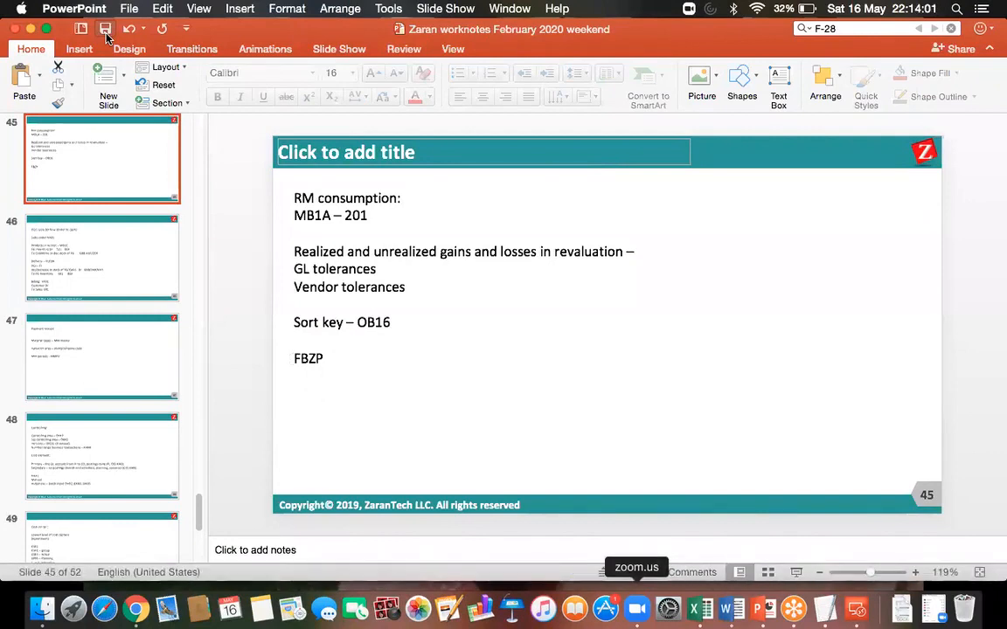